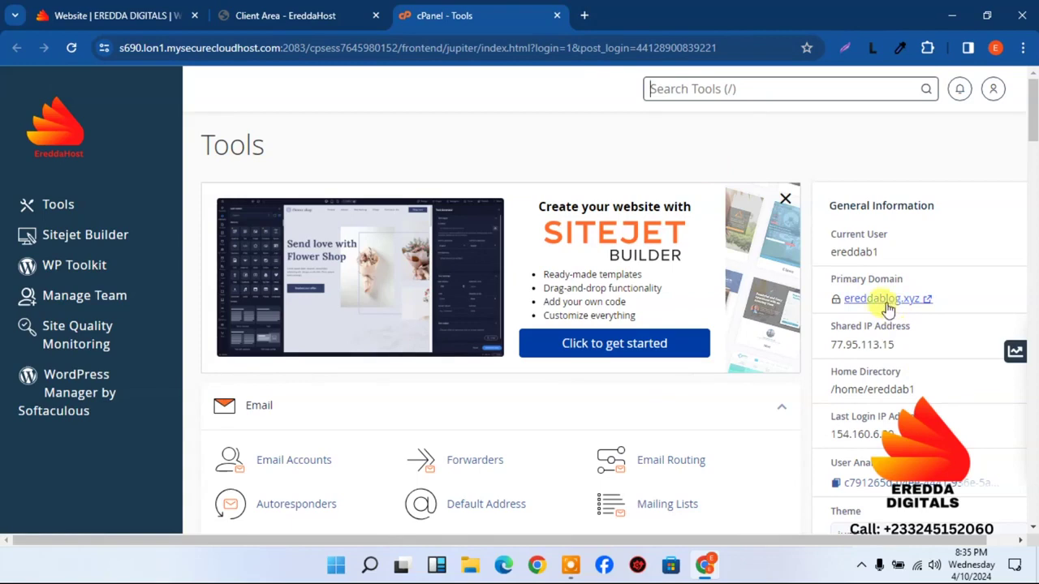
# - View the website of the primary domain ereddablog.xyz and close it again
pyautogui.click(883, 299)
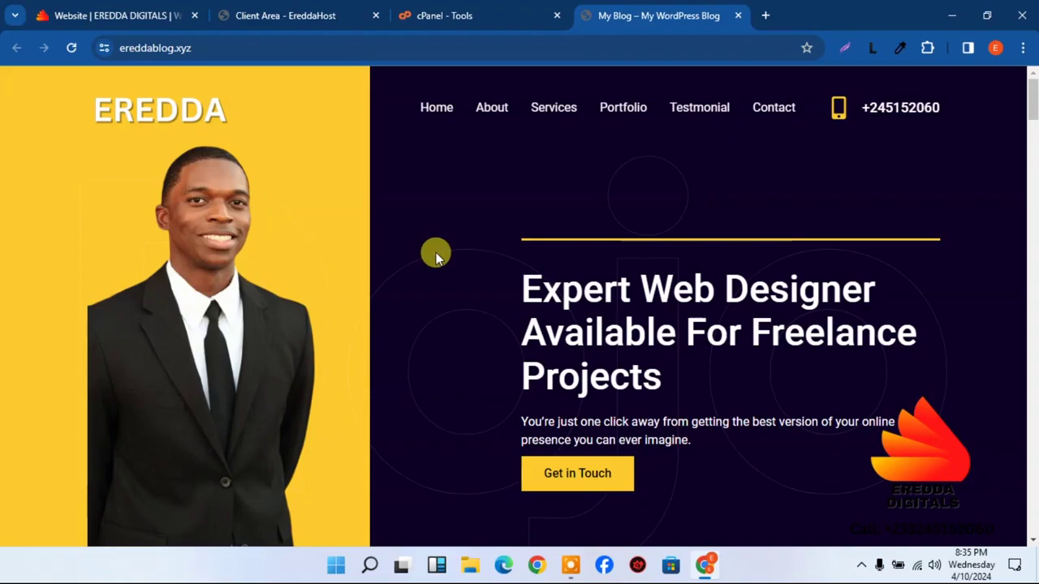
pyautogui.moveTo(1033, 106); pyautogui.dragTo(997, 14)
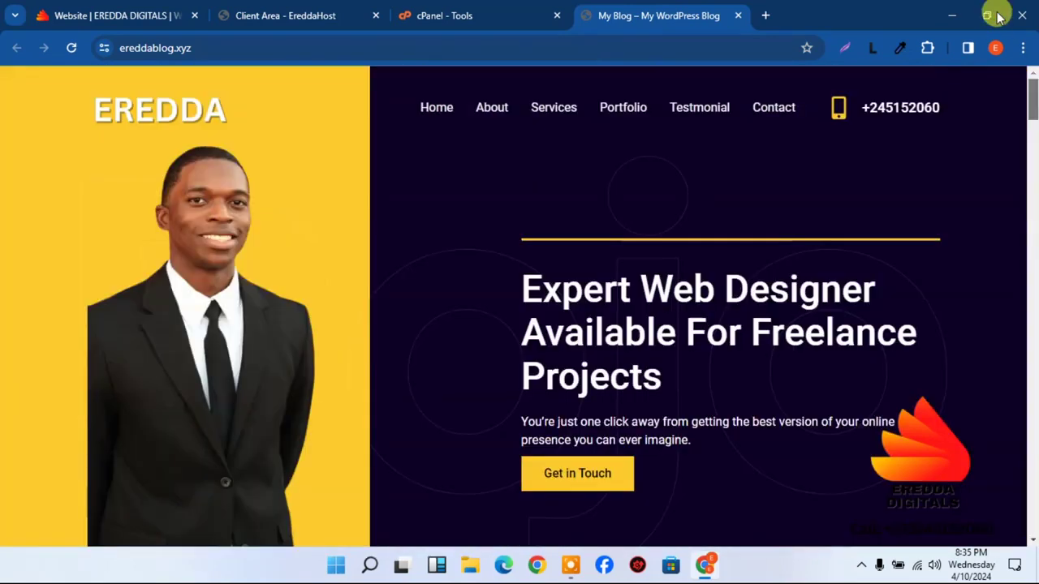
pyautogui.click(737, 17)
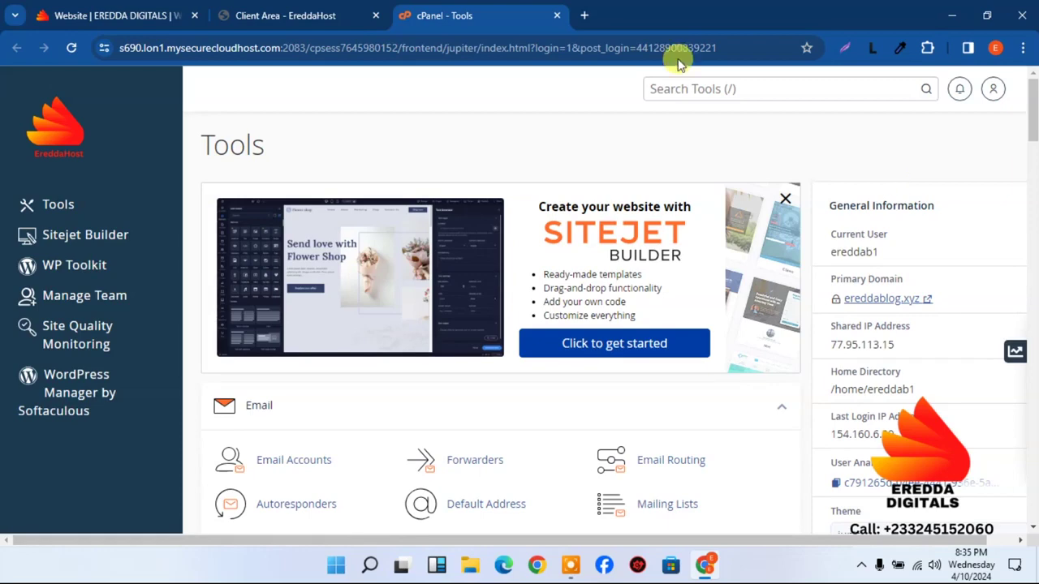
# - Check the hosting package of Ereddablog.xyz on its product details page in the EreddaHost client area
pyautogui.click(317, 12)
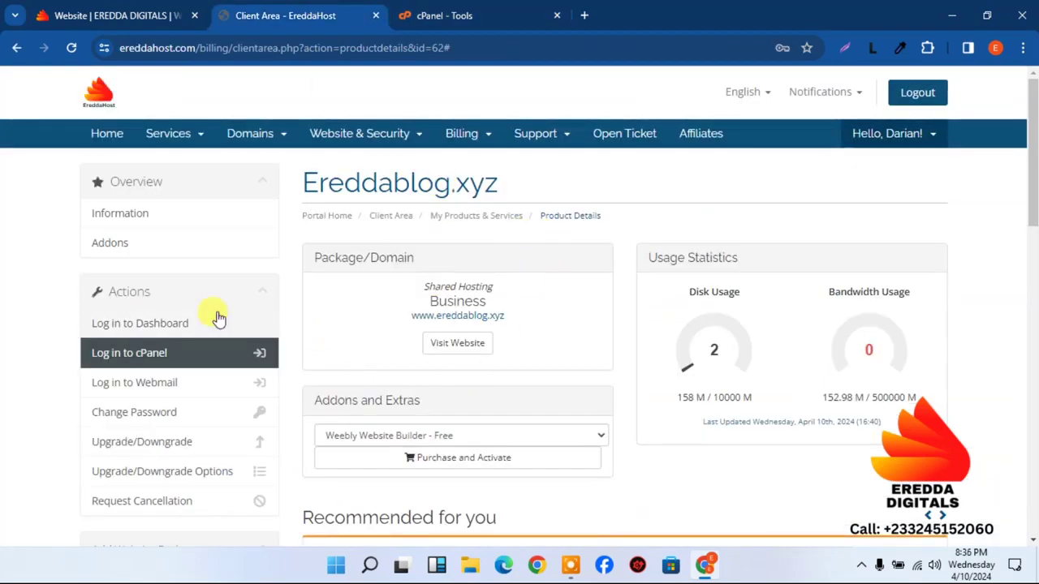
pyautogui.click(16, 46)
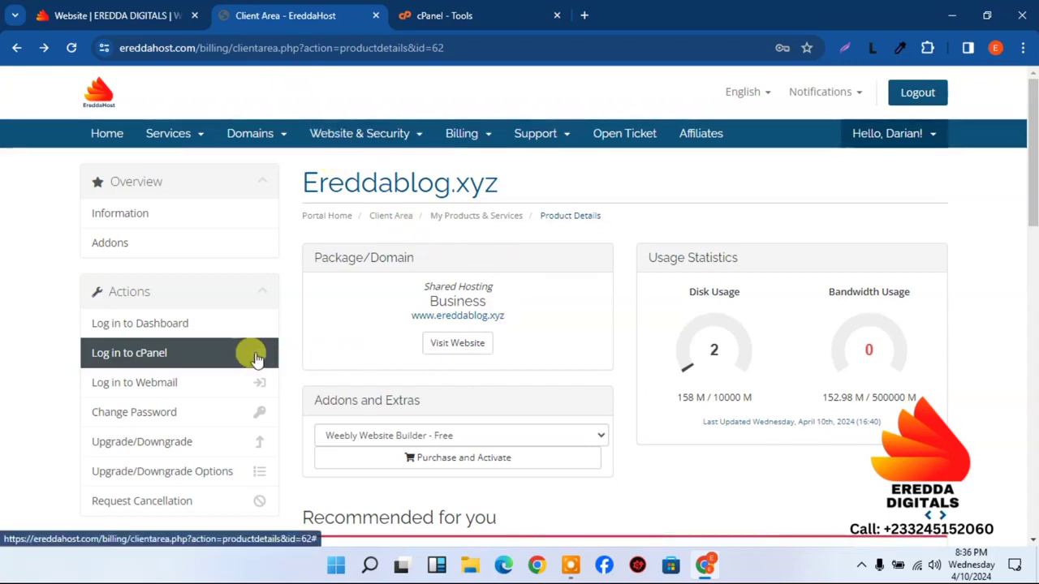
pyautogui.moveTo(1030, 163)
pyautogui.mouseDown()
pyautogui.moveTo(1032, 226)
pyautogui.moveTo(1033, 161)
pyautogui.mouseUp()
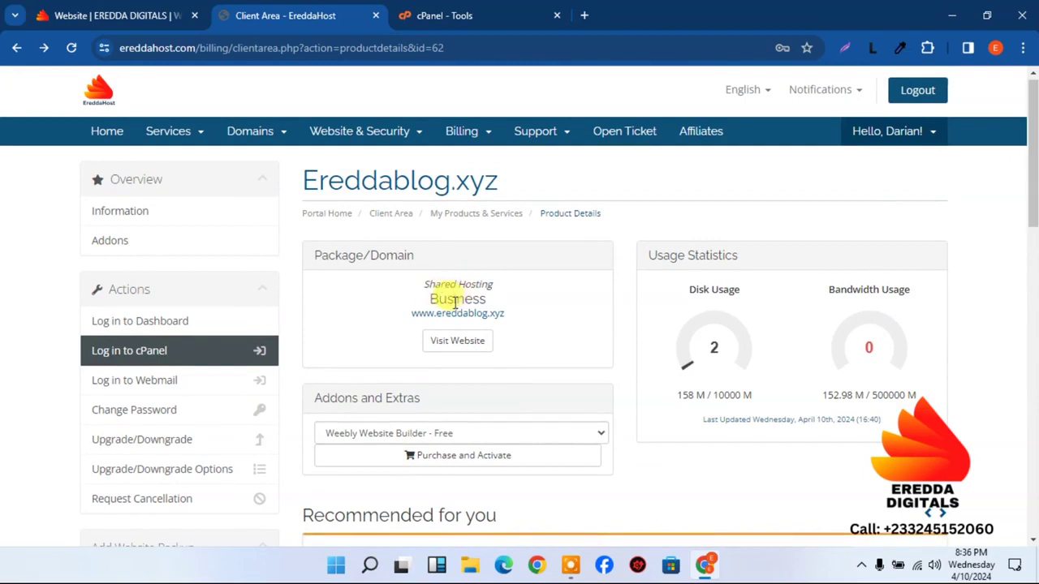
pyautogui.moveTo(481, 298); pyautogui.dragTo(428, 299)
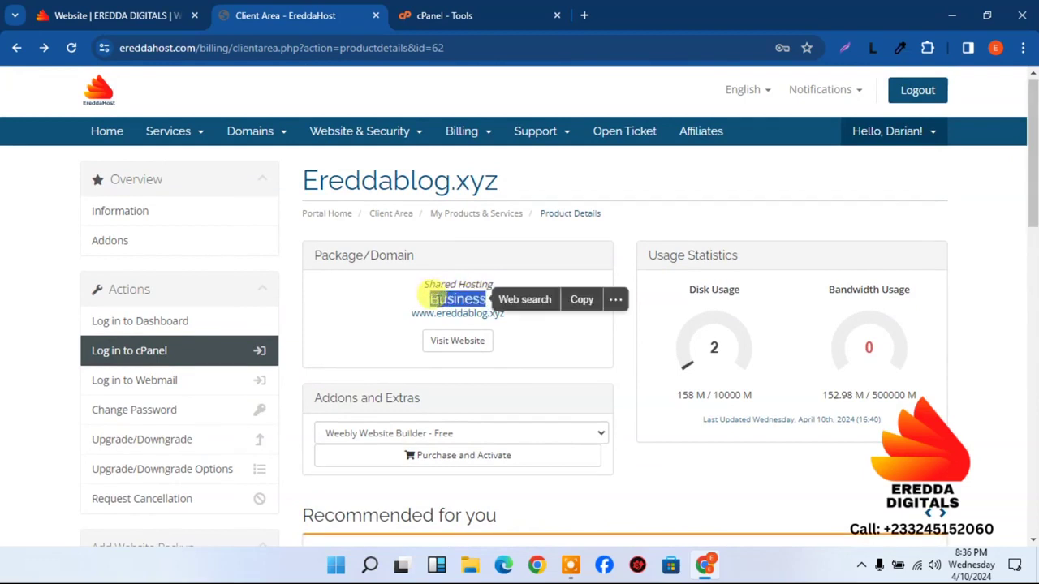
pyautogui.click(457, 300)
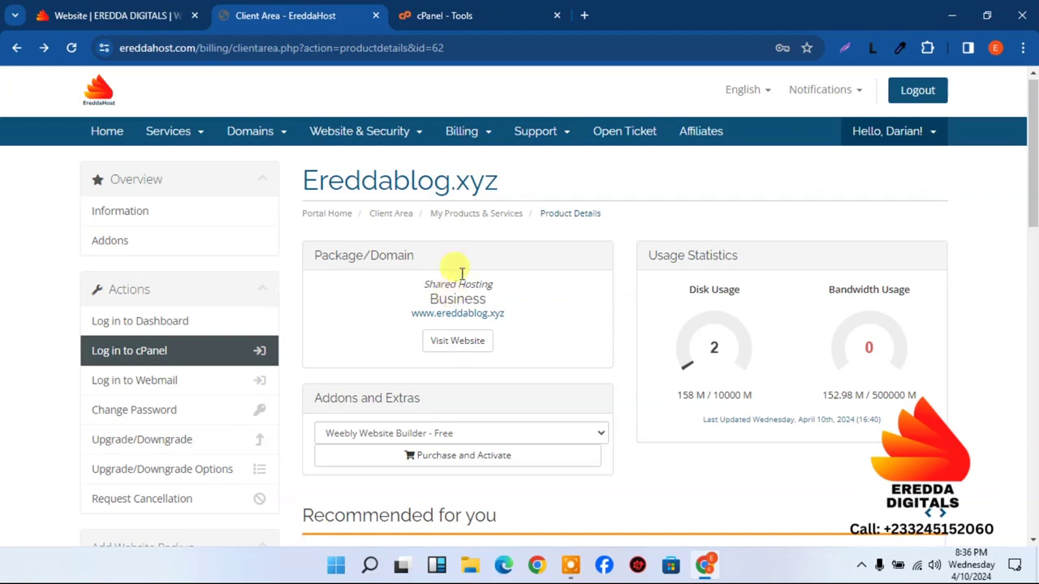
# - Switch back to cPanel, open the Domains tool and start creating a new domain
pyautogui.click(465, 10)
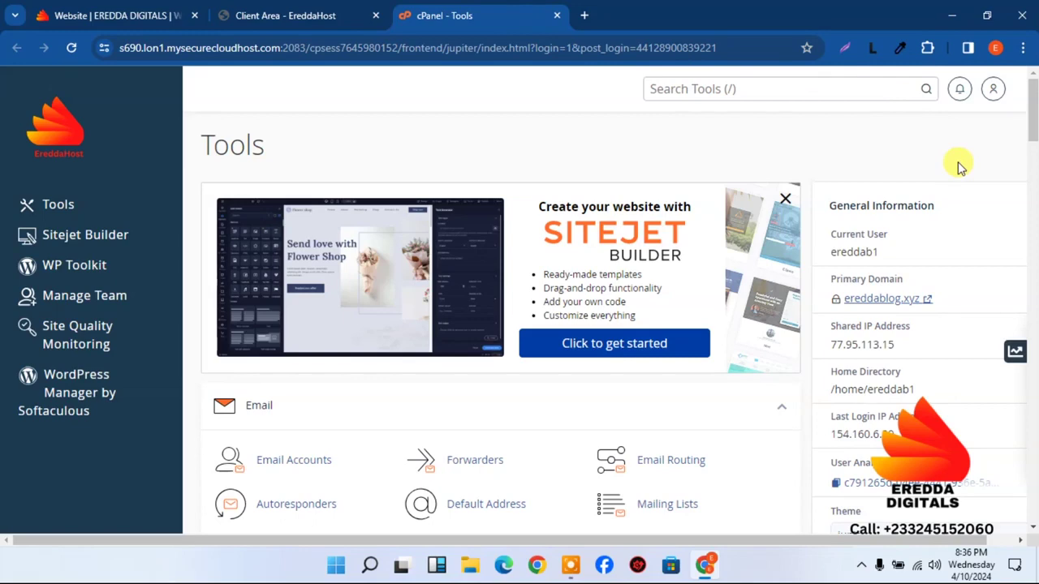
pyautogui.moveTo(1032, 114); pyautogui.dragTo(1032, 266)
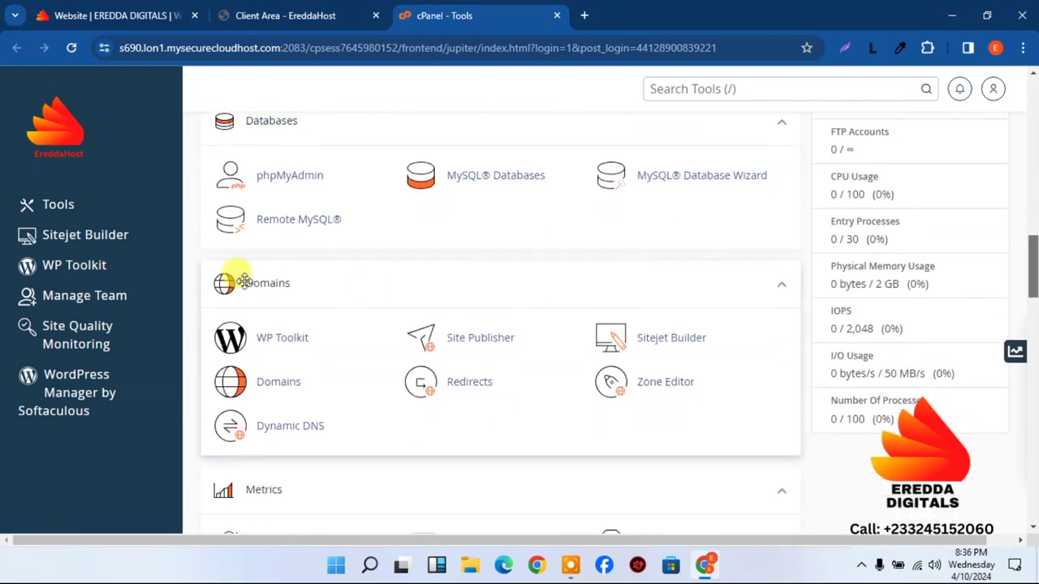
pyautogui.click(286, 389)
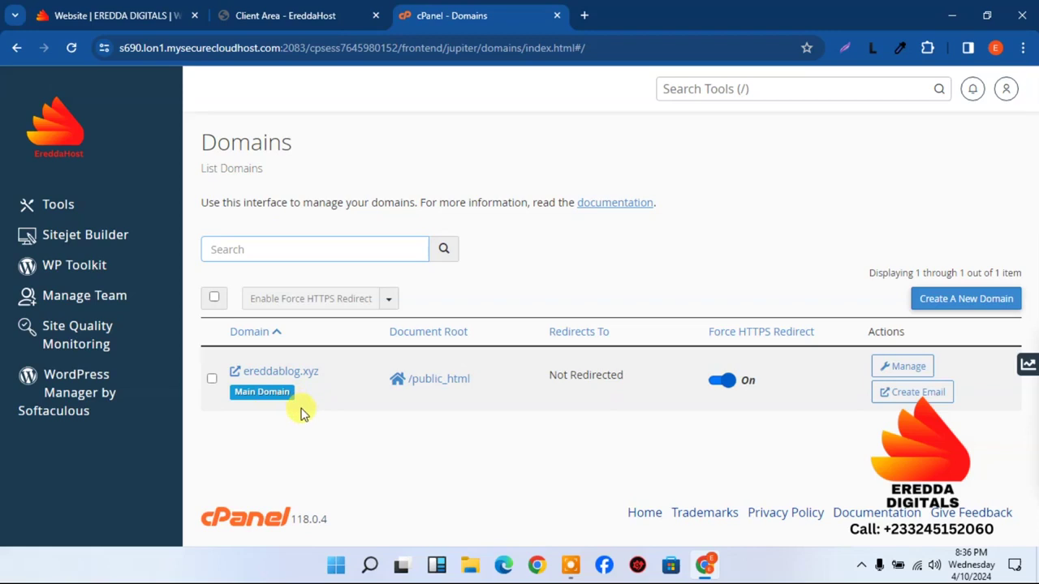
pyautogui.click(948, 300)
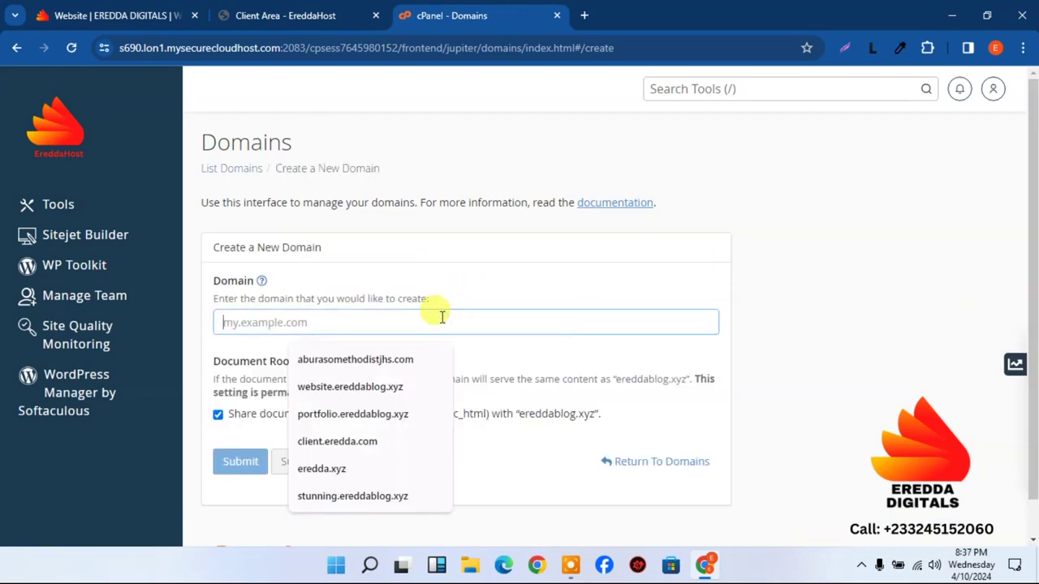
# - Create the domain eredda.xyz with its own document root instead of sharing the one of ereddablog.xyz
pyautogui.write('eredda')
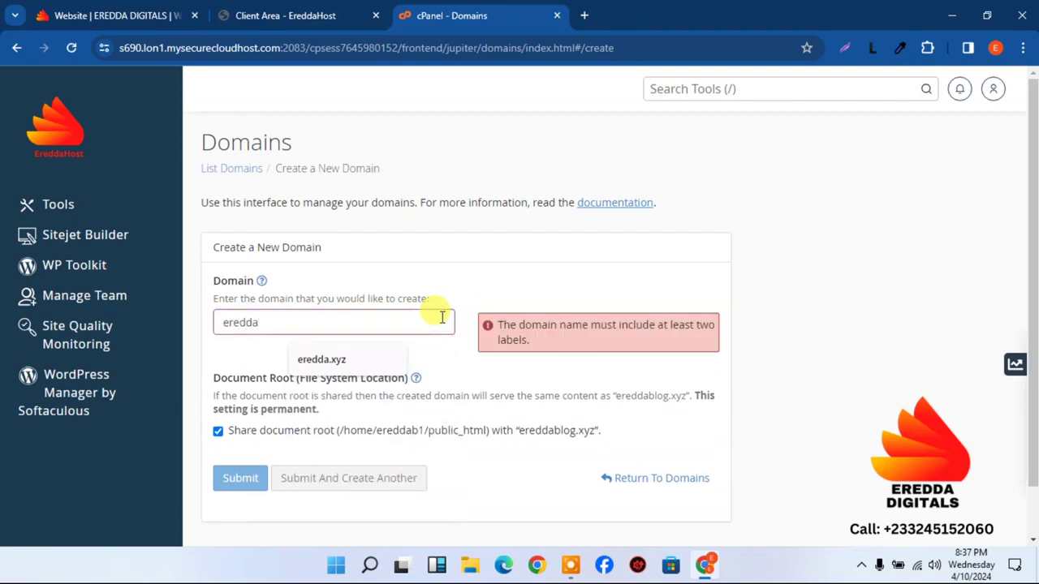
pyautogui.click(336, 362)
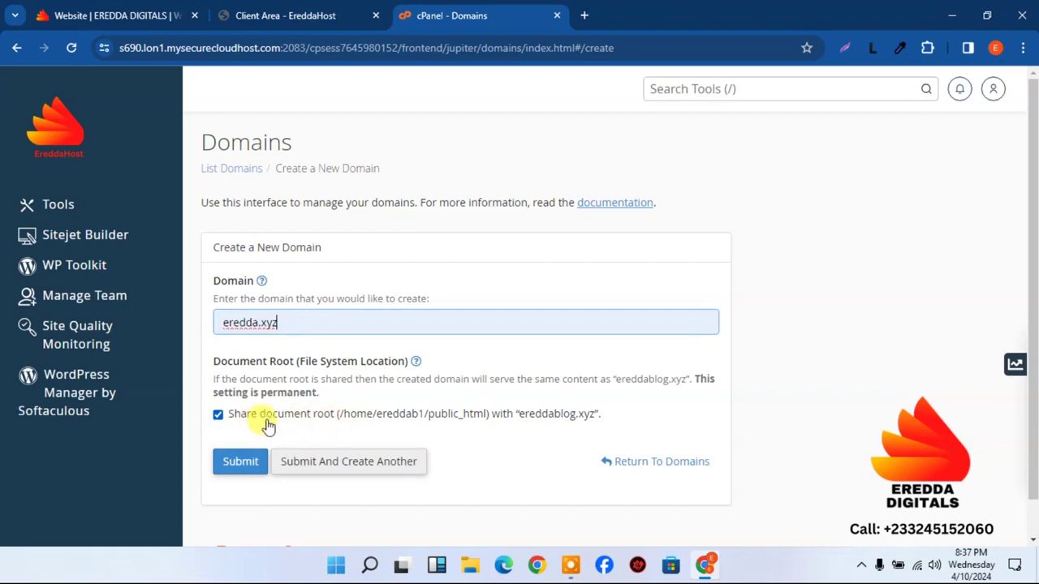
pyautogui.click(219, 416)
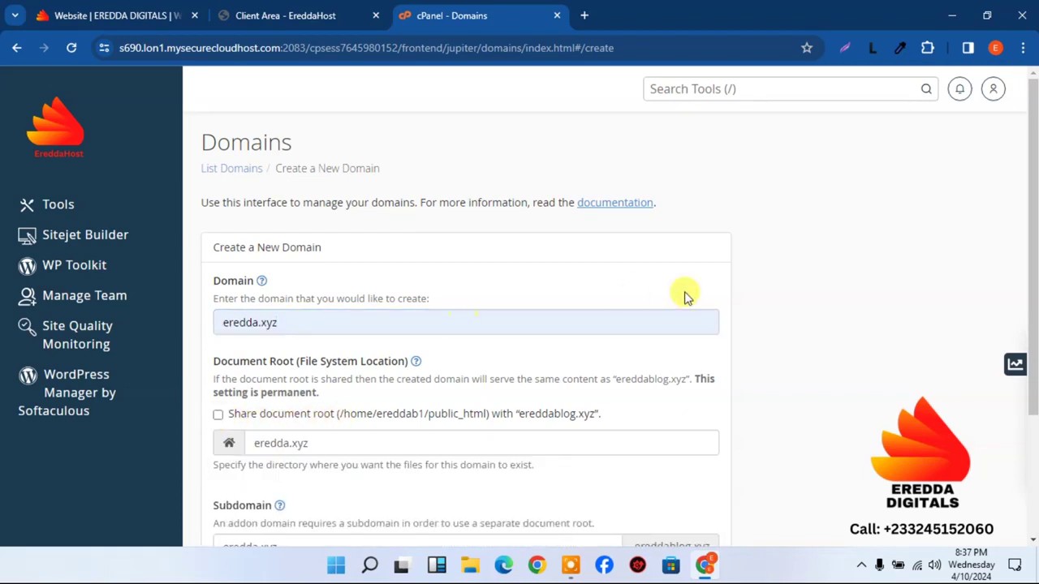
pyautogui.scroll(-3, 1030, 264)
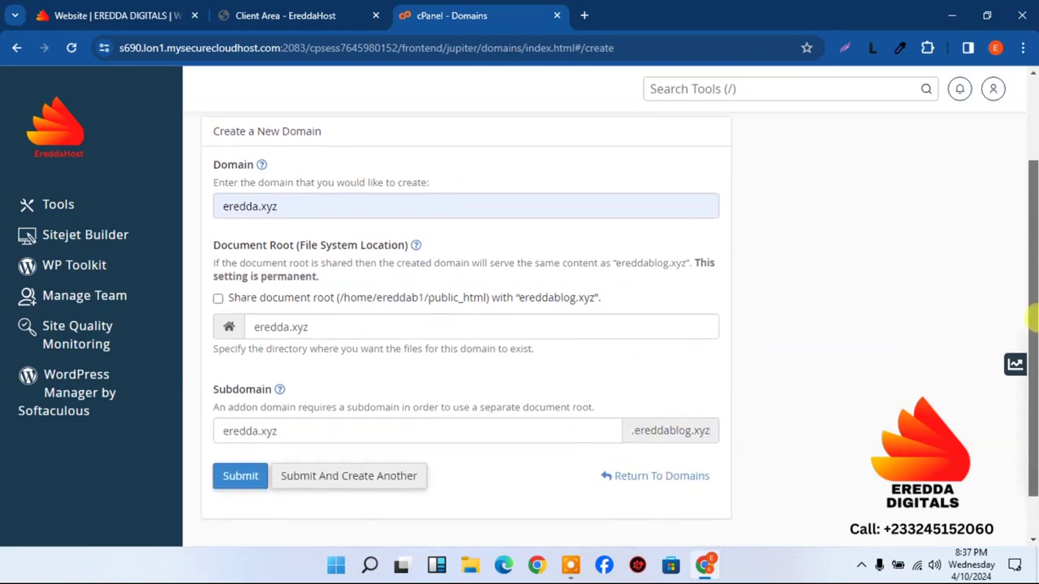
pyautogui.moveTo(1034, 328); pyautogui.dragTo(1033, 344)
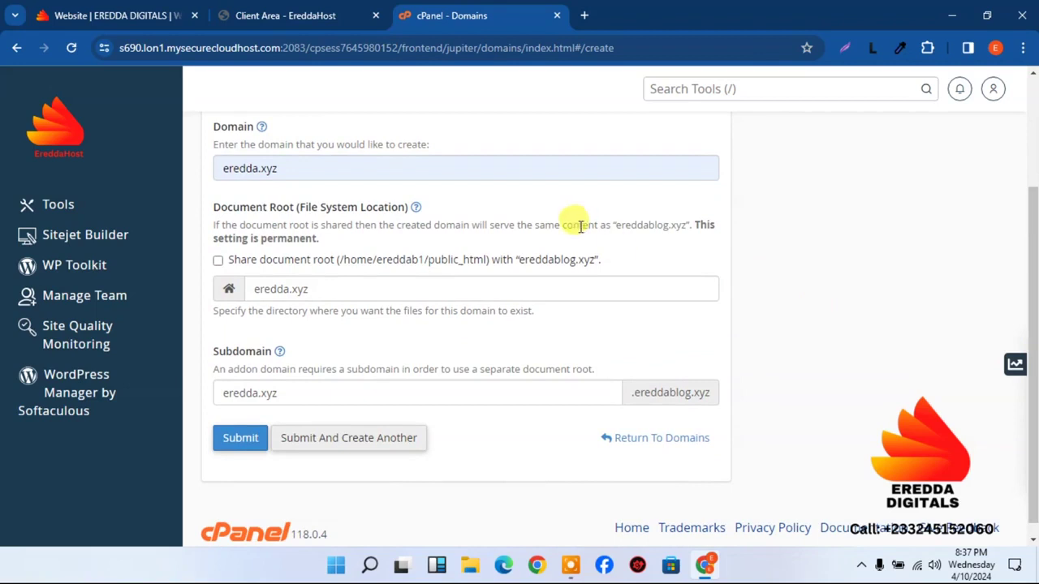
pyautogui.click(239, 442)
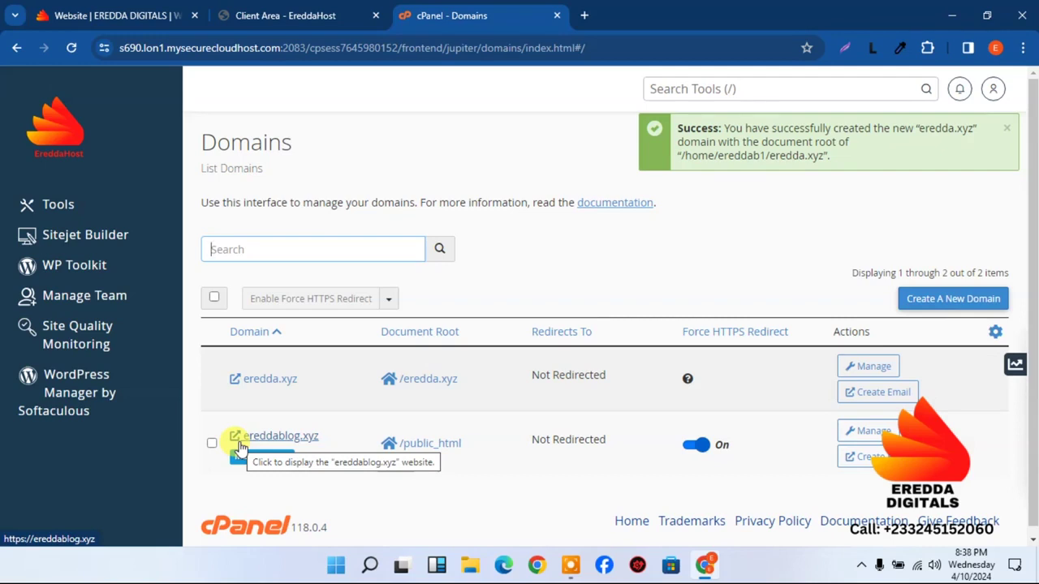
# - View the eredda.xyz website, check its connection security information, and close the site
pyautogui.click(260, 380)
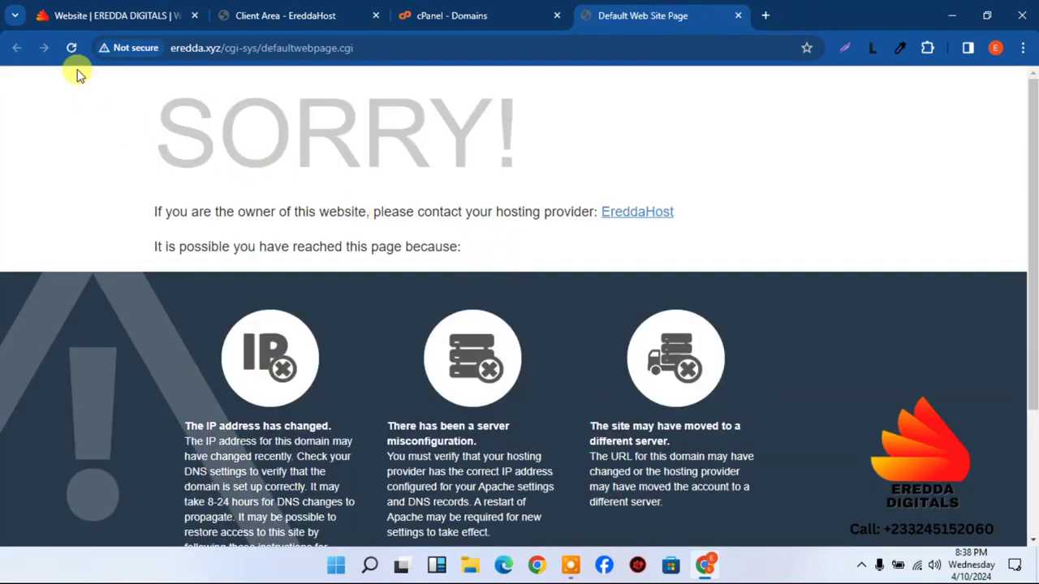
pyautogui.click(124, 49)
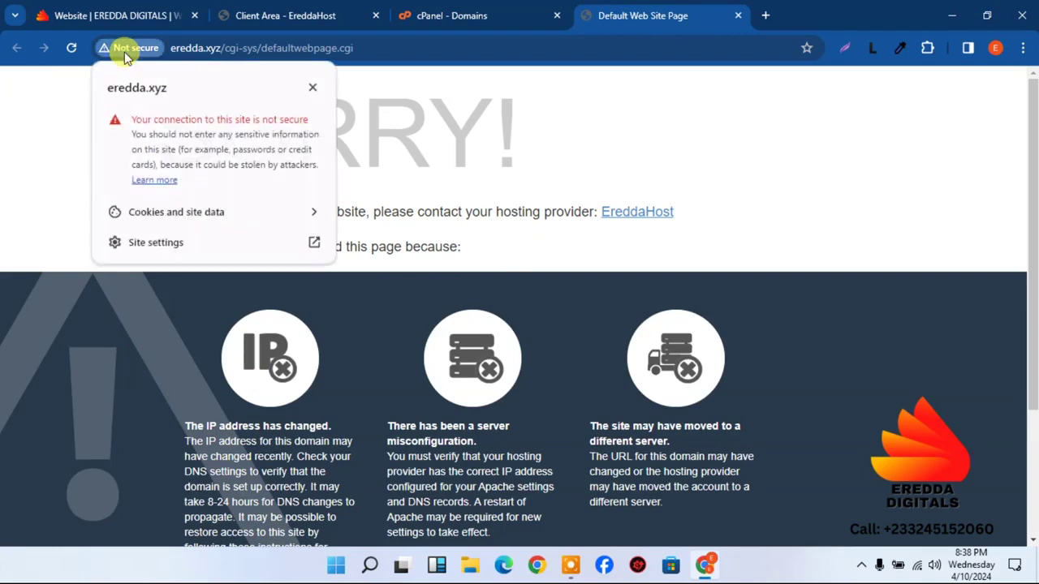
pyautogui.click(738, 15)
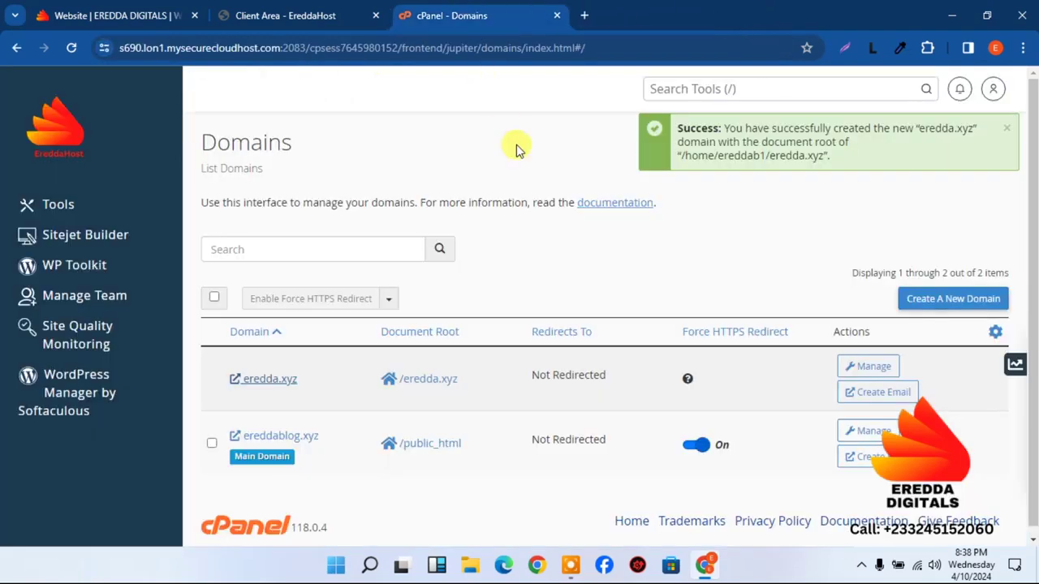
# - Return to the cPanel tools overview and open the Softaculous Apps Installer from the Software section
pyautogui.click(57, 134)
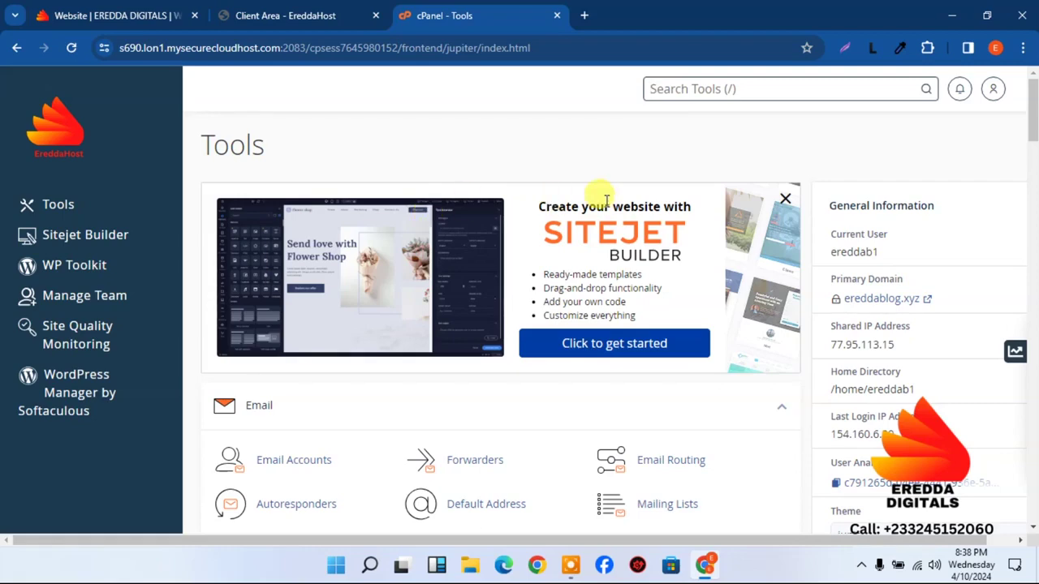
pyautogui.moveTo(1032, 100); pyautogui.dragTo(1032, 193)
pyautogui.moveTo(1032, 217); pyautogui.dragTo(1033, 238)
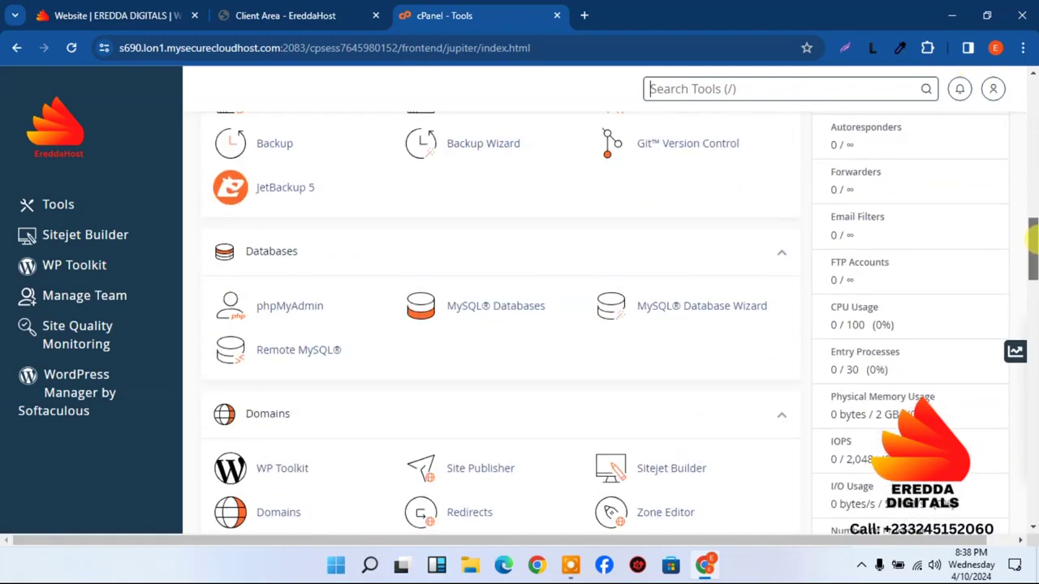
pyautogui.moveTo(1032, 239); pyautogui.dragTo(1032, 367)
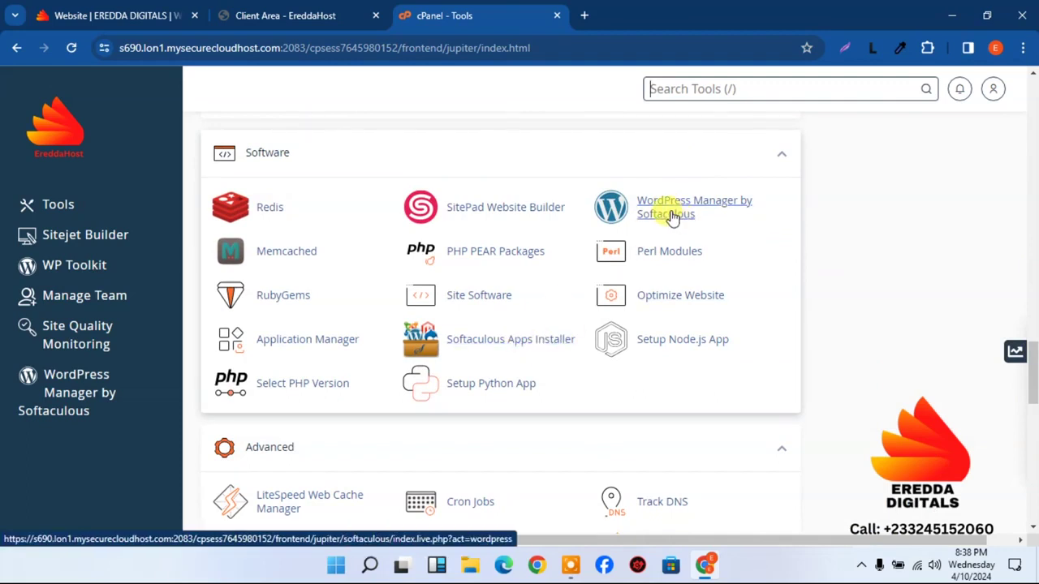
pyautogui.click(491, 353)
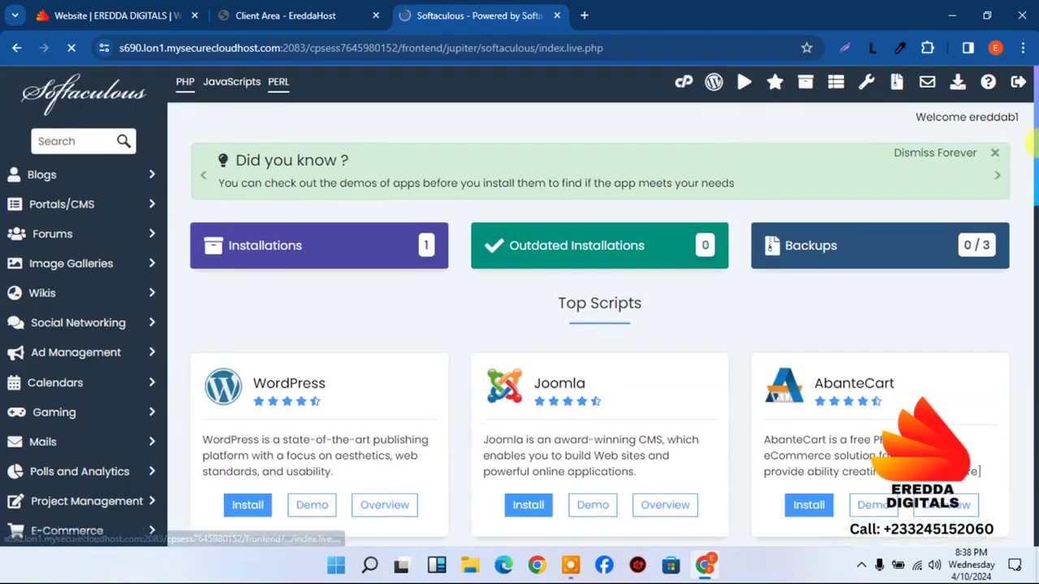
# - Start a WordPress installation from the top scripts and bring up its software setup form
pyautogui.scroll(-2, 470, 308)
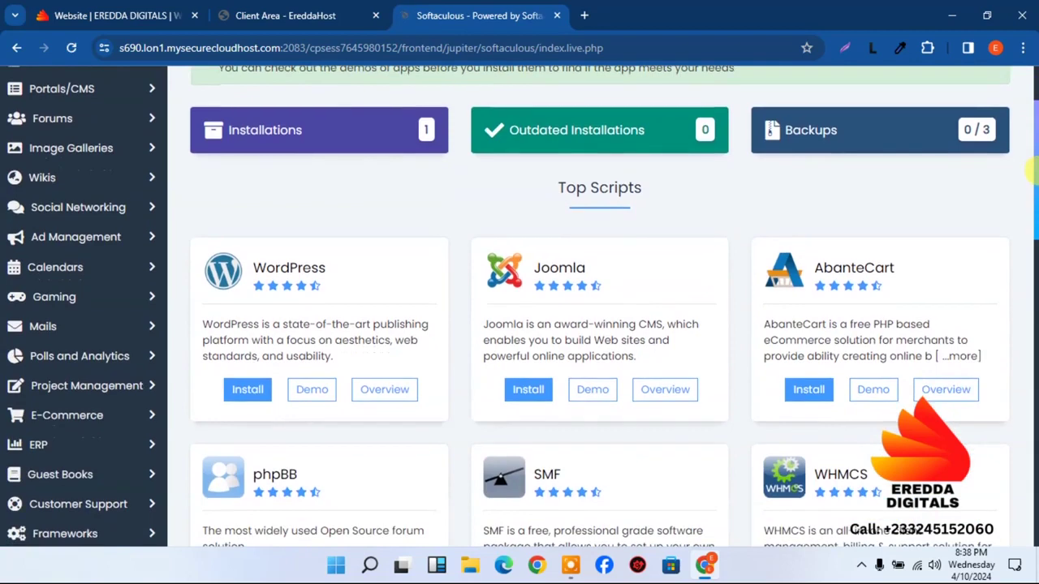
pyautogui.click(256, 392)
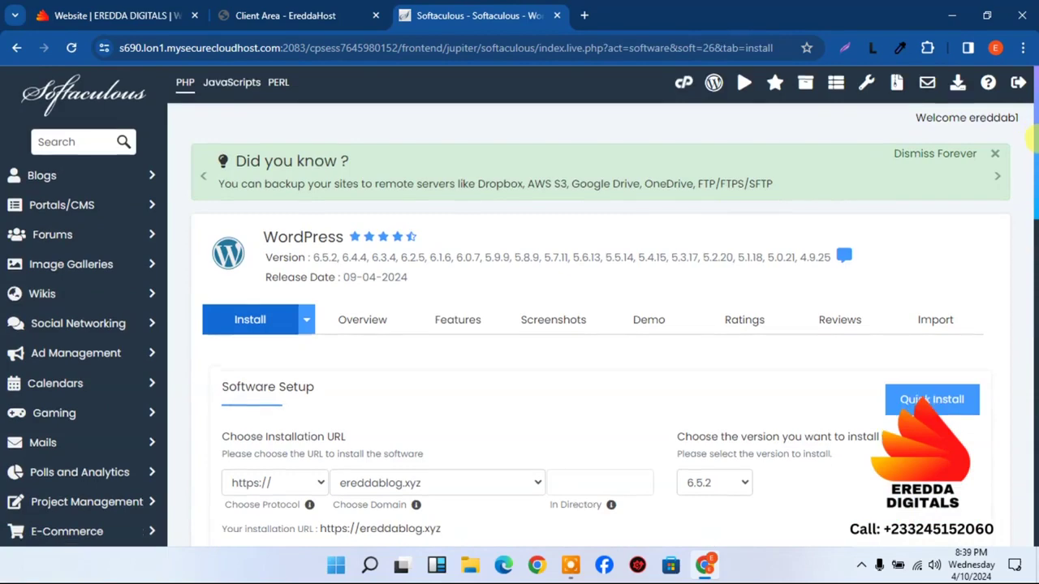
pyautogui.scroll(-2, 1031, 183)
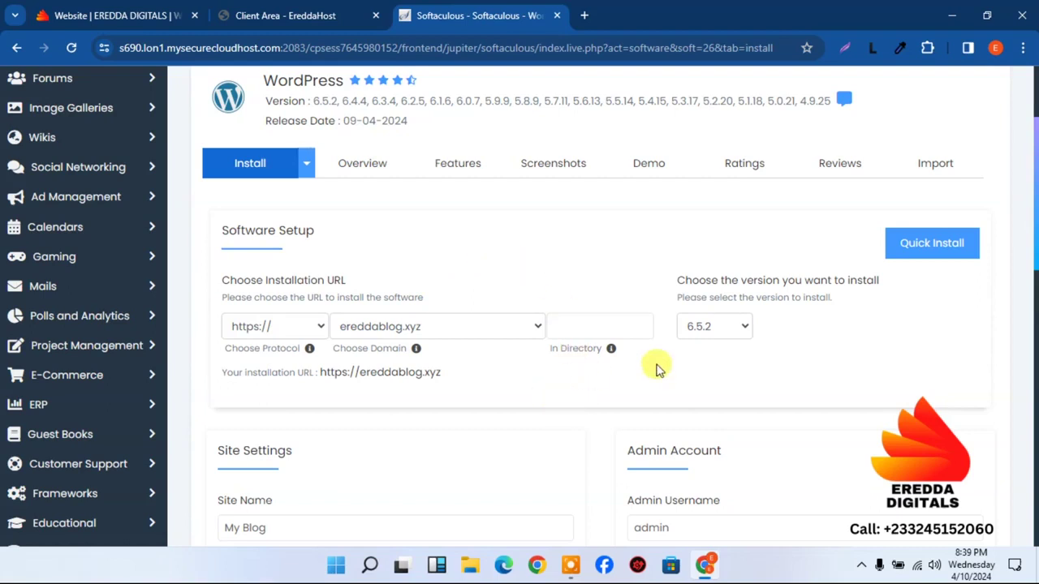
# - Replace the admin username of the WordPress installation with ereddadigitals
pyautogui.moveTo(1035, 241); pyautogui.dragTo(1034, 322)
pyautogui.click(676, 281)
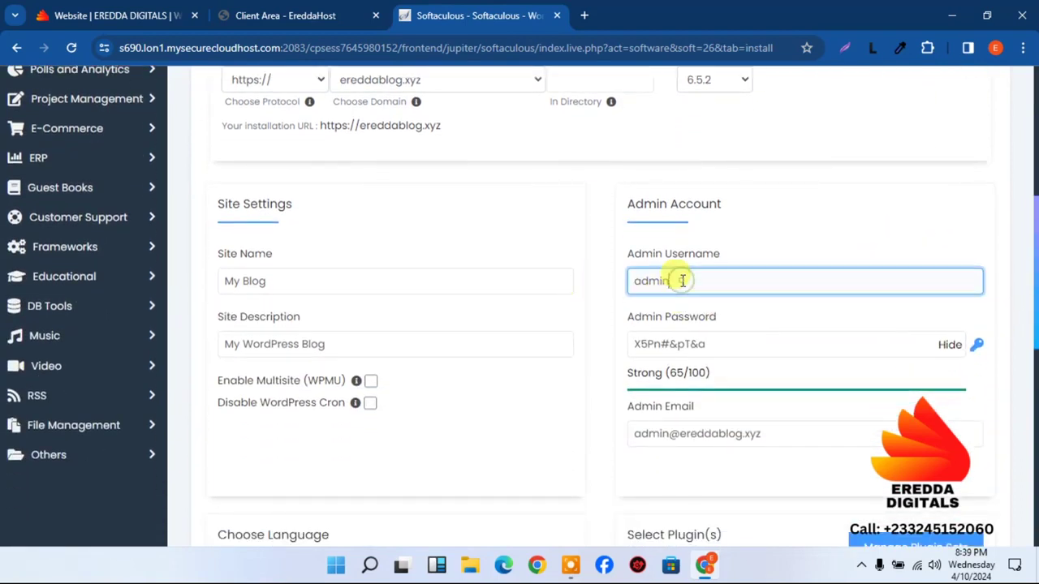
pyautogui.press('BackSpace')
pyautogui.press('BackSpace')
pyautogui.press('BackSpace')
pyautogui.press('BackSpace')
pyautogui.press('BackSpace')
pyautogui.write('eredd')
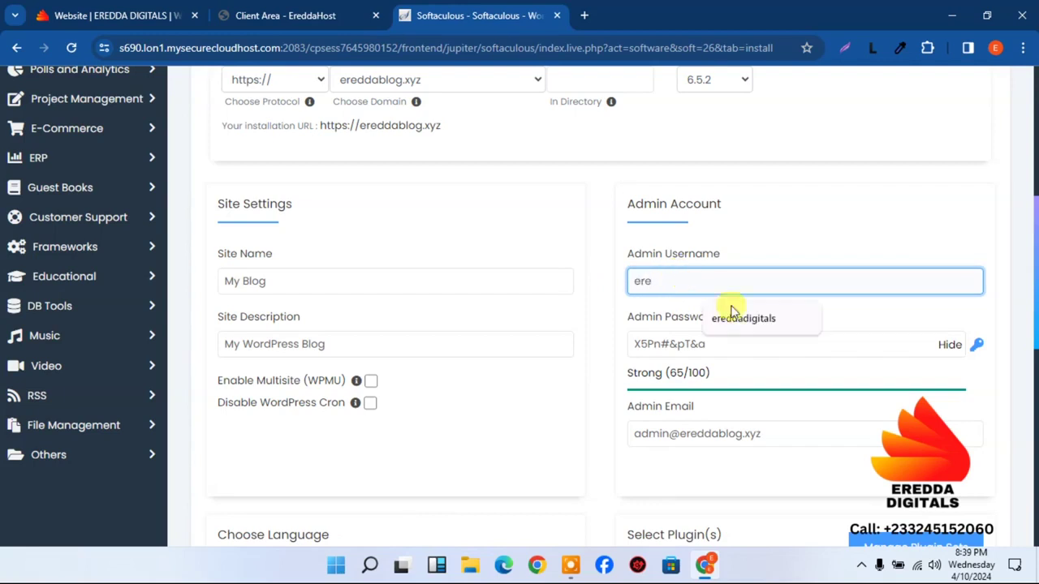
pyautogui.click(750, 321)
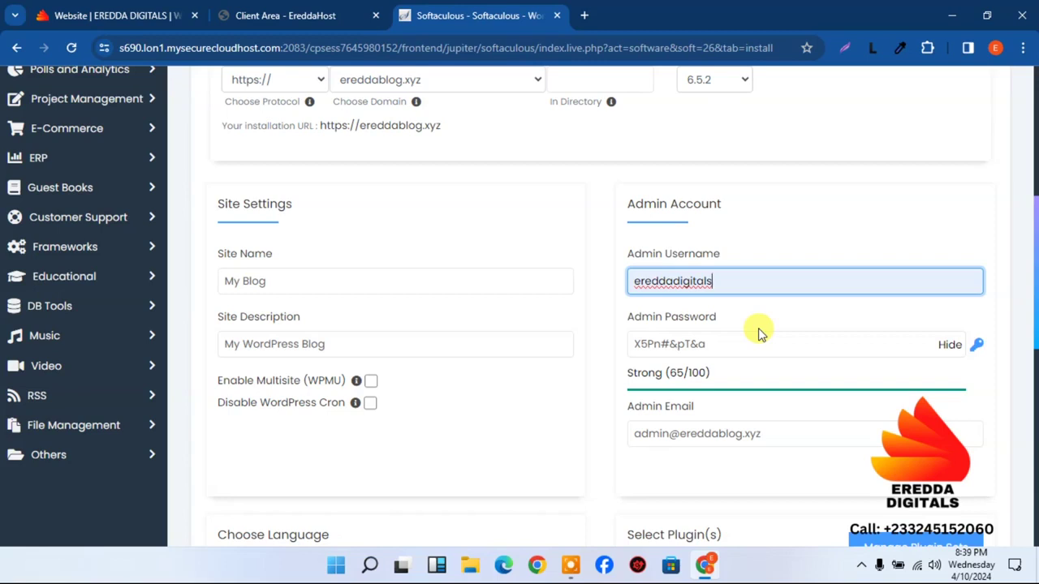
# - Mask the admin password of the WordPress installation and generate a random one
pyautogui.click(947, 346)
pyautogui.click(689, 331)
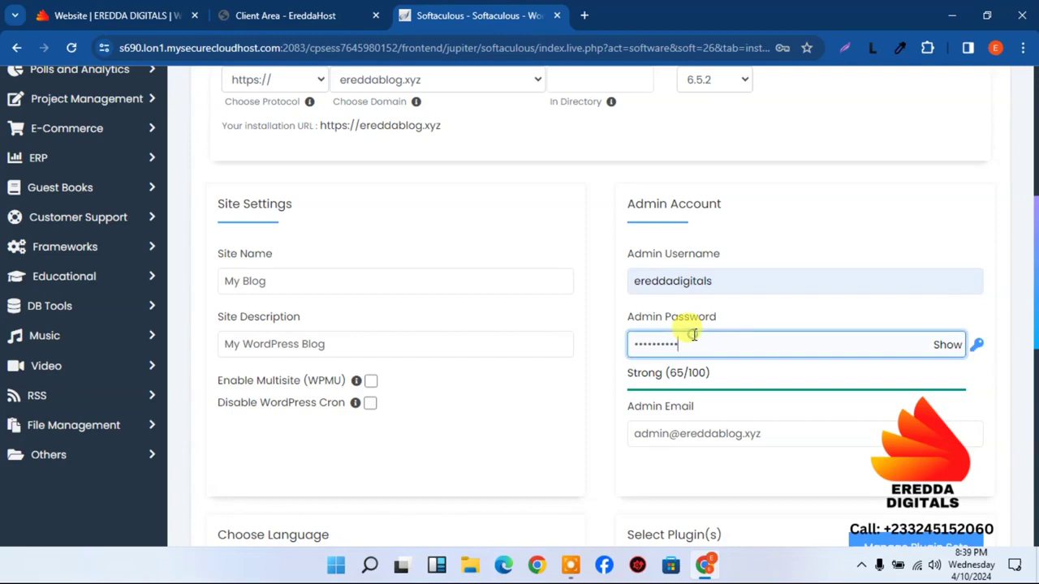
pyautogui.click(978, 347)
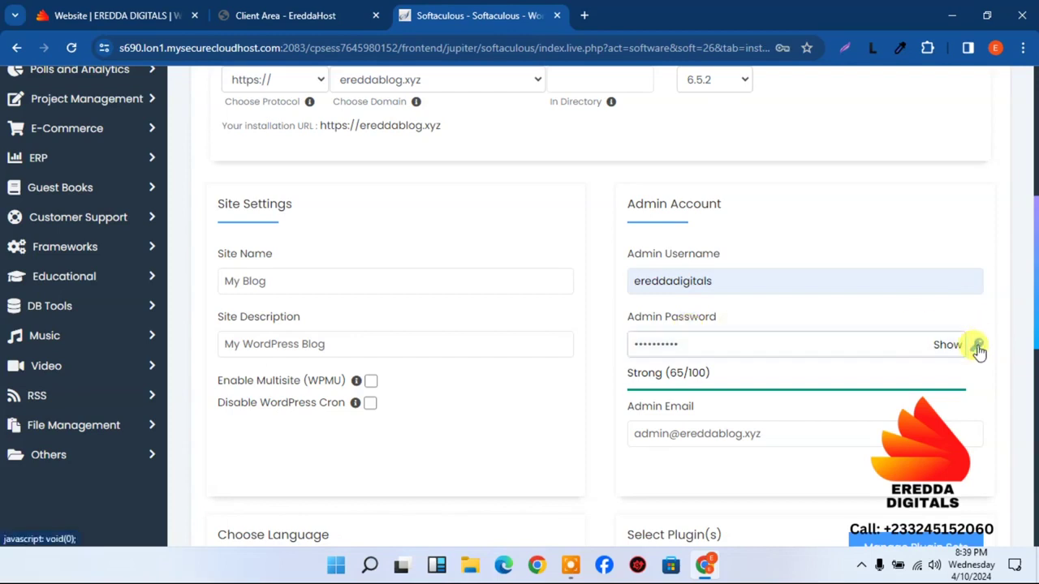
pyautogui.click(734, 345)
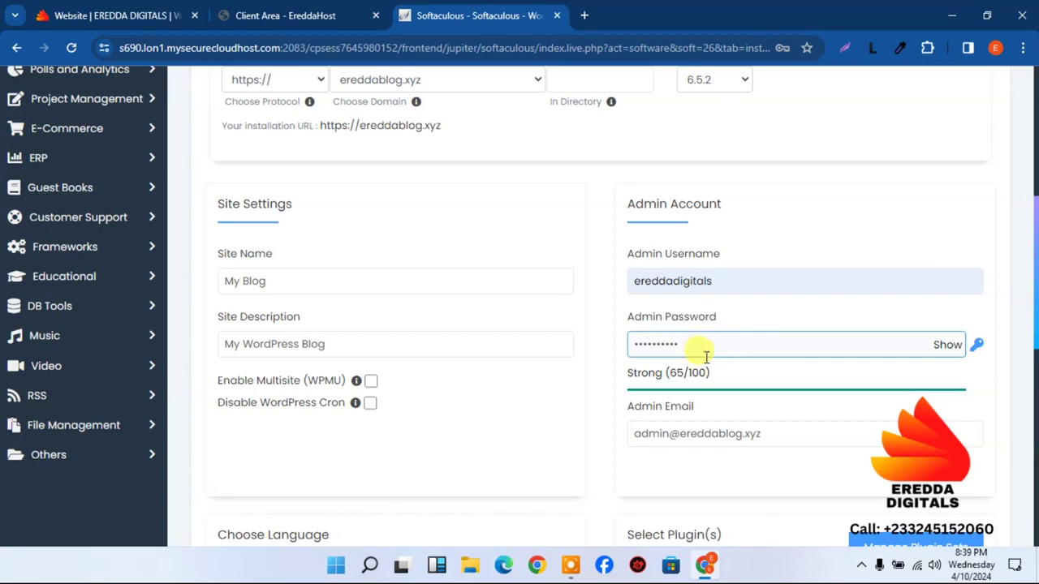
pyautogui.click(784, 431)
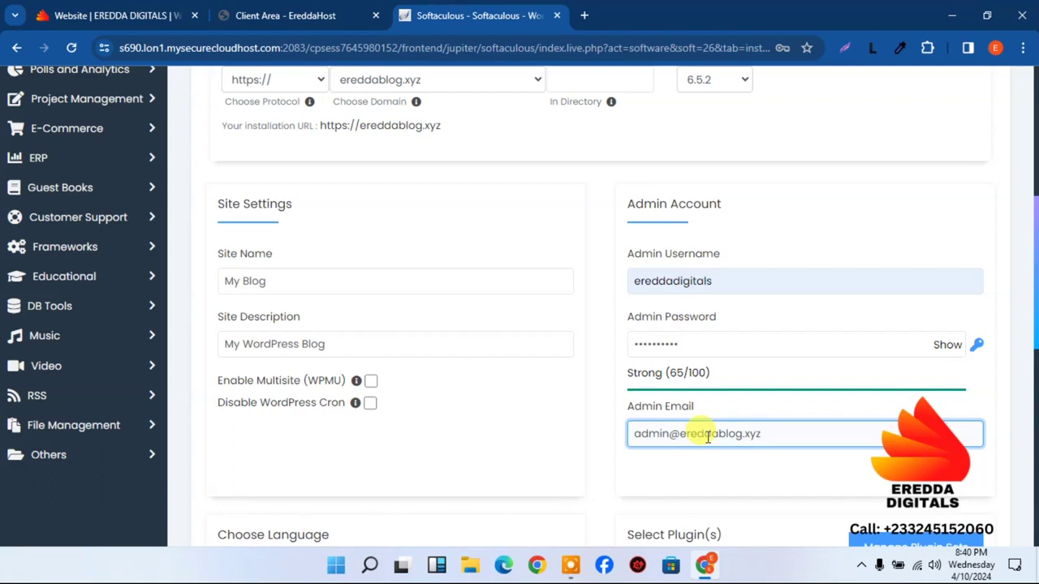
pyautogui.click(315, 275)
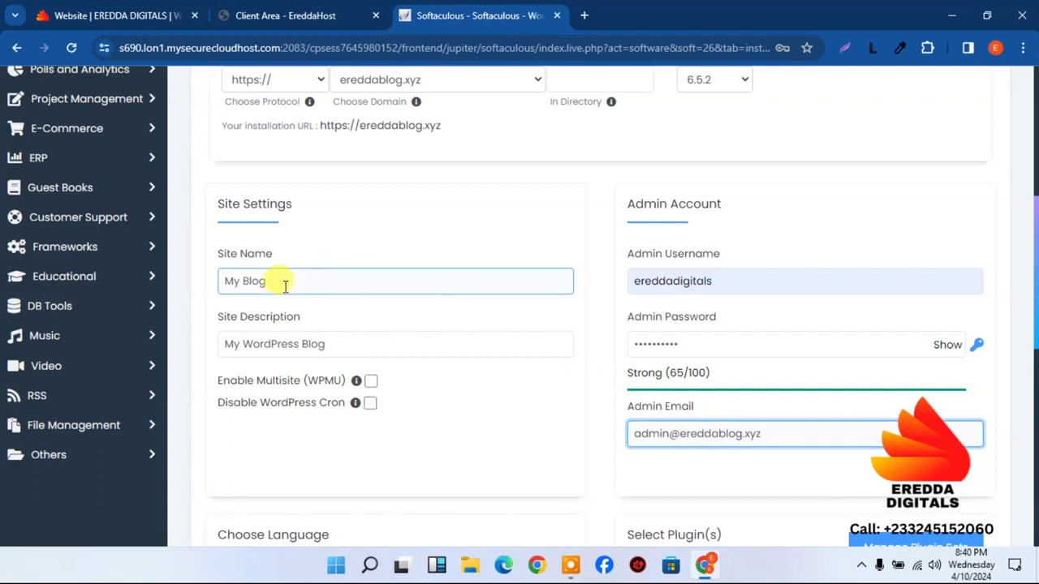
pyautogui.click(340, 334)
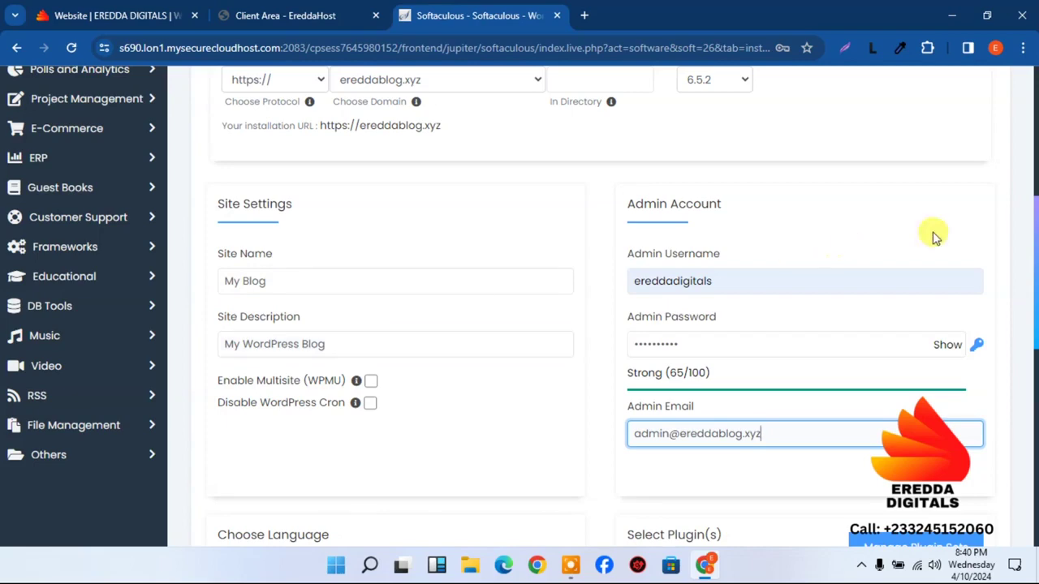
# - Include the Improve Page Speed (SpeedyCache) plugin in the WordPress installation
pyautogui.moveTo(1035, 243); pyautogui.dragTo(1014, 343)
pyautogui.scroll(-1, 1015, 343)
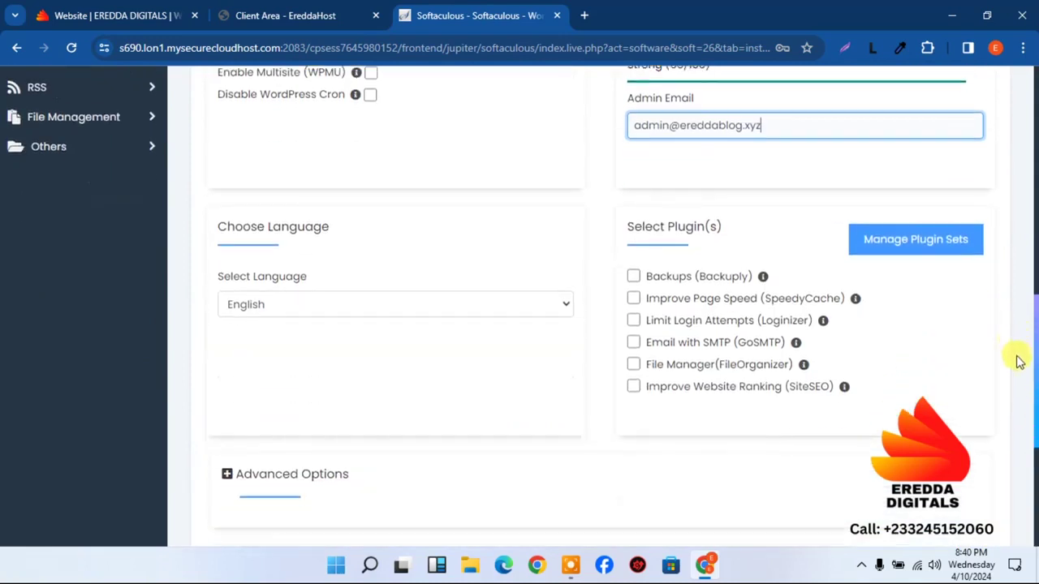
pyautogui.click(634, 294)
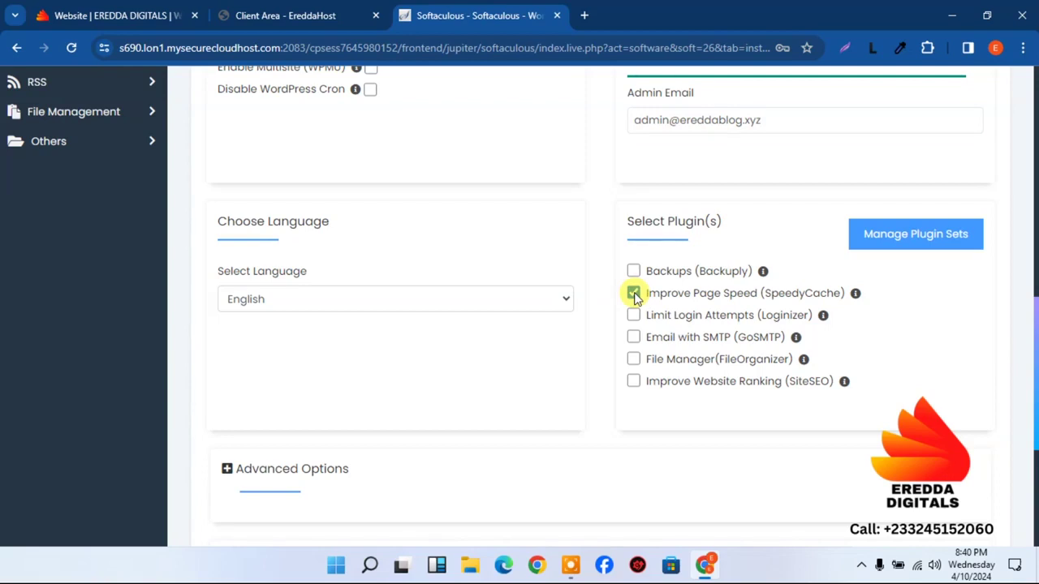
pyautogui.scroll(-5, 1014, 325)
pyautogui.scroll(10, 1029, 347)
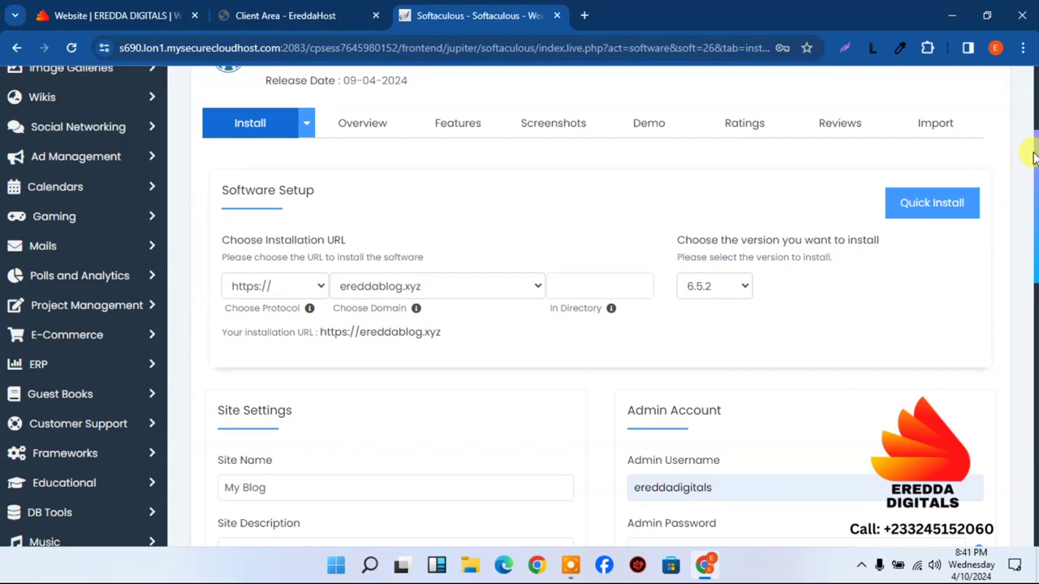
pyautogui.click(172, 8)
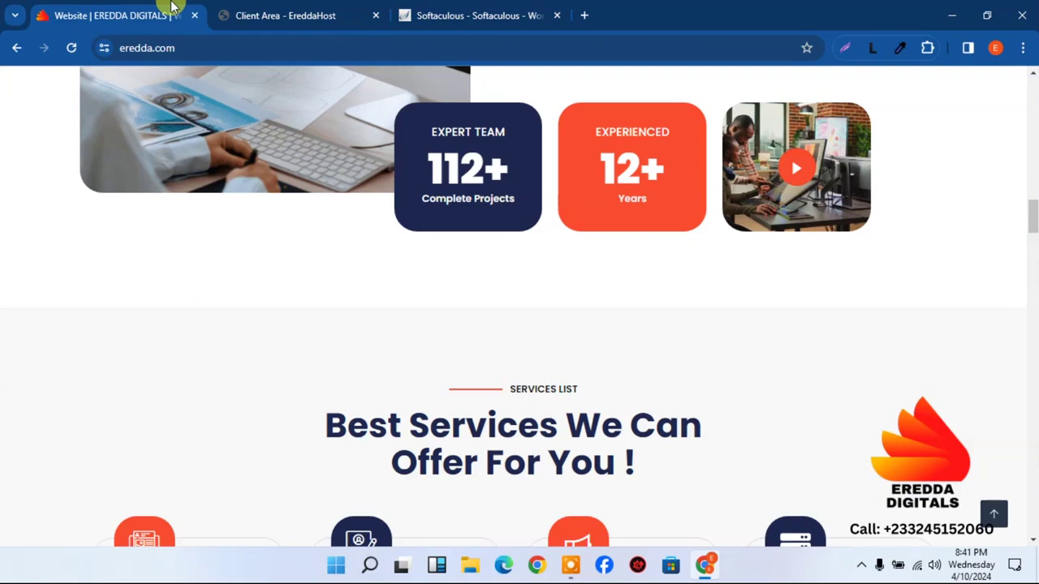
pyautogui.click(453, 7)
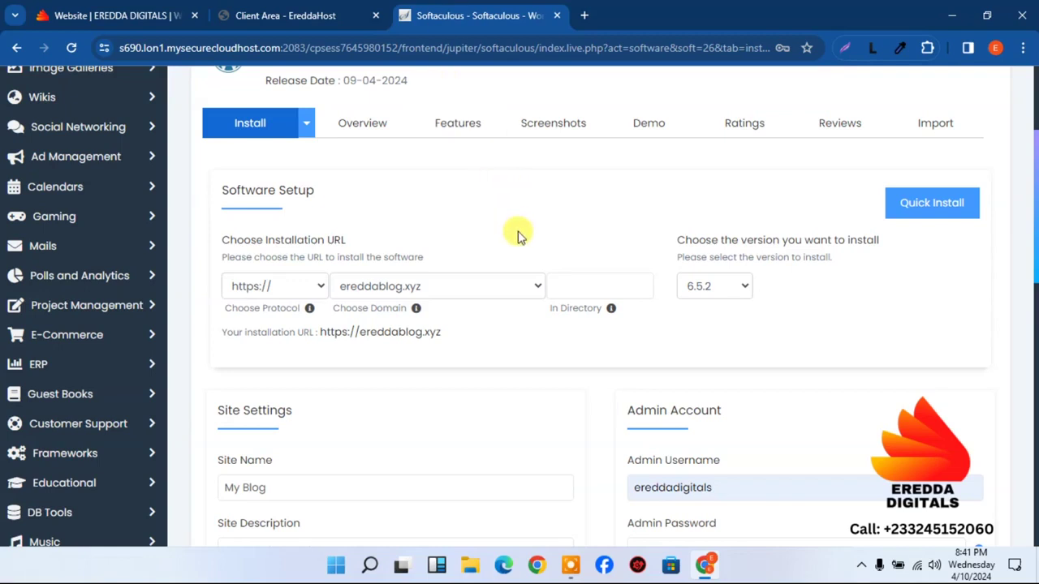
# - Set the domain of the WordPress installation URL to eredda.xyz
pyautogui.click(493, 287)
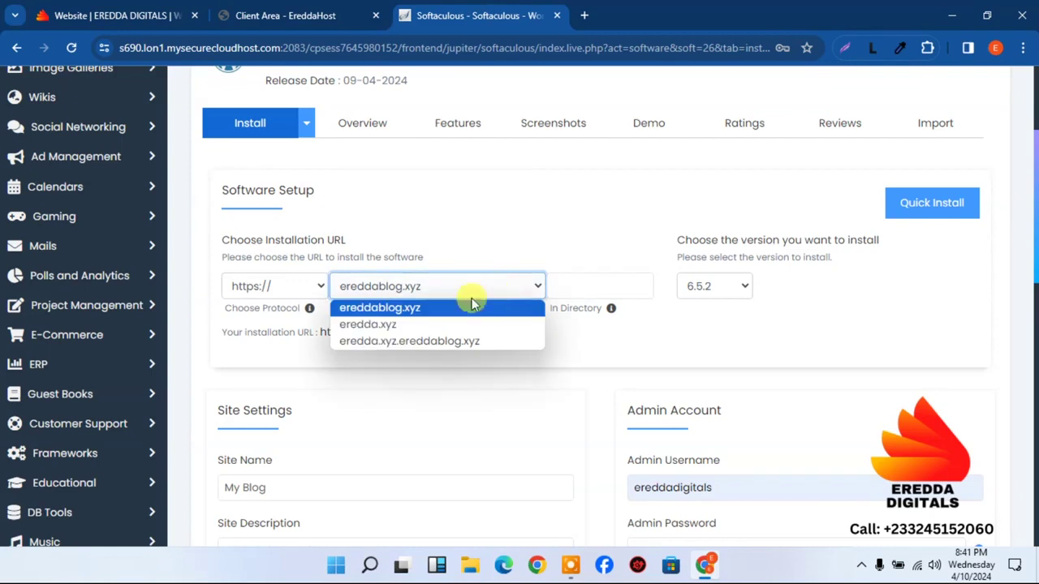
pyautogui.click(390, 326)
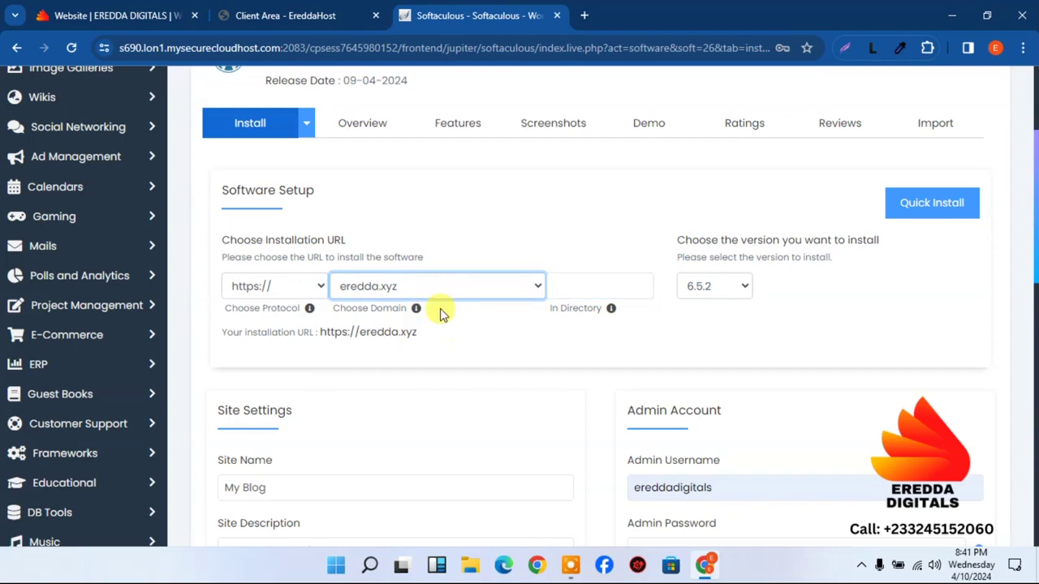
pyautogui.click(414, 285)
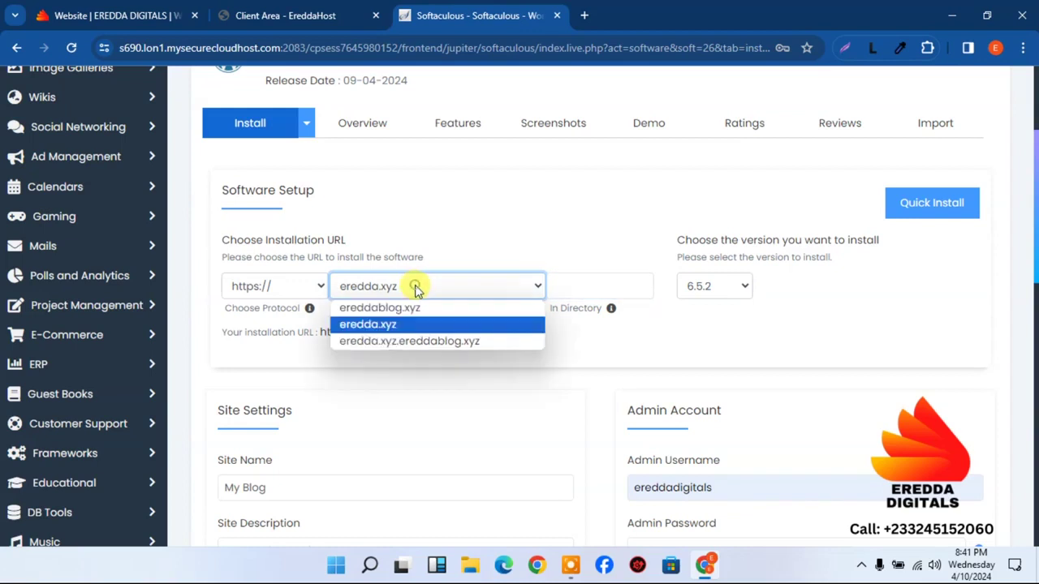
pyautogui.click(391, 327)
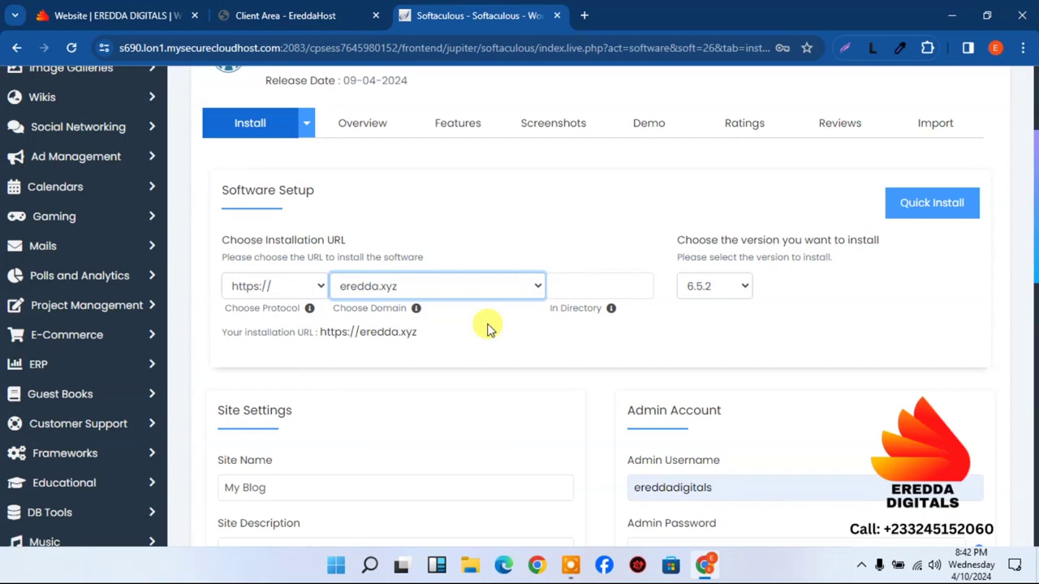
pyautogui.click(417, 290)
pyautogui.click(406, 305)
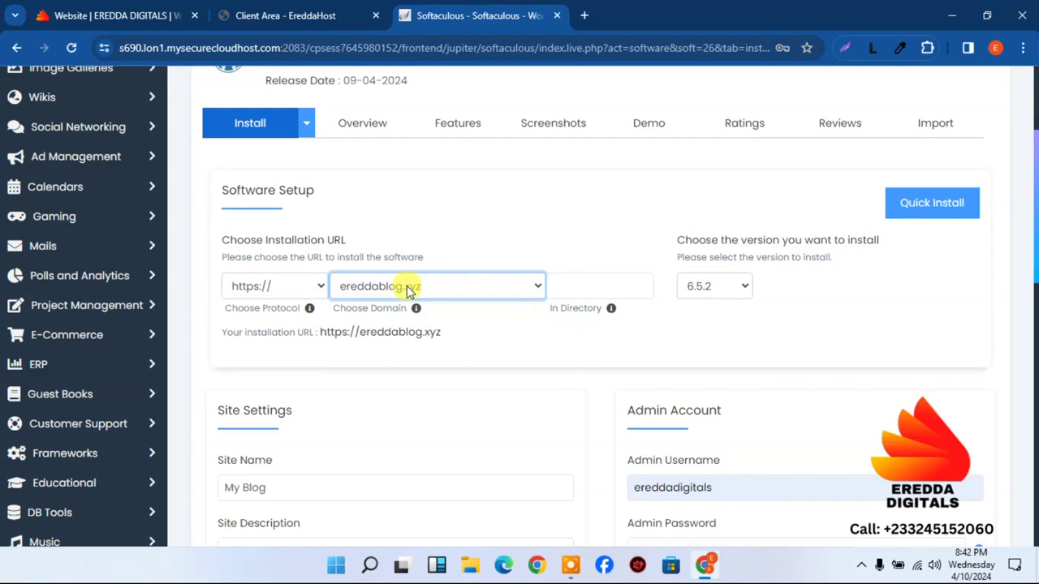
pyautogui.click(406, 286)
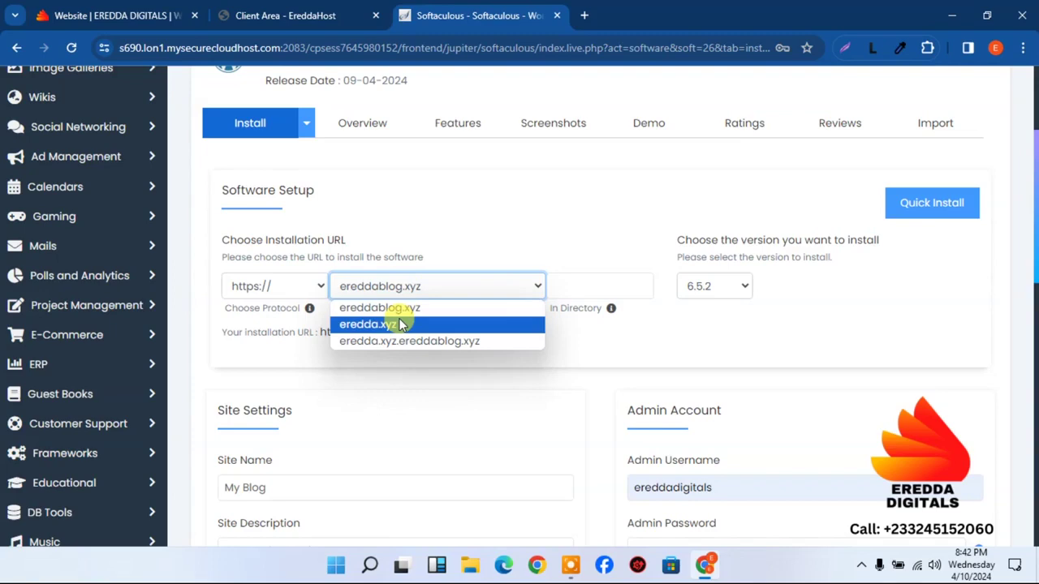
pyautogui.click(399, 325)
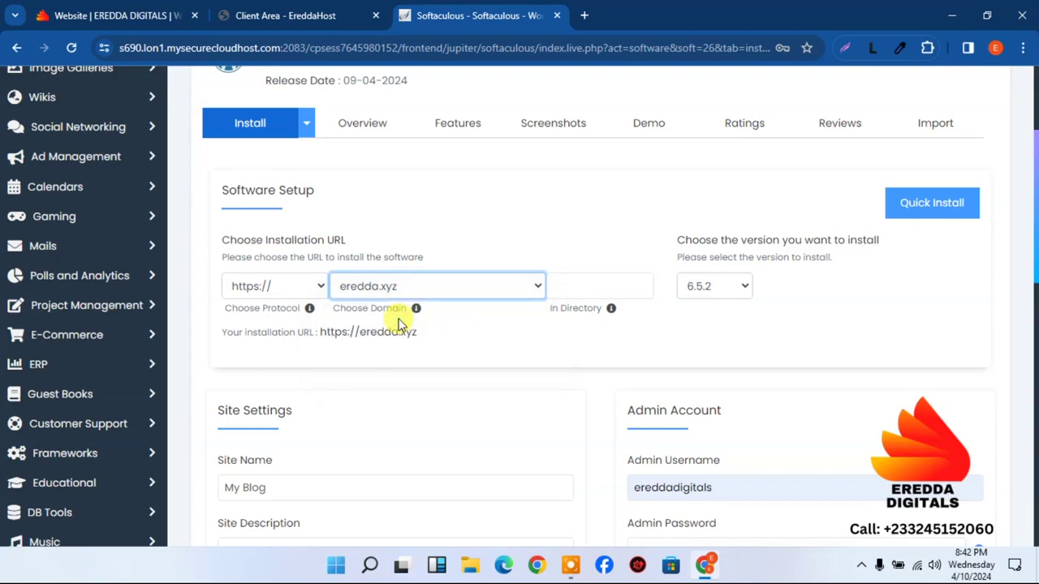
# - Install WordPress with the configured settings and dismiss the browser's offer to update the saved password
pyautogui.moveTo(1036, 192); pyautogui.dragTo(1035, 491)
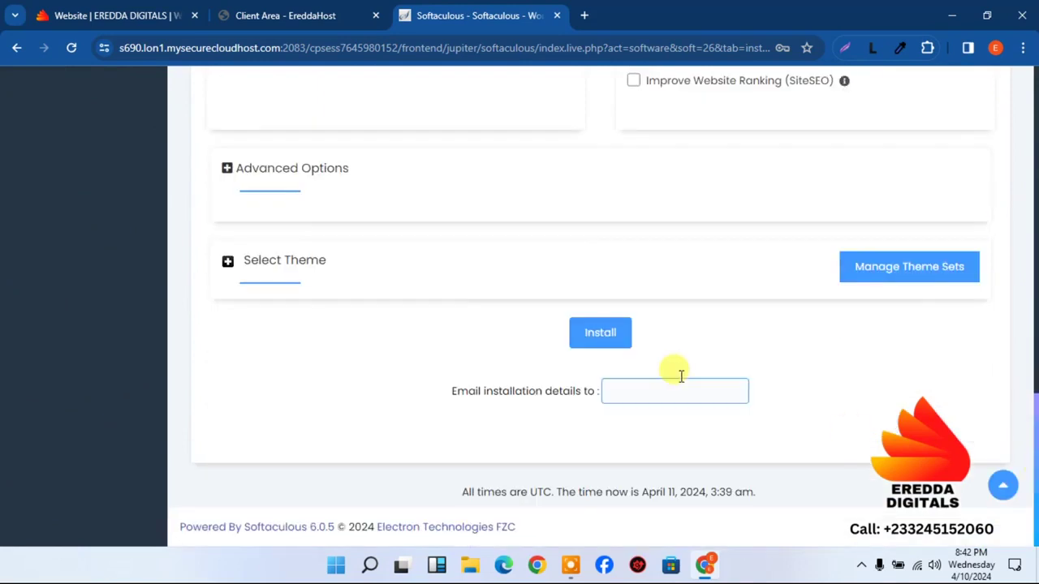
pyautogui.click(600, 334)
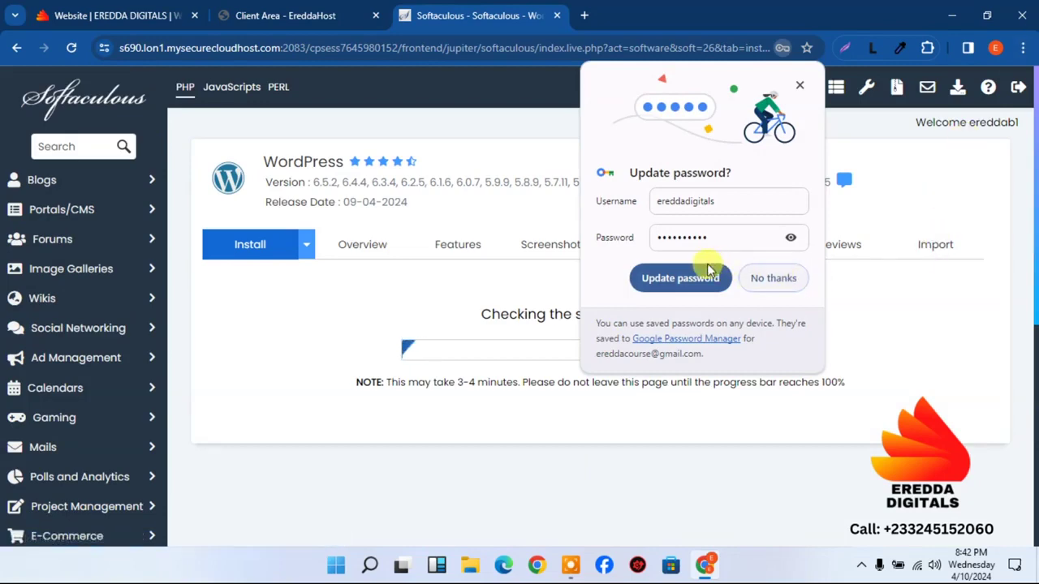
pyautogui.click(801, 86)
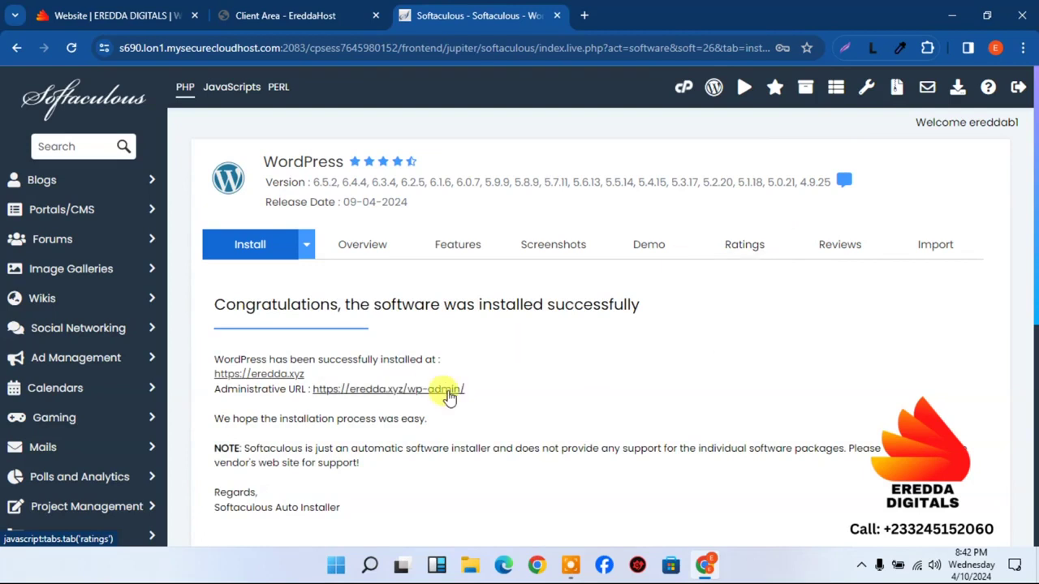
# - Open the newly installed eredda.xyz site and check its connection security information
pyautogui.click(282, 374)
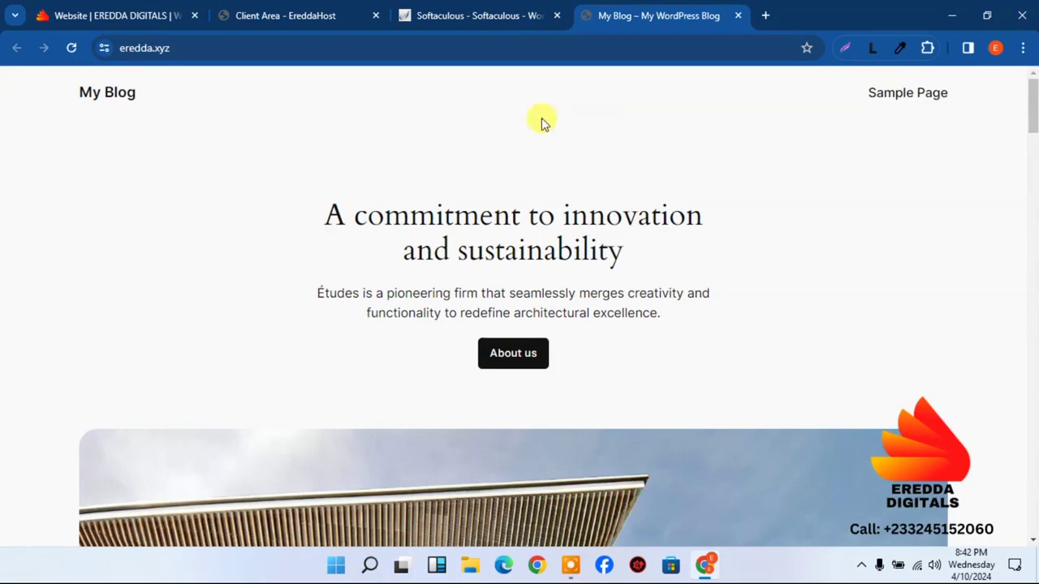
pyautogui.click(103, 49)
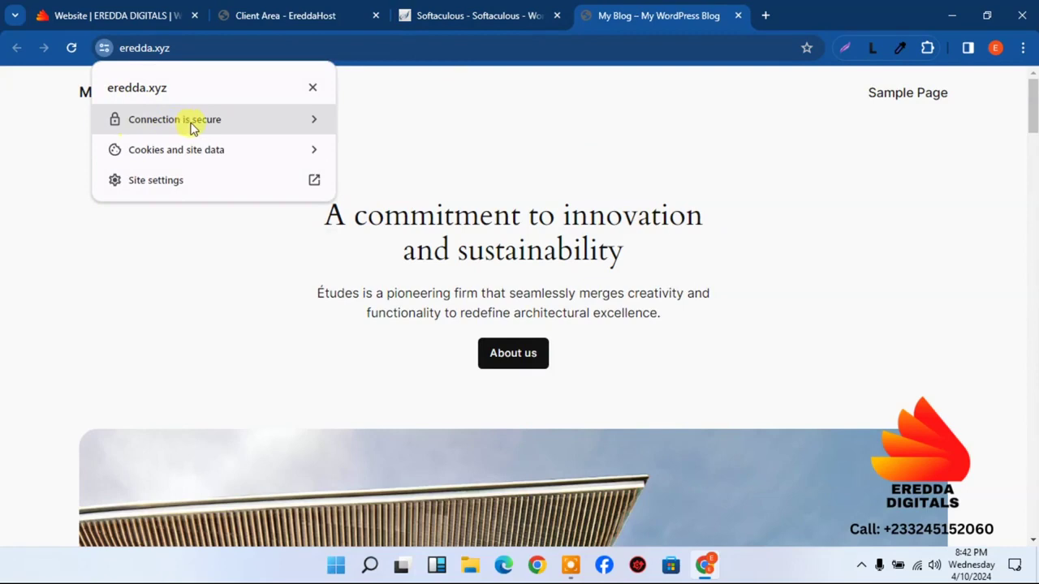
pyautogui.click(411, 116)
# - Return to the Softaculous installation summary and open the administrative URL of eredda.xyz
pyautogui.click(455, 16)
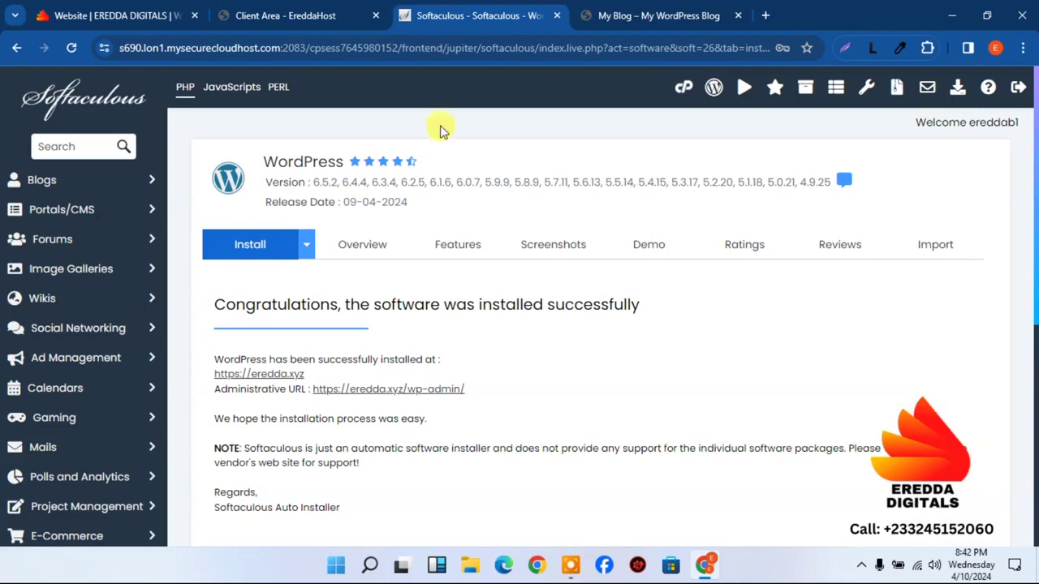
pyautogui.click(418, 390)
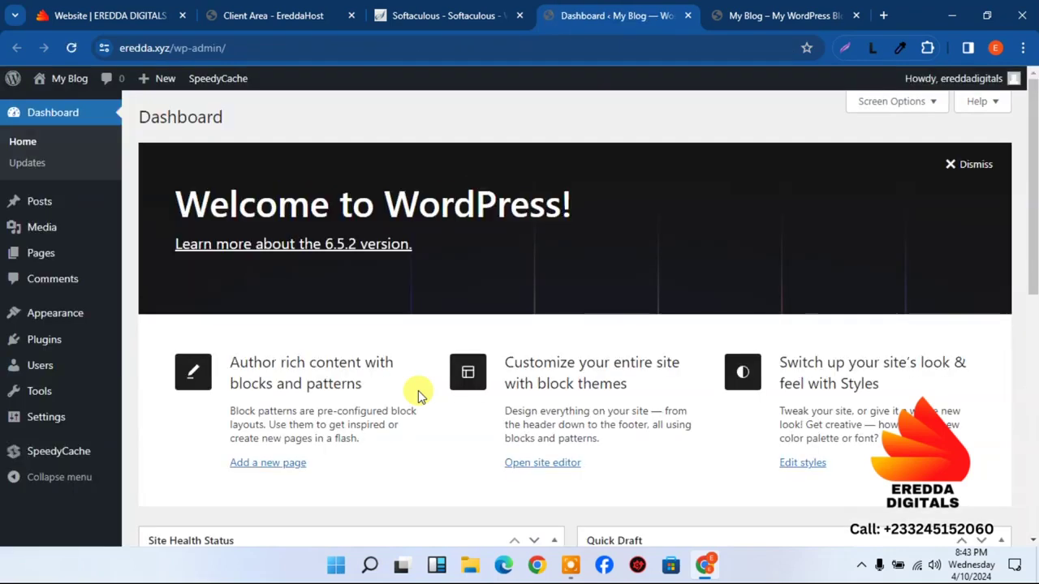
# - Close the EreddaHost client area, Softaculous and eredda.com pages, keeping the WordPress dashboard and the new site open
pyautogui.click(81, 8)
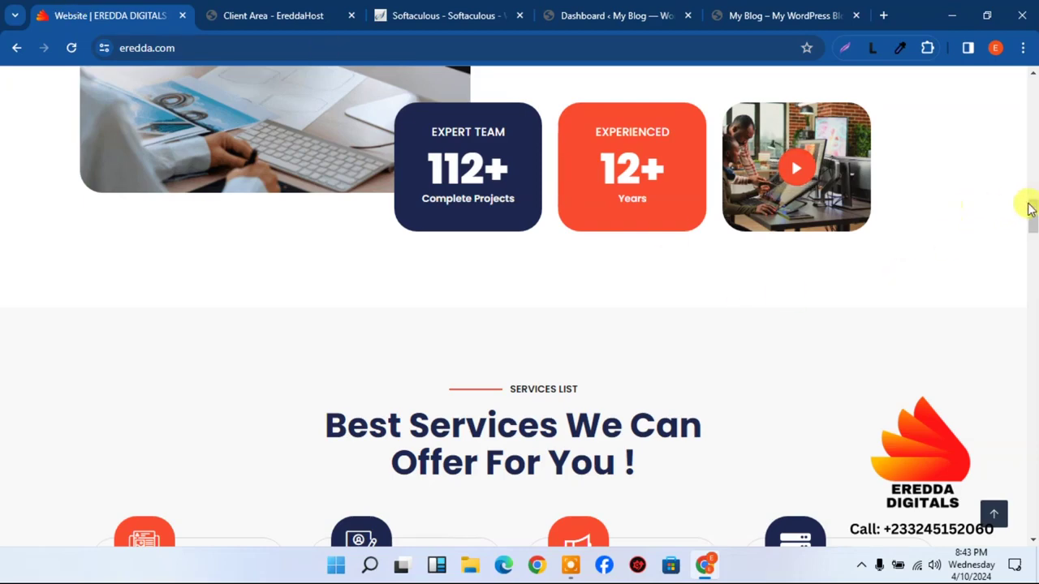
pyautogui.moveTo(1034, 213); pyautogui.dragTo(1018, 51)
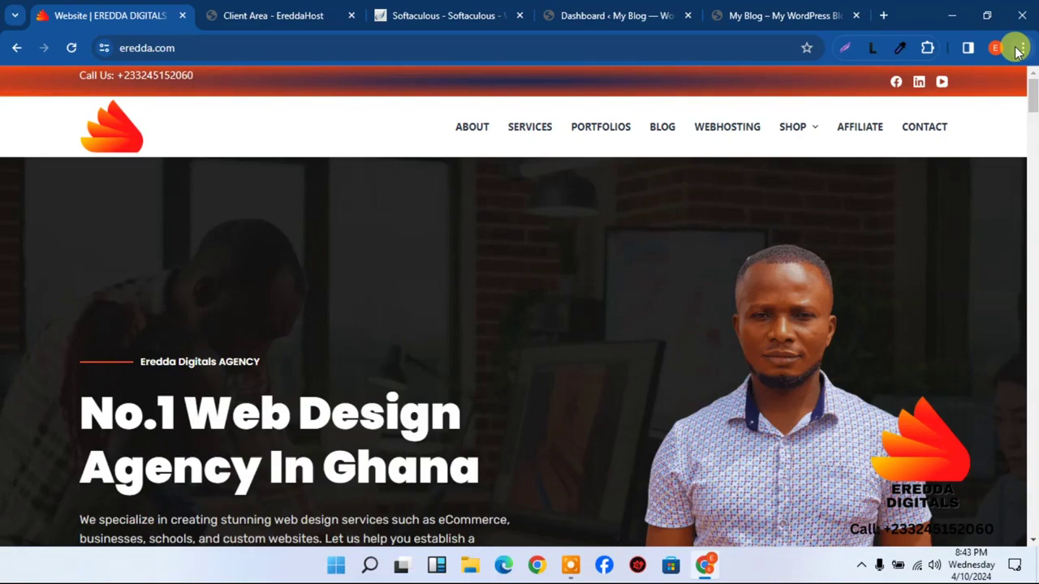
pyautogui.click(307, 10)
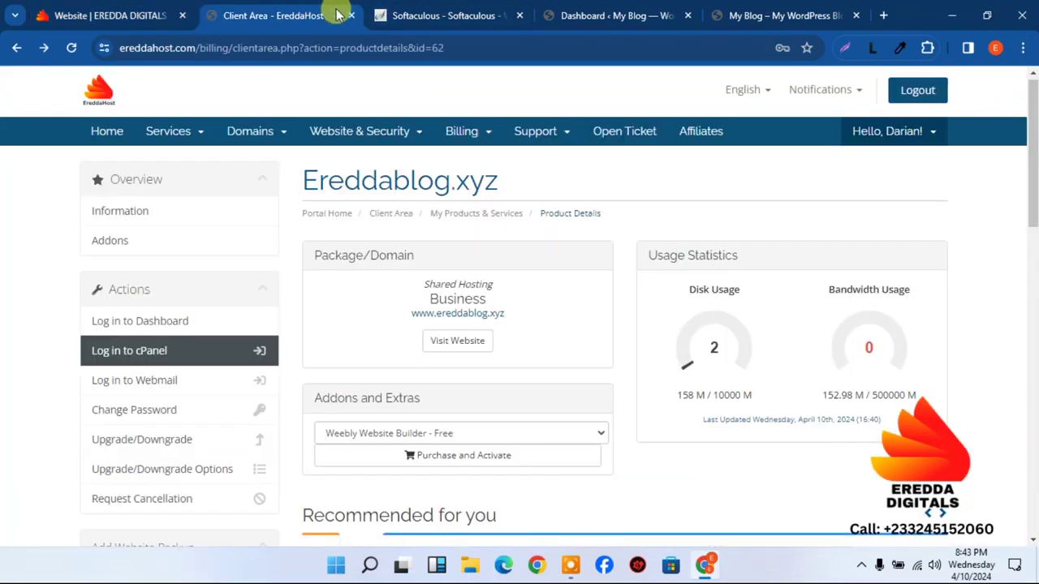
pyautogui.click(351, 16)
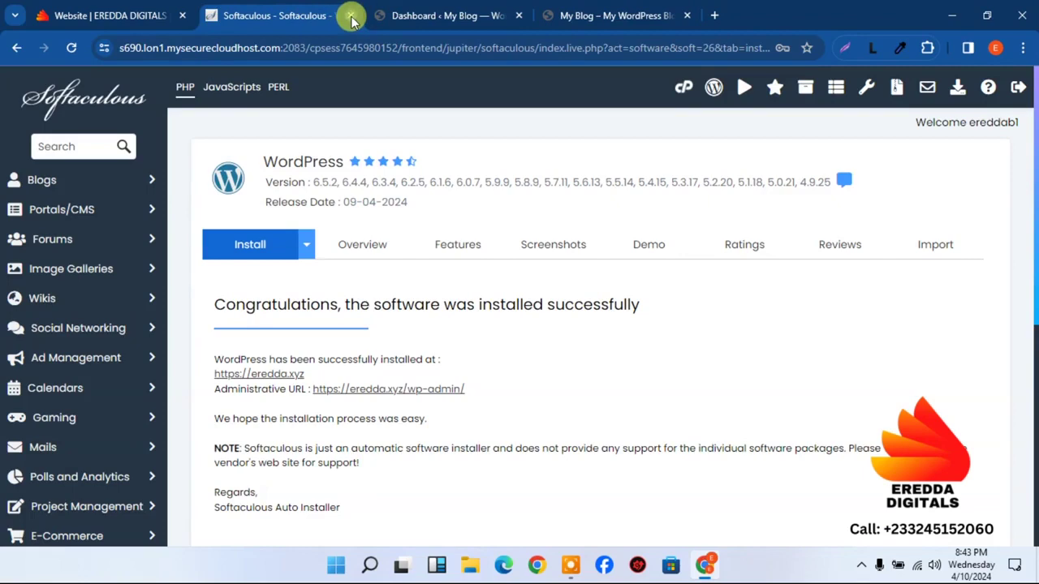
pyautogui.click(351, 16)
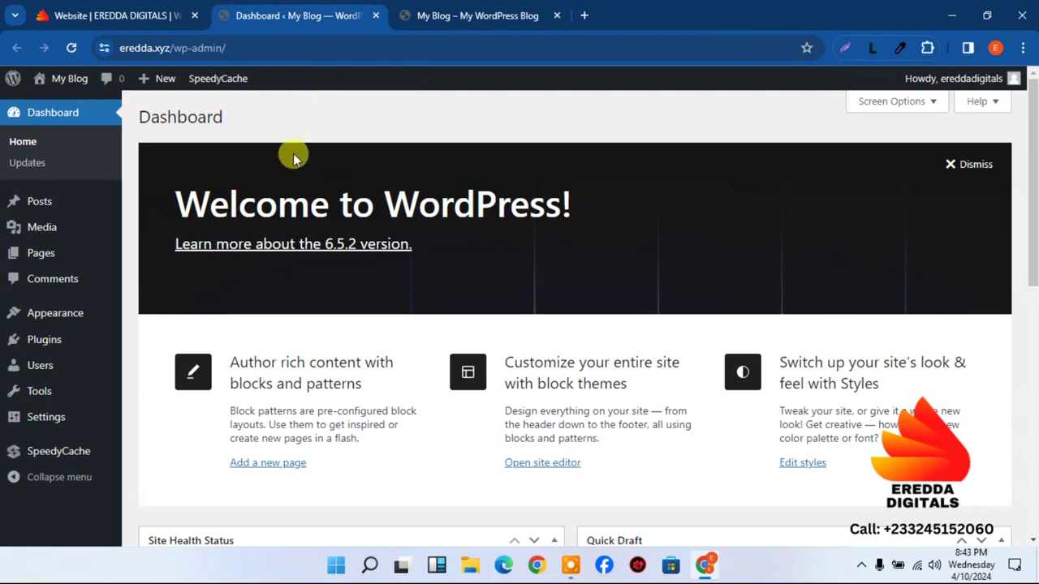
pyautogui.click(119, 8)
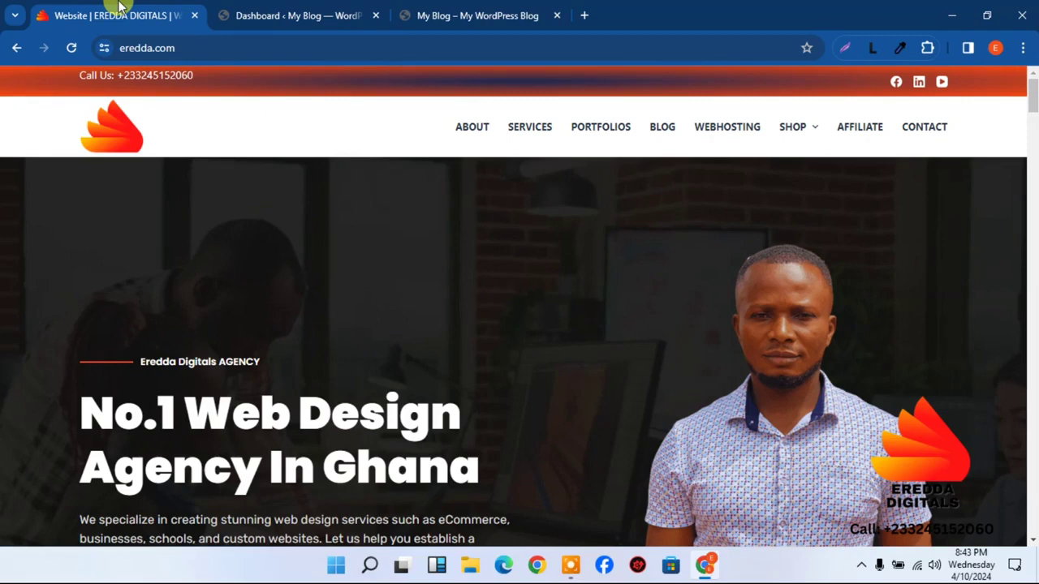
pyautogui.click(195, 16)
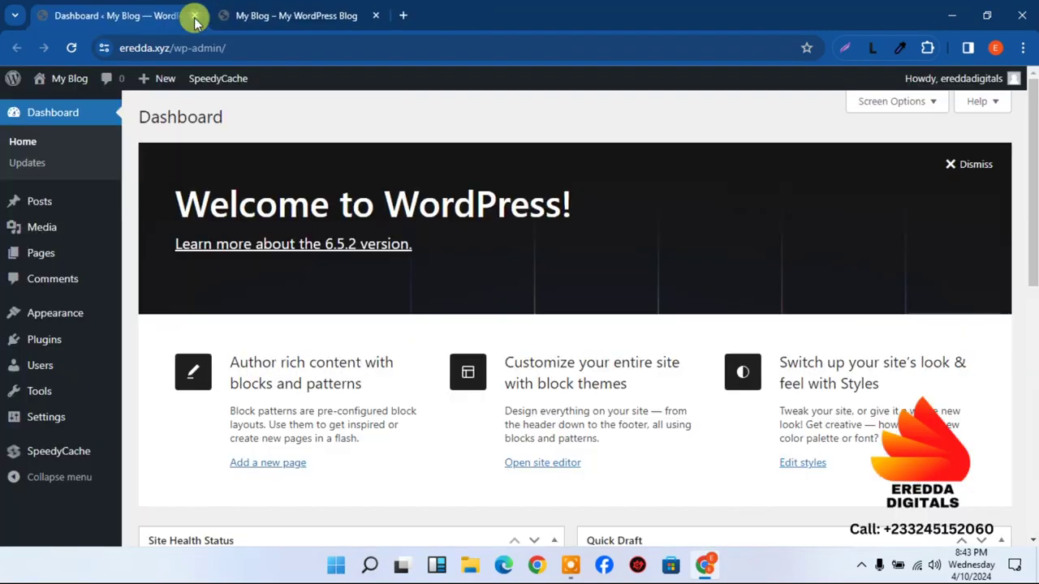
# - Load eredda.com in a new browser tab
pyautogui.click(308, 10)
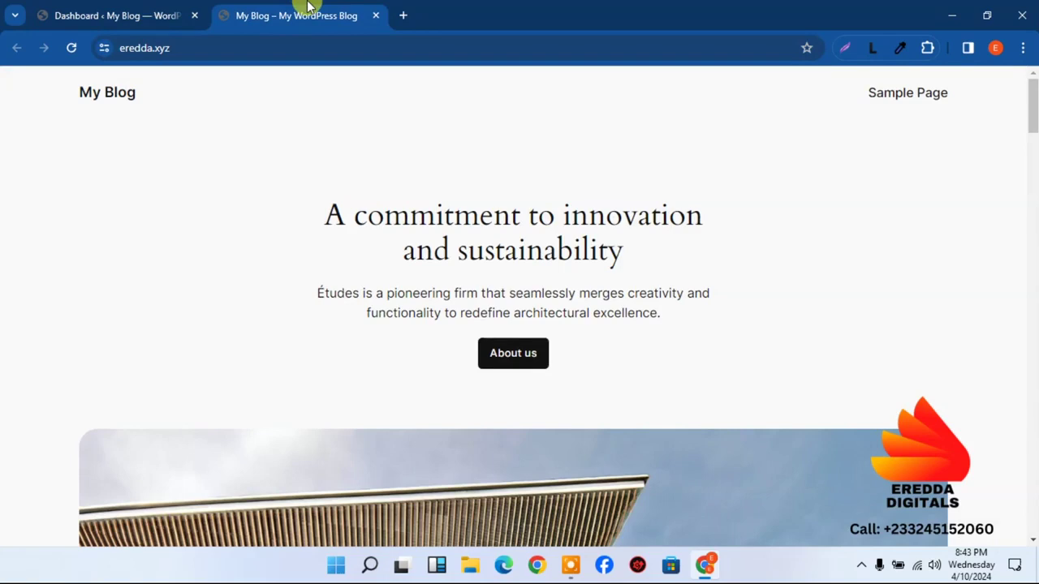
pyautogui.click(402, 14)
pyautogui.write('eredda')
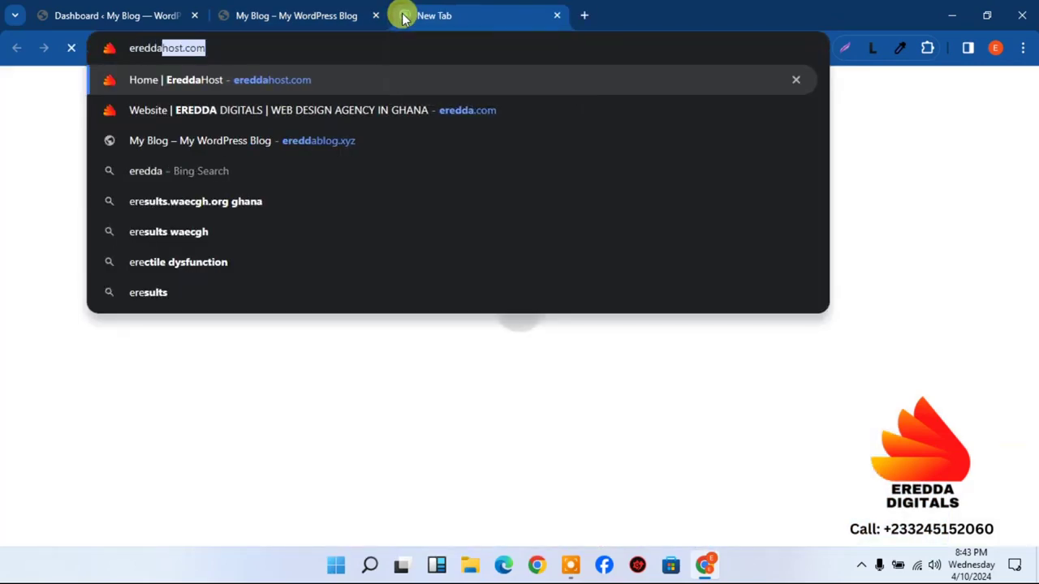
pyautogui.write('.com')
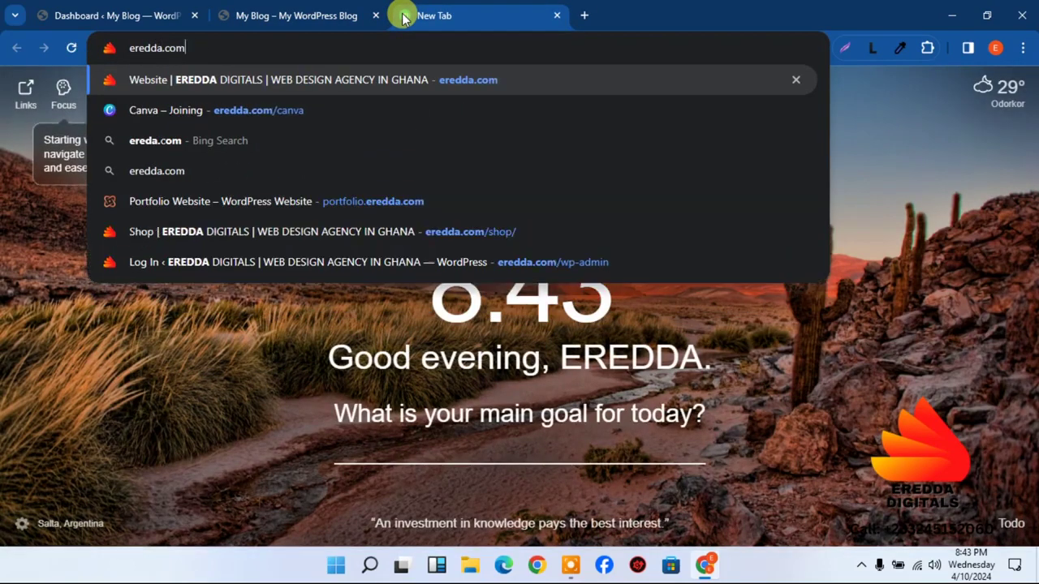
pyautogui.press('Return')
# - Hide all dashboard boxes on the eredda.xyz admin: Welcome, WordPress Events and News, Quick Draft, Activity, At a Glance and Site Health Status
pyautogui.click(106, 8)
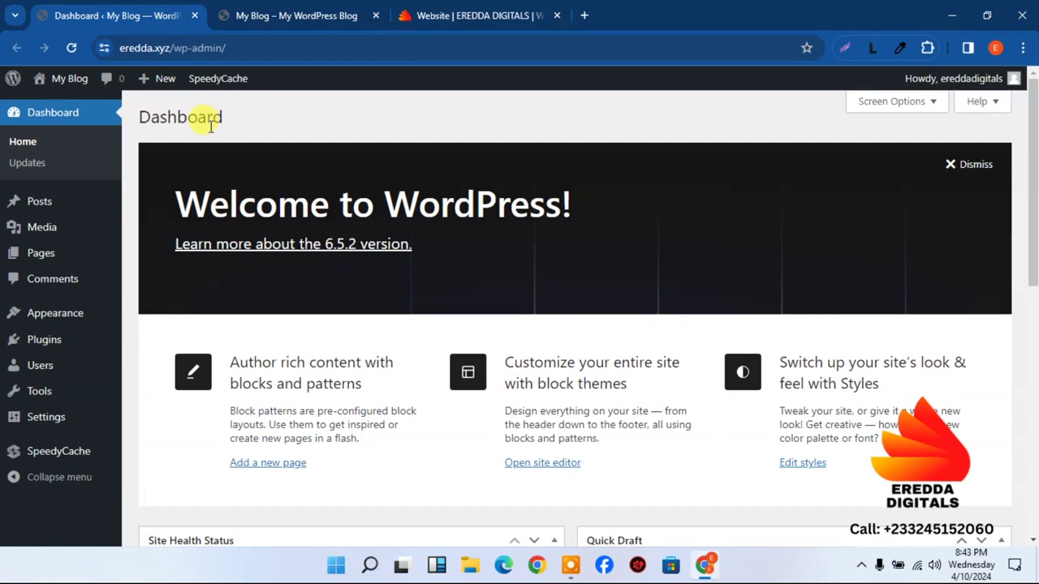
pyautogui.moveTo(1031, 182); pyautogui.dragTo(1034, 93)
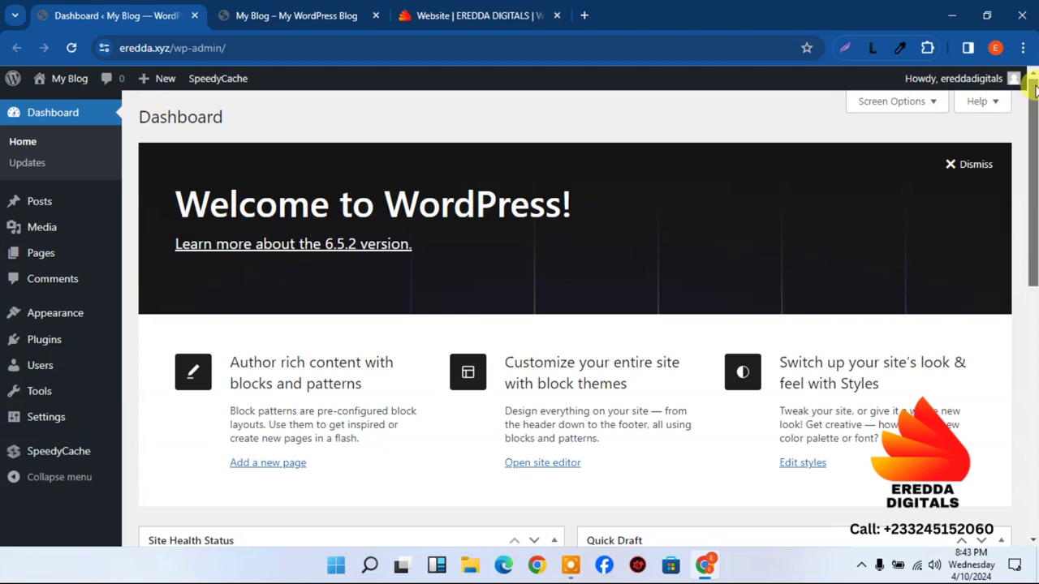
pyautogui.click(926, 103)
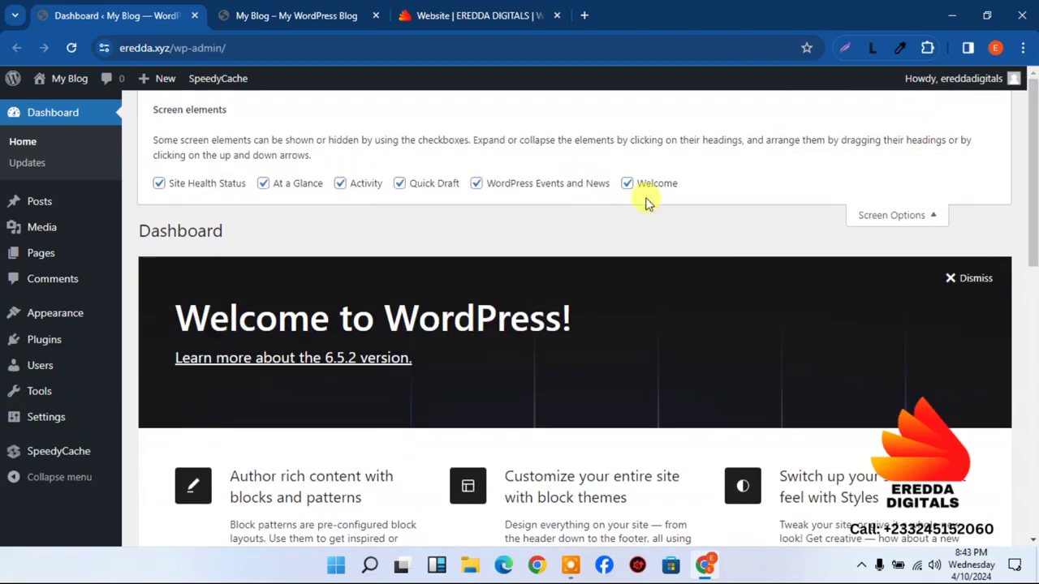
pyautogui.click(627, 184)
pyautogui.click(477, 184)
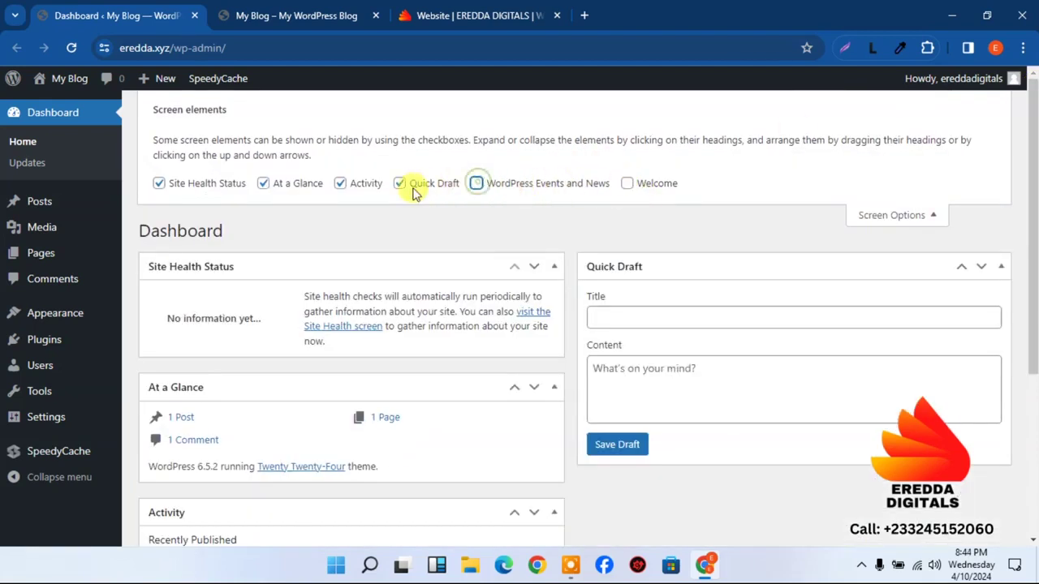
pyautogui.click(400, 183)
pyautogui.click(340, 183)
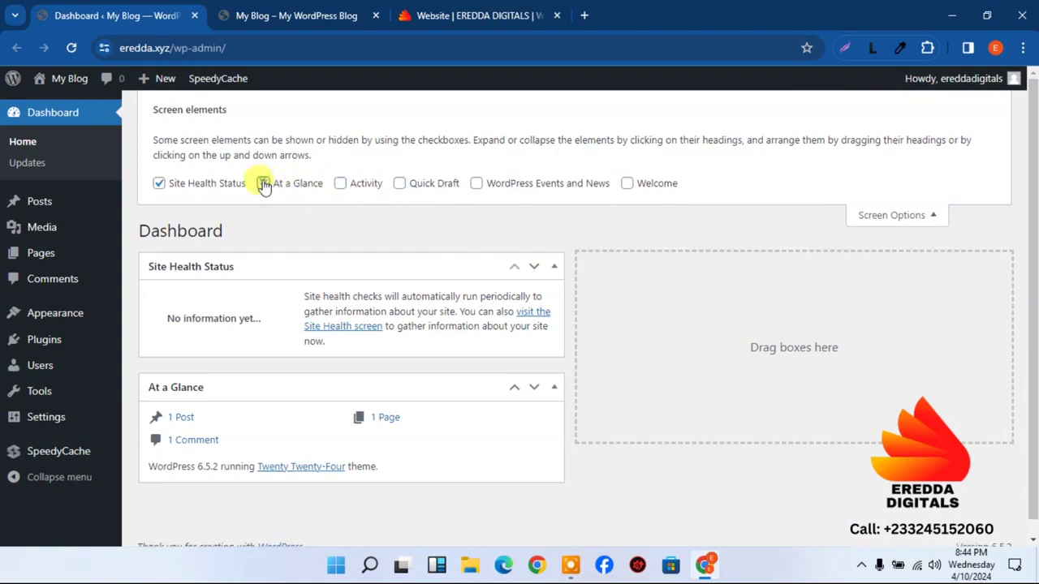
pyautogui.click(264, 184)
pyautogui.click(159, 183)
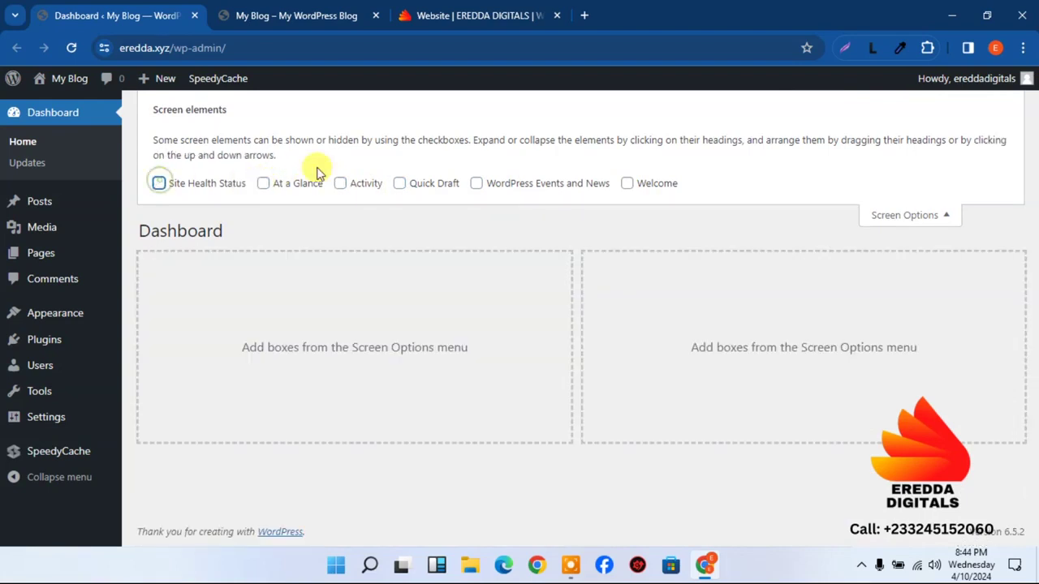
pyautogui.click(946, 215)
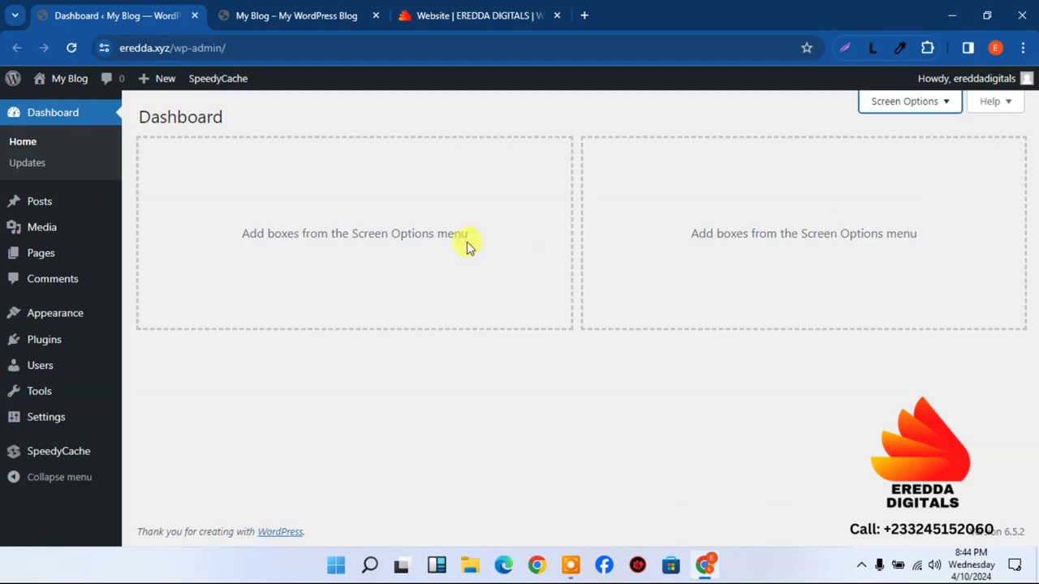
# - Move the "Hello world!" post to the trash and empty the posts trash to delete it permanently
pyautogui.click(42, 202)
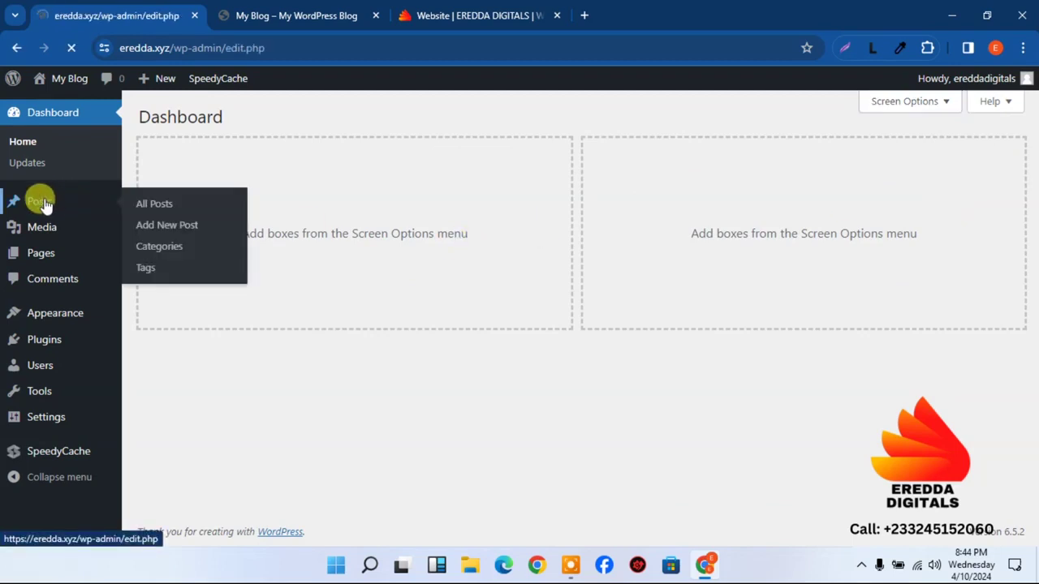
pyautogui.click(288, 10)
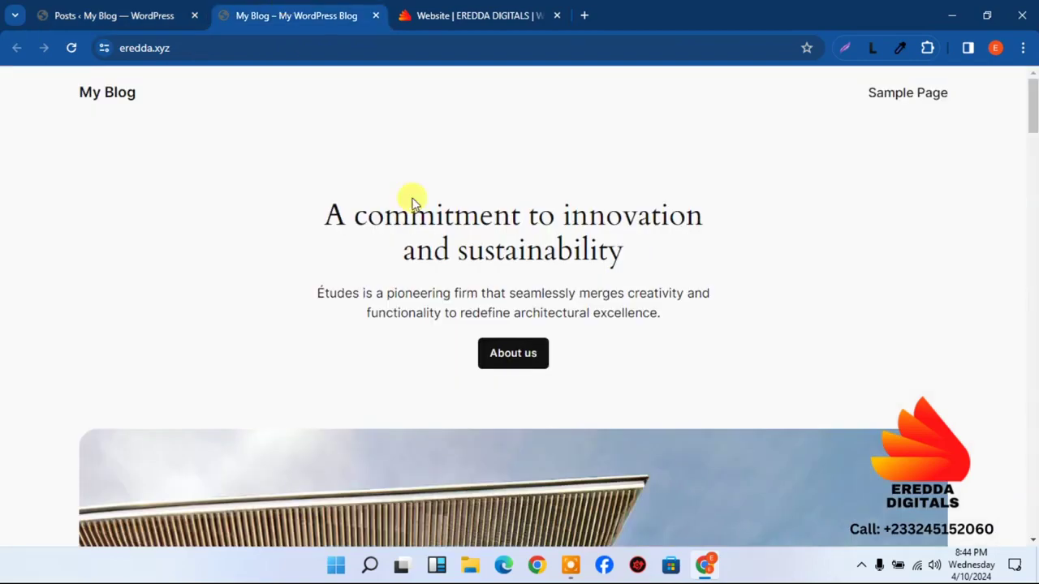
pyautogui.moveTo(1032, 88); pyautogui.dragTo(1020, 46)
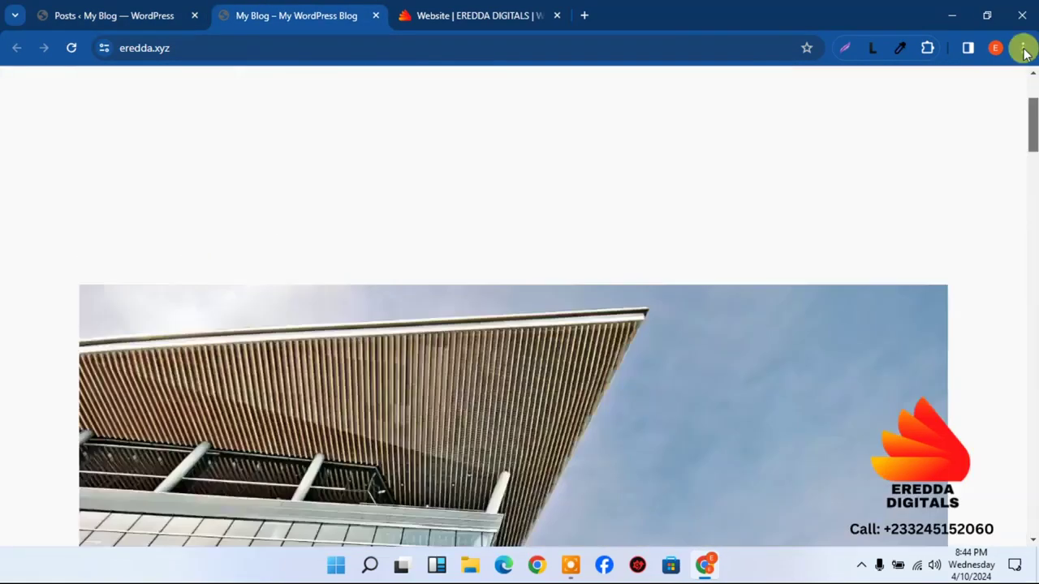
pyautogui.click(49, 6)
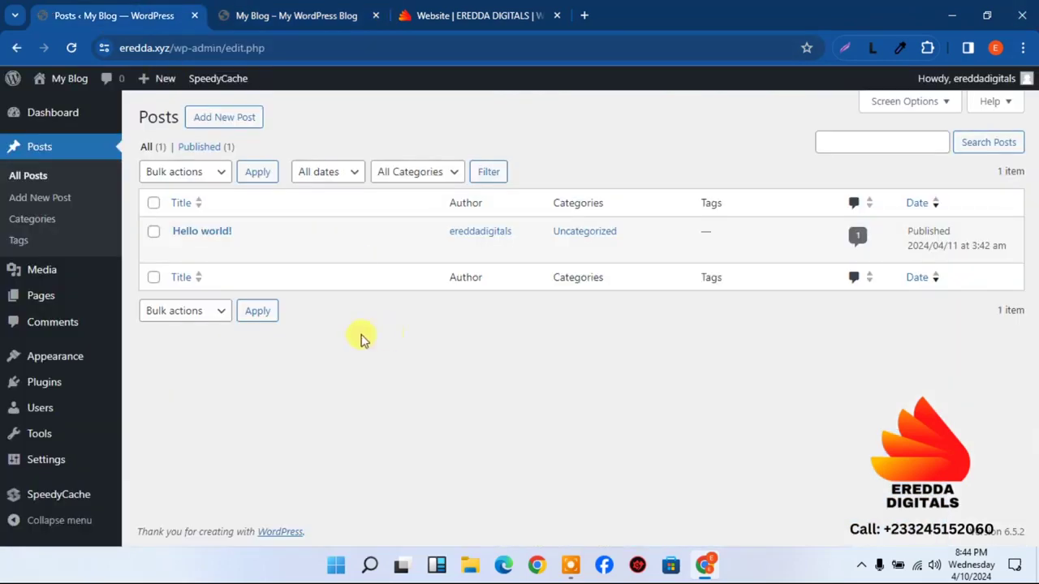
pyautogui.moveTo(188, 234)
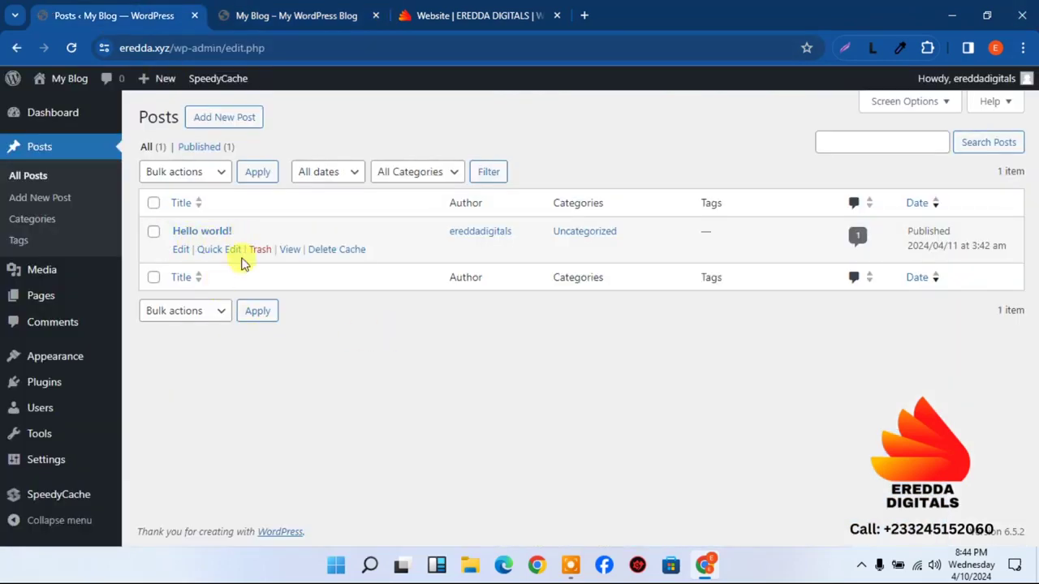
pyautogui.moveTo(274, 247)
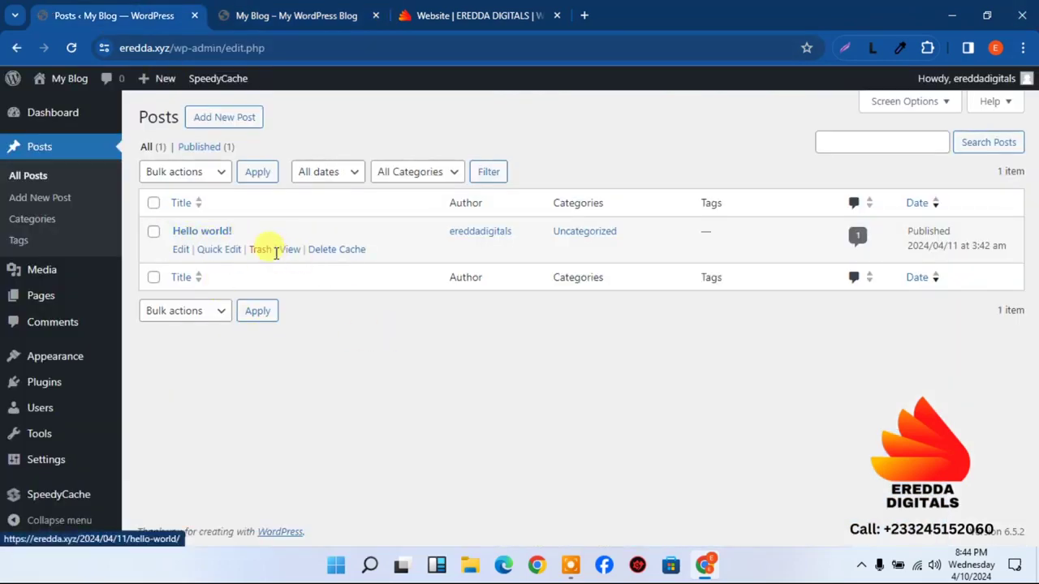
pyautogui.click(259, 250)
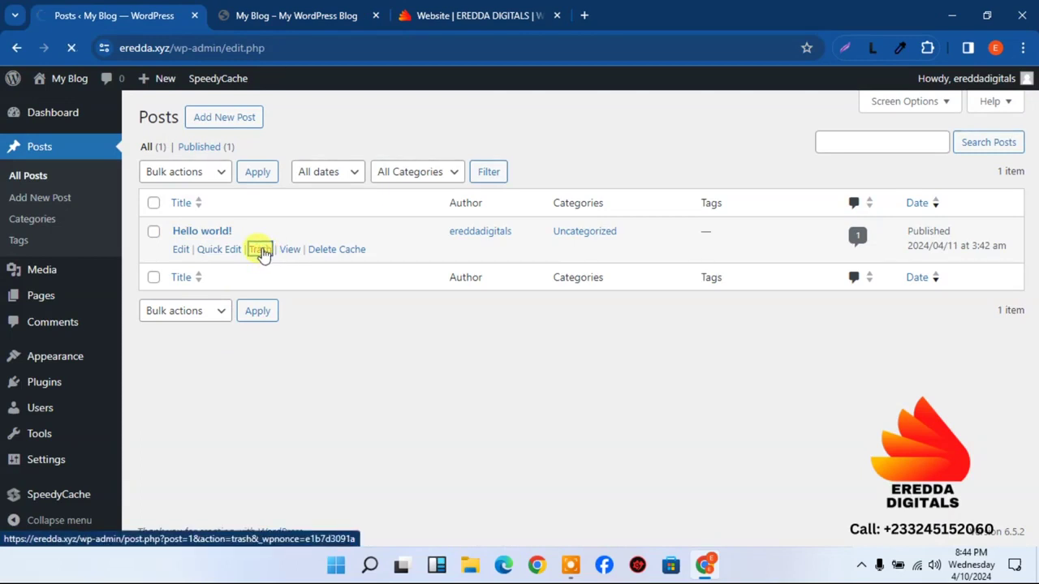
pyautogui.click(191, 195)
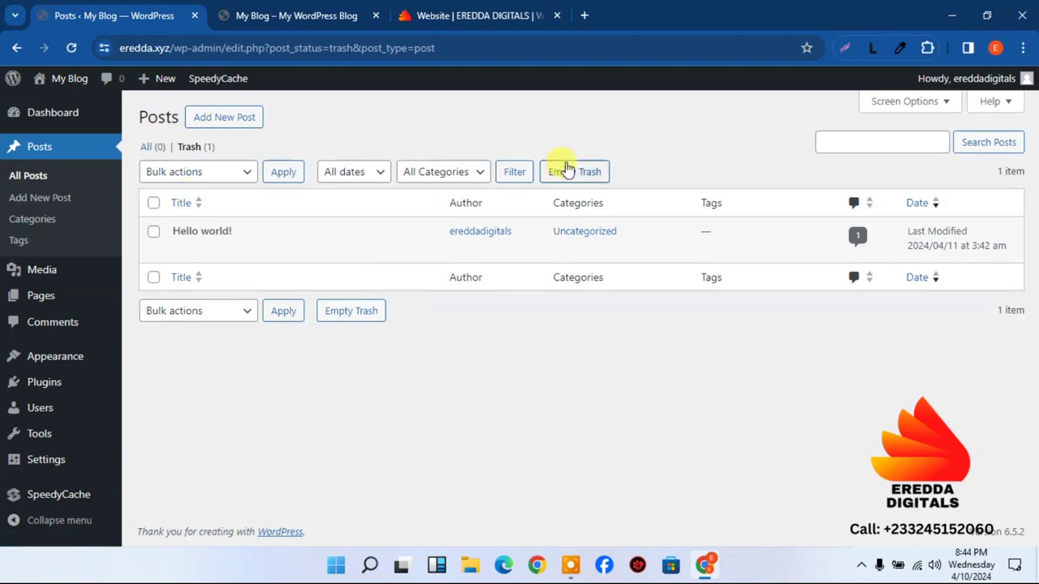
pyautogui.click(566, 176)
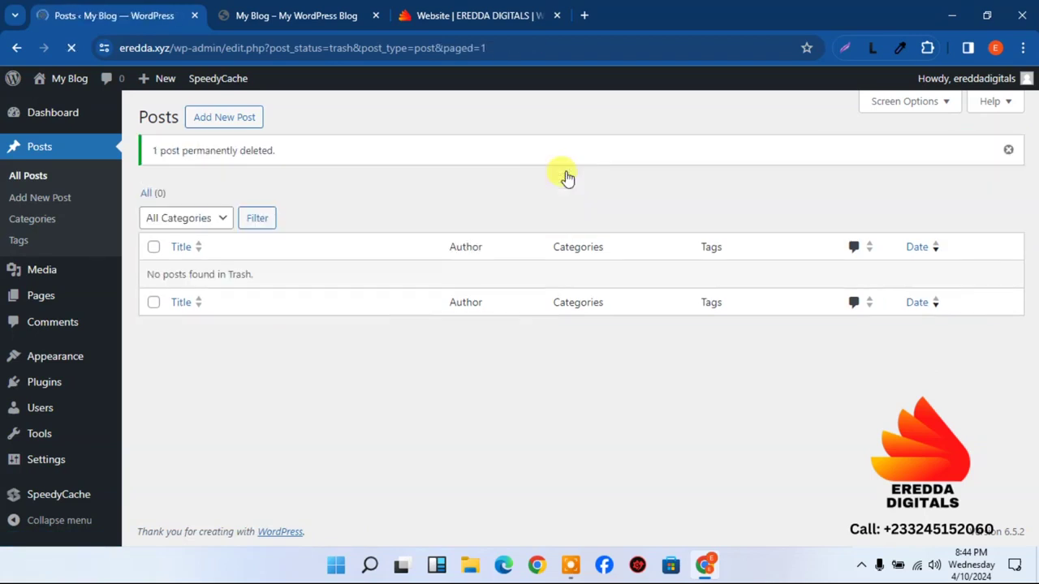
# - Move the Privacy Policy and Sample Page pages to the trash together and empty the pages trash
pyautogui.moveTo(24, 297)
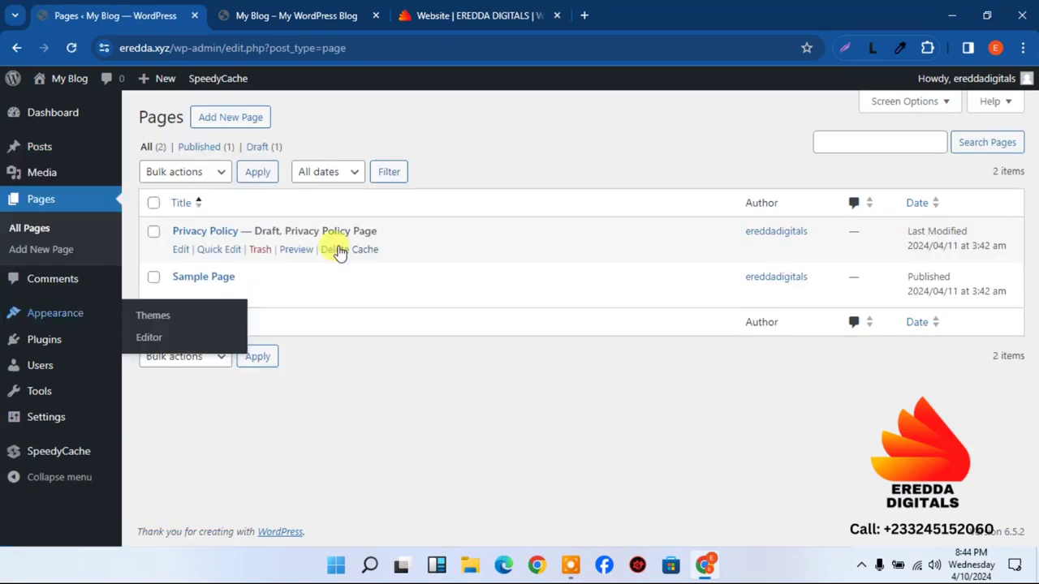
pyautogui.click(153, 204)
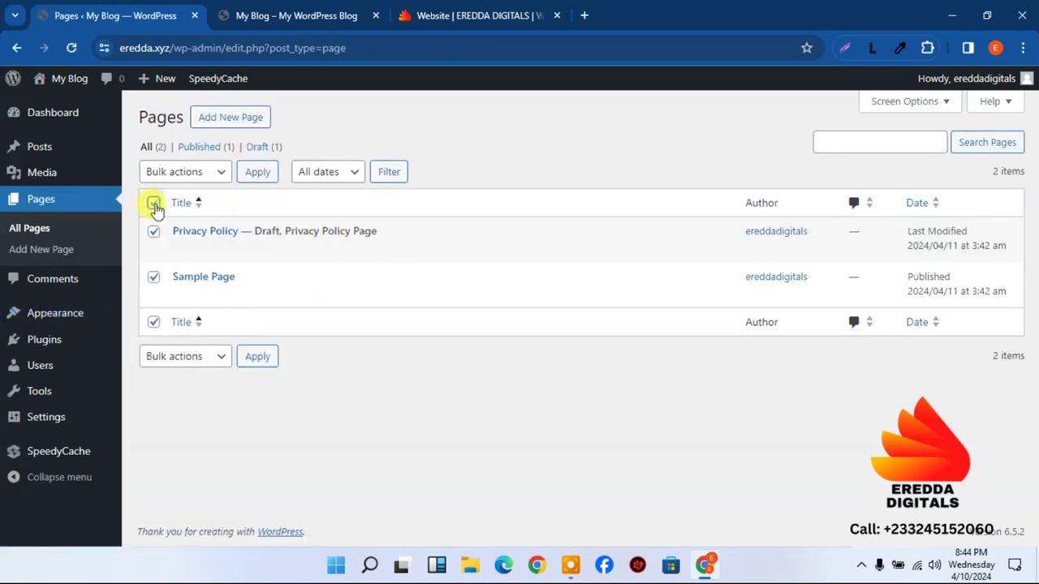
pyautogui.click(208, 174)
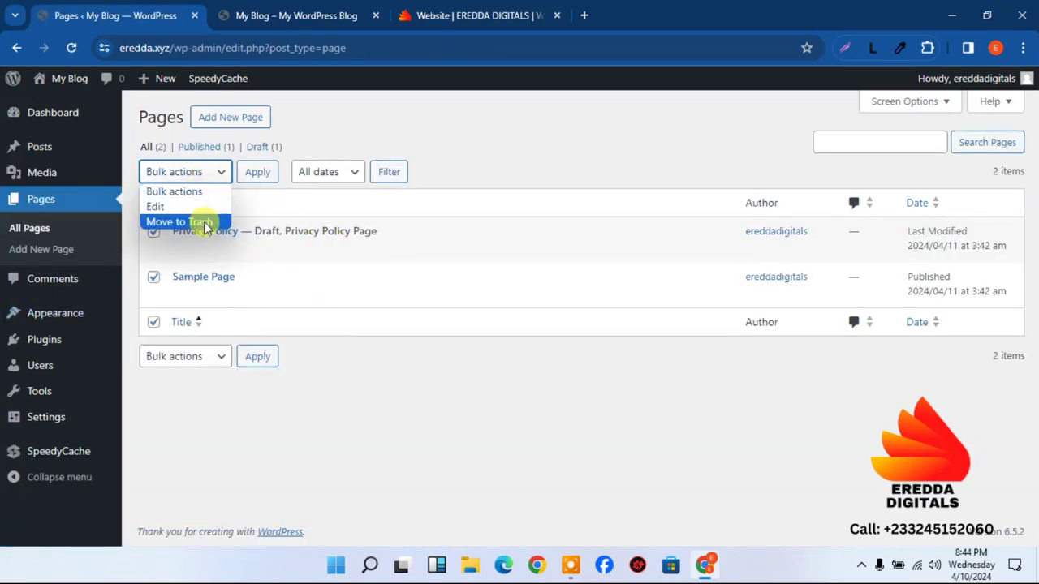
pyautogui.click(205, 224)
pyautogui.click(256, 177)
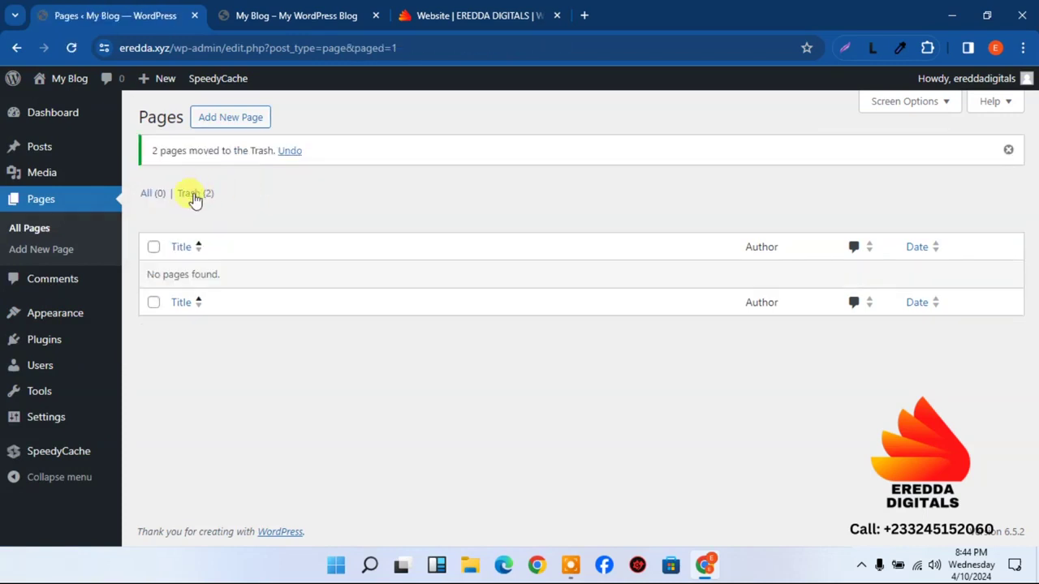
pyautogui.click(193, 198)
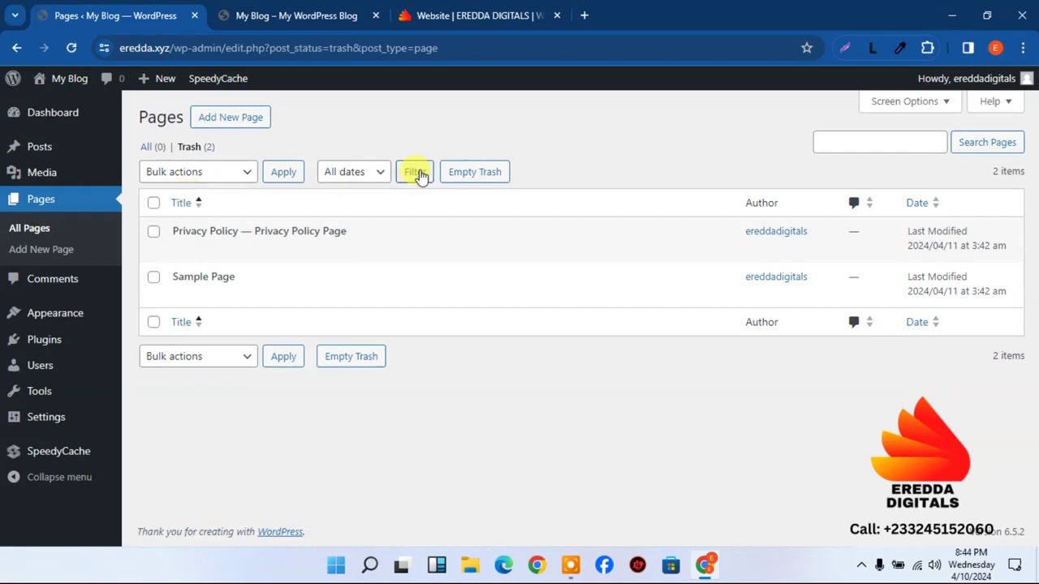
pyautogui.click(482, 173)
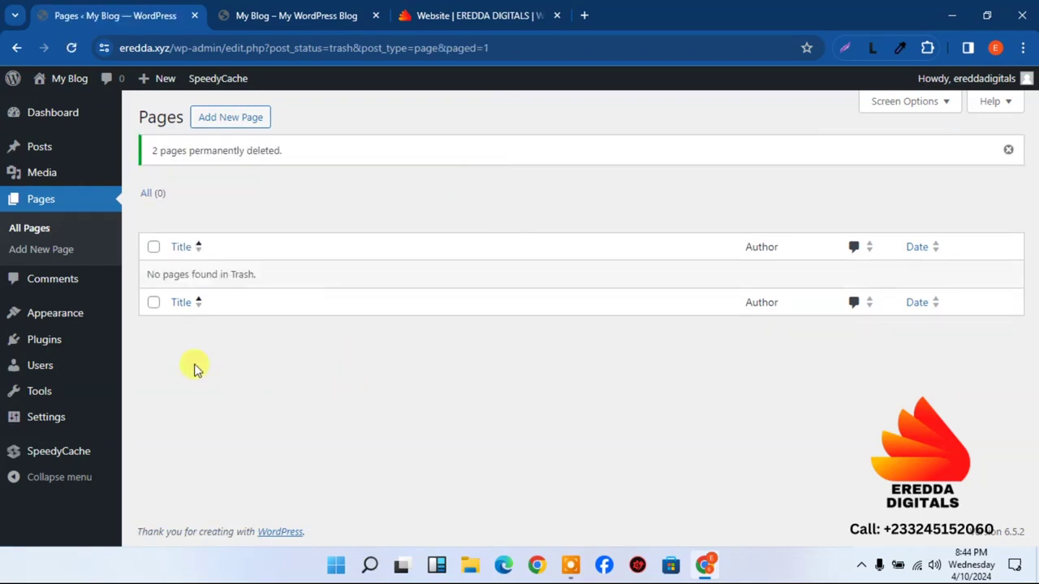
# - Set the site's permalink structure to Post name and save the change
pyautogui.moveTo(49, 416)
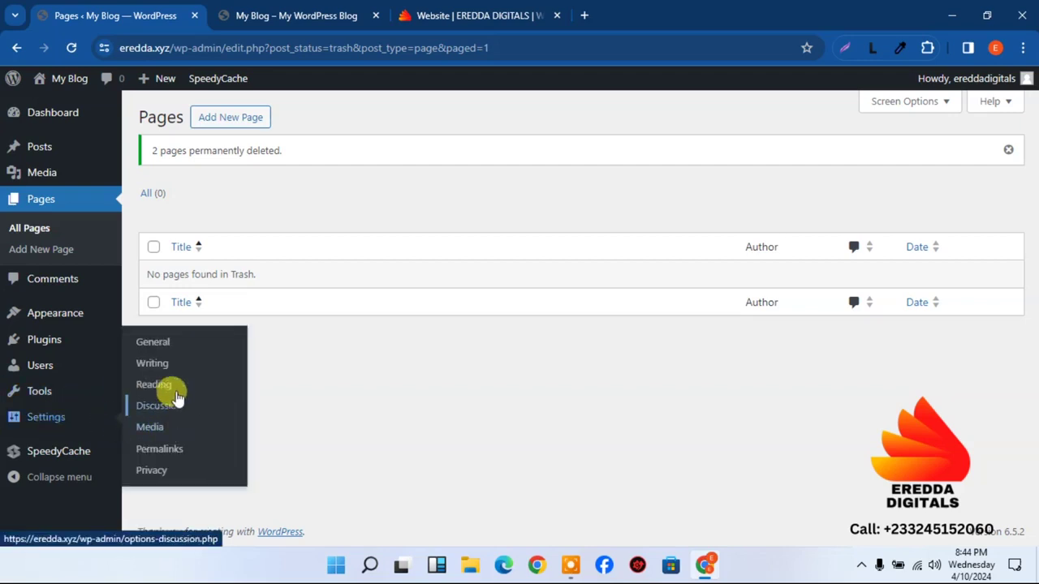
pyautogui.click(161, 447)
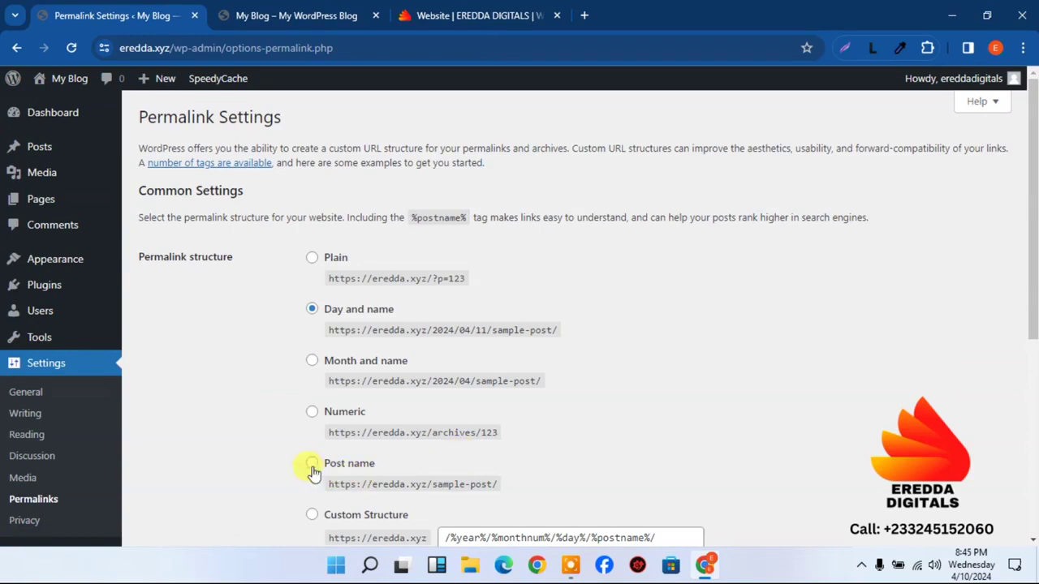
pyautogui.moveTo(313, 469); pyautogui.dragTo(408, 366)
pyautogui.click(313, 464)
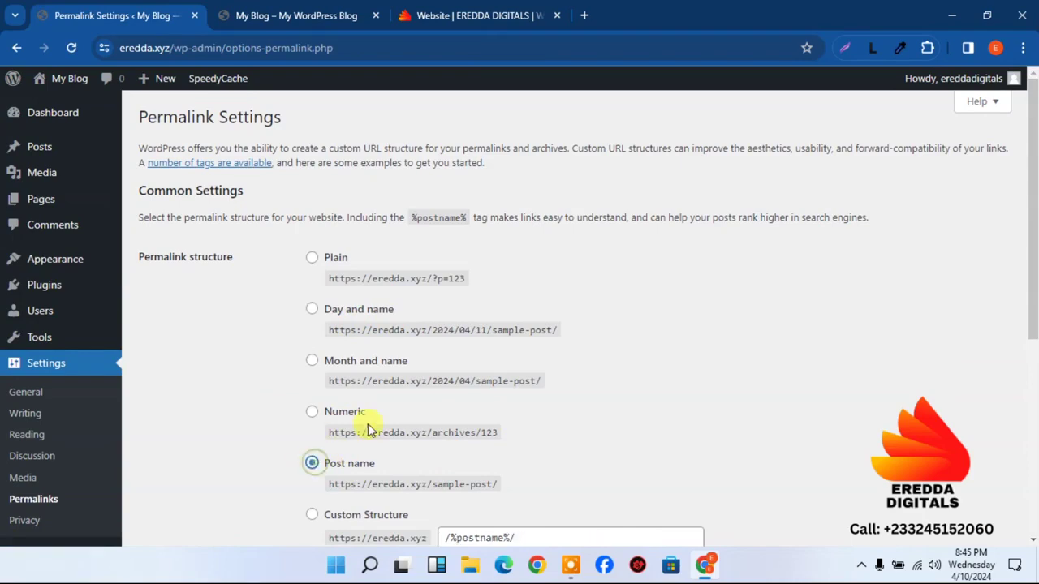
pyautogui.scroll(-5, 928, 258)
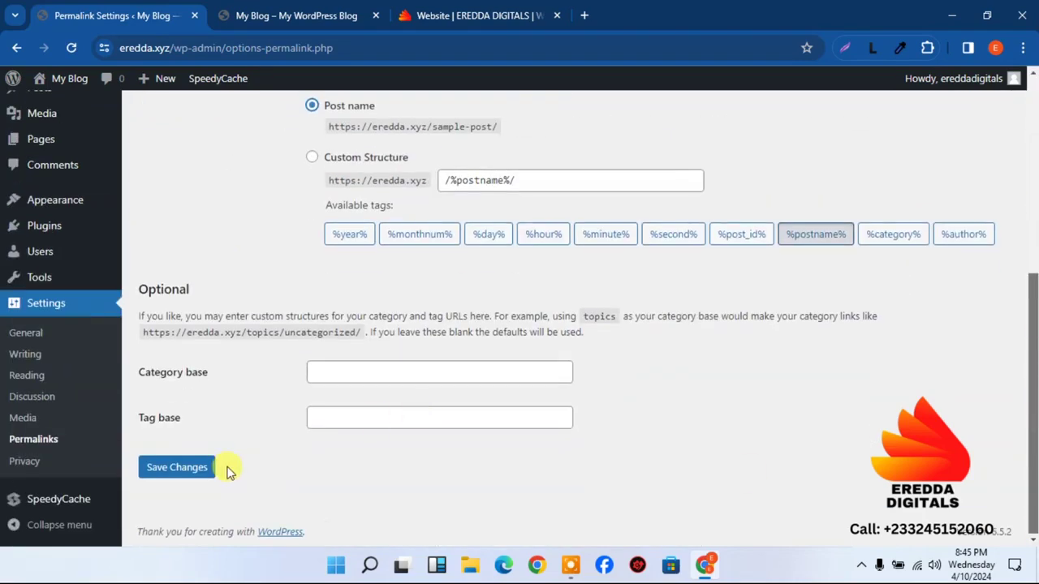
pyautogui.click(175, 469)
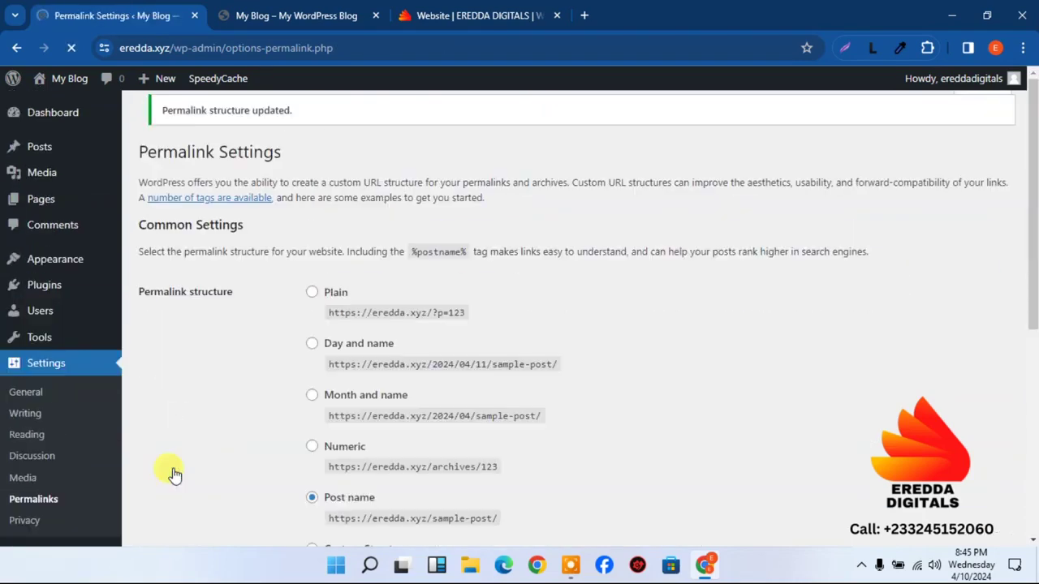
pyautogui.moveTo(1030, 146); pyautogui.dragTo(1028, 204)
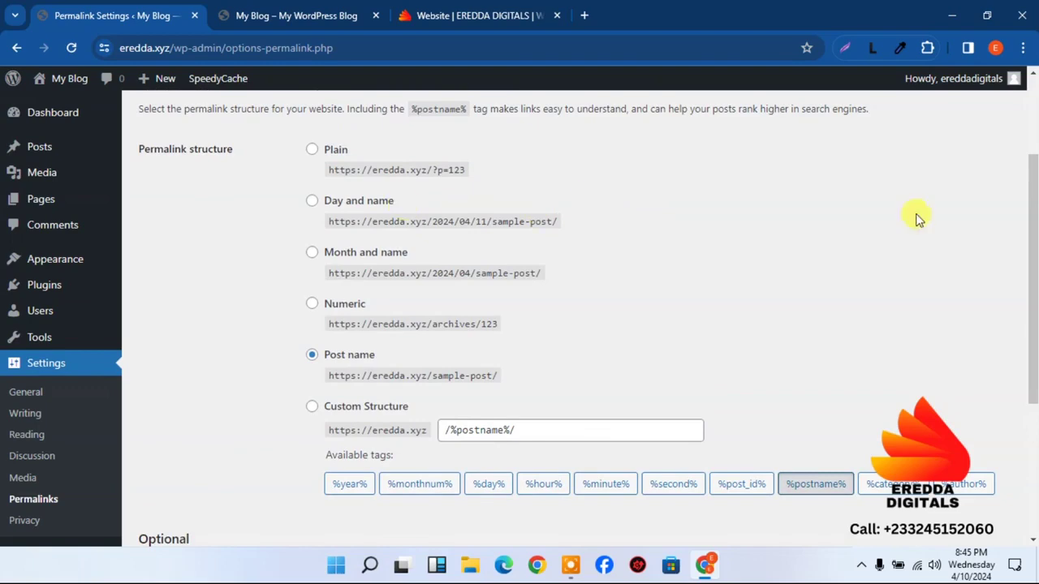
pyautogui.moveTo(1032, 211); pyautogui.dragTo(1032, 102)
pyautogui.moveTo(1032, 217)
pyautogui.mouseDown()
pyautogui.moveTo(1033, 308)
pyautogui.moveTo(1015, 216)
pyautogui.mouseUp()
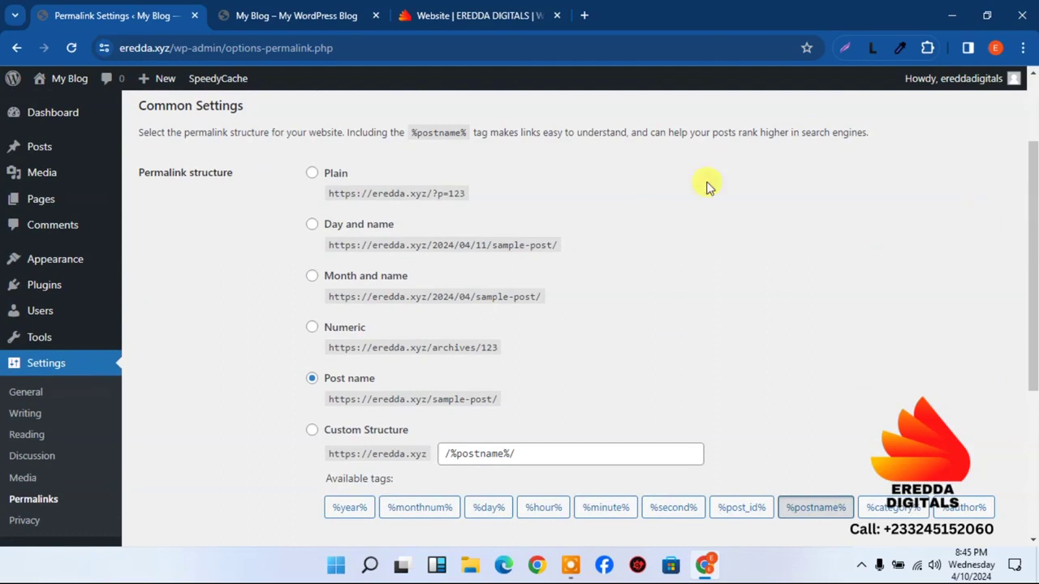
# - Set the site title in the general settings to "EREDDA DIGITALS | WEB DESIGN AGENCY GHANA"
pyautogui.click(50, 114)
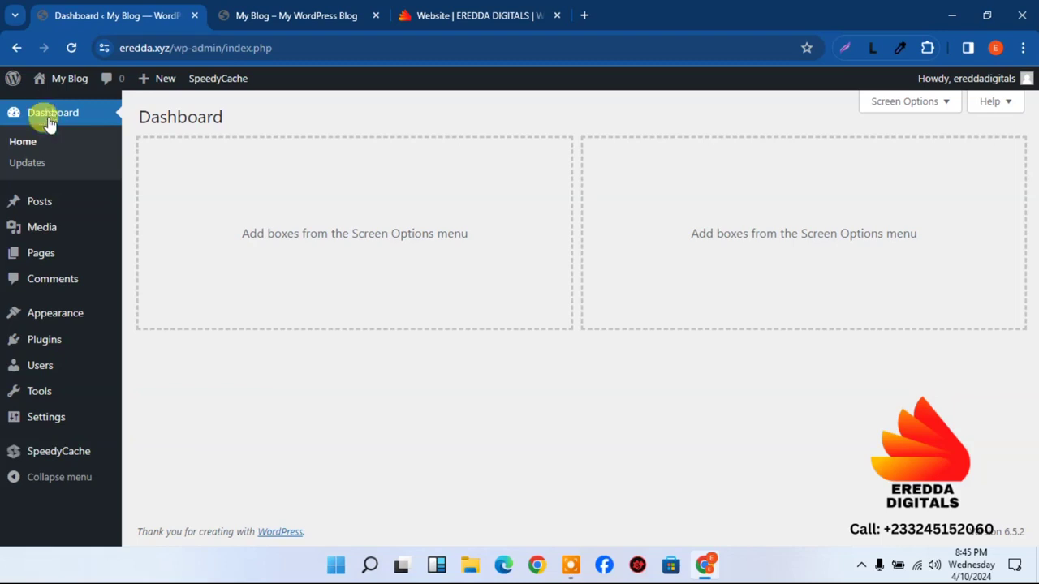
pyautogui.moveTo(46, 418)
pyautogui.click(151, 342)
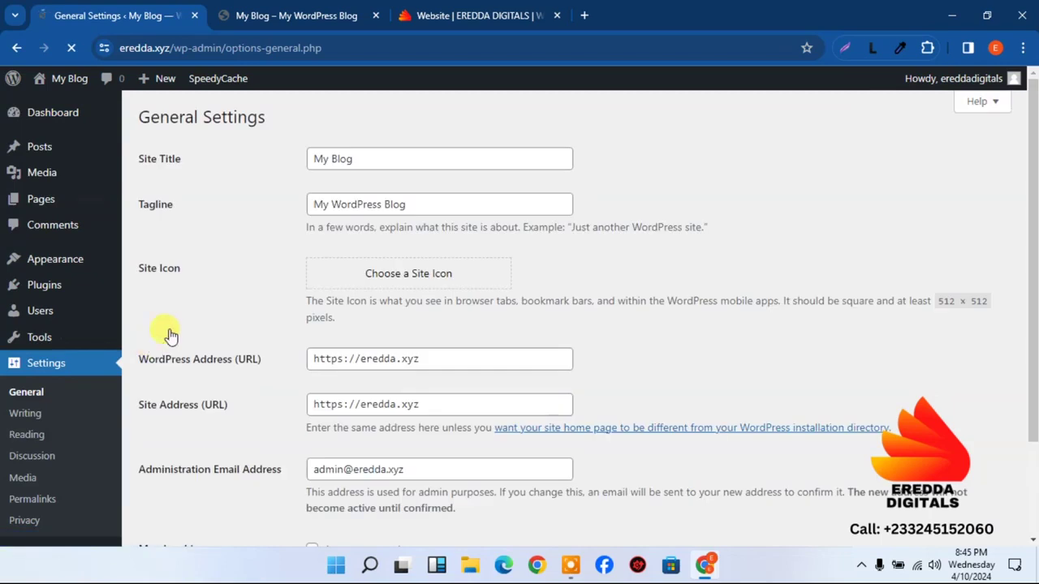
pyautogui.click(376, 158)
pyautogui.doubleClick(377, 158)
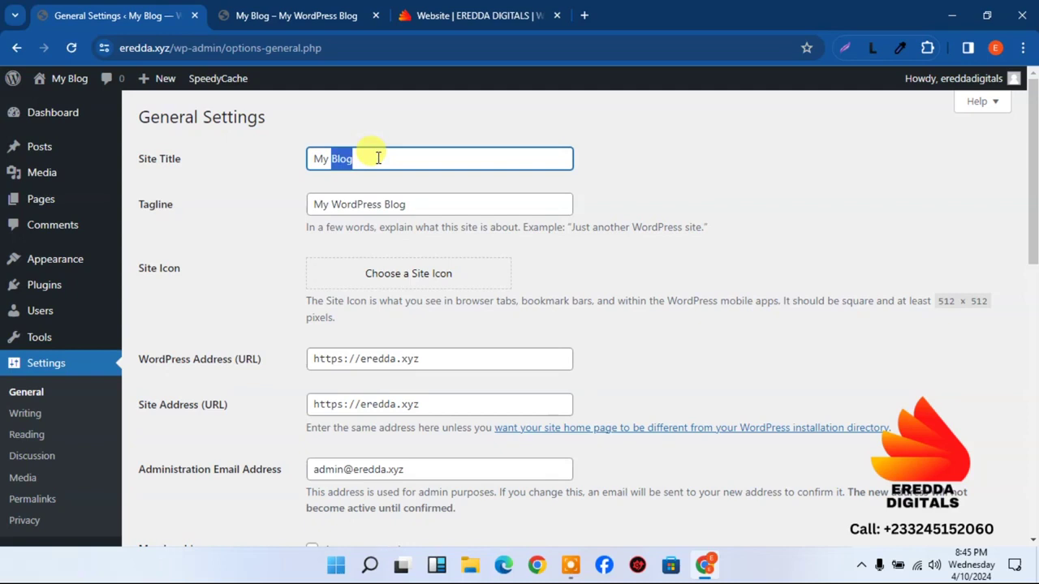
pyautogui.press('BackSpace')
pyautogui.press('BackSpace')
pyautogui.press('BackSpace')
pyautogui.press('BackSpace')
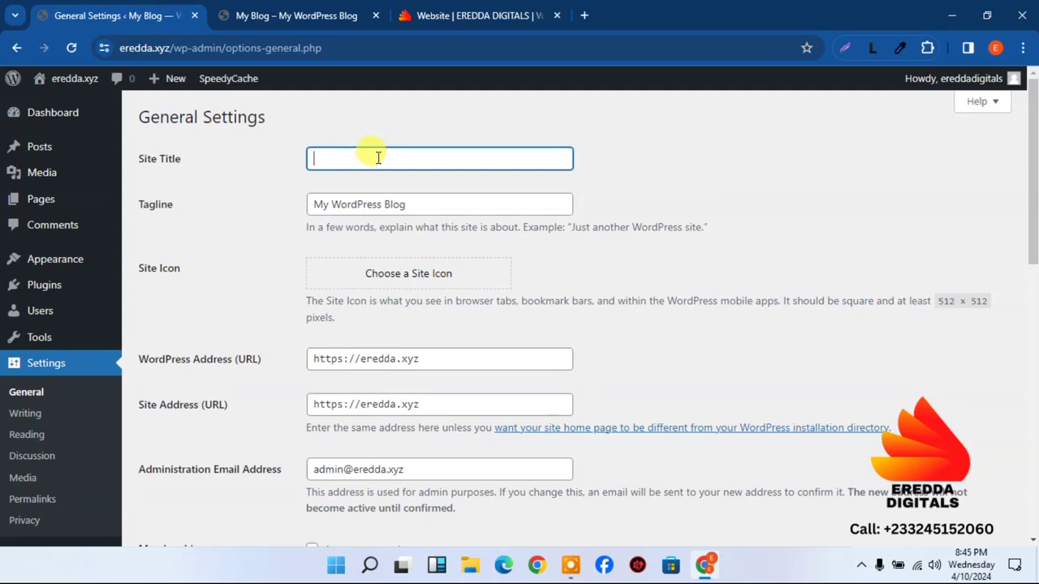
pyautogui.write('We')
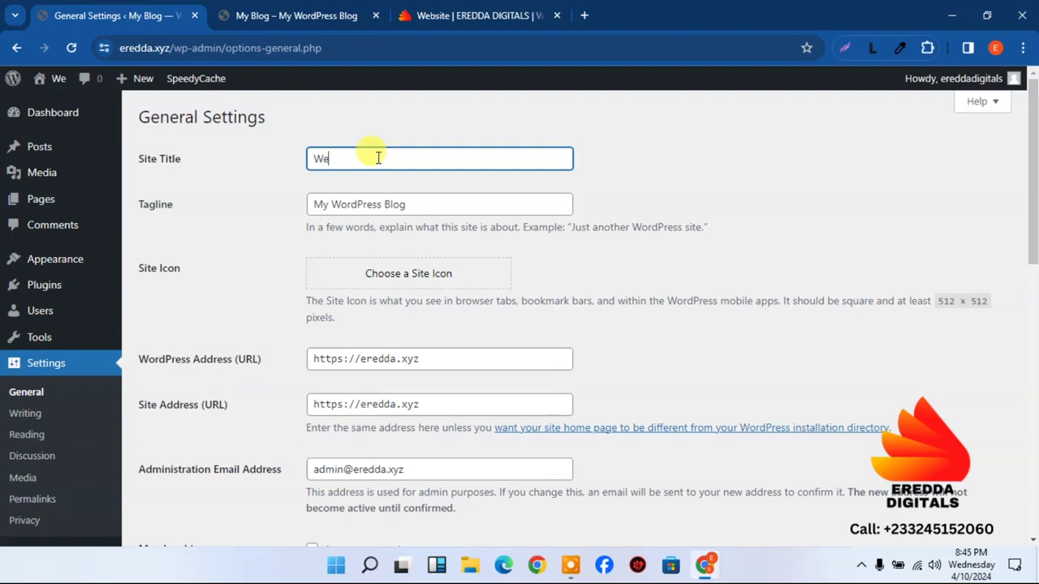
pyautogui.press('BackSpace')
pyautogui.press('BackSpace')
pyautogui.write('Ere')
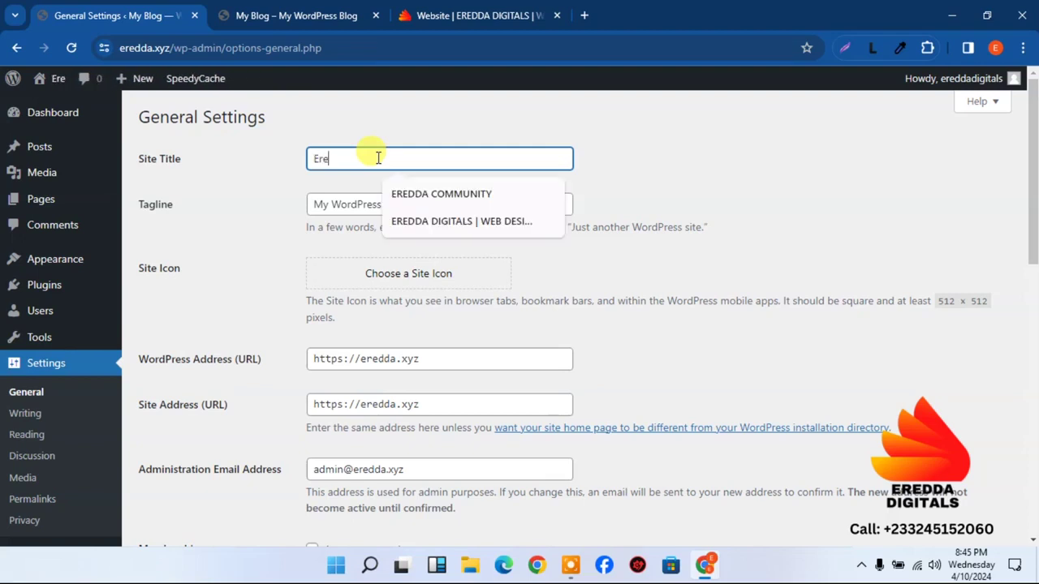
pyautogui.click(449, 233)
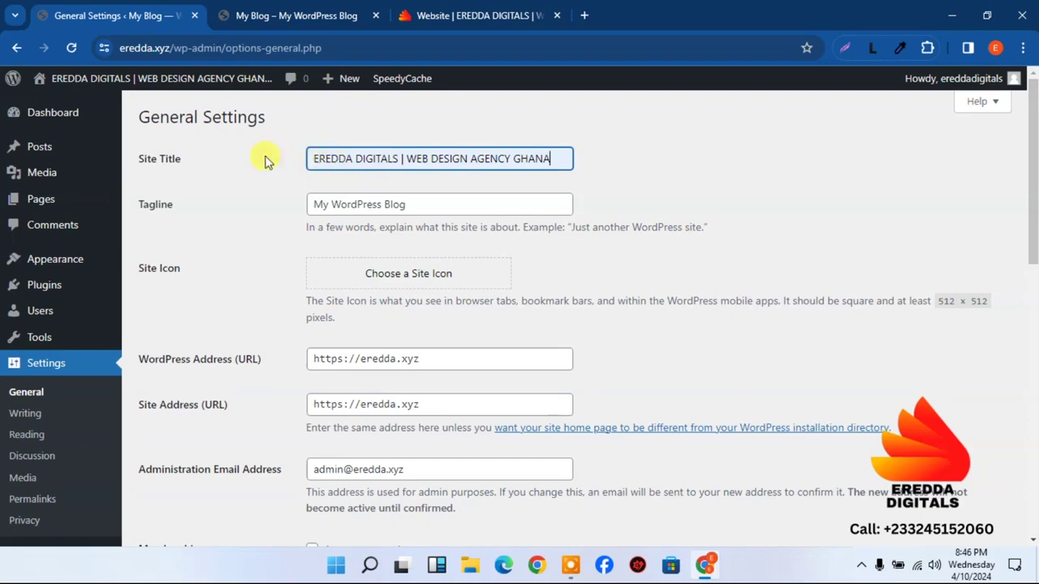
pyautogui.moveTo(314, 160); pyautogui.dragTo(400, 159)
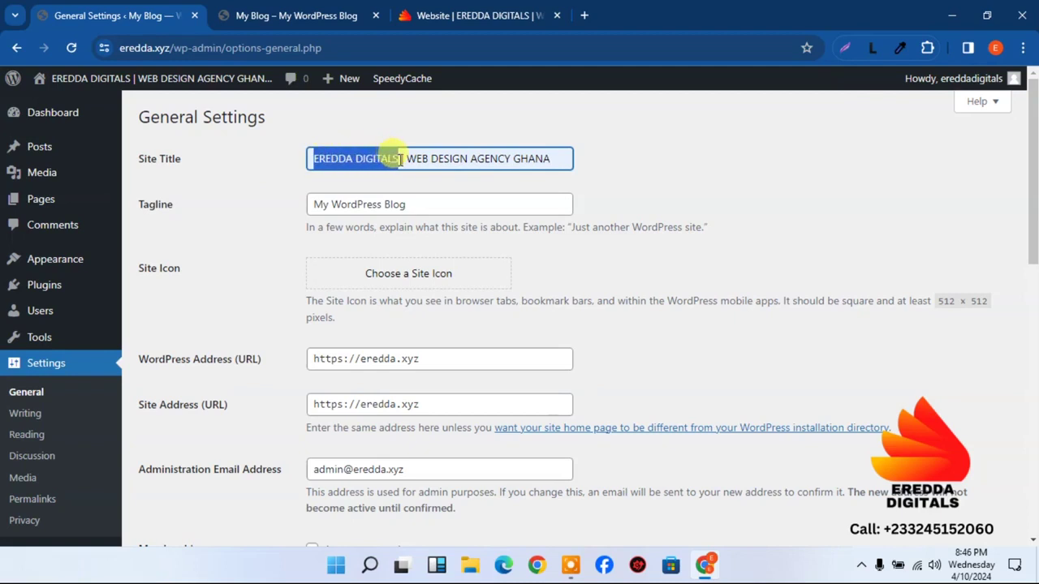
pyautogui.click(406, 160)
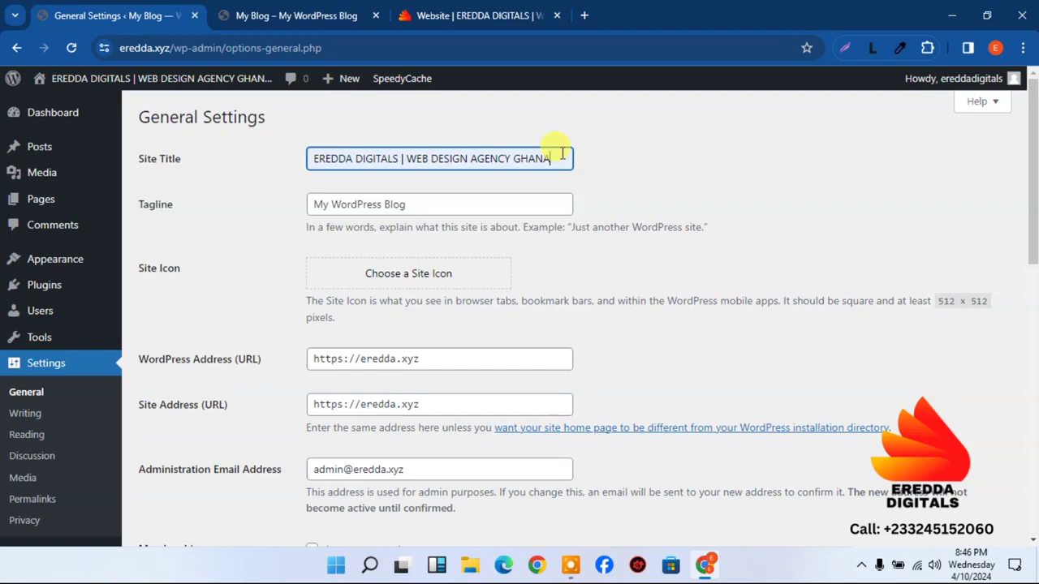
# - Search the web for "web design agency Ghana" in a new browser tab
pyautogui.click(583, 16)
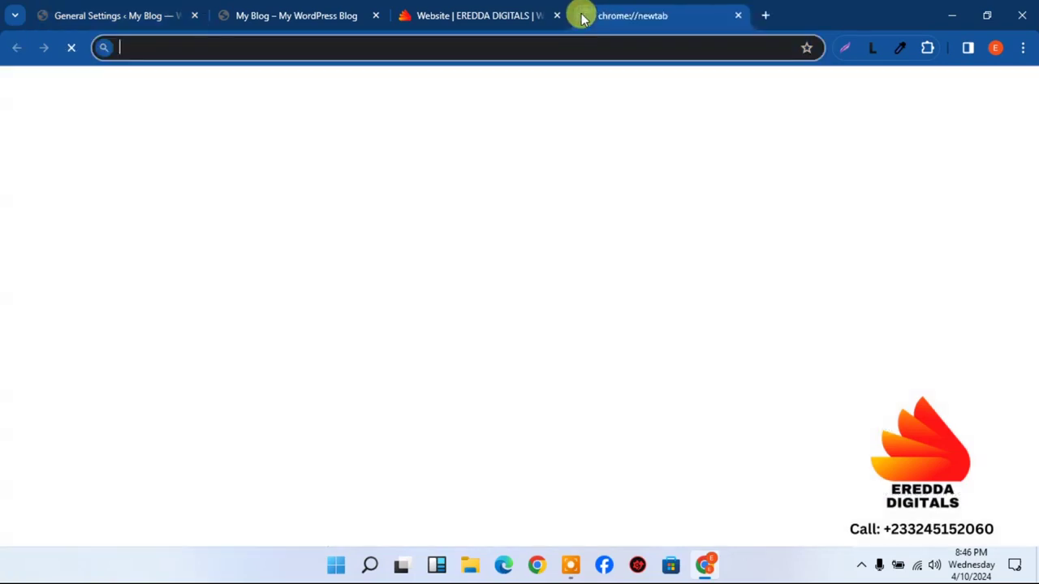
pyautogui.write('we')
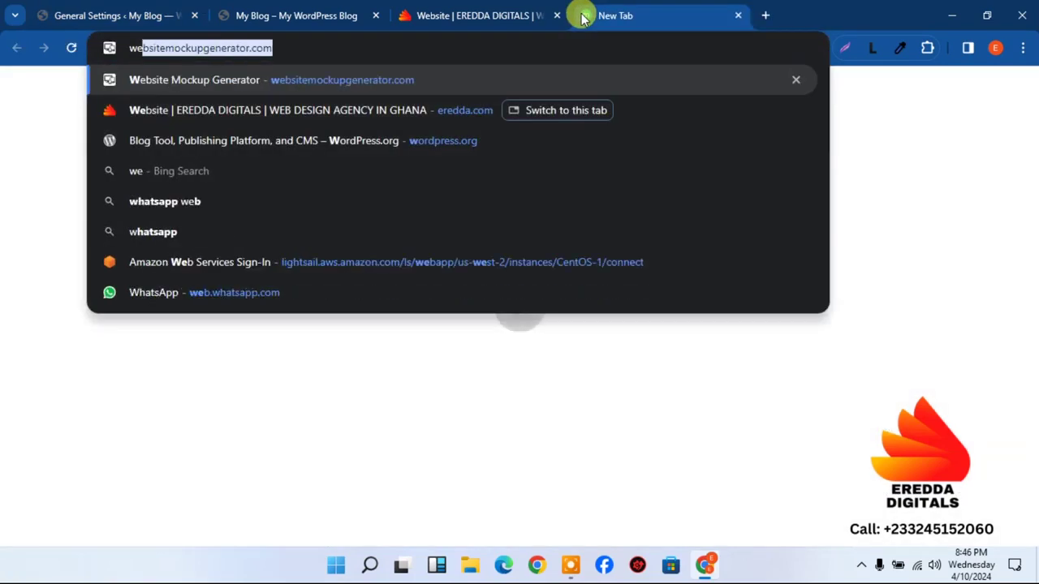
pyautogui.write('b design agency')
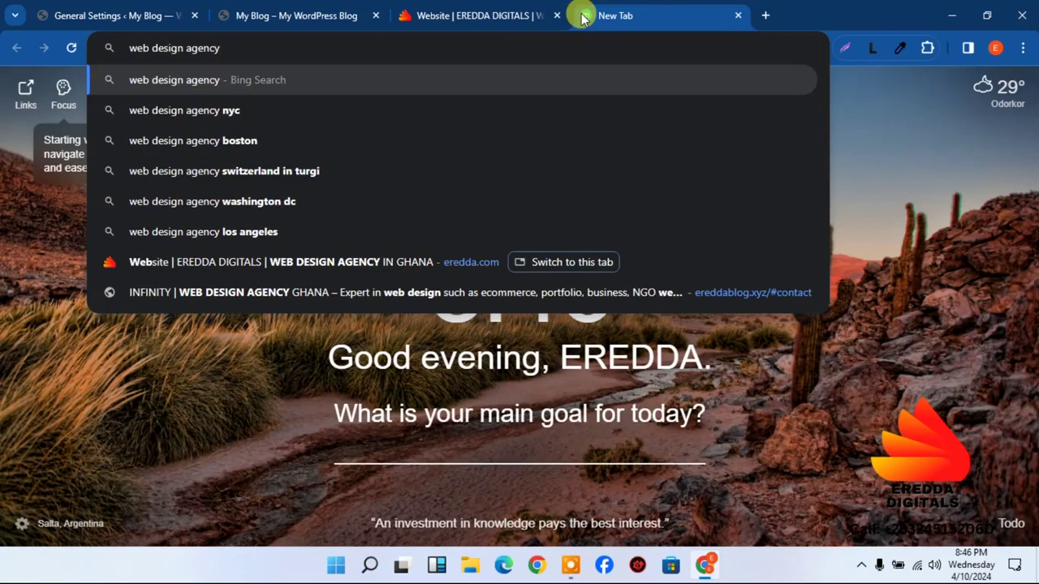
pyautogui.write(' Ghana')
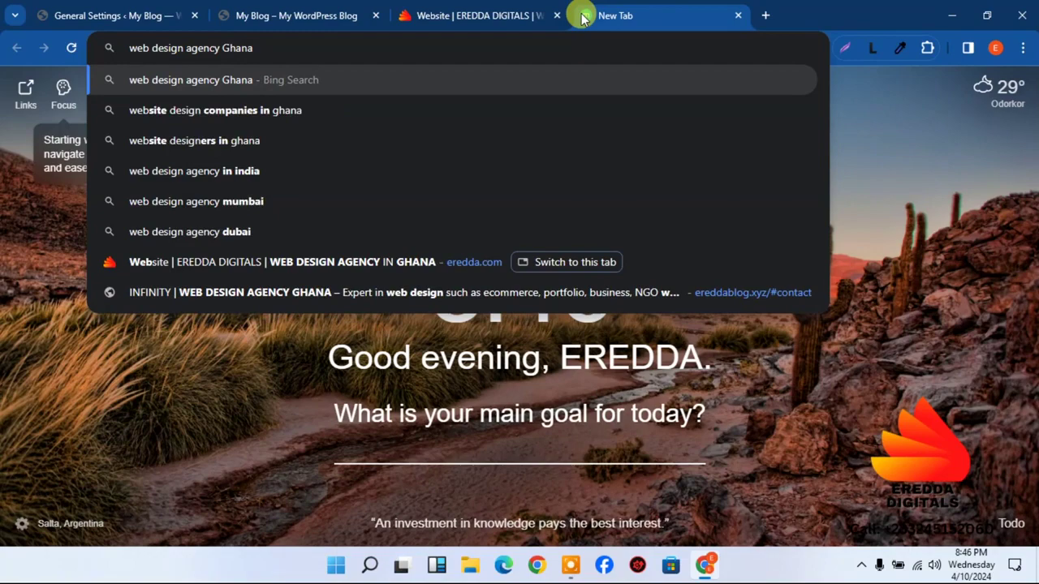
pyautogui.press('Return')
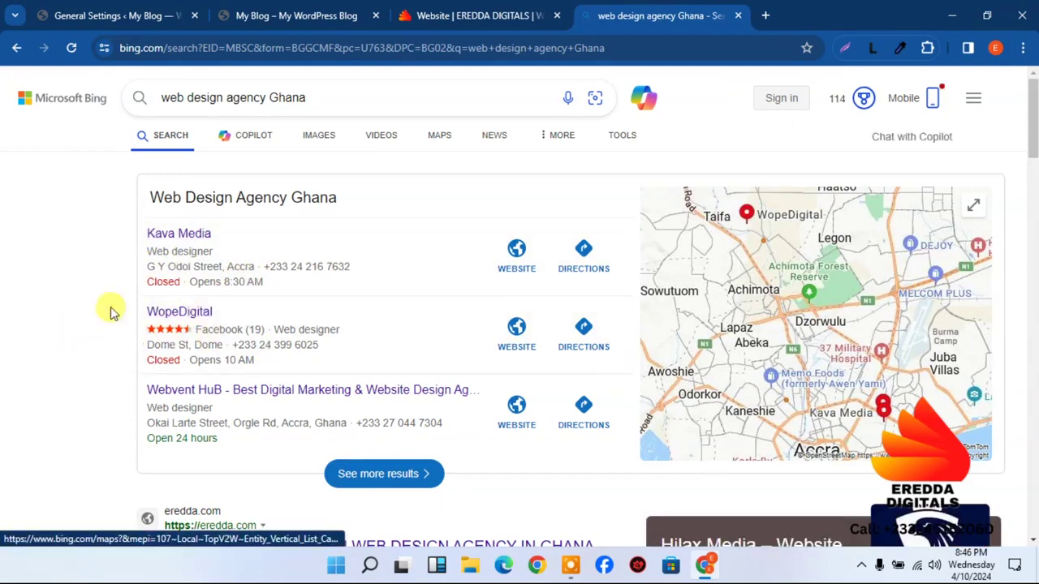
# - Examine how the eredda.com listing and competing agencies present their titles and descriptions in the search results, and view the eredda.com site
pyautogui.scroll(-3, 1030, 154)
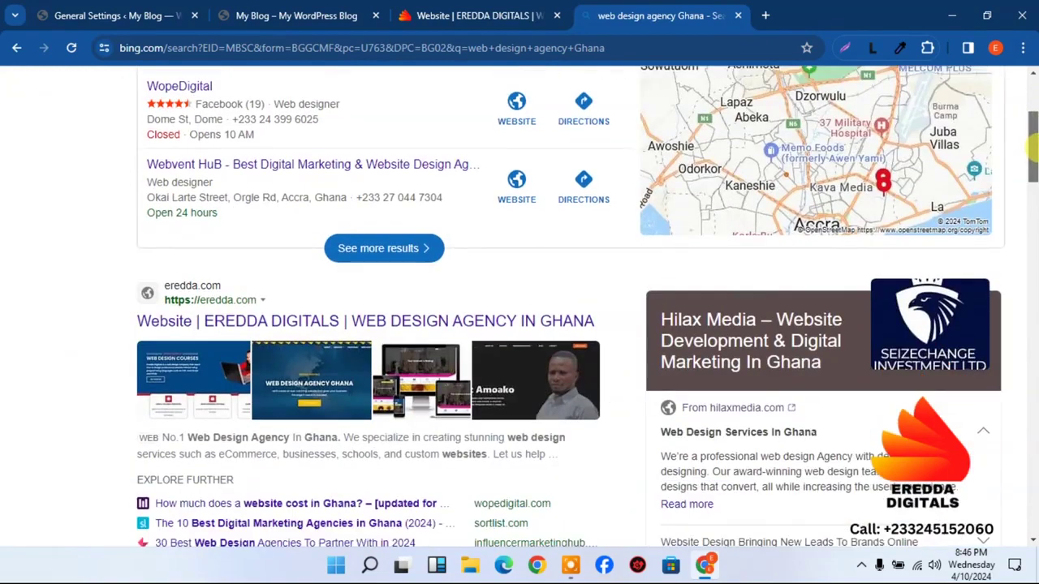
pyautogui.scroll(-1, 1031, 154)
pyautogui.scroll(-1, 783, 146)
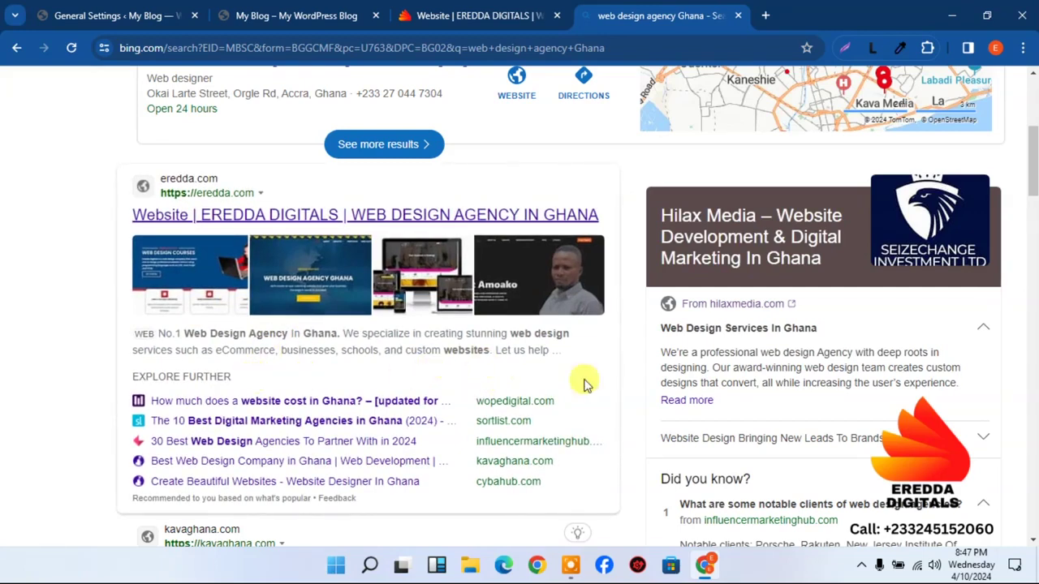
pyautogui.scroll(-2, 1029, 203)
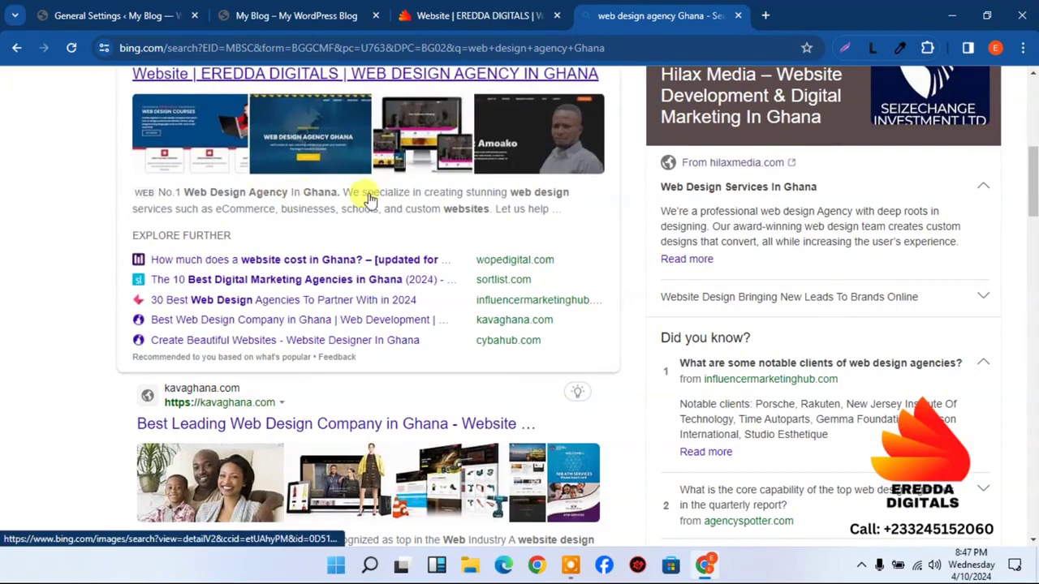
pyautogui.scroll(-5, 1030, 252)
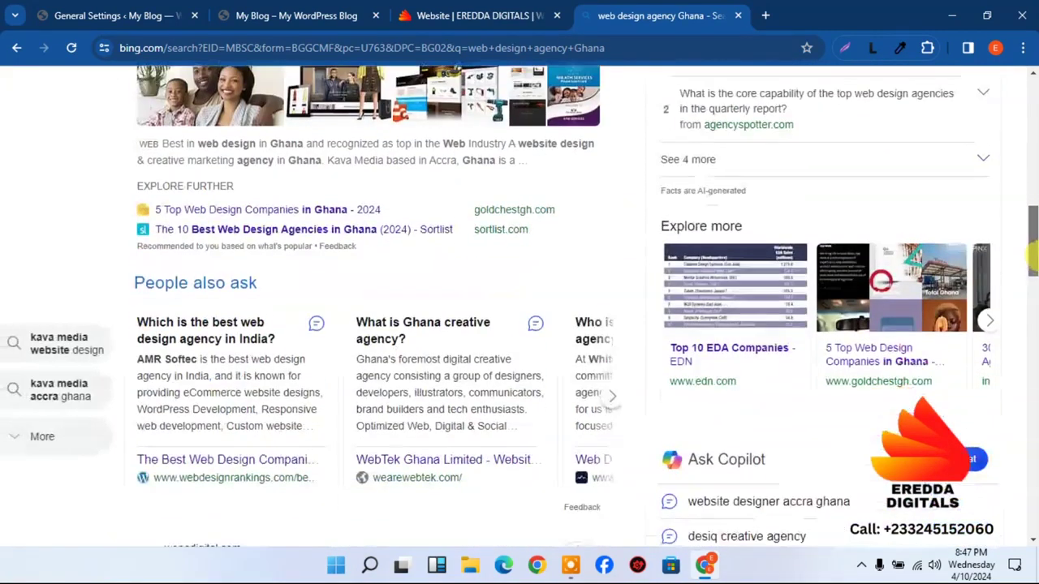
pyautogui.moveTo(1031, 256); pyautogui.dragTo(1032, 307)
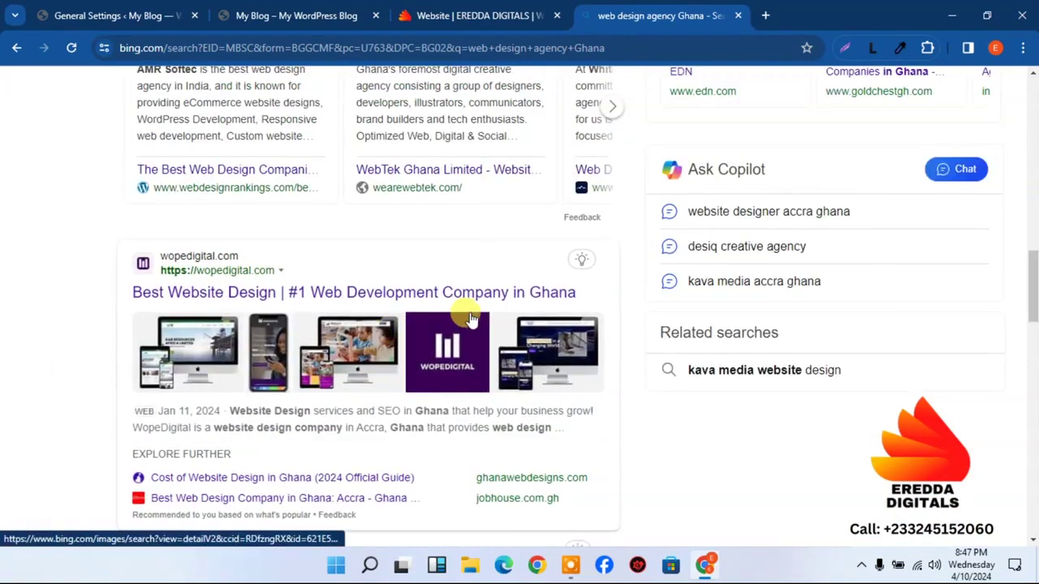
pyautogui.moveTo(1034, 280); pyautogui.dragTo(1033, 73)
pyautogui.click(428, 7)
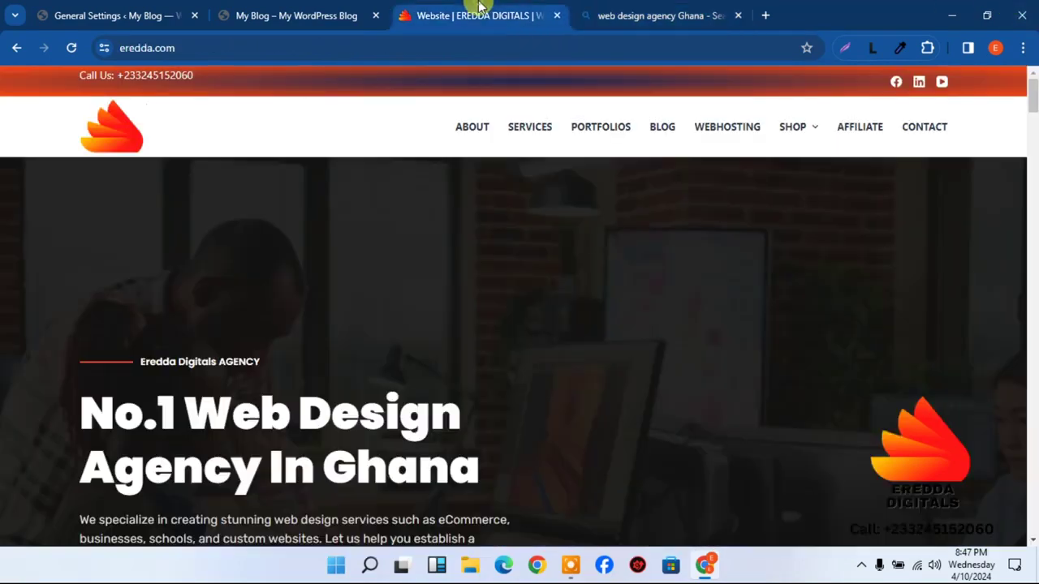
# - Clear the default tagline in the eredda.xyz general settings and begin the new one with "You"
pyautogui.click(296, 6)
pyautogui.click(60, 9)
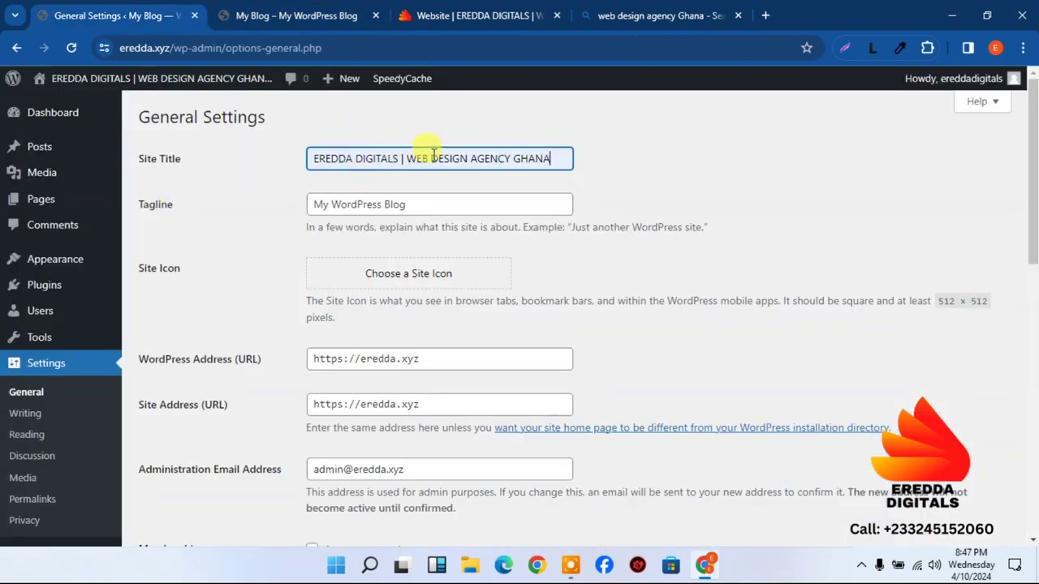
pyautogui.click(426, 203)
pyautogui.doubleClick(426, 204)
pyautogui.press('BackSpace')
pyautogui.press('BackSpace')
pyautogui.press('BackSpace')
pyautogui.press('BackSpace')
pyautogui.press('BackSpace')
pyautogui.press('BackSpace')
pyautogui.press('BackSpace')
pyautogui.press('BackSpace')
pyautogui.press('BackSpace')
pyautogui.press('BackSpace')
pyautogui.press('BackSpace')
pyautogui.press('BackSpace')
pyautogui.press('BackSpace')
pyautogui.press('BackSpace')
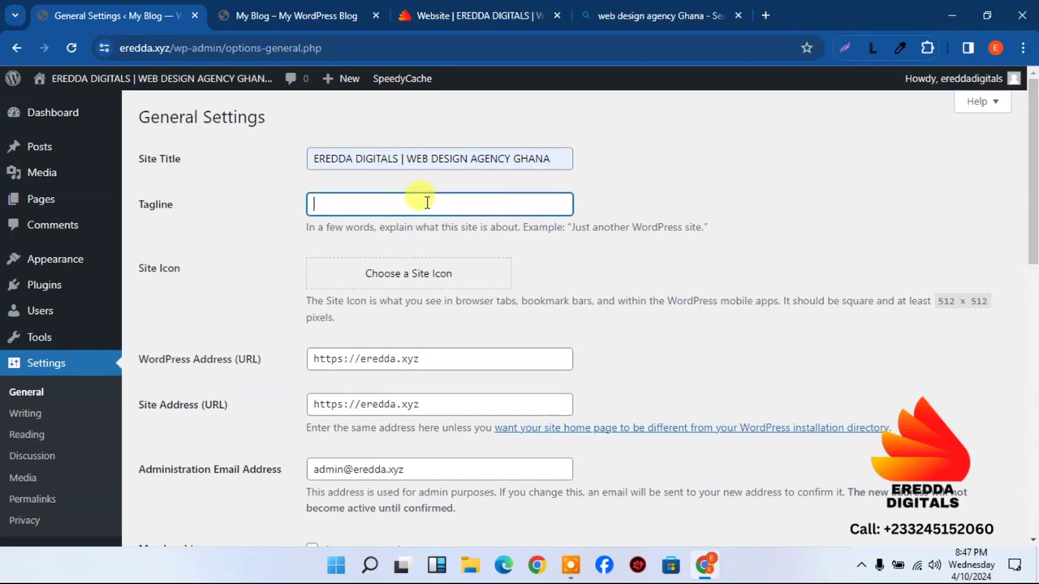
pyautogui.write('ou')
# - Review the eredda.com listing's title and description in the web search results again
pyautogui.click(677, 18)
pyautogui.moveTo(1030, 104); pyautogui.dragTo(1035, 172)
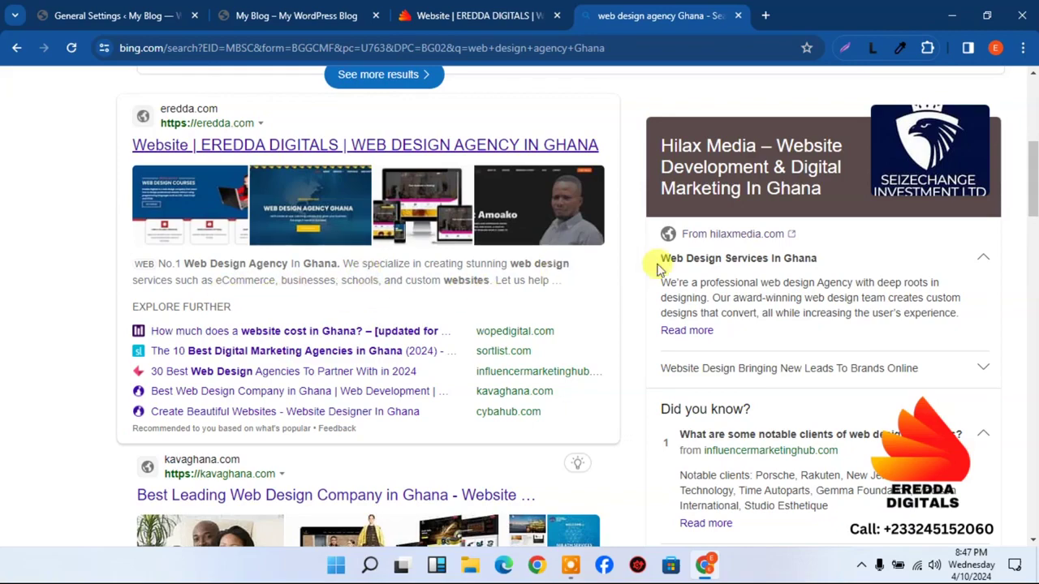
pyautogui.moveTo(1024, 212); pyautogui.dragTo(1031, 142)
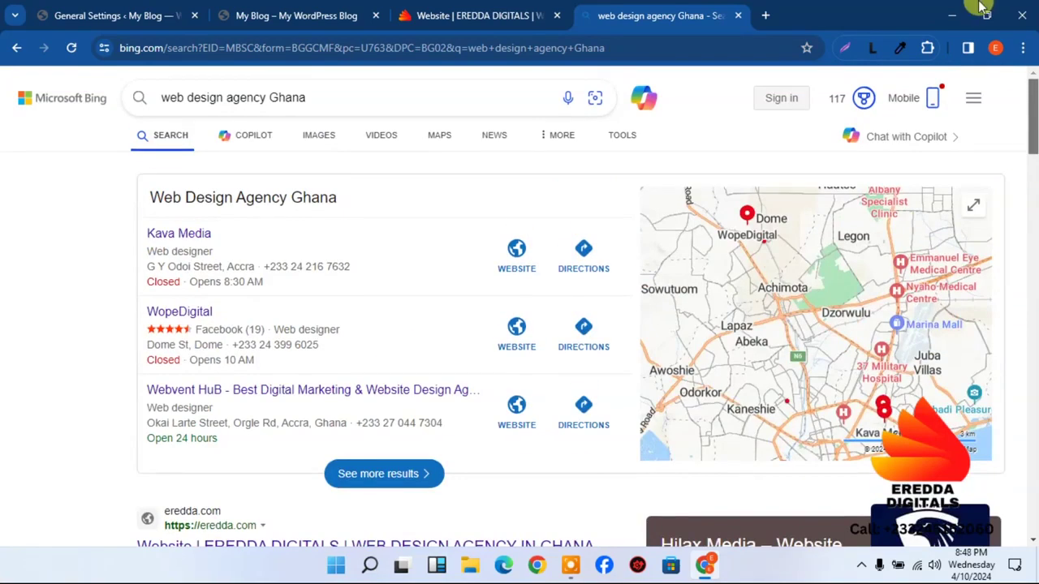
# - Back in the general settings, complete the tagline as "You desever to be seen on the internet"
pyautogui.click(103, 8)
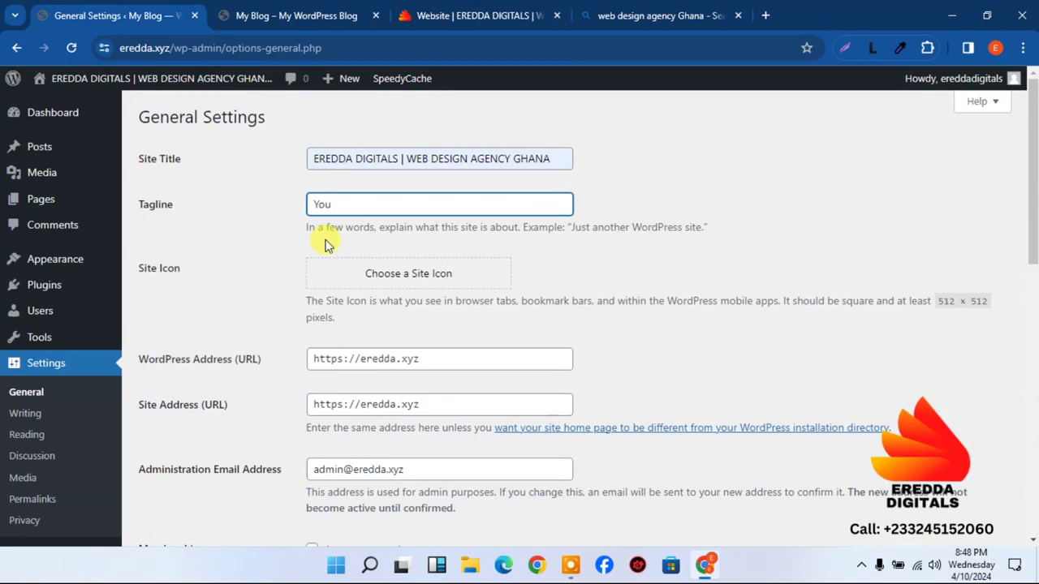
pyautogui.write('eser')
pyautogui.press('BackSpace')
pyautogui.write('ver to be seen on the')
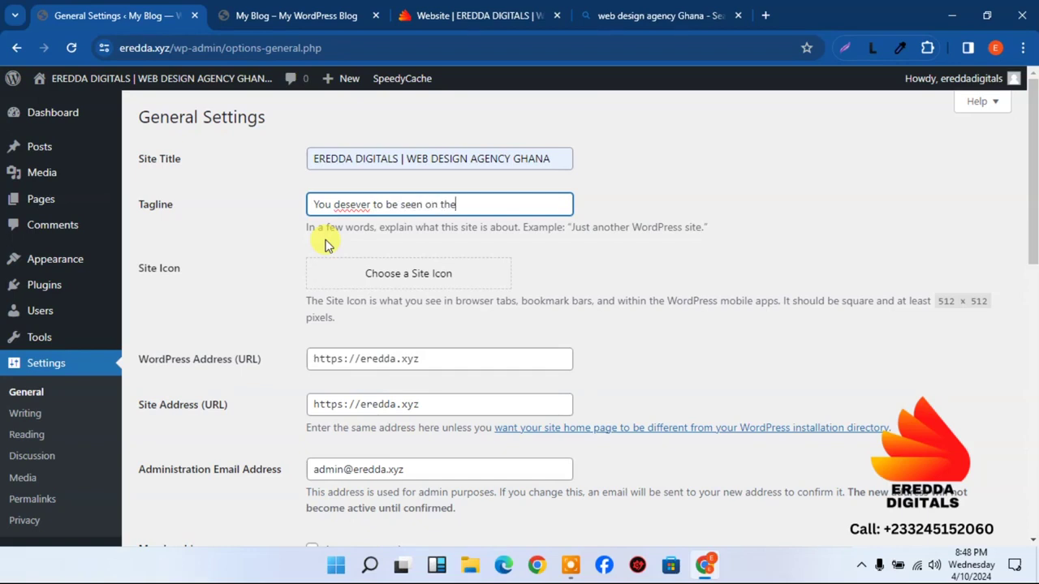
pyautogui.write(' internet')
# - Correct the misspelled word in the tagline to "deserve" and save the general settings
pyautogui.rightClick(357, 205)
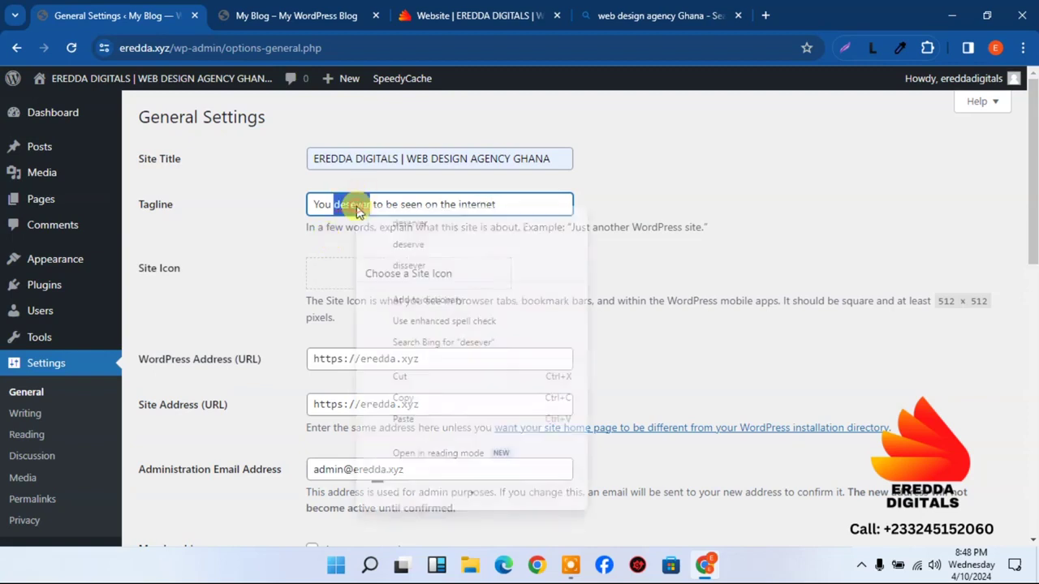
pyautogui.click(363, 203)
pyautogui.moveTo(362, 204)
pyautogui.mouseDown()
pyautogui.moveTo(357, 212)
pyautogui.moveTo(347, 202)
pyautogui.mouseUp()
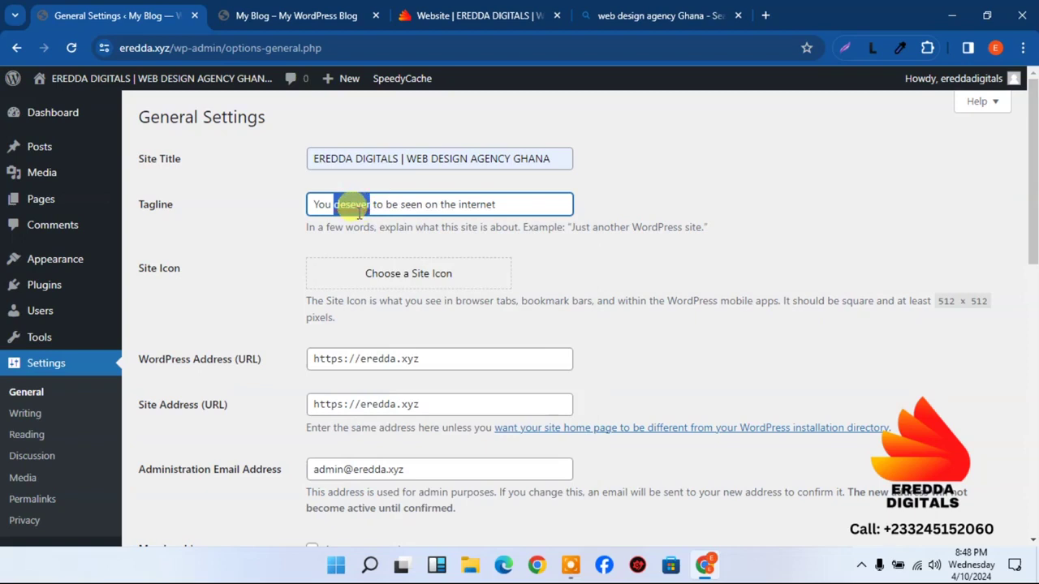
pyautogui.click(354, 203)
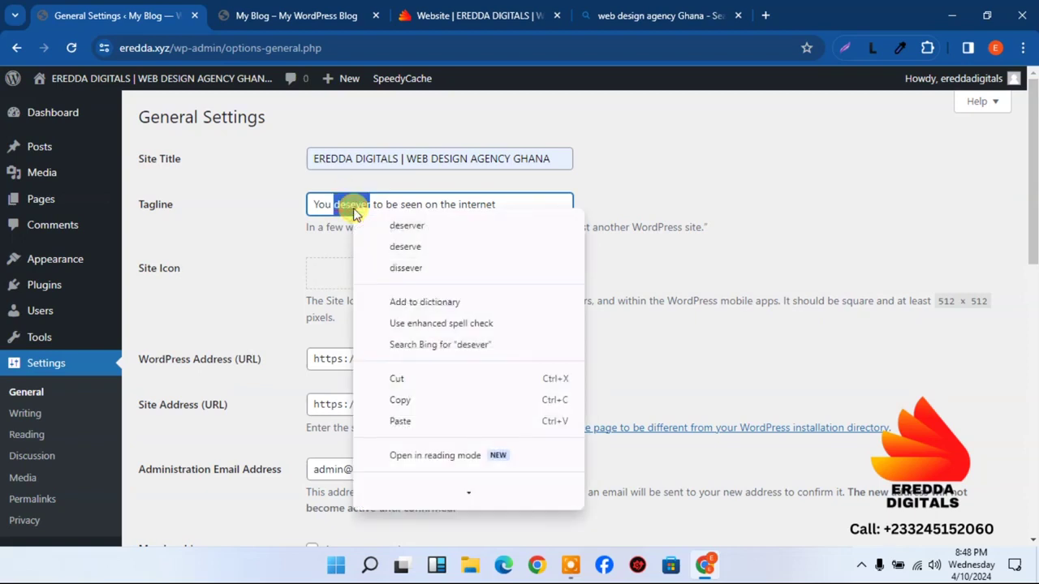
pyautogui.click(419, 248)
pyautogui.moveTo(1032, 171); pyautogui.dragTo(1032, 441)
pyautogui.click(192, 476)
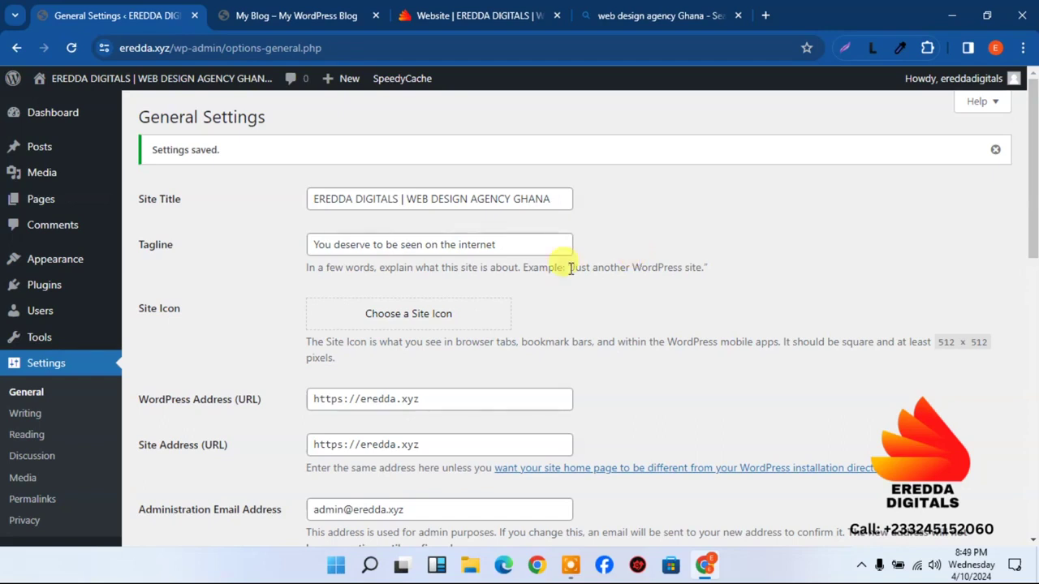
# - Activate the Twenty Twenty-Three theme and reload the eredda.xyz front page to view it
pyautogui.moveTo(76, 262)
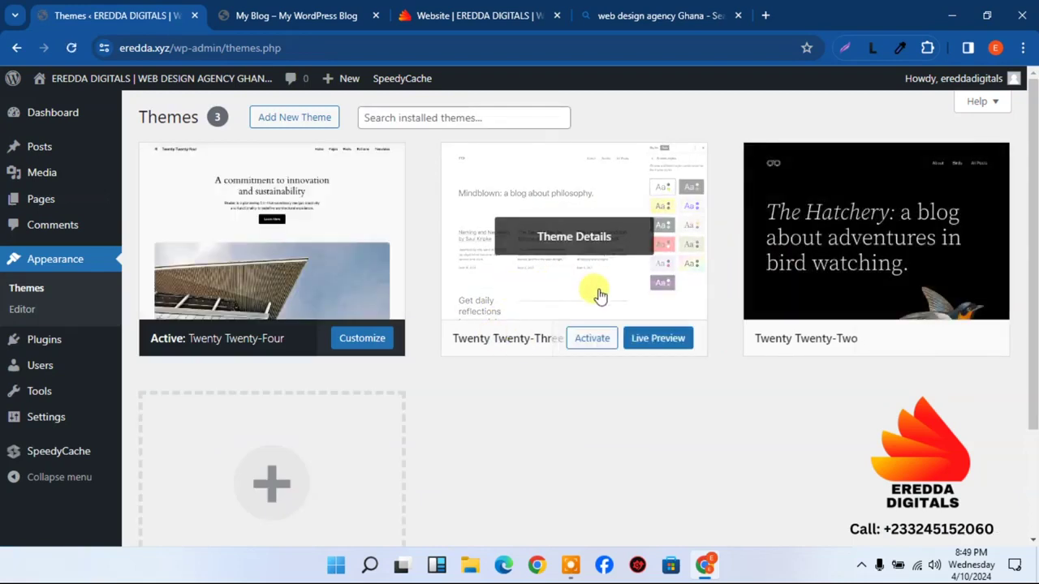
pyautogui.click(299, 16)
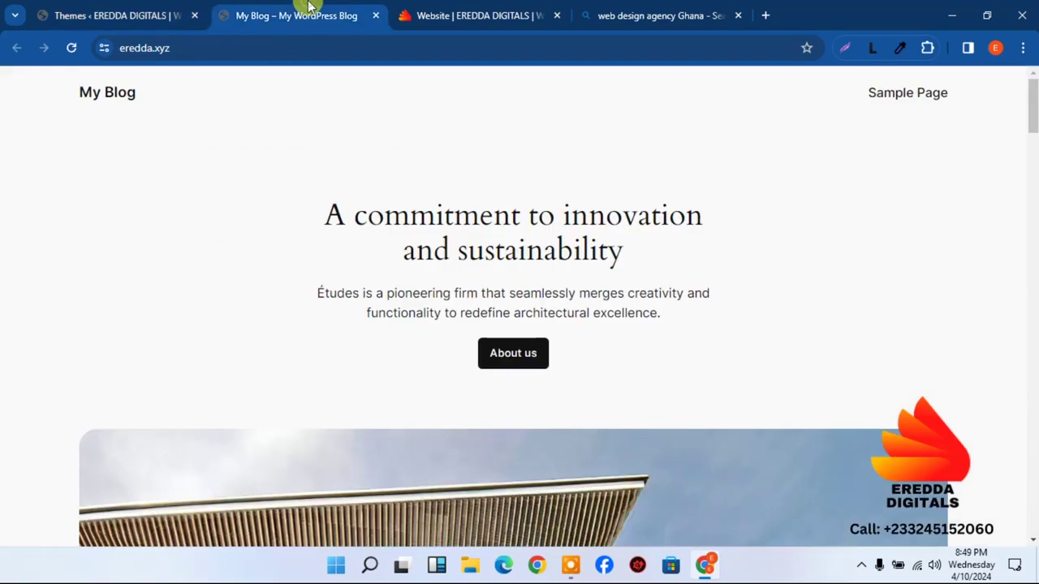
pyautogui.click(113, 14)
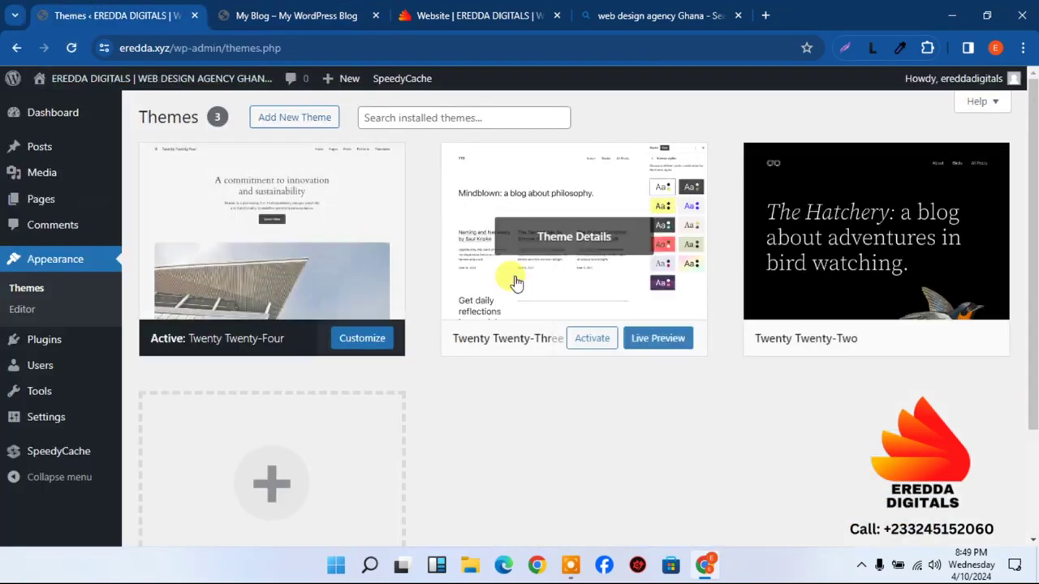
pyautogui.click(592, 340)
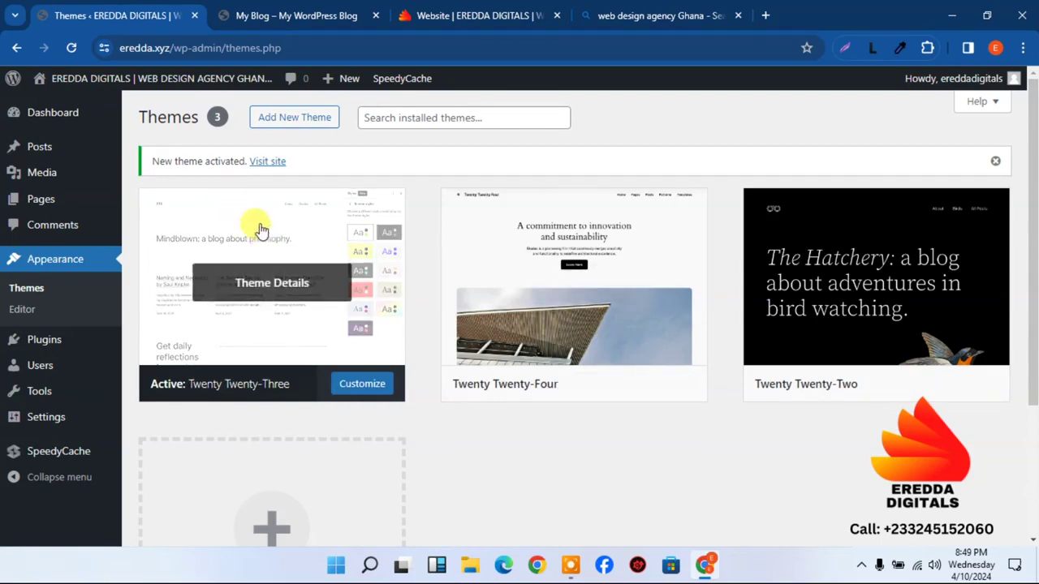
pyautogui.click(330, 6)
pyautogui.click(70, 49)
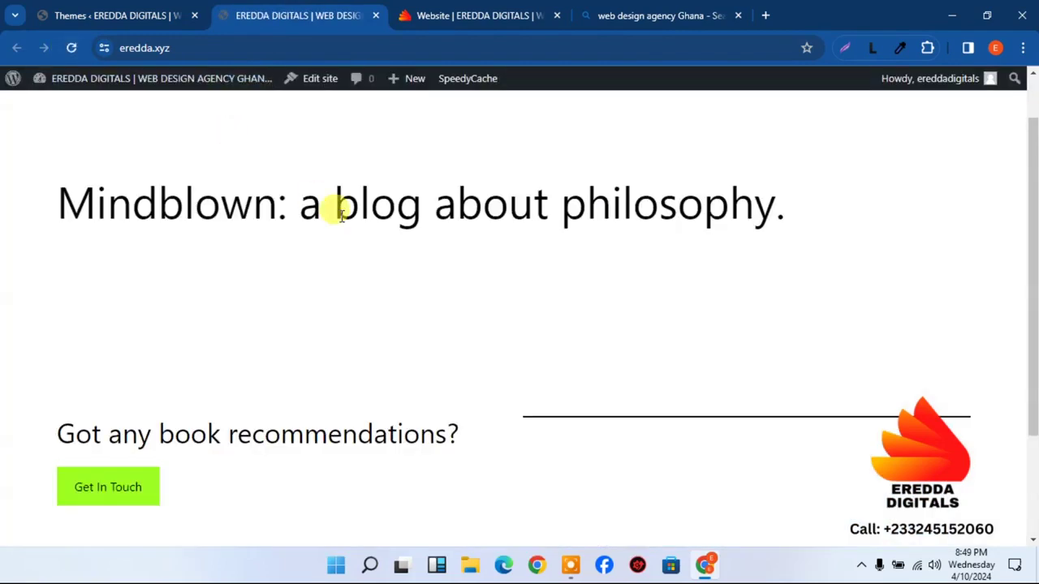
# - Search the WordPress theme directory for "blocksy", then install and activate the Blocksy theme
pyautogui.click(122, 15)
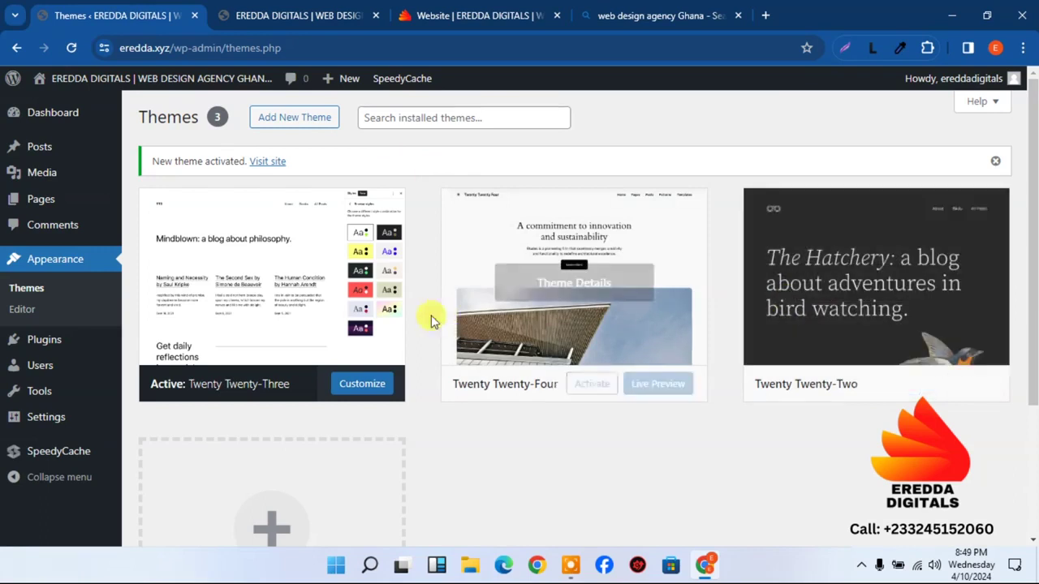
pyautogui.click(295, 119)
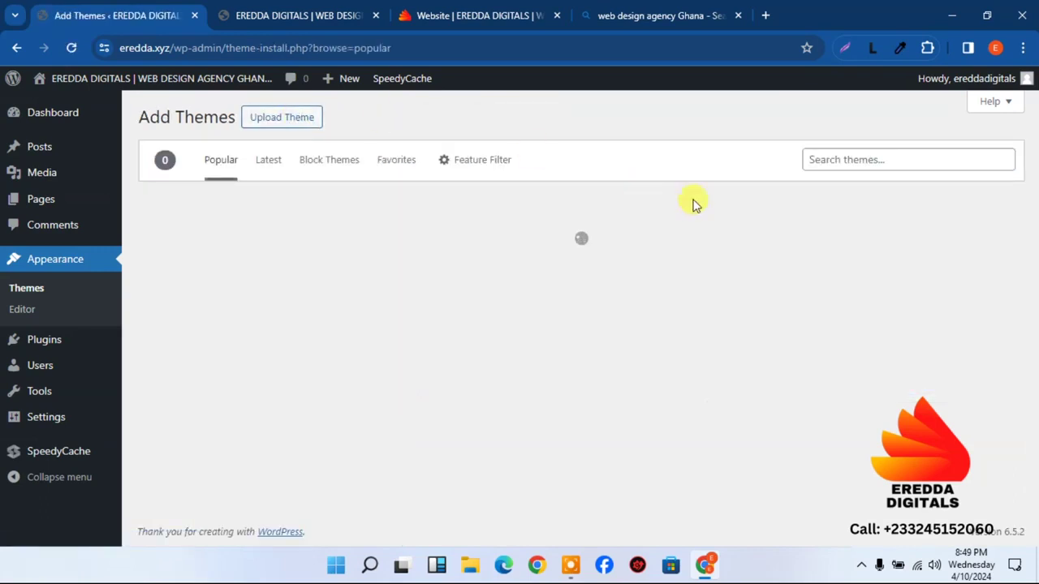
pyautogui.click(839, 159)
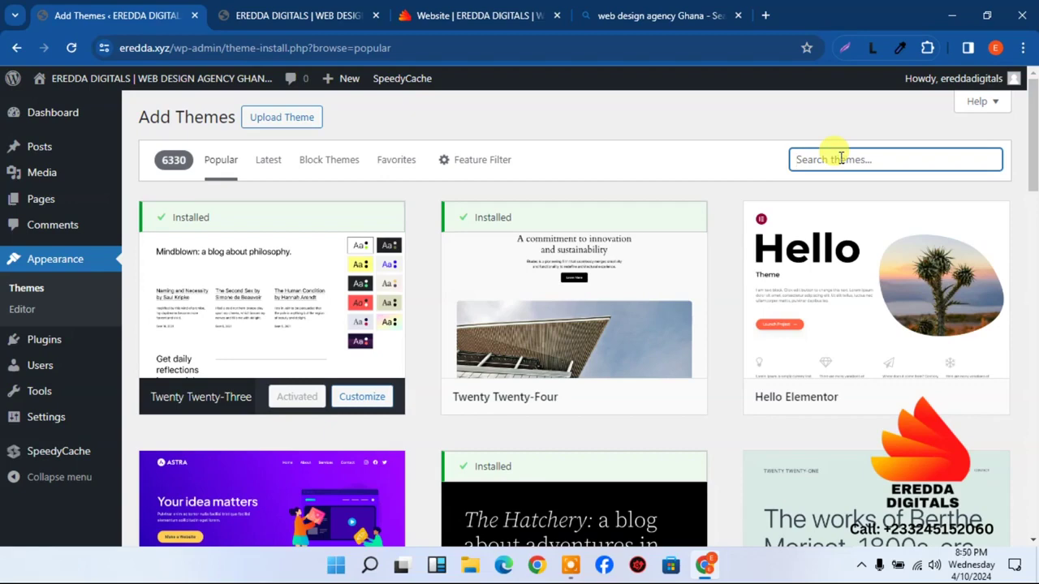
pyautogui.write('bloc')
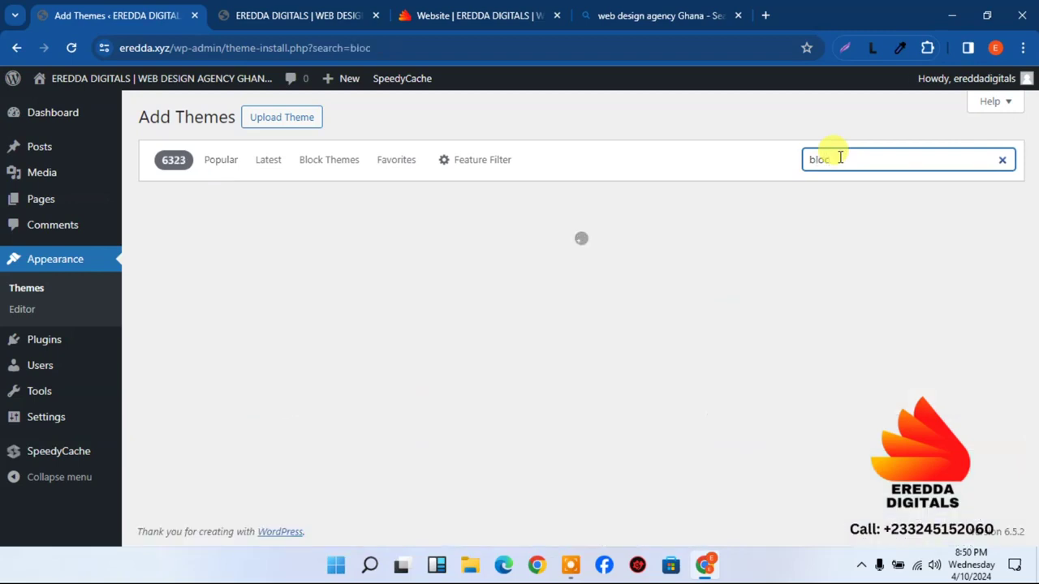
pyautogui.write('k')
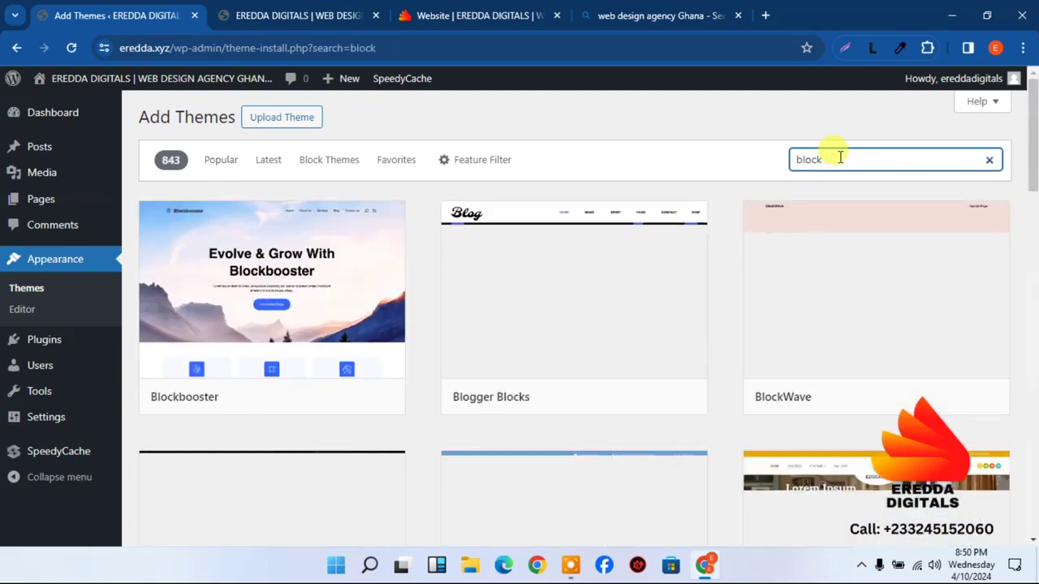
pyautogui.write('sy')
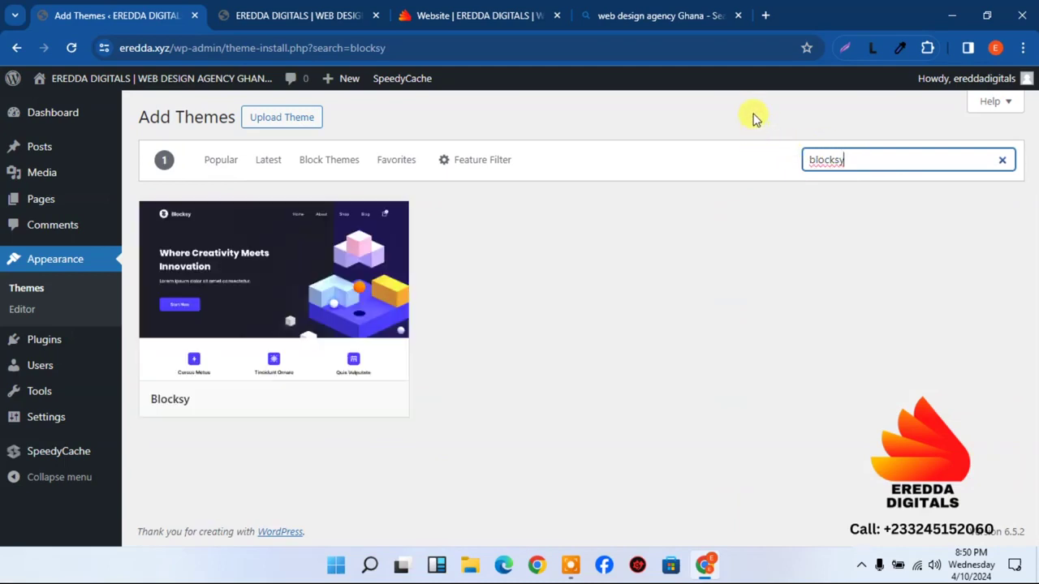
pyautogui.click(307, 404)
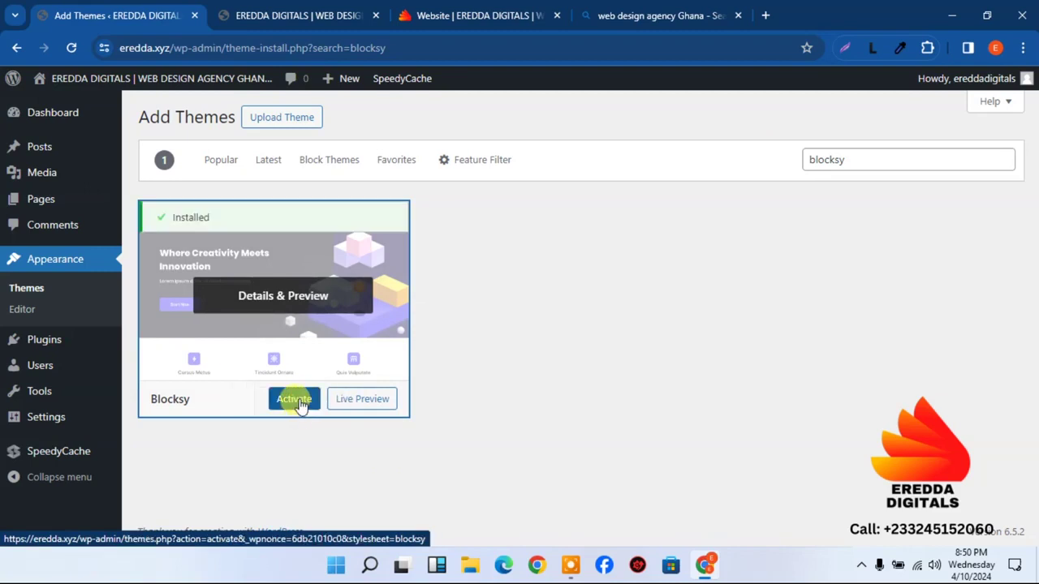
pyautogui.click(294, 399)
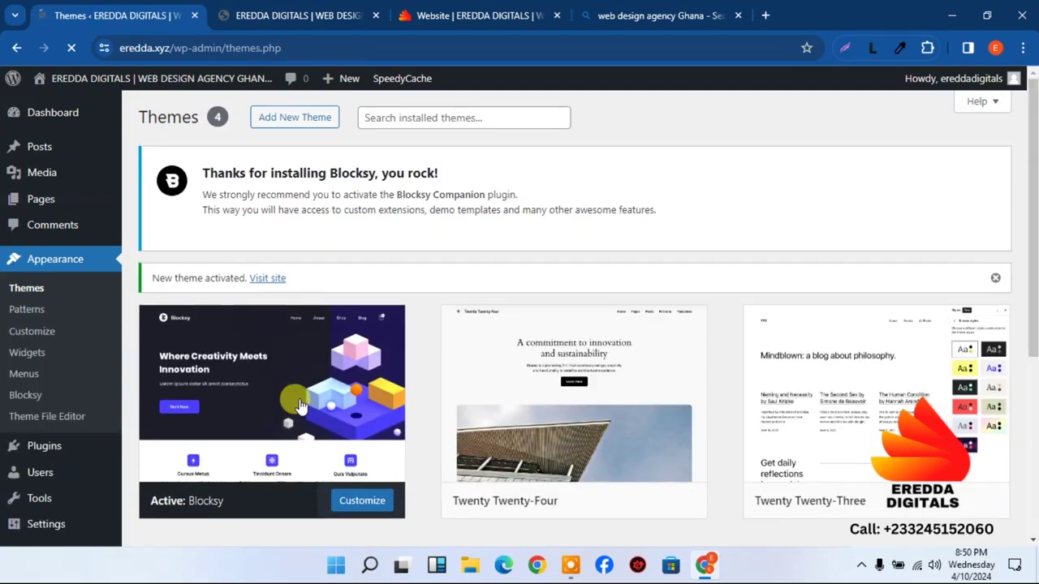
# - Delete the installed Twenty Twenty-Three and Twenty Twenty-Two themes
pyautogui.scroll(-2, 1033, 258)
pyautogui.click(876, 229)
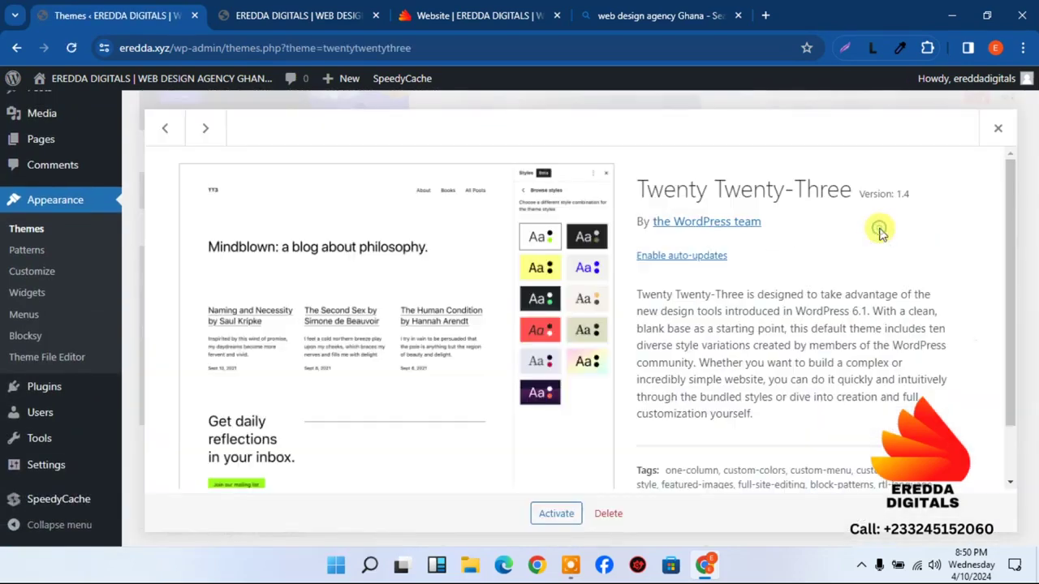
pyautogui.click(609, 513)
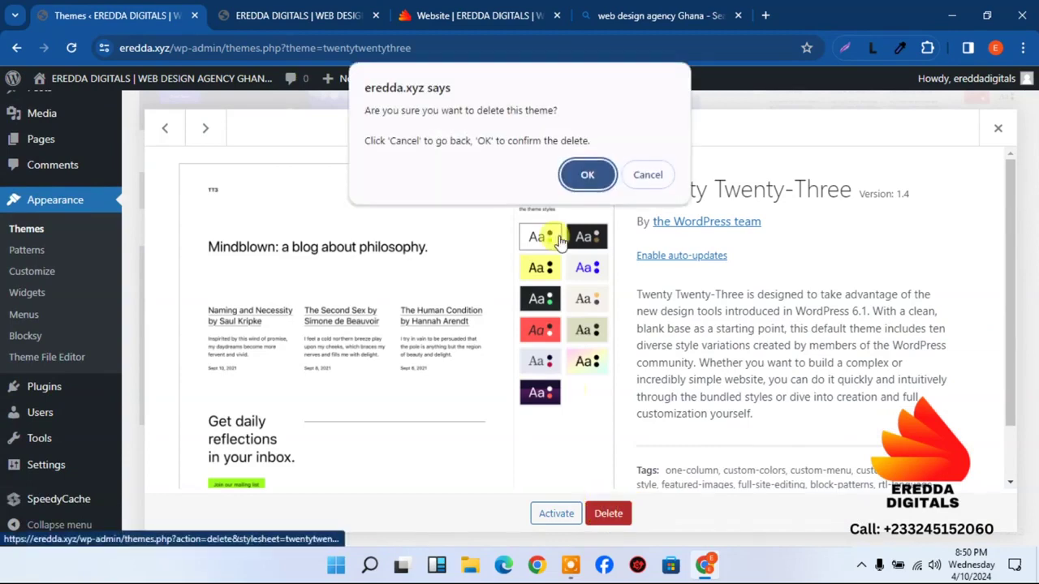
pyautogui.click(591, 174)
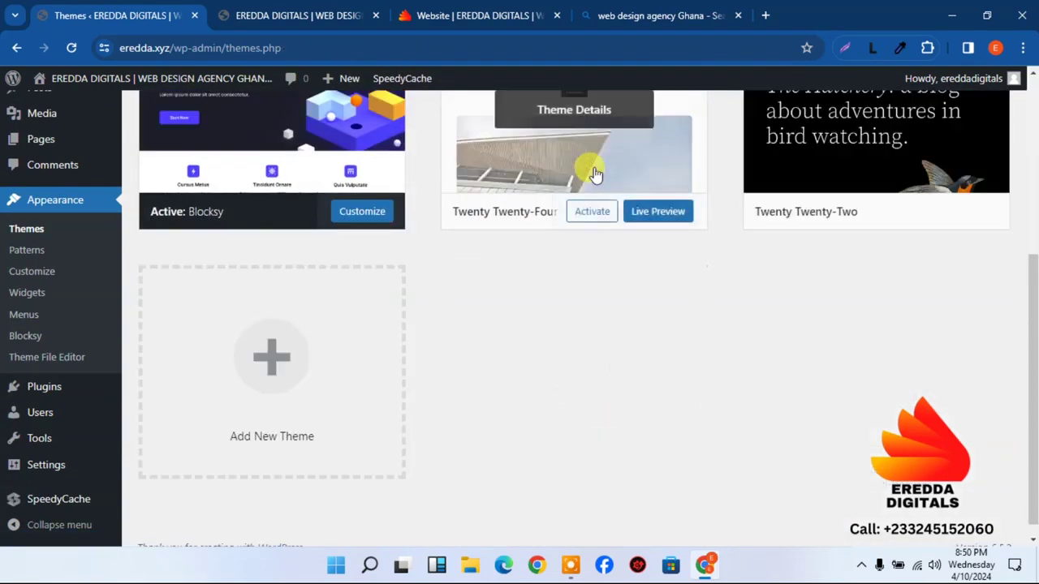
pyautogui.click(877, 158)
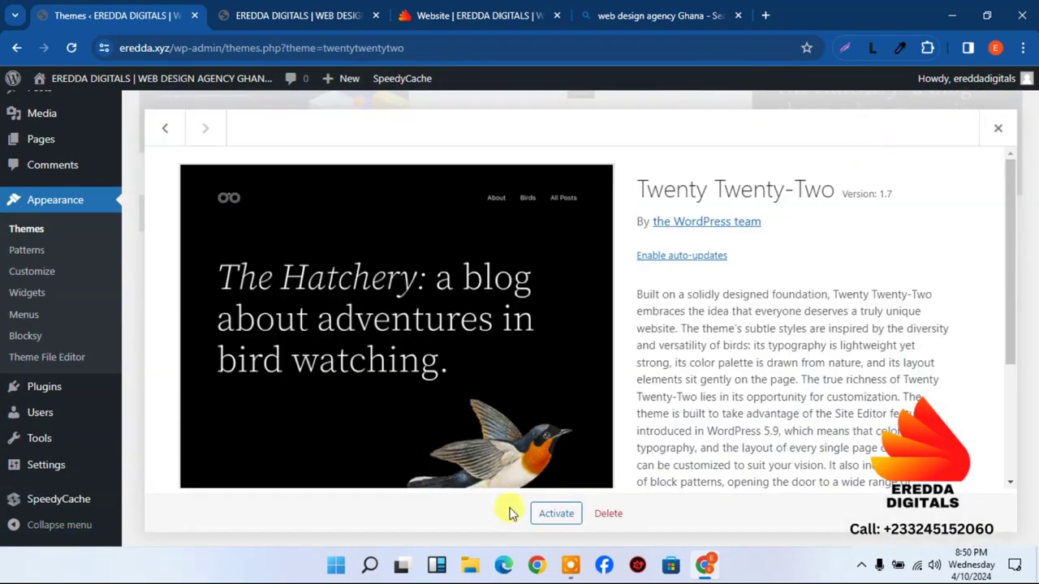
pyautogui.click(604, 513)
pyautogui.click(586, 173)
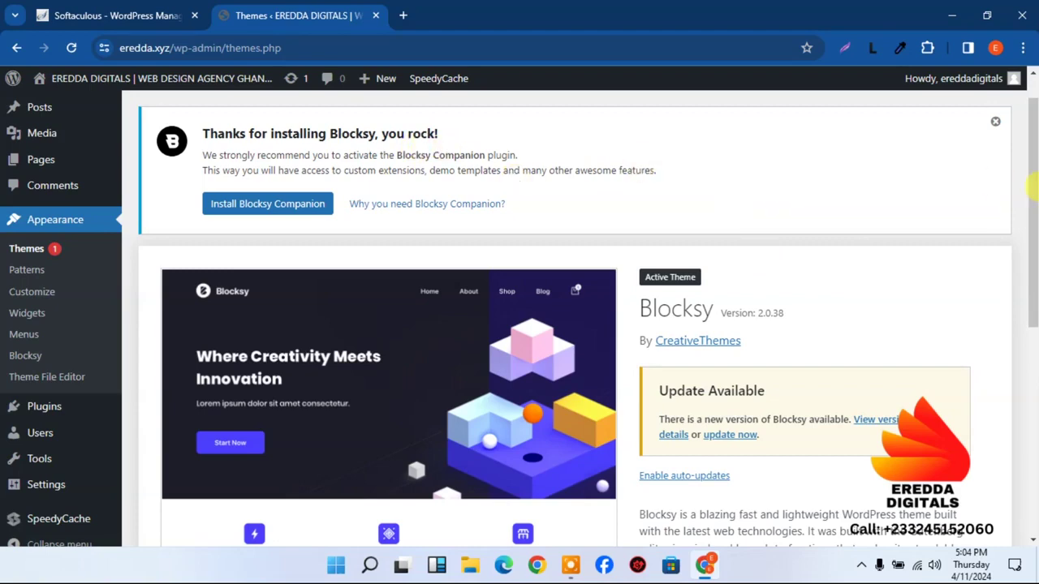
# - Enable auto-updates for the Blocksy theme and update it to version 2.0.39
pyautogui.moveTo(1032, 187); pyautogui.dragTo(1032, 240)
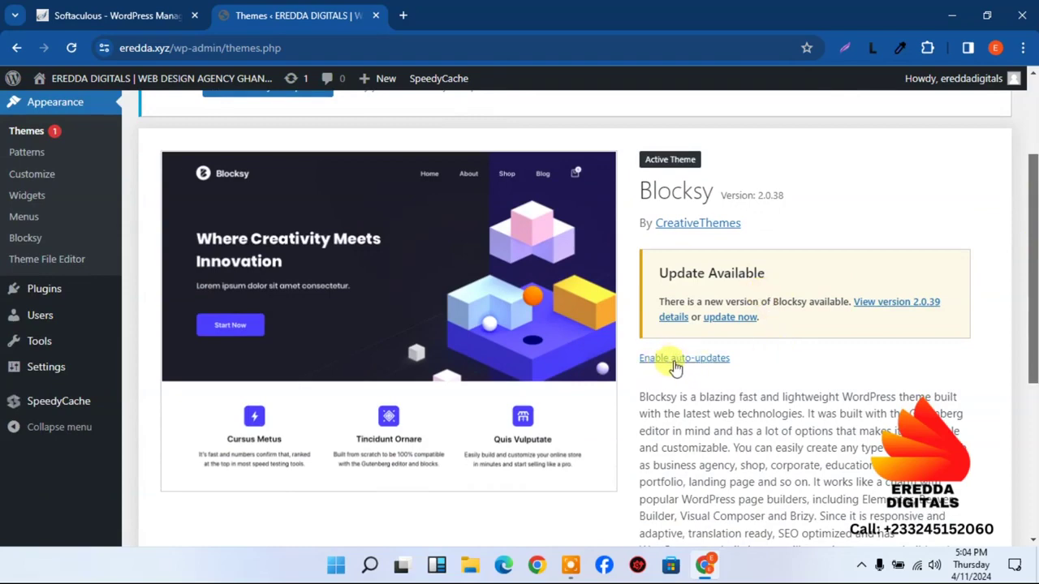
pyautogui.click(703, 364)
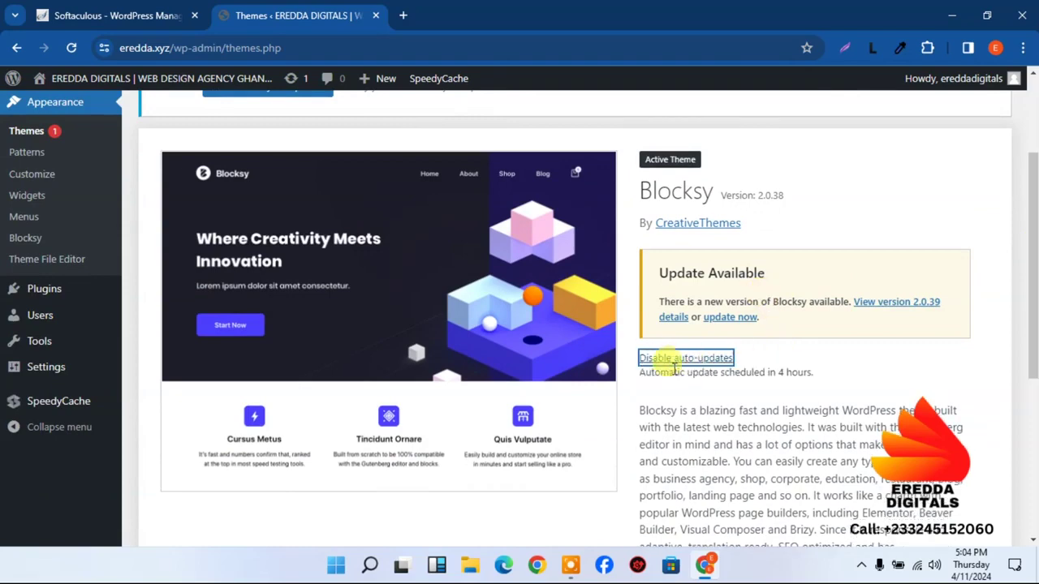
pyautogui.click(814, 360)
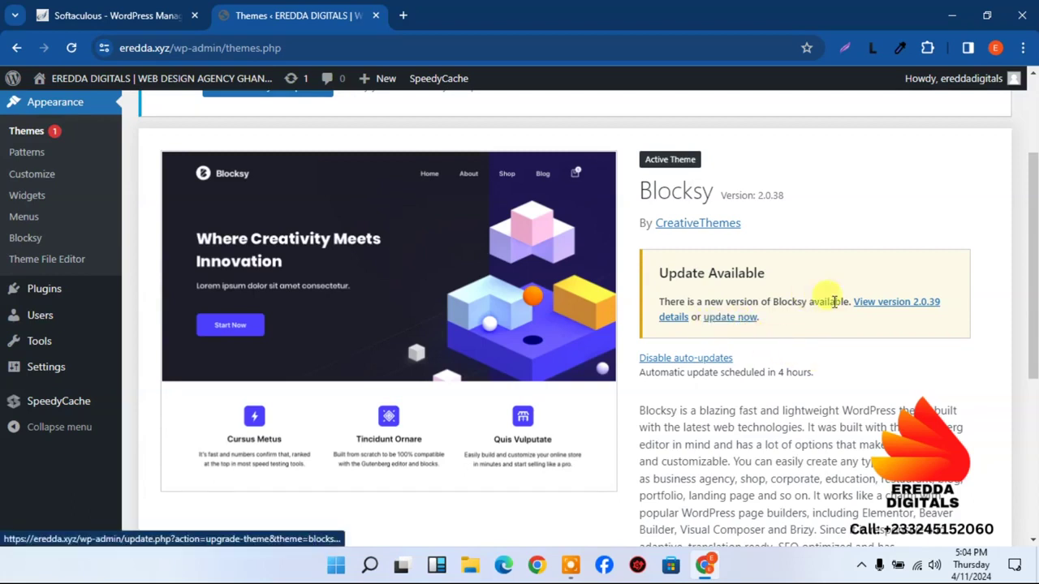
pyautogui.click(719, 318)
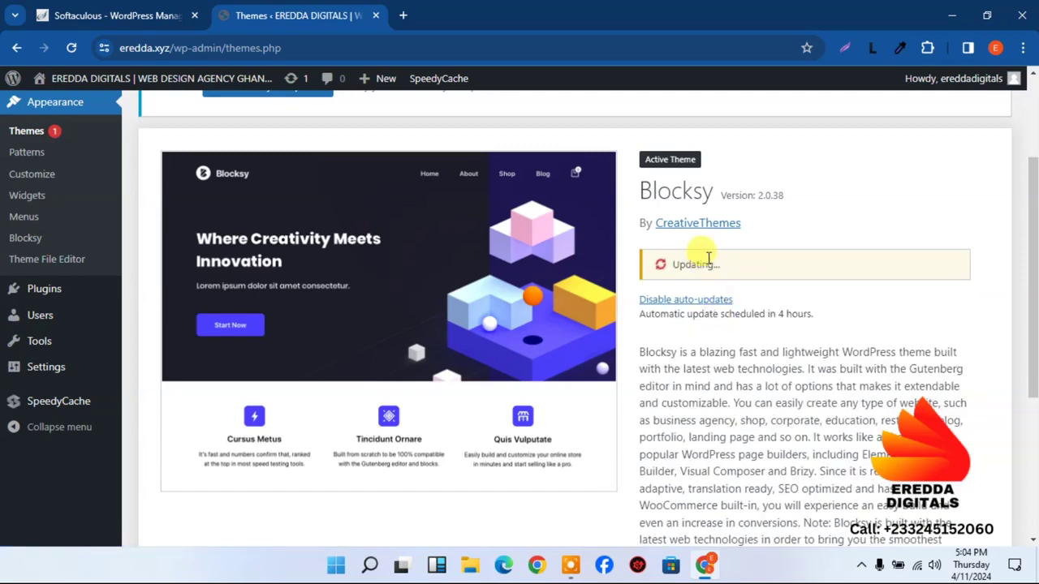
# - Install the recommended Blocksy Companion plugin from the theme's notice
pyautogui.scroll(-3, 703, 253)
pyautogui.moveTo(1031, 367); pyautogui.dragTo(1029, 167)
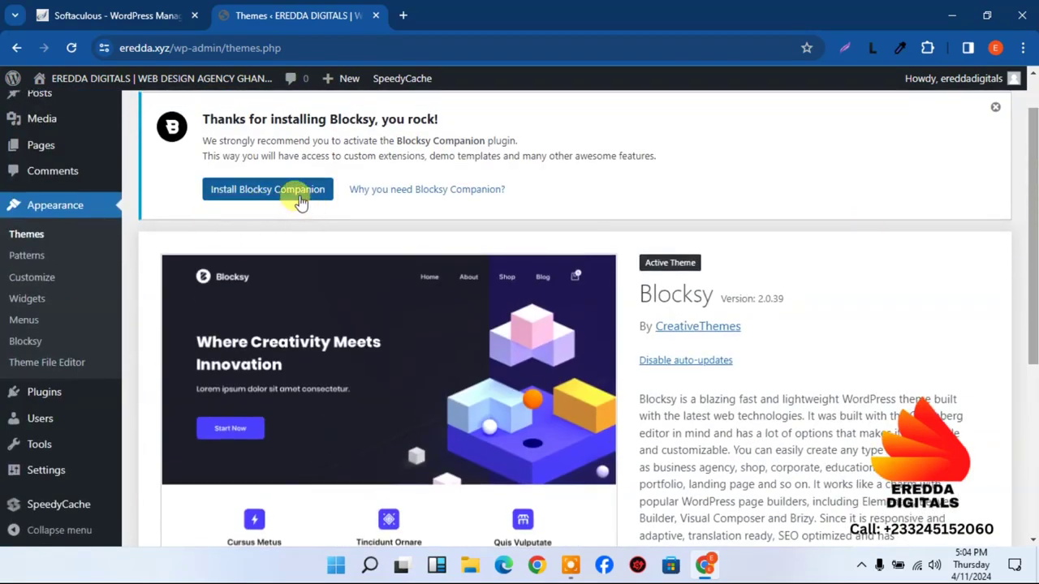
pyautogui.click(256, 198)
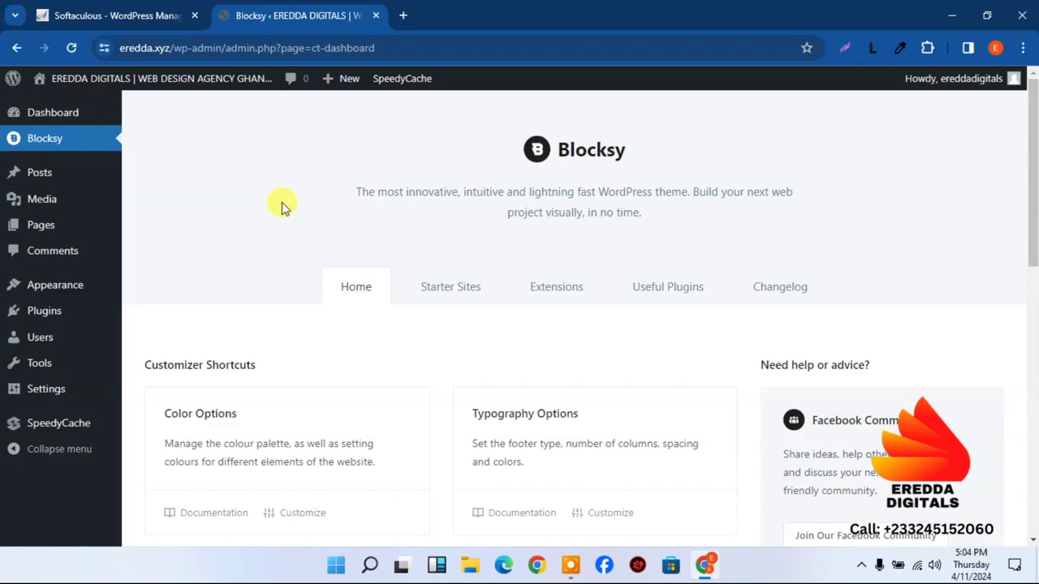
# - Look over the Blocksy dashboard's customizer shortcuts and its Extensions section with the Cookies Consent option
pyautogui.moveTo(1033, 164); pyautogui.dragTo(1031, 214)
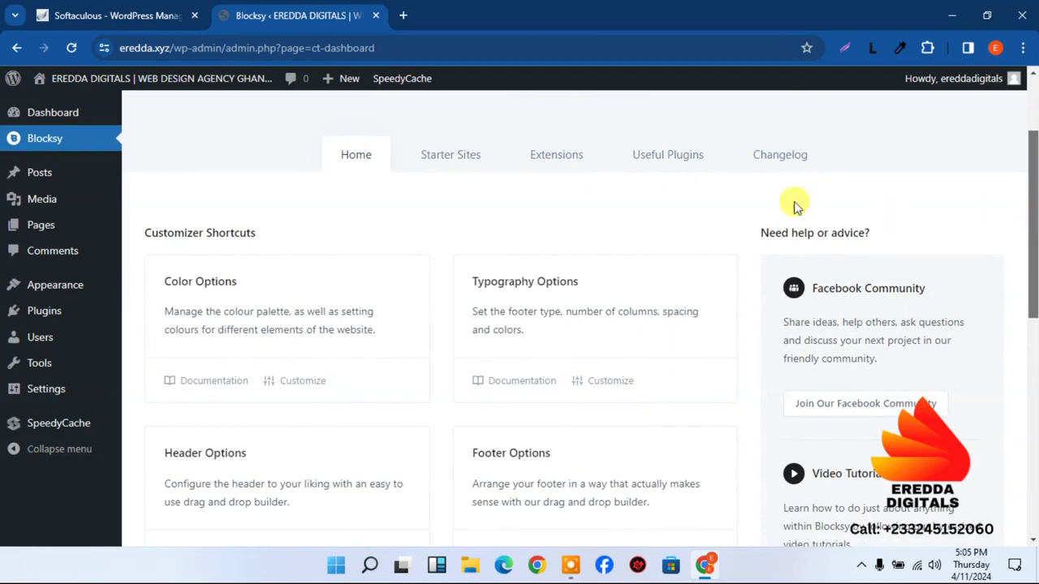
pyautogui.click(568, 158)
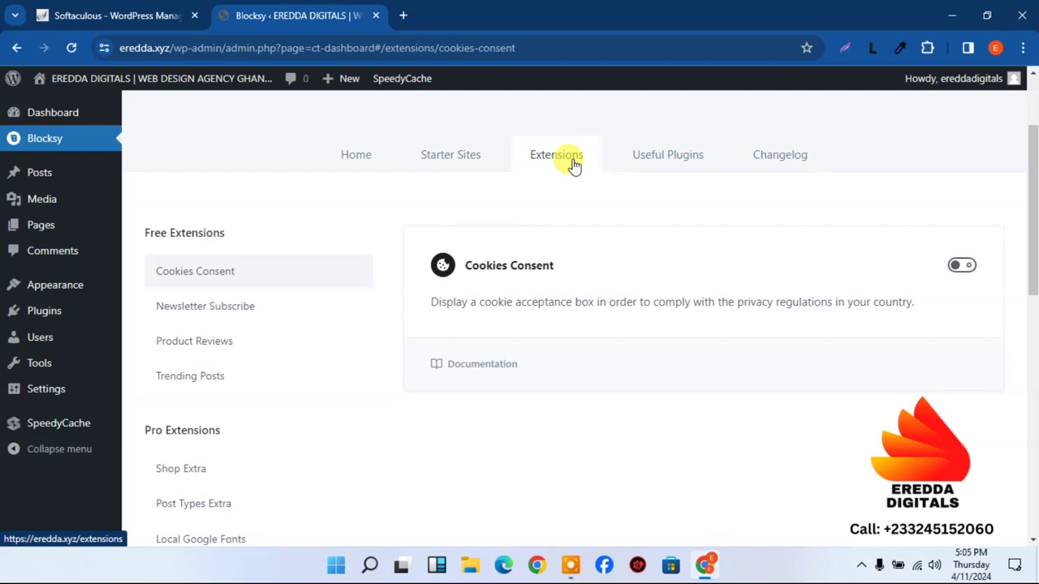
pyautogui.click(55, 117)
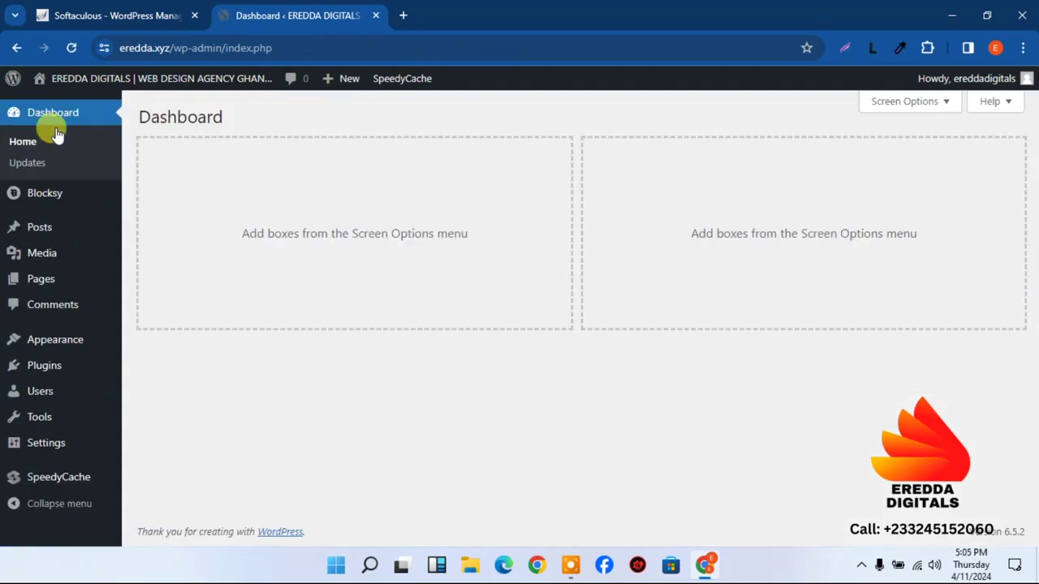
pyautogui.click(48, 199)
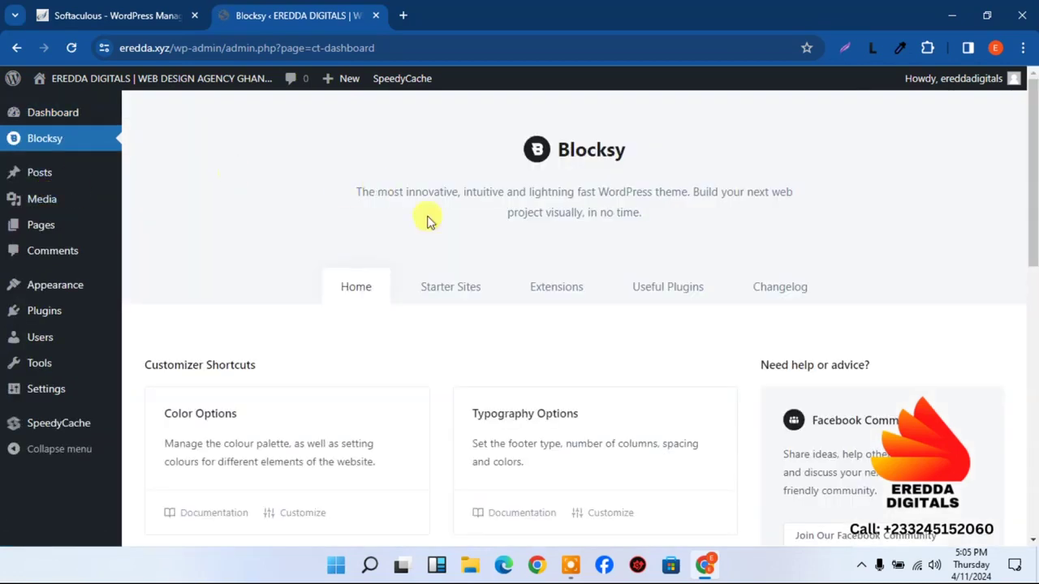
pyautogui.click(544, 288)
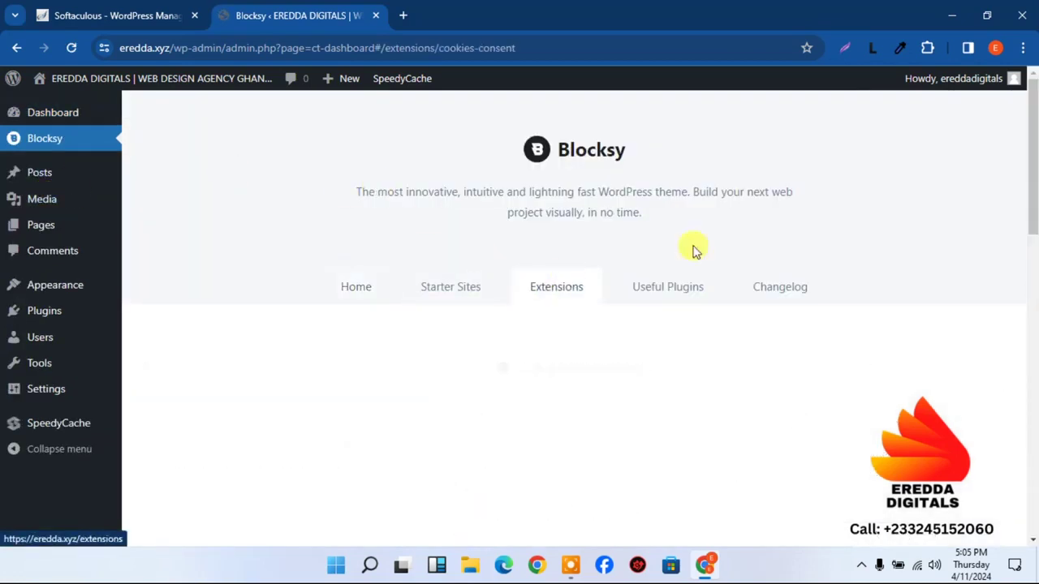
pyautogui.moveTo(1032, 142); pyautogui.dragTo(1032, 180)
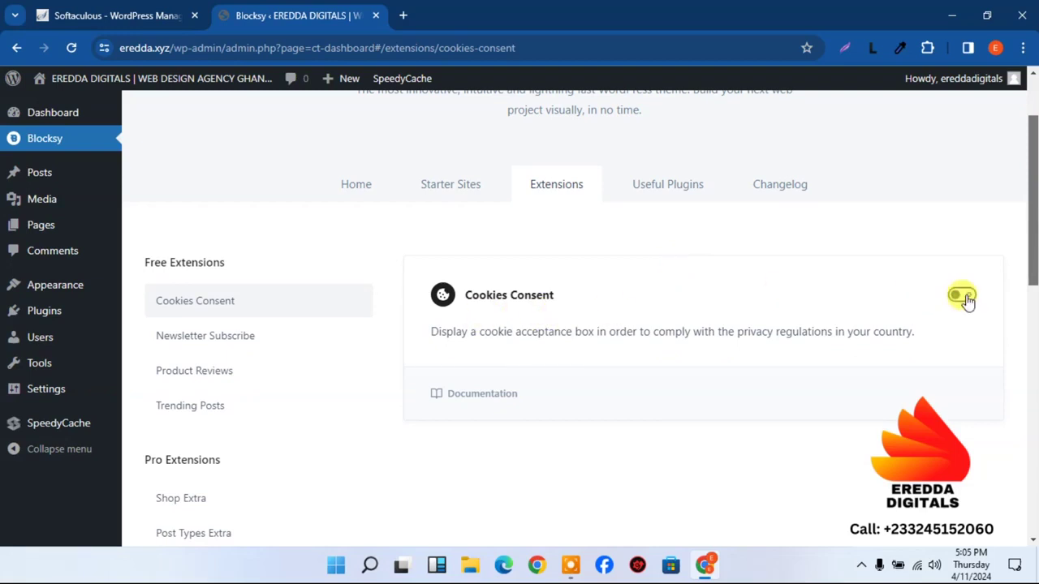
# - Open the eredda.xyz front page in a new browser tab and view it with the Blocksy theme
pyautogui.moveTo(220, 87)
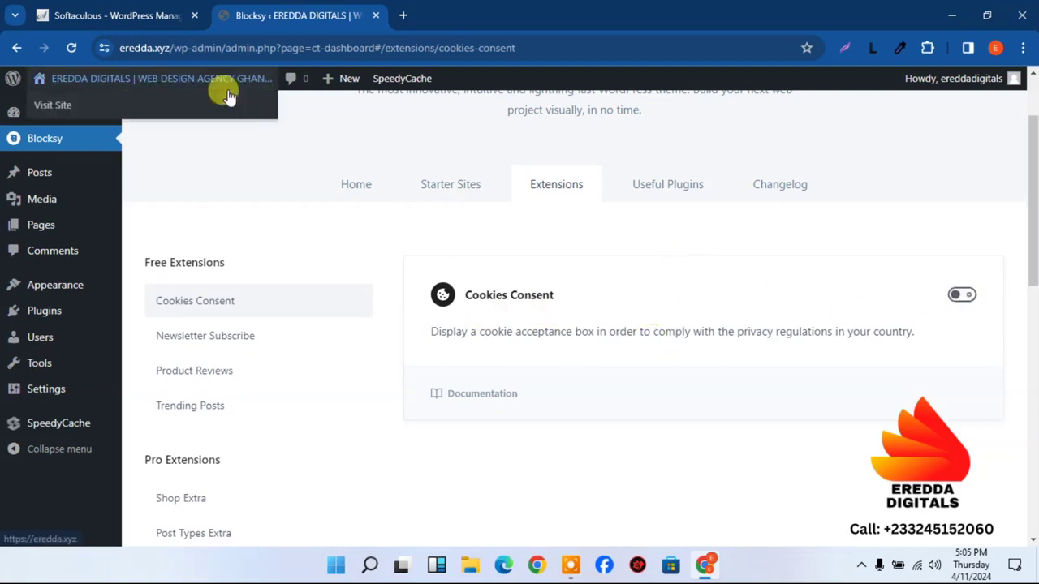
pyautogui.rightClick(134, 86)
pyautogui.click(181, 99)
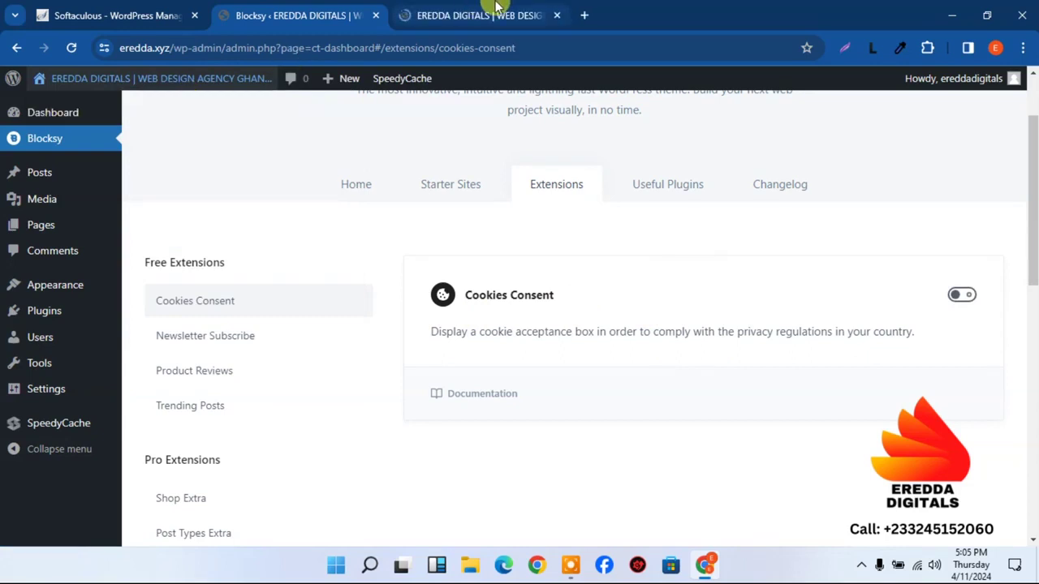
pyautogui.click(497, 9)
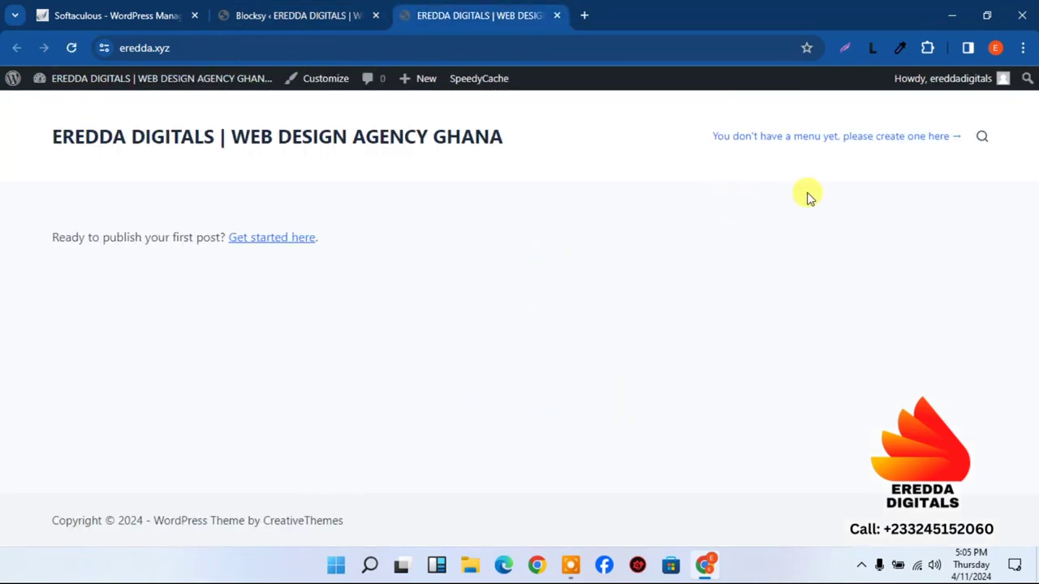
# - Enable Blocksy's Cookies Consent extension and reload the front page to check for the cookie box
pyautogui.click(315, 8)
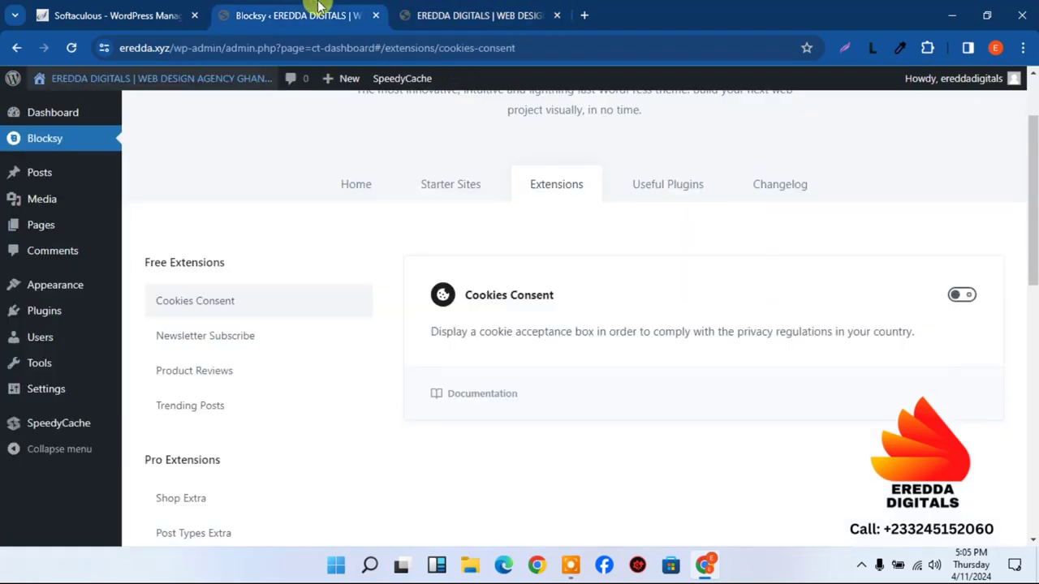
pyautogui.click(965, 299)
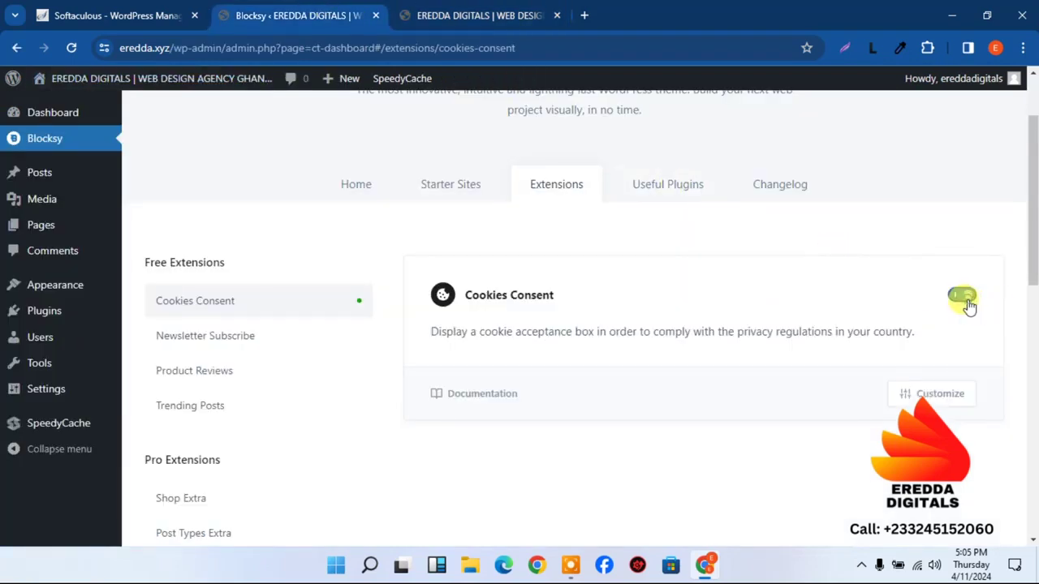
pyautogui.click(490, 10)
pyautogui.click(74, 47)
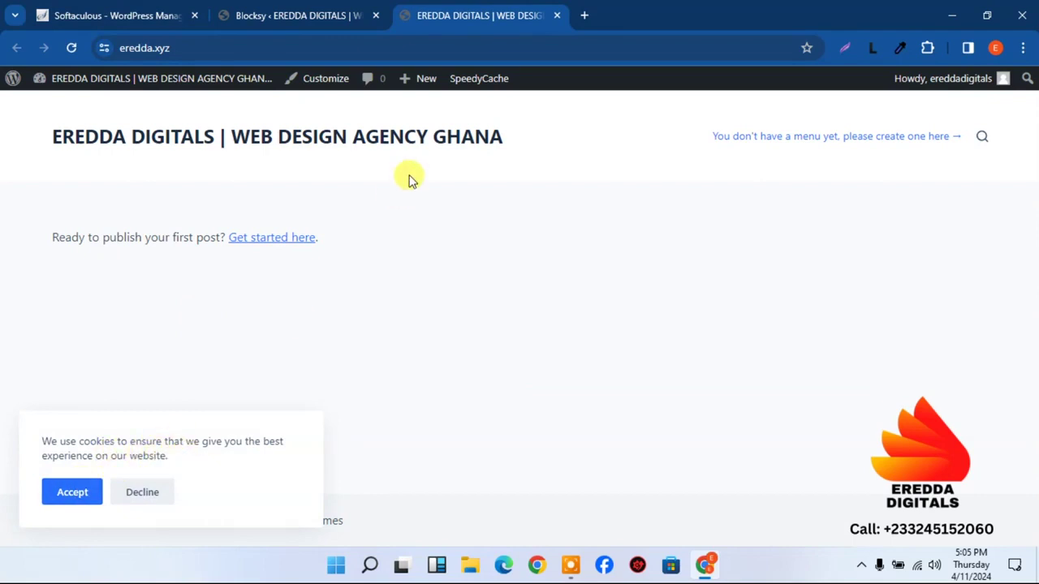
# - Delete the inactive Akismet Anti-spam and Hello Dolly plugins from the installed plugins
pyautogui.click(305, 9)
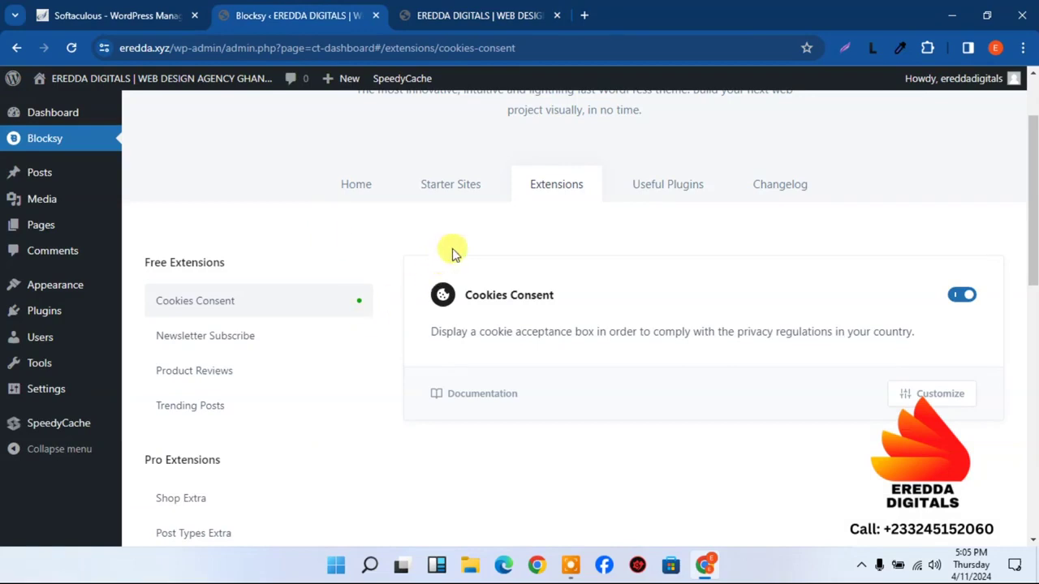
pyautogui.moveTo(51, 316)
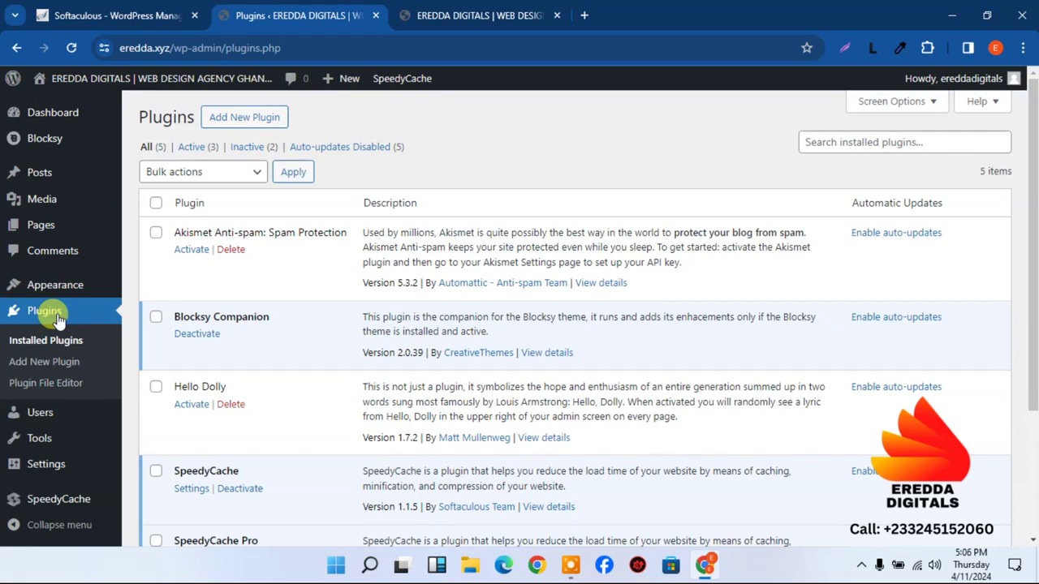
pyautogui.click(235, 251)
pyautogui.click(597, 157)
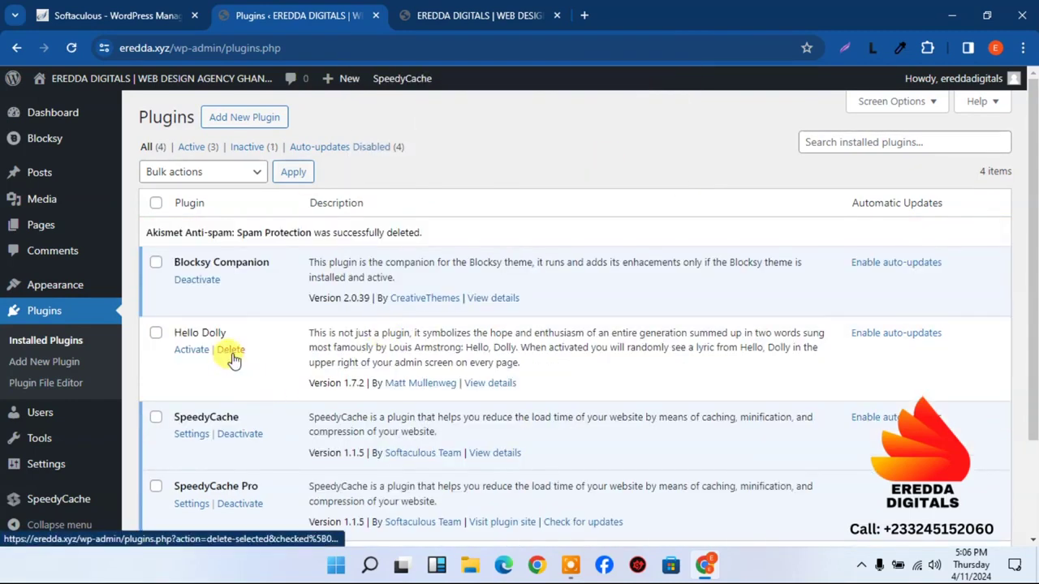
pyautogui.click(231, 356)
pyautogui.click(576, 146)
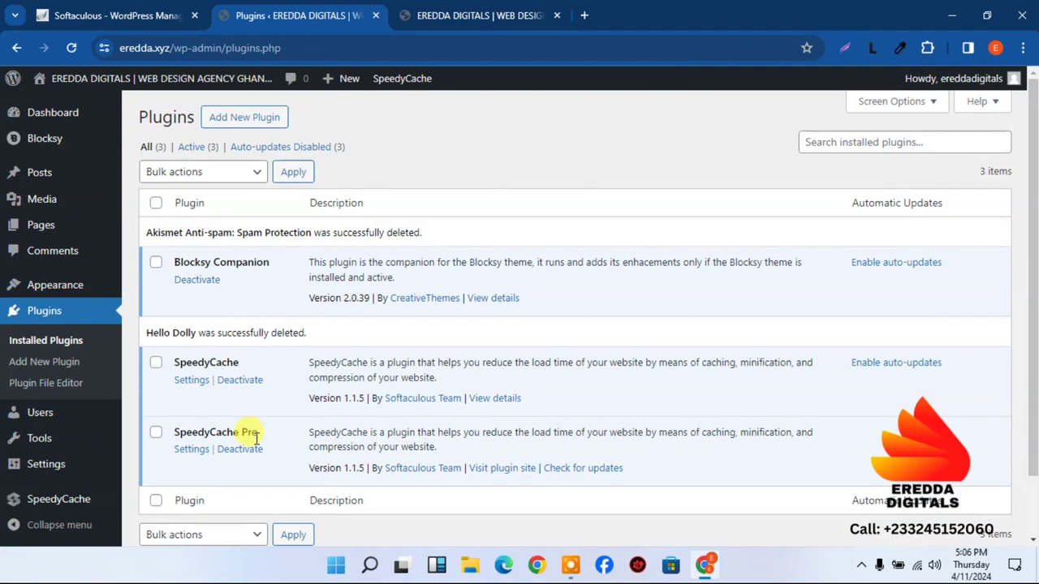
# - Deactivate the SpeedyCache and SpeedyCache Pro plugins in the installed plugins list
pyautogui.click(240, 381)
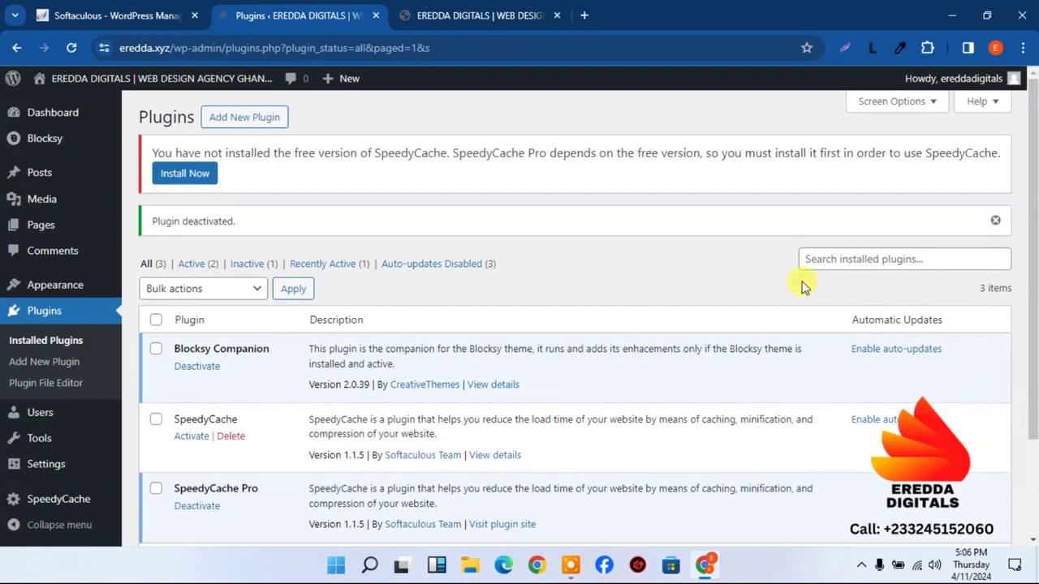
pyautogui.moveTo(1033, 227); pyautogui.dragTo(1033, 340)
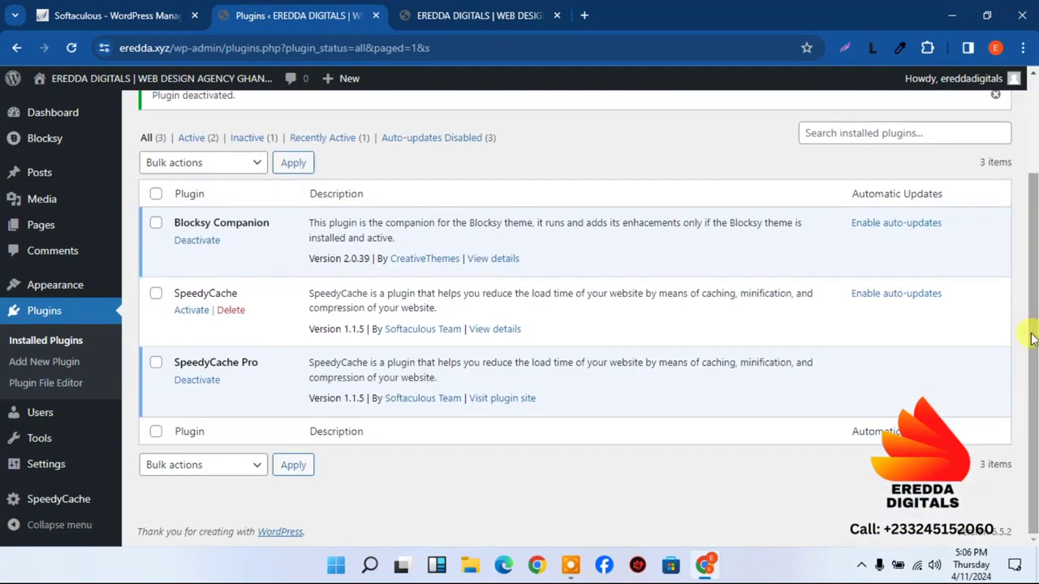
pyautogui.click(197, 381)
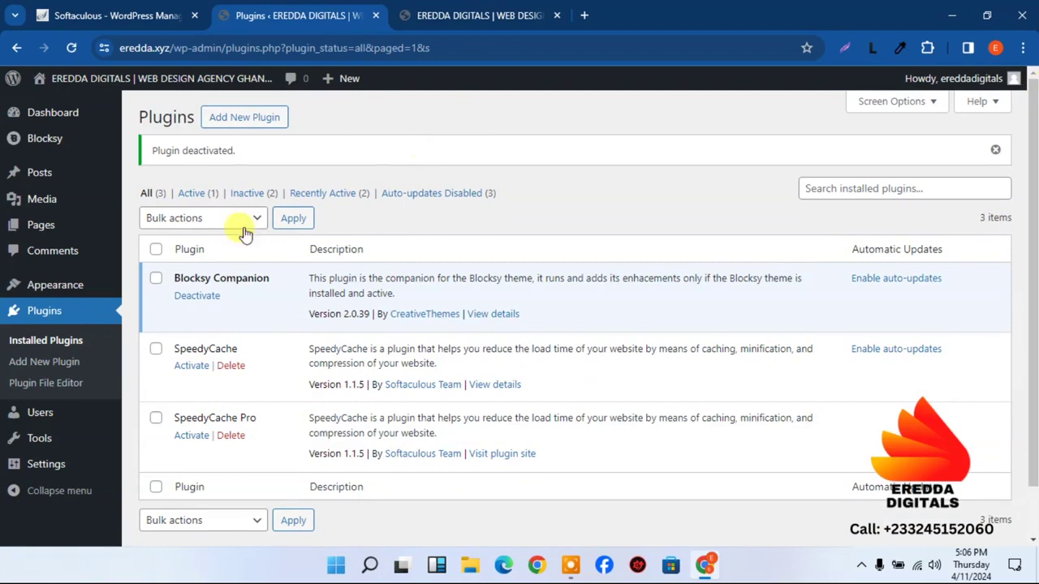
# - Search the plugin directory for Elementor, then install and activate the Elementor Website Builder plugin
pyautogui.click(247, 120)
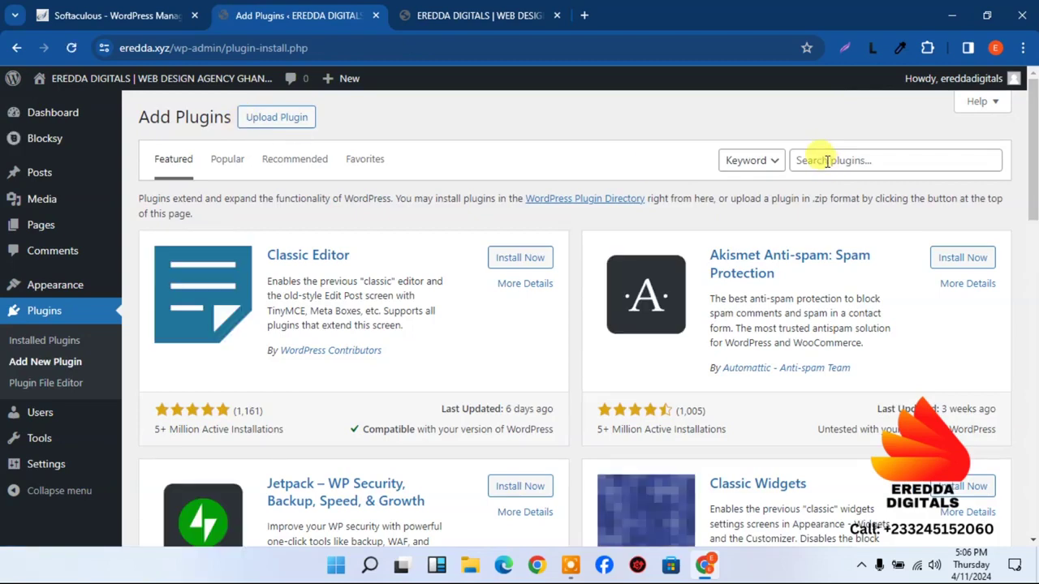
pyautogui.click(827, 160)
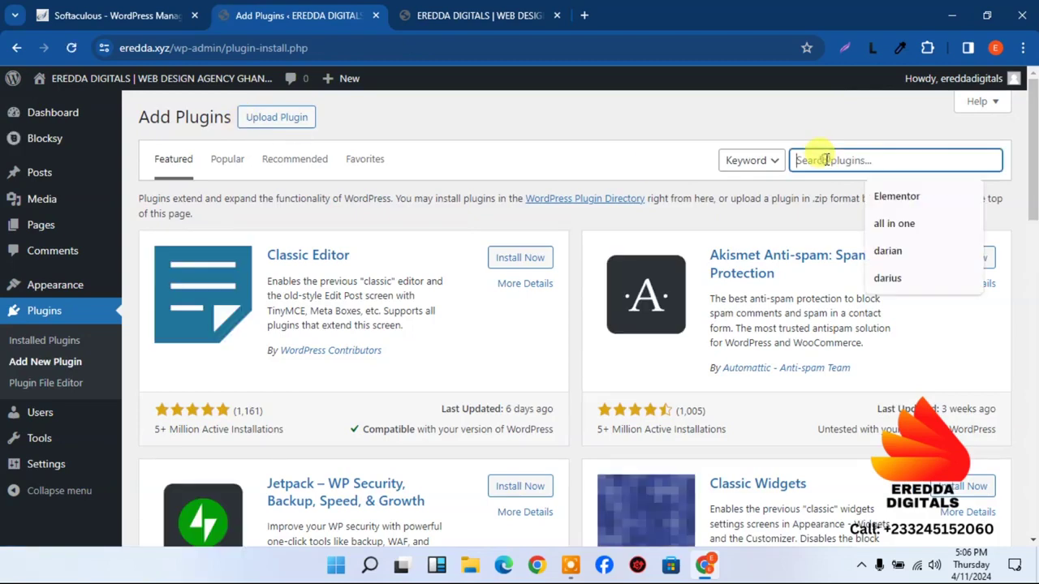
pyautogui.click(878, 195)
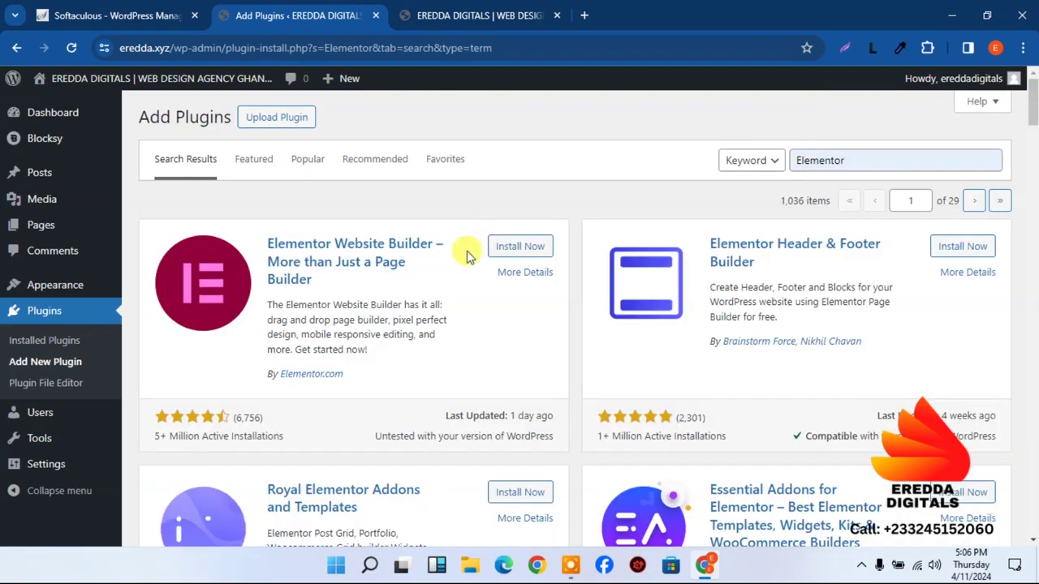
pyautogui.click(520, 247)
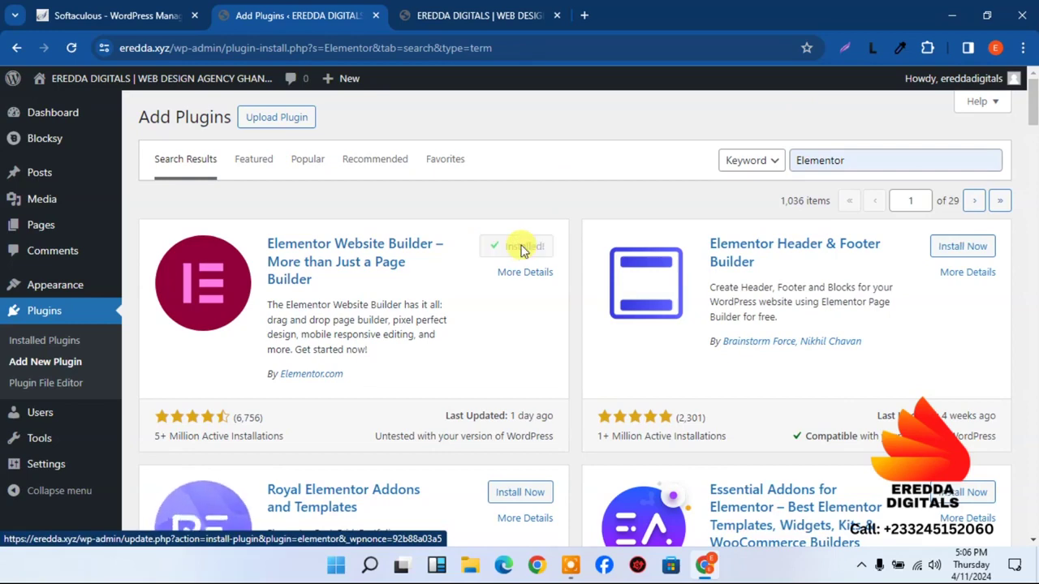
pyautogui.click(528, 250)
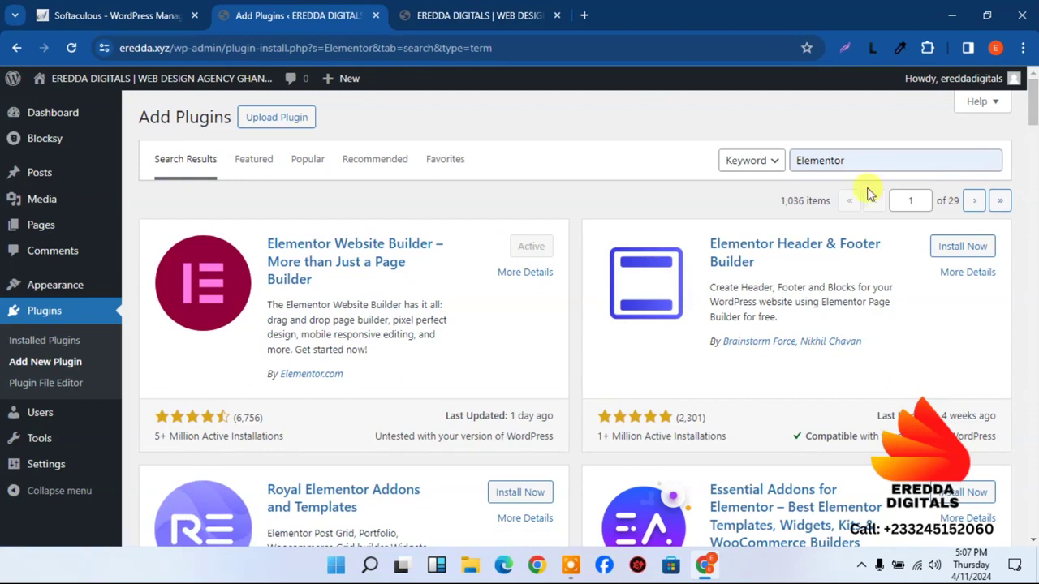
# - Close Elementor's getting-started wizard and hide the Elementor Overview box from the WordPress dashboard
pyautogui.click(61, 117)
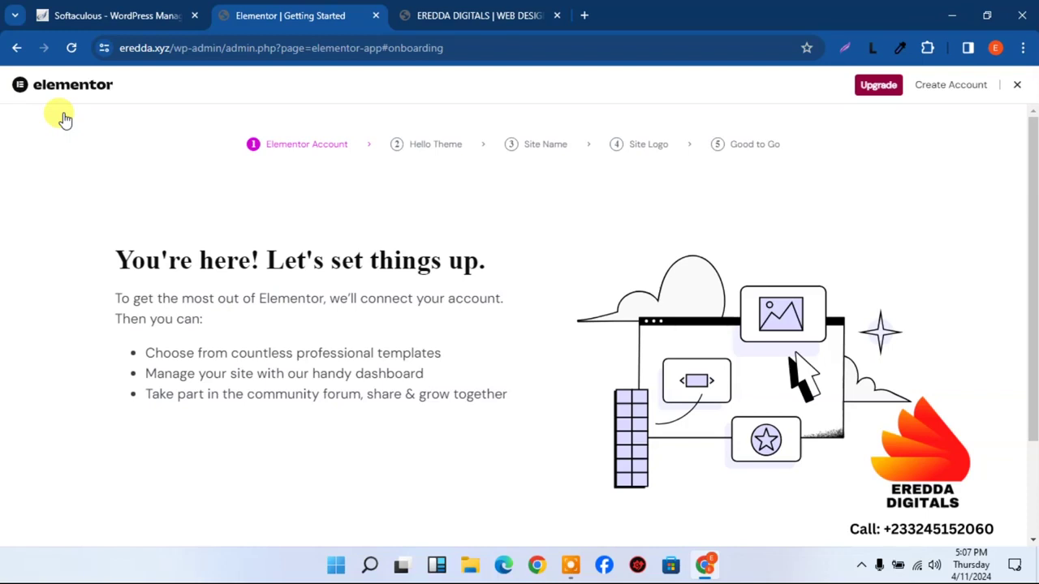
pyautogui.click(1016, 86)
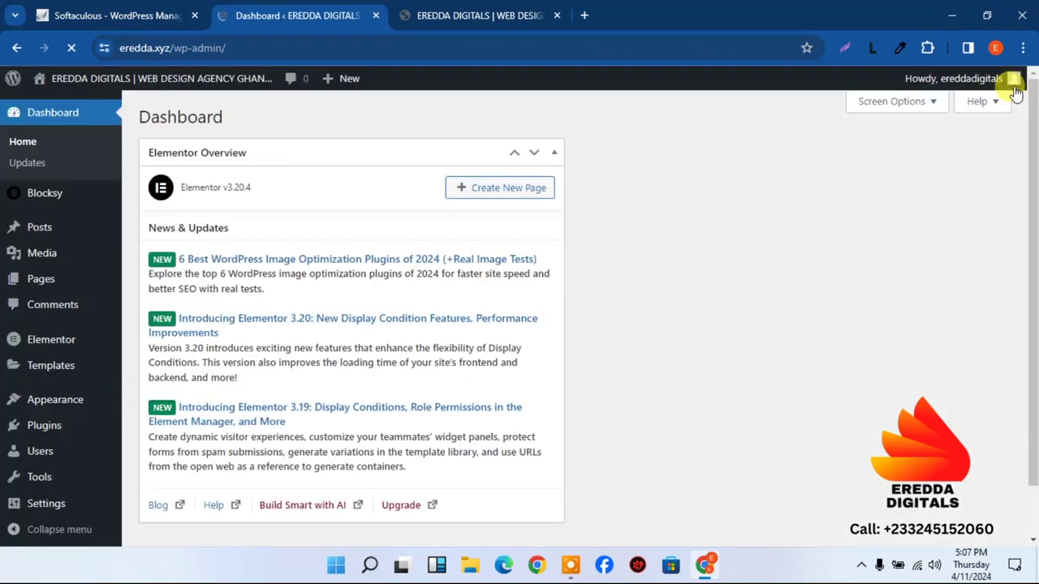
pyautogui.click(925, 102)
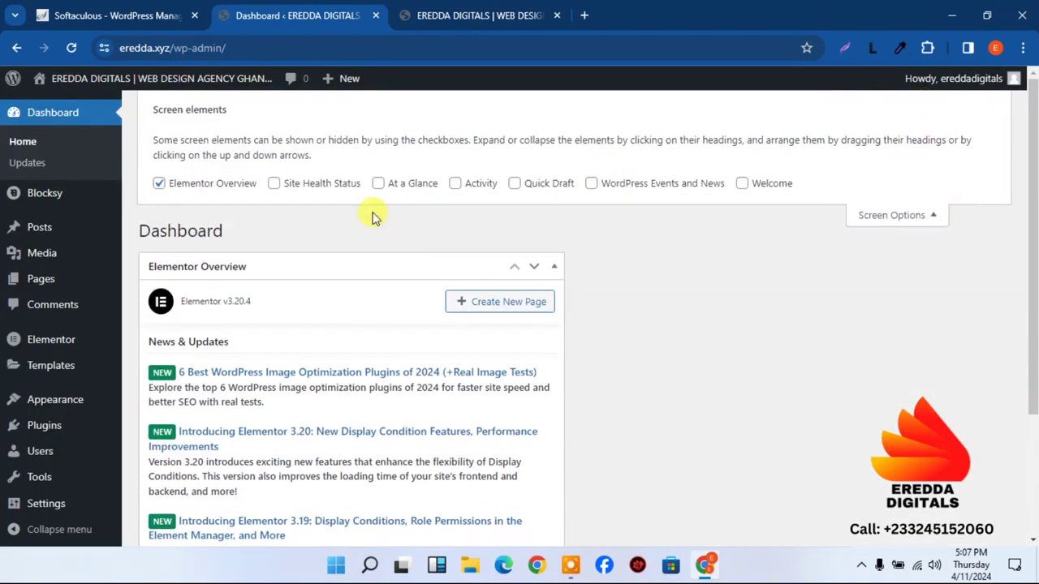
pyautogui.click(159, 183)
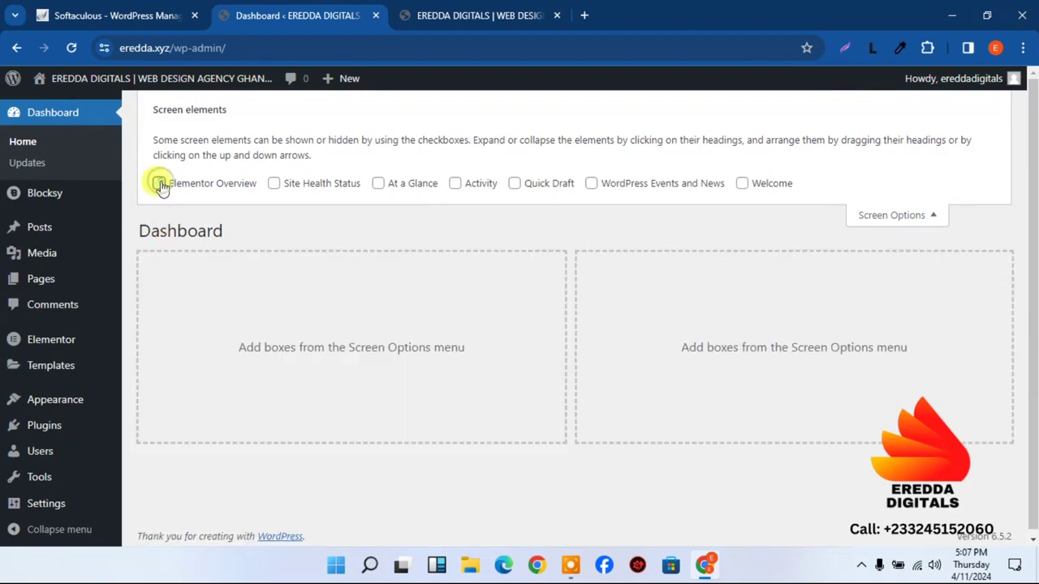
pyautogui.click(928, 215)
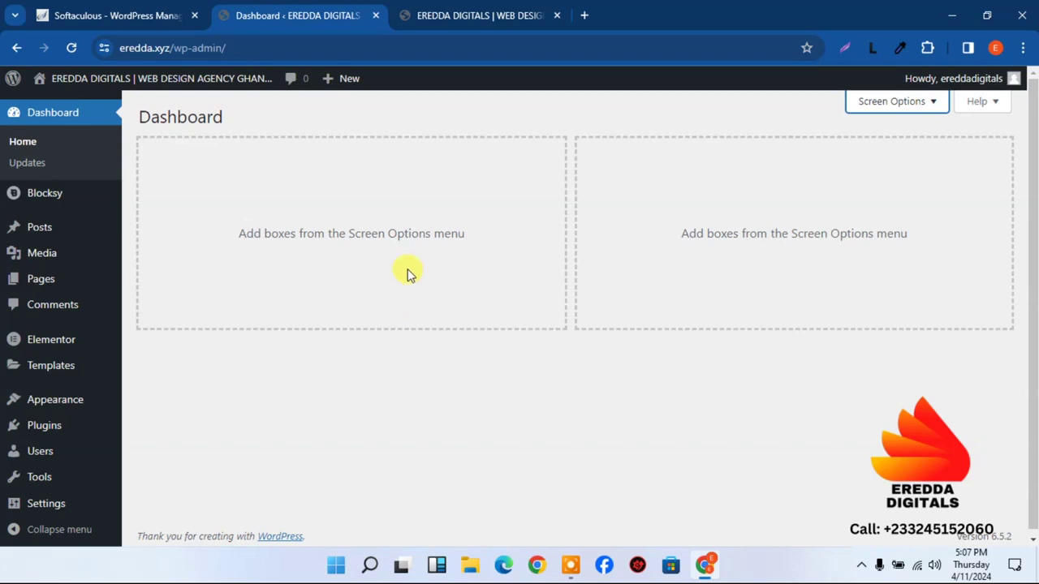
# - Open the example website pyramidgroupgh.com in a new browser tab
pyautogui.click(586, 18)
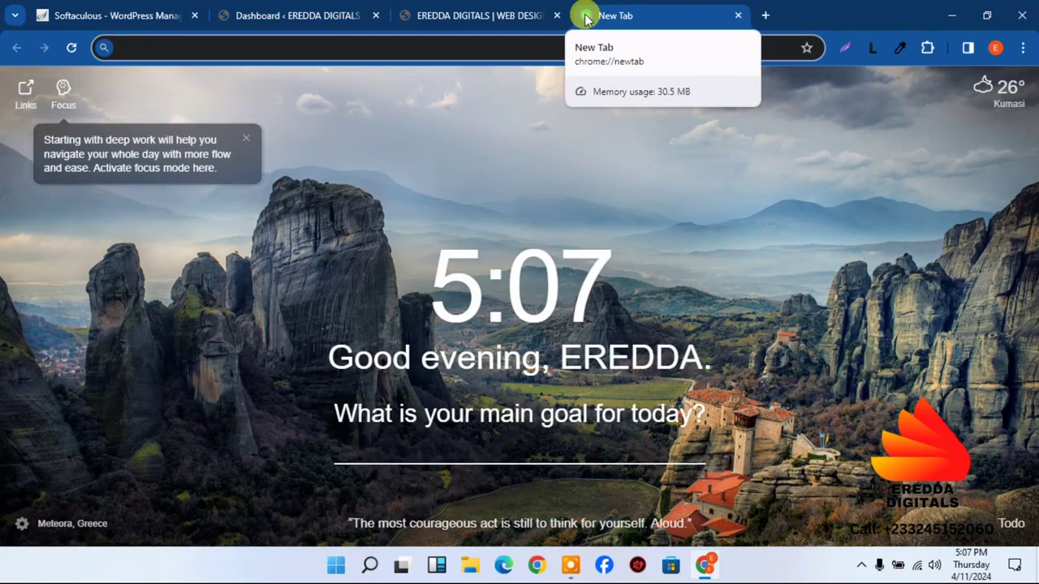
pyautogui.write('py')
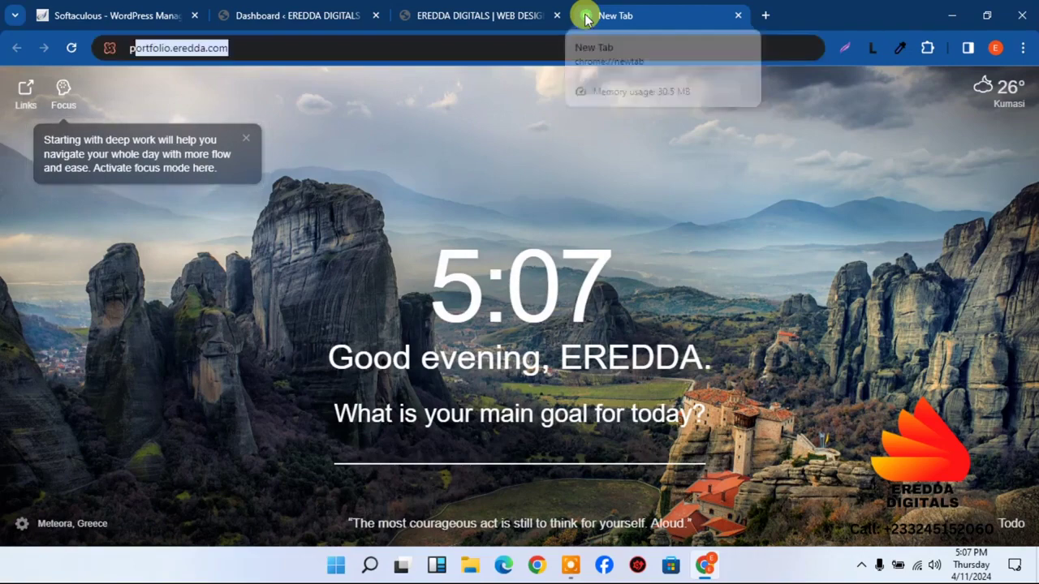
pyautogui.write('ramid')
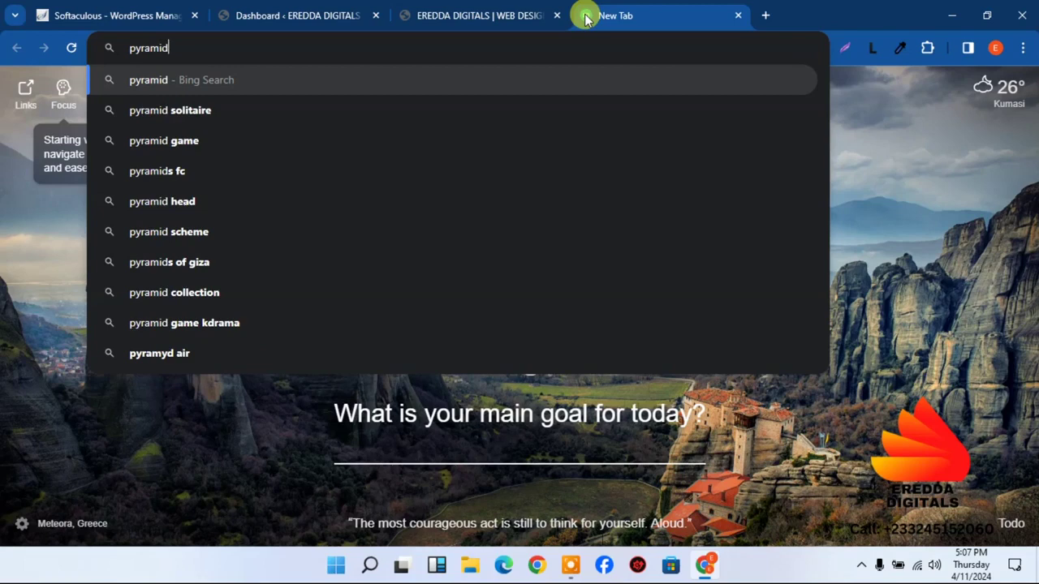
pyautogui.write('grou')
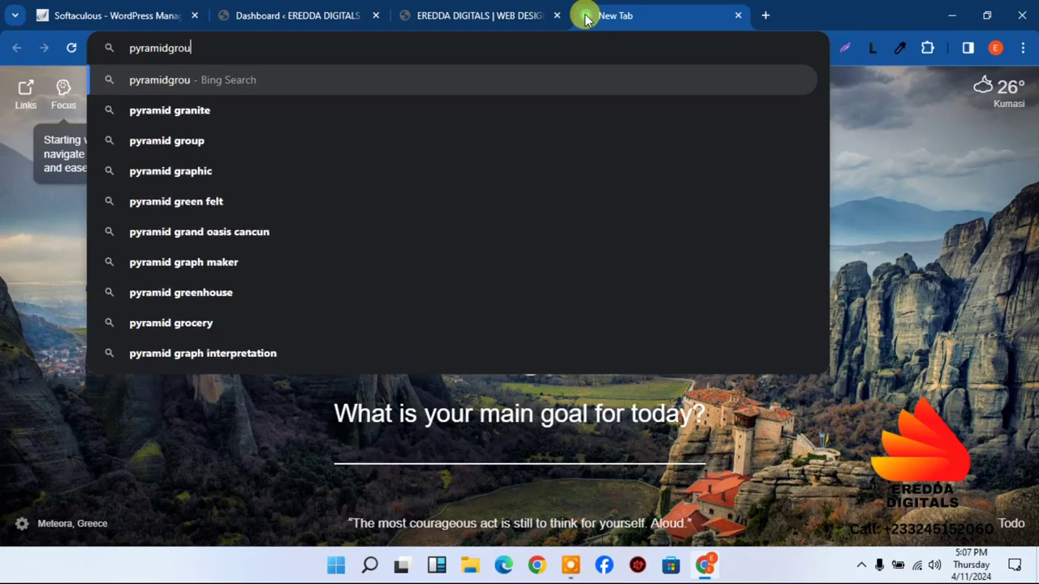
pyautogui.write('p')
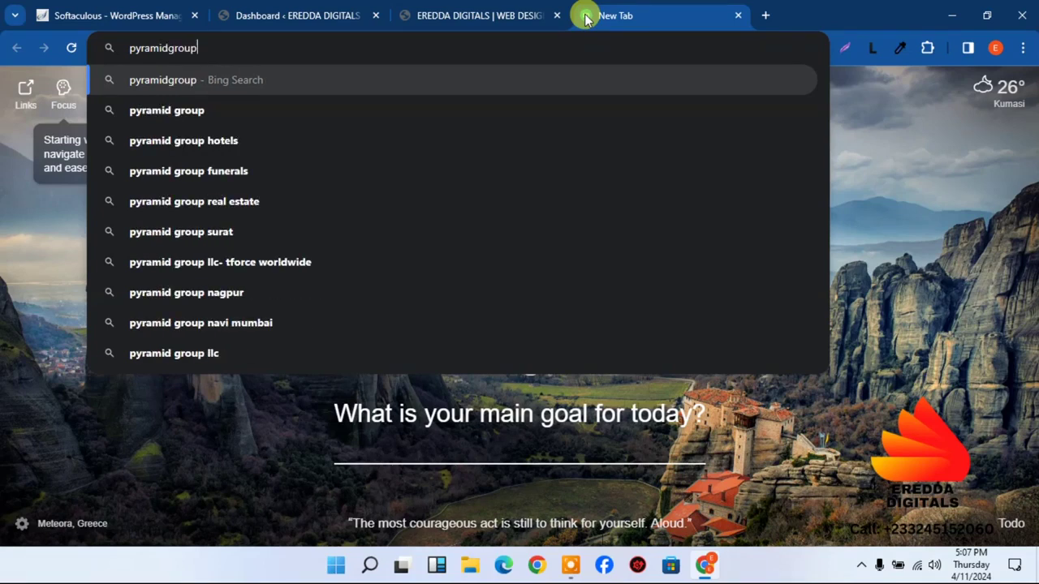
pyautogui.write('gh.com')
pyautogui.press('Return')
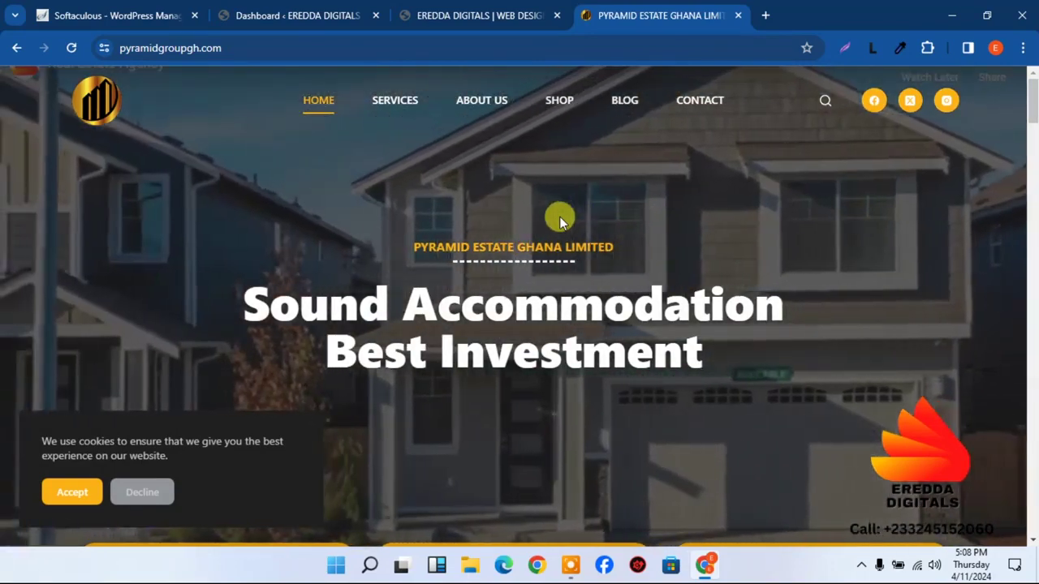
# - Look through the Pyramid Estate homepage from the hero section down to the footer, including its products and services sections
pyautogui.scroll(-10, 559, 216)
pyautogui.scroll(-15, 559, 216)
pyautogui.scroll(-15, 559, 215)
pyautogui.scroll(-3, 560, 216)
pyautogui.scroll(7, 559, 216)
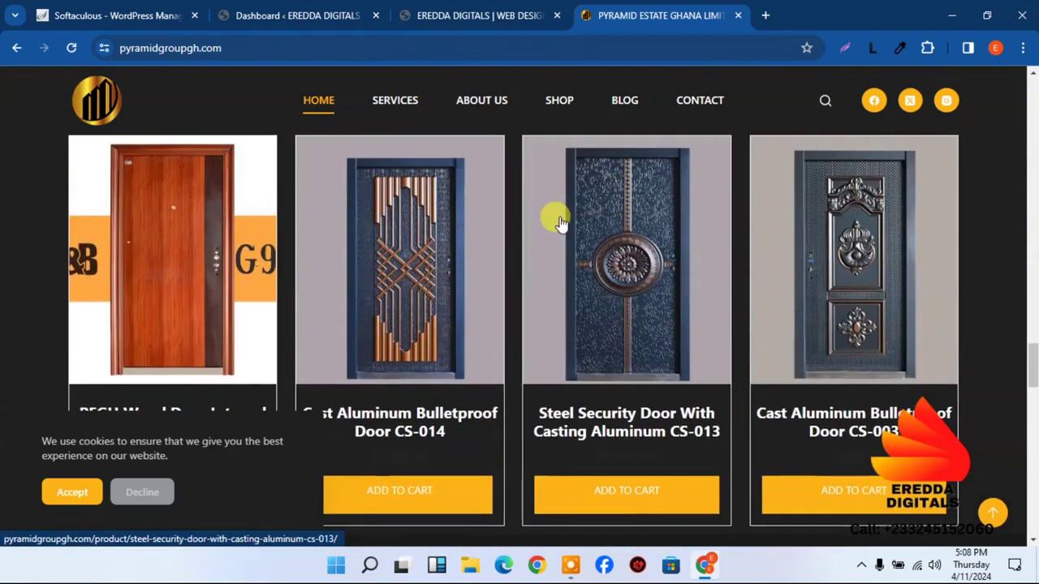
pyautogui.scroll(2, 332, 305)
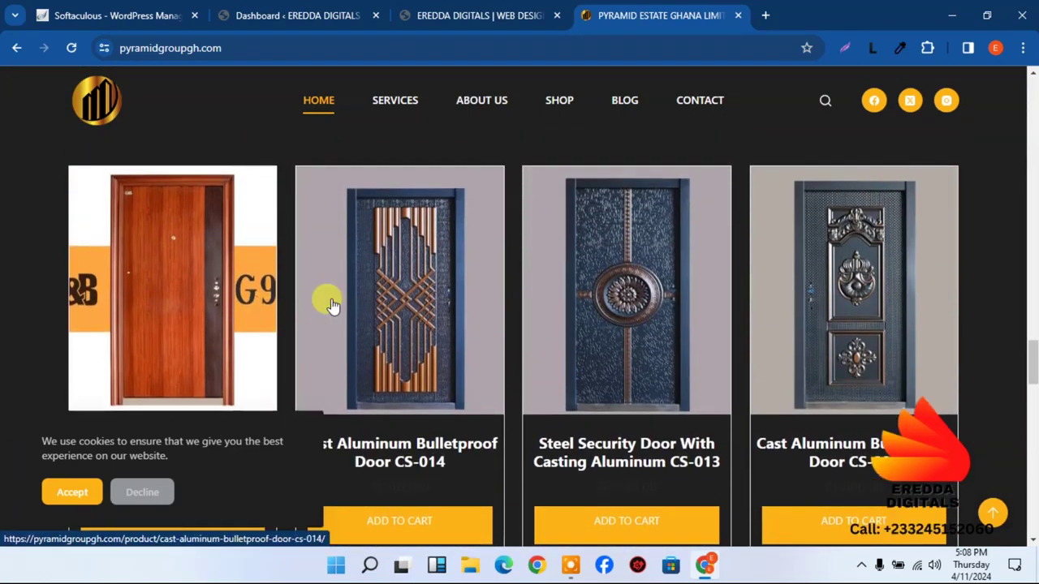
pyautogui.scroll(-15, 331, 305)
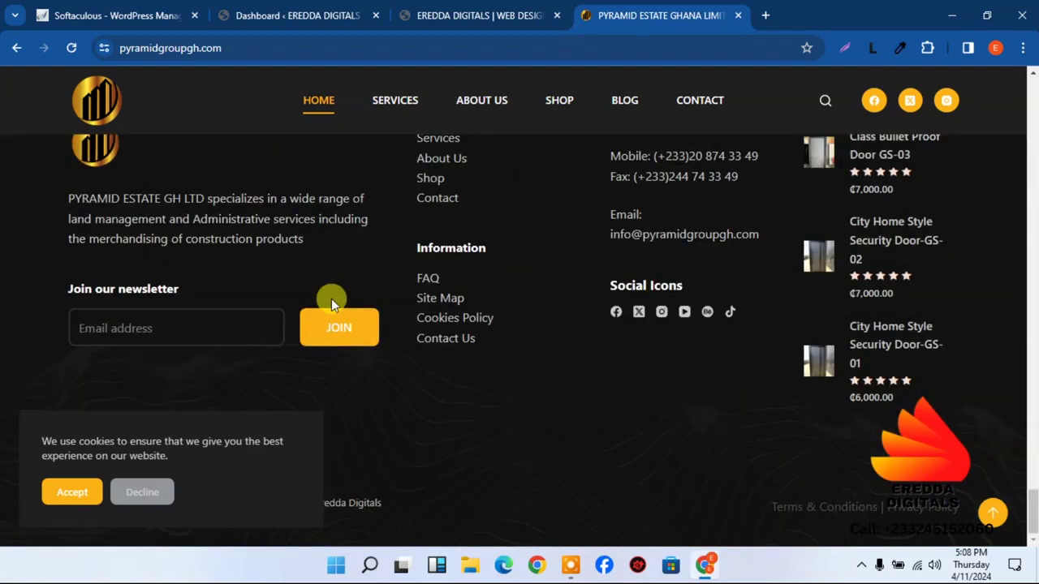
pyautogui.scroll(3, 331, 298)
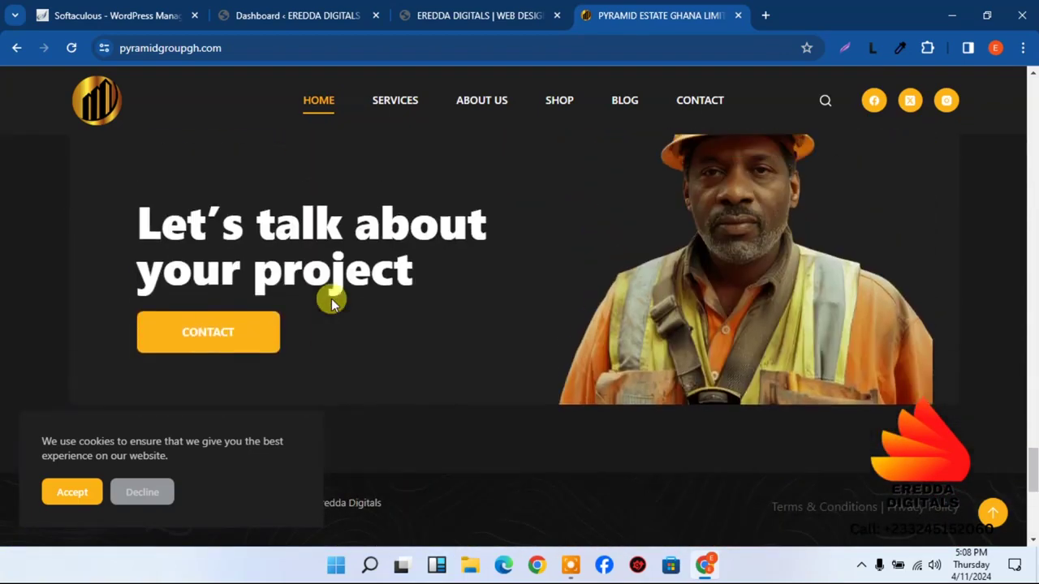
pyautogui.scroll(-3, 331, 299)
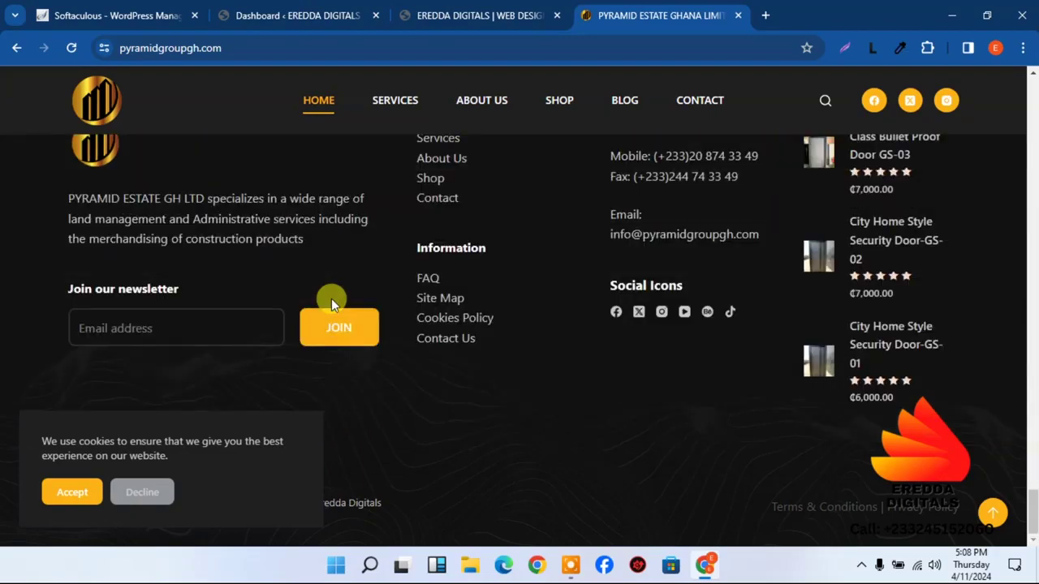
pyautogui.scroll(10, 332, 299)
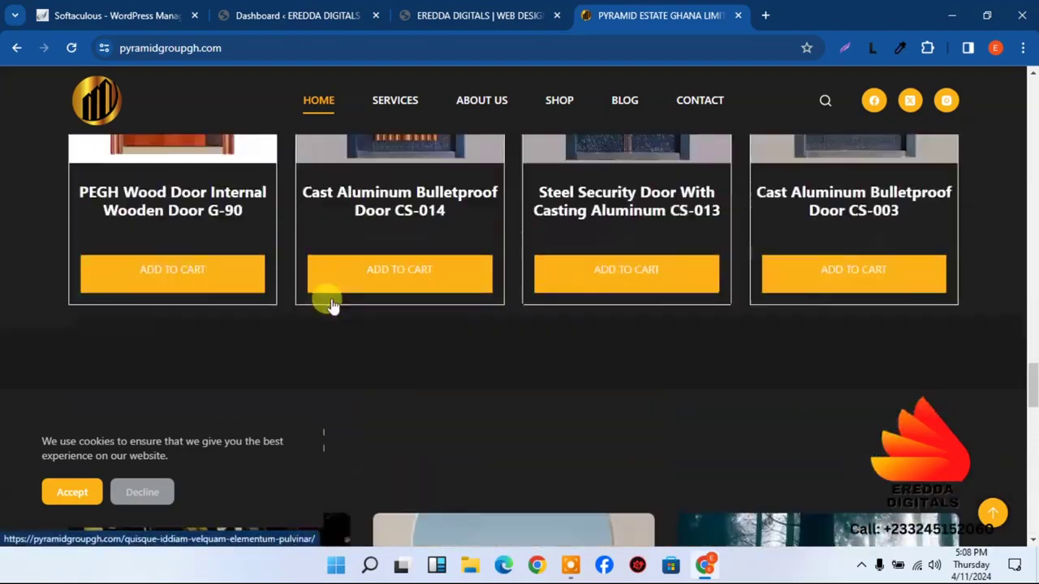
pyautogui.scroll(8, 331, 298)
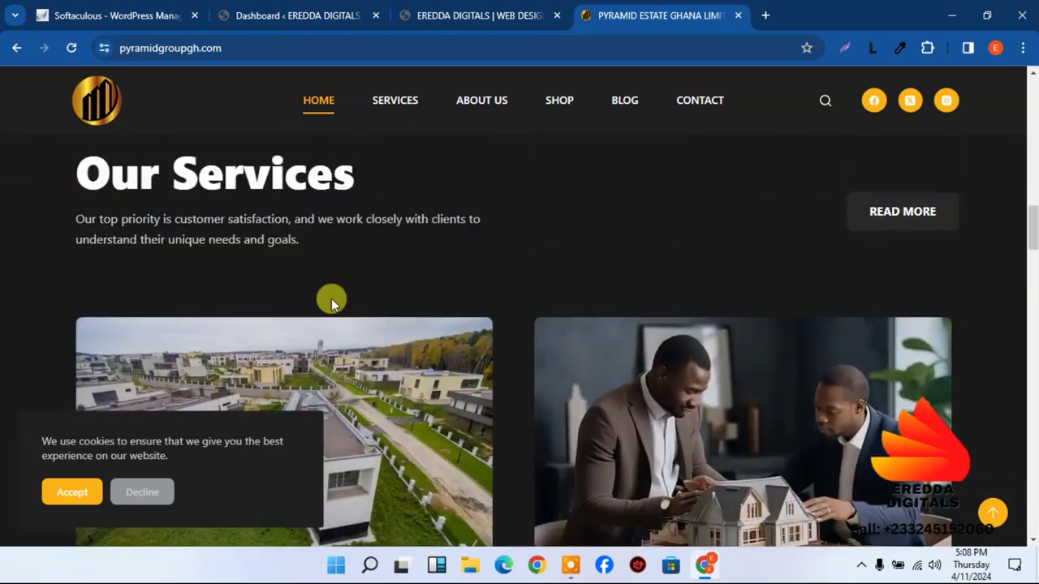
# - Accept the Pyramid Estate site's cookie notice and review the upper sections of its homepage
pyautogui.click(68, 504)
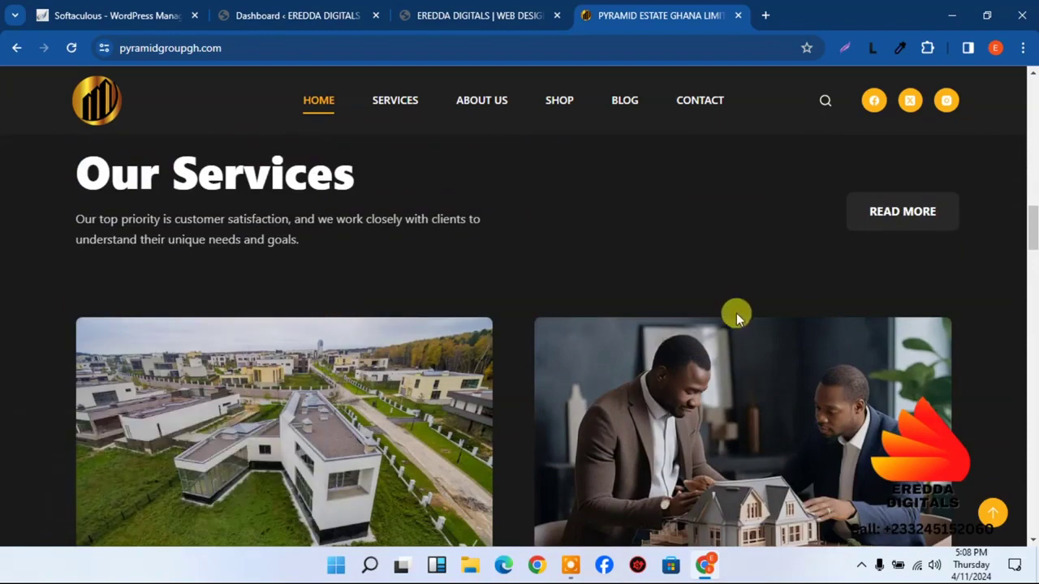
pyautogui.moveTo(1031, 225); pyautogui.dragTo(1032, 81)
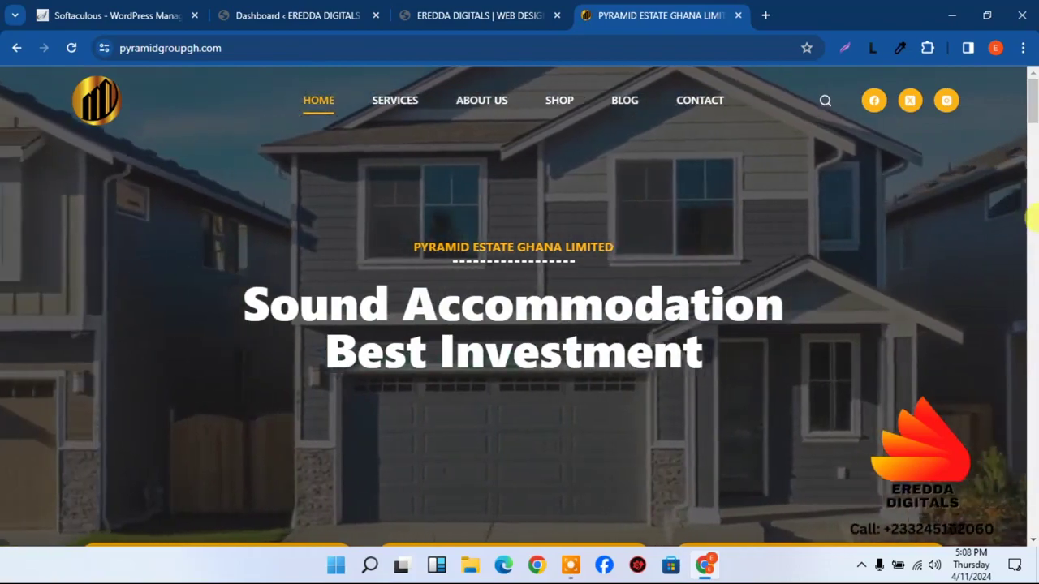
pyautogui.scroll(-4, 1031, 158)
pyautogui.scroll(-7, 1031, 158)
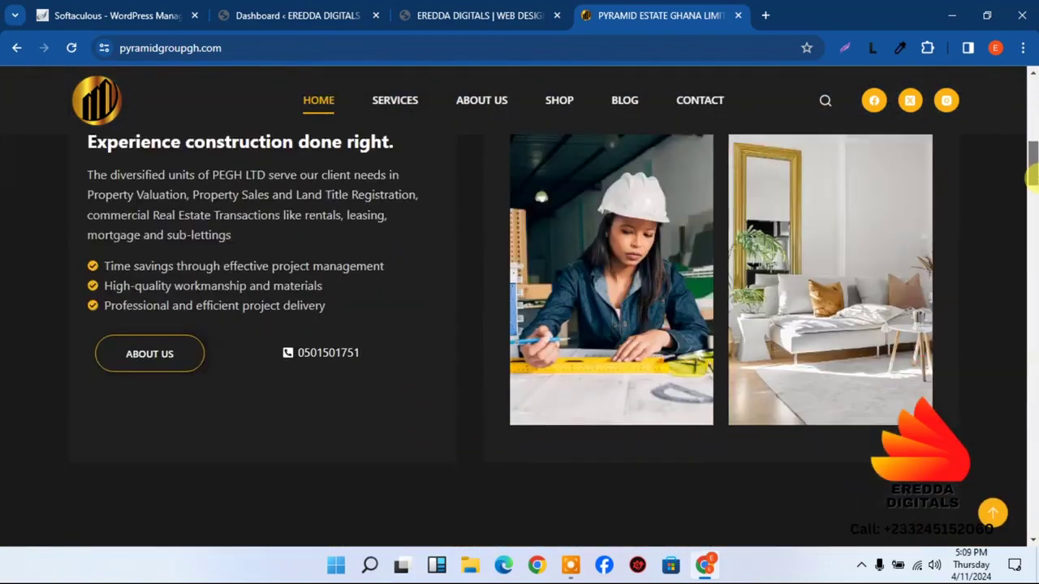
pyautogui.moveTo(1030, 221); pyautogui.dragTo(1031, 85)
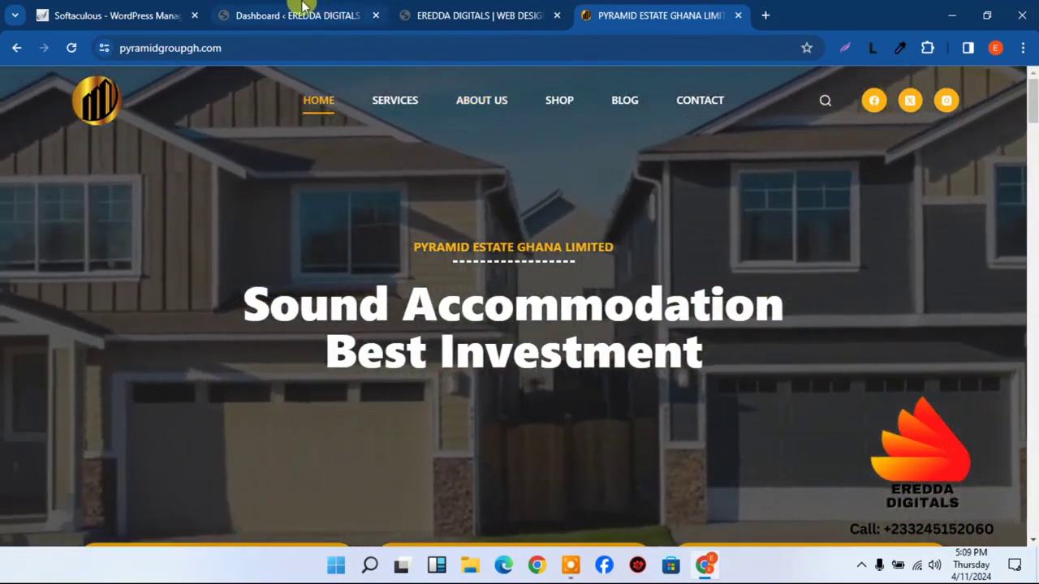
# - Open Blocksy's starter sites in the eredda.xyz WordPress admin and browse the template gallery, checking it against the Pyramid Estate site
pyautogui.click(303, 8)
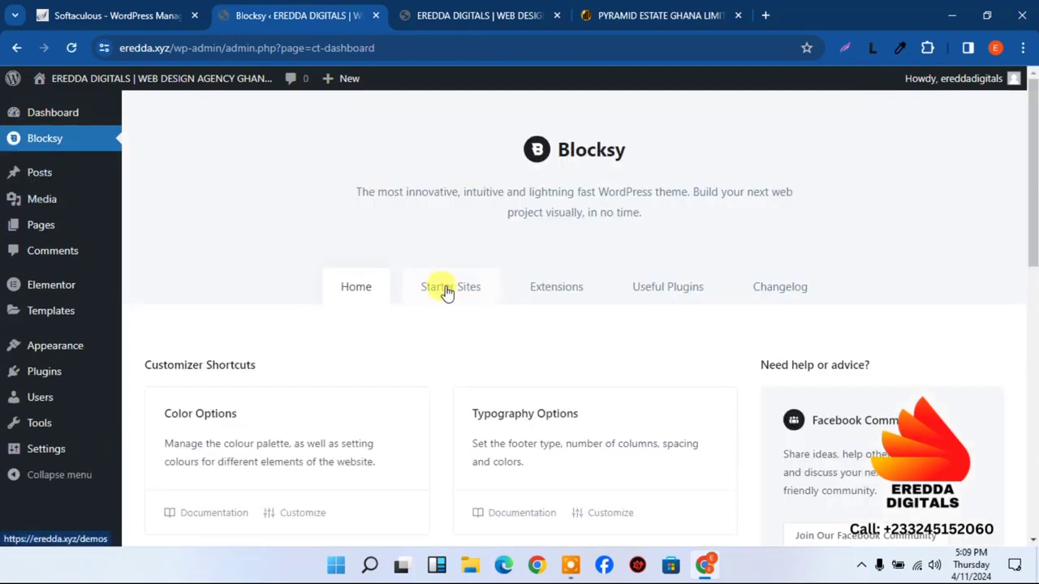
pyautogui.click(447, 291)
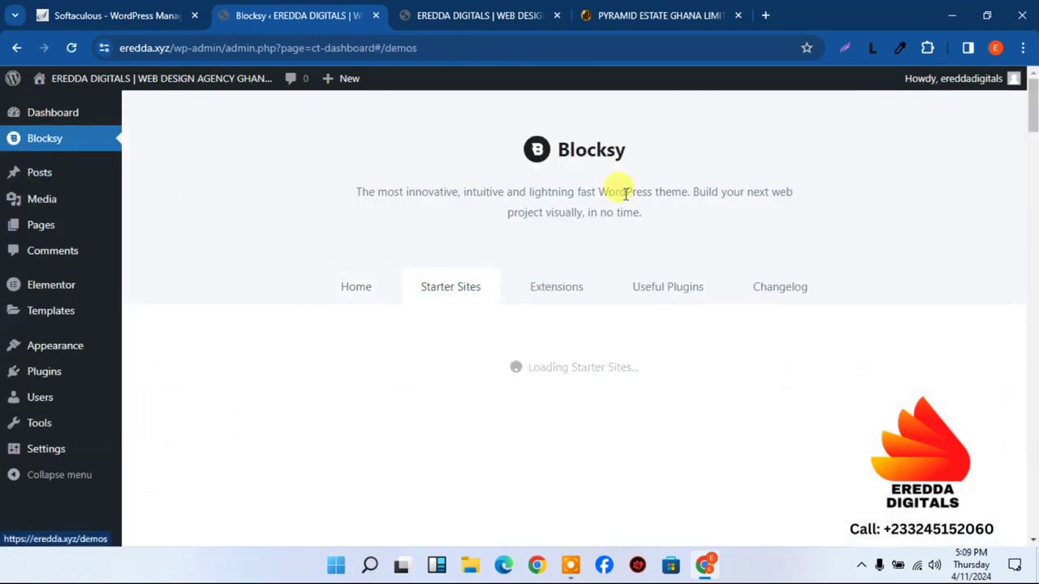
pyautogui.moveTo(1033, 121); pyautogui.dragTo(1033, 143)
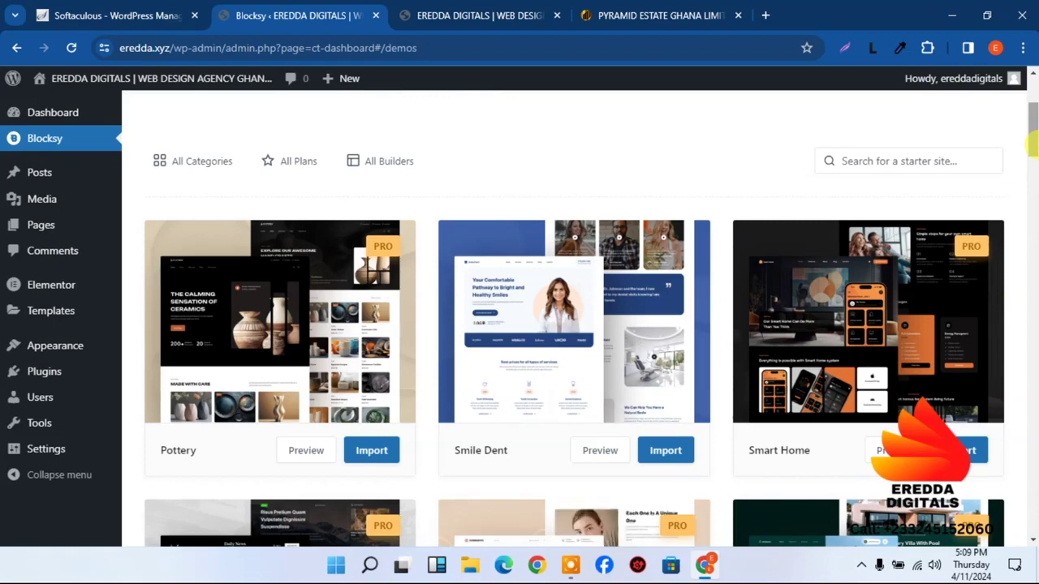
pyautogui.moveTo(1035, 144); pyautogui.dragTo(1035, 158)
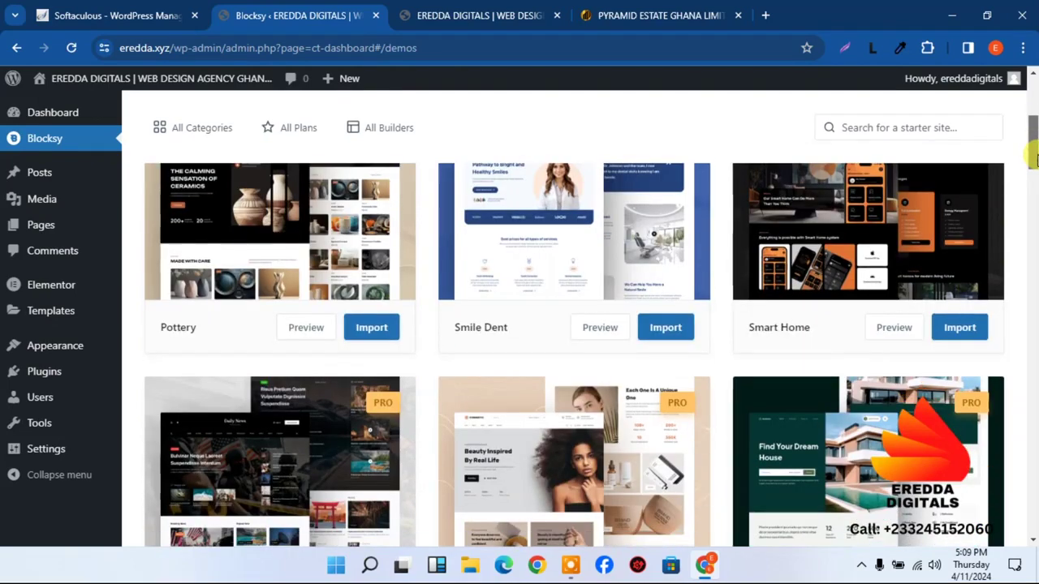
pyautogui.moveTo(1035, 158); pyautogui.dragTo(1035, 148)
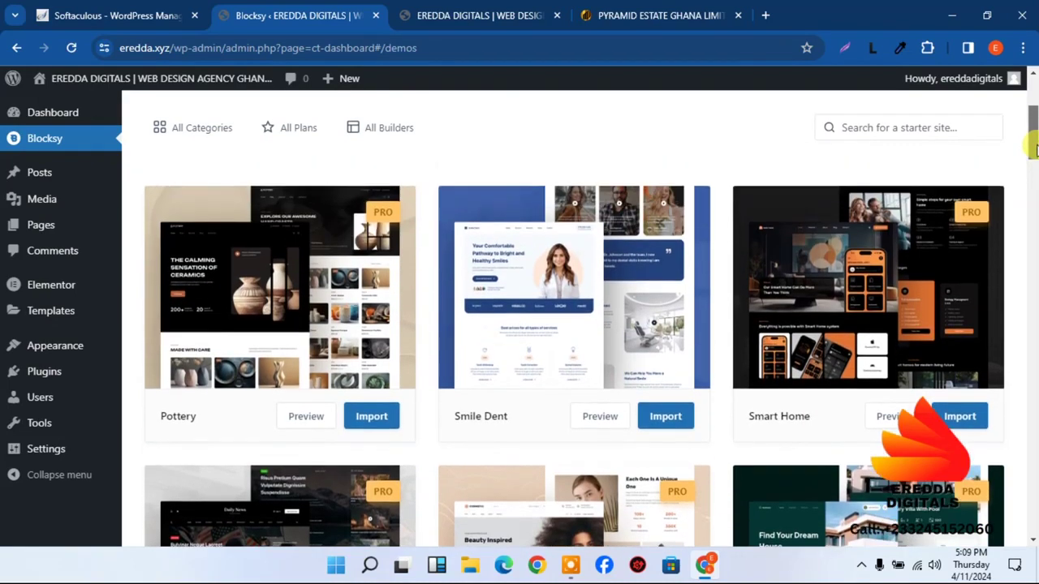
pyautogui.moveTo(985, 209)
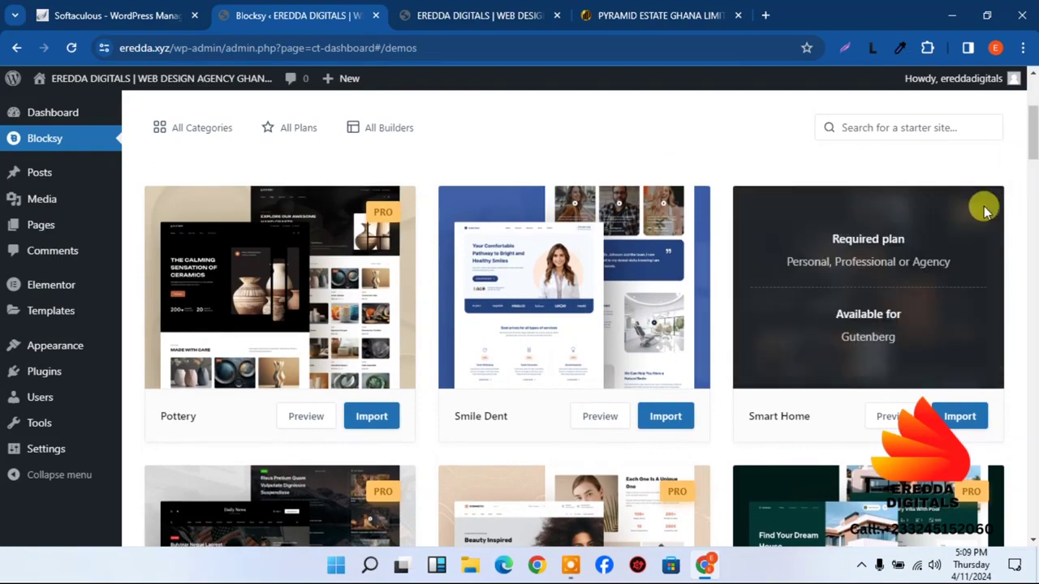
pyautogui.moveTo(1034, 146); pyautogui.dragTo(1032, 319)
pyautogui.click(623, 13)
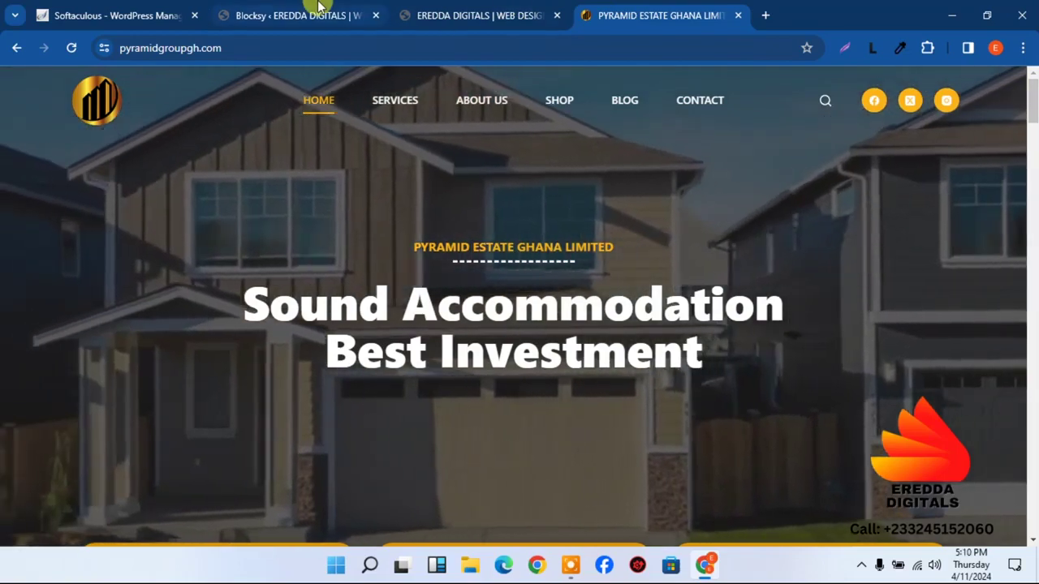
pyautogui.click(313, 9)
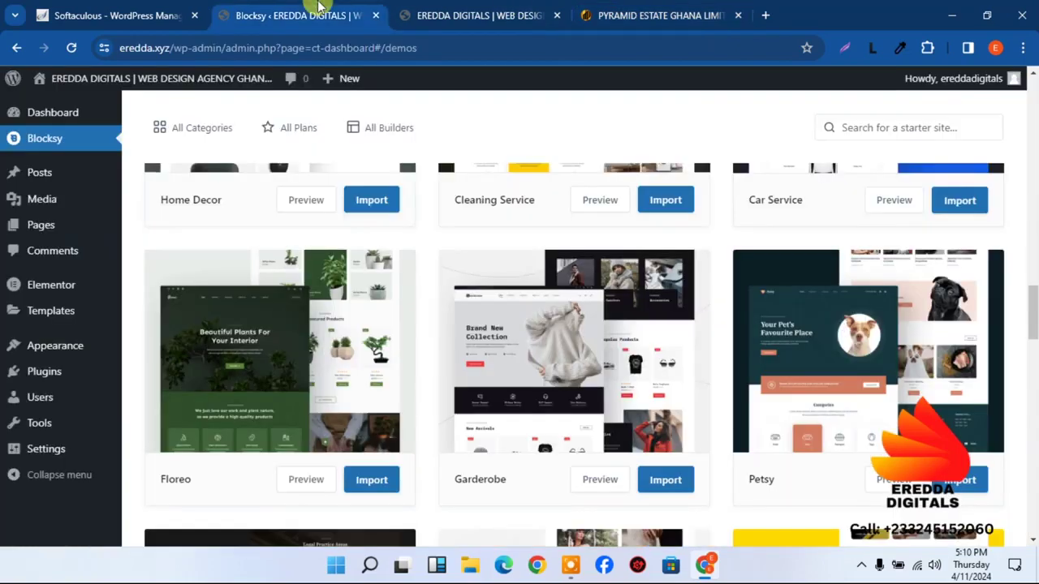
pyautogui.moveTo(1035, 312); pyautogui.dragTo(1032, 369)
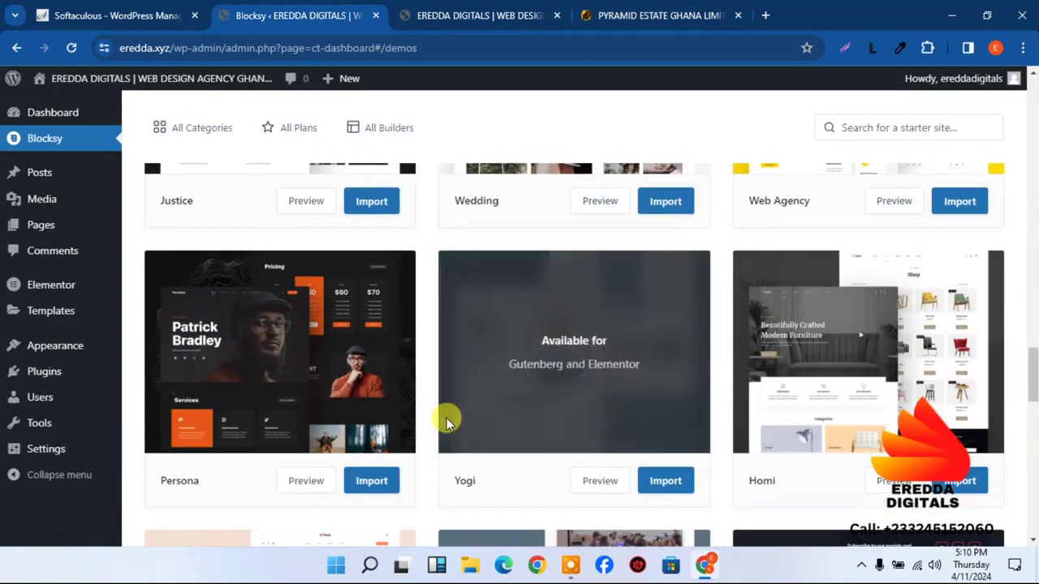
# - Preview the Persona starter site and place the Pyramid Estate tab directly beside the preview for comparison
pyautogui.click(307, 482)
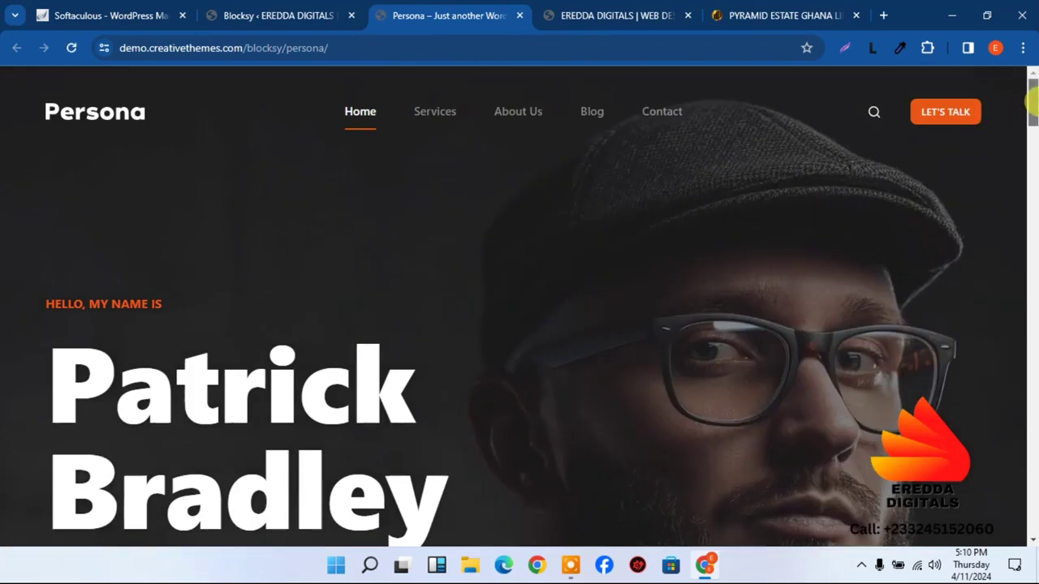
pyautogui.moveTo(750, 7); pyautogui.dragTo(524, 7)
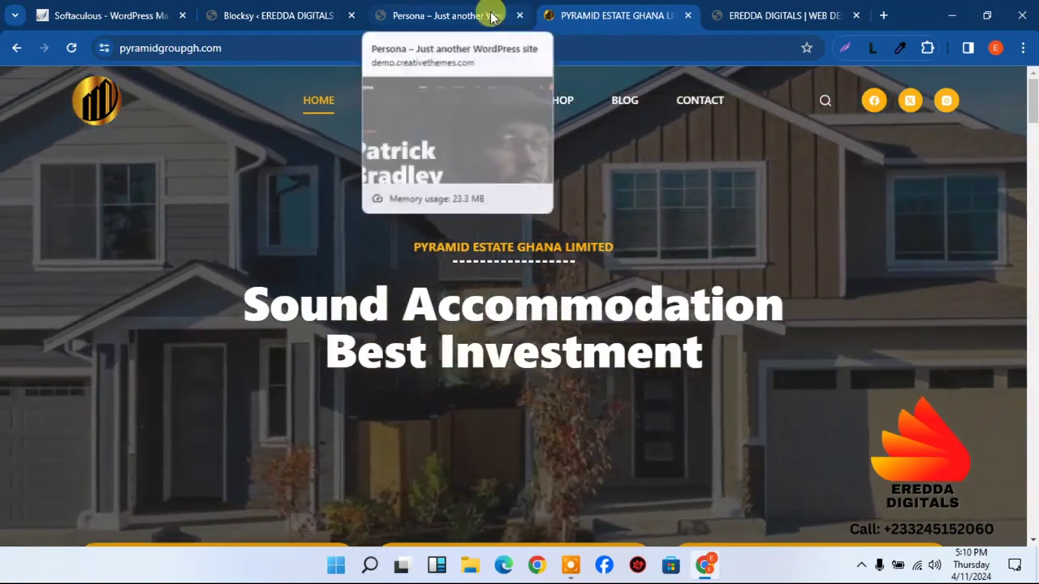
pyautogui.click(469, 7)
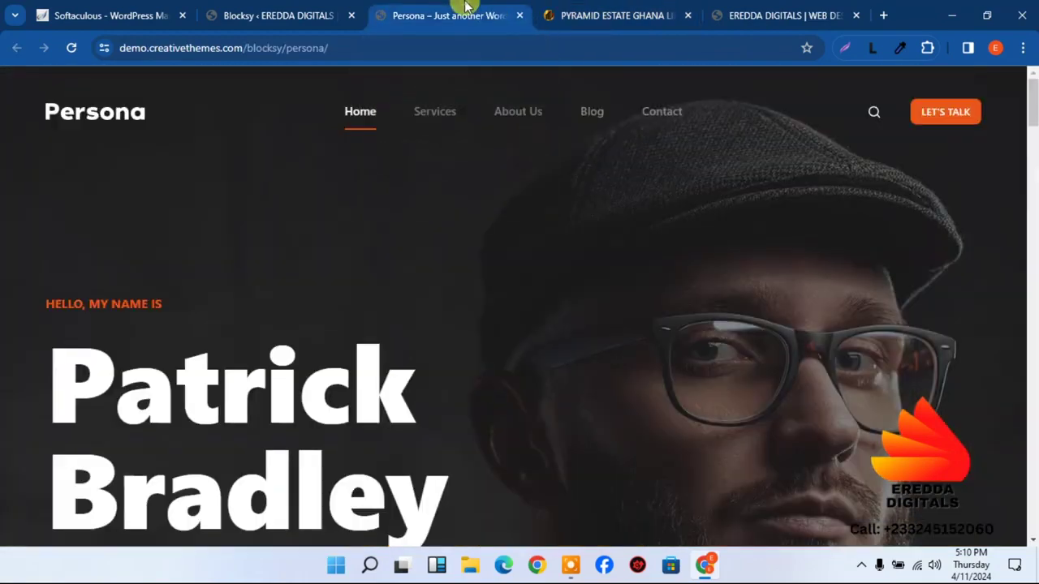
pyautogui.moveTo(1034, 128); pyautogui.dragTo(1004, 52)
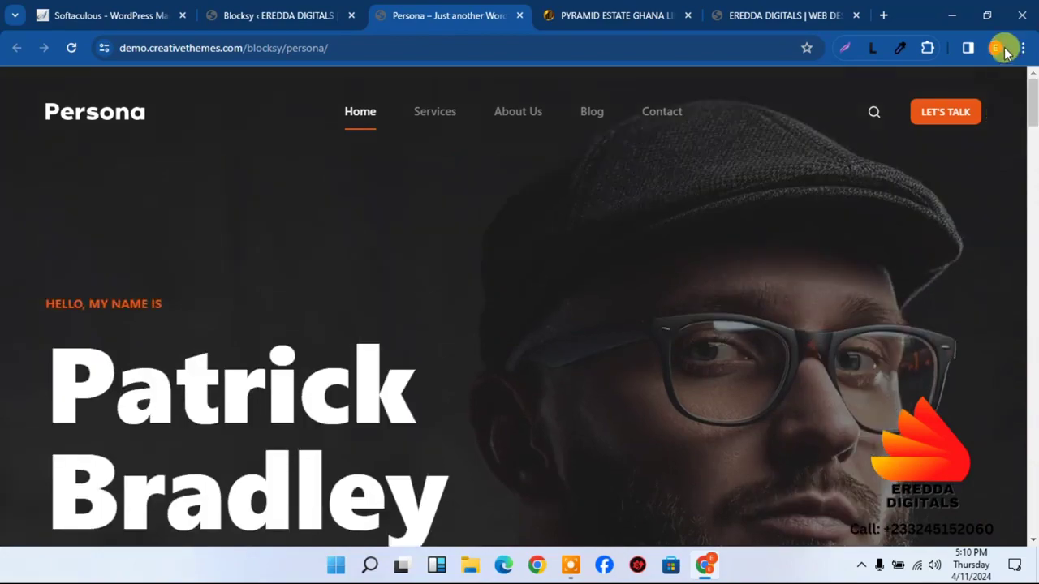
# - Compare the upper sections of the Pyramid Estate homepage with the hero section of the Persona demo
pyautogui.click(654, 7)
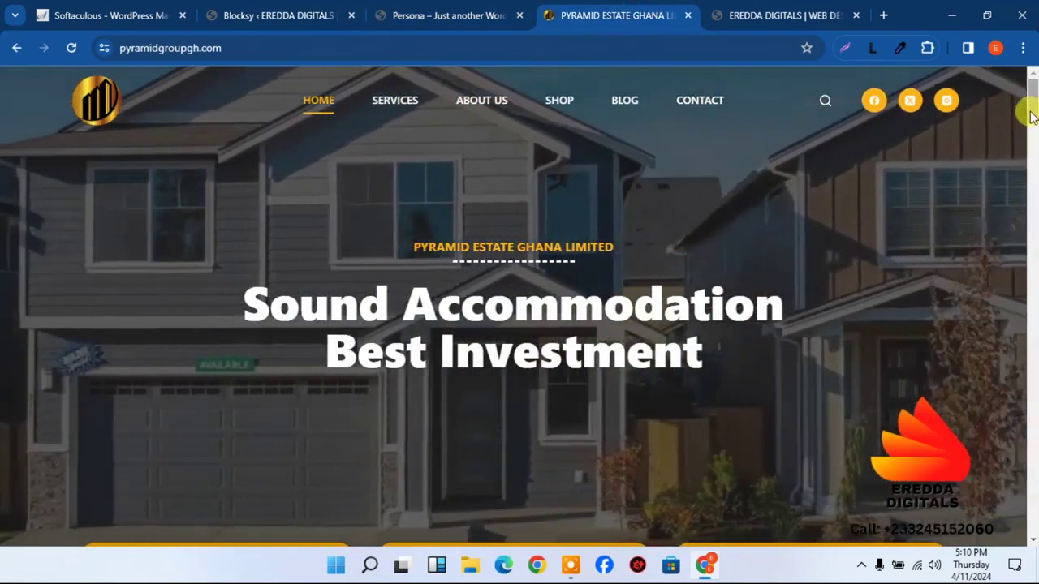
pyautogui.moveTo(1028, 109); pyautogui.dragTo(1035, 153)
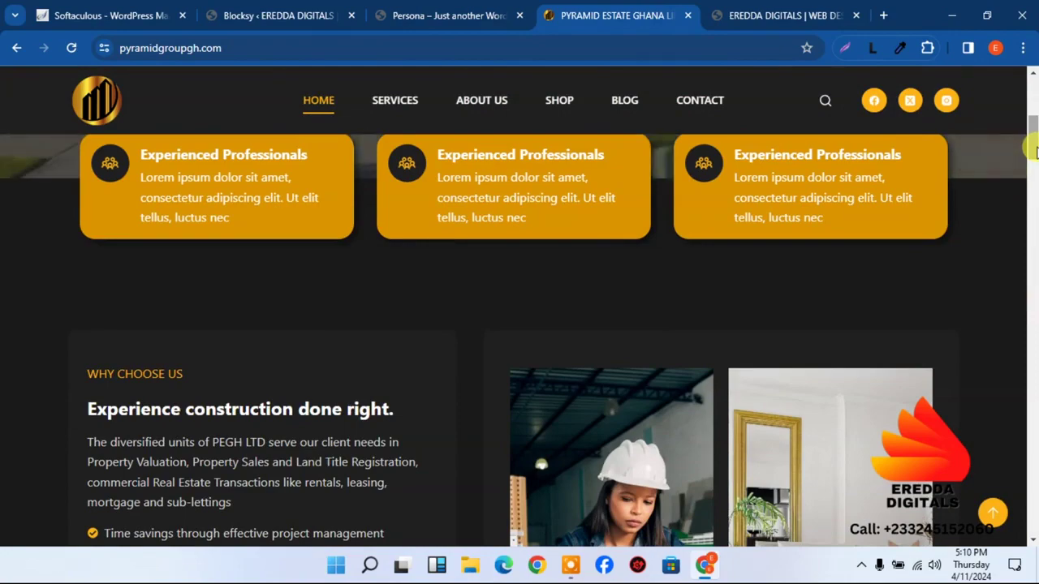
pyautogui.moveTo(1035, 152); pyautogui.dragTo(1031, 116)
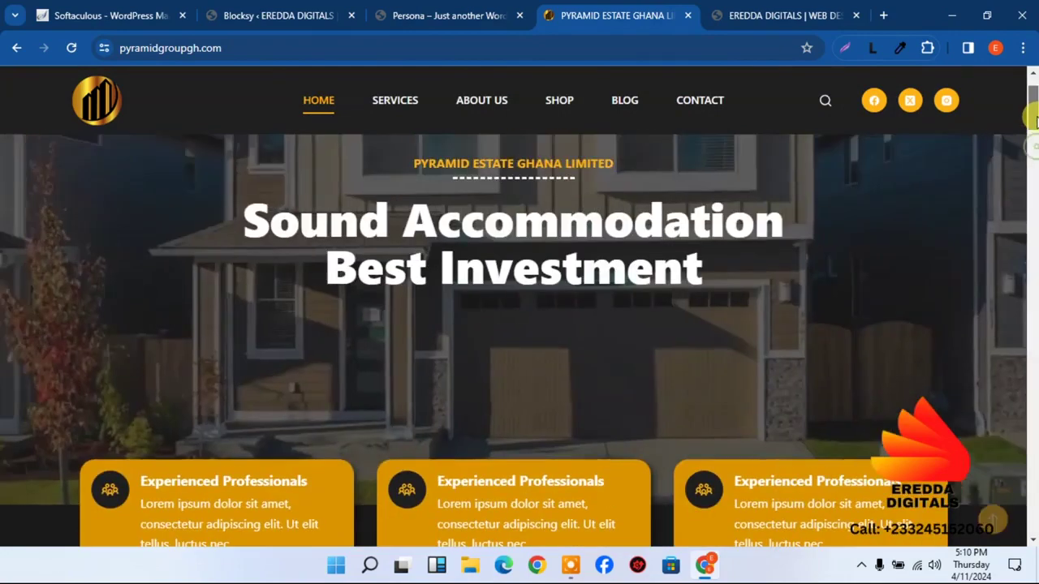
pyautogui.scroll(-2, 728, 220)
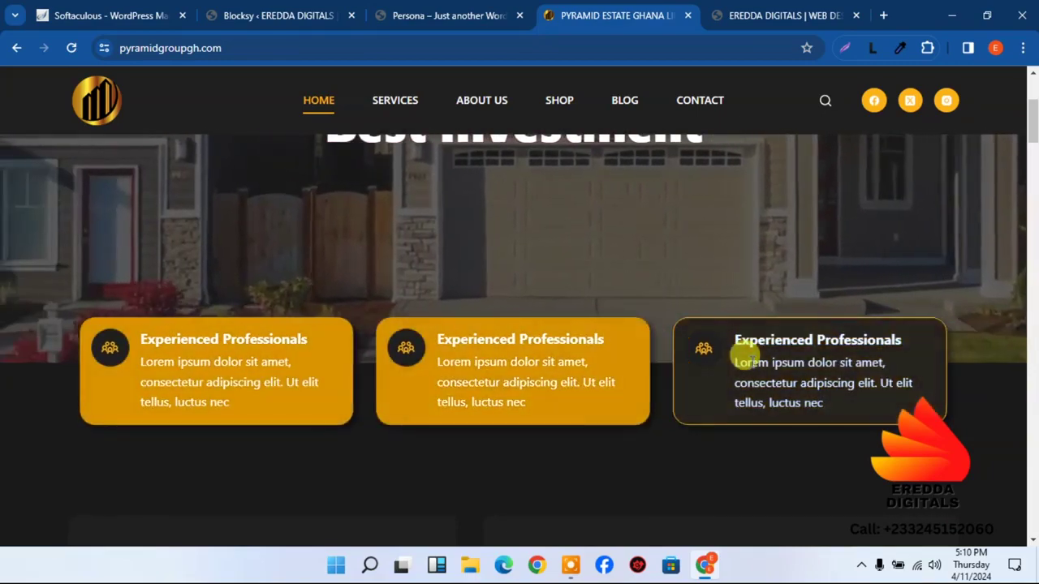
pyautogui.click(463, 10)
pyautogui.click(242, 6)
pyautogui.click(421, 7)
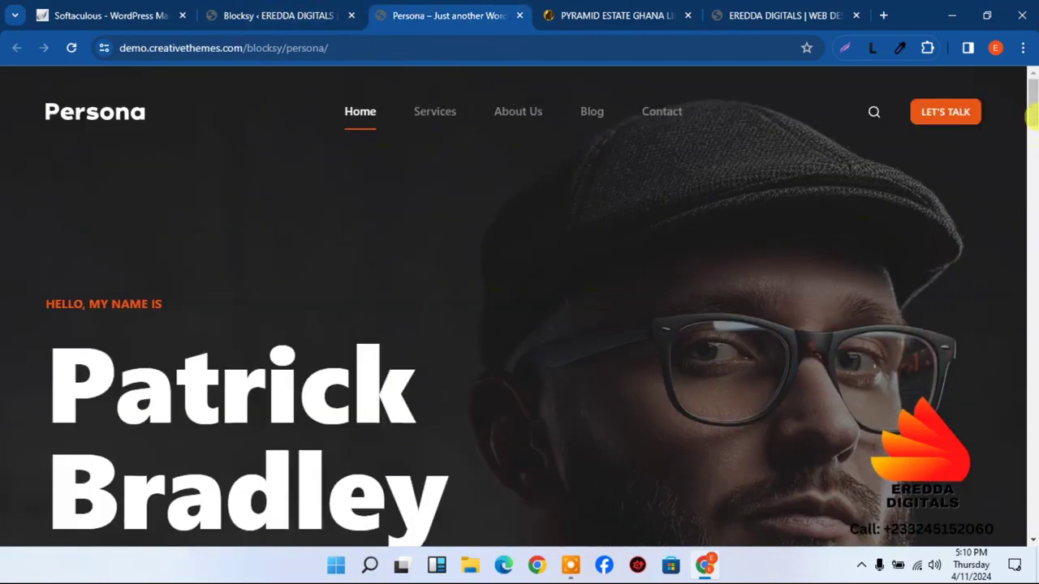
pyautogui.moveTo(1033, 117)
pyautogui.mouseDown()
pyautogui.moveTo(1031, 204)
pyautogui.moveTo(1033, 116)
pyautogui.mouseUp()
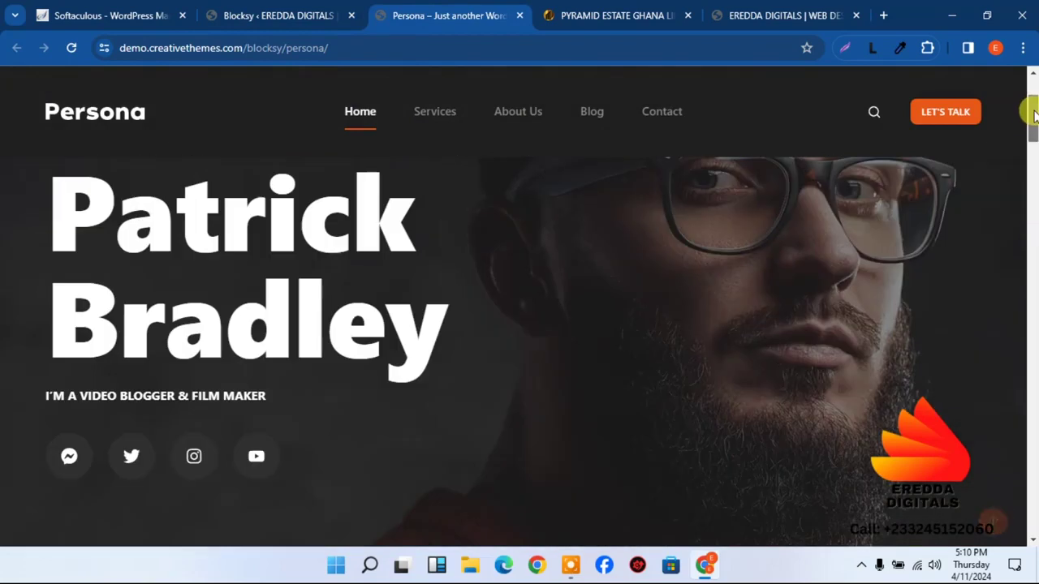
# - Close the Persona preview, move the Pyramid Estate tab back behind the eredda.xyz tab, and return to Blocksy's starter sites
pyautogui.click(520, 15)
pyautogui.click(286, 7)
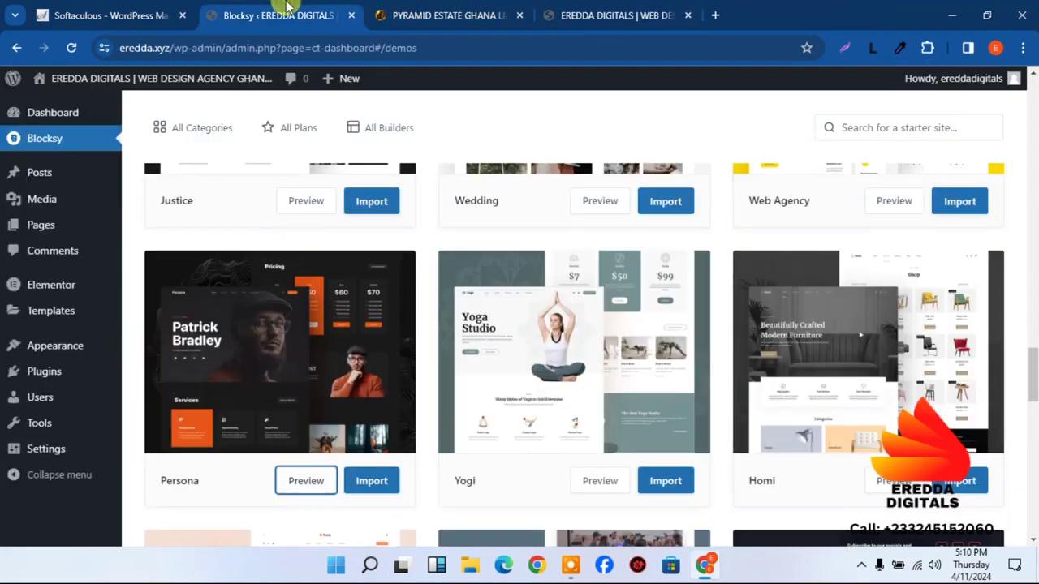
pyautogui.moveTo(450, 8); pyautogui.dragTo(591, 8)
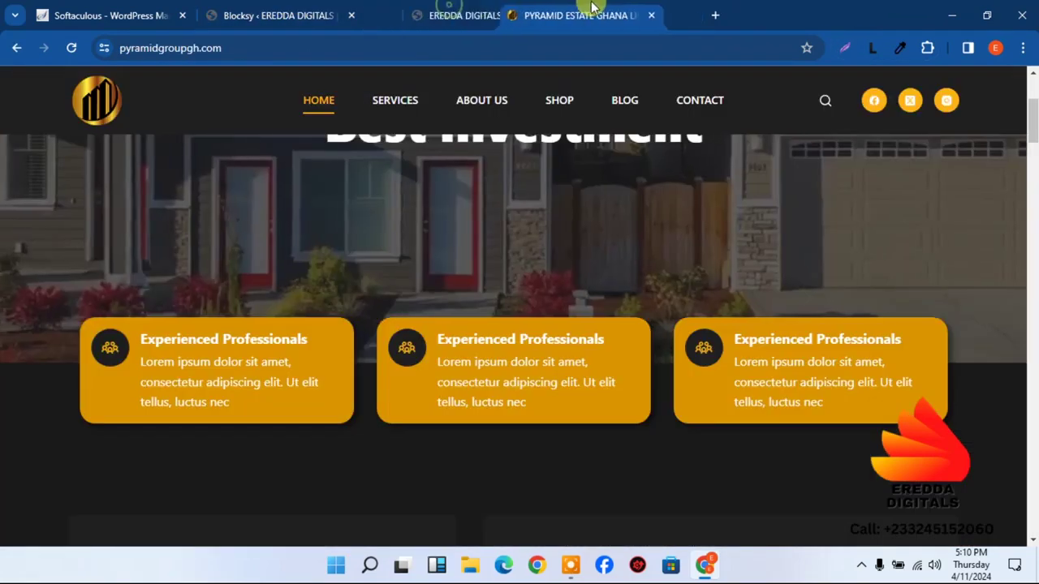
pyautogui.click(459, 6)
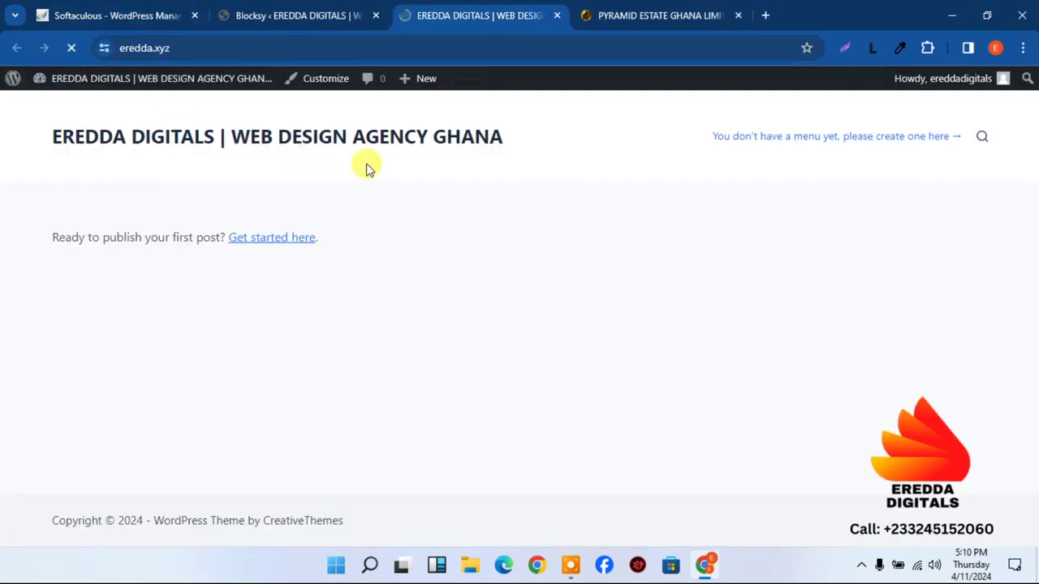
pyautogui.click(306, 8)
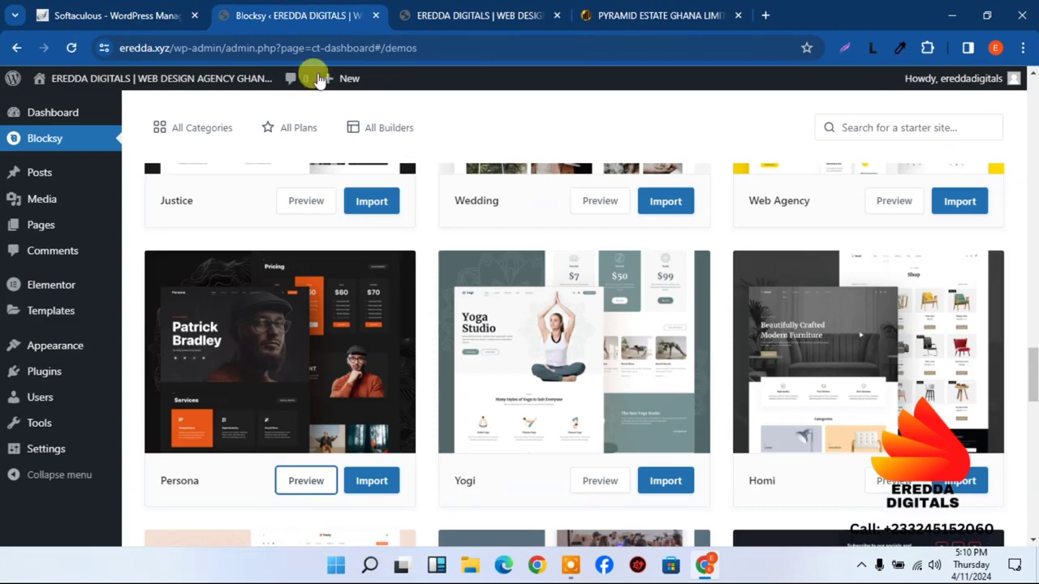
# - Import the Persona starter site with the child theme, Elementor, WPForms, options, widgets, content and Clean Install enabled
pyautogui.click(371, 483)
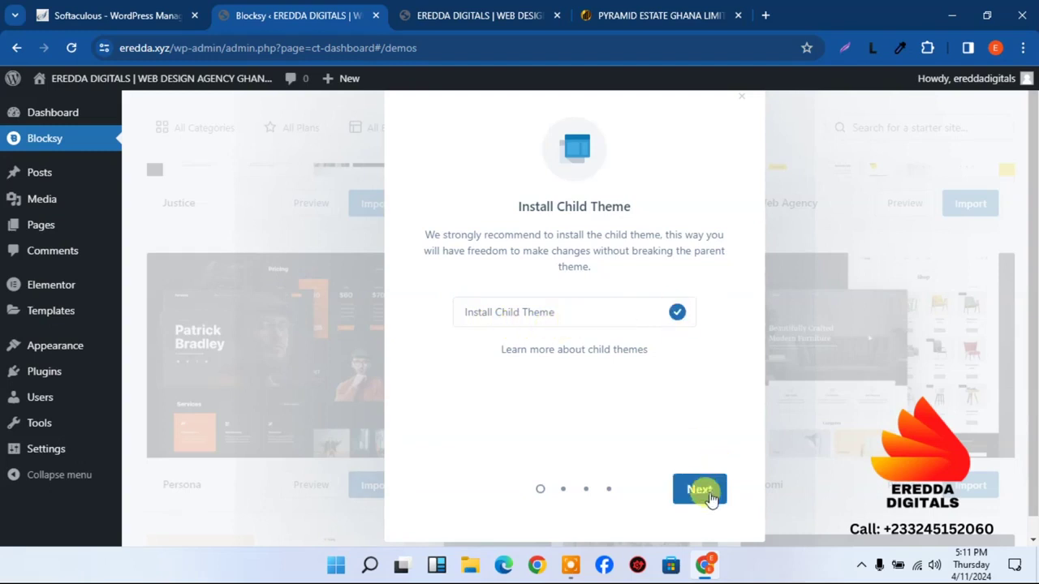
pyautogui.click(700, 490)
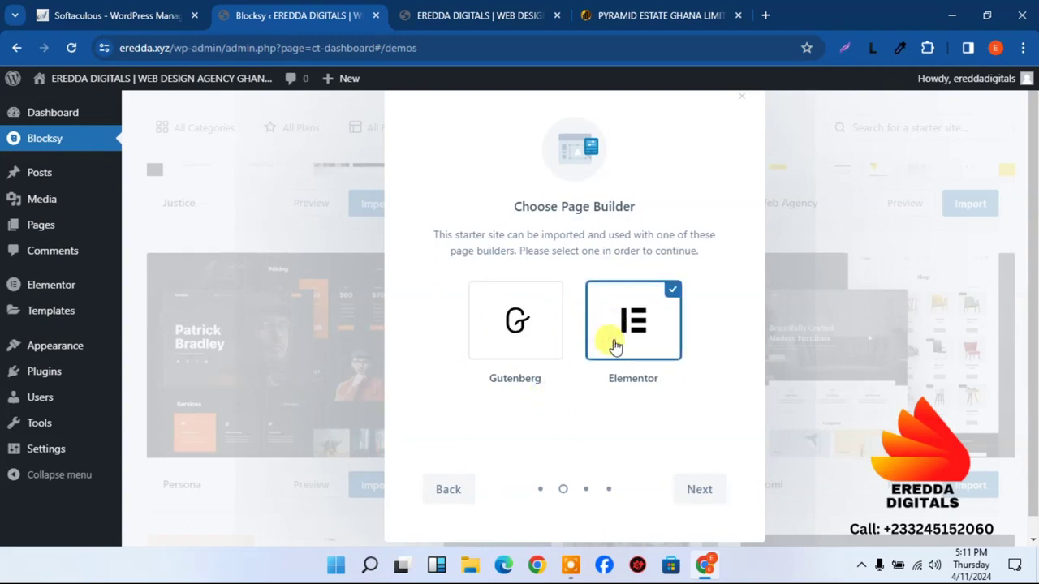
pyautogui.click(706, 496)
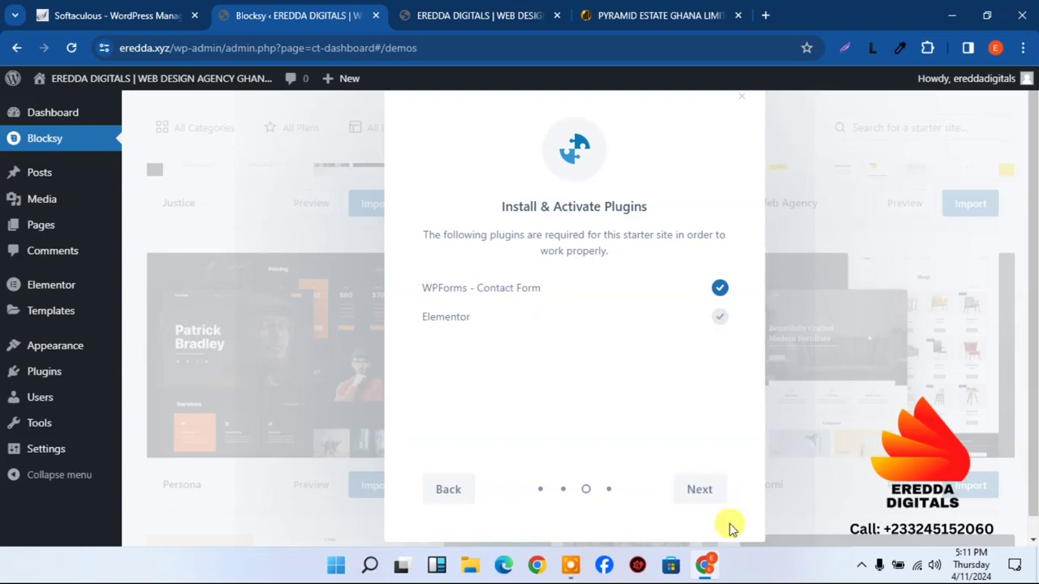
pyautogui.click(708, 497)
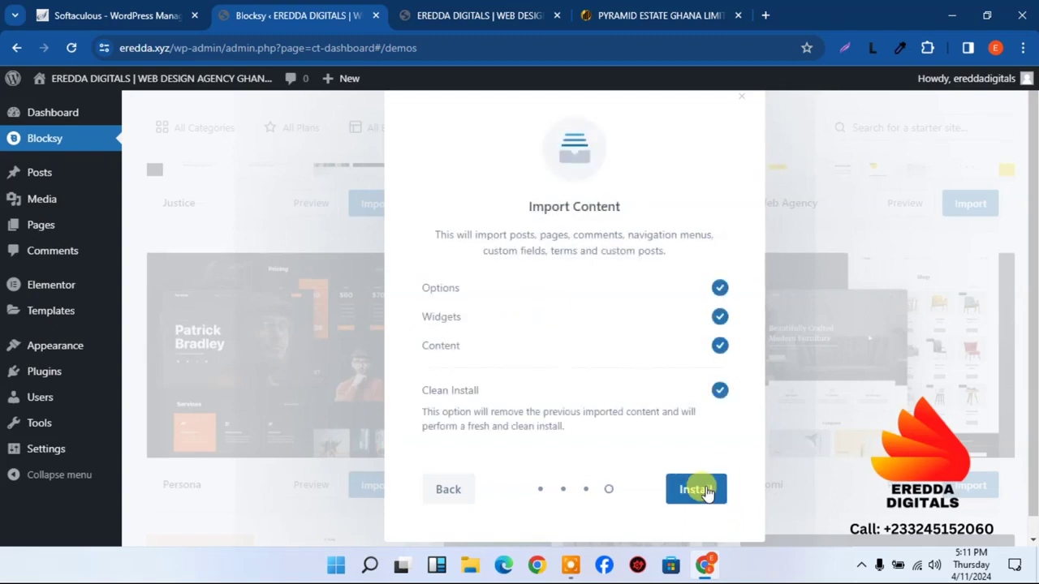
pyautogui.click(703, 489)
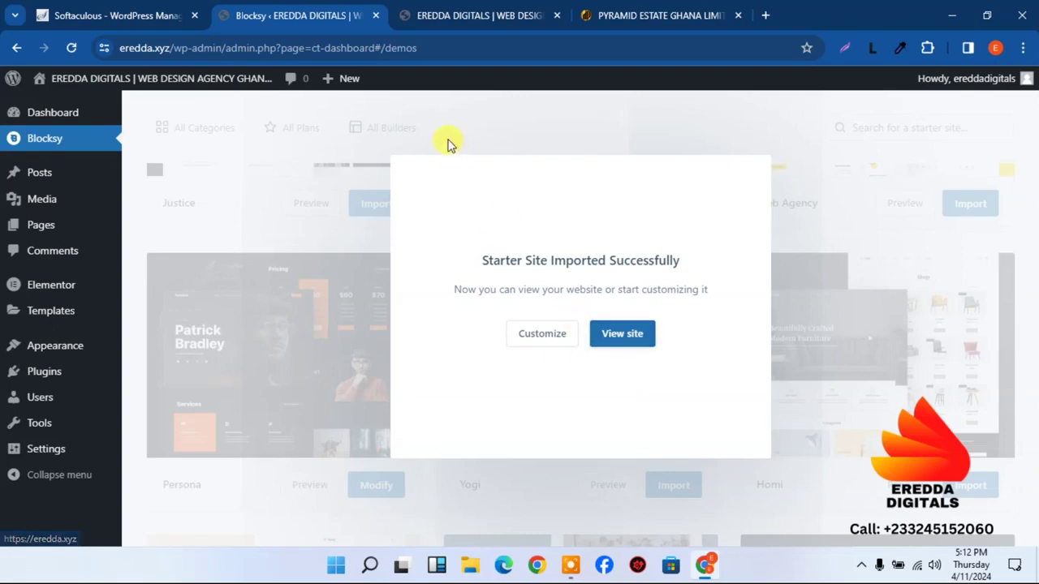
# - View the eredda.xyz front end with the imported Persona design and compare its homepage with the Pyramid Estate homepage
pyautogui.click(453, 10)
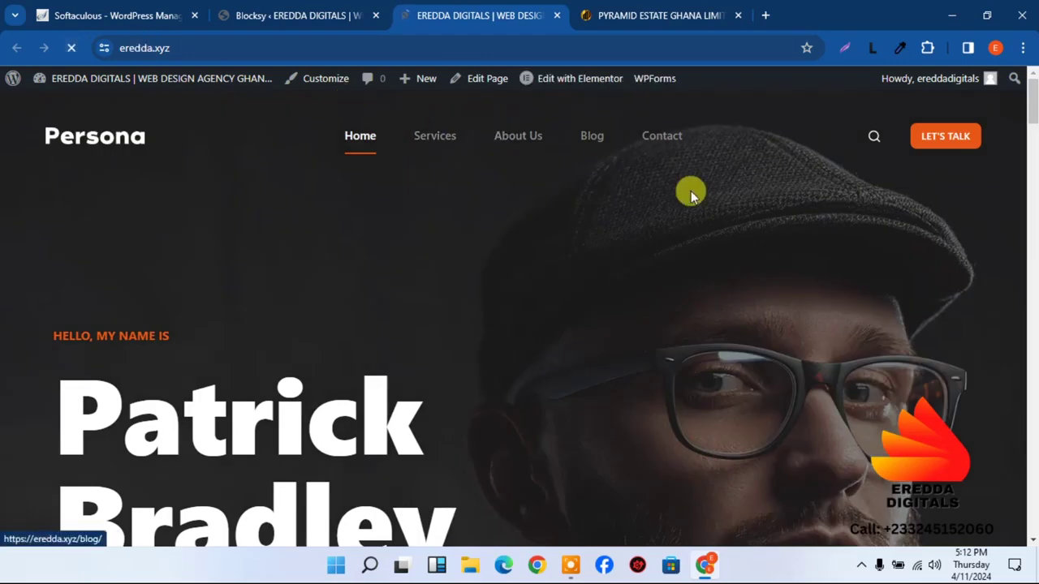
pyautogui.moveTo(1032, 107); pyautogui.dragTo(1031, 86)
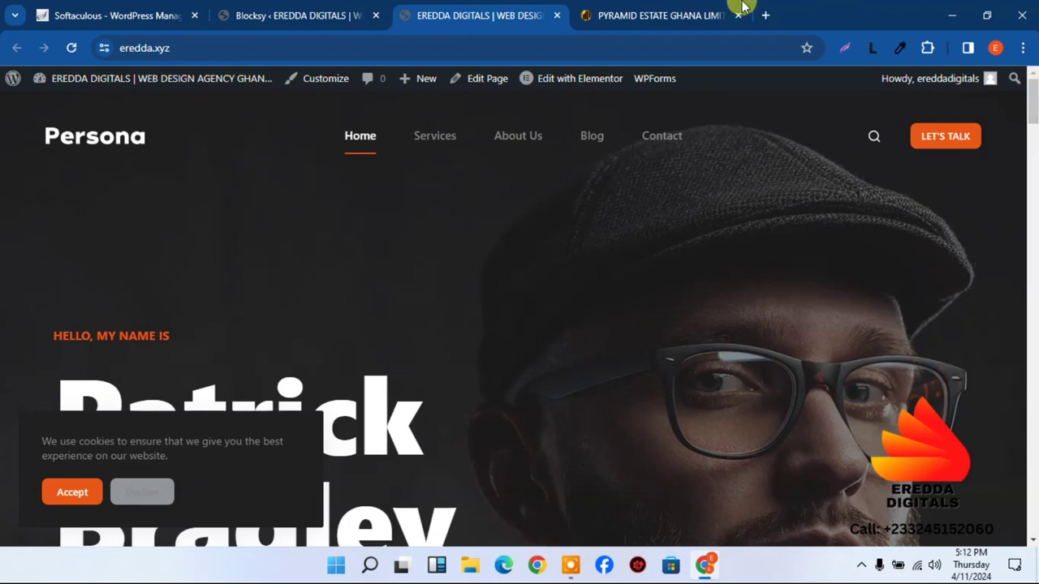
pyautogui.click(649, 6)
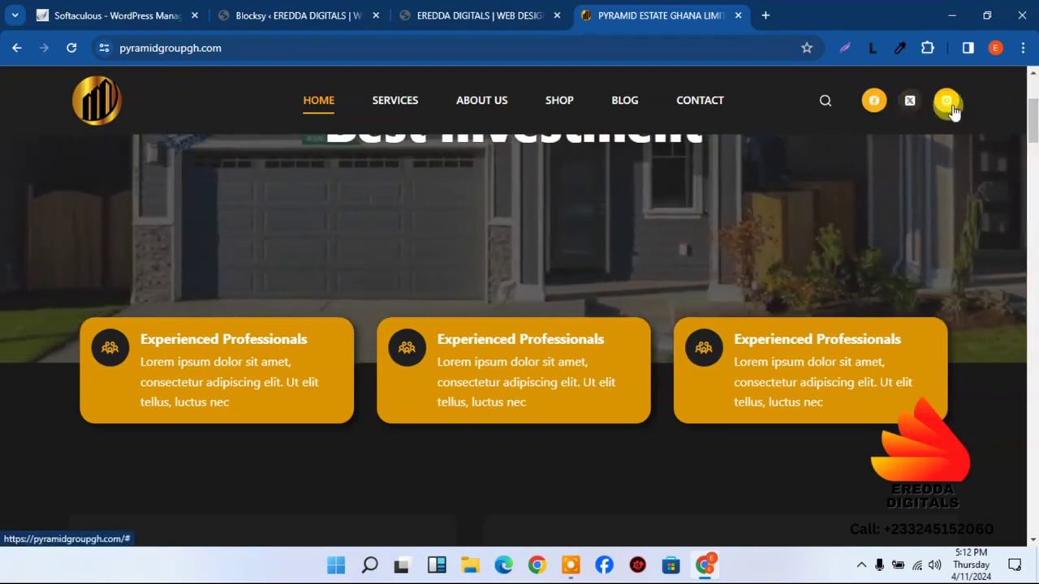
pyautogui.moveTo(1031, 114); pyautogui.dragTo(840, 6)
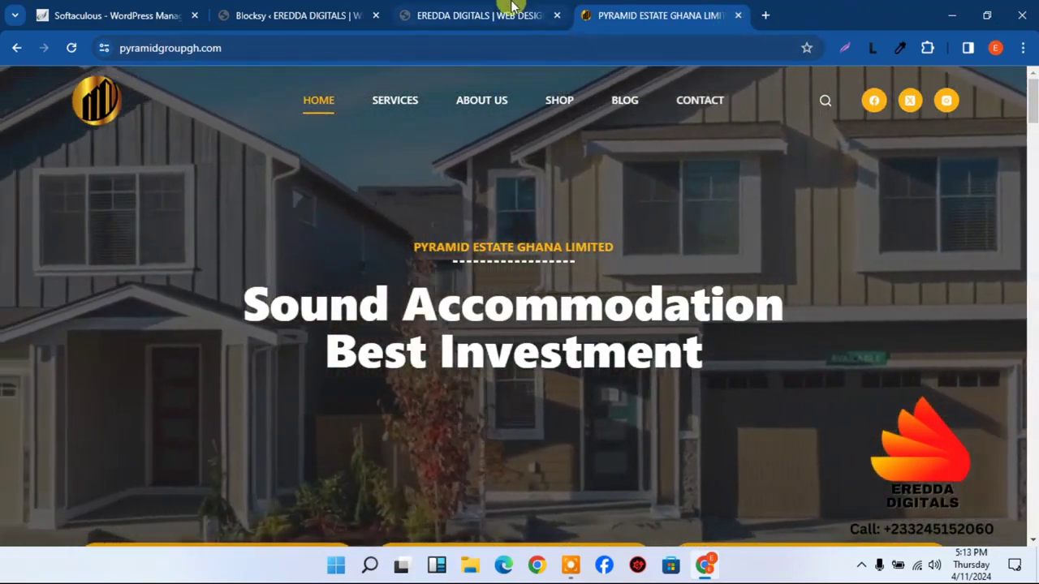
pyautogui.click(510, 8)
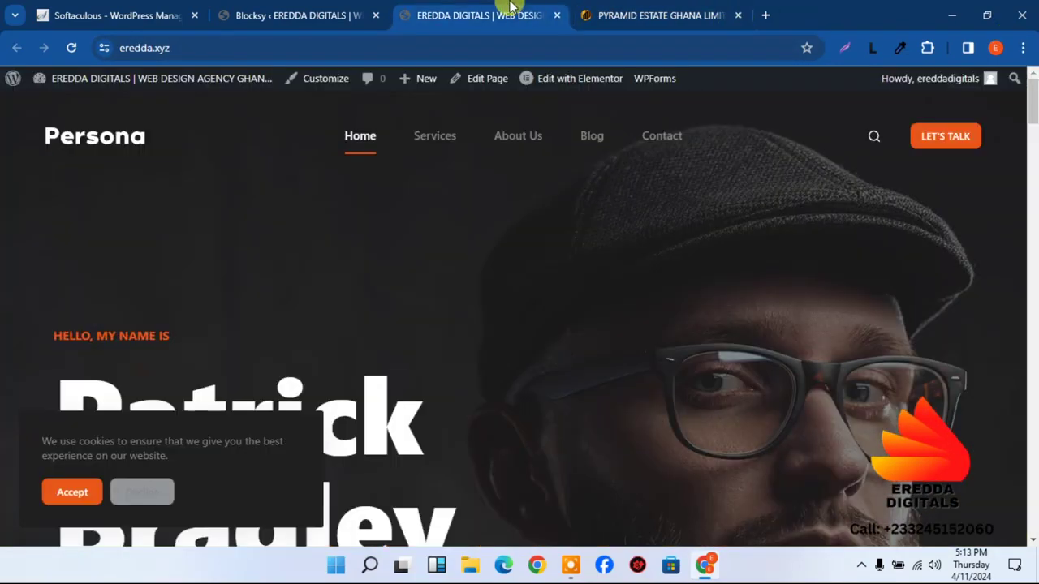
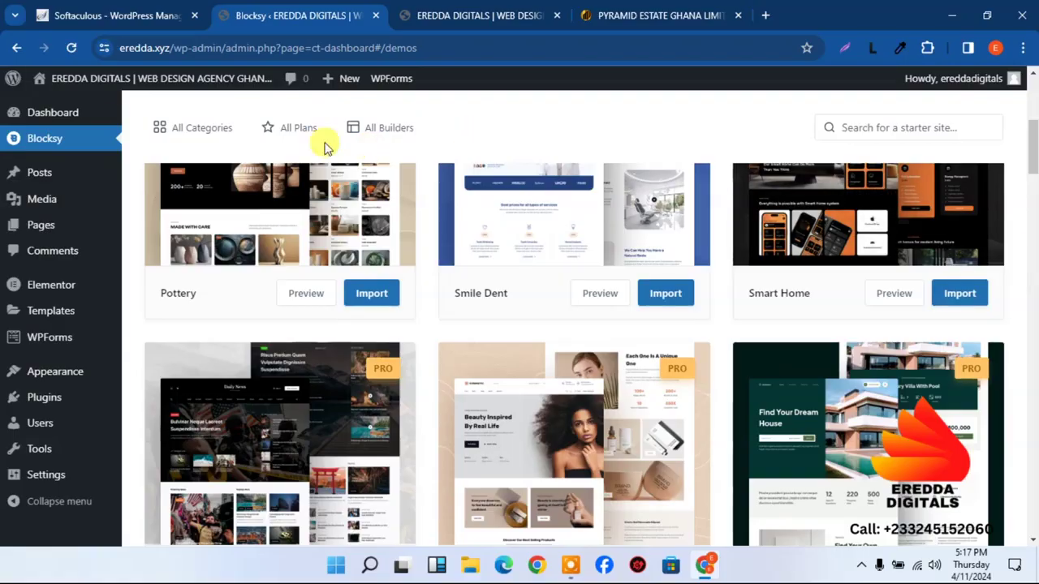
pyautogui.moveTo(69, 111)
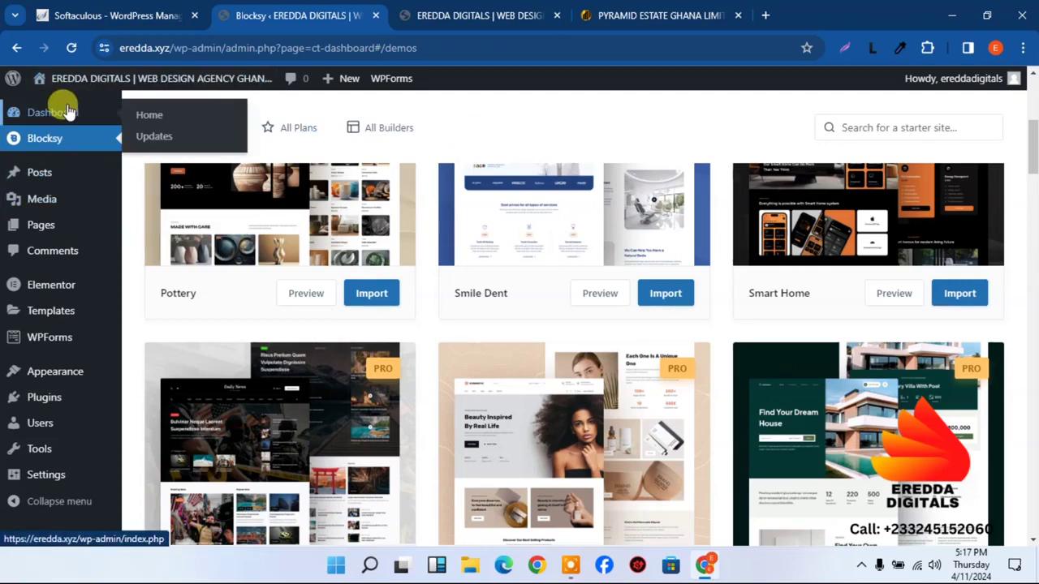
# - Open the Home page from the WordPress page list for editing with Elementor, checking the live eredda.xyz homepage along the way
pyautogui.click(68, 114)
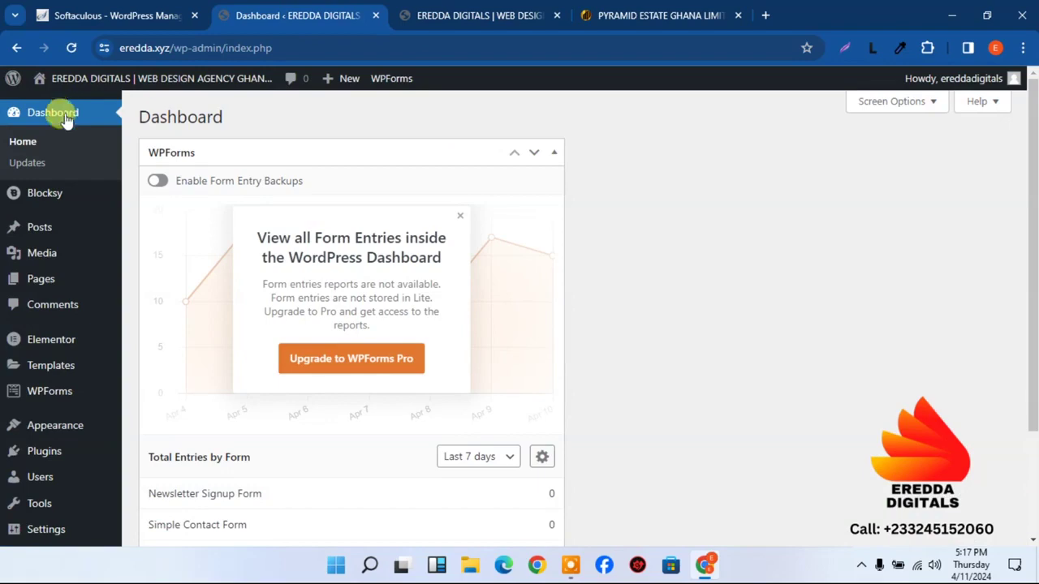
pyautogui.moveTo(41, 289)
pyautogui.click(40, 284)
pyautogui.click(466, 11)
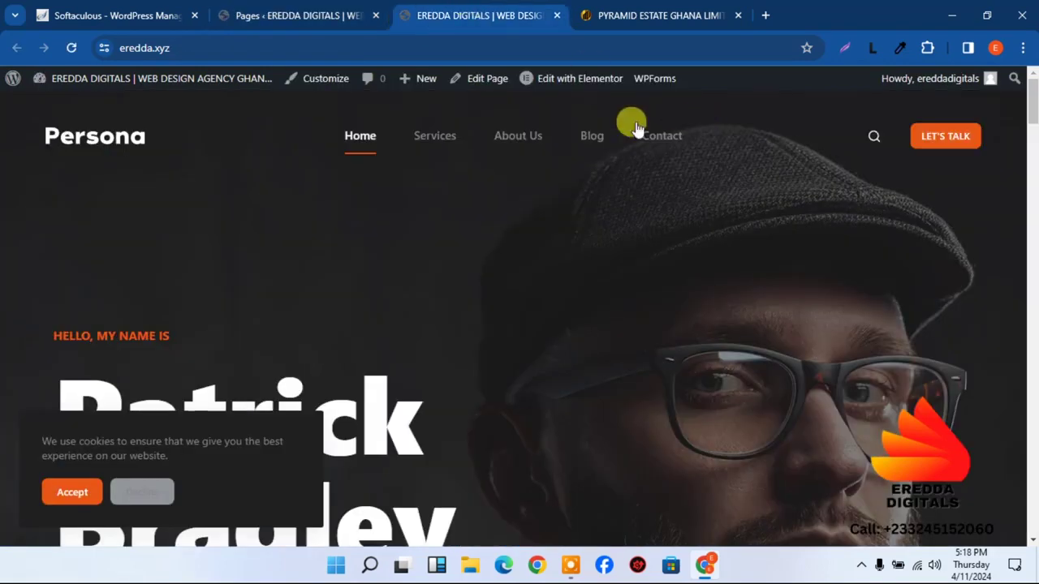
pyautogui.click(365, 10)
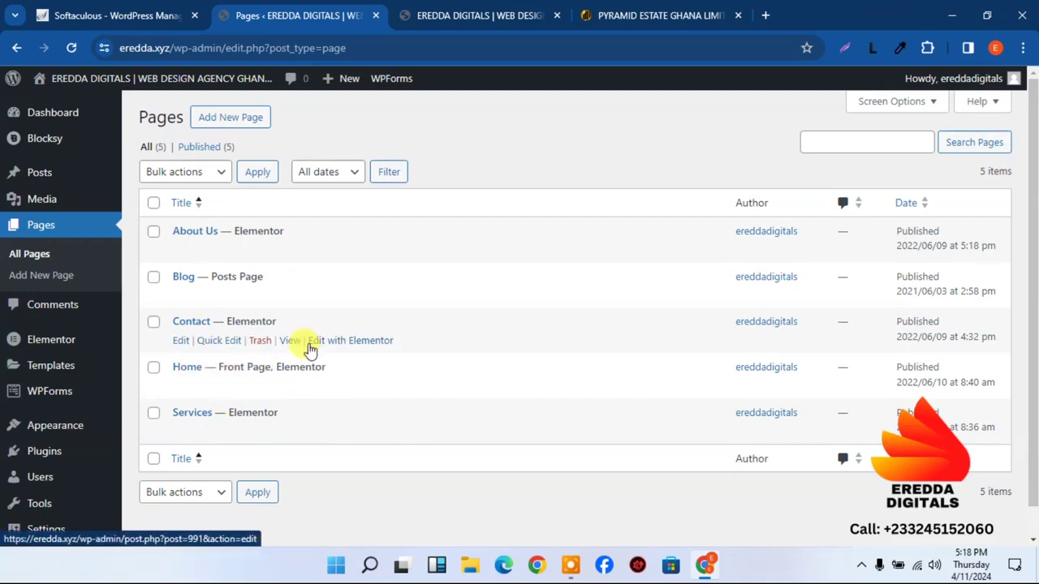
pyautogui.click(479, 12)
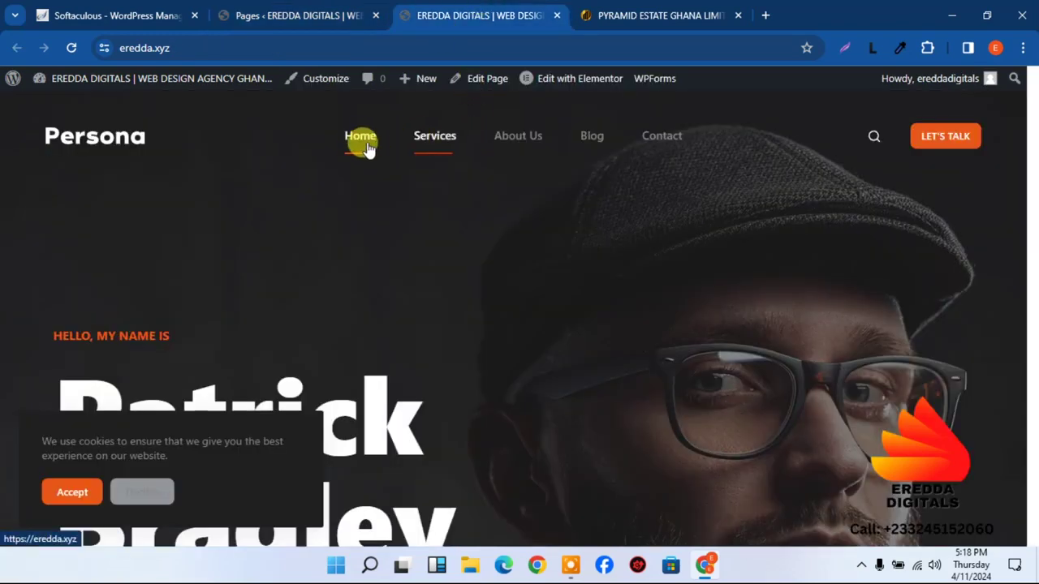
pyautogui.click(312, 8)
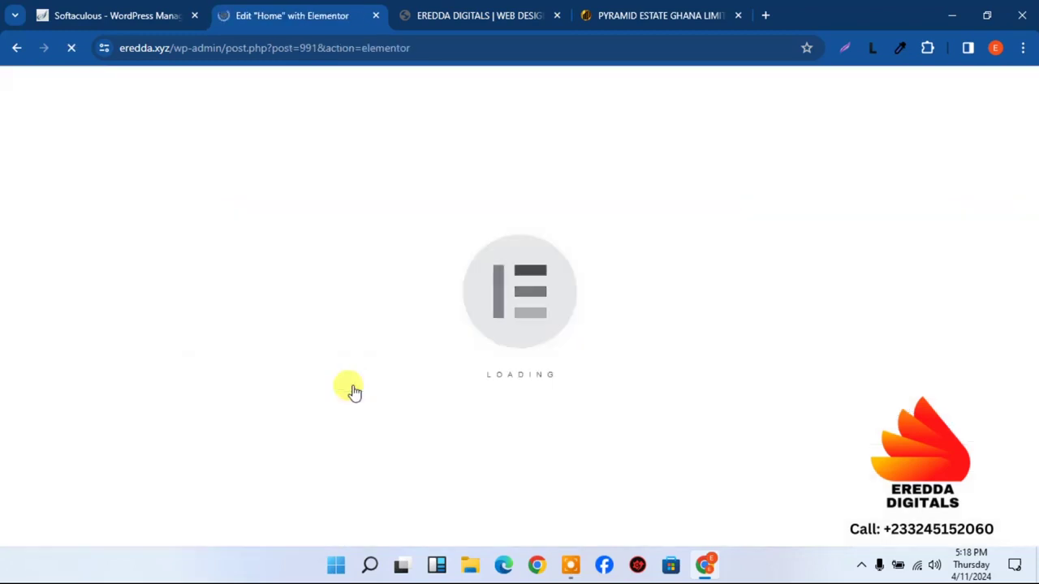
pyautogui.click(487, 8)
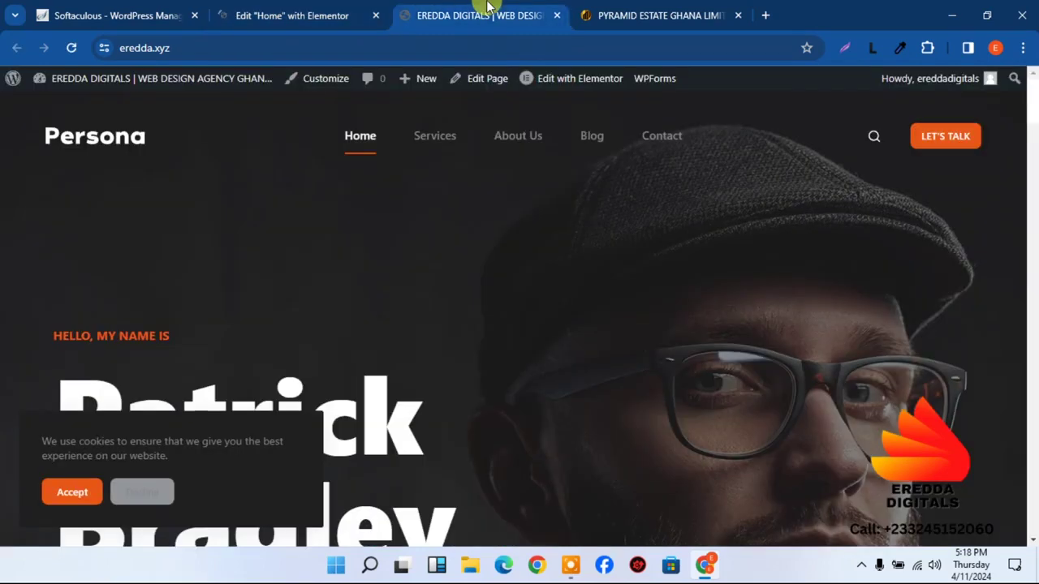
pyautogui.click(304, 9)
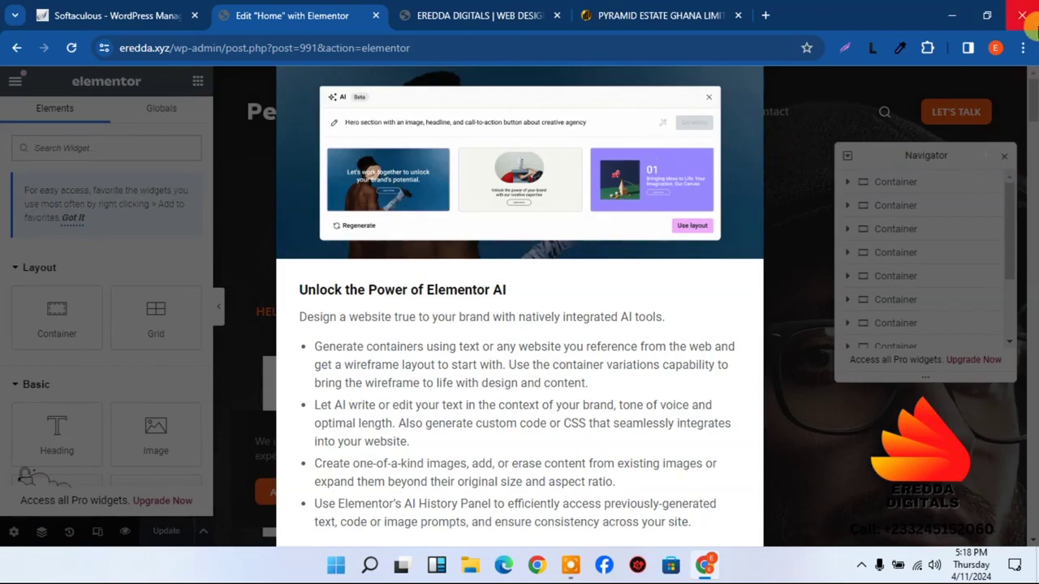
# - Reduce the browser zoom to 75% and dismiss the Elementor AI notification
pyautogui.click(1023, 49)
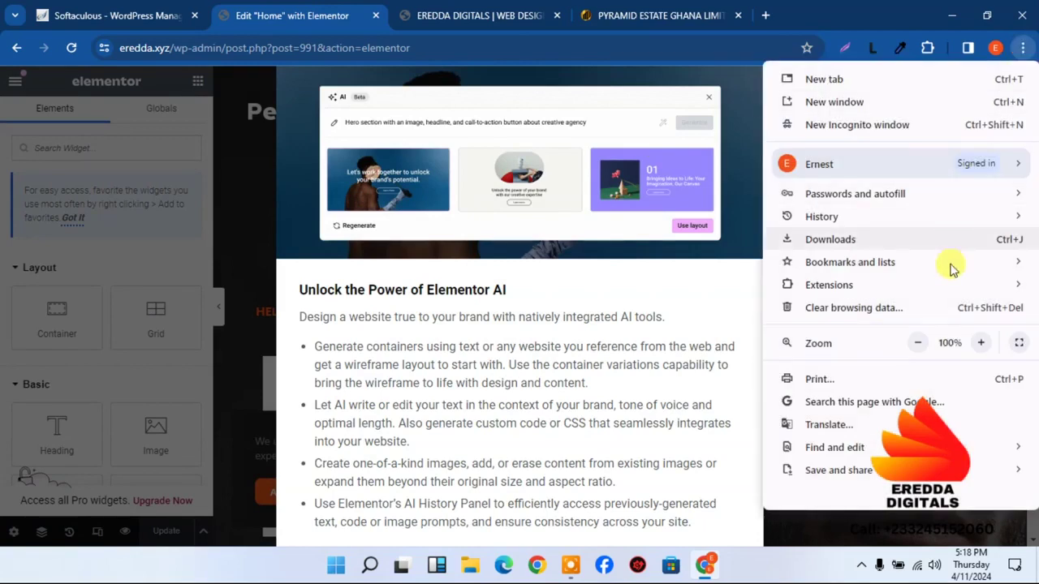
pyautogui.click(920, 343)
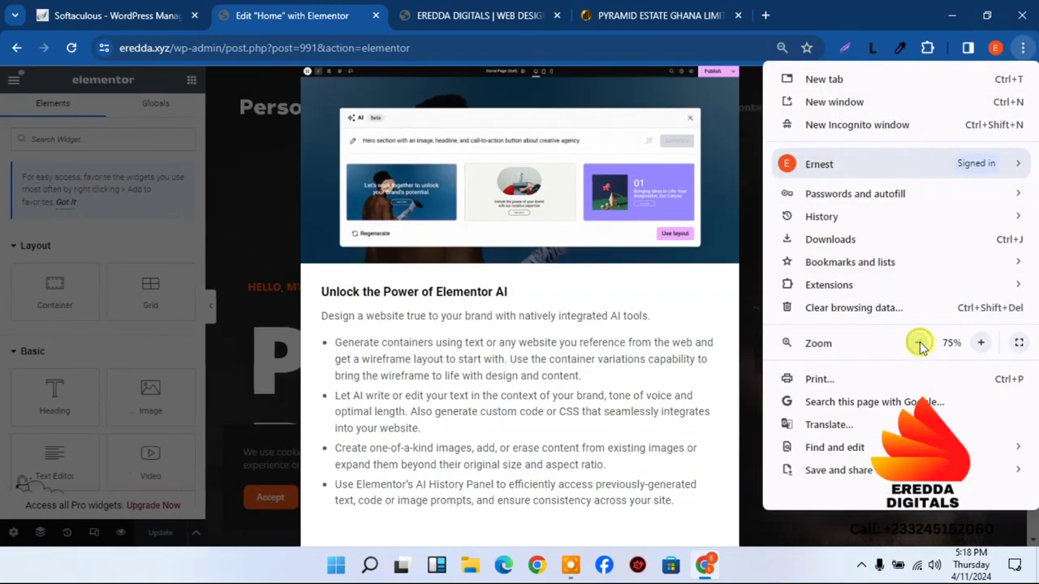
pyautogui.click(706, 180)
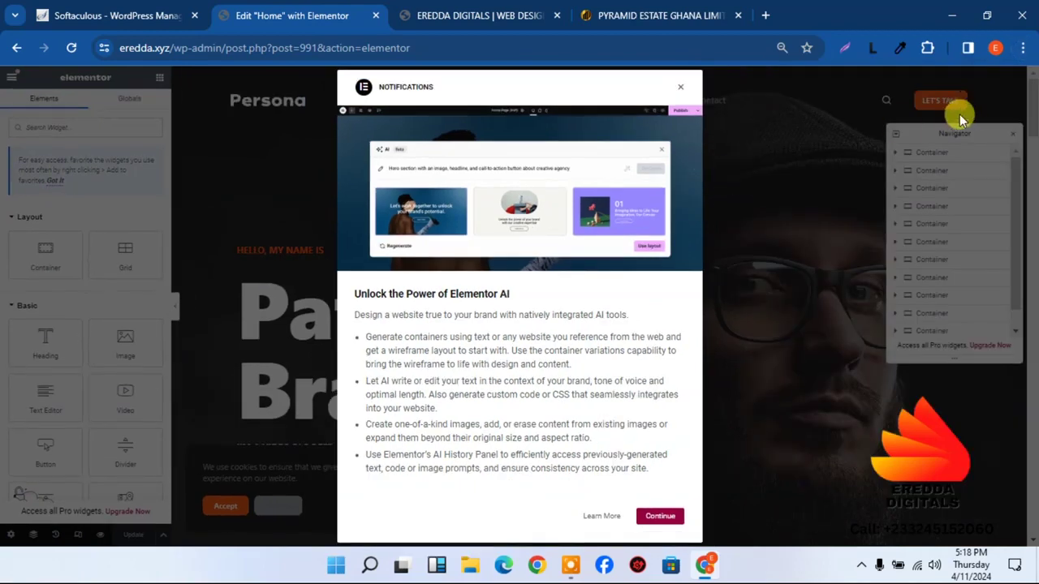
pyautogui.click(681, 88)
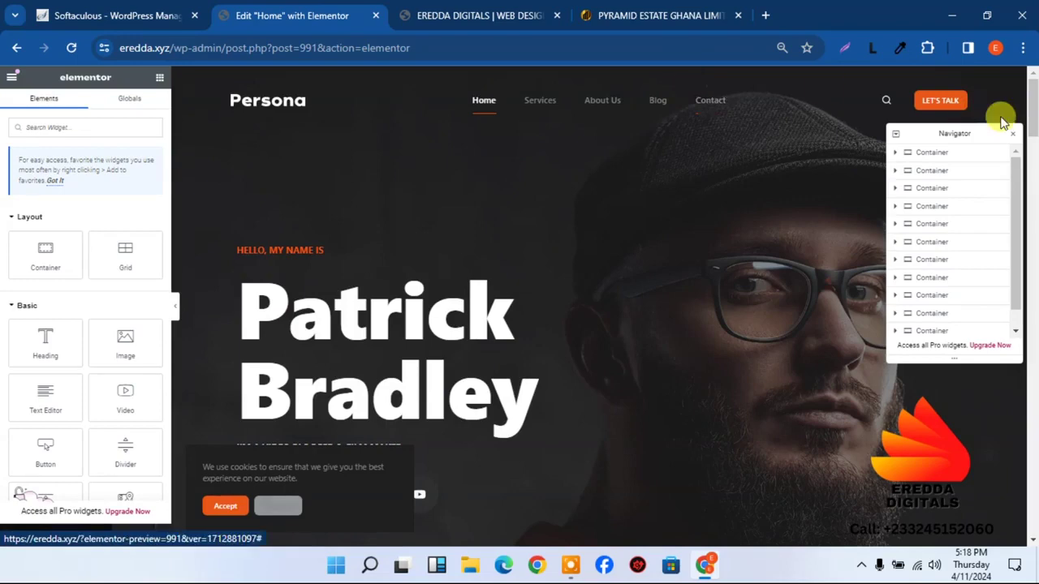
# - Close the Navigator and restore the browser zoom to 100%
pyautogui.click(1012, 136)
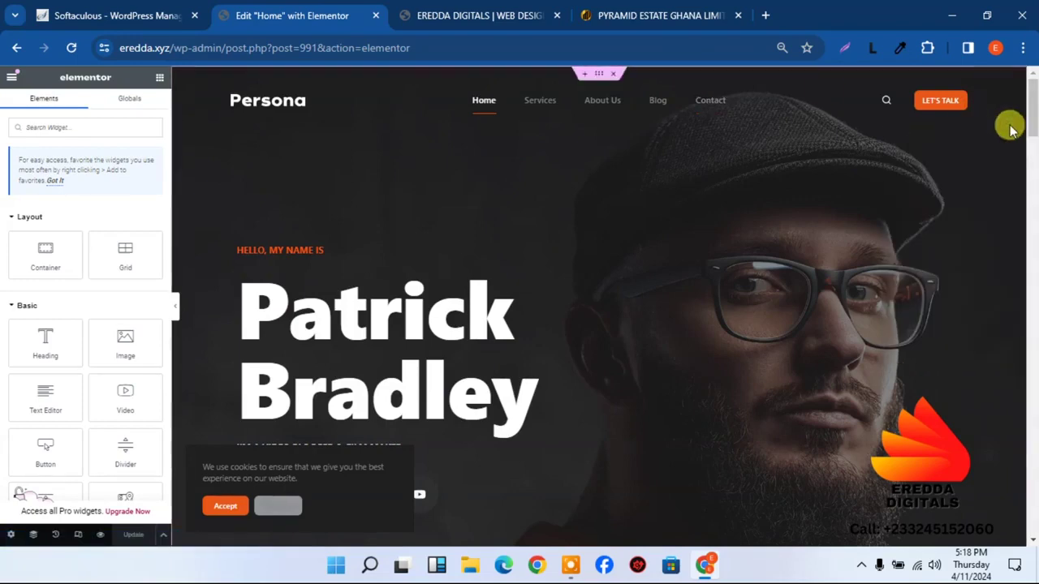
pyautogui.click(1022, 48)
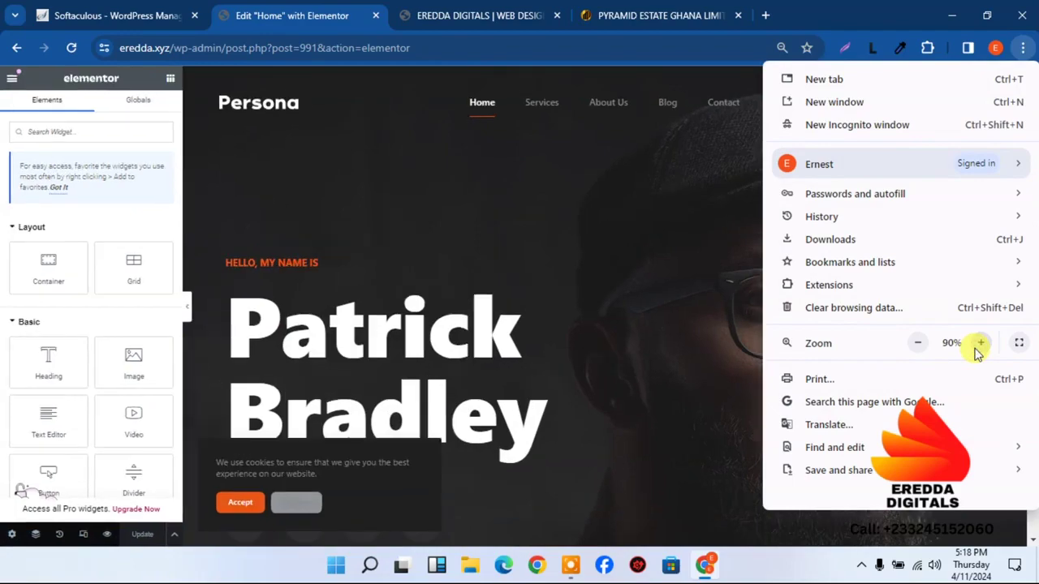
pyautogui.click(622, 299)
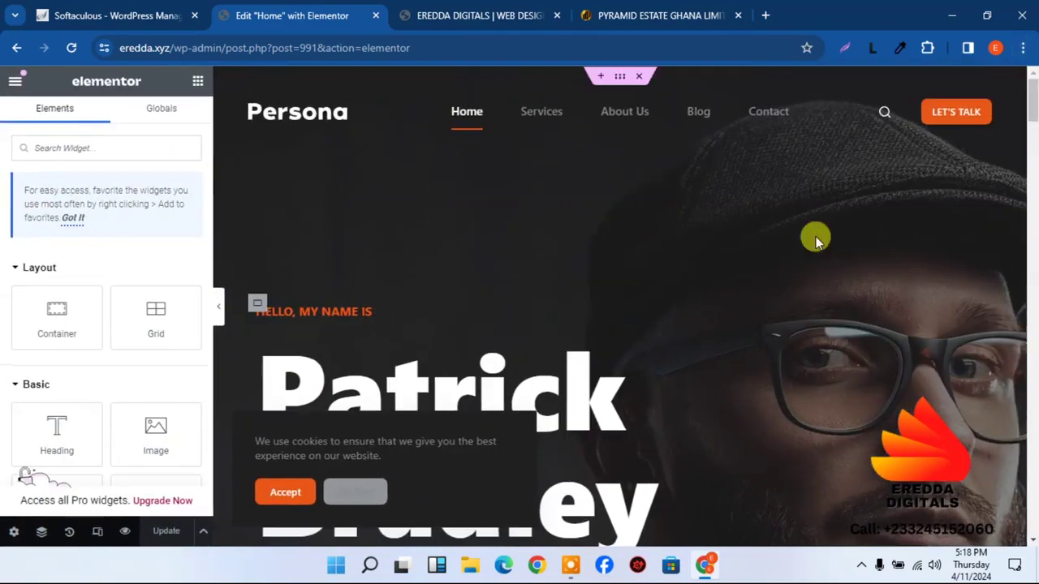
# - Look down the Home page in the editor preview and accept its cookie notice
pyautogui.moveTo(1029, 90); pyautogui.dragTo(1009, 178)
pyautogui.click(285, 491)
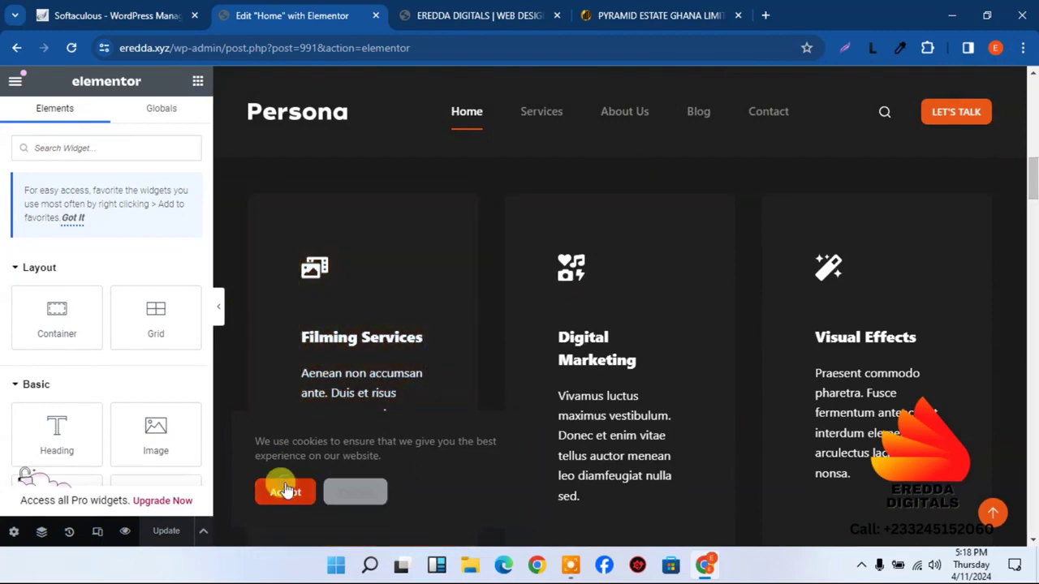
pyautogui.moveTo(1027, 174); pyautogui.dragTo(1030, 77)
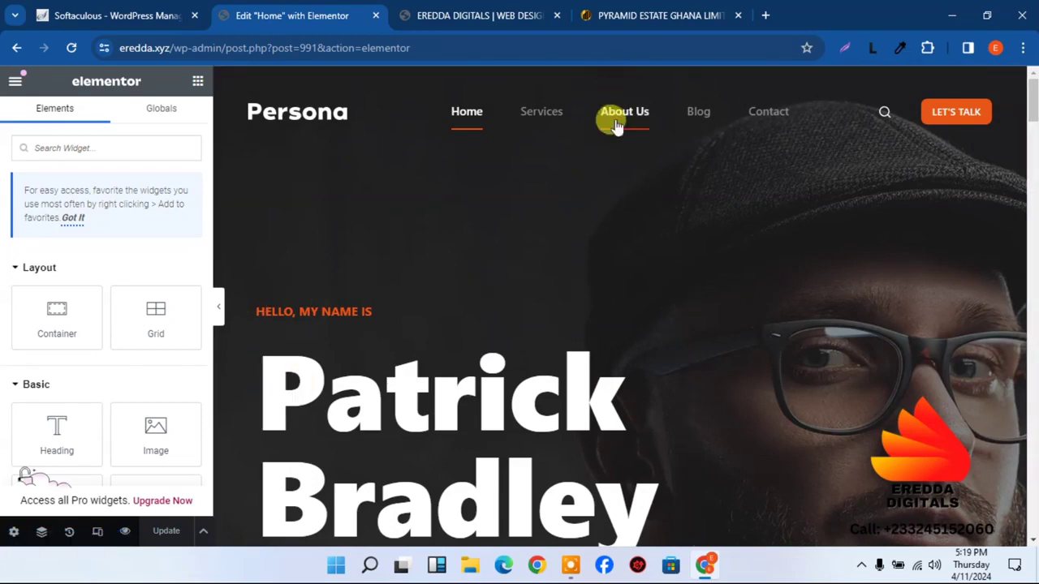
# - Select the first container through the Navigator and open the media library for its background image
pyautogui.click(40, 534)
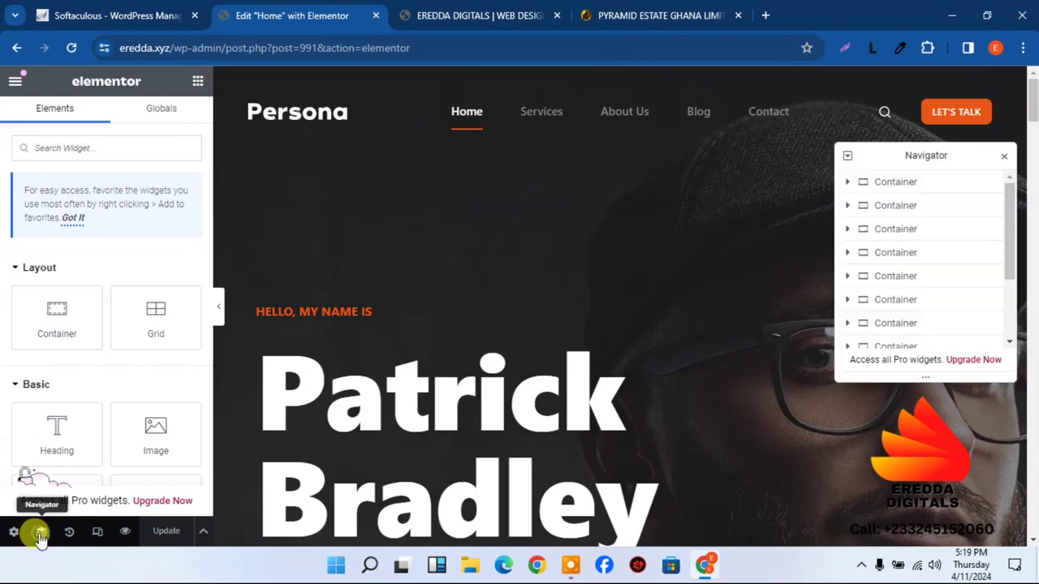
pyautogui.click(901, 183)
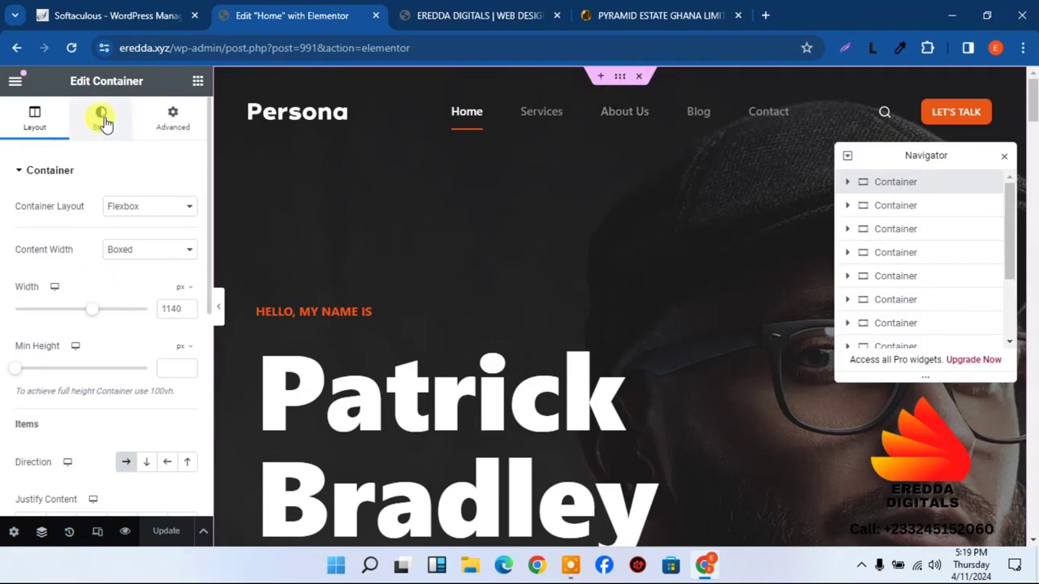
pyautogui.click(101, 120)
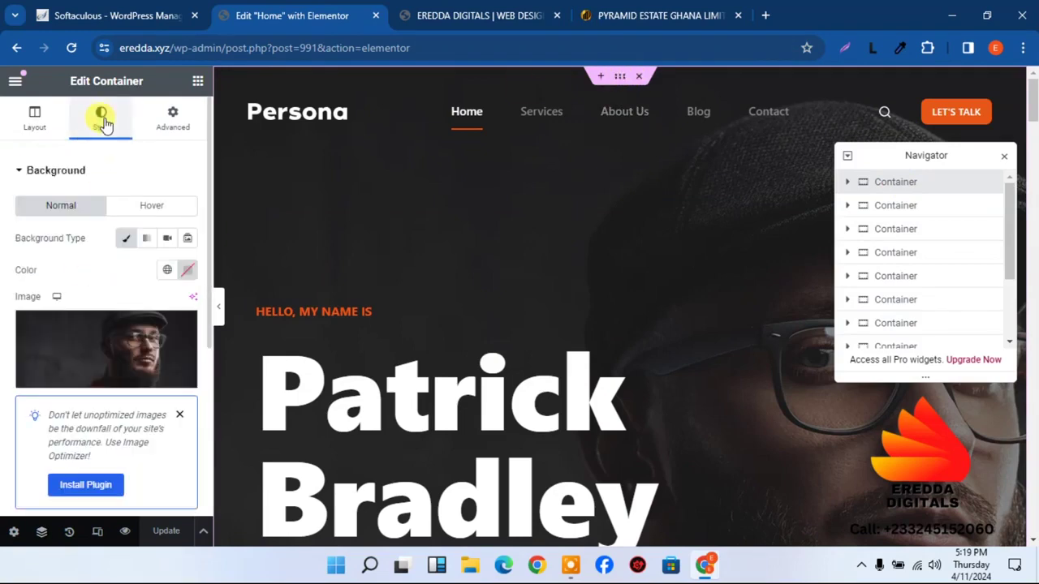
pyautogui.click(126, 349)
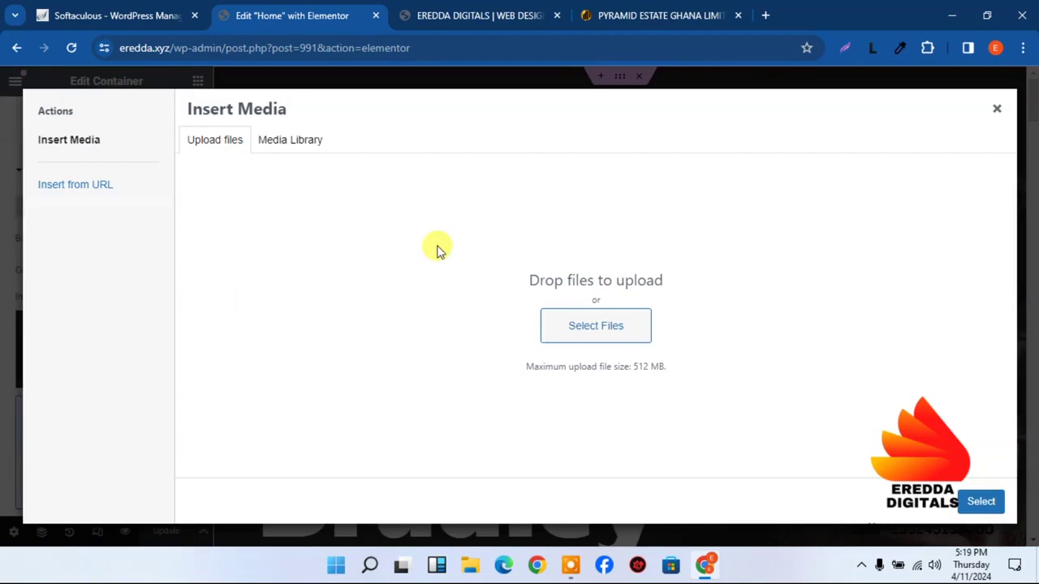
pyautogui.click(294, 146)
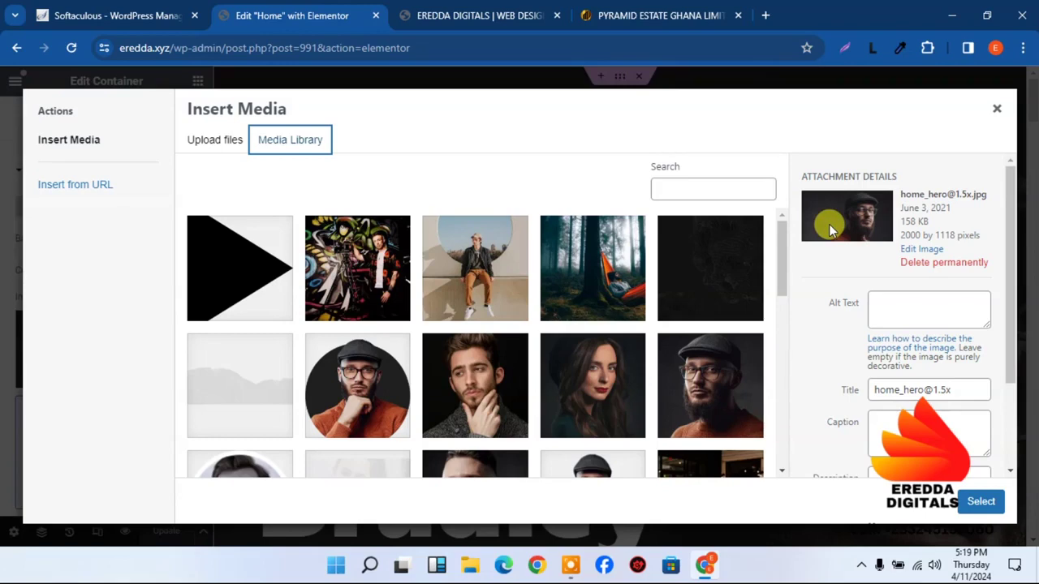
pyautogui.click(992, 112)
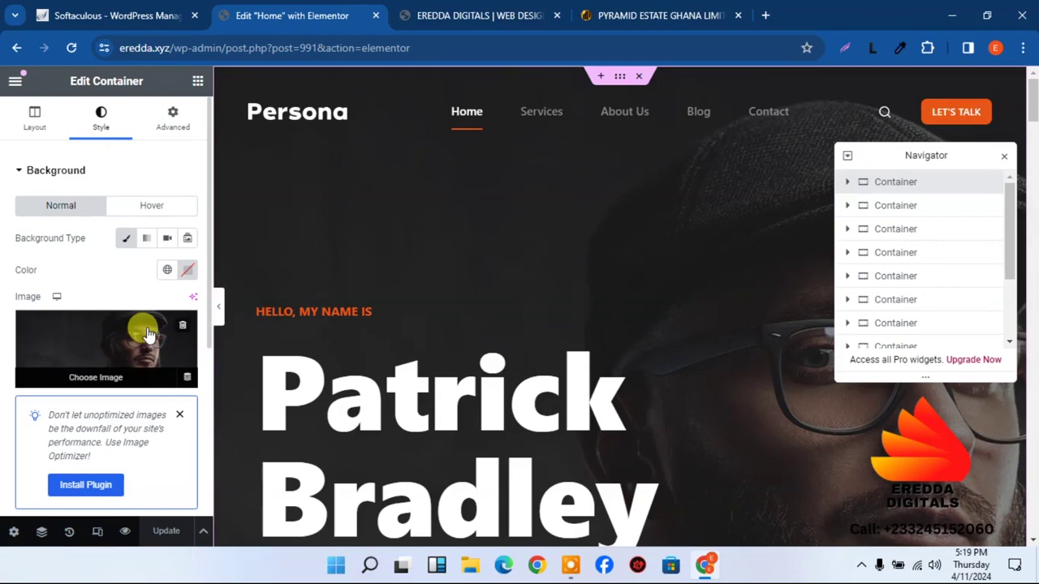
pyautogui.click(102, 351)
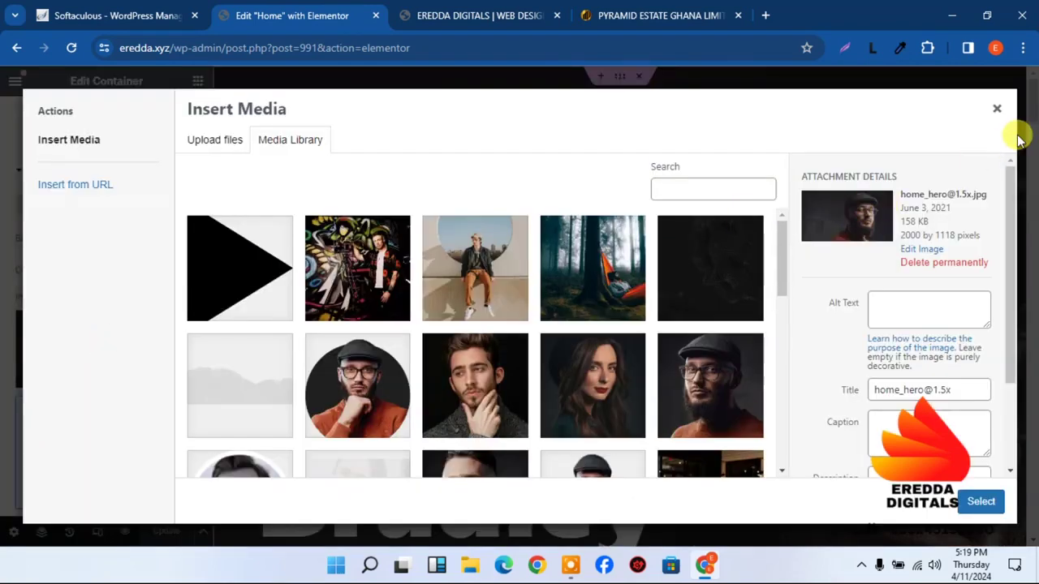
# - Reload the Pyramid Estate homepage to examine its hero background, and return to the Elementor editor
pyautogui.click(625, 10)
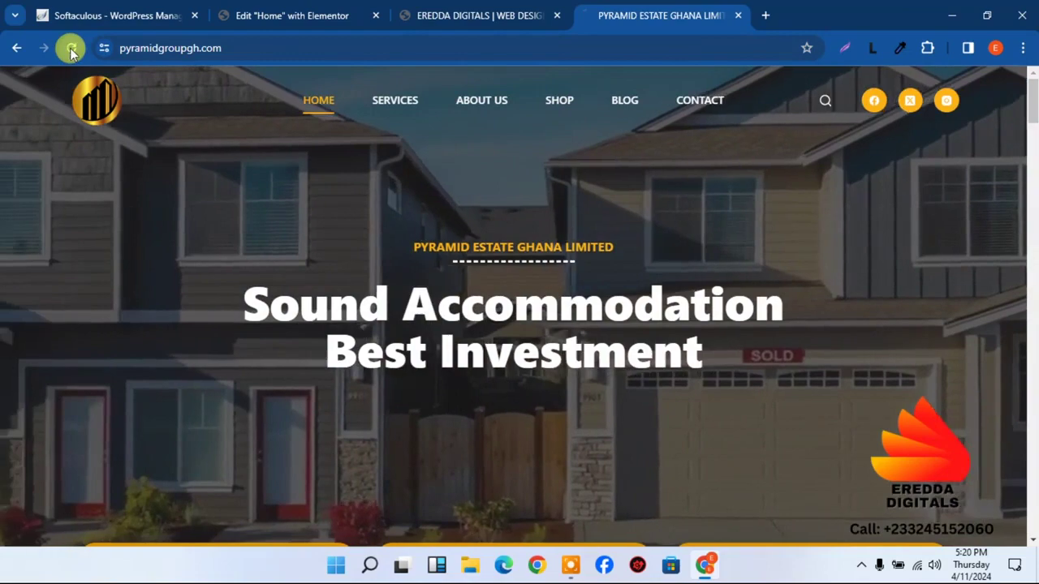
pyautogui.click(71, 48)
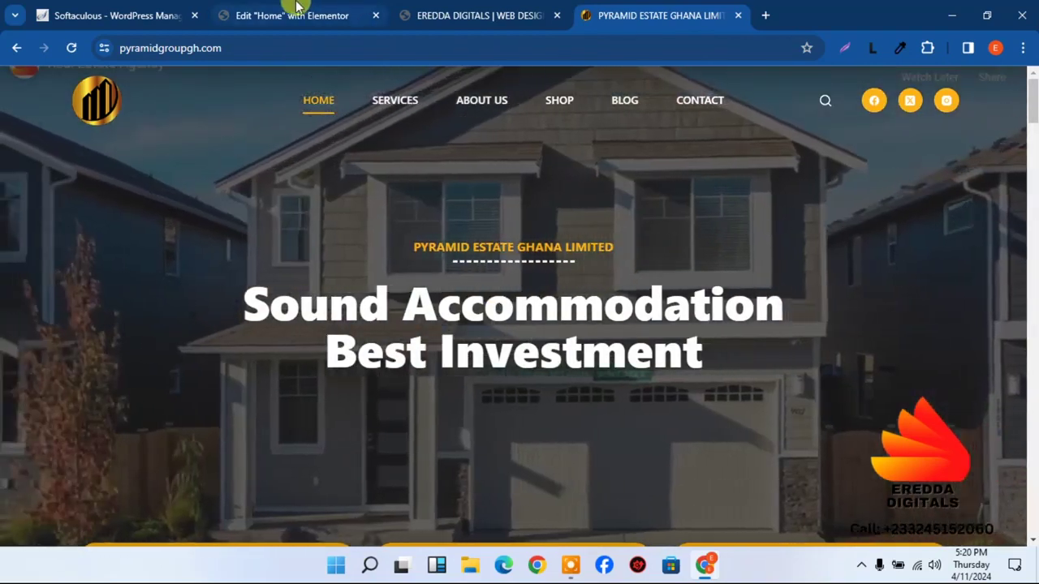
pyautogui.click(297, 8)
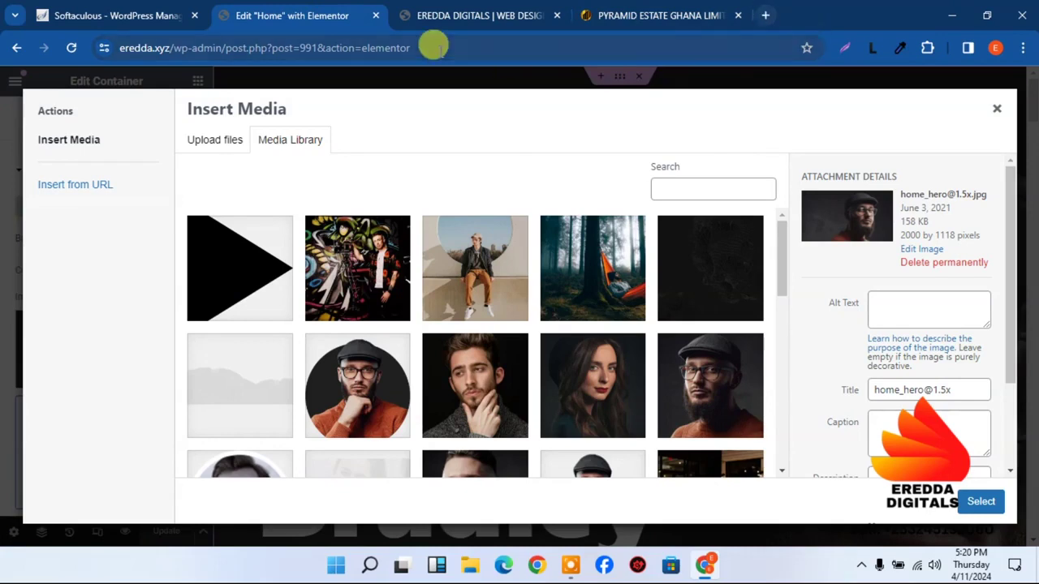
# - Upload the two-business-partners image from the Pyrim folder in Downloads to the media library
pyautogui.click(227, 144)
pyautogui.click(587, 332)
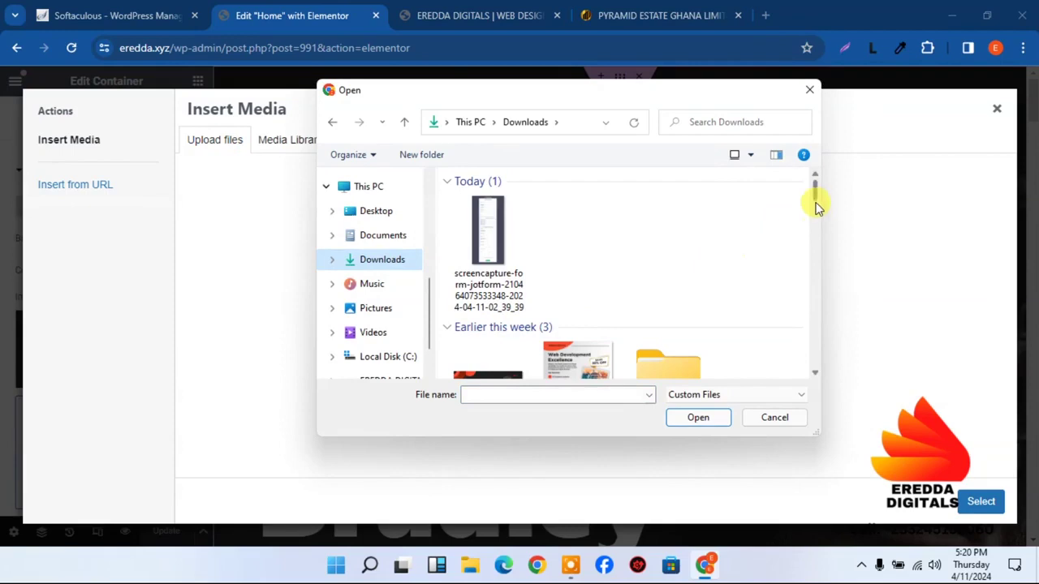
pyautogui.scroll(-3, 817, 209)
pyautogui.scroll(1, 816, 209)
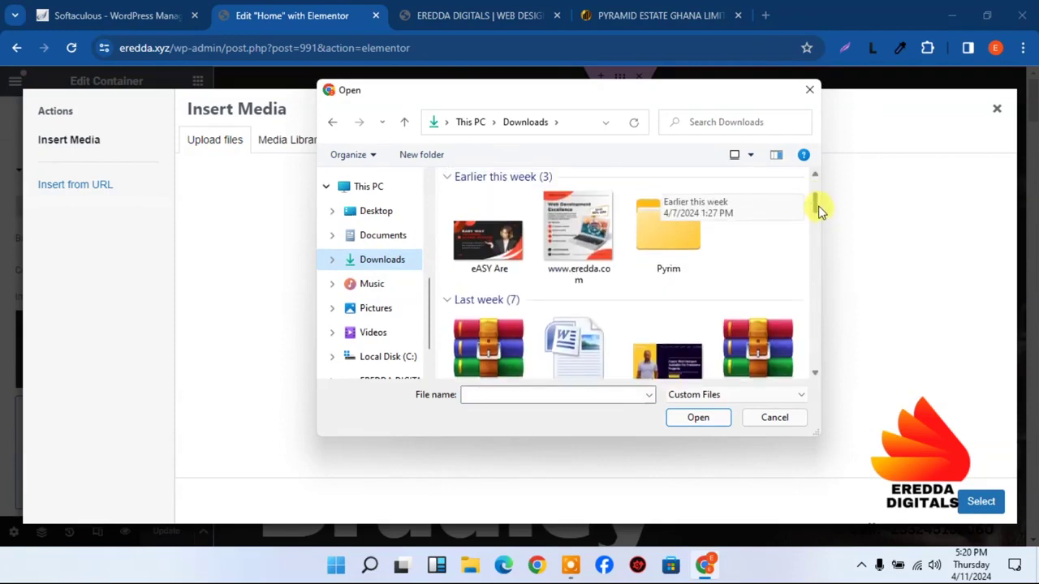
pyautogui.doubleClick(637, 258)
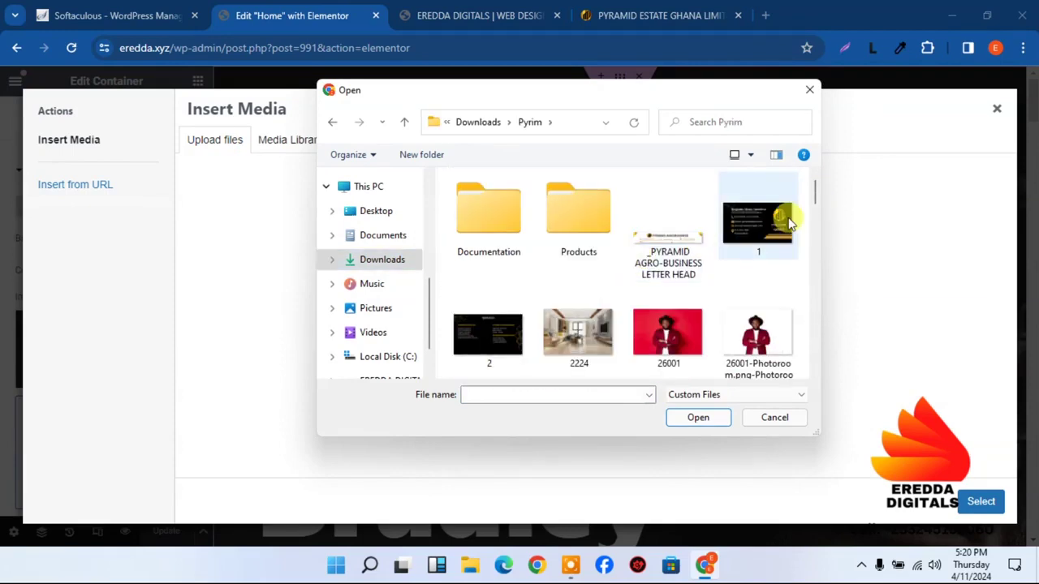
pyautogui.moveTo(812, 197); pyautogui.dragTo(814, 297)
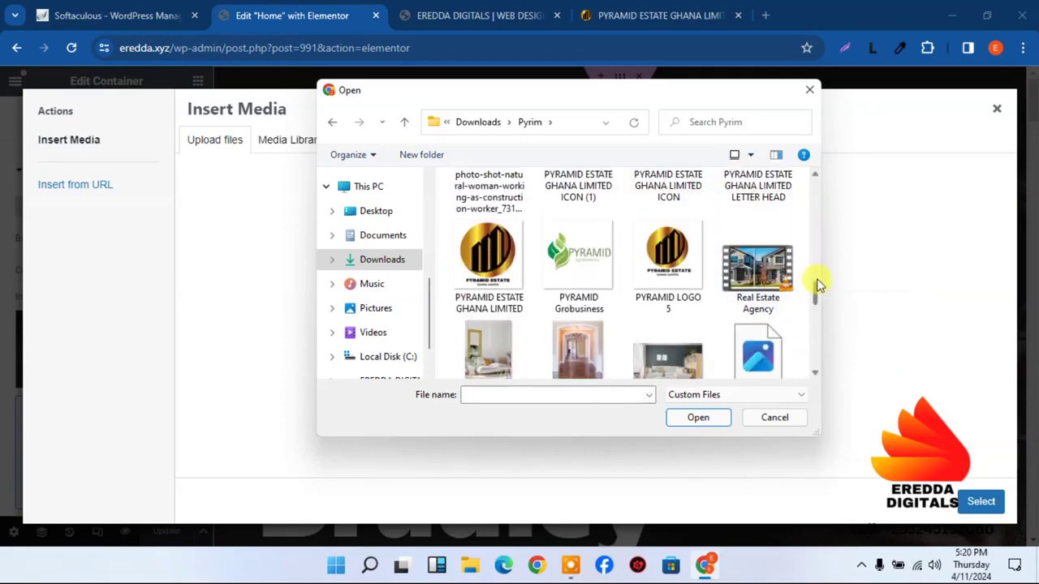
pyautogui.moveTo(817, 282); pyautogui.dragTo(814, 321)
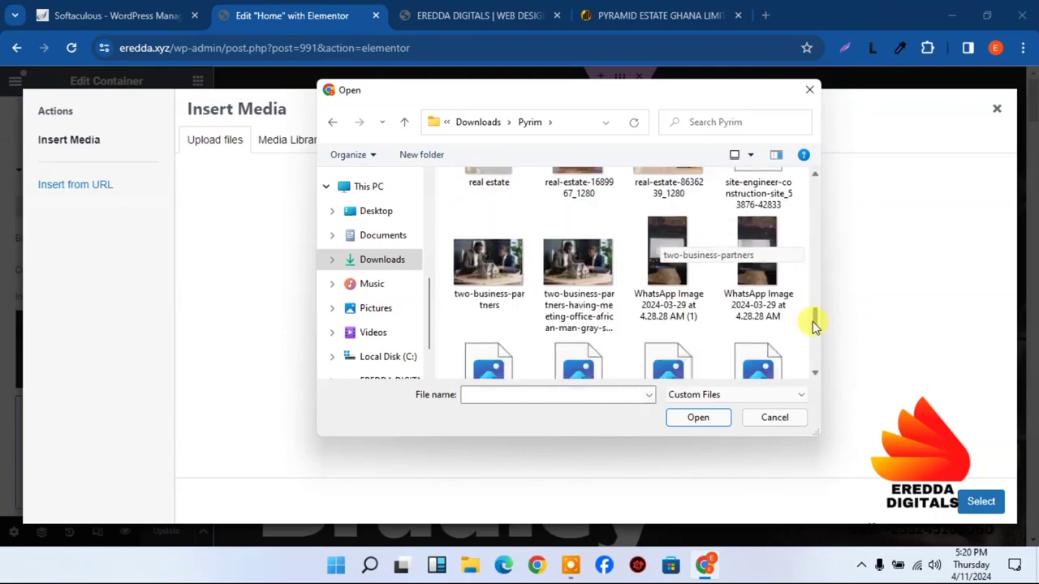
pyautogui.click(484, 268)
pyautogui.click(679, 417)
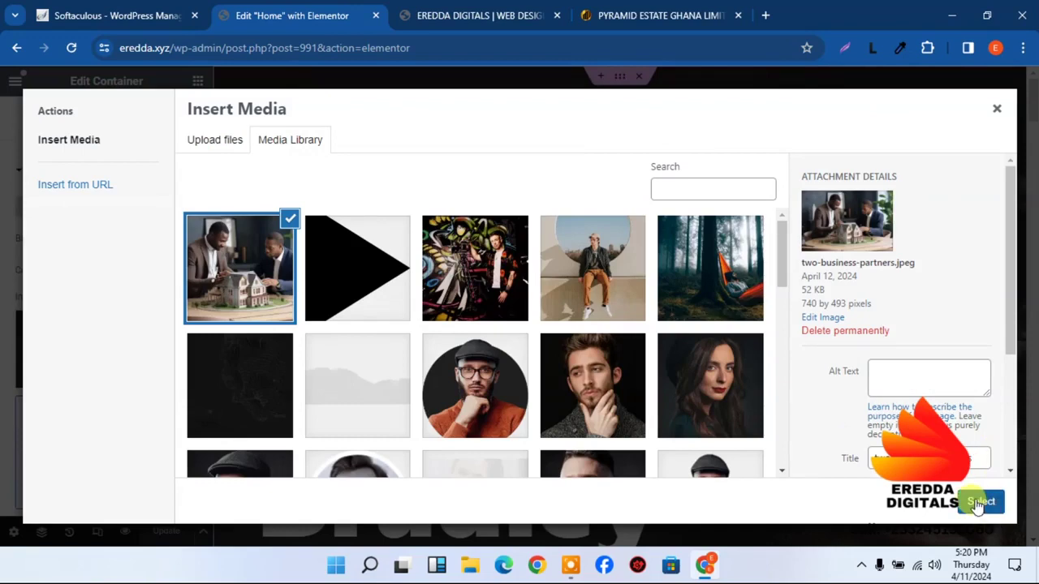
# - Apply two-business-partners.jpeg as the hero container's background image, close the Navigator and update the page
pyautogui.click(980, 502)
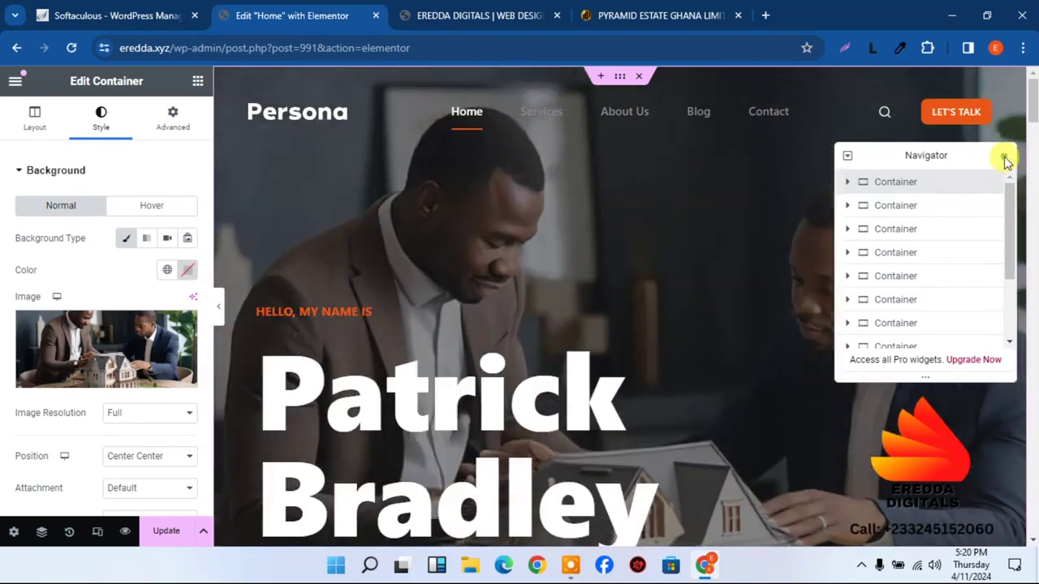
pyautogui.click(1004, 158)
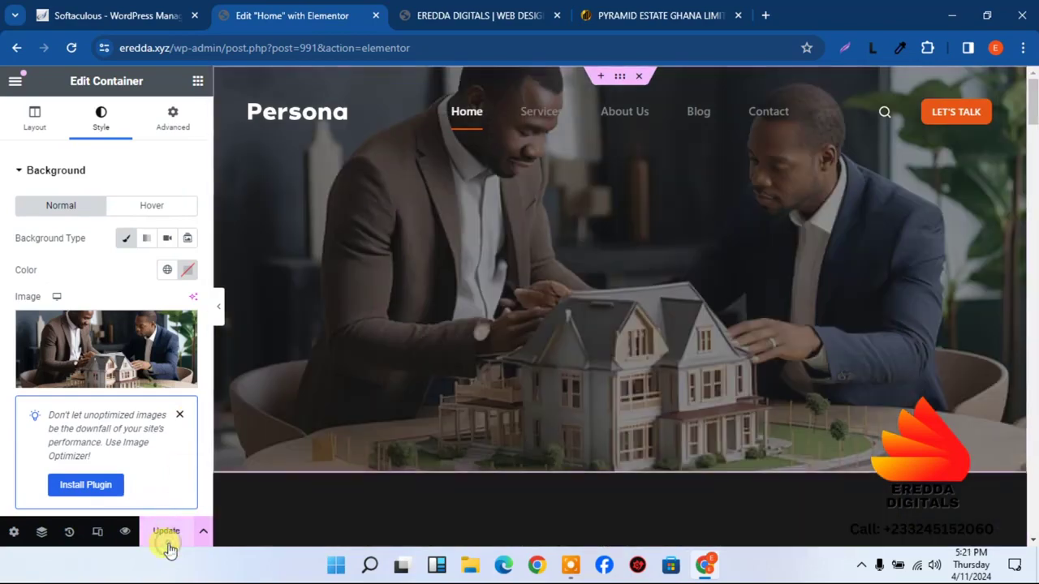
pyautogui.click(168, 534)
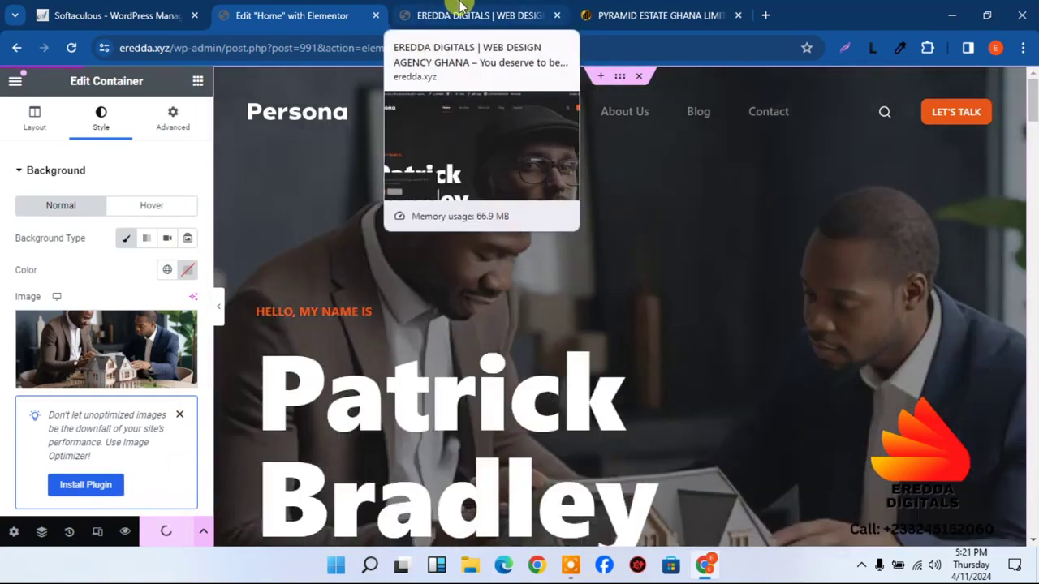
# - Reload the live eredda.xyz homepage to examine its updated hero background
pyautogui.click(459, 8)
pyautogui.click(71, 49)
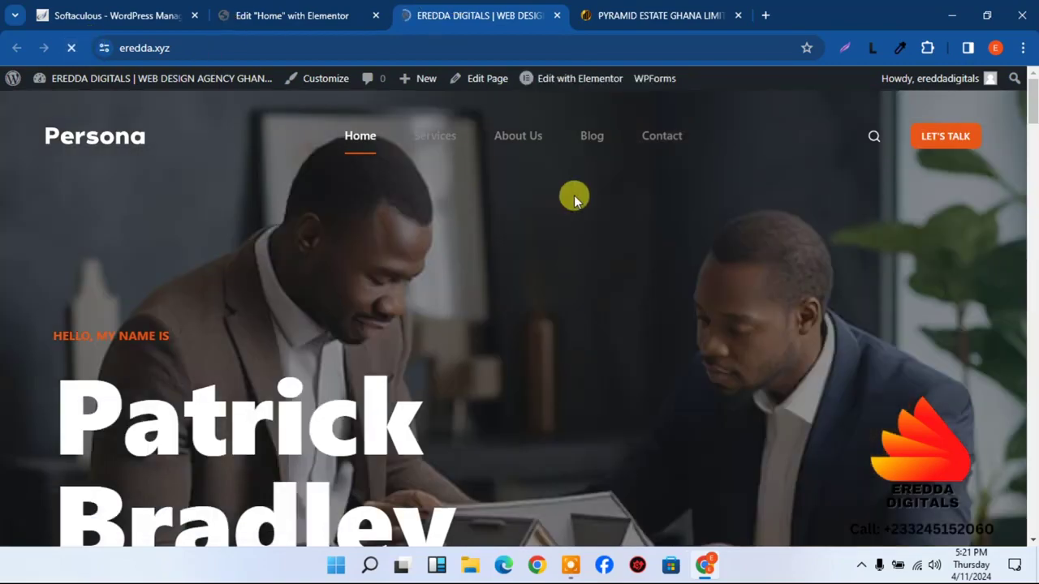
pyautogui.moveTo(1029, 96); pyautogui.dragTo(993, 52)
pyautogui.moveTo(311, 6); pyautogui.dragTo(420, 193)
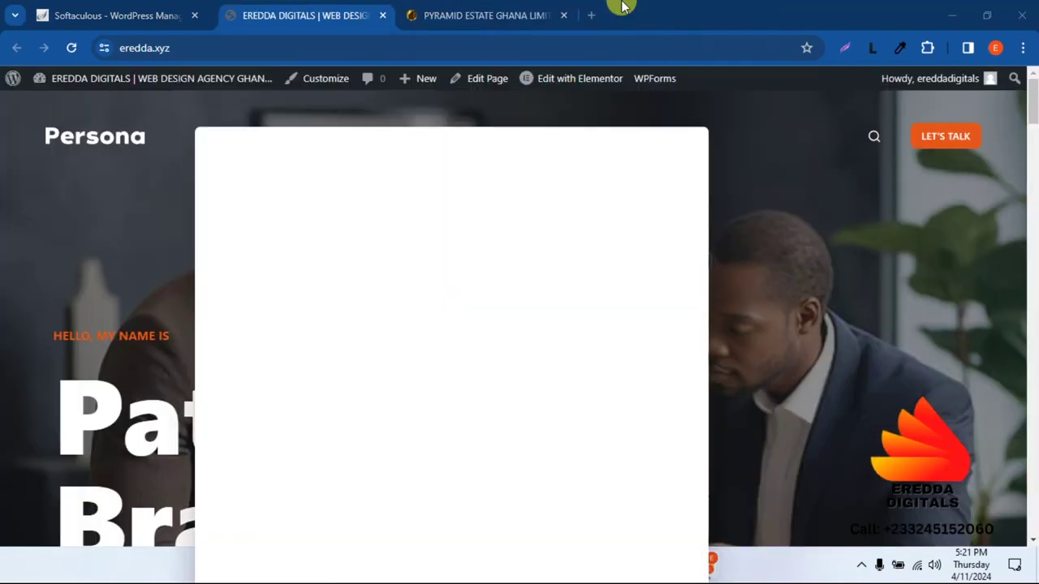
pyautogui.moveTo(623, 7); pyautogui.dragTo(649, 12)
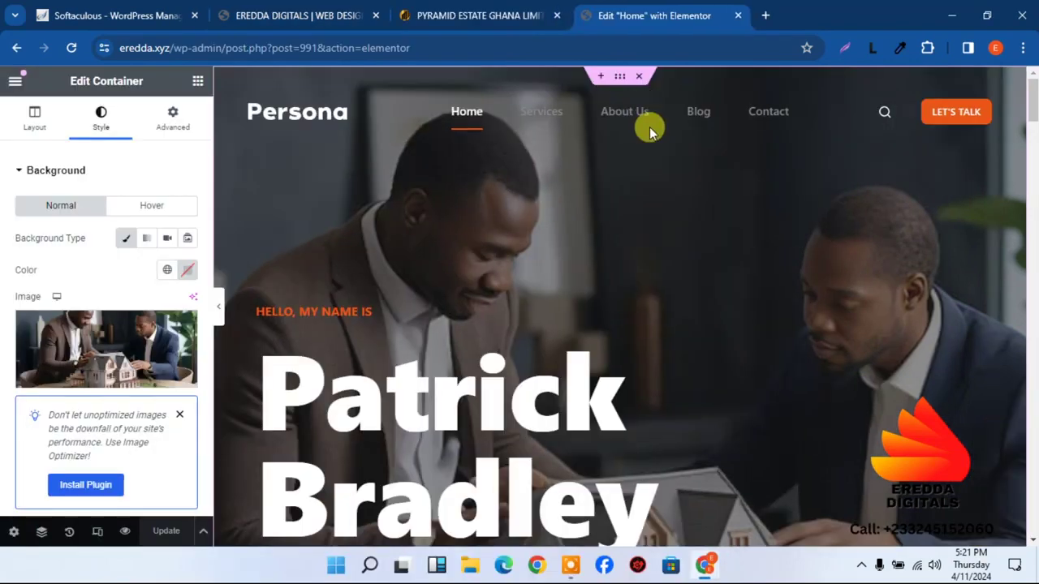
pyautogui.moveTo(670, 6); pyautogui.dragTo(309, 9)
pyautogui.click(302, 7)
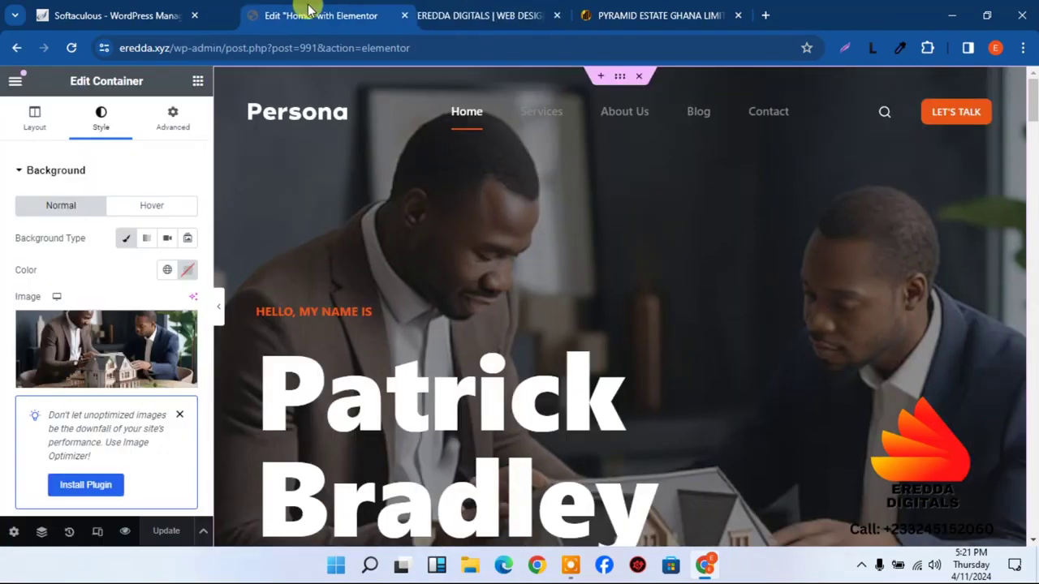
# - Compare the Pyramid Estate homepage's hero layout with the hero section in the Elementor editor
pyautogui.click(640, 15)
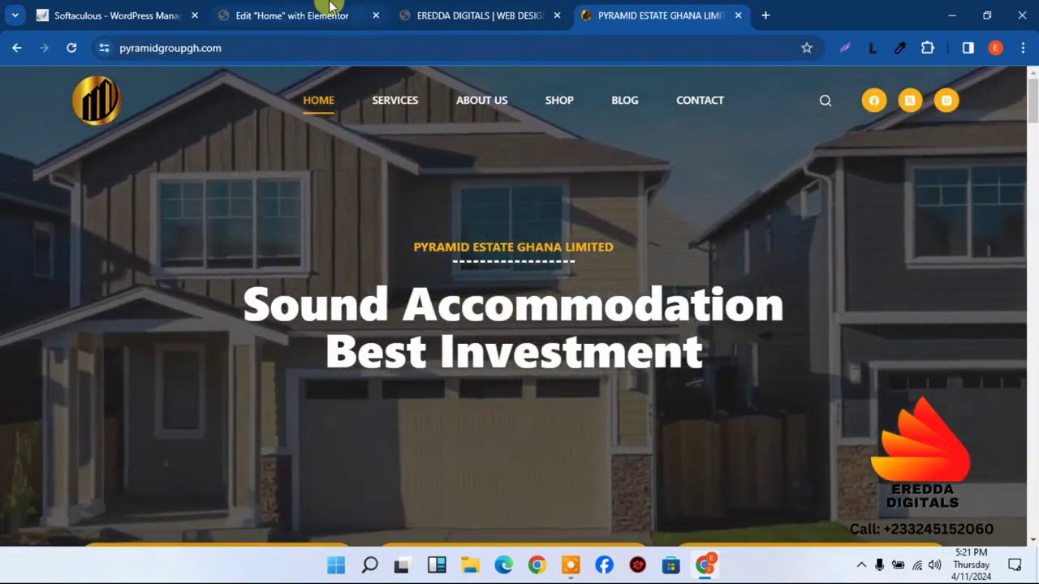
pyautogui.click(328, 12)
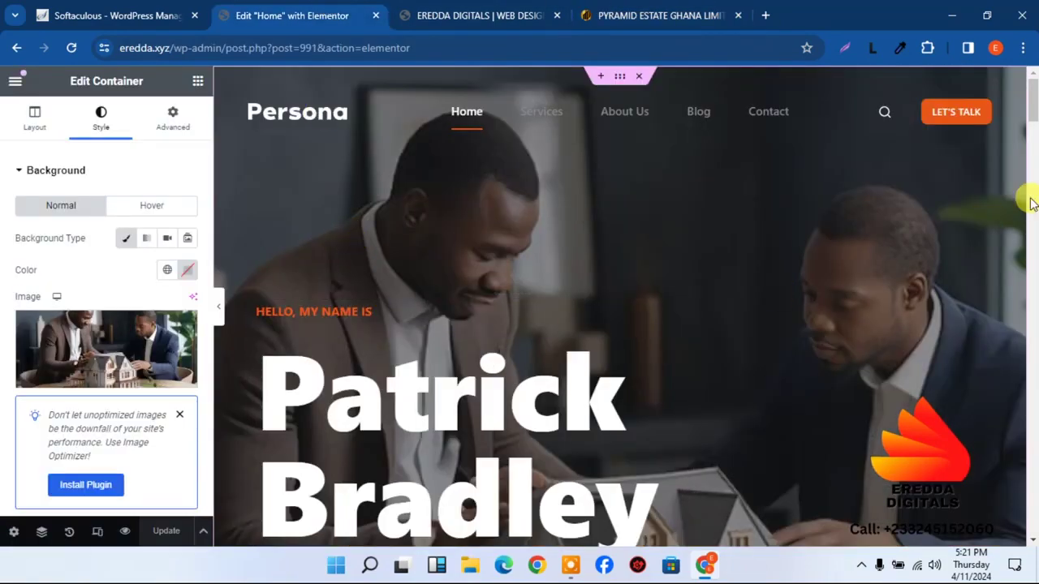
pyautogui.scroll(-2, 1029, 115)
pyautogui.scroll(1, 1027, 121)
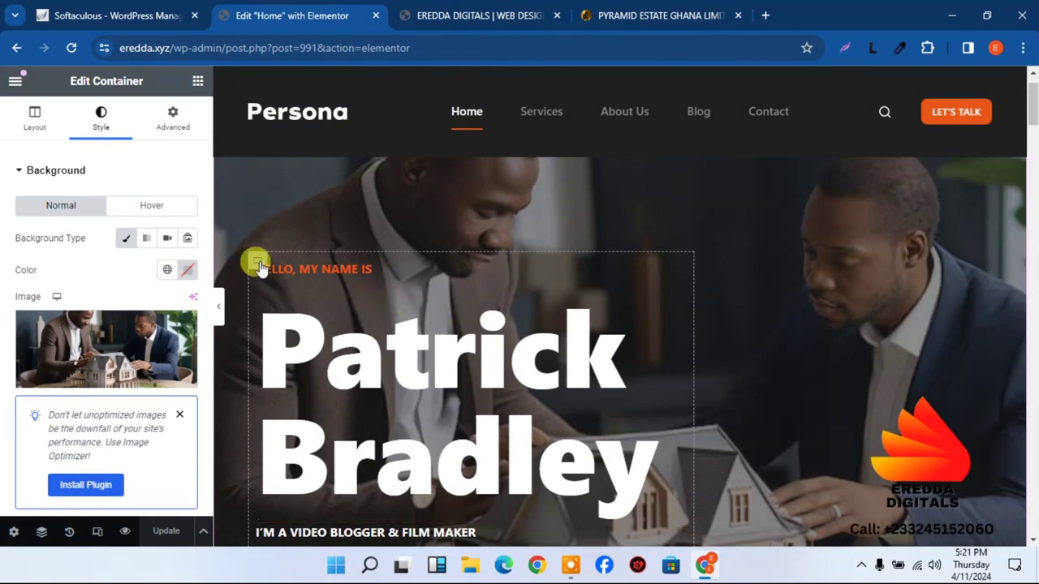
# - Set the width of the inner container holding the hero text to 100%
pyautogui.click(259, 268)
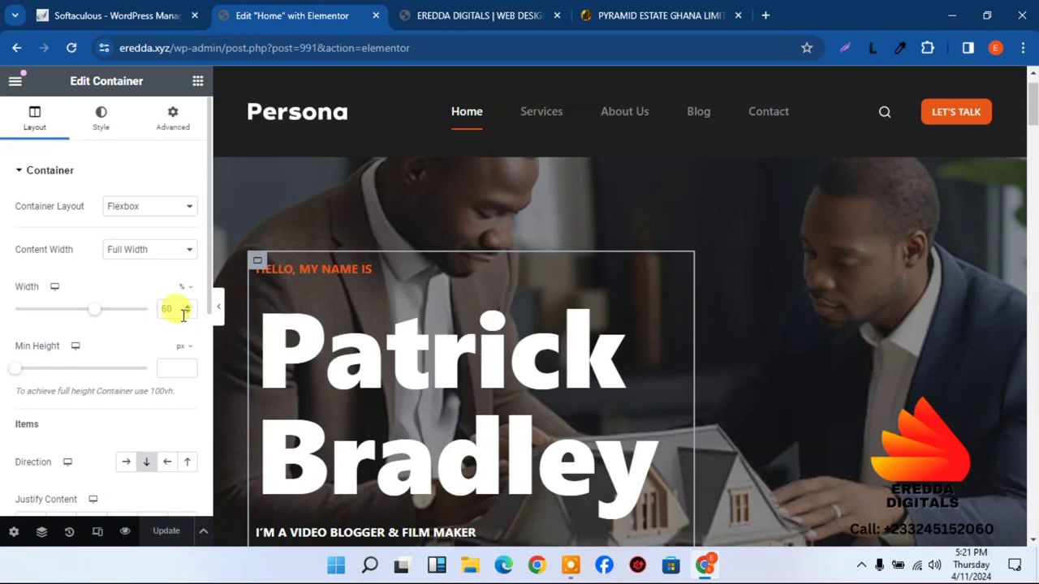
pyautogui.moveTo(173, 308); pyautogui.dragTo(154, 310)
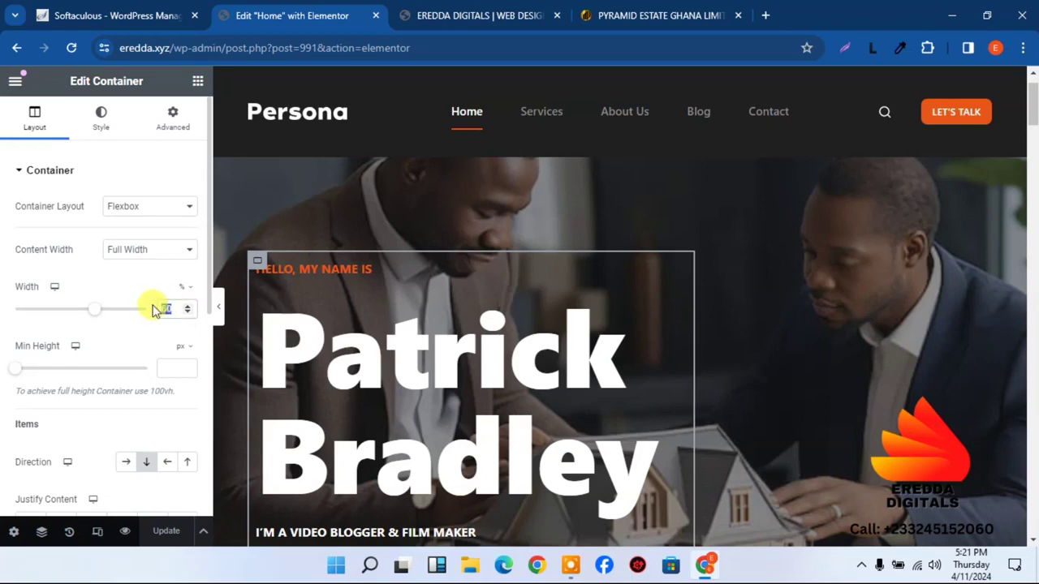
pyautogui.write('100')
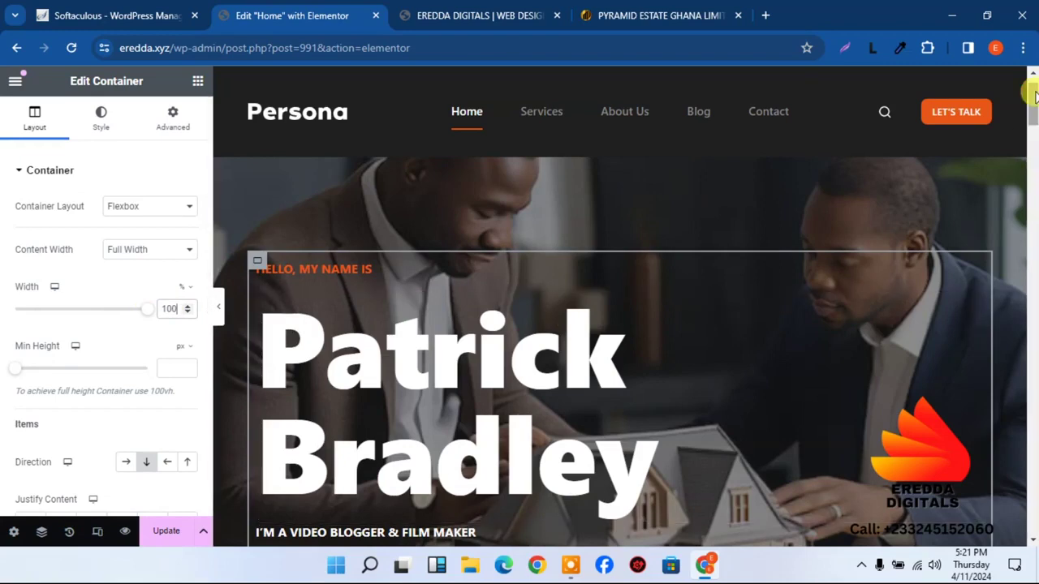
pyautogui.scroll(-2, 1031, 98)
pyautogui.scroll(2, 1029, 107)
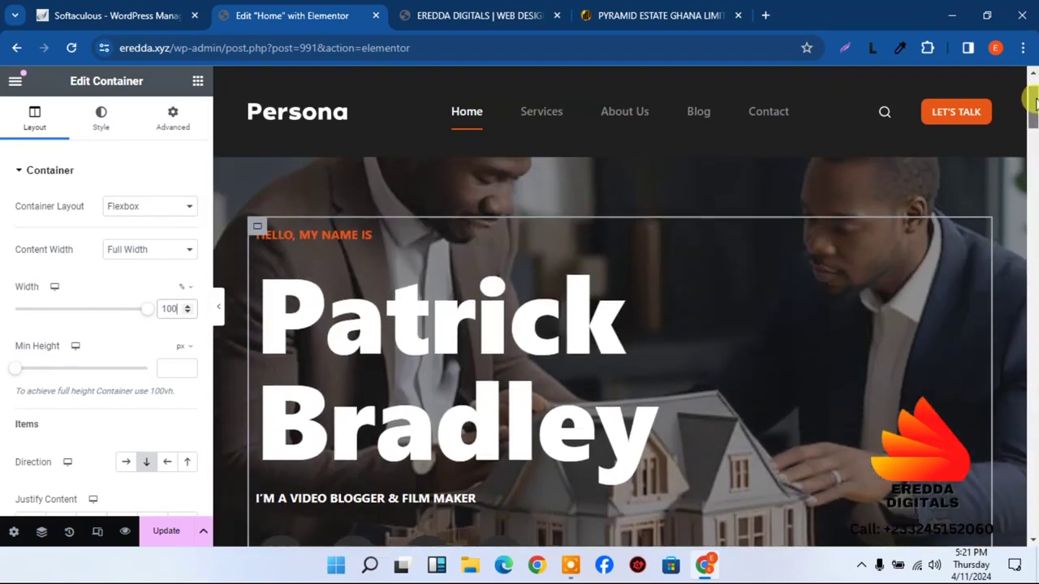
# - Set the large hero heading's font size to 70 px, dismissing the Global Fonts tip
pyautogui.click(490, 360)
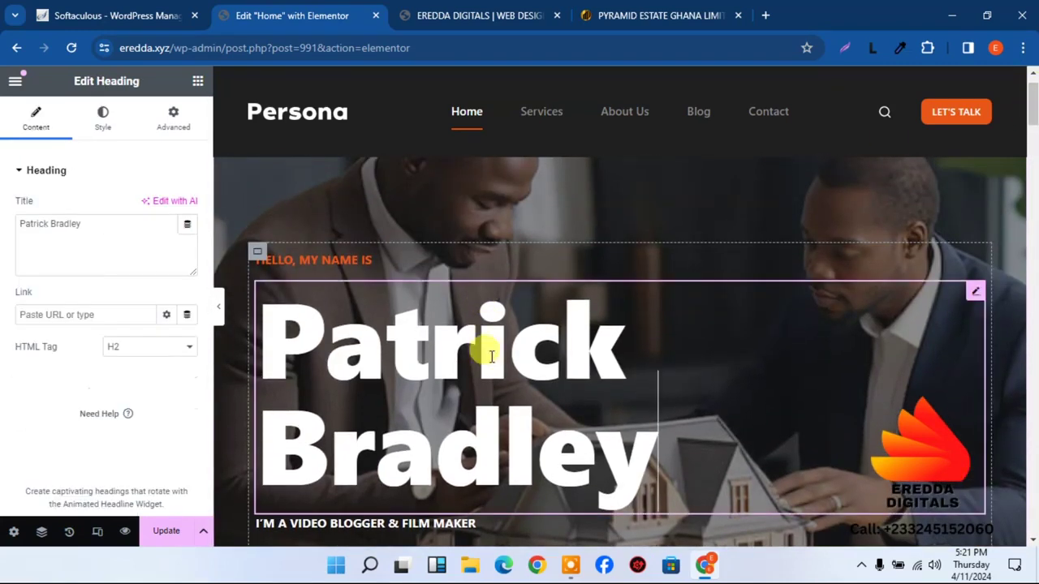
pyautogui.click(119, 124)
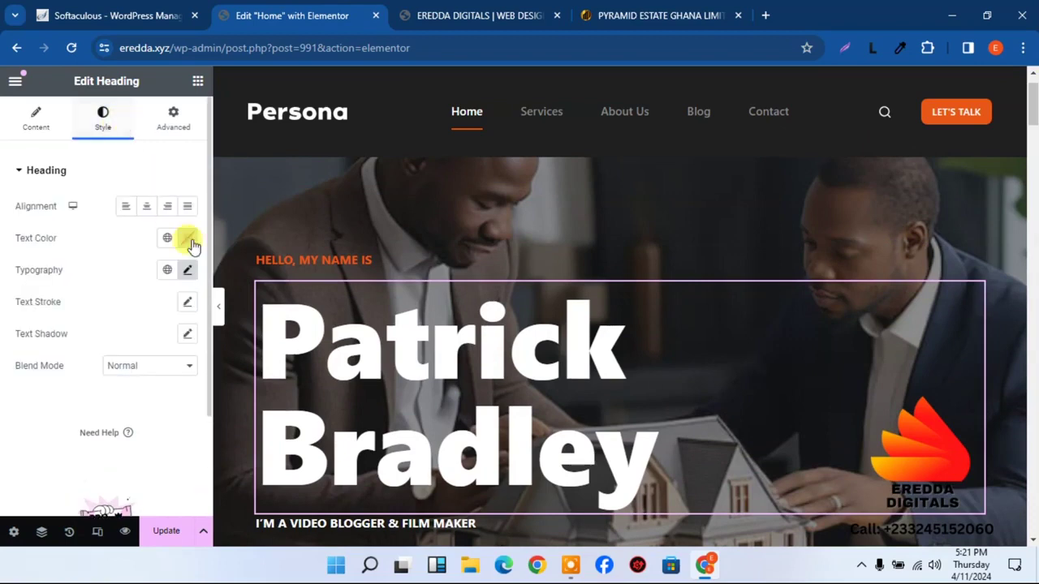
pyautogui.click(188, 270)
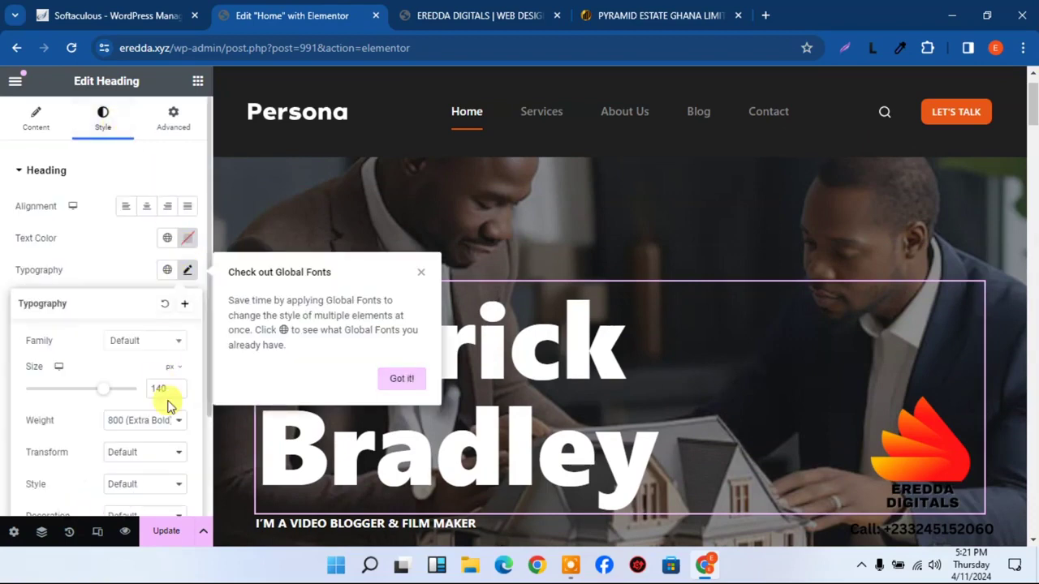
pyautogui.moveTo(163, 388); pyautogui.dragTo(145, 389)
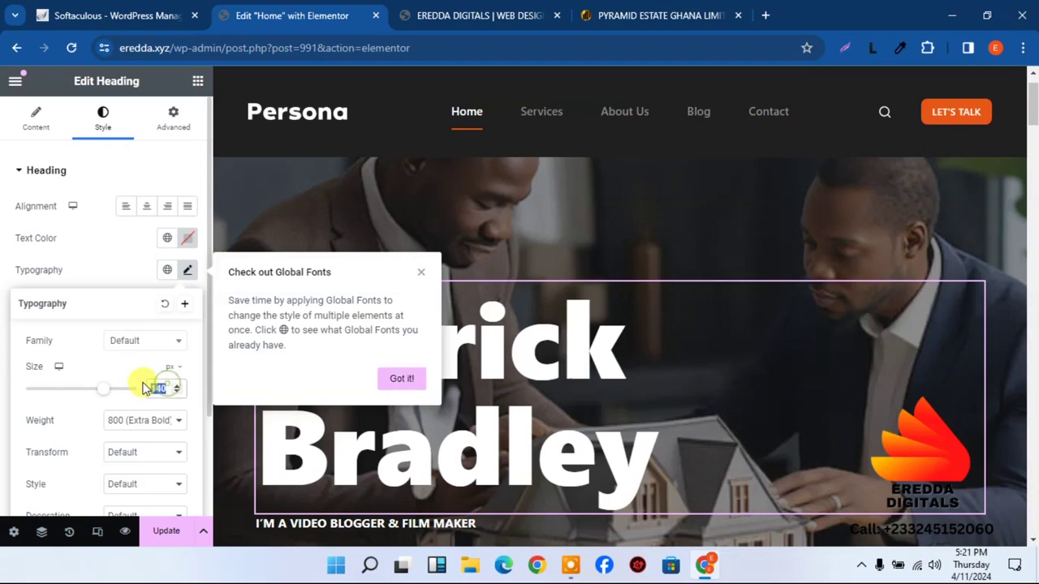
pyautogui.write('50')
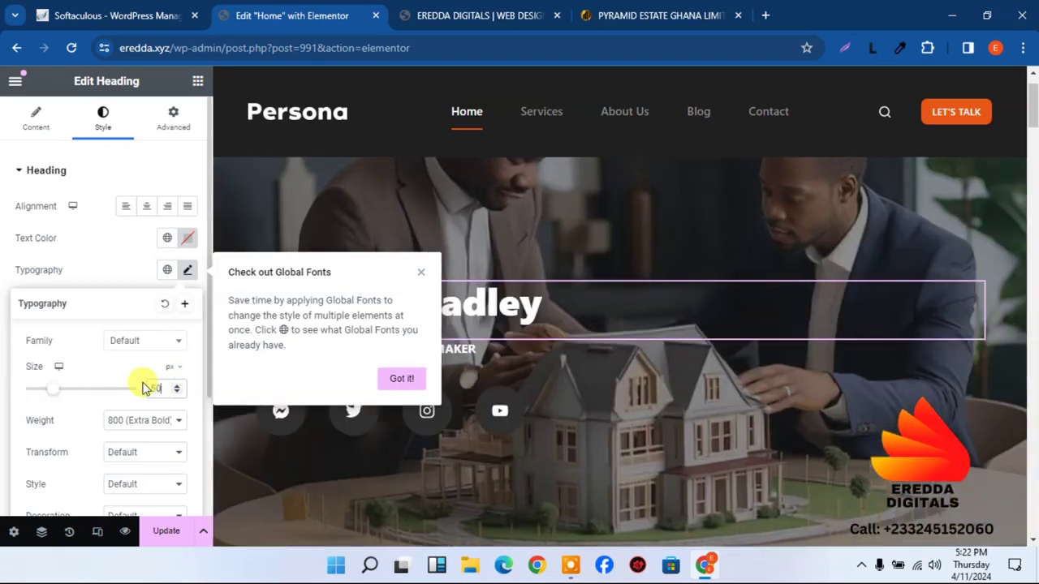
pyautogui.moveTo(156, 389); pyautogui.dragTo(136, 392)
pyautogui.write('70')
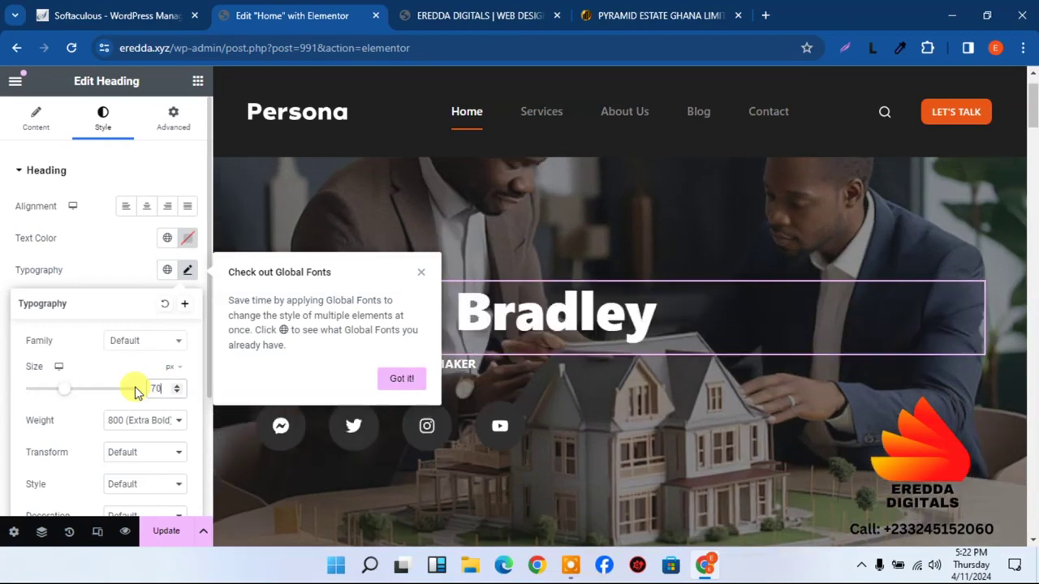
pyautogui.click(420, 273)
pyautogui.click(460, 303)
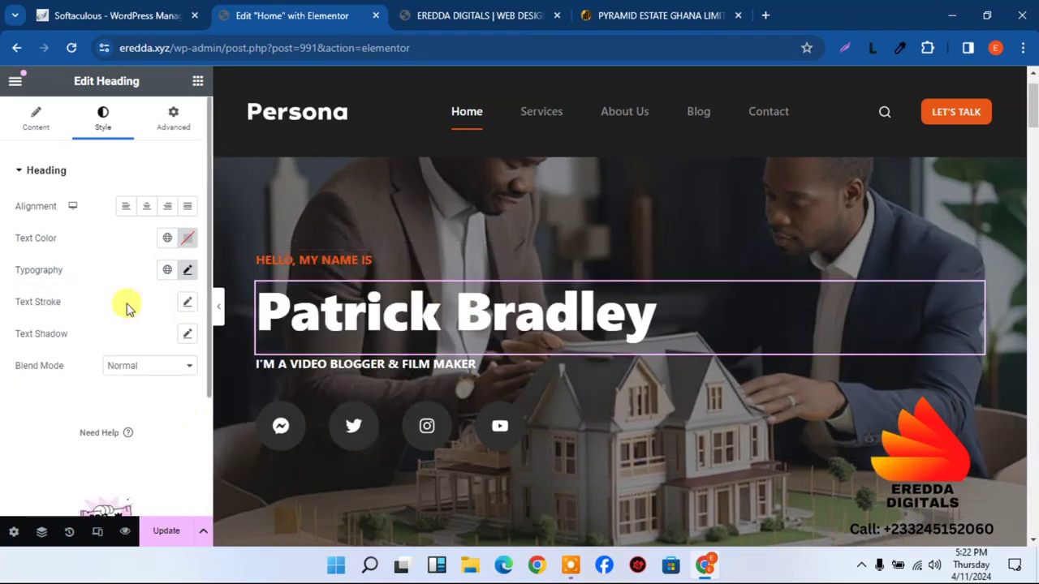
# - Center-align the large hero heading and the text lines directly above and below it
pyautogui.click(145, 207)
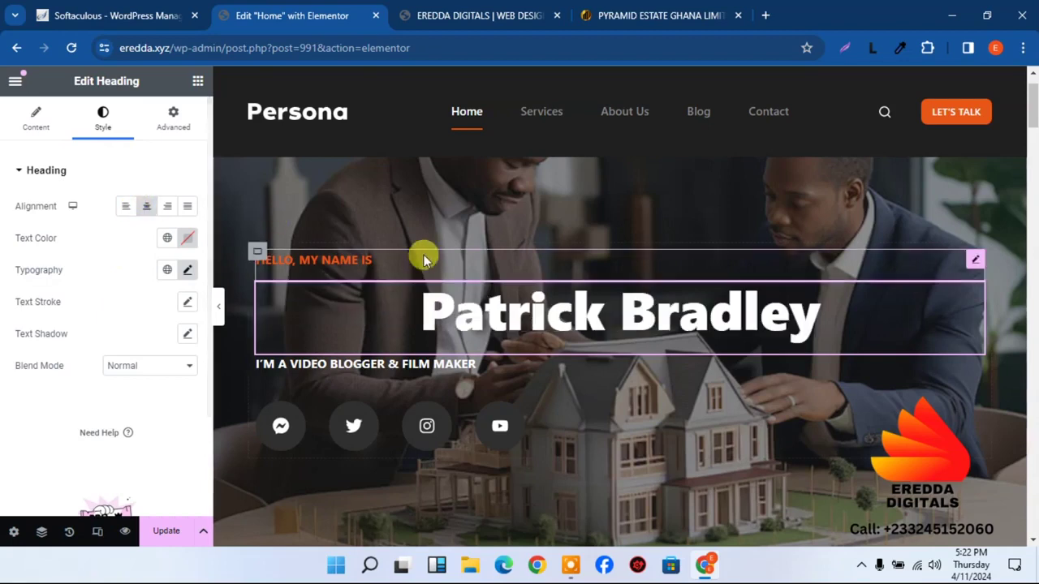
pyautogui.click(356, 261)
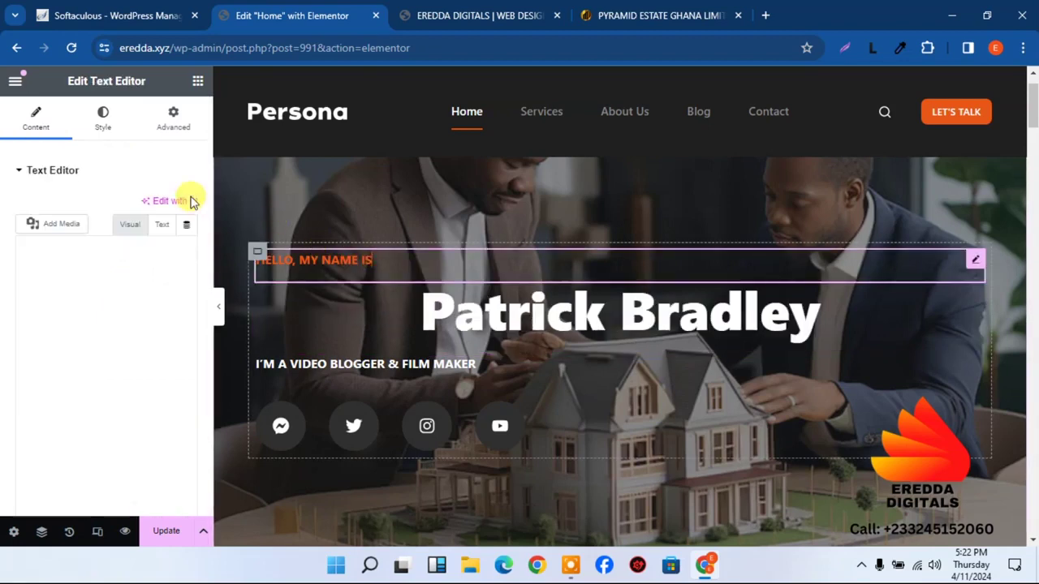
pyautogui.click(103, 118)
pyautogui.click(146, 206)
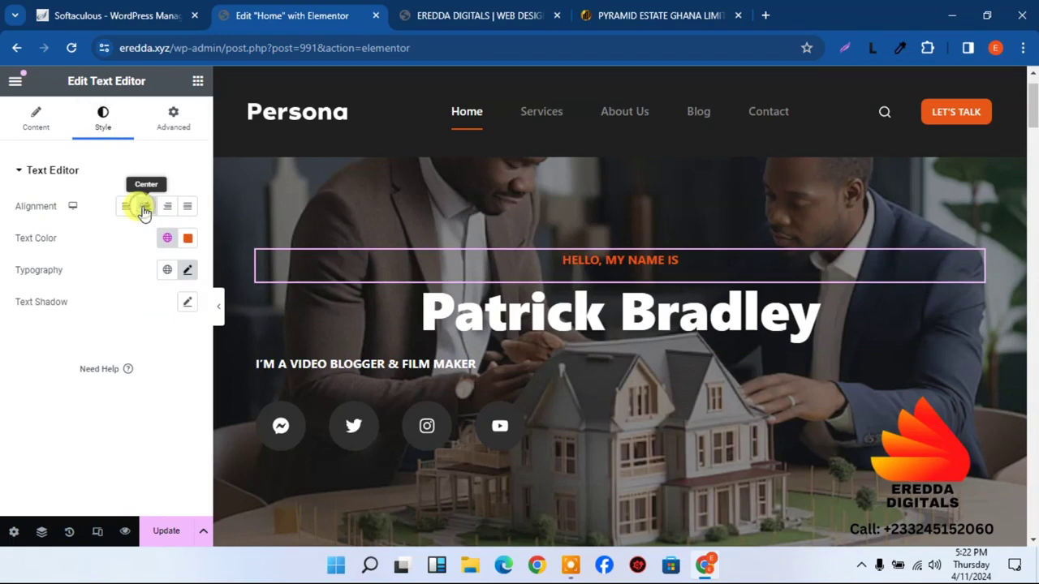
pyautogui.click(327, 369)
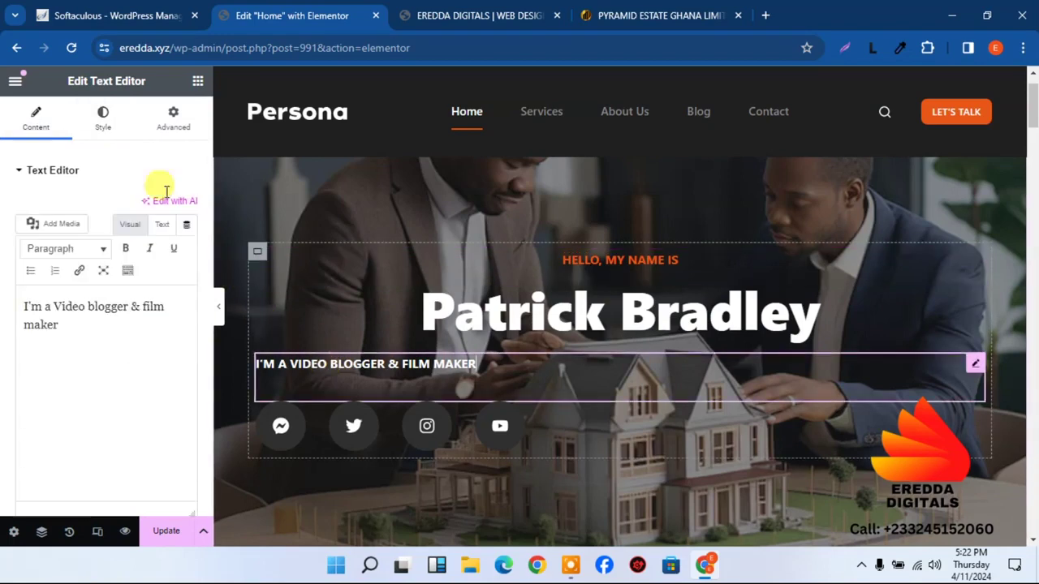
pyautogui.click(102, 117)
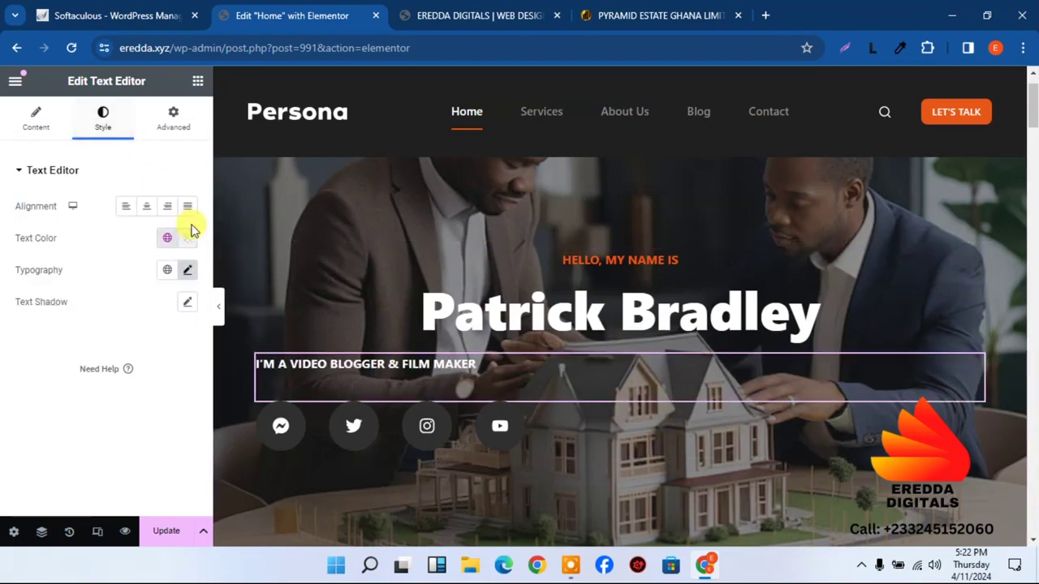
pyautogui.click(146, 208)
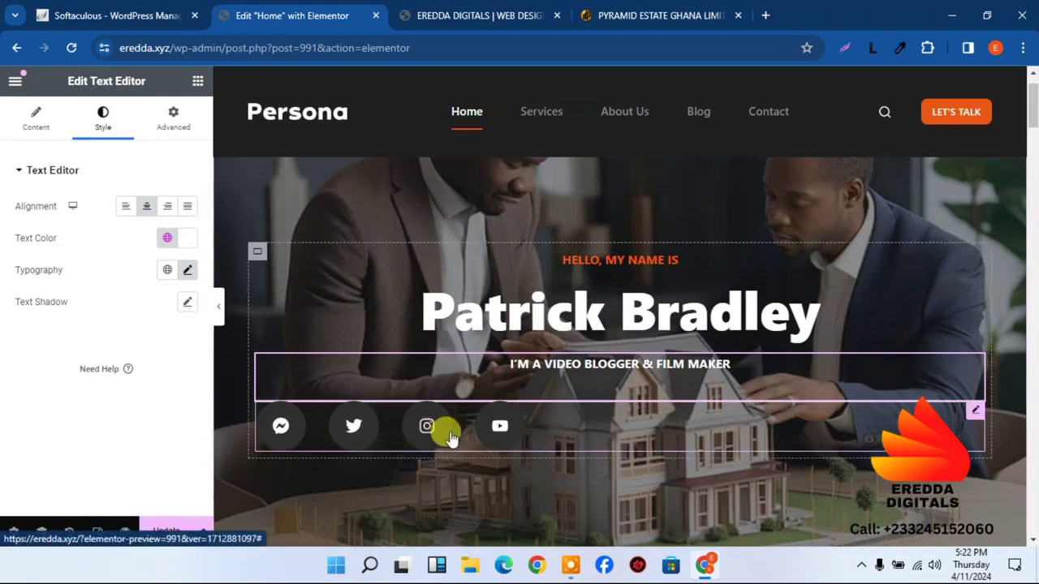
# - Delete the social icons widget from the hero section and update the page
pyautogui.rightClick(973, 417)
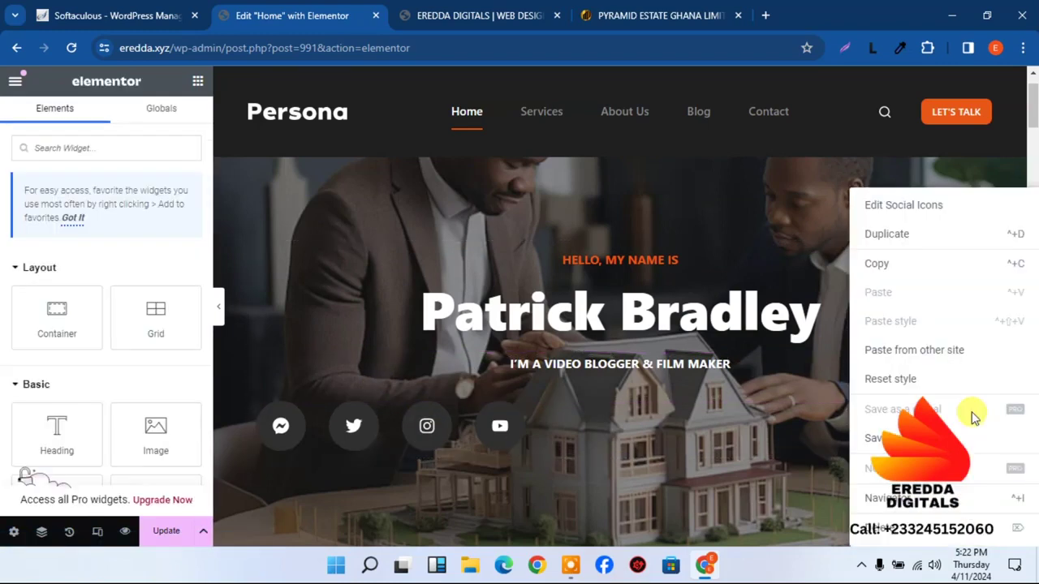
pyautogui.click(895, 534)
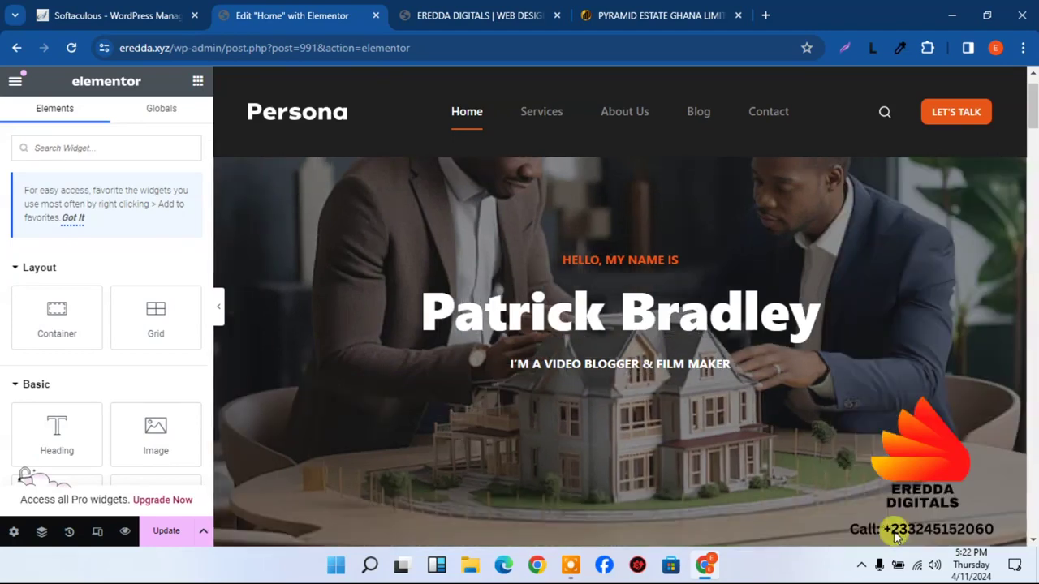
pyautogui.click(166, 532)
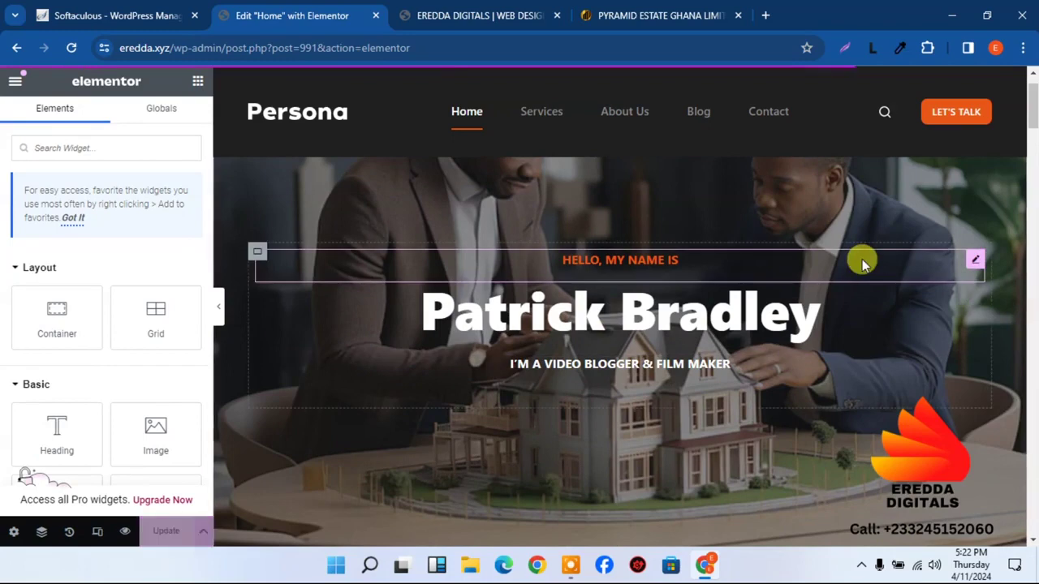
pyautogui.scroll(1, 1031, 130)
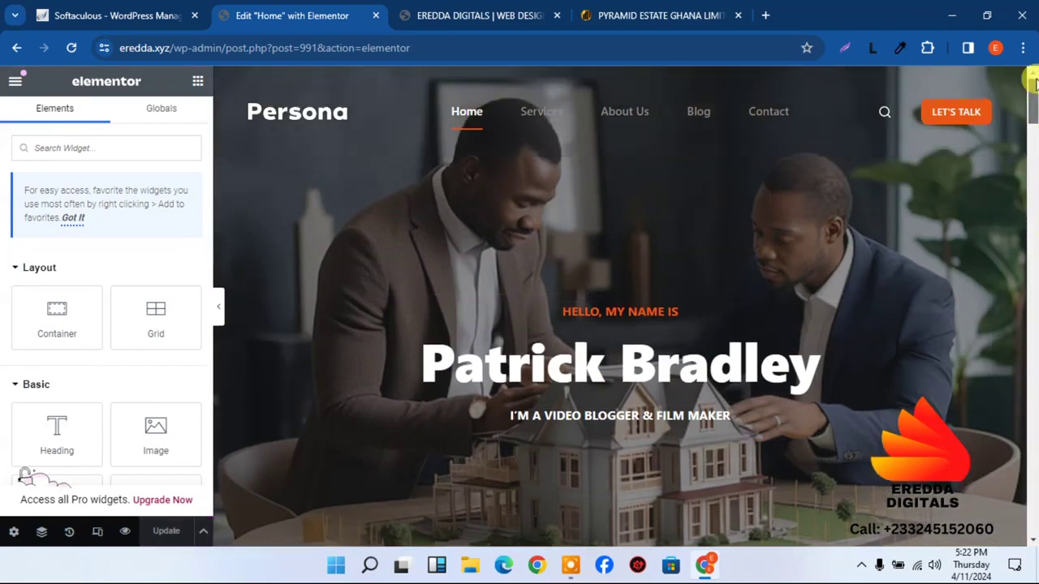
# - Replace the large hero heading's title text with "Let Design You"
pyautogui.click(495, 365)
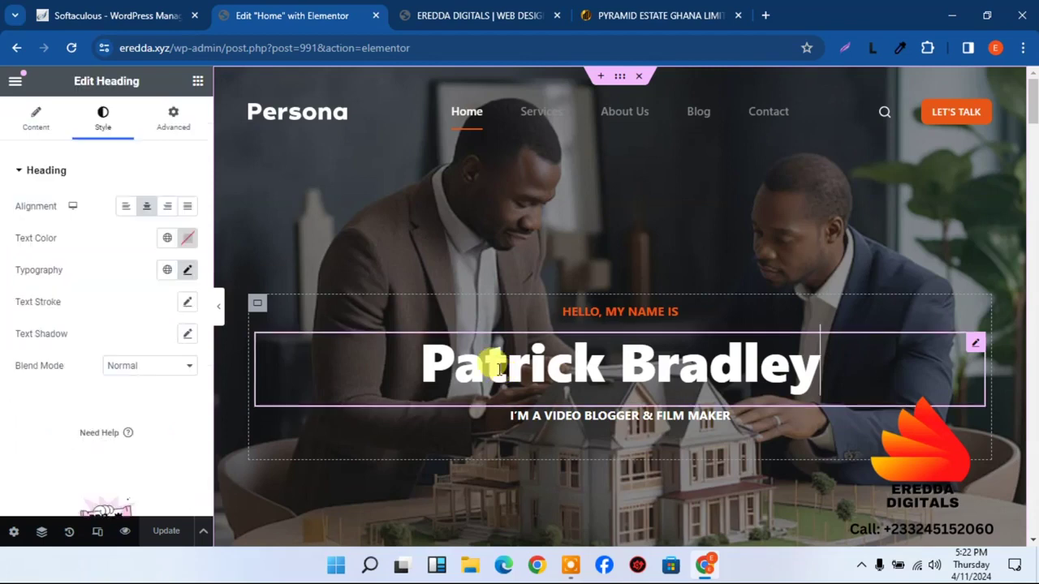
pyautogui.click(37, 117)
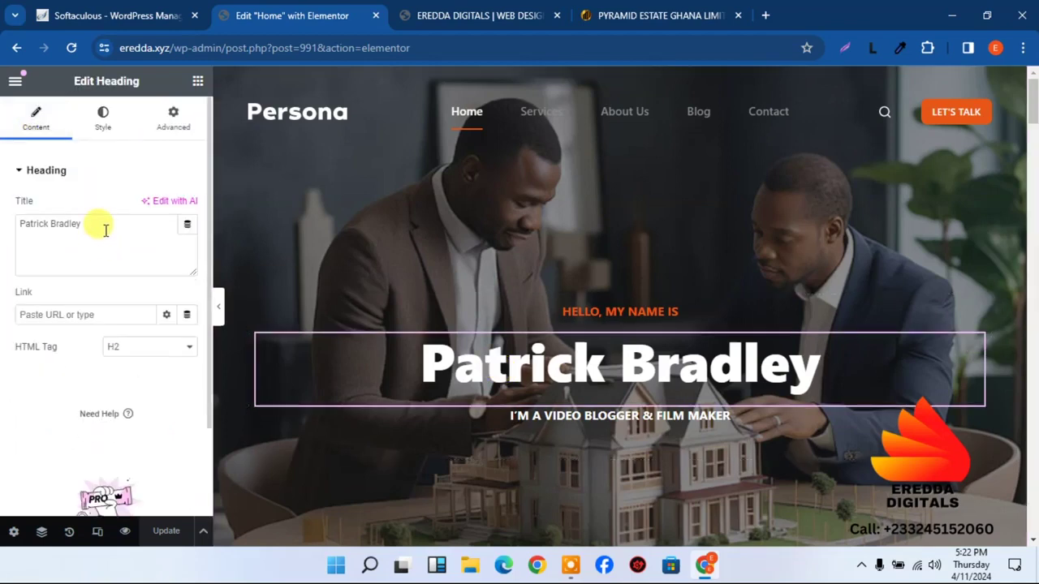
pyautogui.moveTo(104, 230); pyautogui.dragTo(4, 217)
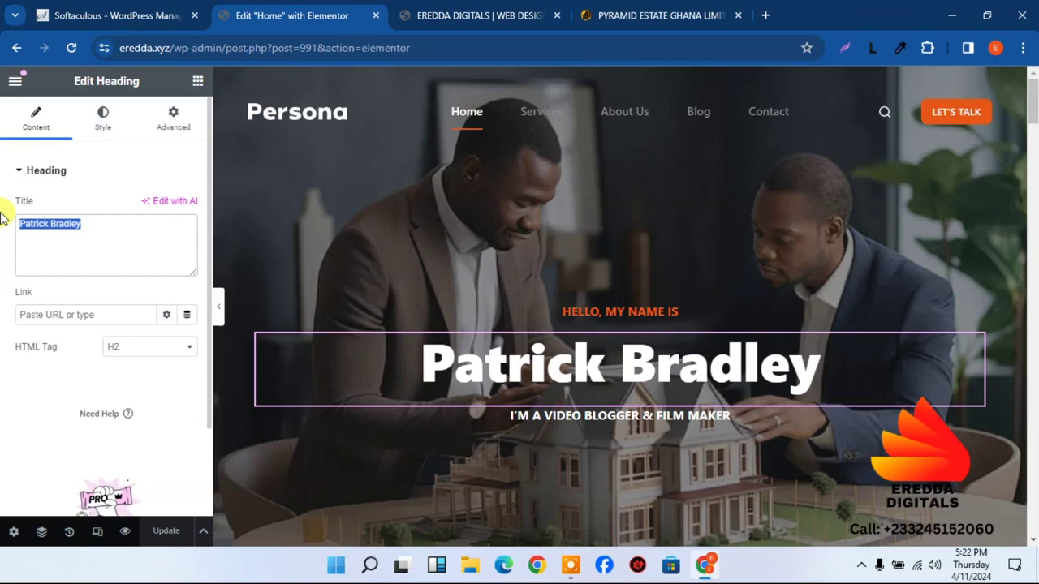
pyautogui.write('Let')
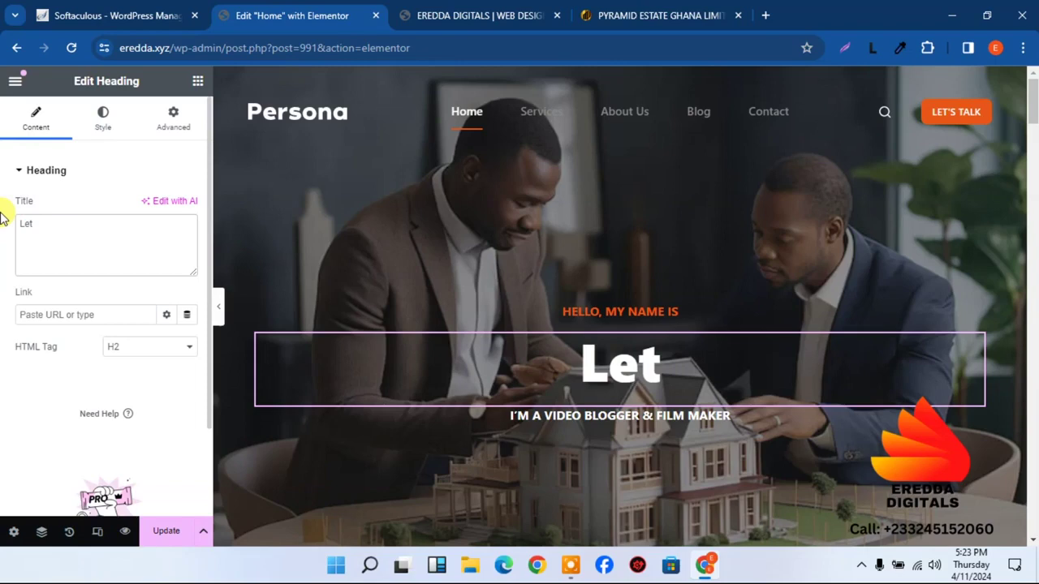
pyautogui.write(' Des')
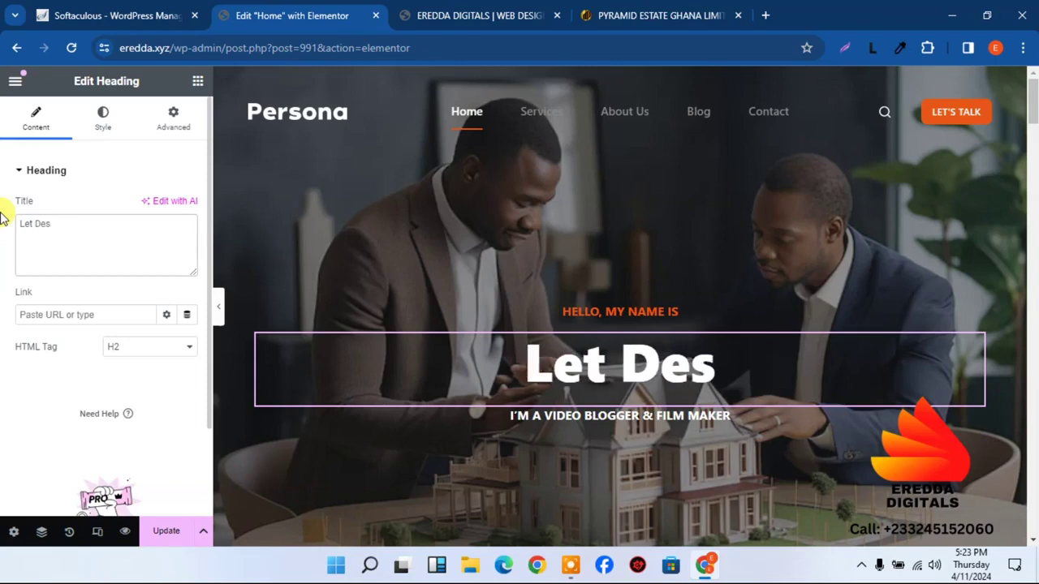
pyautogui.write('ign')
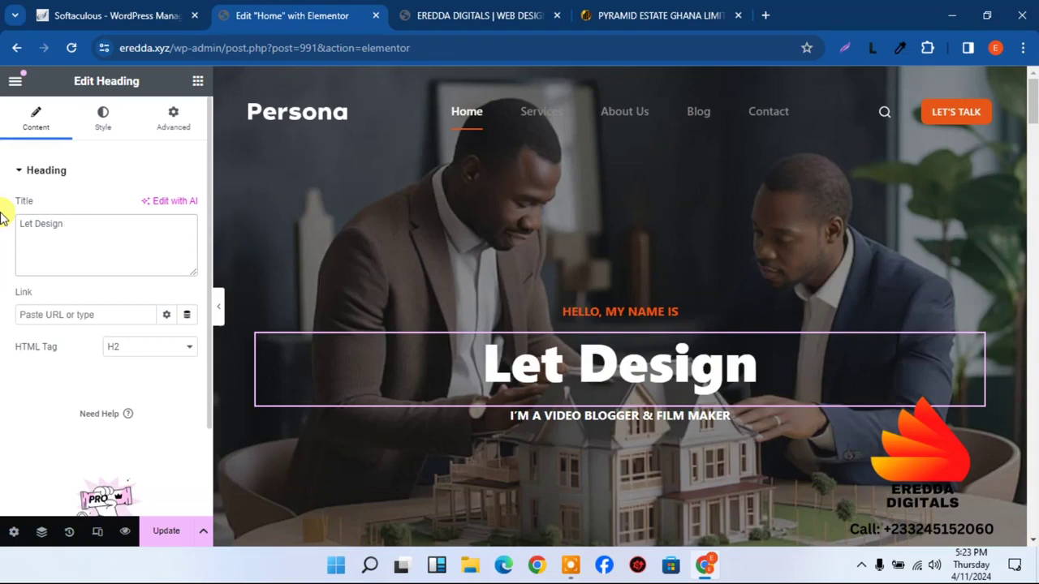
pyautogui.write(' You')
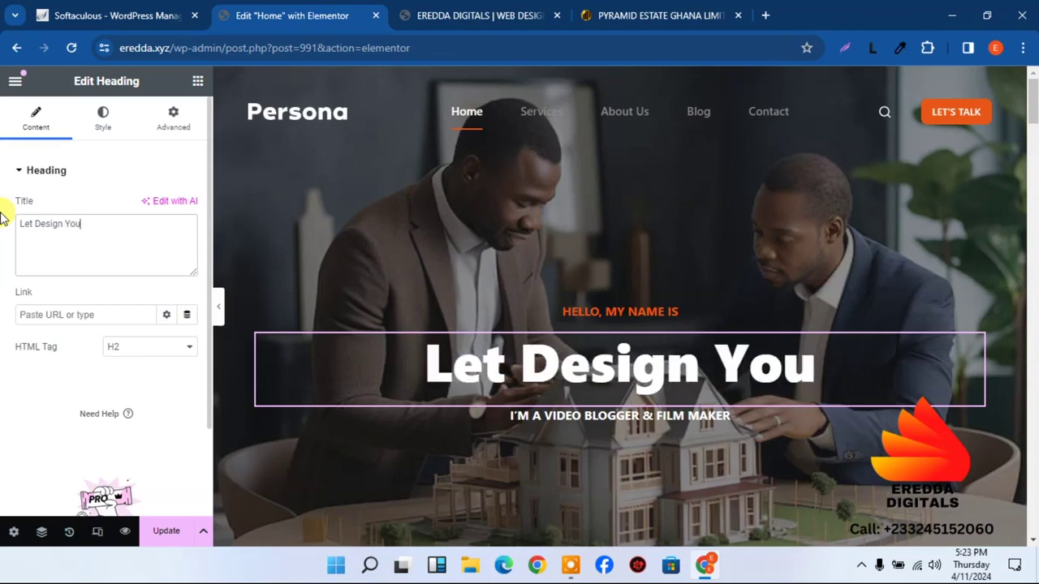
# - Complete the hero heading's title as "Let Design Your Future"
pyautogui.write('r f')
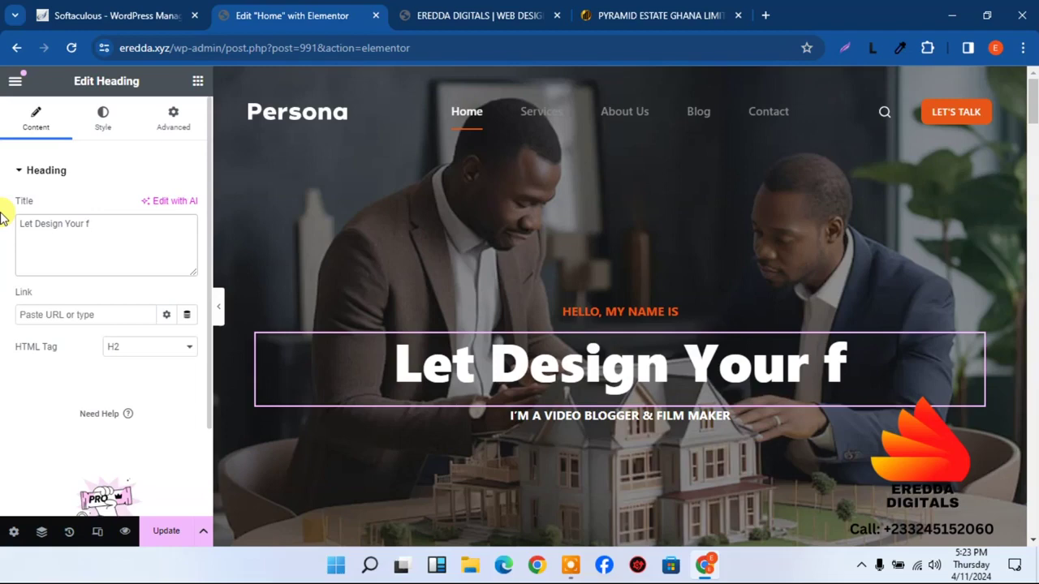
pyautogui.press('BackSpace')
pyautogui.write('Fut')
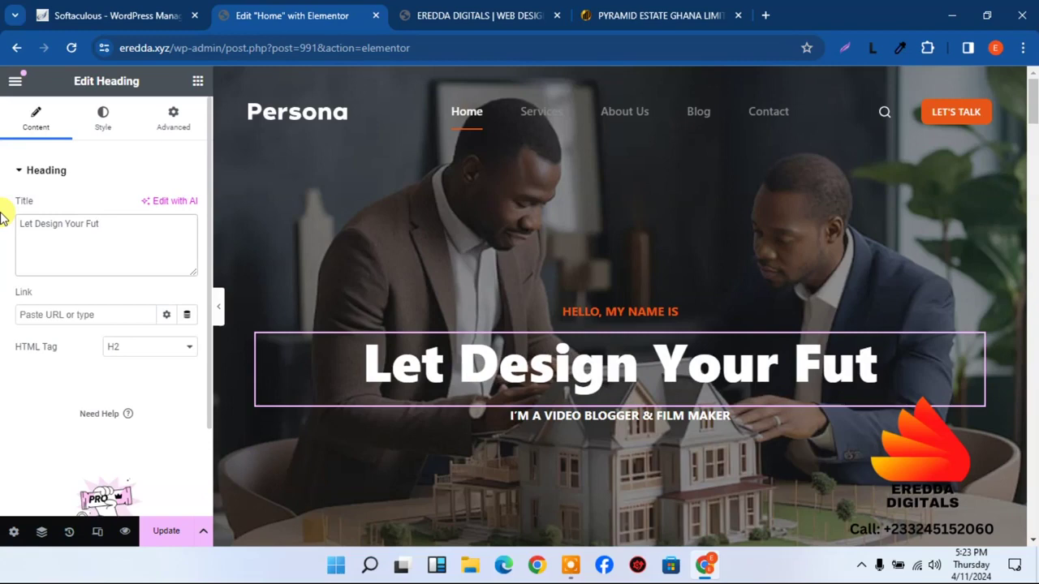
pyautogui.write('ur')
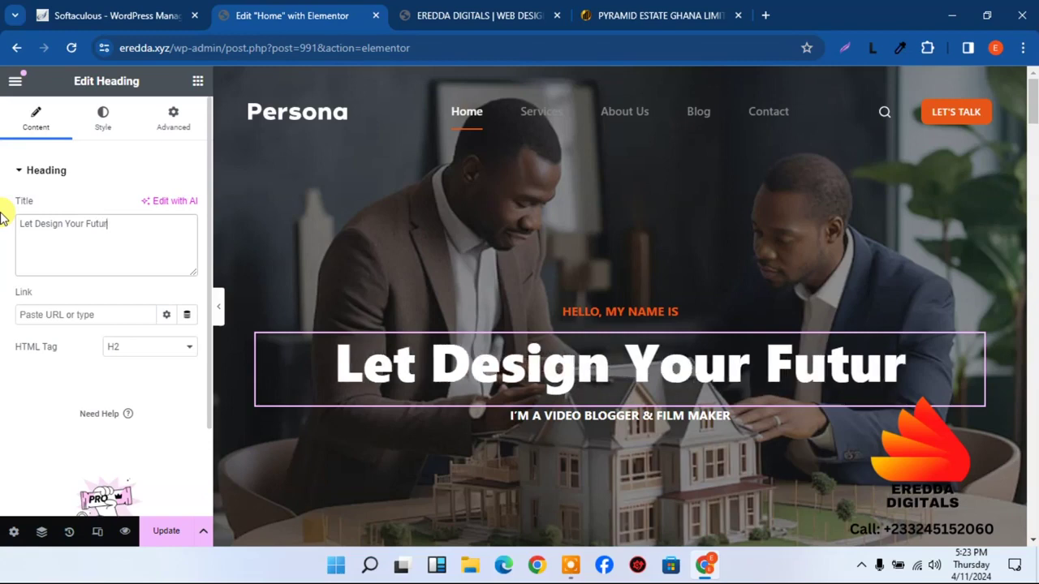
pyautogui.write('e')
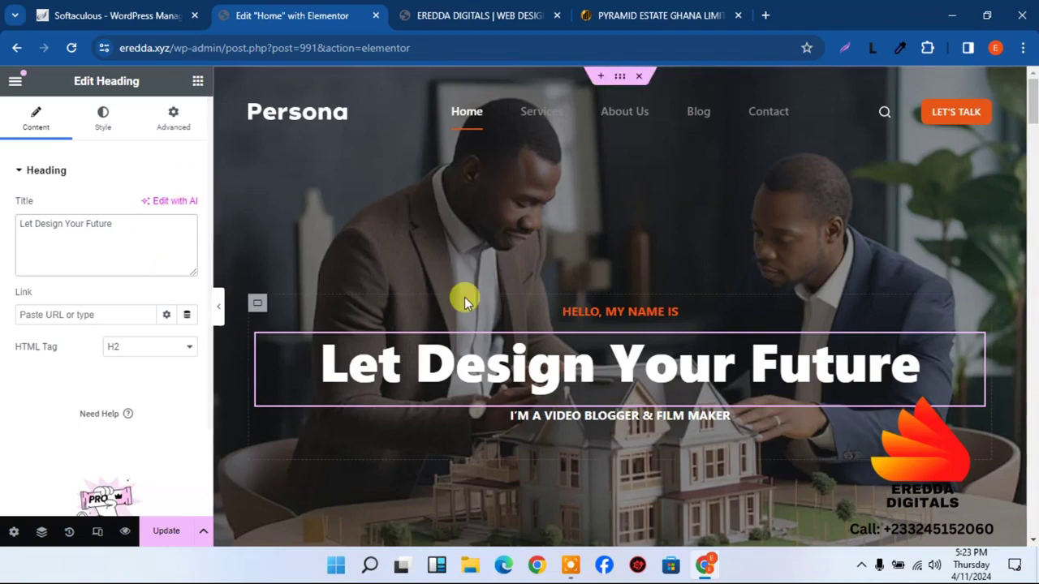
# - Replace the orange intro line above the heading with "Eredda Digitals" and update the page
pyautogui.click(661, 309)
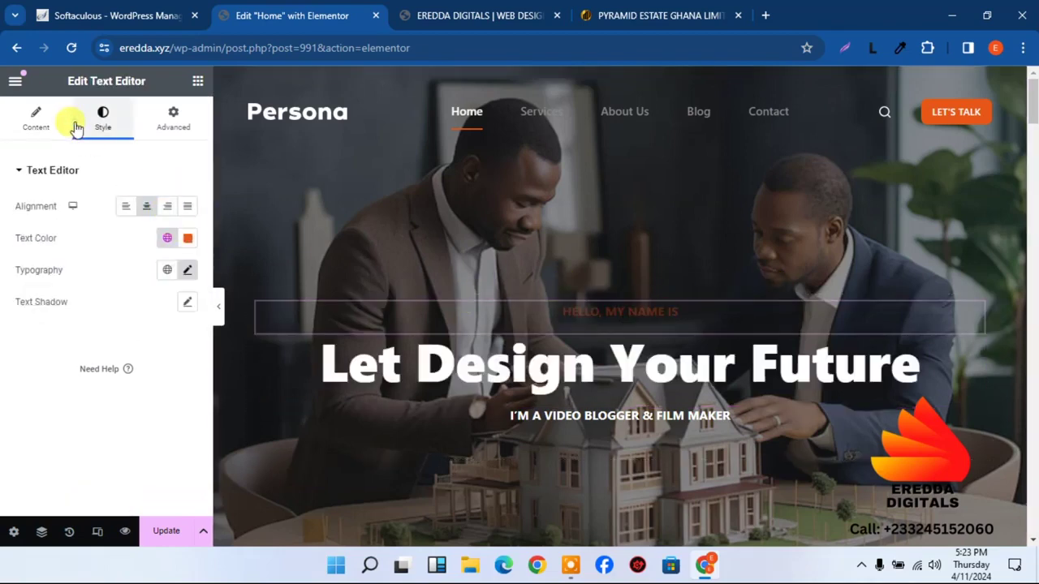
pyautogui.click(39, 120)
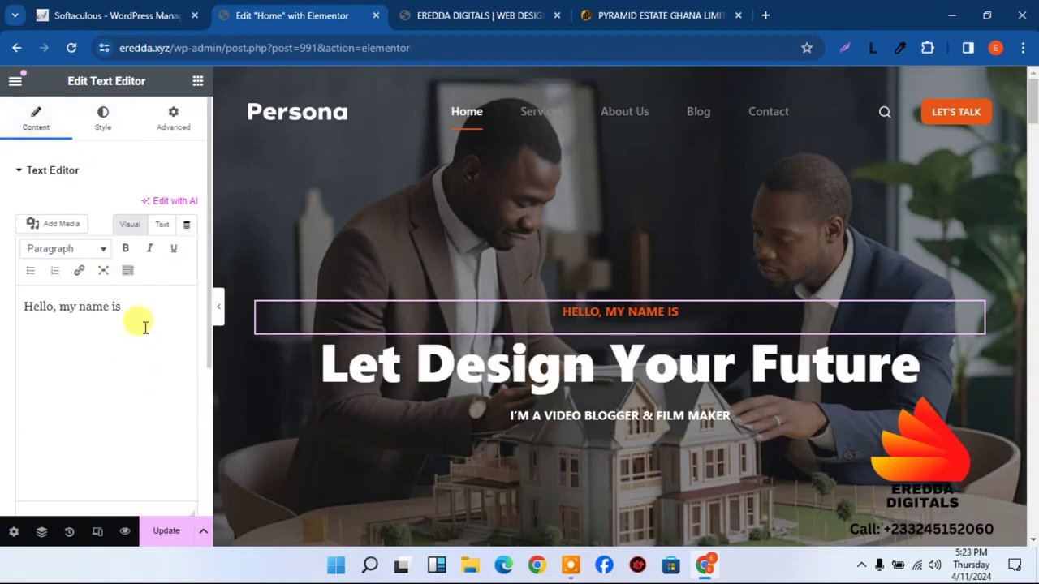
pyautogui.moveTo(133, 306); pyautogui.dragTo(23, 306)
pyautogui.write('E')
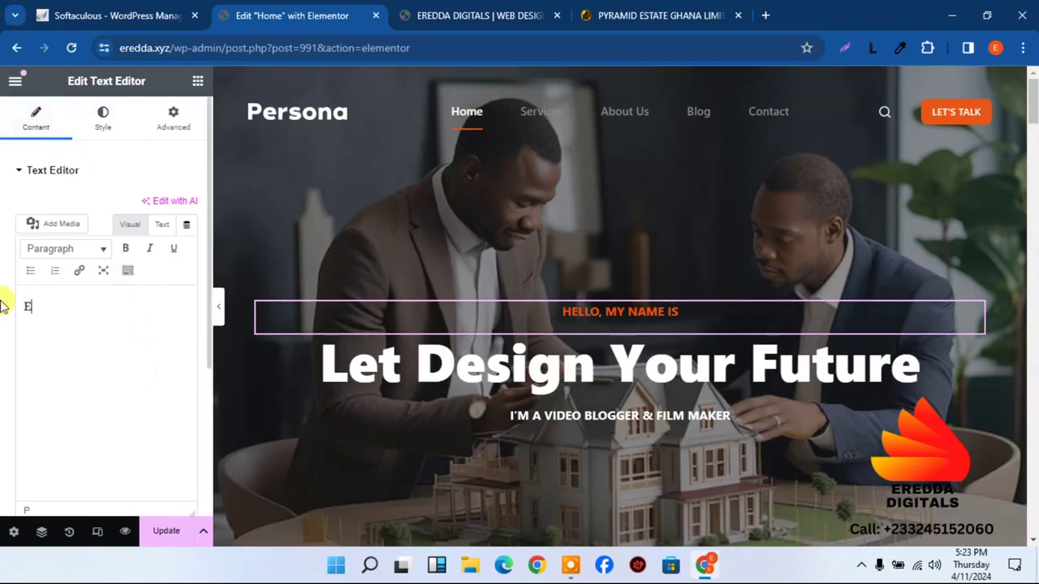
pyautogui.write('redda')
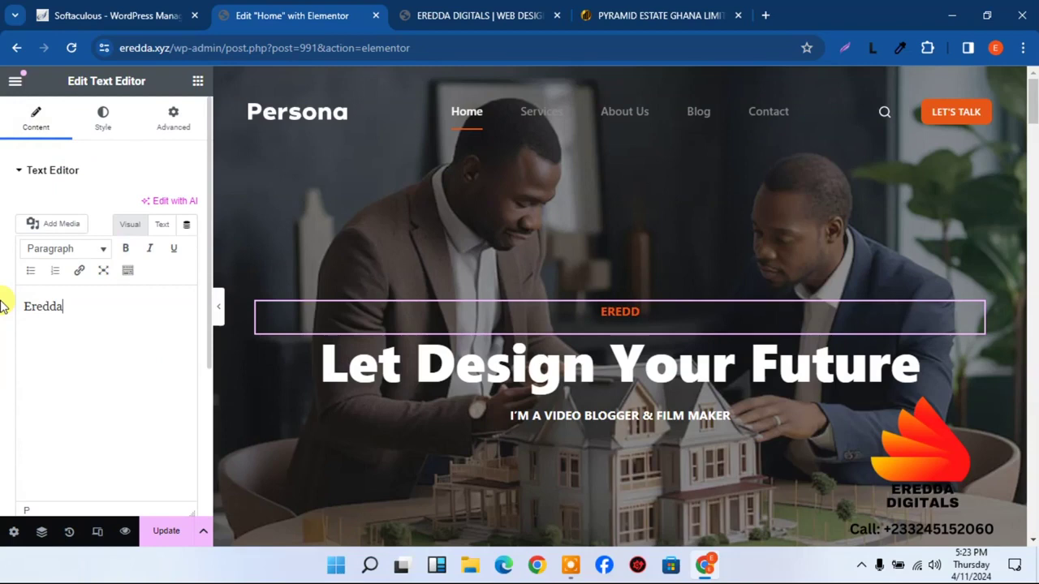
pyautogui.write(' Digitals')
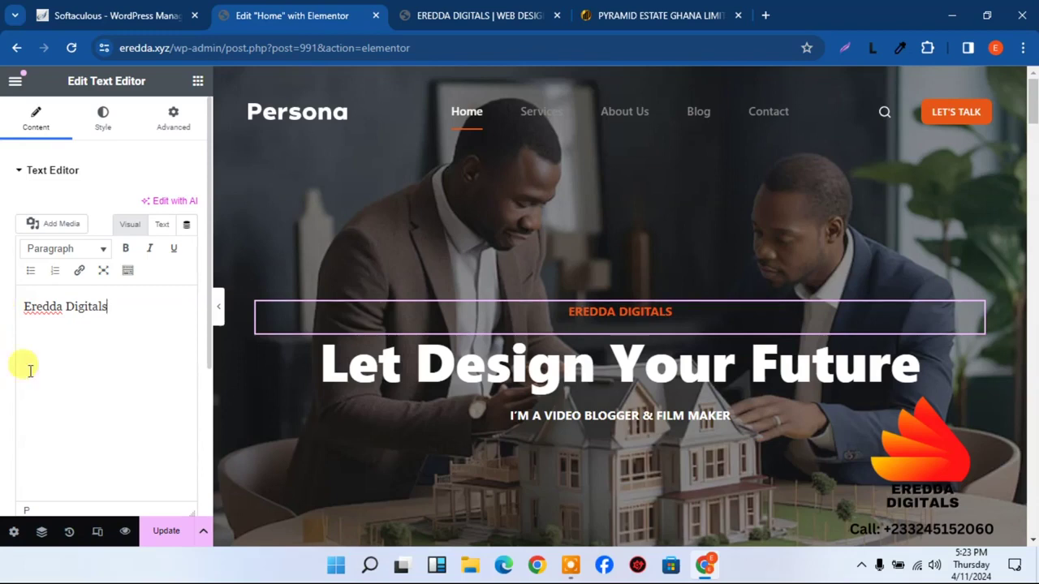
pyautogui.click(163, 530)
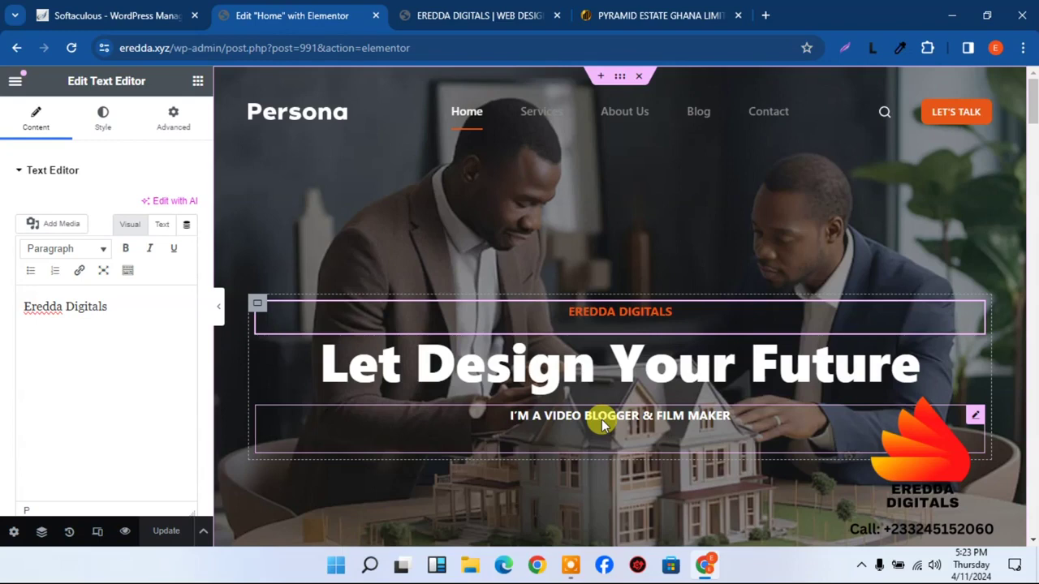
# - Rewrite the orange line above the heading as "No.1 Web Design Agency in Ghana"
pyautogui.tripleClick(110, 307)
pyautogui.write('N')
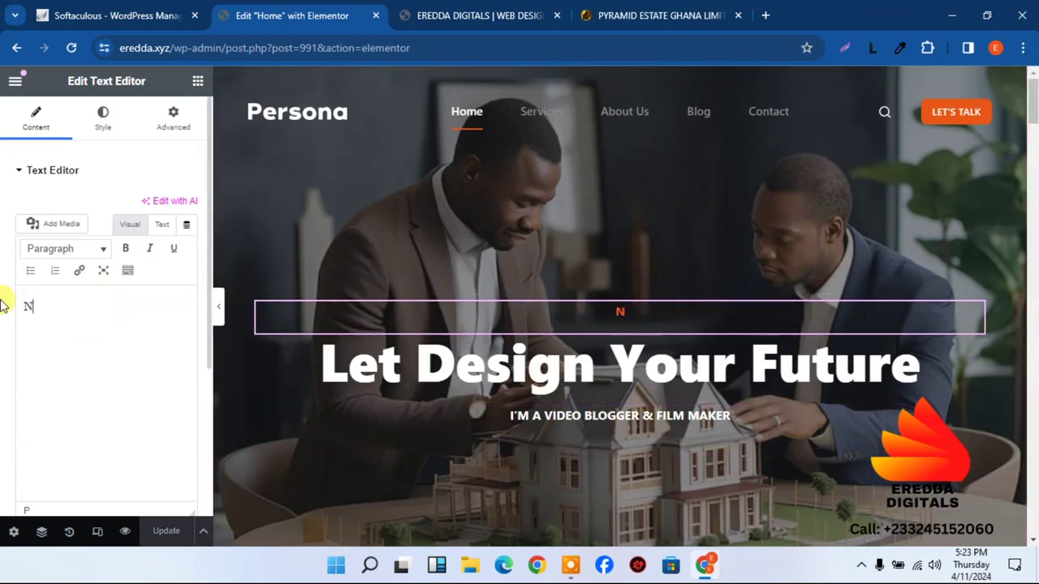
pyautogui.write('o.1')
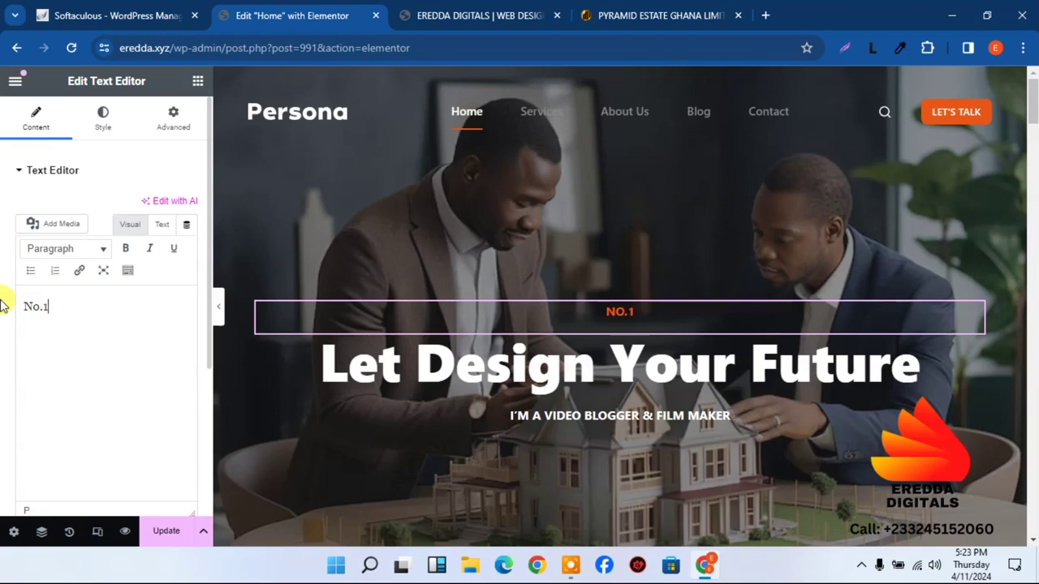
pyautogui.write(' Web Drs')
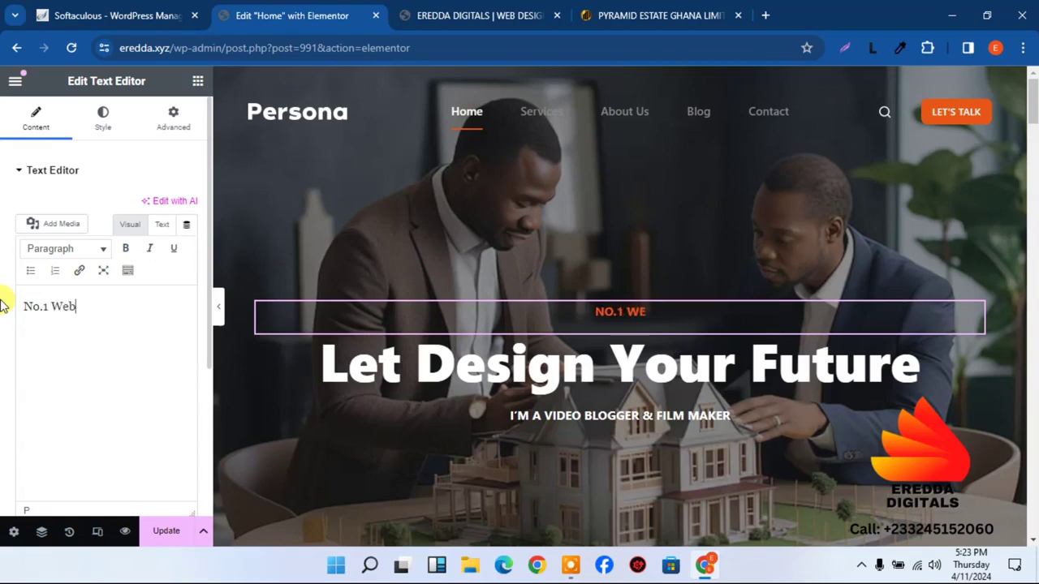
pyautogui.press('BackSpace')
pyautogui.press('BackSpace')
pyautogui.write('es')
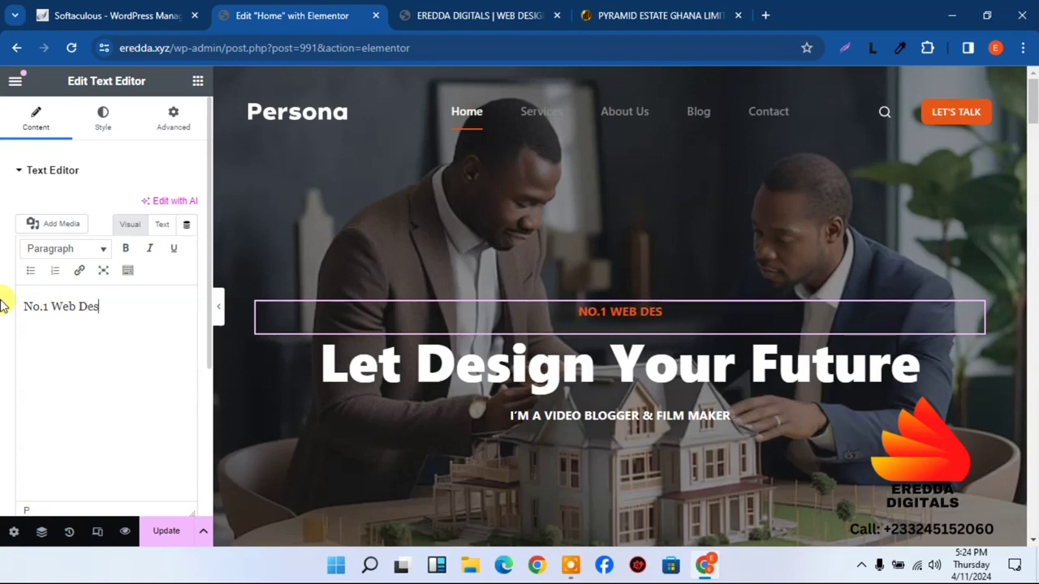
pyautogui.write('ign Agency in Gha')
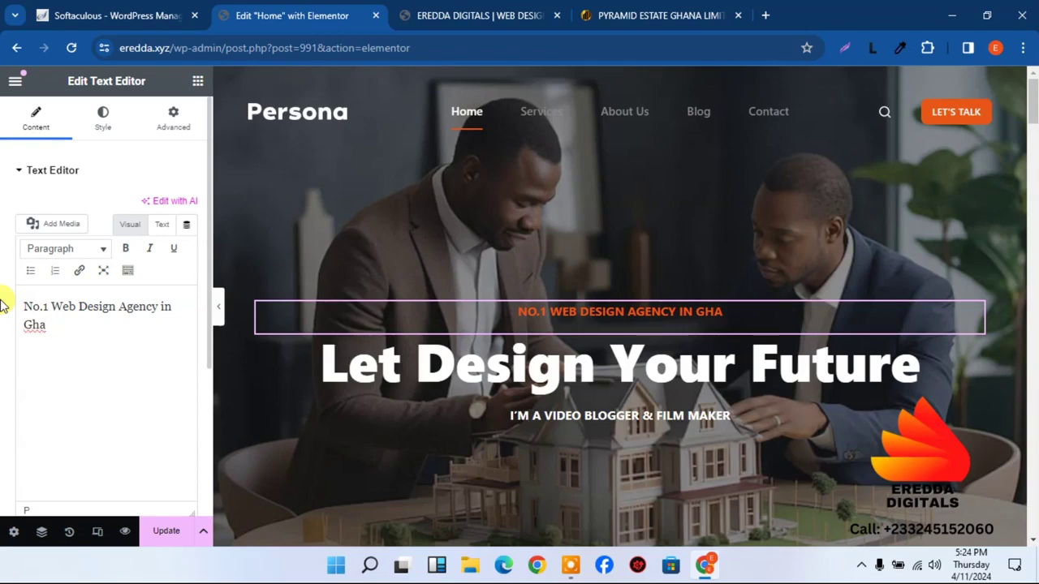
pyautogui.doubleClick(50, 325)
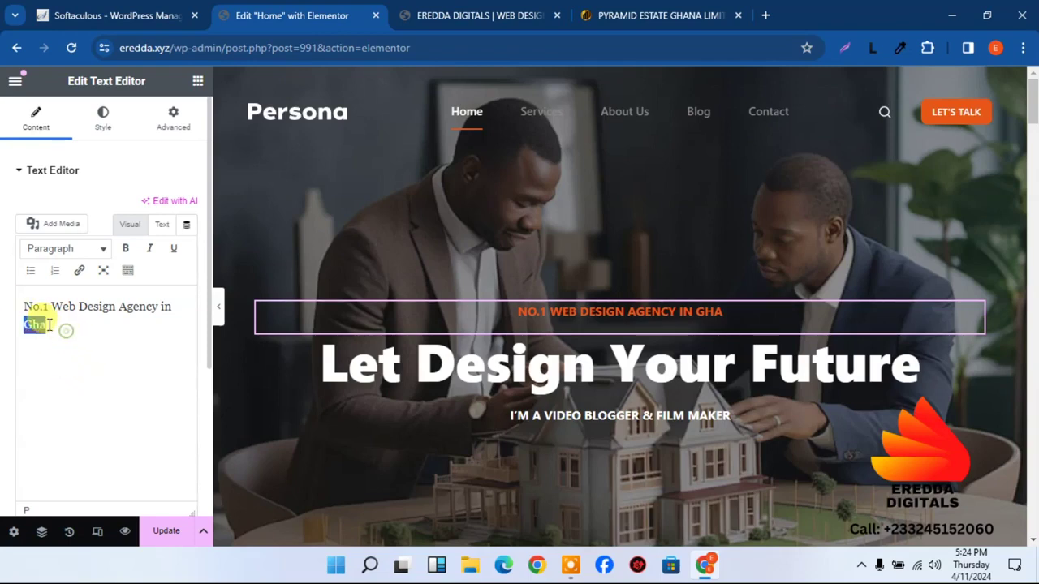
pyautogui.write('a')
# - Cut the whole agency text from the orange line and enter "Eredda digitals" in its place
pyautogui.hotkey('ctrl', 'a')
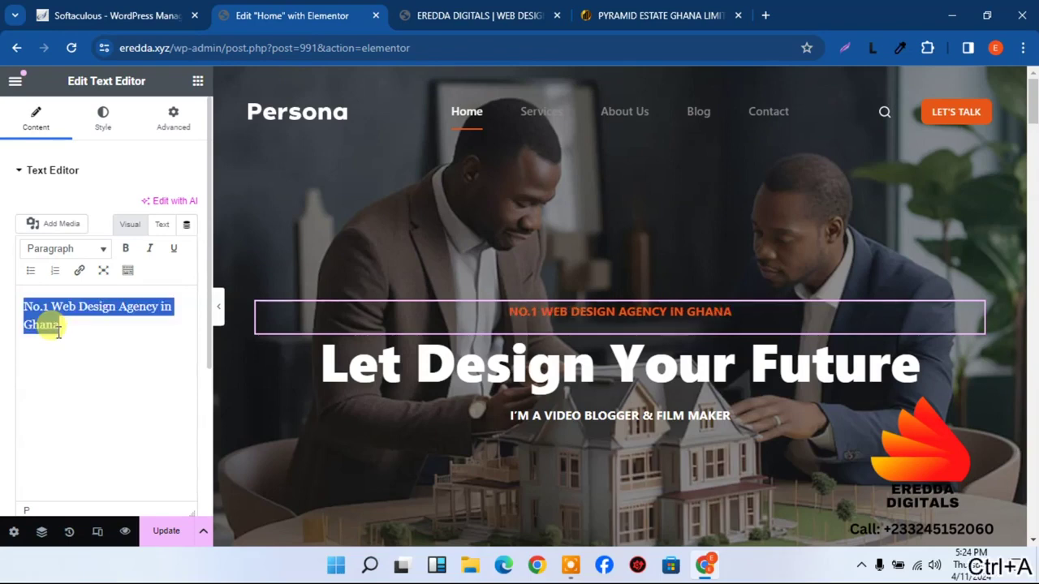
pyautogui.hotkey('ctrl', 'x')
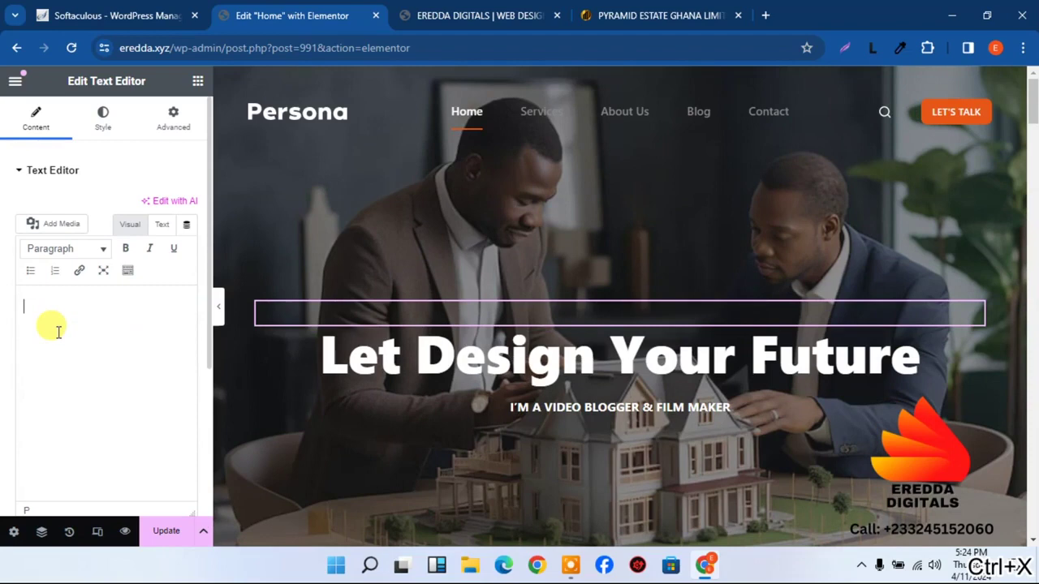
pyautogui.write('Eredda di')
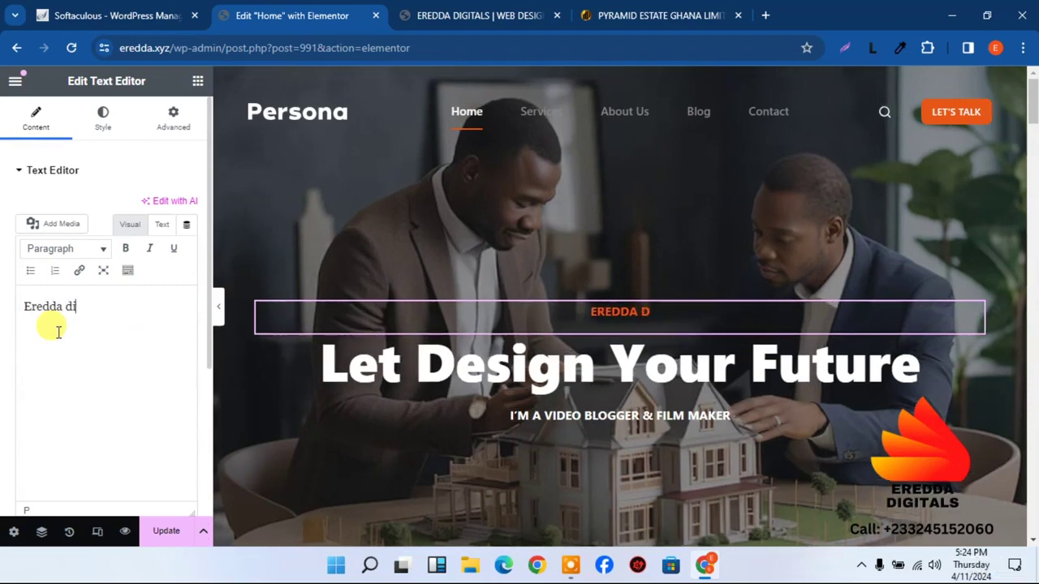
pyautogui.write('gitals')
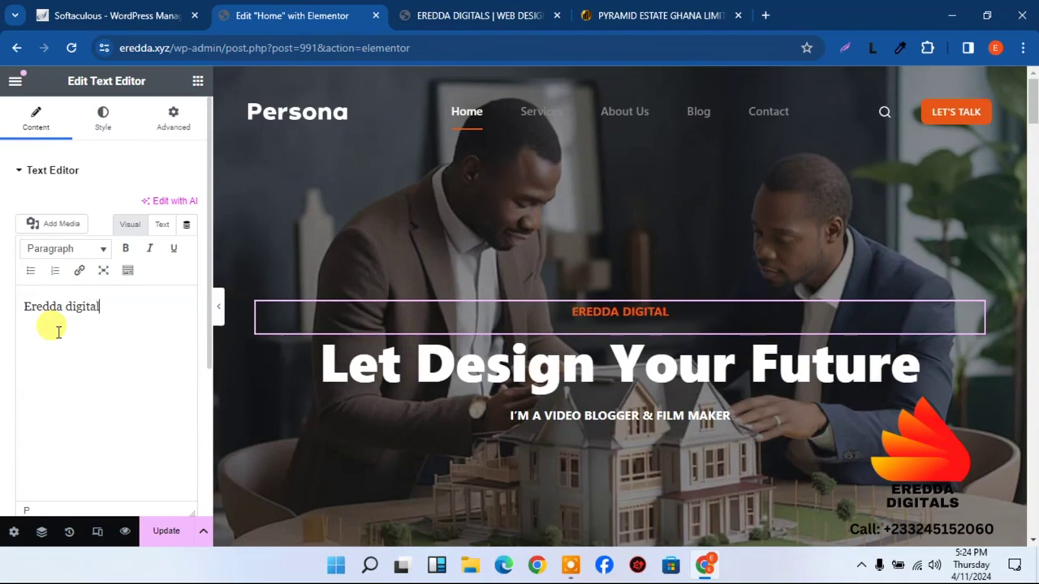
# - Replace the line below the heading with the cut text "No.1 Web Design Agency in Ghana" and update the page
pyautogui.click(631, 423)
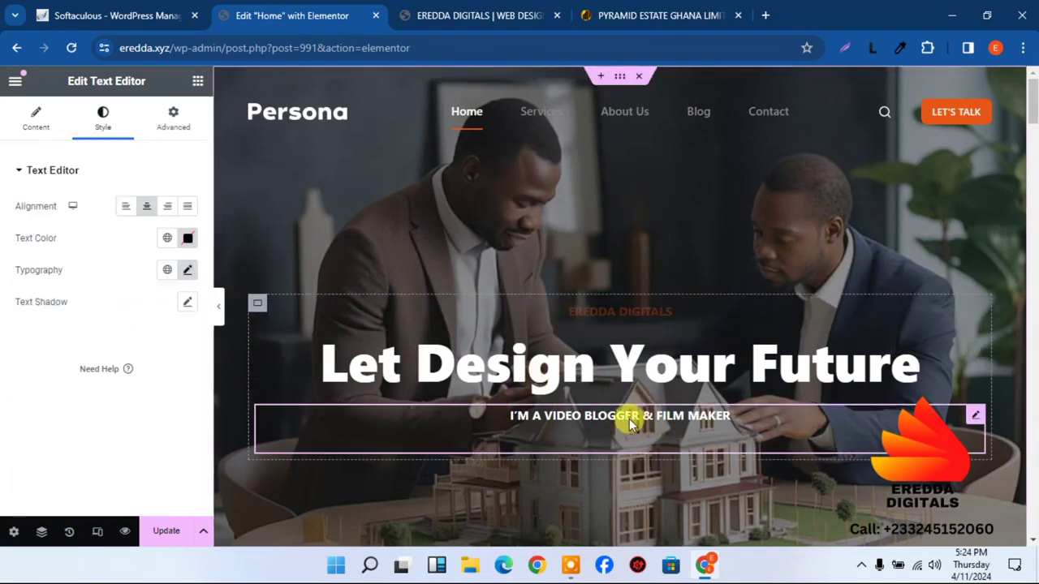
pyautogui.click(34, 129)
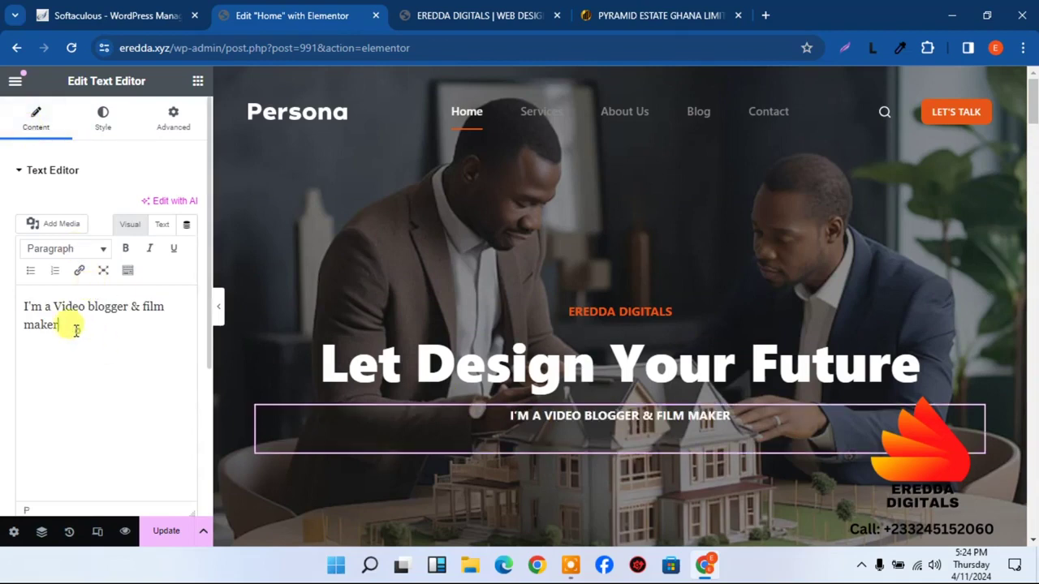
pyautogui.moveTo(76, 327); pyautogui.dragTo(2, 288)
pyautogui.press('BackSpace')
pyautogui.hotkey('ctrl', 'v')
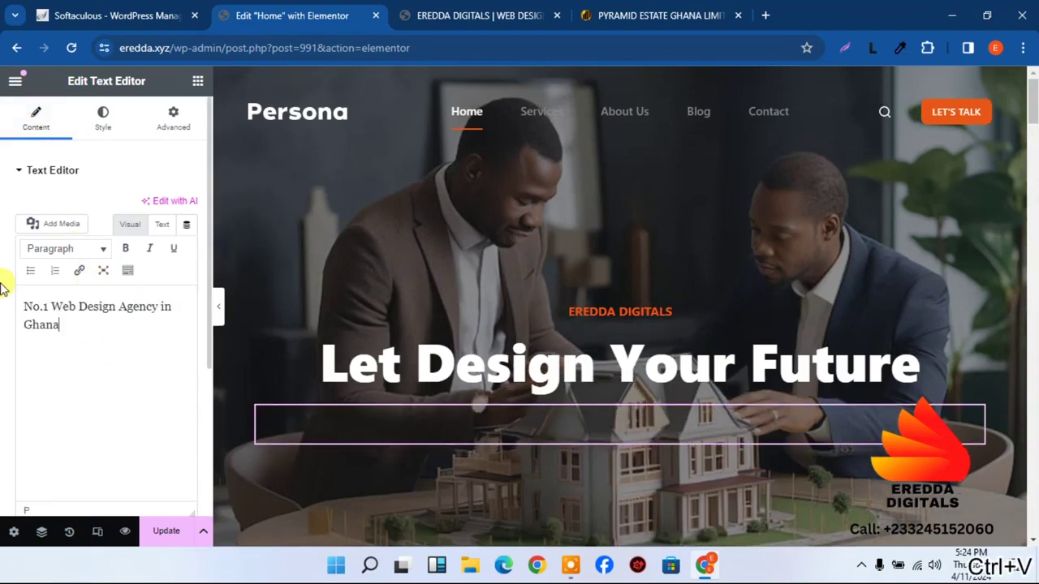
pyautogui.click(165, 531)
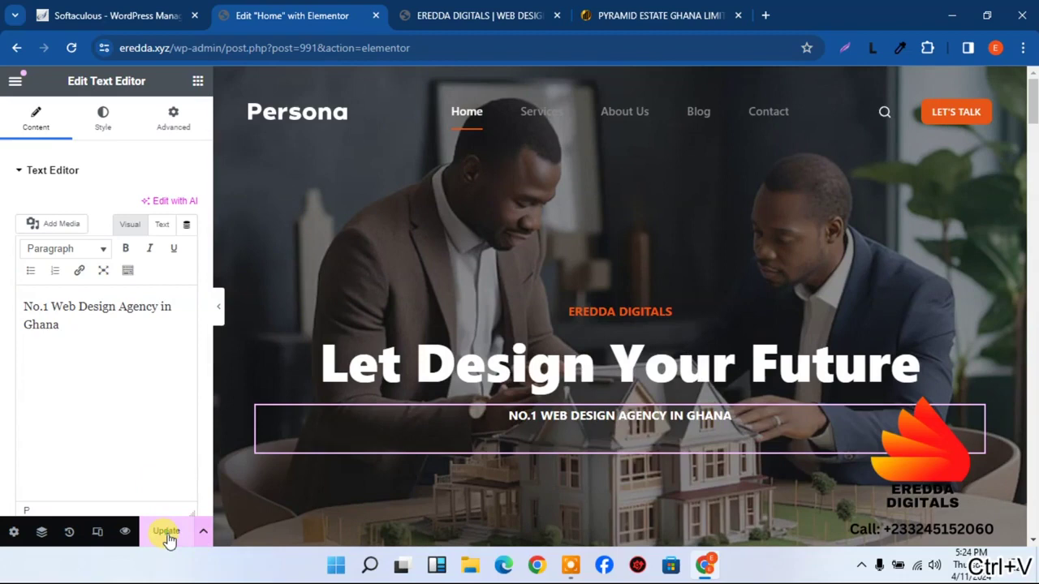
# - Look at the live home page in its open browser tab and return to the page editor
pyautogui.click(197, 82)
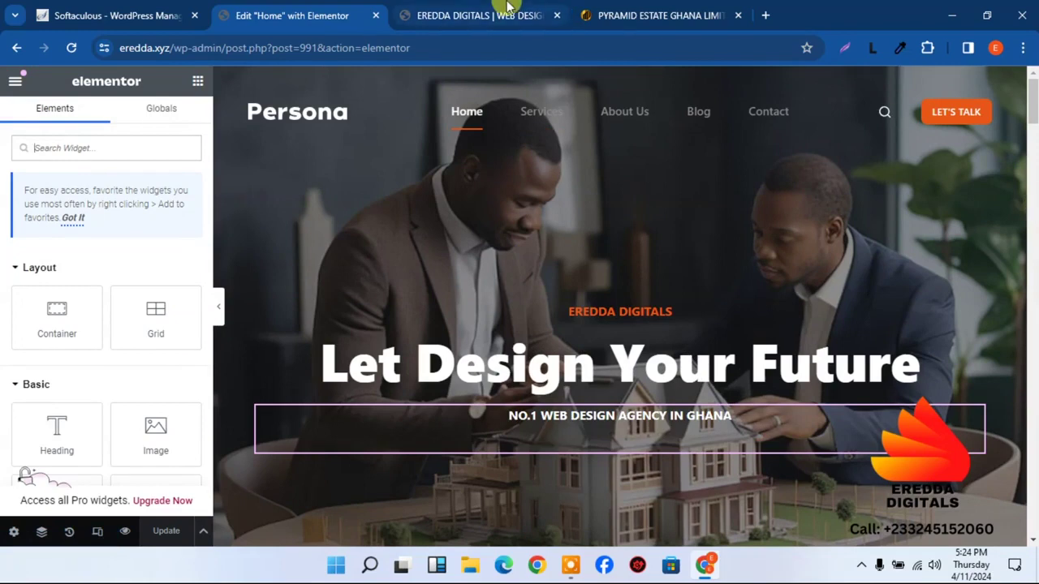
pyautogui.click(505, 13)
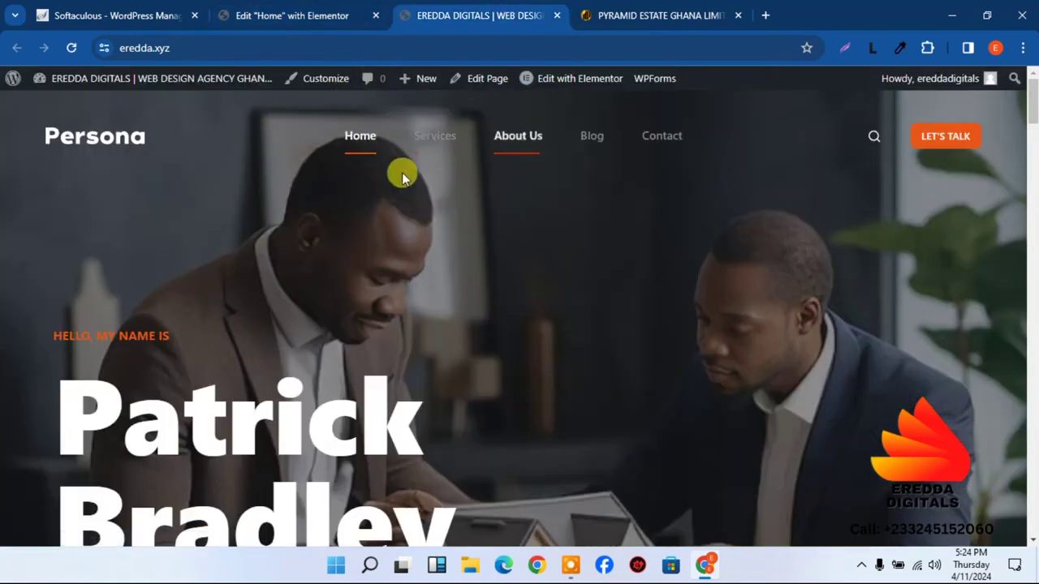
pyautogui.click(279, 8)
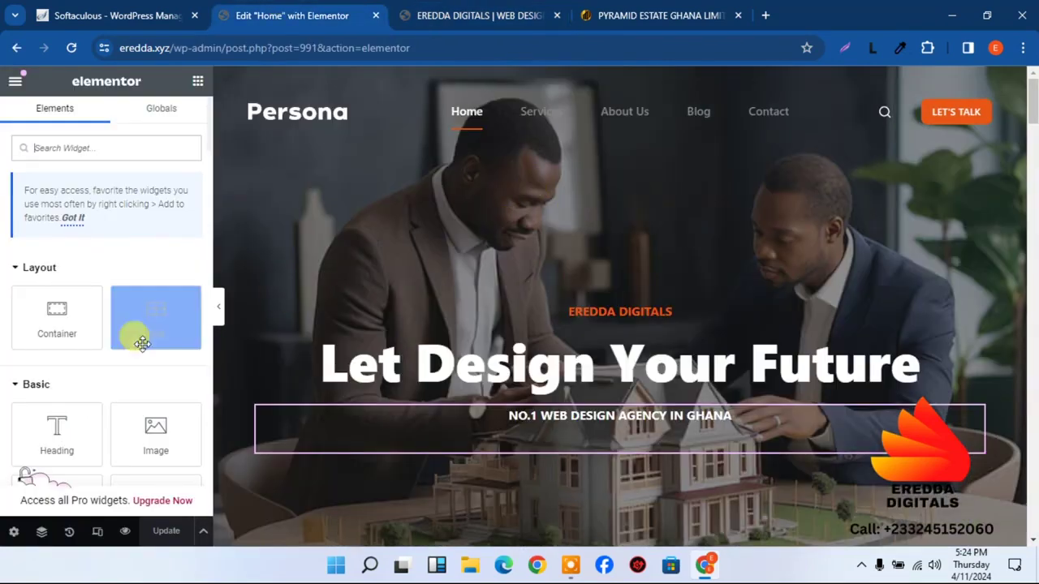
# - Select the hero section's outermost container in the Navigator and open its advanced layout settings
pyautogui.click(42, 536)
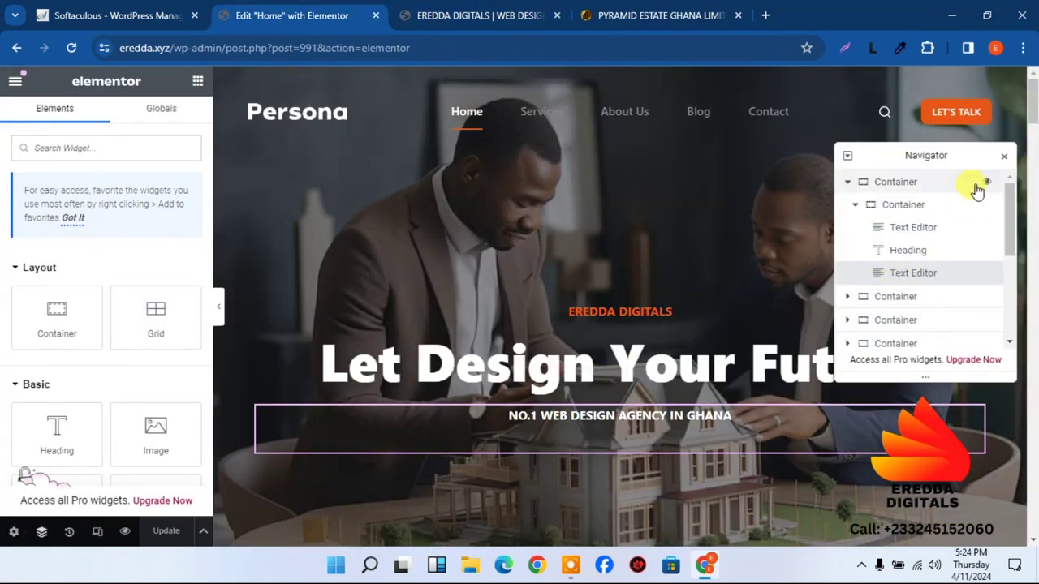
pyautogui.click(897, 183)
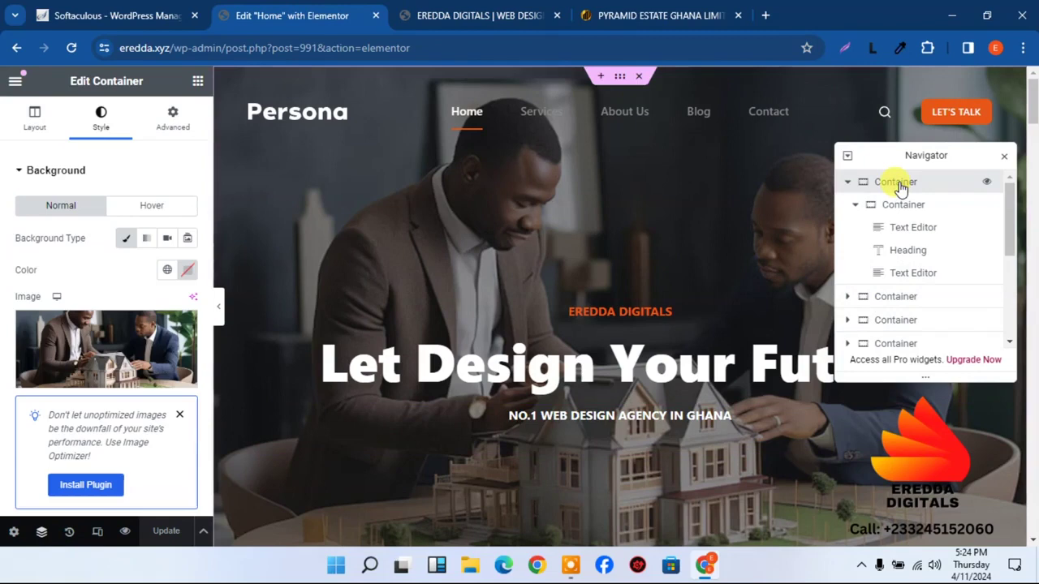
pyautogui.click(189, 119)
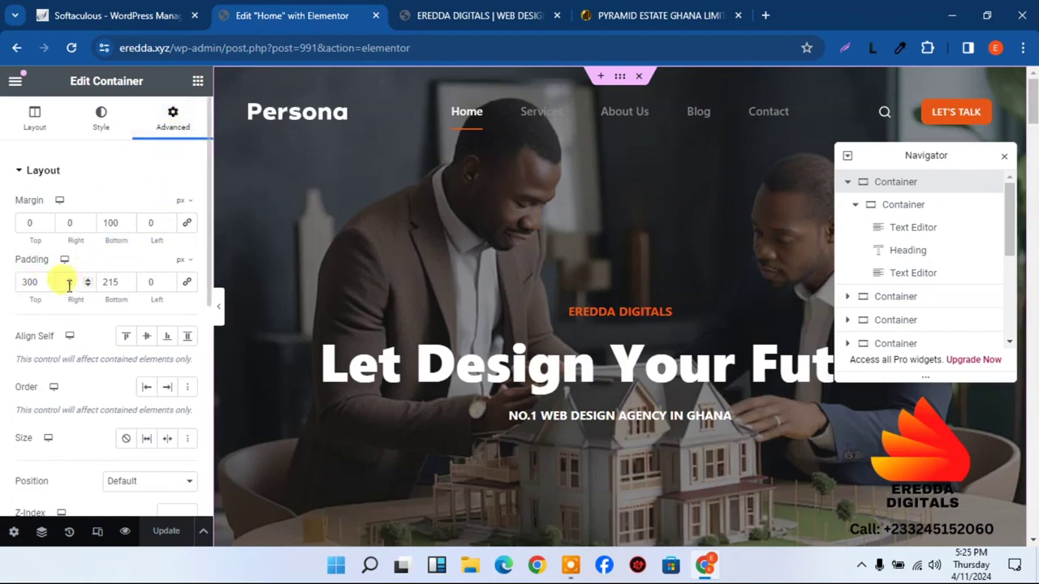
# - Try a top padding of 310 px on the hero container and return it to 300 px
pyautogui.click(47, 279)
pyautogui.moveTo(47, 279); pyautogui.dragTo(46, 279)
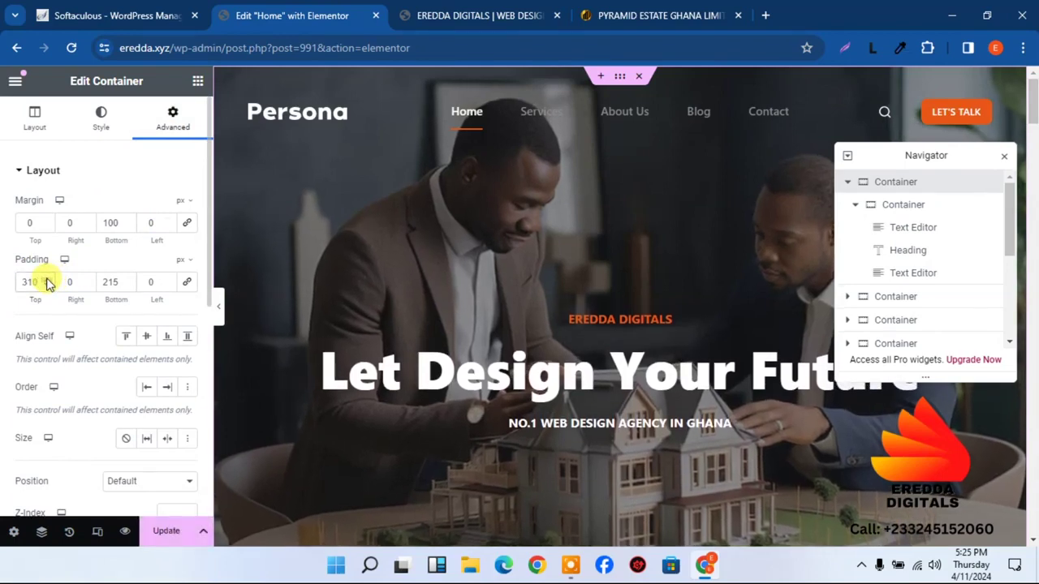
pyautogui.click(46, 286)
pyautogui.click(46, 286)
pyautogui.click(47, 286)
pyautogui.click(47, 285)
pyautogui.click(47, 286)
pyautogui.click(46, 285)
pyautogui.click(46, 286)
pyautogui.click(46, 285)
pyautogui.click(46, 286)
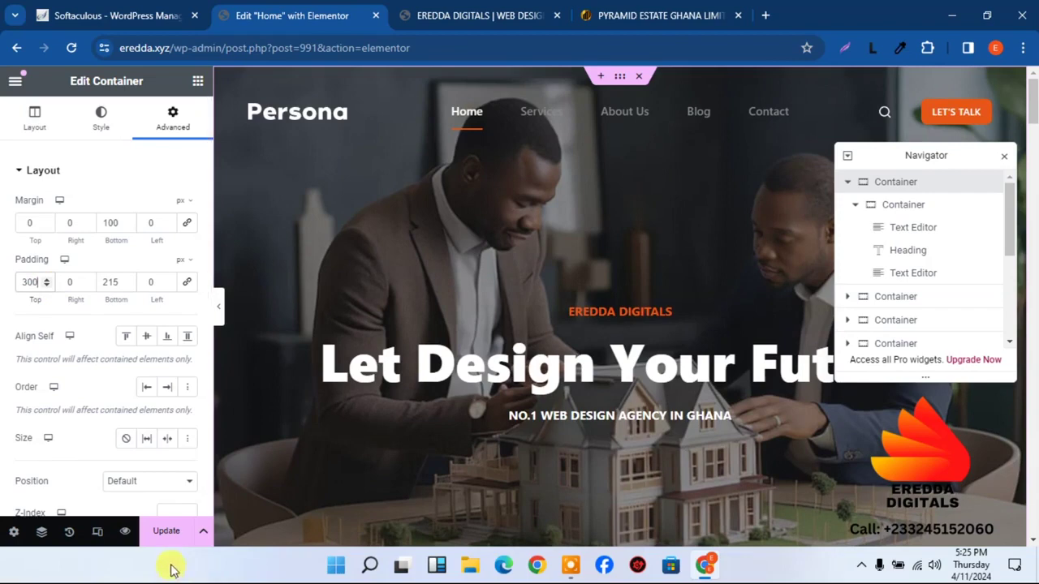
# - Update the page and close the Navigator
pyautogui.click(166, 531)
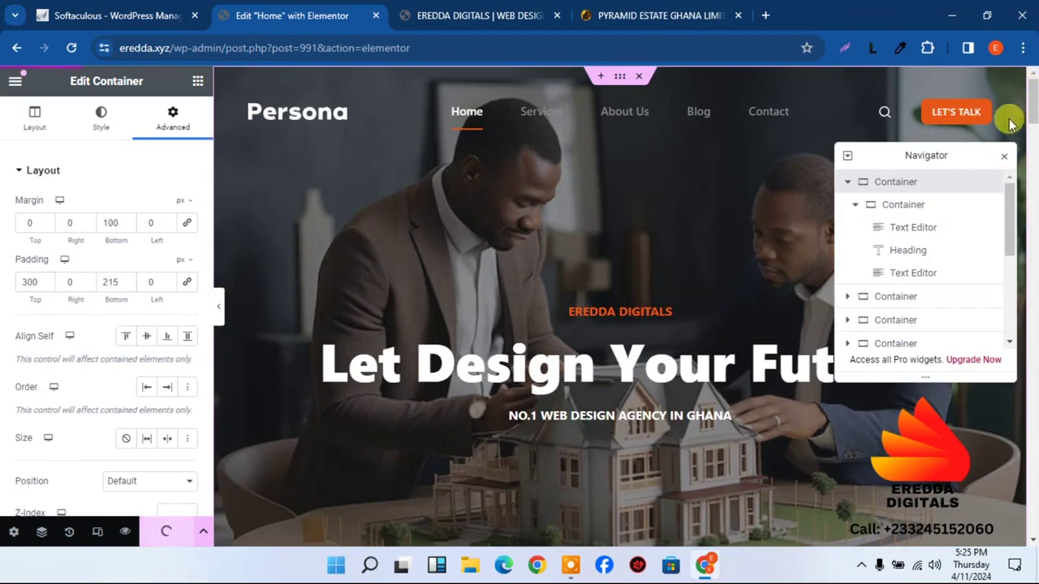
pyautogui.click(1002, 157)
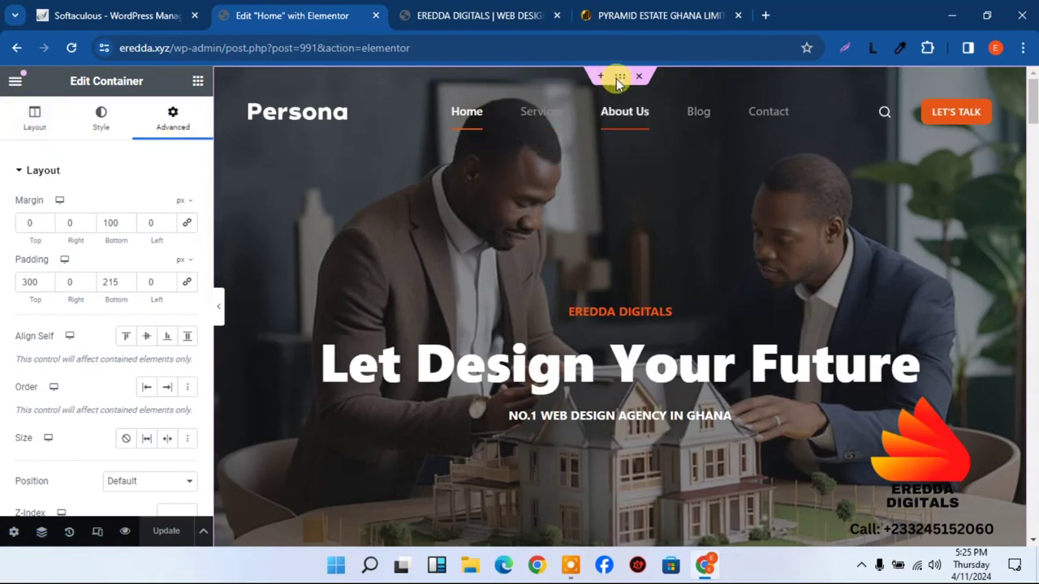
# - Save the hero container with a minimum height of 100 vh and check the live home page in its open browser tab
pyautogui.click(35, 120)
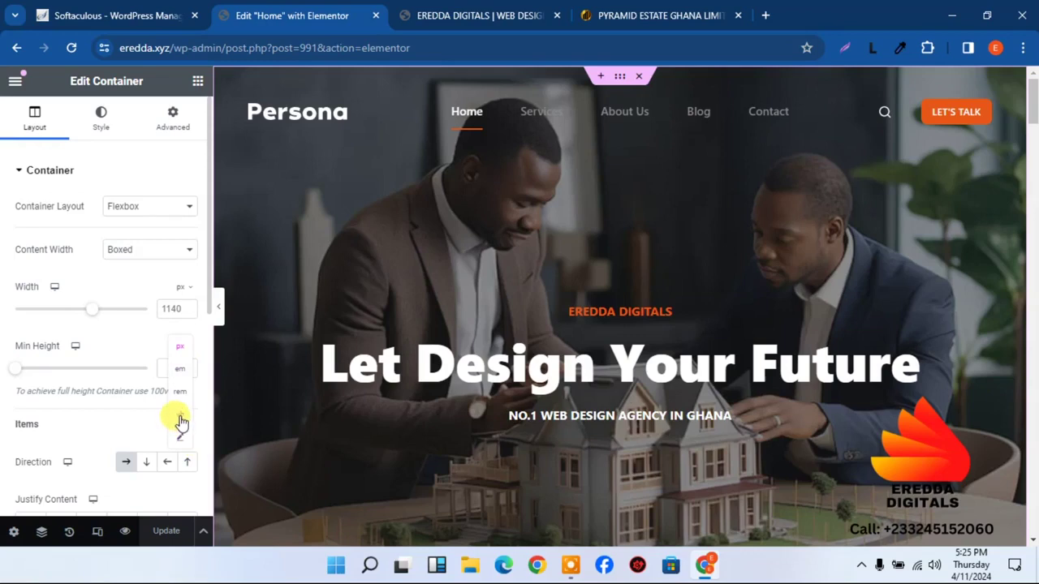
pyautogui.click(180, 415)
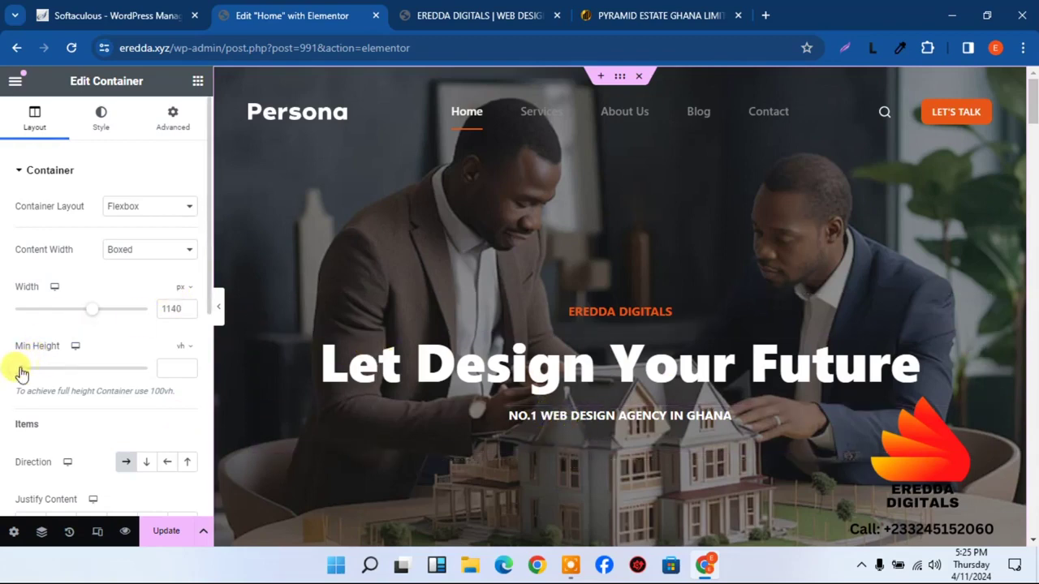
pyautogui.moveTo(18, 376); pyautogui.dragTo(127, 378)
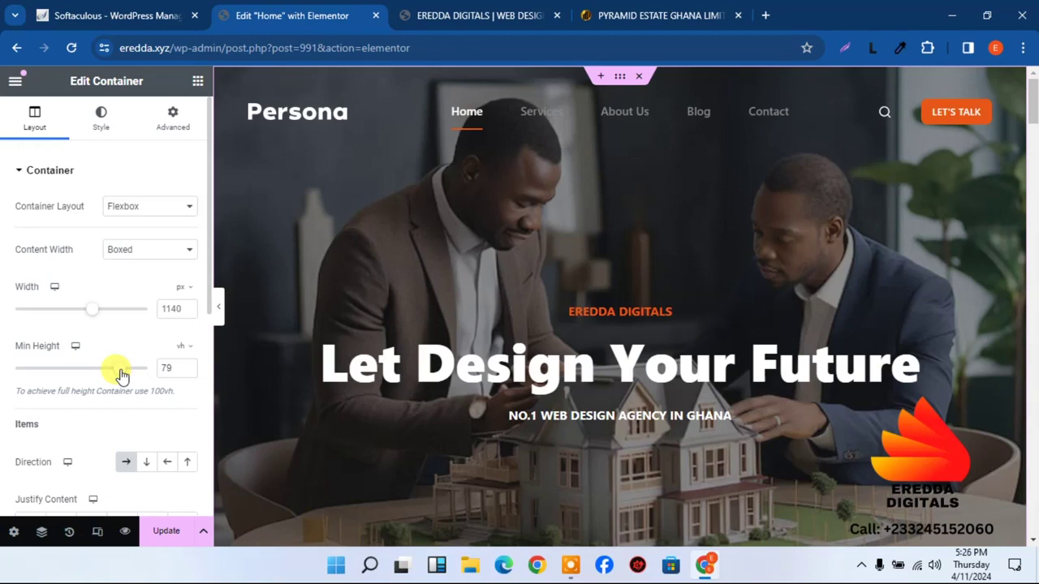
pyautogui.moveTo(120, 373); pyautogui.dragTo(180, 376)
pyautogui.click(167, 533)
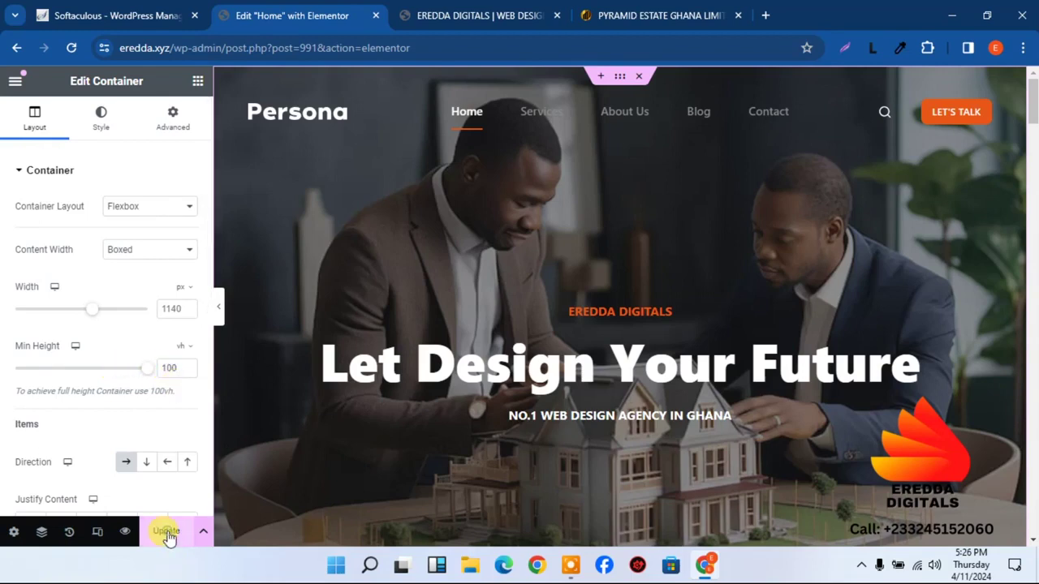
pyautogui.click(459, 6)
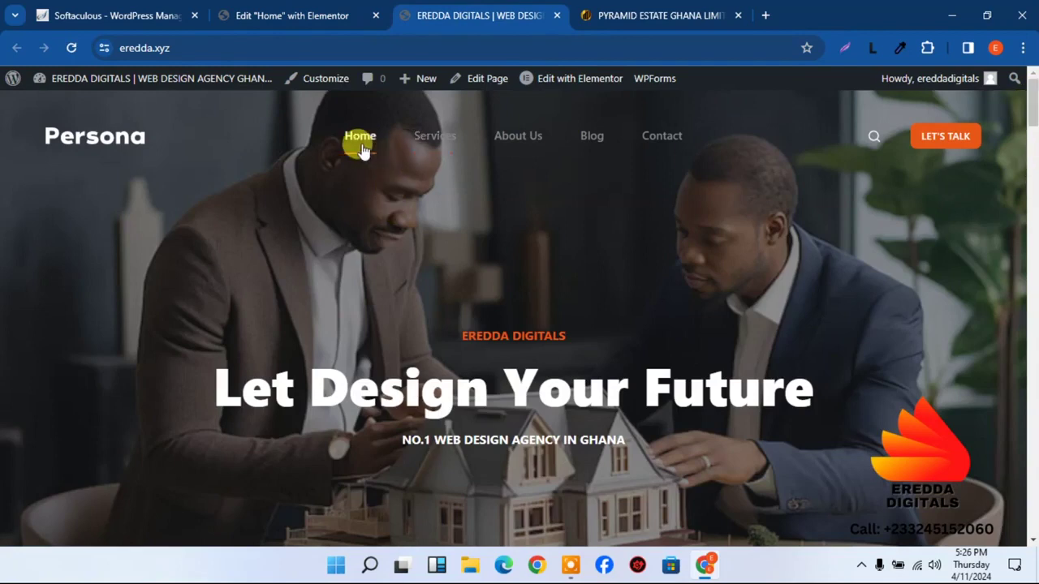
pyautogui.click(297, 14)
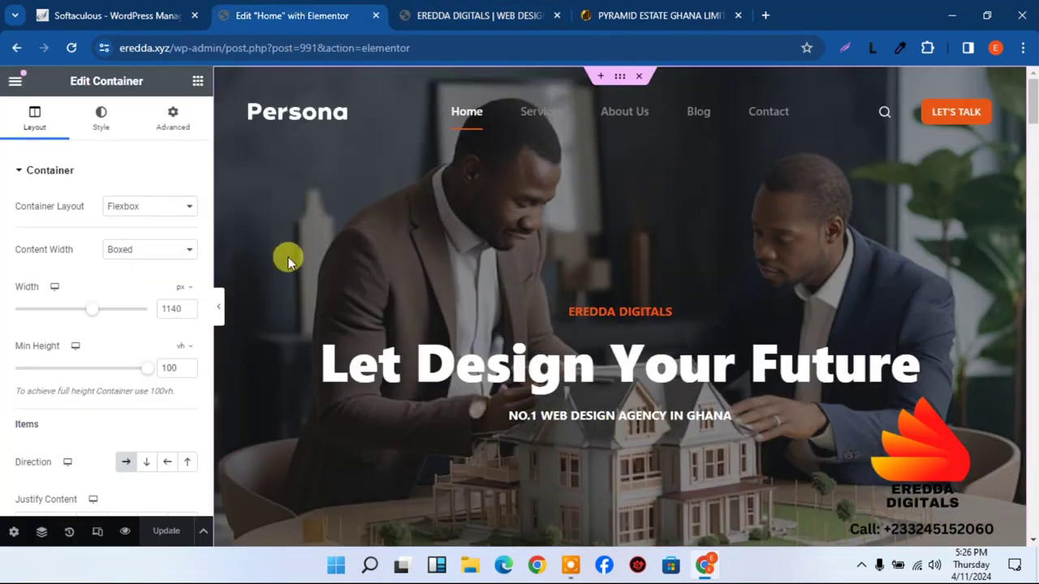
# - Try top paddings of 500 px and 0 px on the hero container and return it to 300 px
pyautogui.click(171, 122)
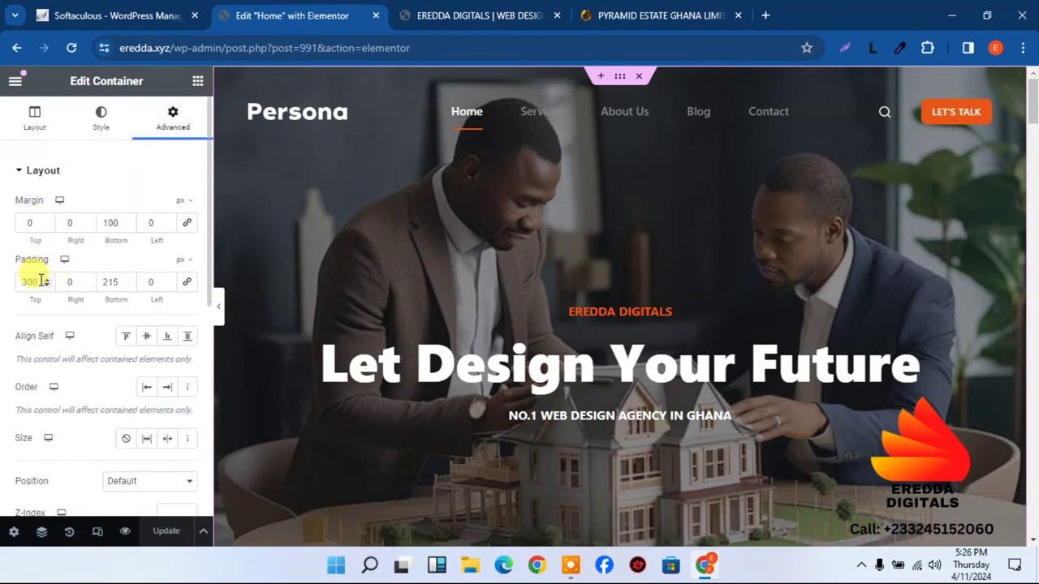
pyautogui.moveTo(38, 280); pyautogui.dragTo(10, 285)
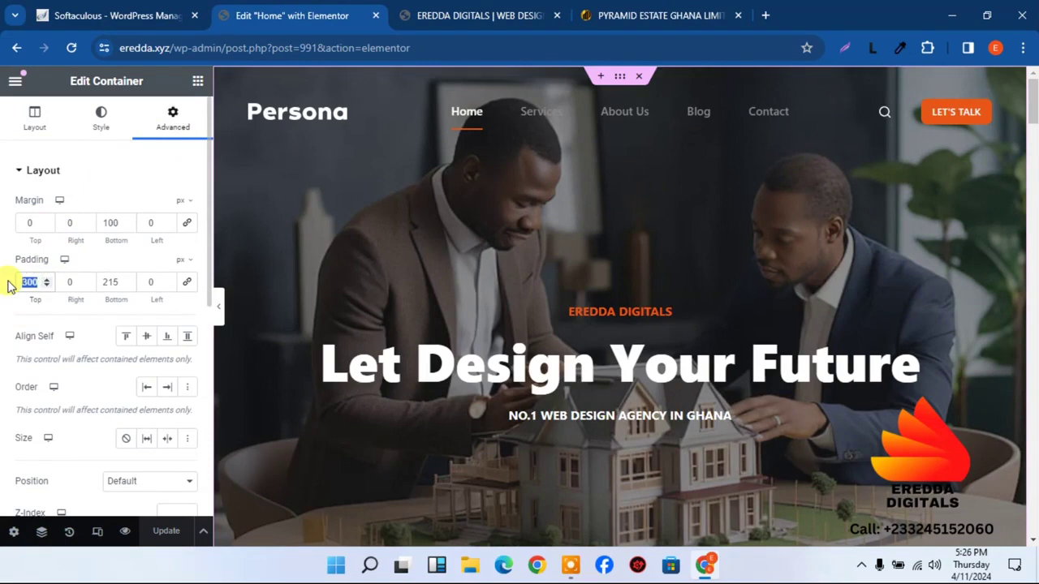
pyautogui.write('500')
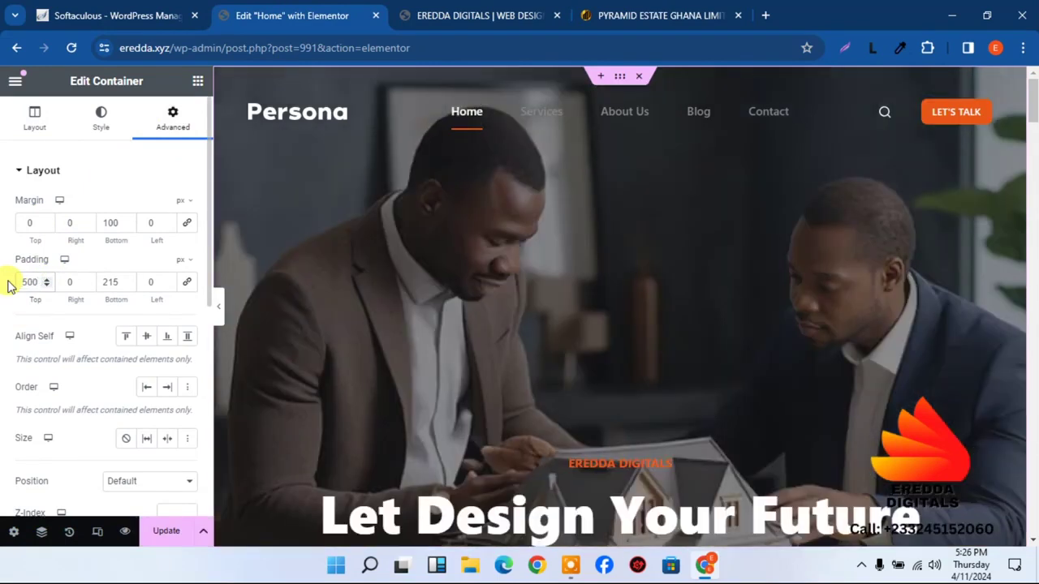
pyautogui.hotkey('ctrl', 'a')
pyautogui.write('0')
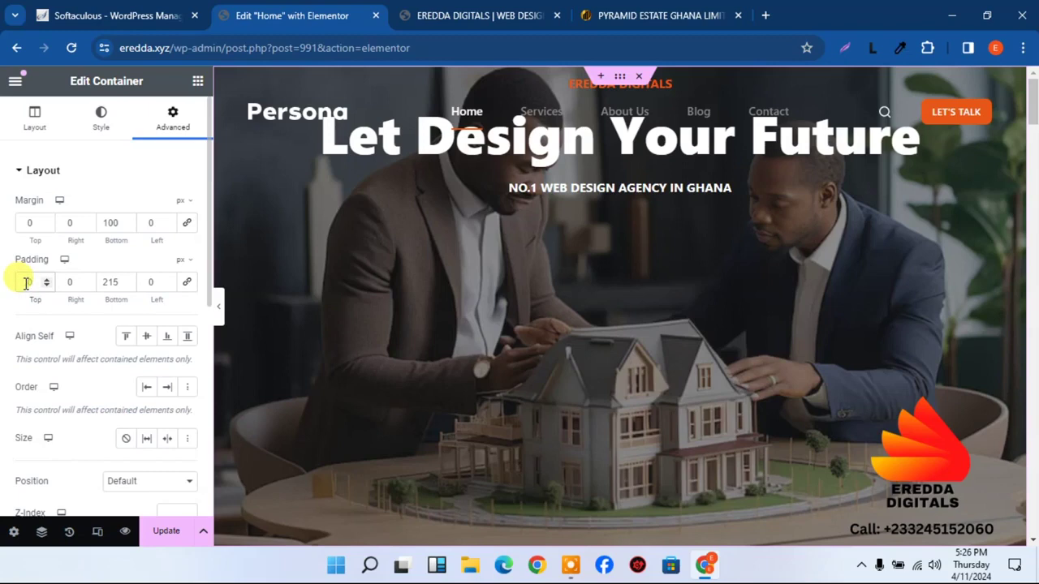
pyautogui.hotkey('ctrl', 'a')
pyautogui.write('300')
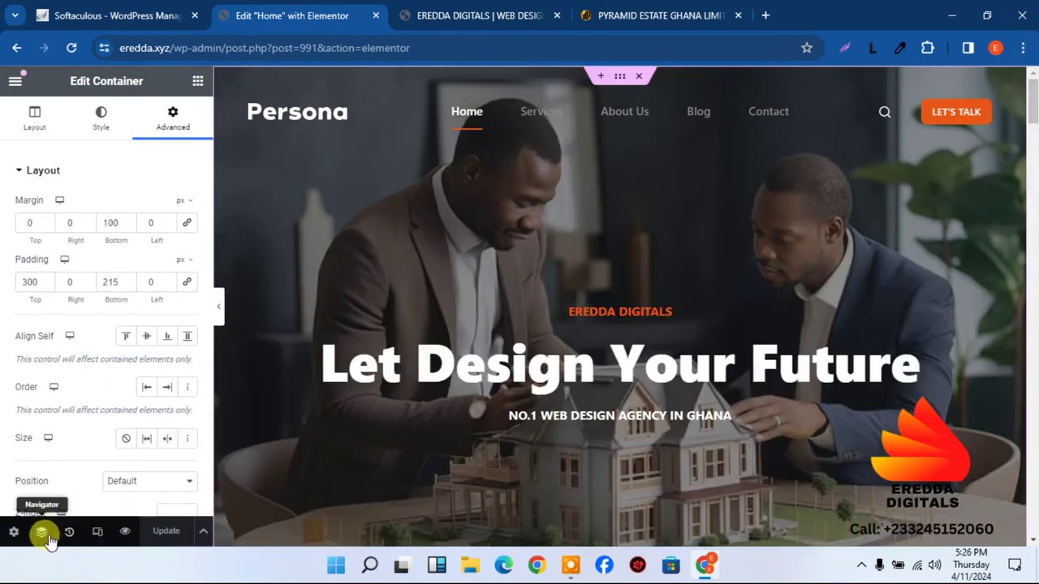
# - Raise the hero container's top padding gradually to 306 px, bring it back to 300 px and update the page
pyautogui.click(42, 531)
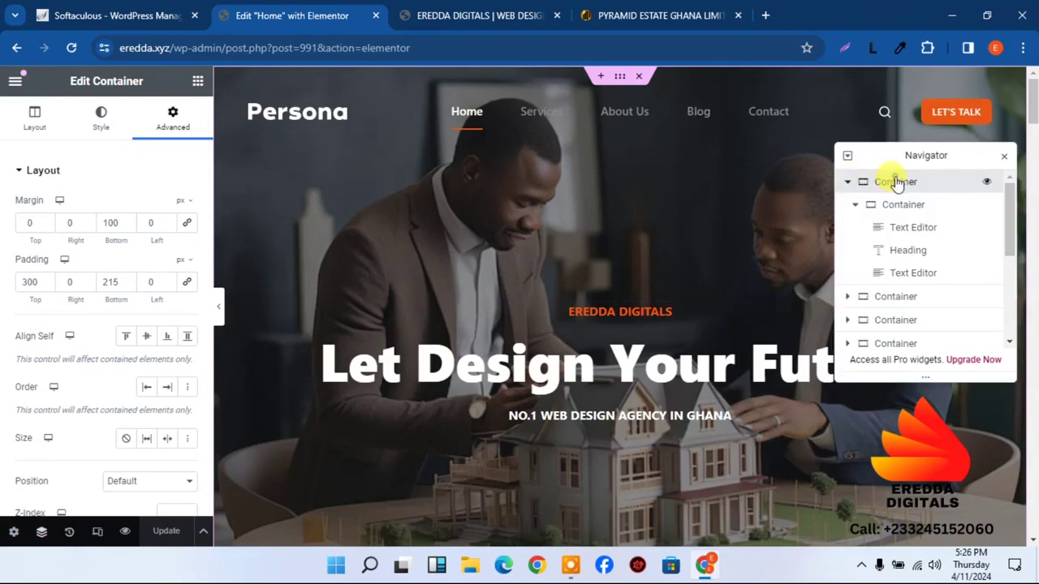
pyautogui.click(46, 279)
pyautogui.click(45, 279)
pyautogui.click(46, 279)
pyautogui.click(46, 279)
pyautogui.click(45, 278)
pyautogui.click(45, 278)
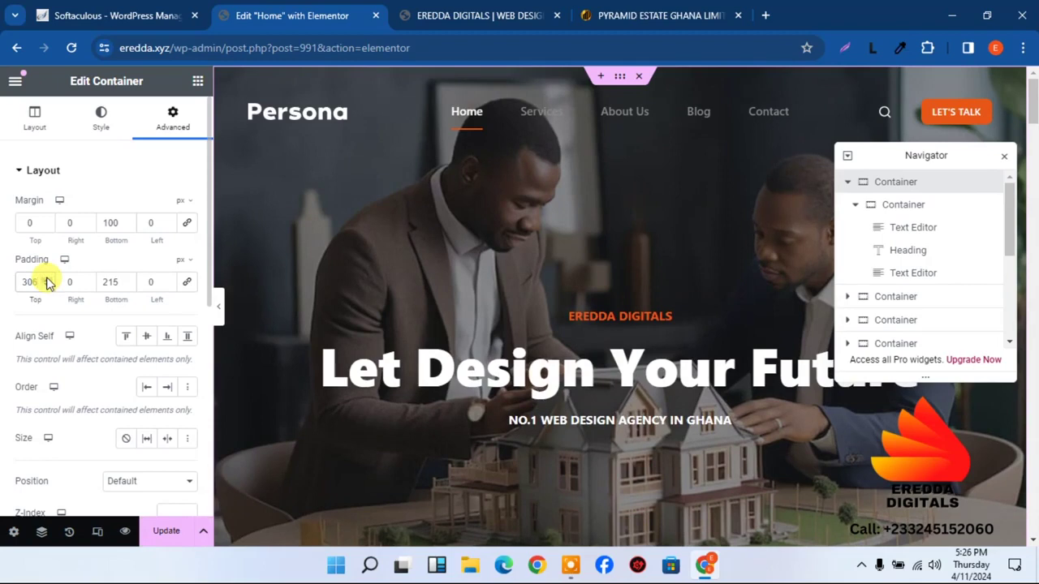
pyautogui.click(45, 285)
pyautogui.click(45, 285)
pyautogui.click(45, 285)
pyautogui.click(45, 285)
pyautogui.click(45, 285)
pyautogui.click(45, 285)
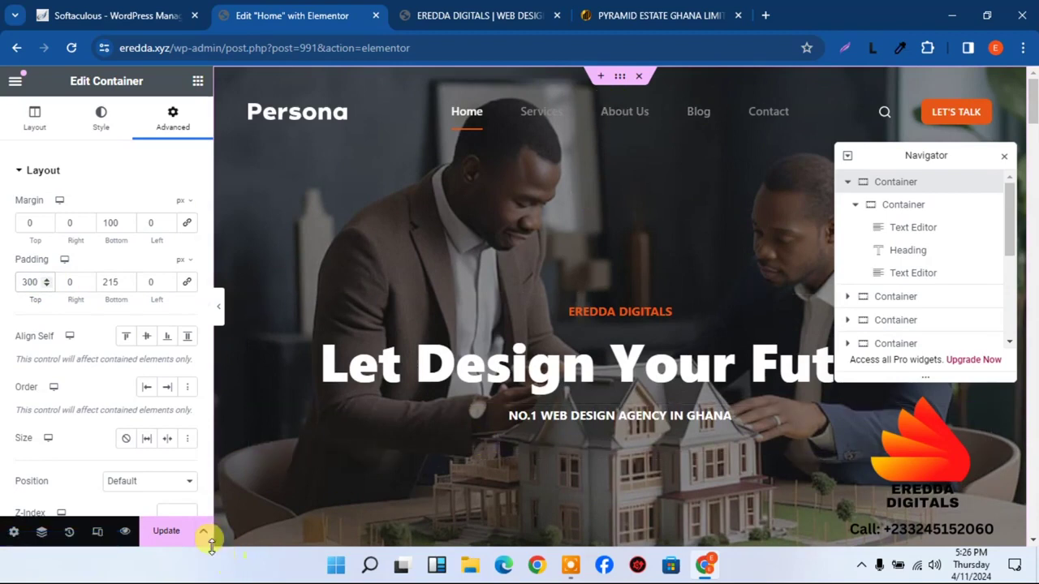
pyautogui.click(172, 534)
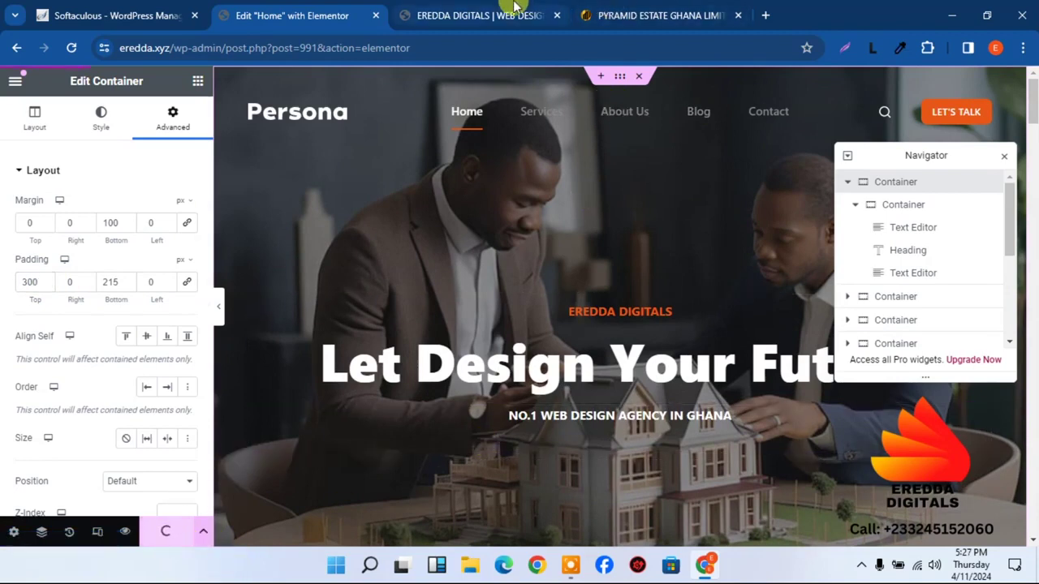
pyautogui.click(1005, 156)
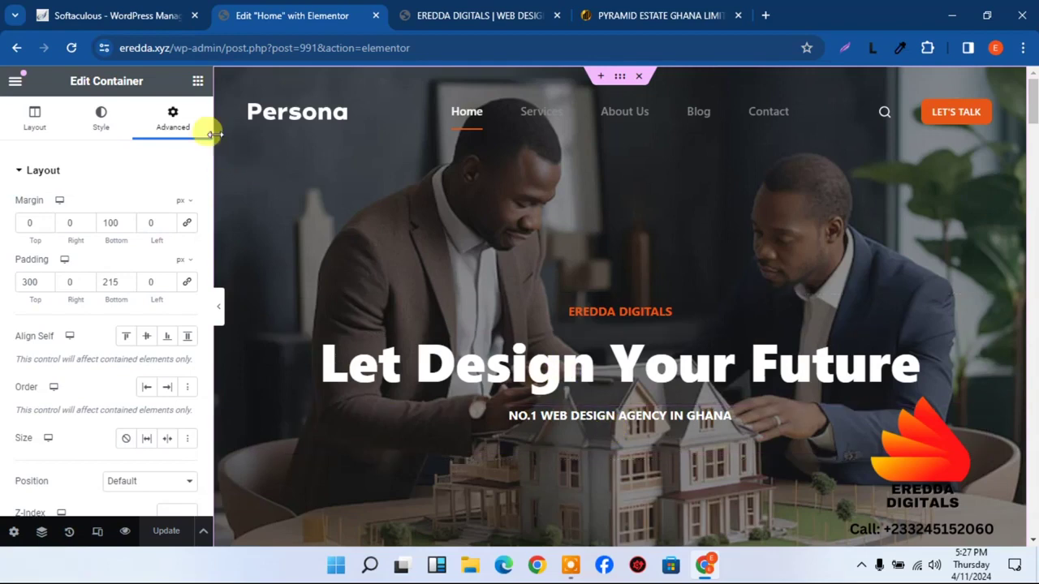
# - Add a Button widget below the hero's "NO.1 WEB DESIGN AGENCY IN GHANA" text and align it to the center
pyautogui.click(198, 82)
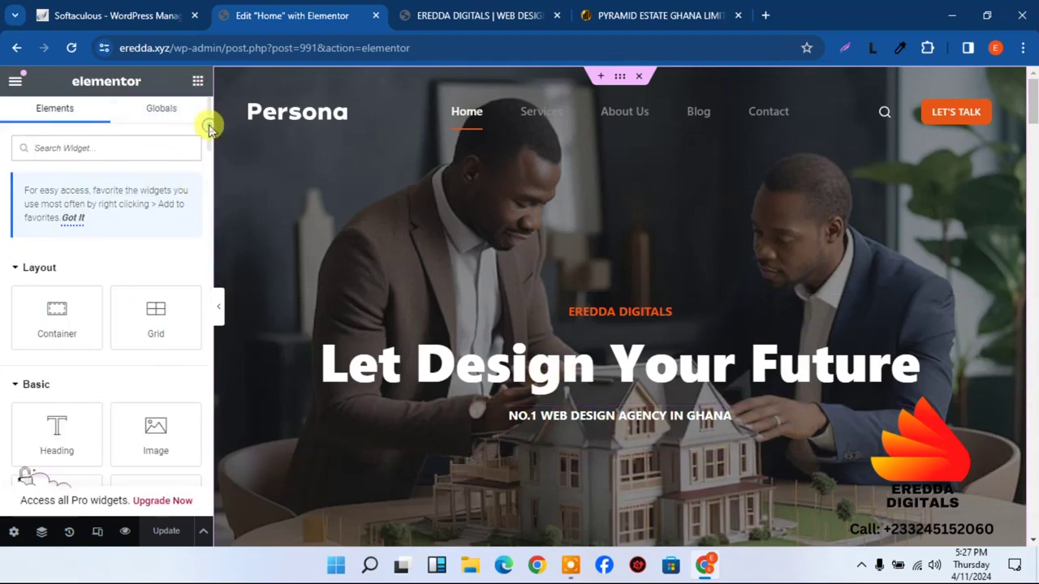
pyautogui.moveTo(209, 128); pyautogui.dragTo(204, 162)
pyautogui.moveTo(31, 279); pyautogui.dragTo(580, 415)
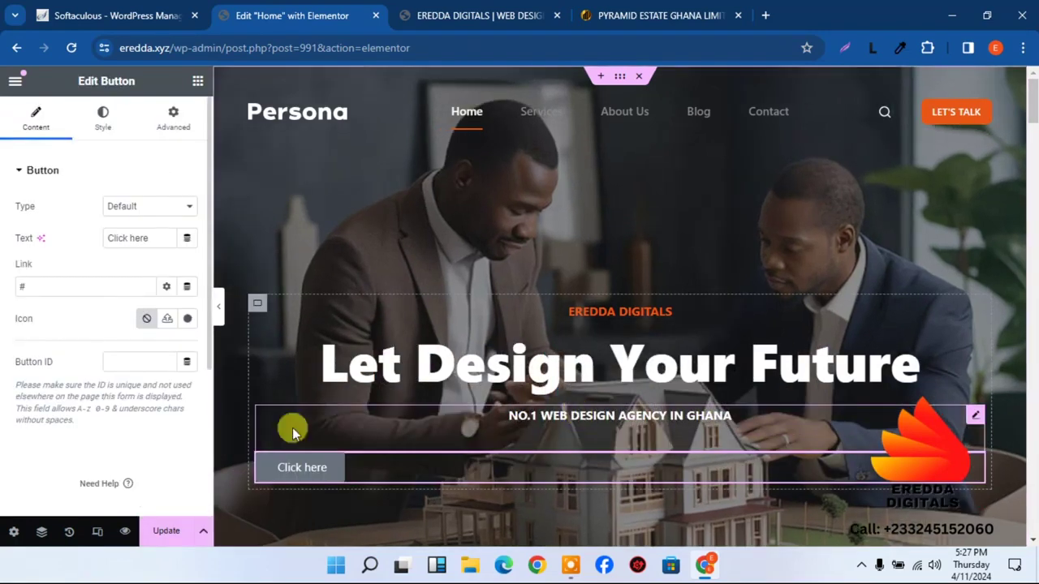
pyautogui.click(104, 132)
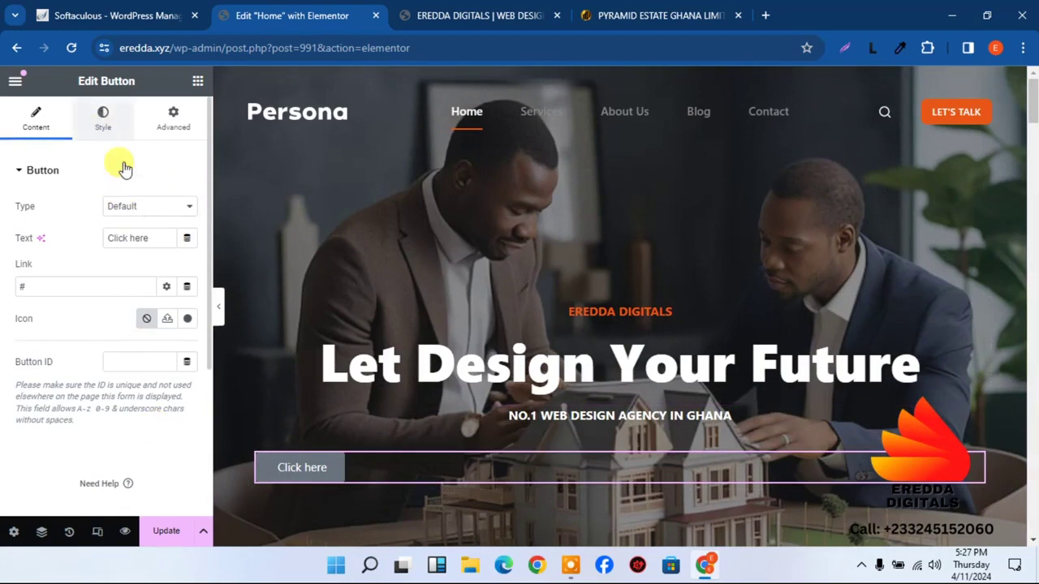
pyautogui.click(145, 209)
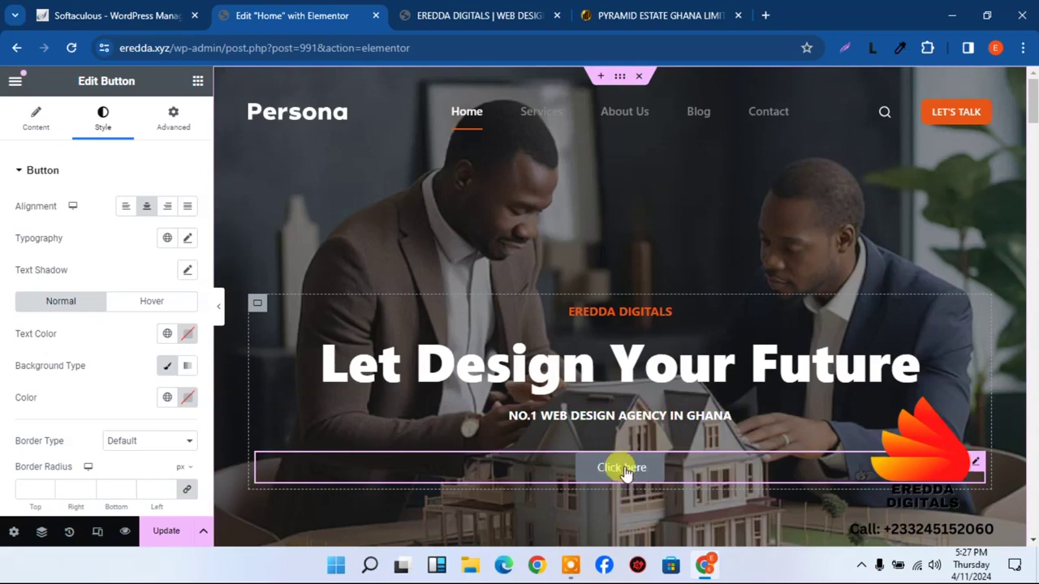
# - Change the hero button's text to "Read Nore"
pyautogui.click(33, 122)
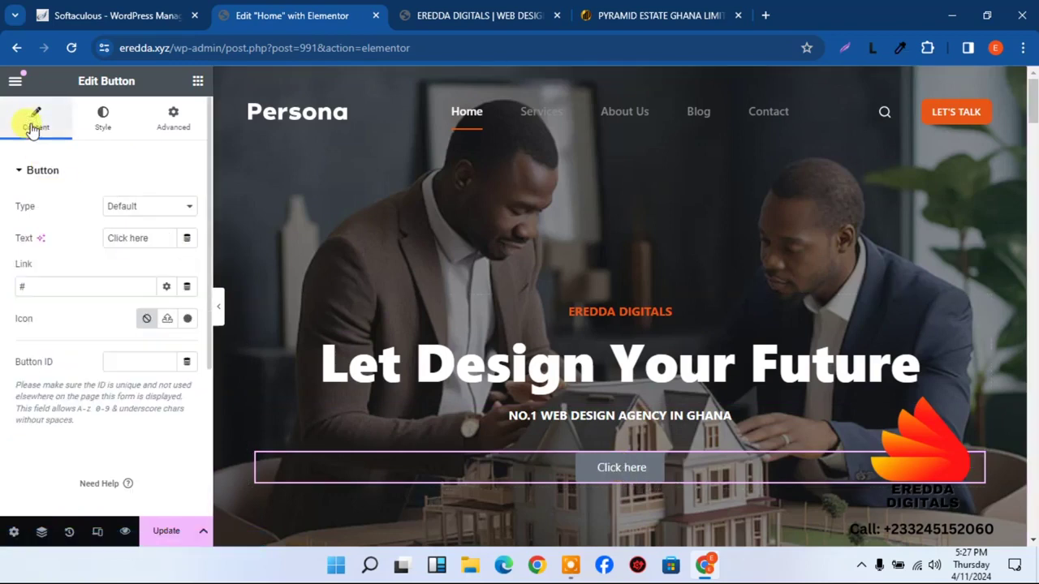
pyautogui.moveTo(151, 238); pyautogui.dragTo(83, 245)
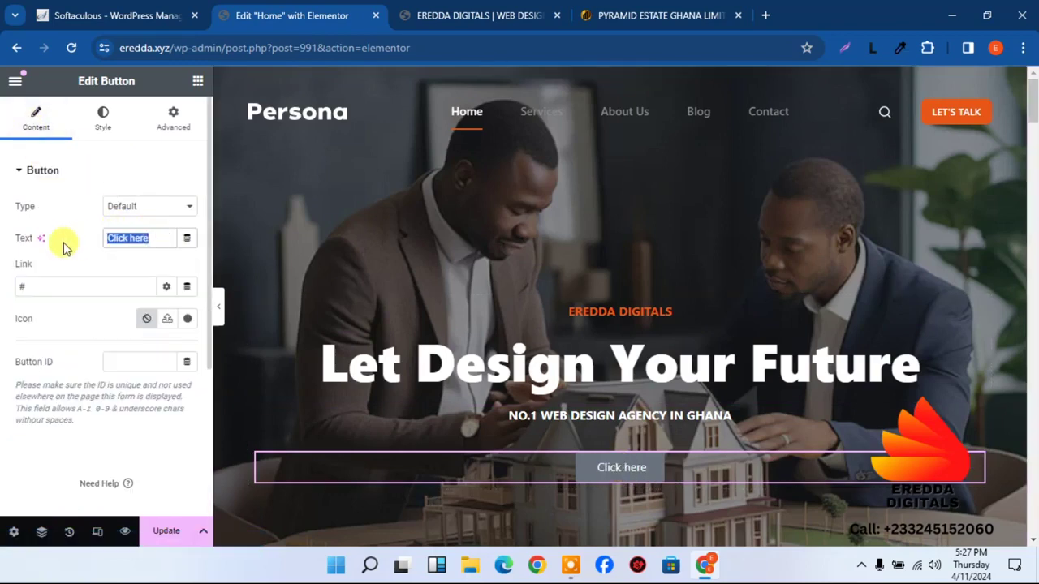
pyautogui.write('Re')
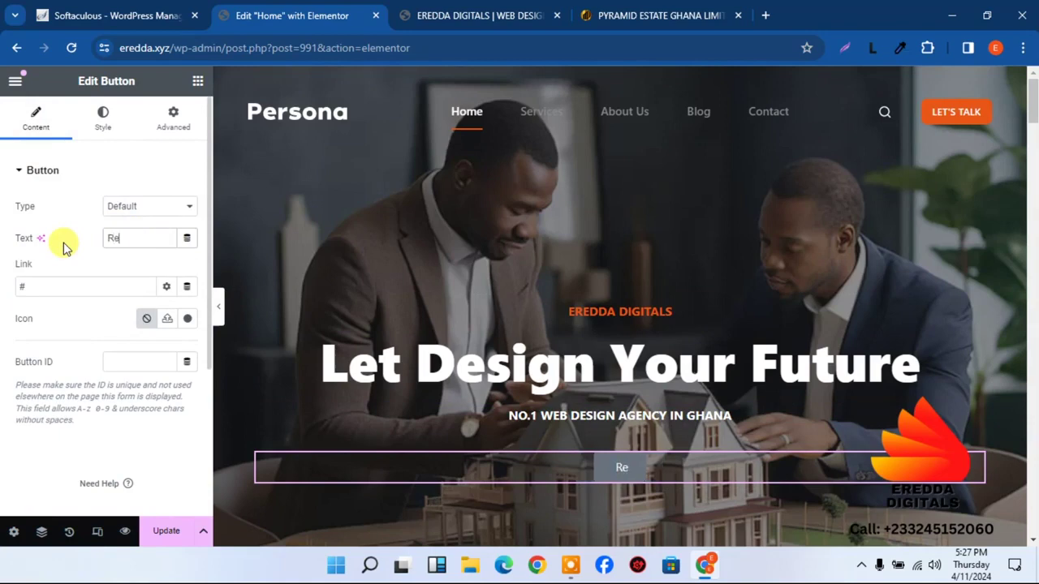
pyautogui.write('ad')
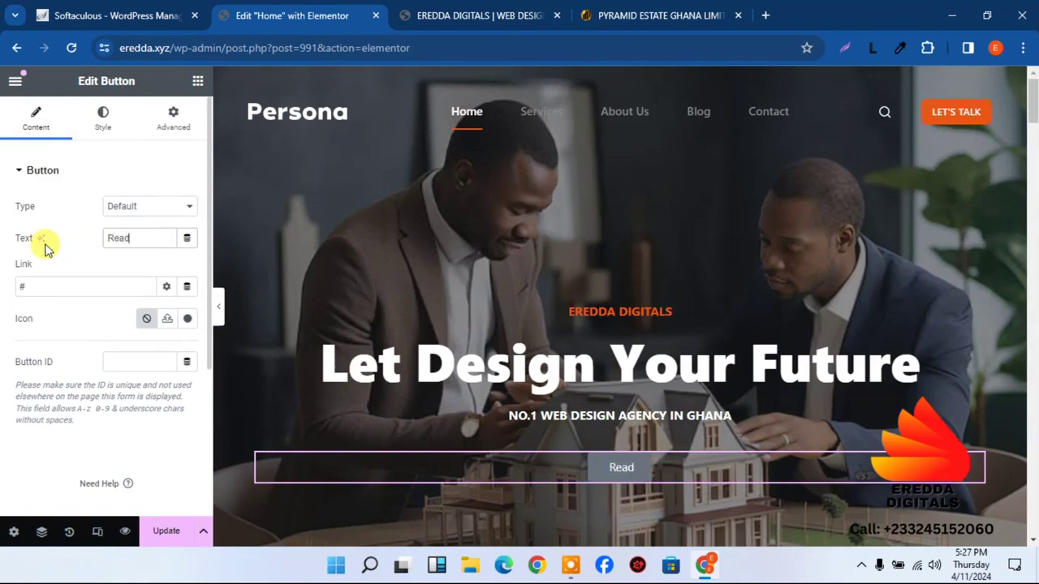
pyautogui.write(' Nore')
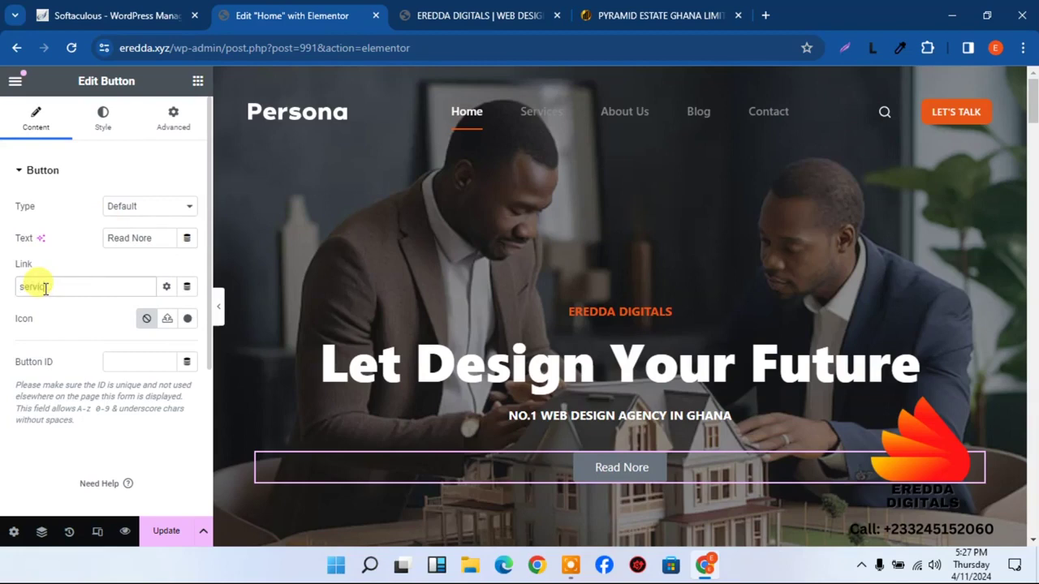
# - Link the hero button to the site's Services page and update the page
pyautogui.write('es')
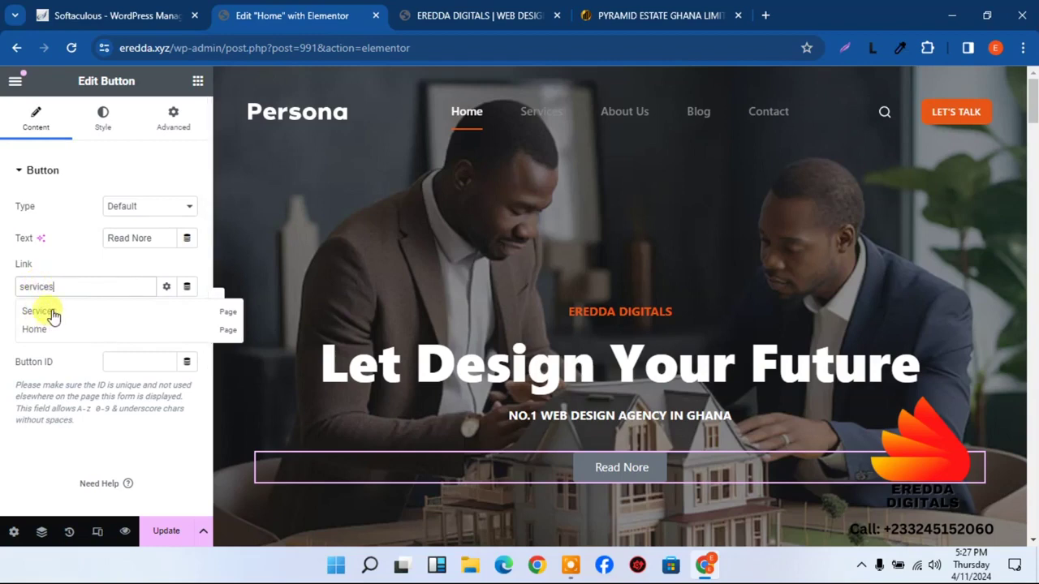
pyautogui.click(43, 312)
pyautogui.click(165, 530)
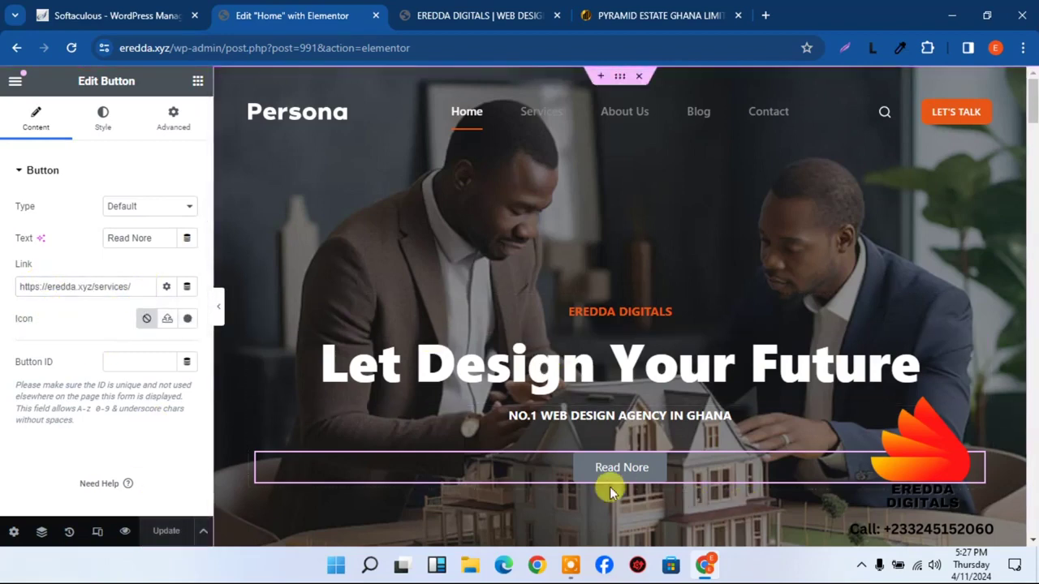
# - Try the global Theme Palette Color 2 as the hero button's background color and settle on Theme Palette Color 1
pyautogui.click(102, 126)
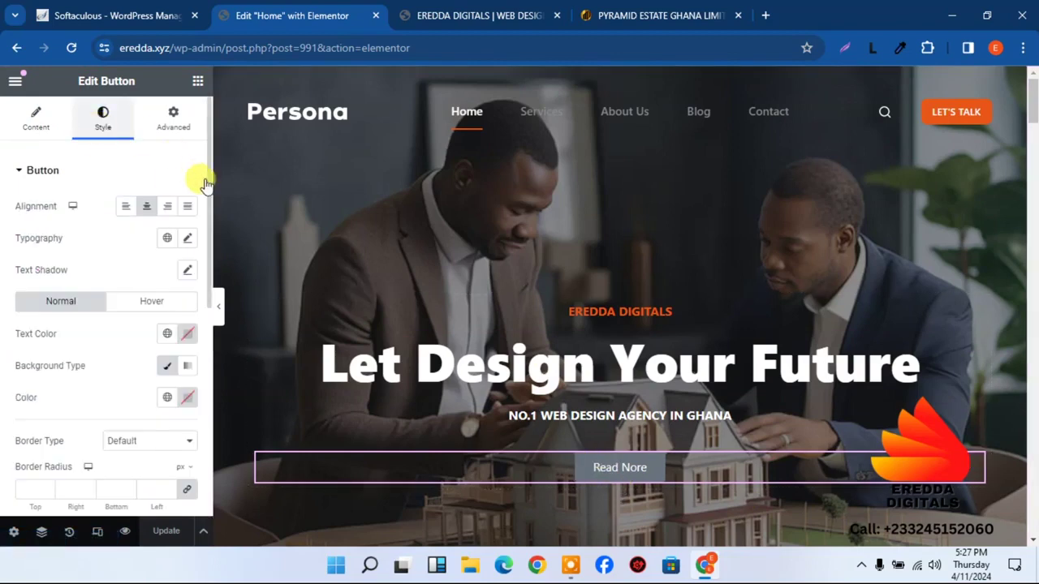
pyautogui.moveTo(207, 187)
pyautogui.mouseDown()
pyautogui.moveTo(204, 238)
pyautogui.moveTo(205, 196)
pyautogui.mouseUp()
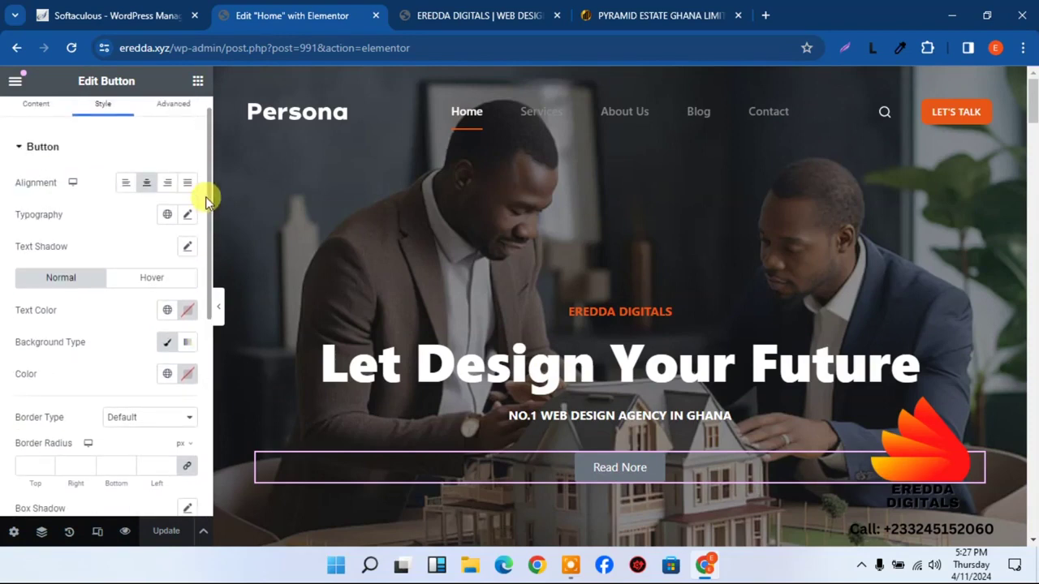
pyautogui.moveTo(205, 196); pyautogui.dragTo(203, 208)
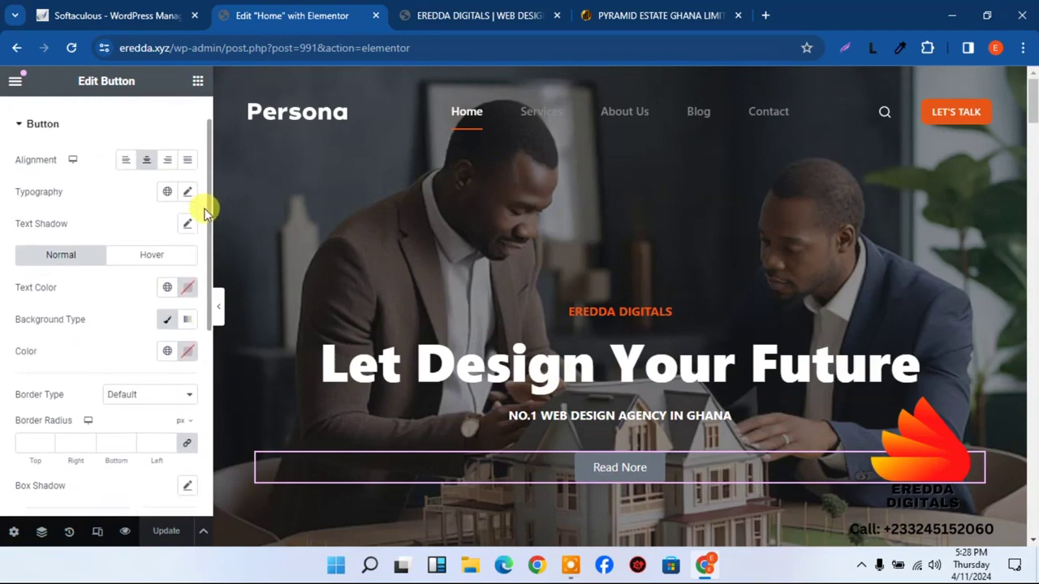
pyautogui.click(168, 354)
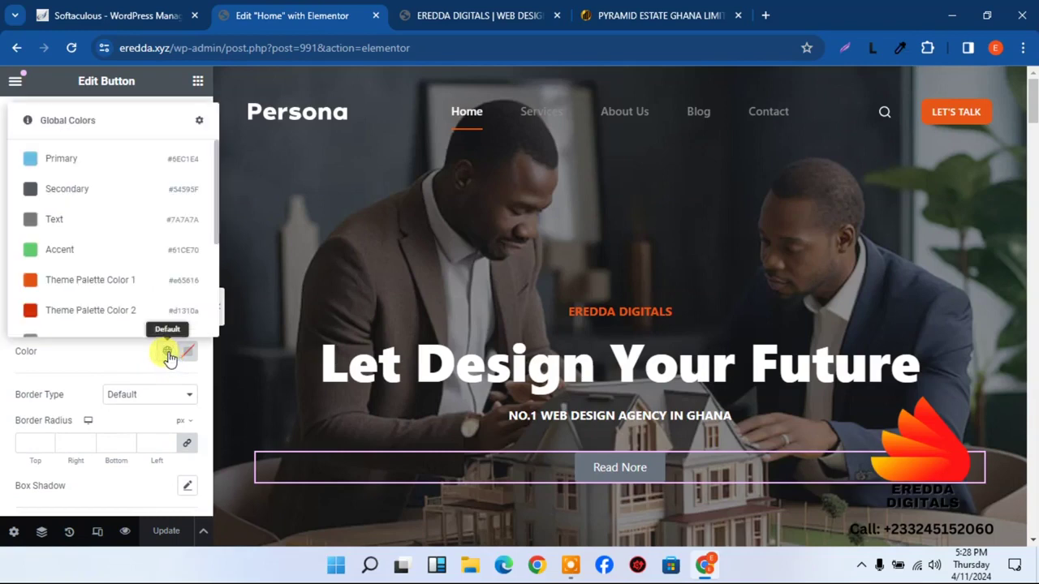
pyautogui.click(91, 312)
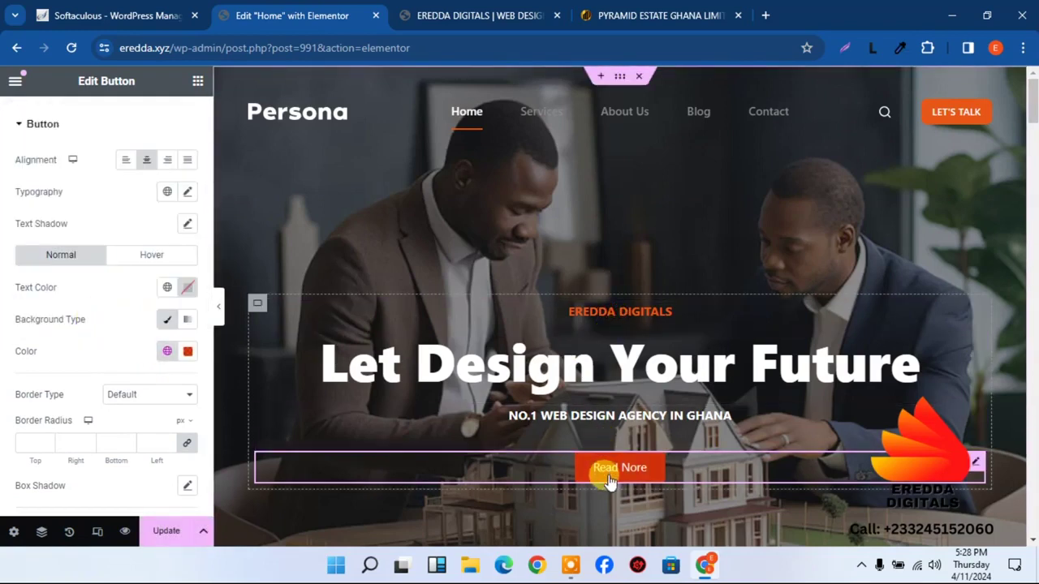
pyautogui.click(163, 357)
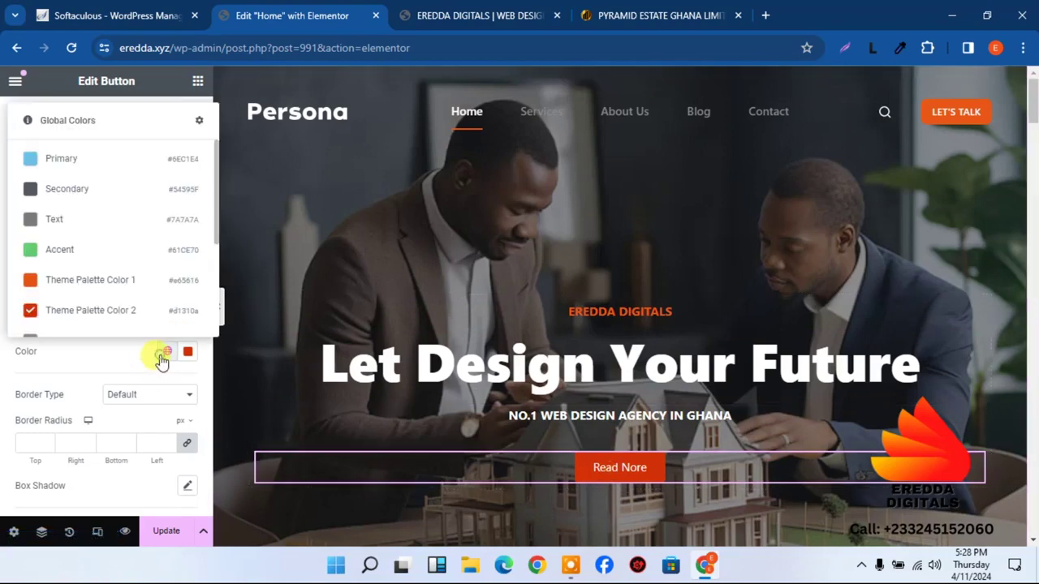
pyautogui.click(70, 284)
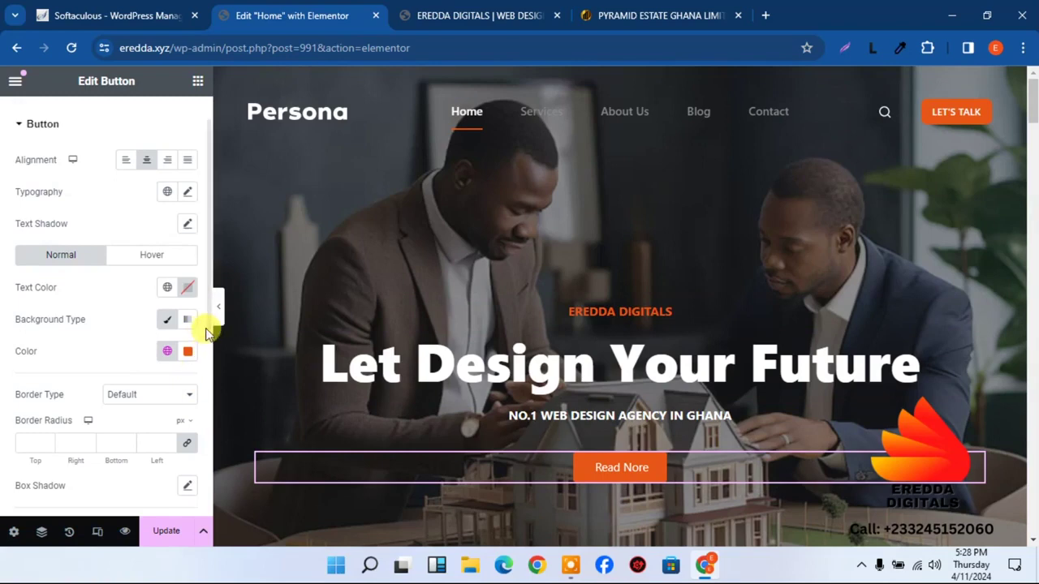
pyautogui.scroll(-5, 200, 352)
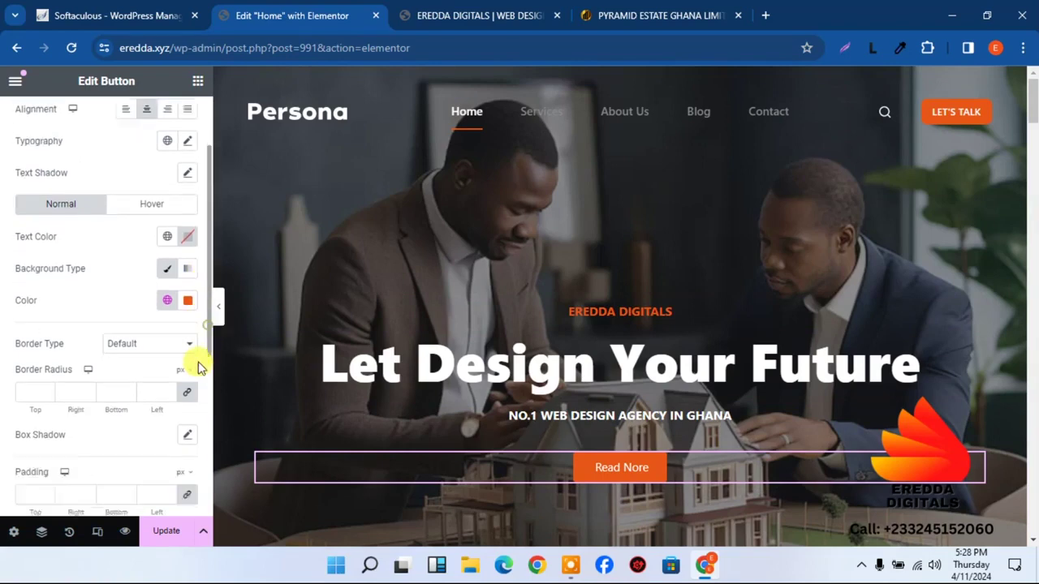
# - Set the hero button's padding to 15 px top and bottom and 36 px right and left, then update the page
pyautogui.click(26, 339)
pyautogui.write('0')
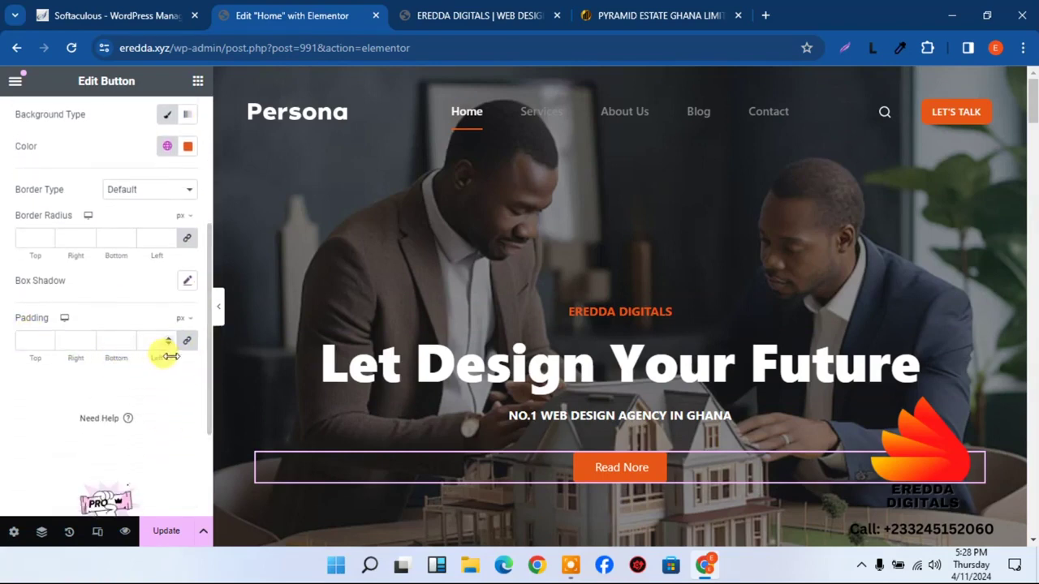
pyautogui.click(186, 342)
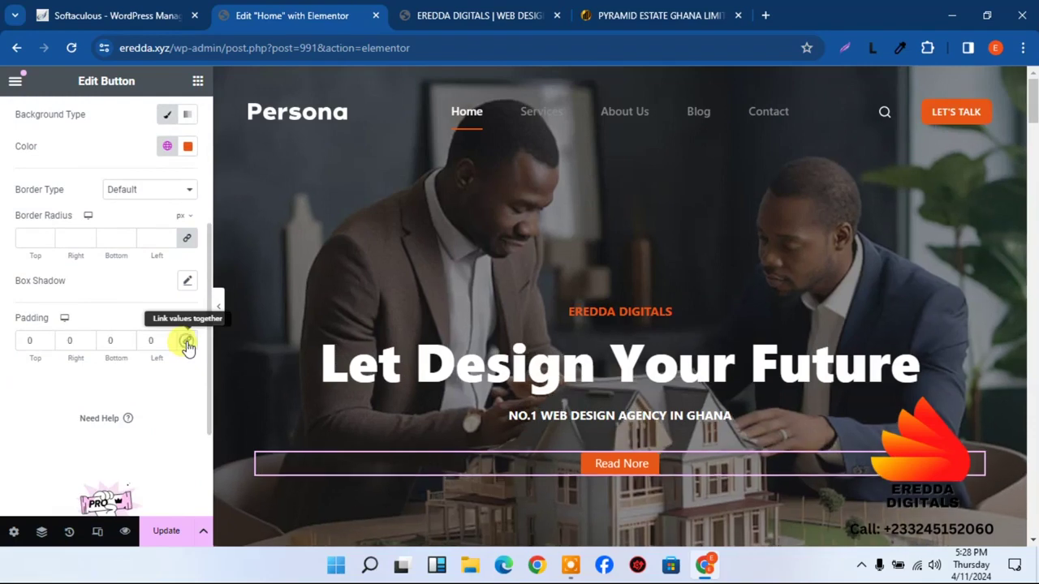
pyautogui.click(32, 340)
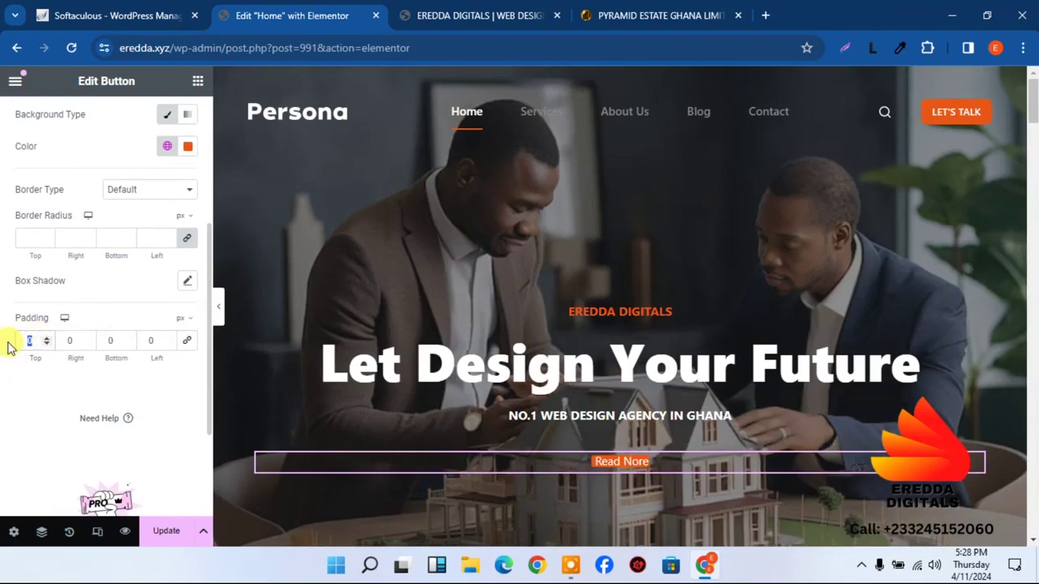
pyautogui.write('15')
pyautogui.click(111, 342)
pyautogui.doubleClick(114, 337)
pyautogui.write('15')
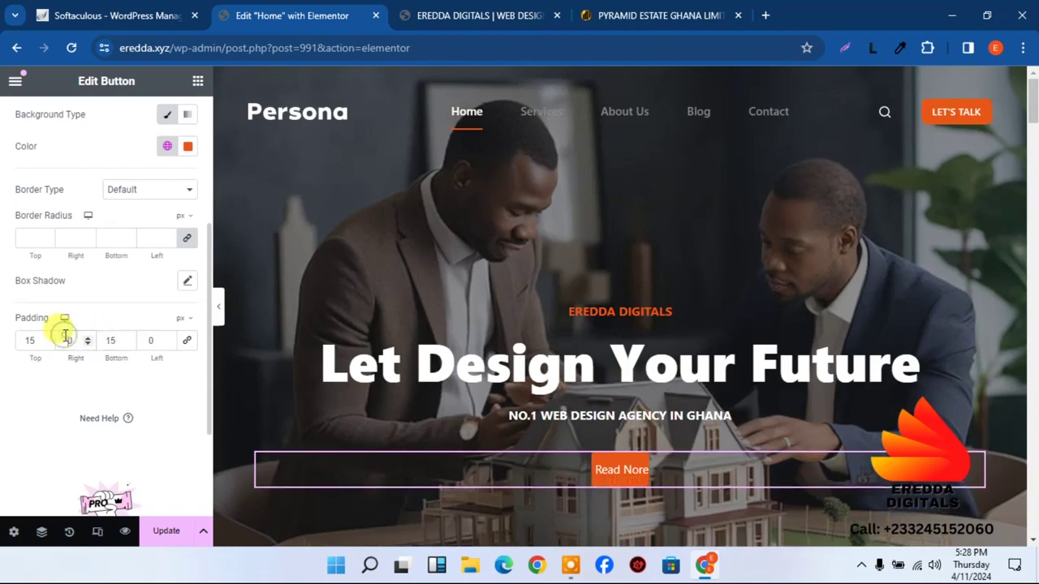
pyautogui.write('30')
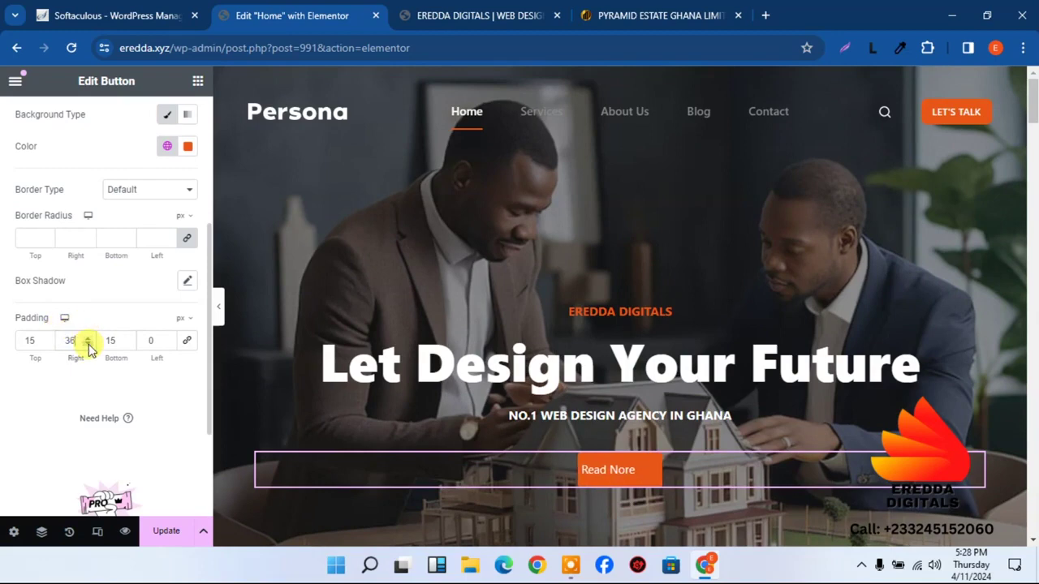
pyautogui.doubleClick(153, 339)
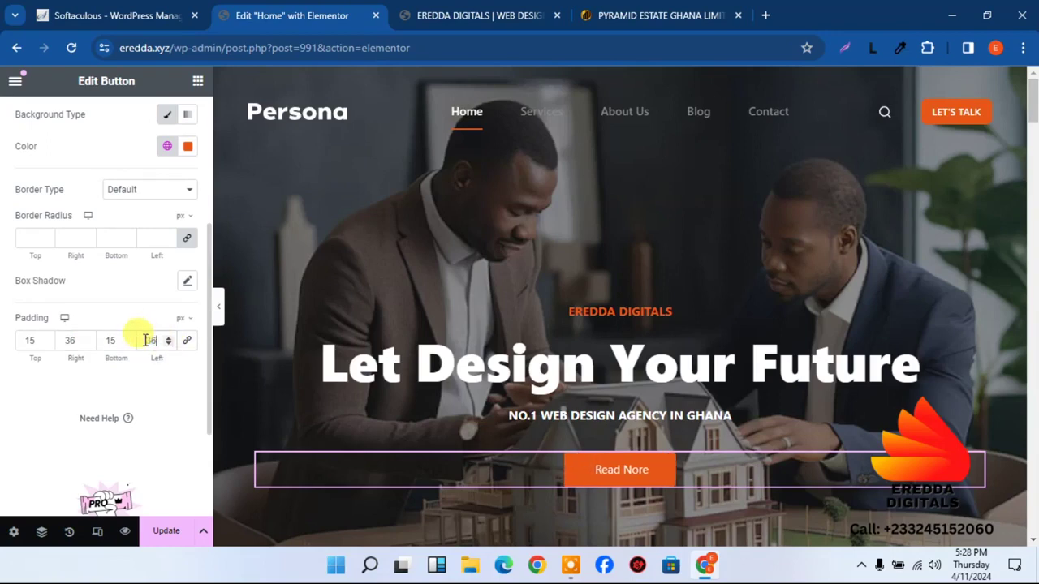
pyautogui.click(168, 533)
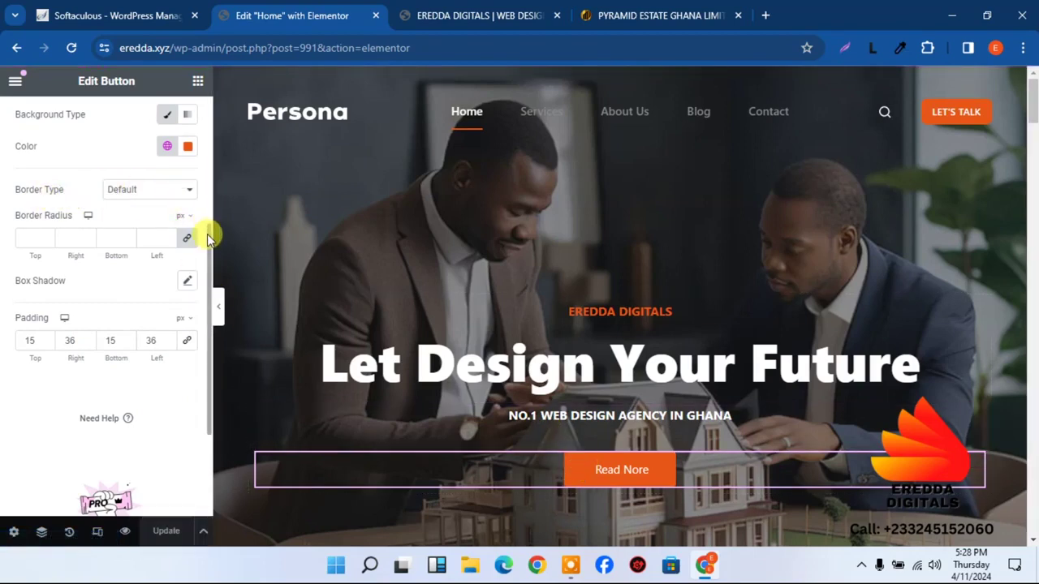
# - Give the hero button a solid 1 px border in the global Theme Palette Color 1 and update the page
pyautogui.scroll(1, 208, 223)
pyautogui.click(171, 234)
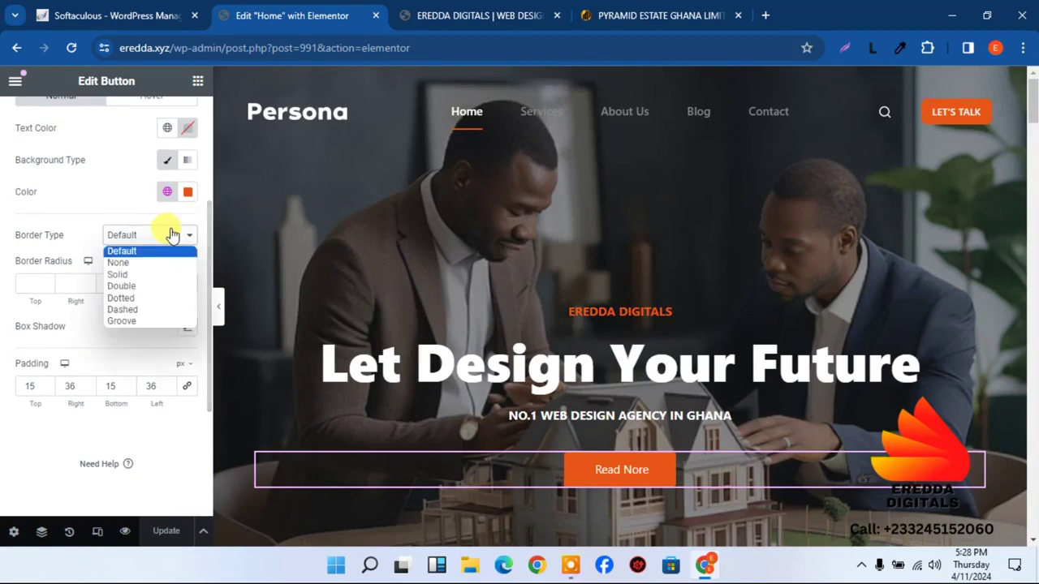
pyautogui.click(135, 278)
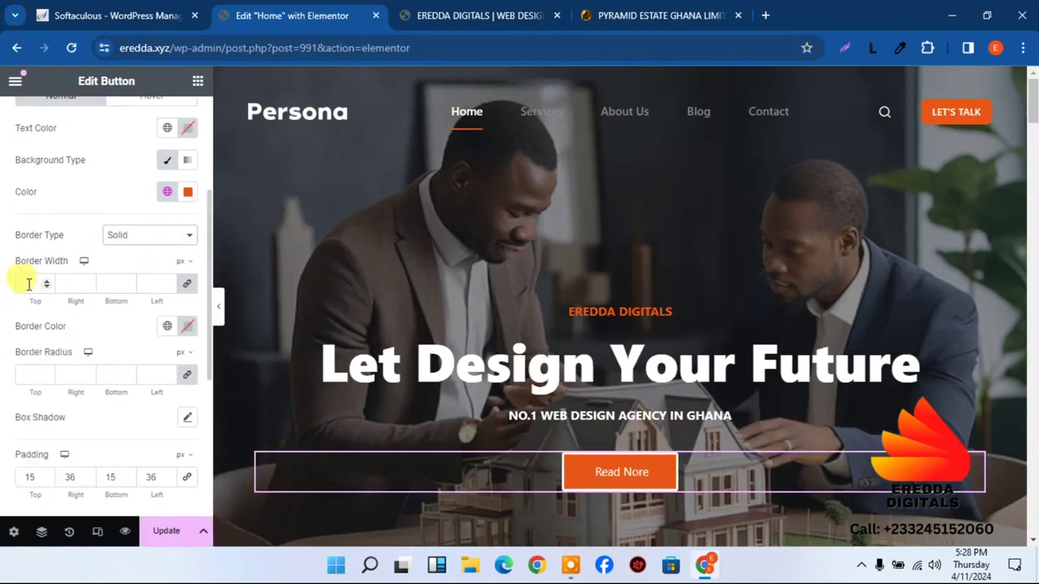
pyautogui.write('1')
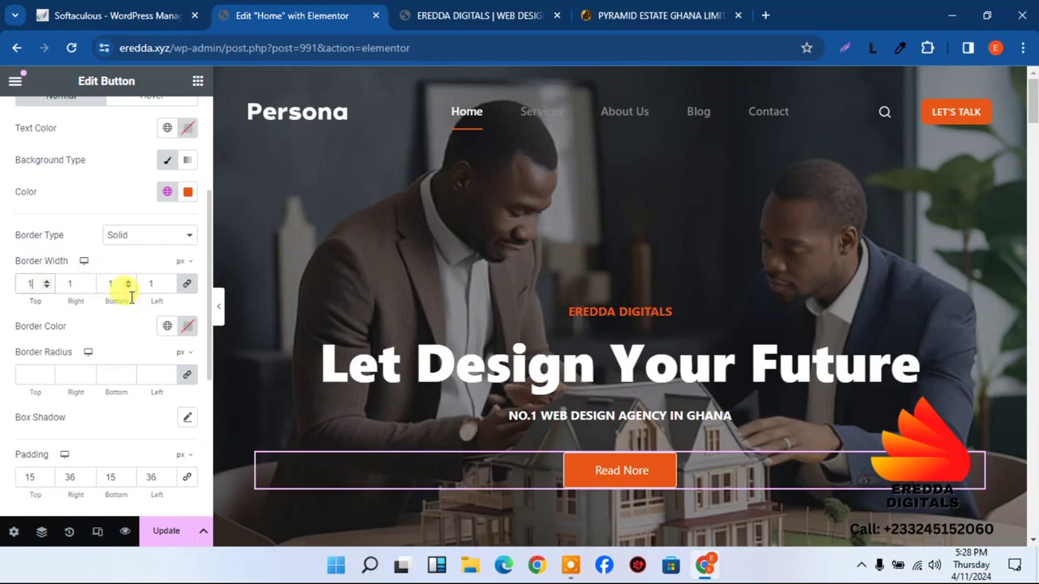
pyautogui.click(167, 328)
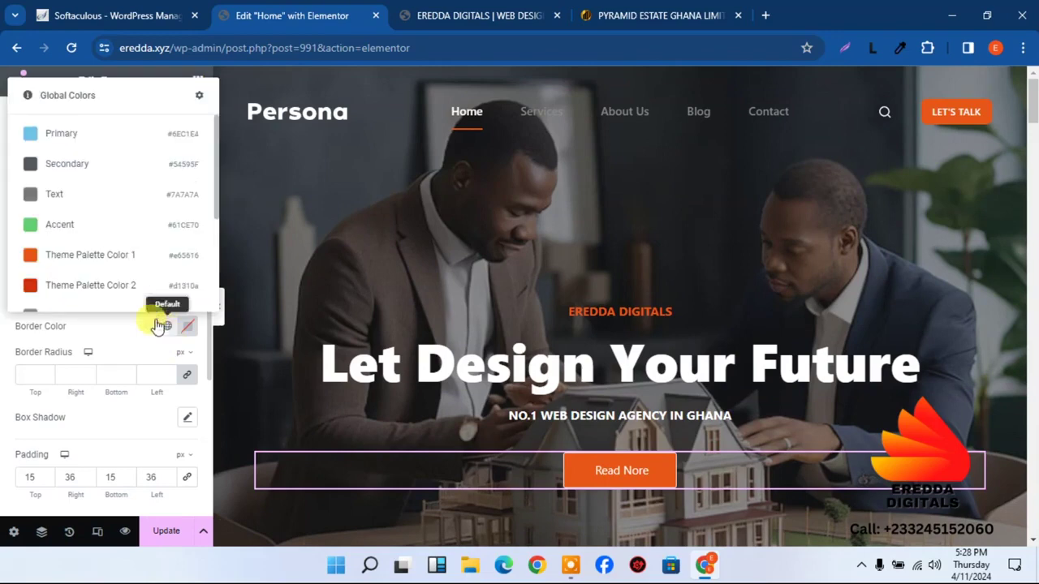
pyautogui.click(99, 256)
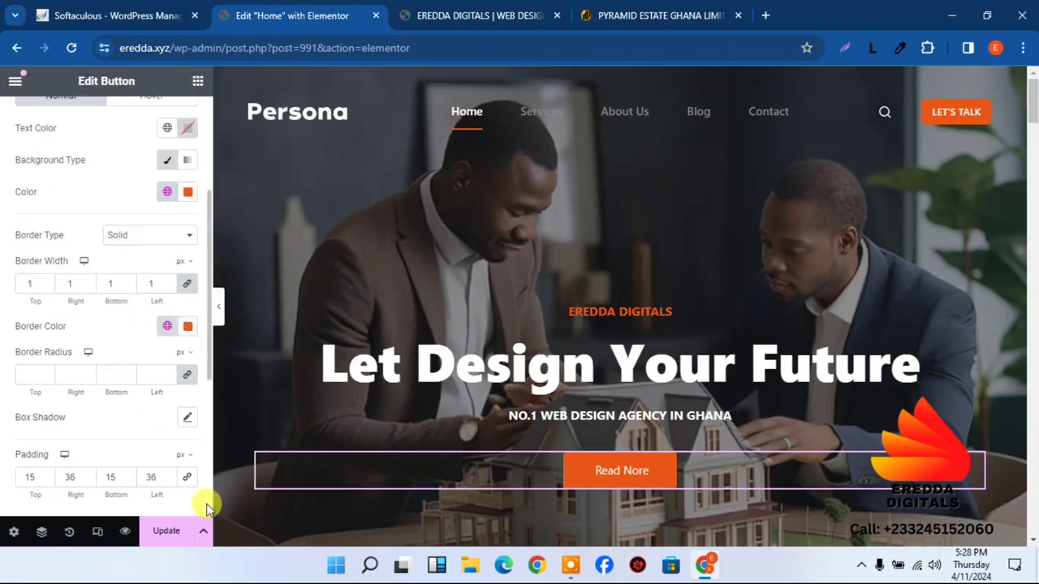
pyautogui.click(169, 531)
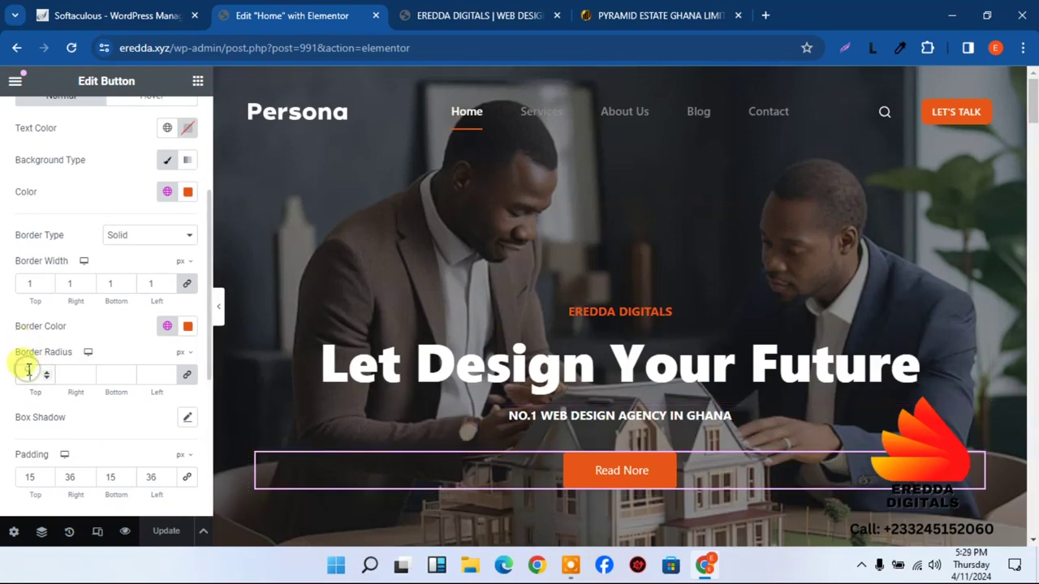
# - Set the hero button's border radius to 0, add a box shadow with horizontal 5 and vertical 3, and update the page
pyautogui.write('0')
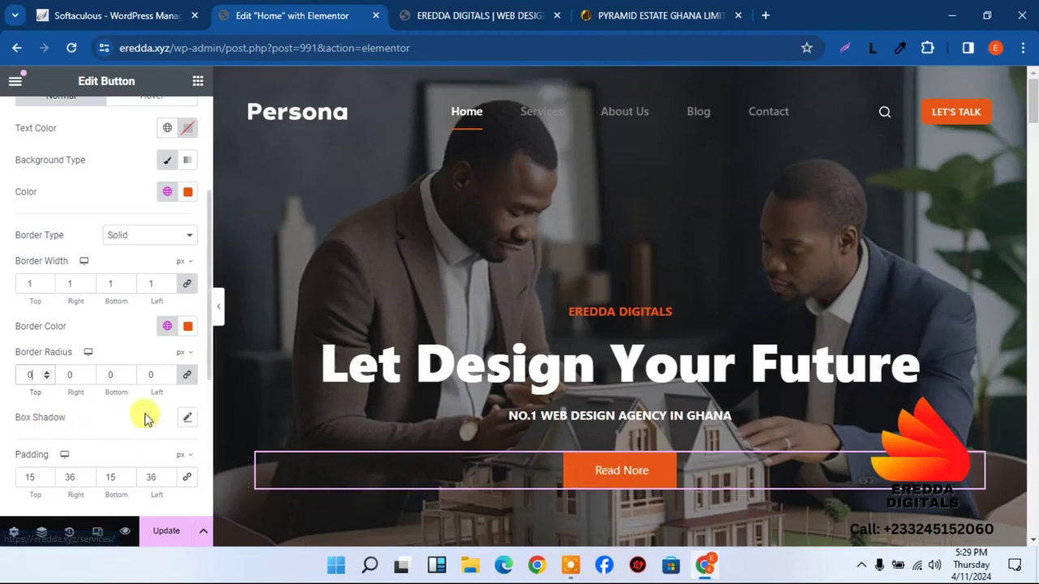
pyautogui.click(188, 417)
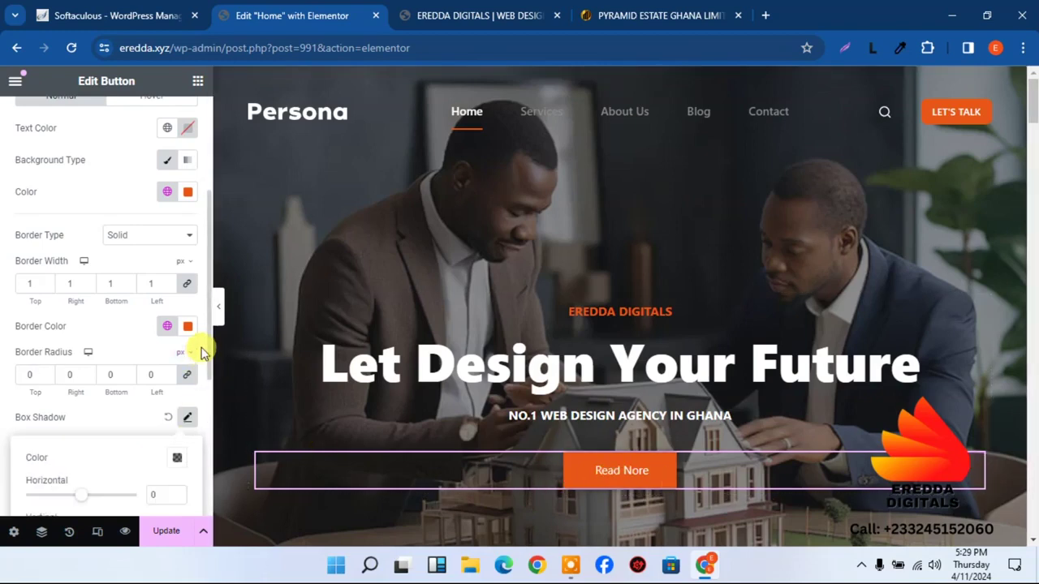
pyautogui.moveTo(209, 354); pyautogui.dragTo(209, 422)
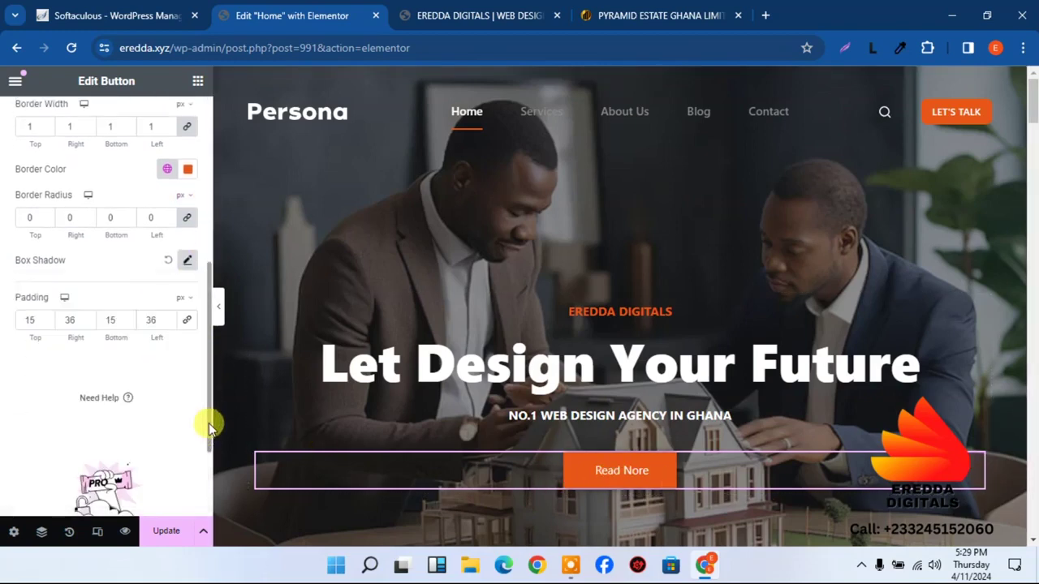
pyautogui.click(187, 261)
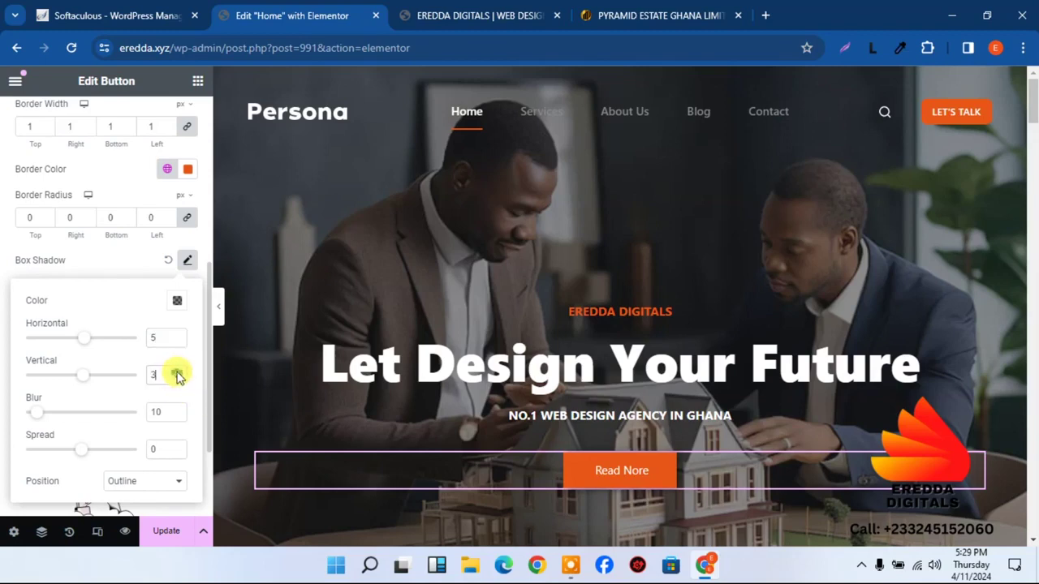
pyautogui.click(171, 531)
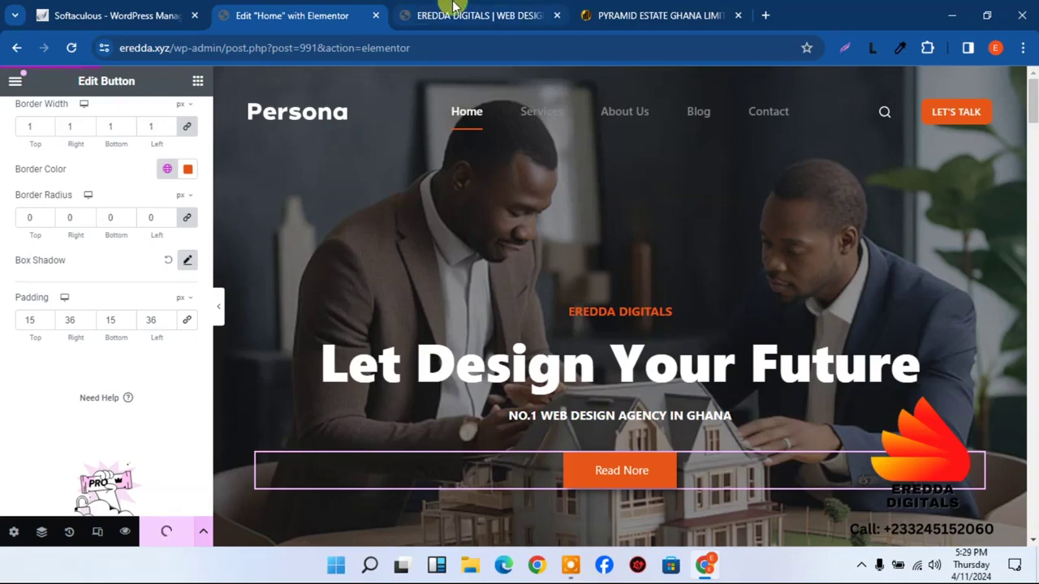
# - Reload the live home page and check how the hero button looks there
pyautogui.click(416, 16)
pyautogui.click(70, 50)
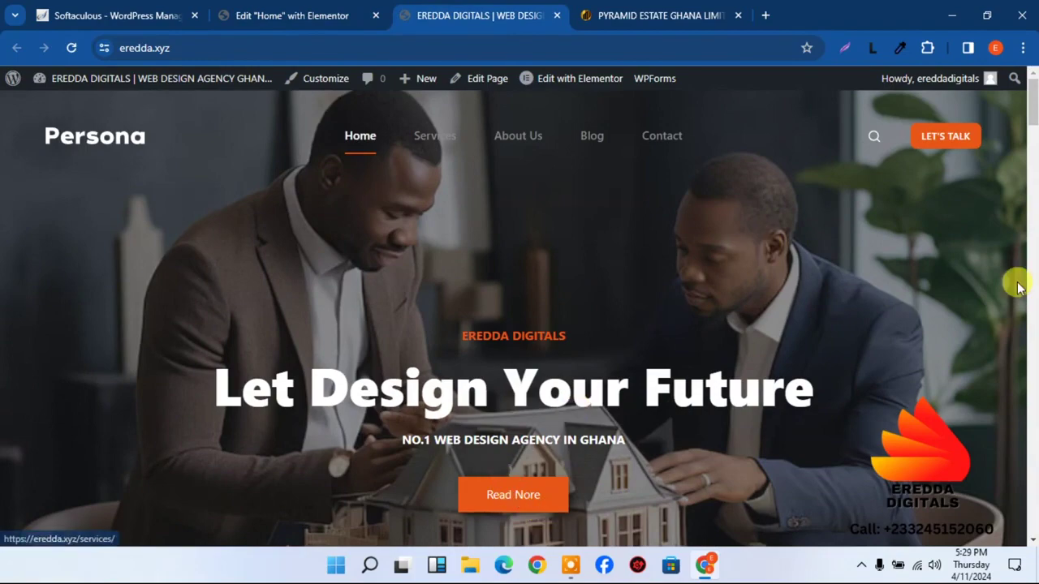
pyautogui.moveTo(1035, 121)
pyautogui.mouseDown()
pyautogui.moveTo(1032, 138)
pyautogui.moveTo(1031, 118)
pyautogui.mouseUp()
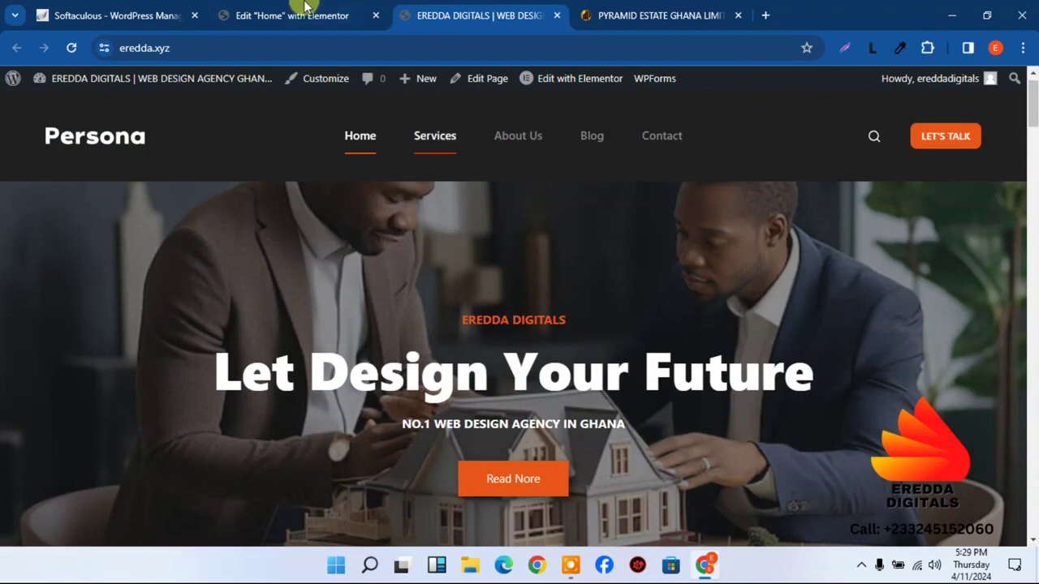
# - In the Elementor editor, set the hero button's hover text color to the global Theme Palette Color 1
pyautogui.click(305, 9)
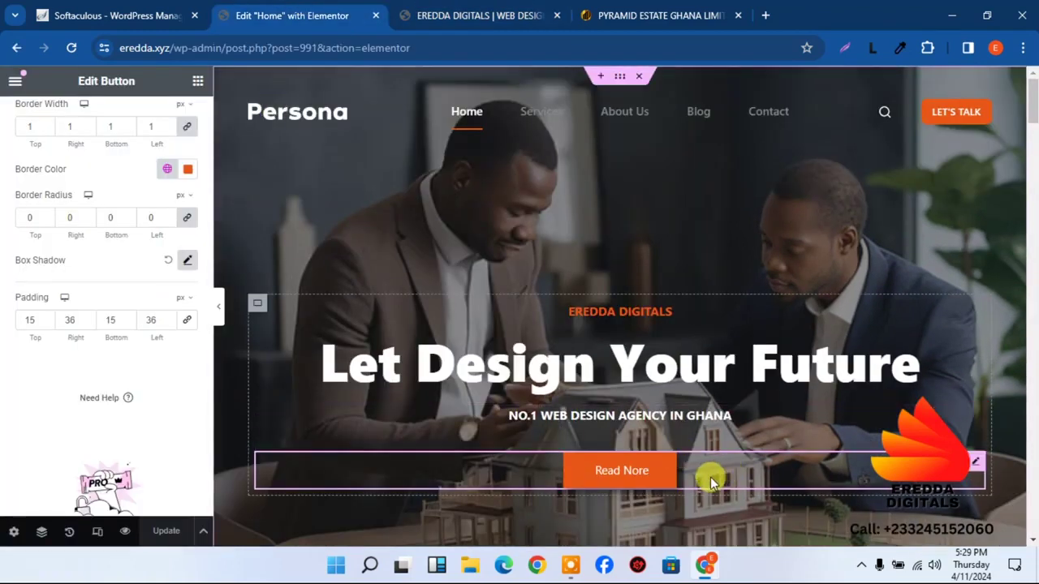
pyautogui.scroll(5, 209, 236)
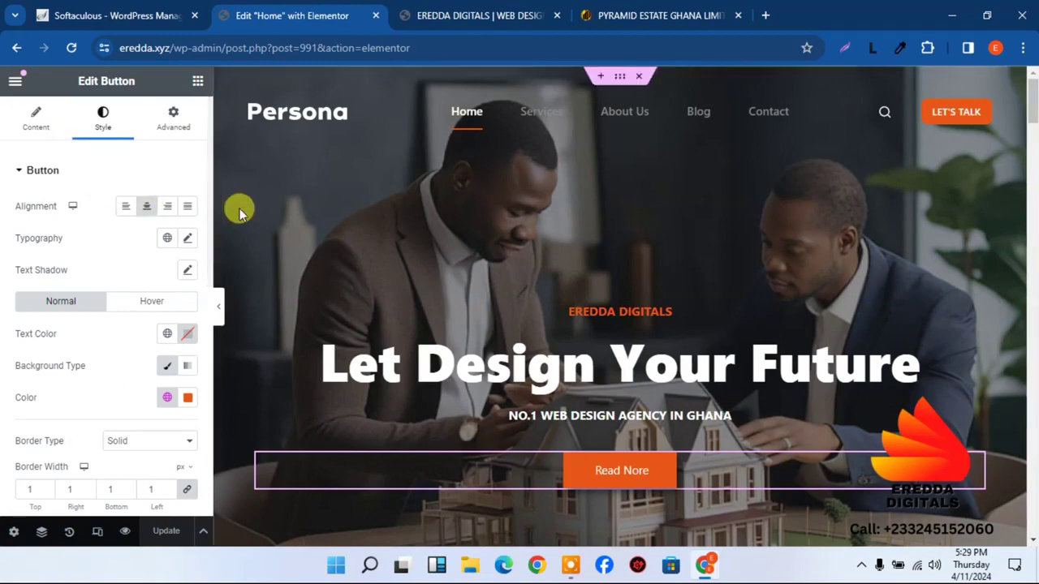
pyautogui.click(152, 310)
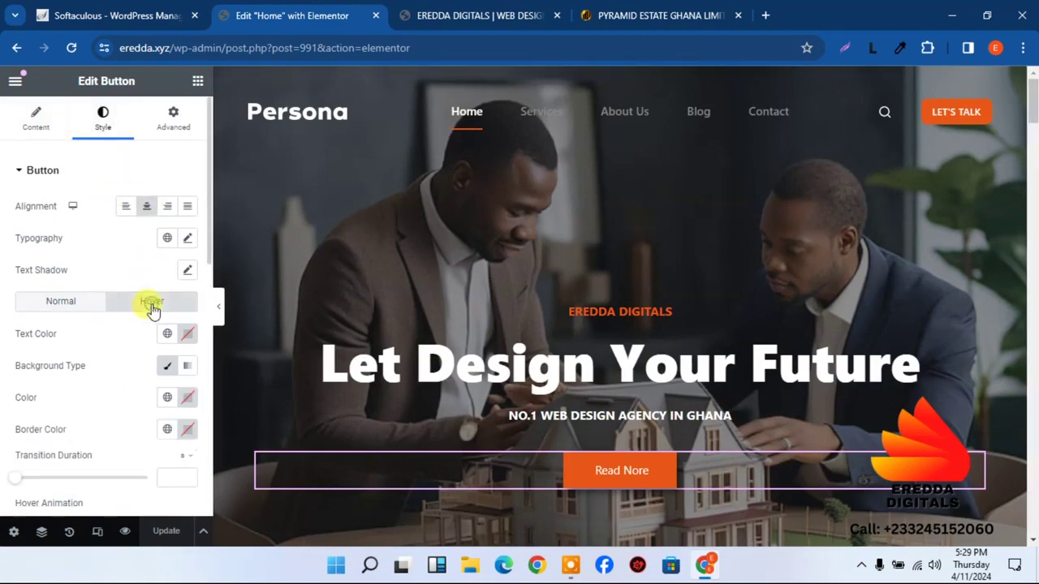
pyautogui.moveTo(209, 246); pyautogui.dragTo(204, 297)
pyautogui.click(166, 203)
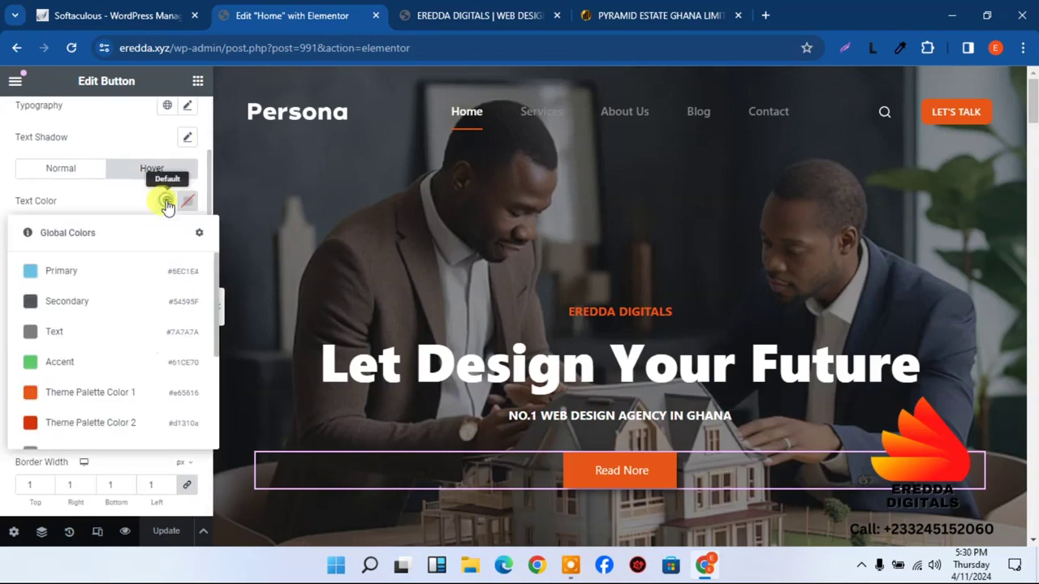
pyautogui.click(130, 390)
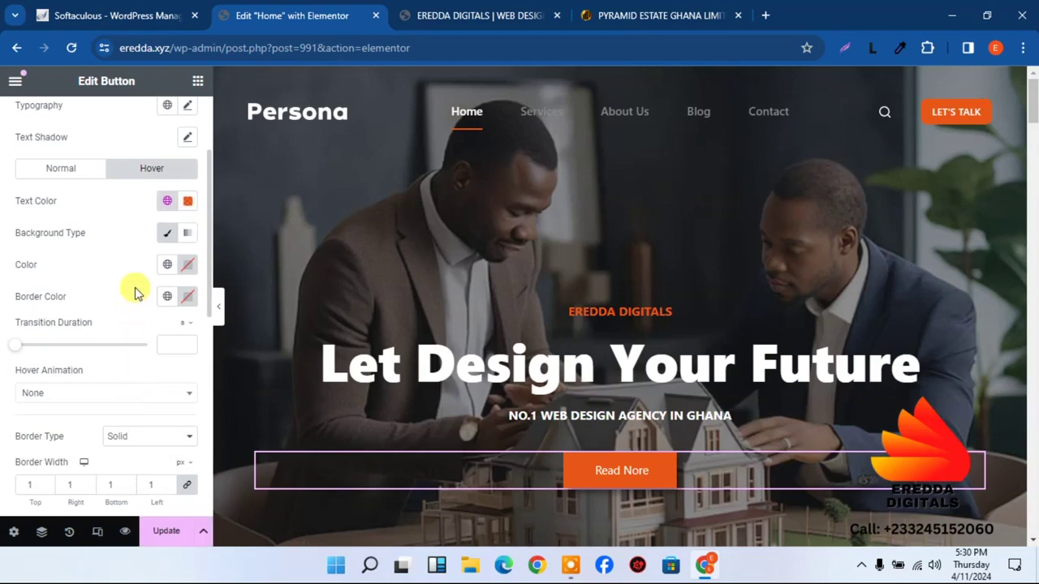
# - Make the hero button's hover background color fully transparent with the value #02010100
pyautogui.click(185, 268)
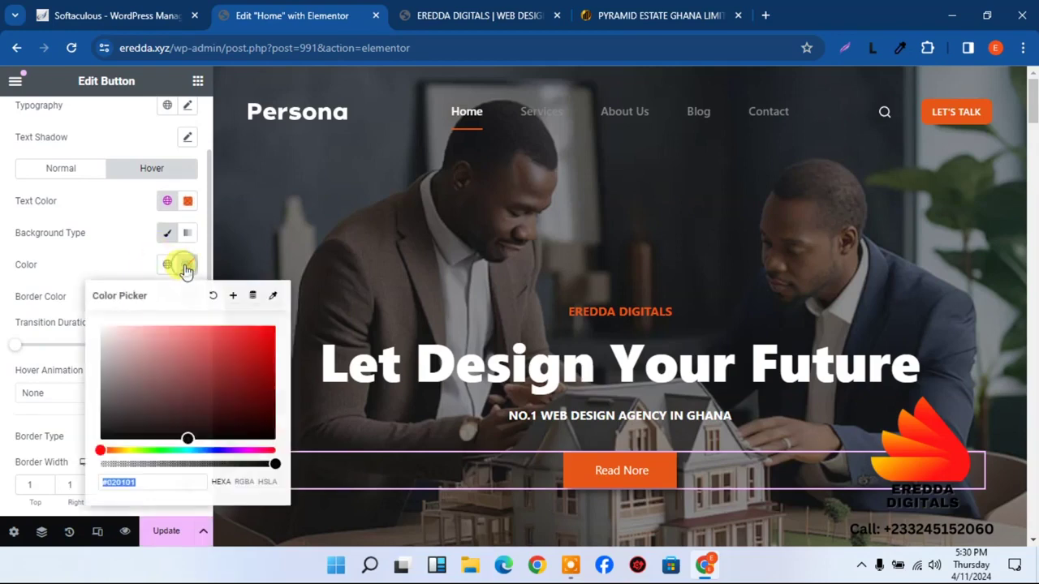
pyautogui.moveTo(273, 464); pyautogui.dragTo(102, 464)
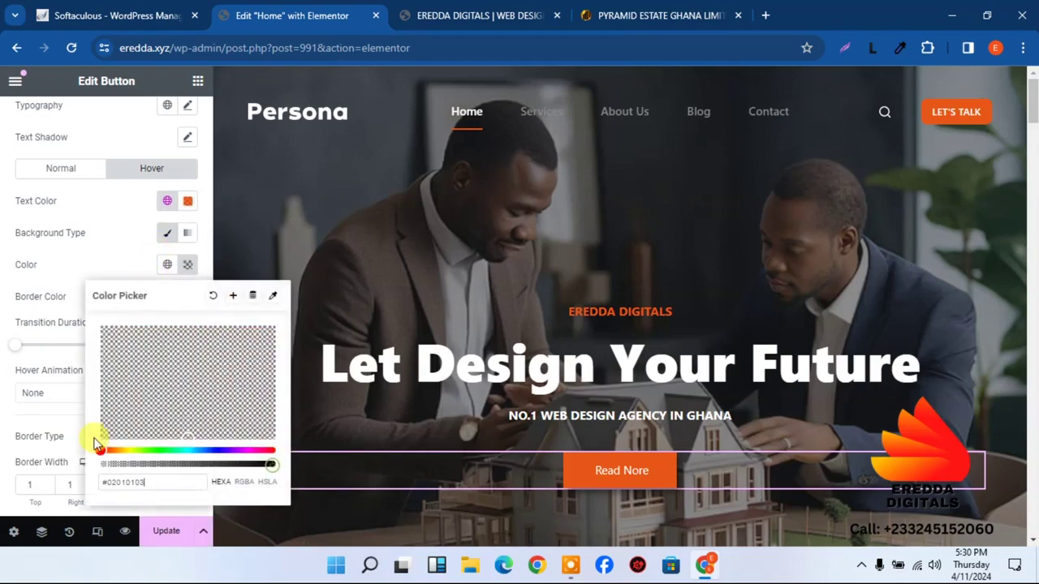
pyautogui.click(3, 408)
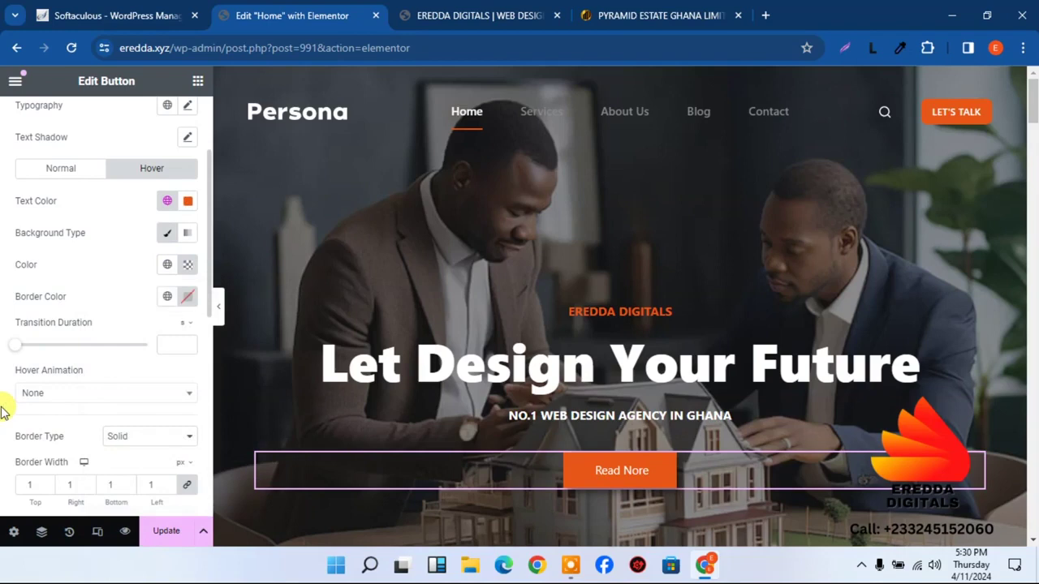
# - Try the global Theme Palette Color 1 as the hero button's hover border color and replace it with a custom near-white
pyautogui.click(165, 297)
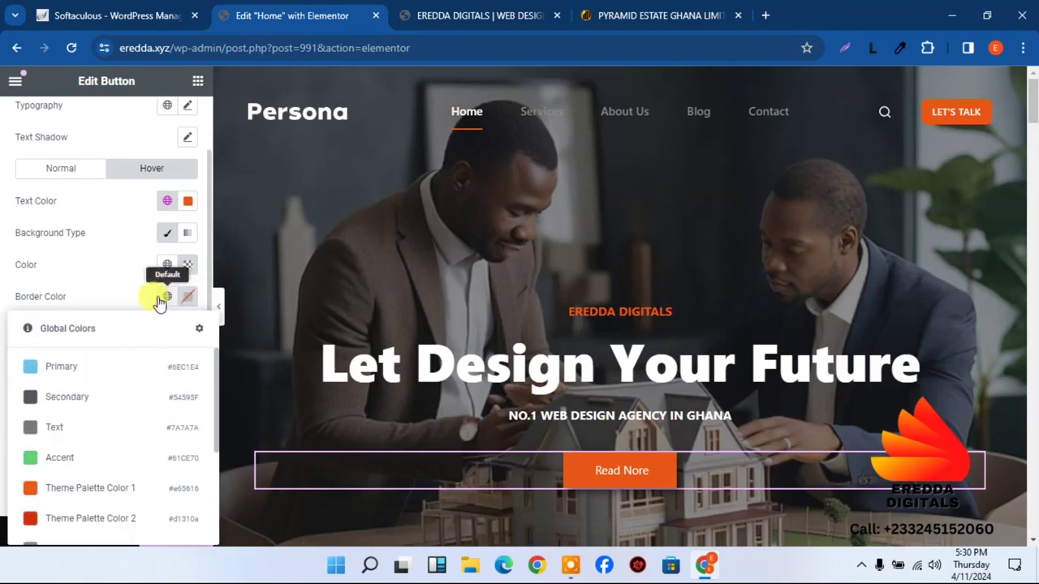
pyautogui.click(78, 488)
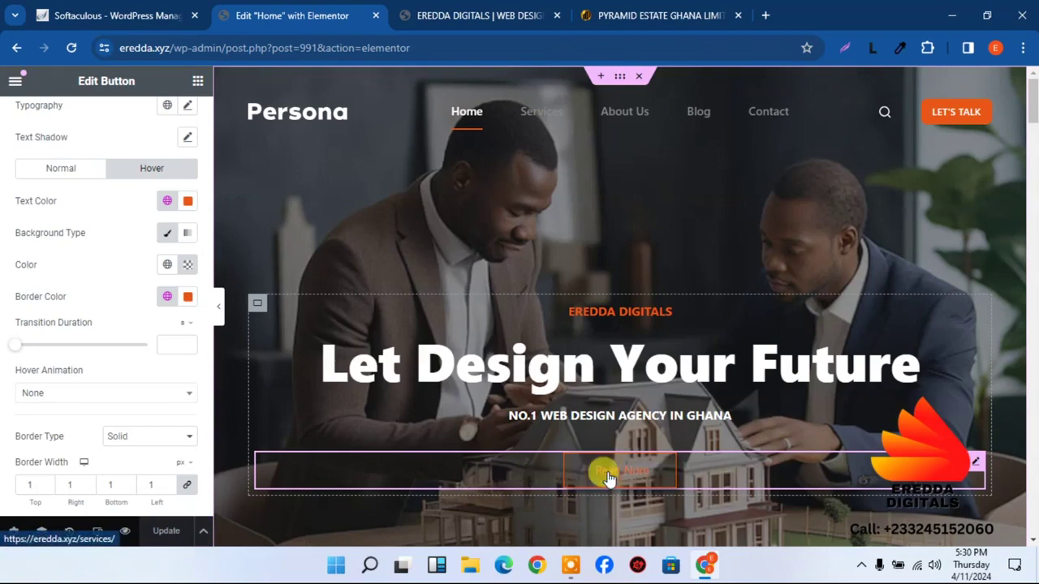
pyautogui.click(187, 299)
pyautogui.moveTo(144, 399); pyautogui.dragTo(99, 354)
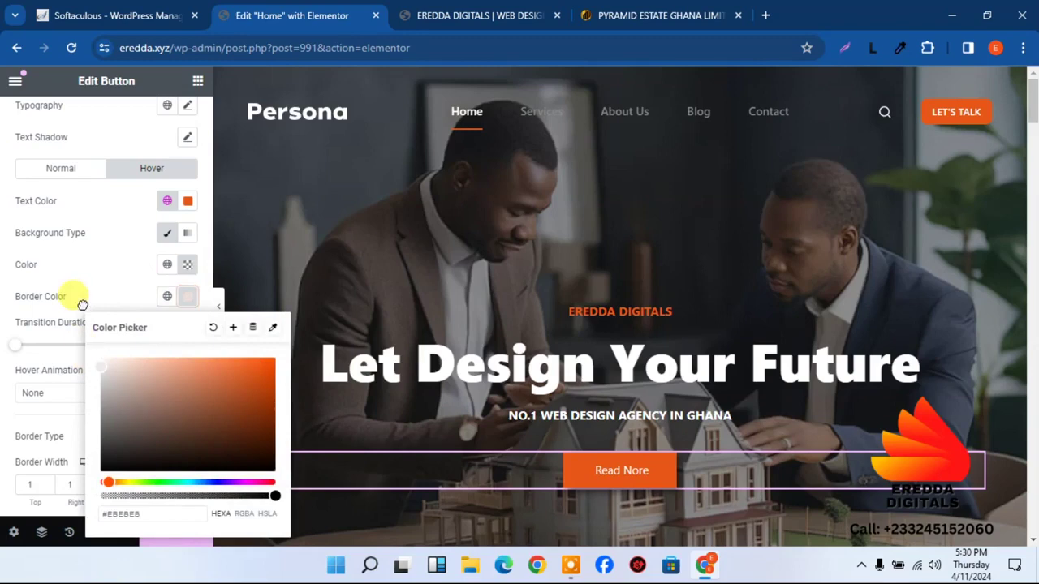
pyautogui.click(36, 299)
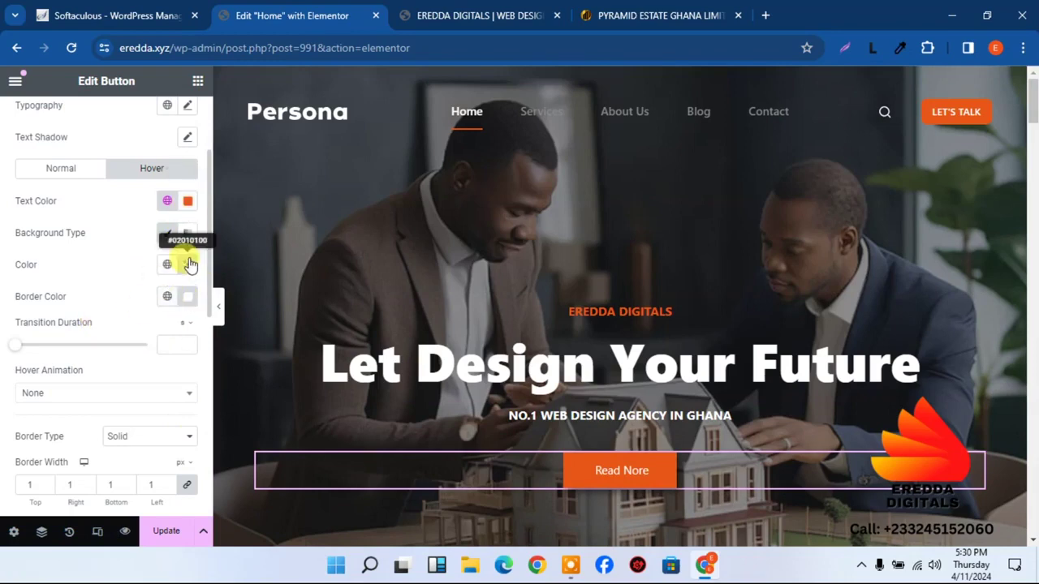
pyautogui.click(168, 236)
pyautogui.click(168, 236)
pyautogui.click(168, 235)
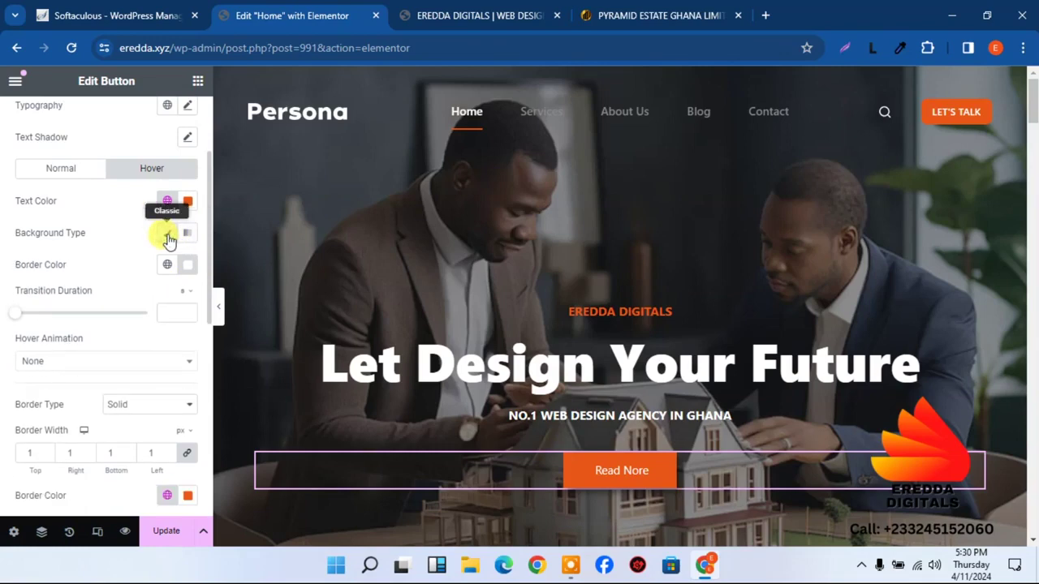
pyautogui.click(168, 235)
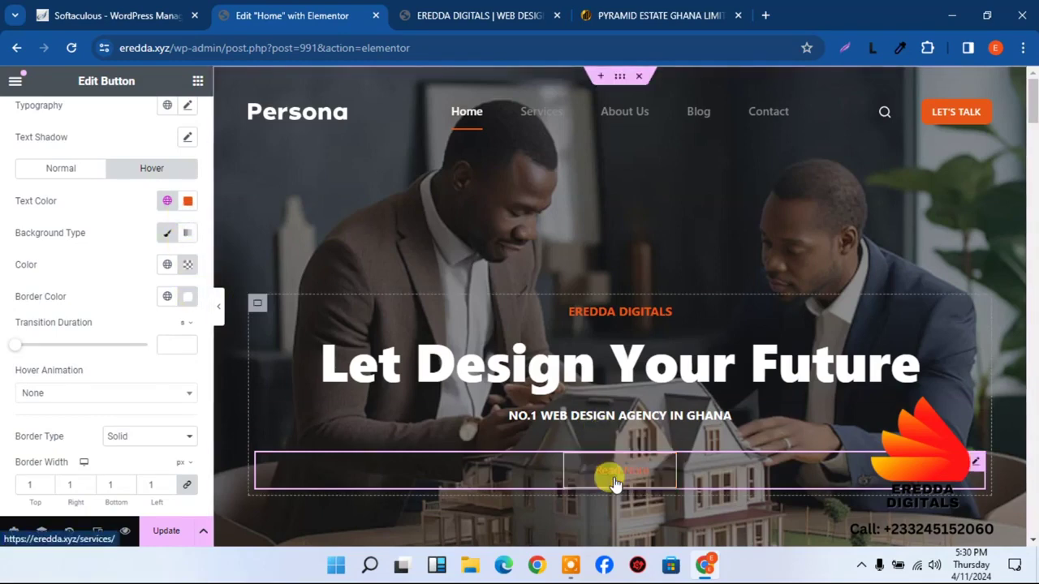
# - Replace the hero button's transparent hover background color with an opaque custom white
pyautogui.click(187, 264)
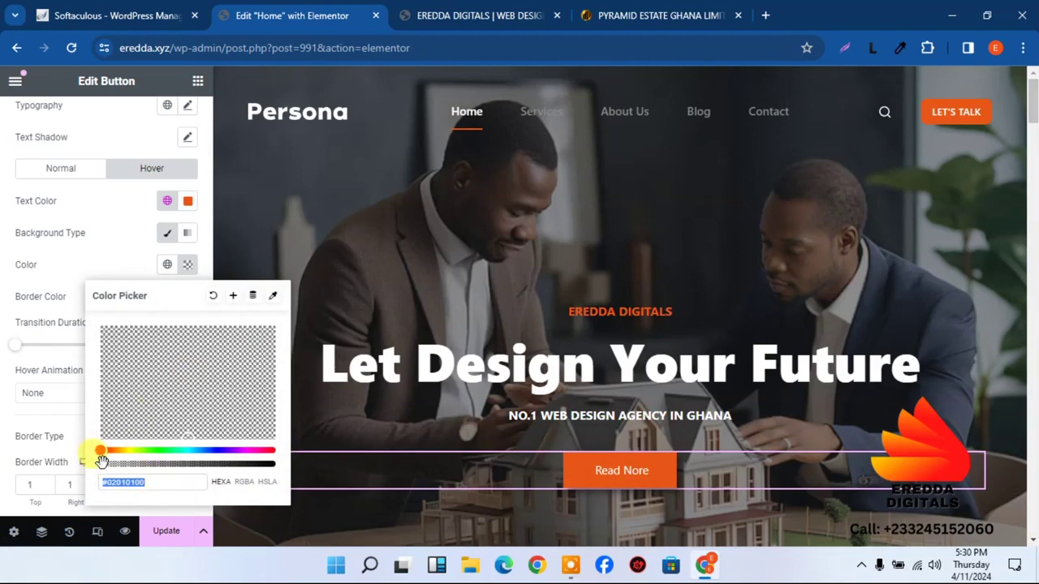
pyautogui.moveTo(103, 461); pyautogui.dragTo(278, 481)
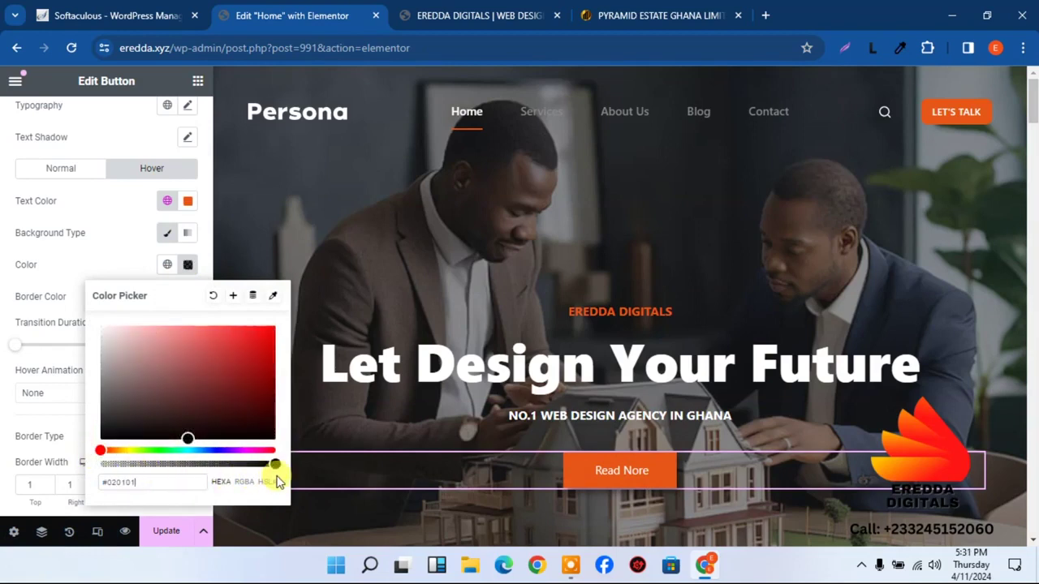
pyautogui.click(257, 398)
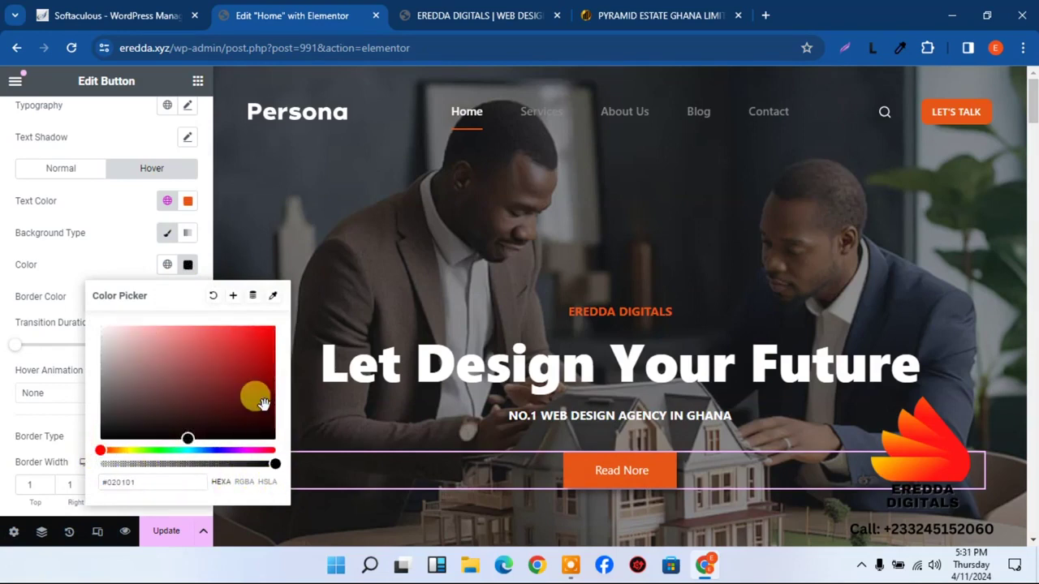
pyautogui.moveTo(262, 403); pyautogui.dragTo(77, 270)
pyautogui.click(75, 270)
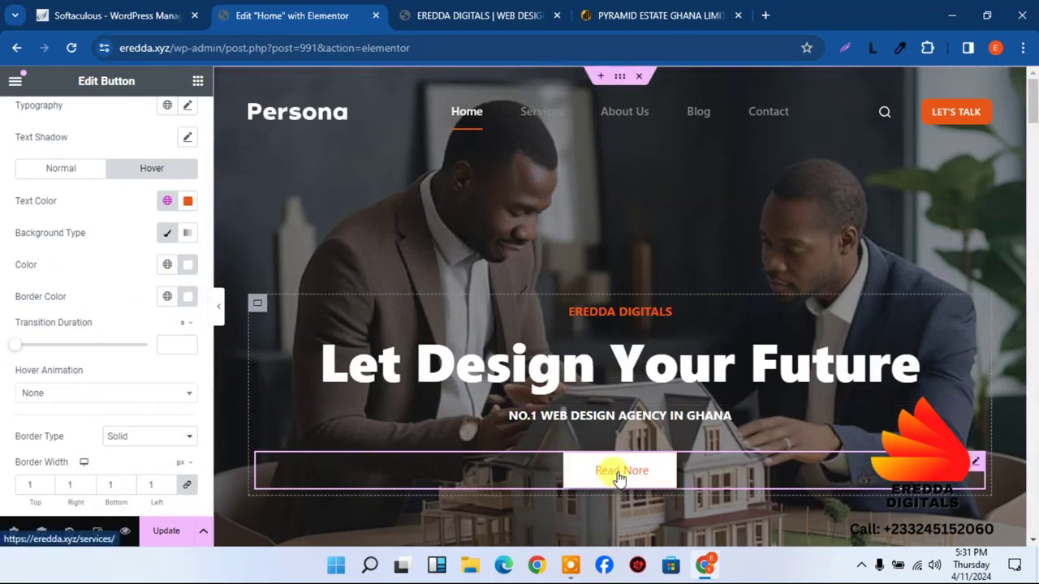
# - Set the hero button's typography weight to 500 (Medium) and update the page
pyautogui.click(187, 107)
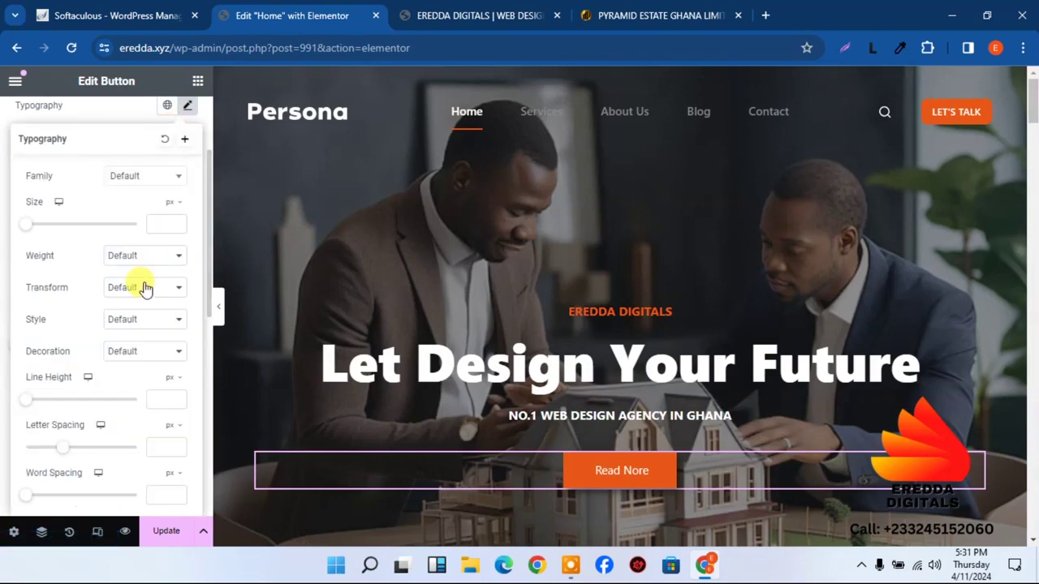
pyautogui.click(132, 256)
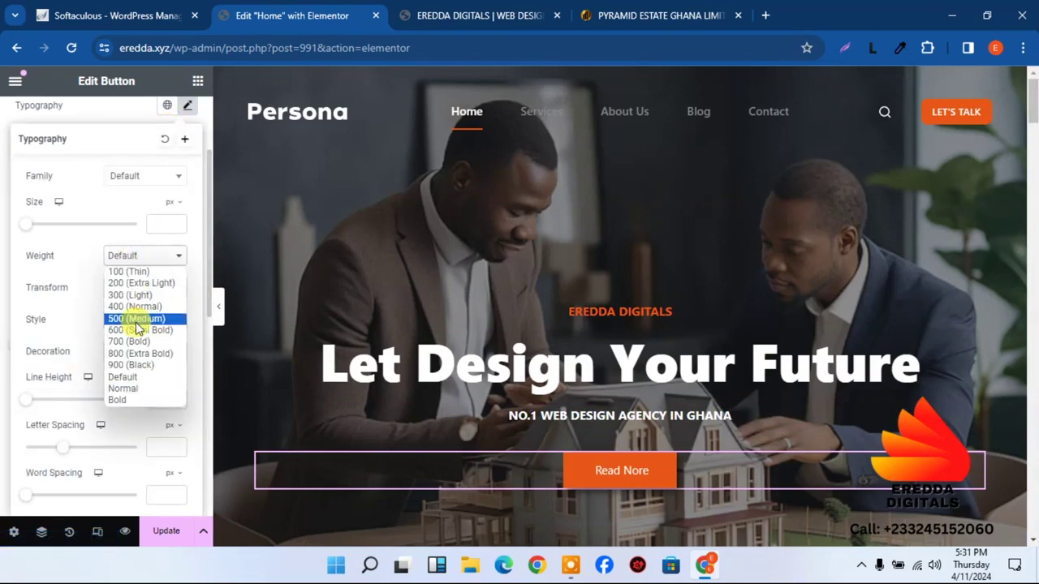
pyautogui.click(137, 319)
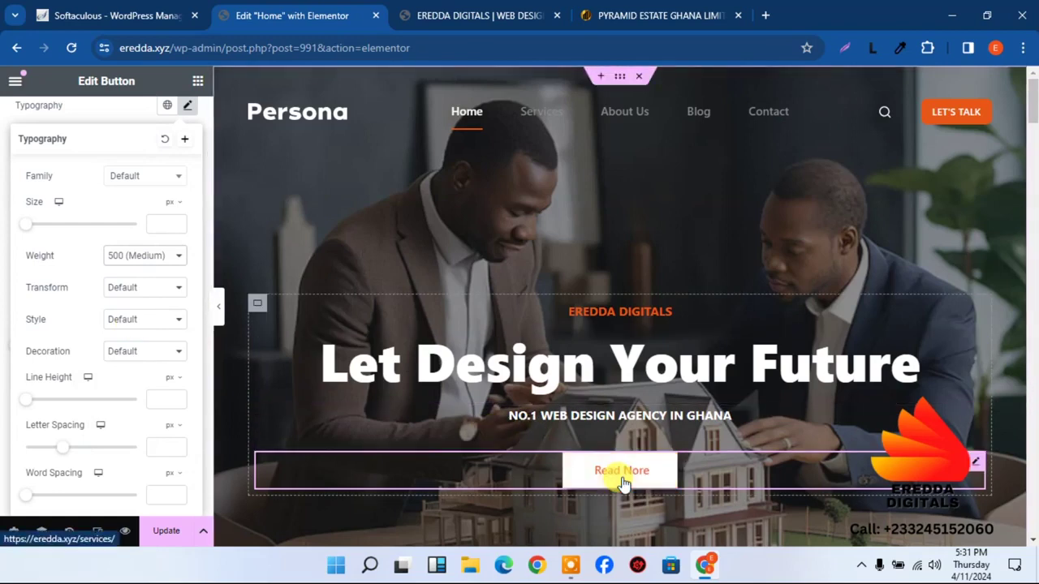
pyautogui.click(165, 532)
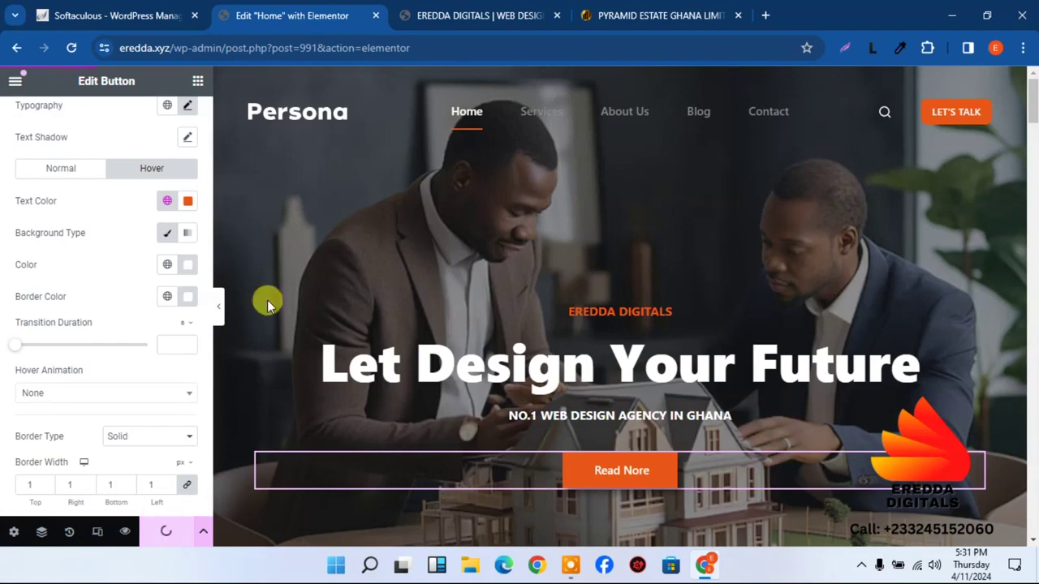
# - Review the live home page, and compare it with the feature cards below the hero on the Pyramid Estate reference site
pyautogui.click(442, 15)
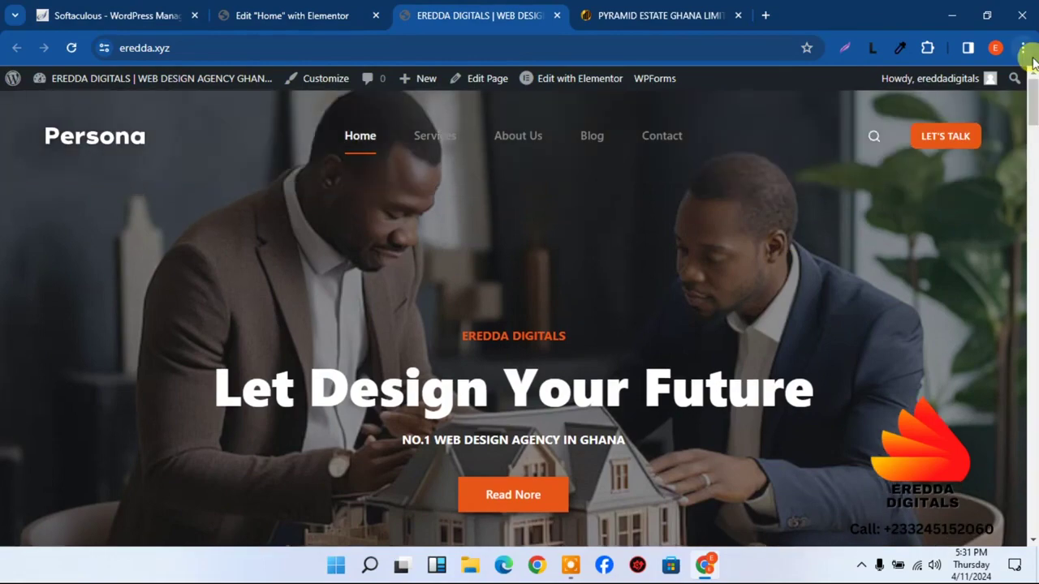
pyautogui.scroll(-5, 1027, 121)
pyautogui.scroll(5, 1028, 121)
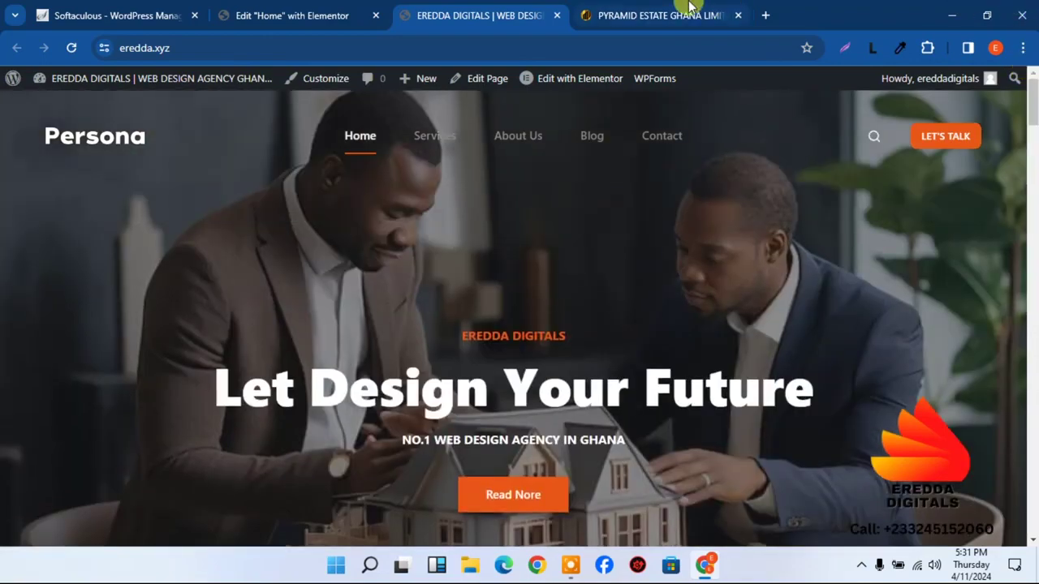
pyautogui.click(640, 10)
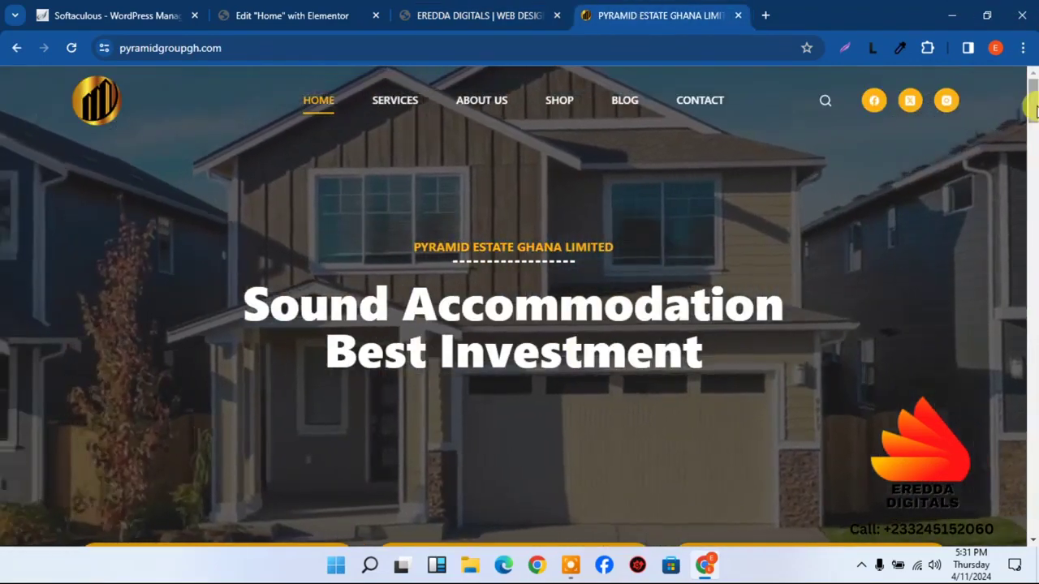
pyautogui.scroll(-5, 1030, 146)
pyautogui.scroll(2, 824, 172)
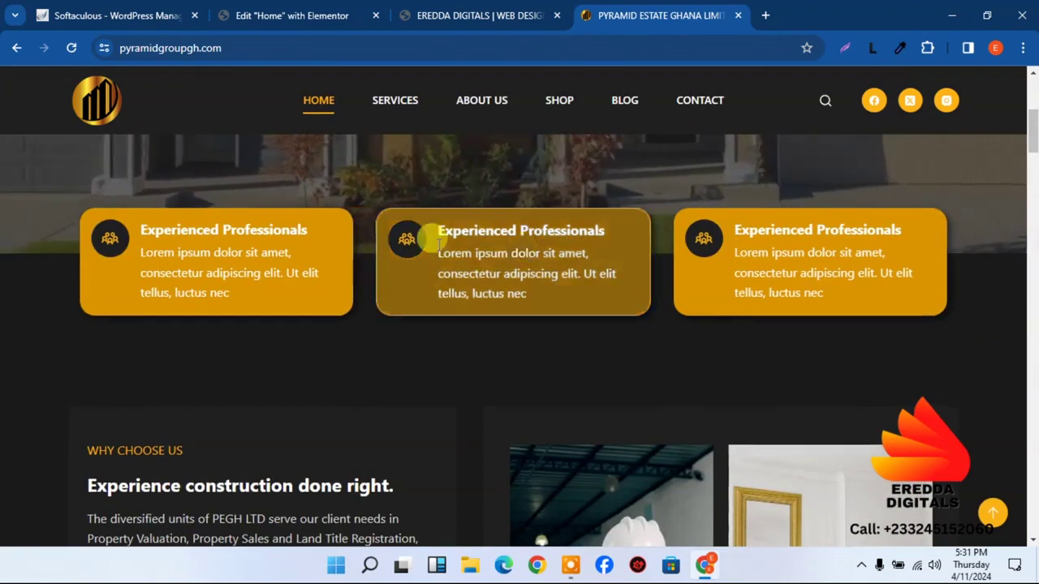
# - Back in the Elementor editor, inspect the gap below the hero and the Services heading container's margin and padding settings
pyautogui.click(265, 11)
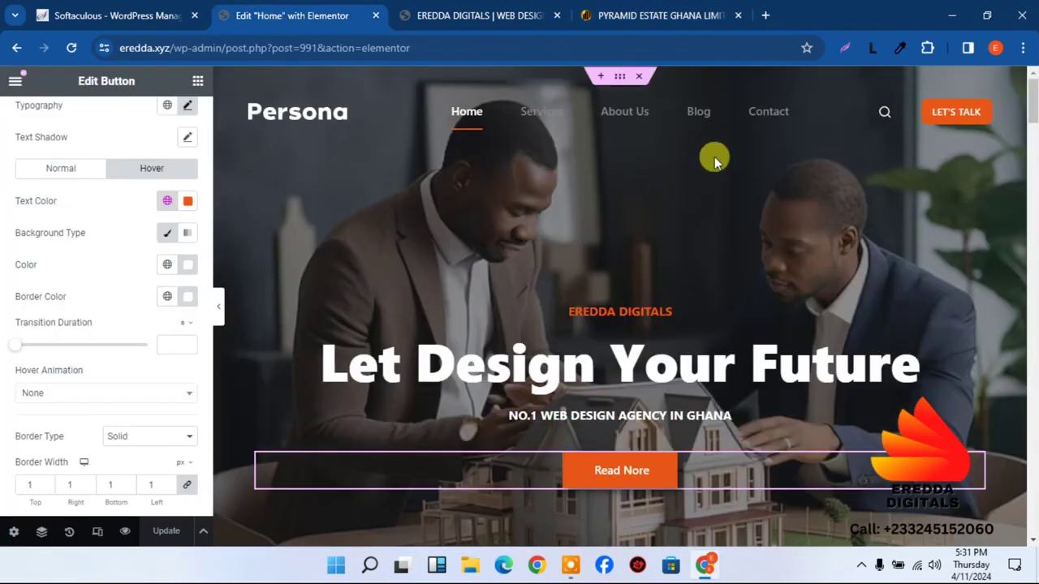
pyautogui.scroll(-1, 1032, 109)
pyautogui.moveTo(1032, 110); pyautogui.dragTo(1033, 139)
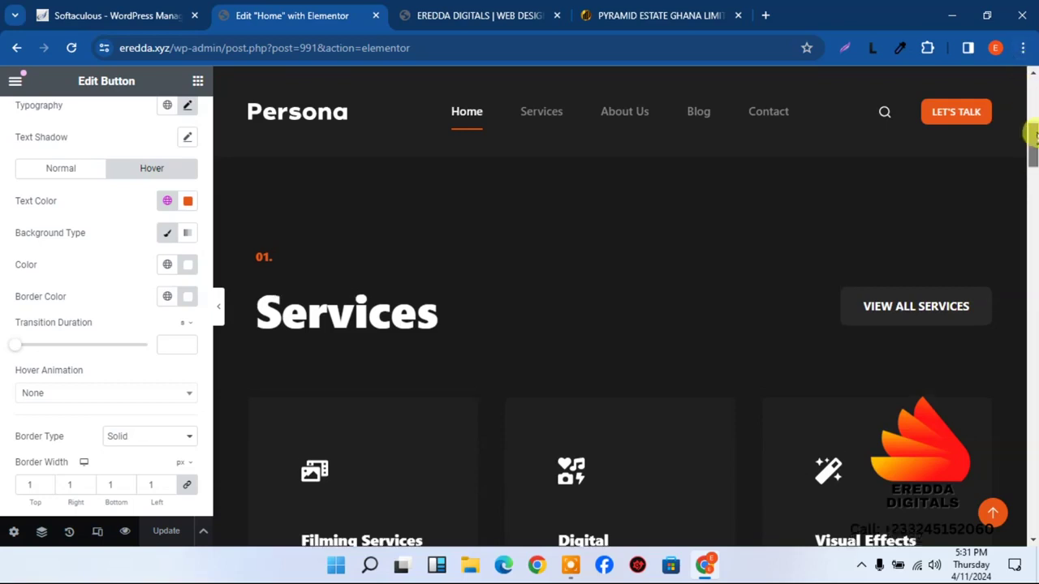
pyautogui.scroll(5, 1029, 113)
pyautogui.scroll(-4, 1025, 121)
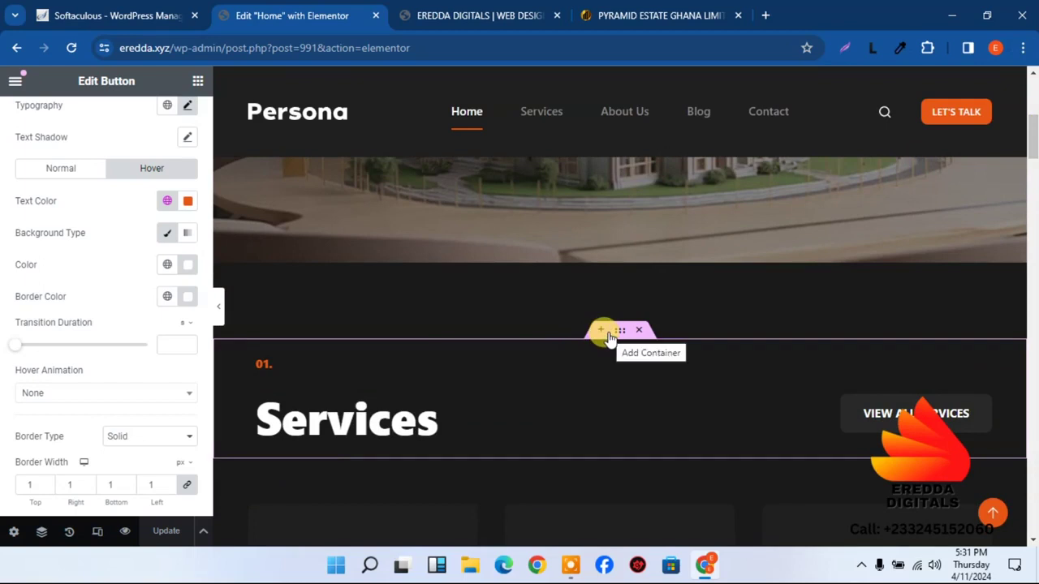
pyautogui.click(619, 331)
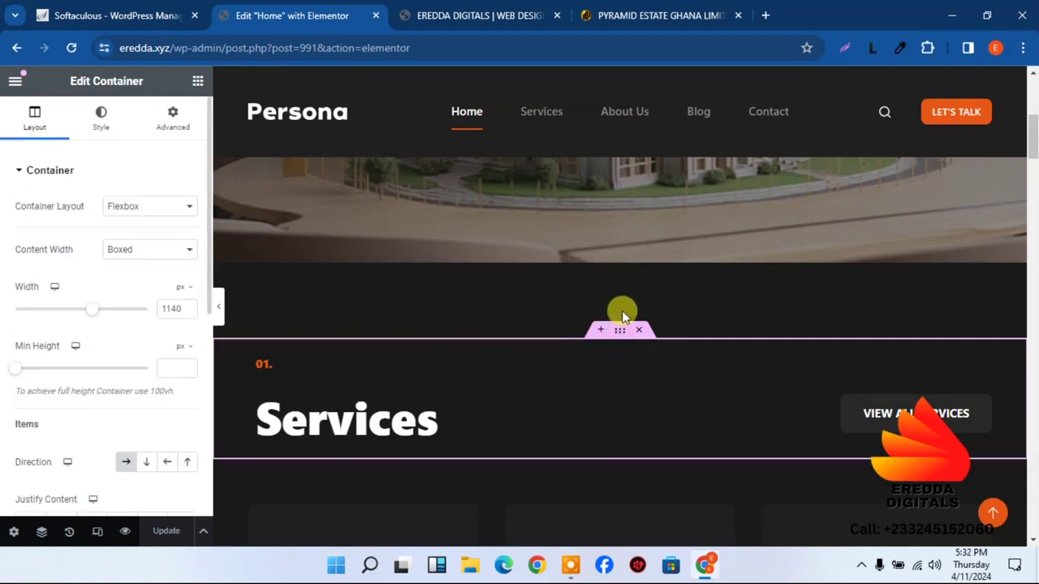
pyautogui.click(167, 135)
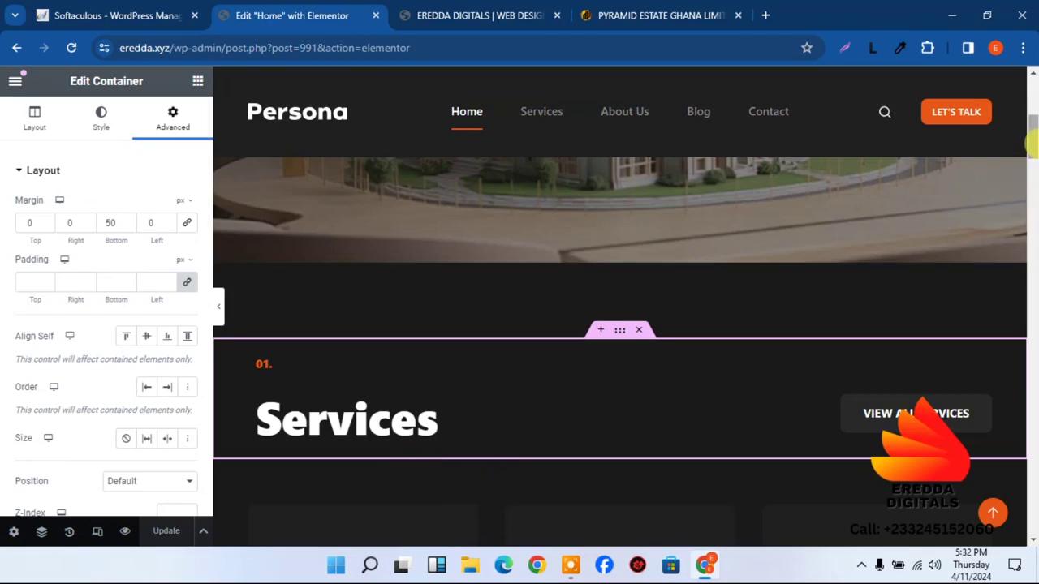
pyautogui.moveTo(1031, 144); pyautogui.dragTo(1031, 82)
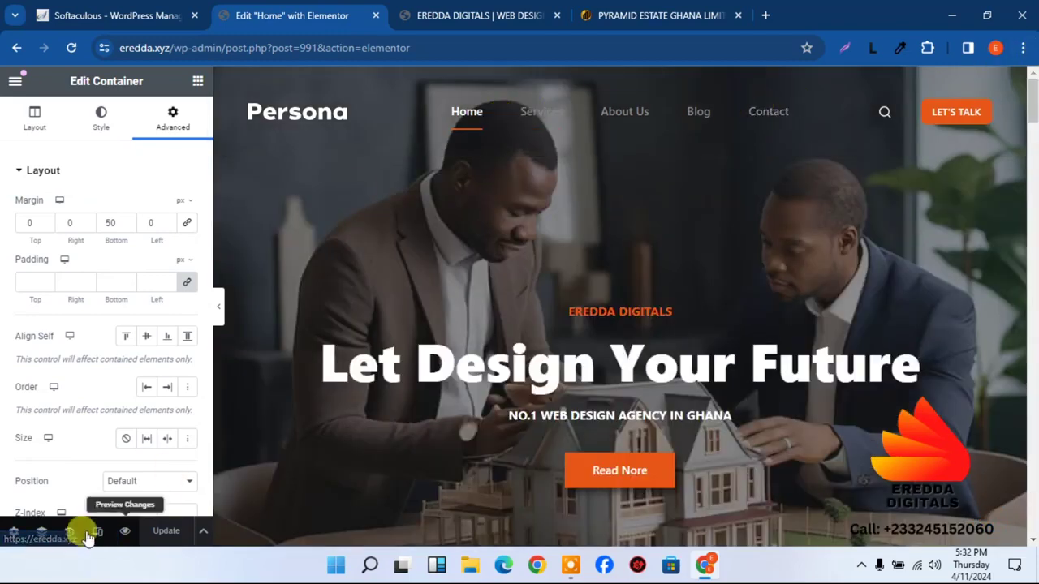
# - Select the outer hero container through the Navigator and set its bottom margin to 0
pyautogui.click(41, 533)
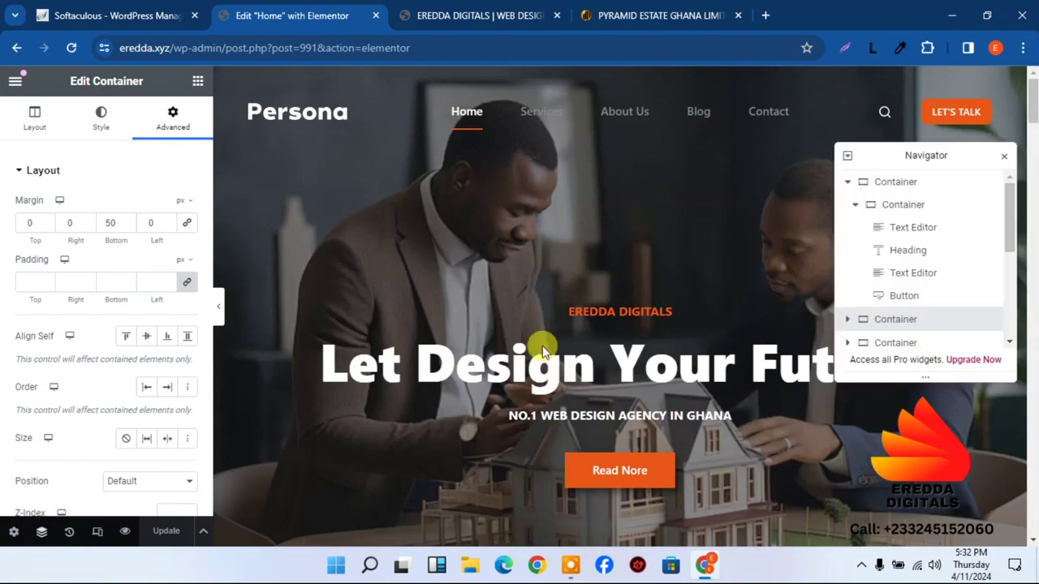
pyautogui.click(907, 187)
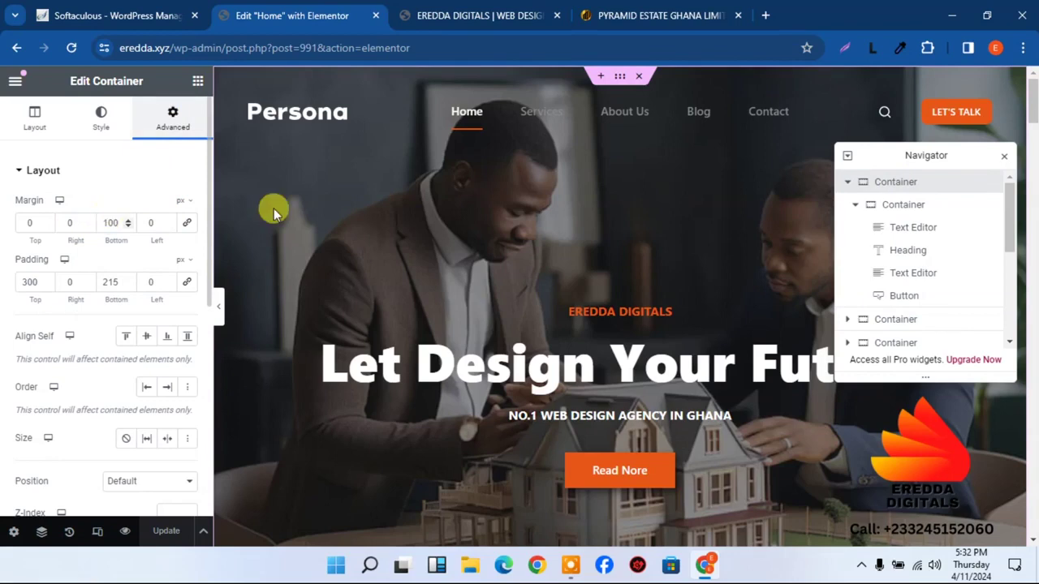
pyautogui.moveTo(1034, 92); pyautogui.dragTo(1030, 115)
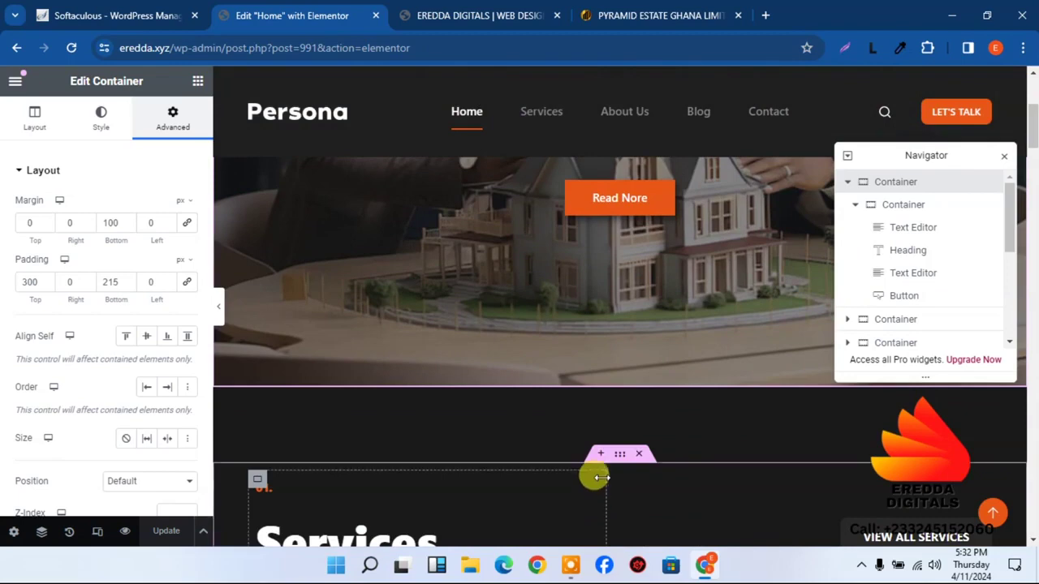
pyautogui.click(118, 221)
pyautogui.write('0')
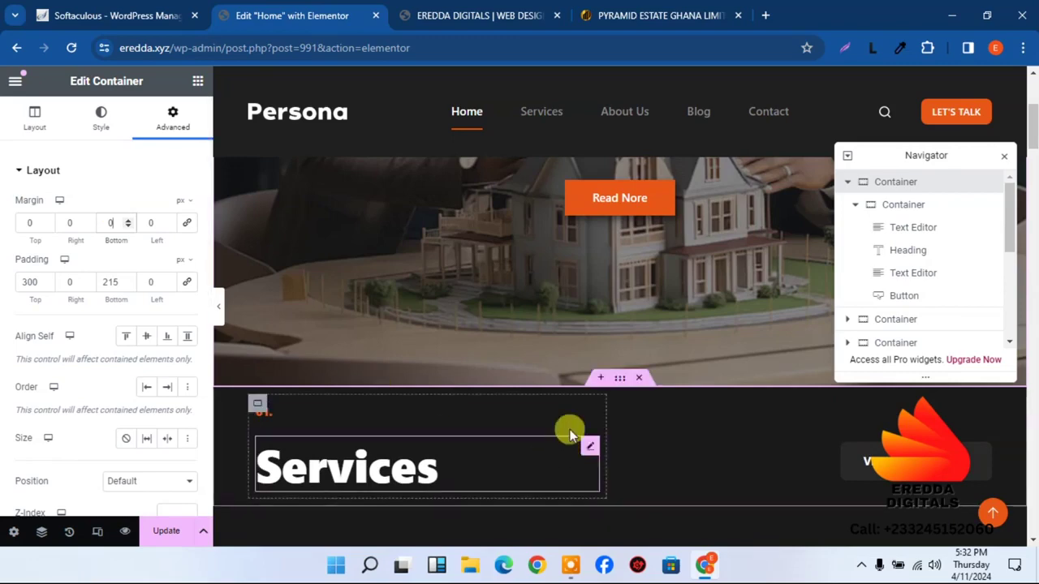
# - Add a Flexbox container with two equal columns between the hero and the Services section, using the reference site's cards as a guide
pyautogui.click(600, 378)
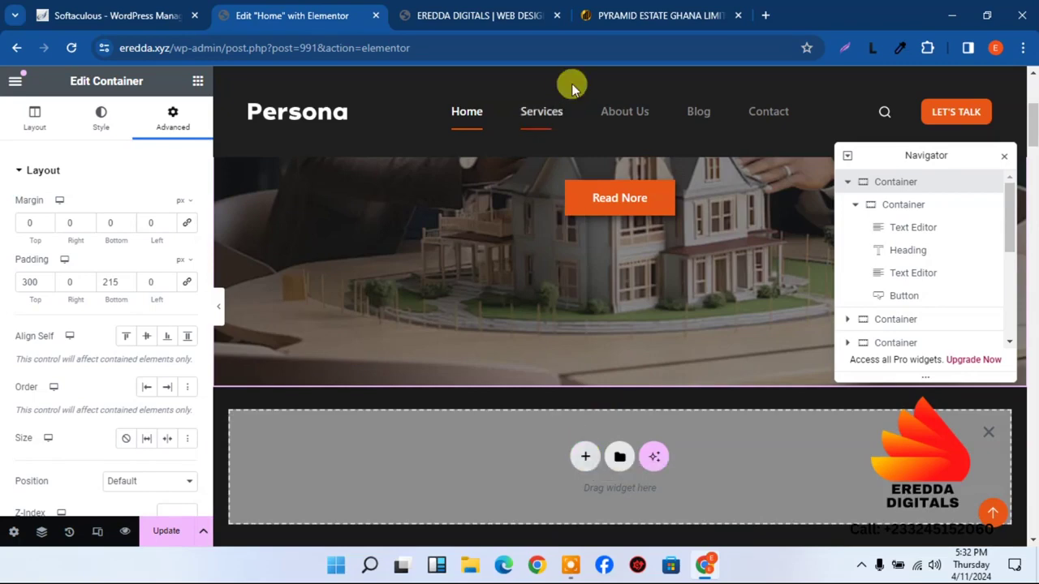
pyautogui.click(667, 10)
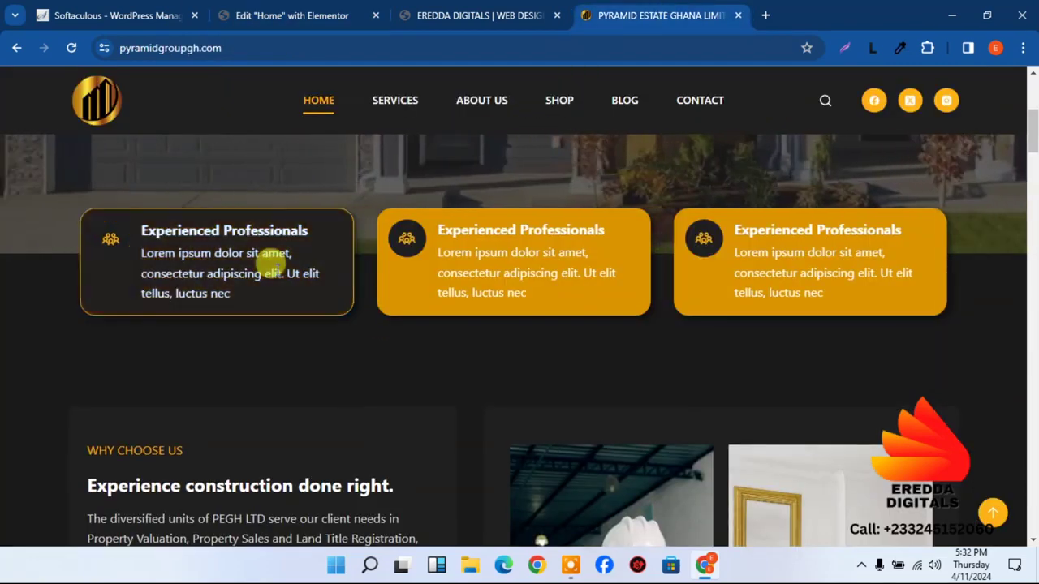
pyautogui.click(280, 12)
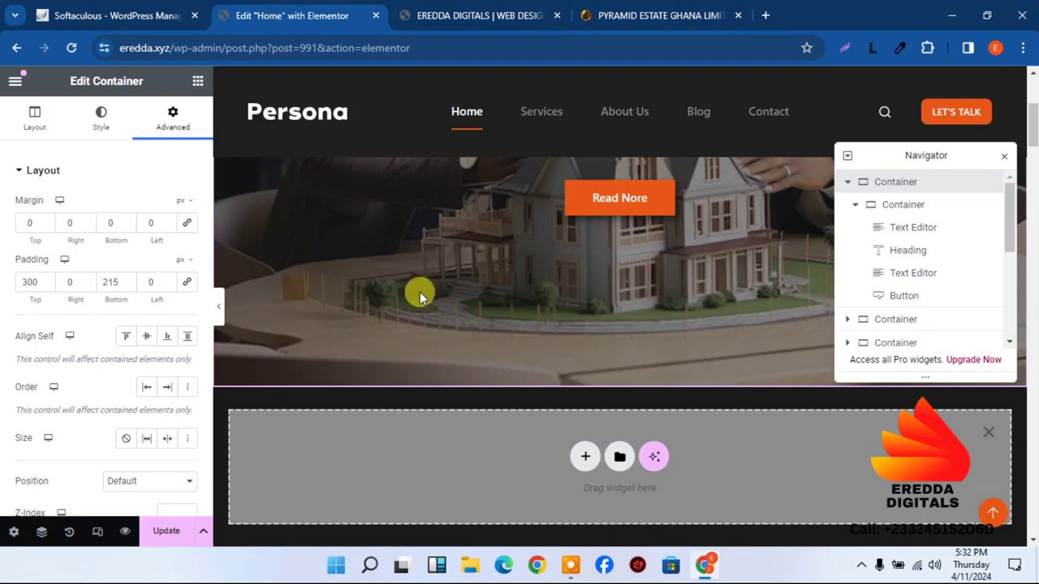
pyautogui.click(585, 456)
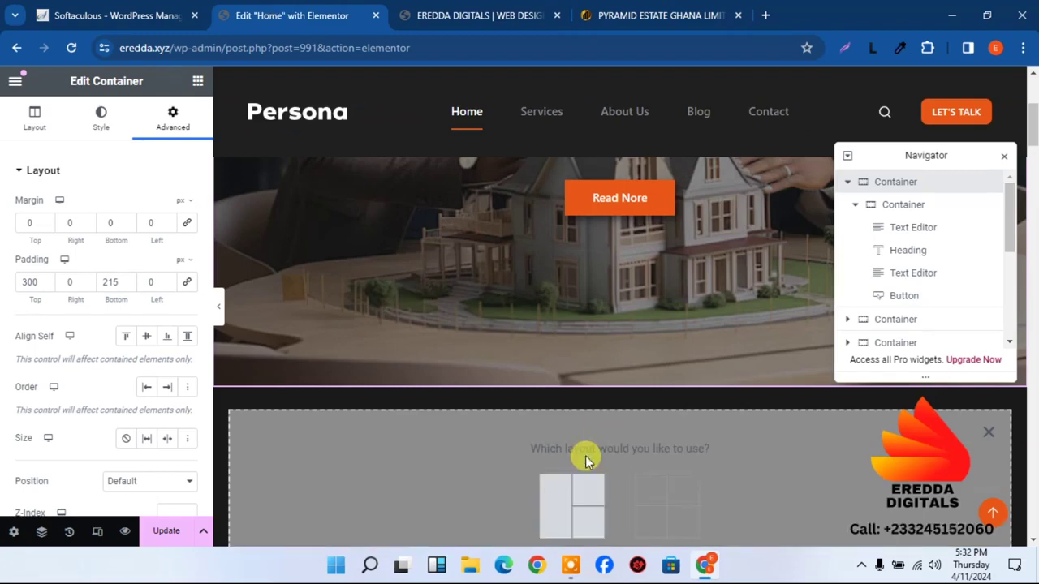
pyautogui.scroll(-2, 1034, 138)
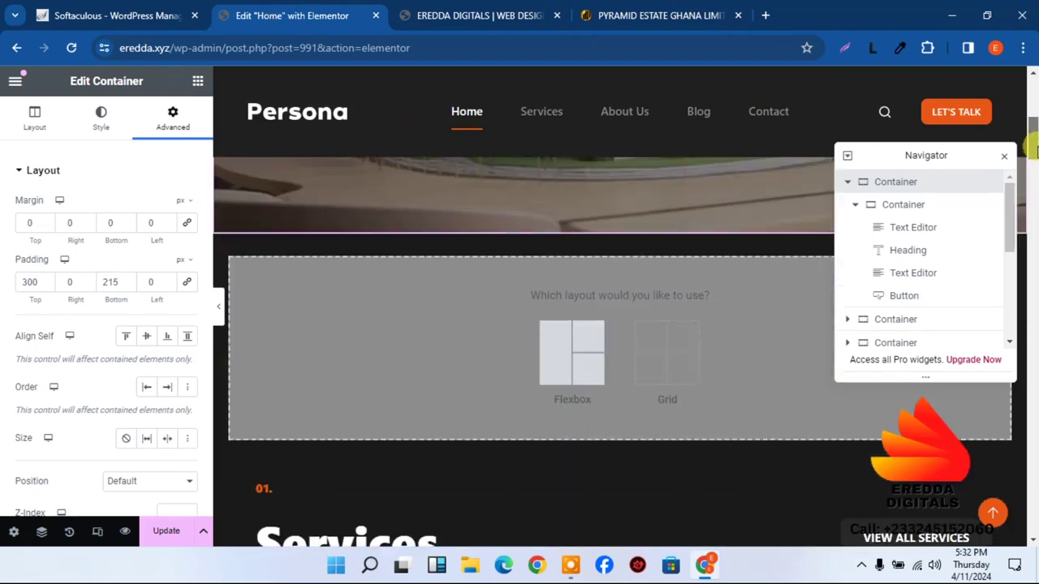
pyautogui.click(572, 331)
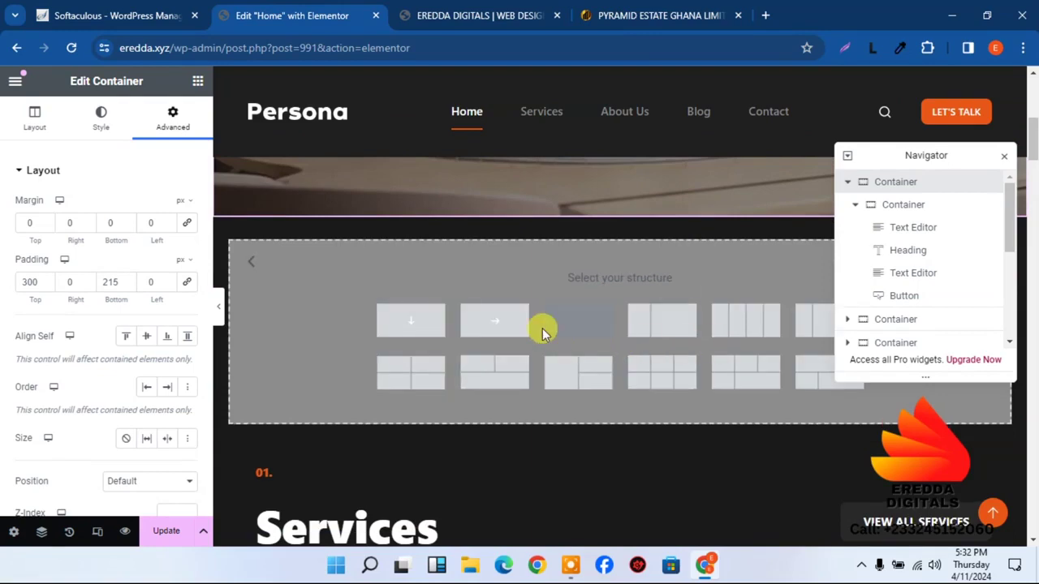
pyautogui.click(618, 8)
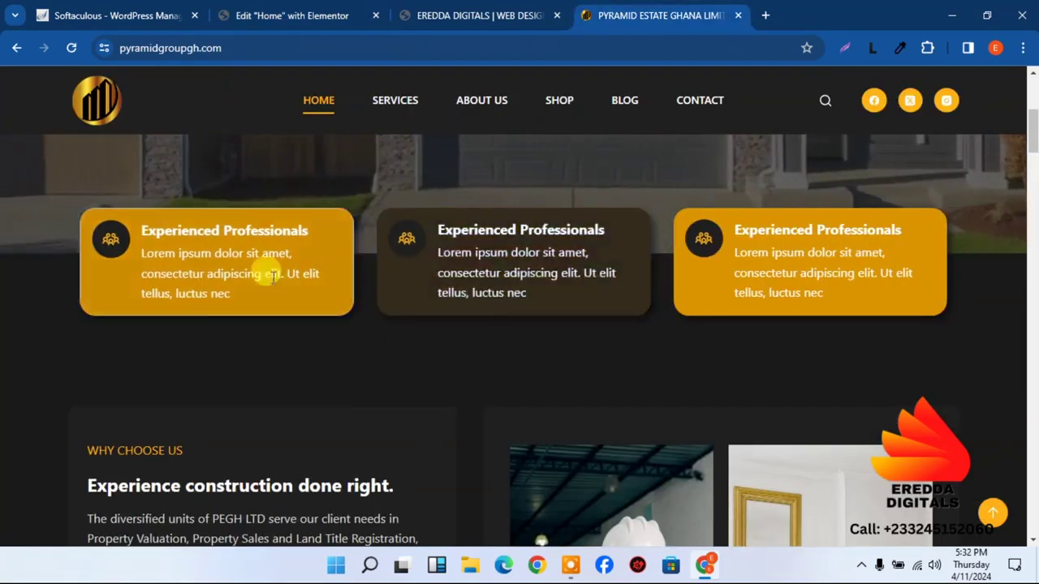
pyautogui.click(262, 8)
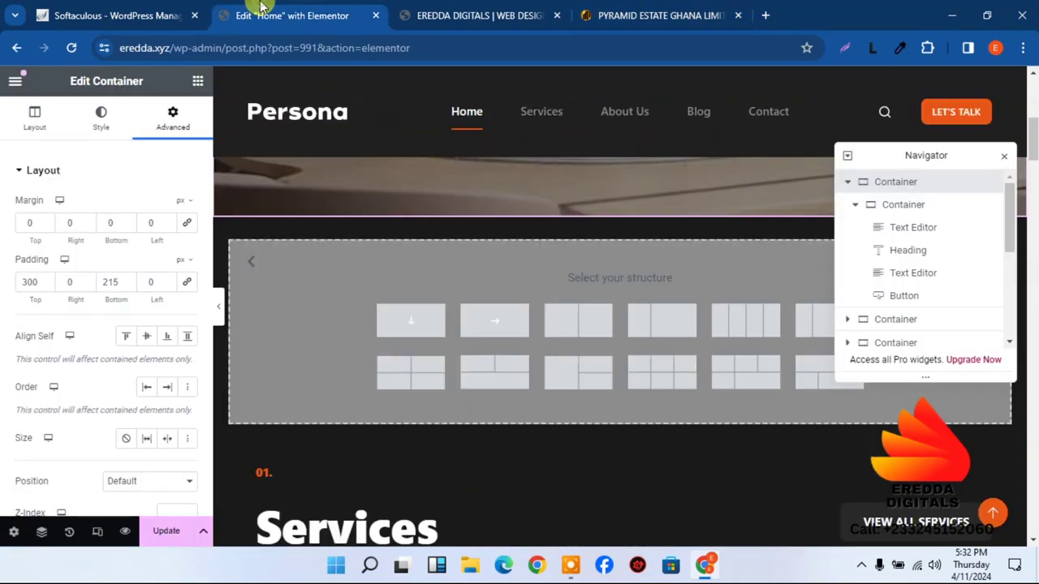
pyautogui.click(579, 319)
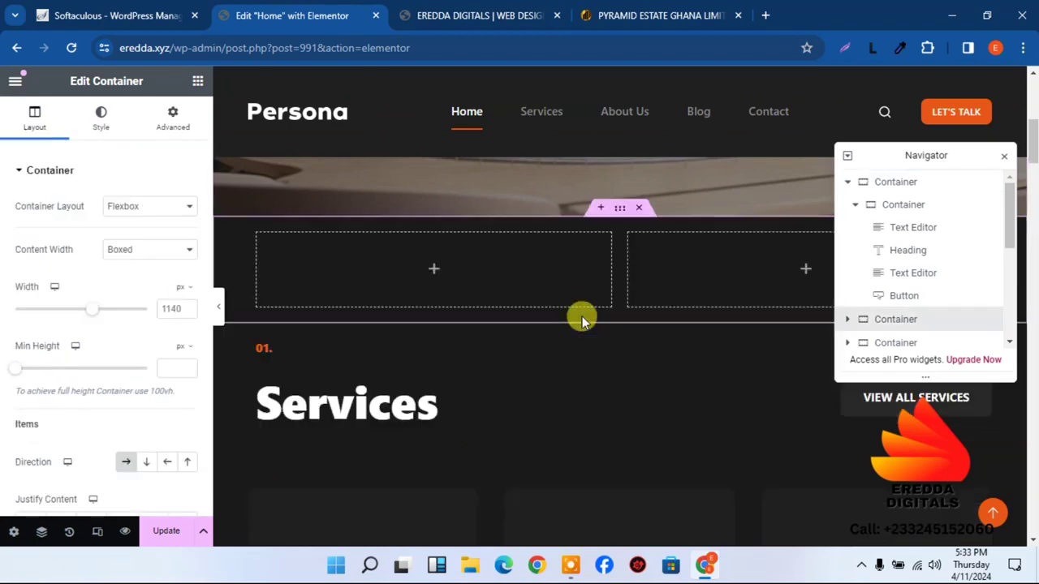
# - Close the Navigator and duplicate the new container's first column to make a three-column row
pyautogui.click(1004, 156)
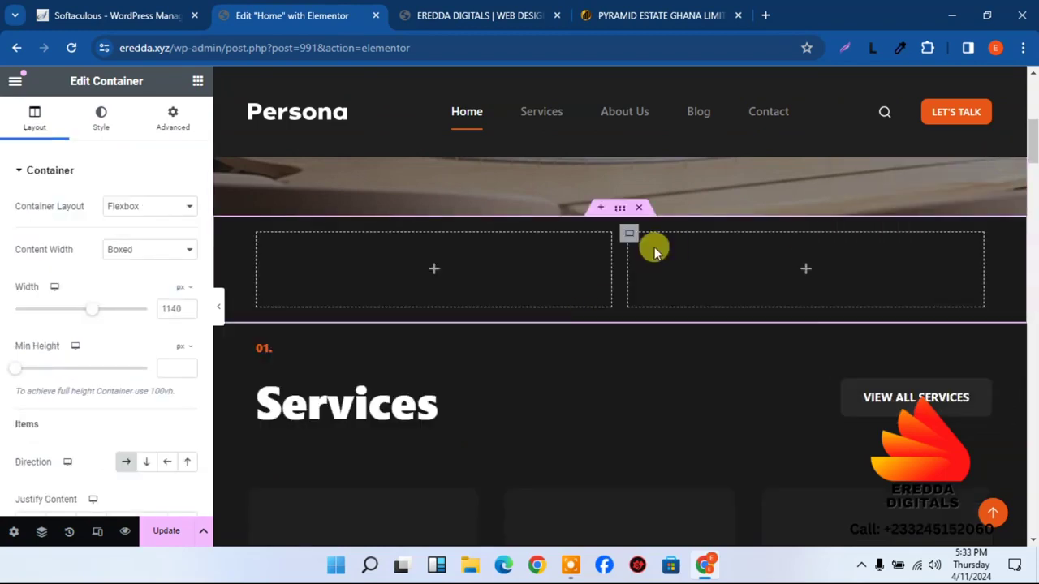
pyautogui.rightClick(256, 238)
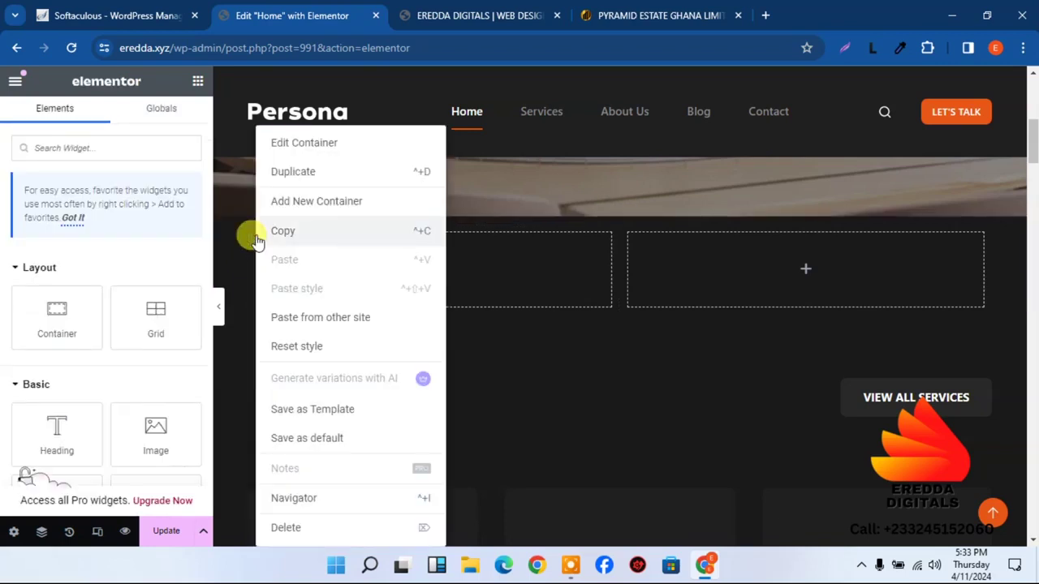
pyautogui.click(328, 180)
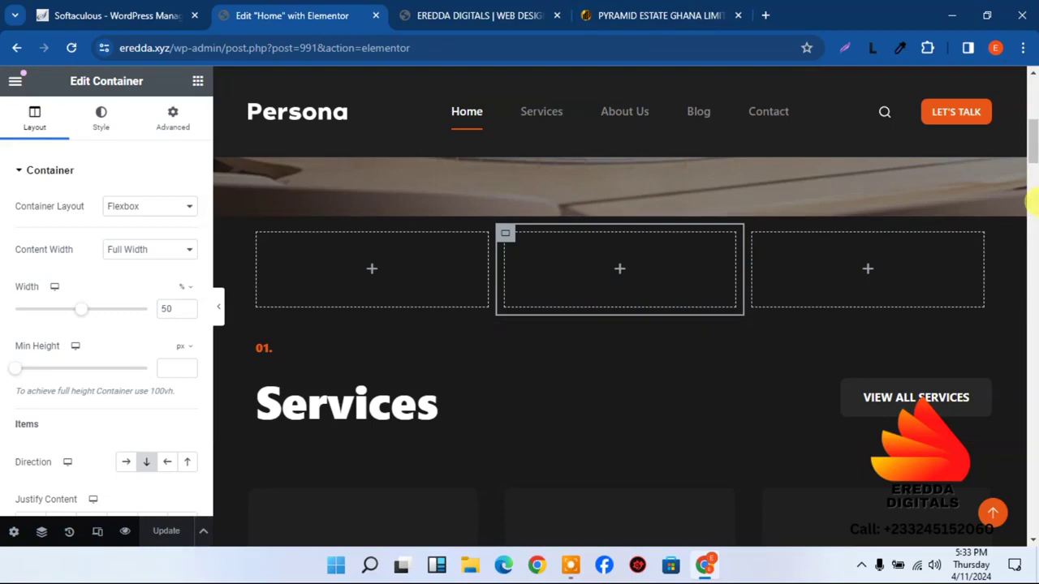
pyautogui.scroll(4, 1031, 154)
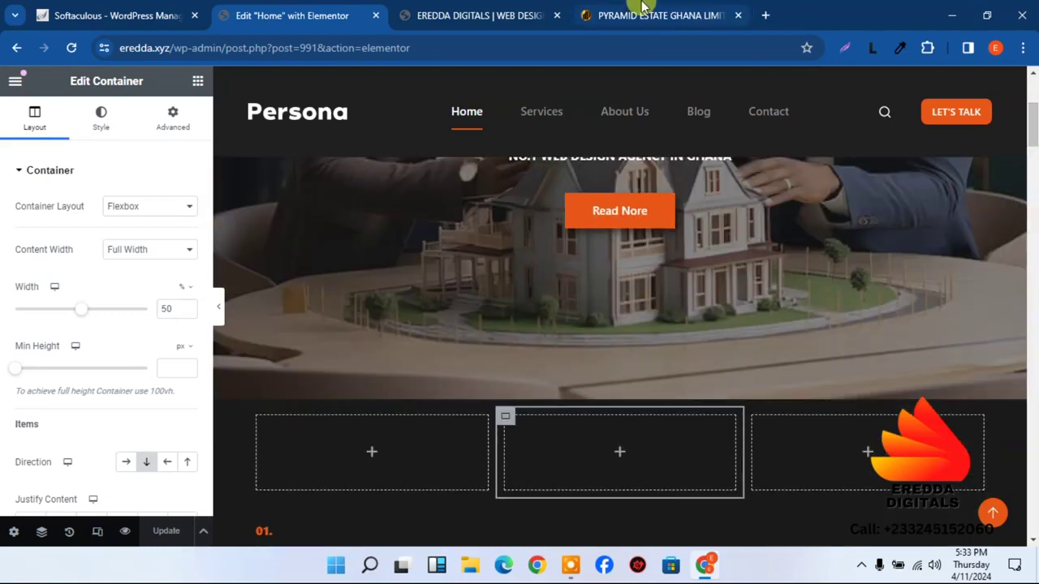
# - Compare the empty three-column row's container with the layout of the three cards on the reference site
pyautogui.click(643, 8)
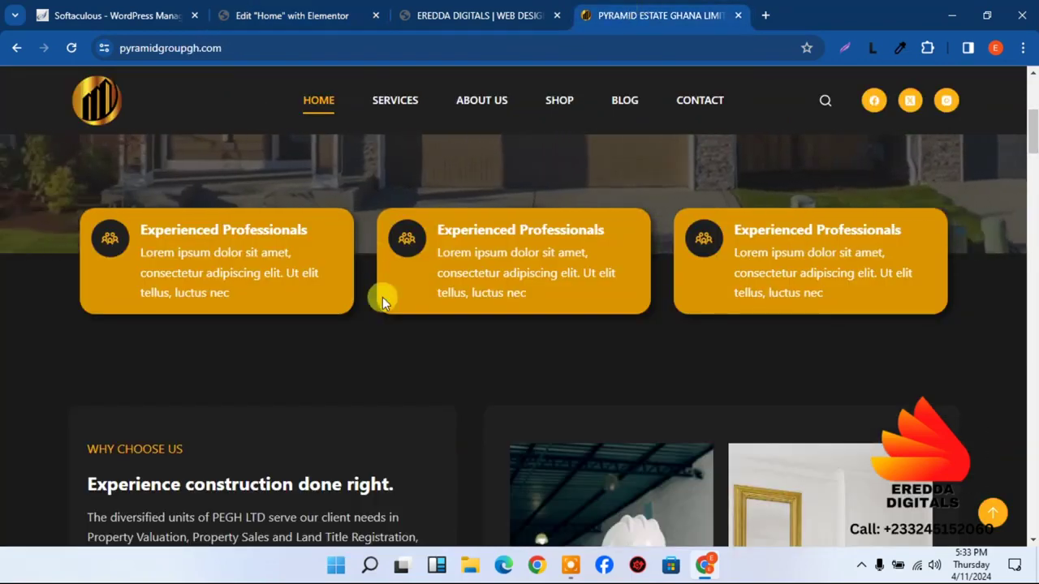
pyautogui.click(302, 8)
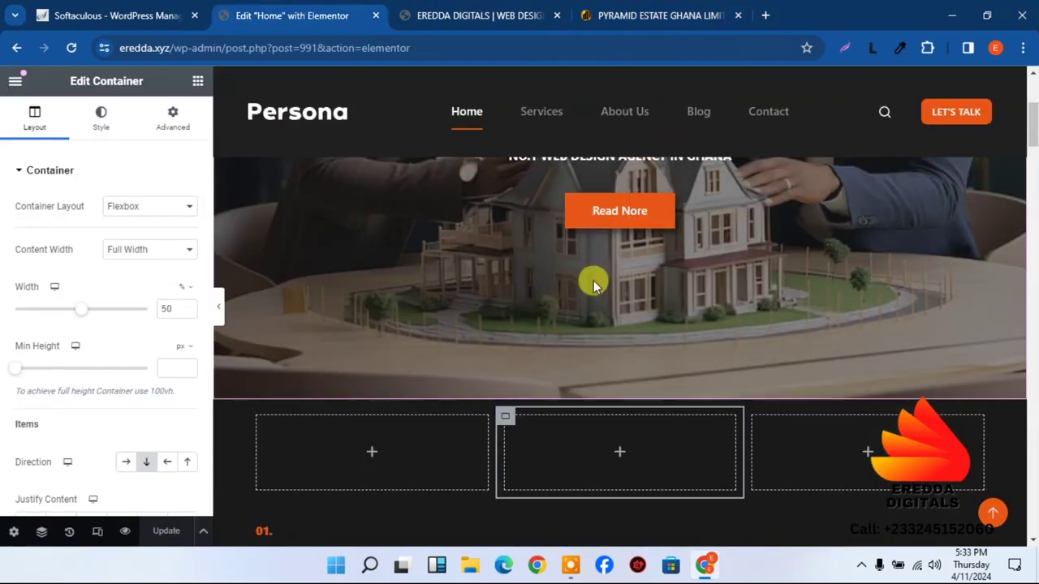
pyautogui.scroll(-2, 1031, 122)
pyautogui.scroll(2, 1030, 122)
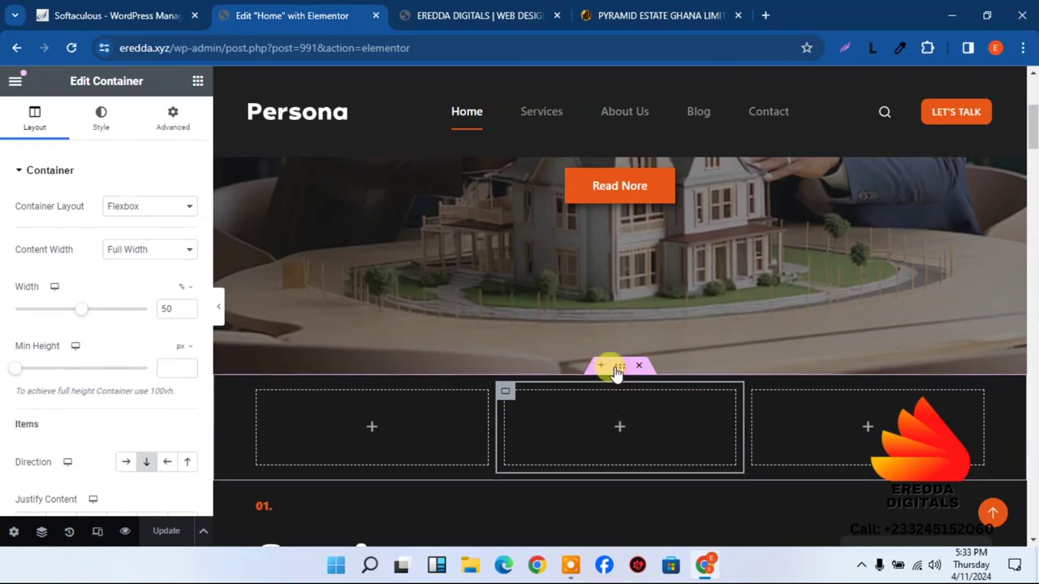
pyautogui.click(617, 370)
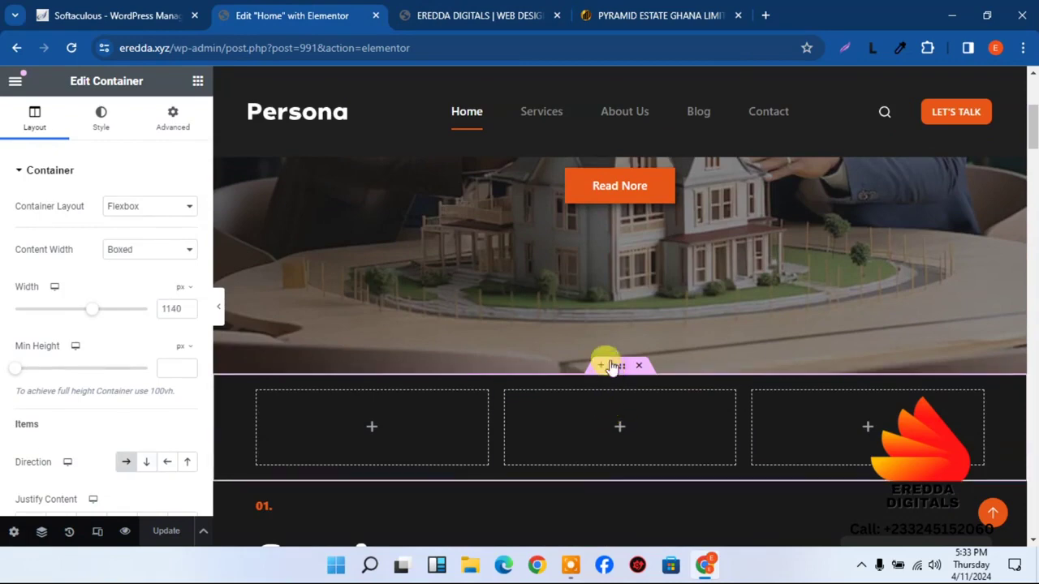
pyautogui.click(664, 8)
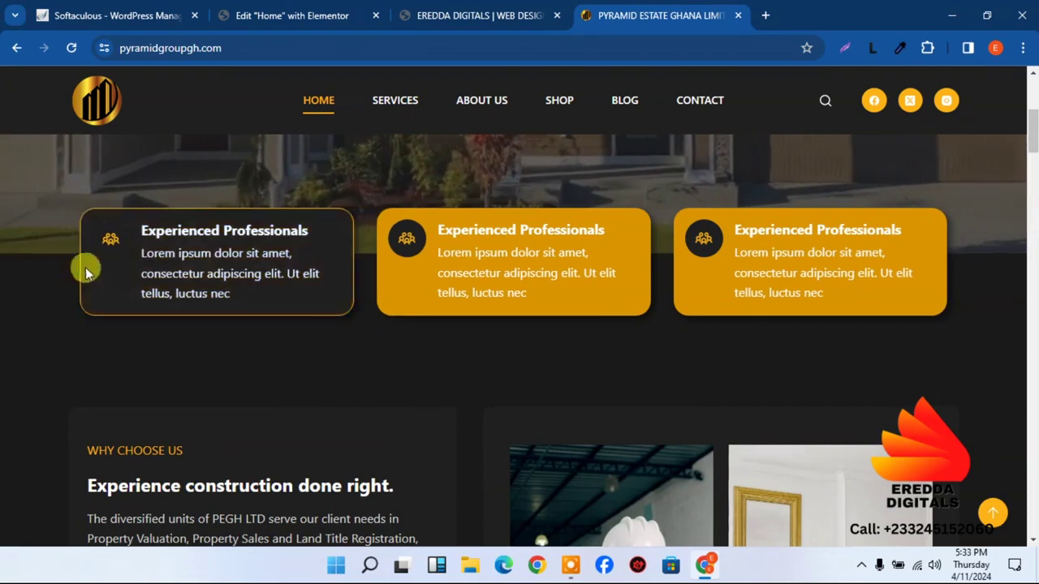
pyautogui.click(272, 6)
pyautogui.click(634, 6)
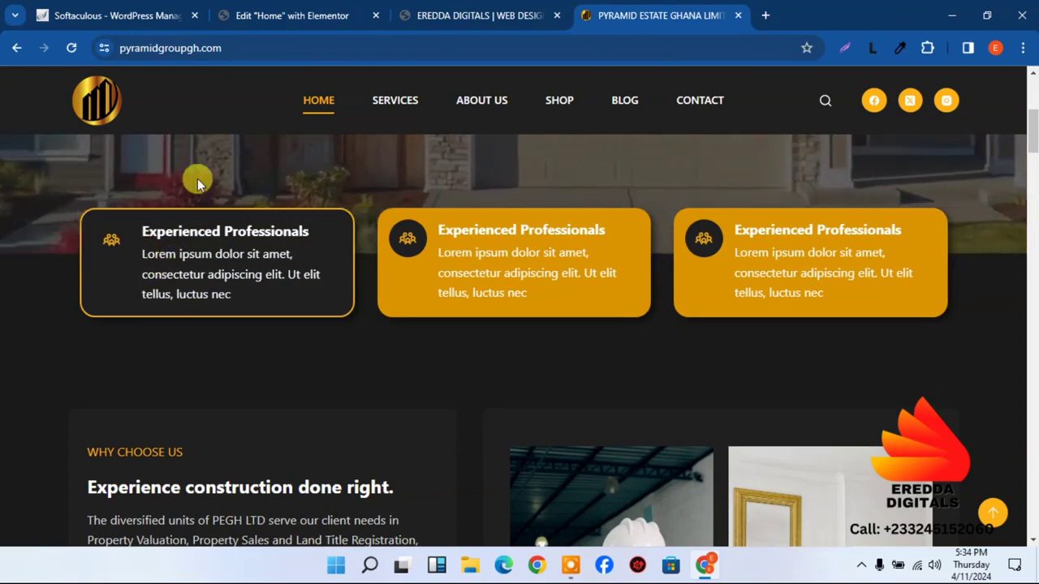
pyautogui.click(231, 6)
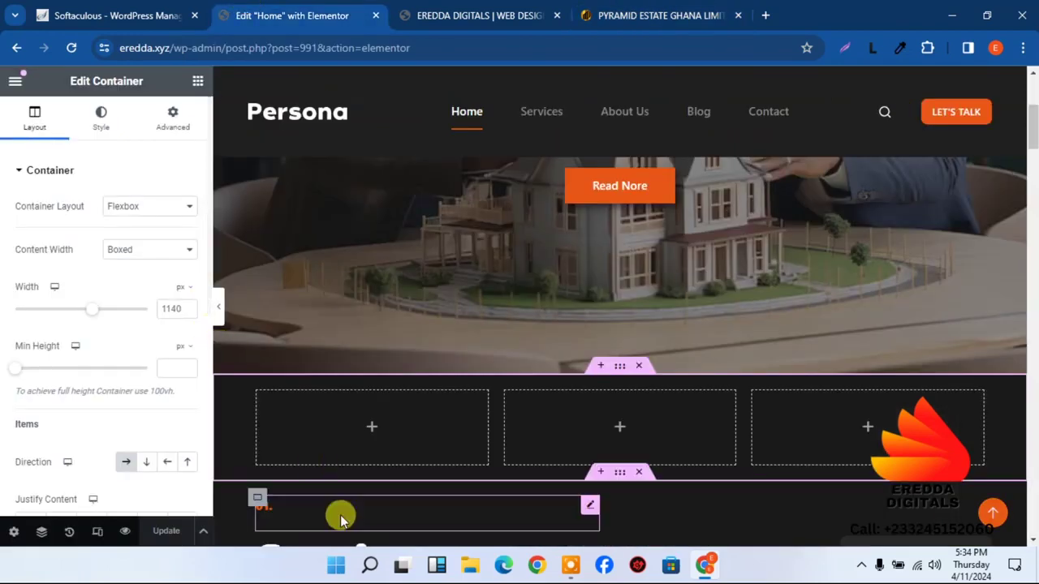
# - Find the Icon Box widget with the search "icon" and add it to the first column of the new row
pyautogui.click(196, 82)
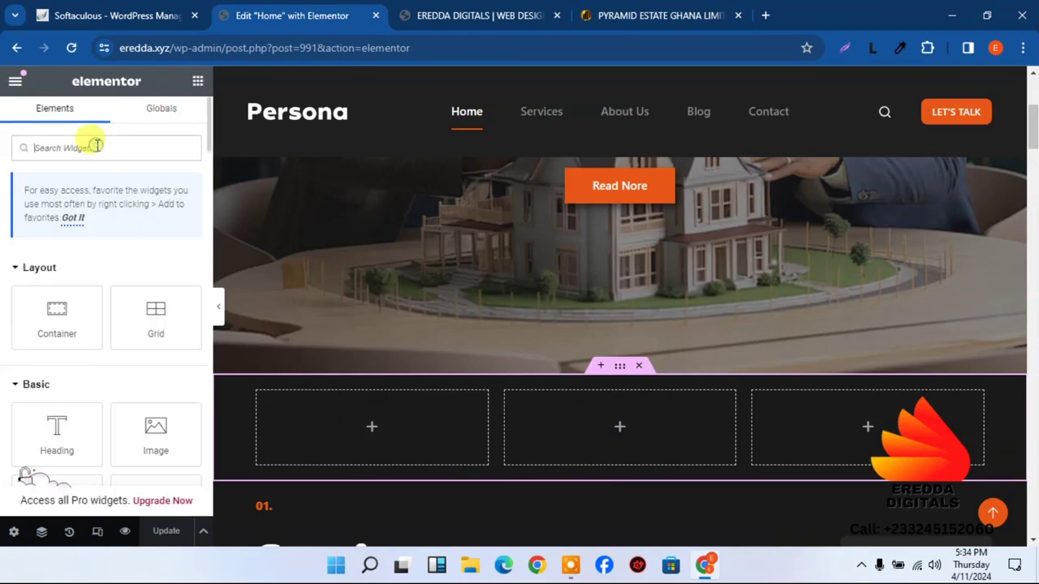
pyautogui.write('icon')
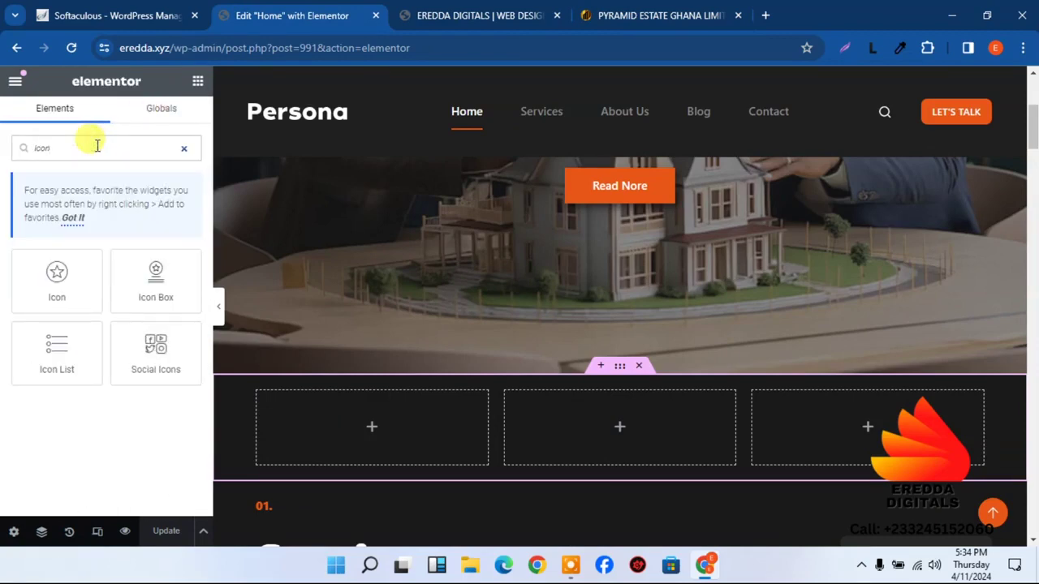
pyautogui.moveTo(172, 272); pyautogui.dragTo(369, 423)
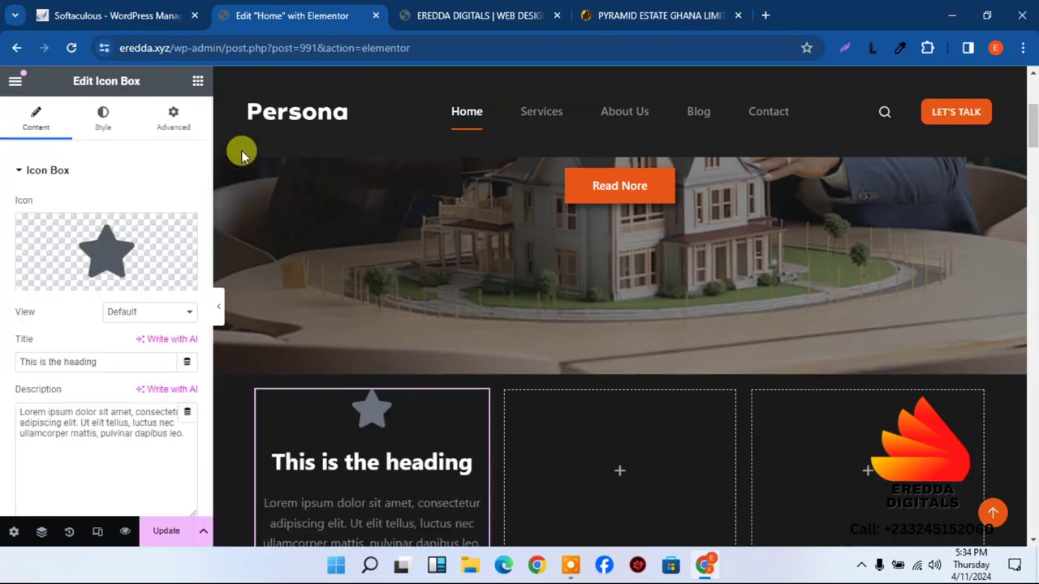
pyautogui.moveTo(207, 154); pyautogui.dragTo(197, 85)
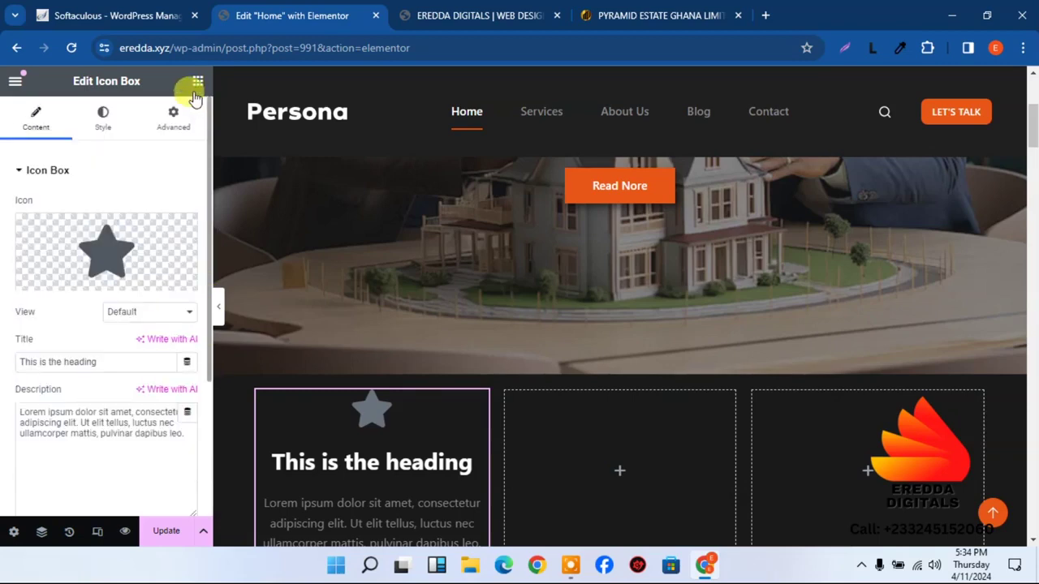
# - Position the icon box's icon to the left of its text, using the reference site's cards as a guide
pyautogui.click(99, 119)
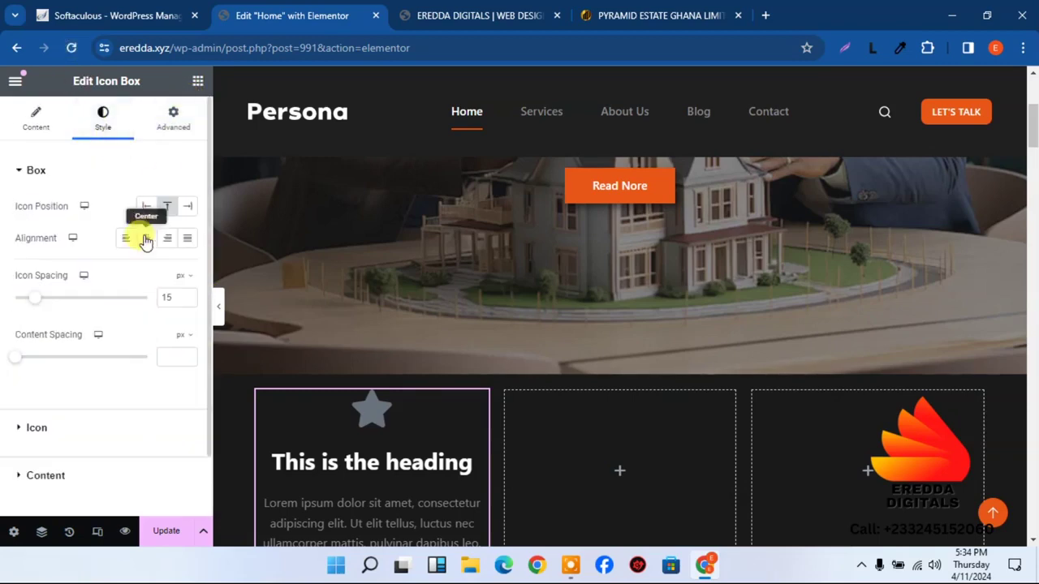
pyautogui.click(147, 207)
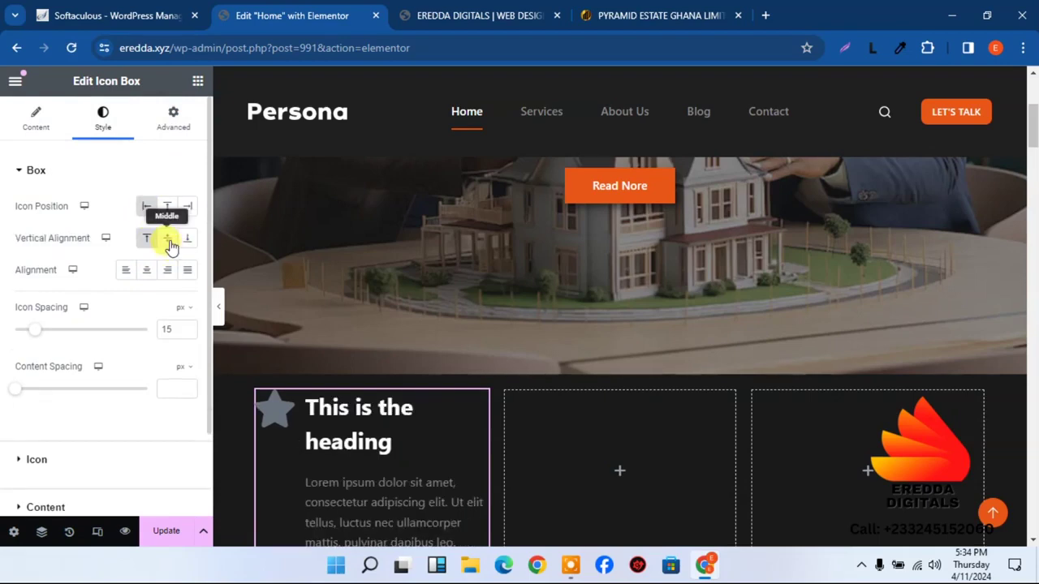
pyautogui.click(431, 8)
pyautogui.click(602, 11)
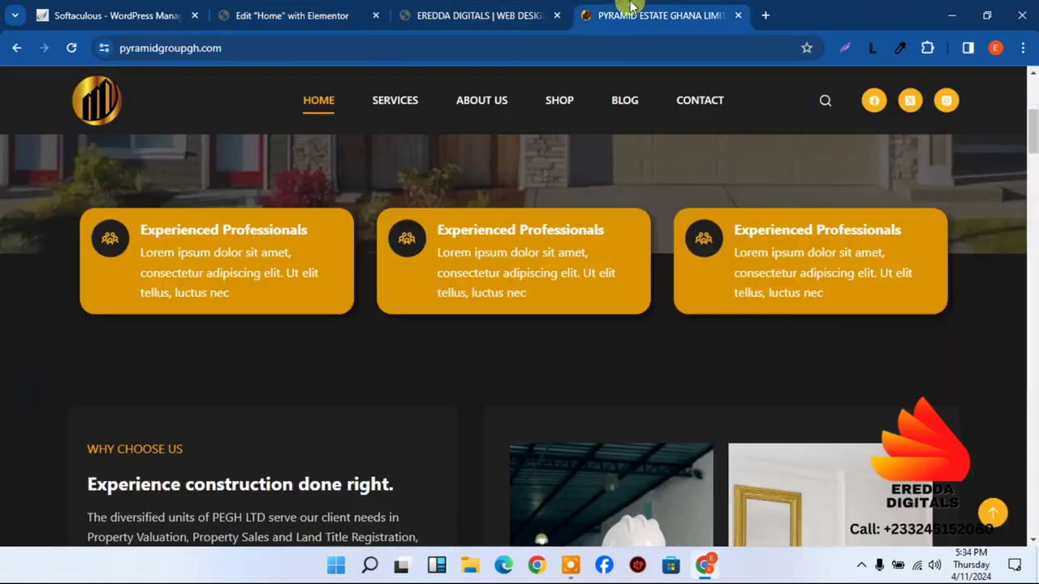
pyautogui.click(293, 8)
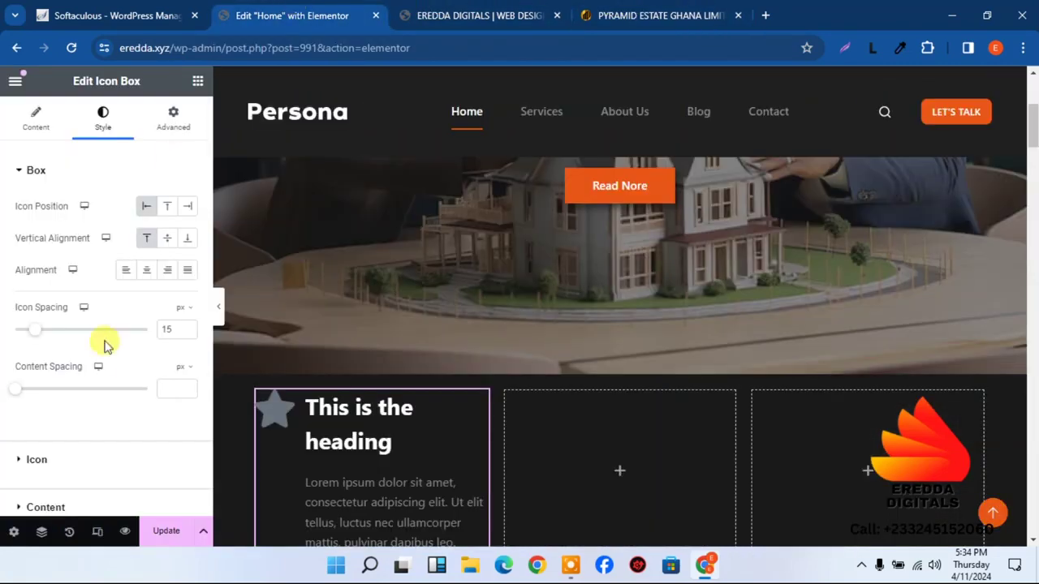
# - Delete all of the placeholder description text from the icon box
pyautogui.click(29, 133)
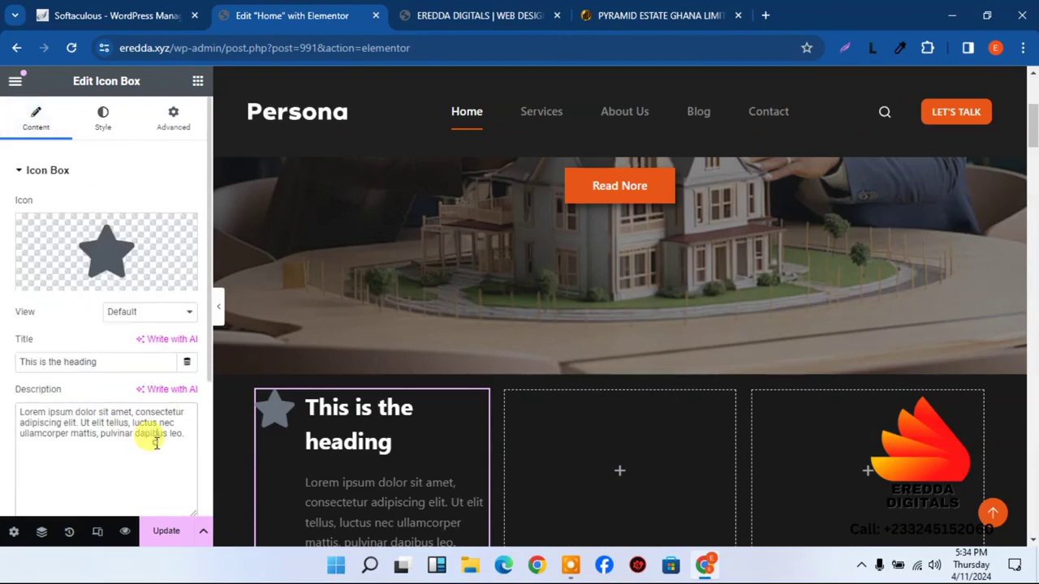
pyautogui.hotkey('ctrl', 'a')
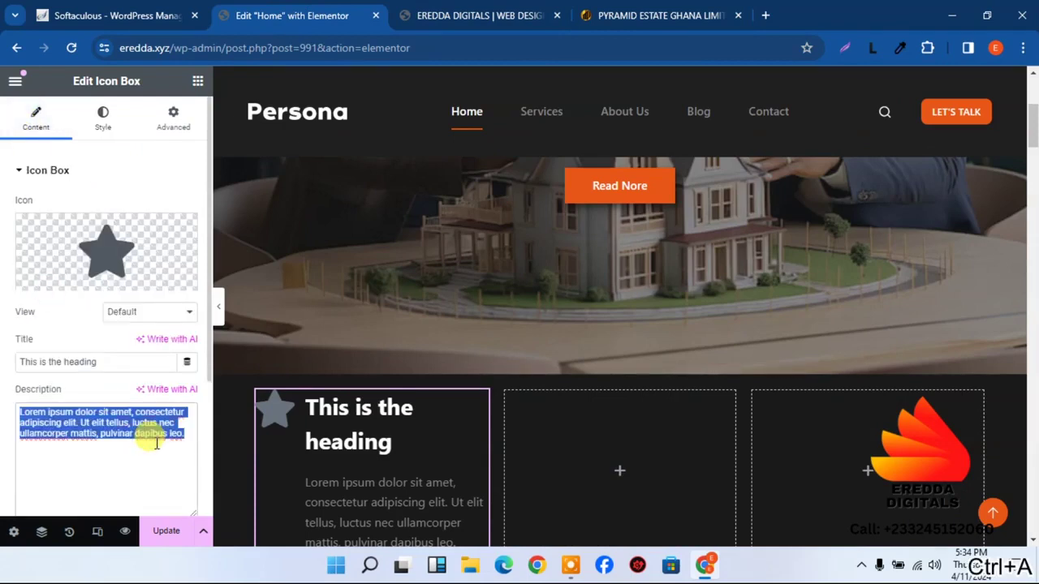
pyautogui.press('BackSpace')
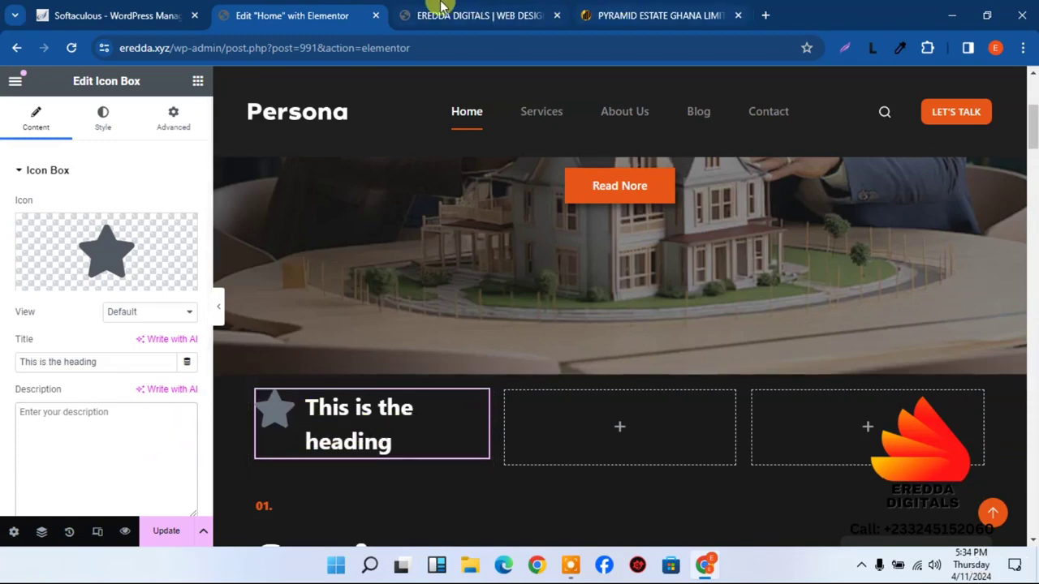
# - Replace the icon box's title with "Experienced Professionals", copied from the first card on the reference site
pyautogui.click(693, 6)
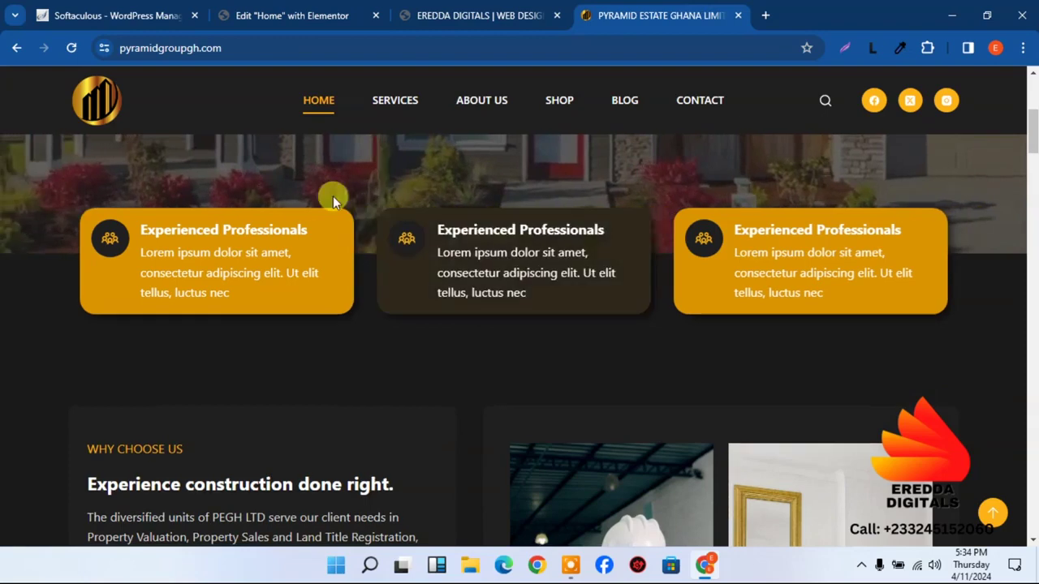
pyautogui.moveTo(318, 230); pyautogui.dragTo(133, 225)
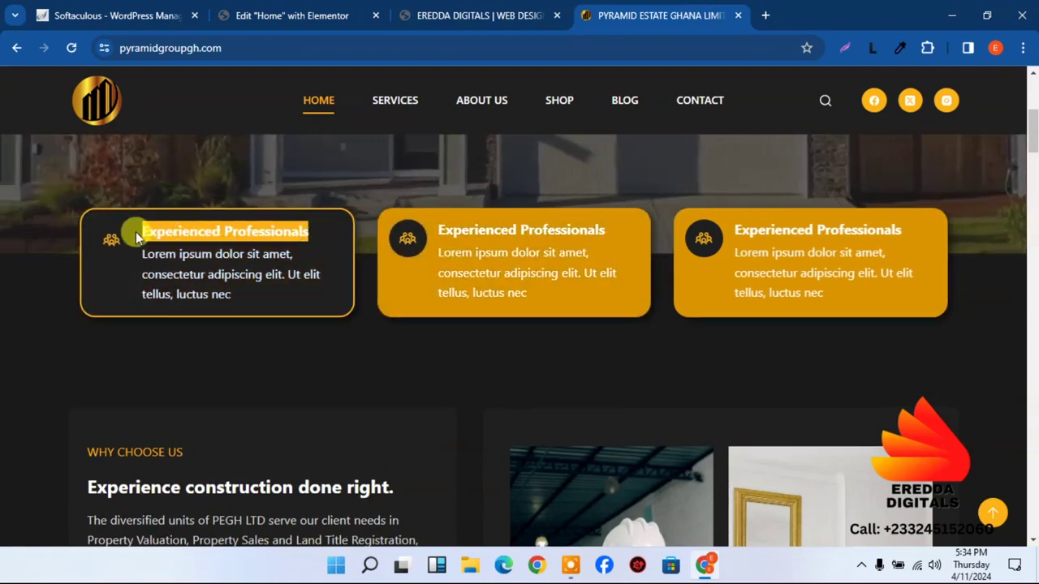
pyautogui.rightClick(163, 231)
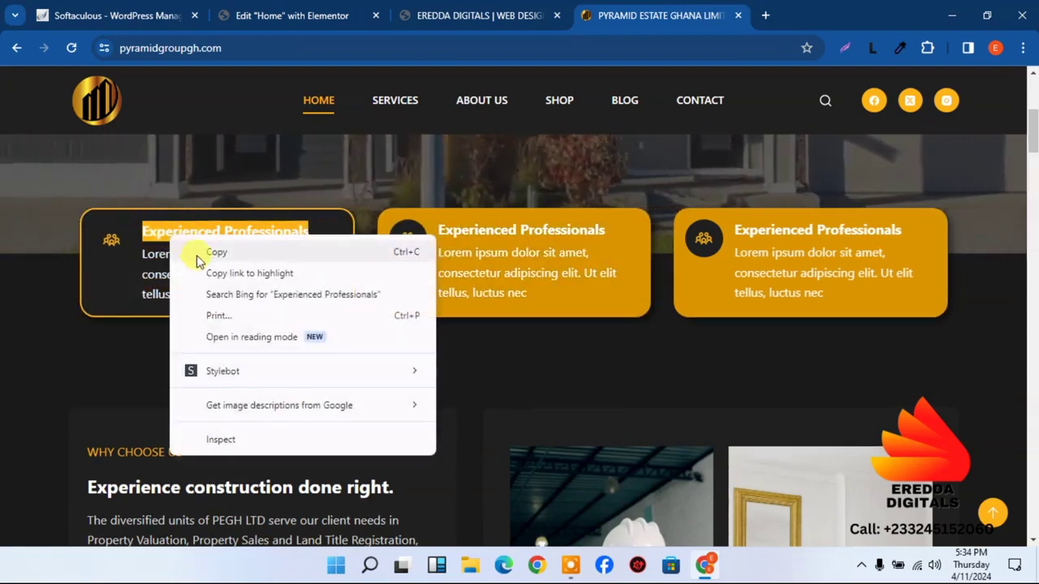
pyautogui.click(198, 249)
pyautogui.click(331, 10)
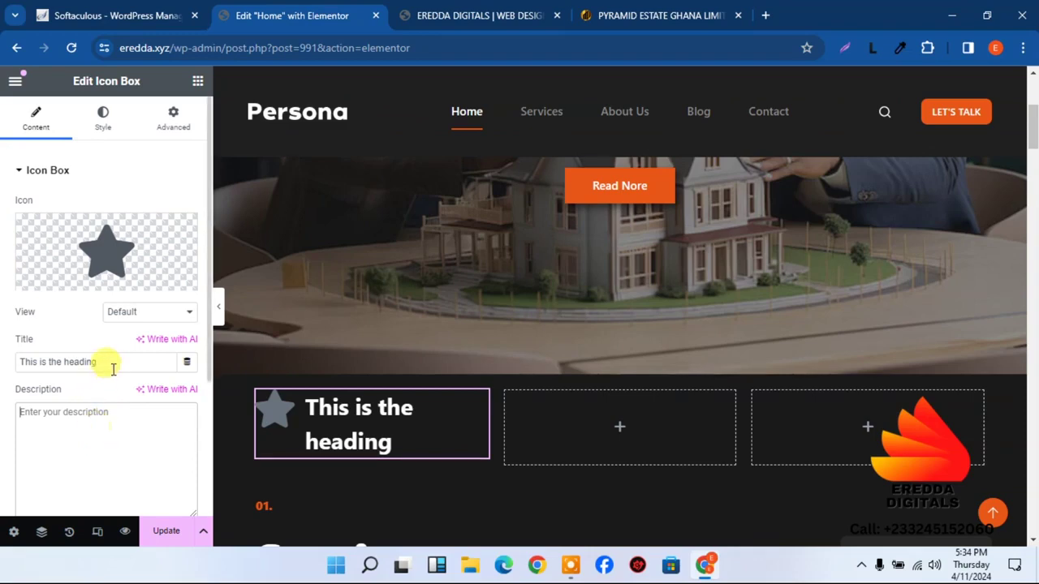
pyautogui.moveTo(107, 362); pyautogui.dragTo(4, 377)
pyautogui.press('BackSpace')
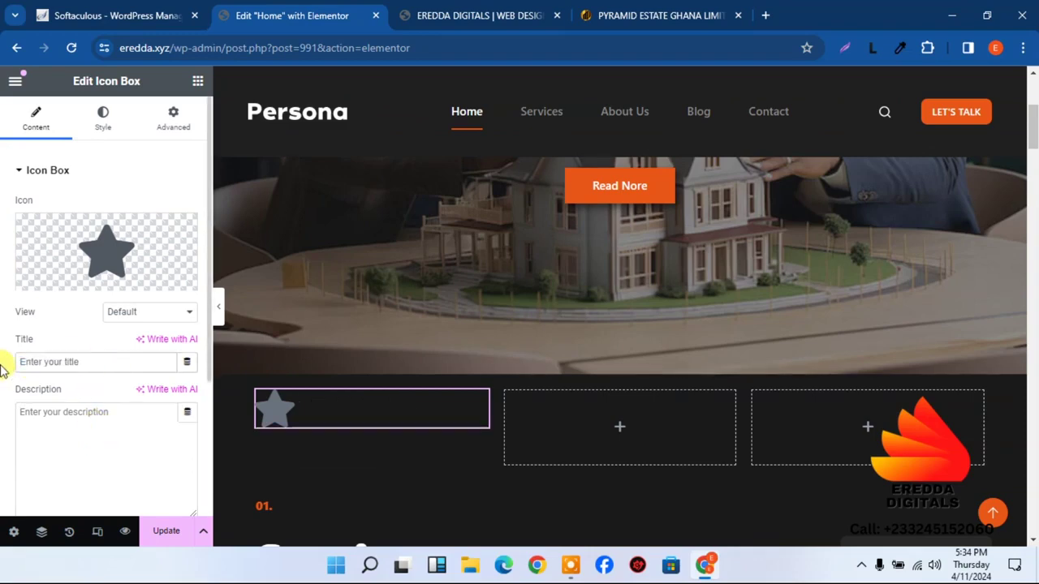
pyautogui.hotkey('ctrl', 'v')
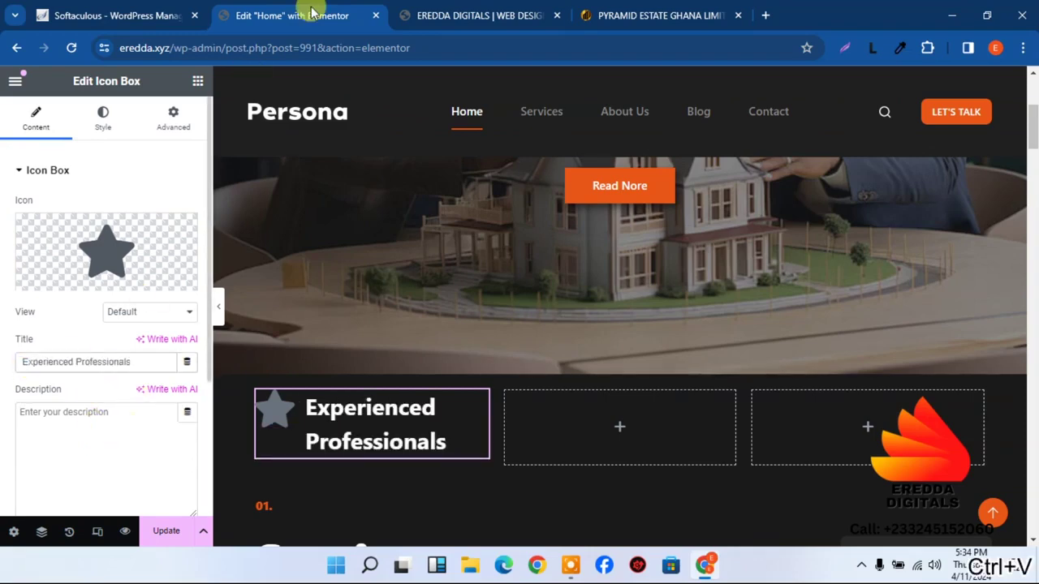
# - Check the reference card's icon and replace the star with the Users icon, searching the Icon Library for "user"
pyautogui.click(446, 12)
pyautogui.click(600, 10)
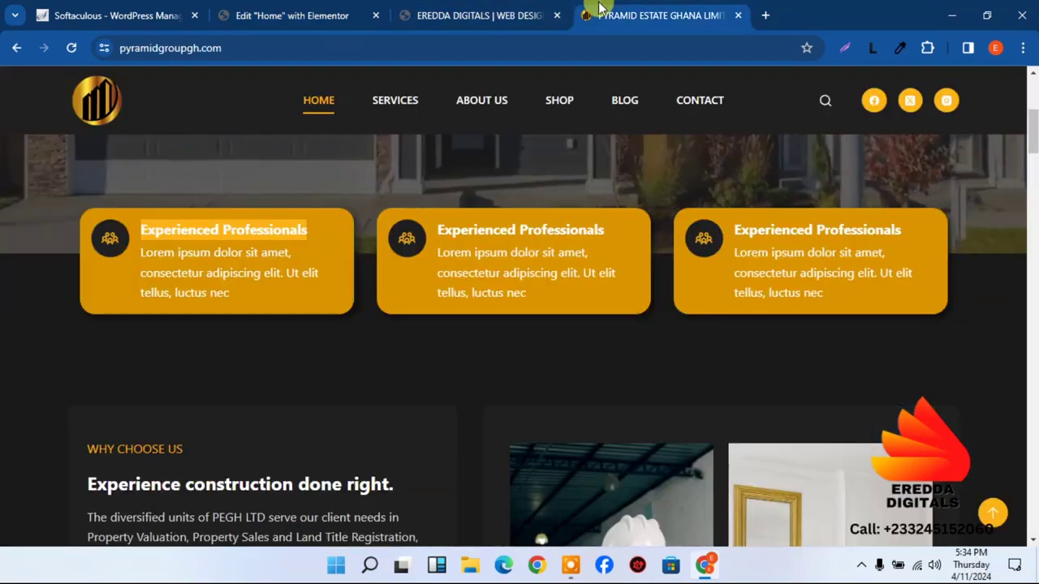
pyautogui.click(312, 8)
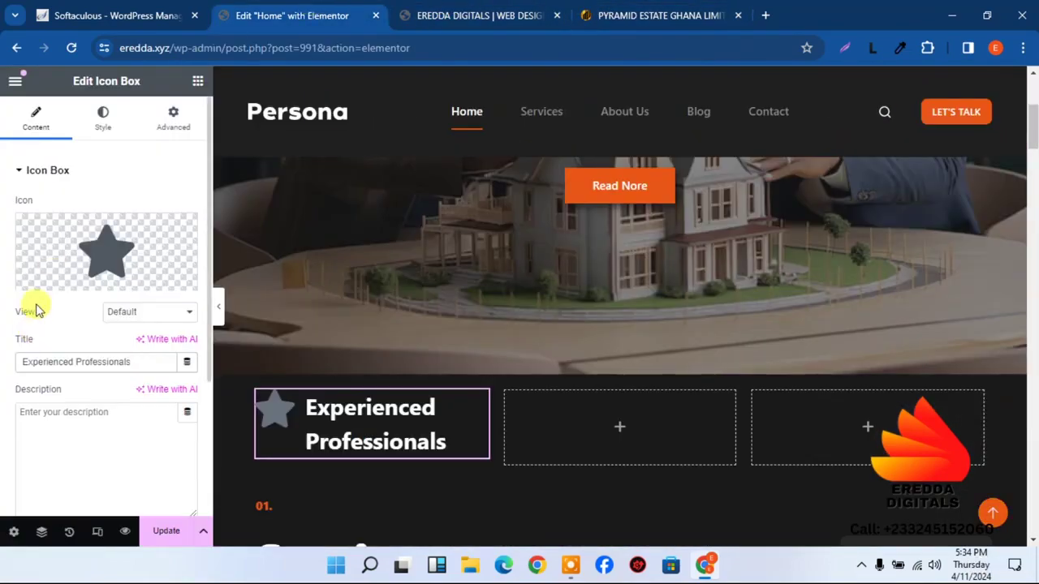
pyautogui.click(81, 279)
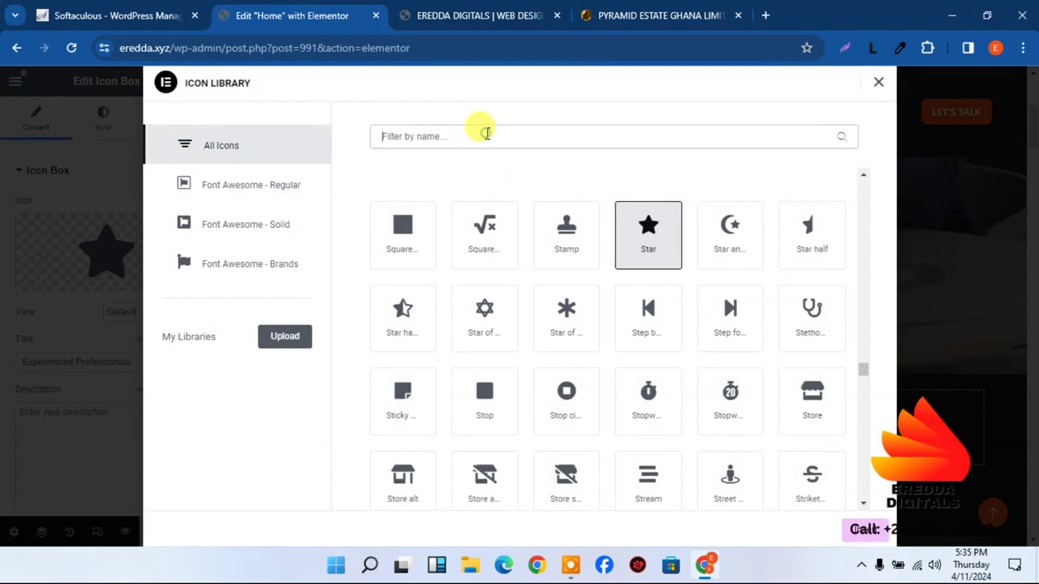
pyautogui.write('user')
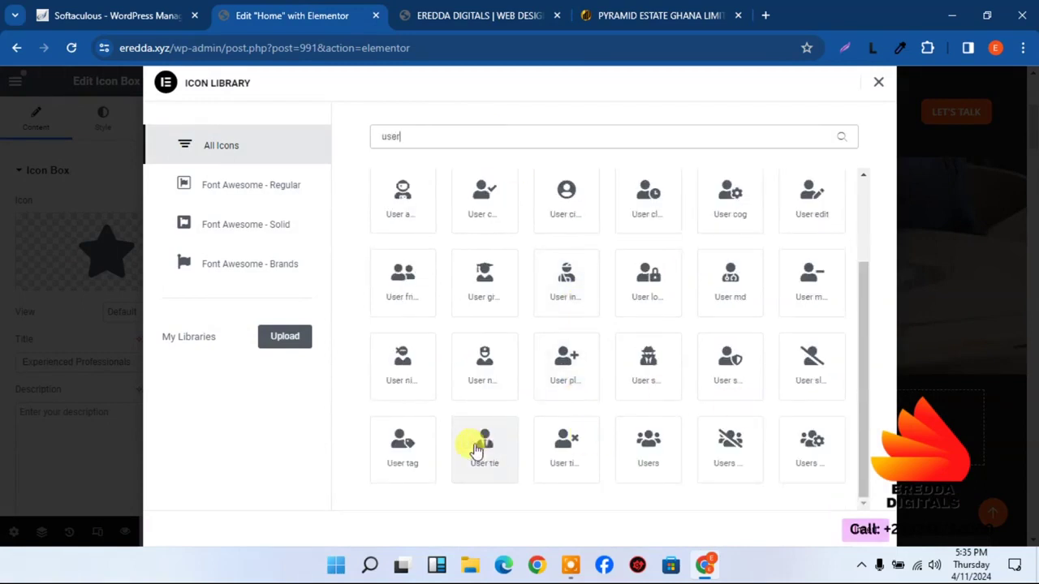
pyautogui.click(654, 461)
pyautogui.click(858, 528)
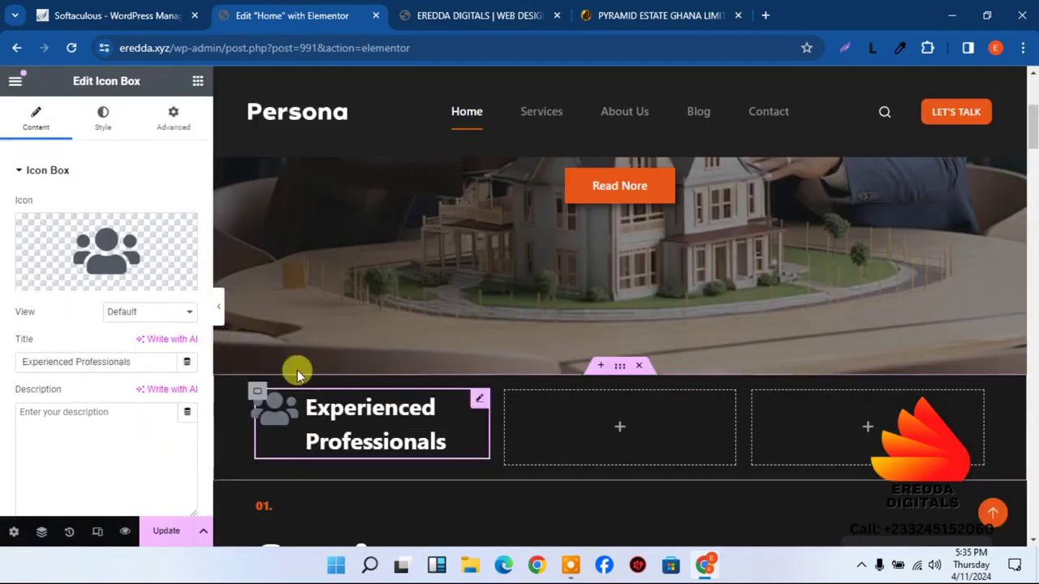
# - Try the Stacked view for the Users icon and change the view to Framed
pyautogui.click(143, 312)
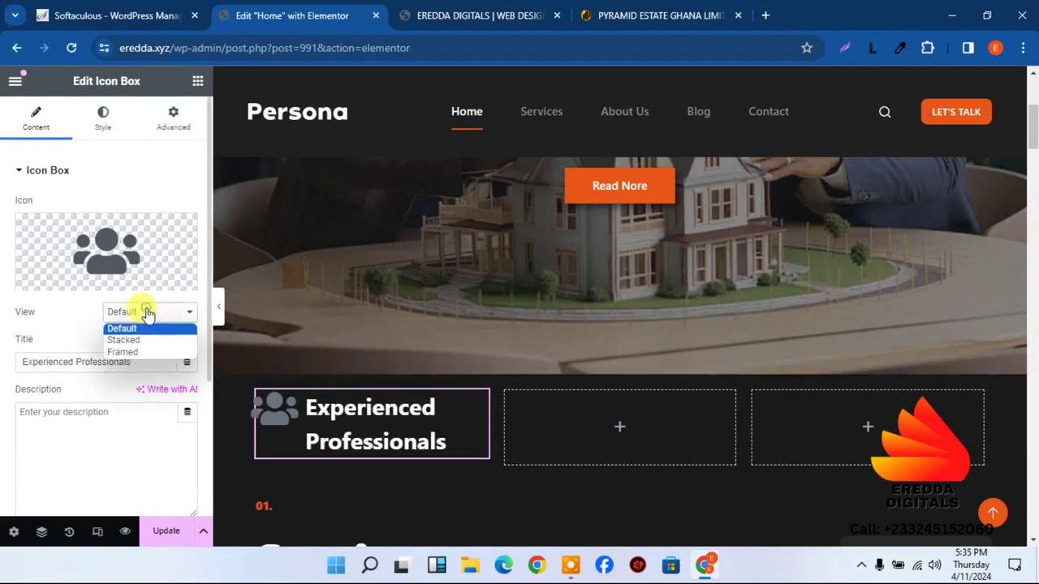
pyautogui.click(138, 341)
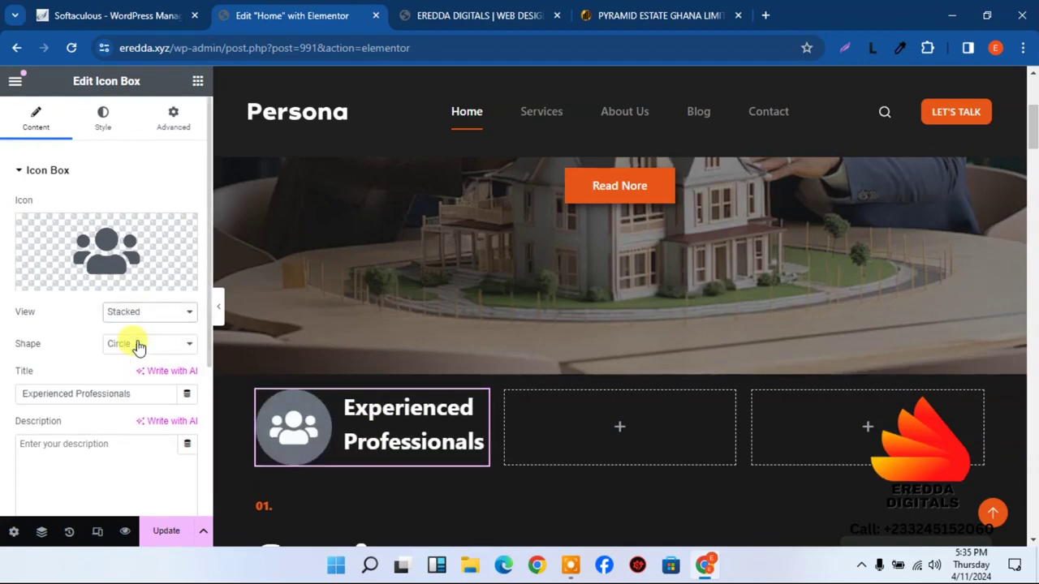
pyautogui.click(144, 312)
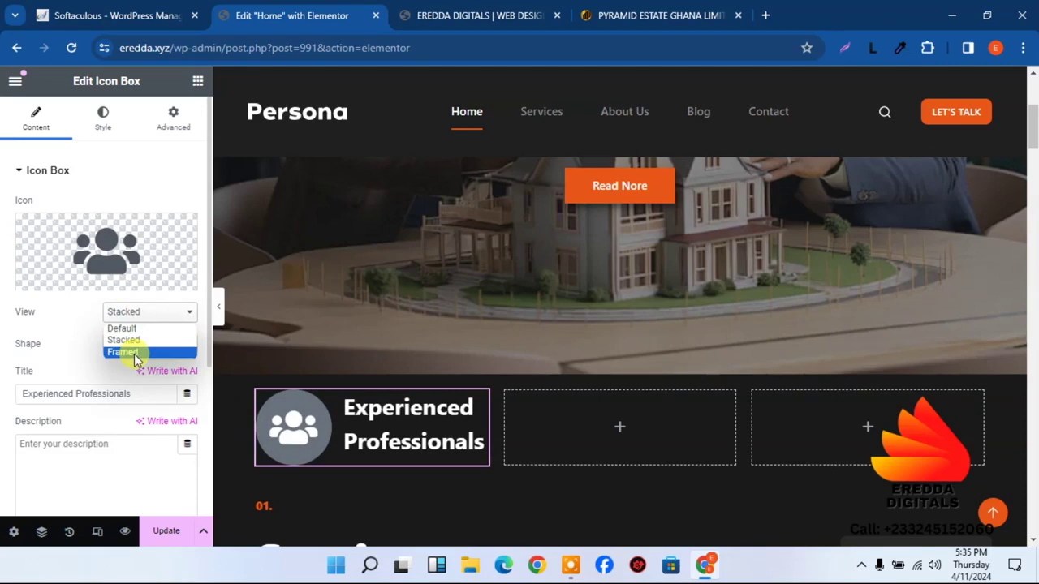
pyautogui.click(133, 353)
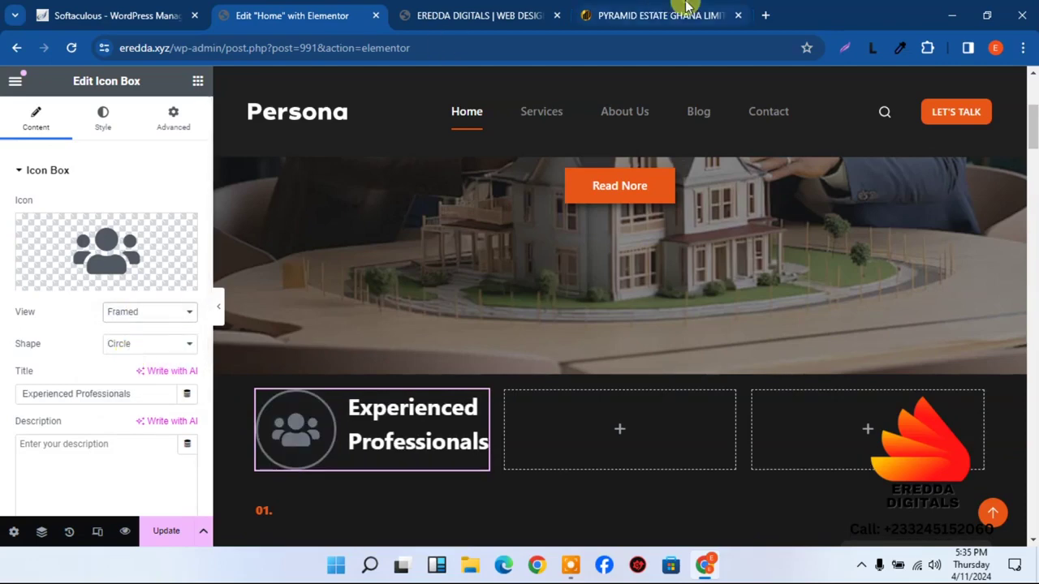
# - Reduce the icon box's Users icon size to 25 px, comparing it with the icon on the reference site's card
pyautogui.click(686, 10)
pyautogui.click(304, 9)
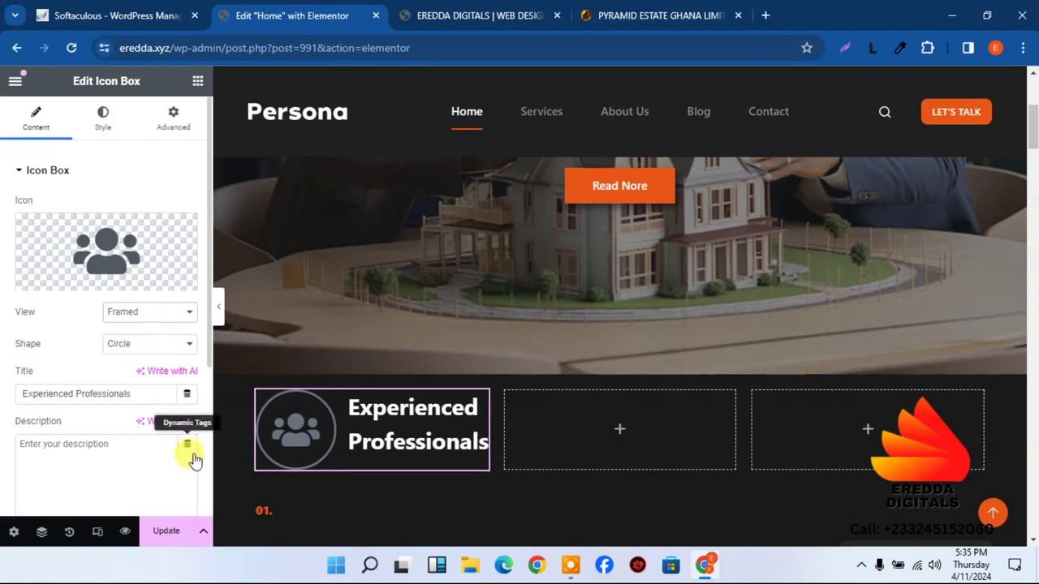
pyautogui.click(104, 140)
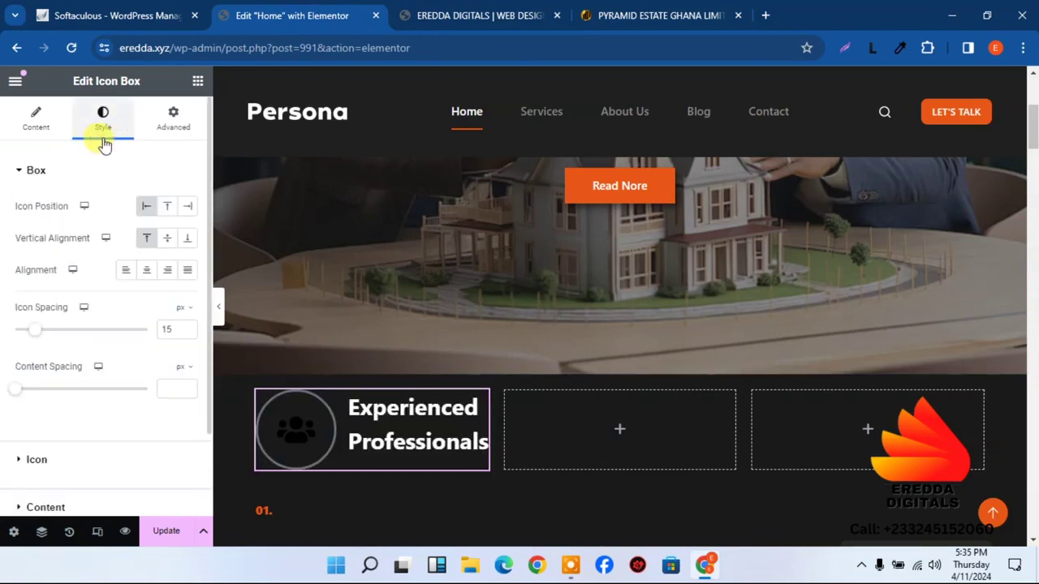
pyautogui.click(74, 469)
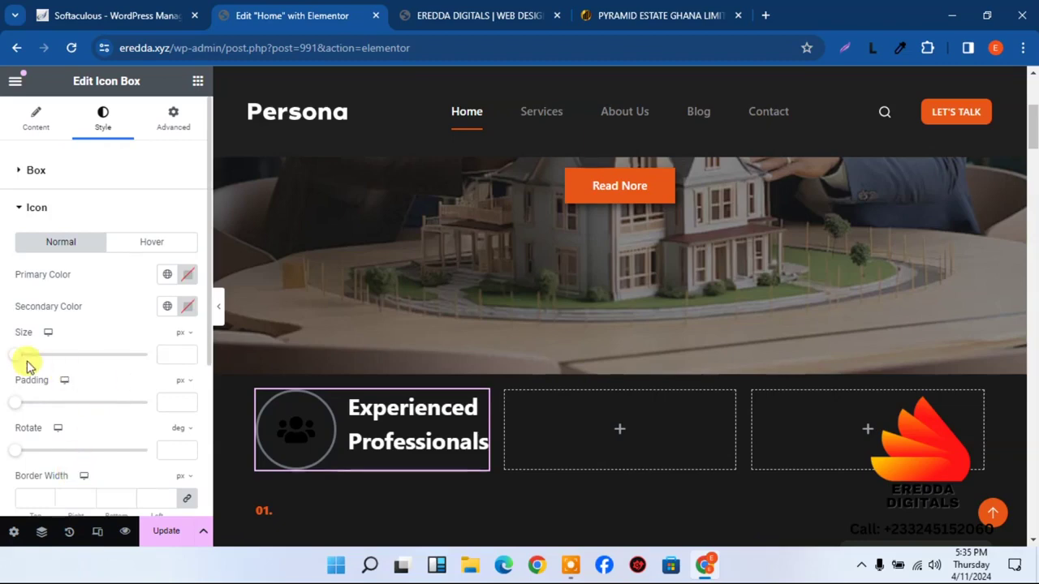
pyautogui.moveTo(14, 357); pyautogui.dragTo(23, 355)
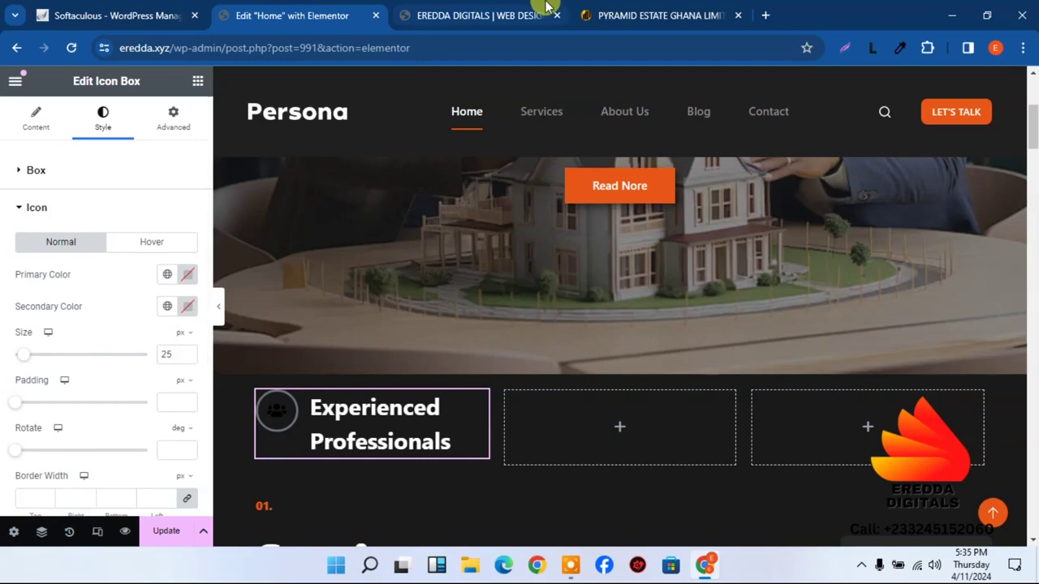
pyautogui.click(610, 13)
pyautogui.click(329, 6)
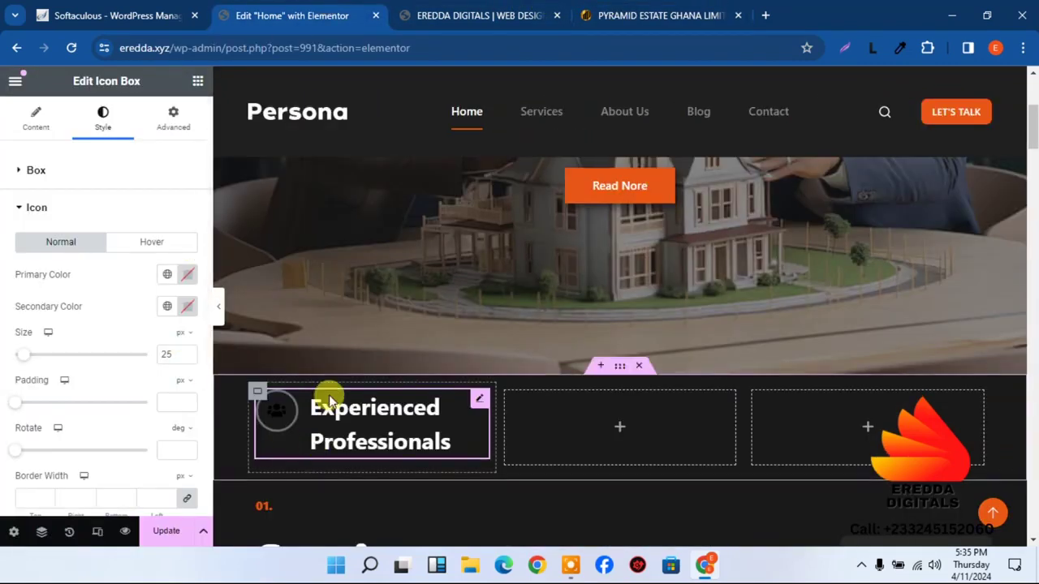
# - Set the justify content of the first column's container to Center
pyautogui.click(257, 395)
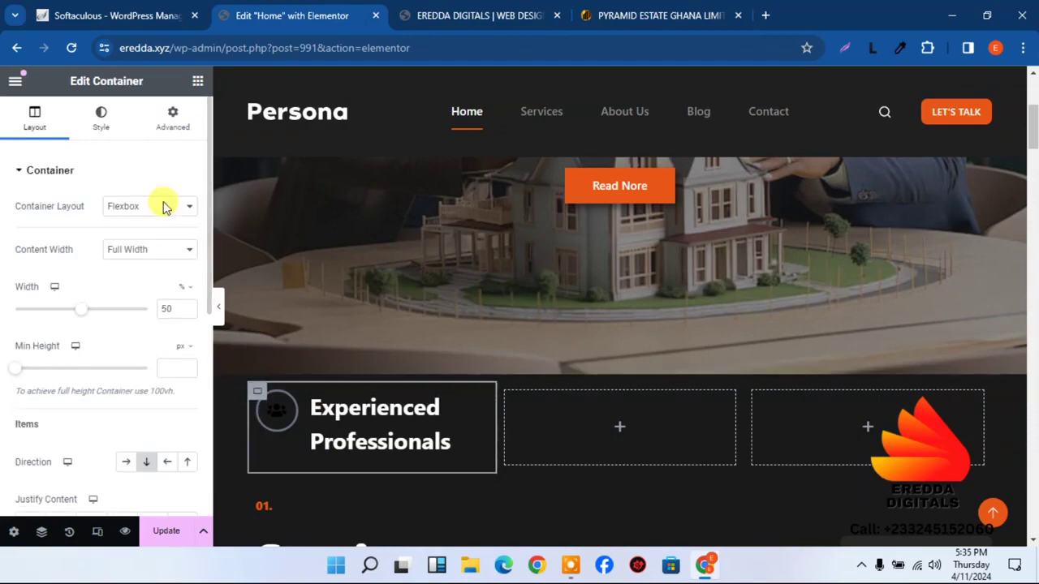
pyautogui.click(98, 128)
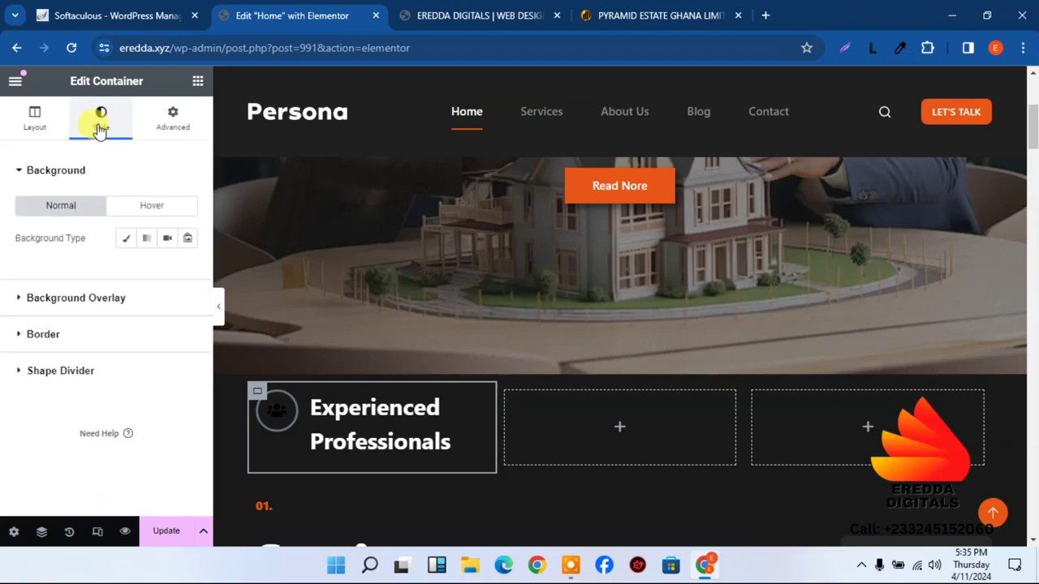
pyautogui.click(160, 129)
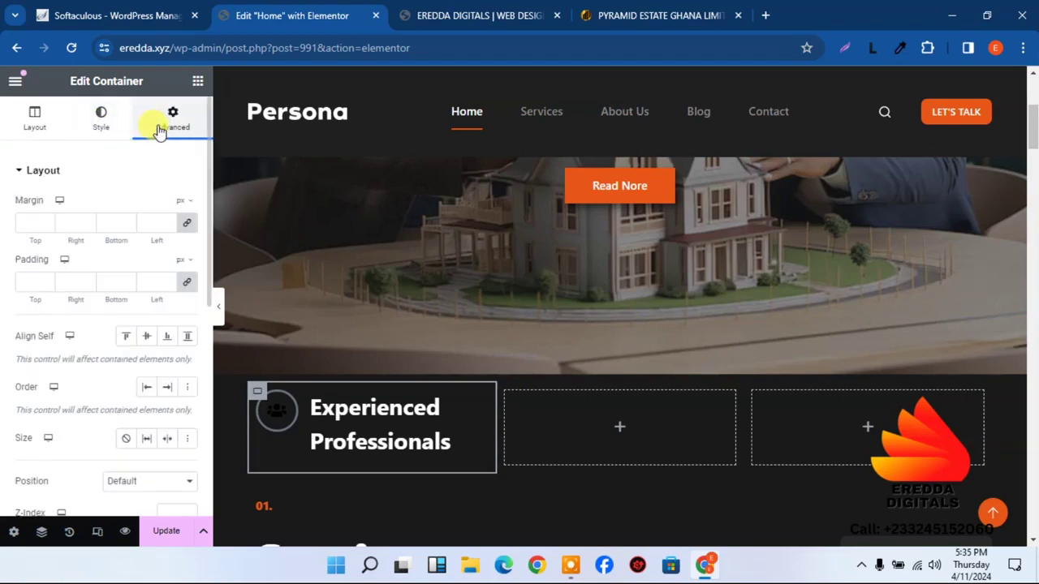
pyautogui.click(32, 110)
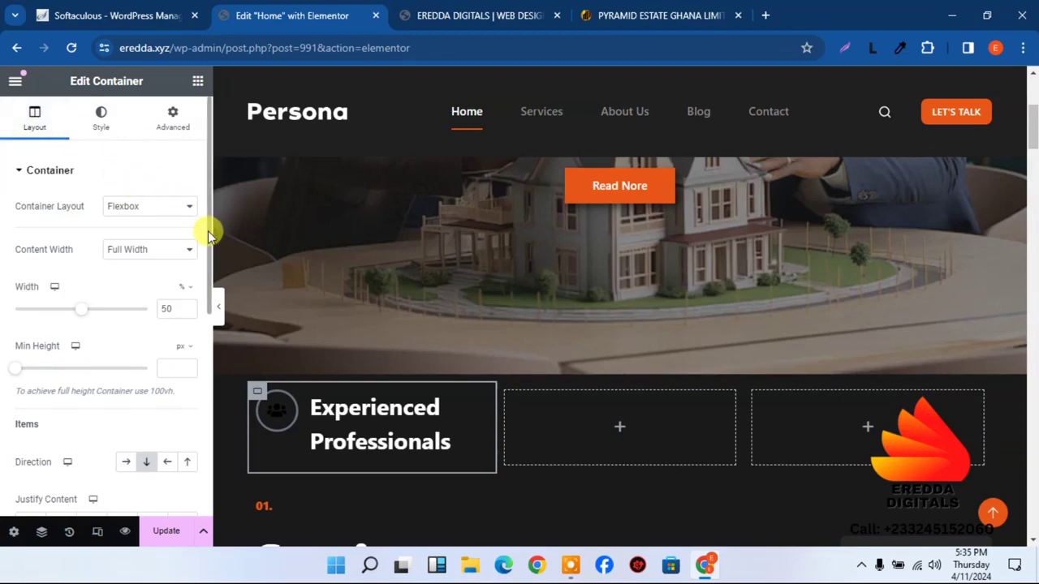
pyautogui.scroll(-4, 194, 341)
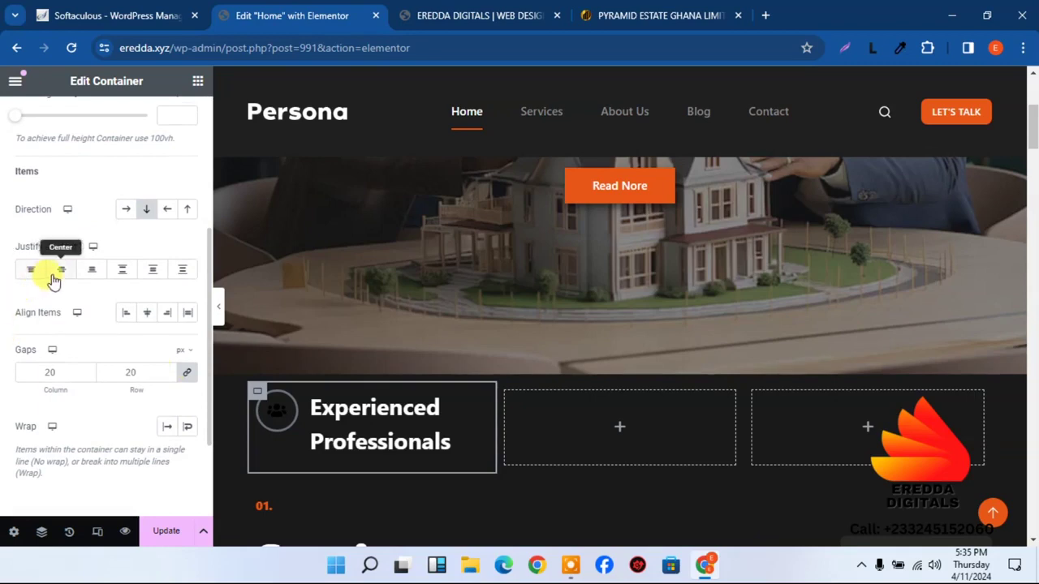
pyautogui.click(60, 278)
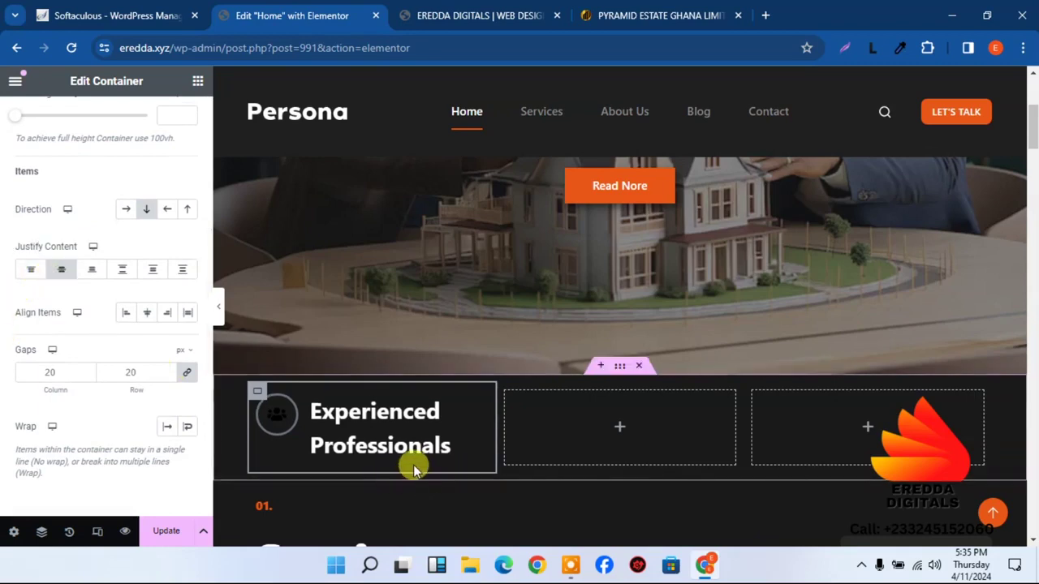
pyautogui.scroll(4, 207, 171)
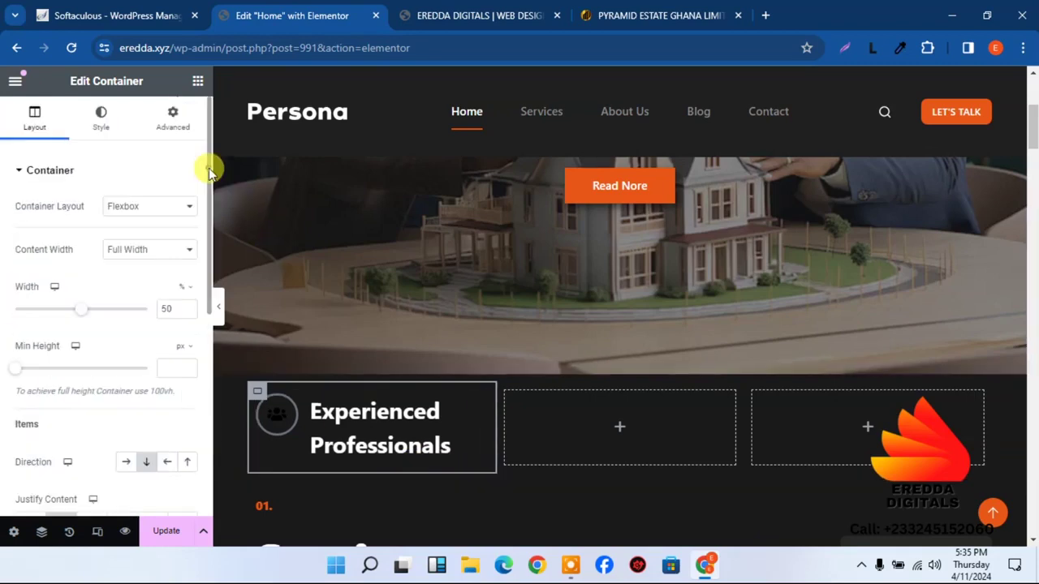
# - Give the first column's container 25 px of padding on all four sides
pyautogui.click(172, 122)
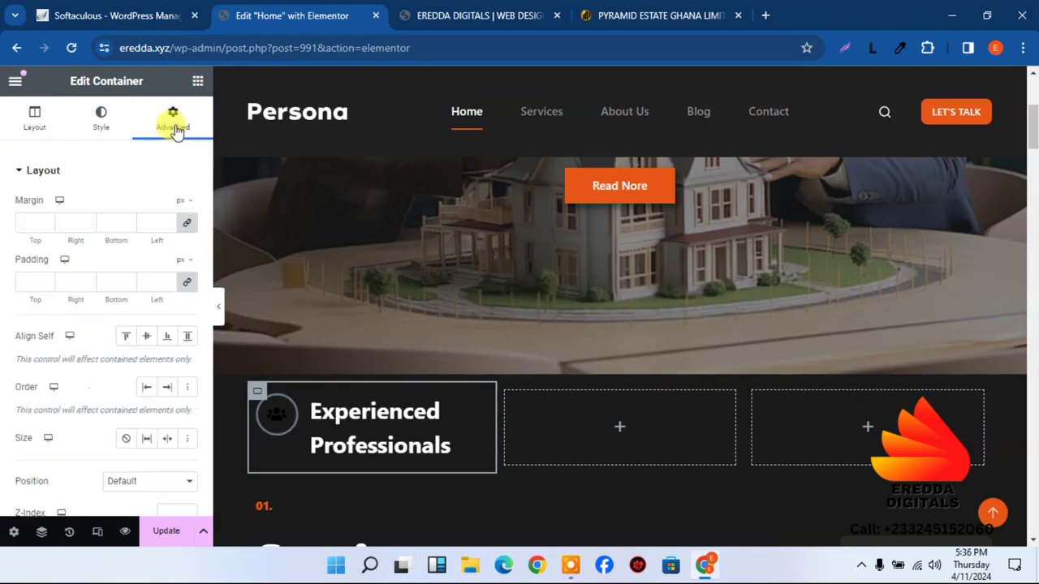
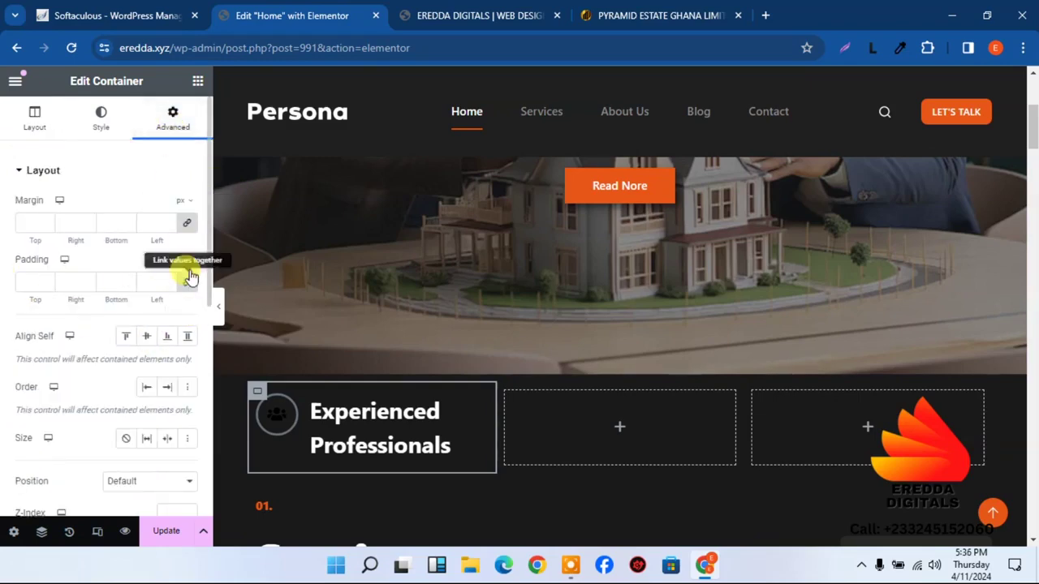
pyautogui.click(24, 282)
pyautogui.write('25')
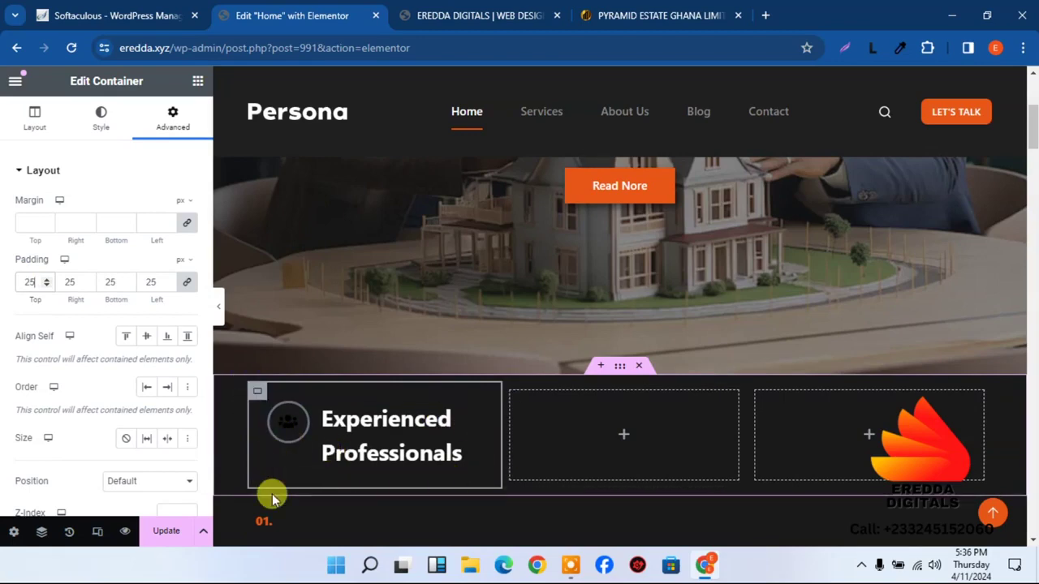
# - Check the reference cards' background and give the first container a Classic background in Theme Palette Color 2
pyautogui.click(619, 6)
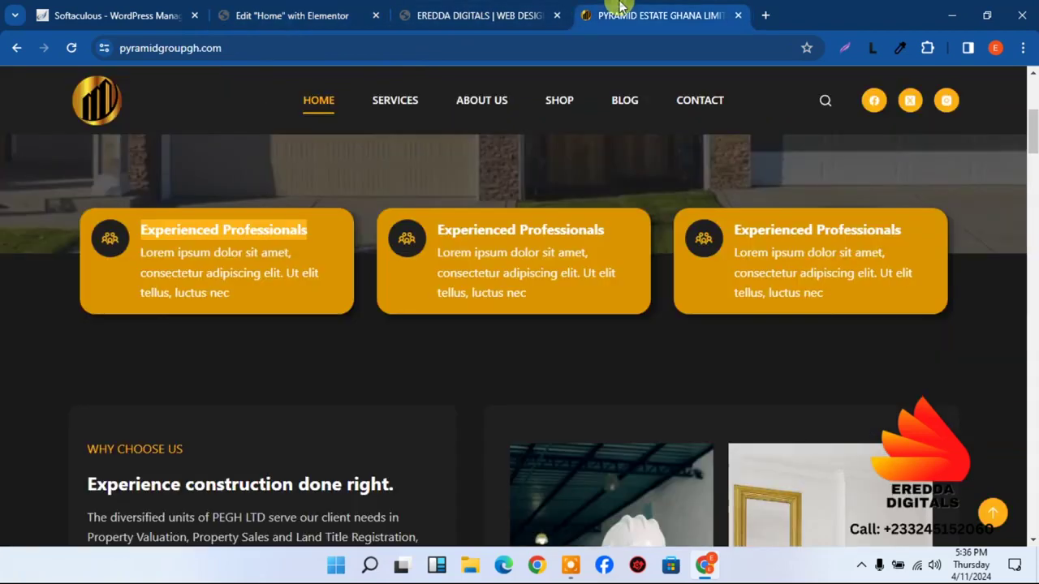
pyautogui.click(294, 8)
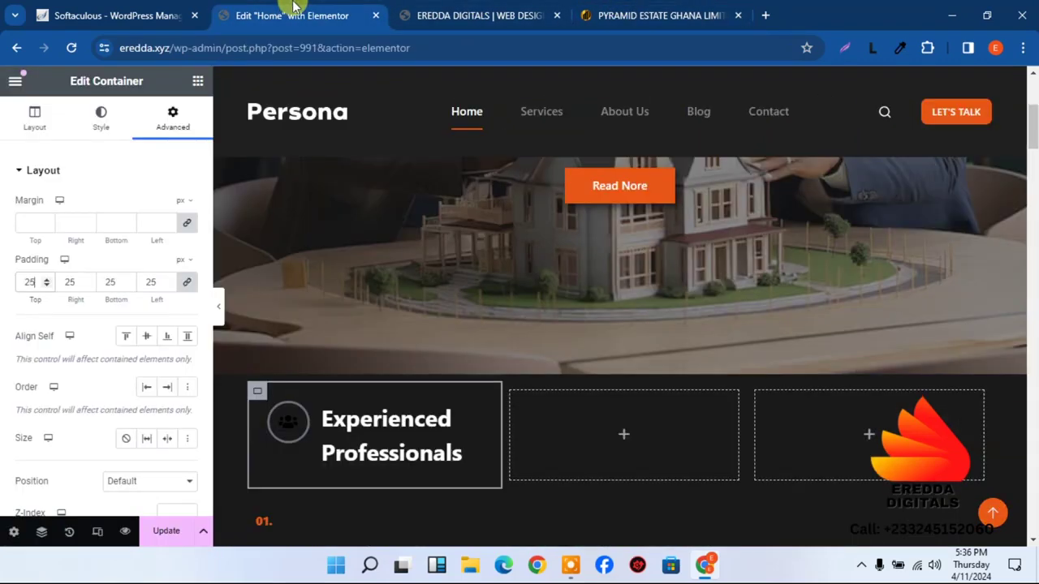
pyautogui.click(101, 119)
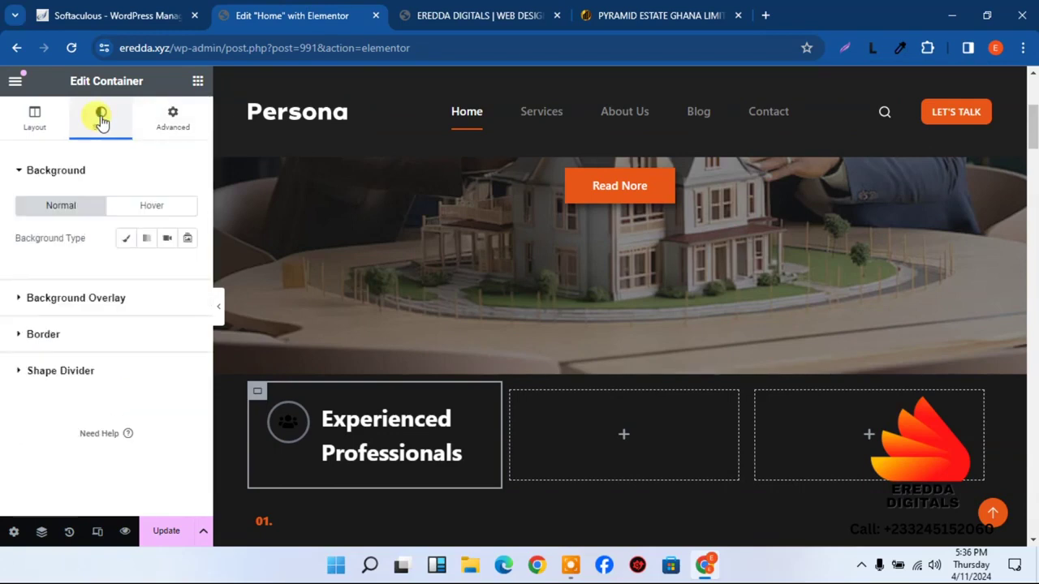
pyautogui.click(133, 242)
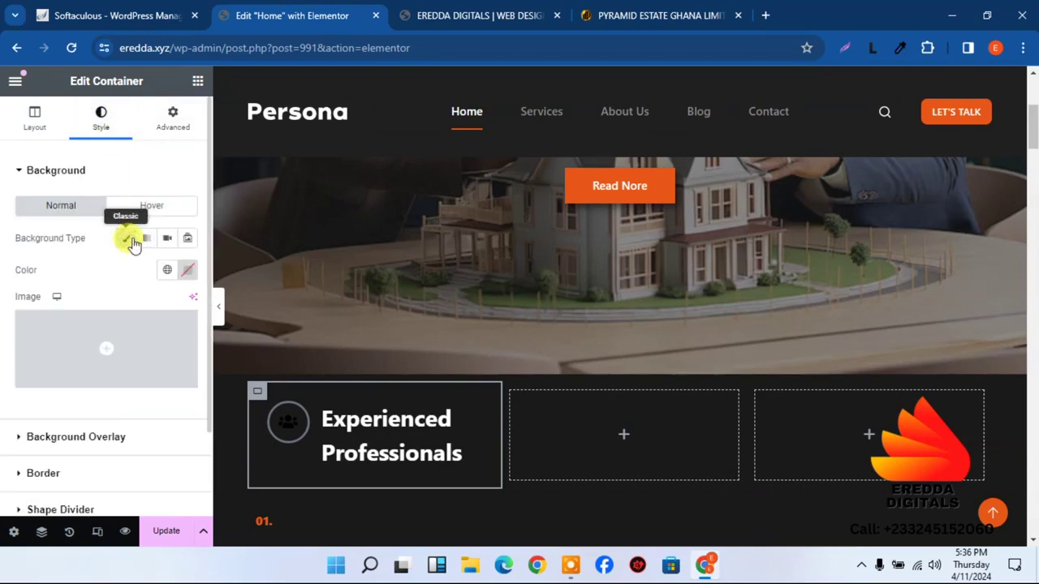
pyautogui.click(167, 273)
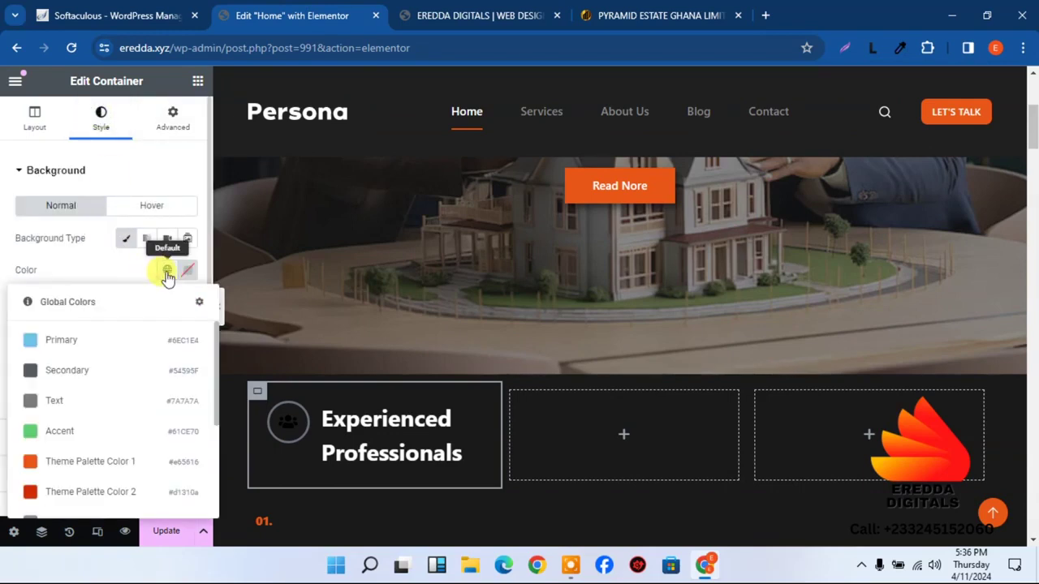
pyautogui.click(85, 492)
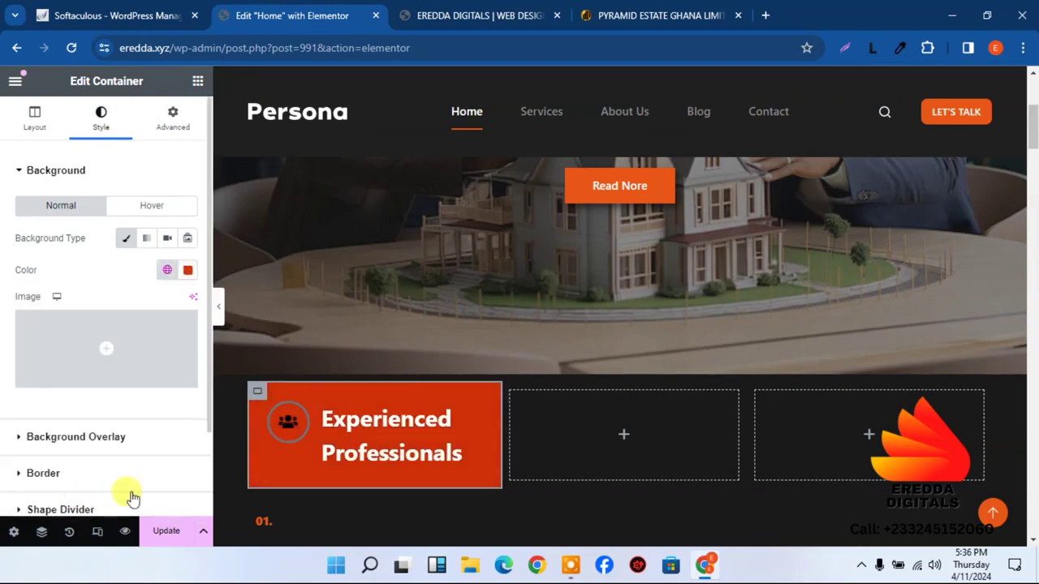
# - Set the icon box title's typography size to 20 px and preview the card at full page width
pyautogui.click(375, 443)
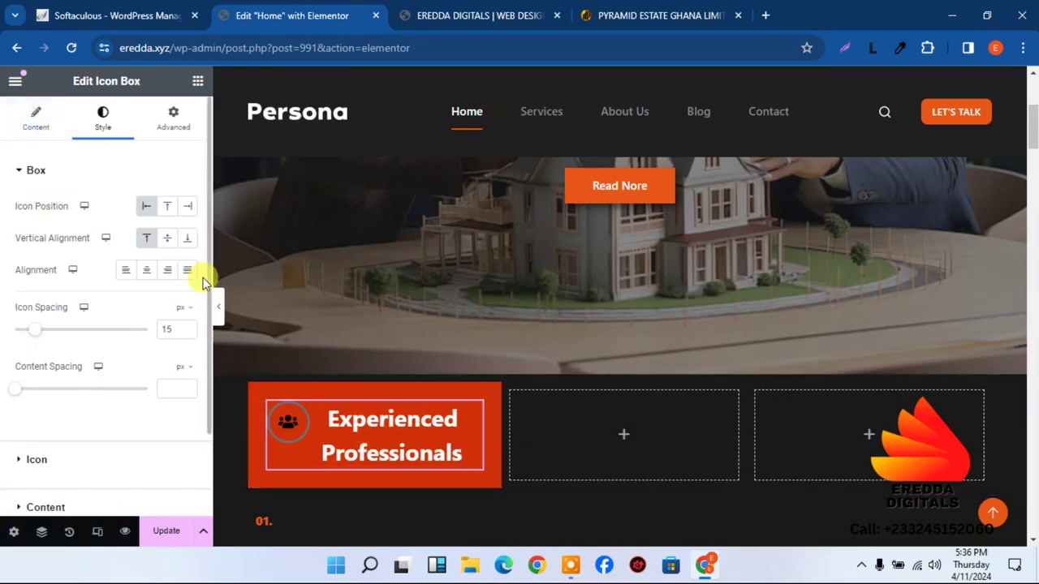
pyautogui.click(101, 504)
pyautogui.scroll(-2, 102, 504)
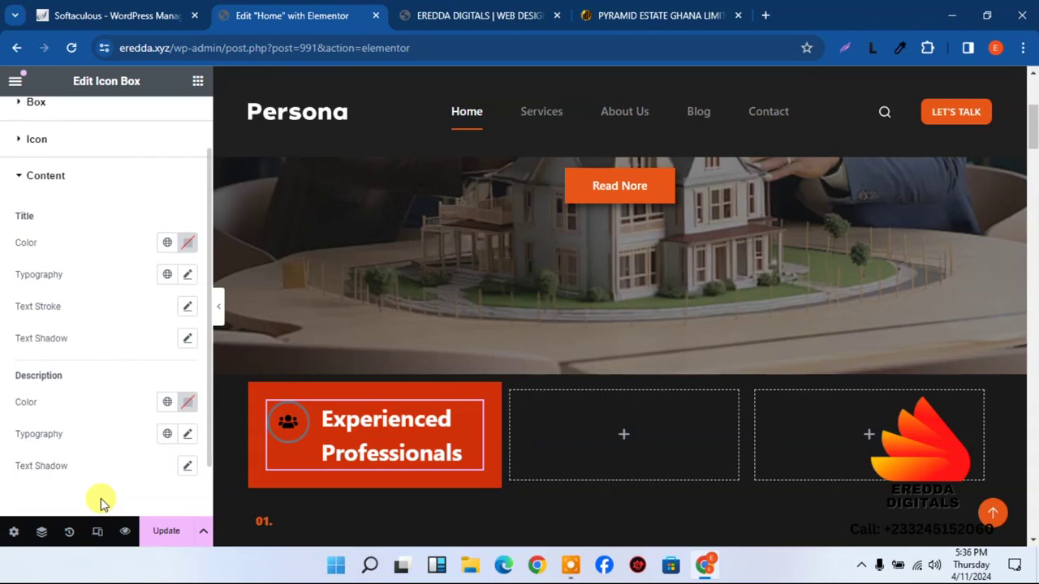
pyautogui.click(185, 276)
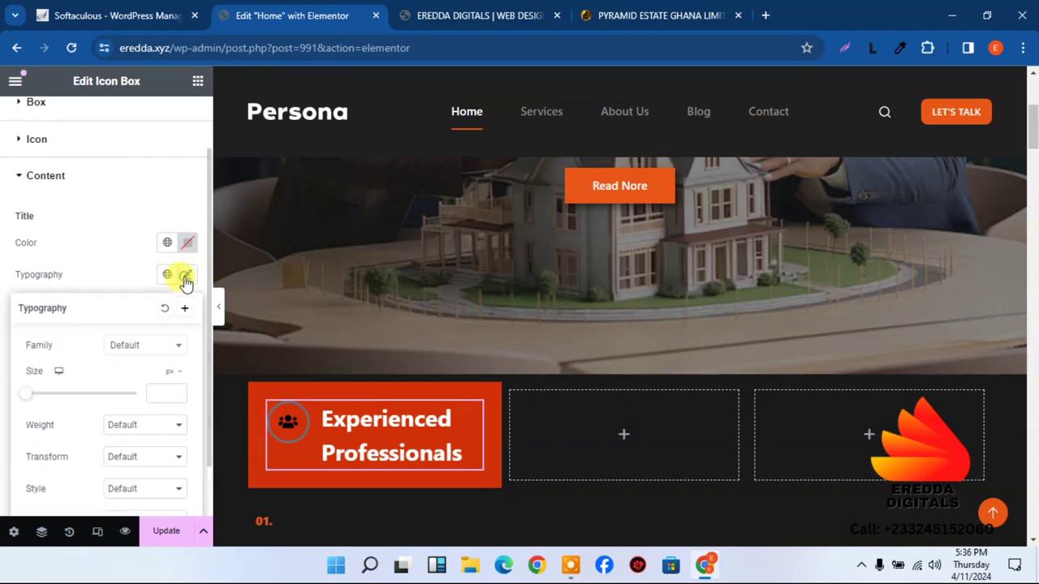
pyautogui.click(155, 394)
pyautogui.write('16')
pyautogui.click(177, 390)
pyautogui.click(176, 390)
pyautogui.click(177, 391)
pyautogui.click(177, 390)
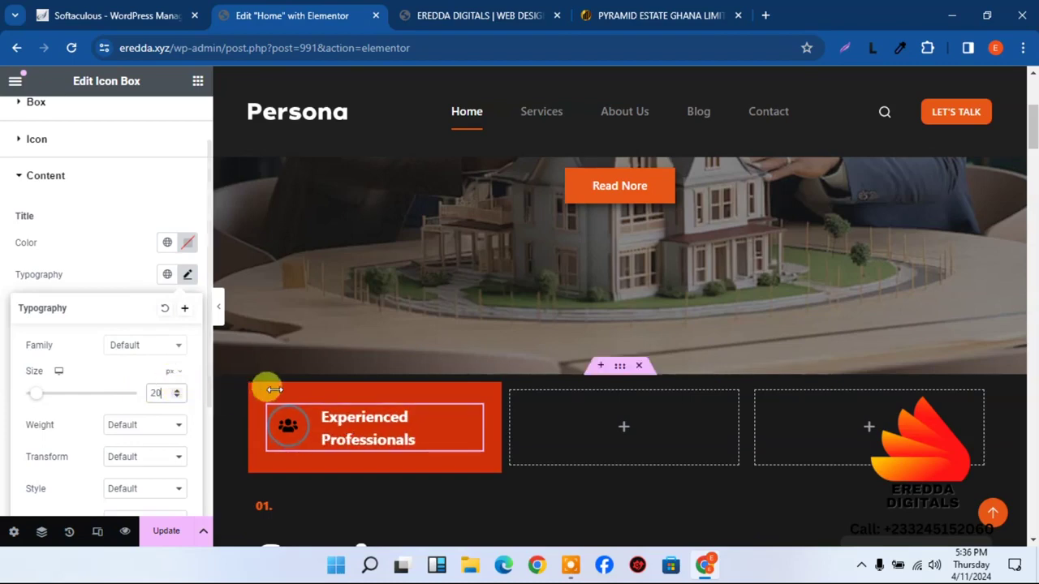
pyautogui.click(221, 316)
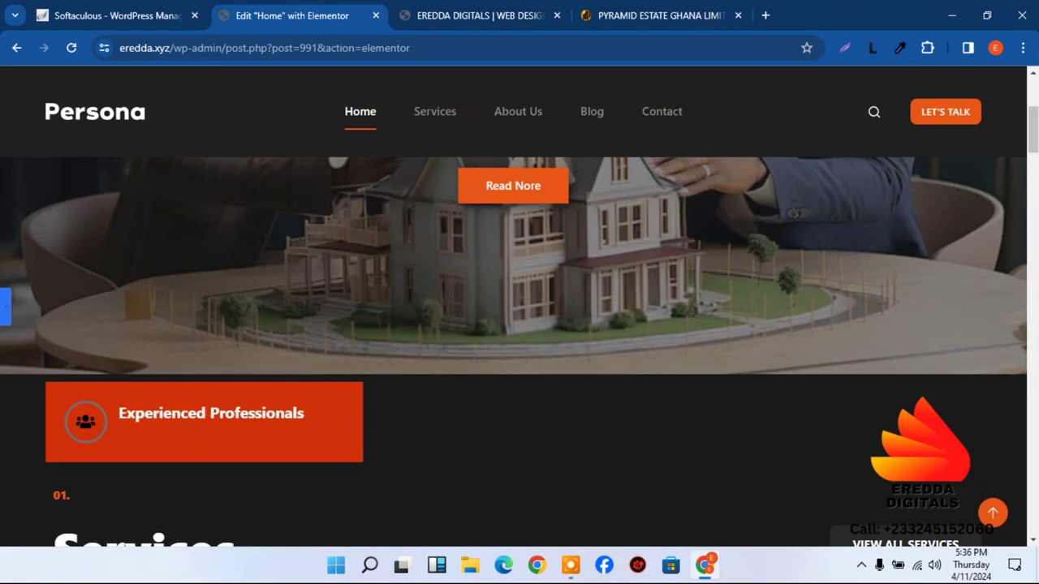
pyautogui.click(5, 306)
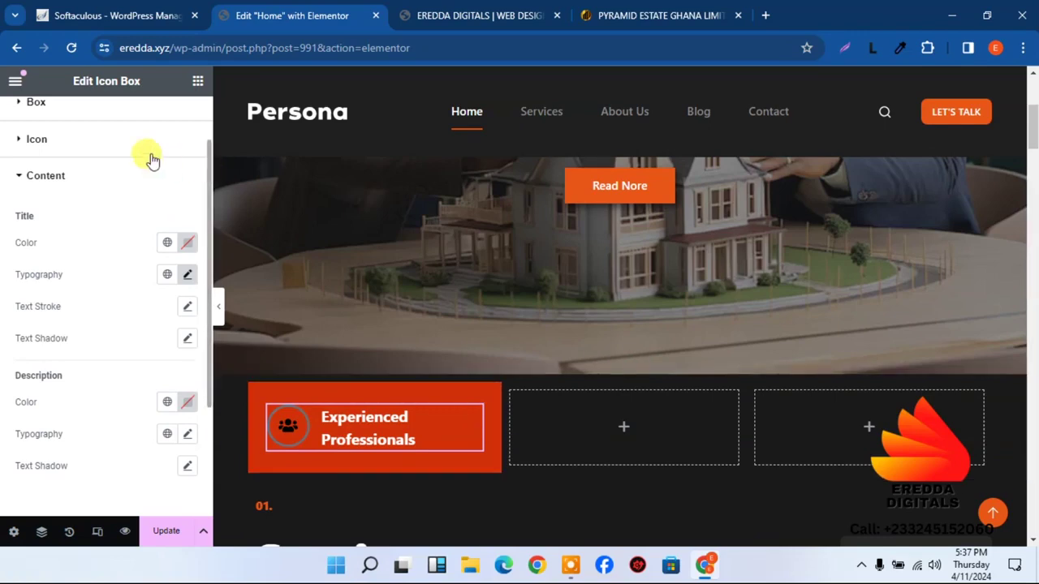
# - Set the icon's primary color to white and save the page
pyautogui.click(123, 145)
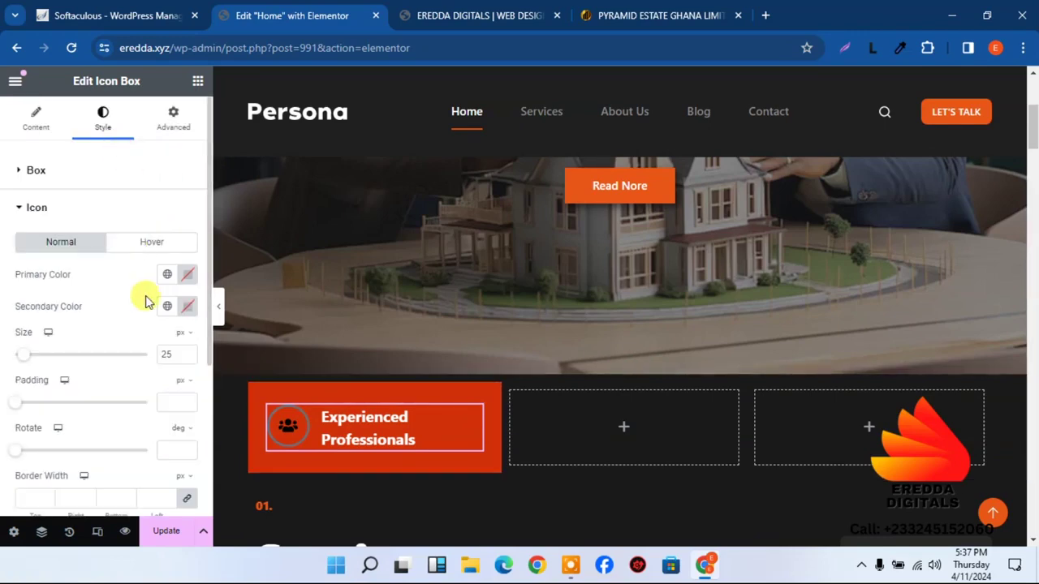
pyautogui.click(186, 277)
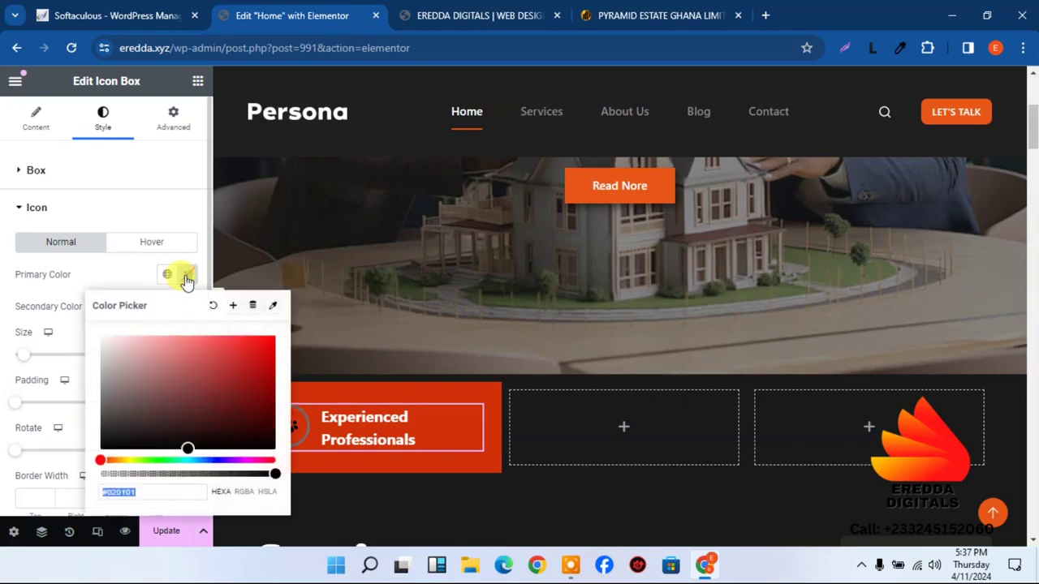
pyautogui.click(168, 357)
pyautogui.click(82, 290)
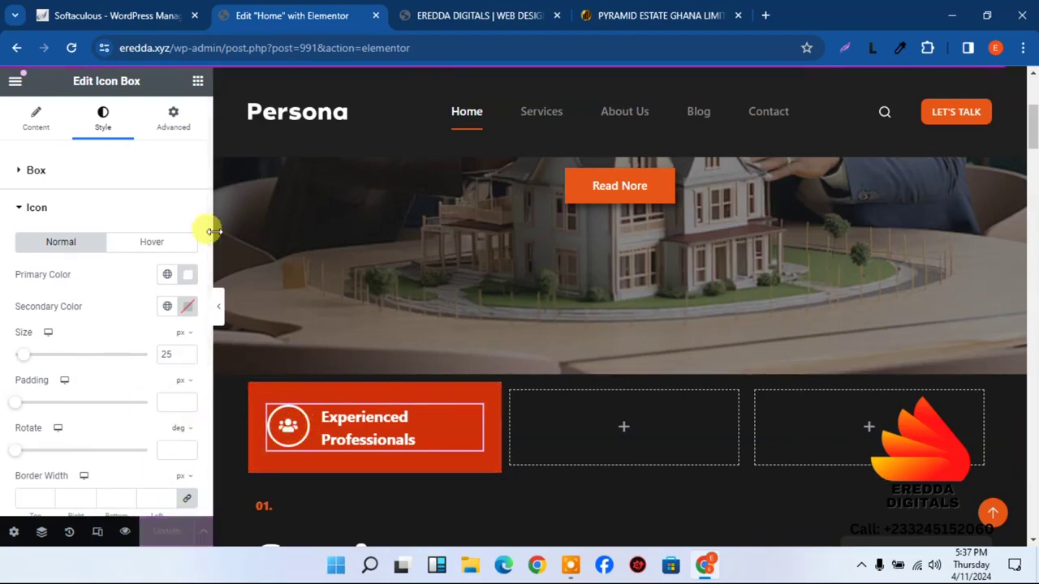
# - Copy the lorem ipsum description from the first card on the reference site and return to the Elementor page
pyautogui.click(619, 10)
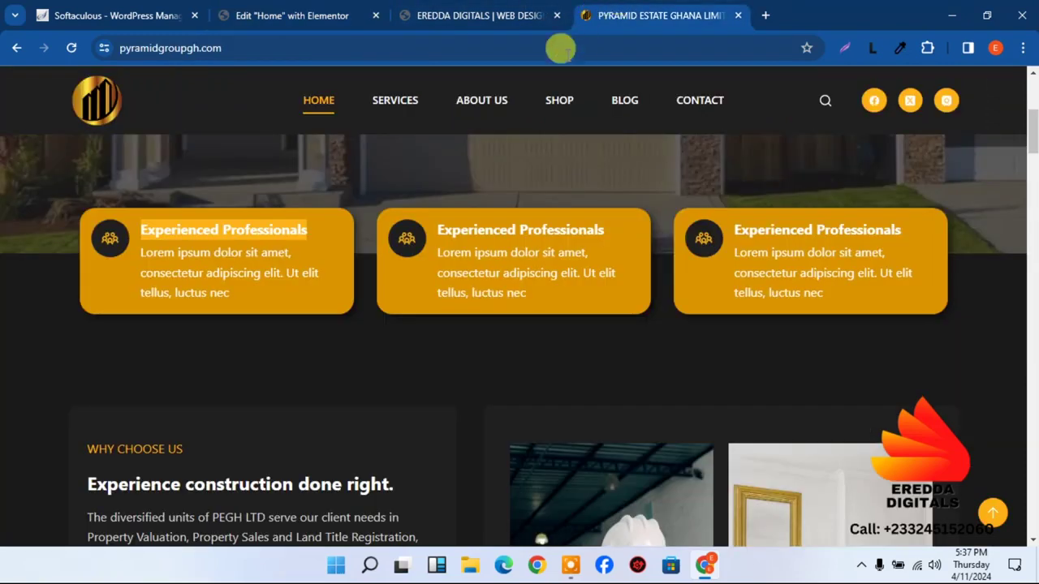
pyautogui.moveTo(248, 292); pyautogui.dragTo(144, 258)
pyautogui.rightClick(143, 258)
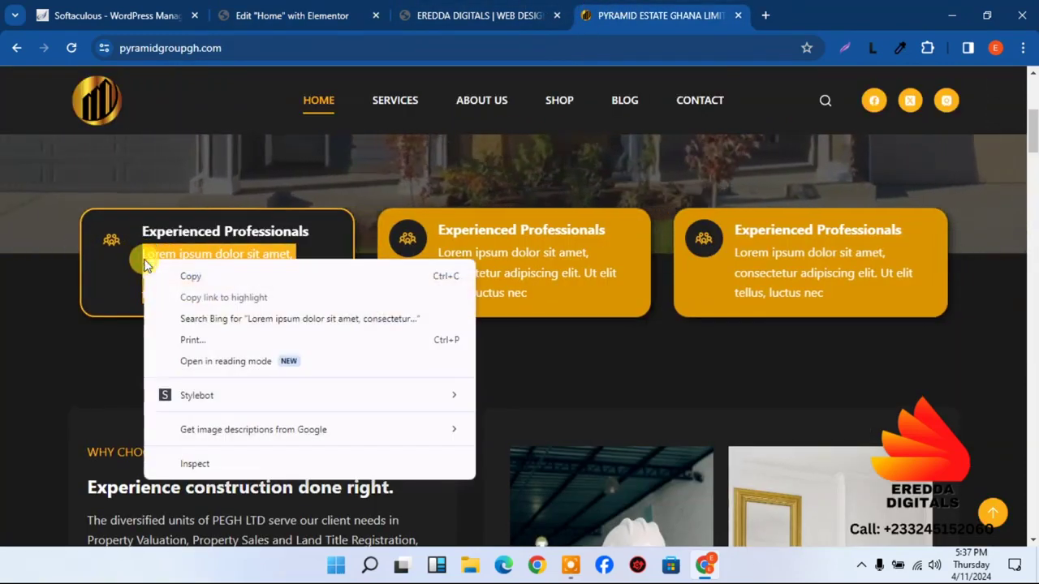
pyautogui.click(198, 274)
pyautogui.click(329, 10)
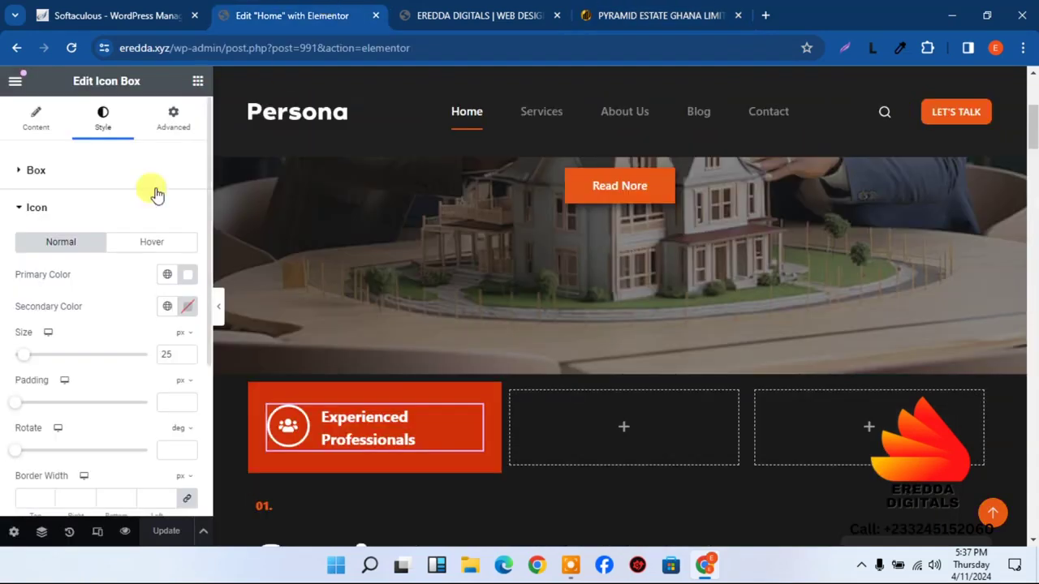
# - Add a Text Editor widget below the icon box in the first card
pyautogui.click(197, 82)
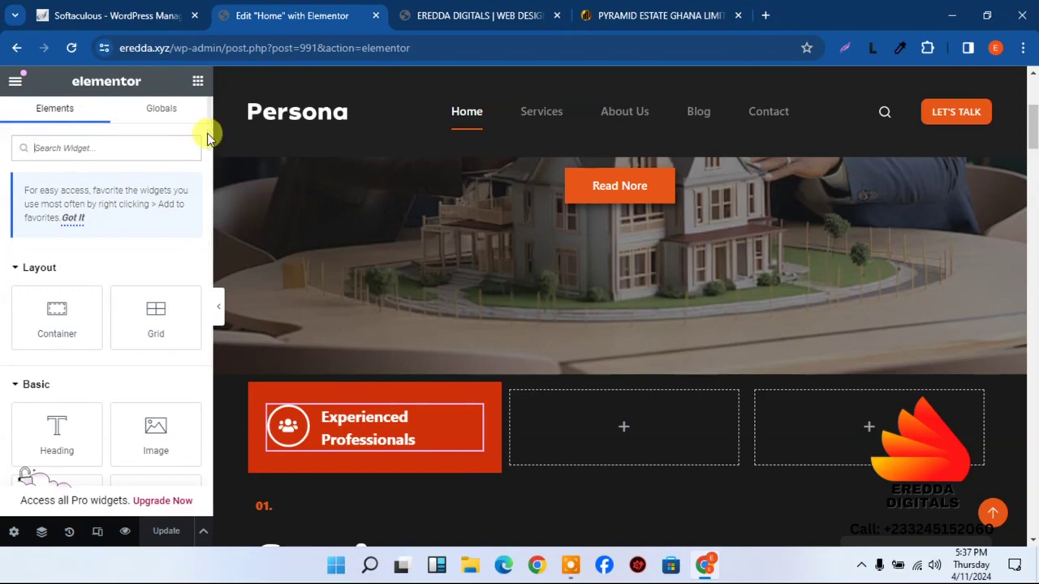
pyautogui.scroll(-2, 205, 146)
pyautogui.moveTo(30, 357); pyautogui.dragTo(365, 432)
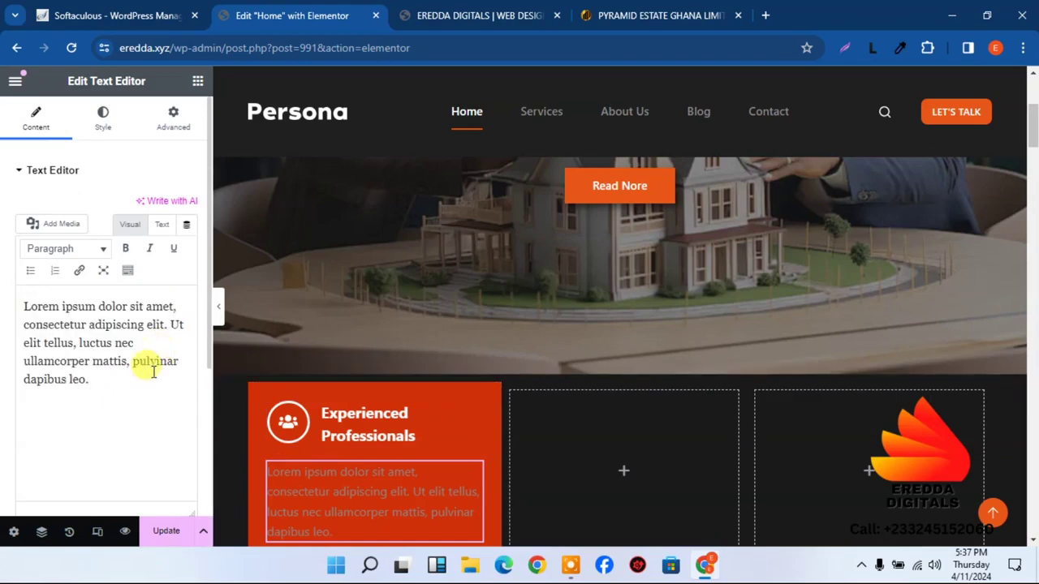
# - Replace the text editor's placeholder content with the lorem ipsum description copied from the reference site
pyautogui.hotkey('ctrl', 'a')
pyautogui.press('BackSpace')
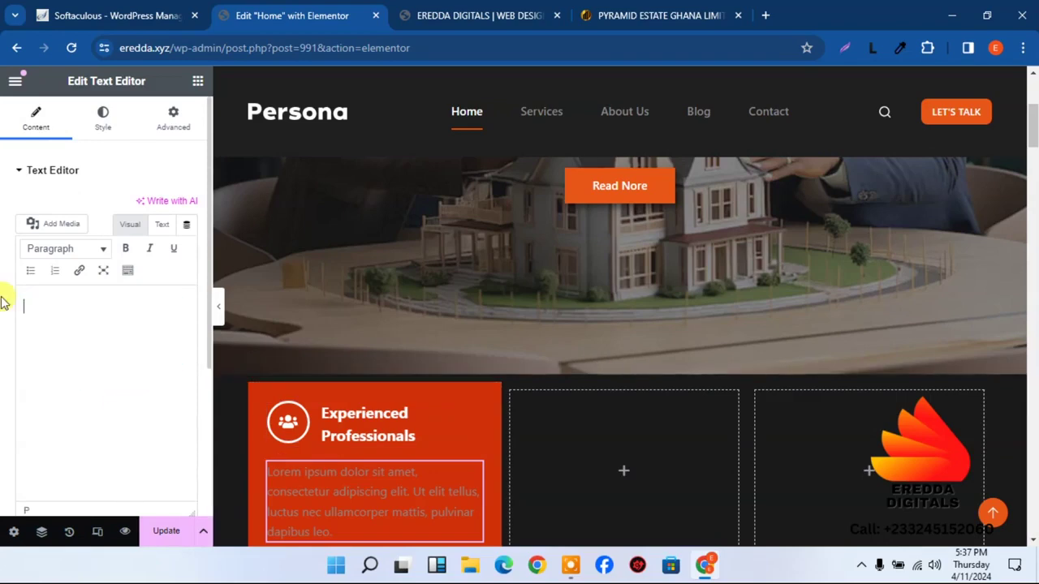
pyautogui.hotkey('ctrl', 'v')
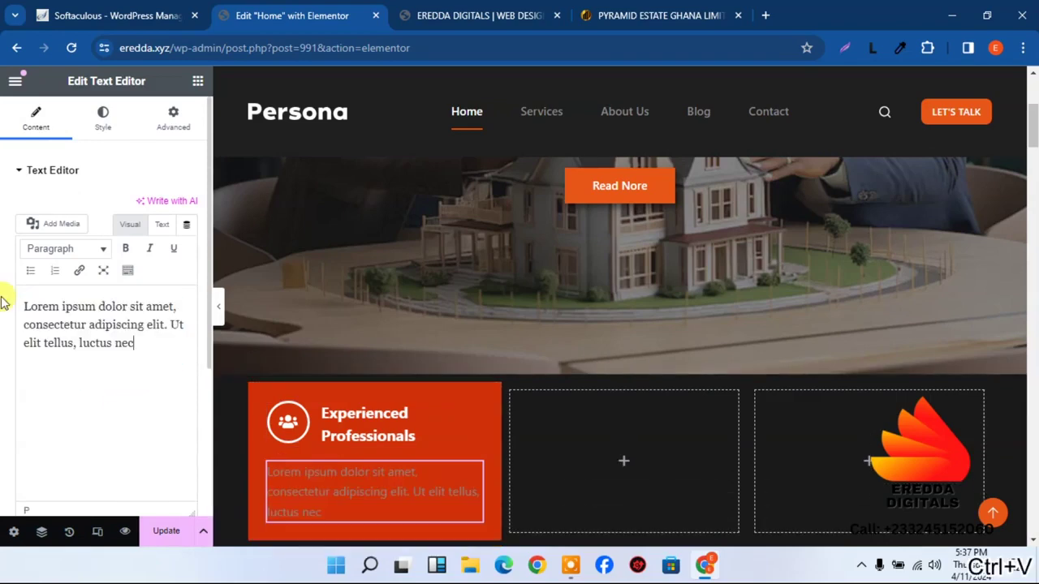
# - Set the description's text color to light gray #E4E4E4 and save the page
pyautogui.click(104, 122)
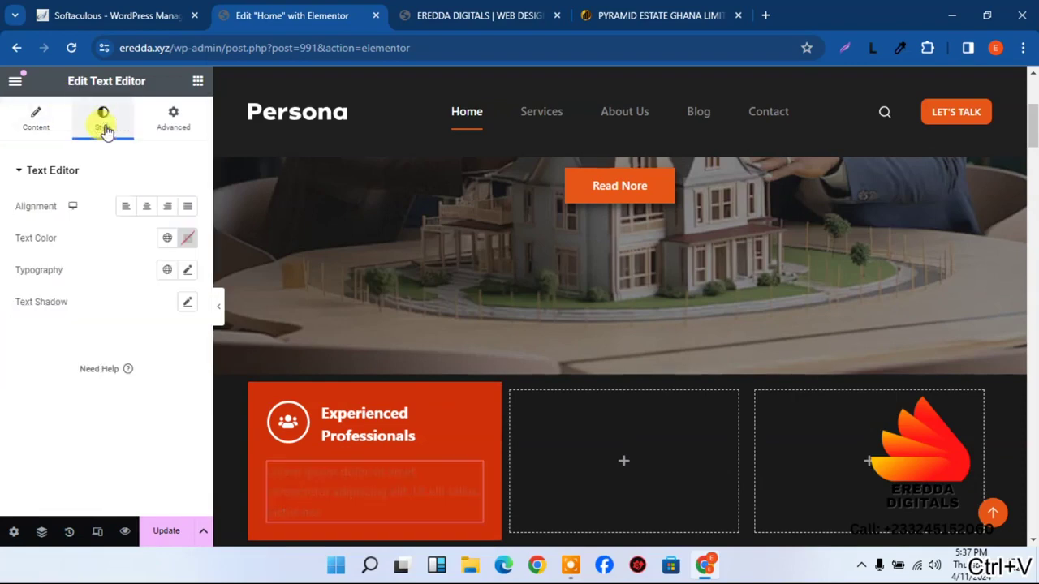
pyautogui.click(188, 239)
pyautogui.write('#FFFFFF')
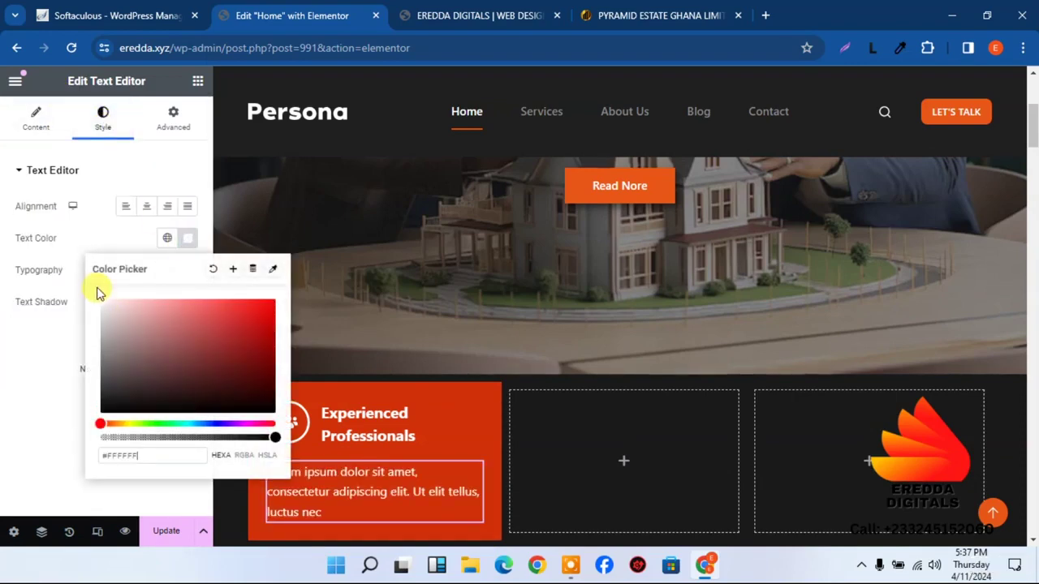
pyautogui.click(63, 363)
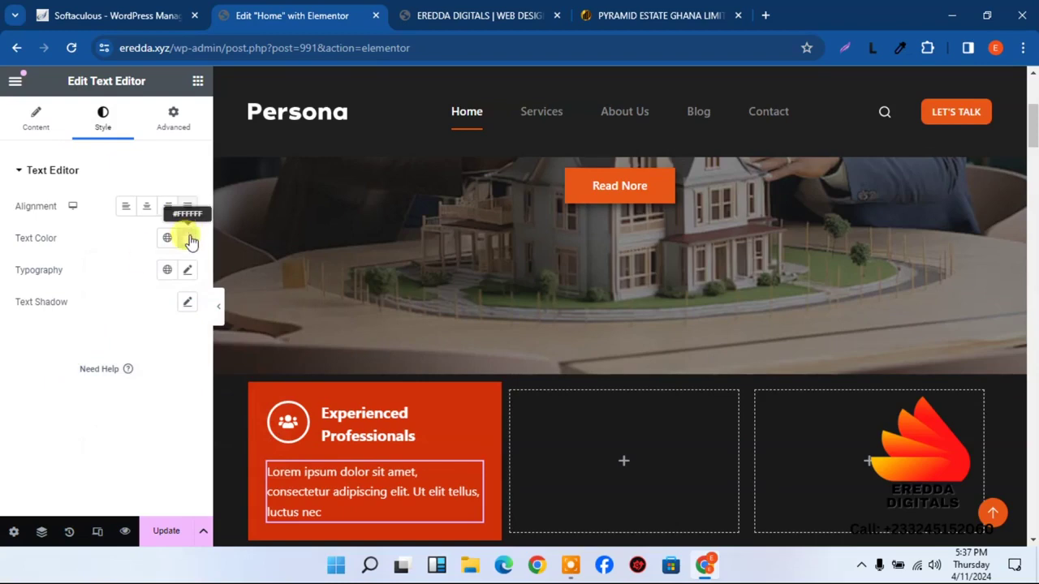
pyautogui.click(189, 240)
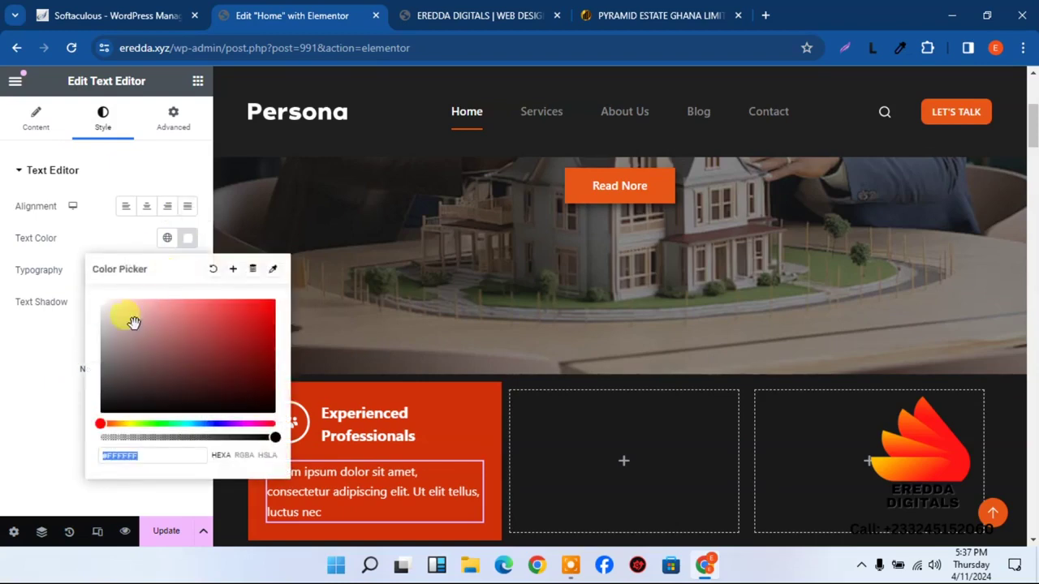
pyautogui.moveTo(112, 322); pyautogui.dragTo(102, 320)
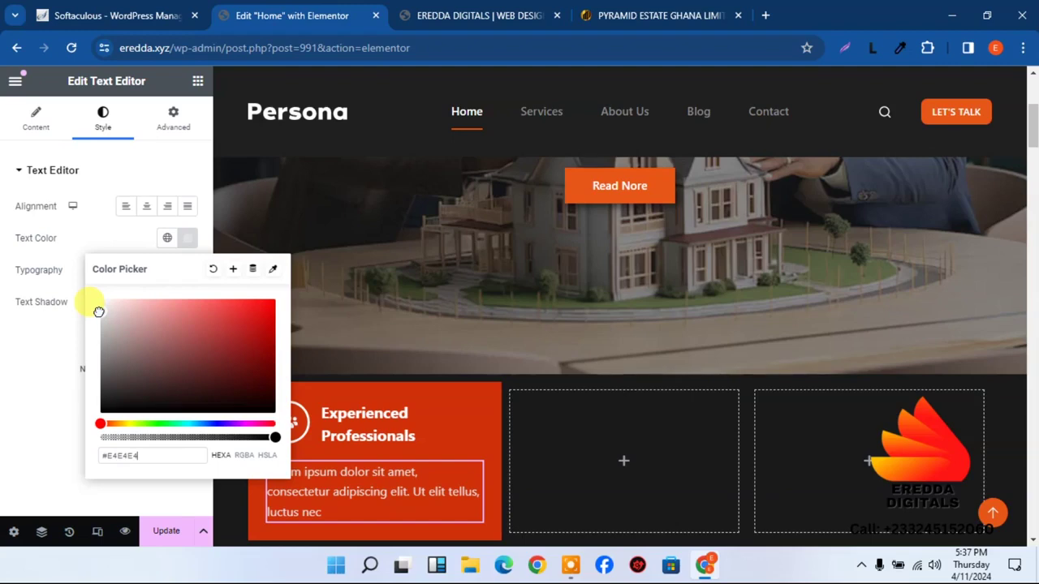
pyautogui.click(51, 333)
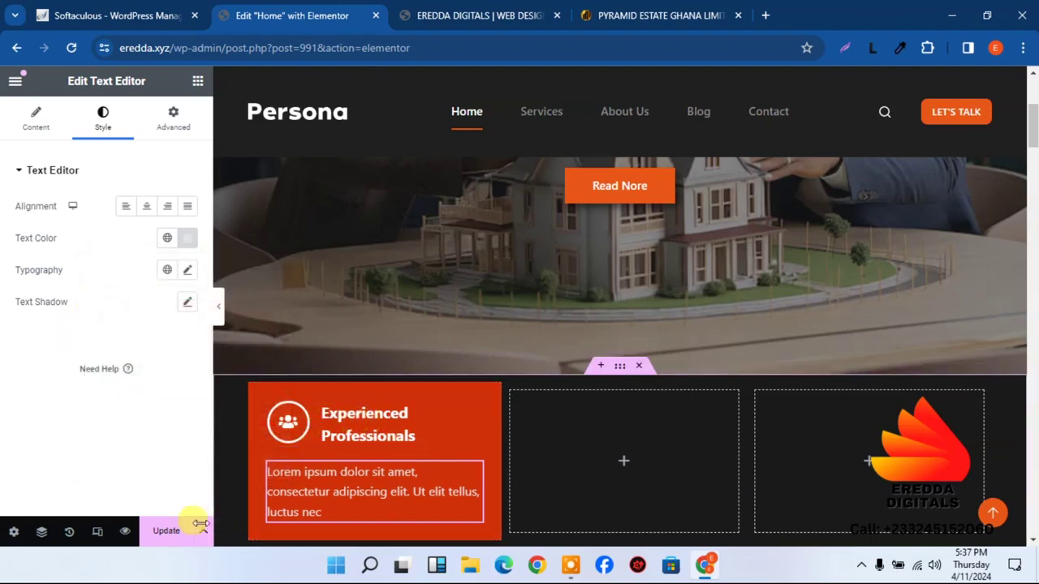
pyautogui.click(168, 532)
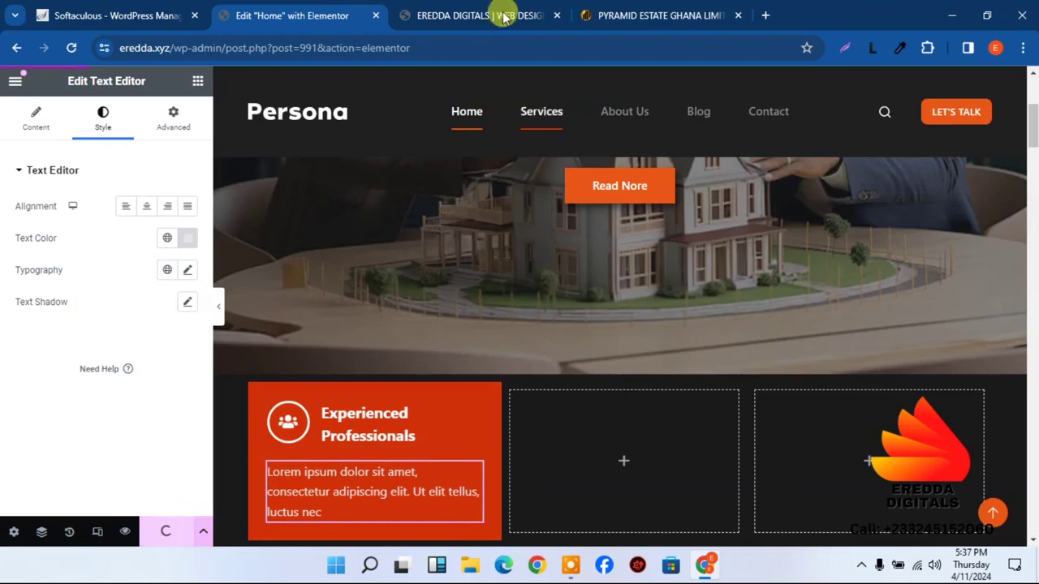
# - Compare the reference site with the reloaded live home page's feature card, then return to the Elementor editor
pyautogui.click(674, 10)
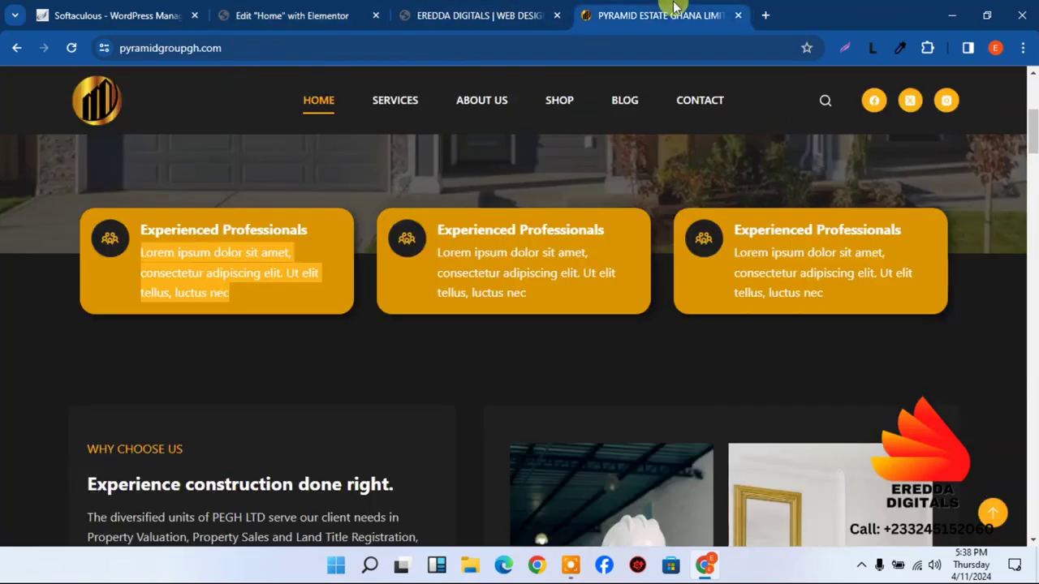
pyautogui.click(493, 8)
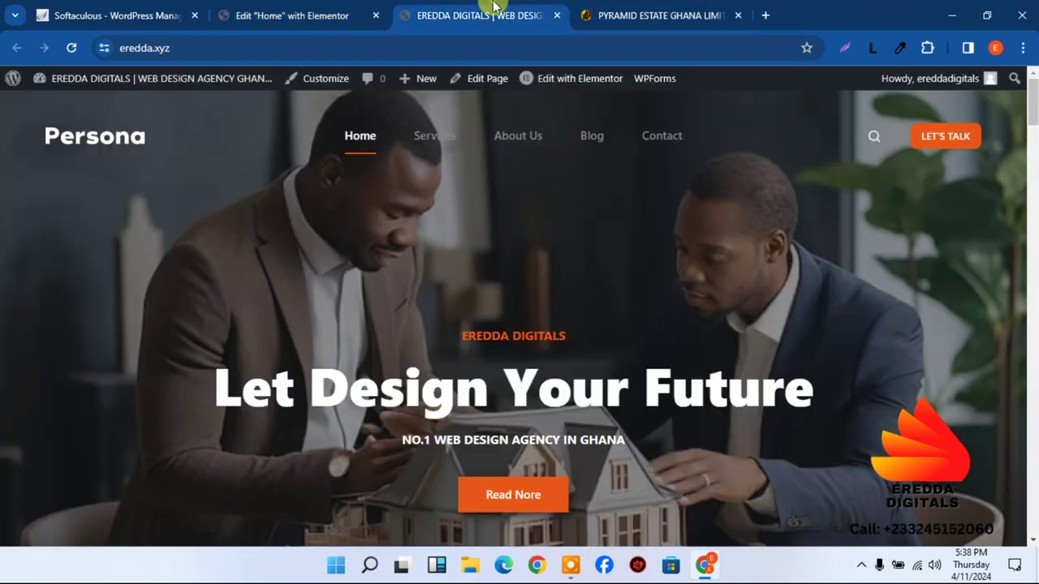
pyautogui.click(72, 49)
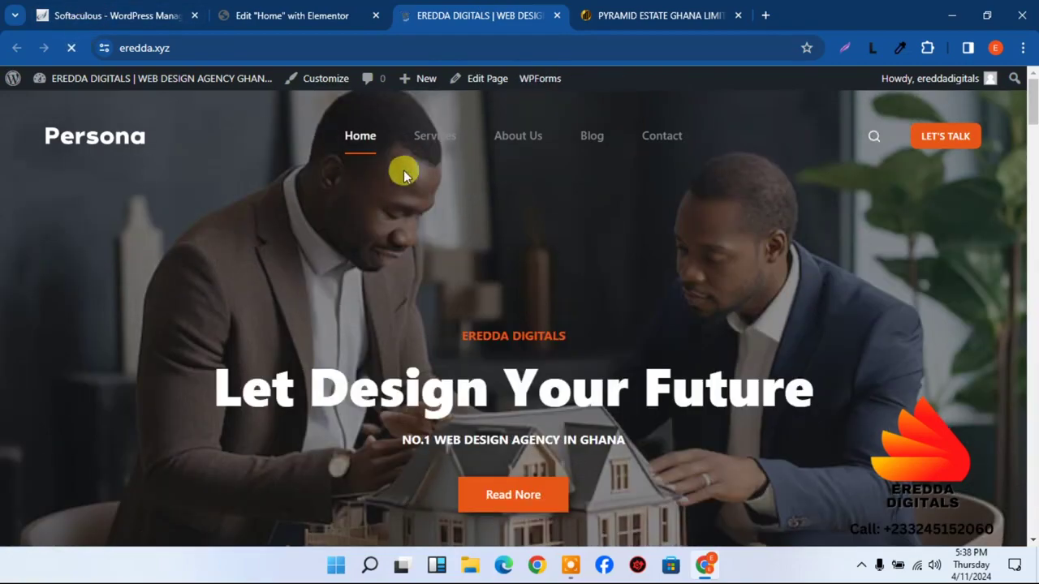
pyautogui.scroll(-5, 1018, 134)
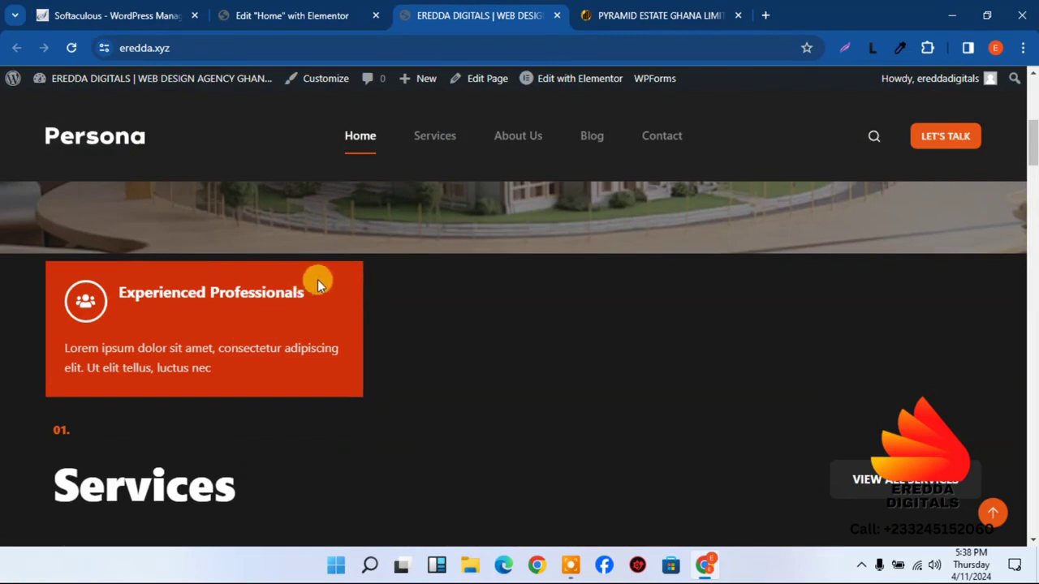
pyautogui.click(284, 10)
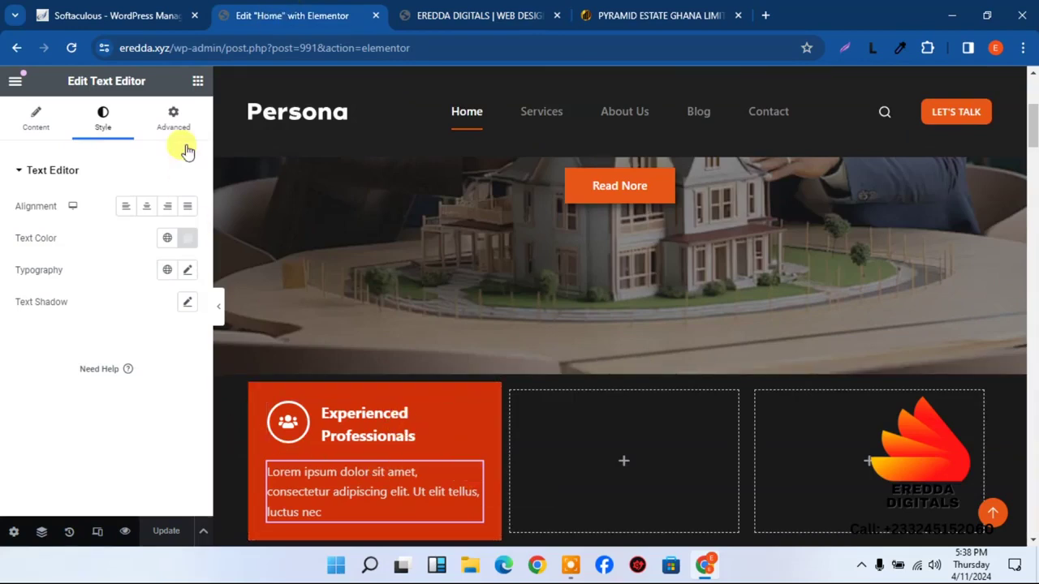
# - Reduce the icon spacing of the first card's icon box to 7 px
pyautogui.click(414, 435)
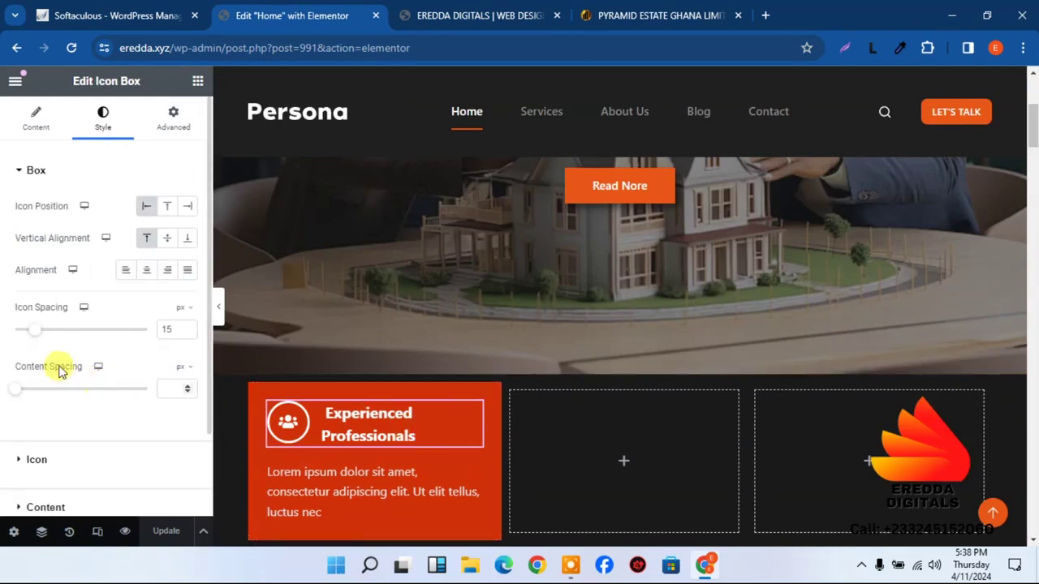
pyautogui.click(35, 331)
pyautogui.moveTo(36, 331)
pyautogui.mouseDown()
pyautogui.moveTo(19, 330)
pyautogui.moveTo(29, 335)
pyautogui.mouseUp()
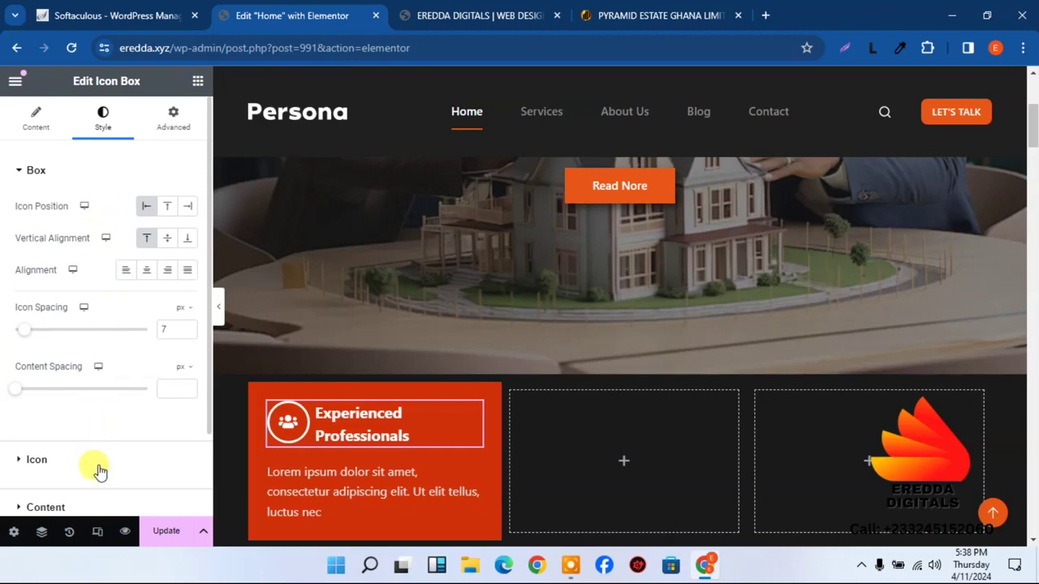
# - Set the icon box's content spacing to 0 px and preview the card at full page width
pyautogui.click(96, 510)
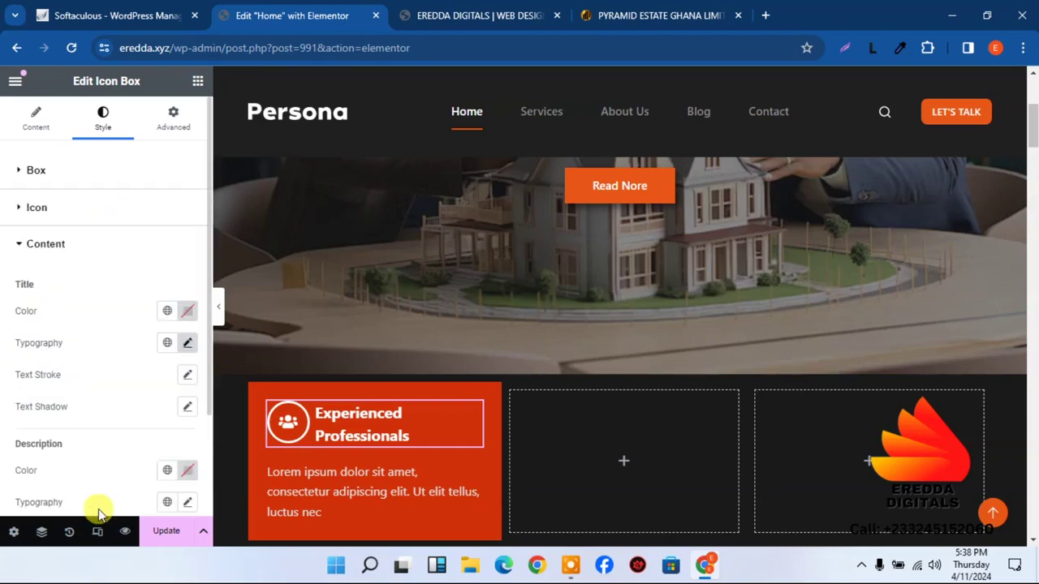
pyautogui.click(112, 214)
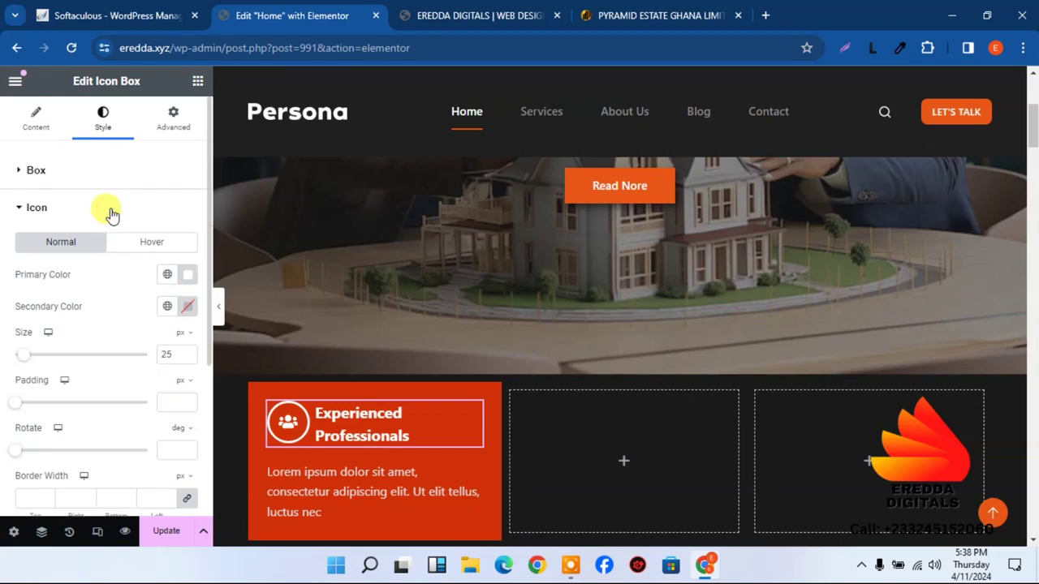
pyautogui.click(104, 165)
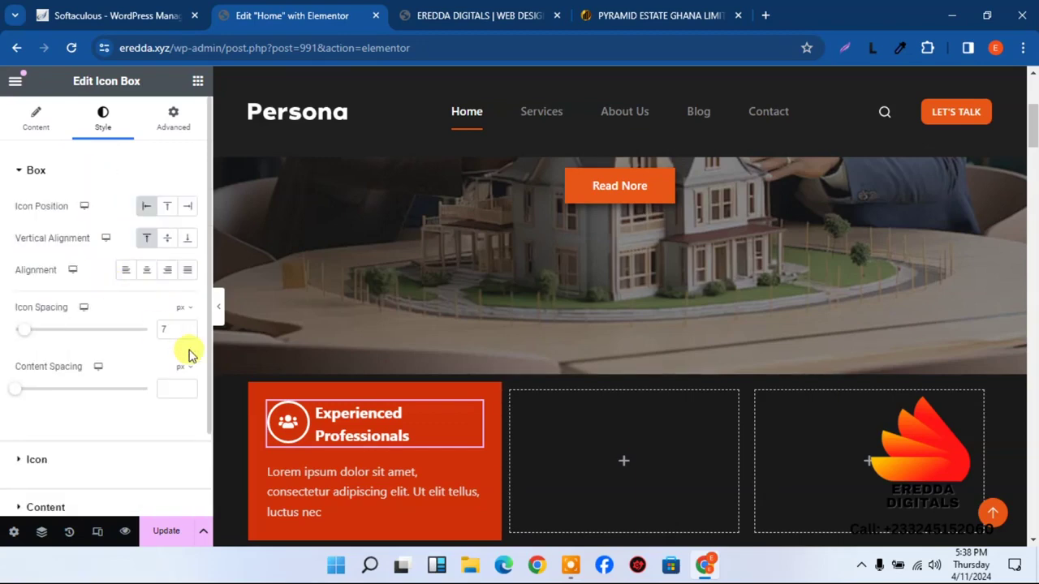
pyautogui.click(16, 389)
pyautogui.moveTo(38, 396); pyautogui.dragTo(13, 387)
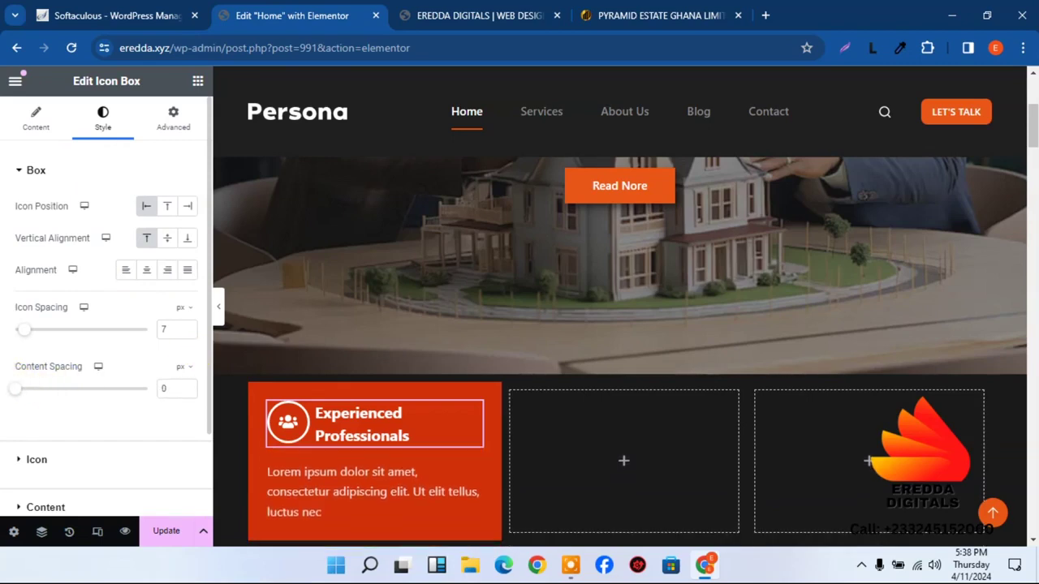
pyautogui.click(220, 314)
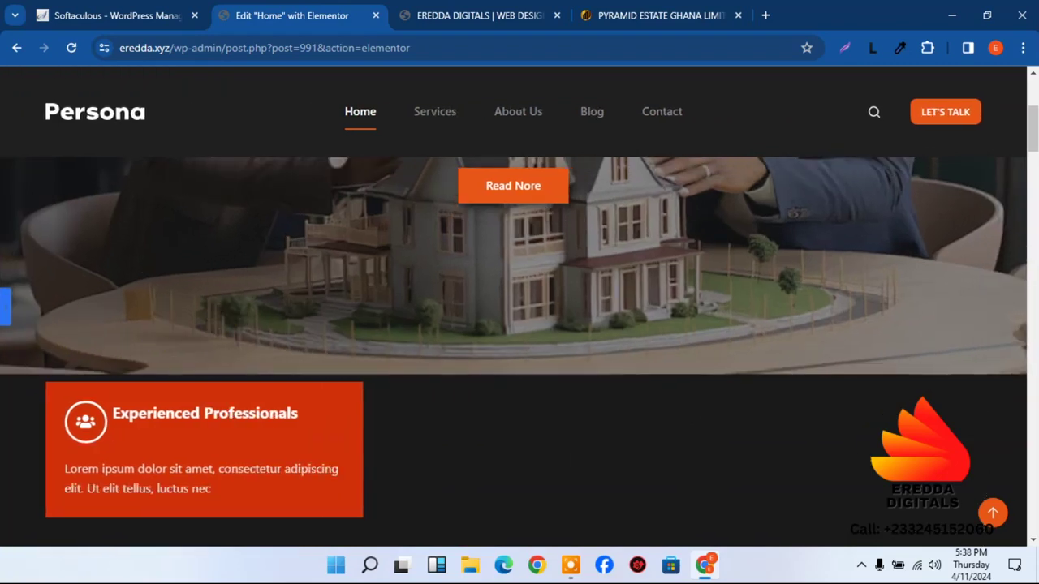
pyautogui.click(4, 306)
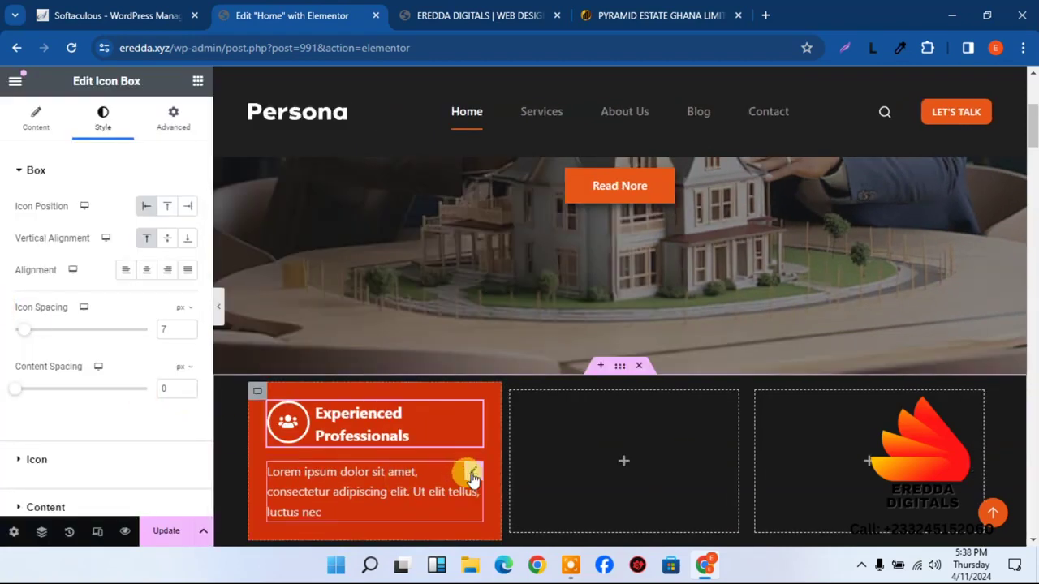
# - Unlink the description text's margins, set its top margin to -25 px, and preview the card at full page width
pyautogui.click(471, 473)
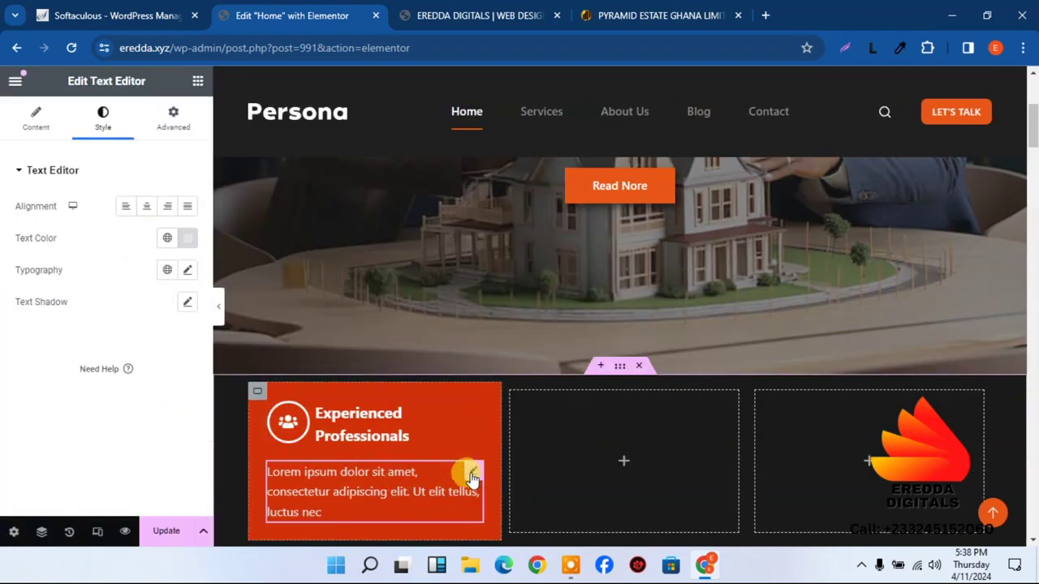
pyautogui.click(174, 120)
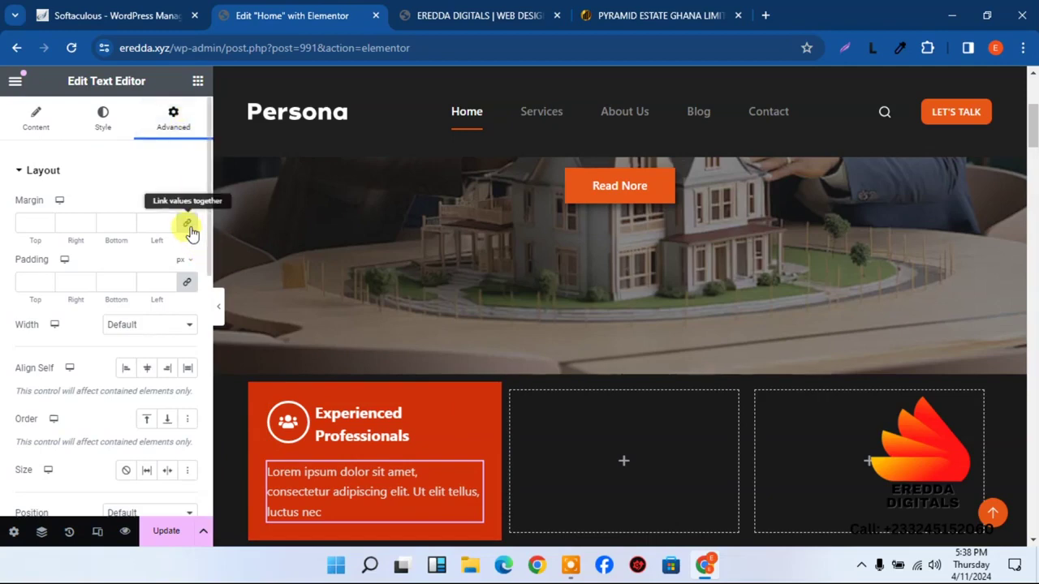
pyautogui.click(187, 224)
pyautogui.moveTo(46, 231); pyautogui.dragTo(47, 231)
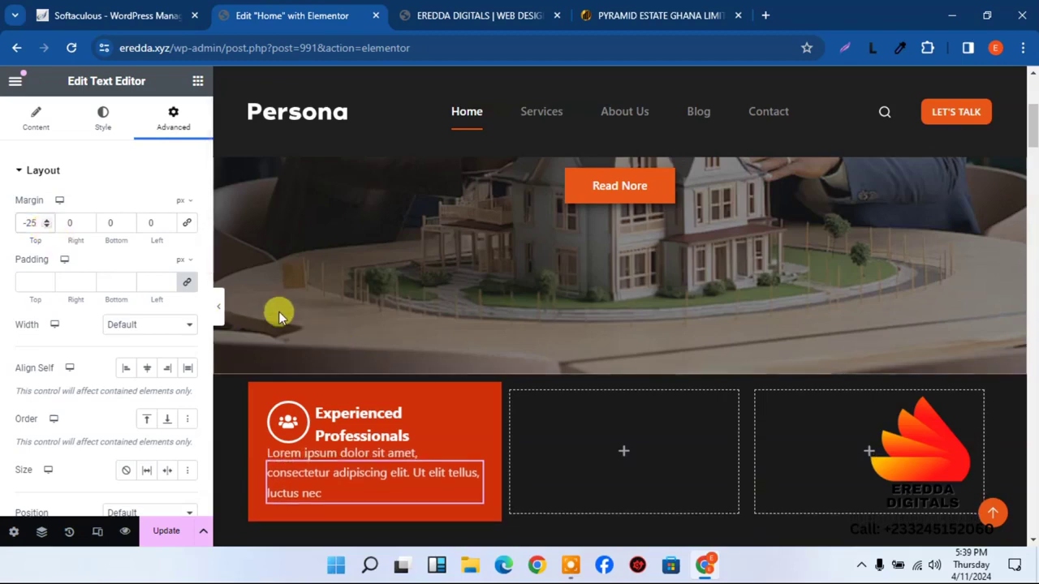
pyautogui.click(219, 309)
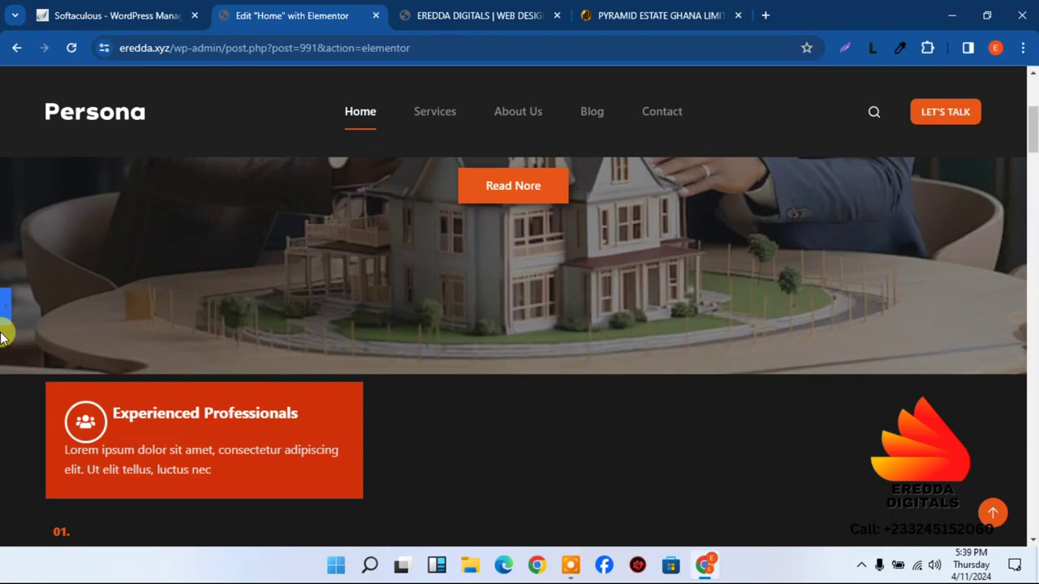
pyautogui.click(5, 307)
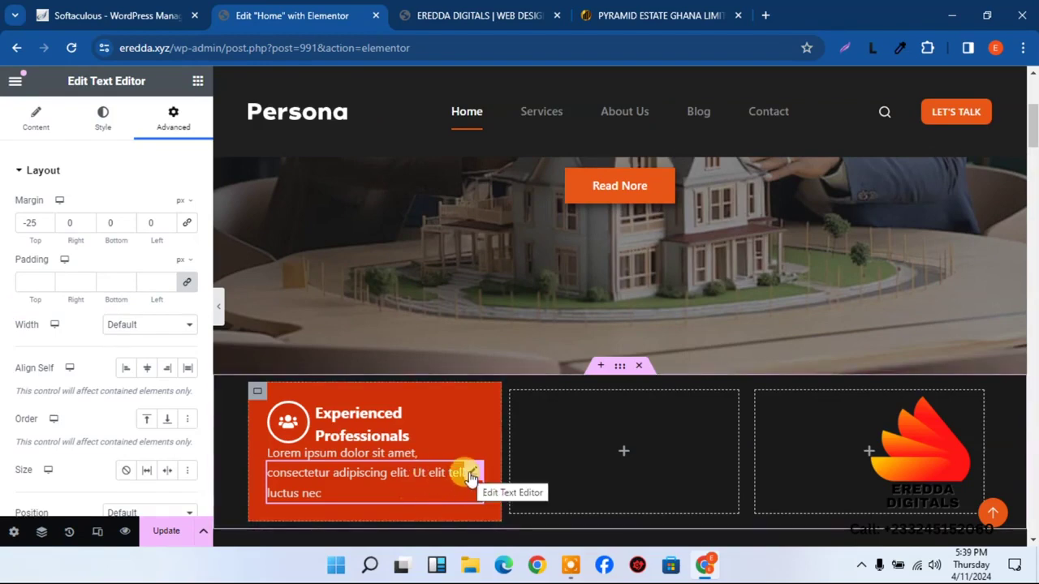
# - Delete the description's text editor from the first card and add a new Text Editor widget below the icon box
pyautogui.rightClick(474, 479)
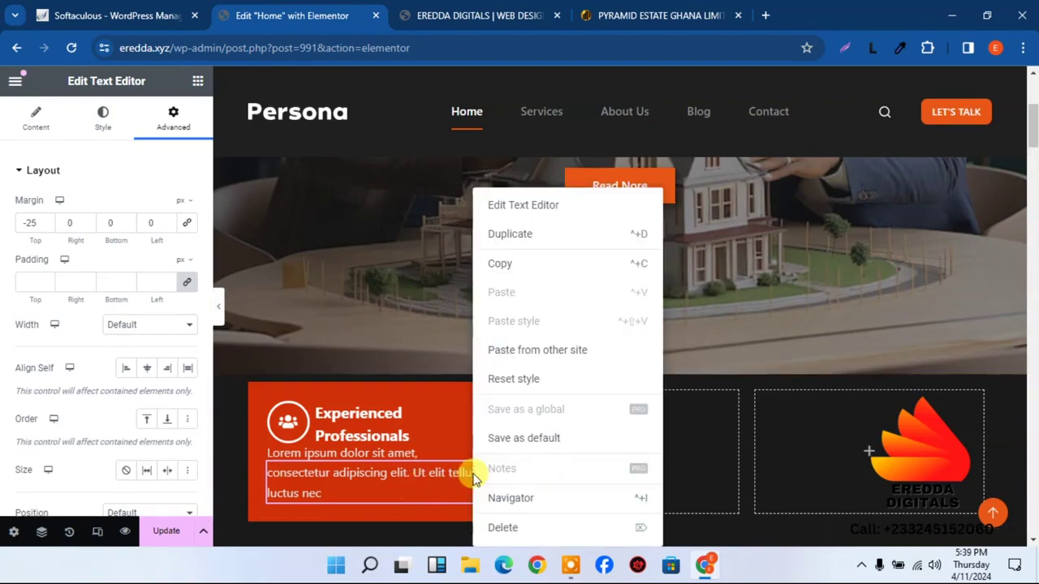
pyautogui.click(529, 529)
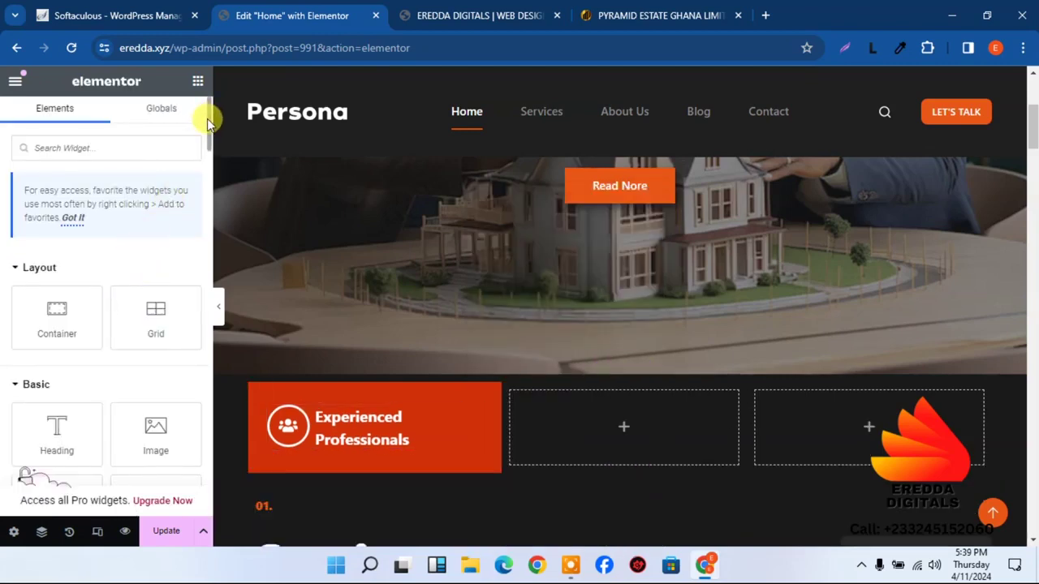
pyautogui.moveTo(209, 123); pyautogui.dragTo(206, 157)
pyautogui.moveTo(62, 216); pyautogui.dragTo(400, 431)
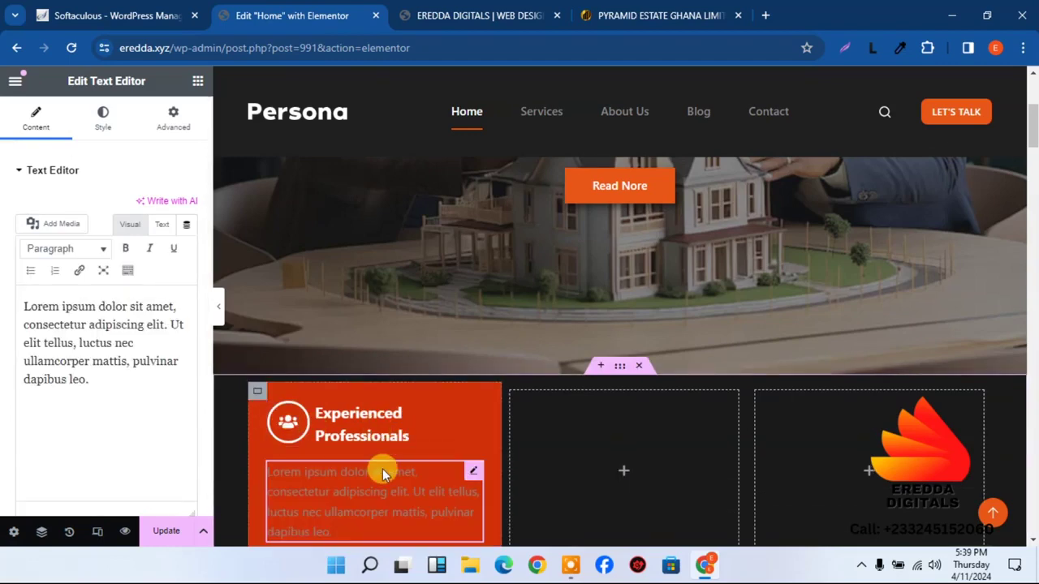
# - Set the new text editor's text color to light gray #E9E9E9
pyautogui.click(257, 398)
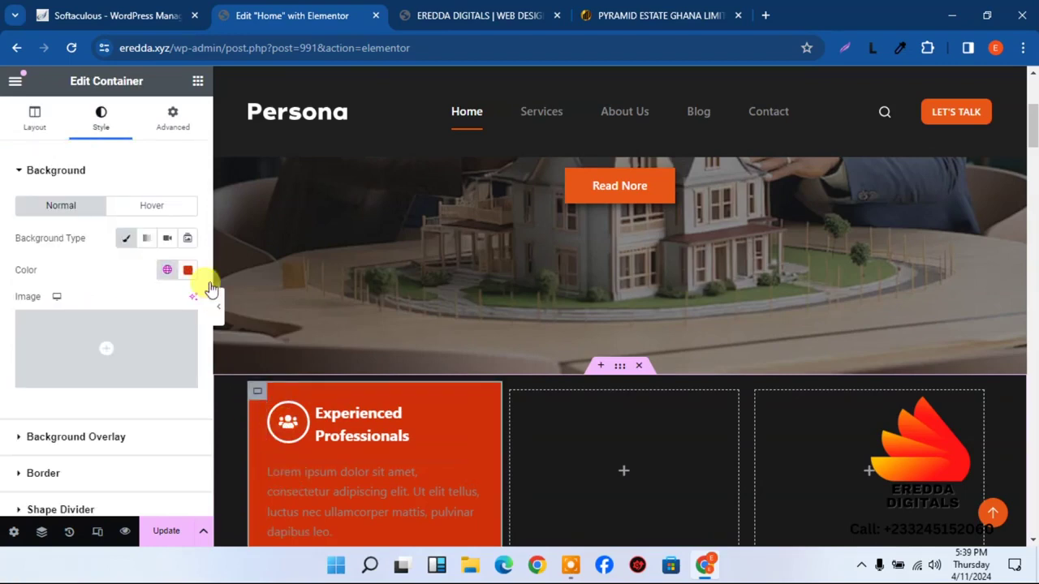
pyautogui.click(295, 475)
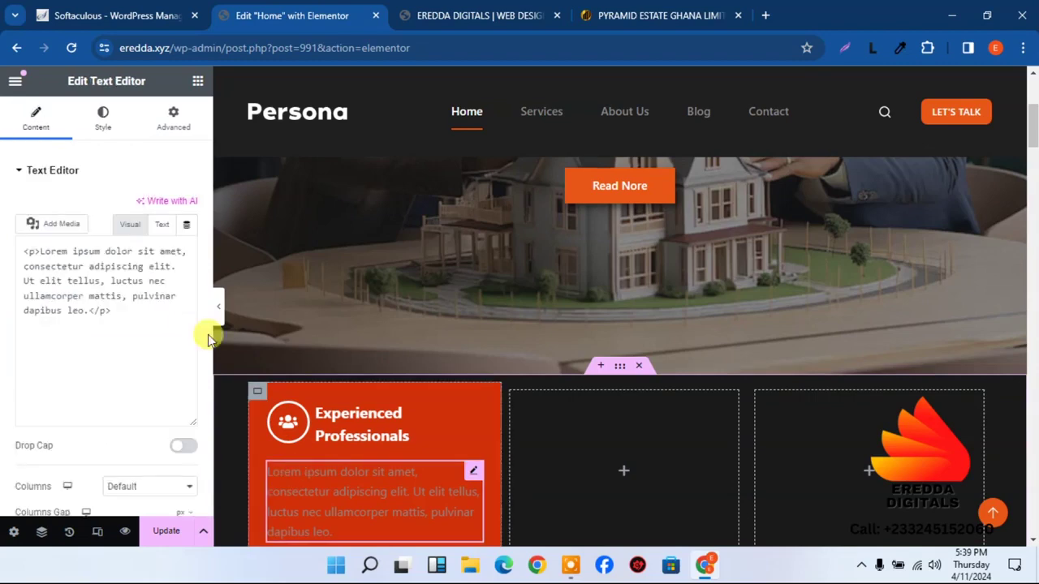
pyautogui.click(116, 129)
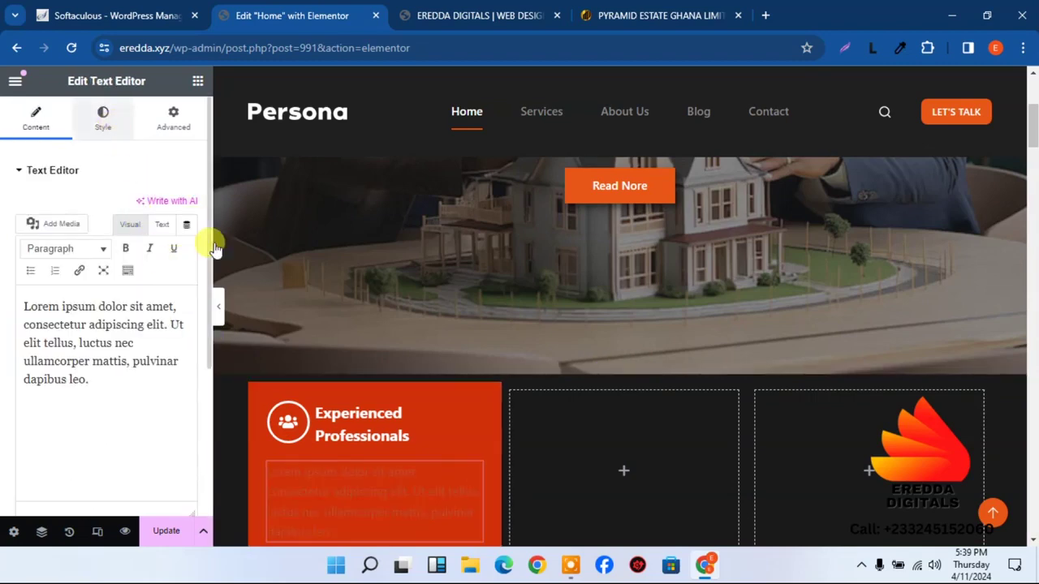
pyautogui.click(188, 240)
pyautogui.moveTo(119, 313); pyautogui.dragTo(95, 310)
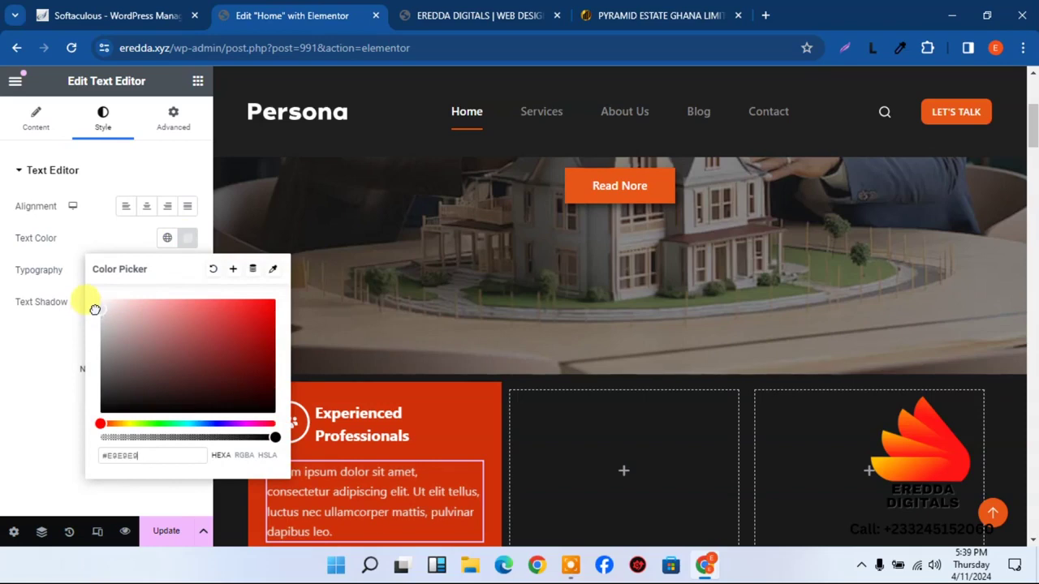
pyautogui.click(95, 238)
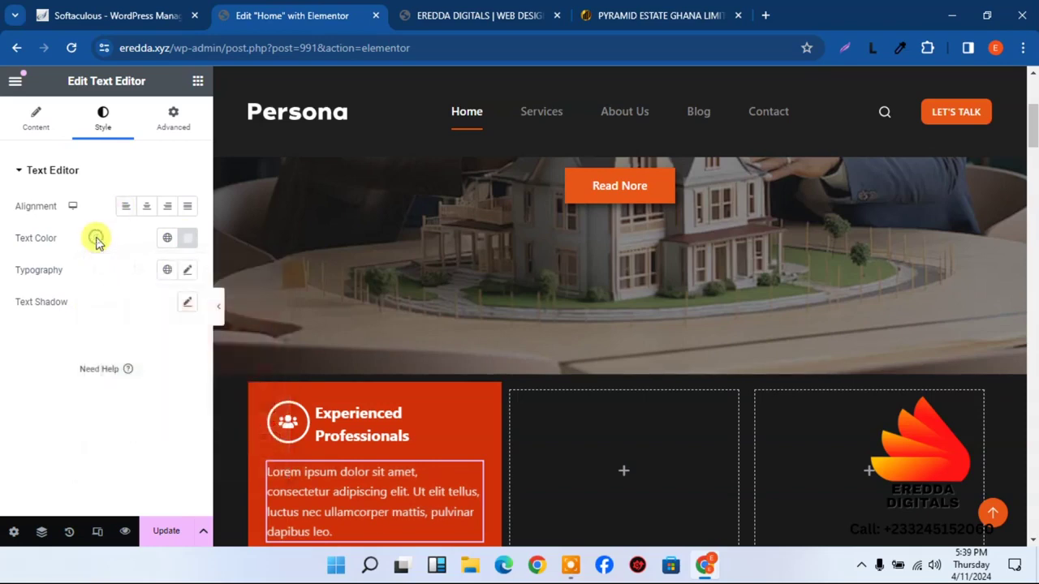
# - Delete the description's text editor widget below the icon box in the first card
pyautogui.click(42, 132)
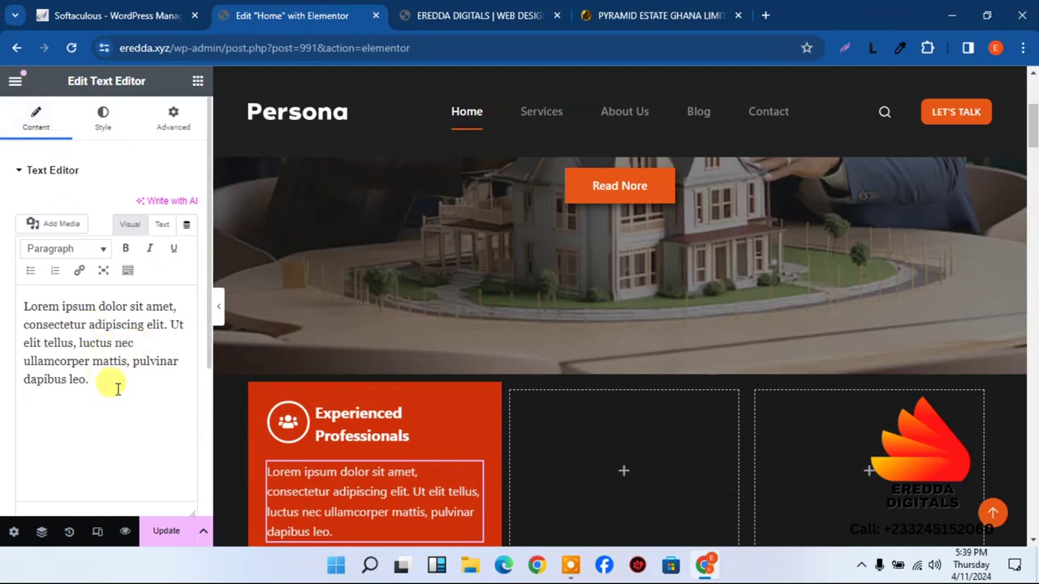
pyautogui.tripleClick(116, 389)
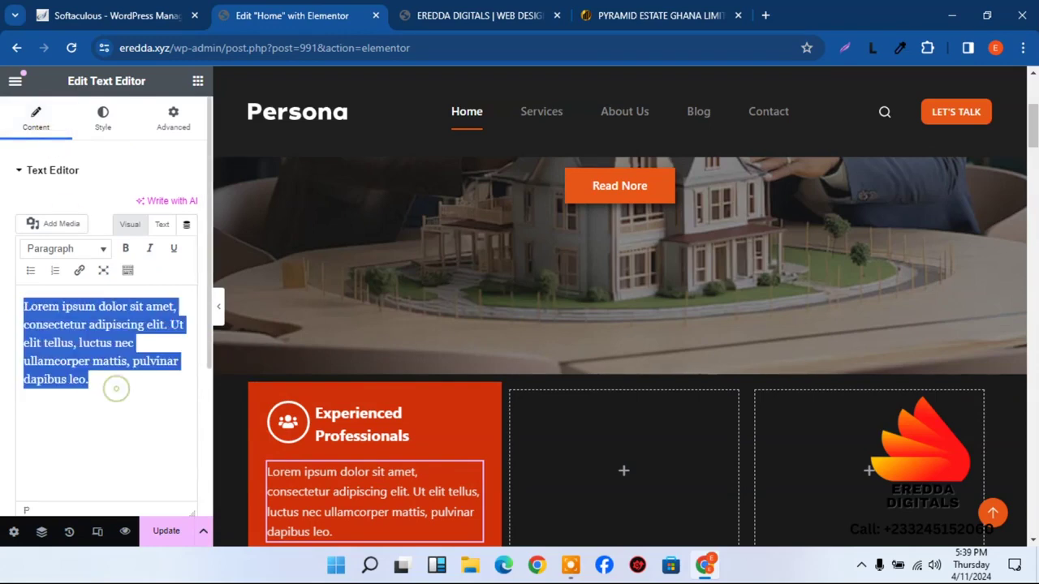
pyautogui.rightClick(469, 479)
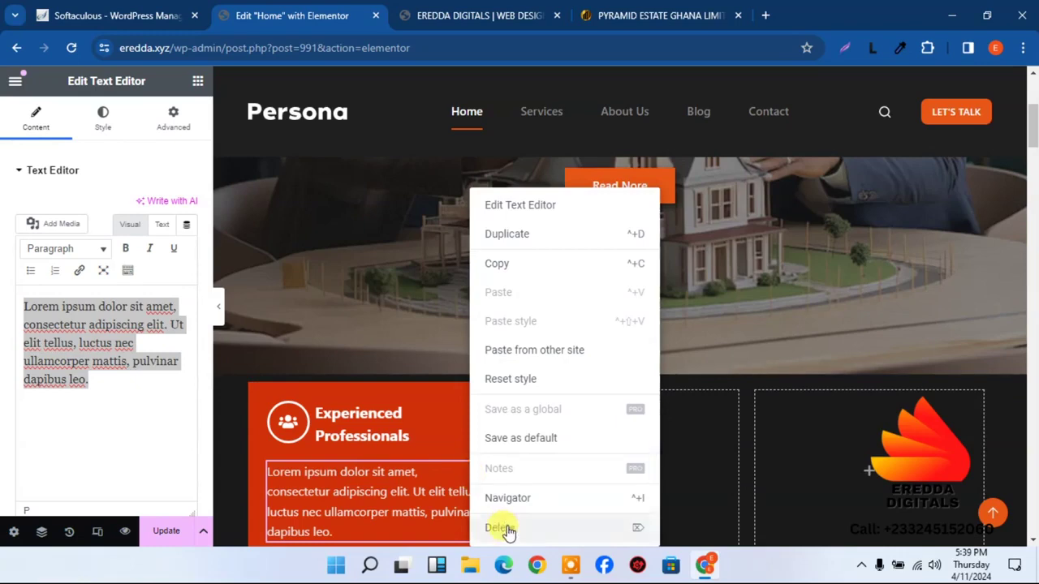
pyautogui.click(505, 528)
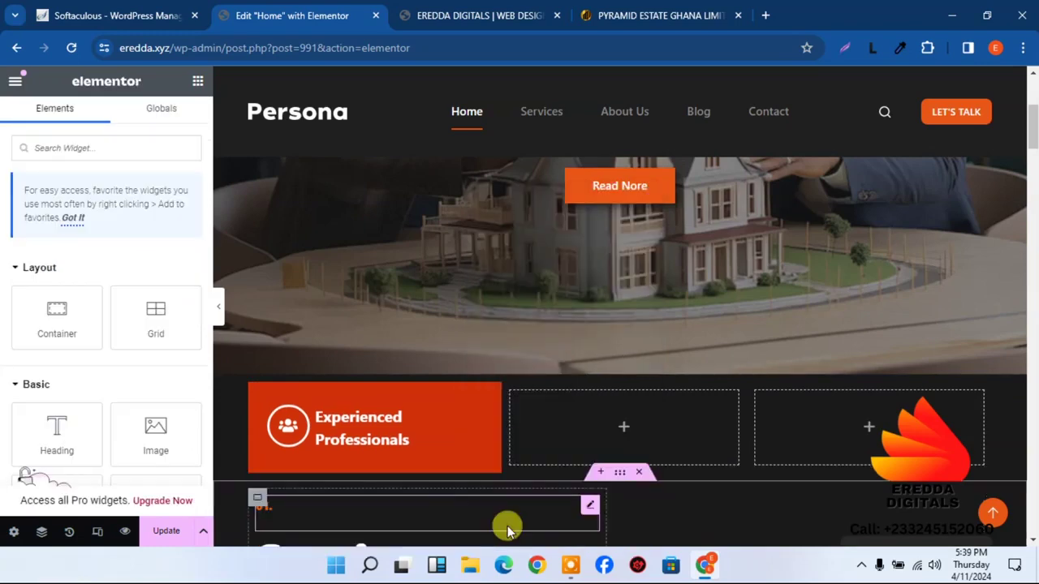
# - Set the icon box's description to "Lorem ipsum dolor sit amet, consectetur adipiscing elit. Ut elit tellus, luctus nec"
pyautogui.click(368, 445)
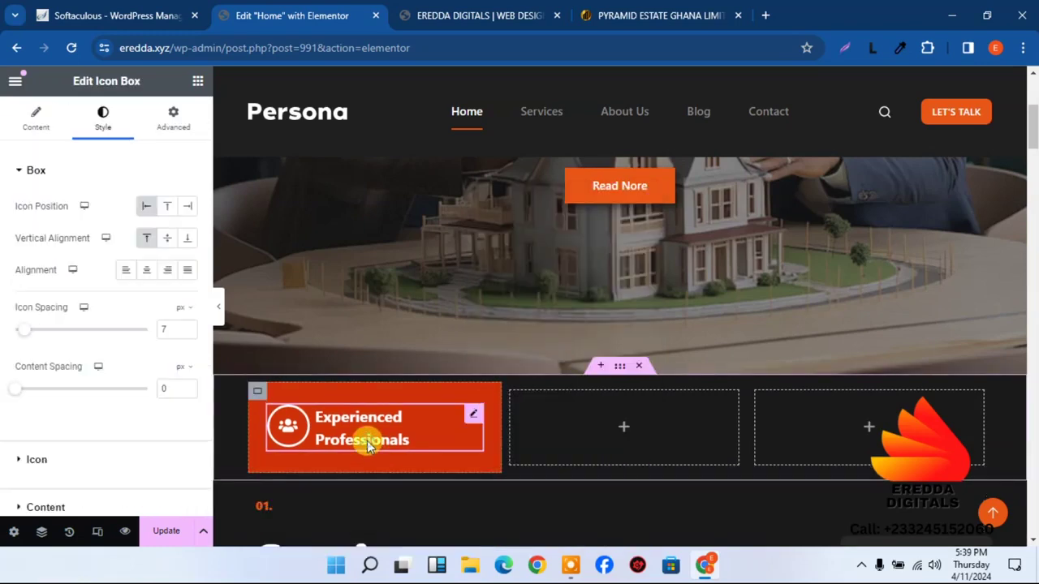
pyautogui.click(47, 507)
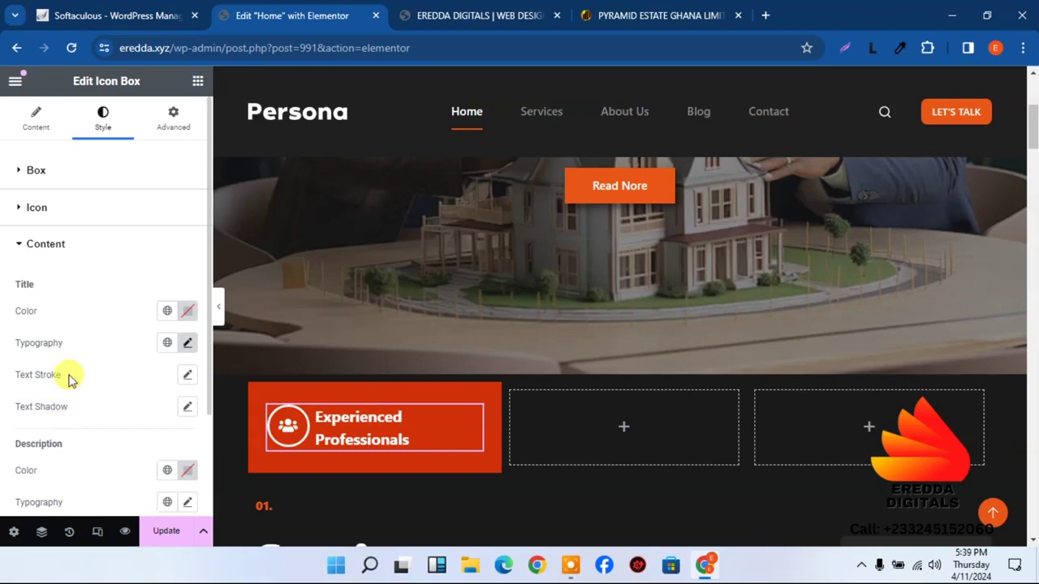
pyautogui.click(33, 121)
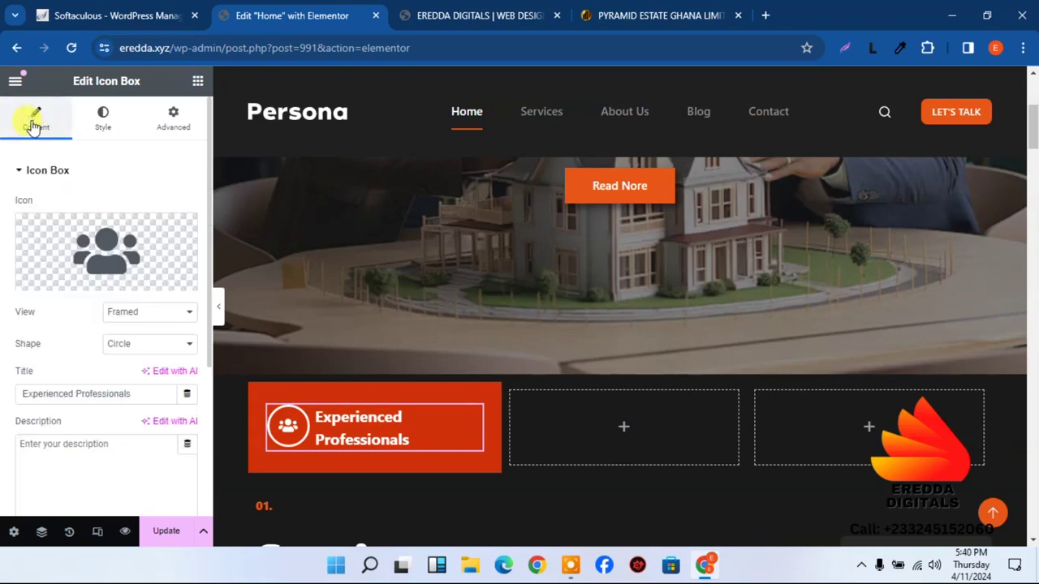
pyautogui.click(63, 456)
pyautogui.write('Lorem ipsum dolor sit amet, consectetur adipiscing elit. Ut elit tellus, luctus nec')
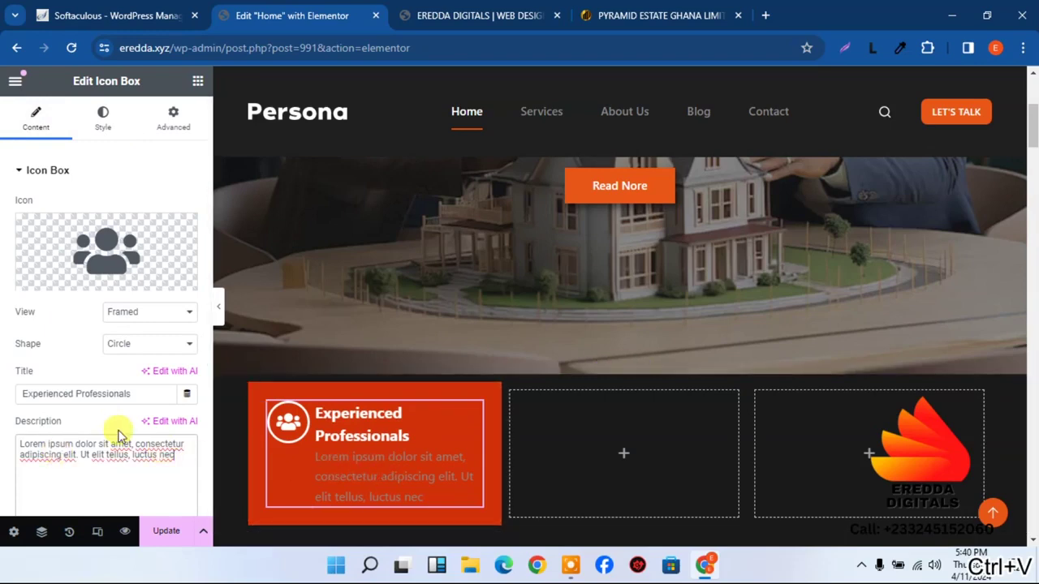
# - Set the icon box's description color to light gray #E7E7E7
pyautogui.click(103, 116)
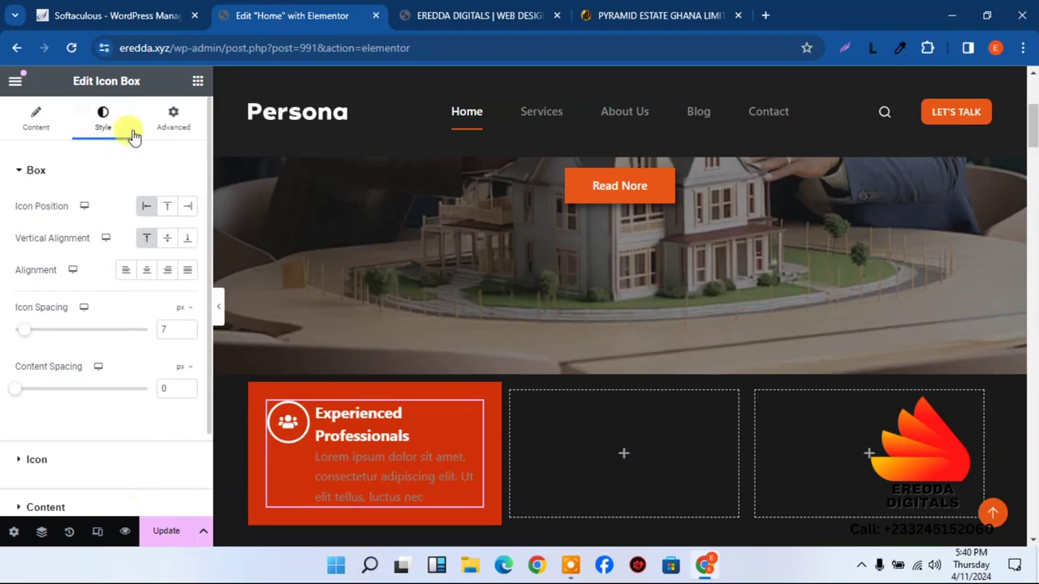
pyautogui.click(96, 503)
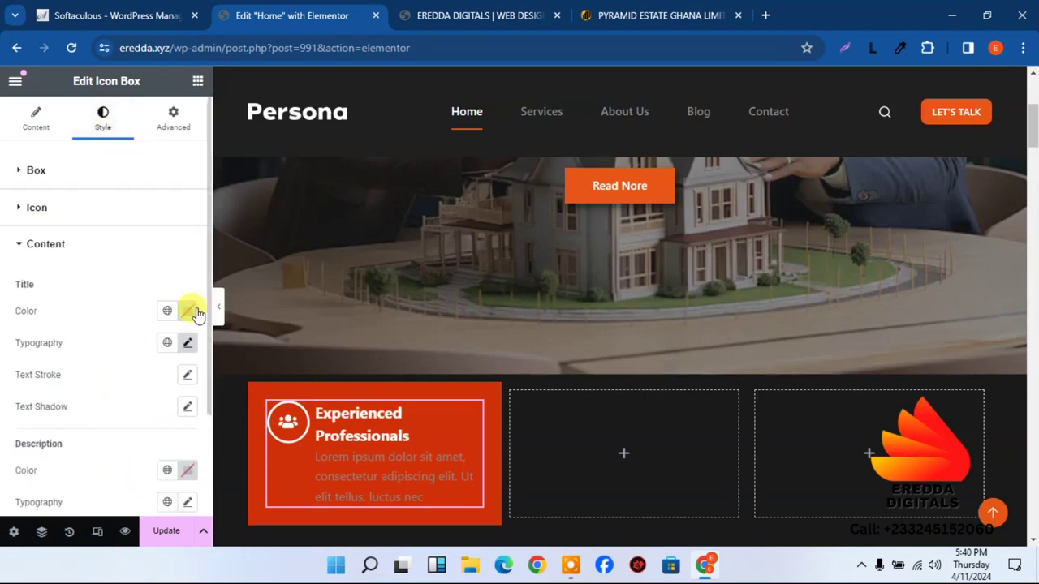
pyautogui.click(185, 476)
pyautogui.moveTo(146, 317)
pyautogui.mouseDown()
pyautogui.moveTo(105, 290)
pyautogui.moveTo(90, 303)
pyautogui.mouseUp()
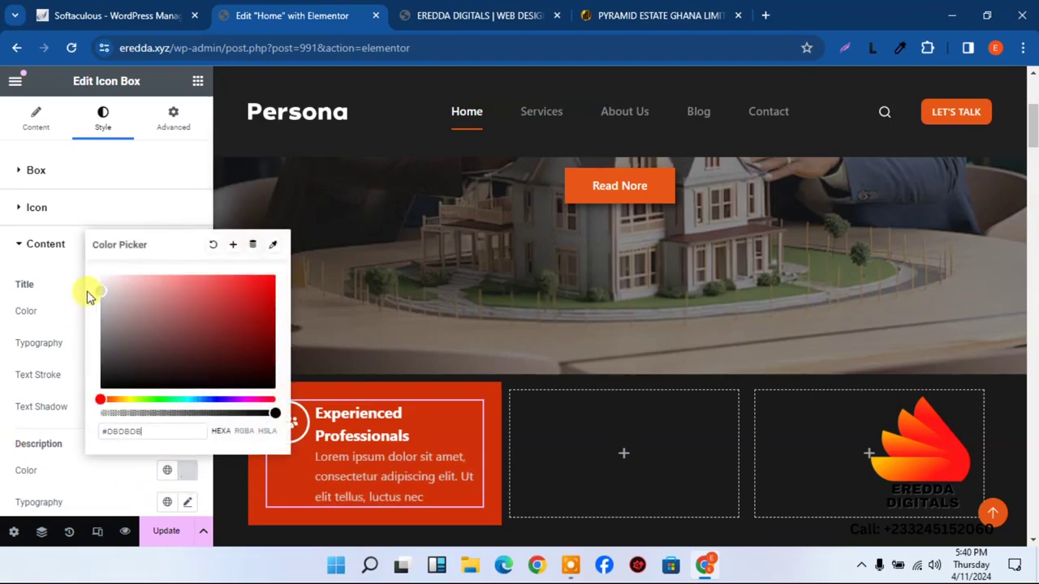
pyautogui.click(103, 487)
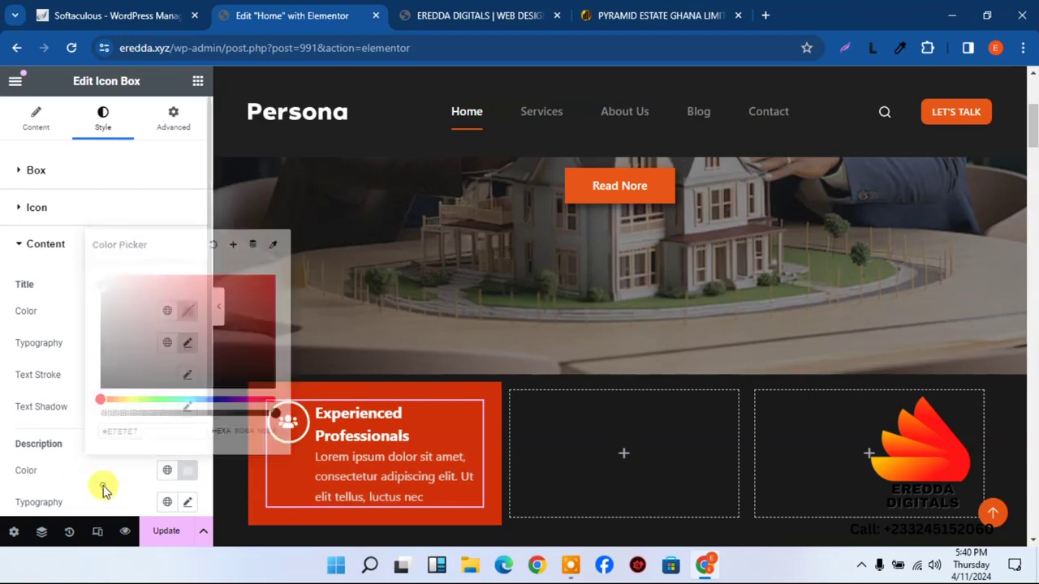
# - Save the description color as a global color named New Global Color and check the updated card on the reloaded live page
pyautogui.click(189, 477)
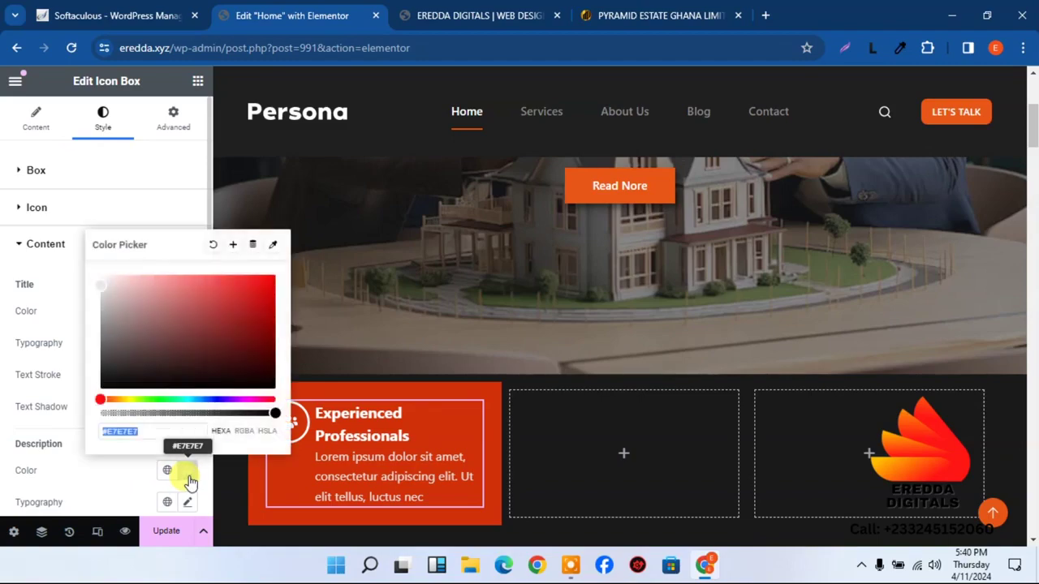
pyautogui.click(233, 246)
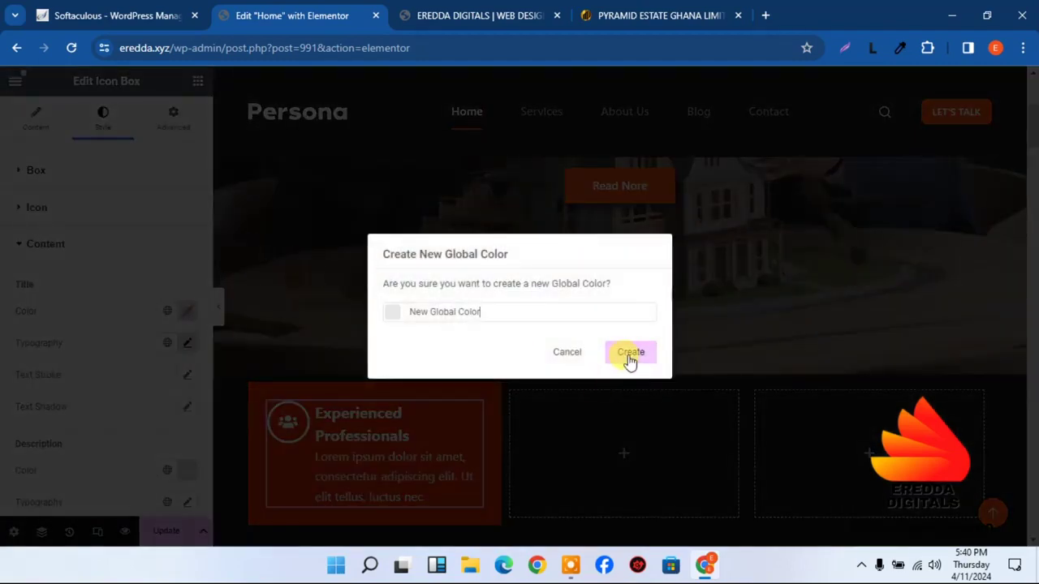
pyautogui.click(630, 355)
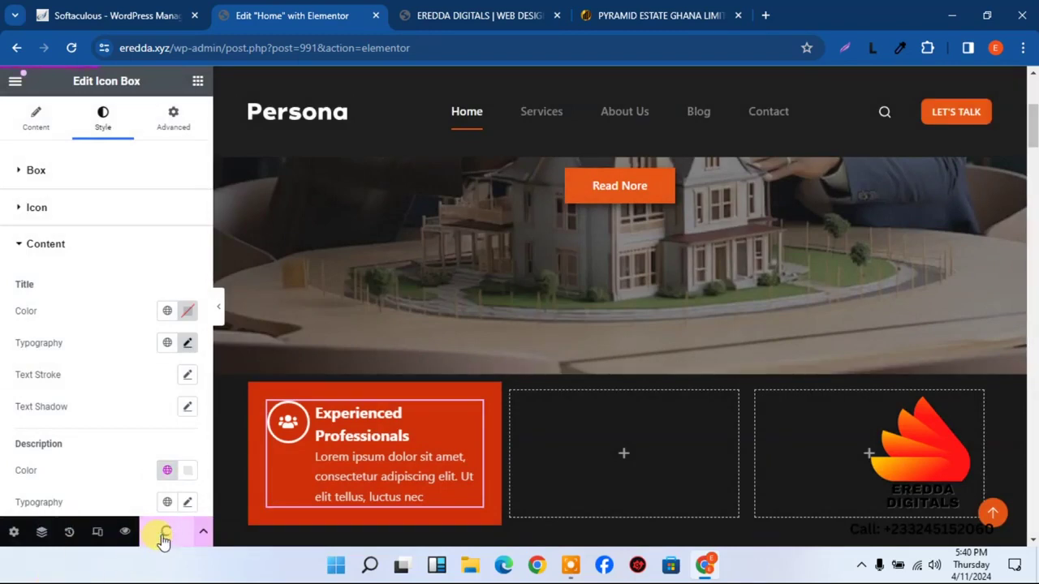
pyautogui.click(465, 9)
pyautogui.click(72, 48)
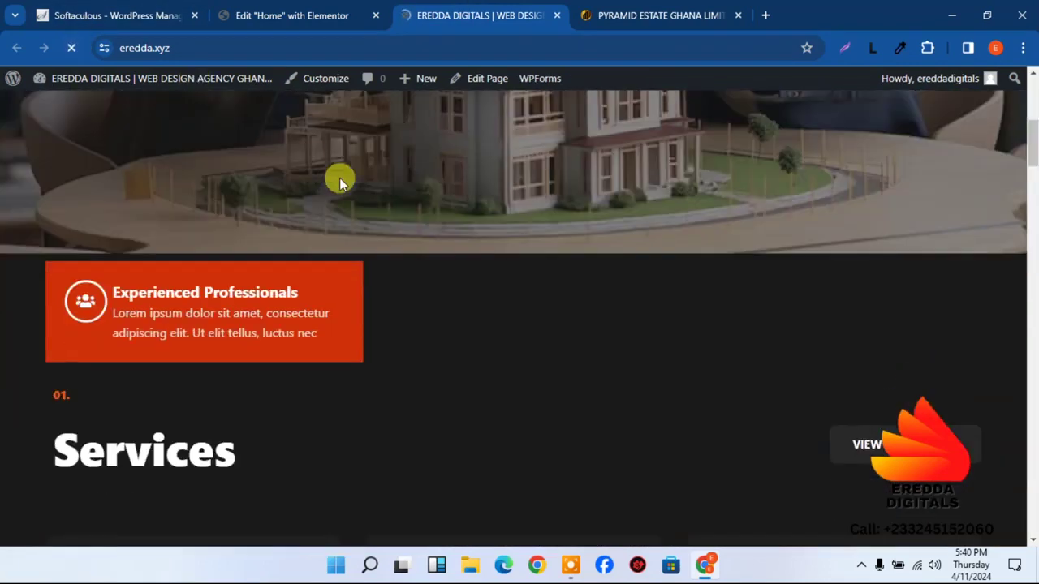
# - Set the first card container's margin to 15 px on all sides and update the page
pyautogui.click(272, 11)
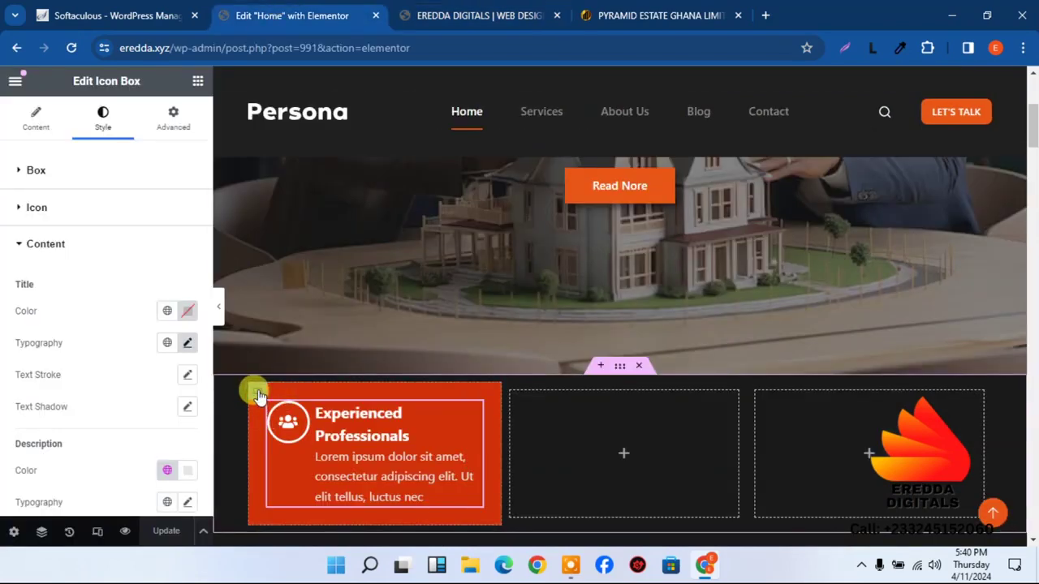
pyautogui.click(257, 392)
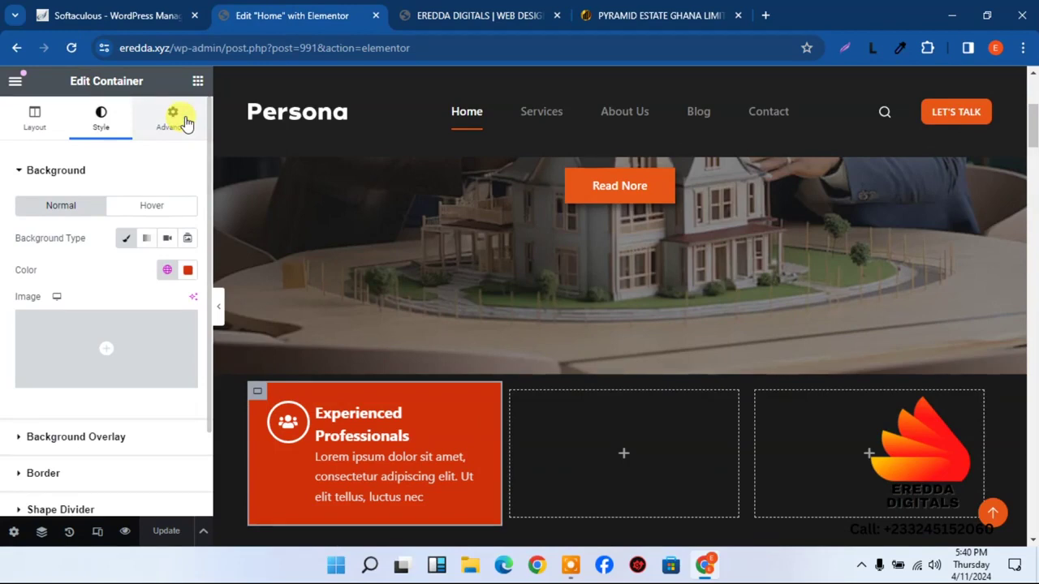
pyautogui.click(185, 122)
pyautogui.click(32, 226)
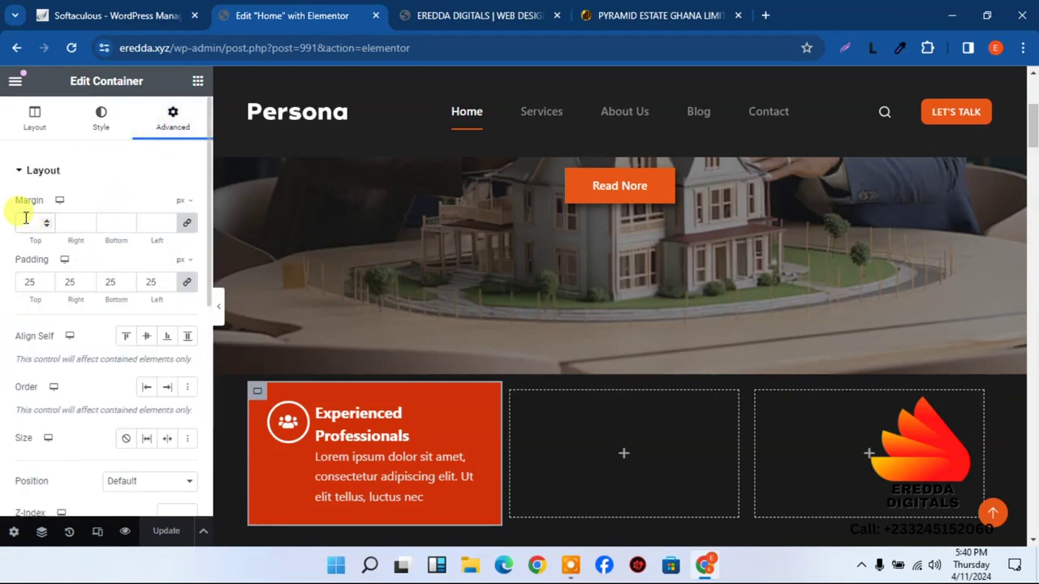
pyautogui.write('10')
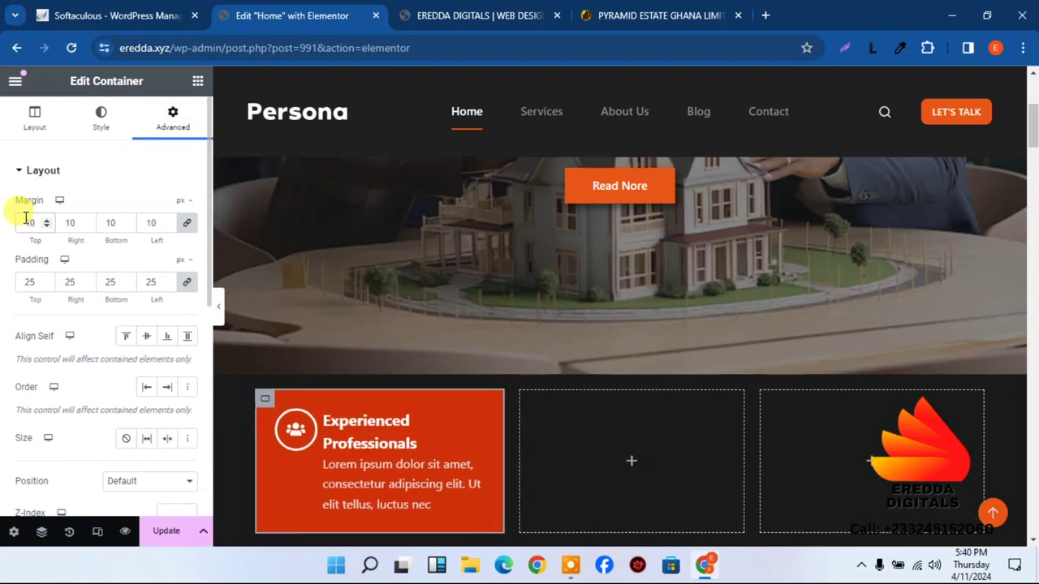
pyautogui.press('BackSpace')
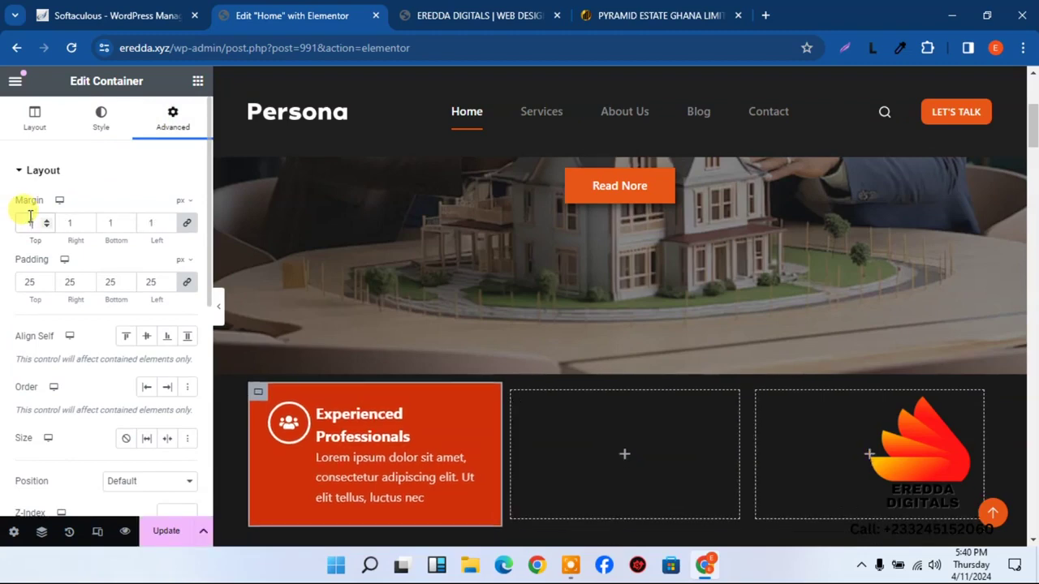
pyautogui.write('5')
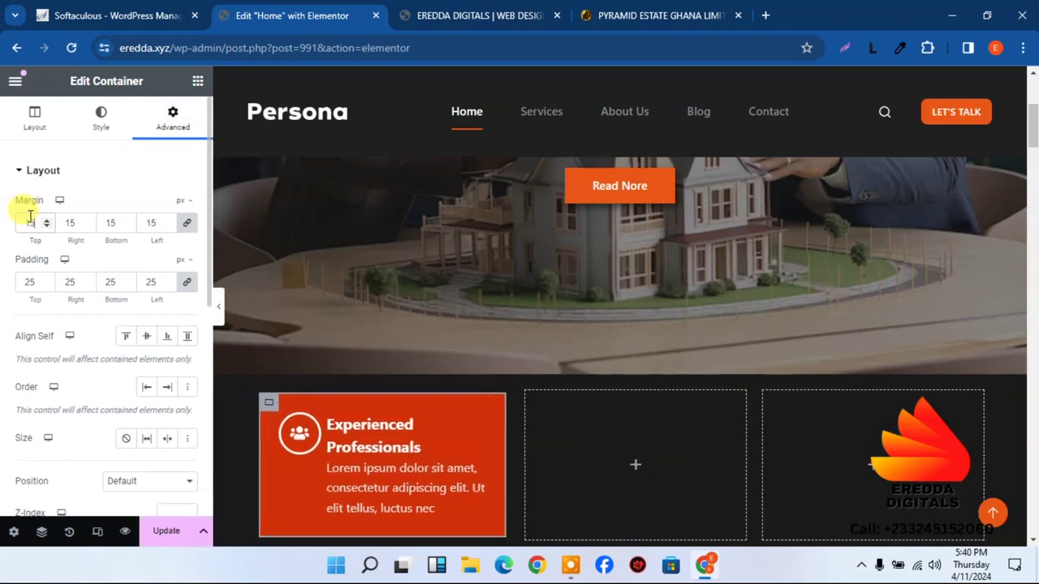
pyautogui.click(165, 533)
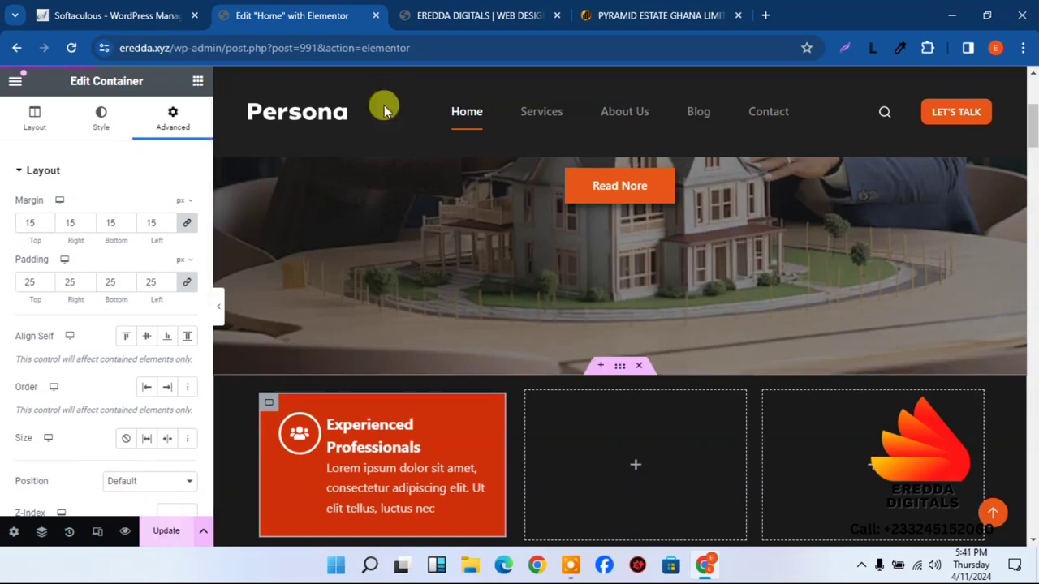
# - Compare with the reference cards, set the first card container's border radius to 25 px on all corners, and preview it at full width
pyautogui.click(661, 15)
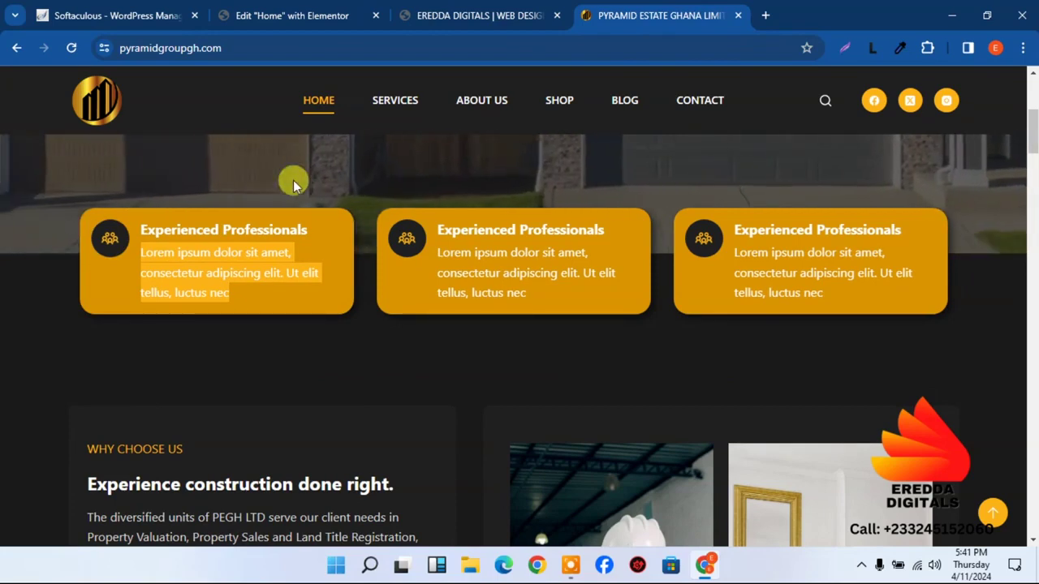
pyautogui.click(357, 15)
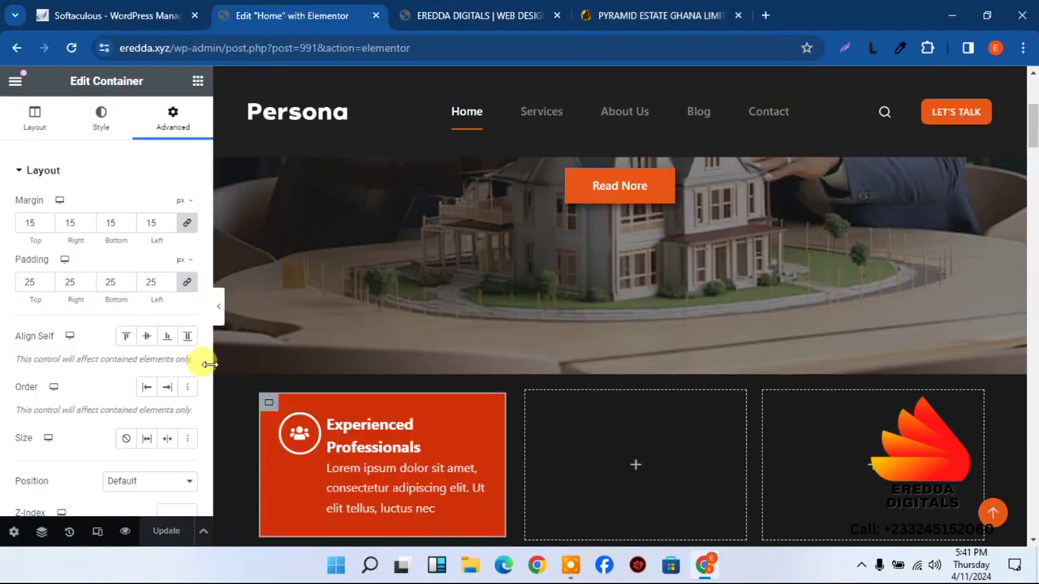
pyautogui.click(101, 116)
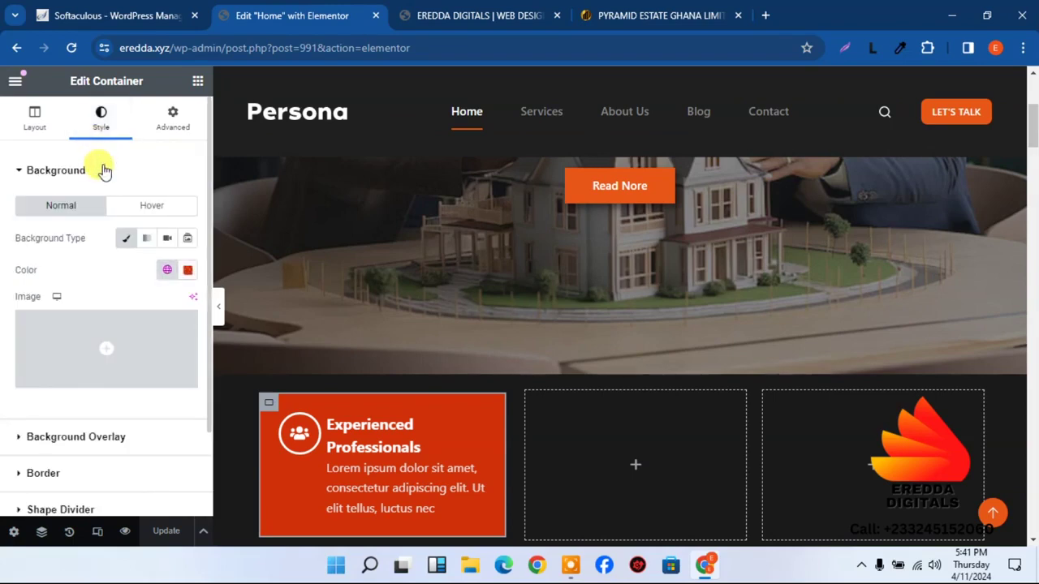
pyautogui.click(104, 170)
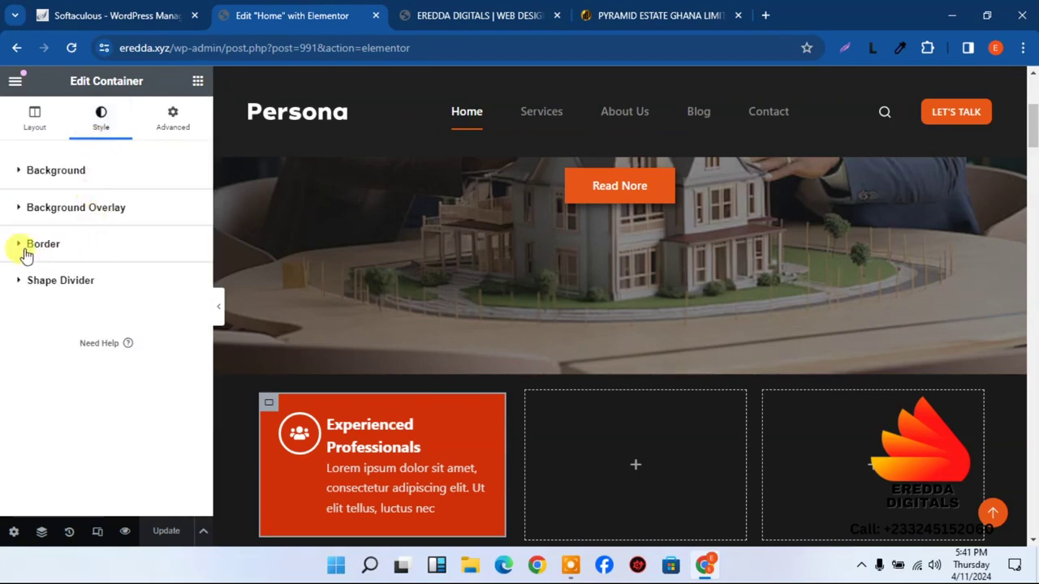
pyautogui.click(97, 251)
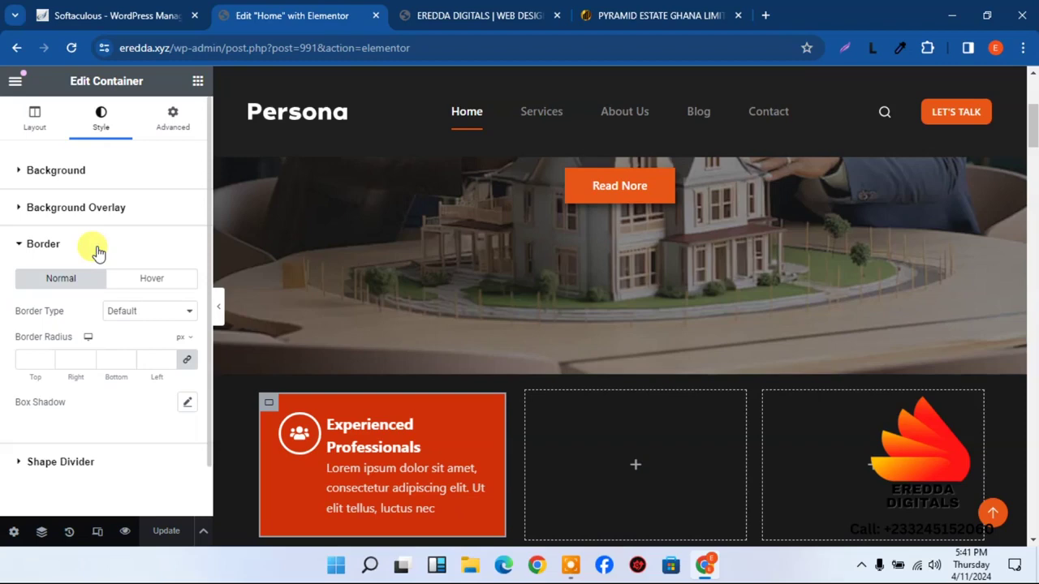
pyautogui.click(30, 360)
pyautogui.write('25')
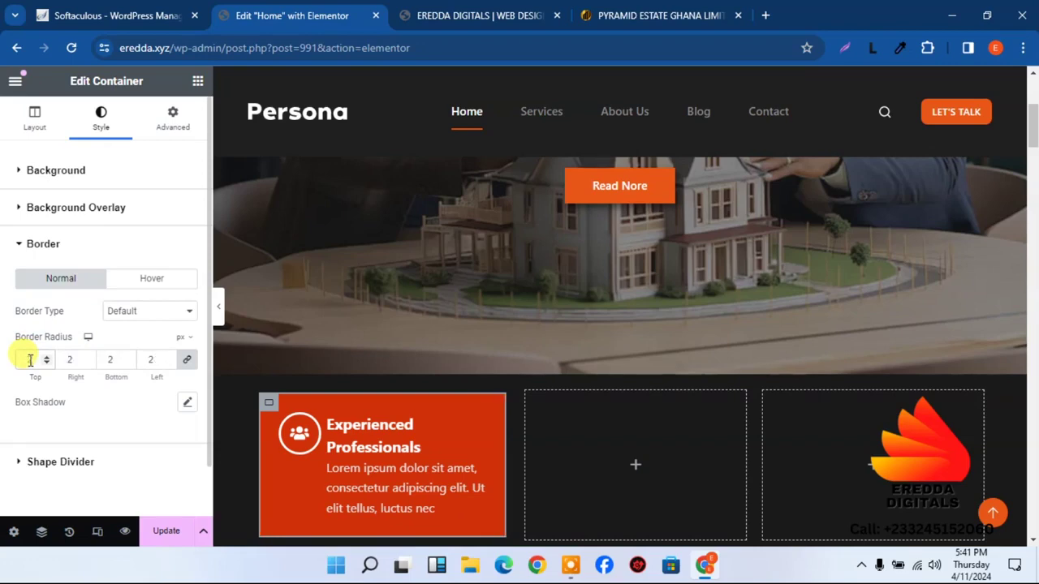
pyautogui.click(221, 311)
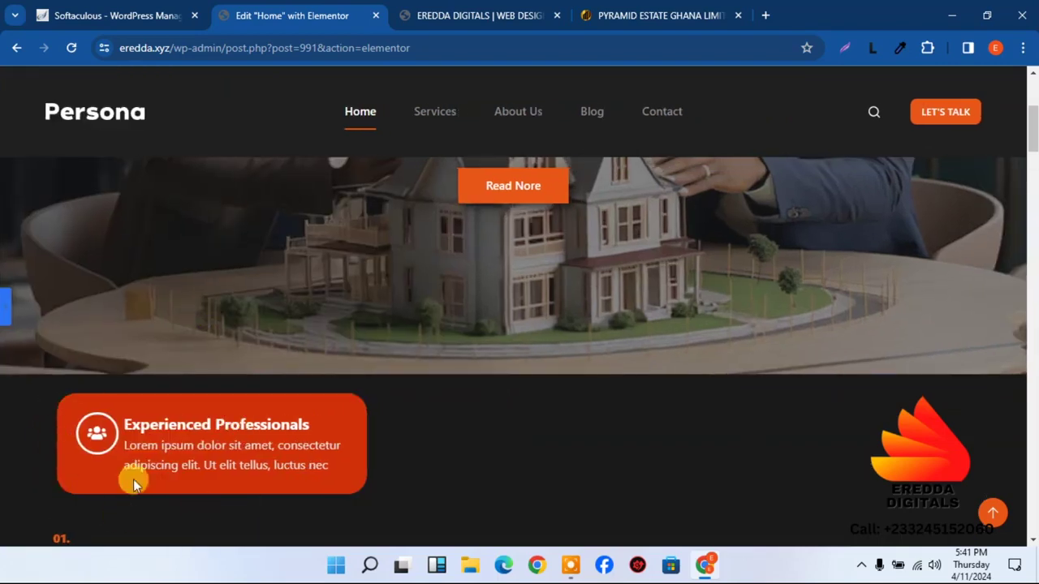
pyautogui.click(5, 306)
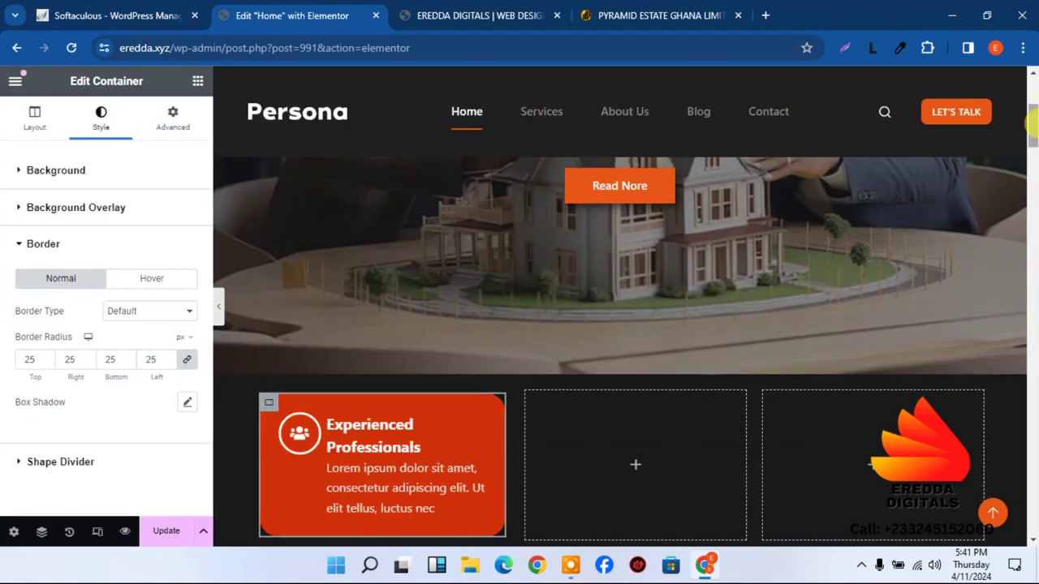
# - Compare with the reference site's cards and sample the first card's red background color with the page color picker
pyautogui.scroll(-2, 617, 324)
pyautogui.click(649, 16)
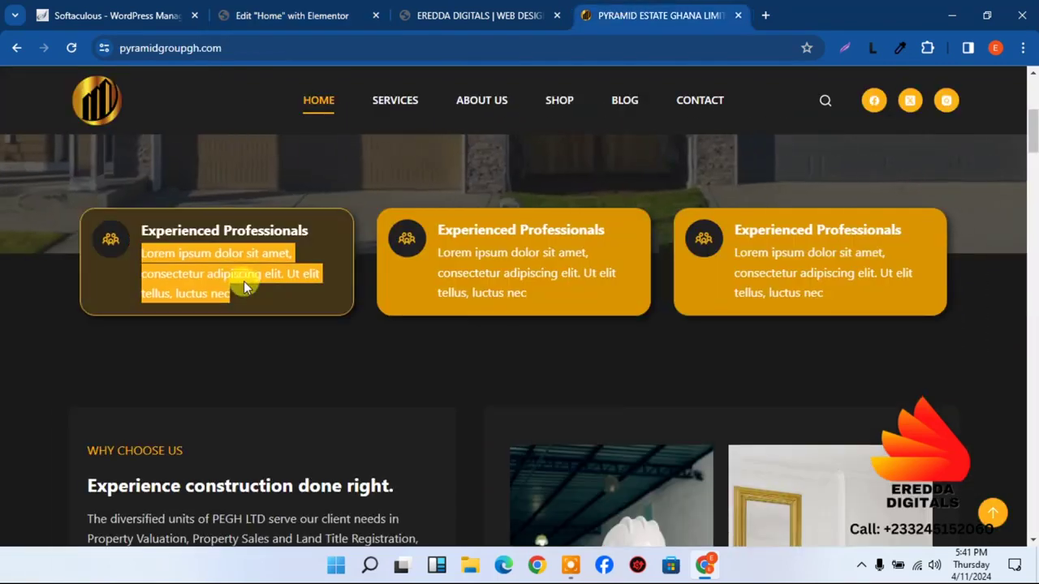
pyautogui.click(347, 8)
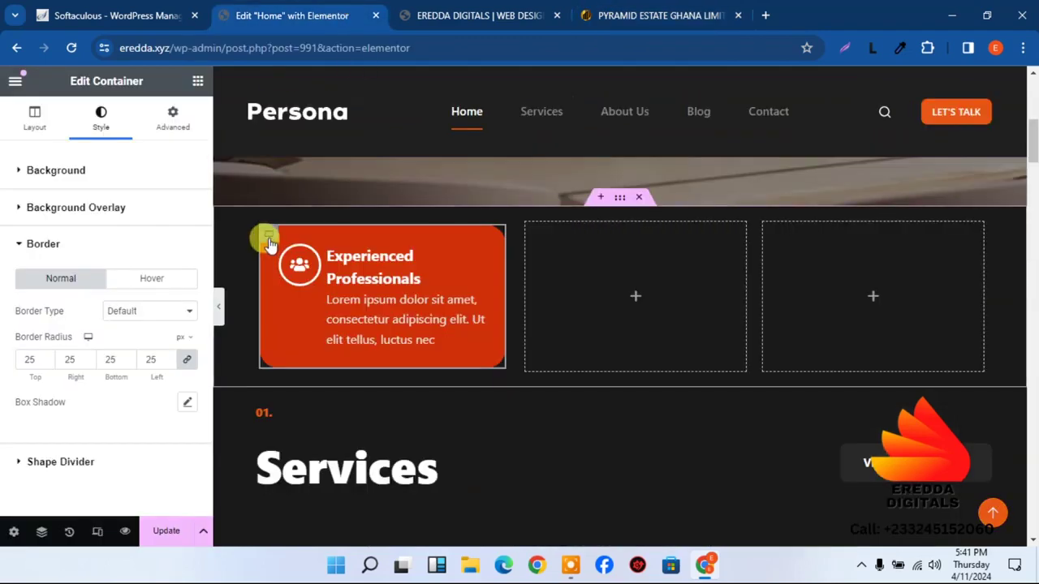
pyautogui.click(187, 402)
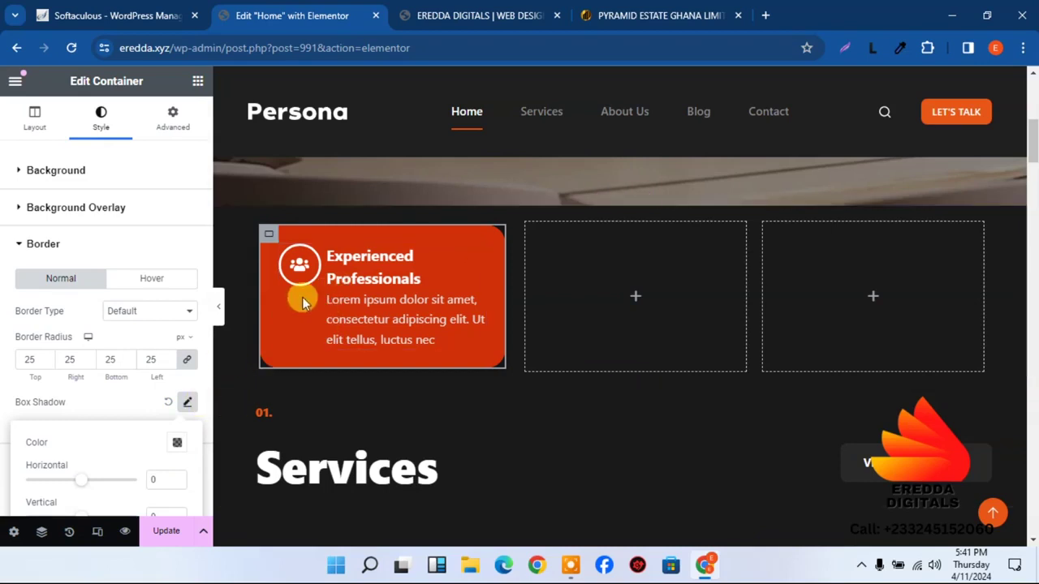
pyautogui.click(900, 49)
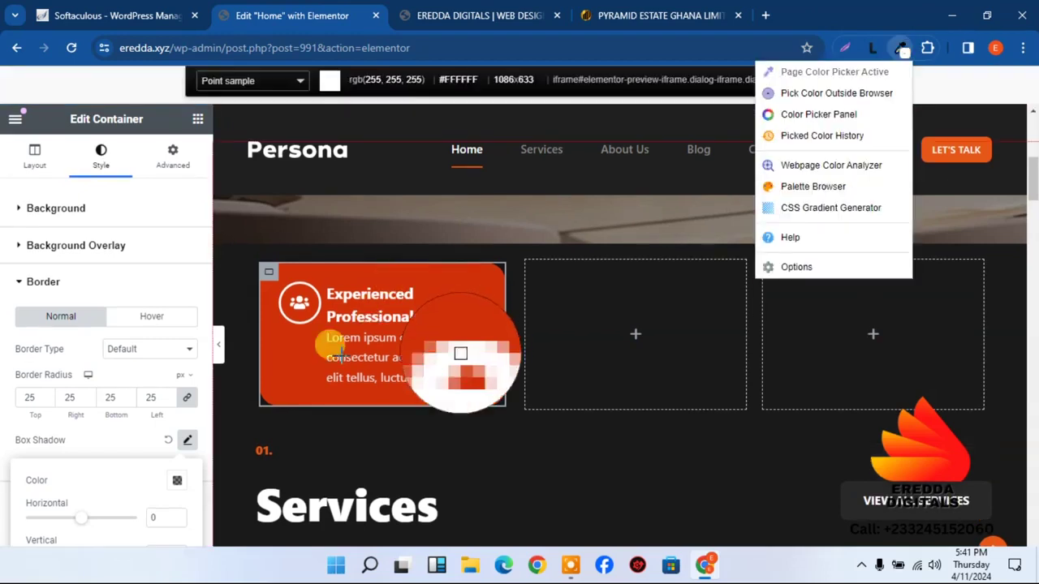
pyautogui.click(294, 362)
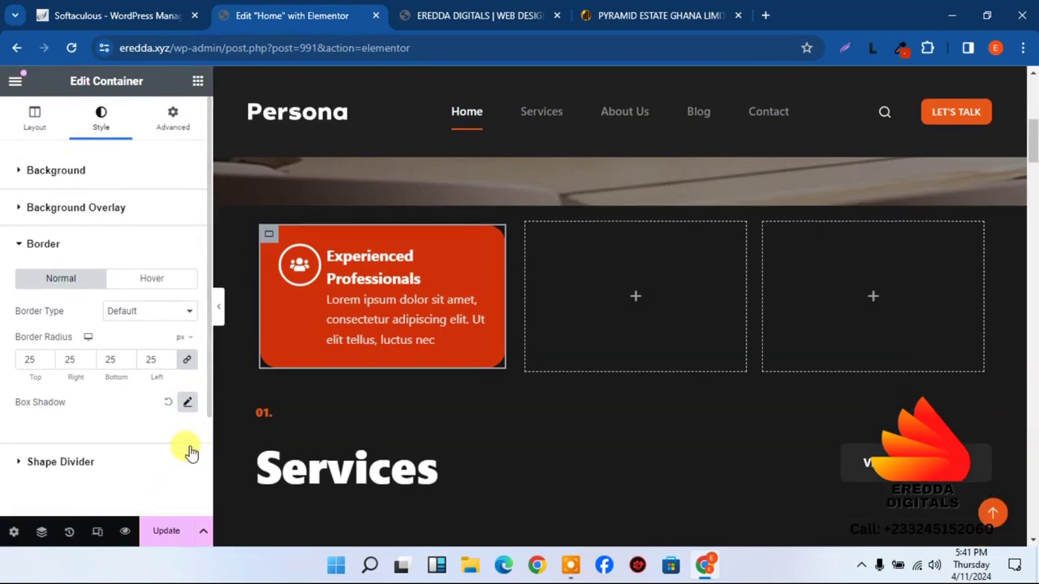
# - Set the first card container's box shadow color to the sampled red #D1310A
pyautogui.click(188, 402)
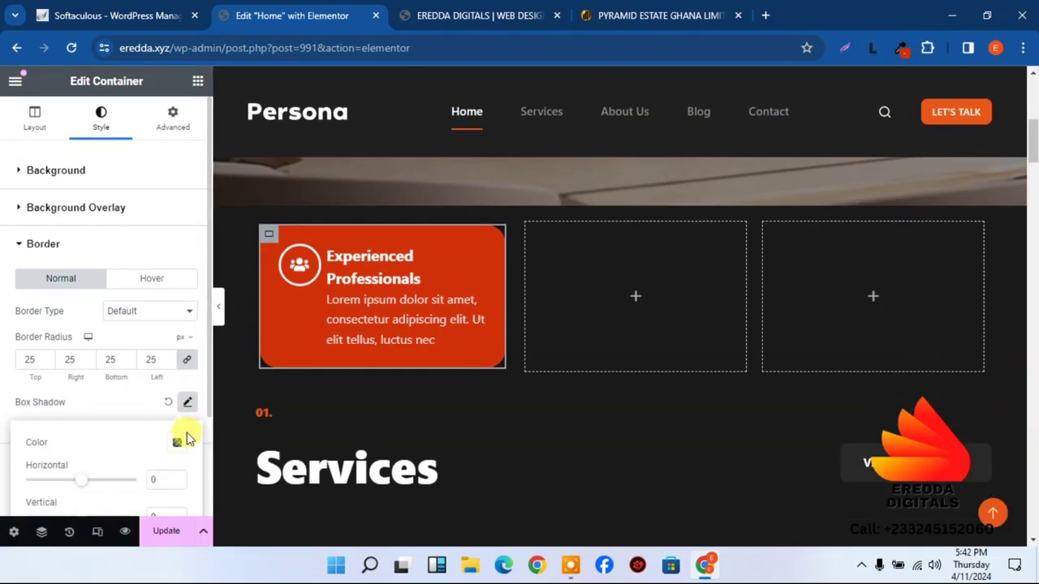
pyautogui.click(177, 442)
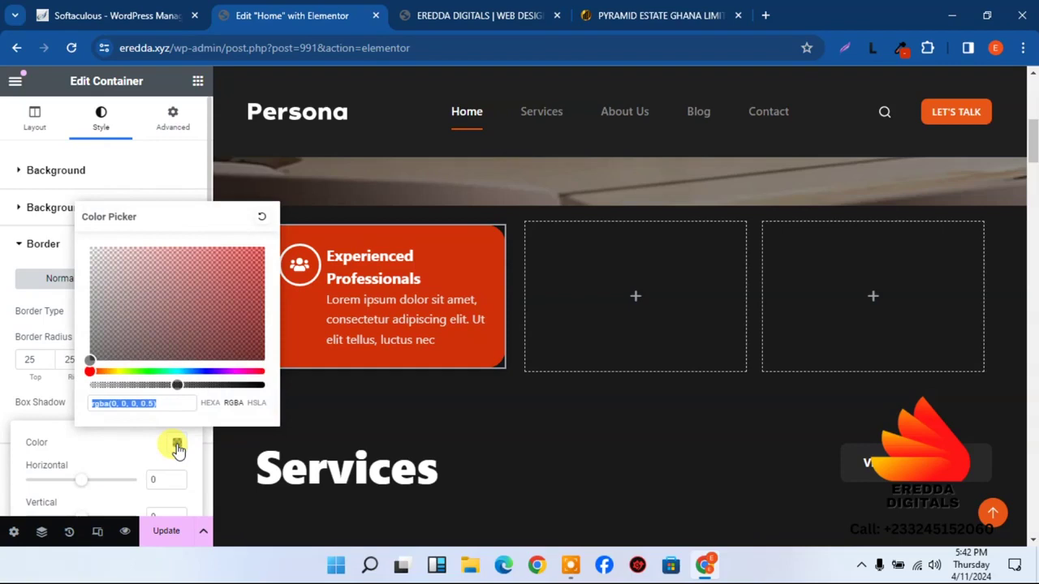
pyautogui.hotkey('ctrl', 'v')
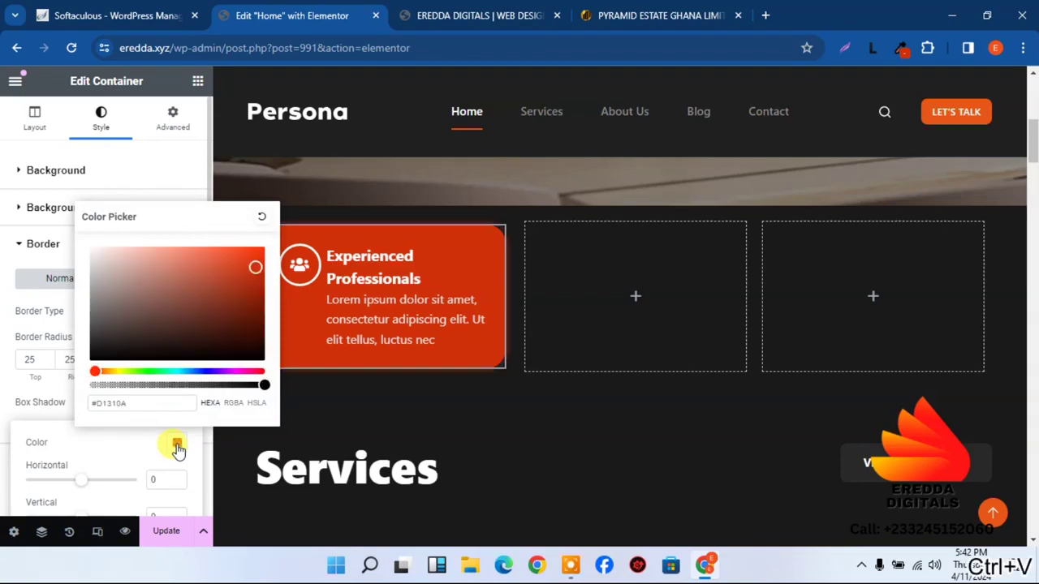
pyautogui.click(120, 442)
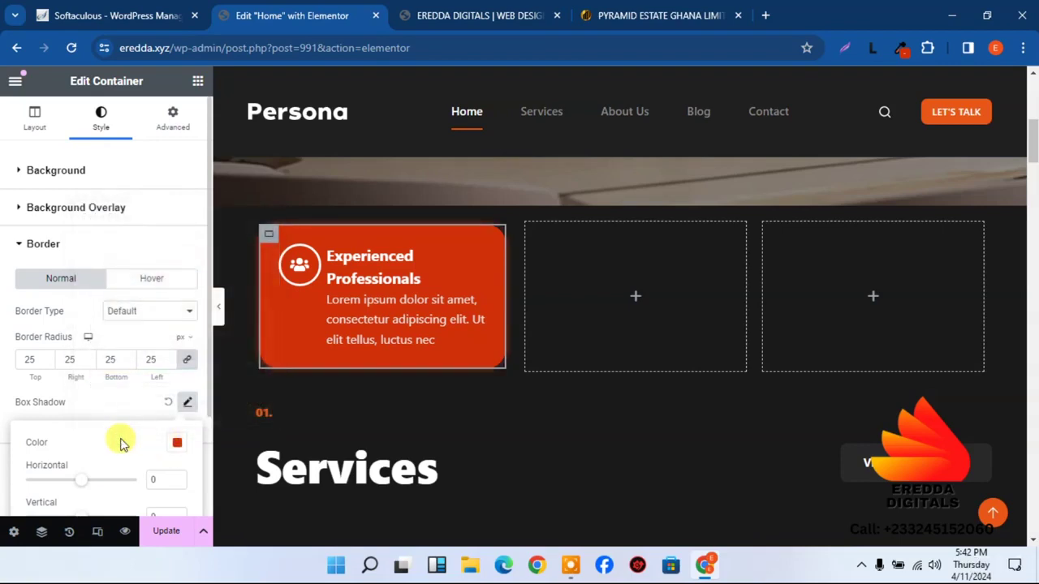
# - Reduce the opacity of the card's box shadow color, update the page, and preview the card at full width
pyautogui.click(178, 442)
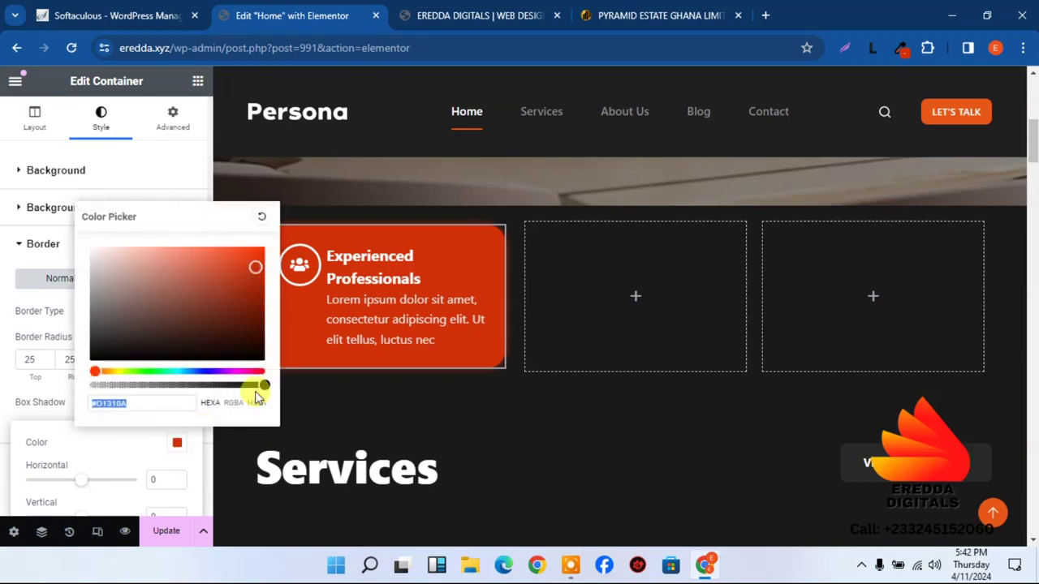
pyautogui.moveTo(261, 387); pyautogui.dragTo(219, 386)
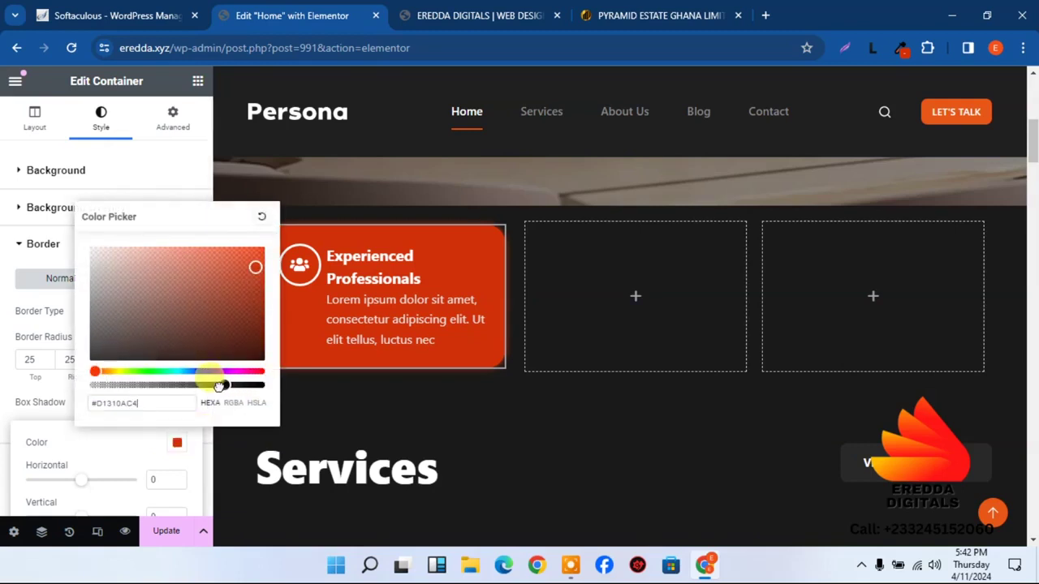
pyautogui.click(144, 448)
pyautogui.click(162, 542)
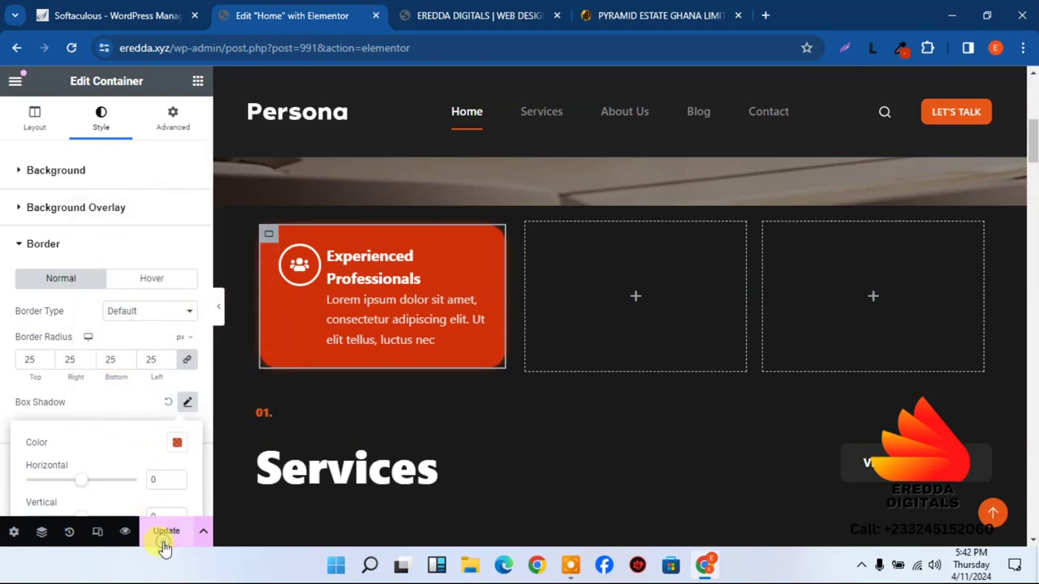
pyautogui.click(219, 319)
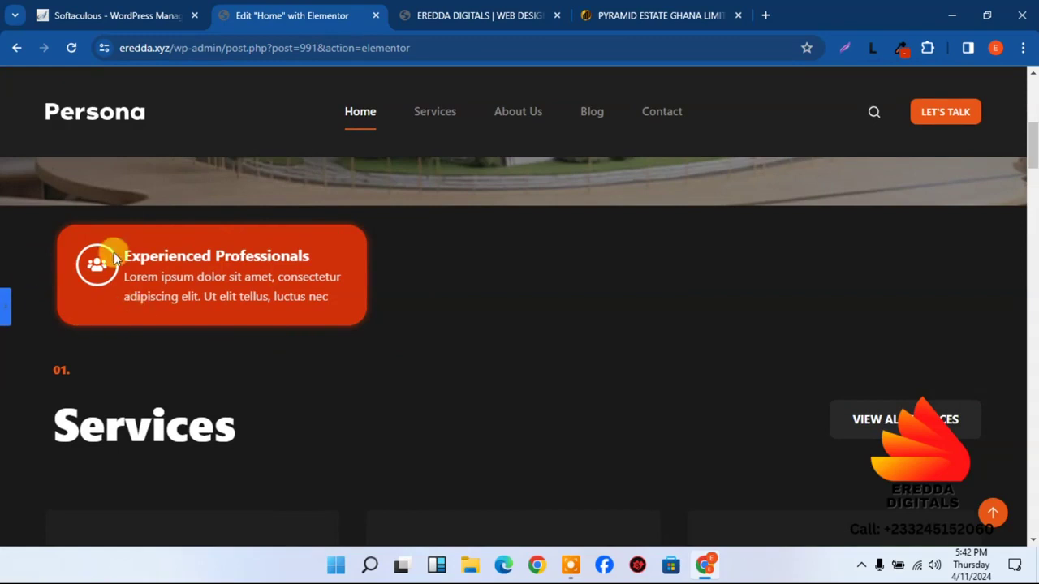
pyautogui.click(6, 302)
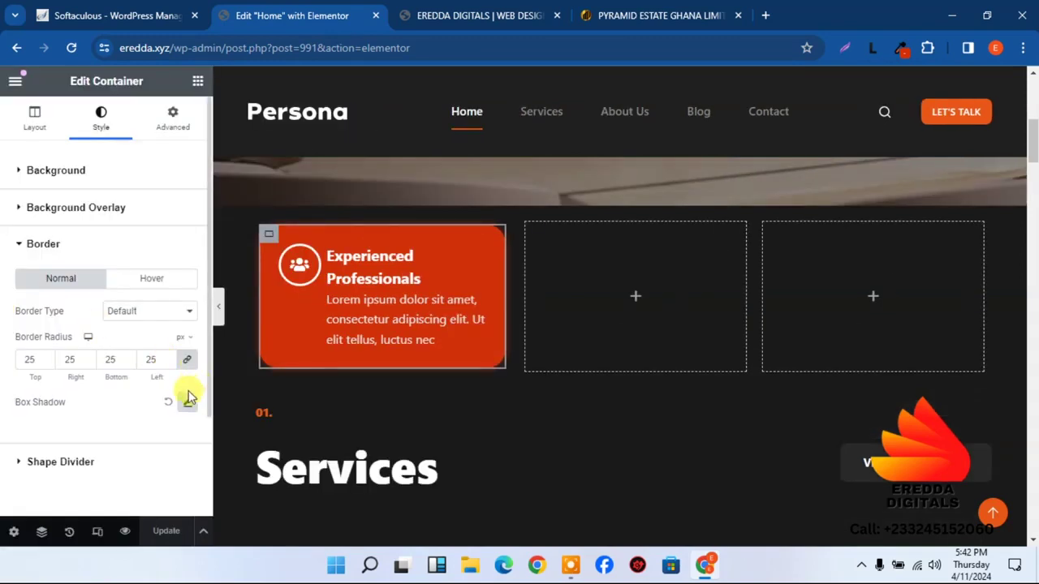
# - Raise the box shadow color's opacity to #D1310ADE and set the shadow's horizontal offset to 2
pyautogui.click(188, 399)
pyautogui.click(177, 445)
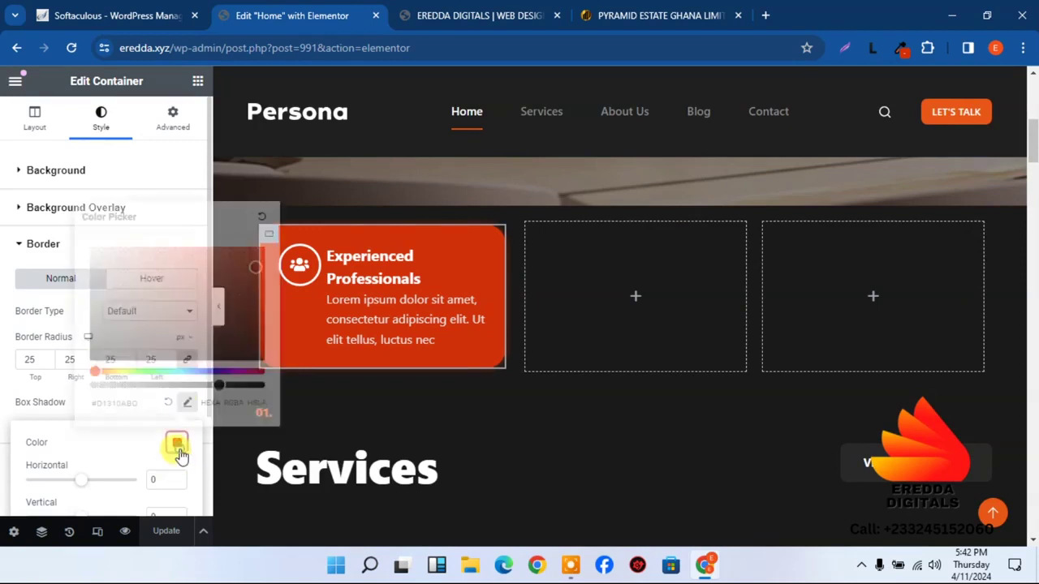
pyautogui.moveTo(220, 386); pyautogui.dragTo(241, 385)
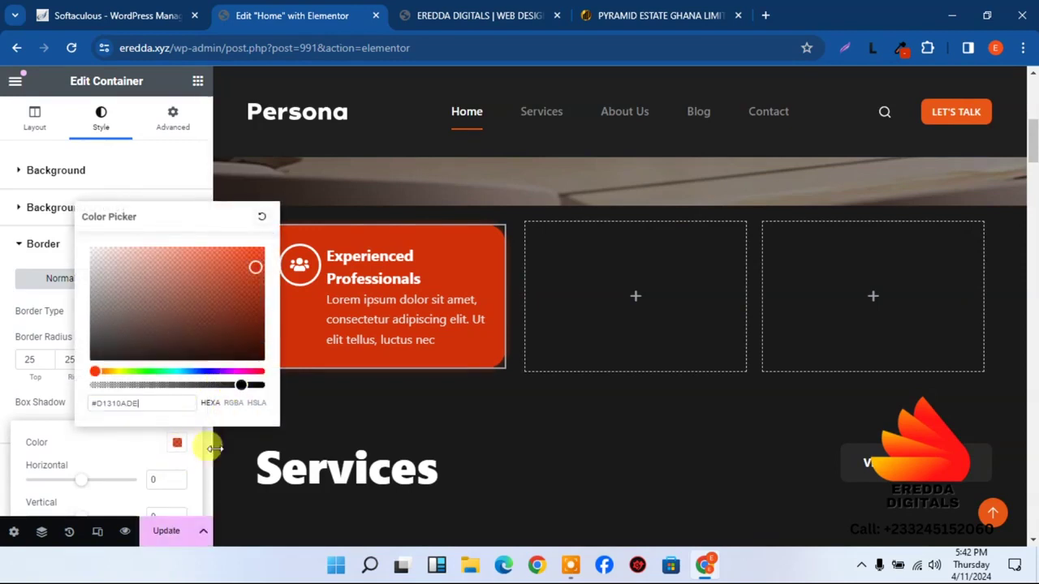
pyautogui.click(177, 476)
pyautogui.click(177, 476)
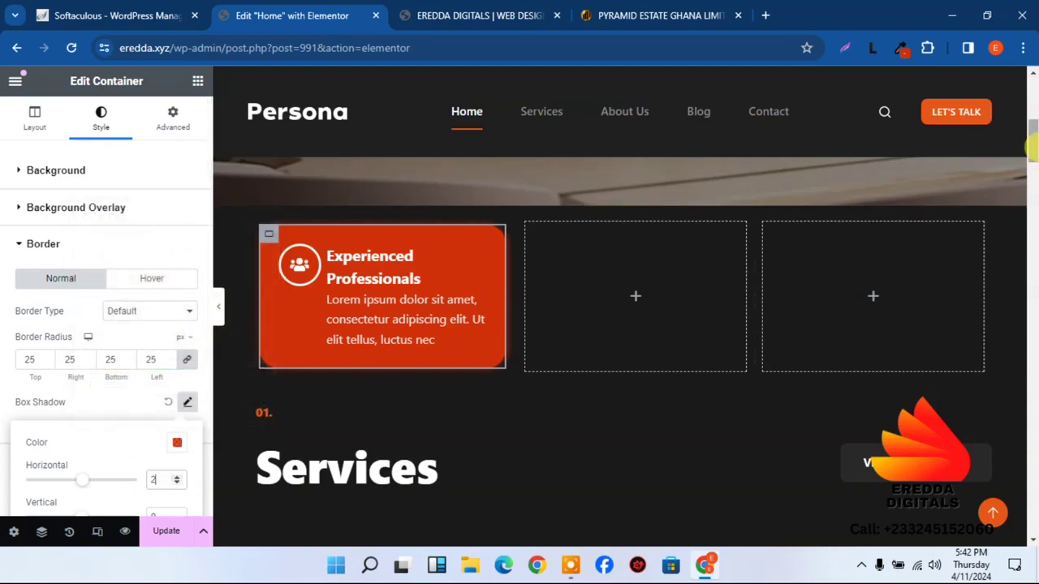
# - Set the card's box shadow spread to 3 and preview the card at full width
pyautogui.scroll(-3, 1031, 146)
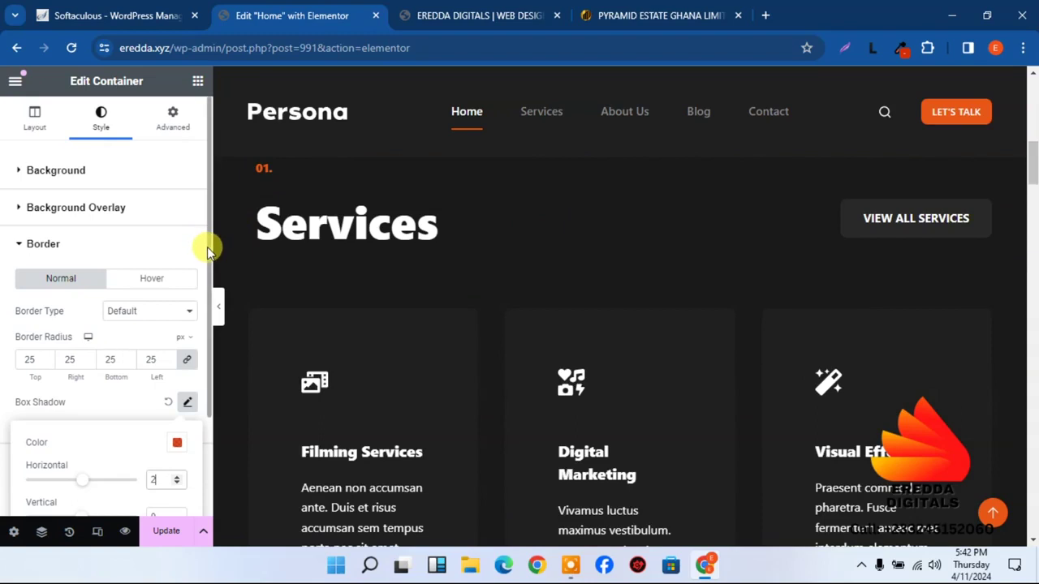
pyautogui.moveTo(207, 258); pyautogui.dragTo(209, 398)
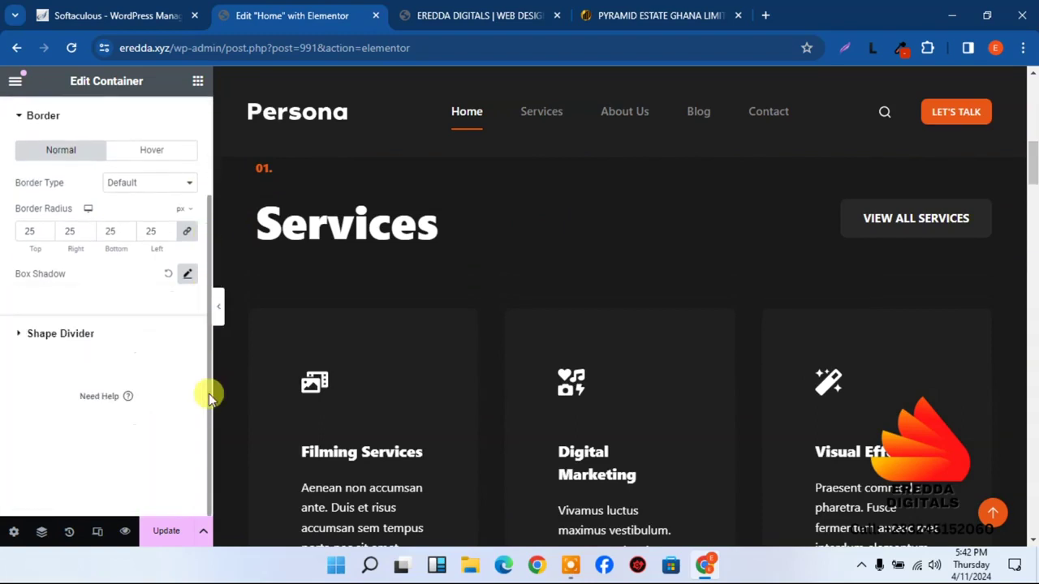
pyautogui.click(187, 274)
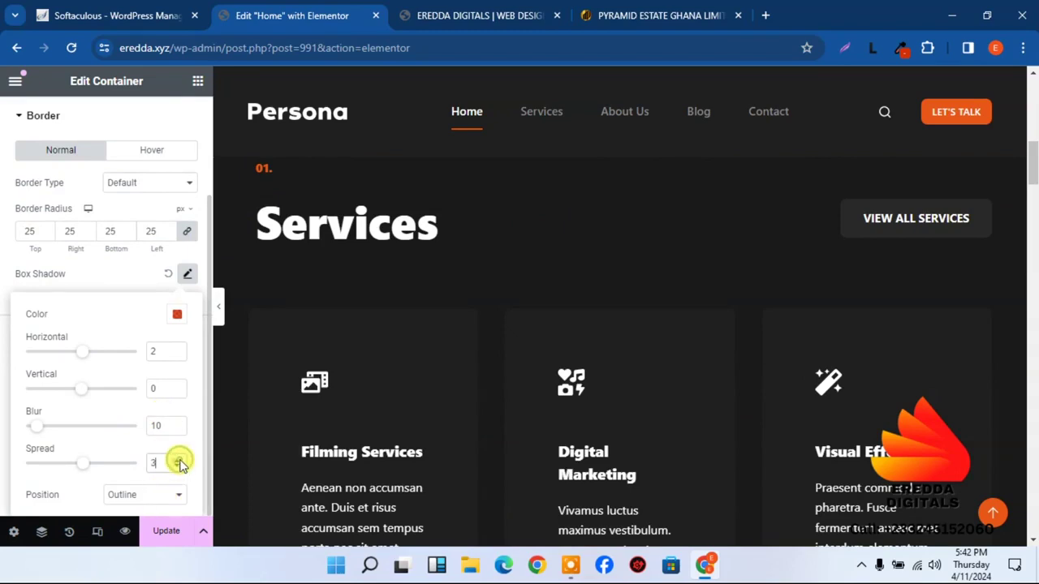
pyautogui.moveTo(1033, 142)
pyautogui.mouseDown()
pyautogui.moveTo(1032, 77)
pyautogui.moveTo(1033, 130)
pyautogui.mouseUp()
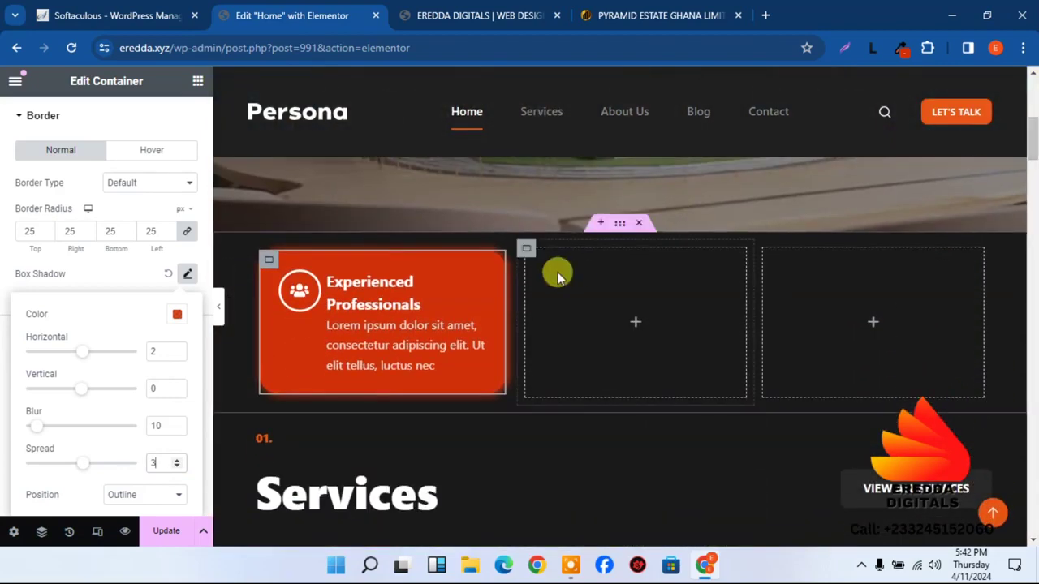
pyautogui.click(224, 312)
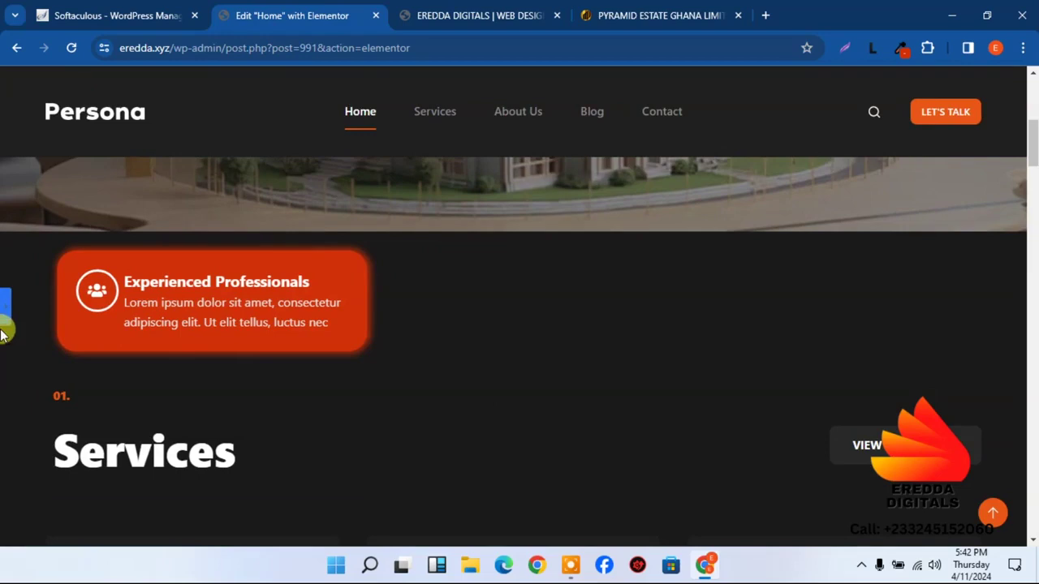
pyautogui.click(6, 302)
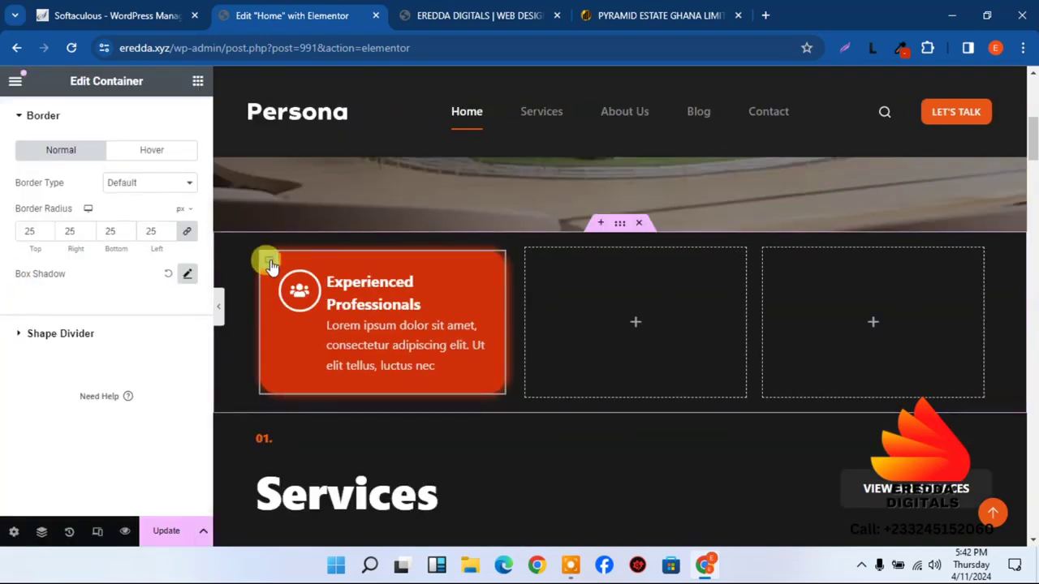
# - Clear the first card container's padding, unlink its sides, and enter a separate top padding value
pyautogui.scroll(2, 207, 130)
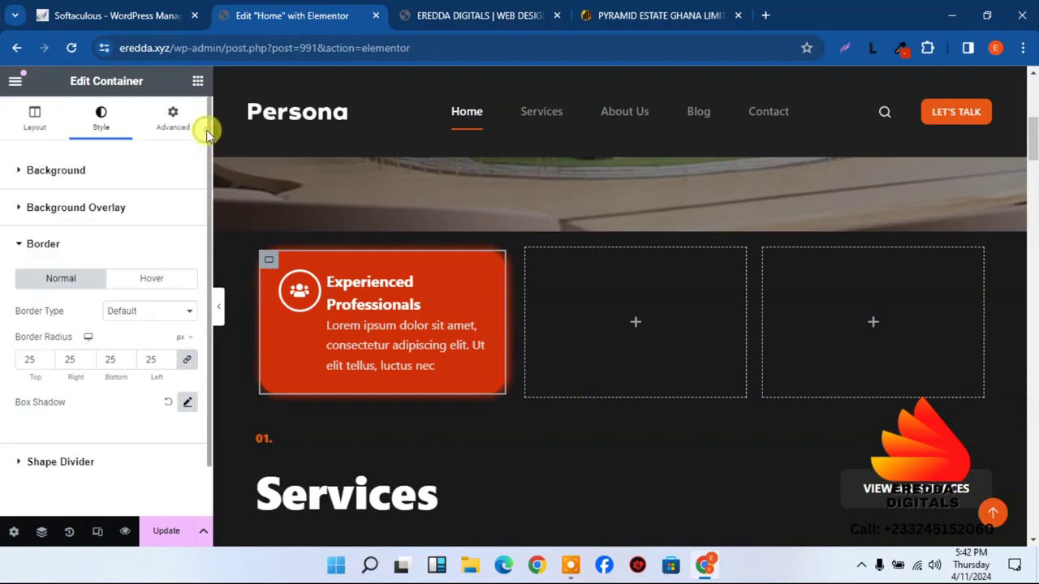
pyautogui.click(168, 129)
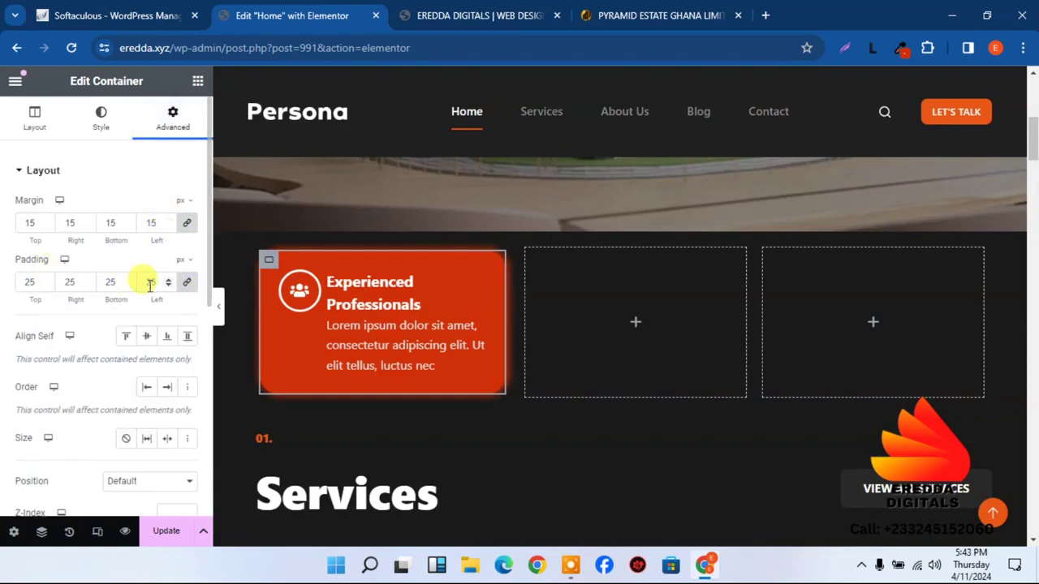
pyautogui.click(189, 283)
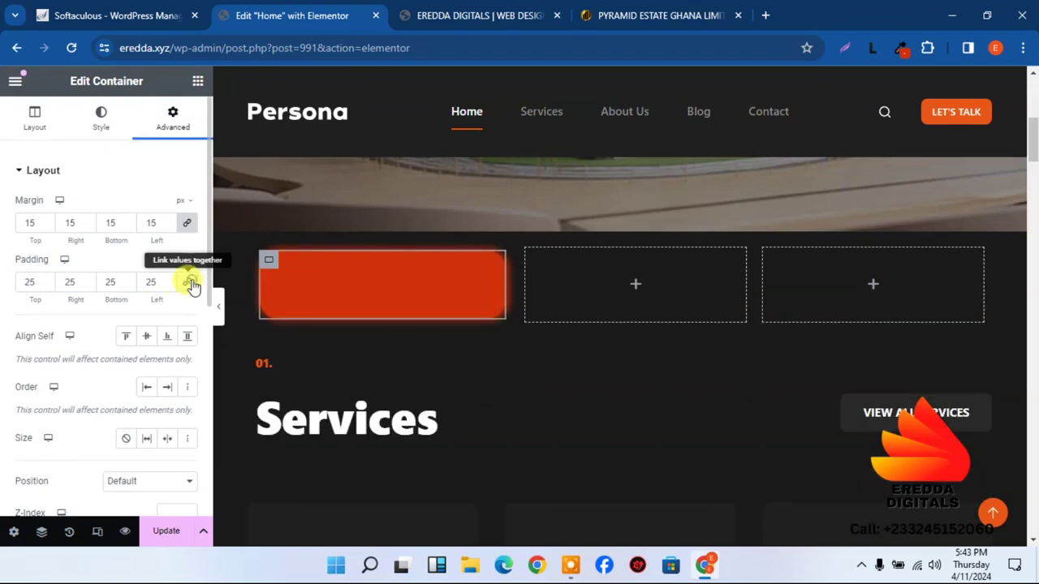
pyautogui.click(37, 282)
pyautogui.press('BackSpace')
pyautogui.press('BackSpace')
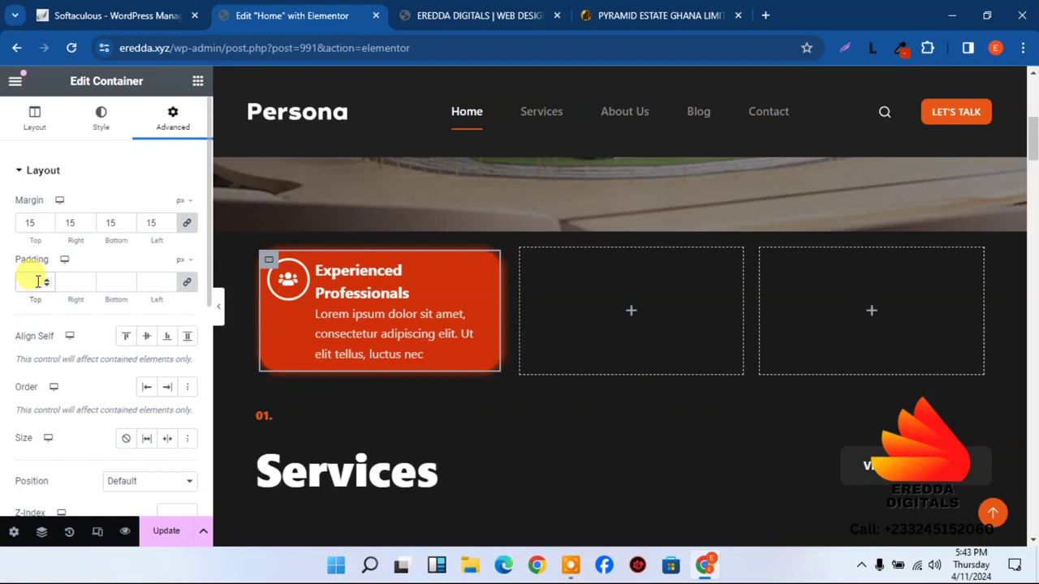
pyautogui.click(187, 282)
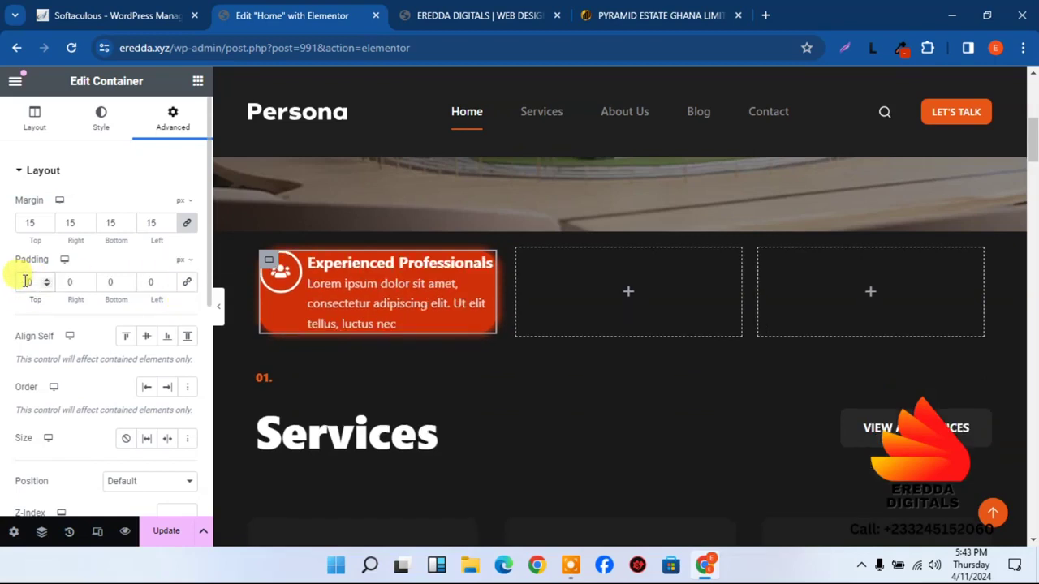
pyautogui.write('0')
pyautogui.press('BackSpace')
pyautogui.write('1')
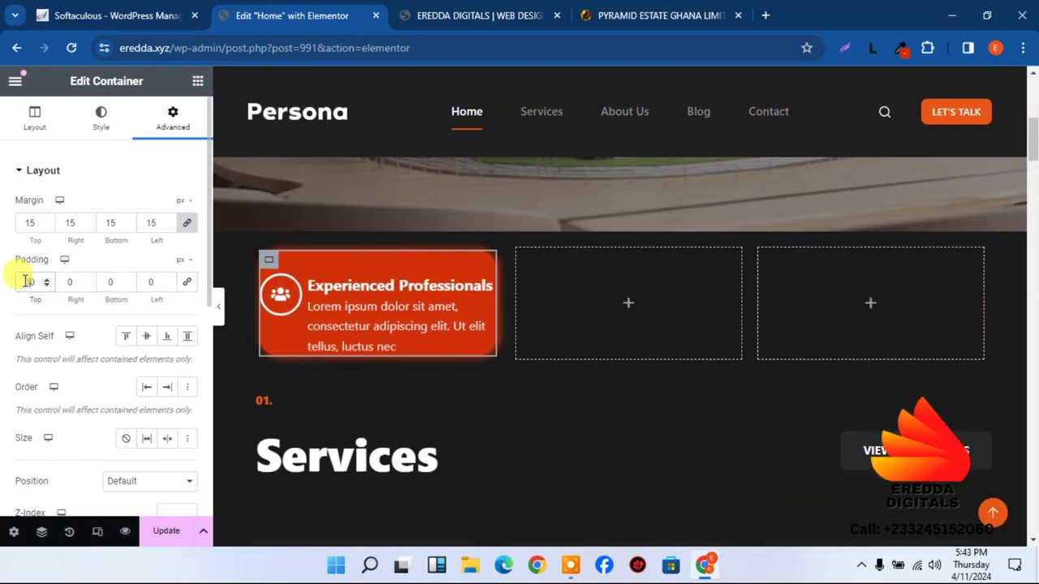
# - Set the Experienced Professionals card's padding to 30 px top and bottom and 15 px left and right, and update the page
pyautogui.click(106, 282)
pyautogui.write('30')
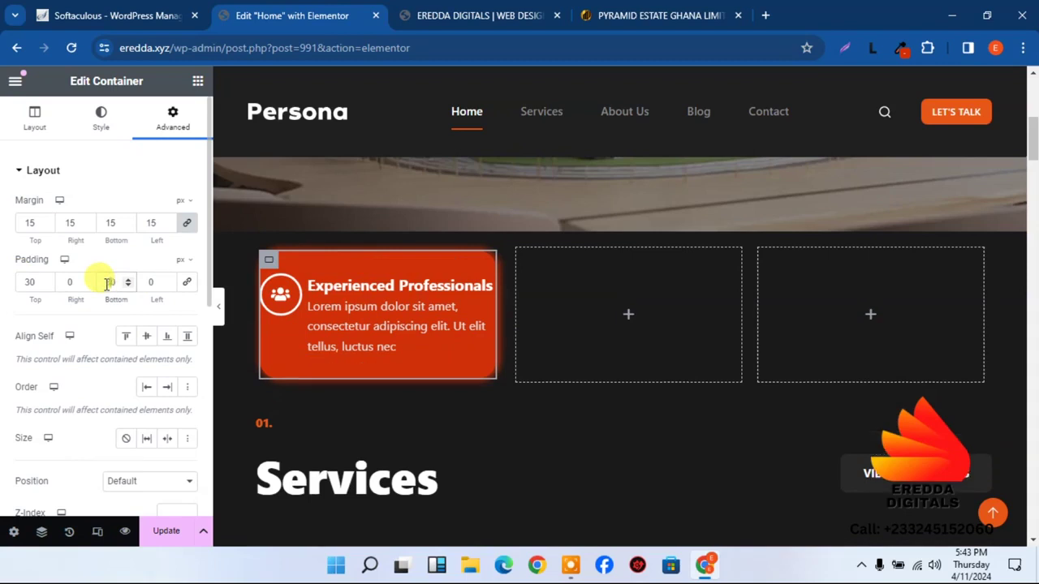
pyautogui.click(65, 283)
pyautogui.write('30')
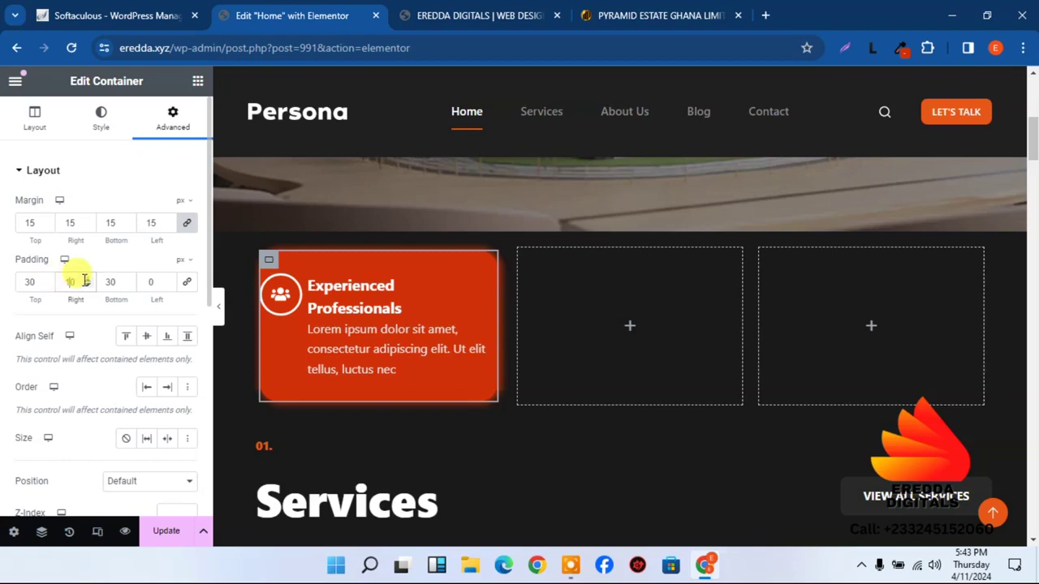
pyautogui.click(88, 279)
pyautogui.click(88, 280)
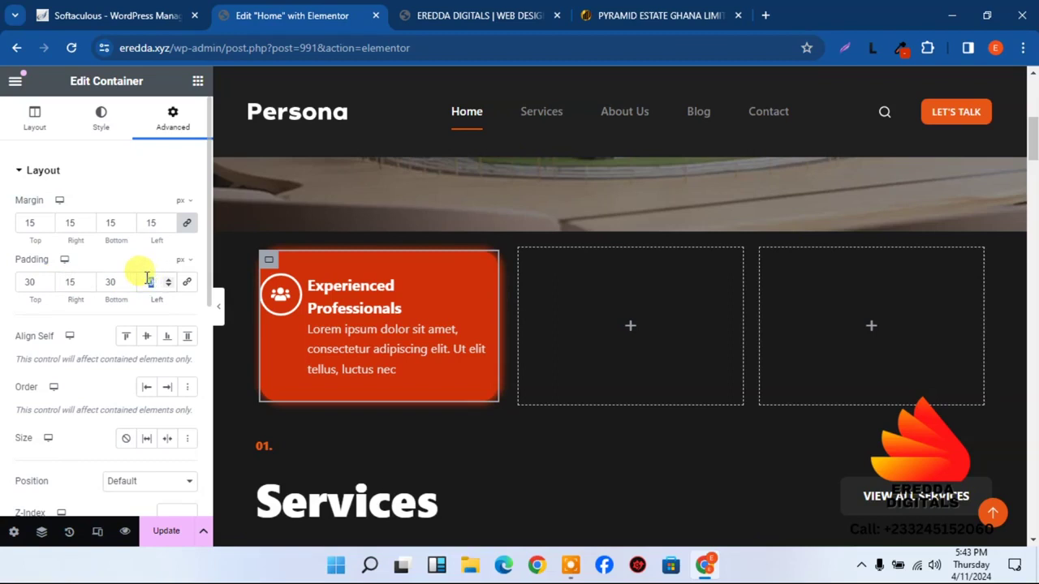
pyautogui.write('15')
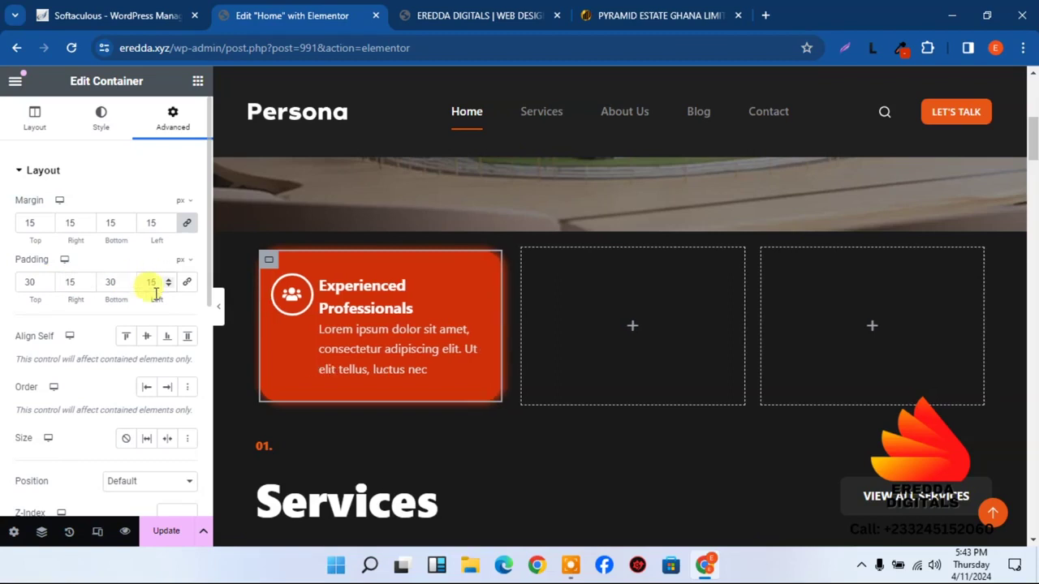
pyautogui.click(180, 537)
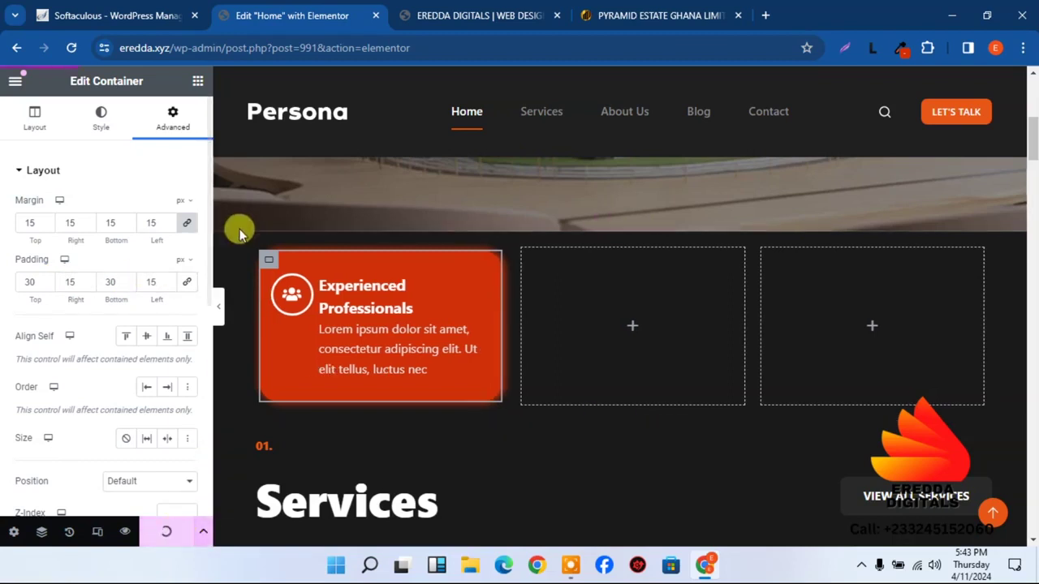
# - Preview the card without the editing controls and compare it with the three cards on the Pyramid Estate reference site
pyautogui.click(217, 312)
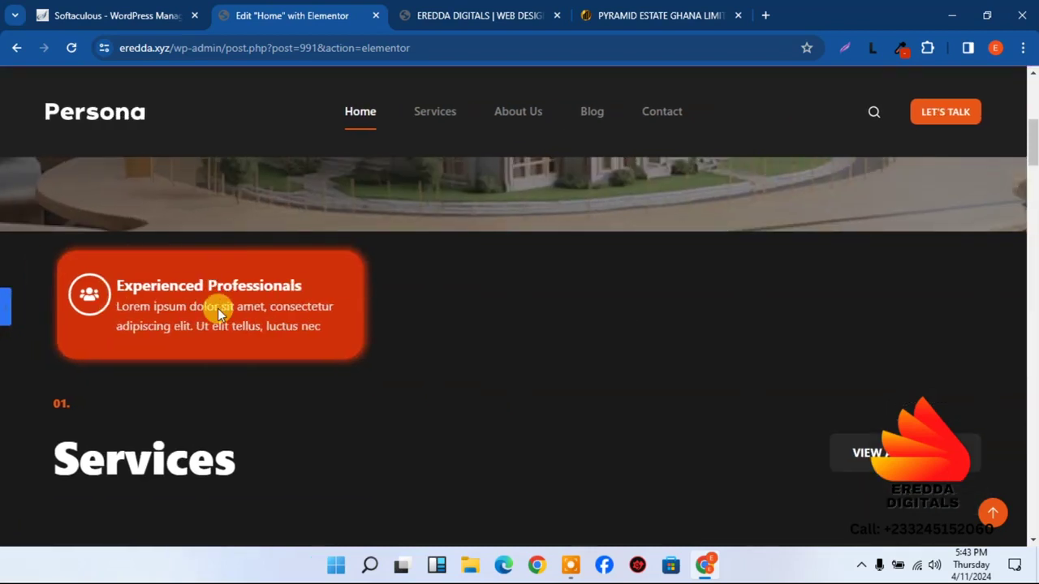
pyautogui.hotkey('ctrl', 'p')
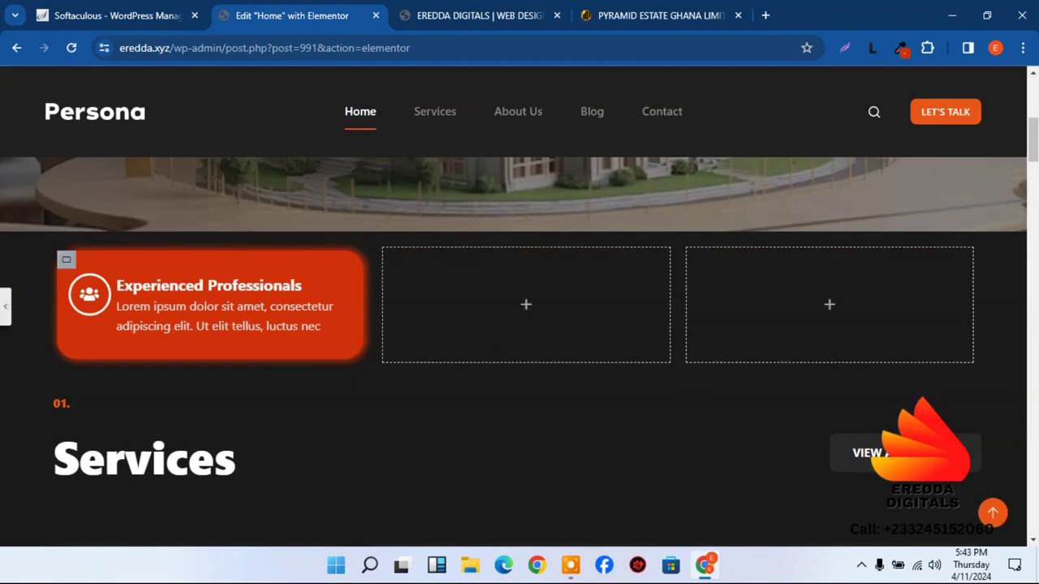
pyautogui.click(532, 7)
pyautogui.click(622, 11)
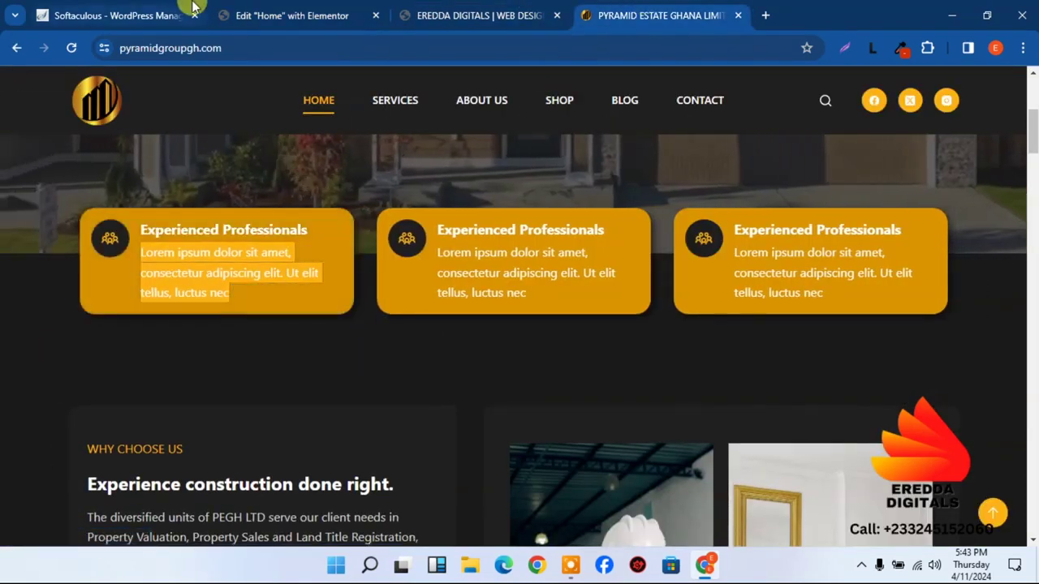
pyautogui.click(307, 15)
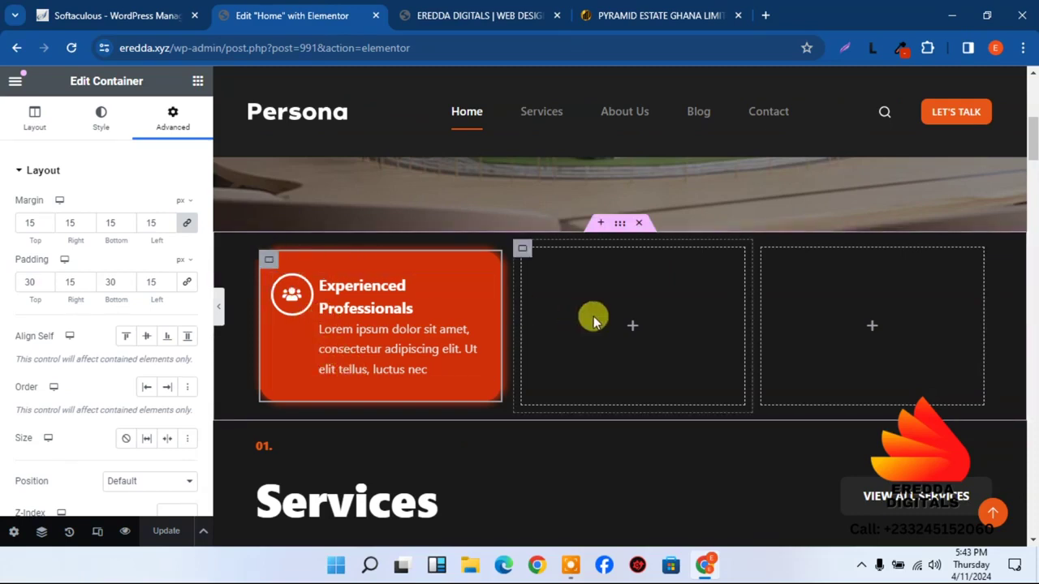
# - Duplicate the Experienced Professionals card container twice to make a row of three cards
pyautogui.rightClick(268, 261)
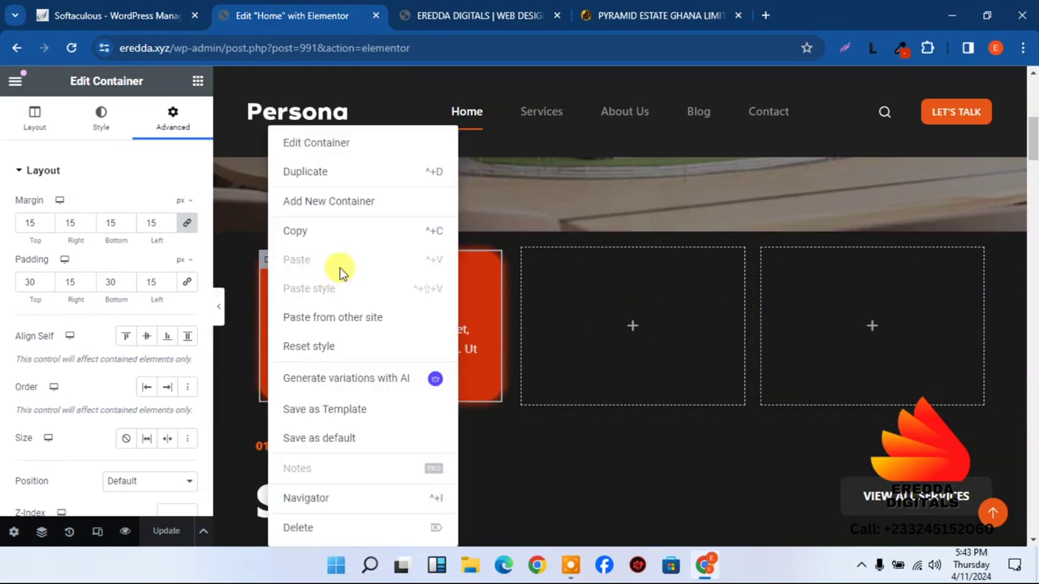
pyautogui.click(338, 187)
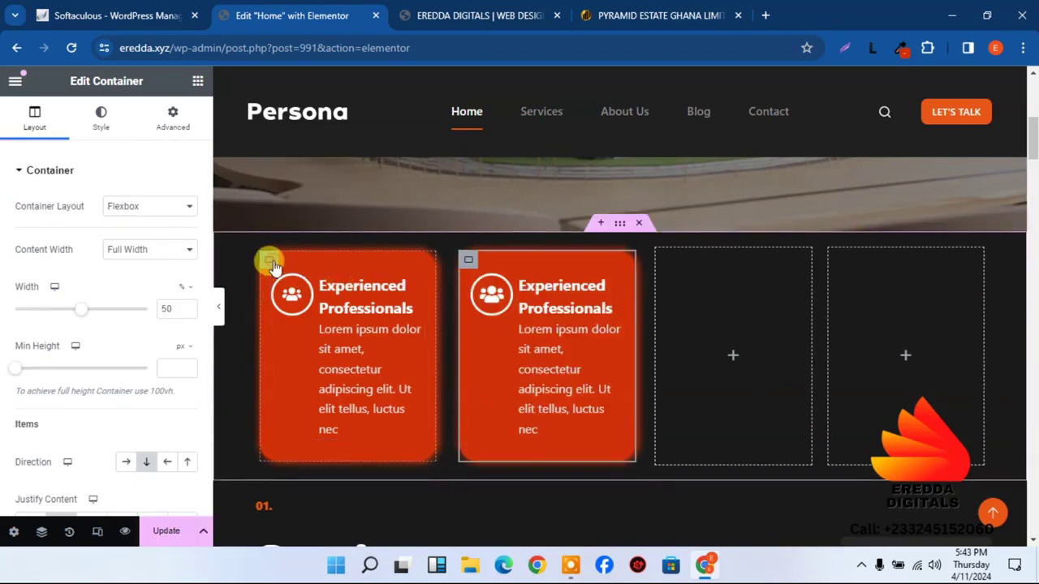
pyautogui.rightClick(270, 262)
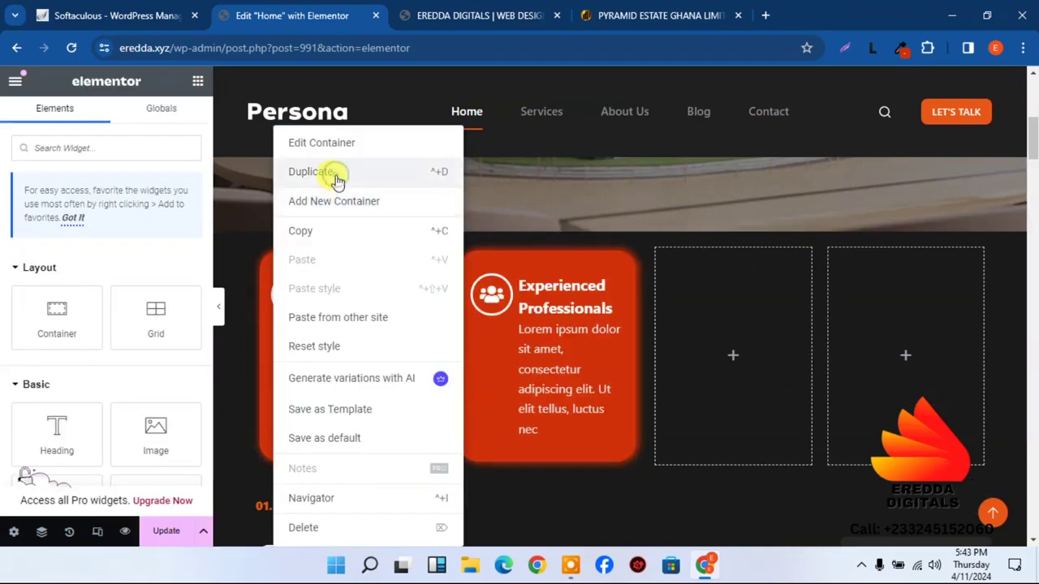
pyautogui.click(337, 178)
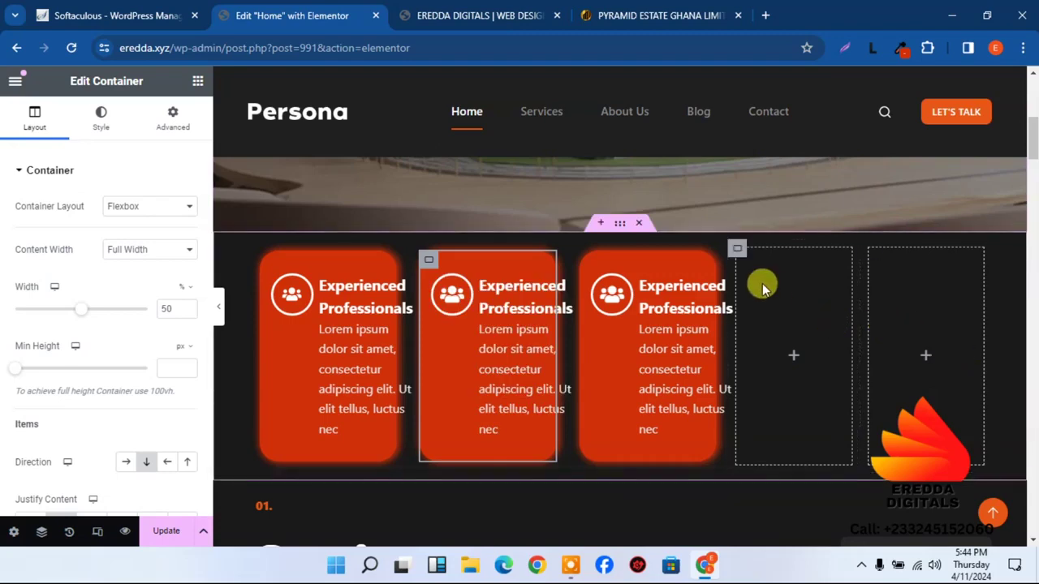
# - Delete the two empty containers beside the three cards and update the page
pyautogui.rightClick(737, 257)
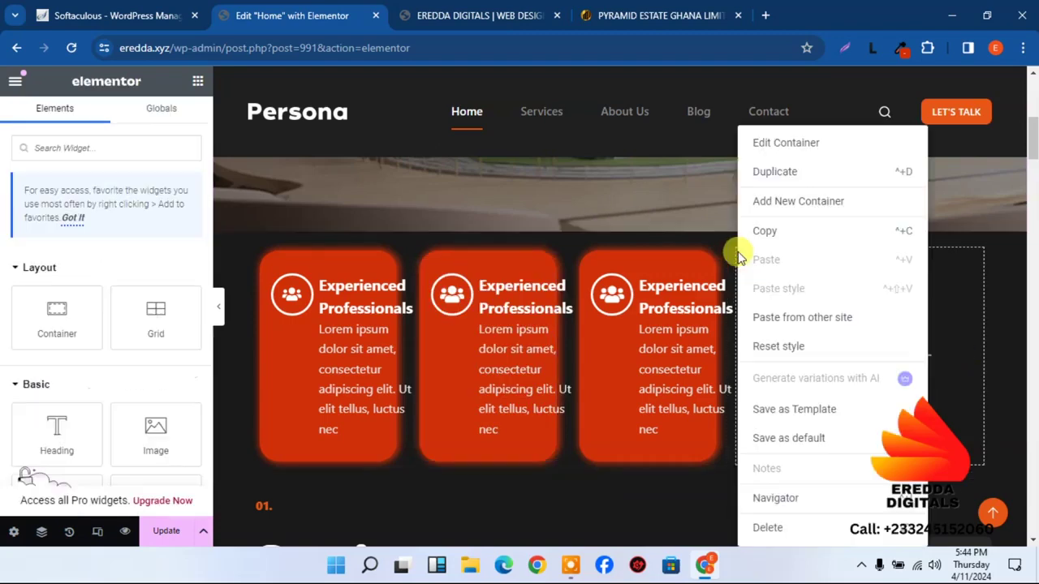
pyautogui.click(758, 526)
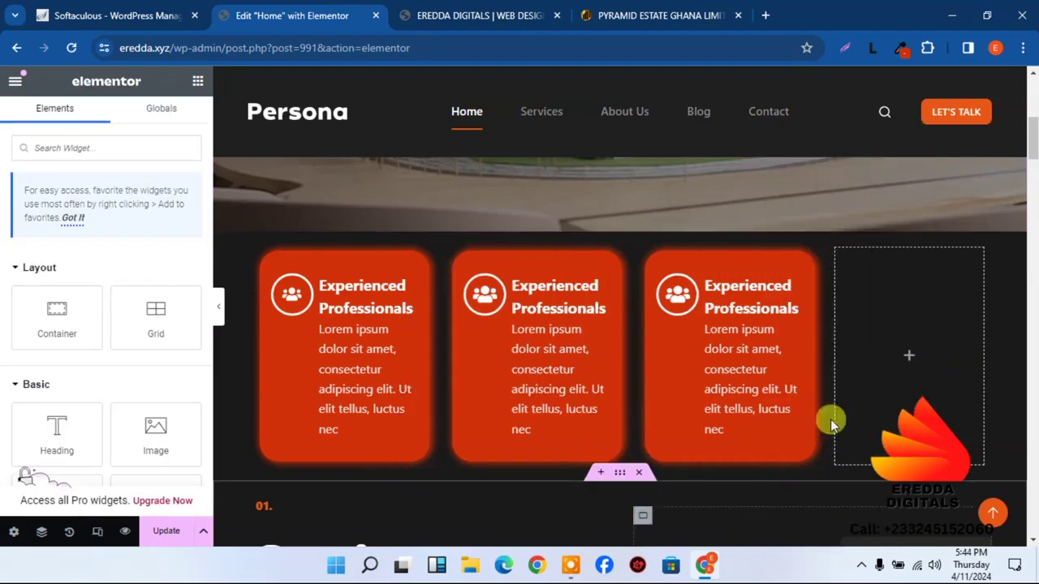
pyautogui.rightClick(840, 256)
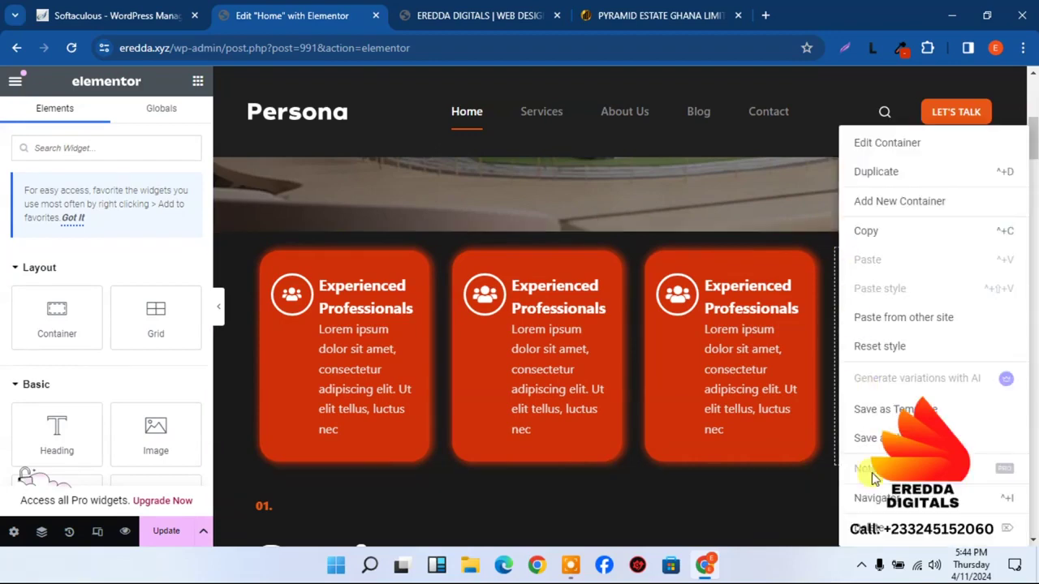
pyautogui.click(870, 527)
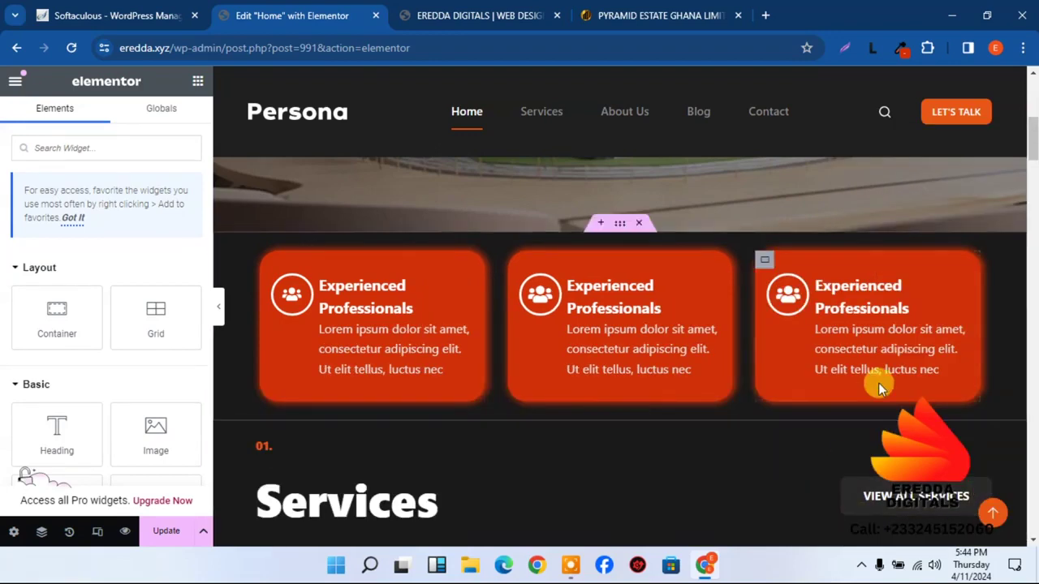
pyautogui.click(158, 533)
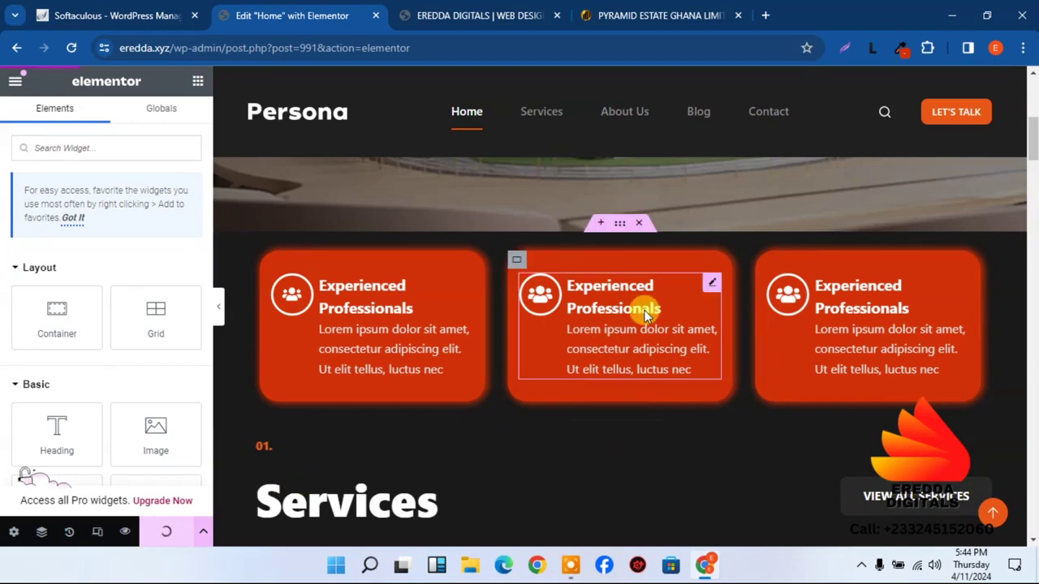
# - Unlink the margins of the container holding the three cards, set its top margin to -100 px, and update the page
pyautogui.click(619, 226)
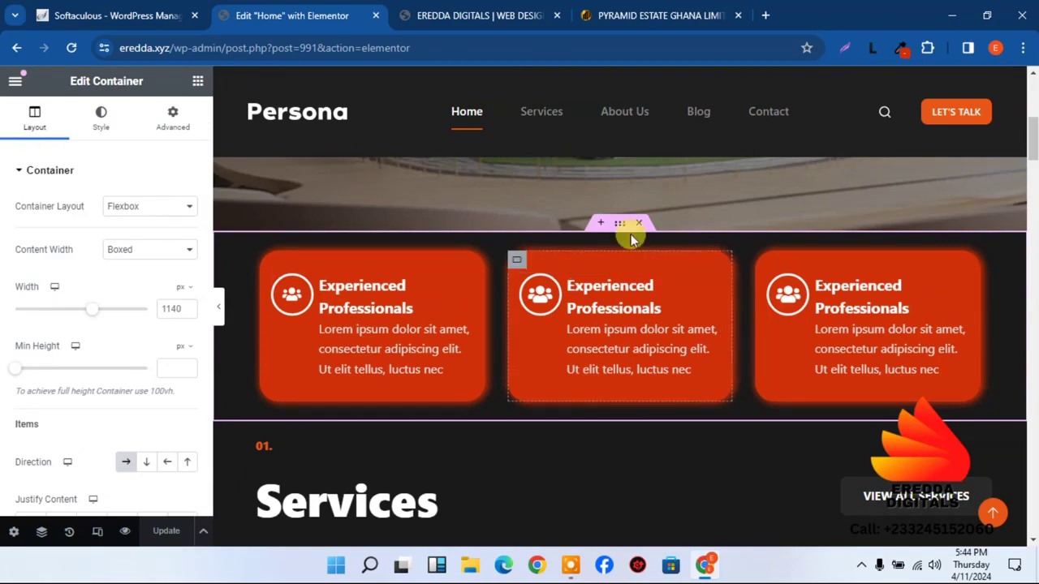
pyautogui.click(171, 120)
pyautogui.click(186, 223)
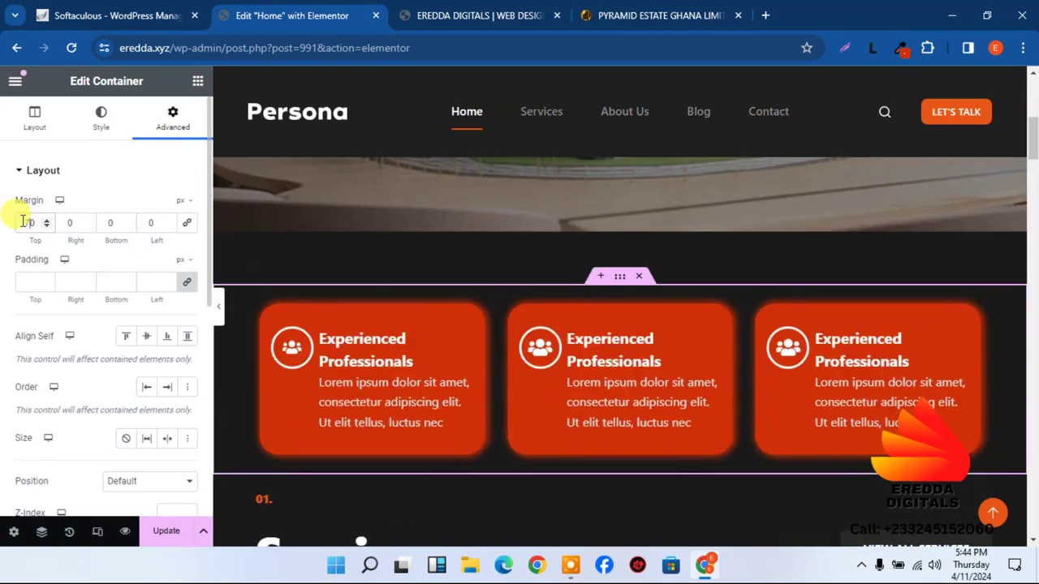
pyautogui.press('BackSpace')
pyautogui.write('1')
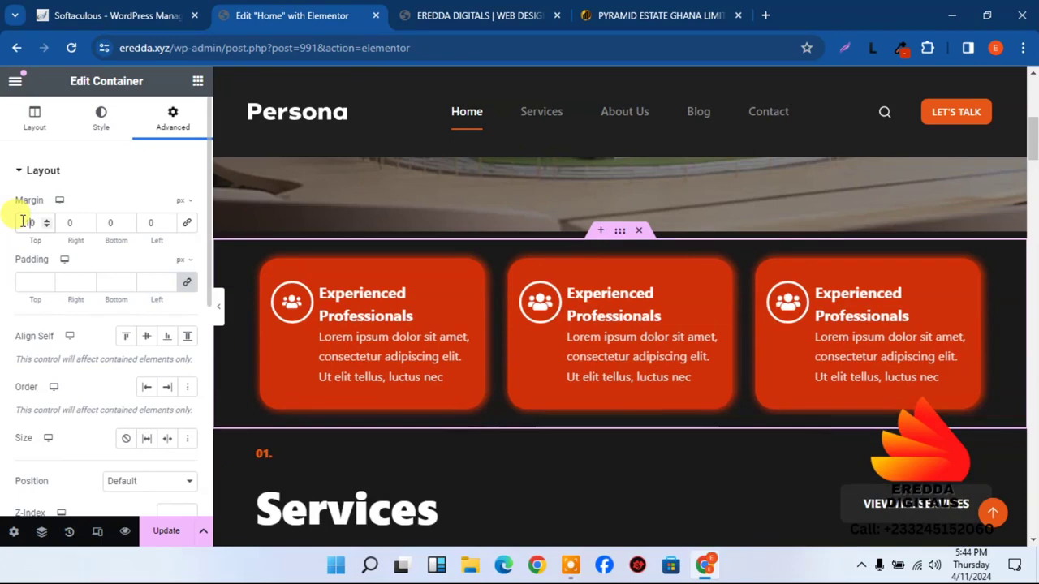
pyautogui.press('BackSpace')
pyautogui.write('100')
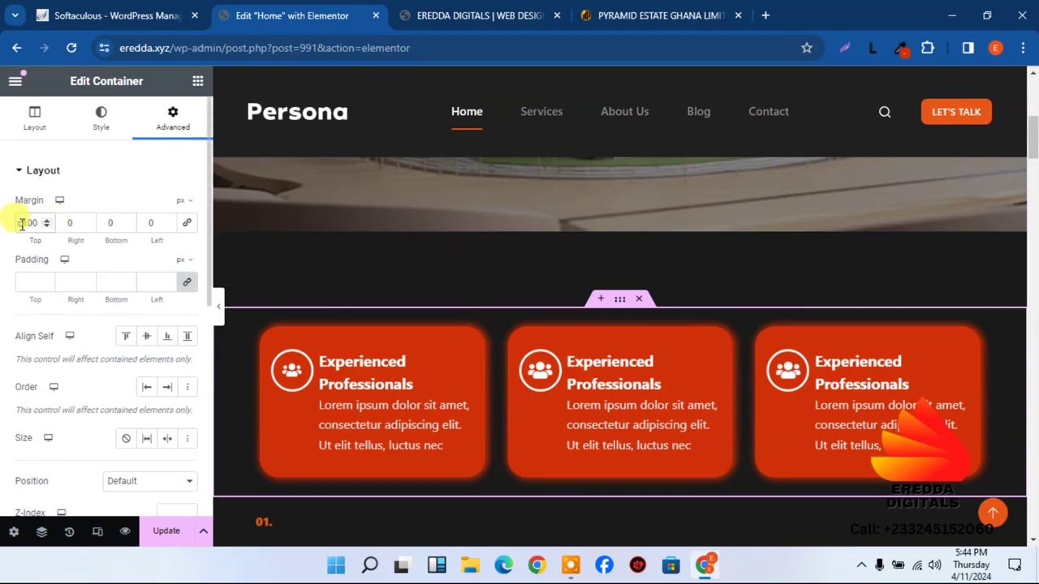
pyautogui.write('-')
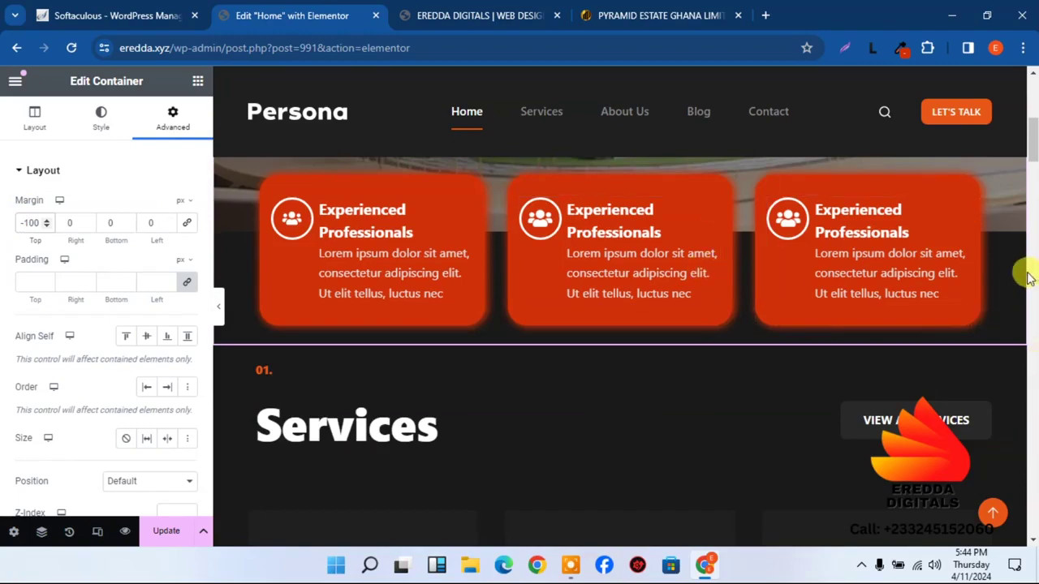
pyautogui.scroll(5, 1031, 146)
pyautogui.scroll(-4, 1030, 146)
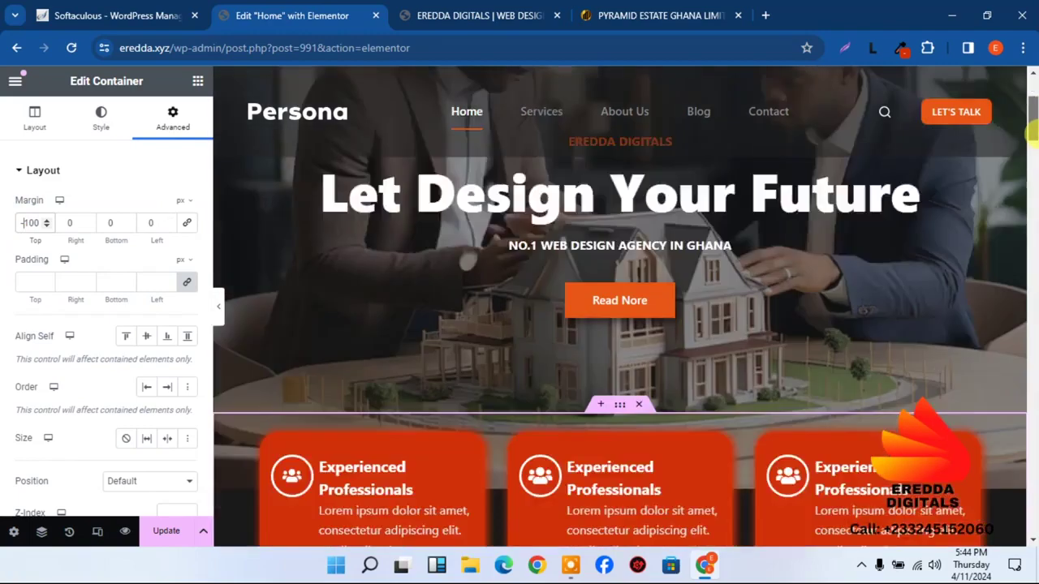
pyautogui.click(166, 529)
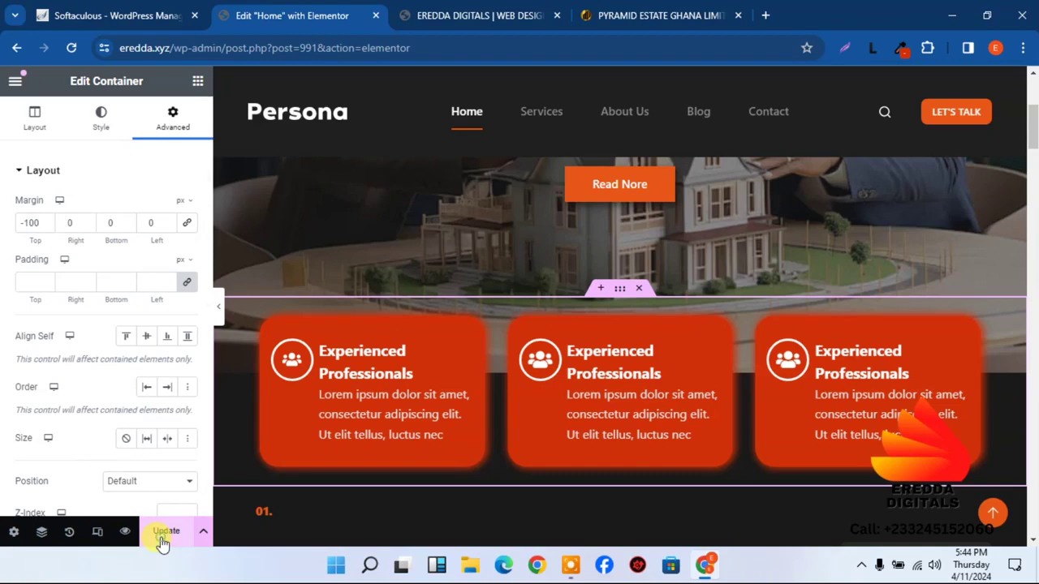
# - Check on the live eredda.xyz home page how the hero section and the three cards look, and return to the editor
pyautogui.click(491, 6)
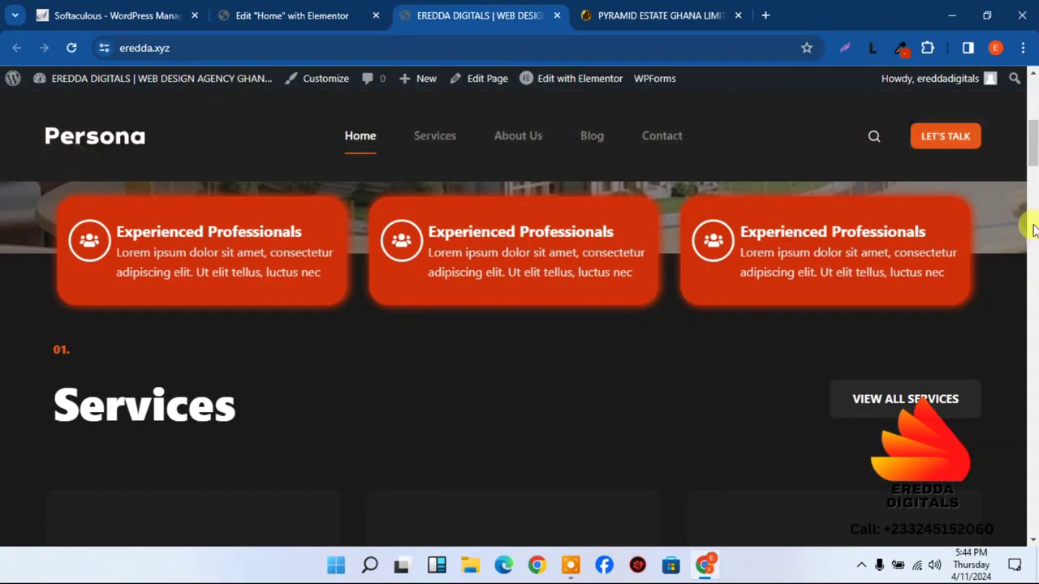
pyautogui.moveTo(1034, 179); pyautogui.dragTo(1029, 119)
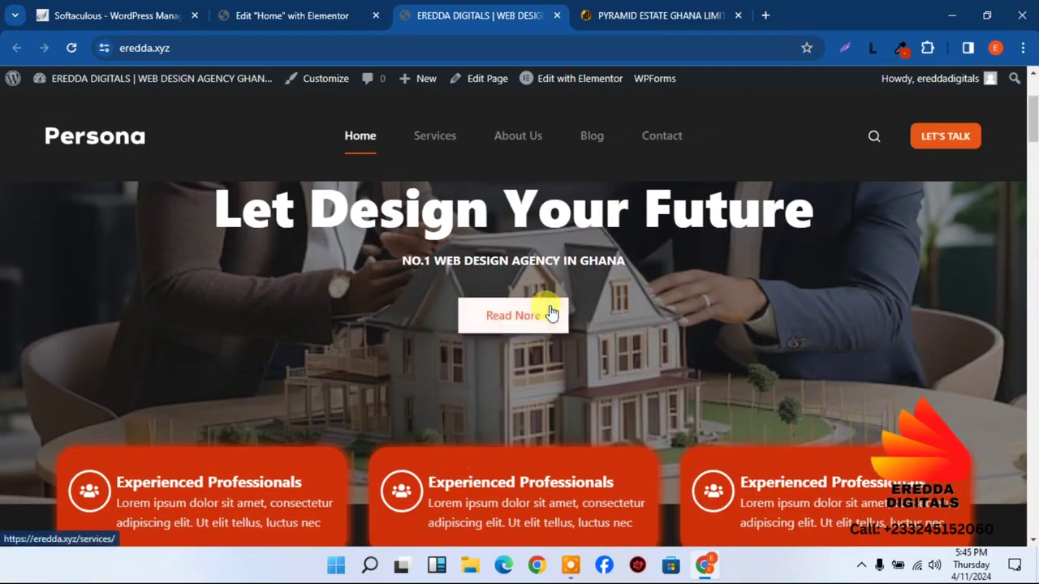
pyautogui.click(284, 16)
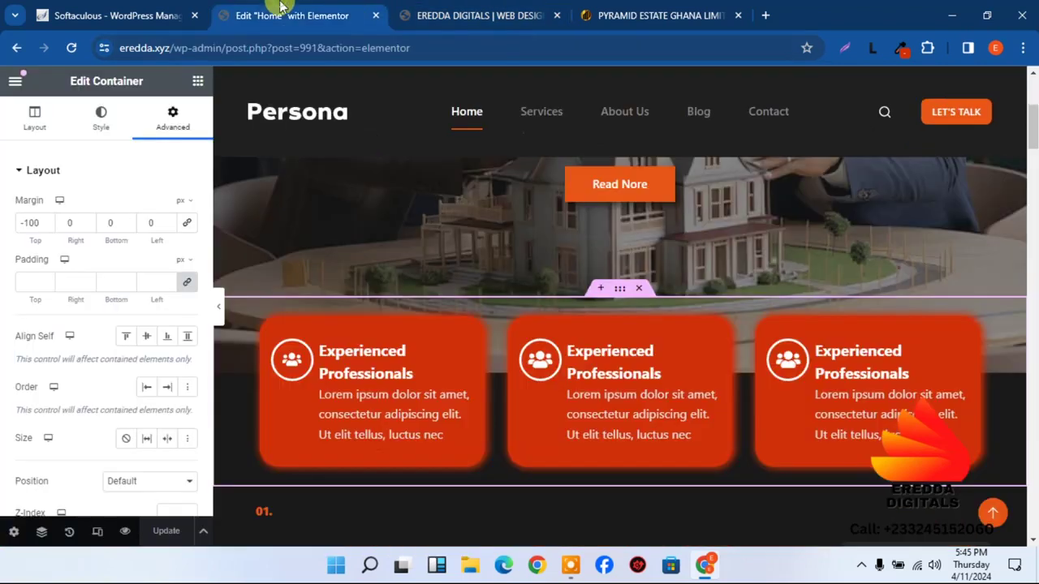
# - Set the hero button's normal background to the global Theme Palette Color 2 and update the page
pyautogui.click(639, 179)
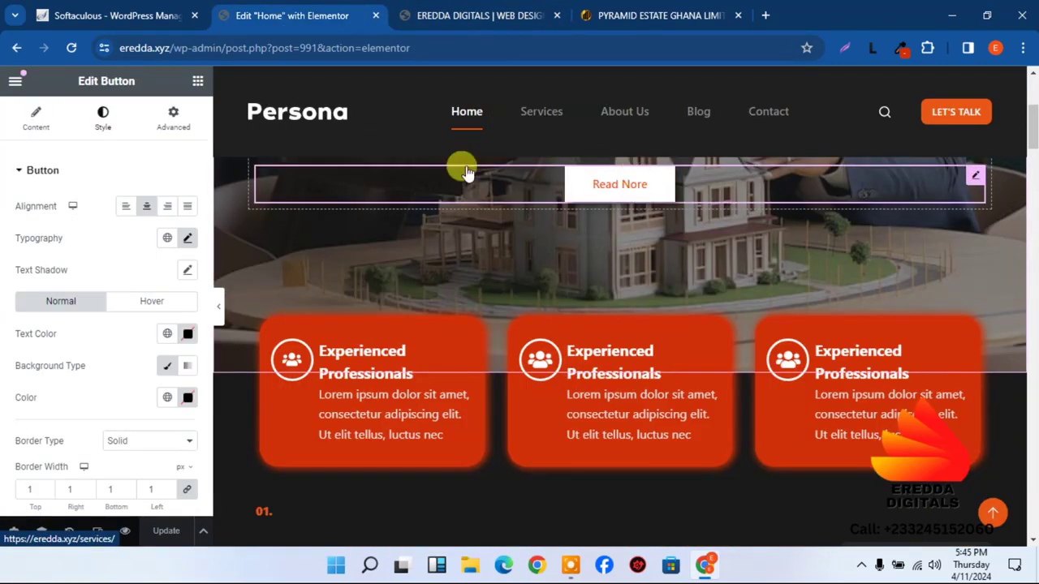
pyautogui.click(166, 403)
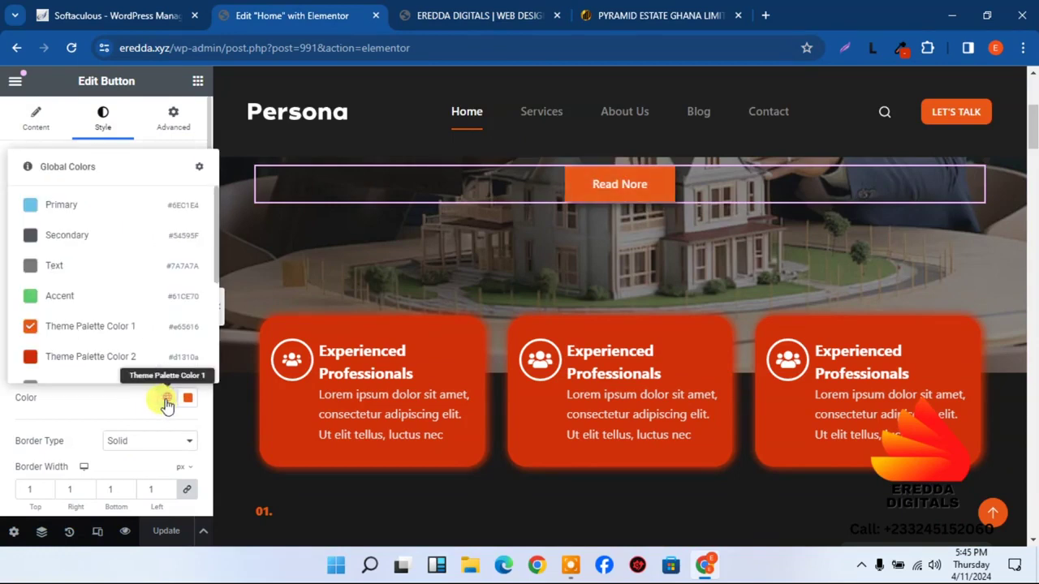
pyautogui.click(93, 355)
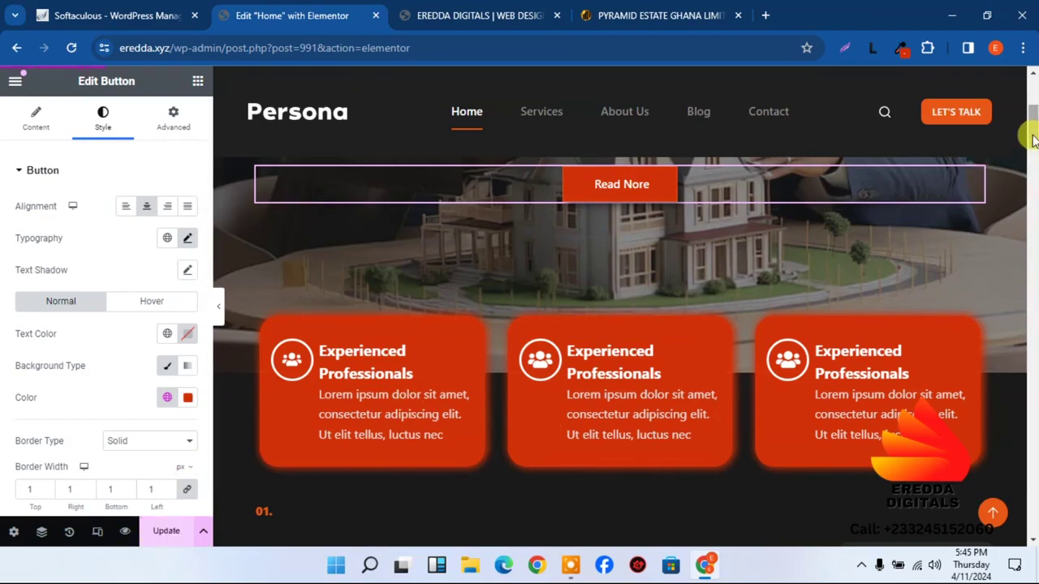
pyautogui.moveTo(1032, 139); pyautogui.dragTo(1030, 76)
pyautogui.moveTo(1031, 118)
pyautogui.mouseDown()
pyautogui.moveTo(1030, 149)
pyautogui.moveTo(1031, 128)
pyautogui.mouseUp()
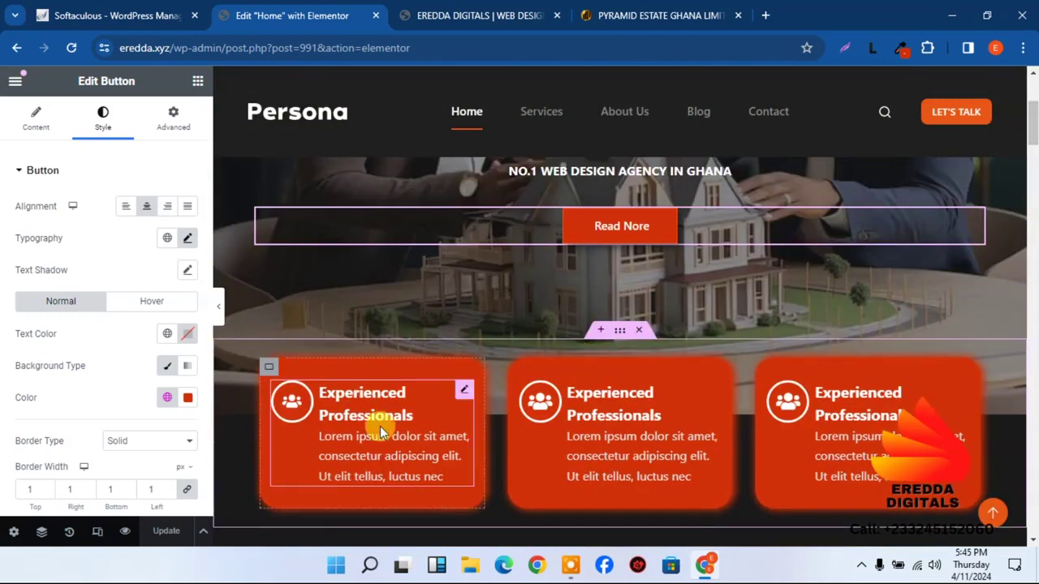
# - Replace the middle card's icon with the Vihara icon from the icon library
pyautogui.click(578, 403)
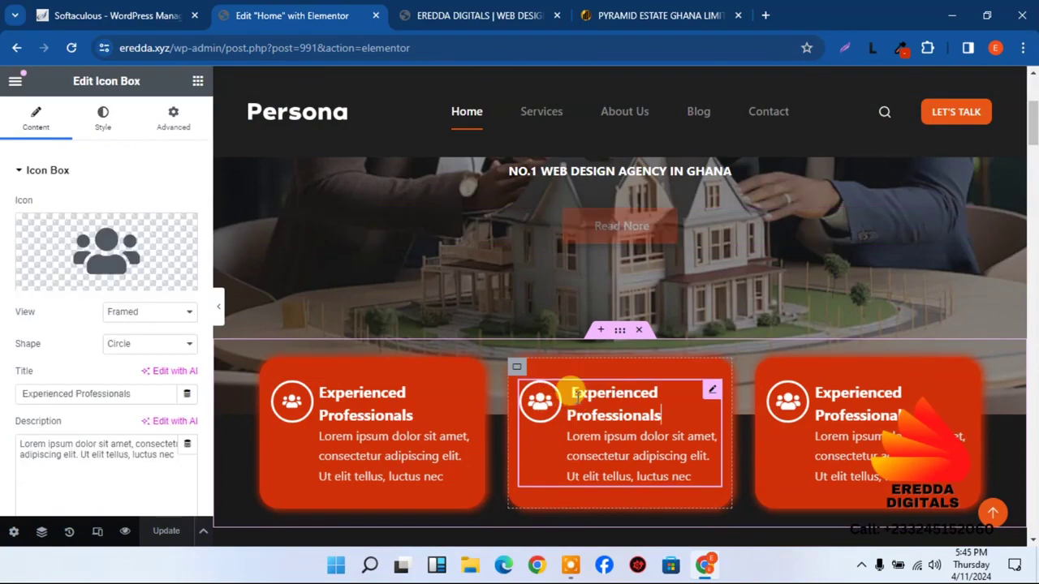
pyautogui.click(106, 243)
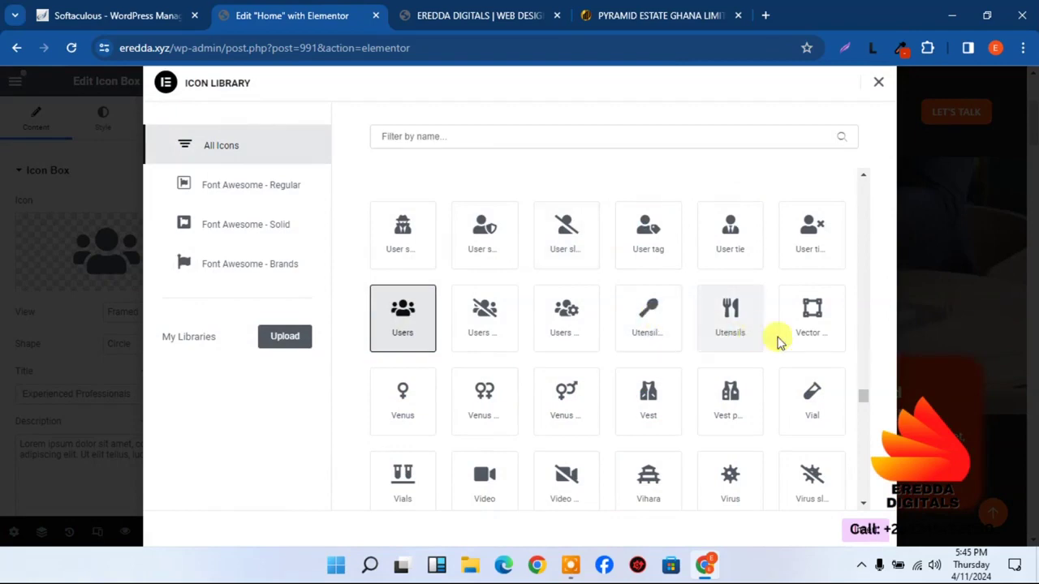
pyautogui.click(647, 466)
pyautogui.click(866, 539)
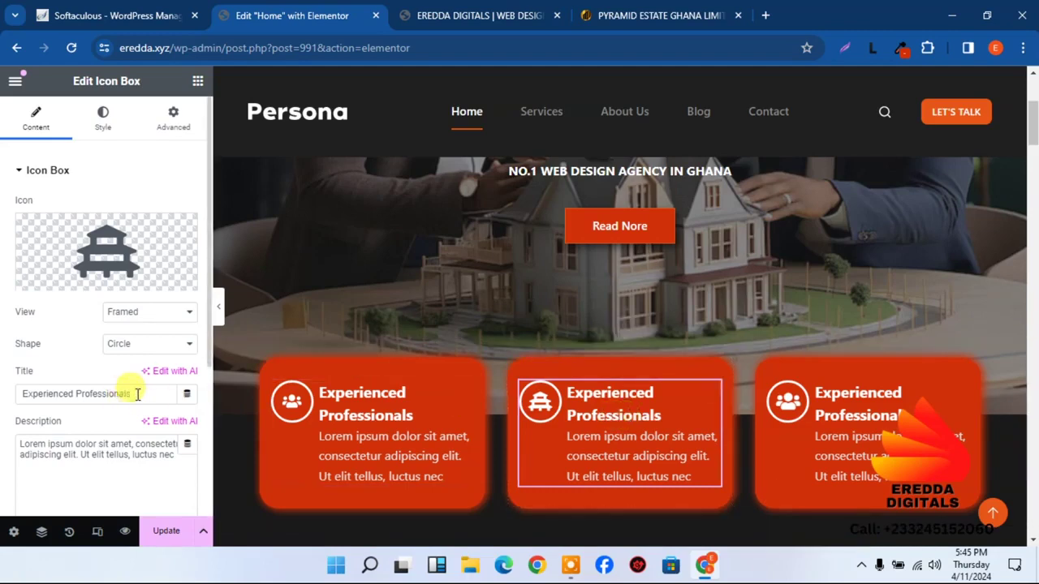
# - Change the middle icon box's title to "Web Design" and update the page
pyautogui.click(631, 8)
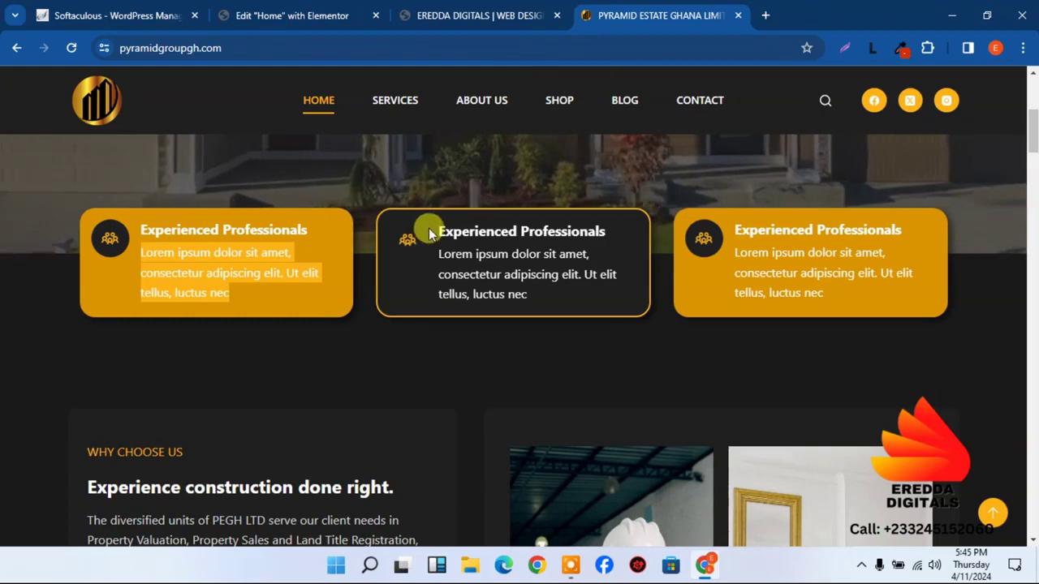
pyautogui.click(113, 15)
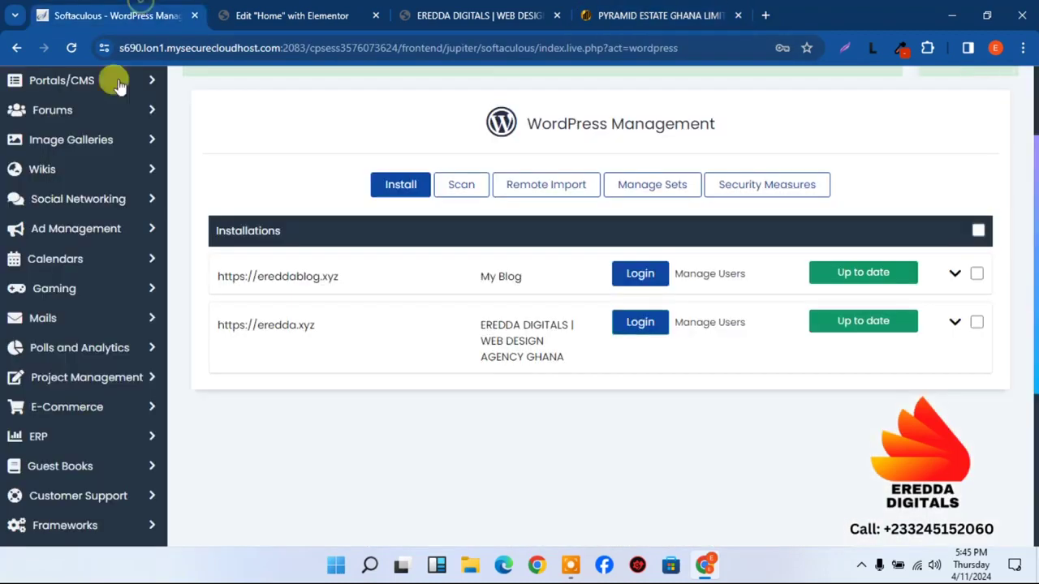
pyautogui.click(320, 15)
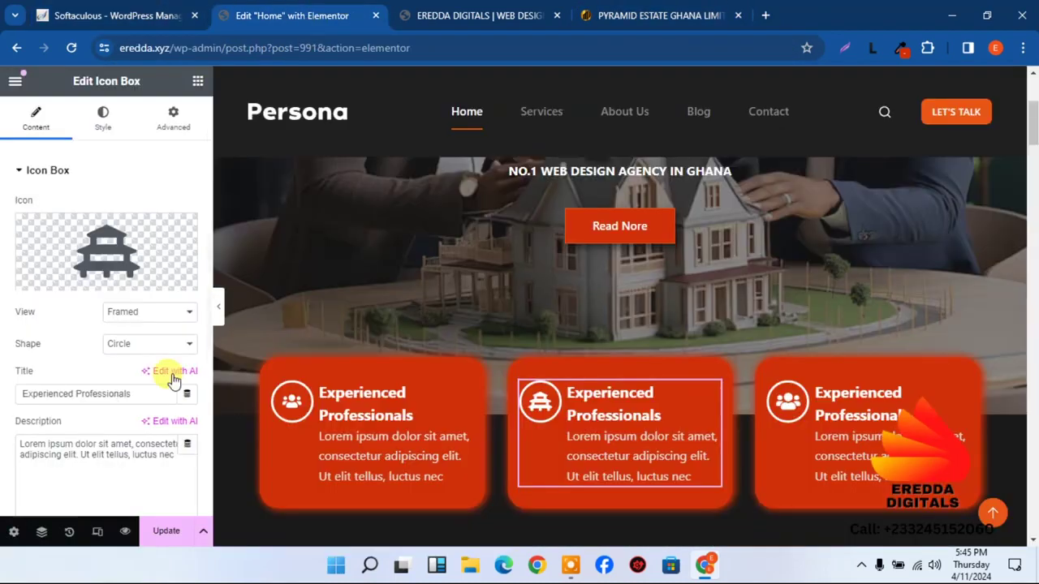
pyautogui.tripleClick(139, 390)
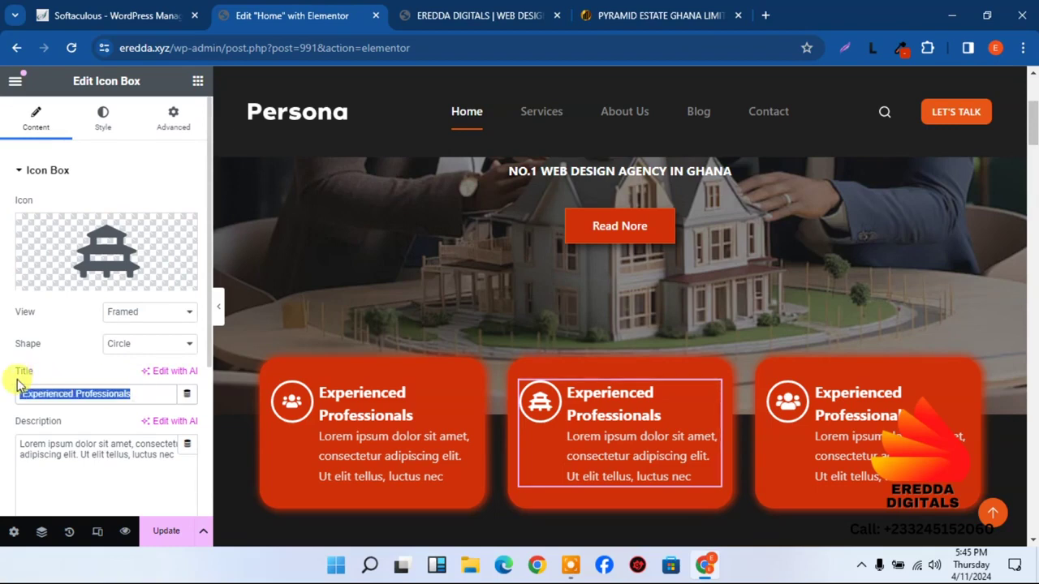
pyautogui.write('Web Design')
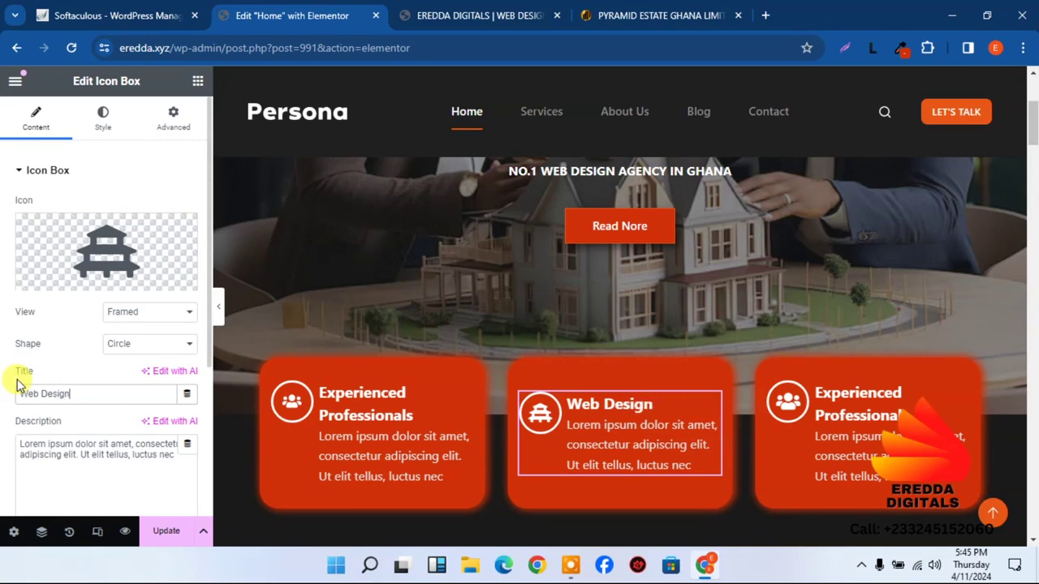
pyautogui.click(166, 533)
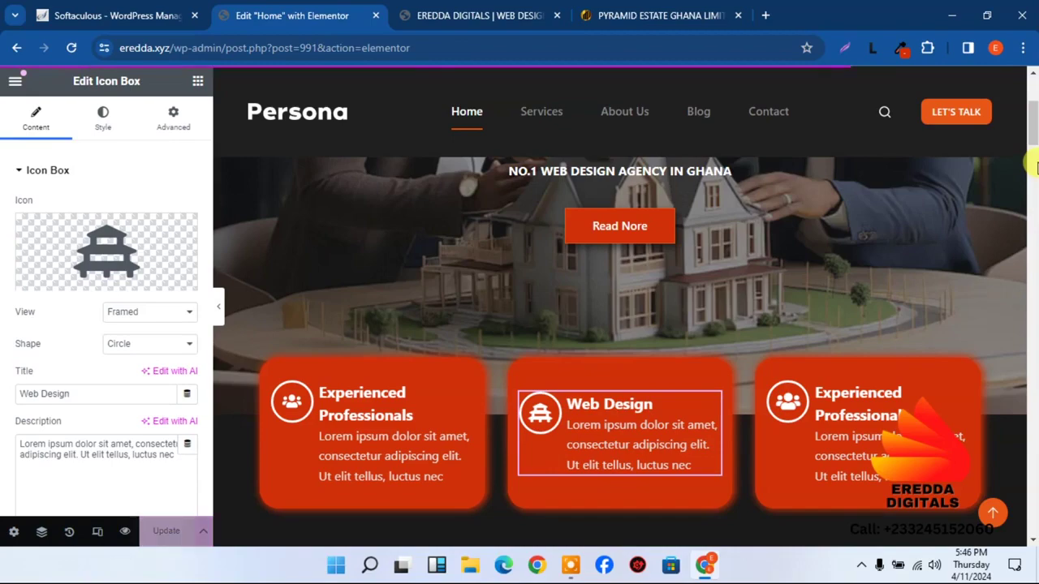
# - Switch the editor to the tablet portrait preview and bring the three cards into view
pyautogui.moveTo(1031, 126); pyautogui.dragTo(1031, 102)
pyautogui.click(94, 538)
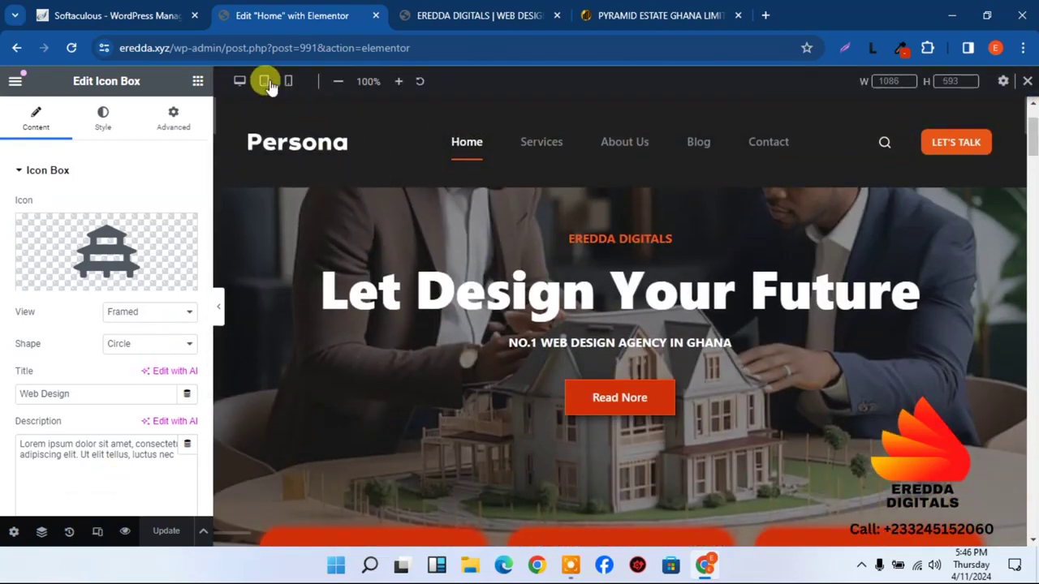
pyautogui.click(265, 81)
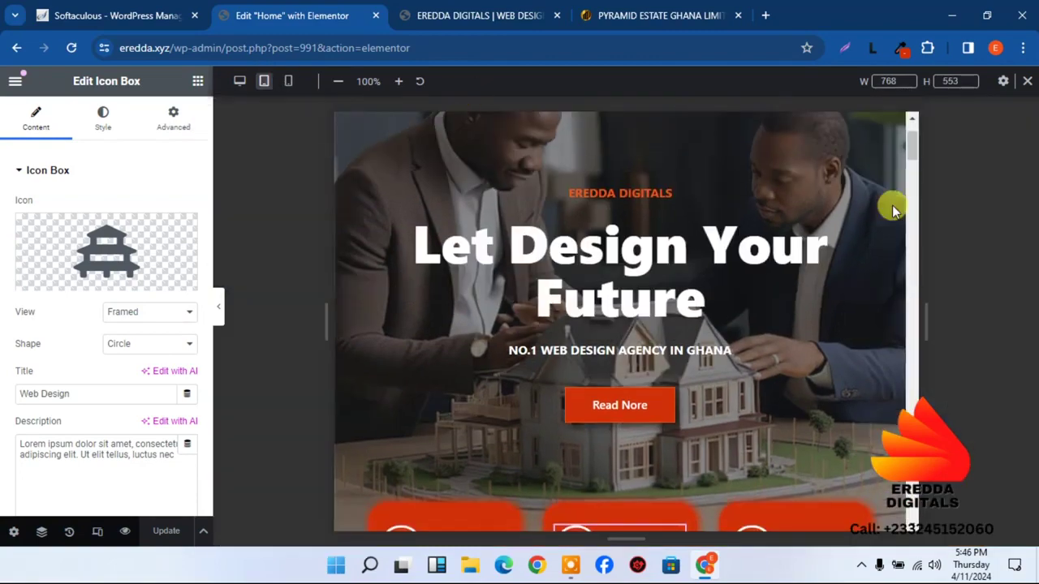
pyautogui.moveTo(909, 150)
pyautogui.mouseDown()
pyautogui.moveTo(912, 111)
pyautogui.moveTo(925, 162)
pyautogui.mouseUp()
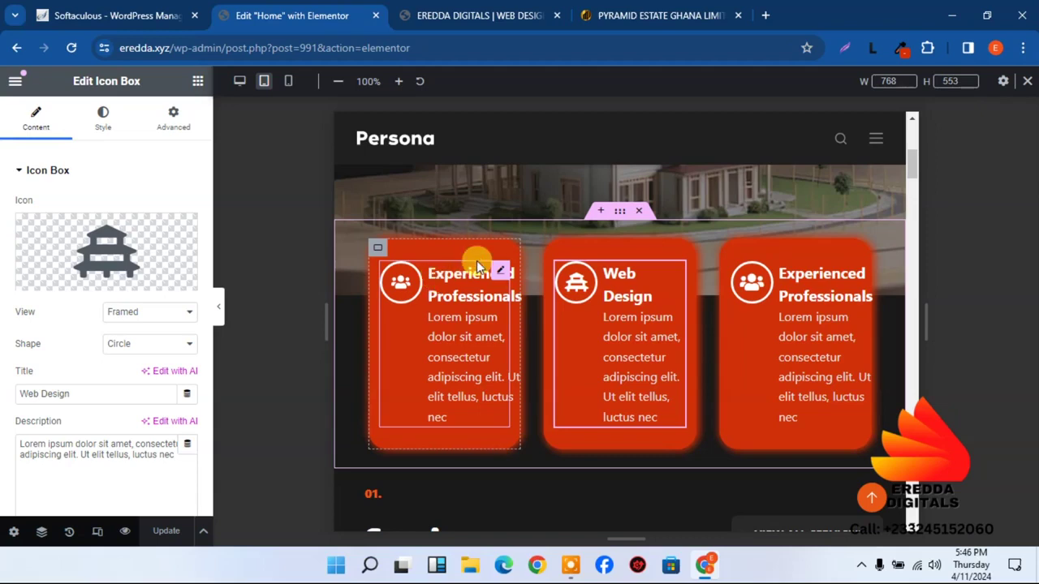
# - Unlink the first card container's tablet padding and set it to 25 px top and bottom, 10 px right and left
pyautogui.click(378, 248)
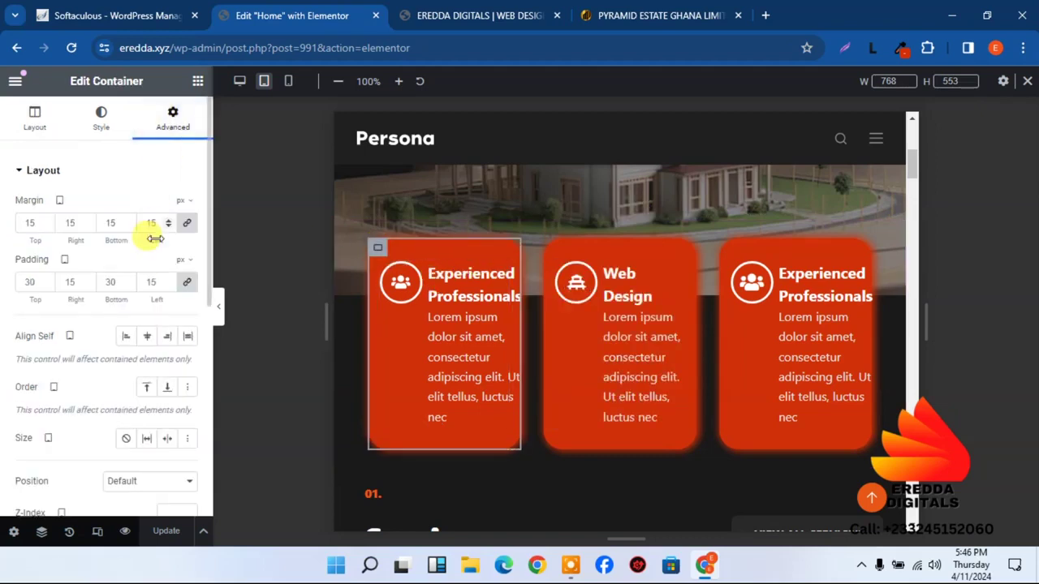
pyautogui.click(187, 284)
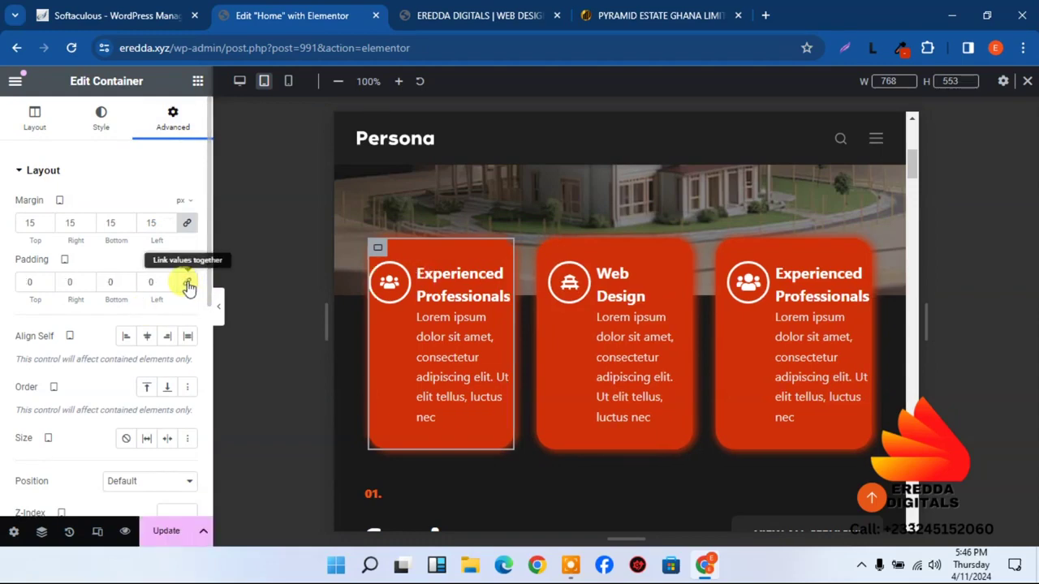
pyautogui.click(31, 281)
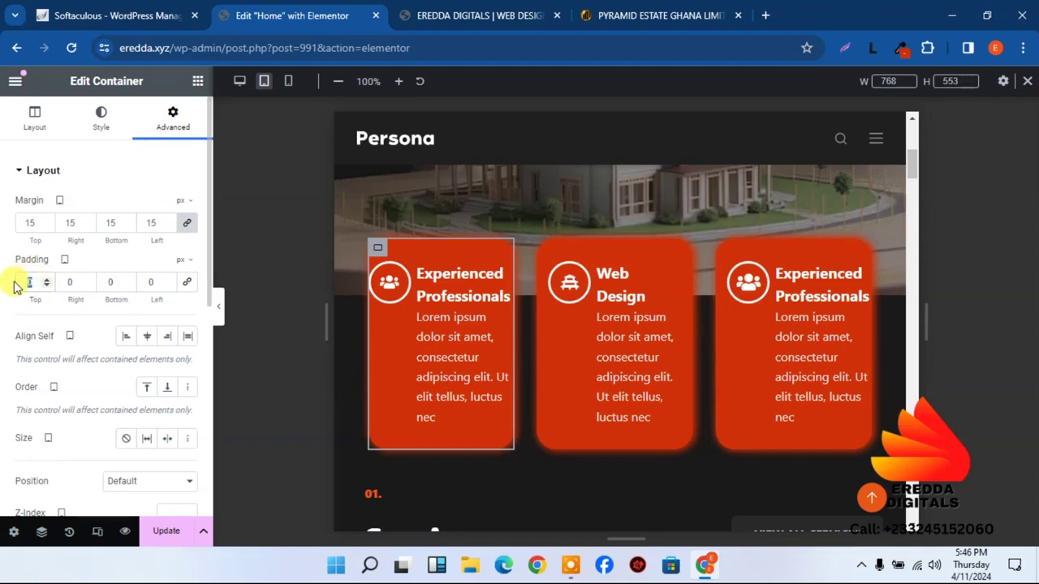
pyautogui.write('30')
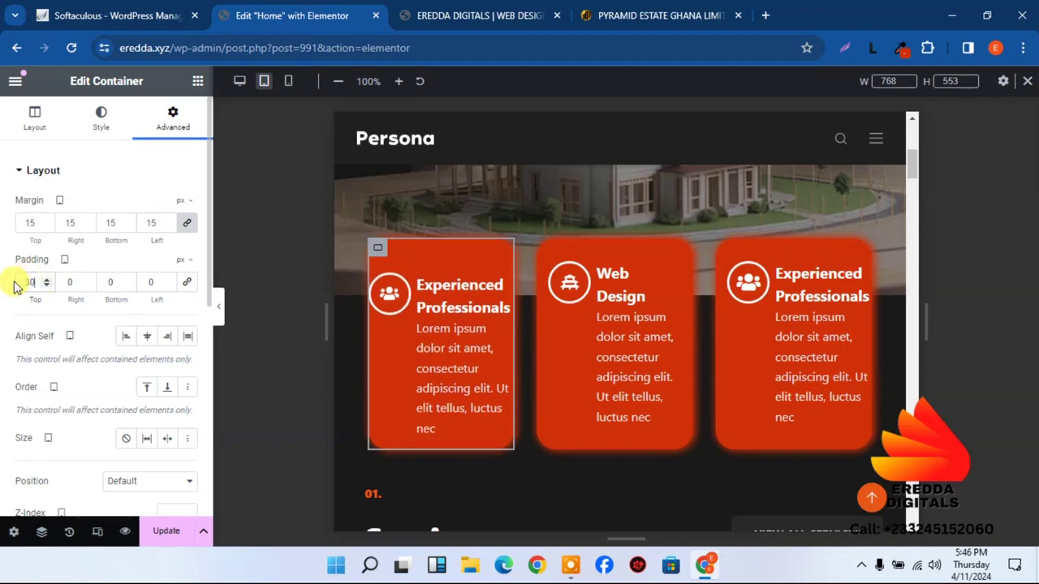
pyautogui.click(87, 294)
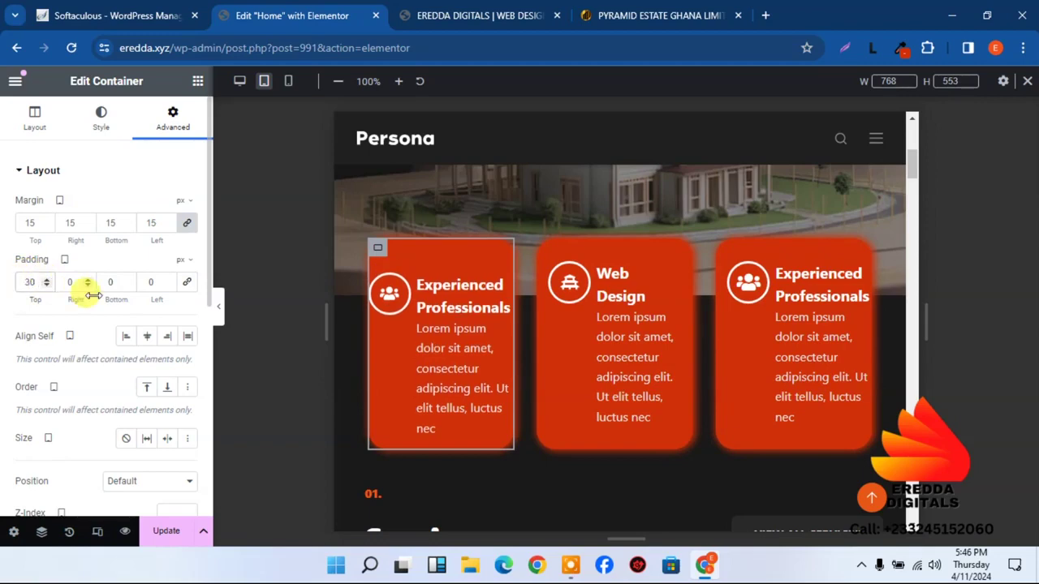
pyautogui.click(46, 287)
pyautogui.click(46, 287)
pyautogui.click(47, 286)
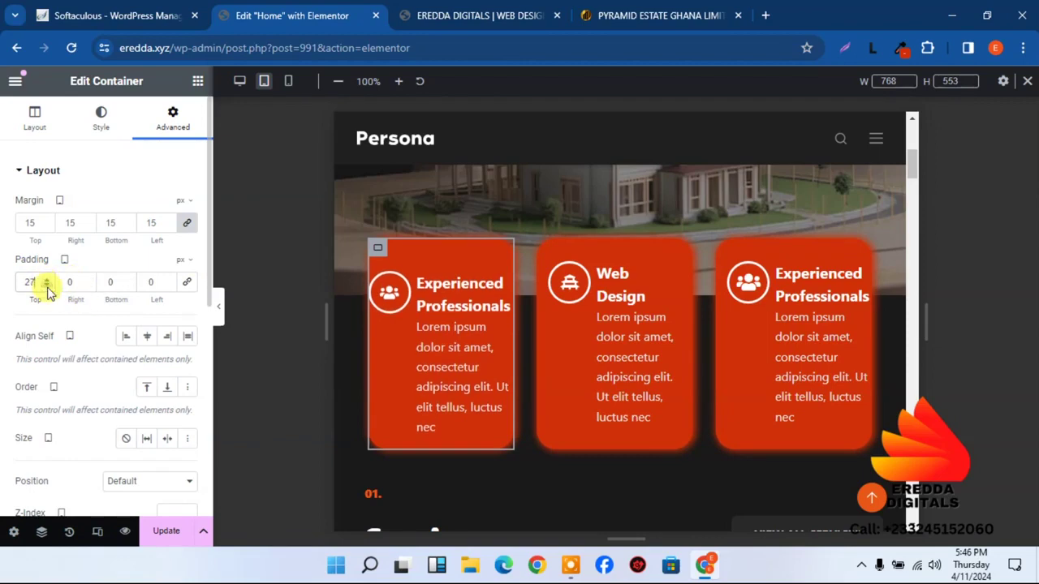
pyautogui.click(46, 288)
pyautogui.click(46, 288)
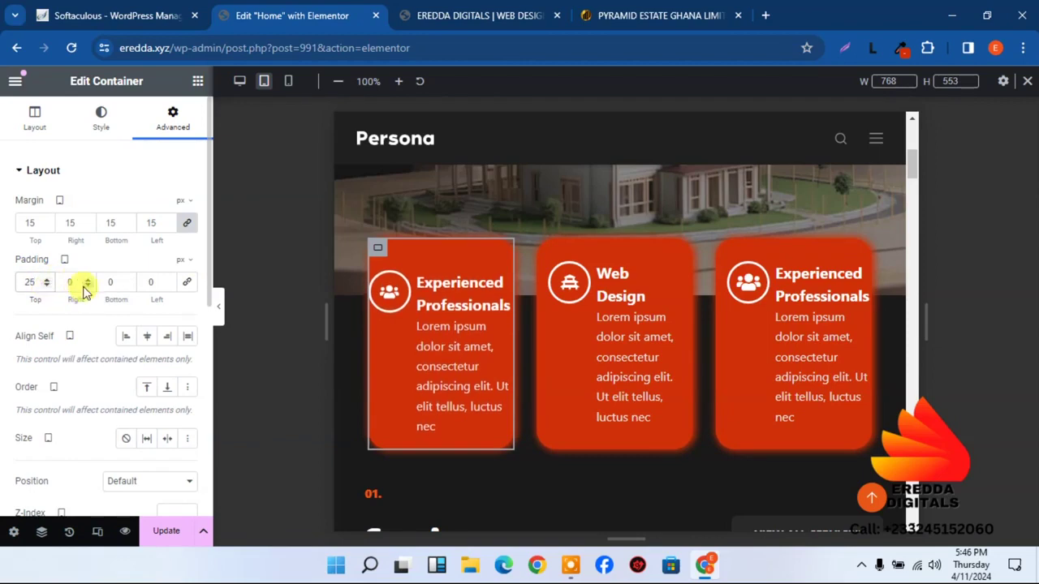
pyautogui.doubleClick(114, 283)
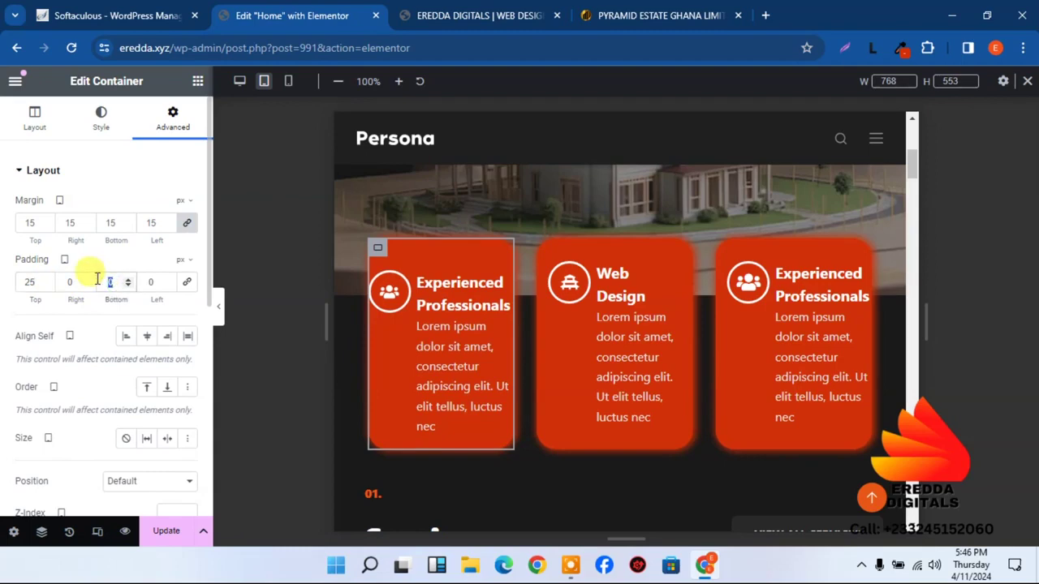
pyautogui.write('25')
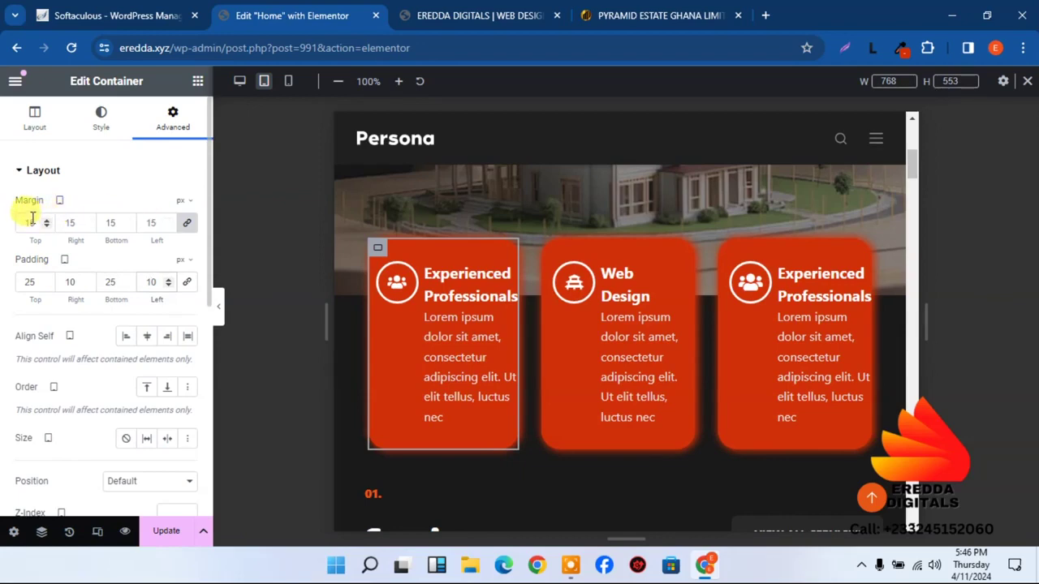
# - Set the first card container's tablet margin to 5 px on all sides
pyautogui.click(32, 223)
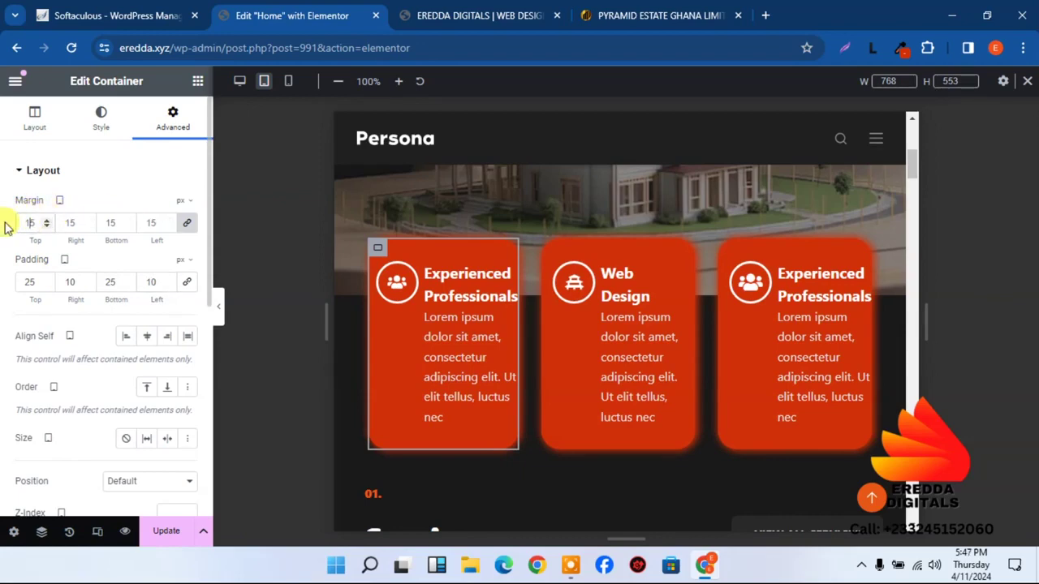
pyautogui.click(32, 220)
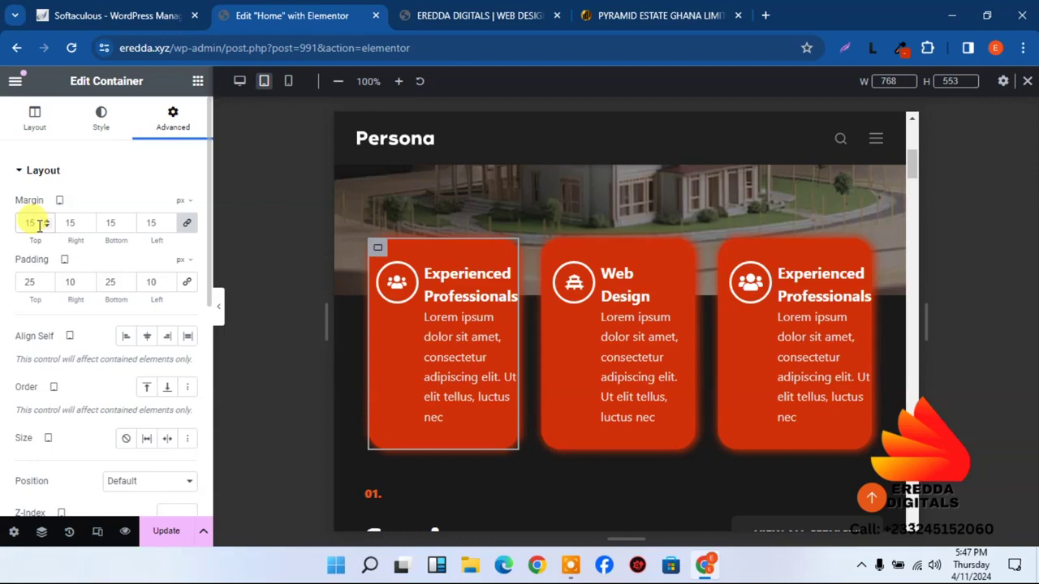
pyautogui.write('5')
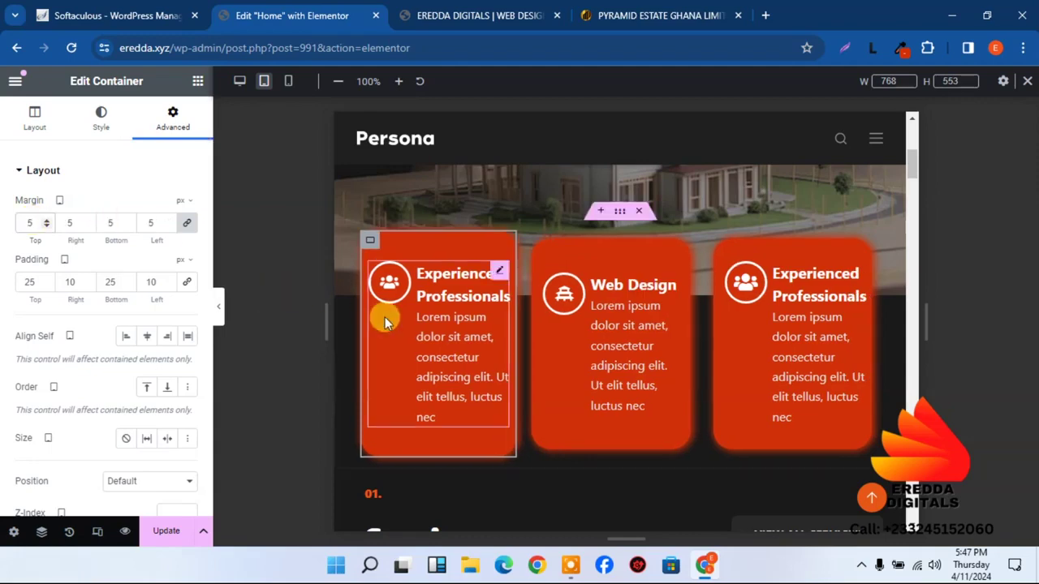
# - Set the title text size of the first card's icon box to 18 px for tablet
pyautogui.click(444, 342)
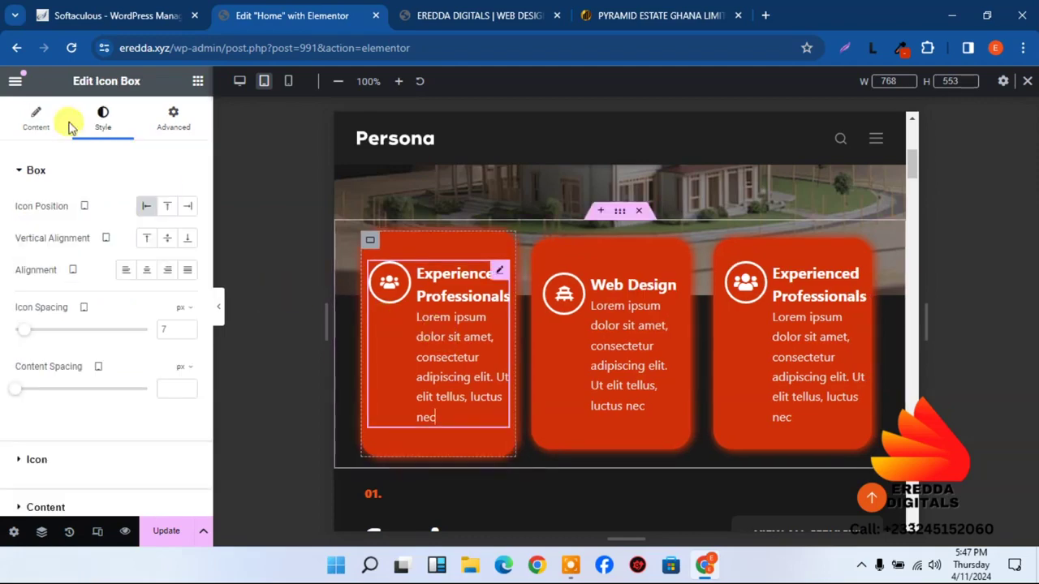
pyautogui.click(109, 459)
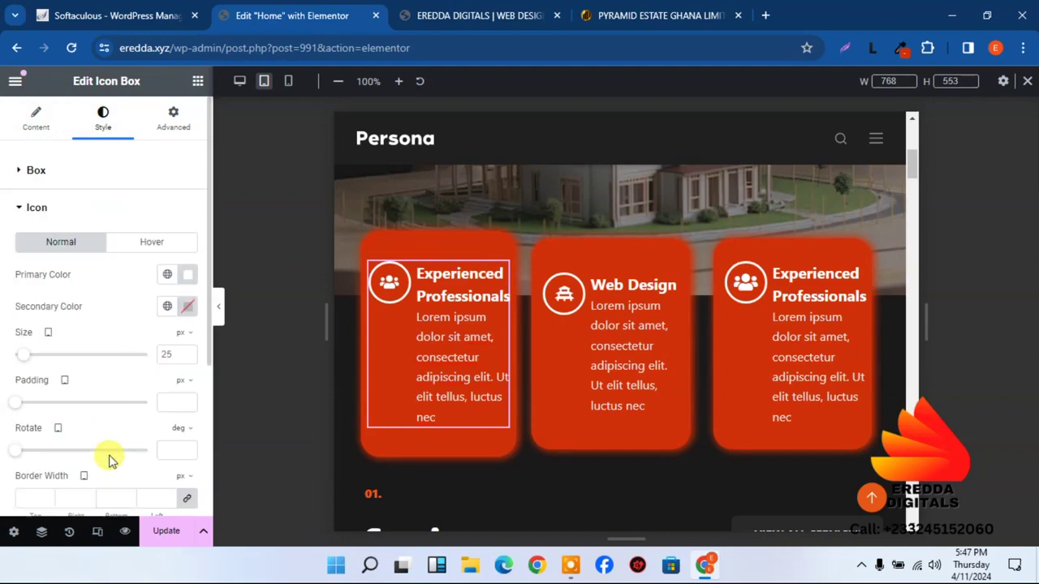
pyautogui.click(54, 207)
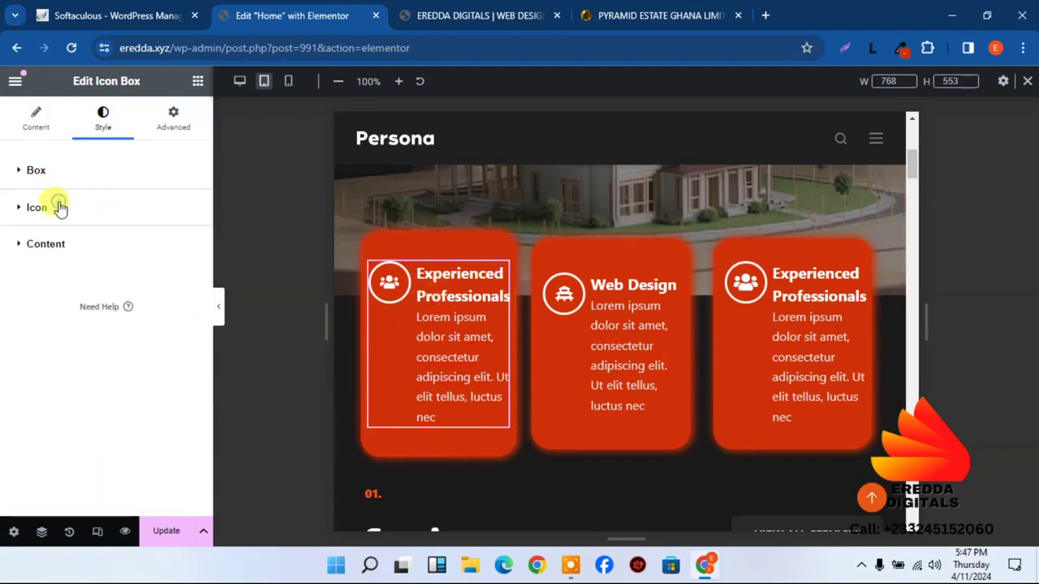
pyautogui.click(71, 250)
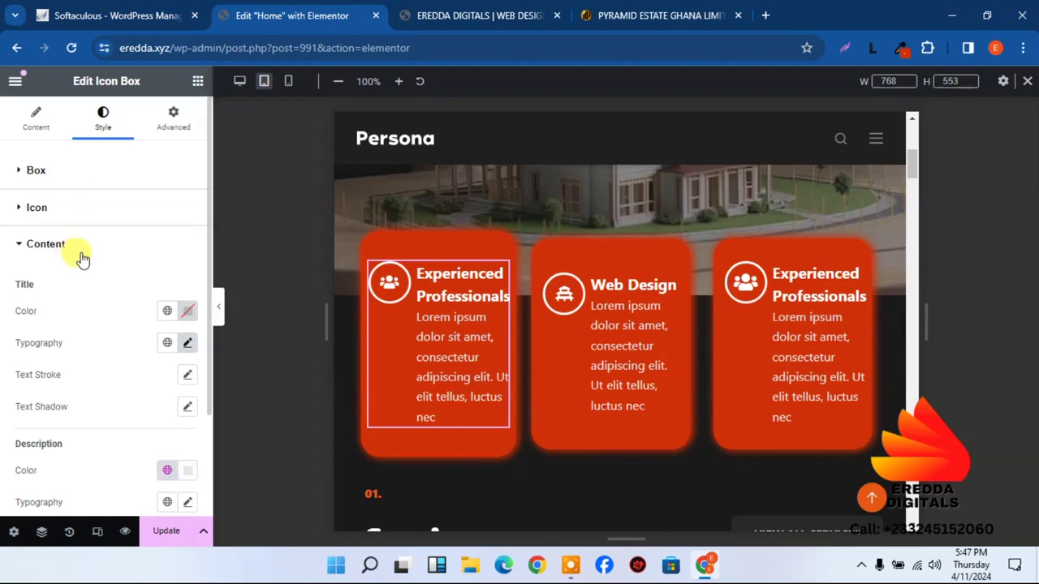
pyautogui.click(187, 344)
pyautogui.click(165, 461)
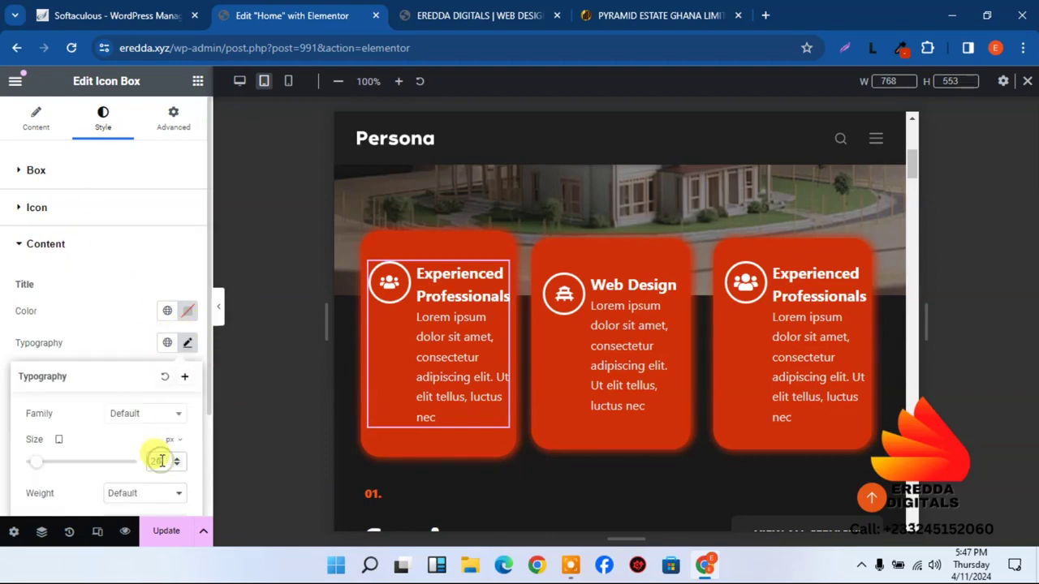
pyautogui.press('Down')
pyautogui.press('Down')
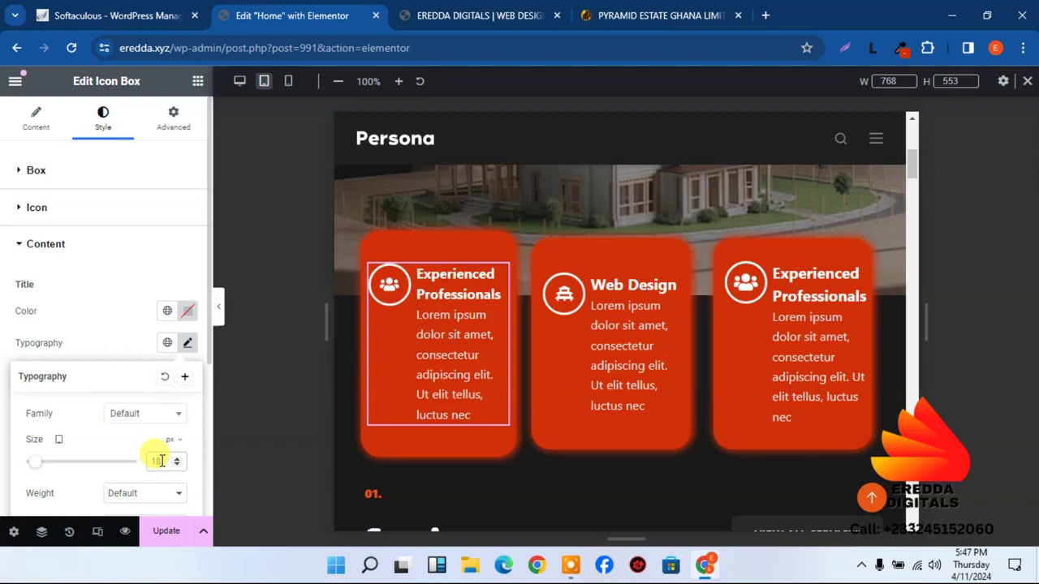
# - Reduce the description text size of the first card's icon box for tablet and update the page
pyautogui.scroll(-1, 204, 381)
pyautogui.moveTo(204, 381); pyautogui.dragTo(209, 505)
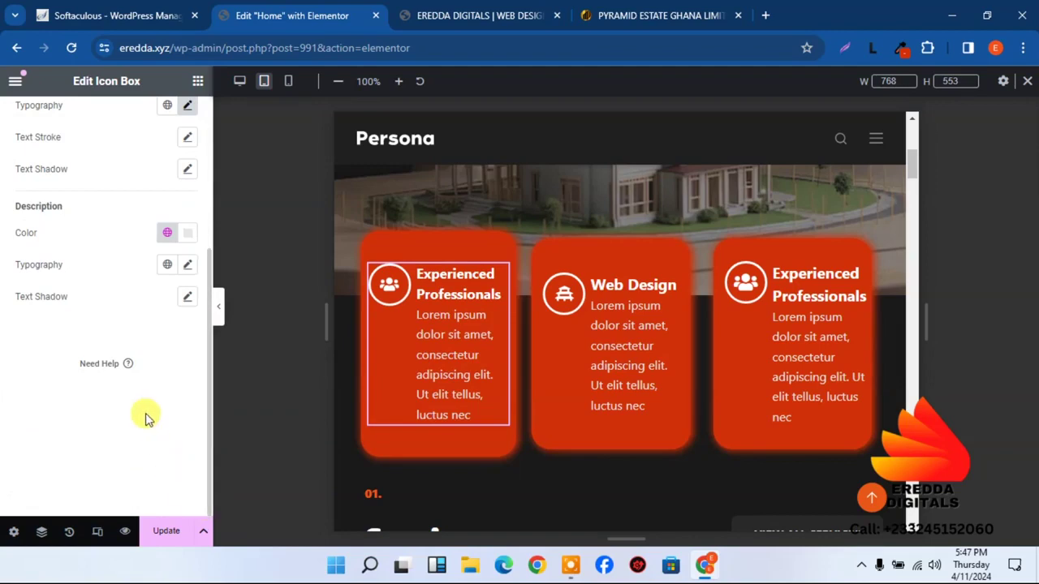
pyautogui.click(187, 264)
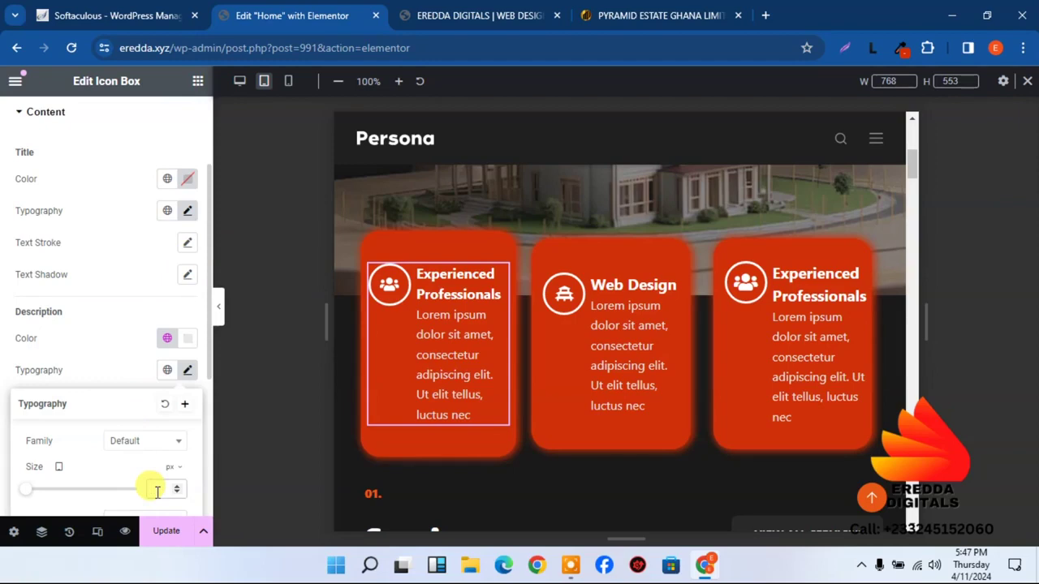
pyautogui.scroll(-2, 156, 491)
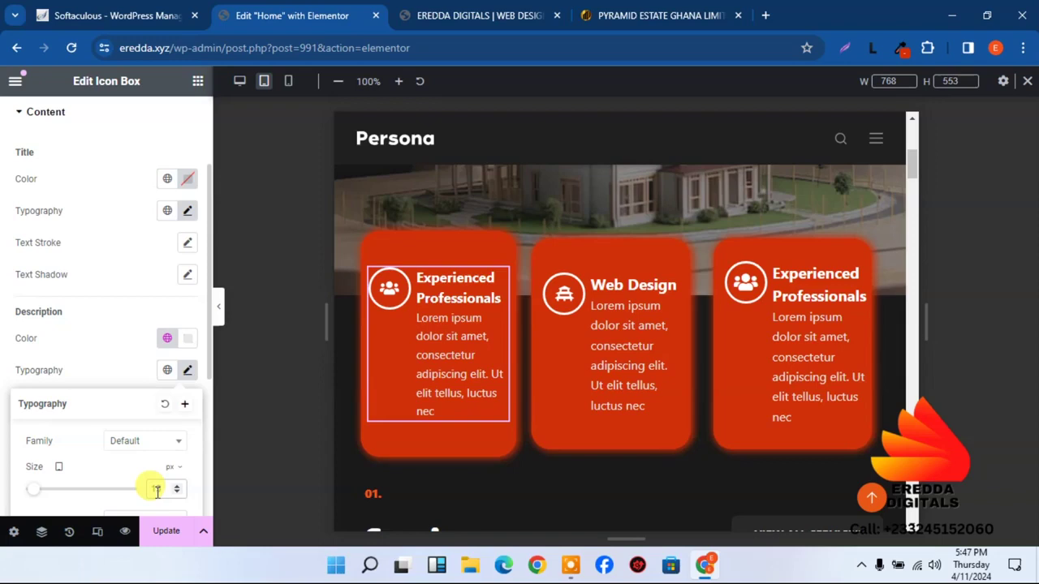
pyautogui.click(163, 542)
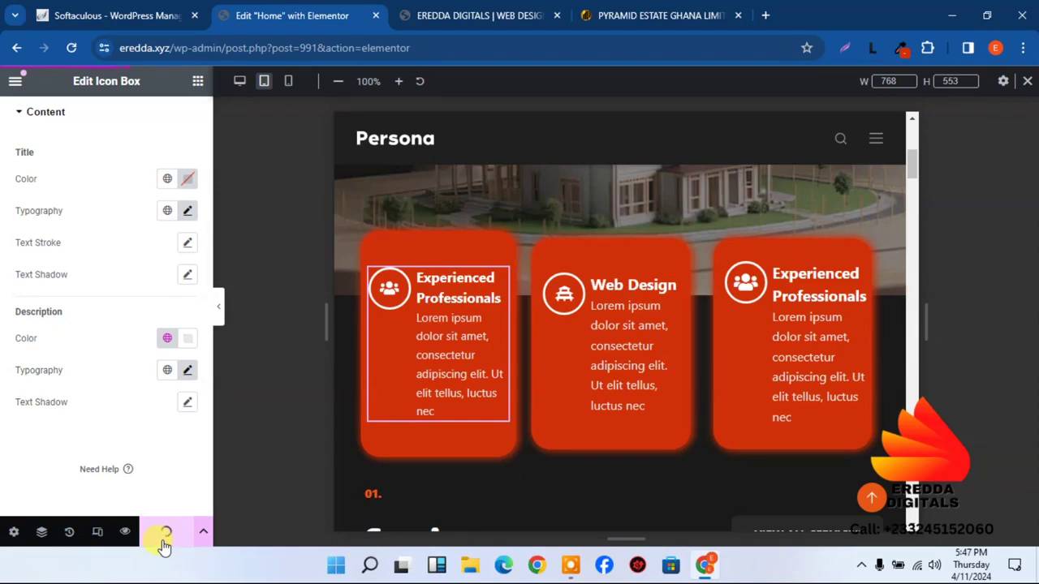
# - Copy the first card's icon box and paste its style onto the icon boxes of the second and third cards
pyautogui.rightClick(448, 305)
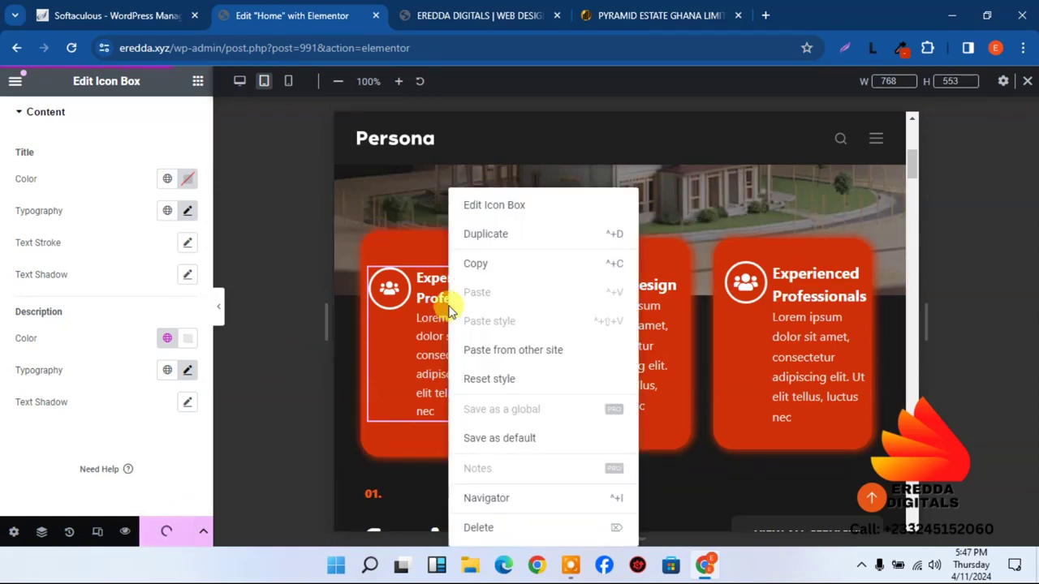
pyautogui.click(479, 264)
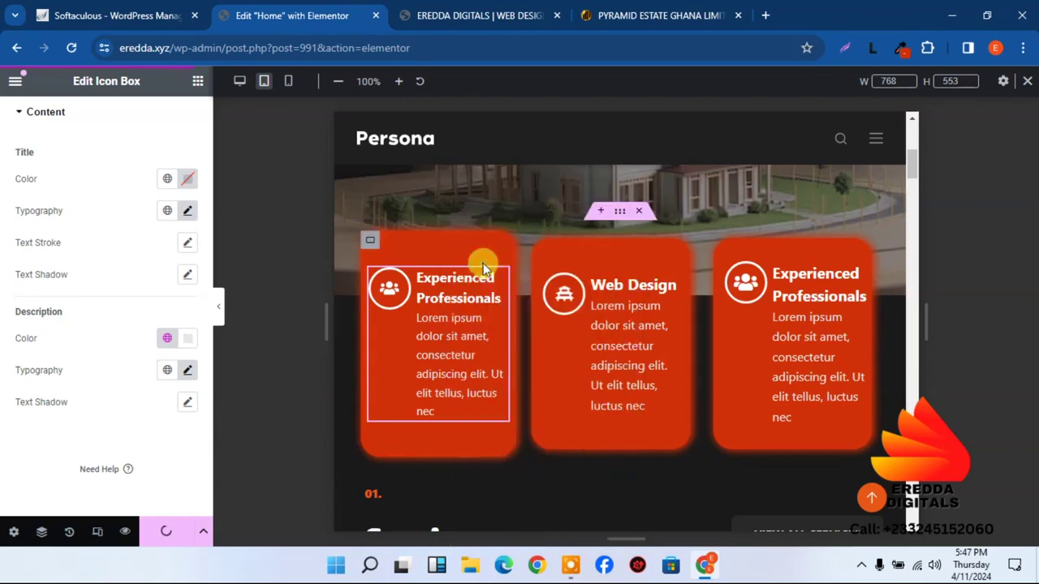
pyautogui.rightClick(590, 325)
pyautogui.click(616, 325)
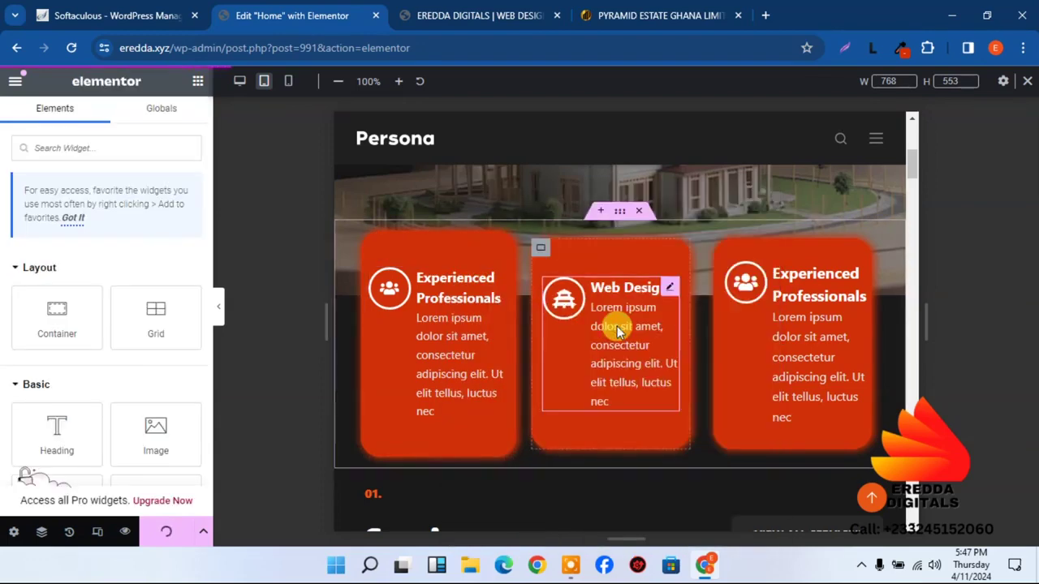
pyautogui.rightClick(817, 326)
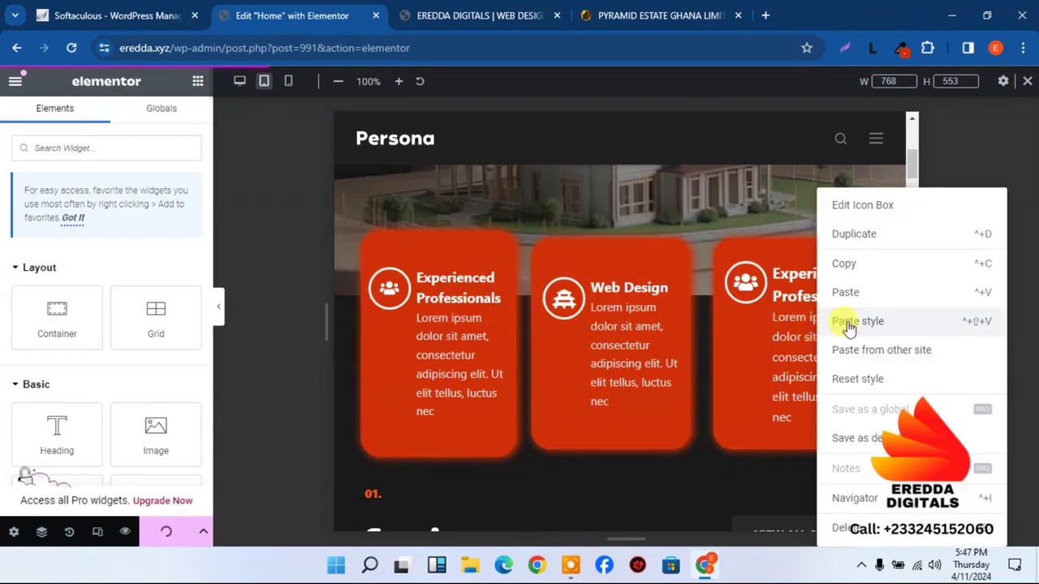
pyautogui.click(861, 321)
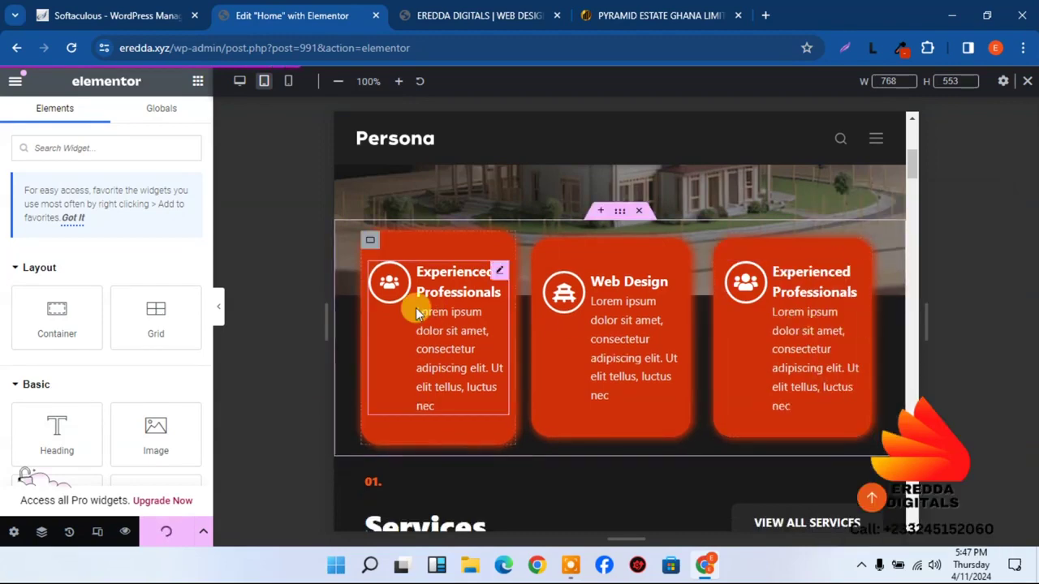
# - Check the computer's Wi-Fi connection and retry updating the page
pyautogui.moveTo(201, 303); pyautogui.dragTo(316, 359)
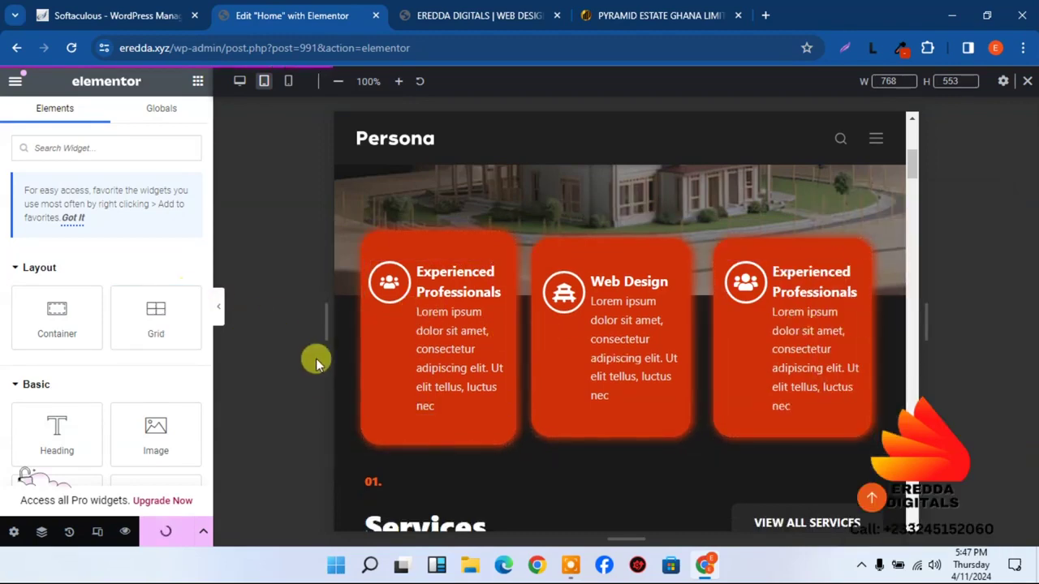
pyautogui.click(438, 367)
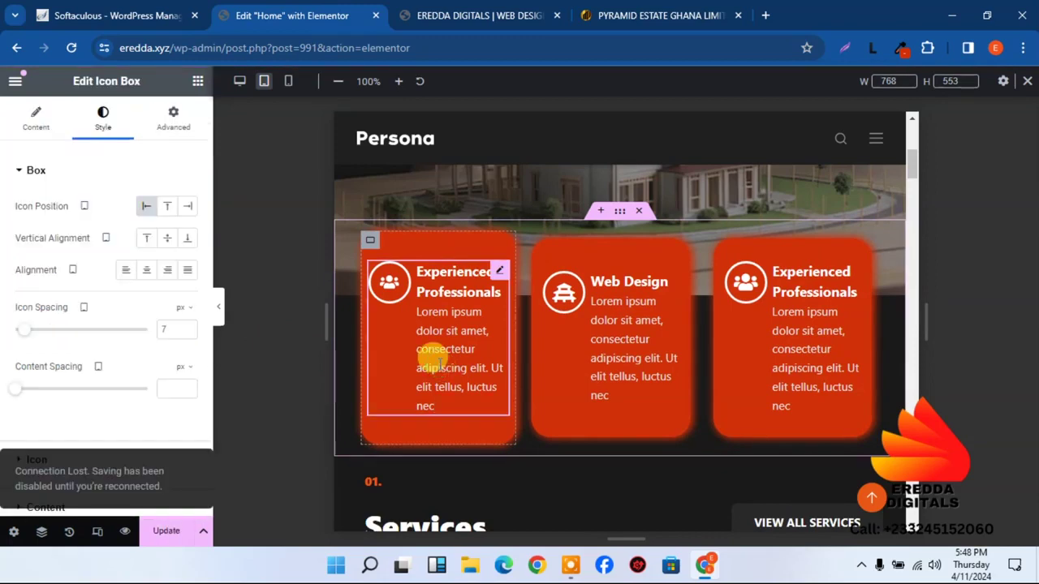
pyautogui.click(897, 565)
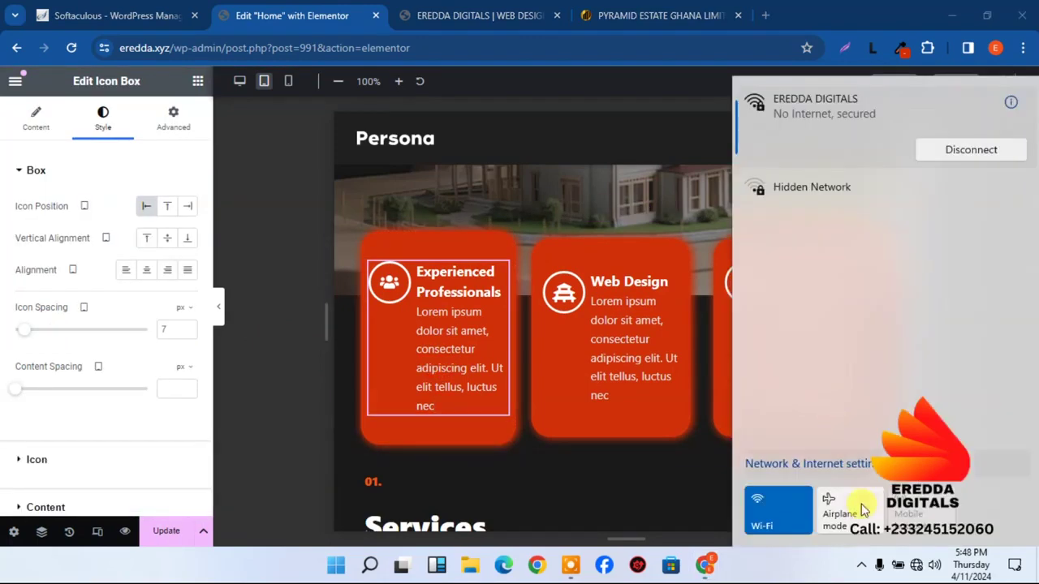
pyautogui.click(254, 309)
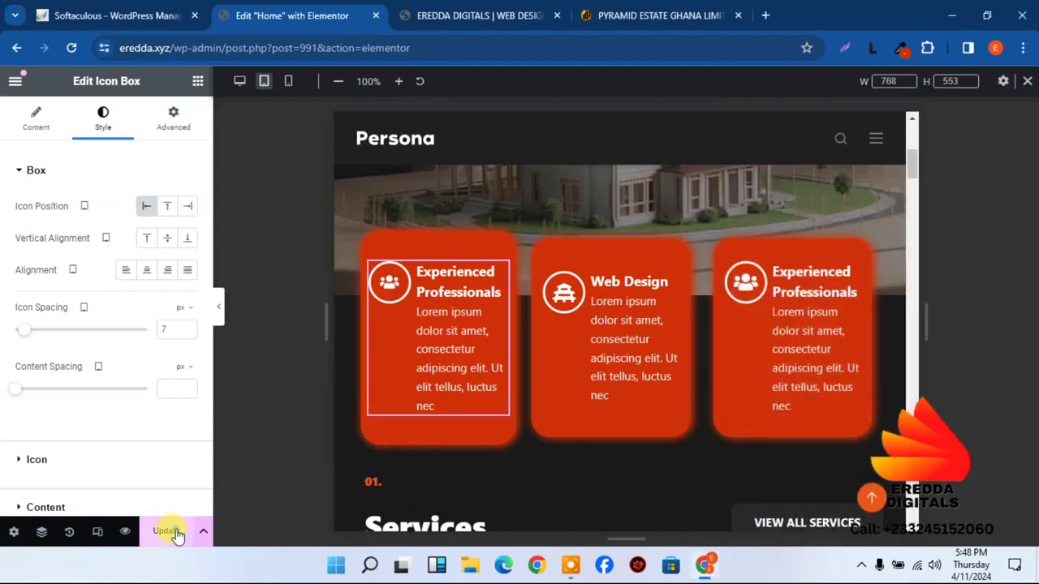
# - Set the bottom padding of the hero's outer container to 200 px for tablet
pyautogui.moveTo(917, 194); pyautogui.dragTo(909, 140)
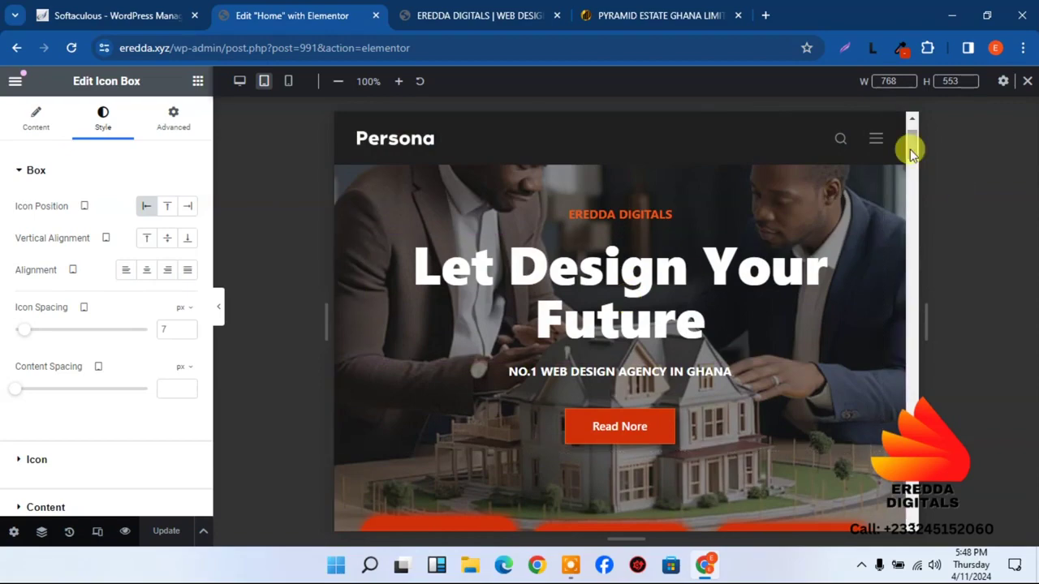
pyautogui.scroll(1, 909, 144)
pyautogui.moveTo(913, 154)
pyautogui.mouseDown()
pyautogui.moveTo(916, 163)
pyautogui.moveTo(911, 146)
pyautogui.mouseUp()
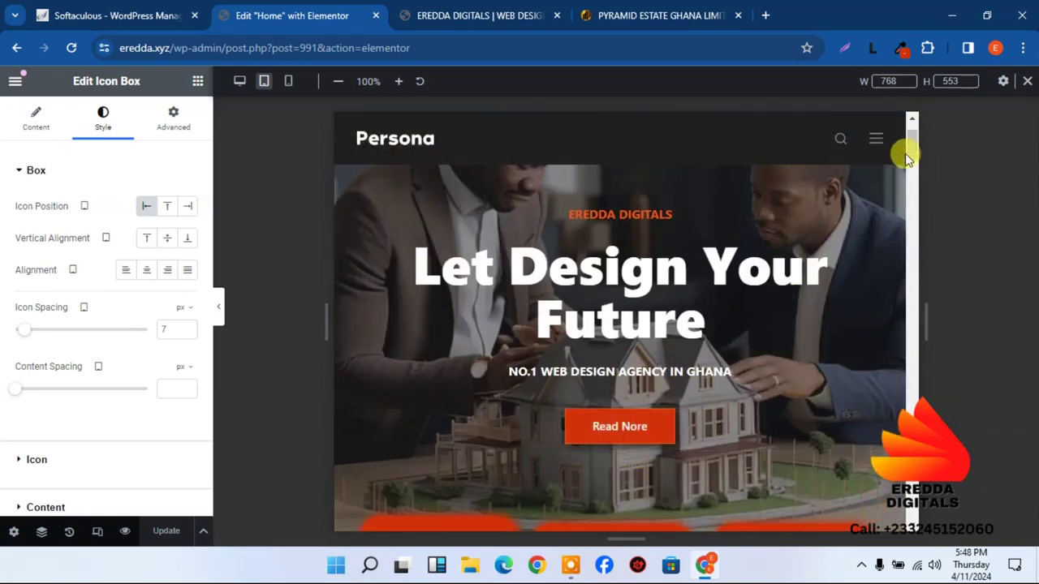
pyautogui.moveTo(907, 146); pyautogui.dragTo(916, 126)
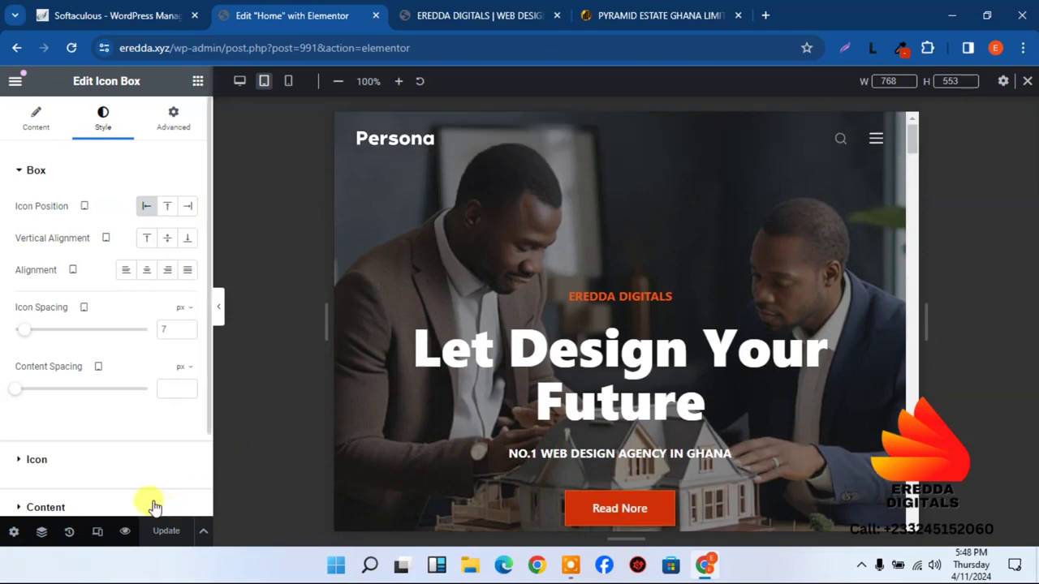
pyautogui.click(42, 532)
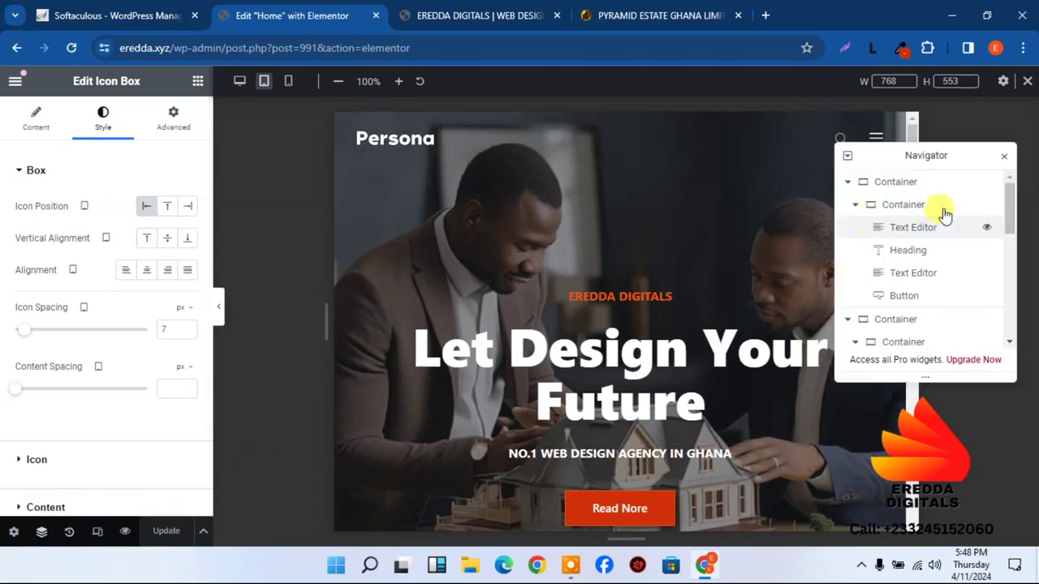
pyautogui.click(894, 192)
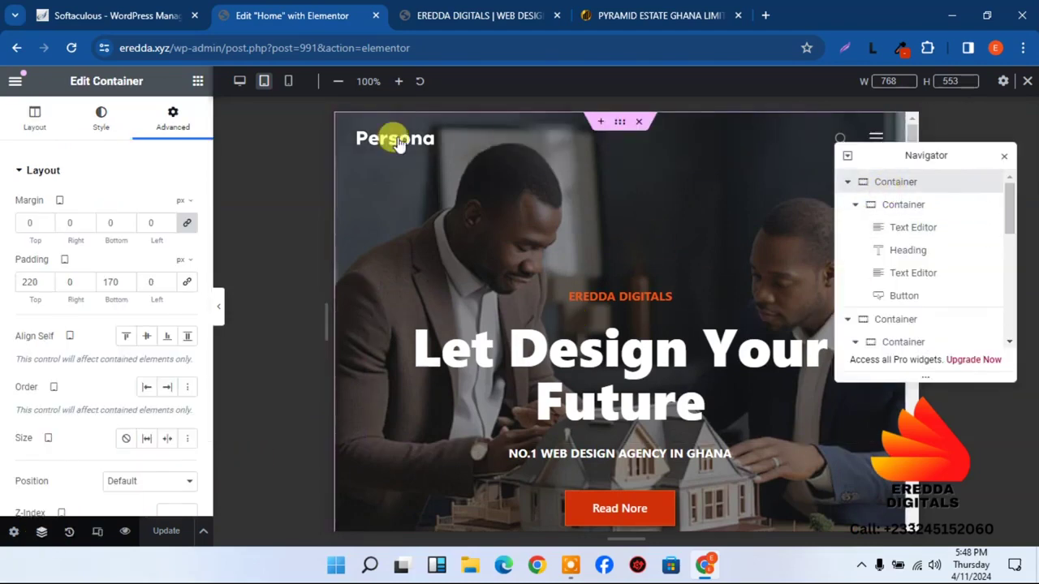
pyautogui.click(127, 282)
pyautogui.scroll(12, 127, 281)
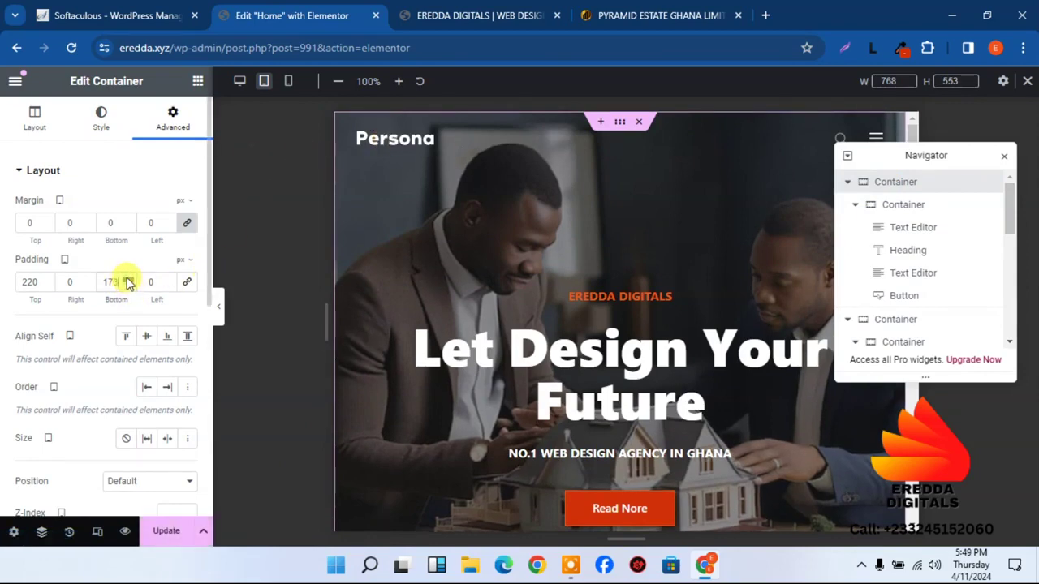
pyautogui.scroll(4, 128, 282)
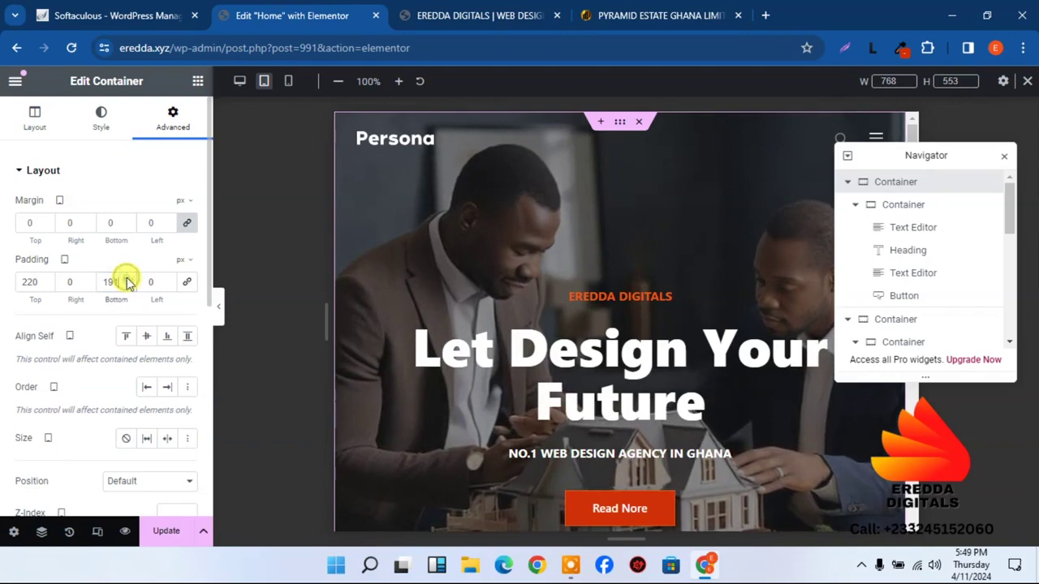
pyautogui.scroll(2, 127, 281)
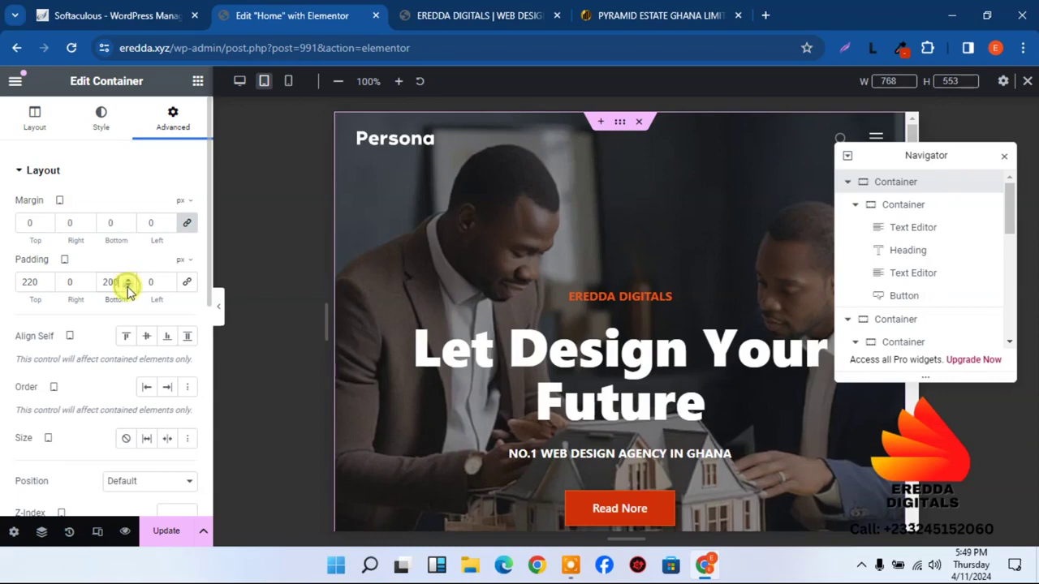
pyautogui.click(999, 160)
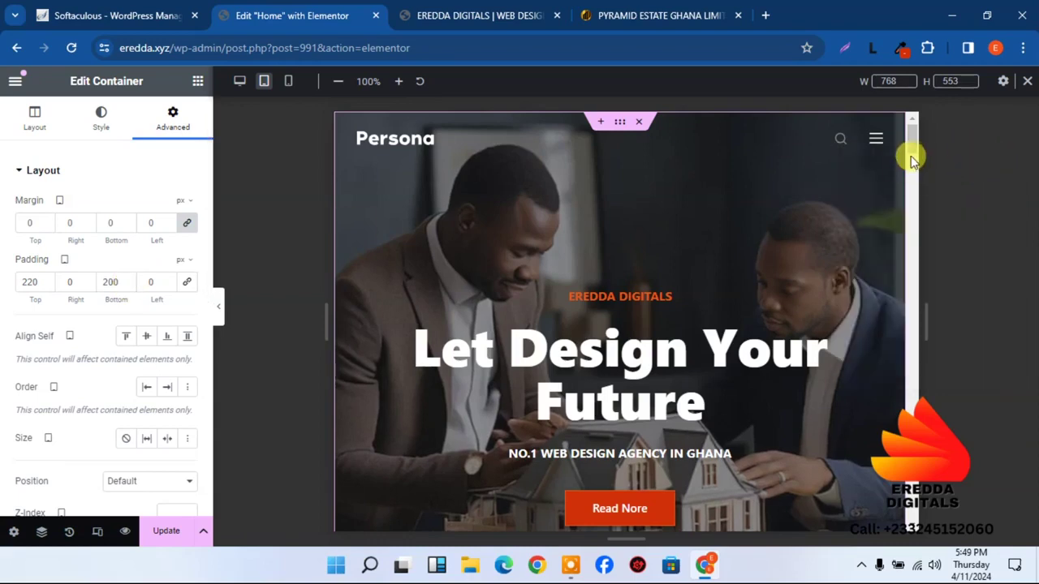
# - Review the hero section and its overlapping cards in the tablet preview and update the page
pyautogui.scroll(-3, 914, 155)
pyautogui.scroll(2, 914, 156)
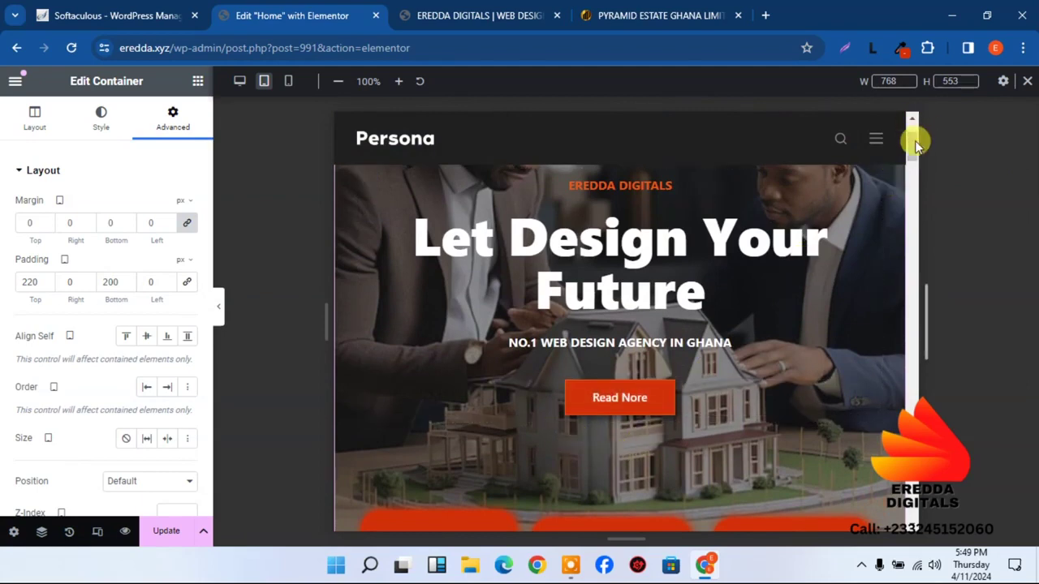
pyautogui.scroll(-1, 914, 156)
pyautogui.scroll(-3, 914, 156)
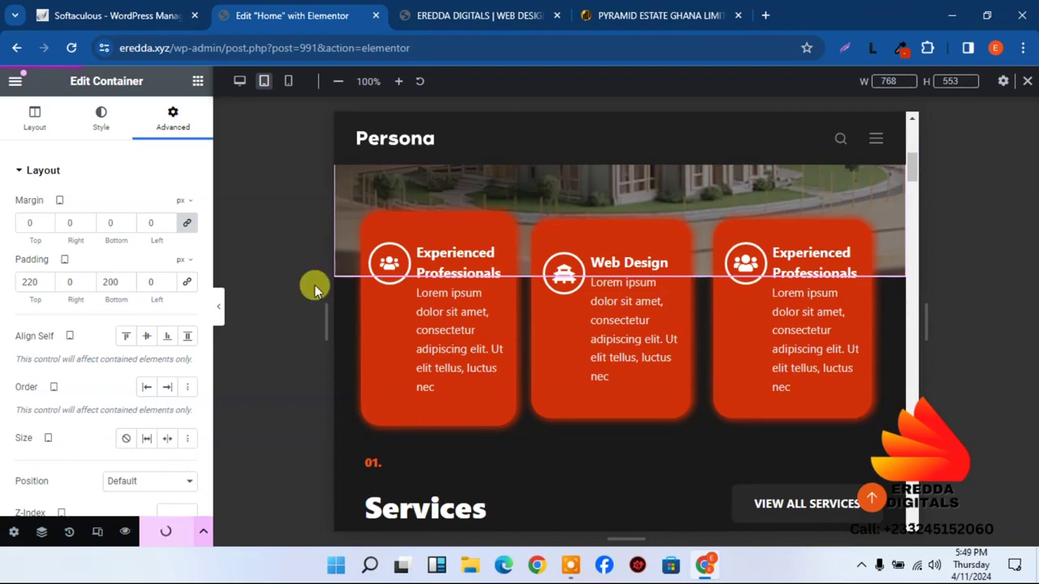
# - Switch to the mobile preview and set the "Let Design Your Future" heading's text size to 50 px
pyautogui.click(288, 81)
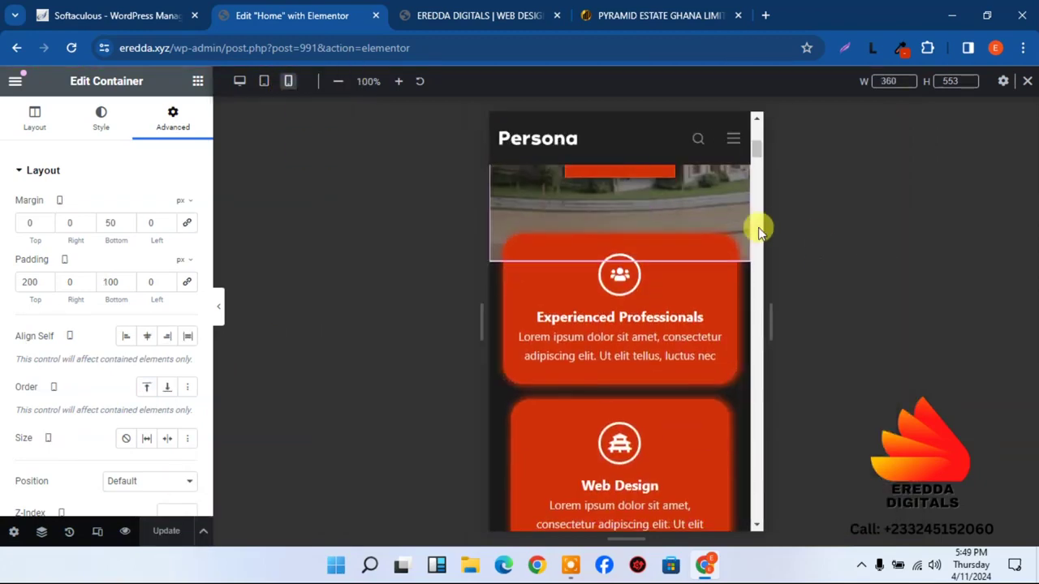
pyautogui.scroll(5, 760, 139)
pyautogui.moveTo(757, 114); pyautogui.dragTo(760, 139)
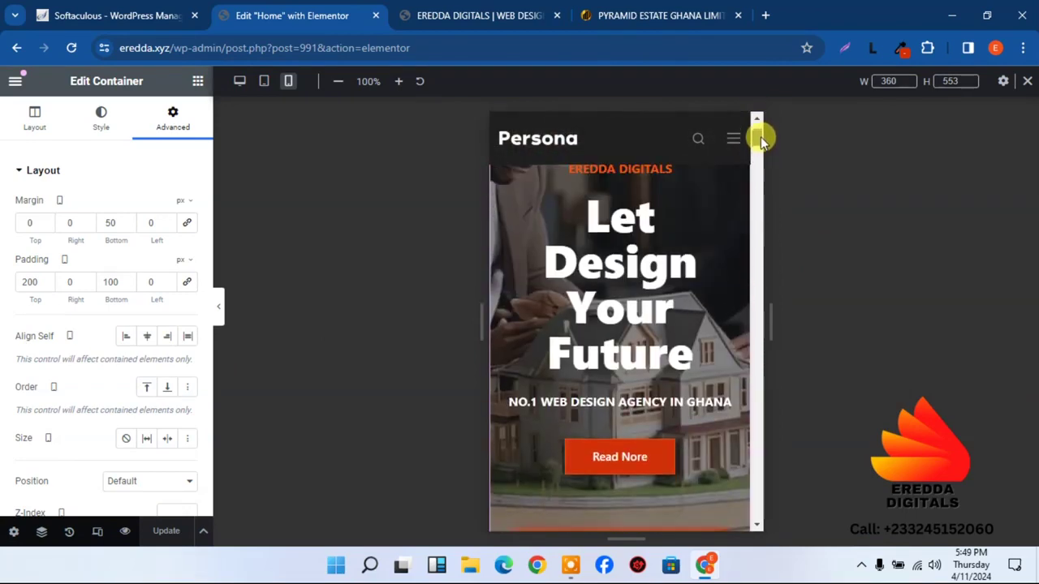
pyautogui.click(667, 264)
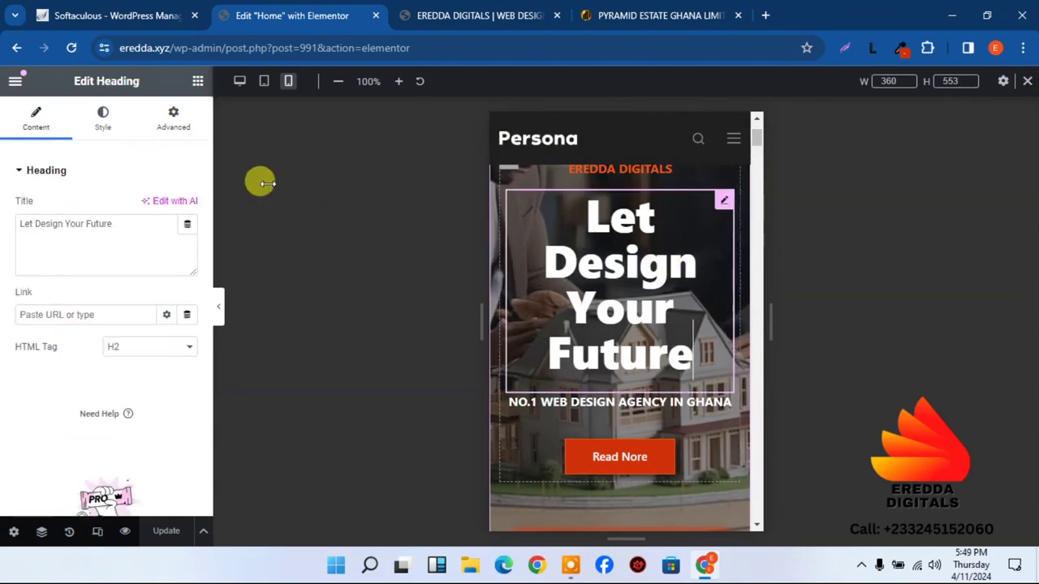
pyautogui.click(101, 114)
pyautogui.click(184, 271)
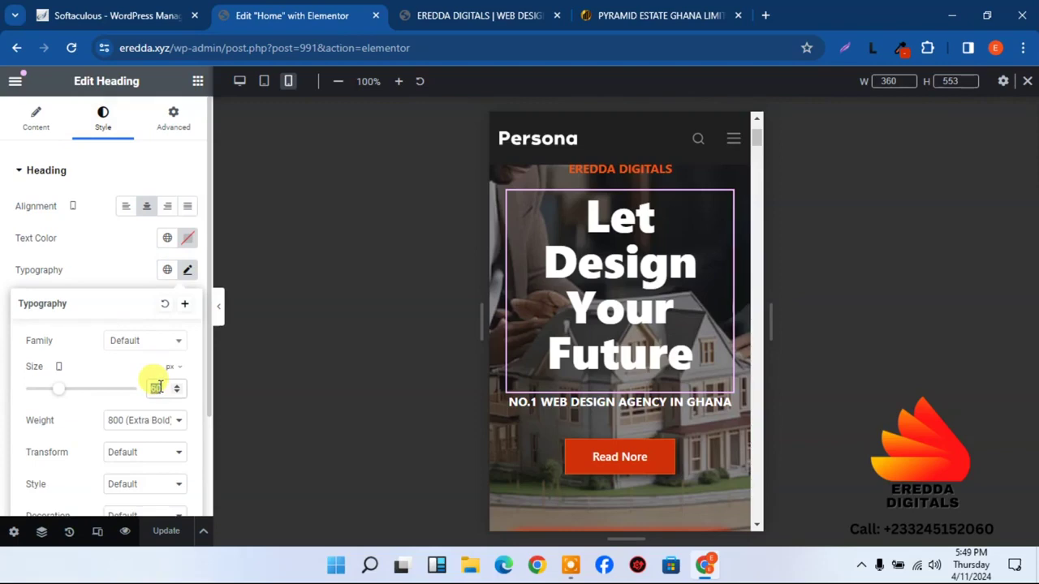
pyautogui.write('50')
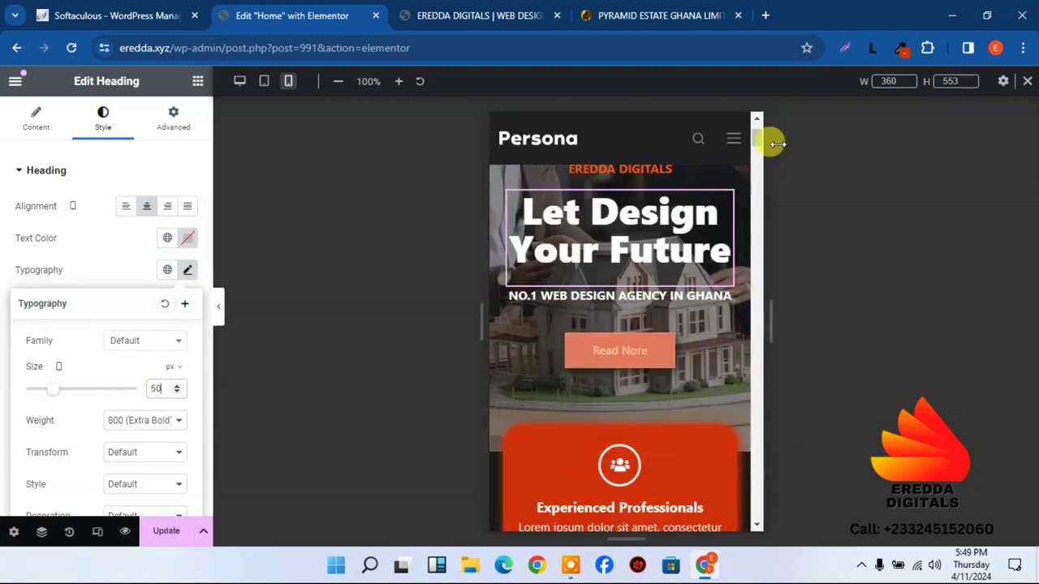
# - Unlink the mobile margin of the "No.1 Web Design Agency in Ghana" text, set its bottom value to 17 px, and update the page
pyautogui.scroll(2, 760, 138)
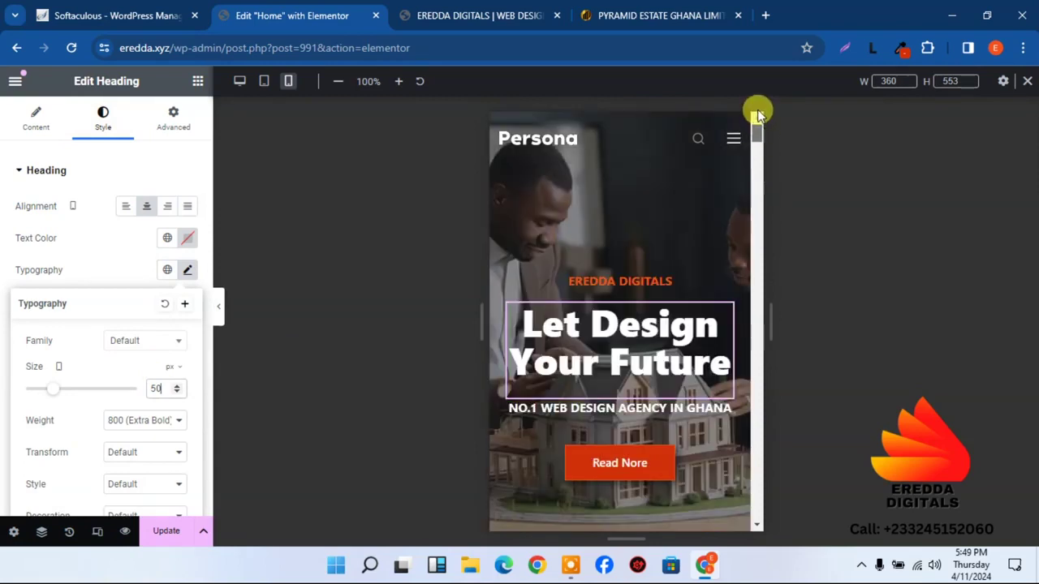
pyautogui.moveTo(759, 114)
pyautogui.mouseDown()
pyautogui.moveTo(754, 138)
pyautogui.moveTo(756, 129)
pyautogui.mouseUp()
pyautogui.click(720, 410)
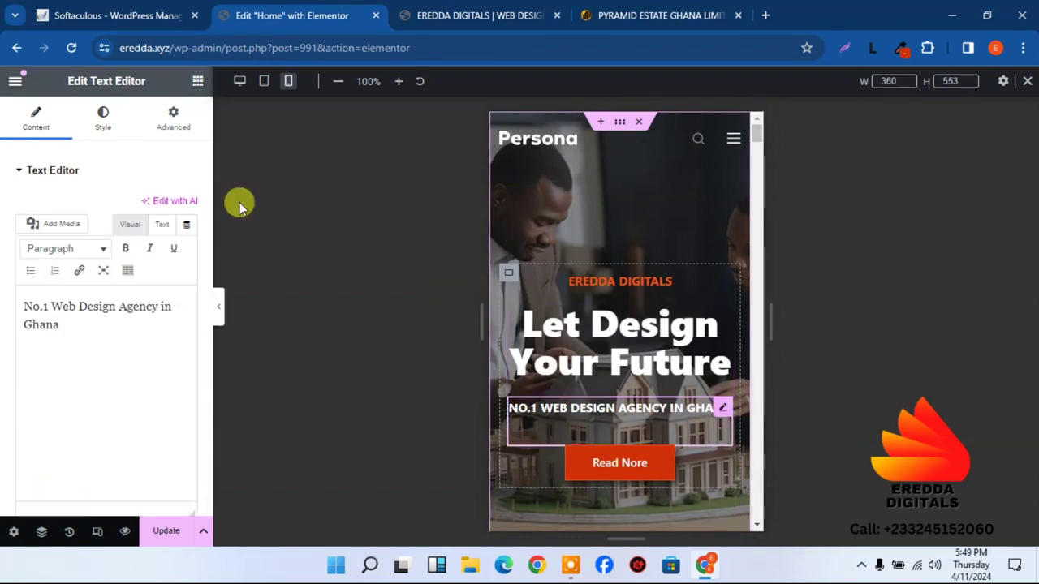
pyautogui.click(173, 130)
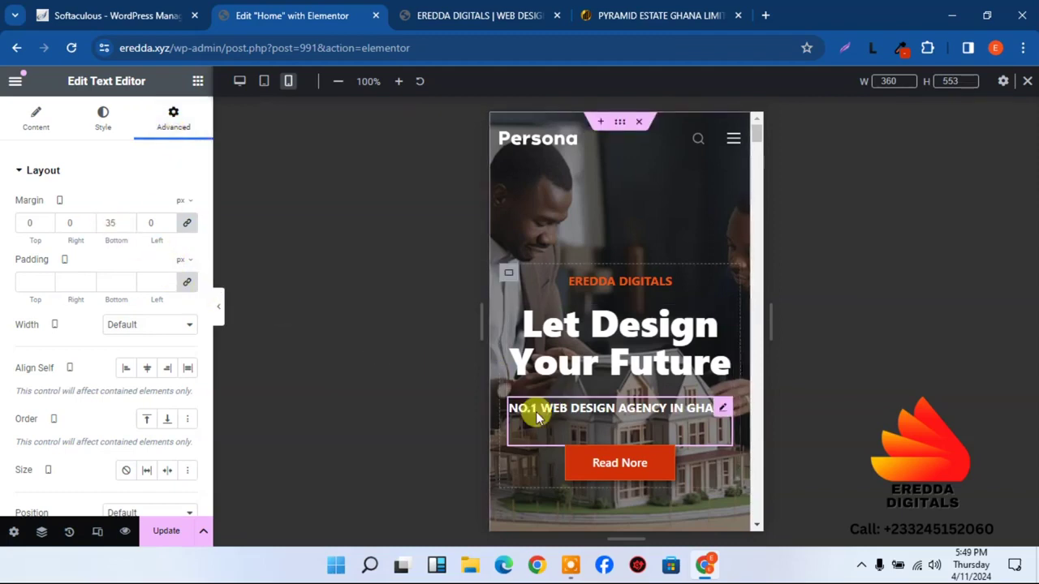
pyautogui.click(188, 223)
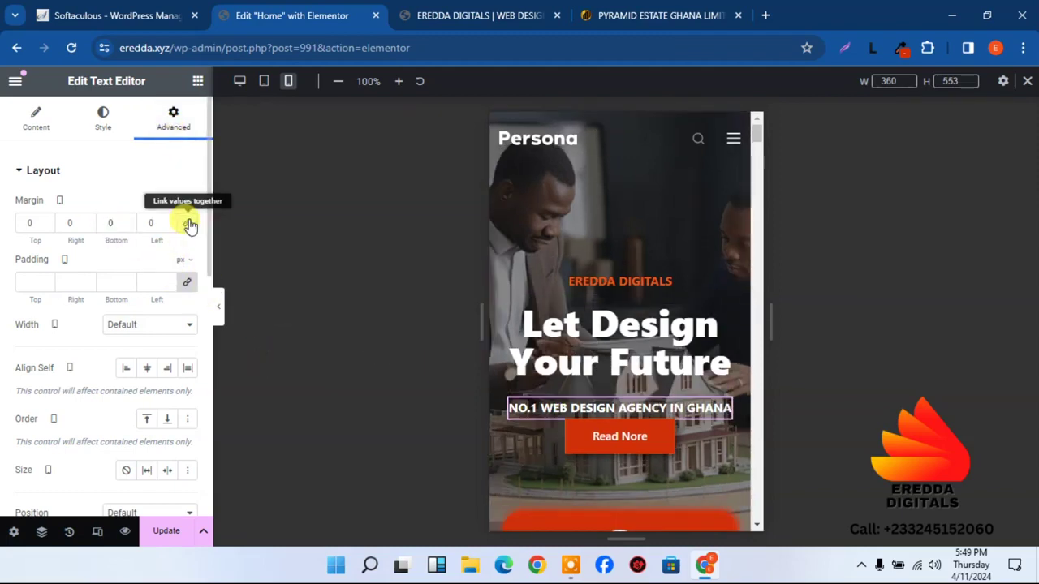
pyautogui.moveTo(128, 220); pyautogui.dragTo(135, 216)
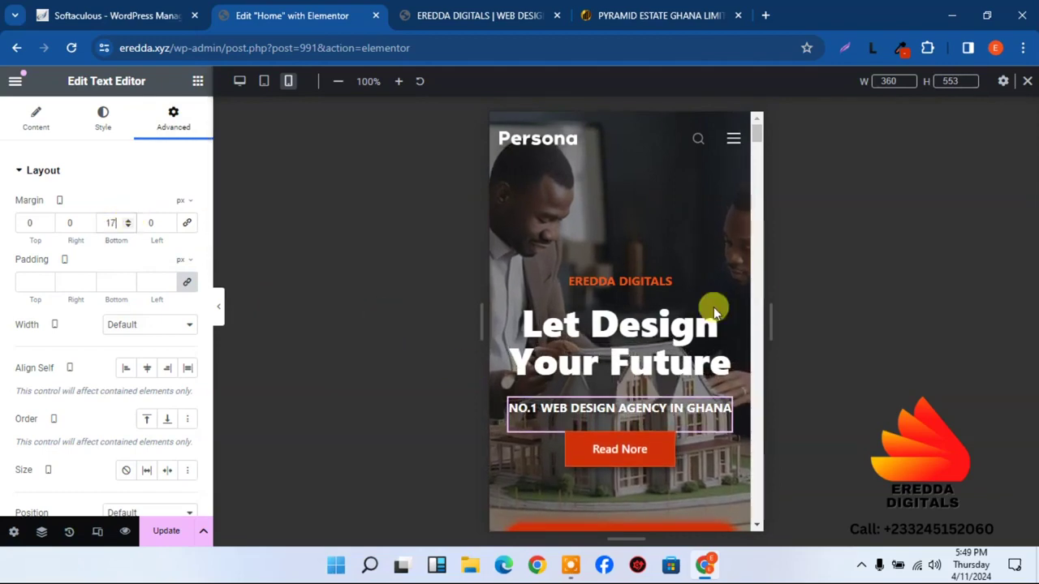
pyautogui.moveTo(757, 130); pyautogui.dragTo(758, 170)
pyautogui.click(166, 530)
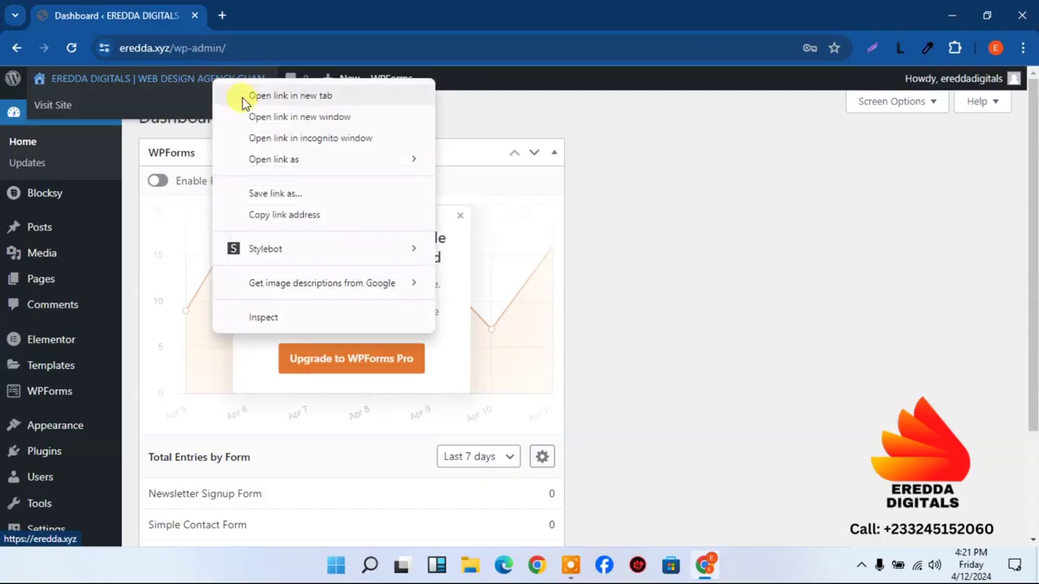
# - Open the live site in a new tab and examine the icon-box cards between the hero and Services sections
pyautogui.click(290, 95)
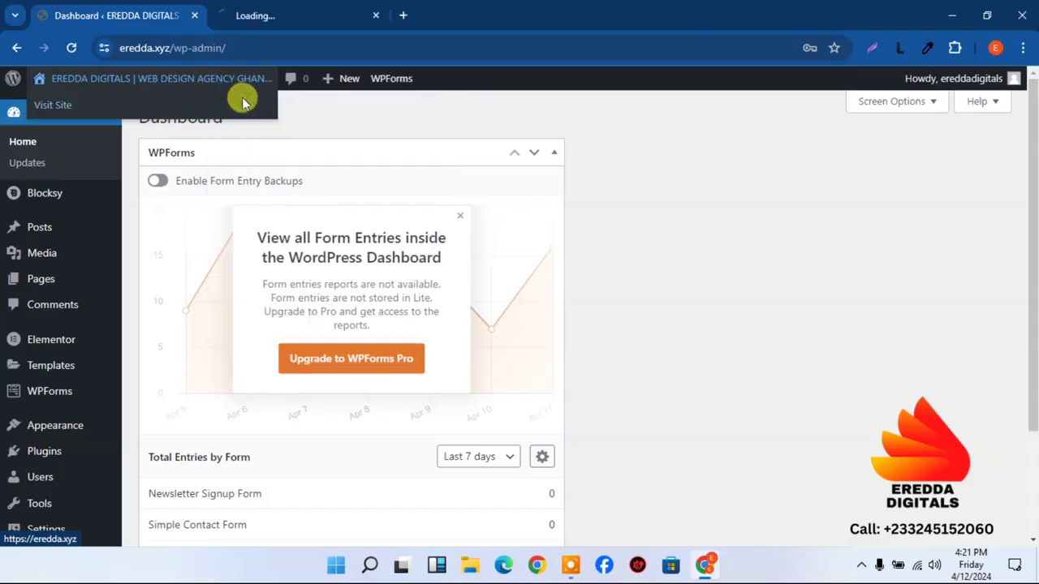
pyautogui.click(327, 16)
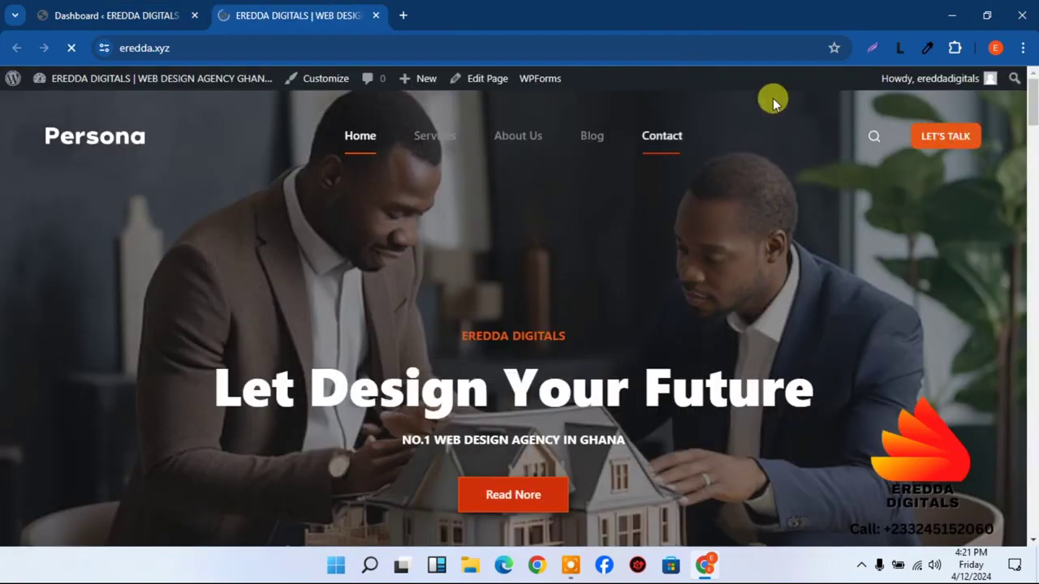
pyautogui.moveTo(1031, 109); pyautogui.dragTo(1029, 163)
pyautogui.scroll(-3, 1031, 163)
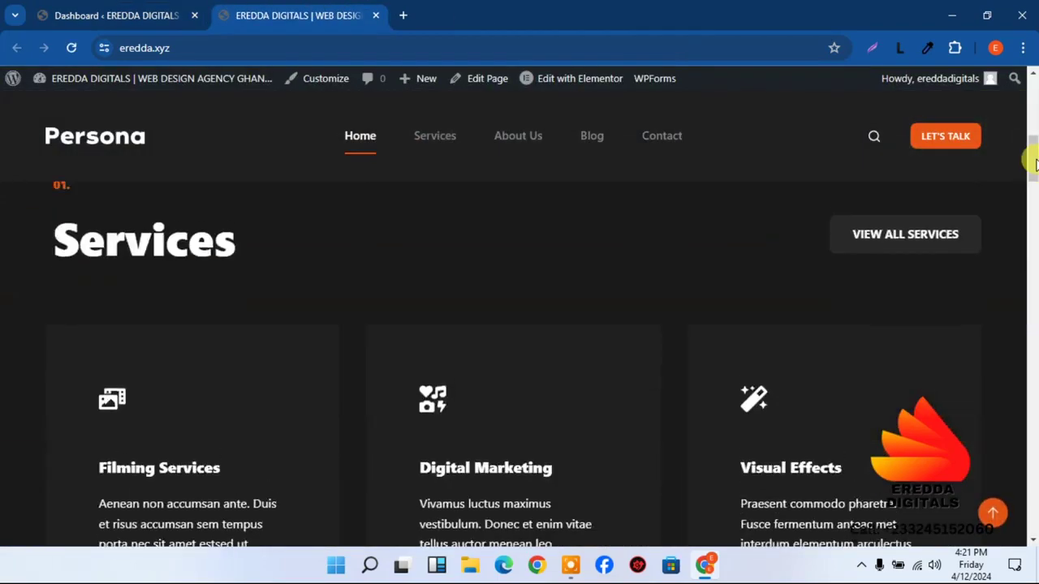
pyautogui.scroll(6, 1026, 134)
pyautogui.scroll(-4, 1031, 150)
pyautogui.moveTo(1030, 160); pyautogui.dragTo(1031, 144)
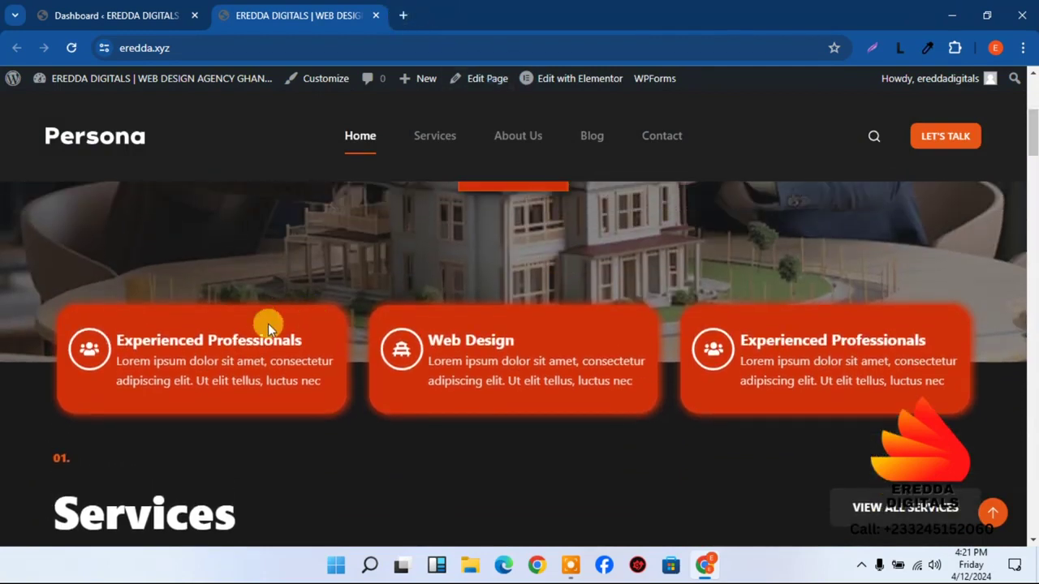
# - Open eredda.com in a new tab, examine its header and hero section, and close the tab
pyautogui.click(399, 16)
pyautogui.write('eredda')
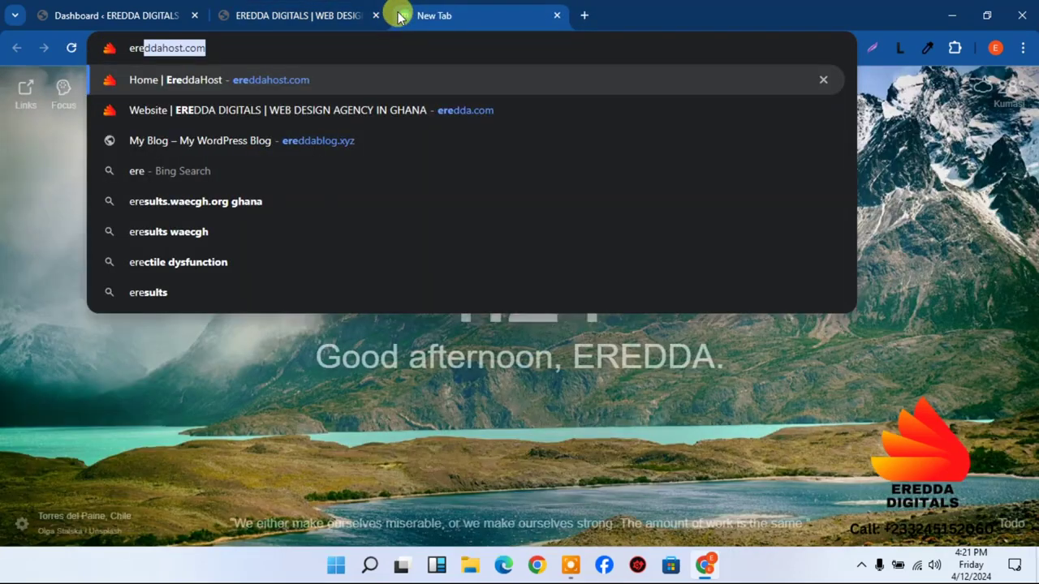
pyautogui.write('.com')
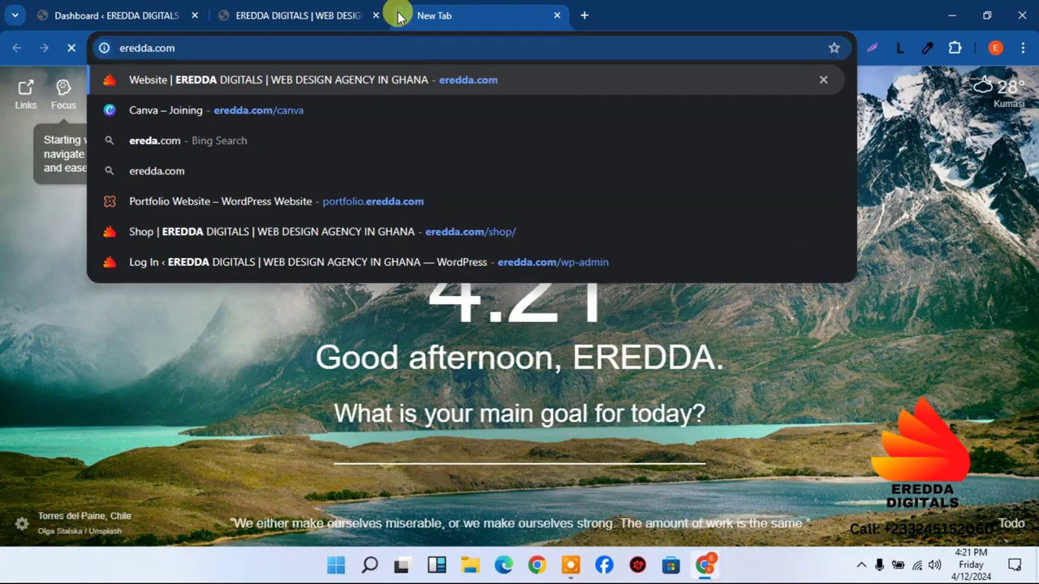
pyautogui.press('Return')
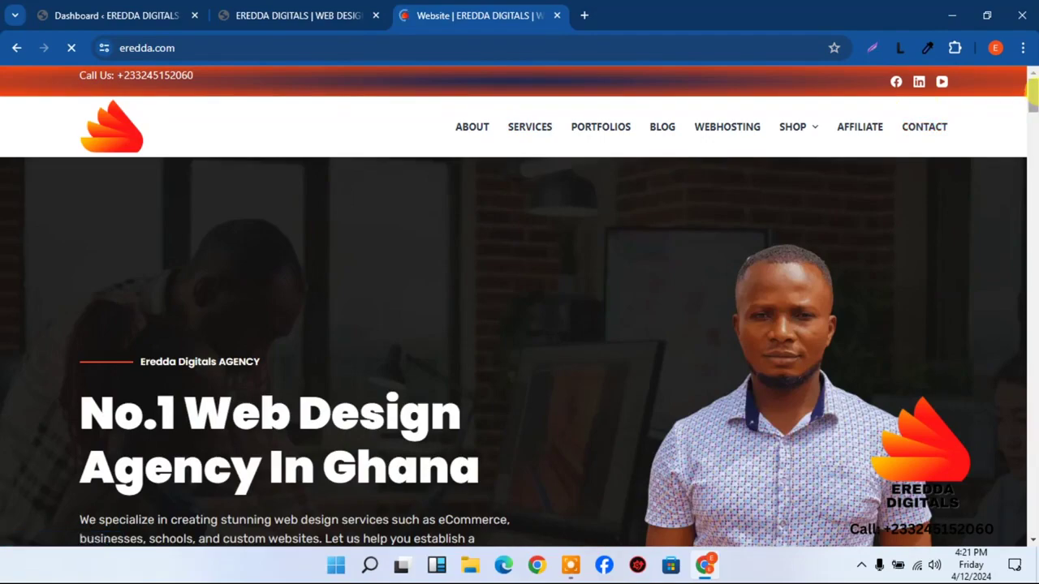
pyautogui.moveTo(1032, 93); pyautogui.dragTo(1024, 7)
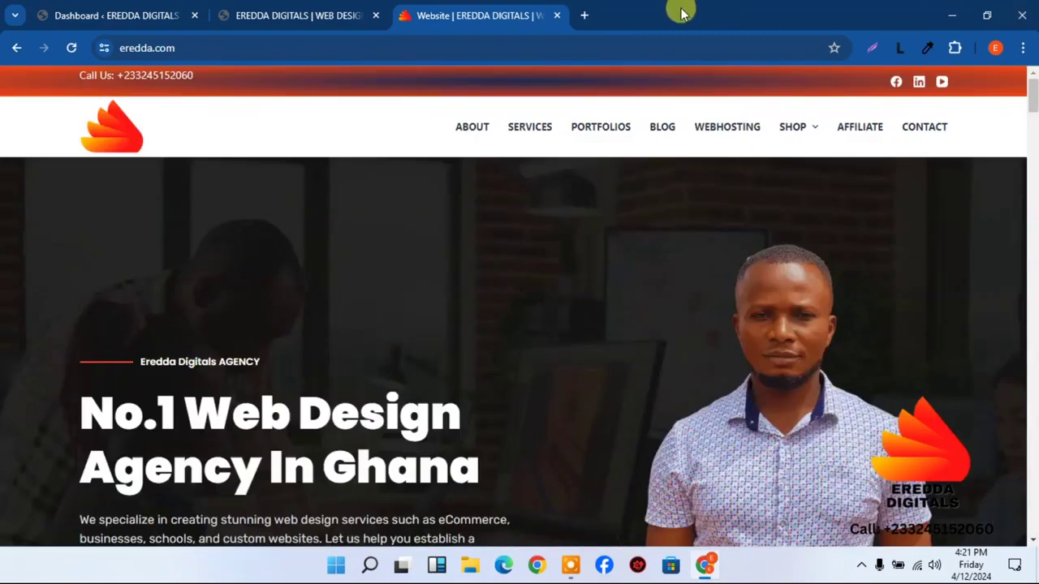
pyautogui.click(556, 16)
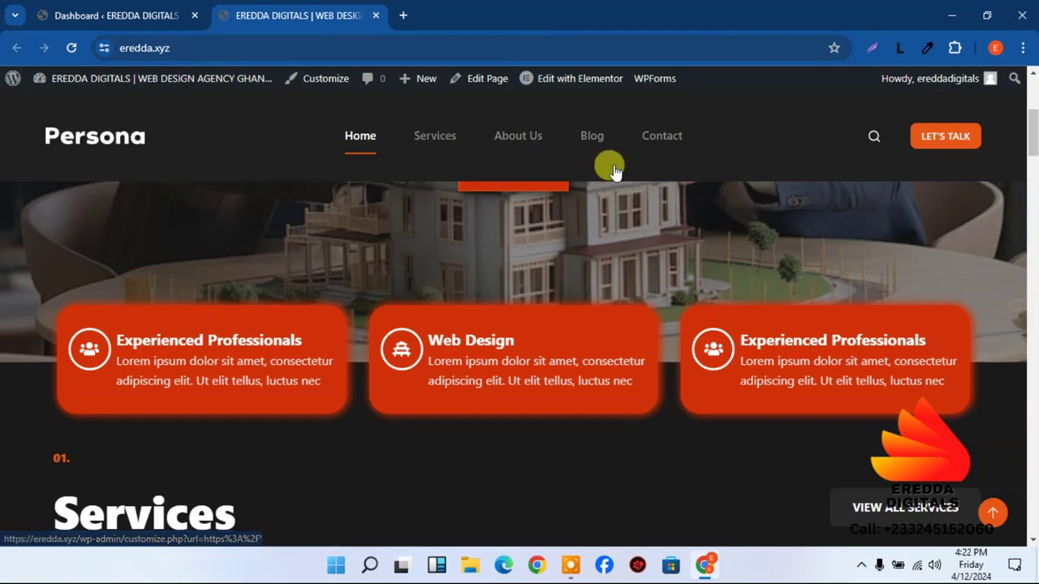
# - Log out of WordPress, return to the public eredda.xyz home page, and close the old dashboard tab
pyautogui.moveTo(982, 80)
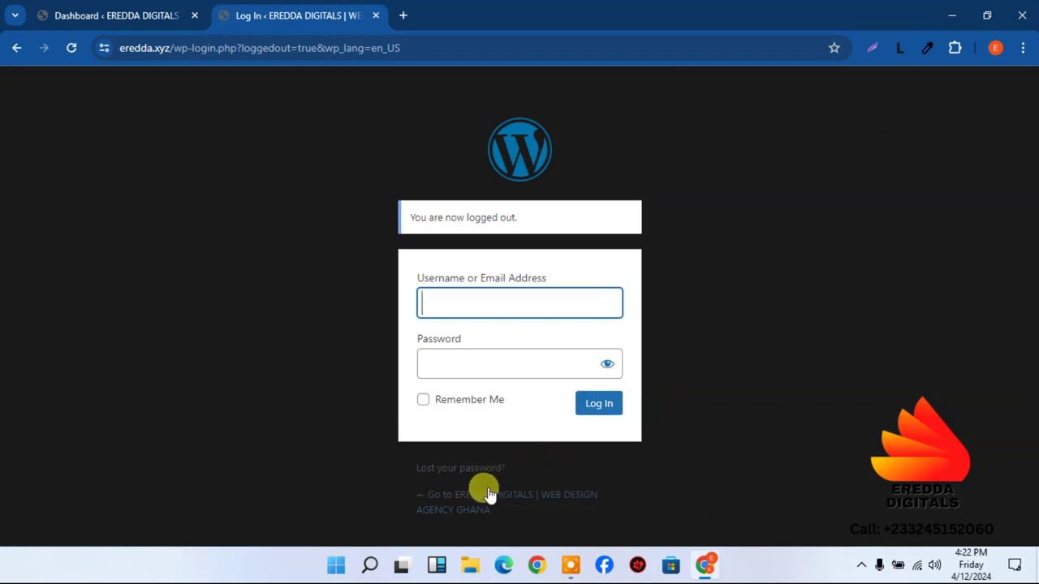
pyautogui.click(488, 495)
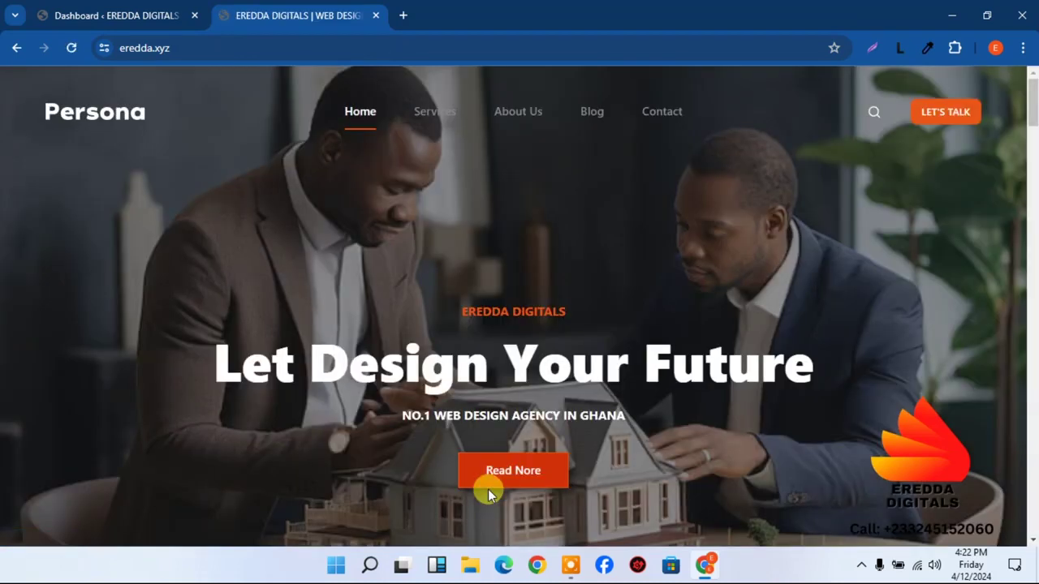
pyautogui.click(194, 15)
# - Open ereddahost.com in a new tab and view it alongside the eredda.xyz home page
pyautogui.click(220, 16)
pyautogui.write('ereddahost.com')
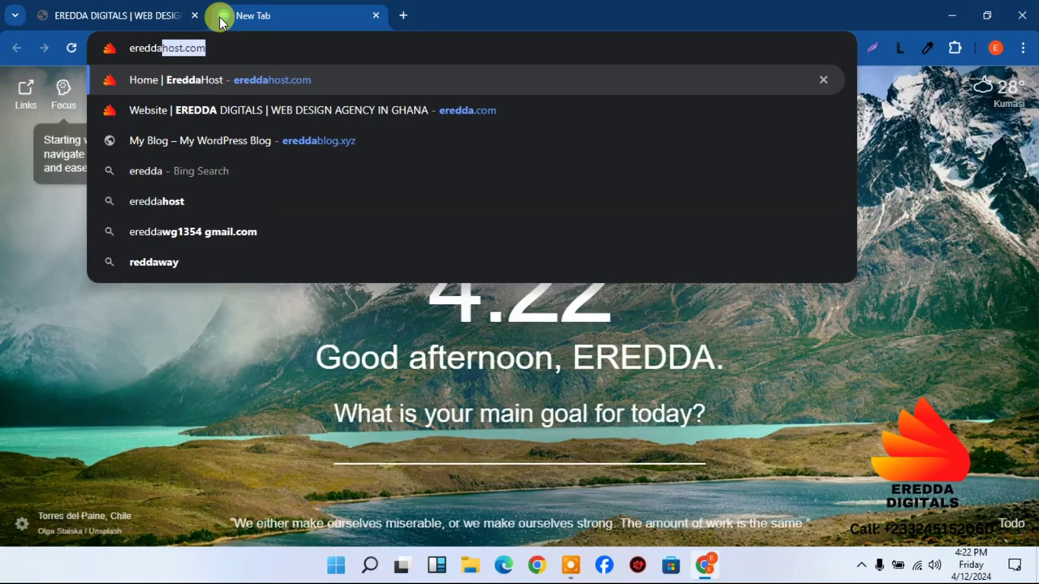
pyautogui.press('Return')
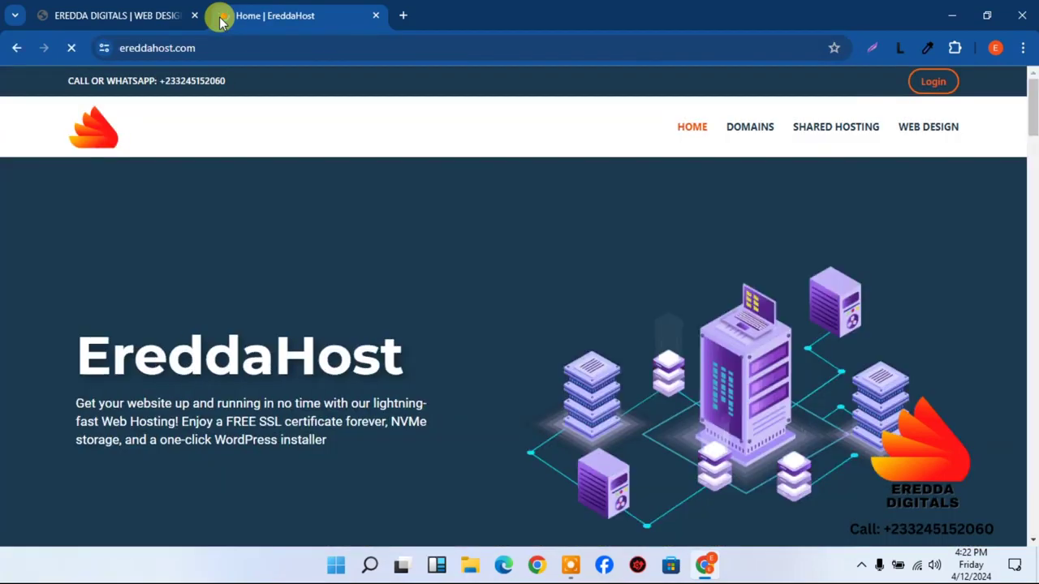
pyautogui.click(160, 8)
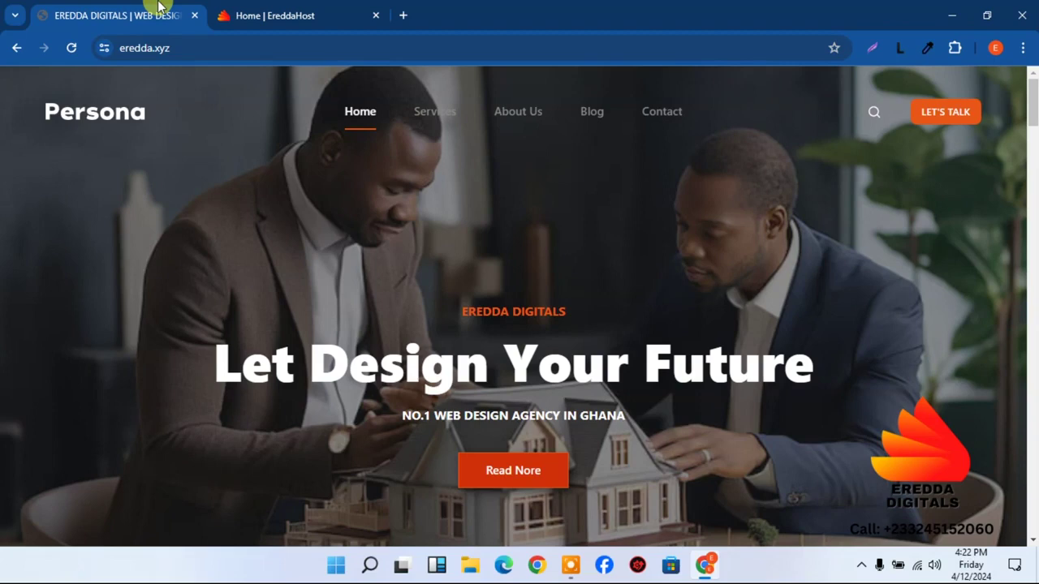
pyautogui.click(338, 8)
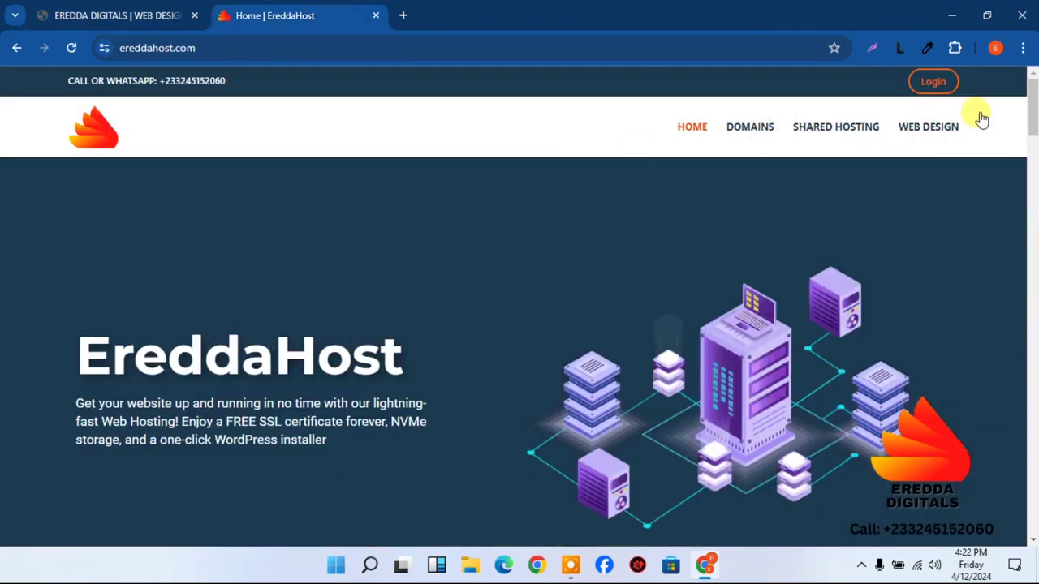
# - Enter the EreddaHost client area, open the Business hosting service for ereddablog.xyz, and log in to its cPanel
pyautogui.click(930, 83)
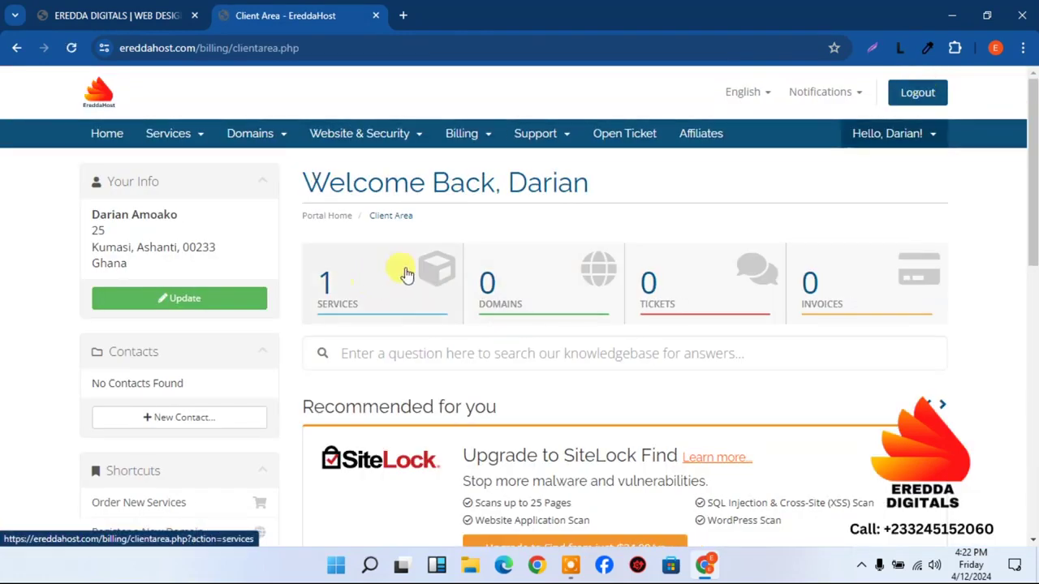
pyautogui.click(383, 305)
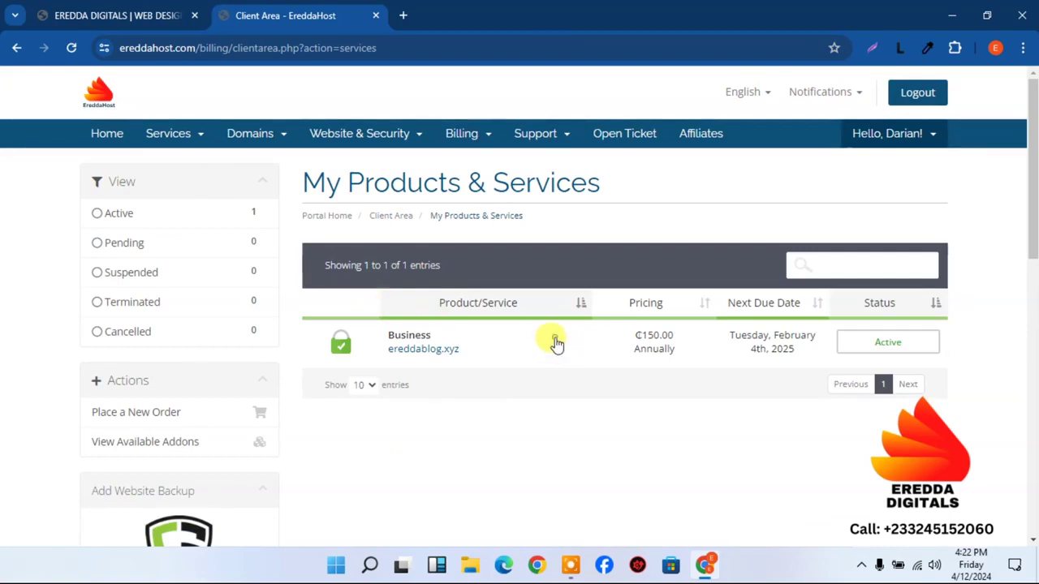
pyautogui.click(557, 344)
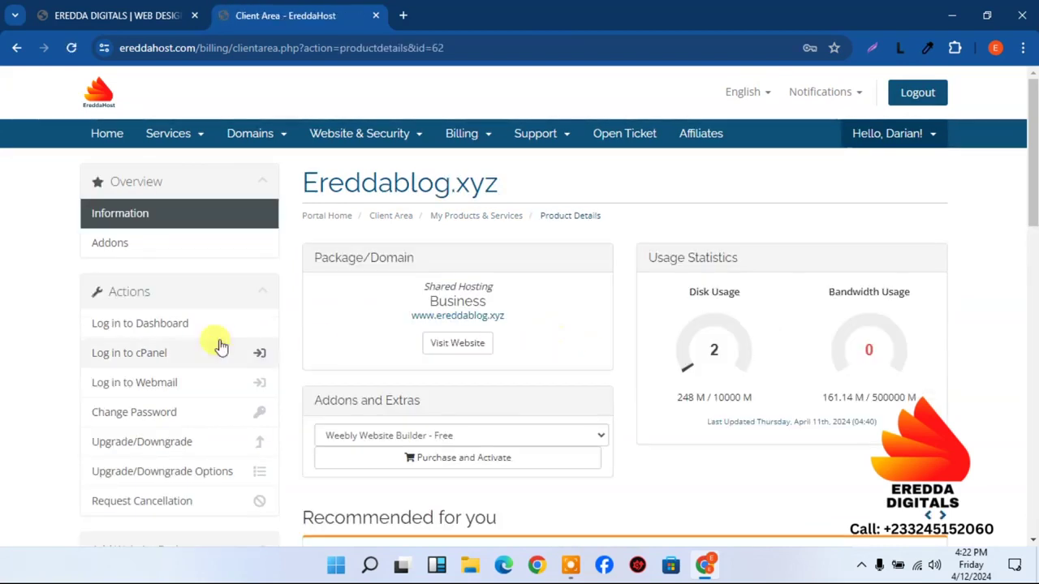
pyautogui.click(151, 361)
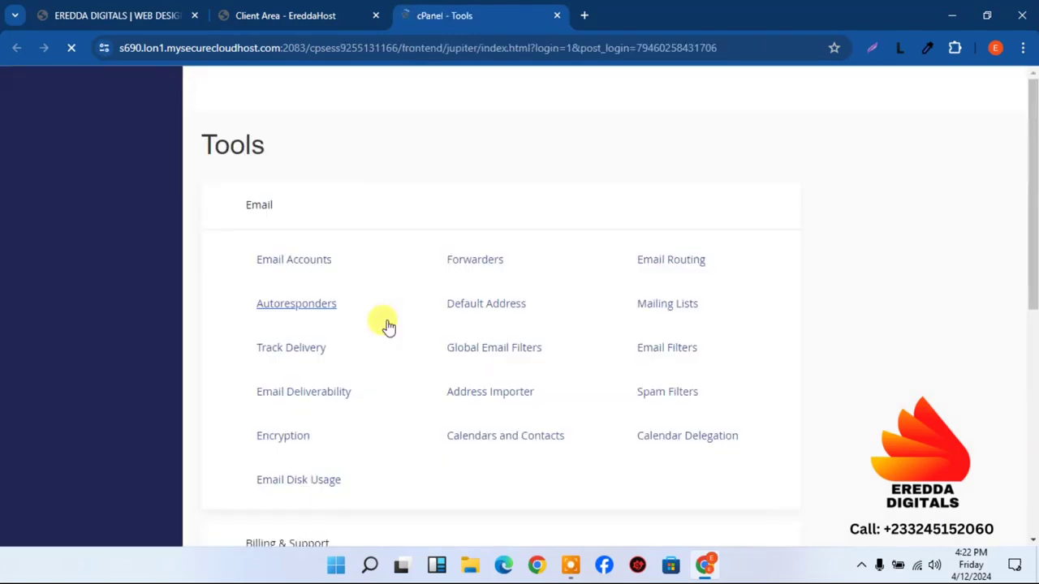
# - Find the admin login for eredda.xyz in Softaculous's WordPress Management, and close the cPanel and client area tabs
pyautogui.moveTo(1032, 113); pyautogui.dragTo(1032, 374)
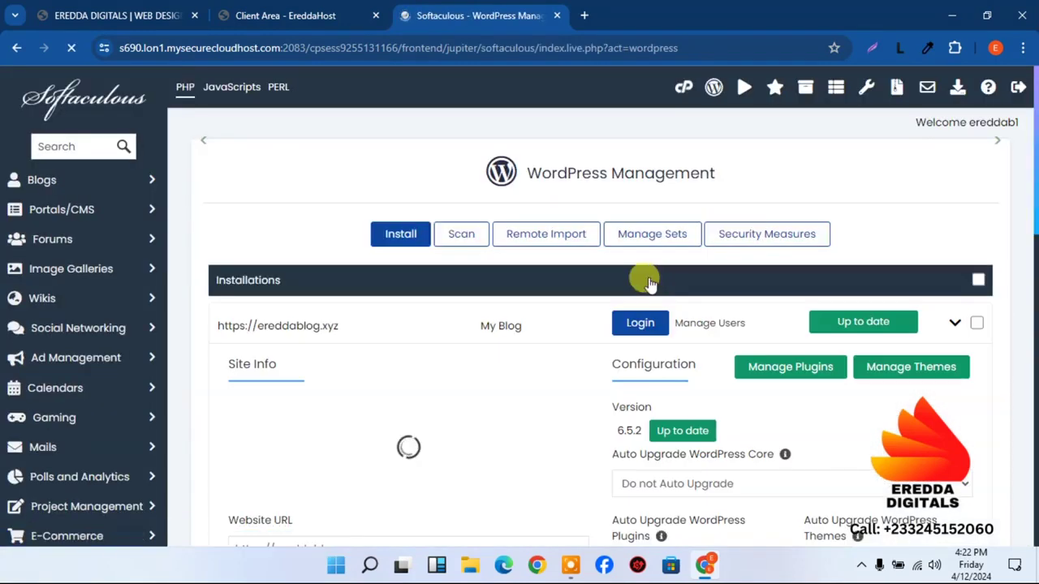
pyautogui.moveTo(1034, 192); pyautogui.dragTo(1032, 253)
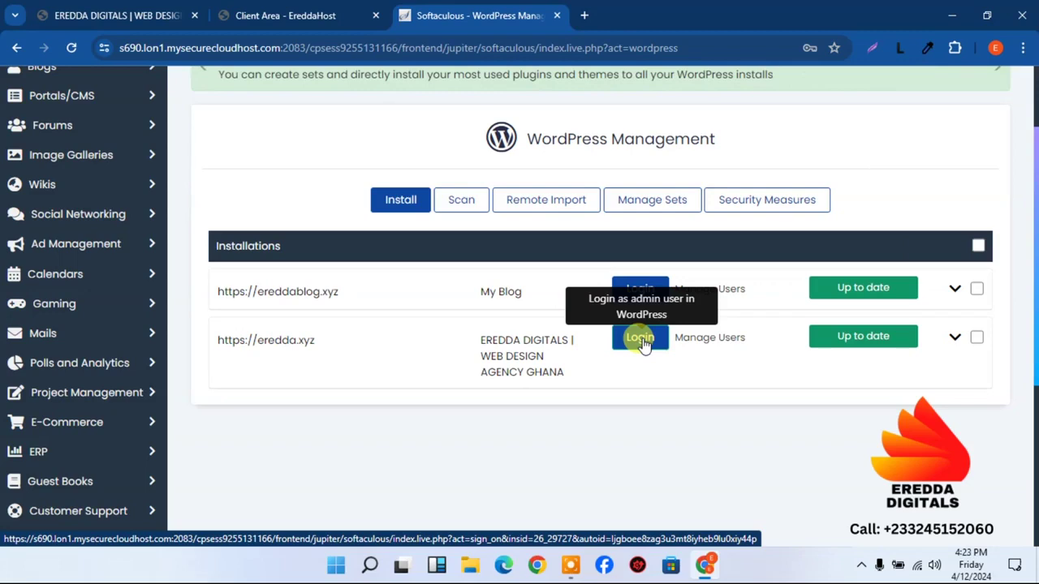
pyautogui.click(556, 16)
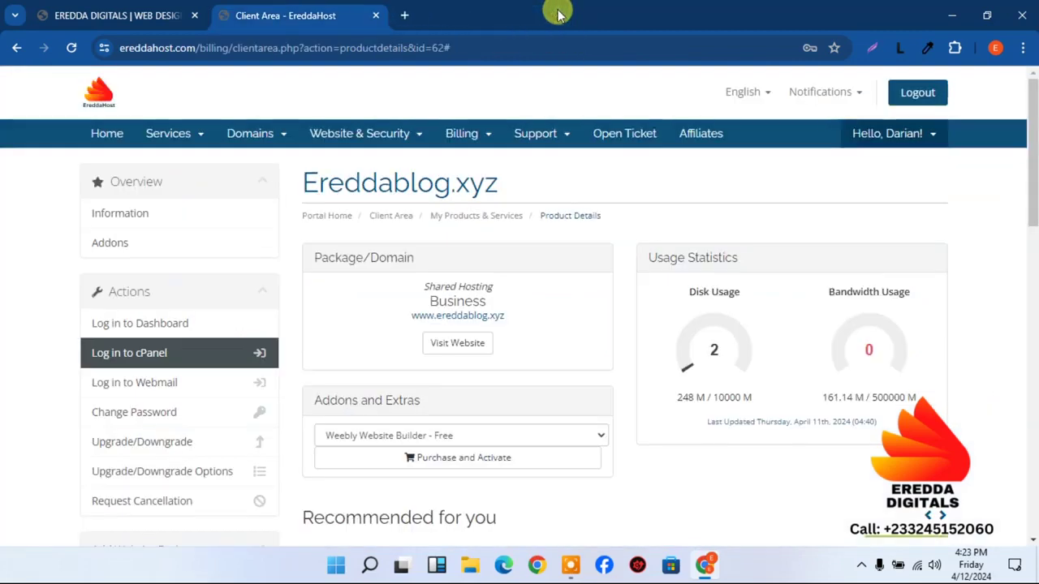
pyautogui.click(377, 17)
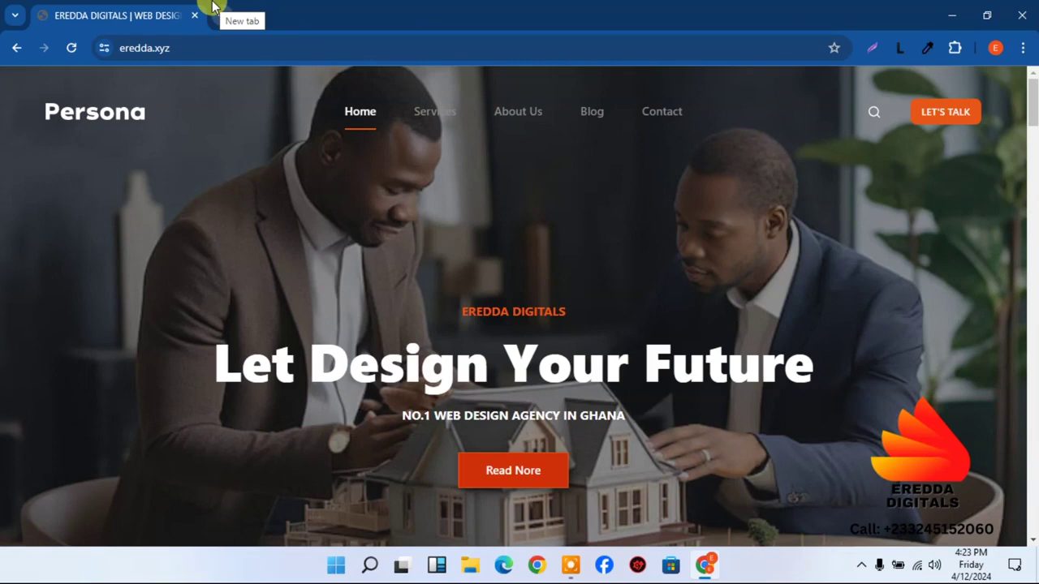
# - Go to the WordPress login page at eredda.xyz/wp-admin
pyautogui.click(231, 46)
pyautogui.click(232, 46)
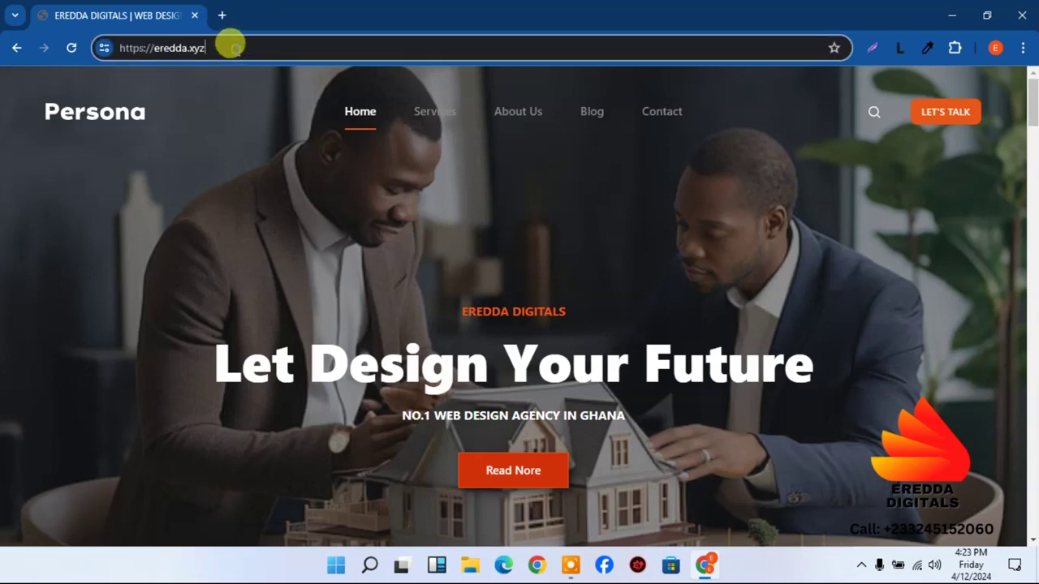
pyautogui.write('/wp')
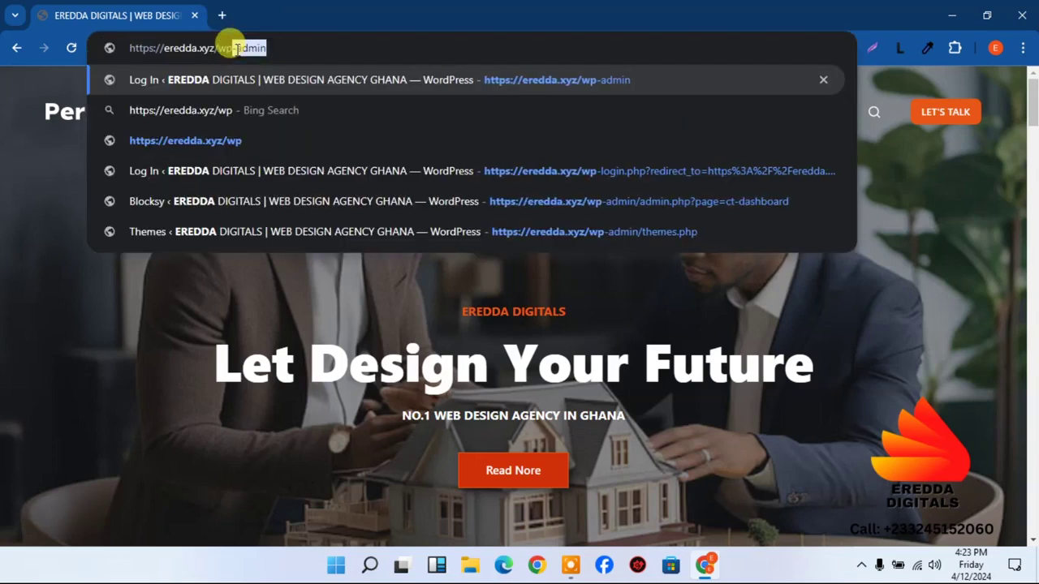
pyautogui.write('-ad')
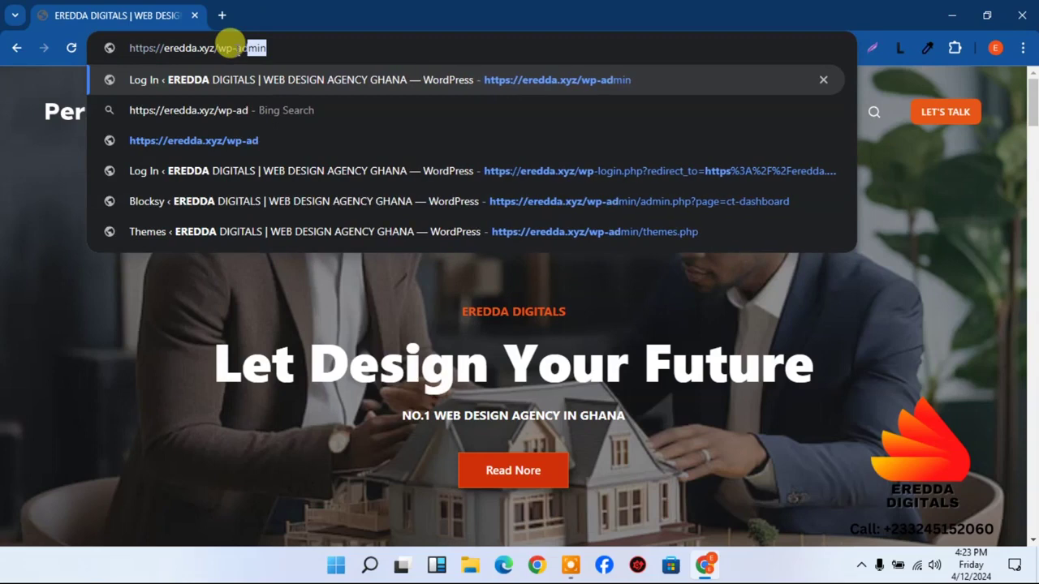
pyautogui.write('min')
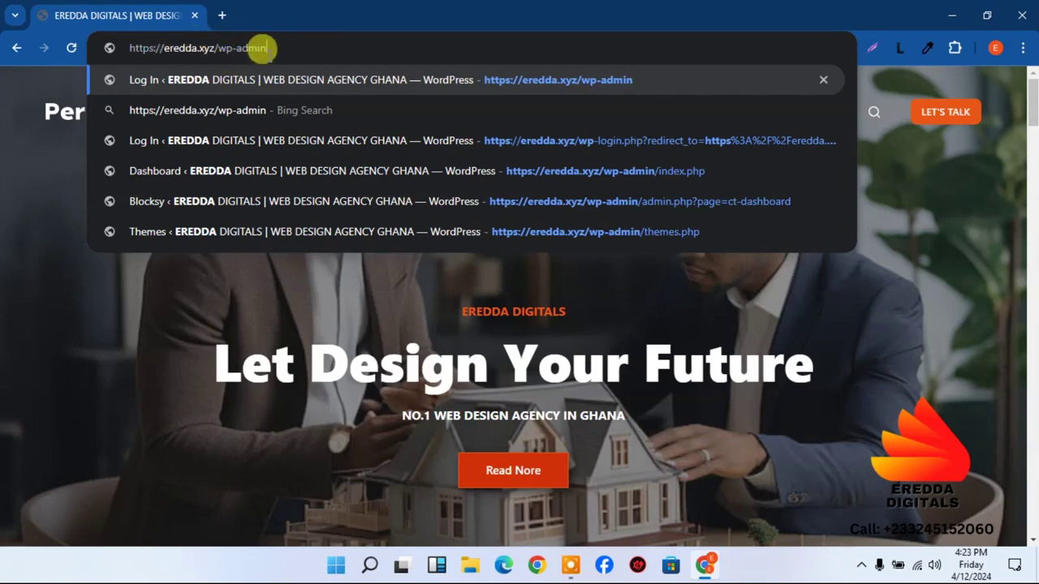
pyautogui.press('Return')
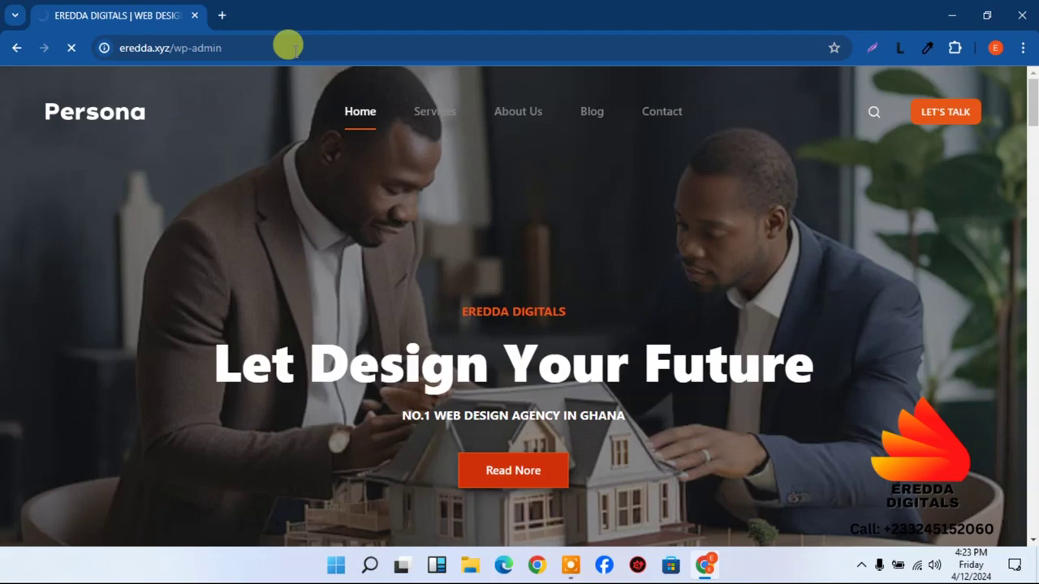
# - Log in to WordPress with the account username and password, and dismiss the browser's offer to save the password
pyautogui.write('ereddadigitals')
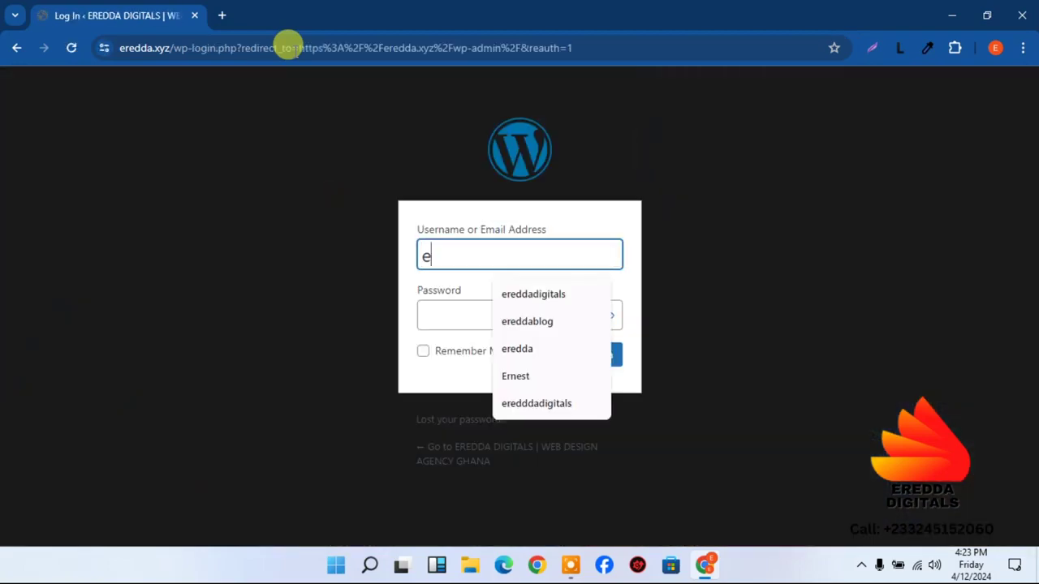
pyautogui.click(551, 297)
pyautogui.click(479, 313)
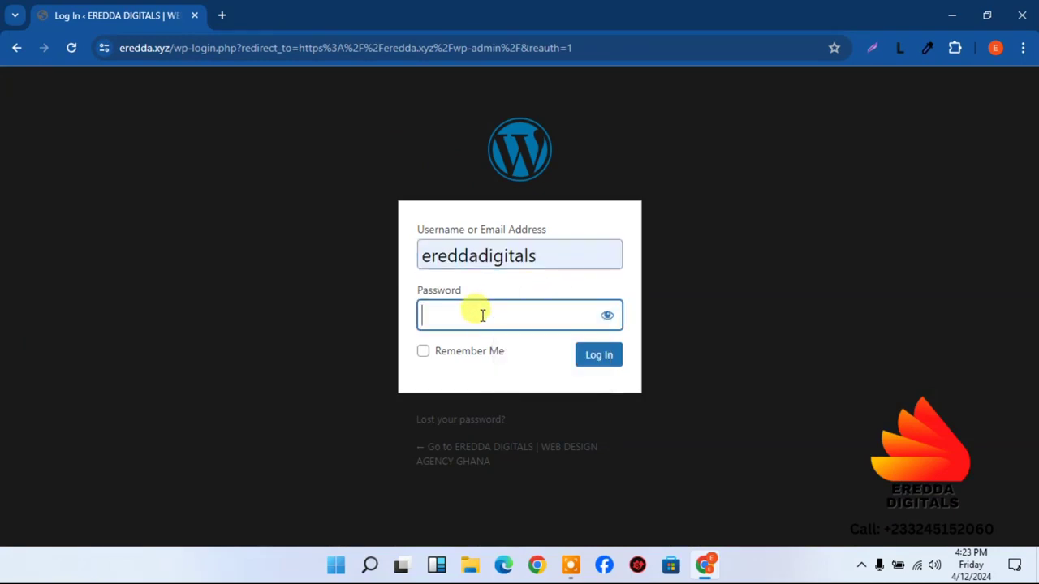
pyautogui.hotkey('ctrl', 'v')
pyautogui.click(593, 364)
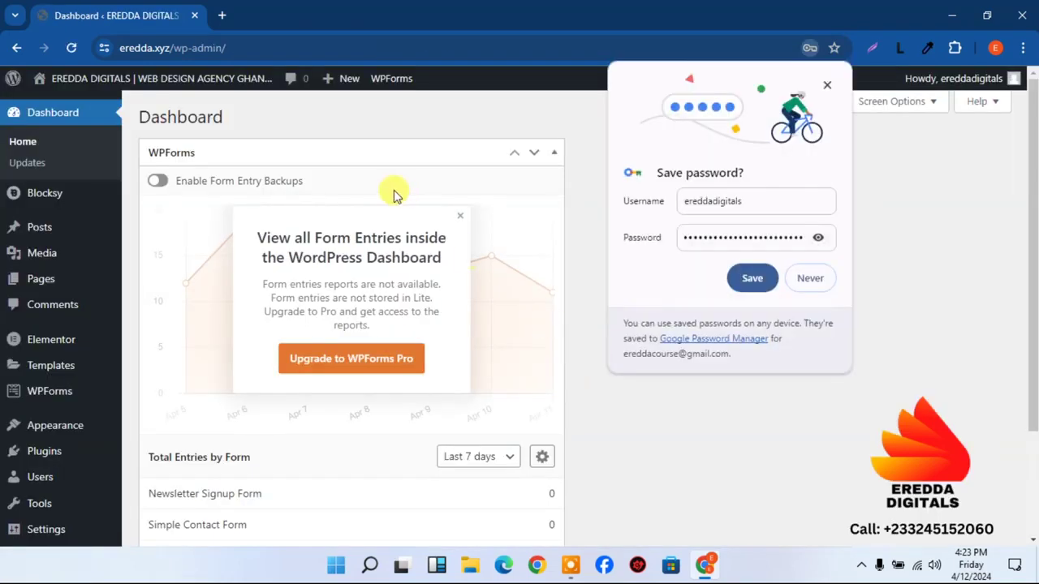
pyautogui.click(827, 85)
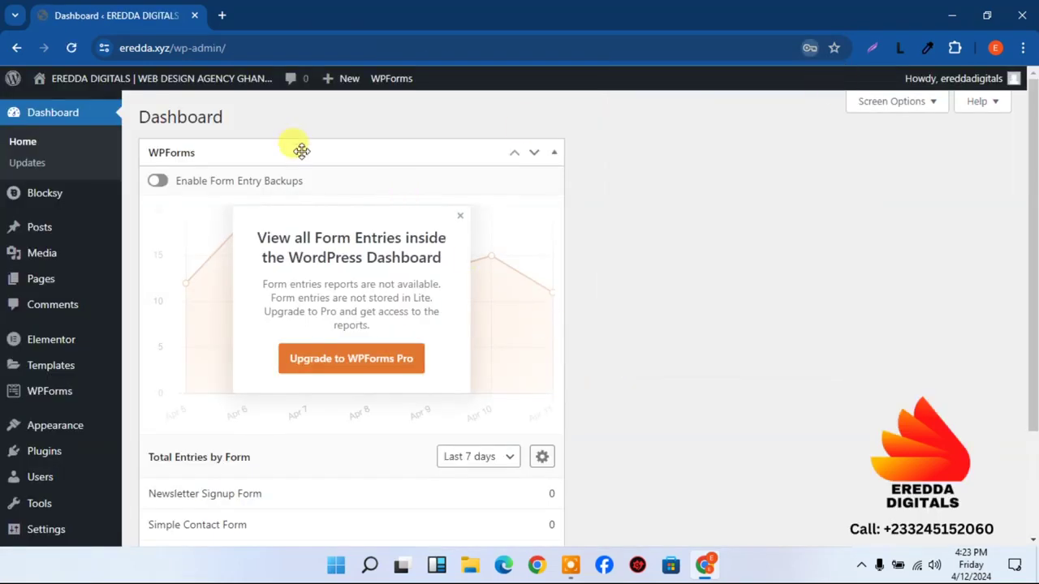
# - Open the live site in a new tab and review the Home page's header and hero section
pyautogui.rightClick(168, 86)
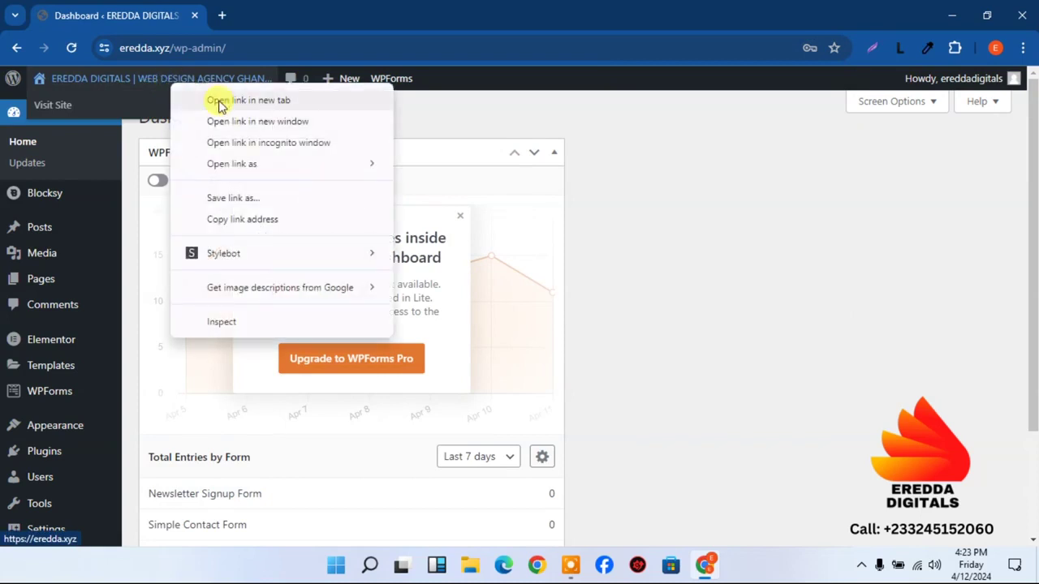
pyautogui.click(218, 100)
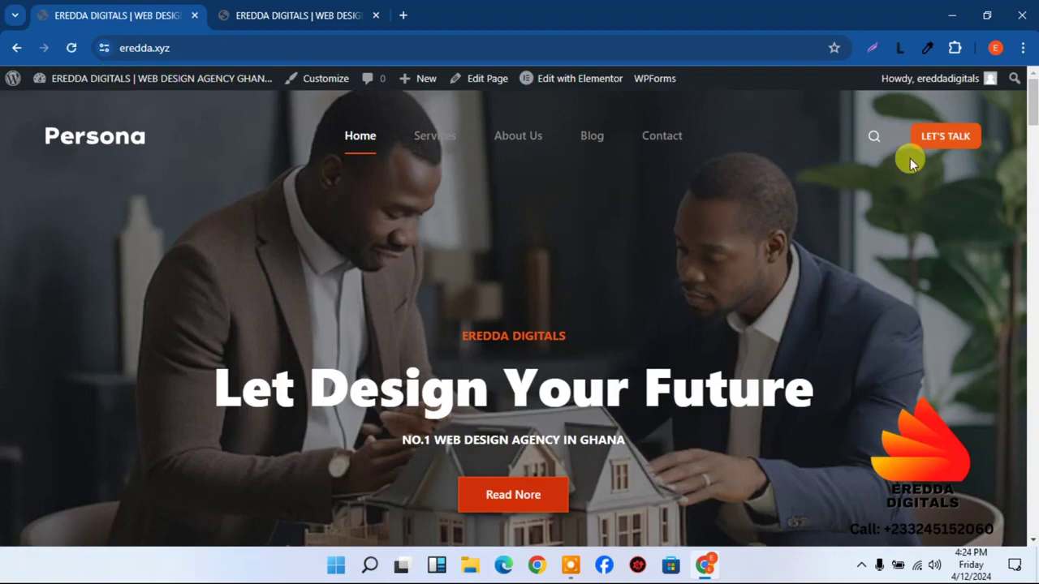
pyautogui.moveTo(1029, 114); pyautogui.dragTo(1033, 65)
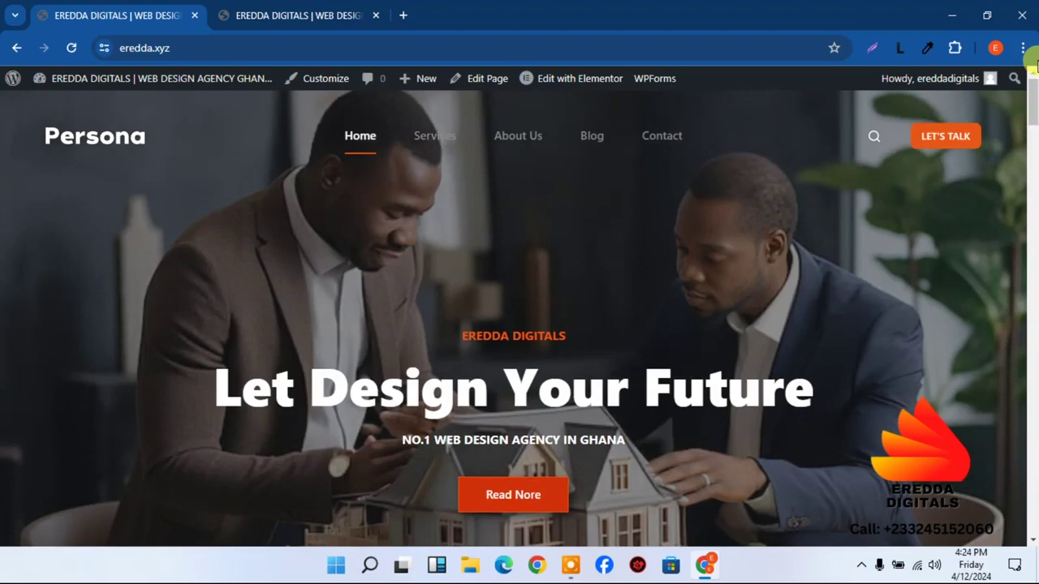
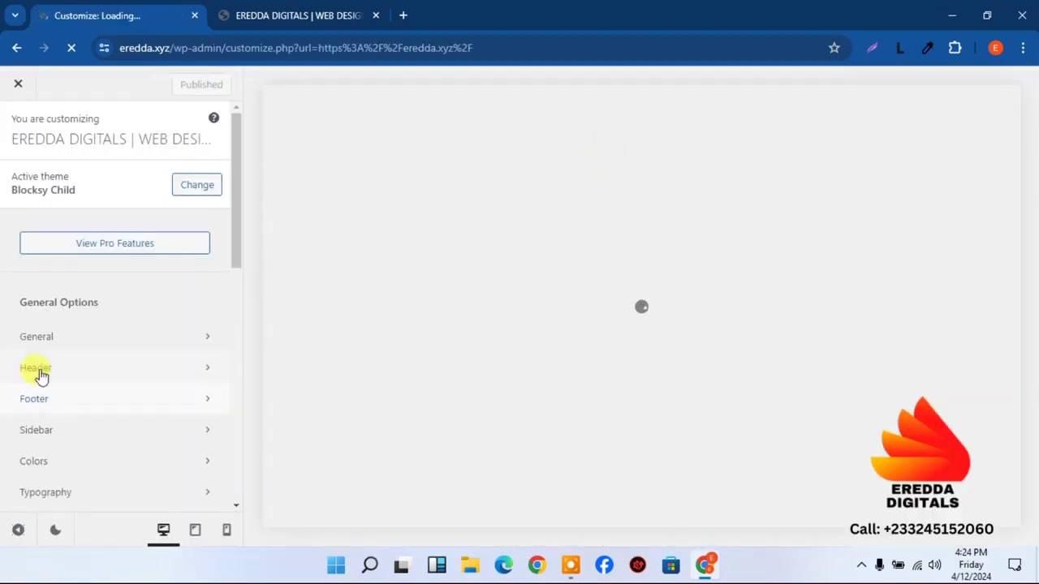
# - In the header builder, set the font of Menu 1's top-level items to uppercase
pyautogui.click(40, 370)
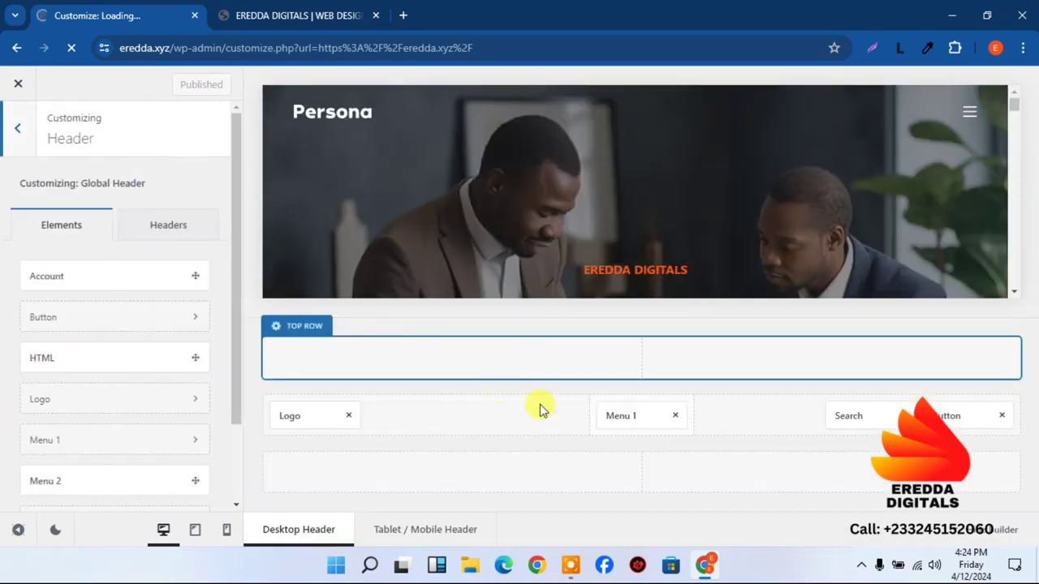
pyautogui.click(617, 416)
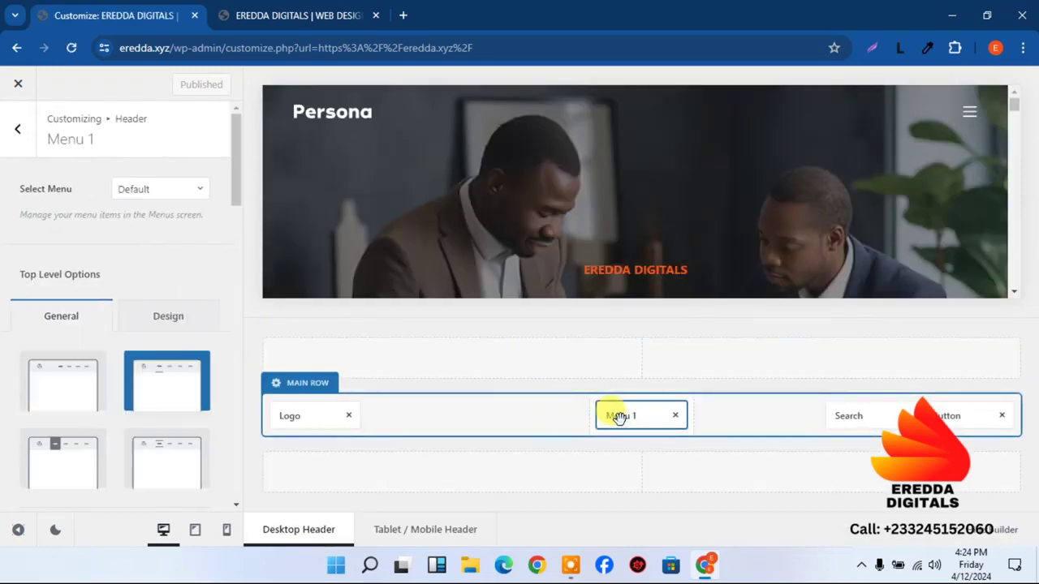
pyautogui.click(192, 313)
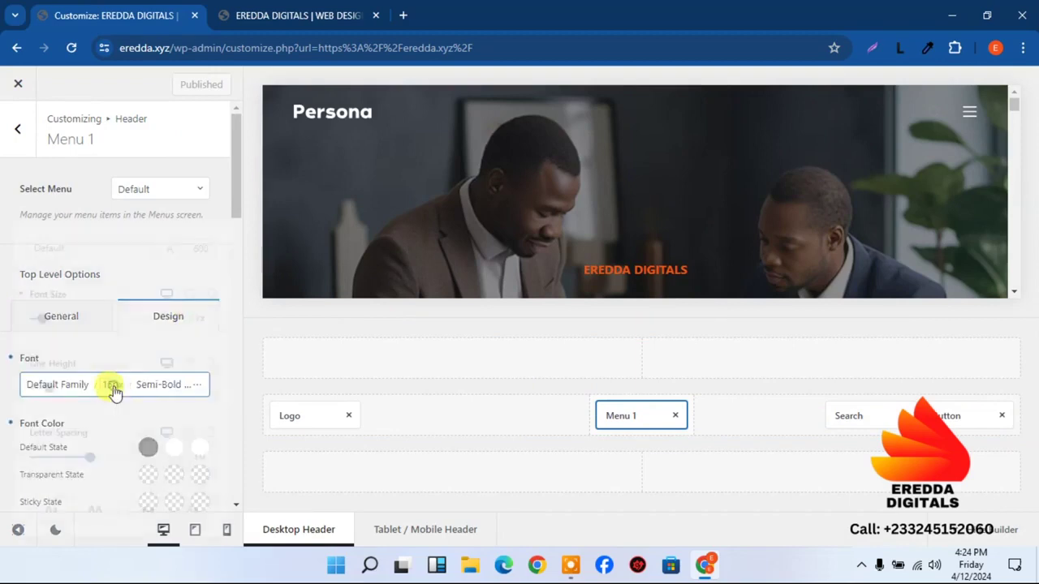
pyautogui.click(113, 386)
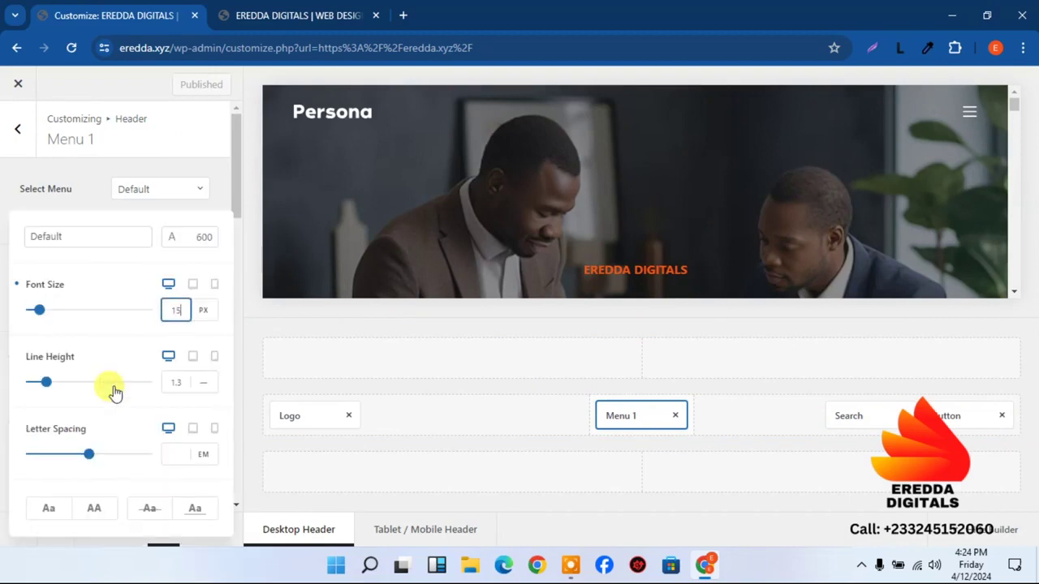
pyautogui.click(94, 508)
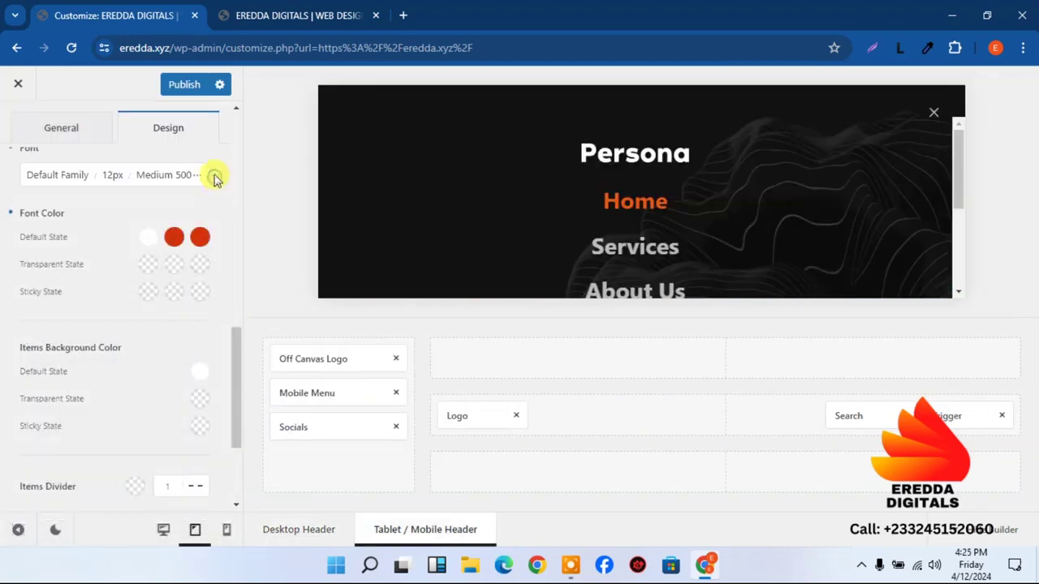
# - Publish the menu changes and reload the live site to check the header menu
pyautogui.click(182, 85)
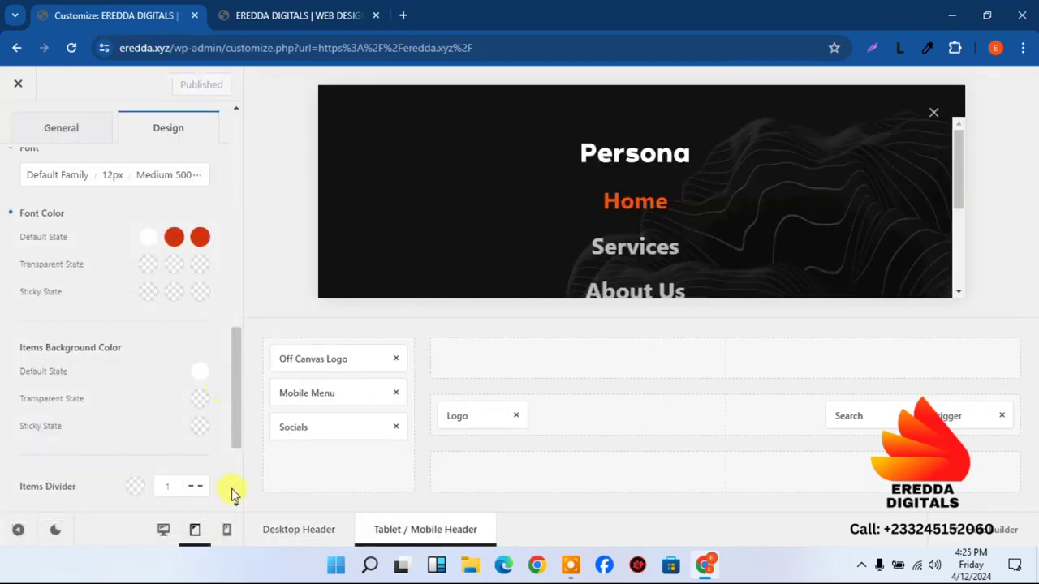
pyautogui.click(276, 12)
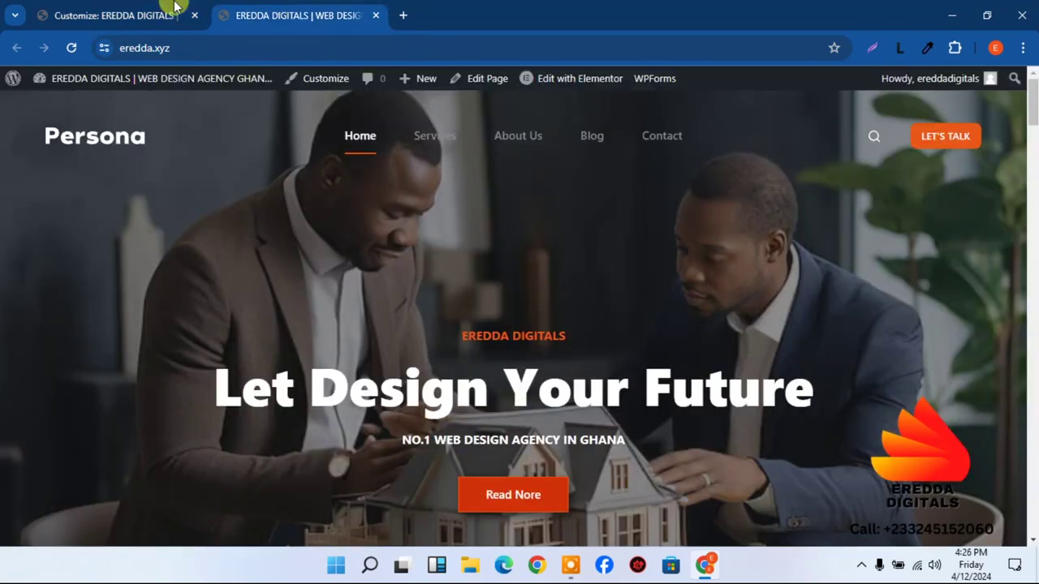
pyautogui.click(71, 48)
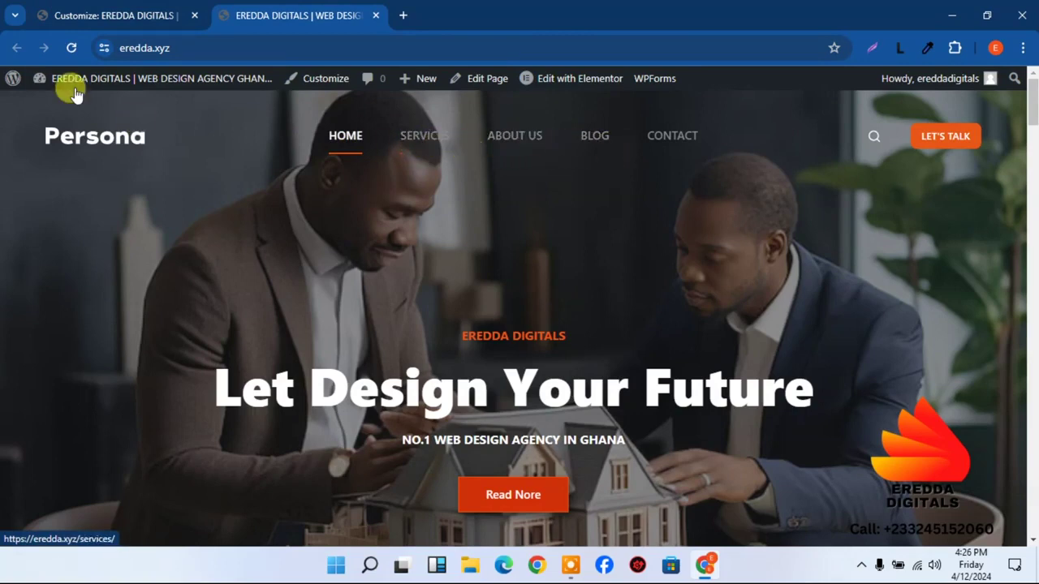
# - In the desktop view, set the default-state initial font color of Menu 1's dropdown items to white
pyautogui.click(78, 11)
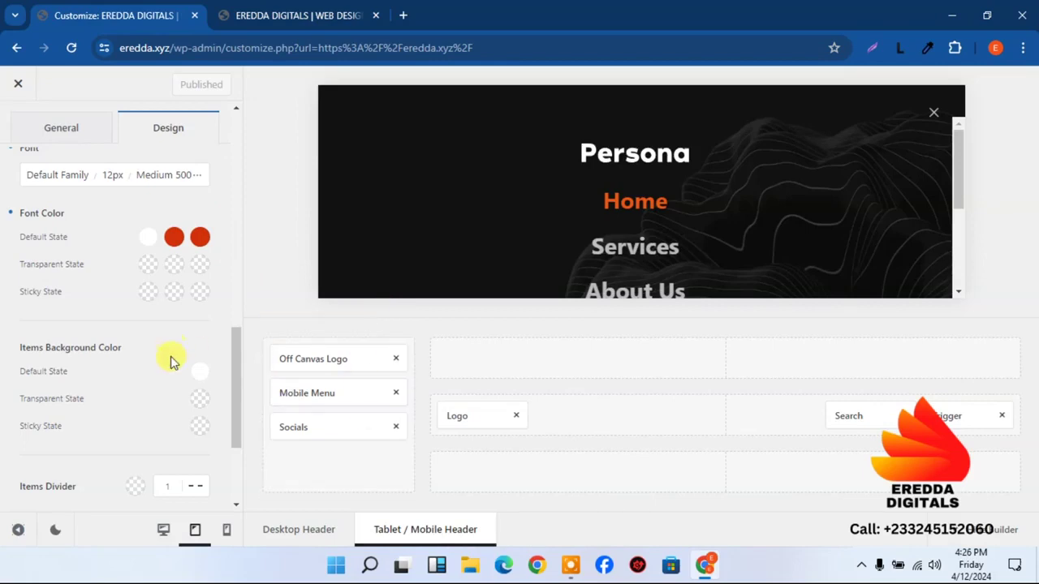
pyautogui.click(166, 537)
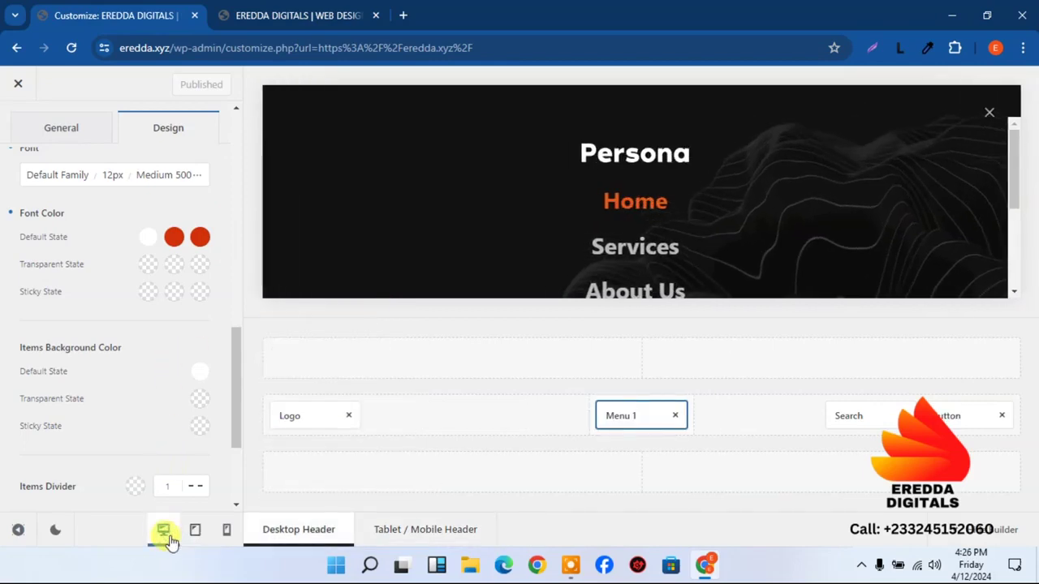
pyautogui.click(146, 237)
pyautogui.moveTo(118, 329); pyautogui.dragTo(0, 252)
pyautogui.click(97, 219)
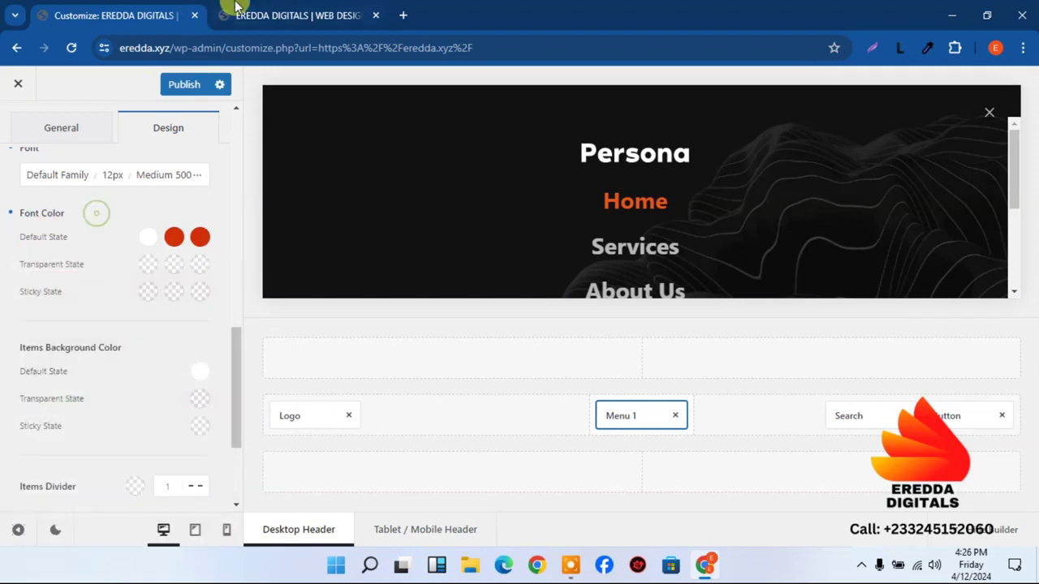
# - Compare with the live menu, set the dropdown font's default-state hover and active colors to palette Color 2, and publish
pyautogui.click(233, 13)
pyautogui.click(106, 10)
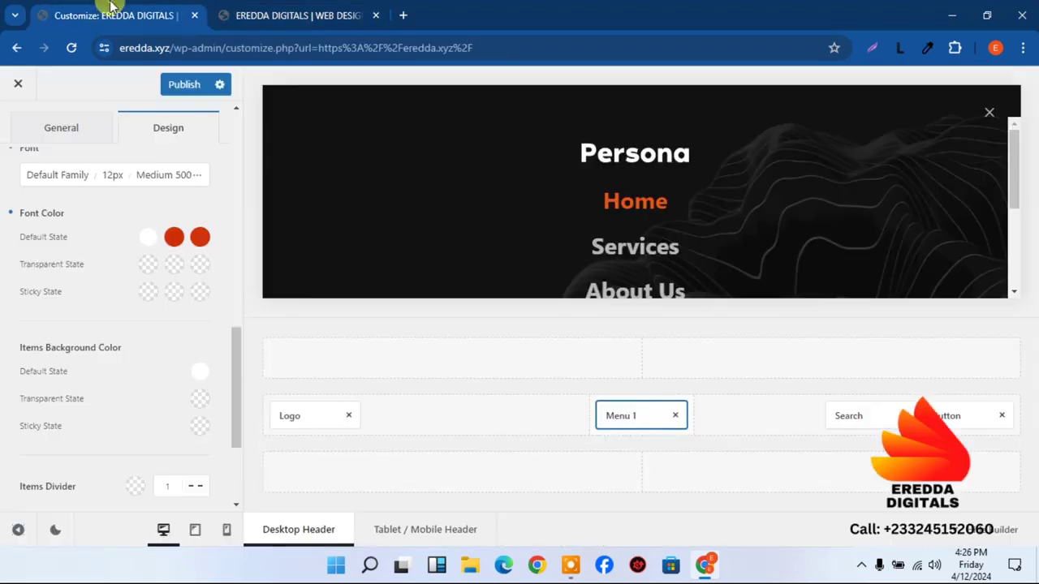
pyautogui.click(235, 14)
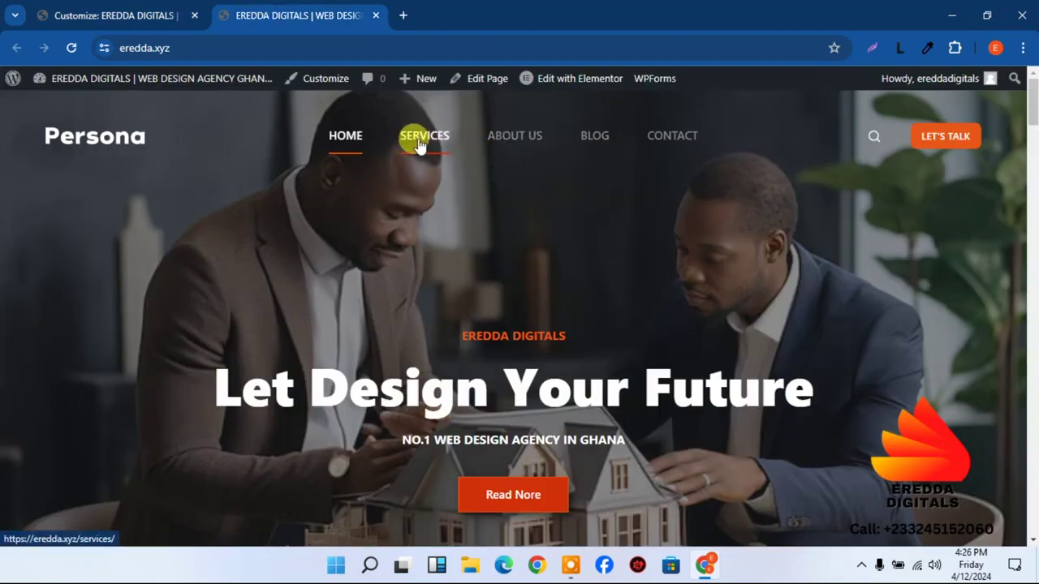
pyautogui.click(140, 7)
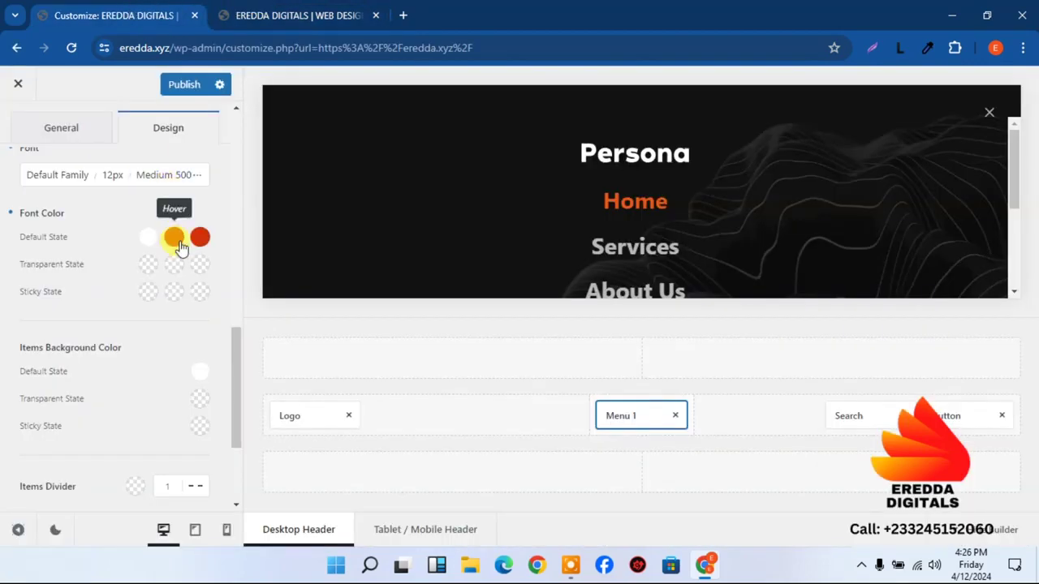
pyautogui.click(178, 243)
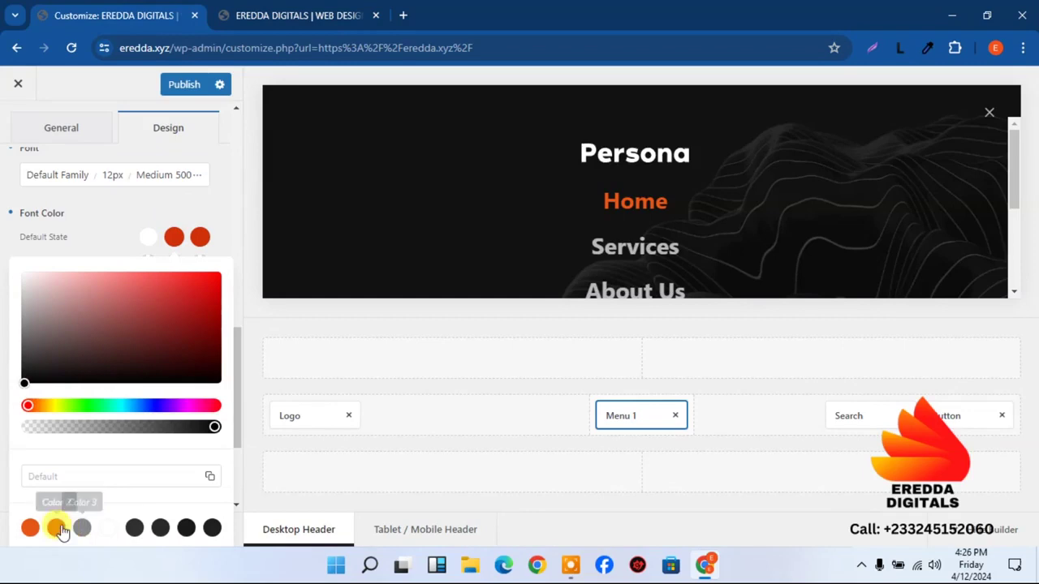
pyautogui.click(56, 528)
pyautogui.click(199, 238)
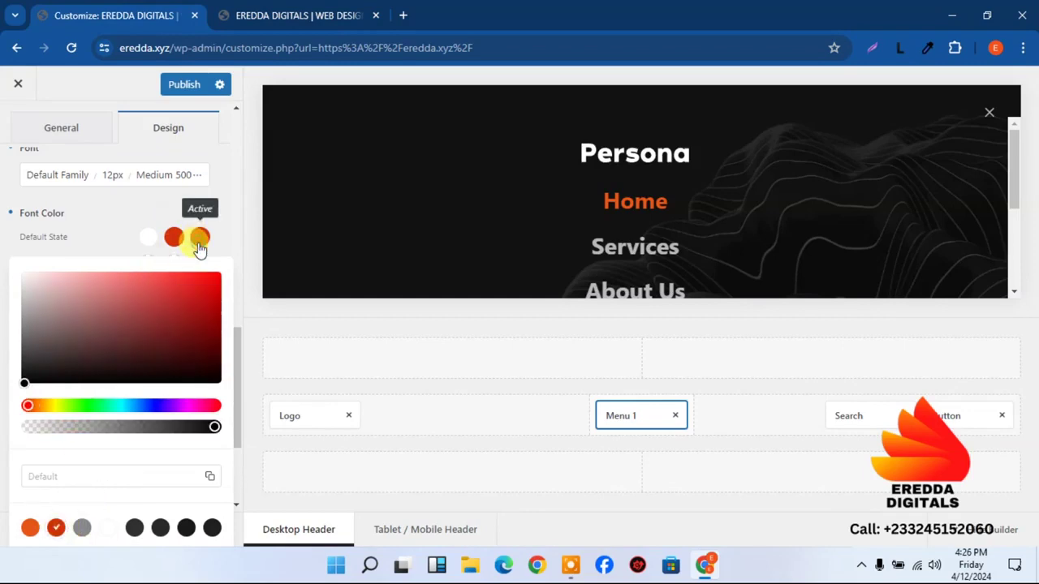
pyautogui.click(56, 529)
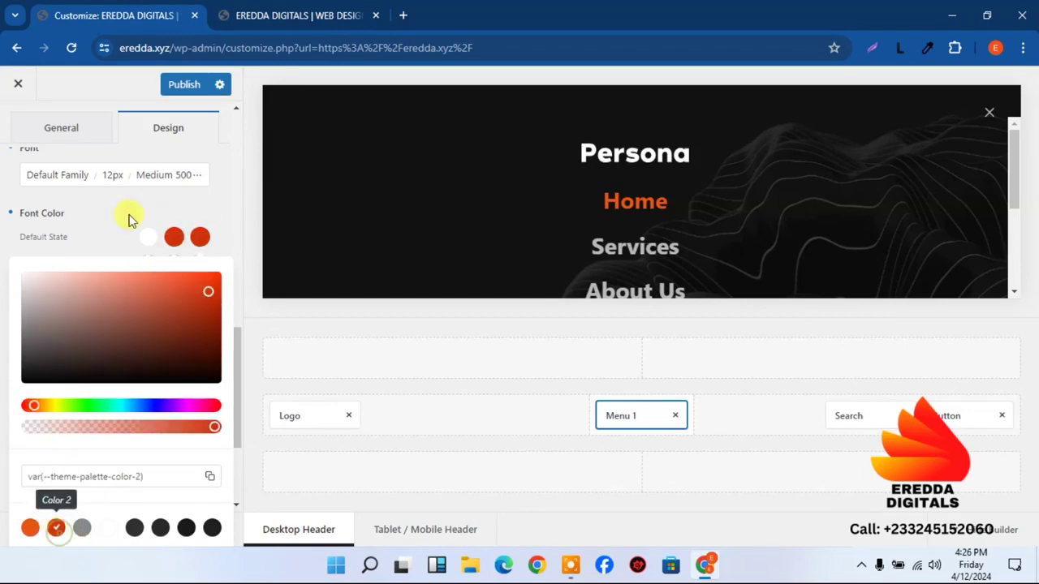
pyautogui.click(183, 84)
pyautogui.click(268, 15)
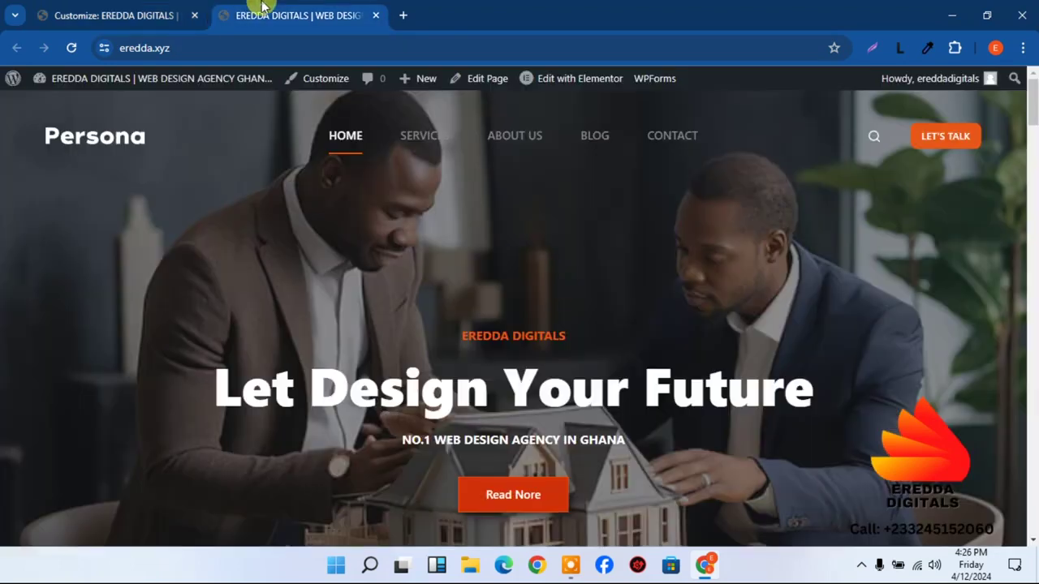
# - Set the global Base Text color to #eeeeee in the theme's Colors settings and publish
pyautogui.click(84, 10)
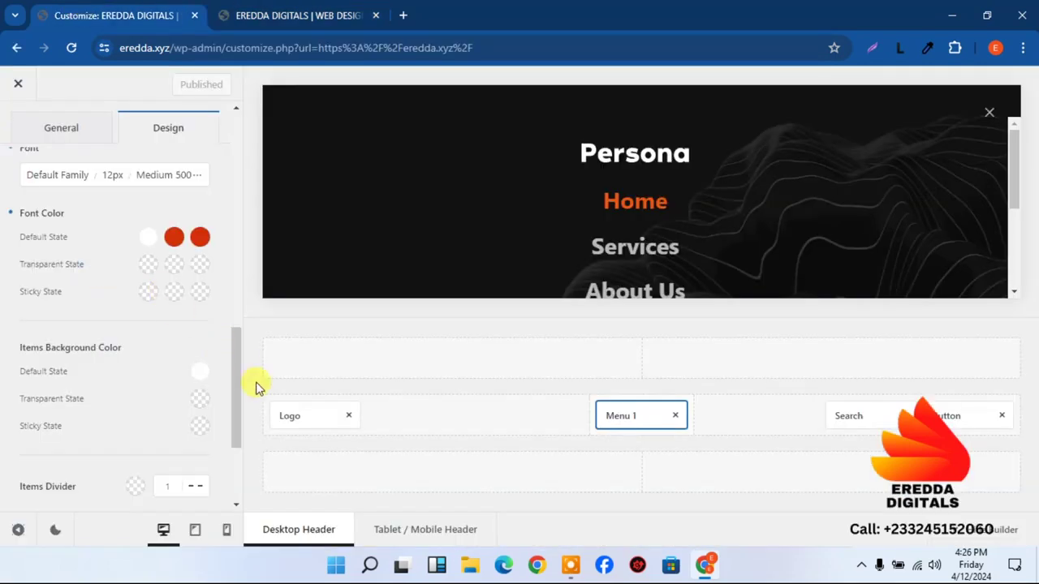
pyautogui.moveTo(239, 366); pyautogui.dragTo(244, 127)
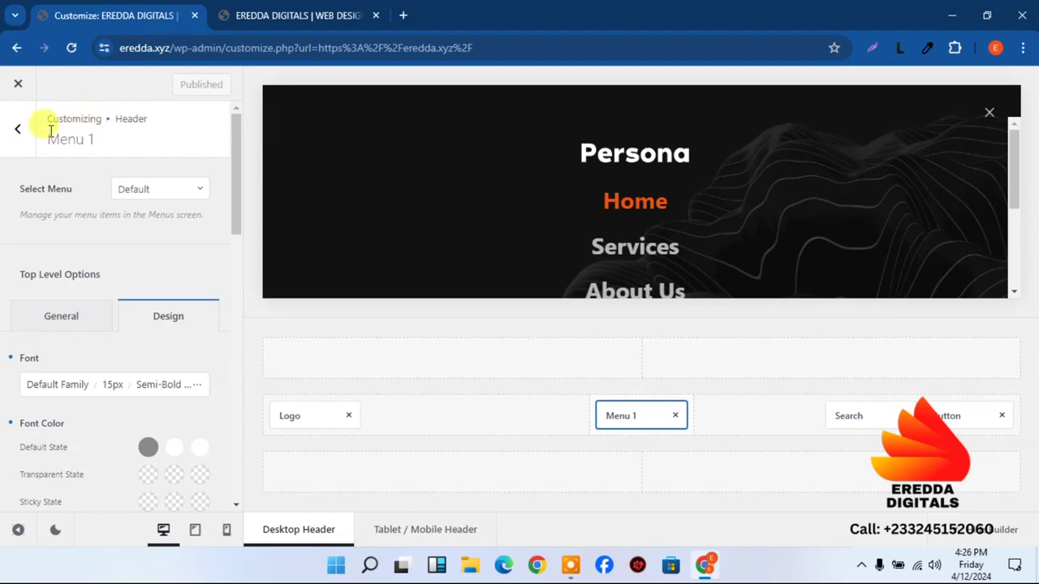
pyautogui.click(19, 130)
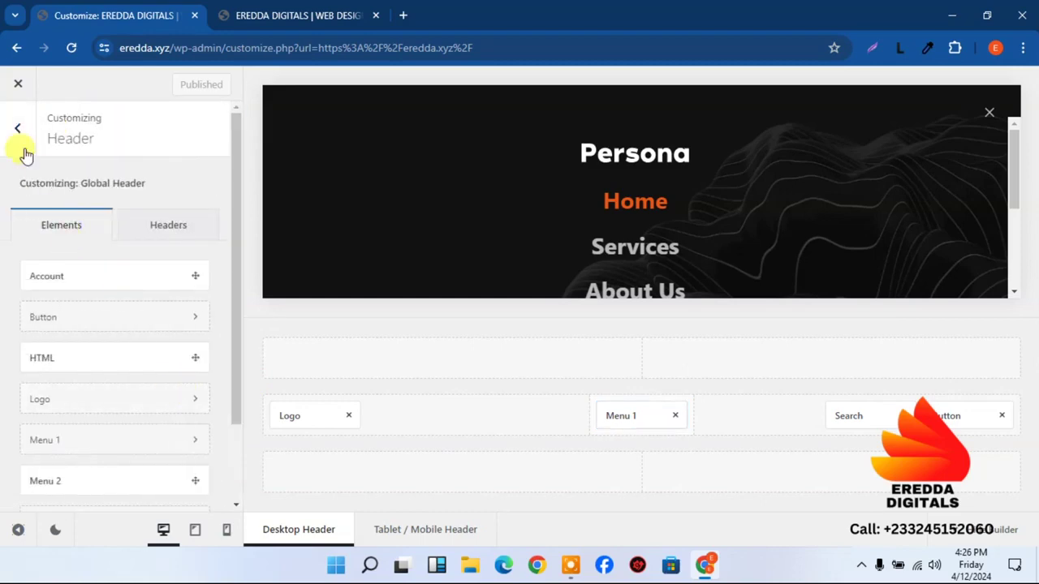
pyautogui.click(11, 123)
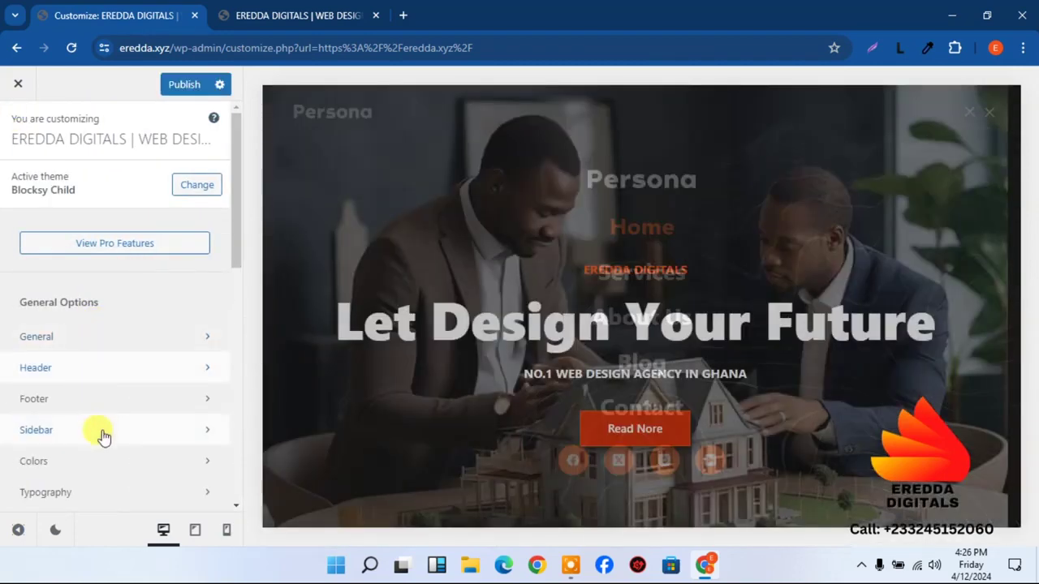
pyautogui.click(102, 461)
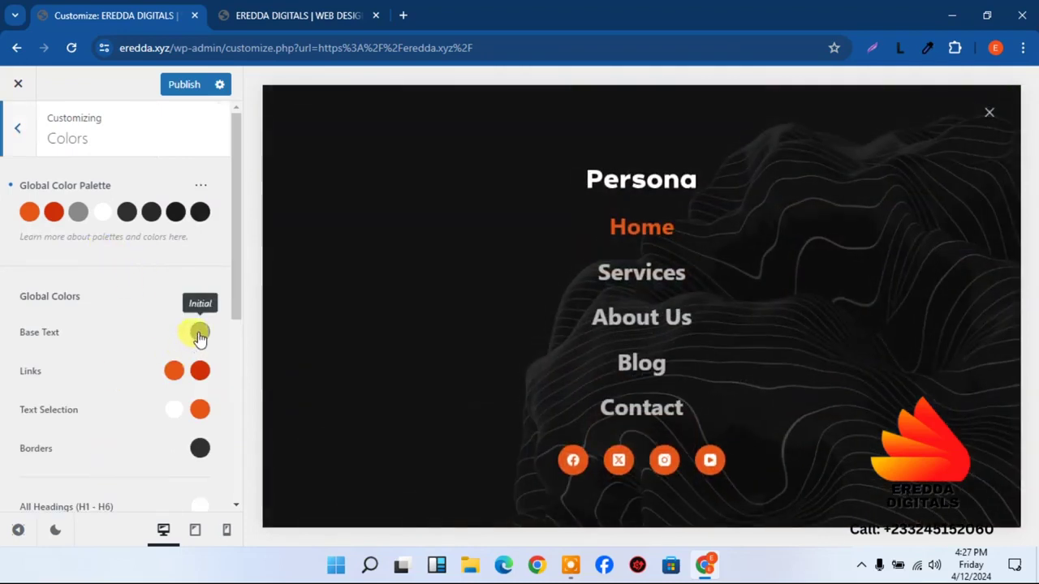
pyautogui.click(199, 333)
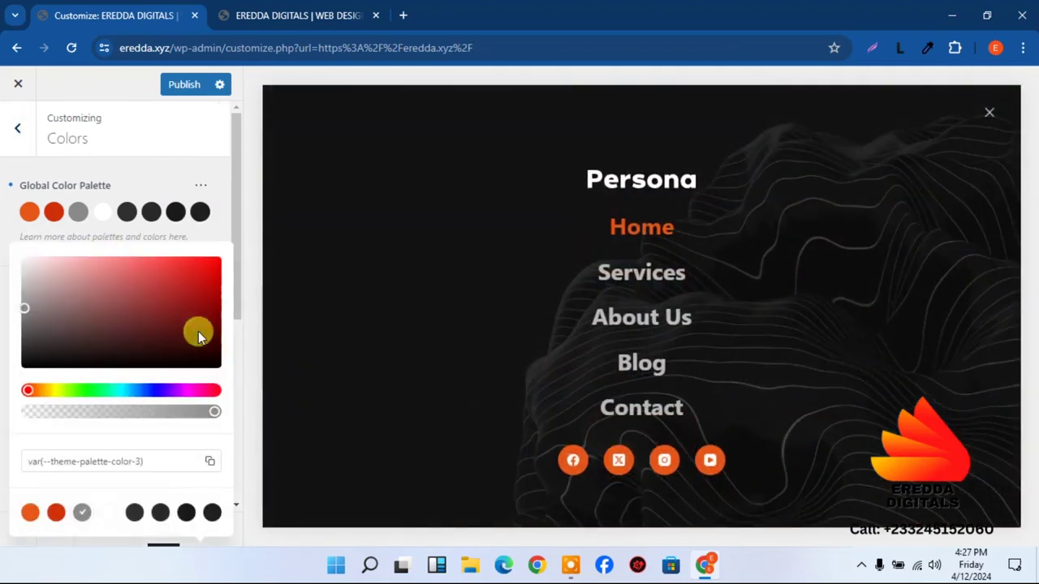
pyautogui.moveTo(24, 306); pyautogui.dragTo(23, 274)
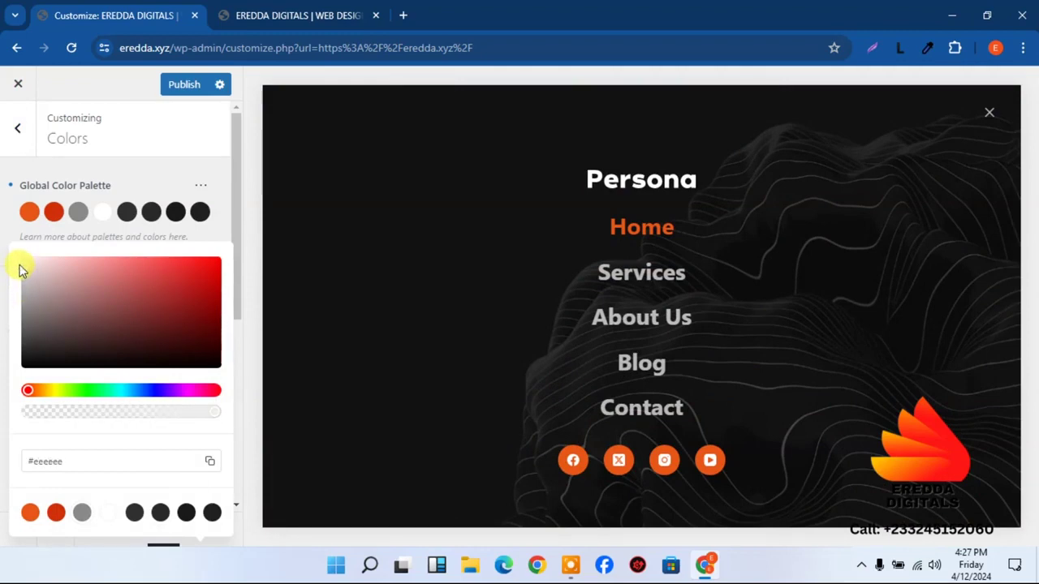
pyautogui.click(122, 172)
pyautogui.click(185, 87)
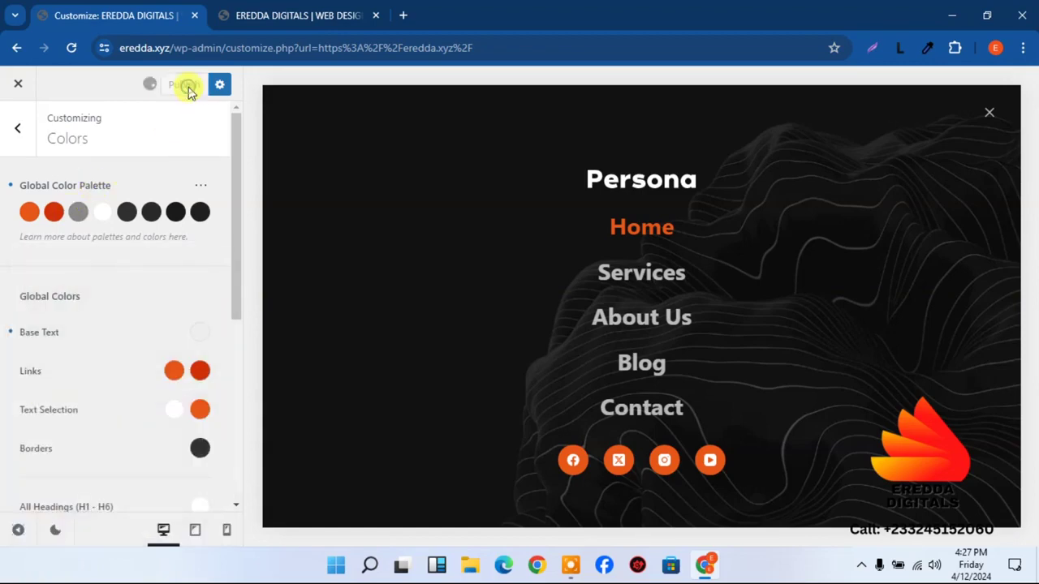
# - In the tablet header's Mobile Menu design, set the font size to 12 px and the text to uppercase
pyautogui.click(21, 132)
pyautogui.click(195, 529)
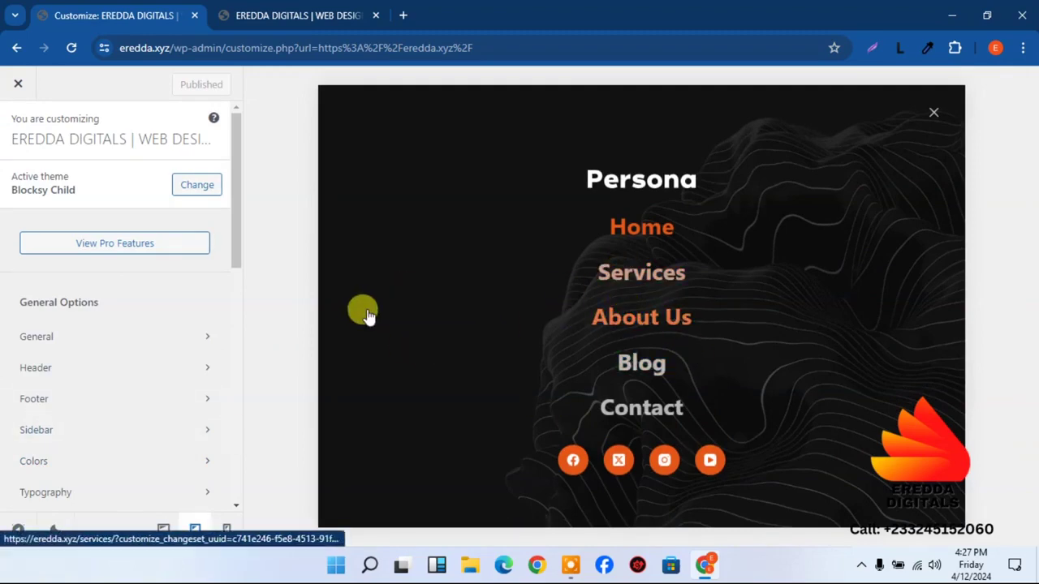
pyautogui.click(76, 370)
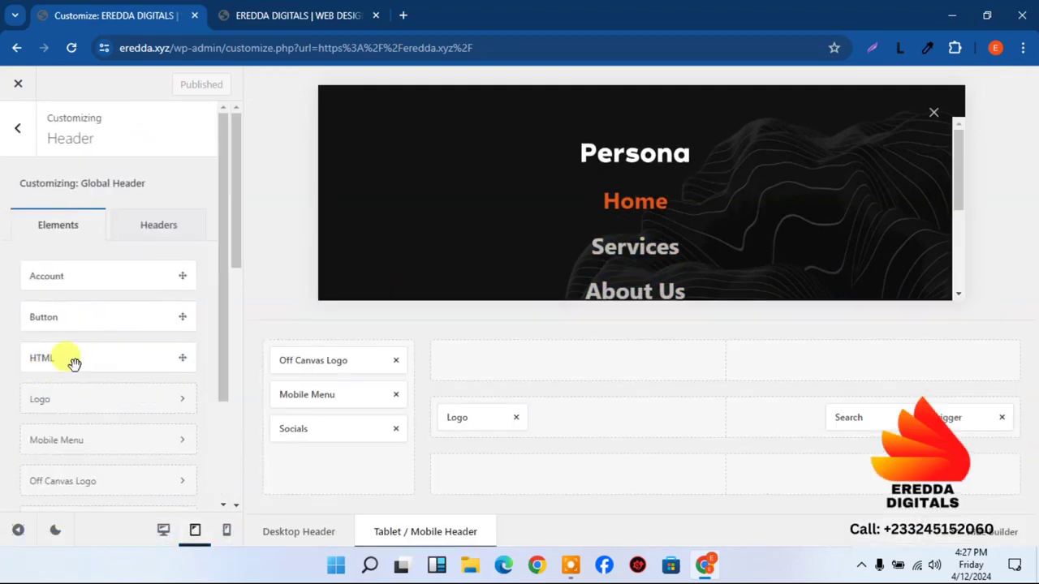
pyautogui.click(316, 393)
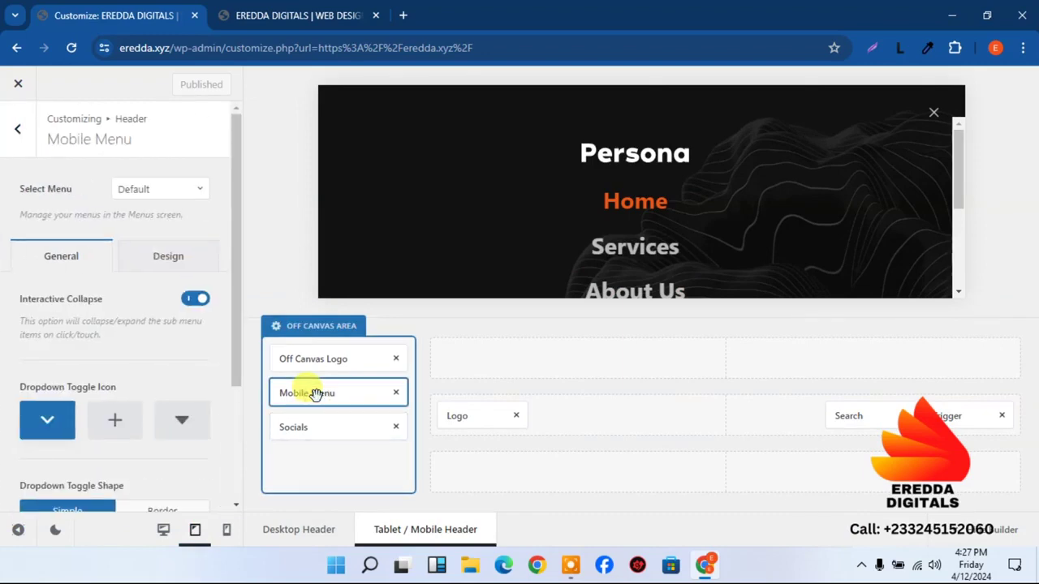
pyautogui.click(174, 266)
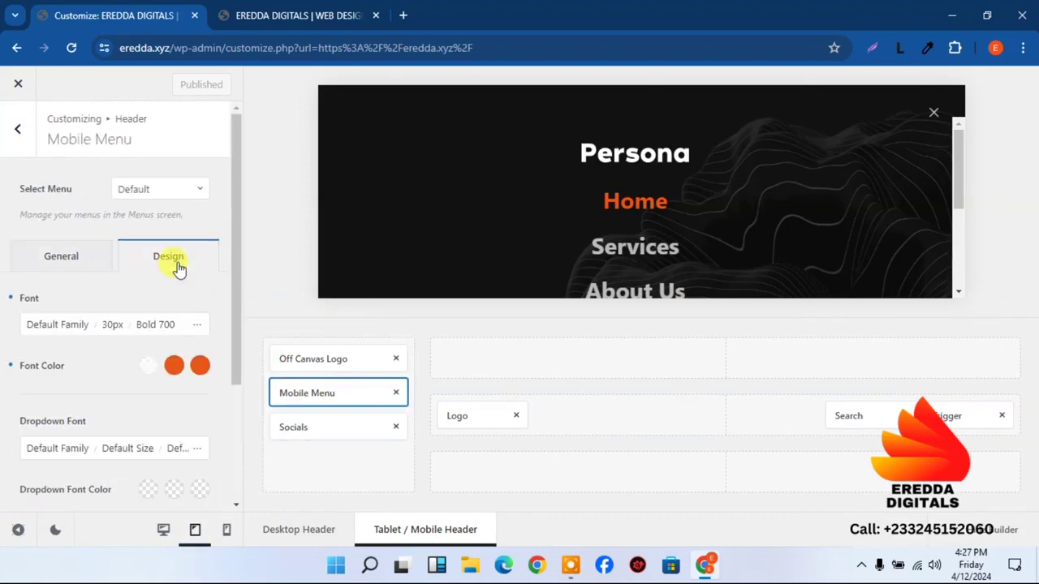
pyautogui.click(111, 329)
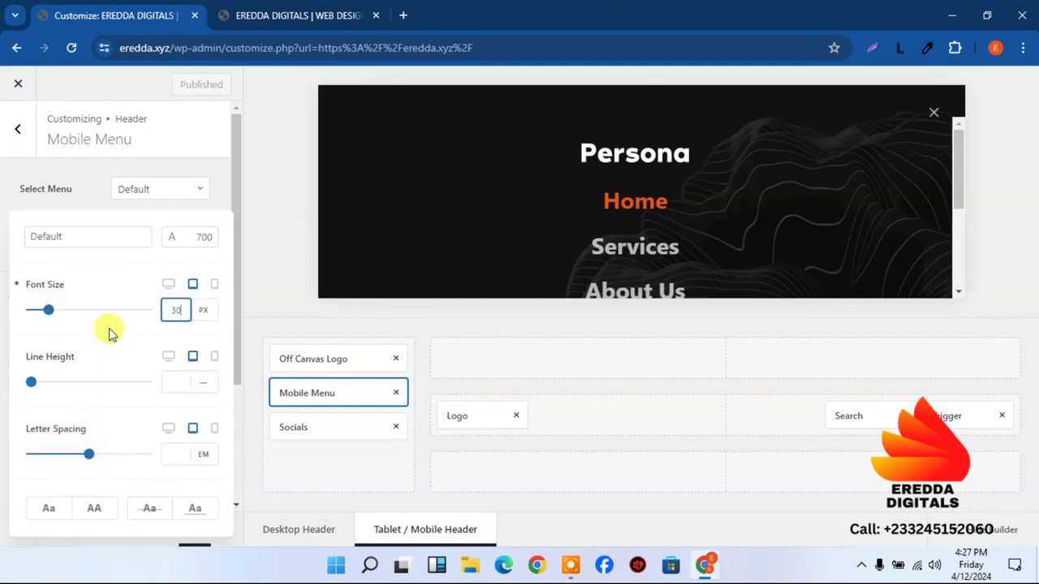
pyautogui.press('BackSpace')
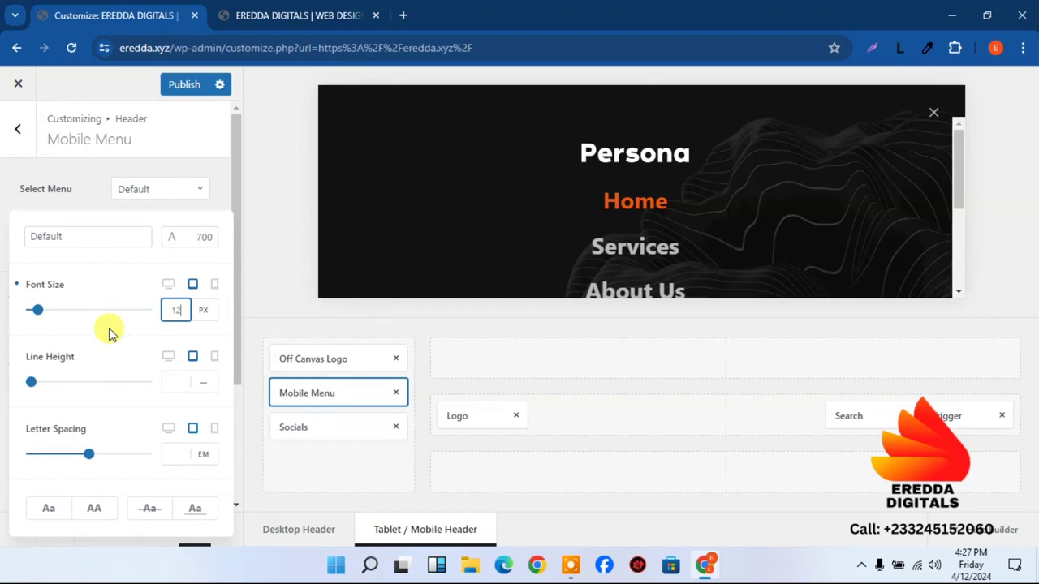
pyautogui.click(94, 511)
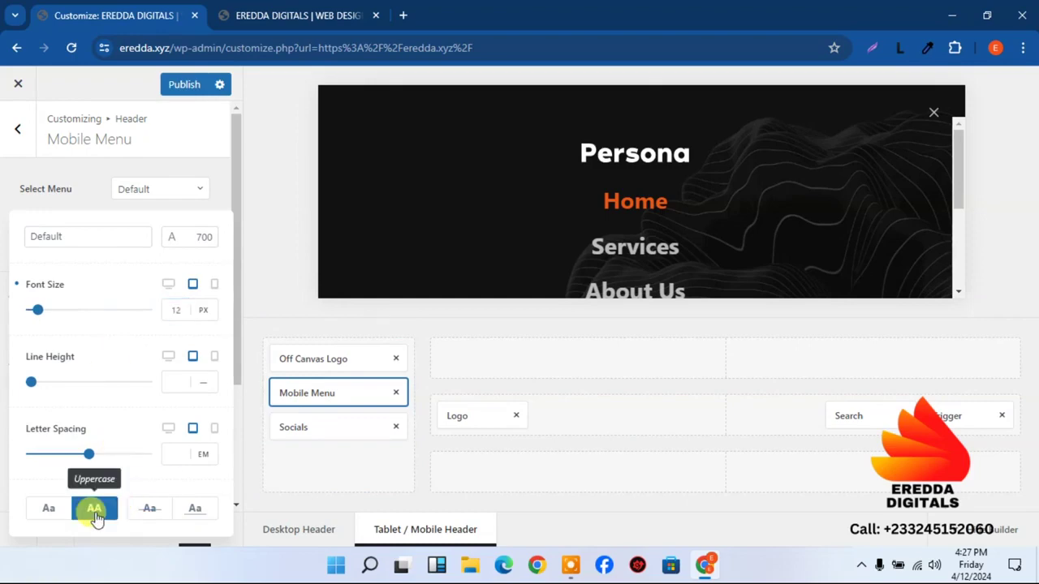
# - Look through the remaining Mobile Menu design options and open the settings of the header's Trigger element
pyautogui.moveTo(235, 352); pyautogui.dragTo(255, 471)
pyautogui.click(330, 456)
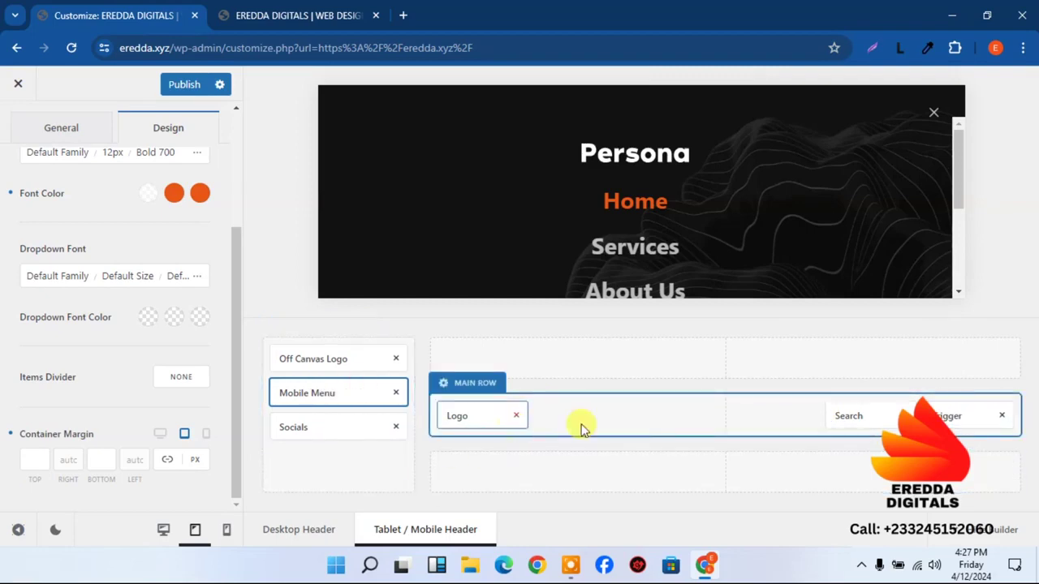
pyautogui.click(964, 416)
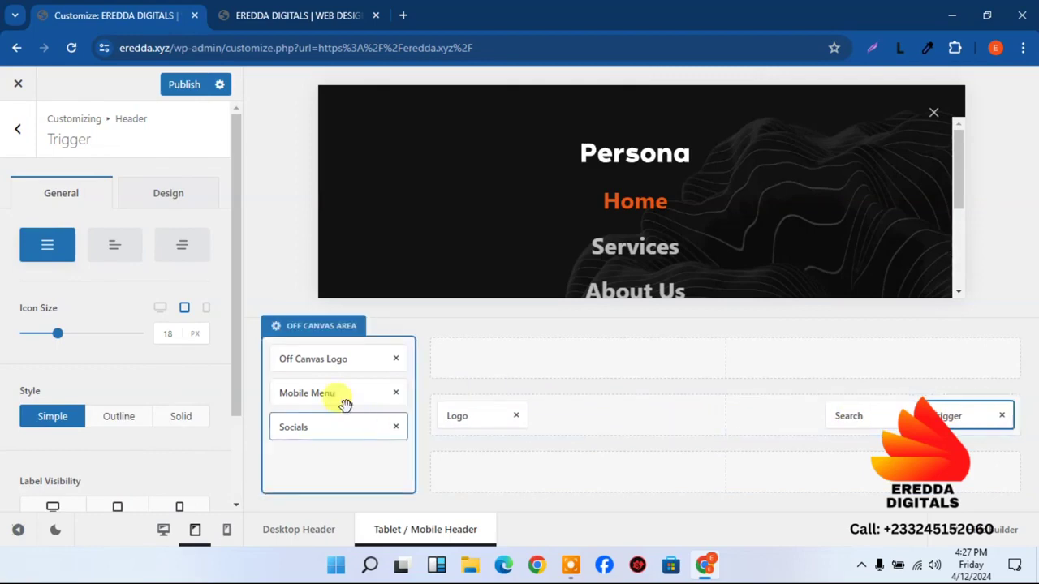
# - For the mobile device view, reapply the uppercase transform to the Mobile Menu font at 12 px and publish
pyautogui.click(308, 391)
pyautogui.click(226, 529)
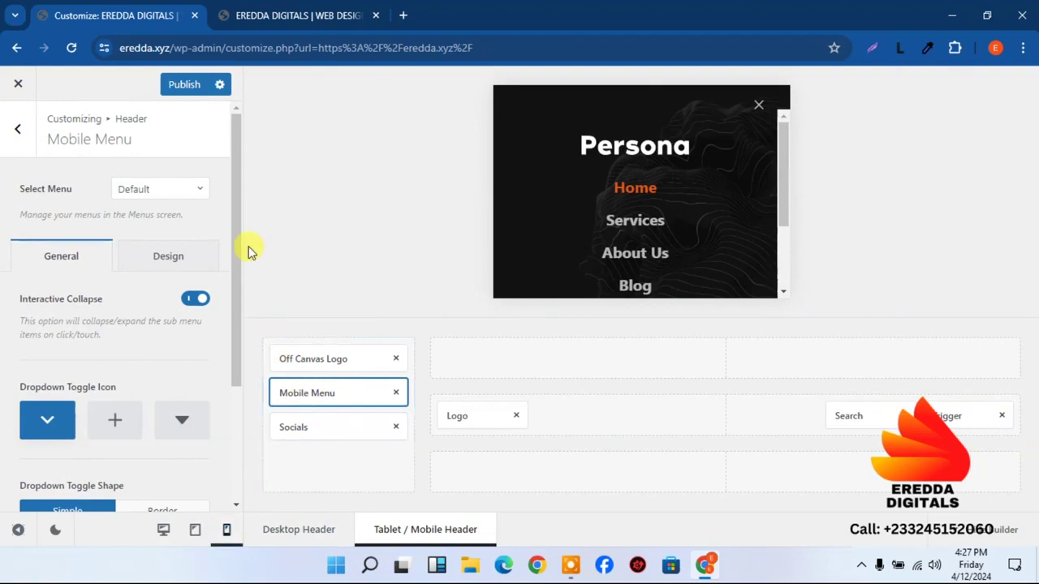
pyautogui.click(176, 264)
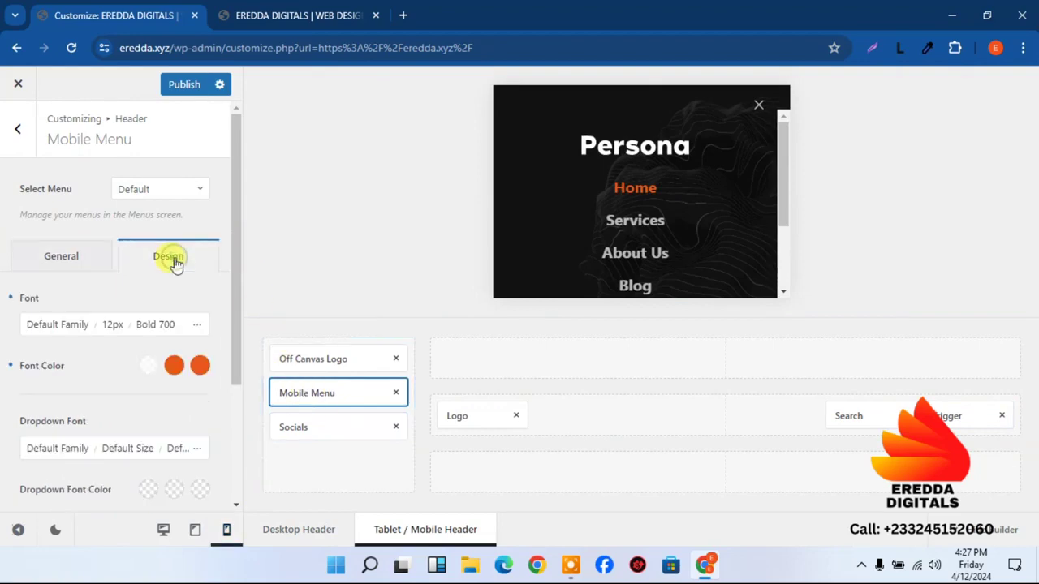
pyautogui.click(109, 328)
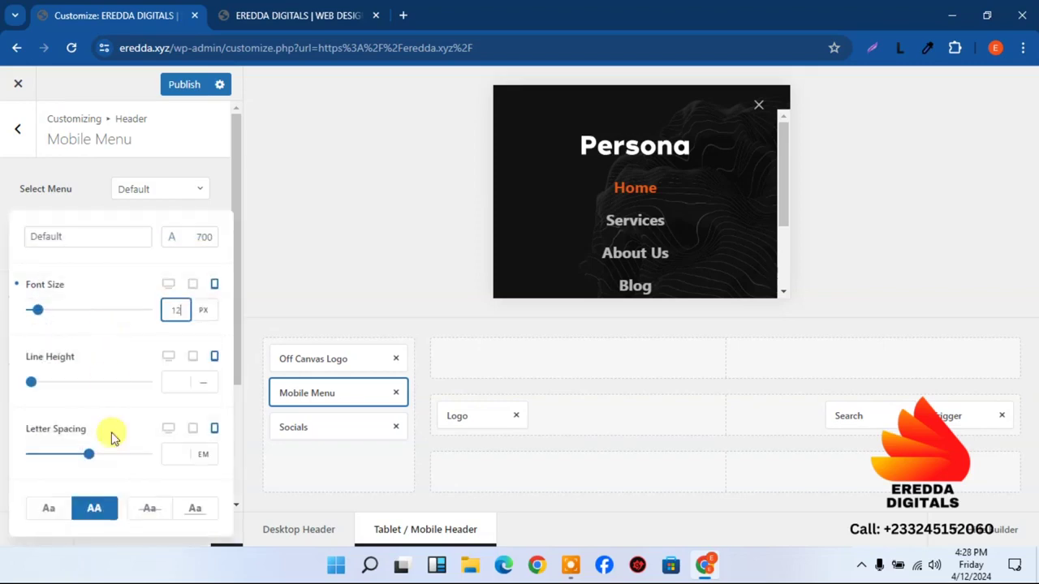
pyautogui.click(94, 511)
pyautogui.click(193, 87)
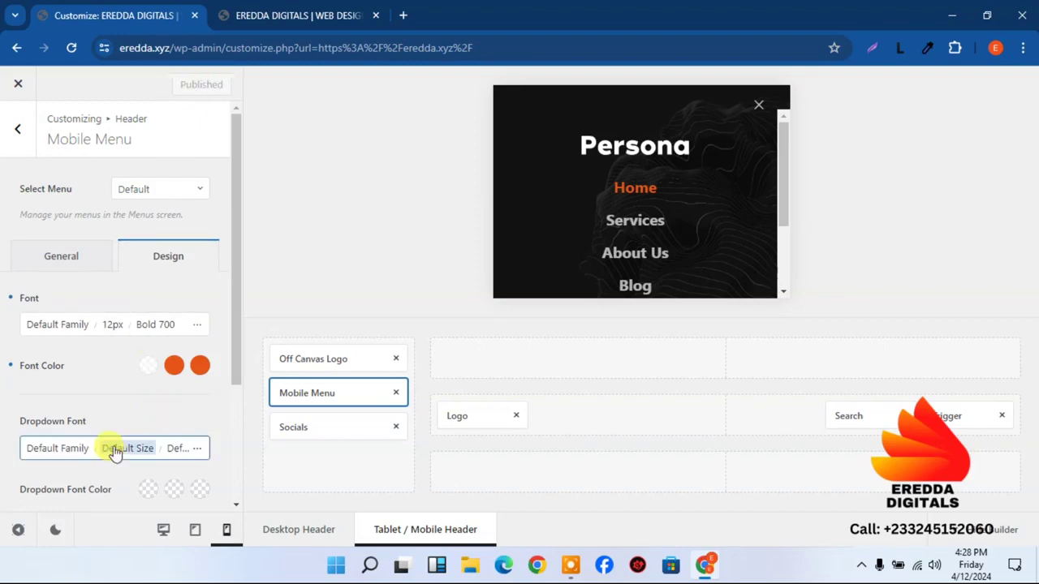
pyautogui.click(116, 326)
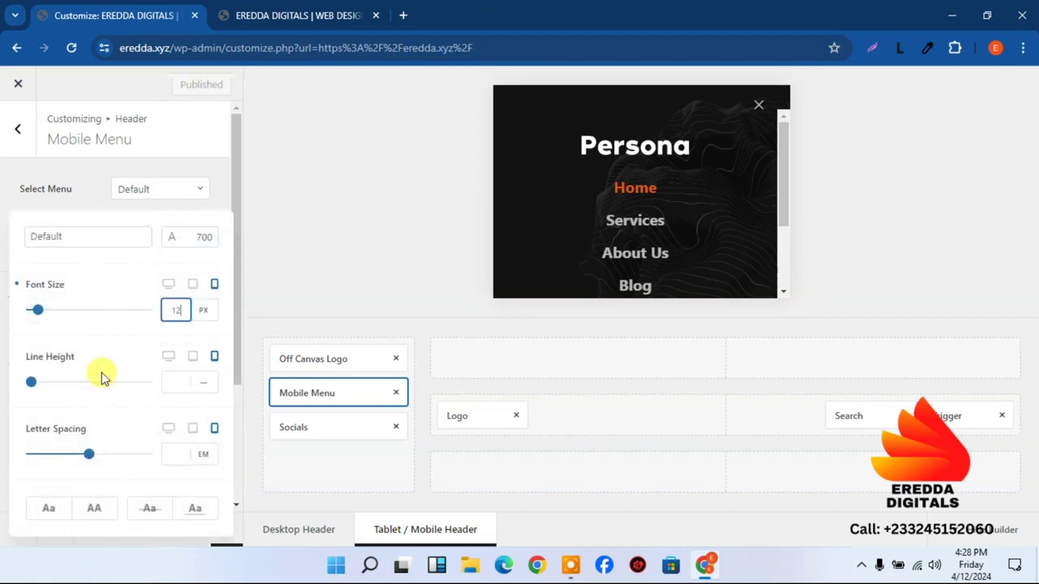
pyautogui.click(95, 518)
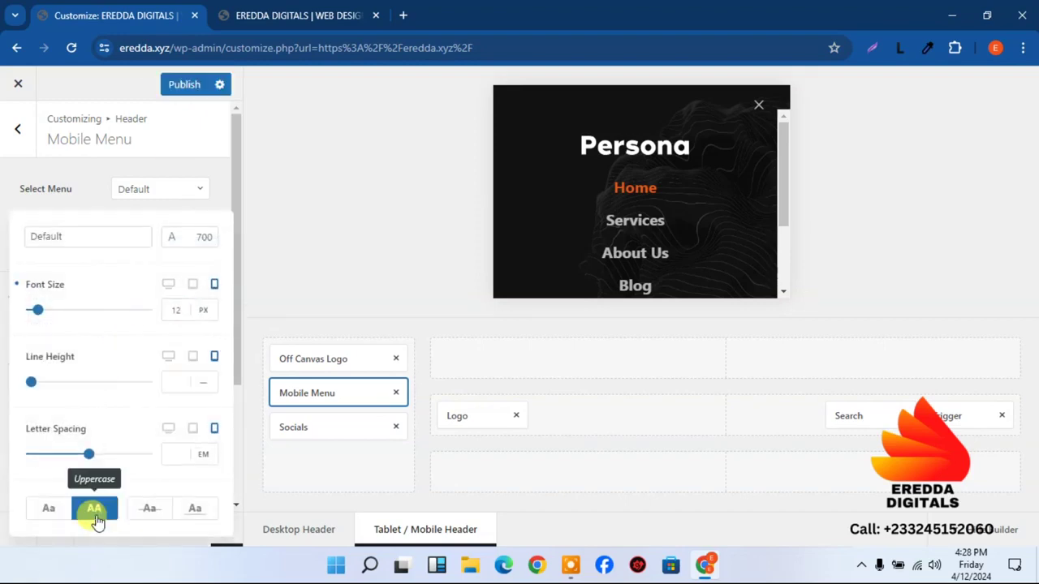
pyautogui.click(179, 309)
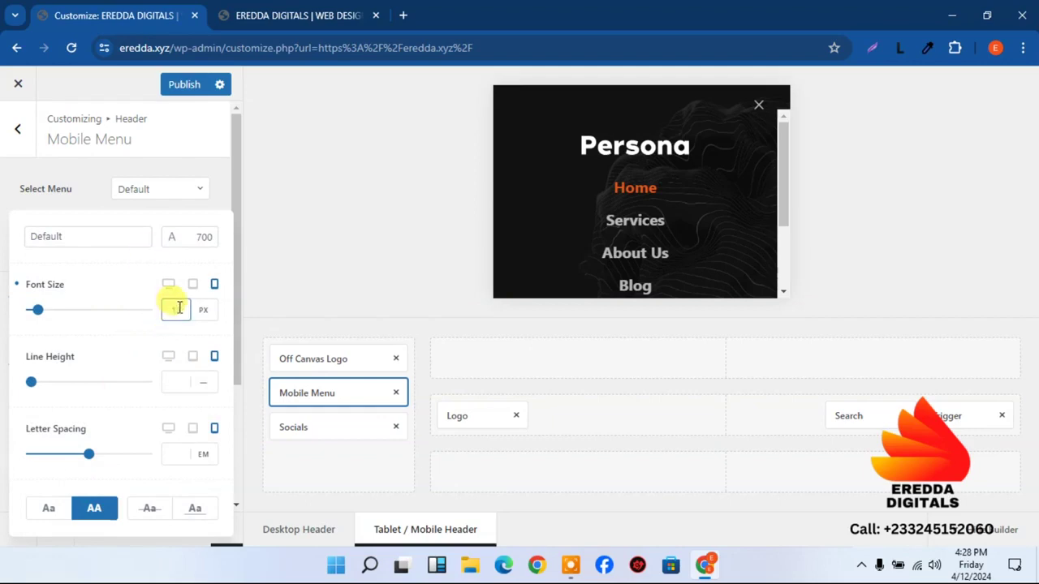
pyautogui.click(182, 86)
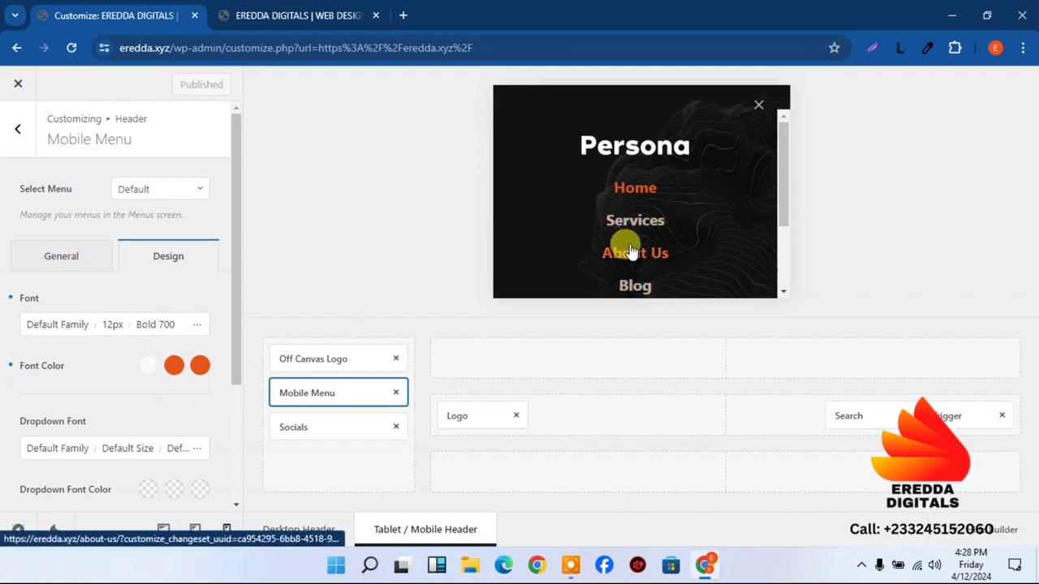
pyautogui.click(150, 371)
pyautogui.click(186, 297)
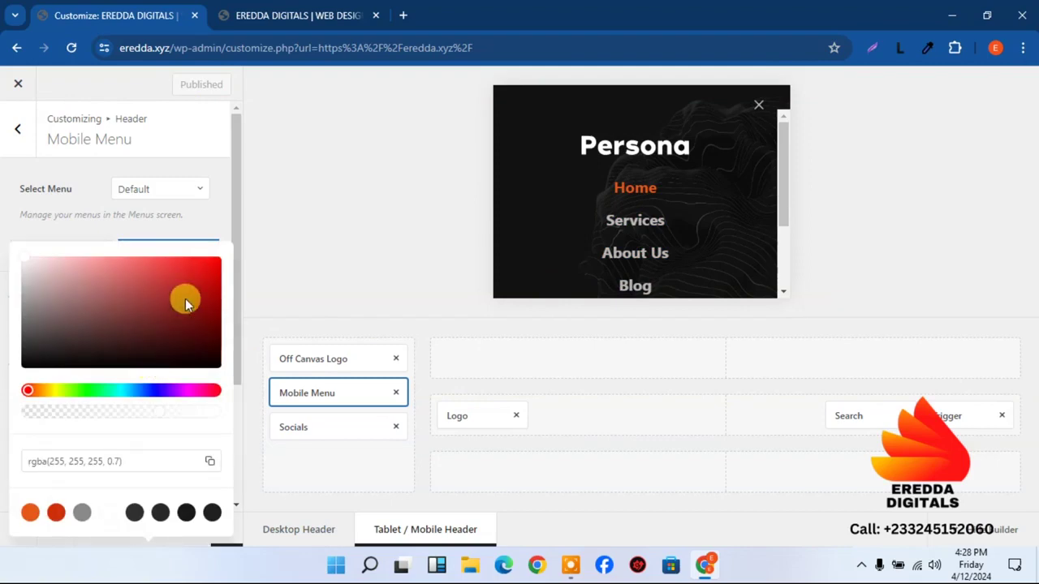
pyautogui.click(47, 286)
pyautogui.moveTo(47, 286); pyautogui.dragTo(2, 241)
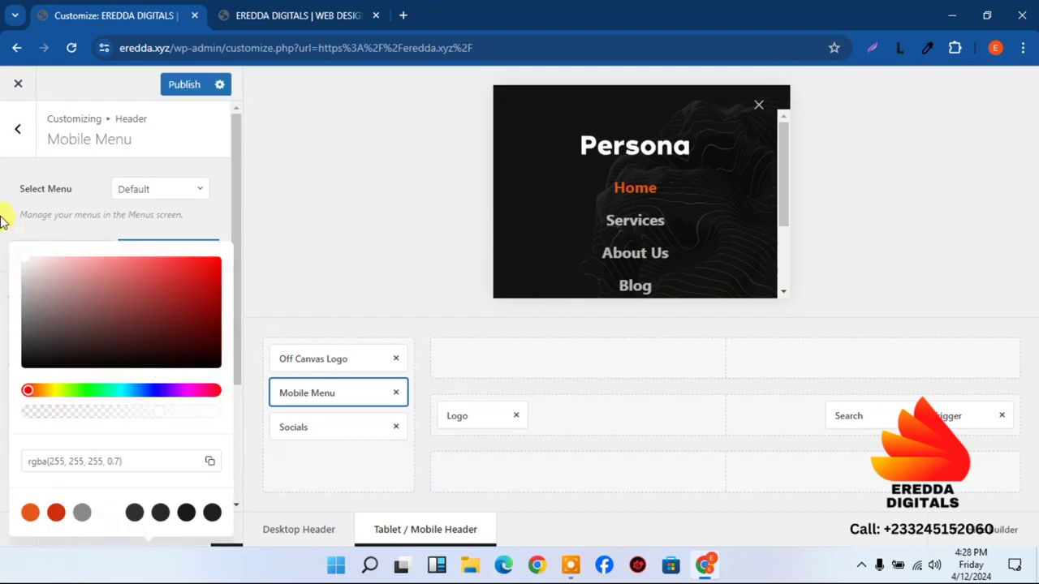
pyautogui.click(77, 173)
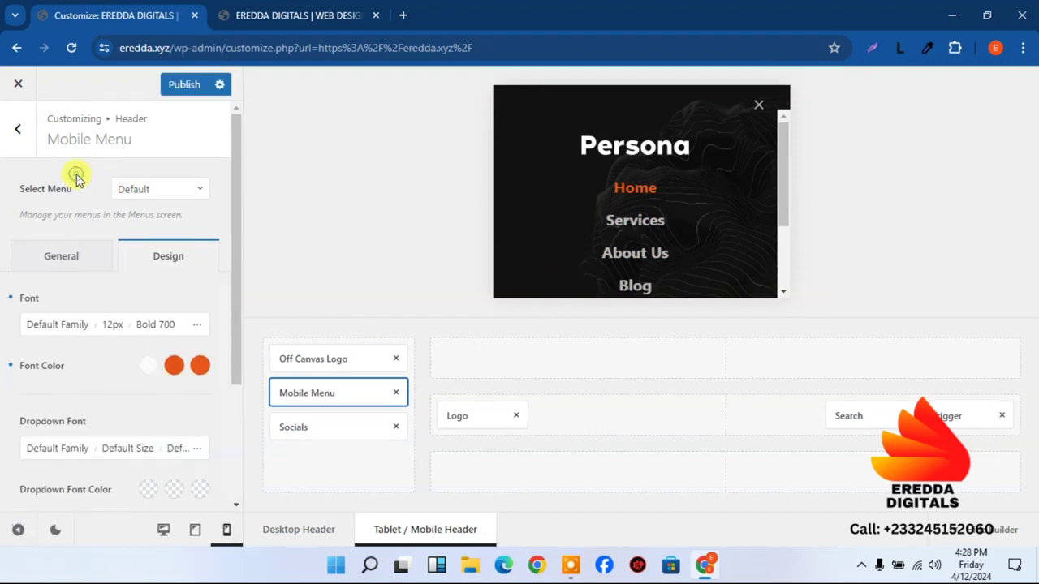
# - Assign the Main Menu to the header's Mobile Menu element and publish
pyautogui.click(149, 188)
pyautogui.click(143, 246)
pyautogui.click(181, 88)
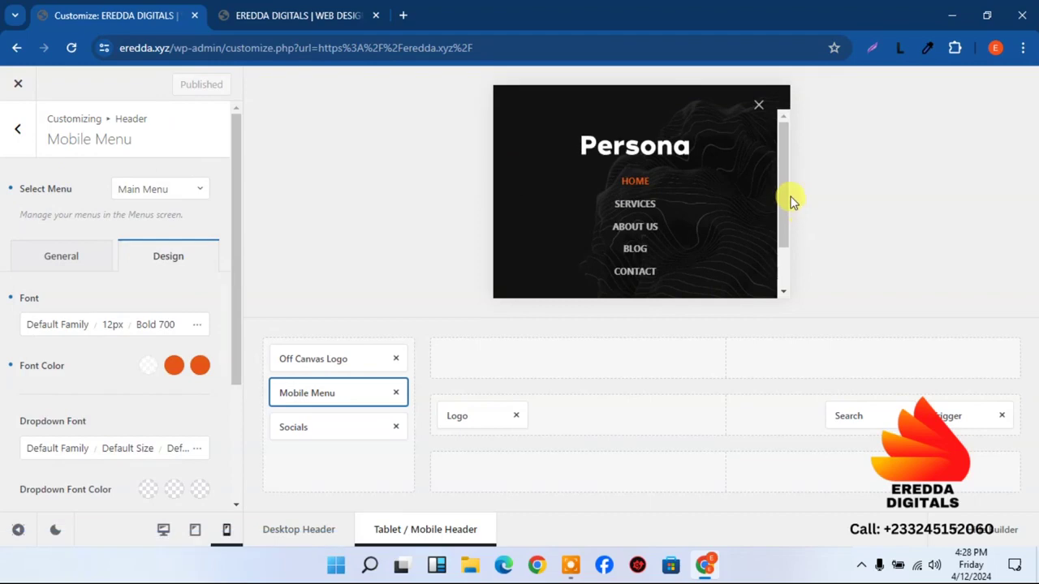
# - For the tablet device view, set the Mobile Menu font size to 13 px and publish
pyautogui.click(195, 531)
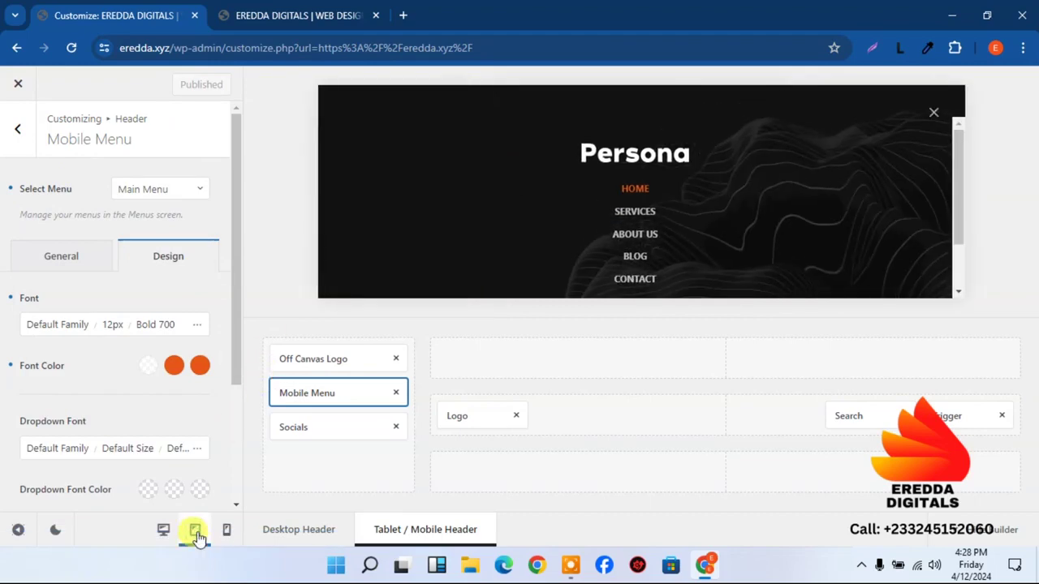
pyautogui.click(109, 324)
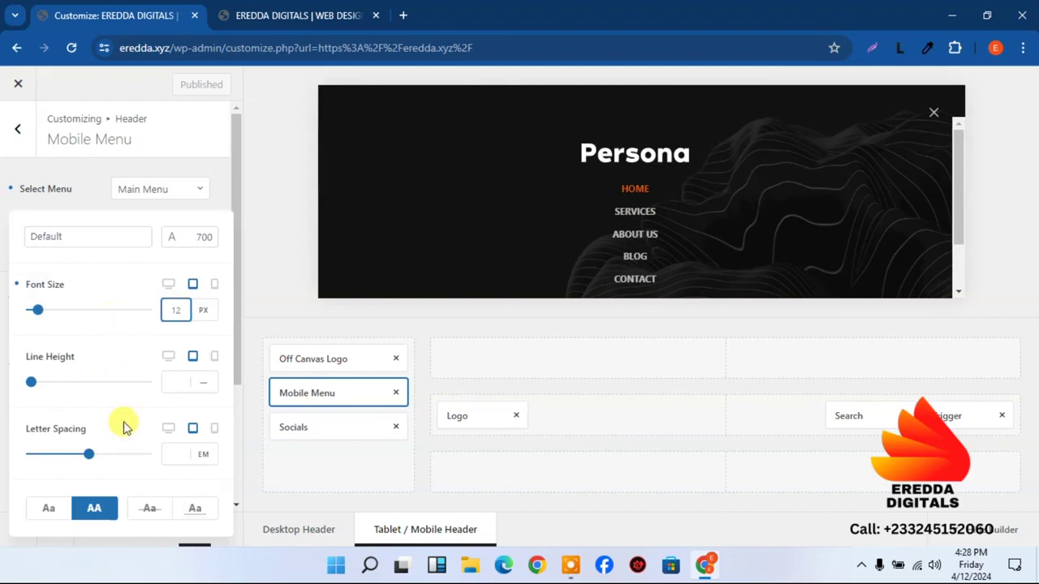
pyautogui.press('BackSpace')
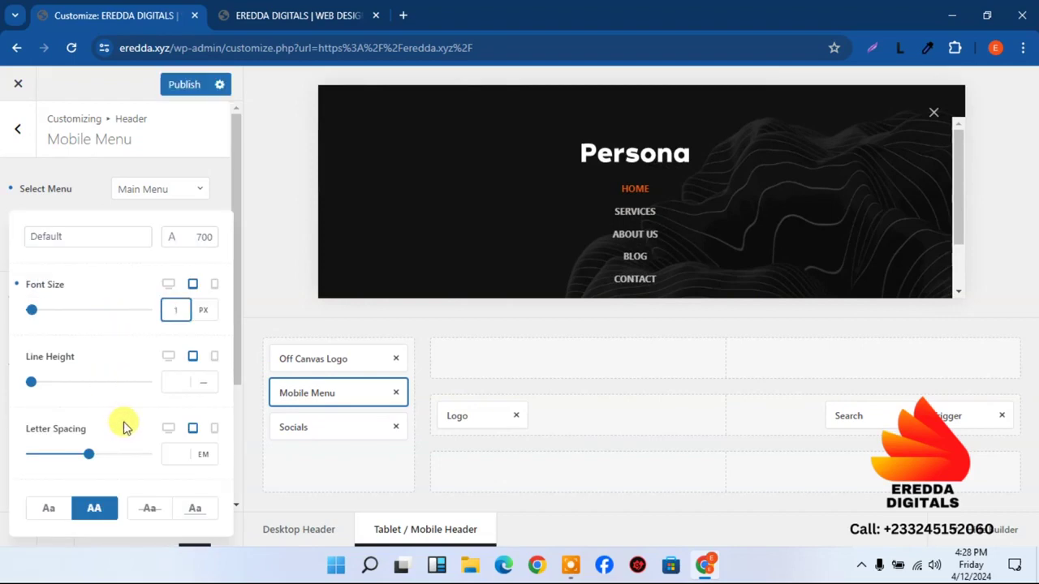
pyautogui.click(183, 85)
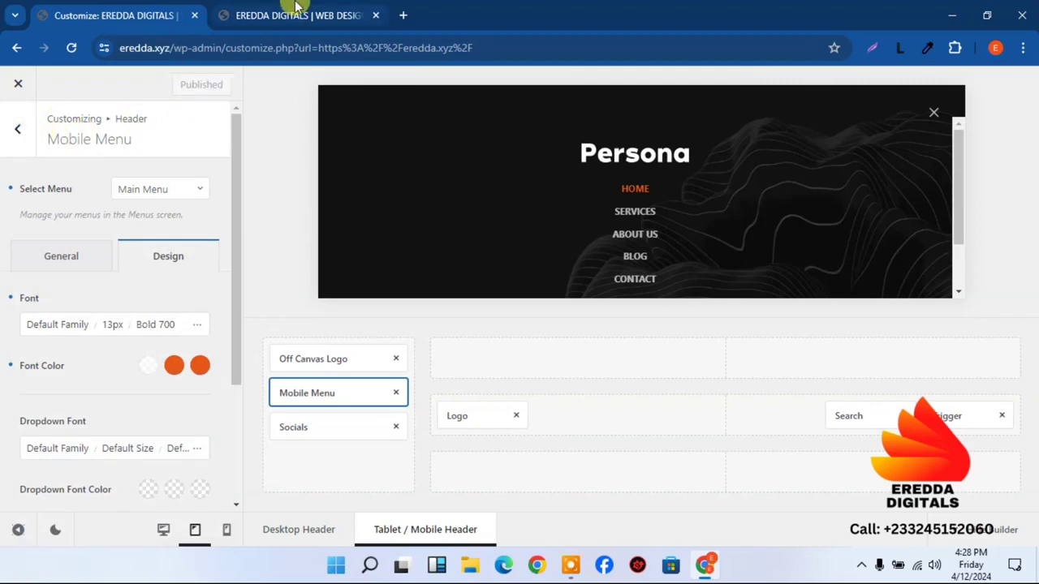
# - Reload the live Home page and check the header's height and look while moving down the page
pyautogui.click(252, 15)
pyautogui.click(73, 49)
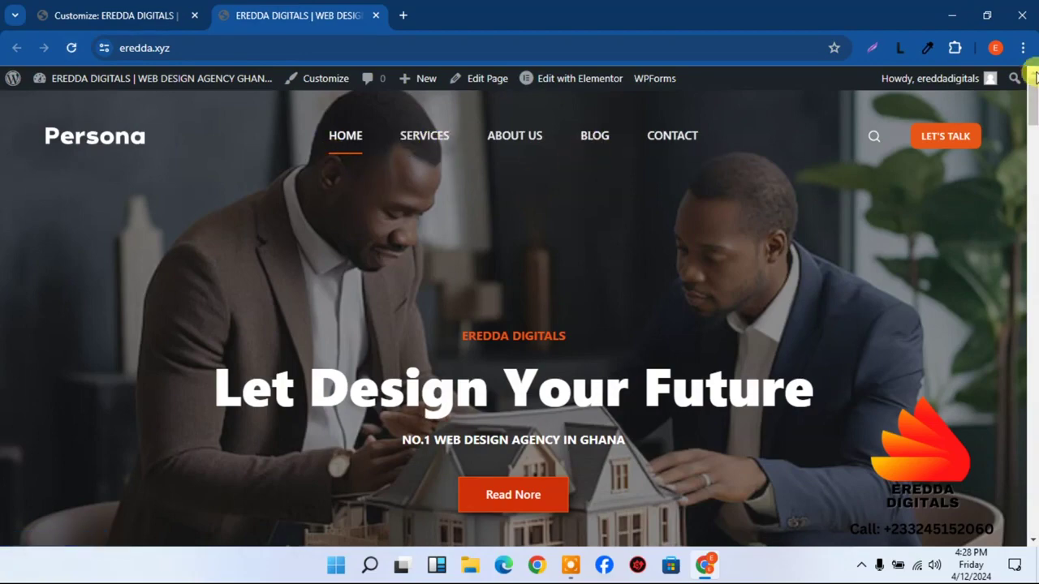
pyautogui.moveTo(1030, 104); pyautogui.dragTo(1029, 140)
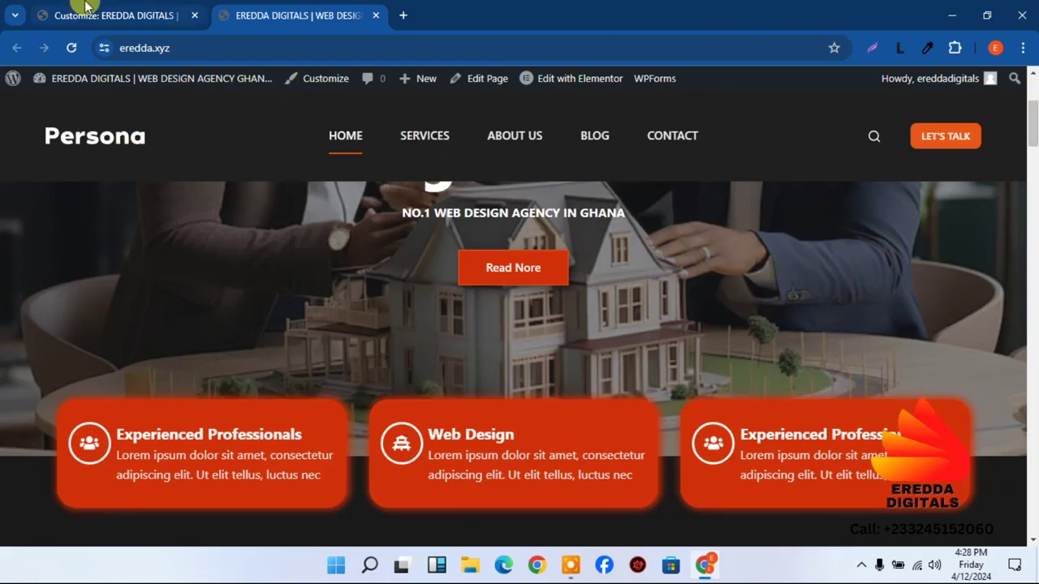
# - Back in the Customizer, set the desktop header Main Row's minimum height to 90 px and publish
pyautogui.click(87, 10)
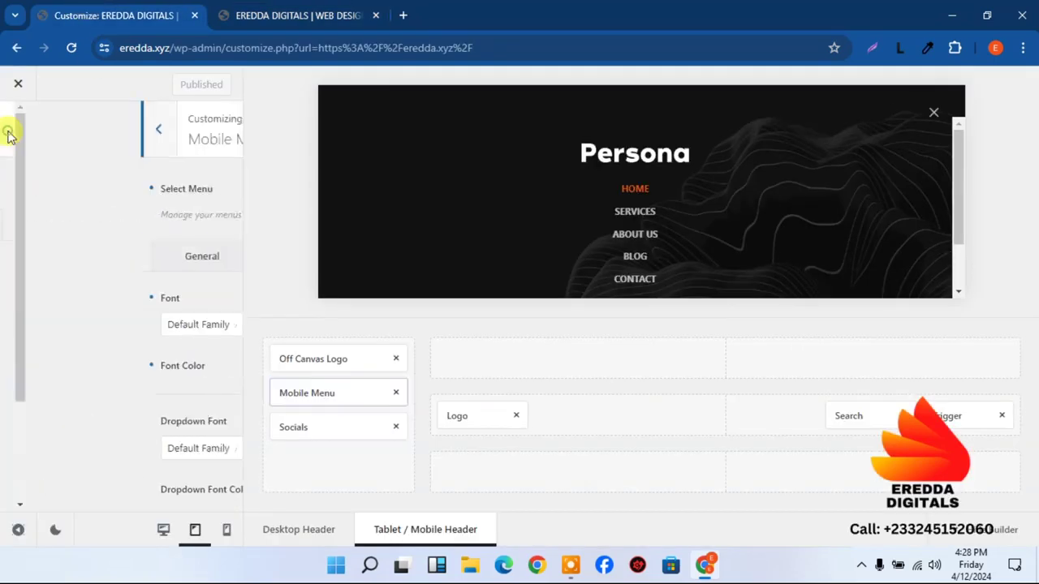
pyautogui.click(163, 529)
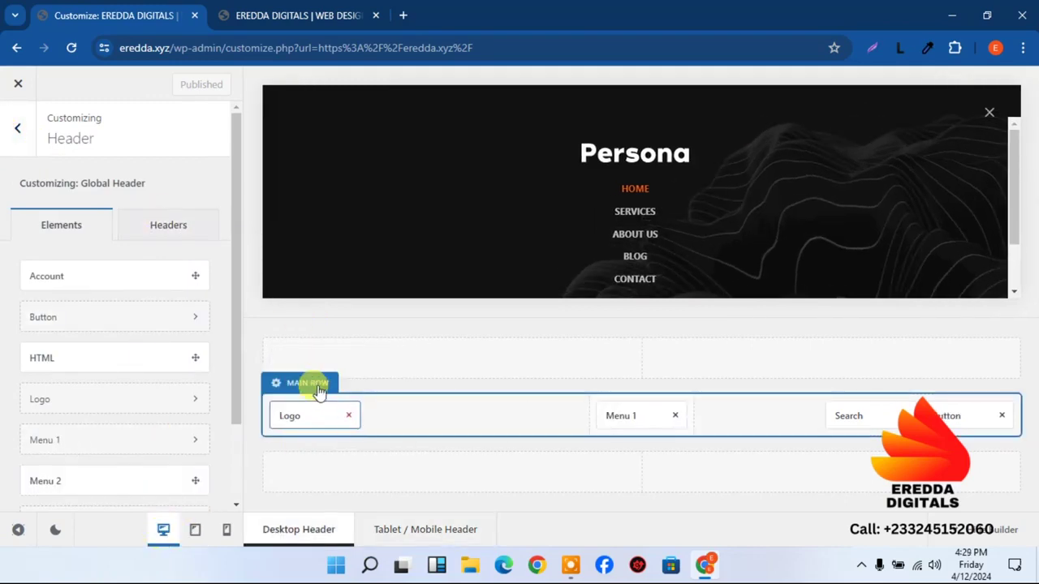
pyautogui.click(319, 391)
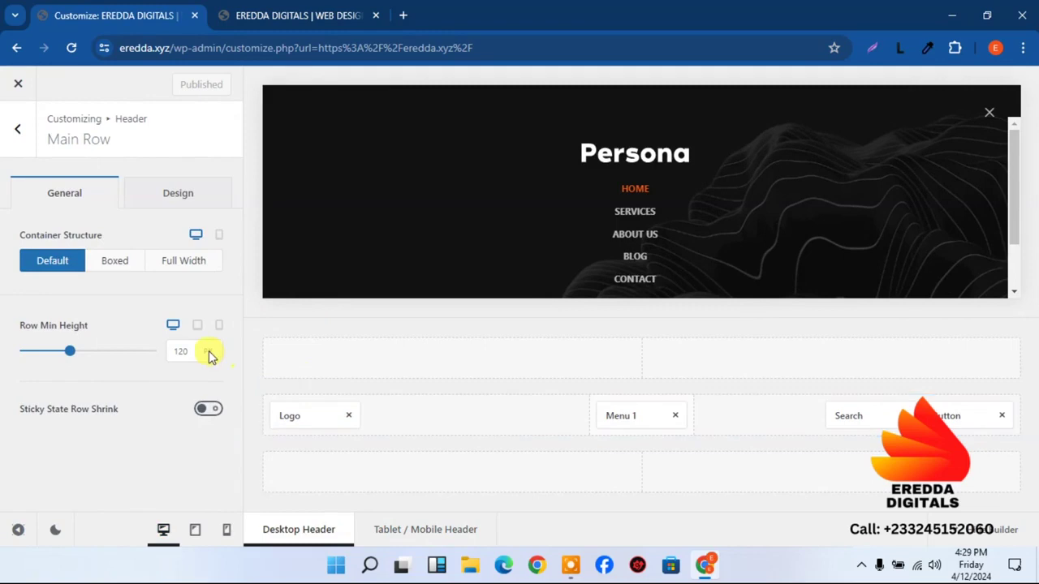
pyautogui.doubleClick(176, 351)
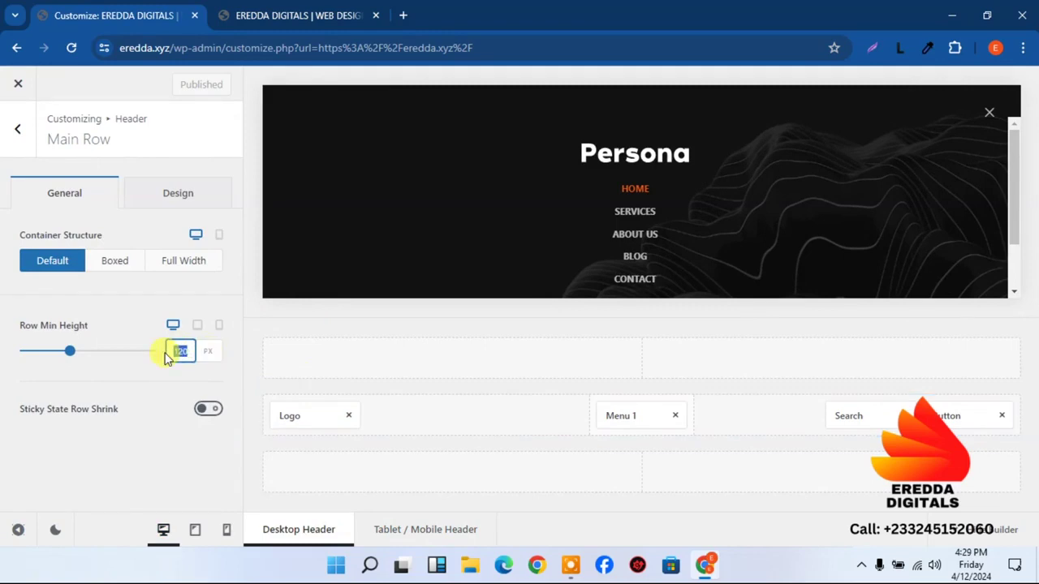
pyautogui.write('5')
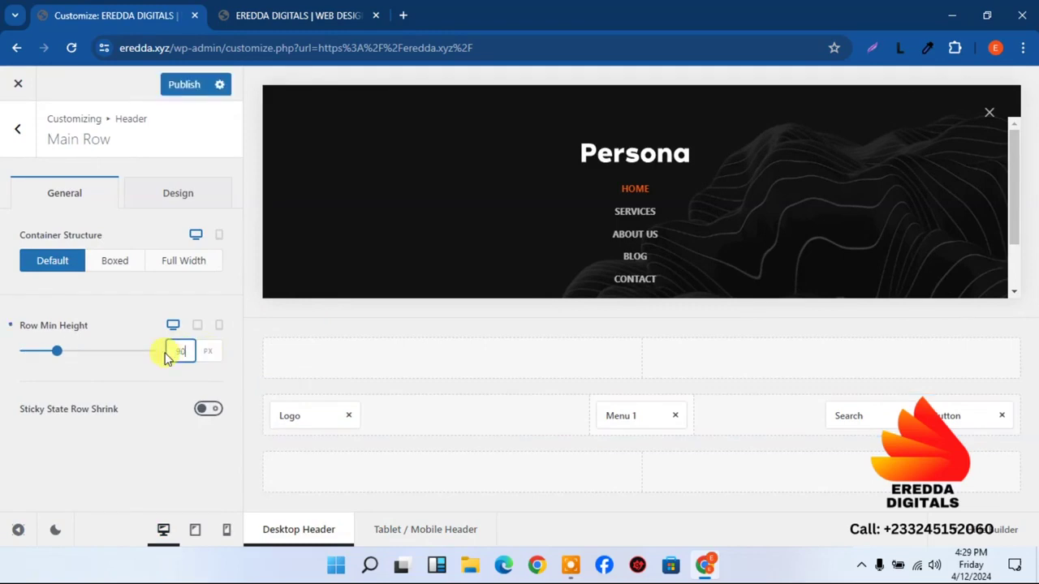
pyautogui.write('0')
pyautogui.click(184, 84)
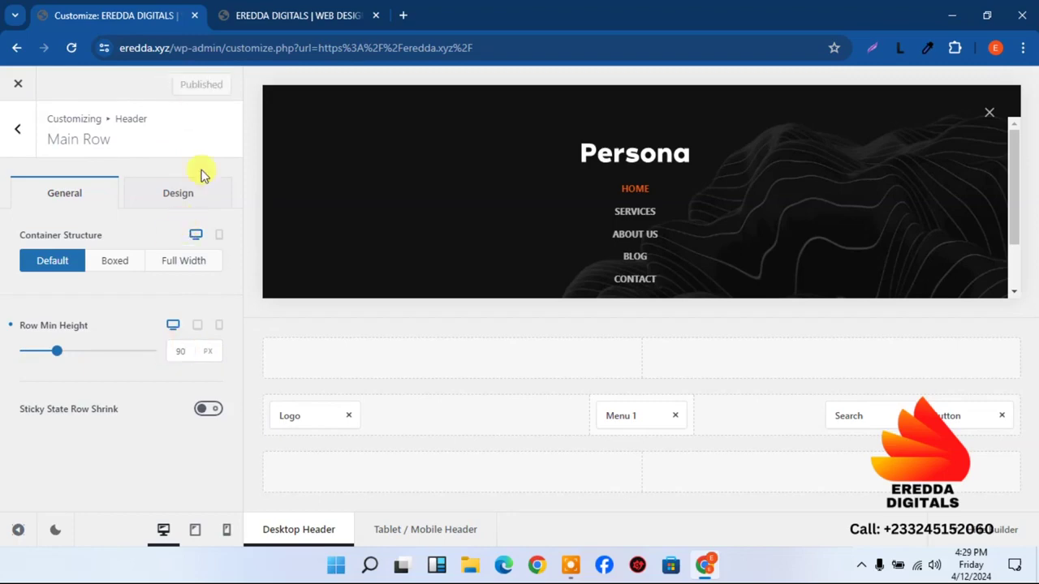
# - Reload the live Home page and review the resized header from the hero section down to the footer
pyautogui.click(292, 15)
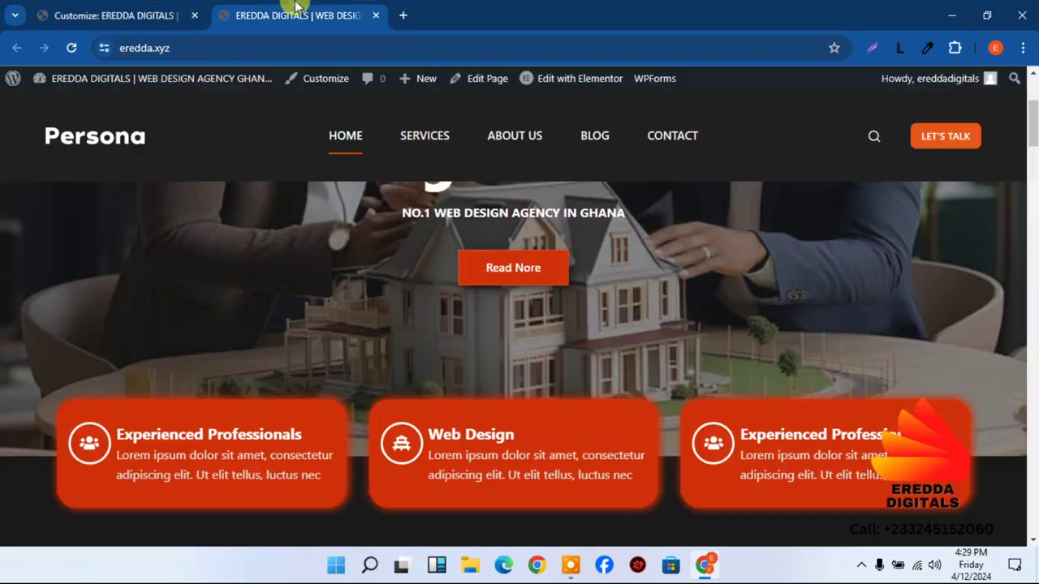
pyautogui.click(72, 48)
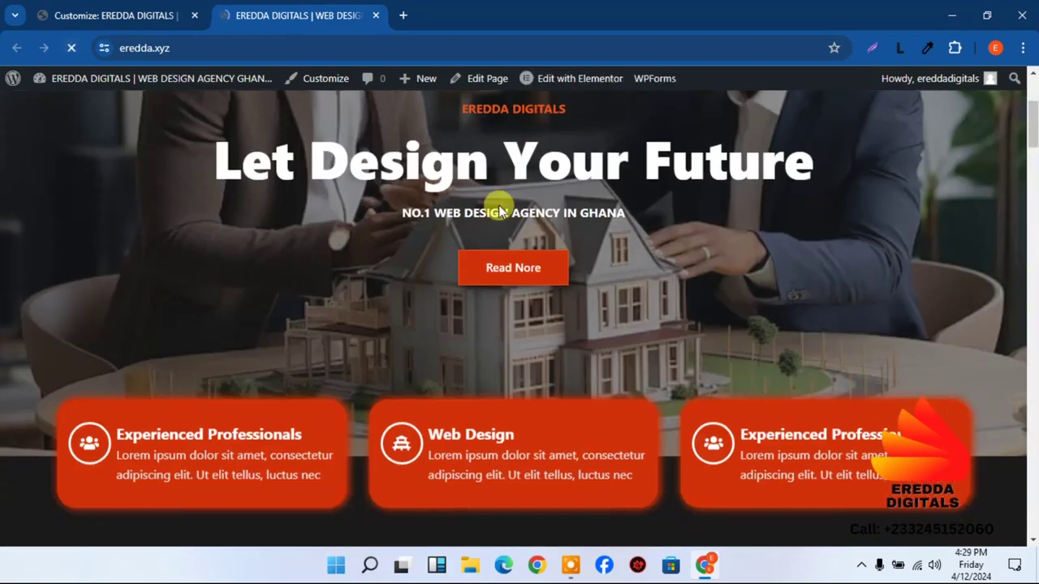
pyautogui.moveTo(1034, 120); pyautogui.dragTo(1031, 32)
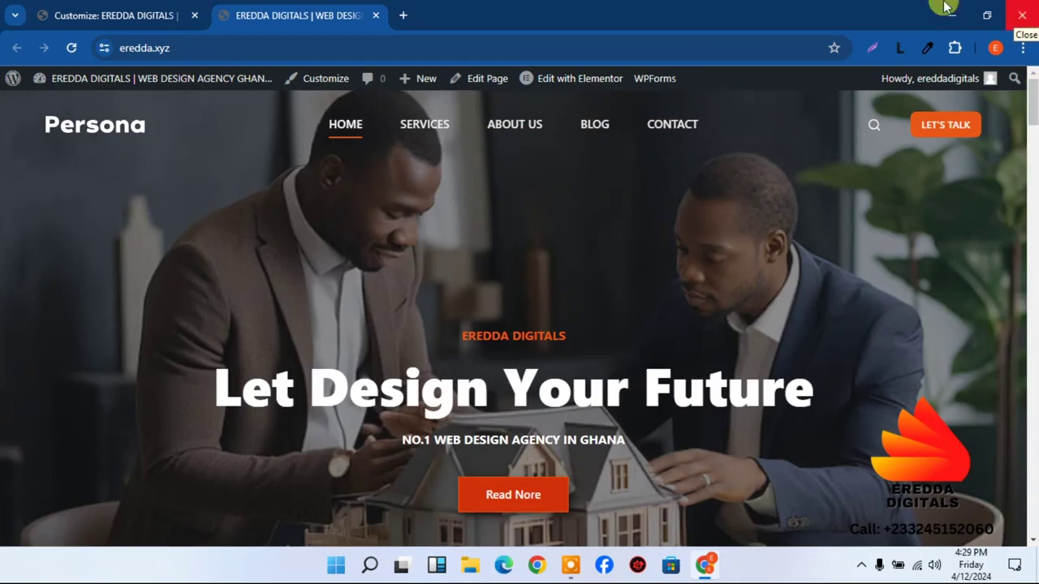
pyautogui.click(186, 7)
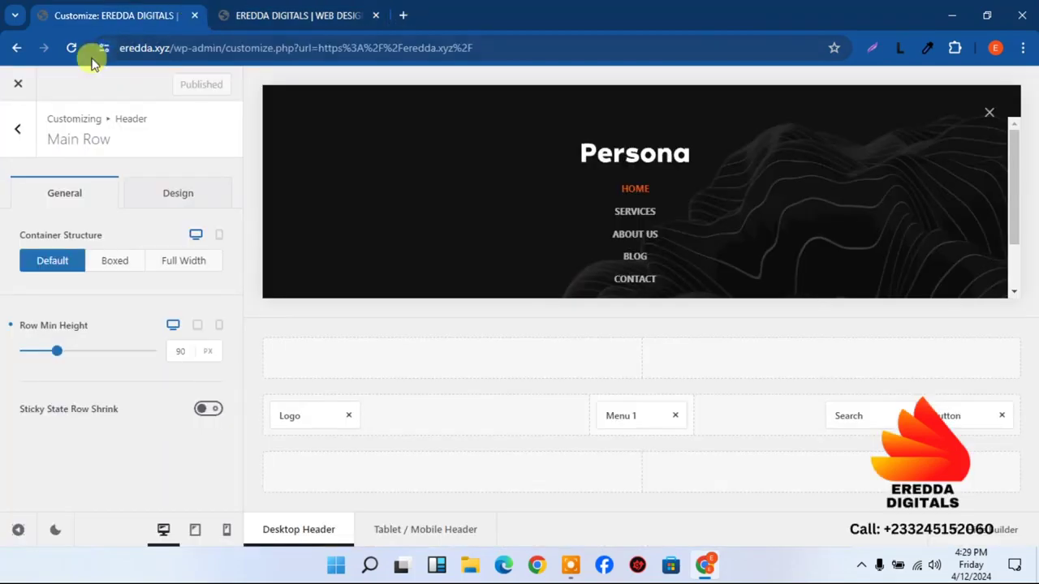
pyautogui.click(268, 12)
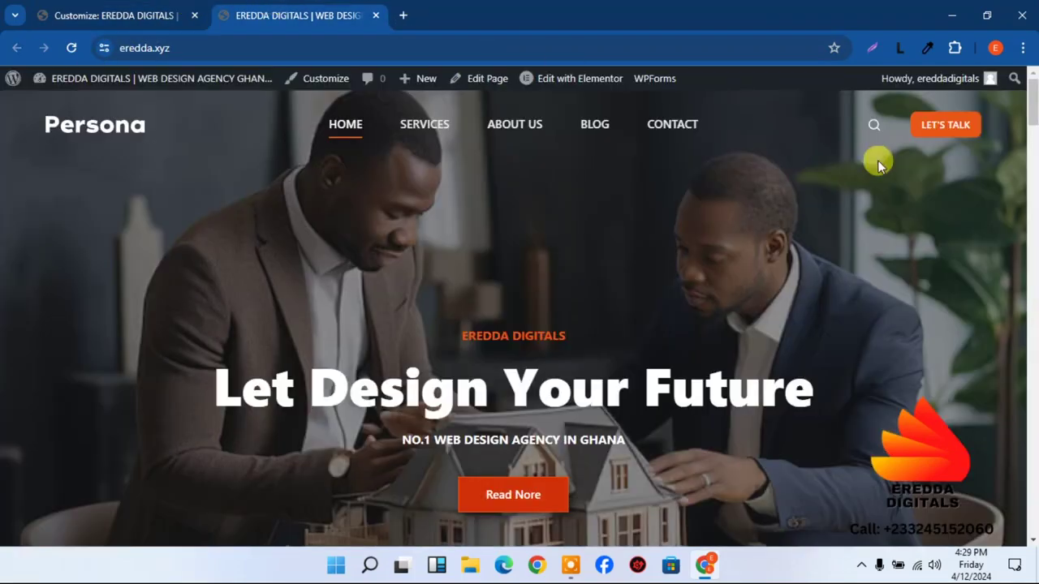
pyautogui.moveTo(1030, 118); pyautogui.dragTo(1029, 560)
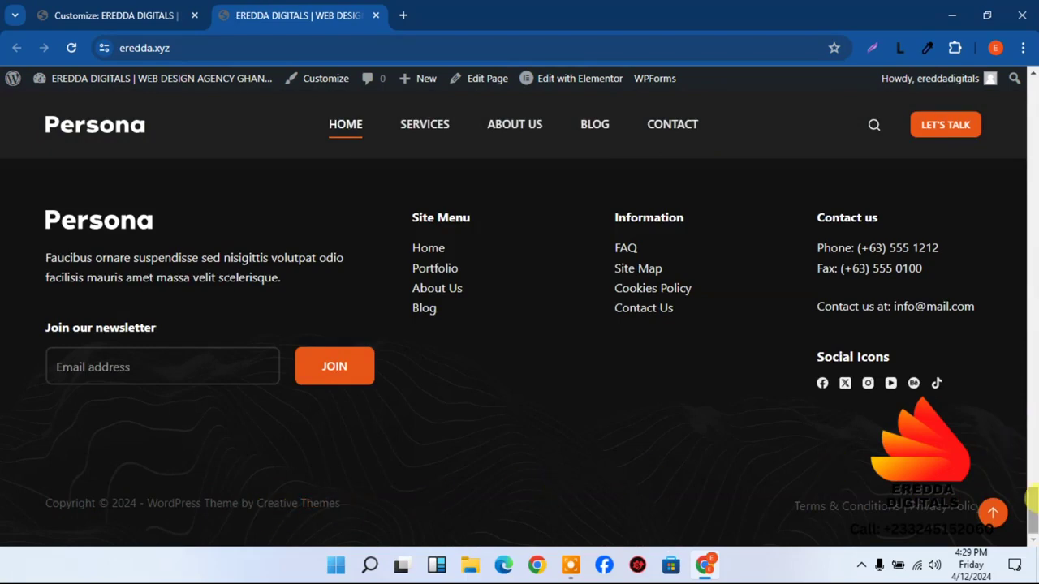
pyautogui.moveTo(1035, 503); pyautogui.dragTo(1030, 89)
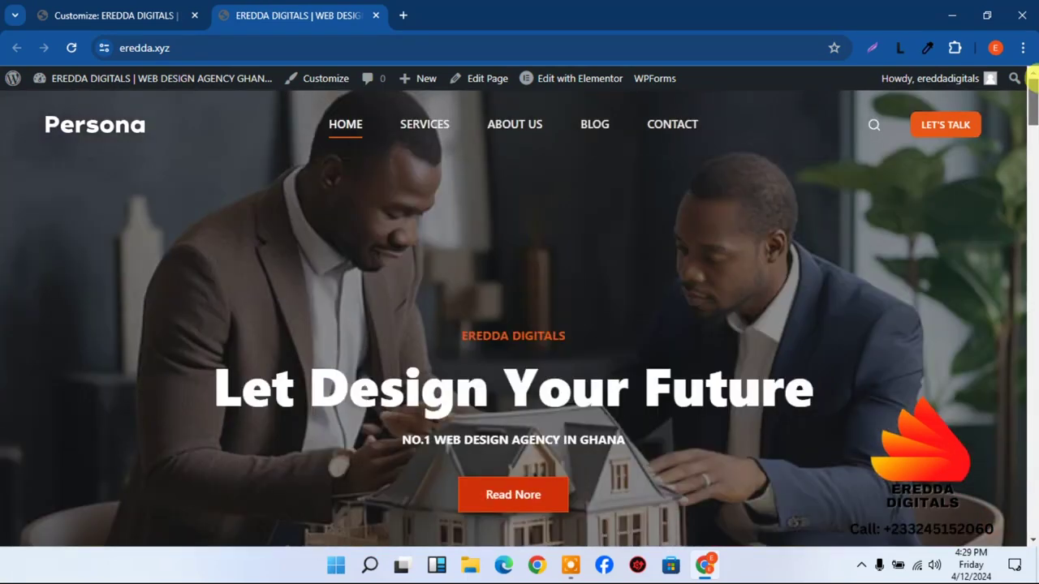
# - Return to the Customizer, leave the Header settings and open the Footer settings
pyautogui.click(111, 8)
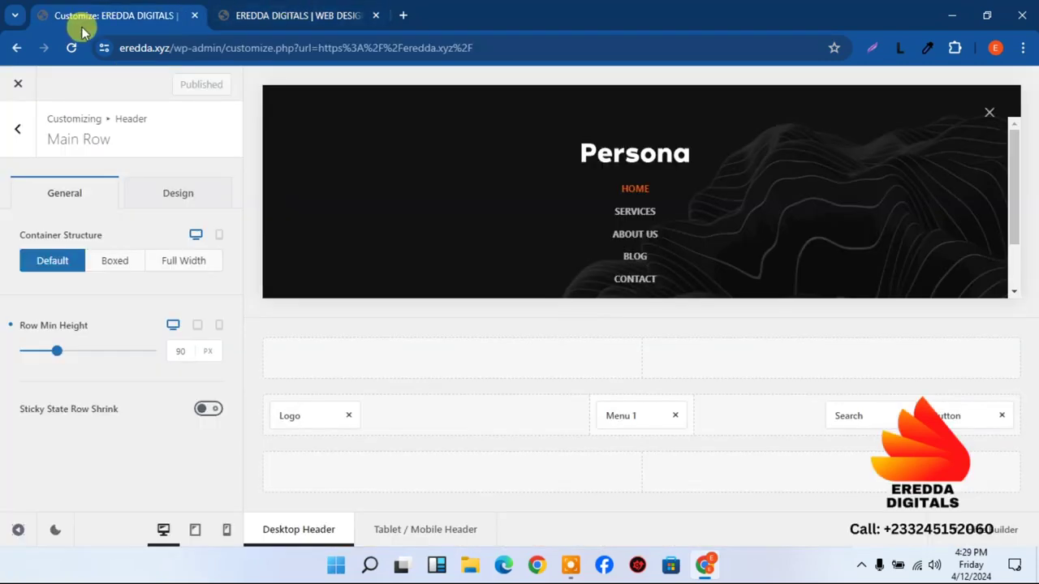
pyautogui.click(24, 130)
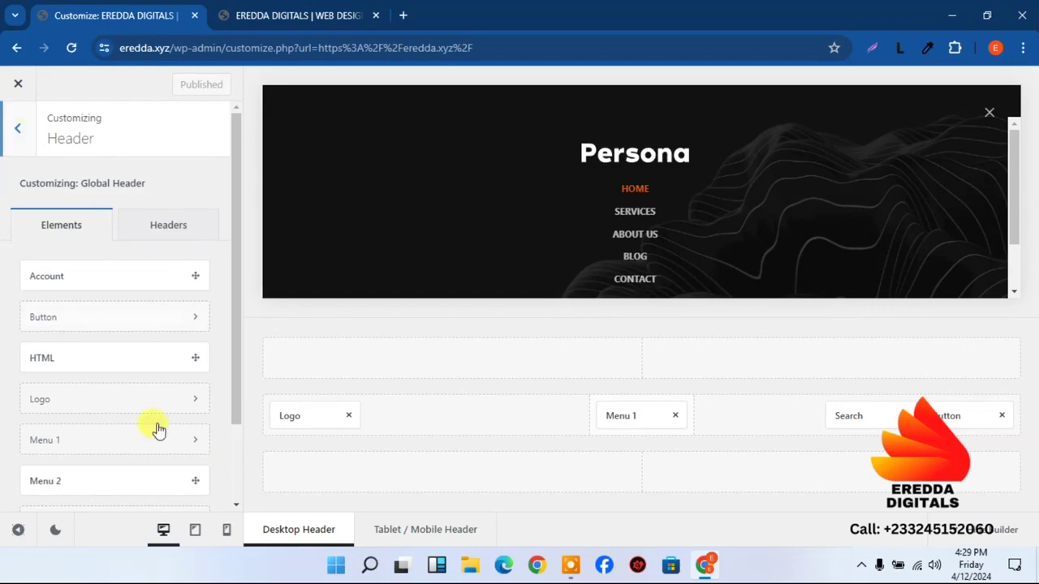
pyautogui.click(17, 131)
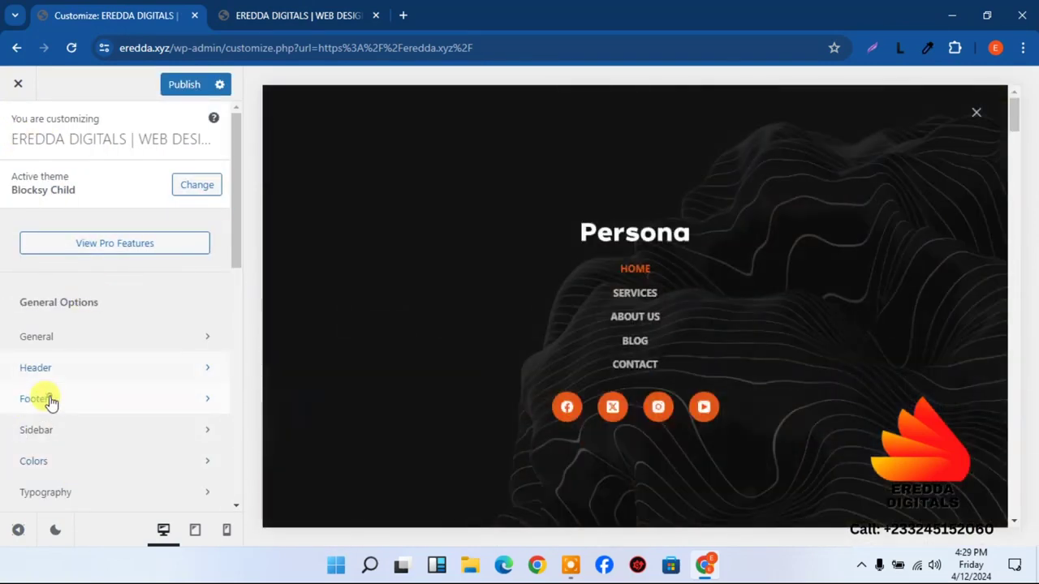
pyautogui.click(49, 399)
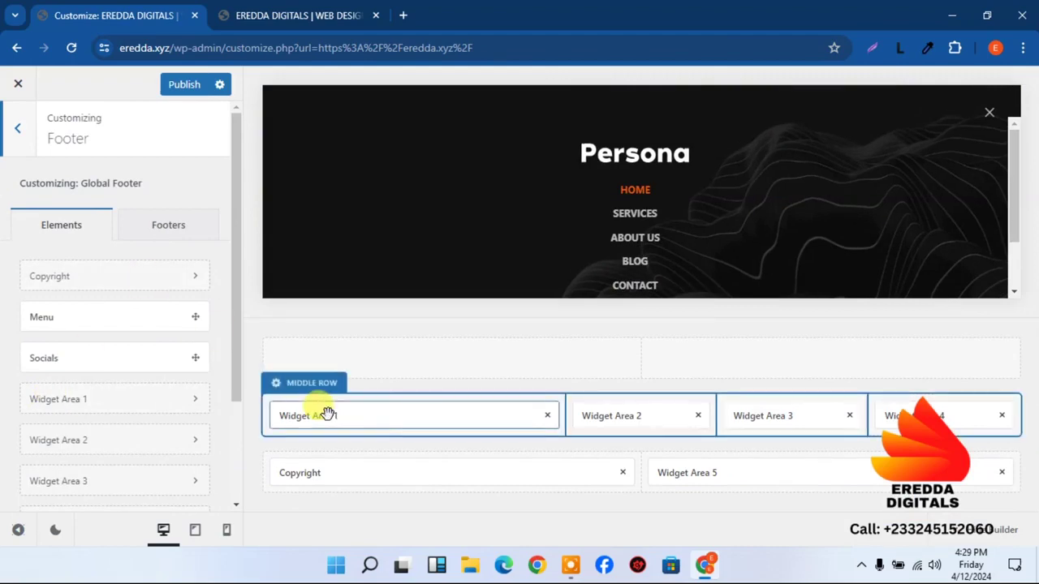
# - Change the footer's copyright text to "Copyright © {current_year} - Eredda Digitals"
pyautogui.click(327, 474)
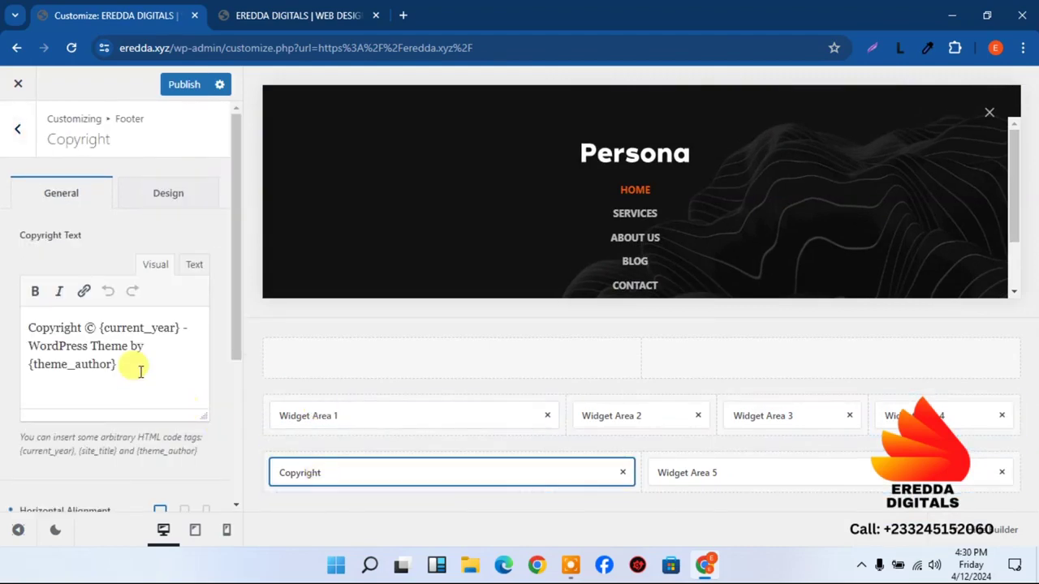
pyautogui.press('BackSpace')
pyautogui.press('BackSpace')
pyautogui.press('BackSpace')
pyautogui.press('BackSpace')
pyautogui.press('BackSpace')
pyautogui.press('BackSpace')
pyautogui.press('BackSpace')
pyautogui.press('BackSpace')
pyautogui.press('BackSpace')
pyautogui.press('BackSpace')
pyautogui.press('BackSpace')
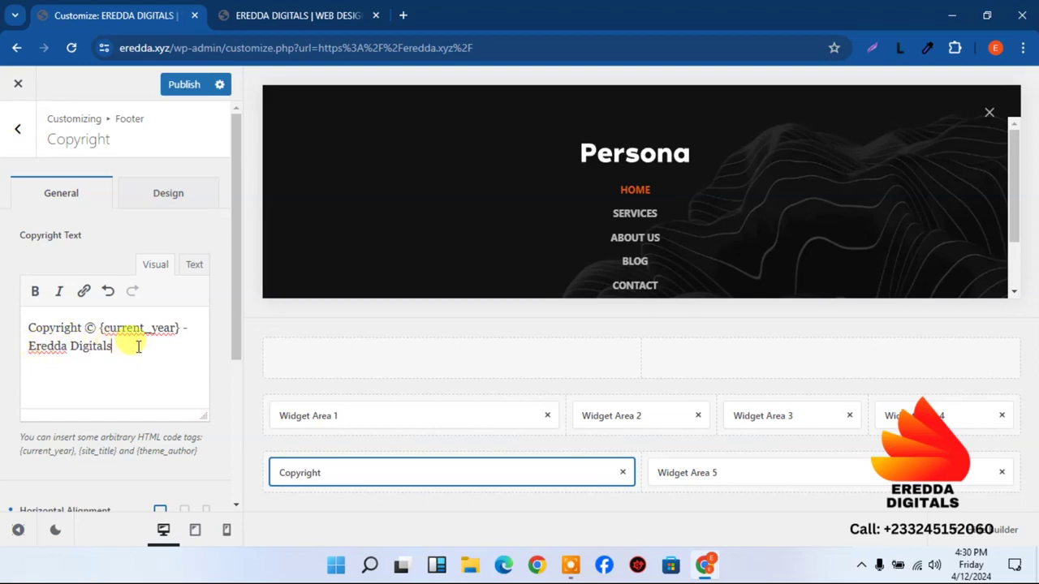
pyautogui.moveTo(116, 345); pyautogui.dragTo(33, 352)
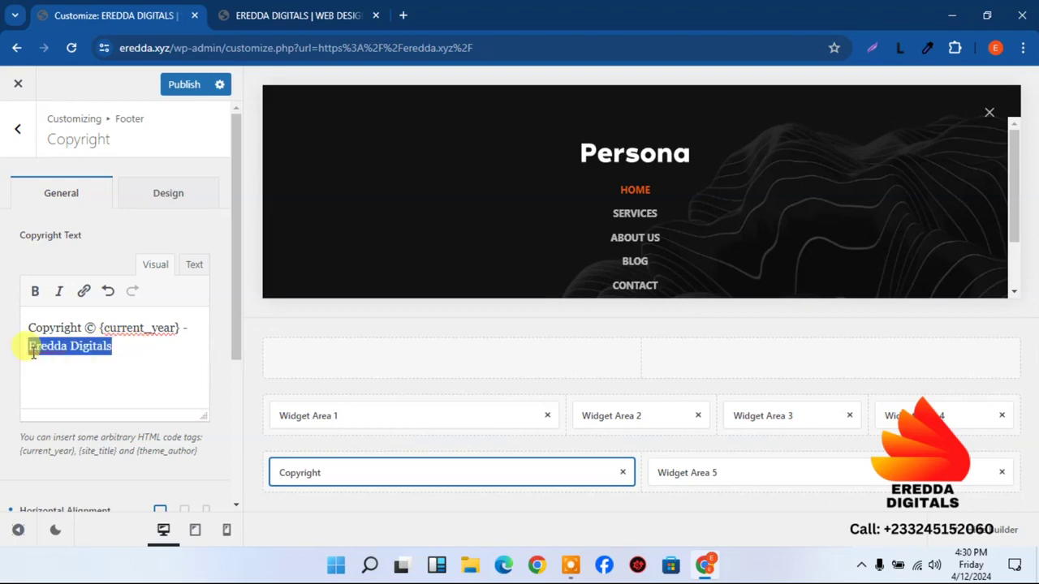
pyautogui.click(83, 292)
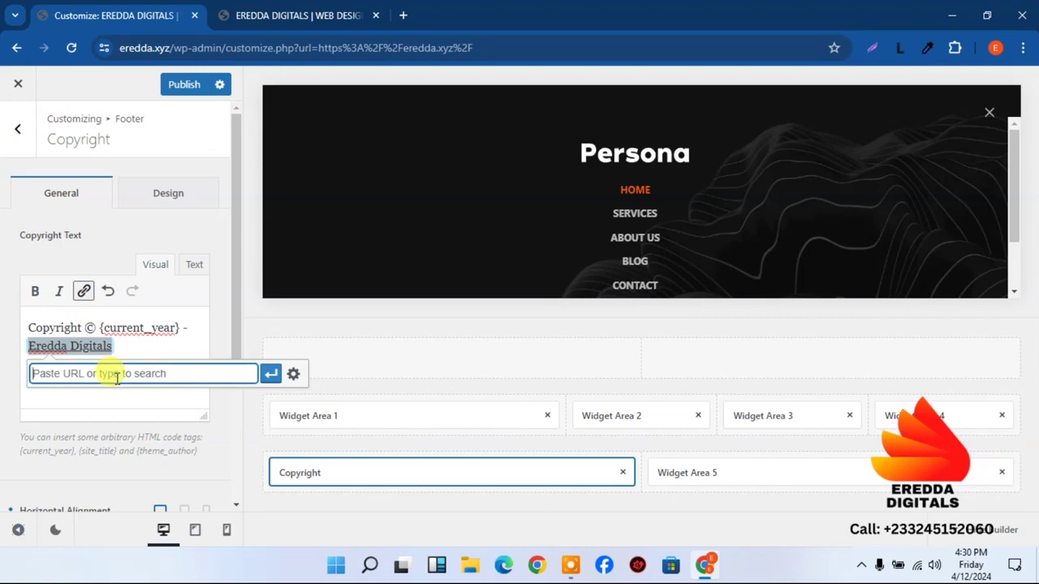
pyautogui.write('www.eredda.com')
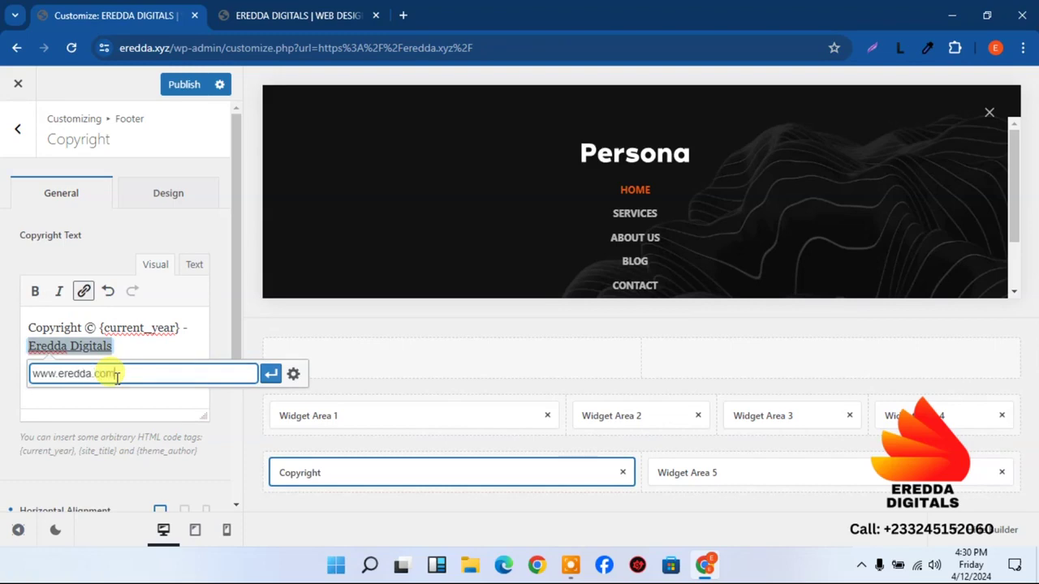
pyautogui.click(270, 376)
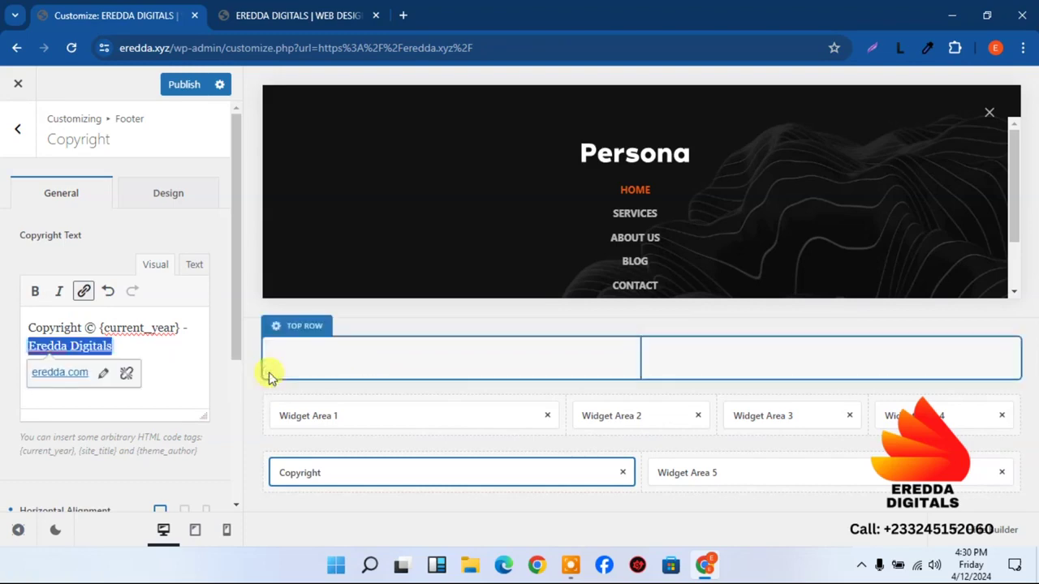
pyautogui.click(105, 375)
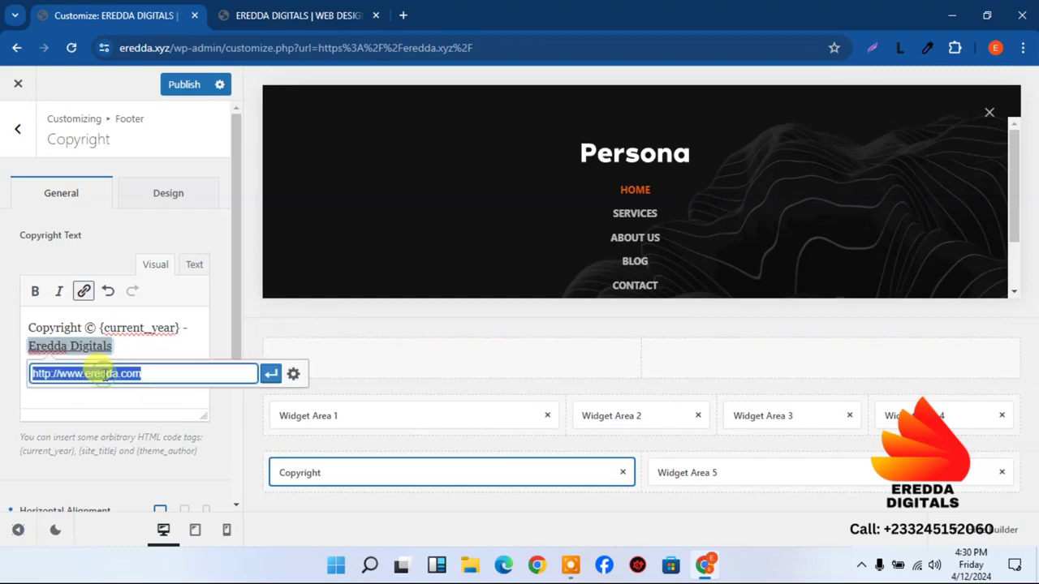
pyautogui.click(293, 375)
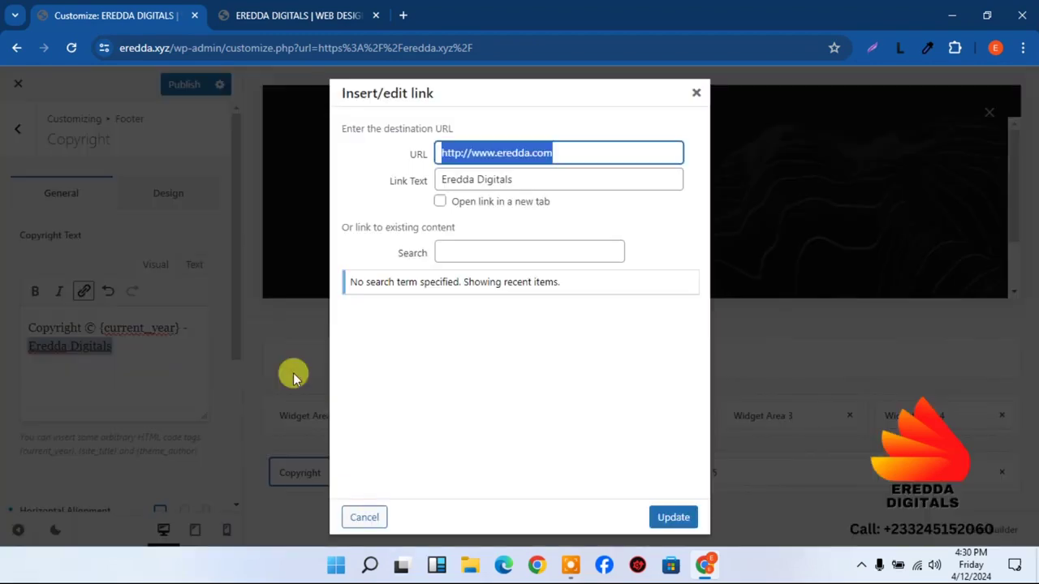
pyautogui.click(439, 202)
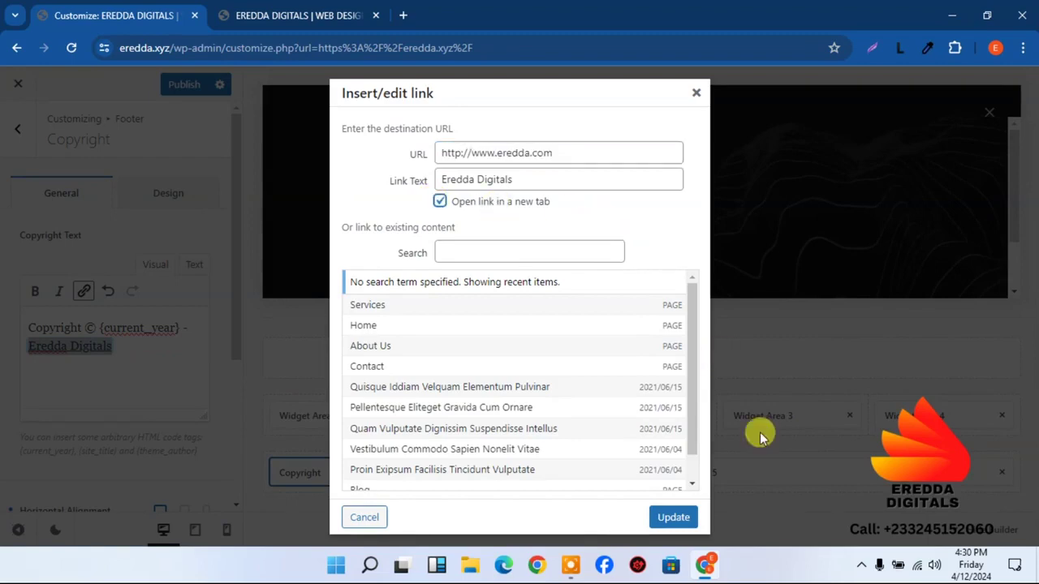
pyautogui.click(694, 519)
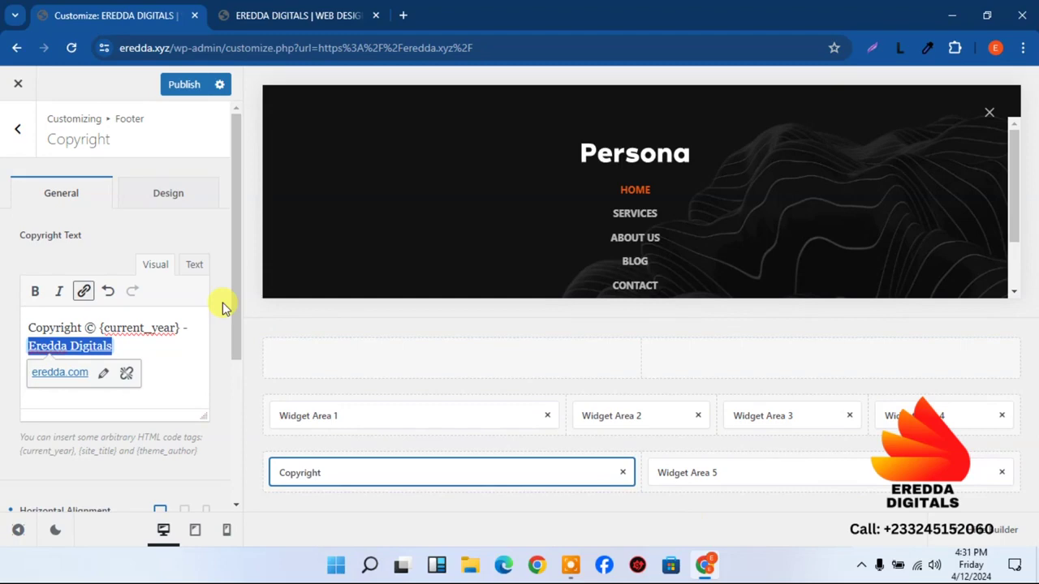
# - Set the copyright text's desktop font size to 13 px and go back to the Footer settings
pyautogui.click(169, 202)
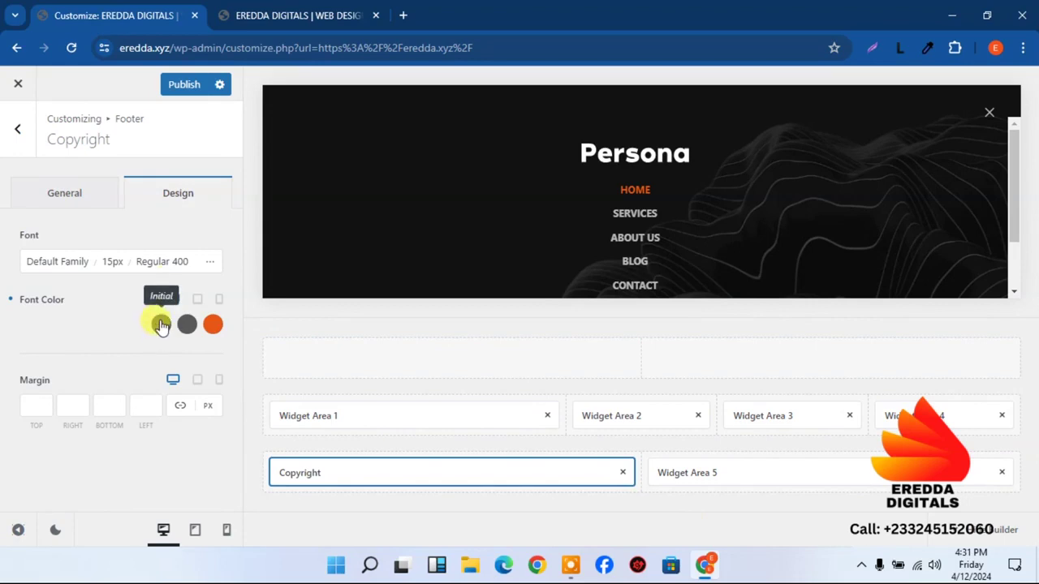
pyautogui.click(116, 261)
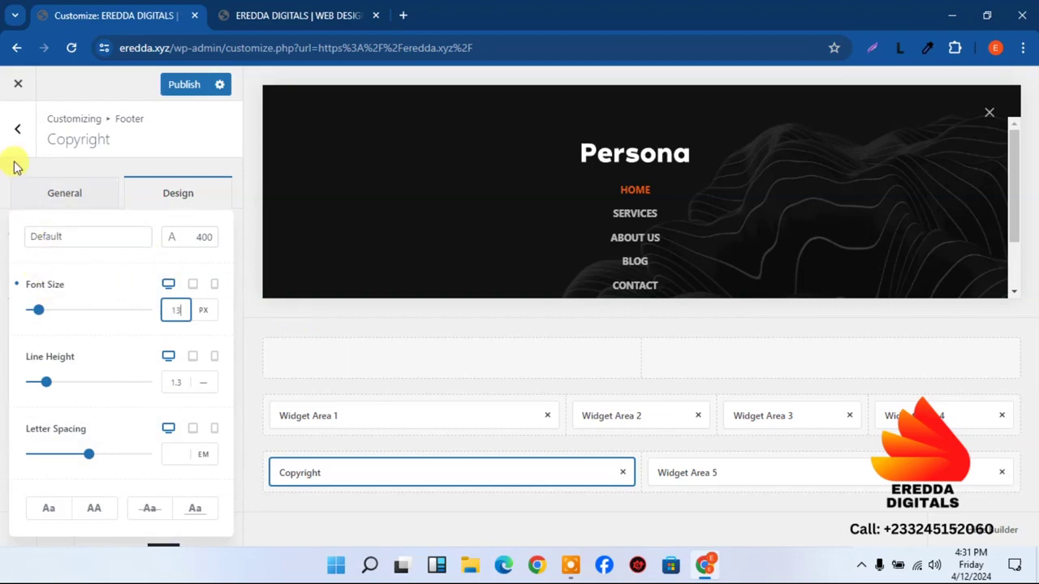
pyautogui.click(15, 128)
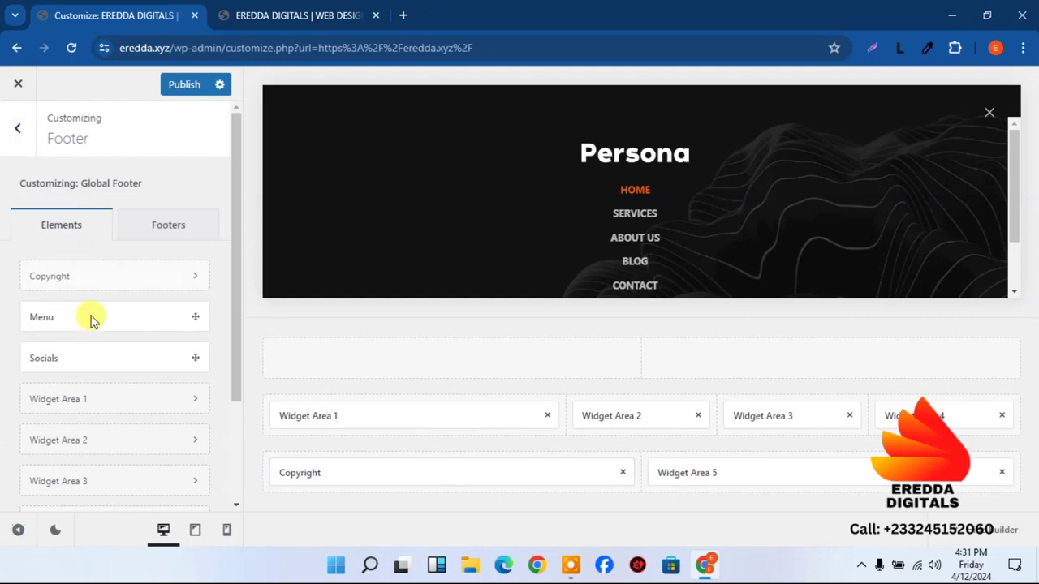
# - Set the footer copyright's initial font color to #c7c7c7, copy the color code and publish the changes
pyautogui.click(292, 471)
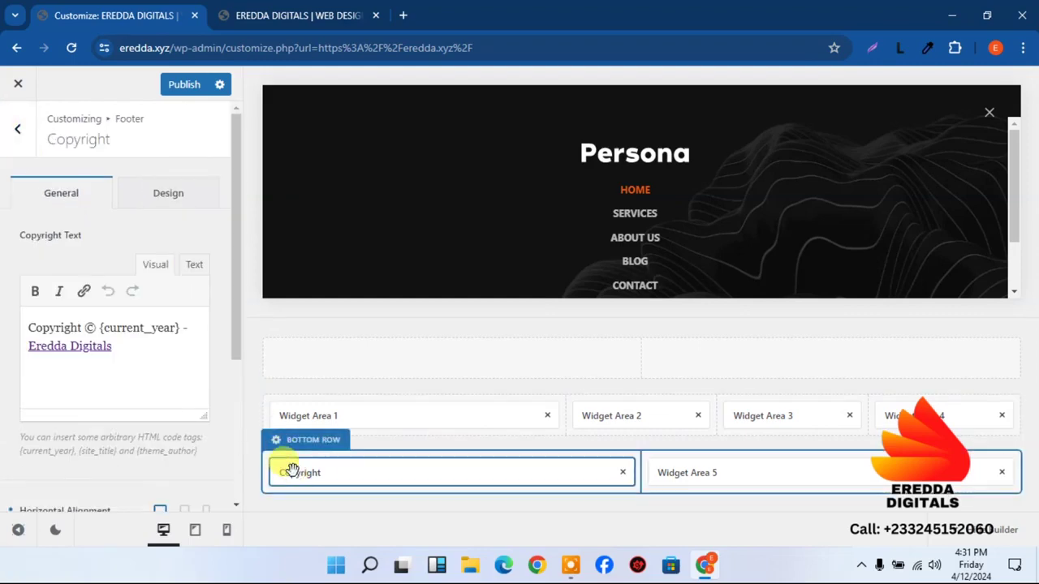
pyautogui.click(175, 198)
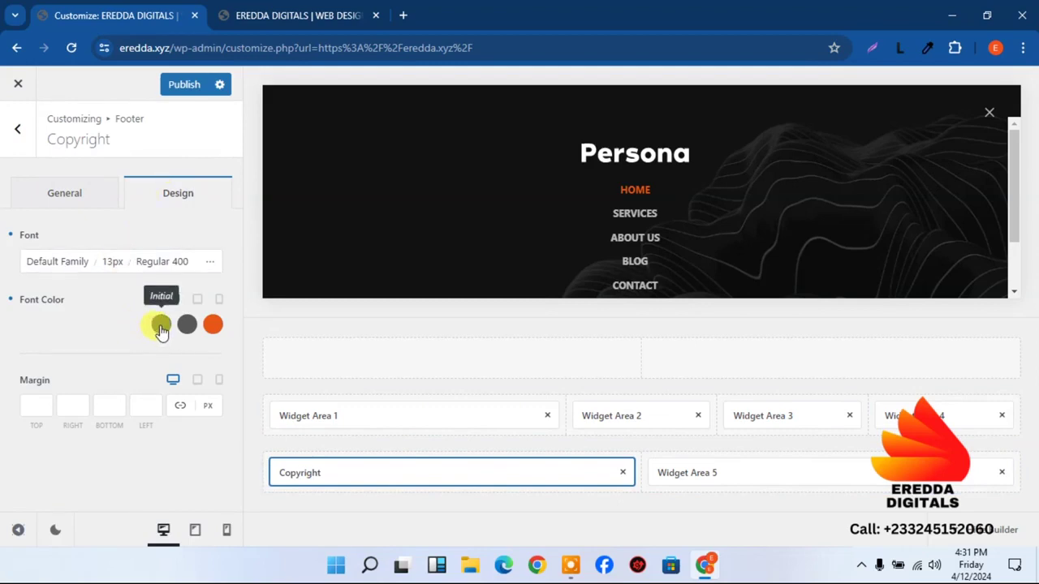
pyautogui.click(160, 326)
pyautogui.moveTo(160, 325); pyautogui.dragTo(24, 285)
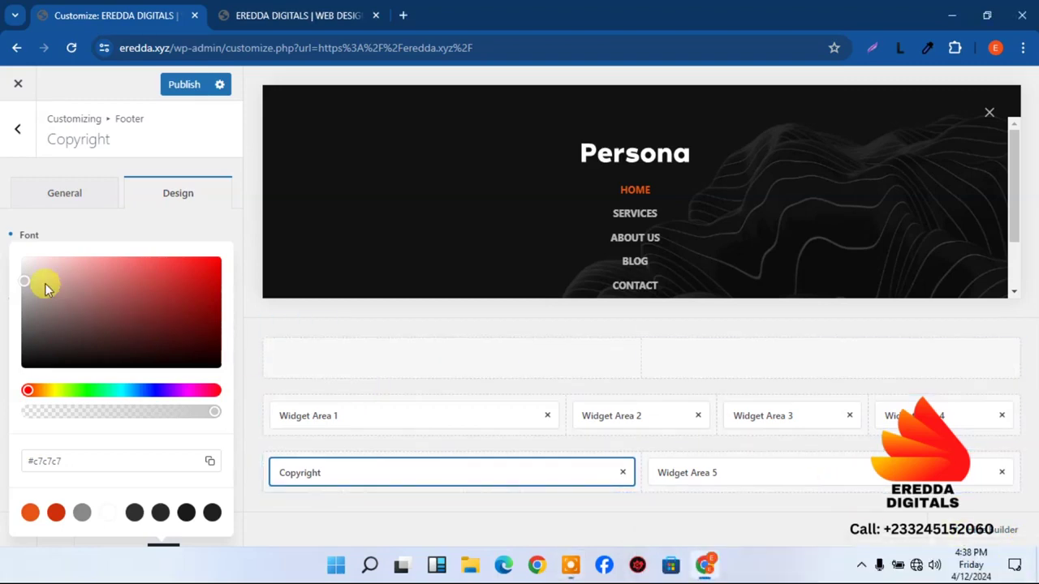
pyautogui.click(62, 461)
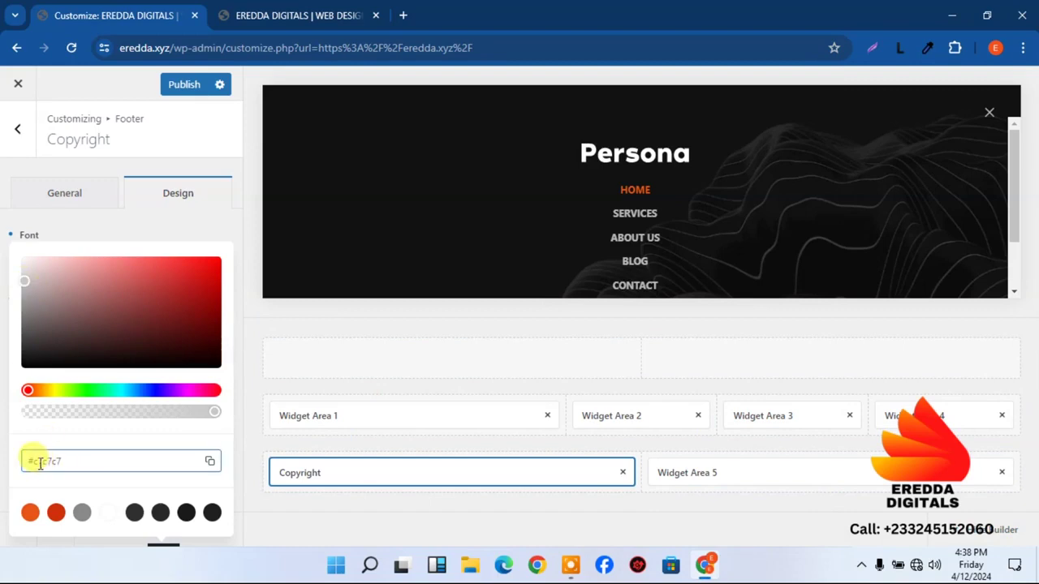
pyautogui.moveTo(51, 463); pyautogui.dragTo(68, 461)
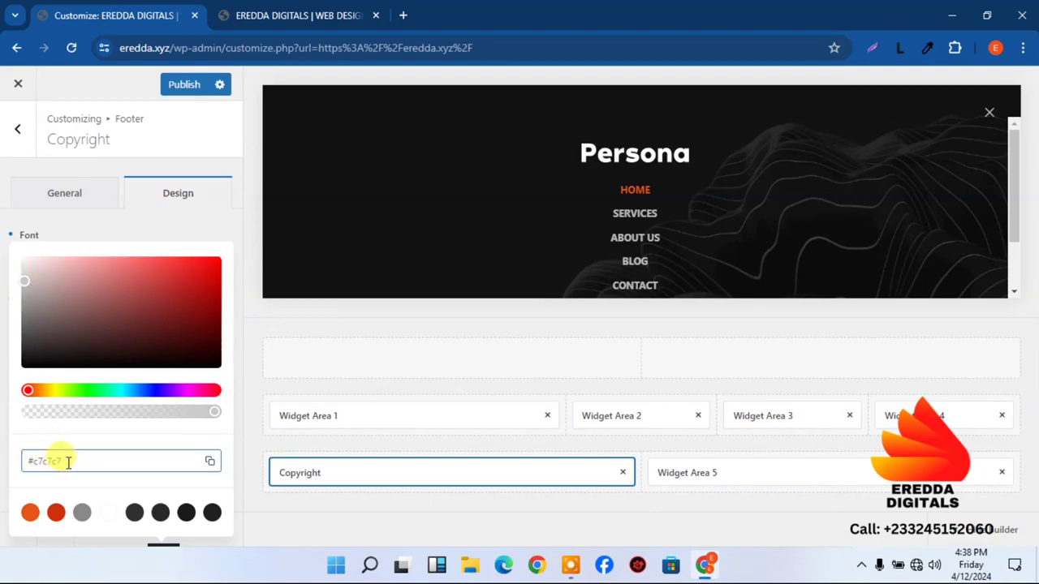
pyautogui.click(210, 462)
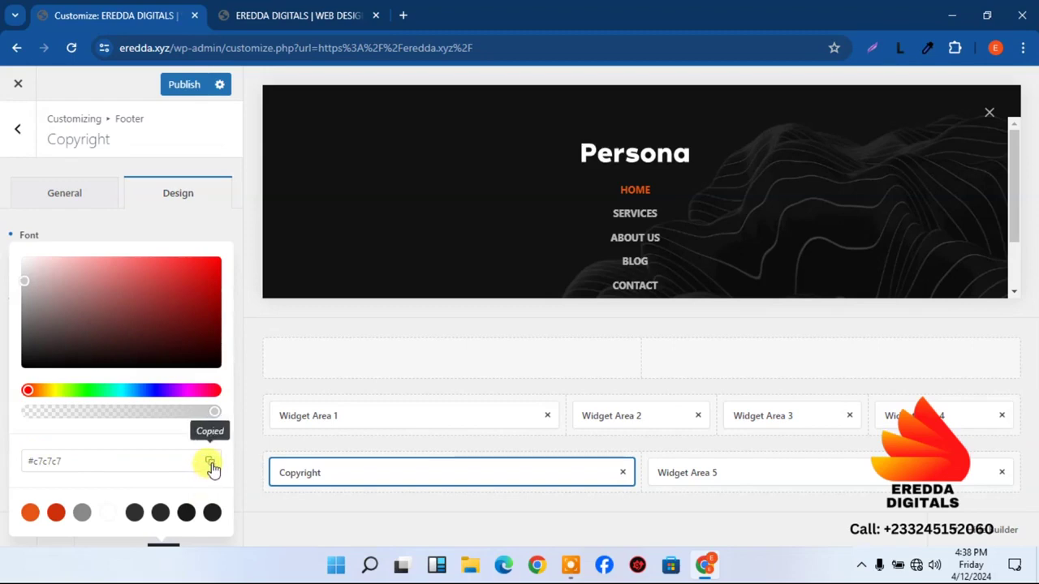
pyautogui.click(194, 88)
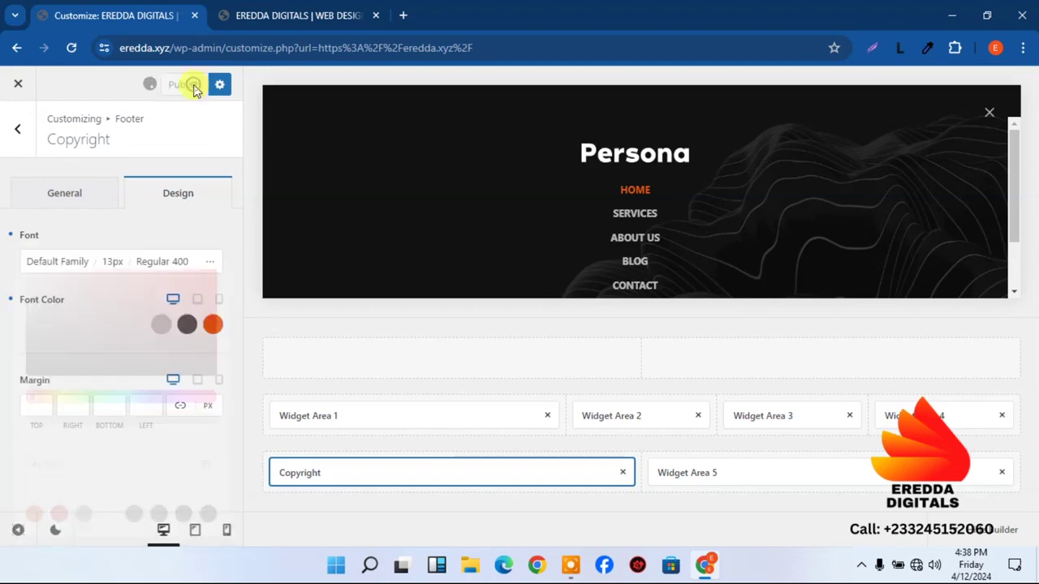
# - Reload the live Home page and check the copyright line at the end of the footer
pyautogui.click(274, 10)
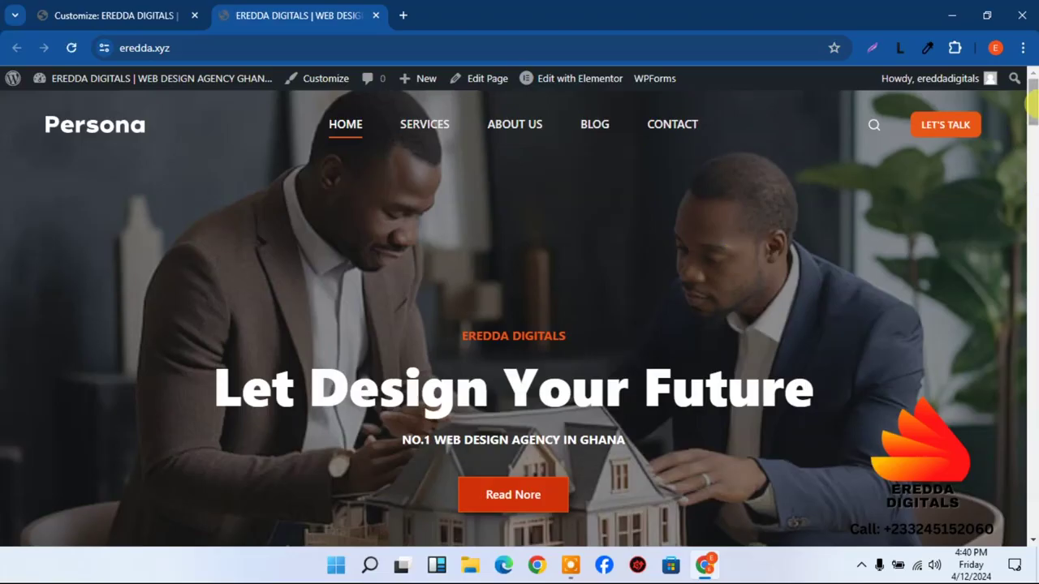
pyautogui.moveTo(1031, 103); pyautogui.dragTo(1031, 520)
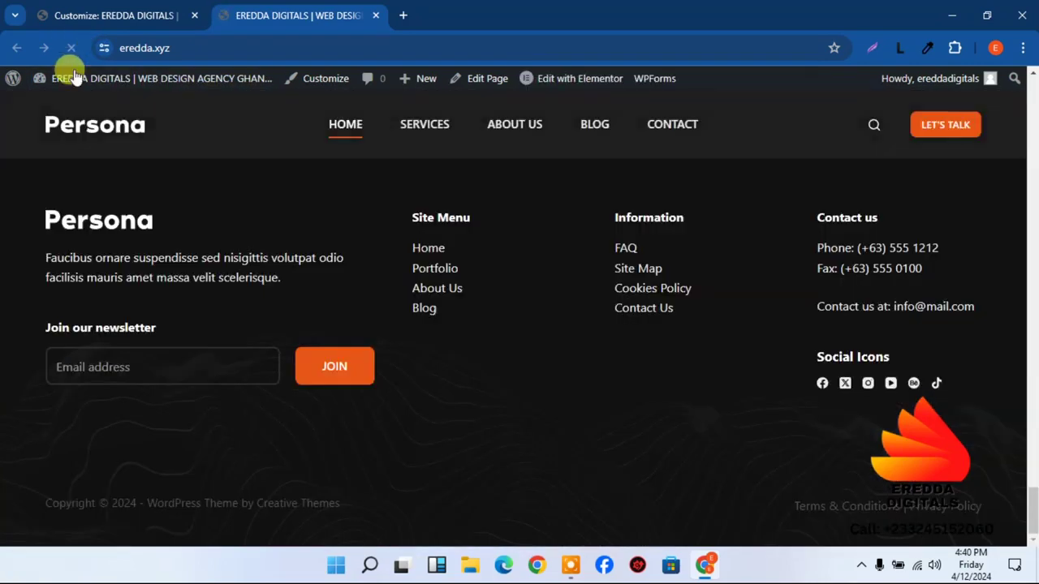
# - Return to the Customizer, recheck the linked copyright text, publish again and reload the live page to view the footer
pyautogui.click(111, 8)
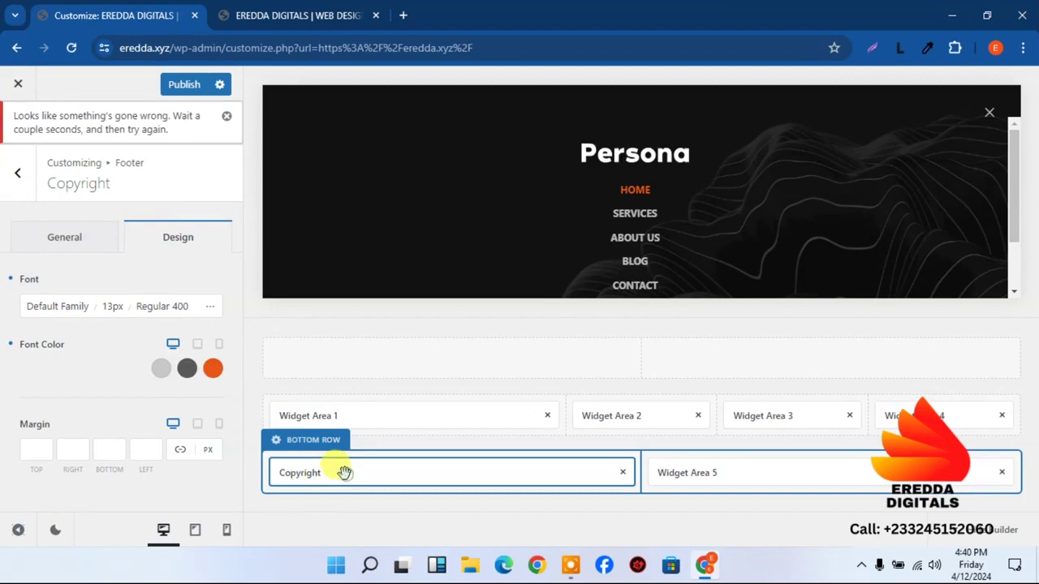
pyautogui.click(62, 241)
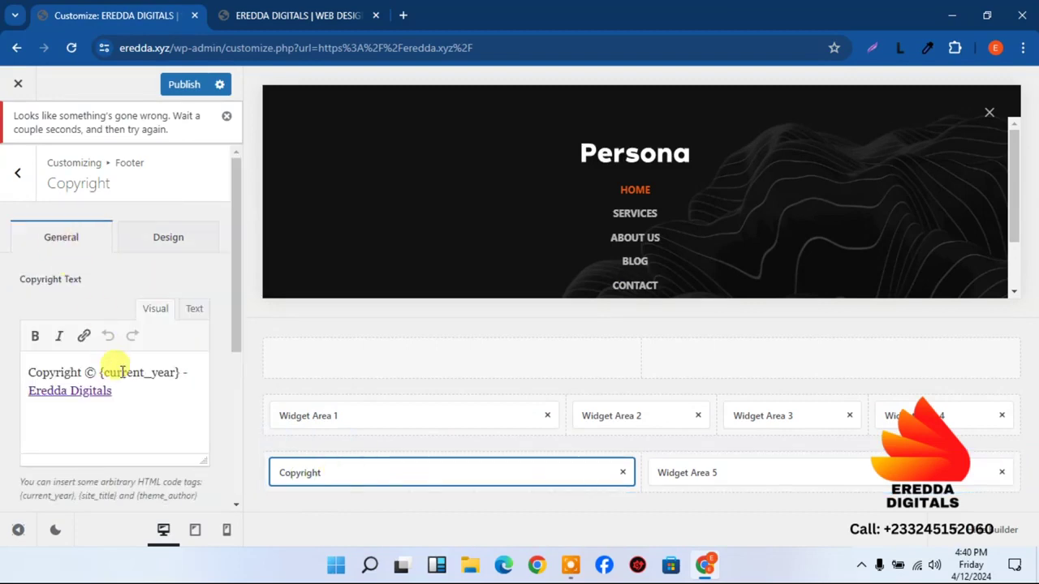
pyautogui.tripleClick(146, 394)
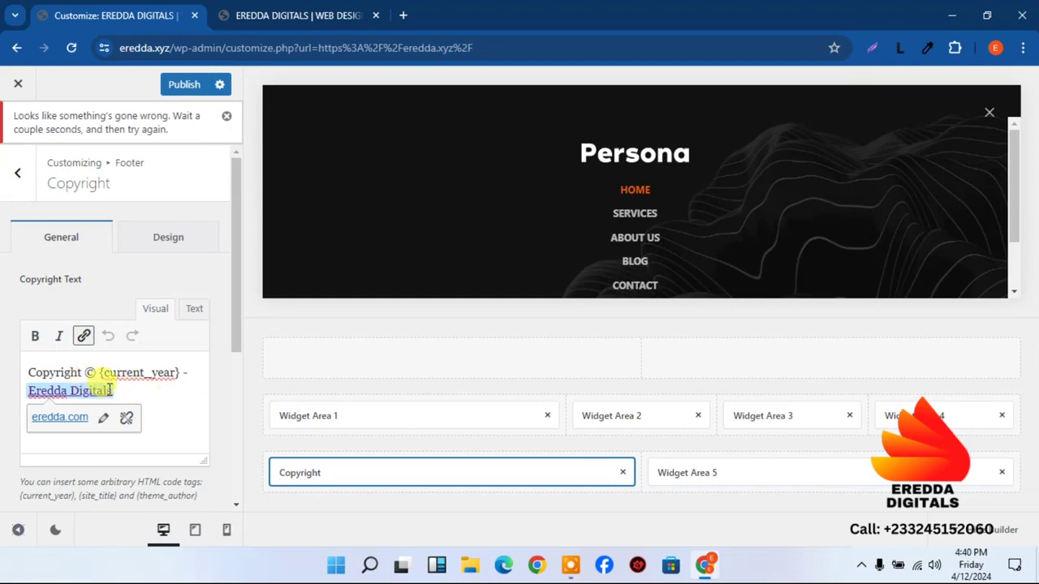
pyautogui.click(193, 84)
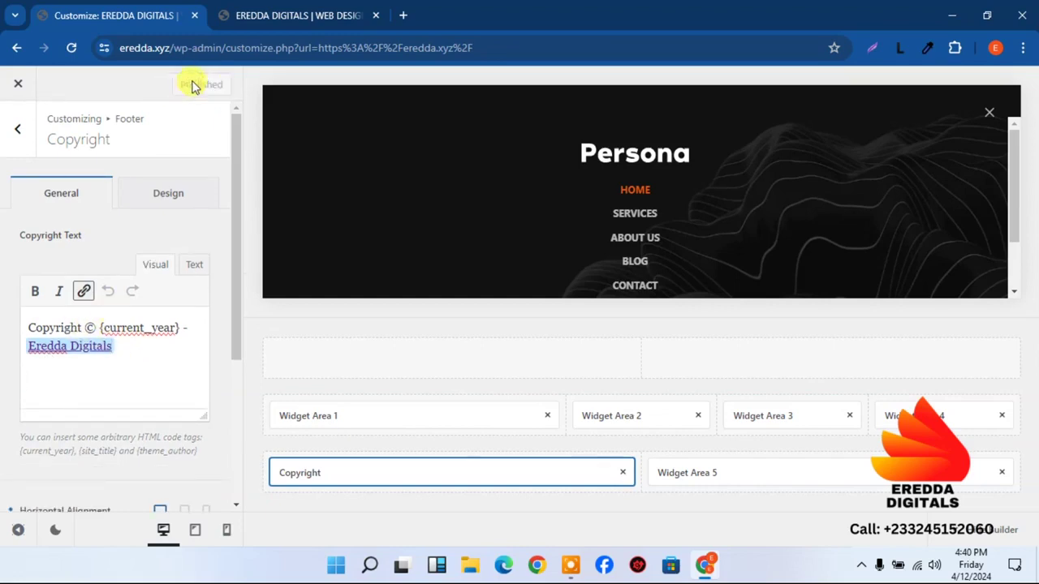
pyautogui.click(288, 13)
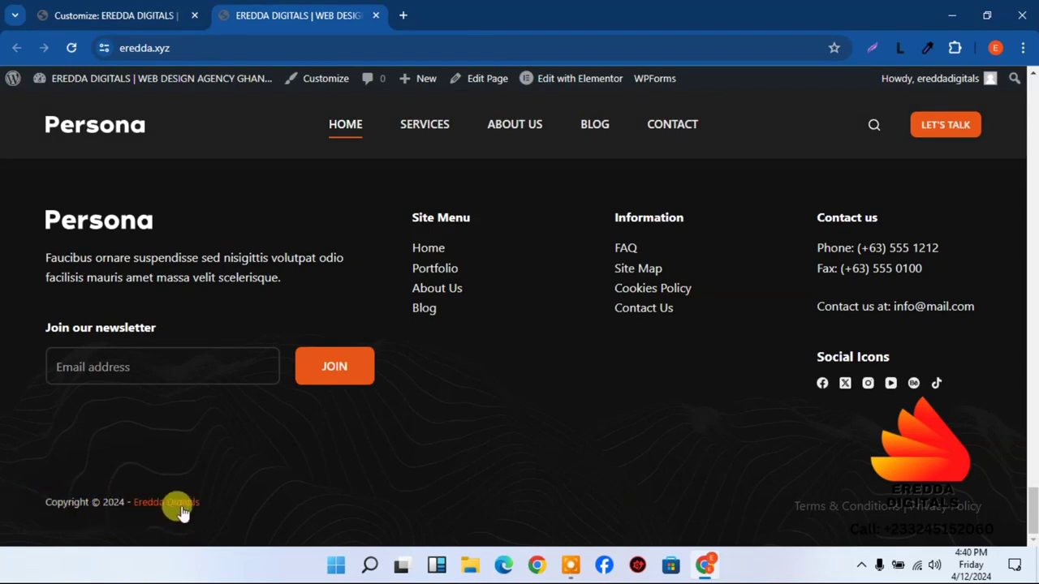
# - Back in the Customizer, set the copyright link's font color to #c7c7c7 and publish
pyautogui.click(140, 6)
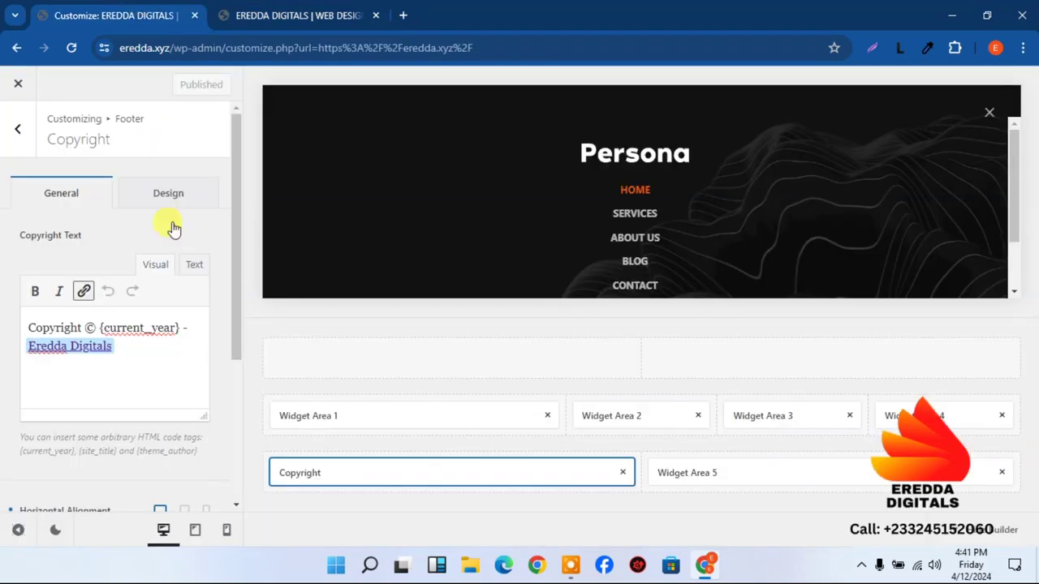
pyautogui.click(138, 346)
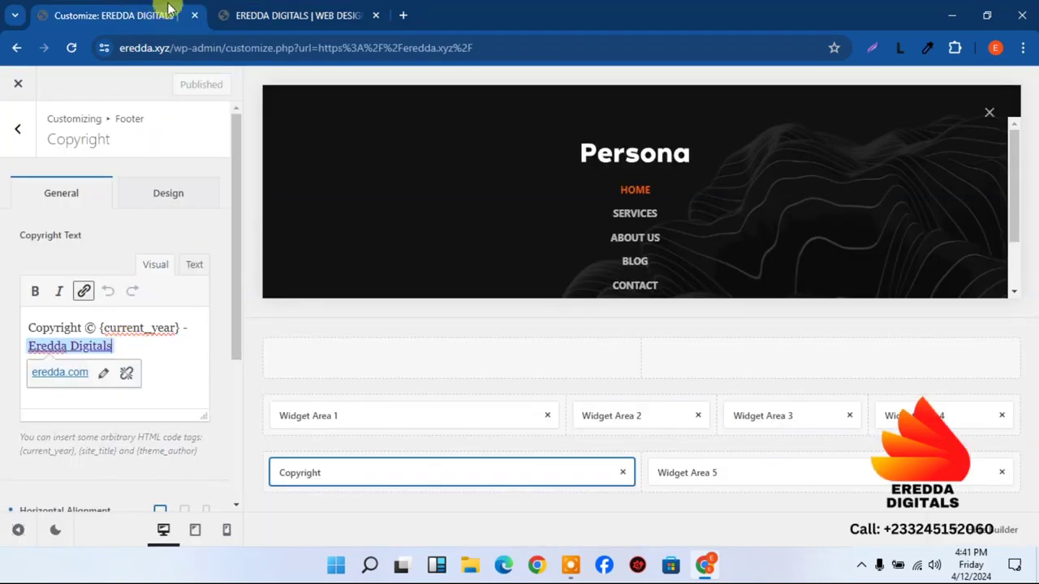
pyautogui.click(167, 201)
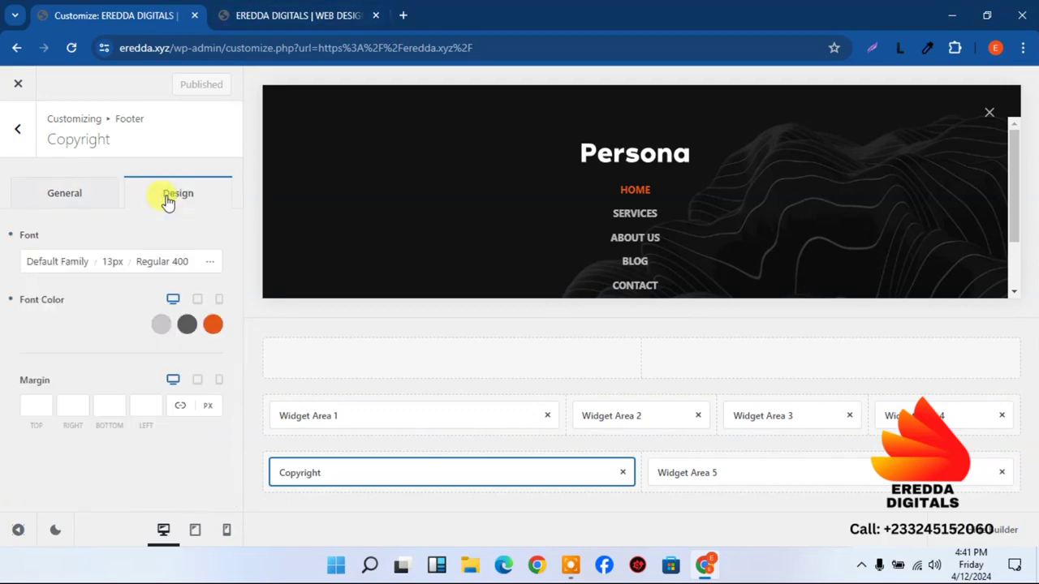
pyautogui.click(186, 325)
pyautogui.moveTo(84, 459); pyautogui.dragTo(4, 464)
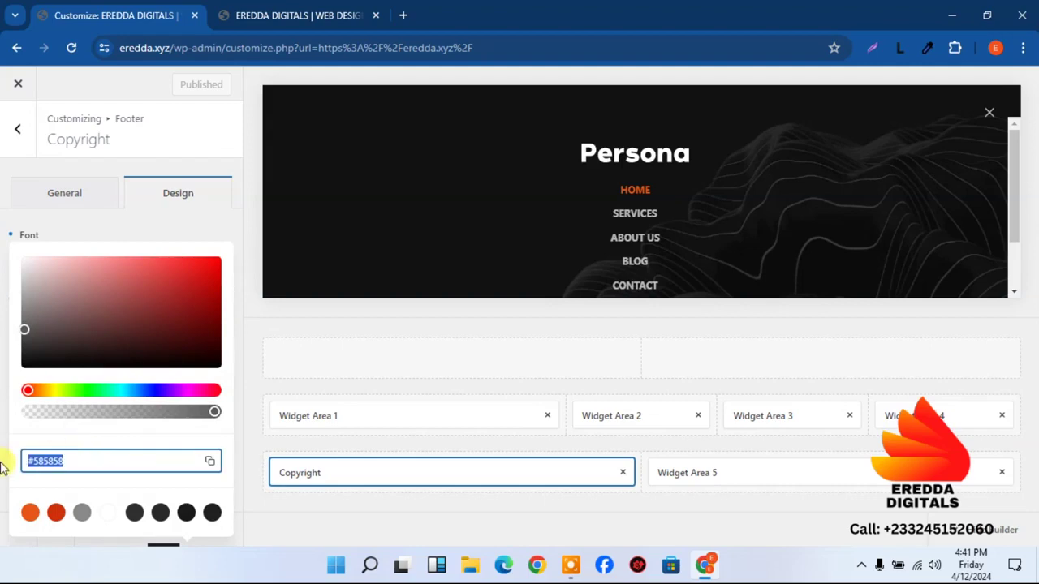
pyautogui.write('#c7c7c7')
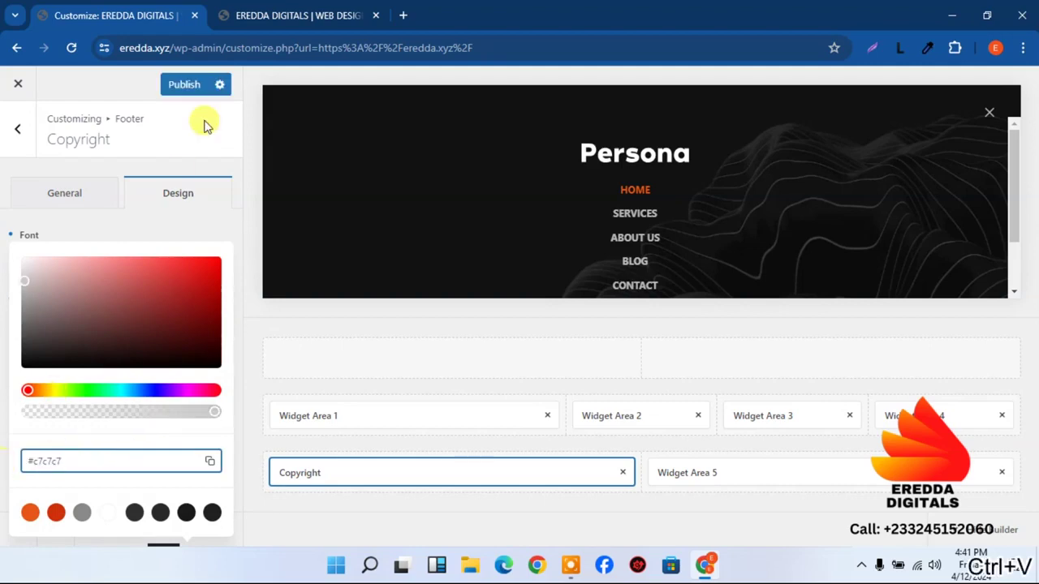
pyautogui.click(182, 86)
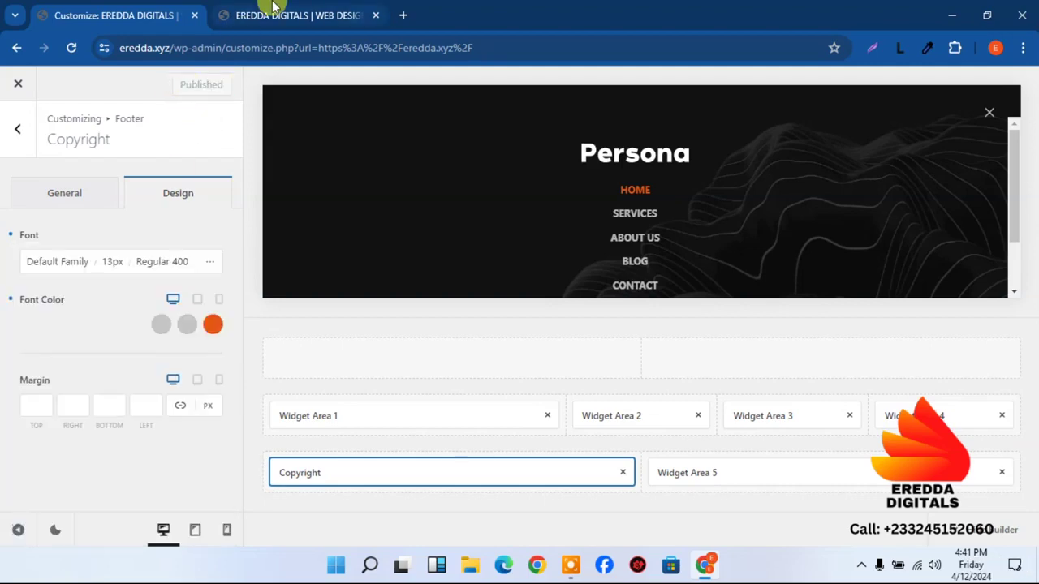
# - Reload the live Home page, check the copyright link and the legal links in the footer, and return to the Customizer
pyautogui.click(272, 10)
pyautogui.click(71, 48)
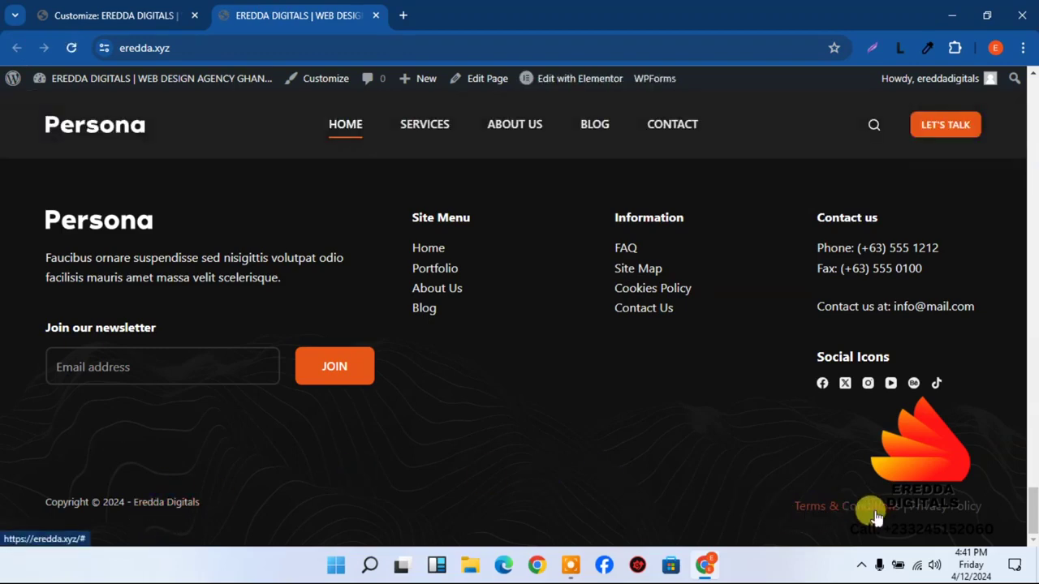
pyautogui.click(170, 13)
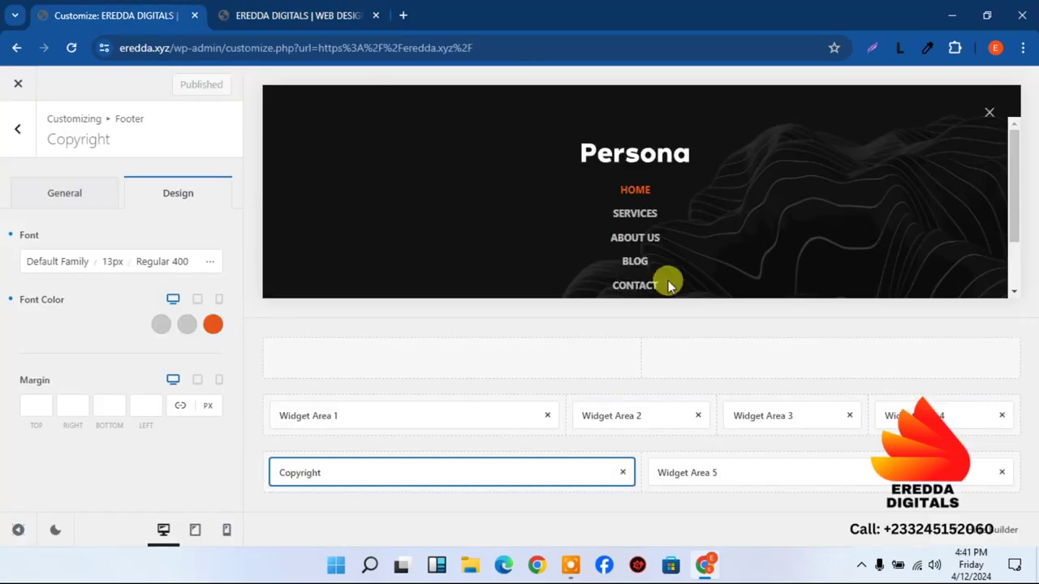
# - In the design settings of the footer's Widget Area 5, set the first font color (text) to #c7c7c7
pyautogui.click(774, 472)
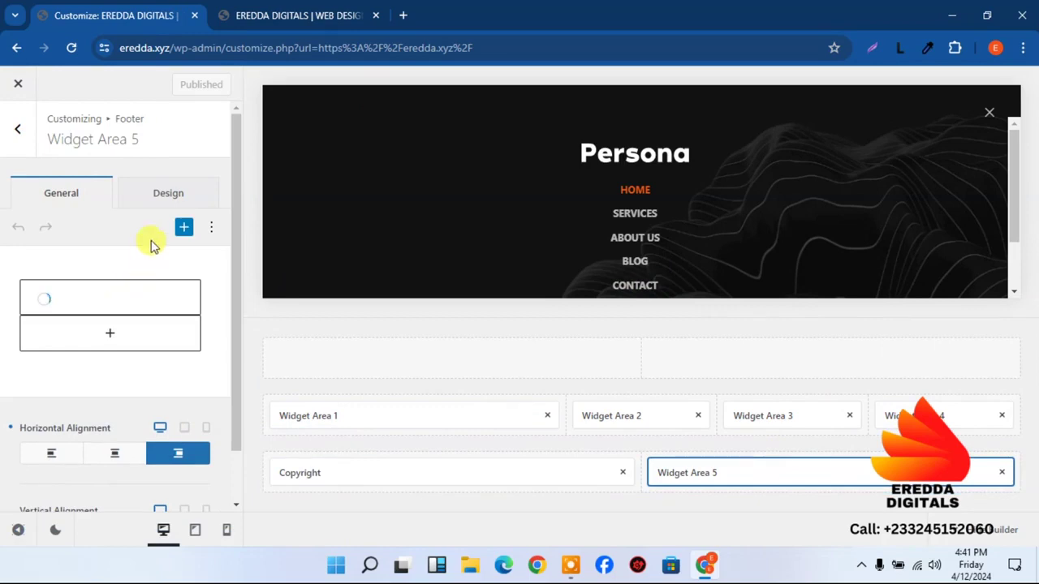
pyautogui.click(160, 201)
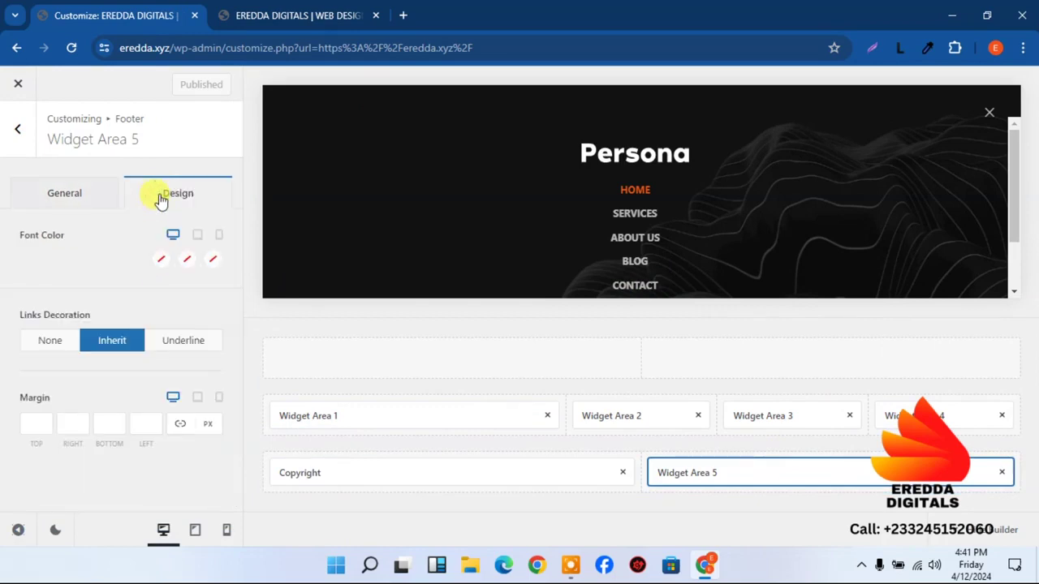
pyautogui.click(159, 260)
pyautogui.click(49, 461)
pyautogui.write('#c7c7c7')
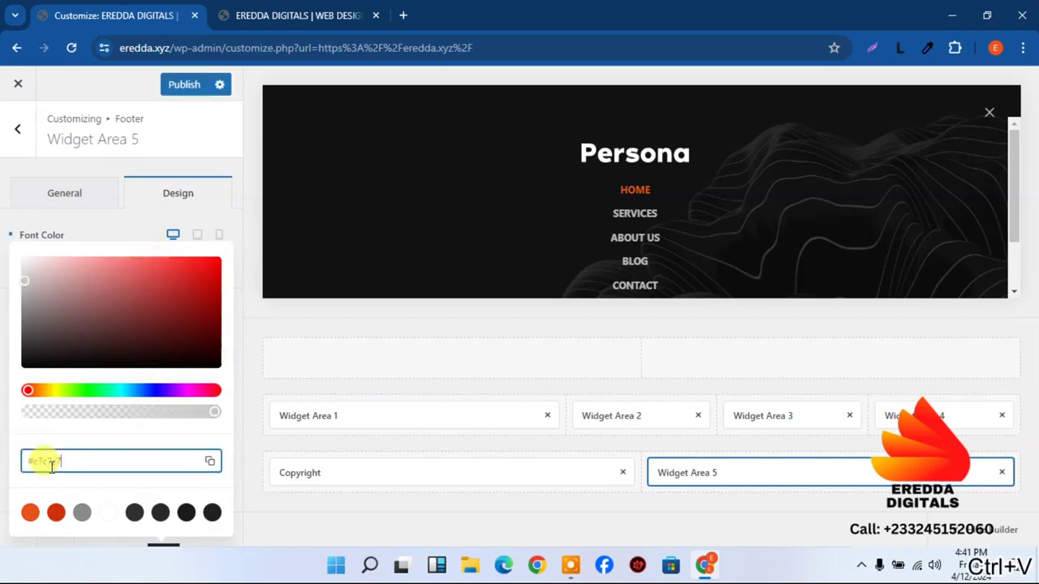
pyautogui.click(140, 208)
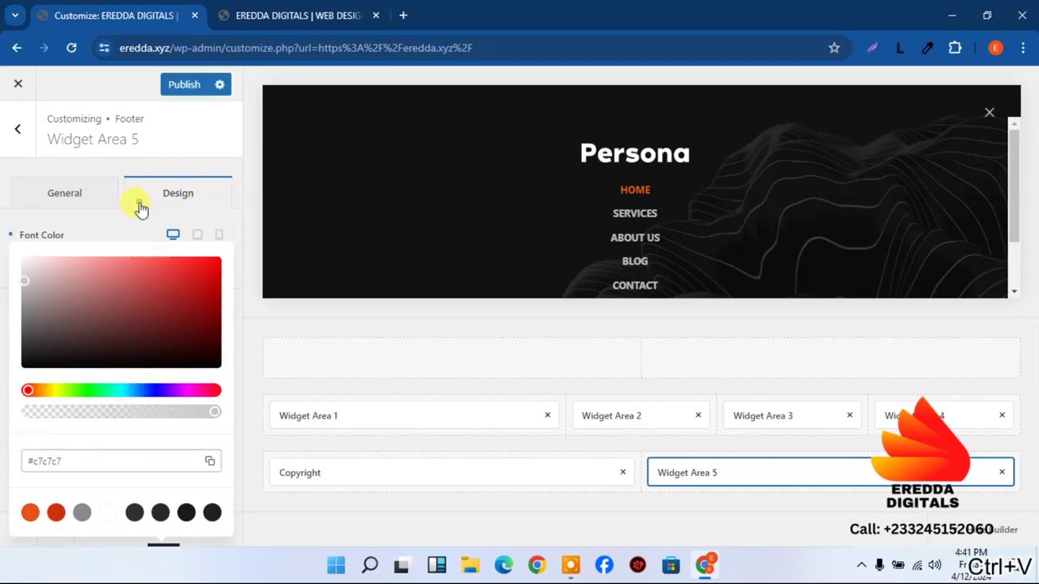
# - Set Widget Area 5's link color to #c7c7c7 and its link hover color to the dark red palette color 2, and publish
pyautogui.click(183, 260)
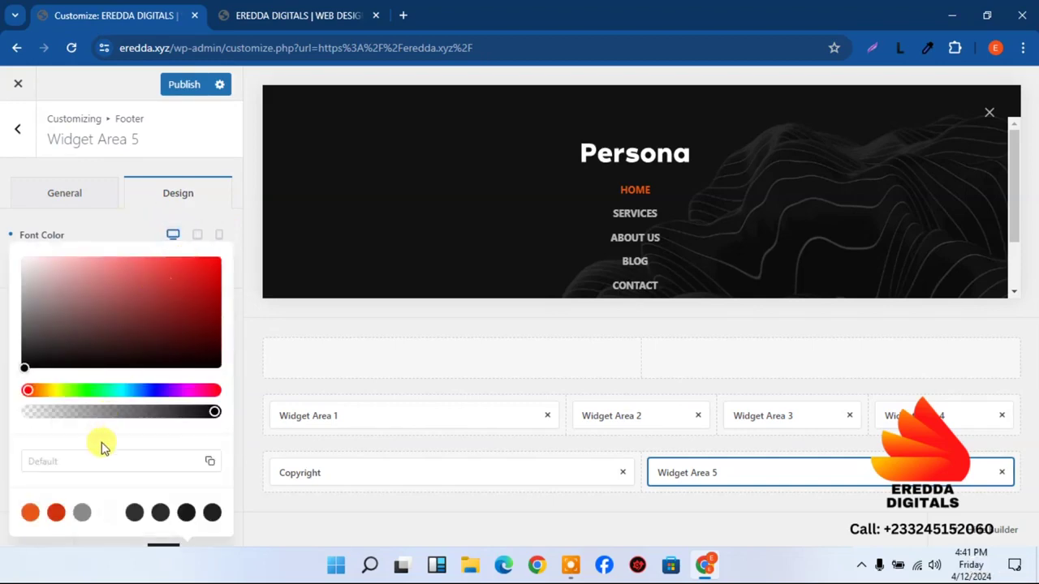
pyautogui.click(82, 458)
pyautogui.write('#c7c7c7')
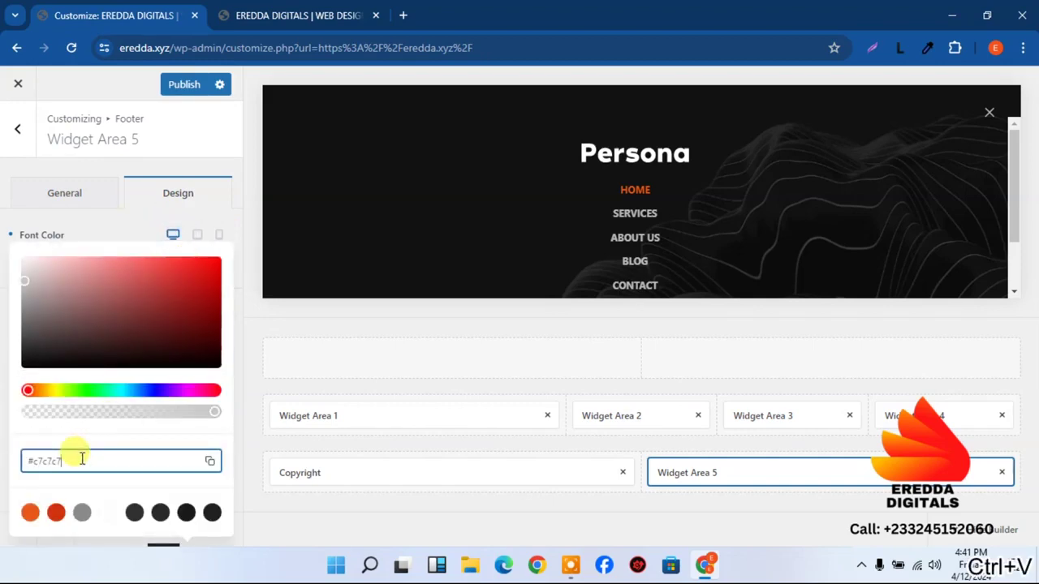
pyautogui.click(98, 234)
pyautogui.click(213, 263)
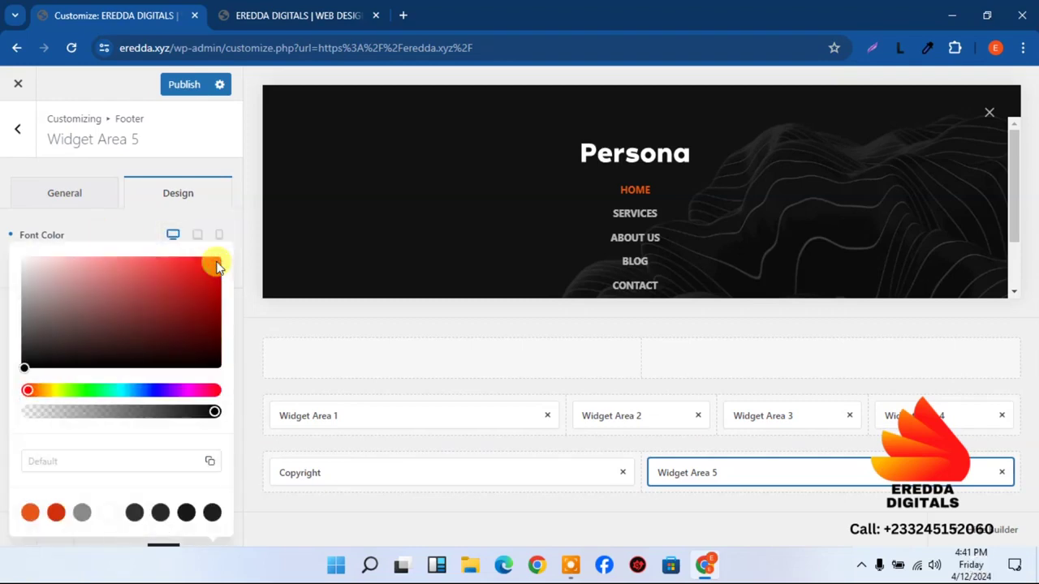
pyautogui.click(55, 513)
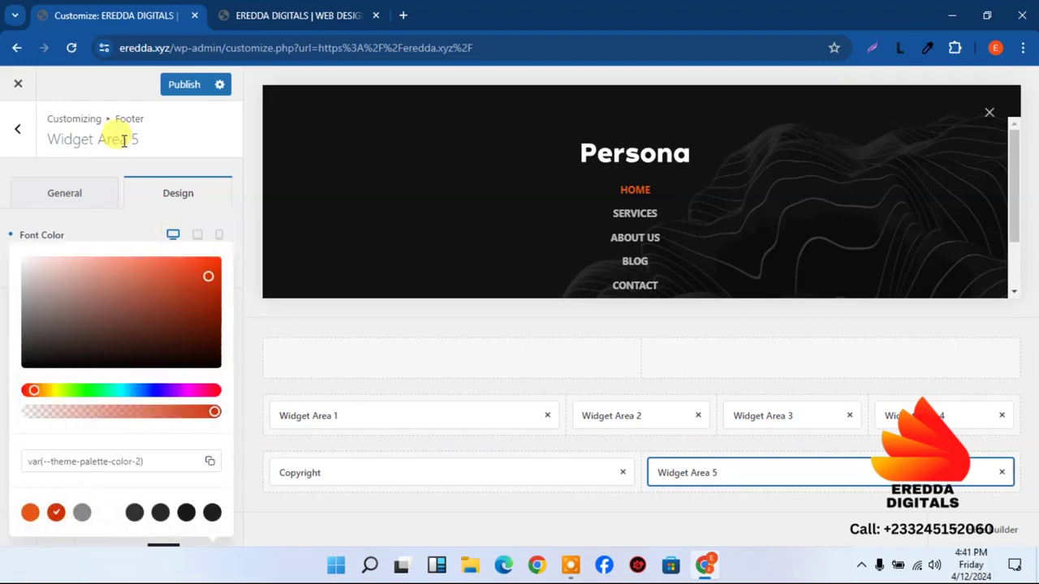
pyautogui.click(181, 86)
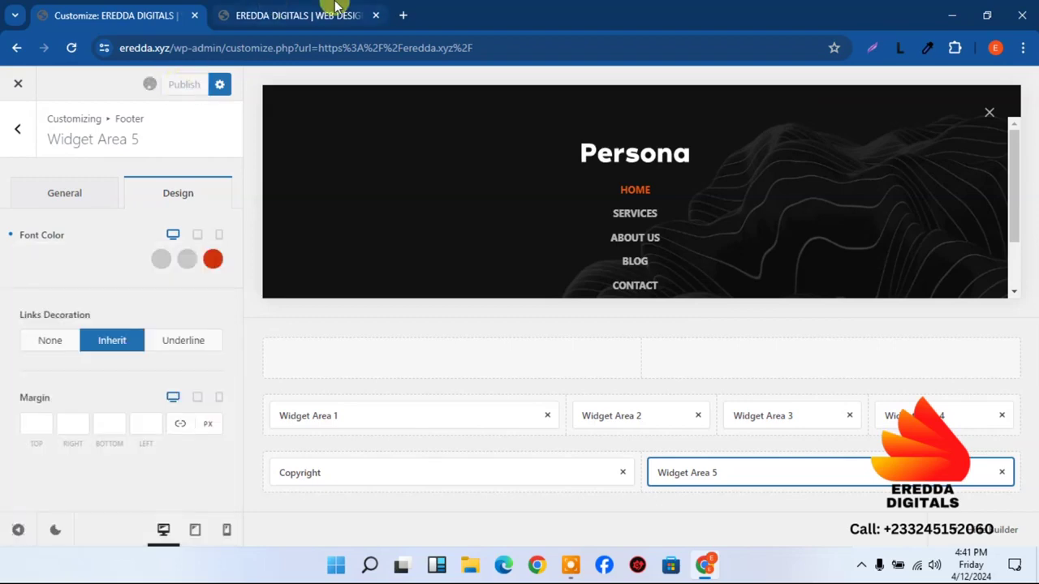
# - Reload the live Home page, check the legal links' color and hover color in the footer, and return to the Customizer
pyautogui.click(268, 8)
pyautogui.click(72, 48)
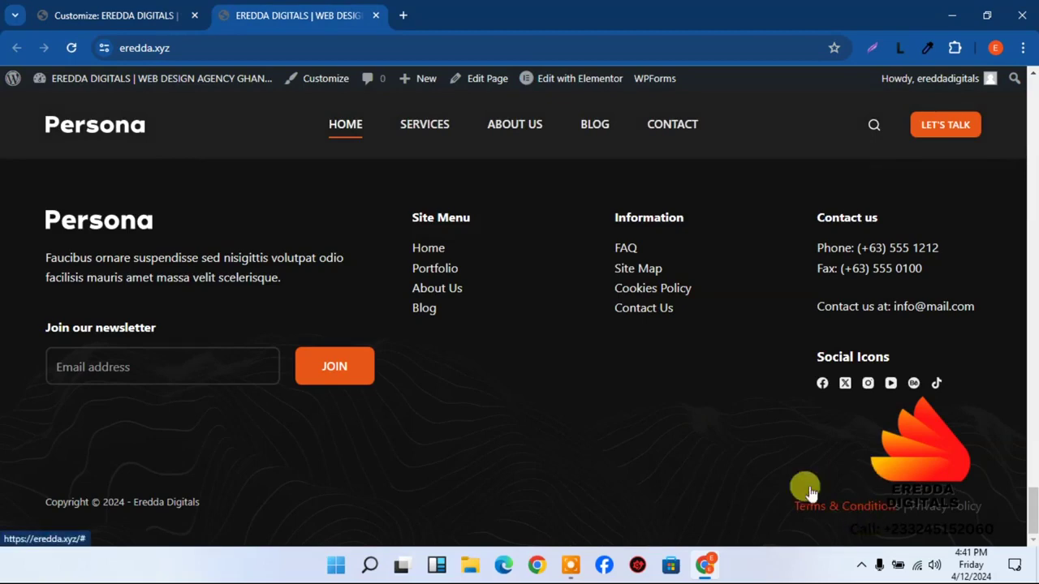
pyautogui.click(130, 12)
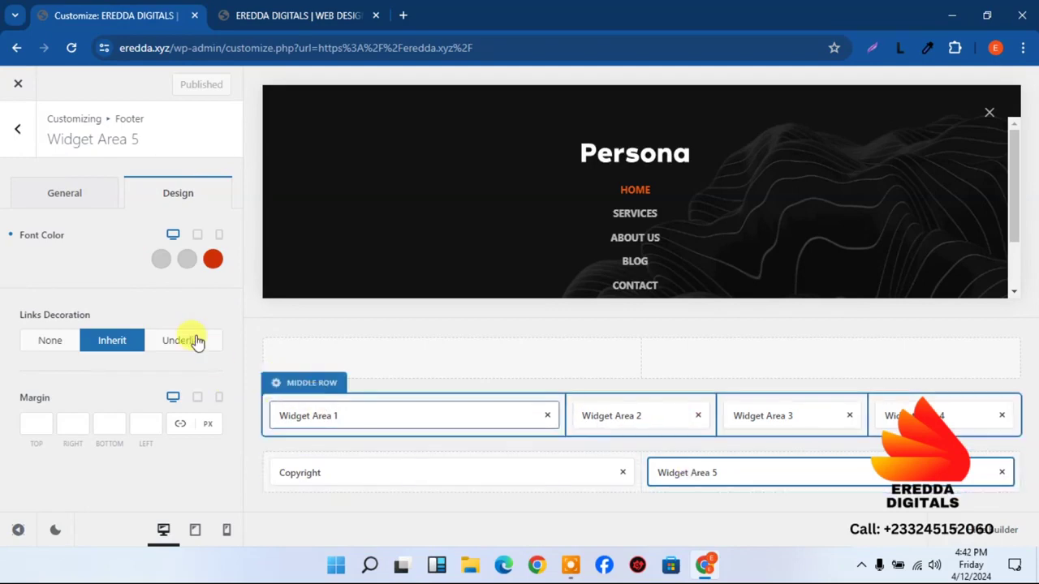
# - Clear Widget Area 5's first font color, re-enter it as #c7c7c7 and publish again
pyautogui.click(161, 260)
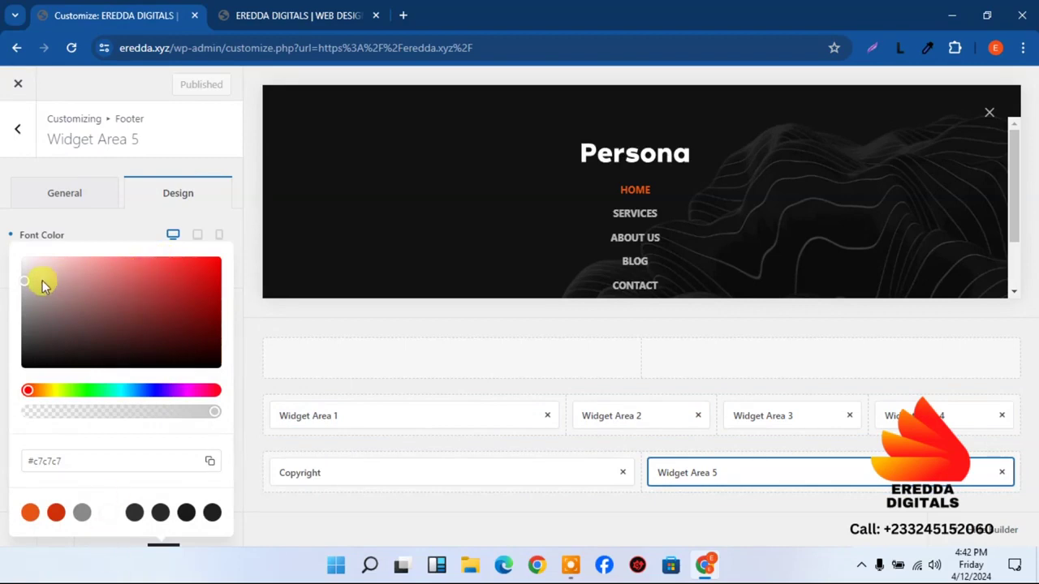
pyautogui.click(71, 458)
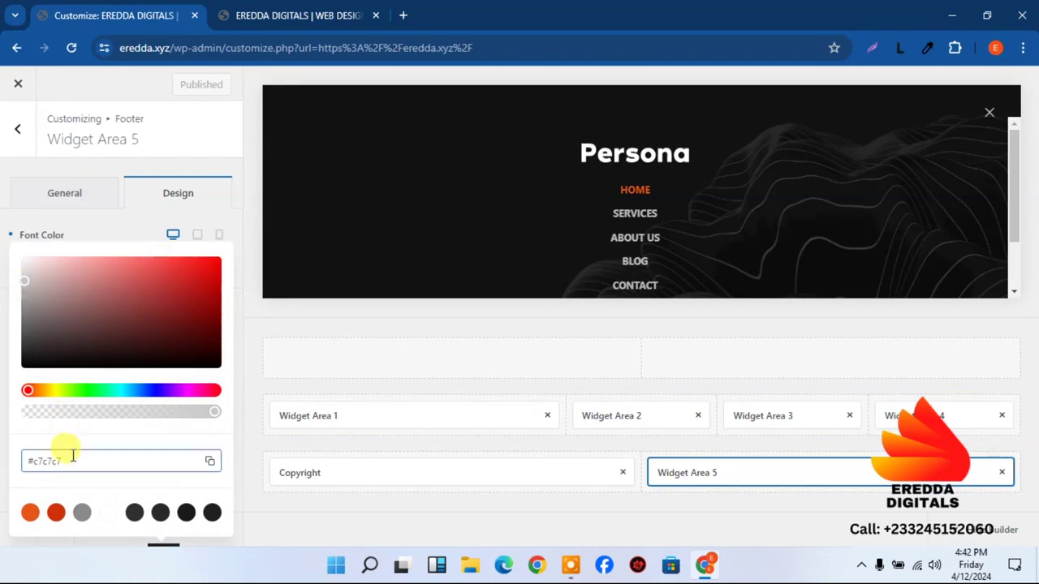
pyautogui.press('BackSpace')
pyautogui.press('BackSpace')
pyautogui.press('BackSpace')
pyautogui.press('BackSpace')
pyautogui.press('BackSpace')
pyautogui.press('BackSpace')
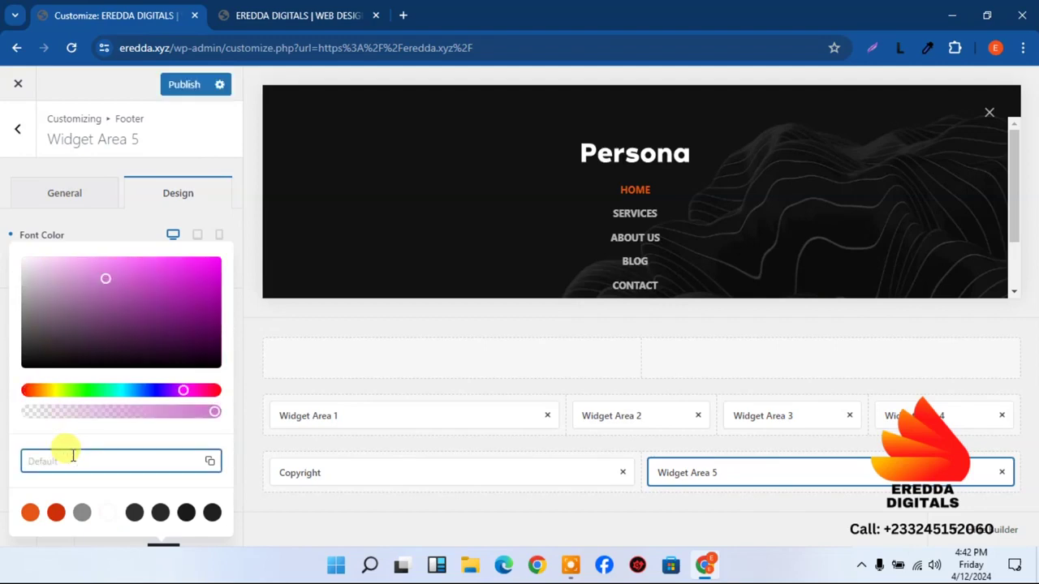
pyautogui.write('#c7c7c7')
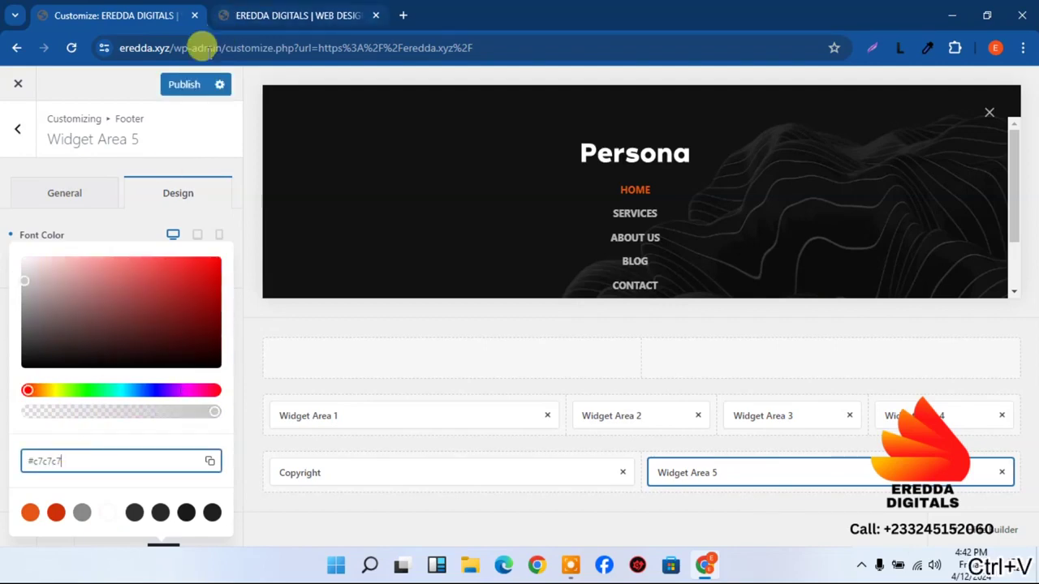
pyautogui.click(185, 84)
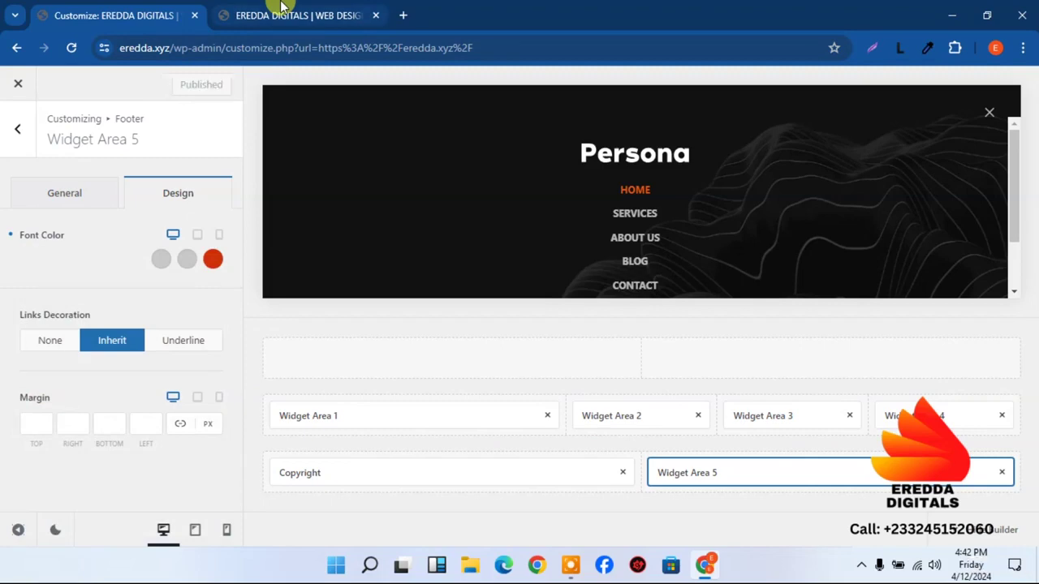
# - On the live page, open the footer's Terms & Conditions link in Stylebot, set its text color to #c7c7c7 and close the editor
pyautogui.click(280, 6)
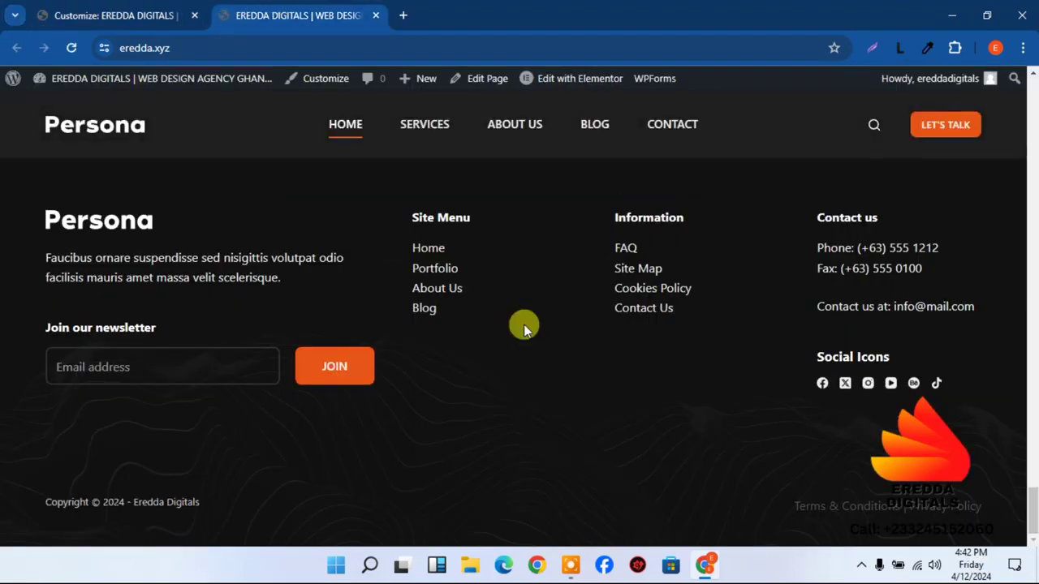
pyautogui.rightClick(866, 516)
pyautogui.moveTo(727, 432)
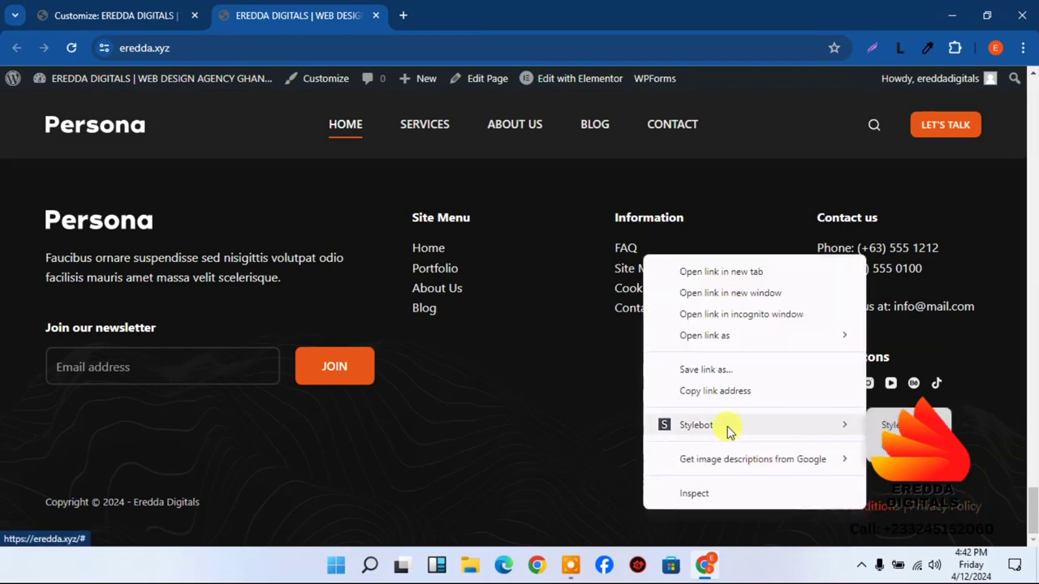
pyautogui.click(875, 427)
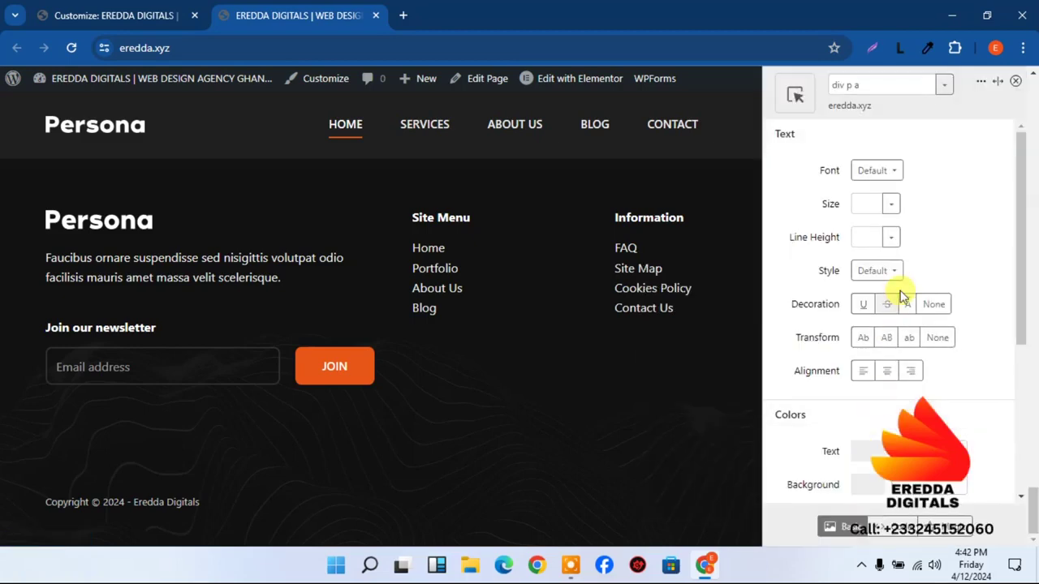
pyautogui.click(899, 529)
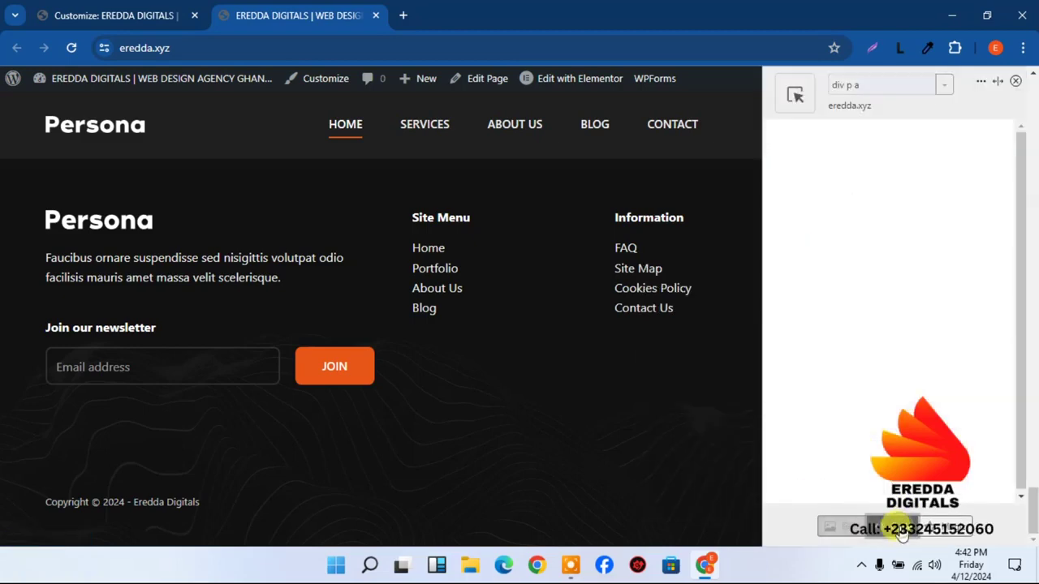
pyautogui.click(834, 534)
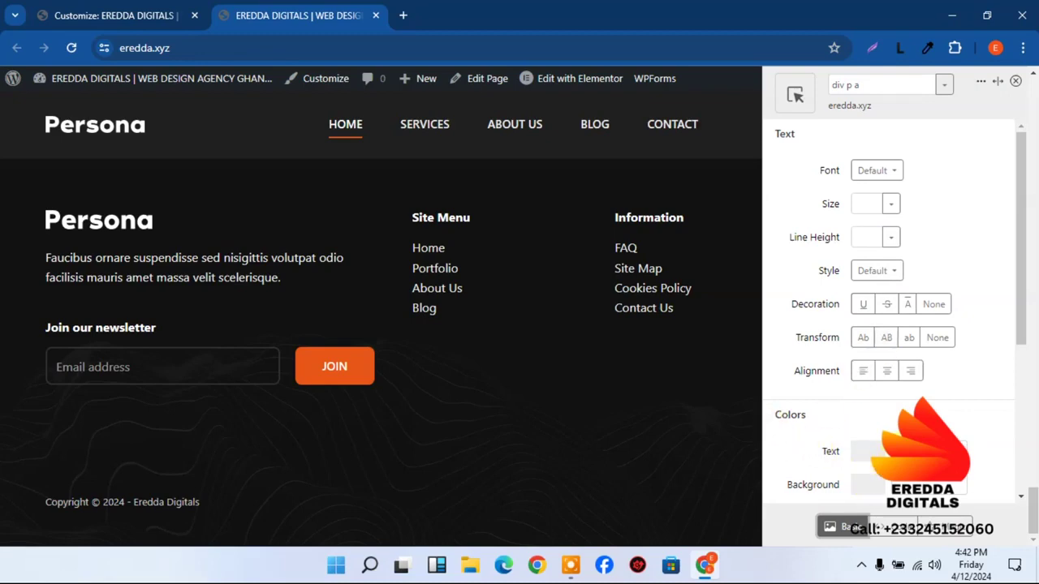
pyautogui.hotkey('ctrl', 'v')
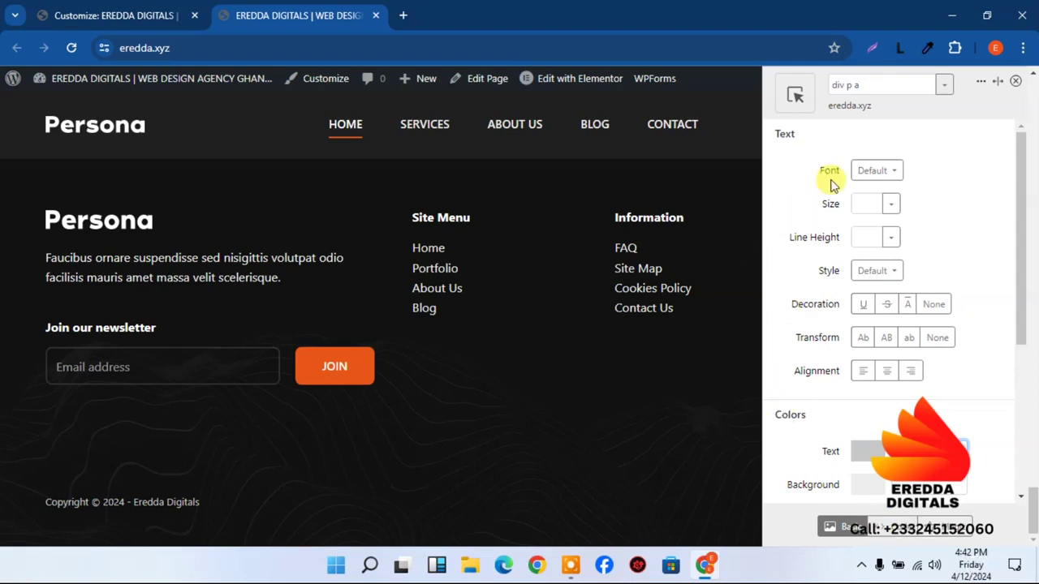
pyautogui.moveTo(941, 112); pyautogui.dragTo(761, 177)
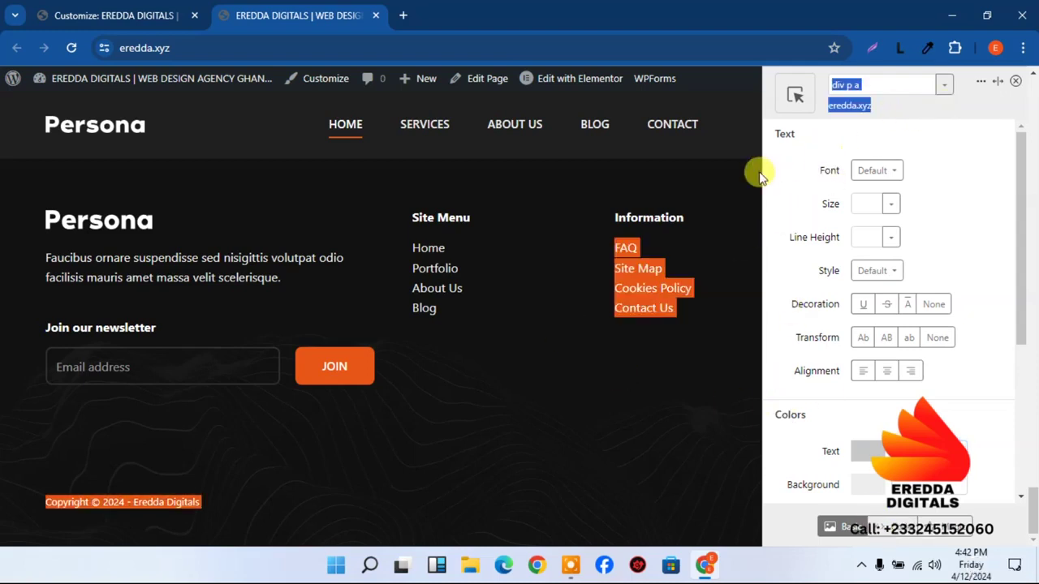
pyautogui.click(914, 106)
pyautogui.click(1016, 84)
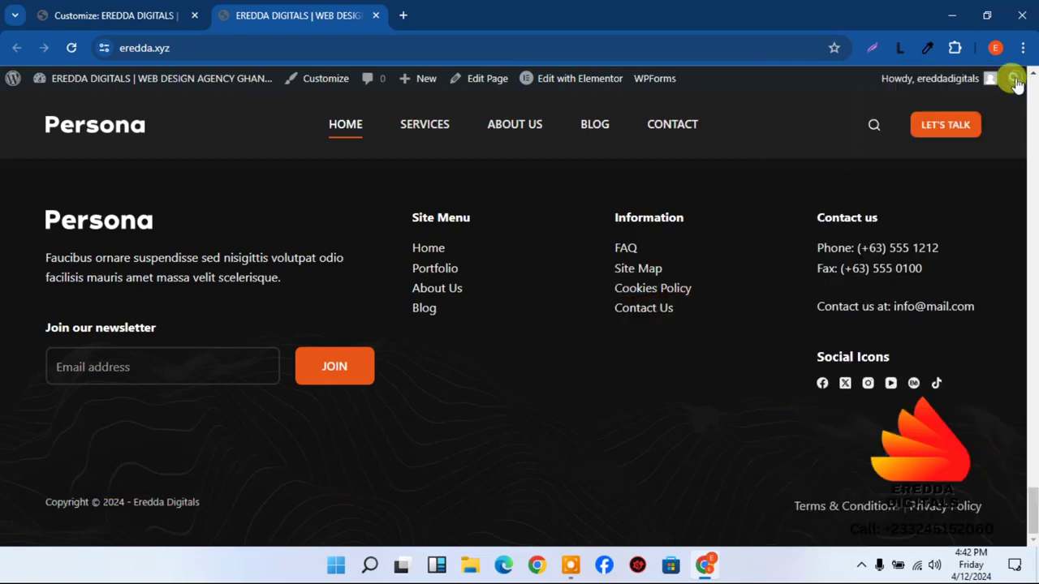
# - Reopen Stylebot on the legal links, copy the "div p a" color rule from its code, clear it there and close the editor
pyautogui.rightClick(878, 506)
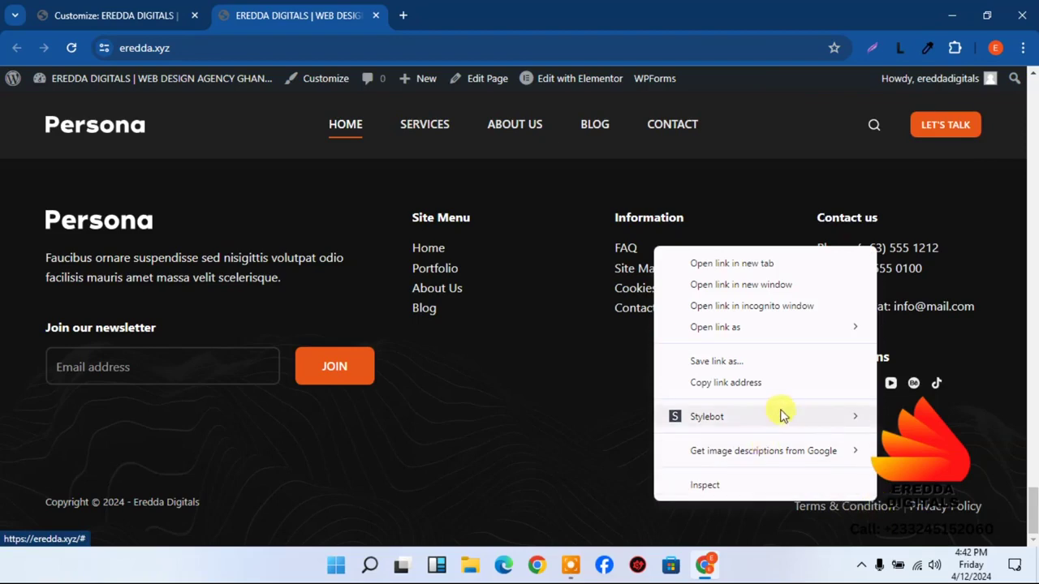
pyautogui.click(893, 417)
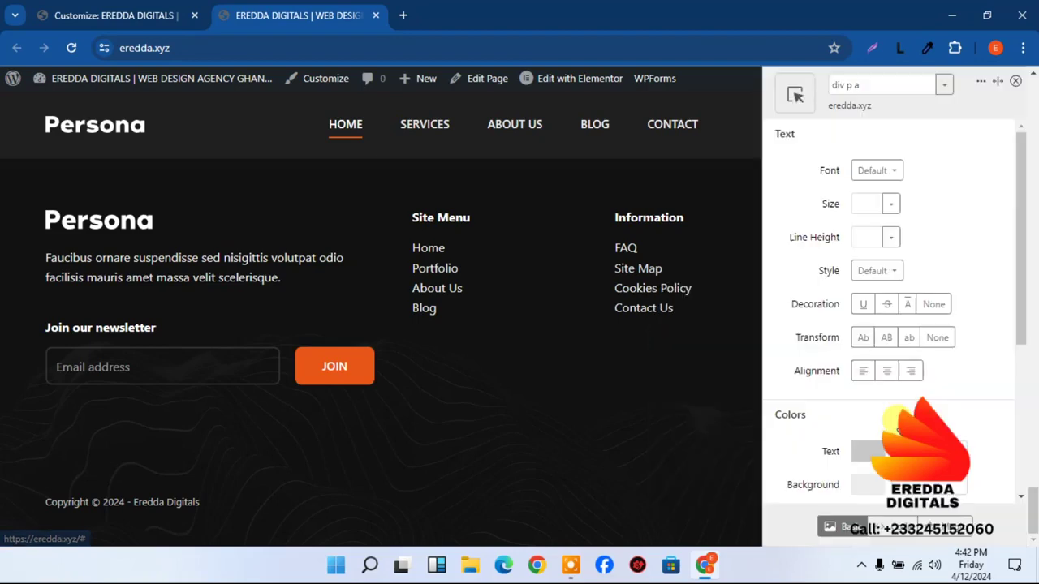
pyautogui.click(893, 526)
pyautogui.moveTo(800, 172); pyautogui.dragTo(776, 136)
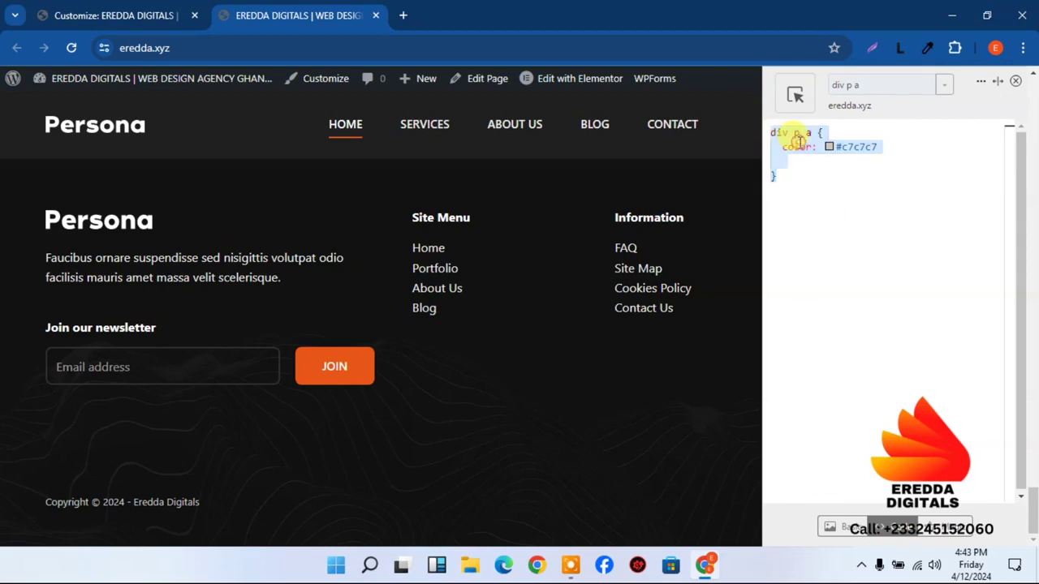
pyautogui.rightClick(797, 143)
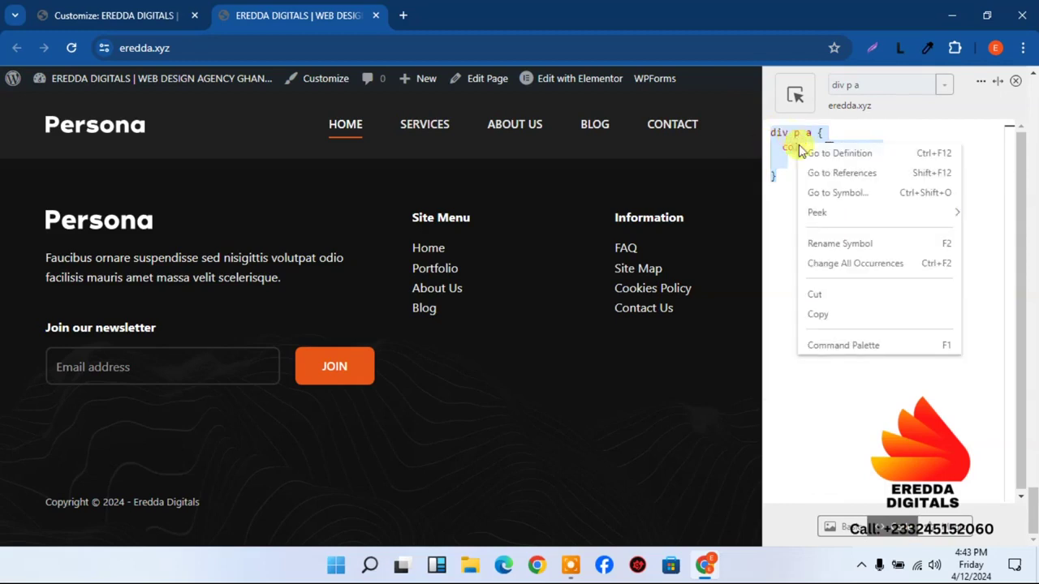
pyautogui.click(821, 315)
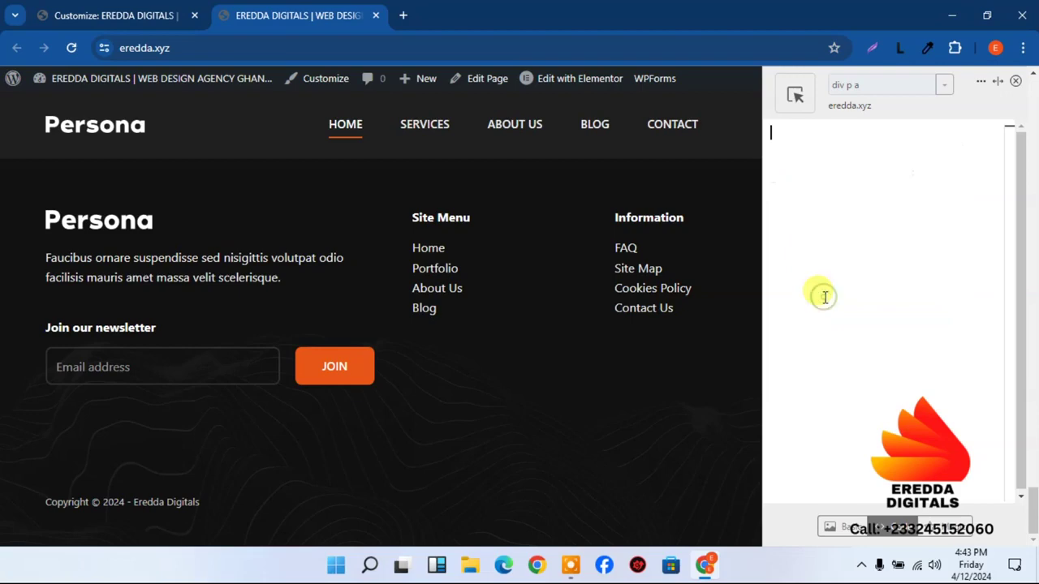
pyautogui.click(1016, 84)
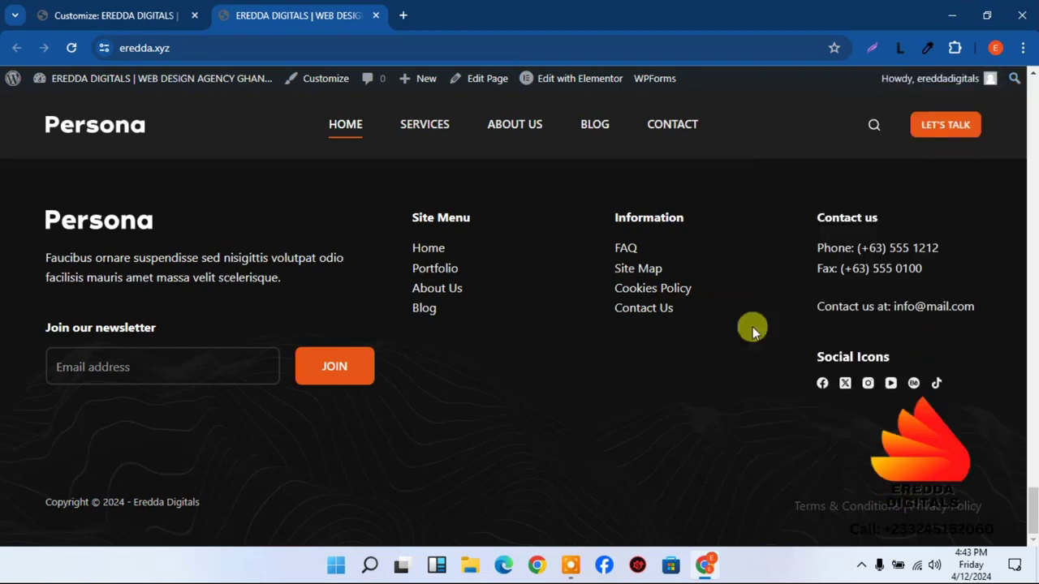
# - Return to the Customizer, leave the footer settings and open the Additional CSS editor, closing its introductory help text
pyautogui.click(114, 14)
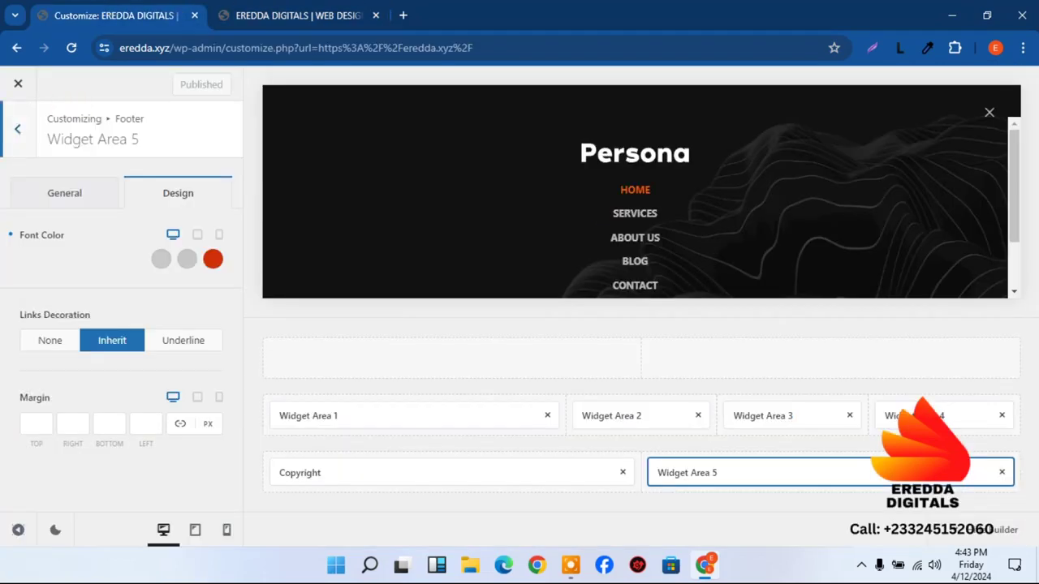
pyautogui.click(17, 127)
pyautogui.click(7, 133)
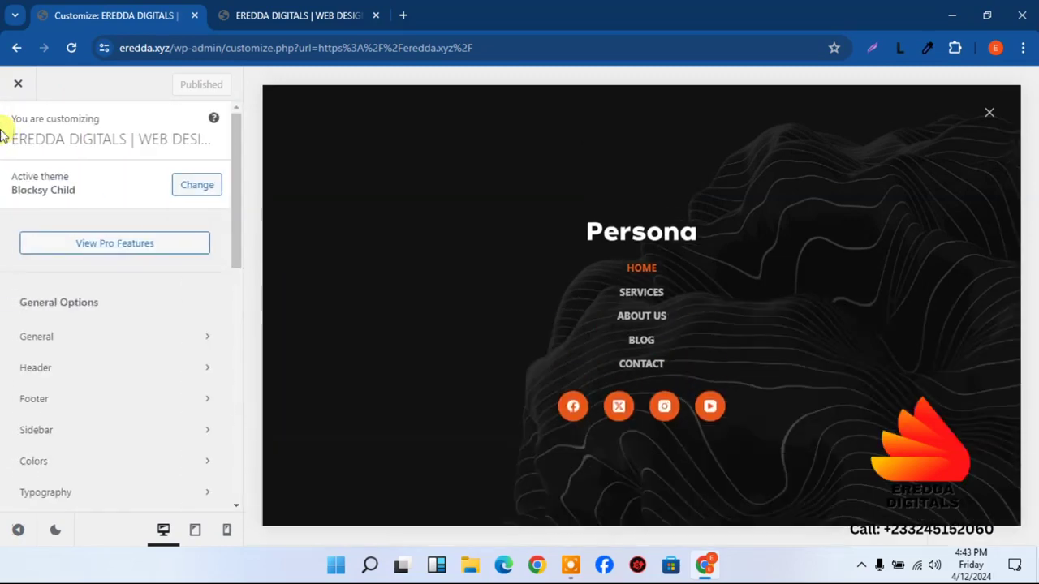
pyautogui.moveTo(234, 257); pyautogui.dragTo(228, 545)
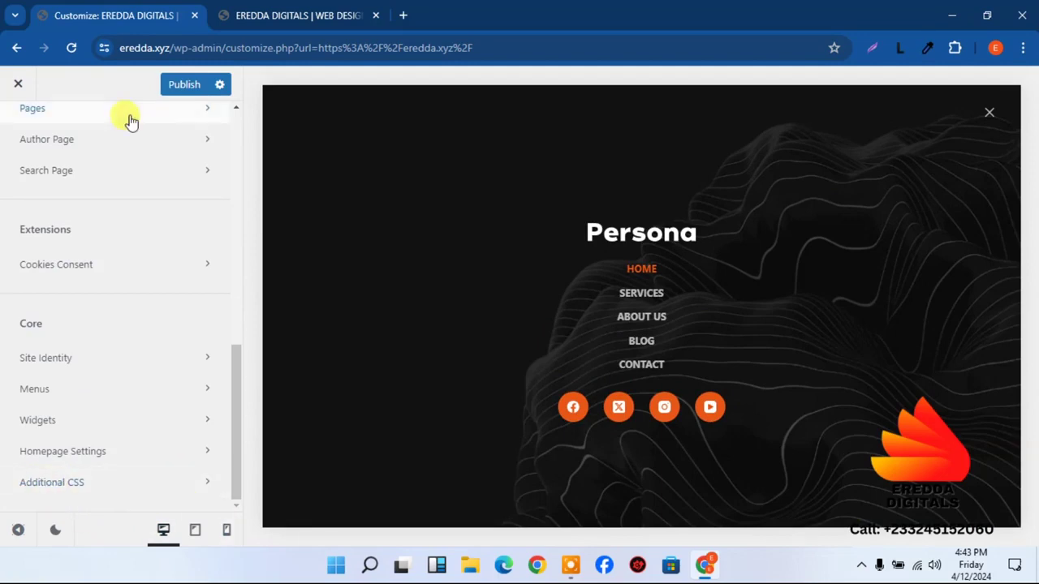
pyautogui.click(118, 482)
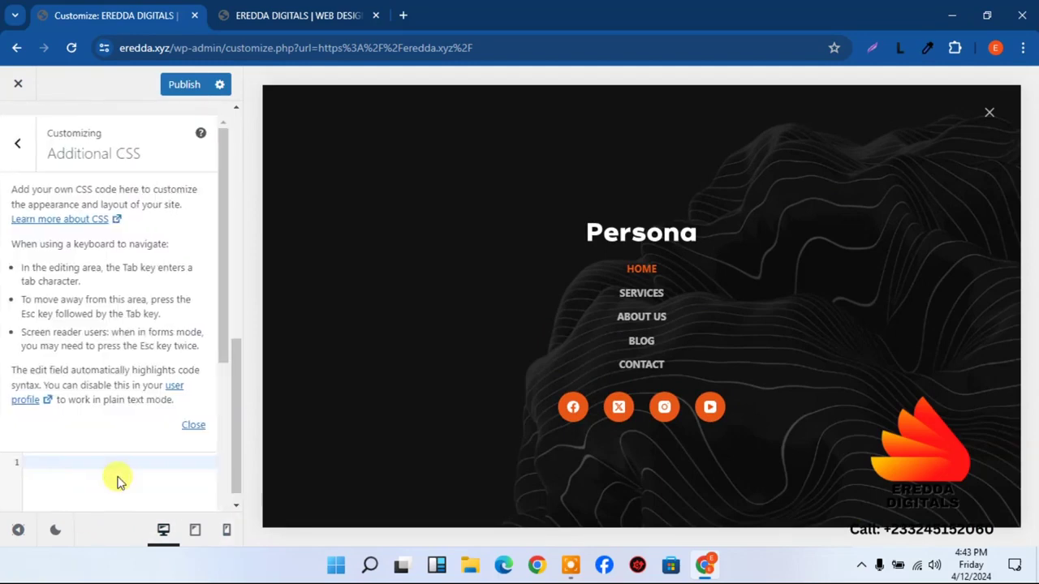
pyautogui.click(206, 412)
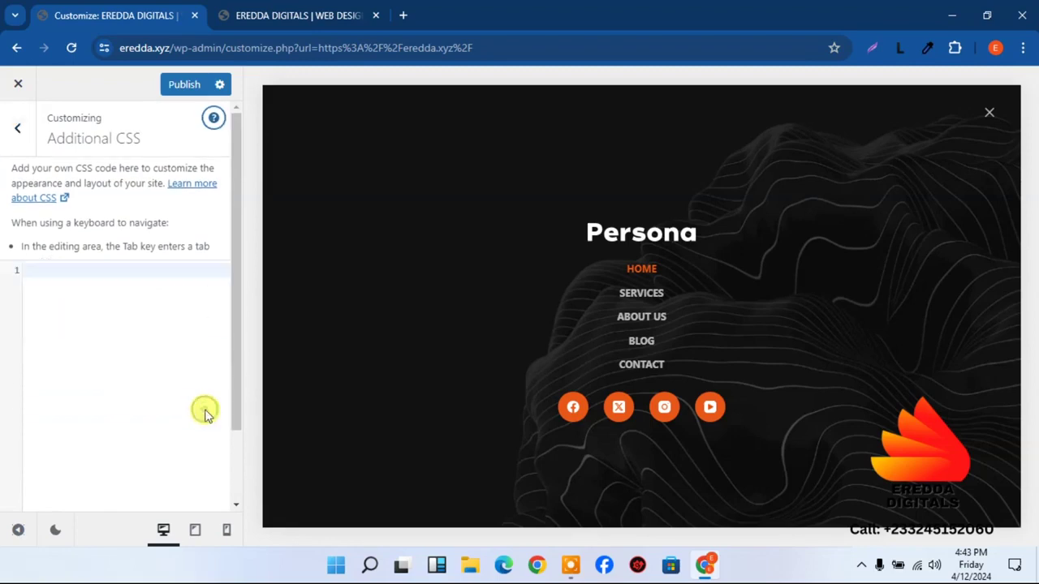
# - Paste the copied "div p a" rule with color #c7c7c7 into Additional CSS and publish it
pyautogui.click(86, 168)
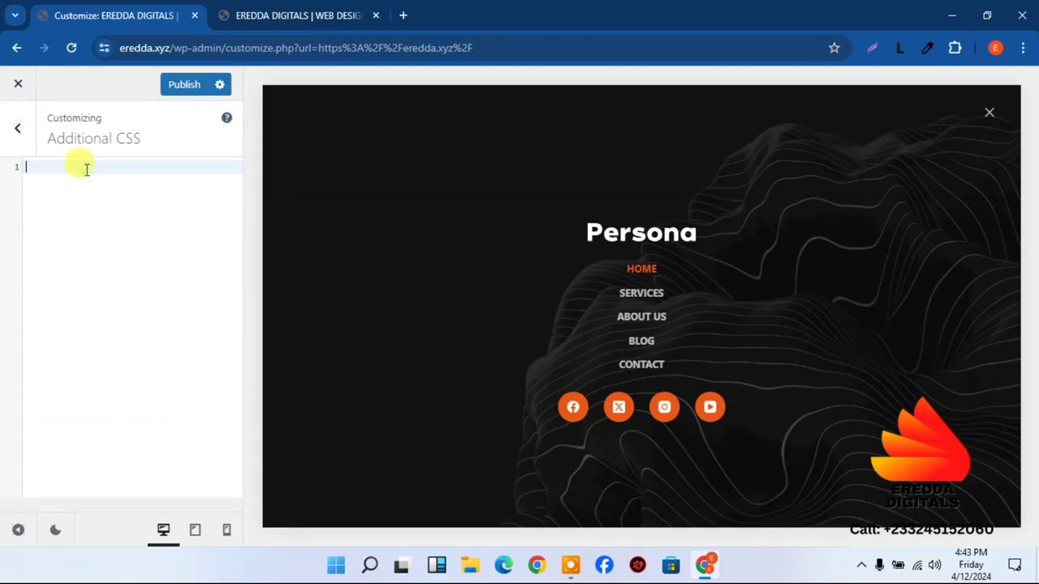
pyautogui.hotkey('ctrl', 'v')
pyautogui.click(185, 86)
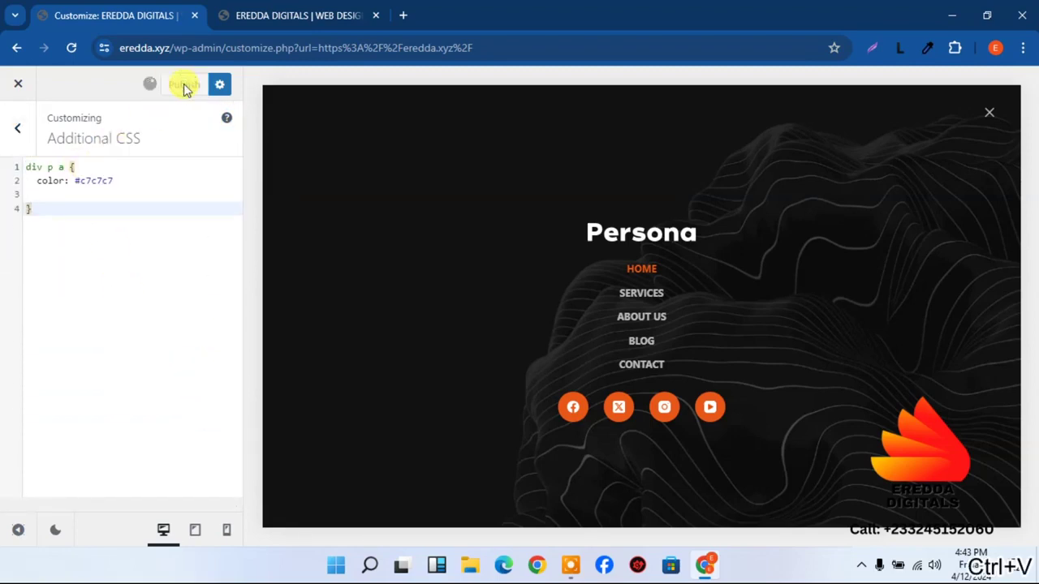
# - Reload the live page, check the color of the footer's legal links and try the Site Menu's Home link
pyautogui.click(280, 9)
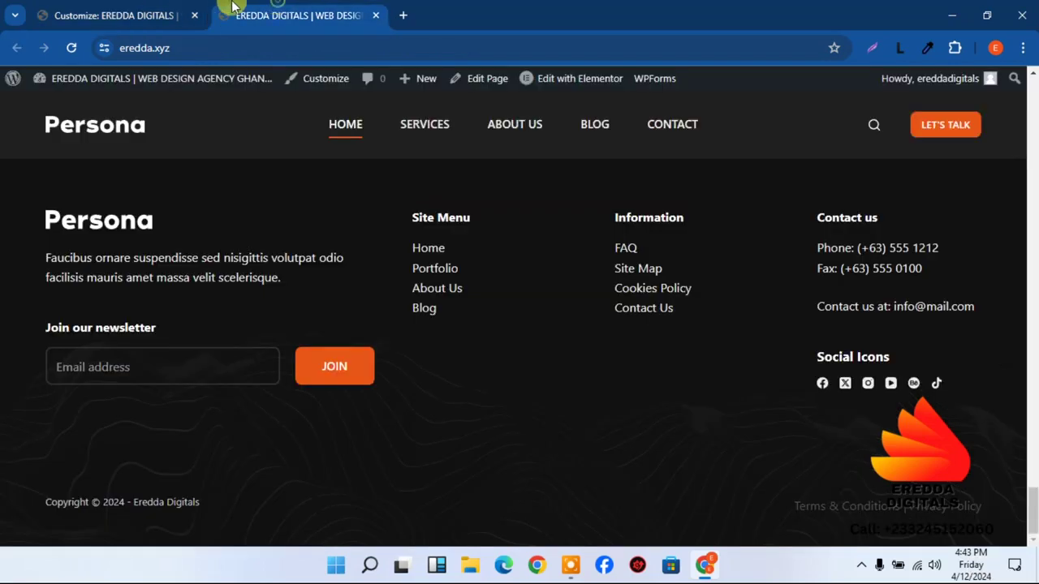
pyautogui.click(73, 50)
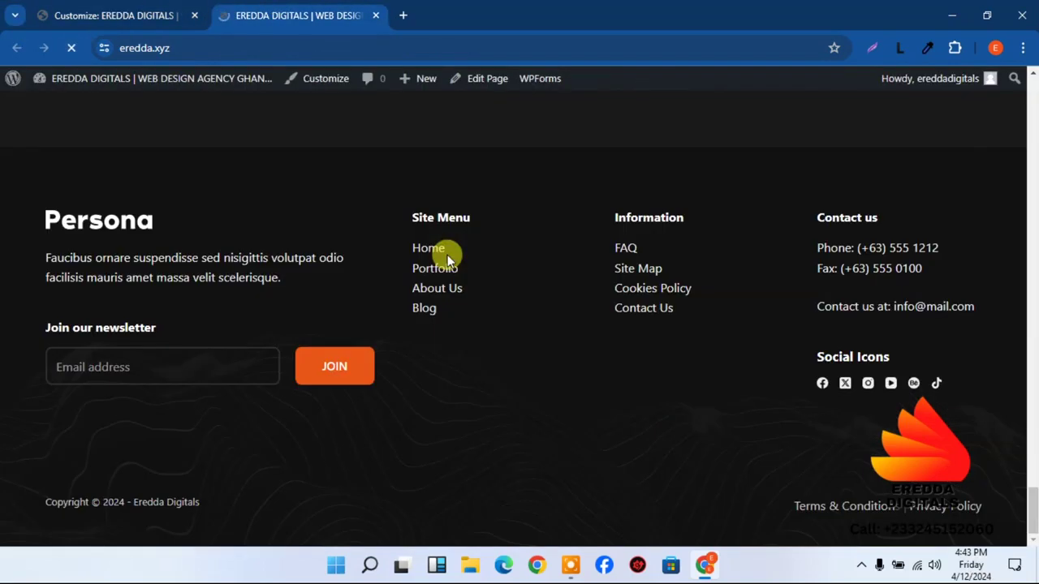
pyautogui.moveTo(1033, 513); pyautogui.dragTo(1031, 556)
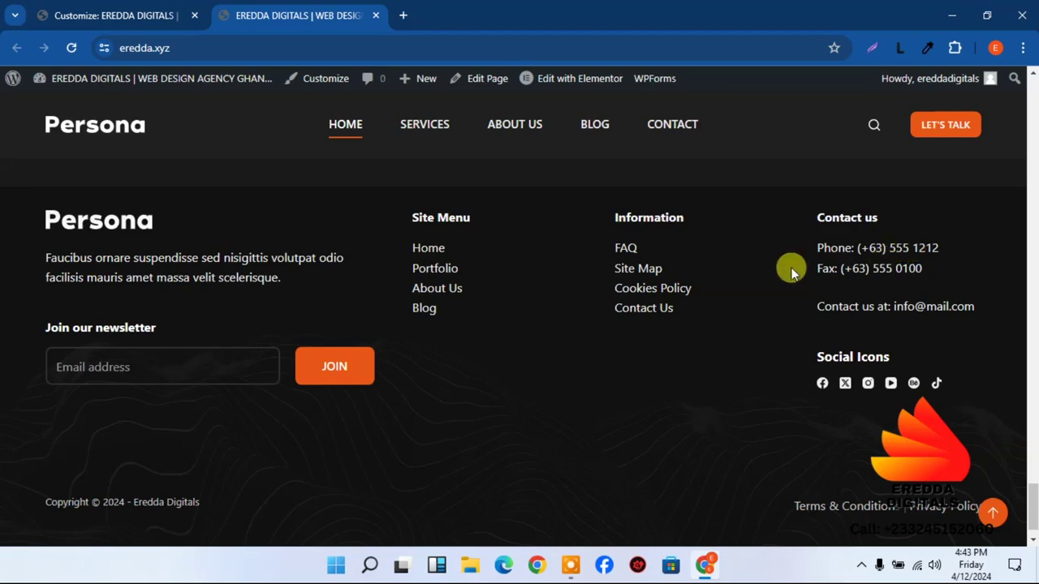
pyautogui.click(431, 249)
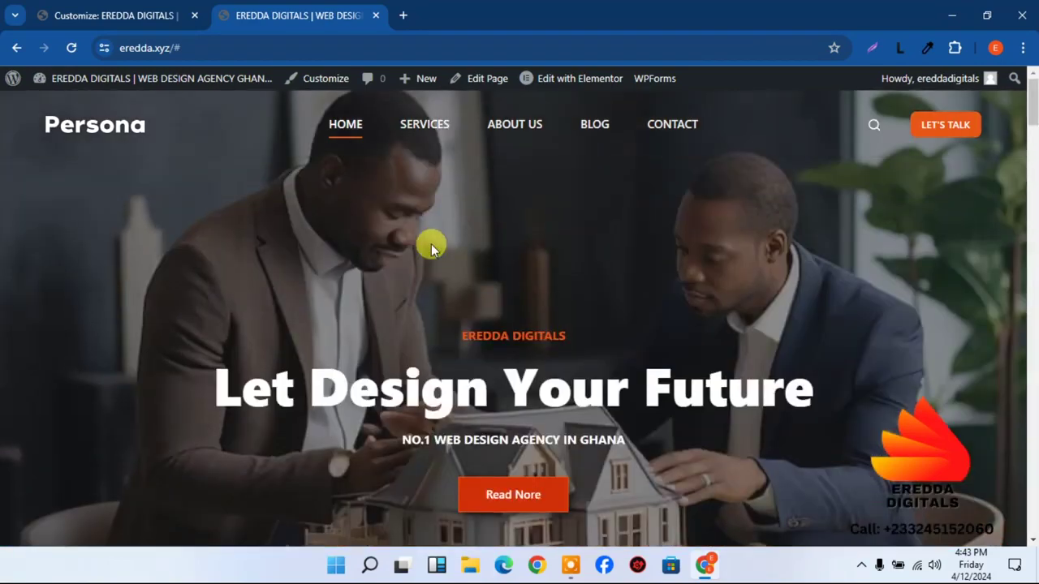
pyautogui.moveTo(1033, 102); pyautogui.dragTo(1032, 508)
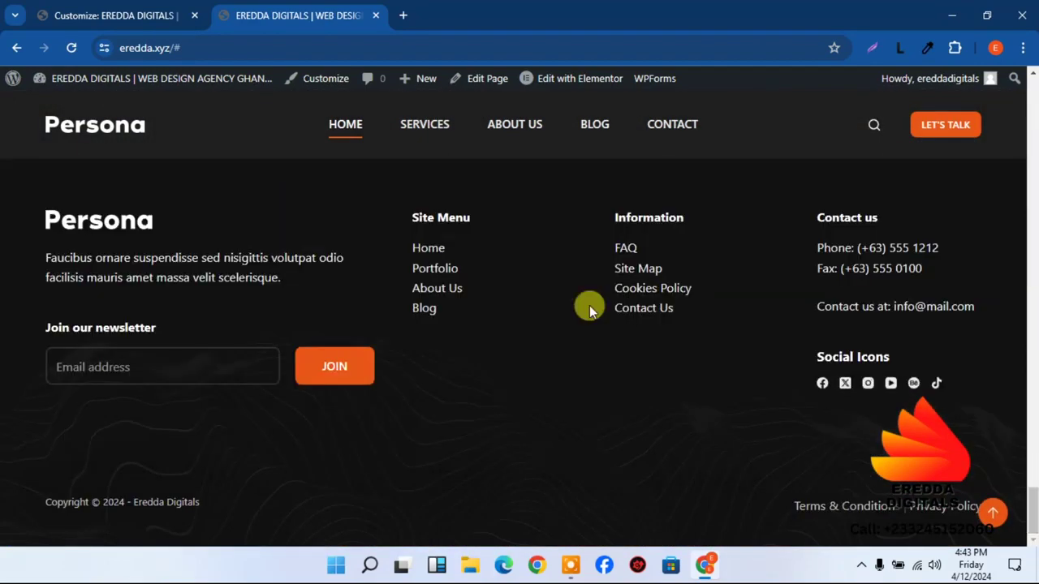
# - Leave the Customizer for the WordPress dashboard and open the page for adding new plugins
pyautogui.click(104, 11)
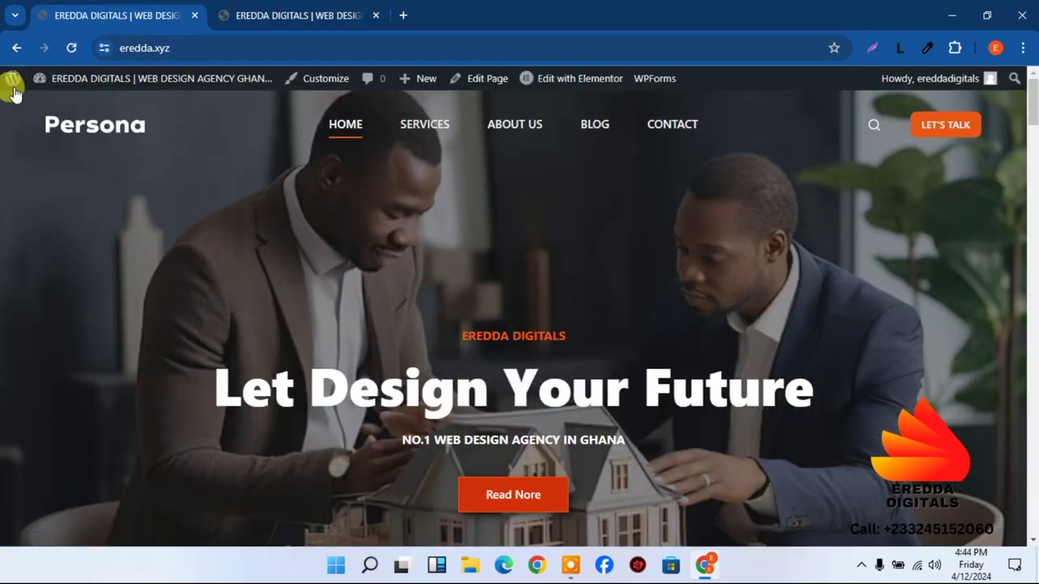
pyautogui.moveTo(65, 85)
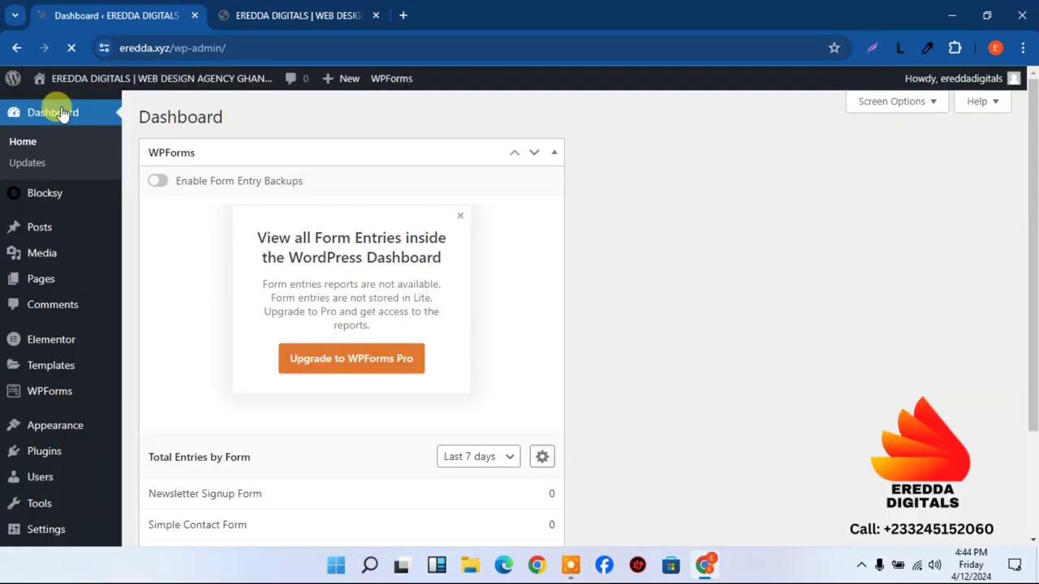
pyautogui.moveTo(1031, 203); pyautogui.dragTo(1031, 369)
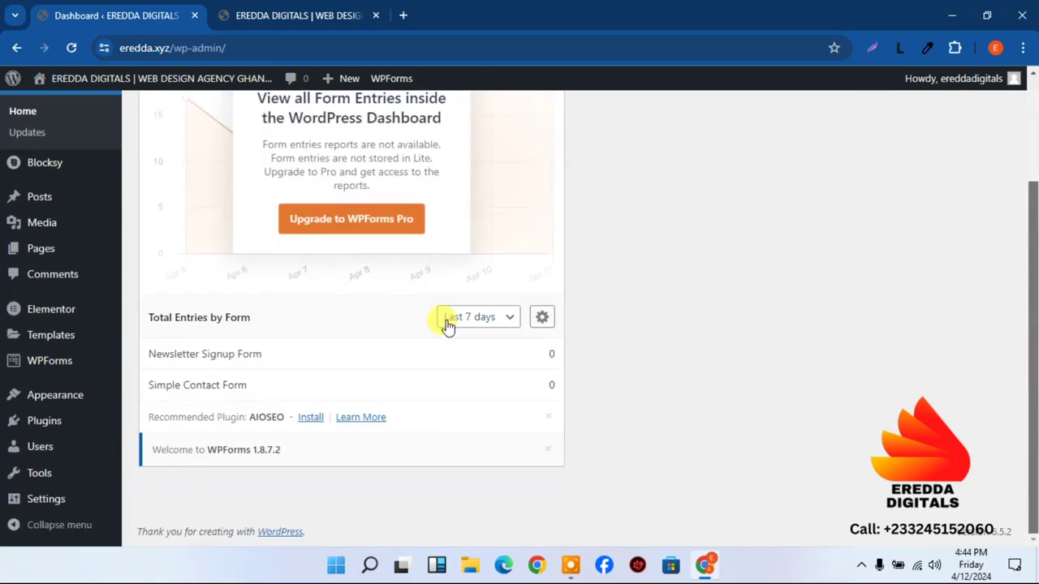
pyautogui.moveTo(35, 430)
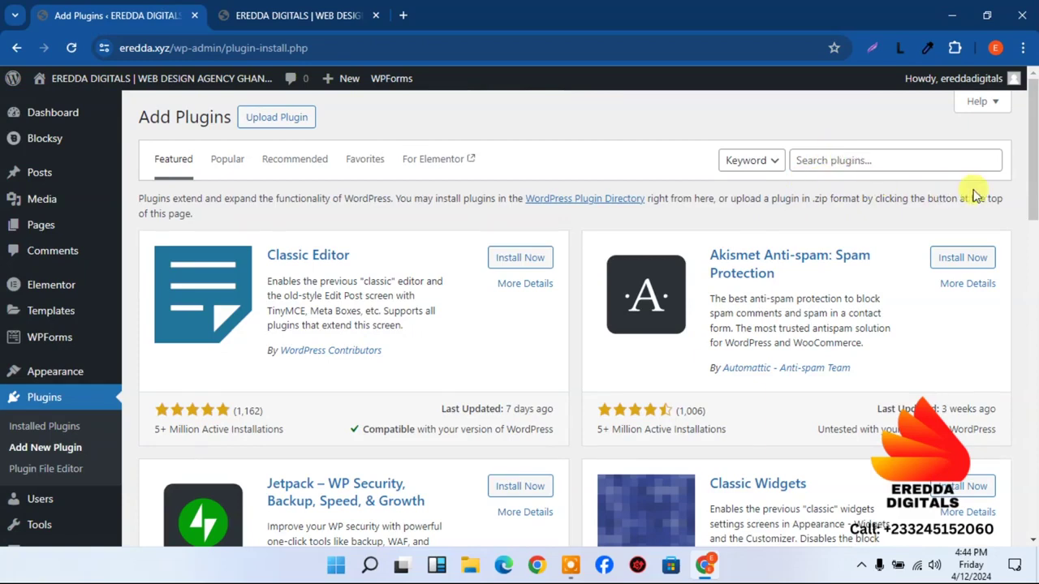
# - Install and activate the Classic Widgets plugin from the featured plugins
pyautogui.scroll(-2, 1035, 174)
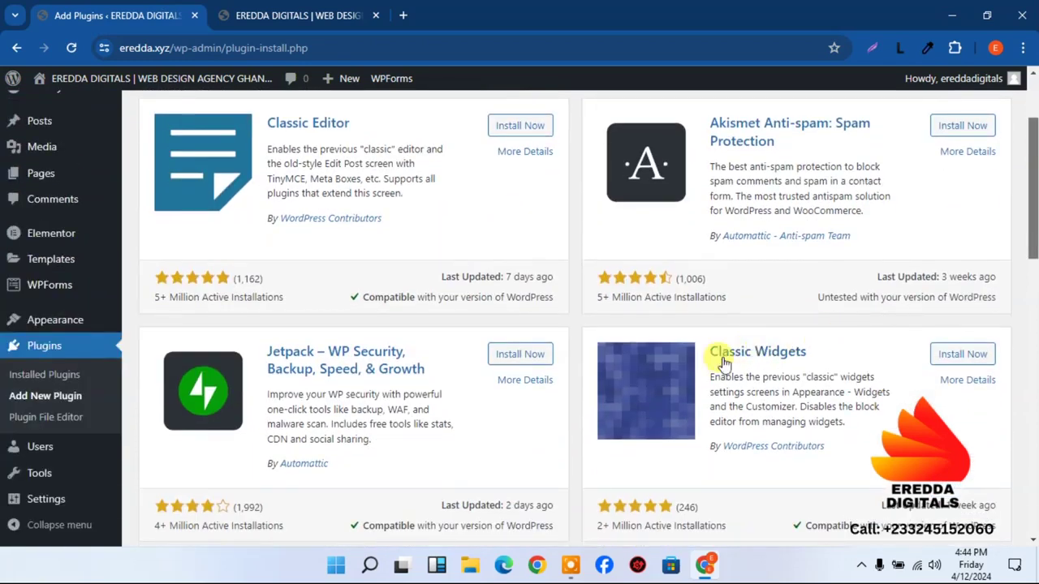
pyautogui.click(958, 363)
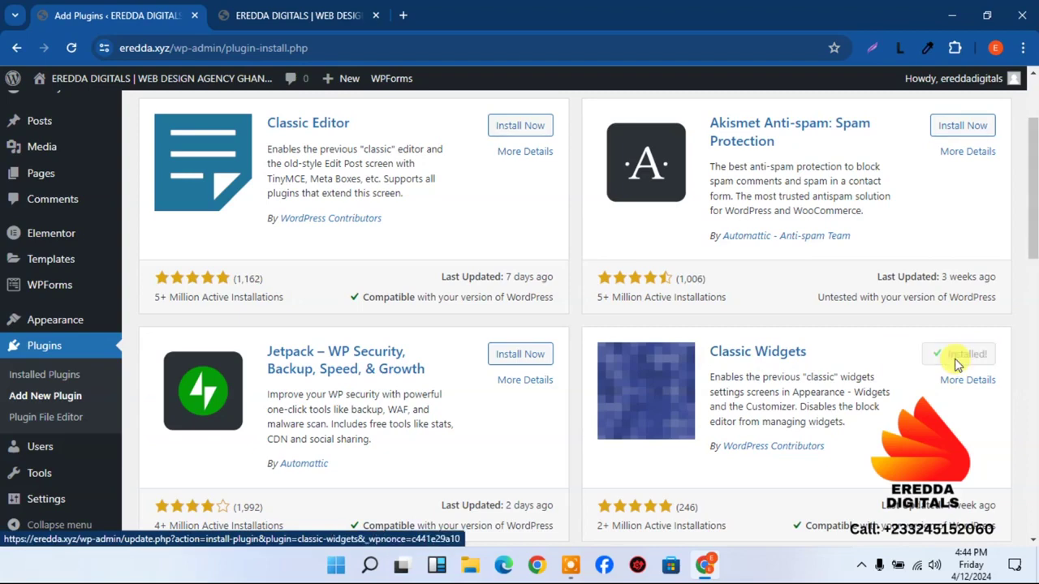
pyautogui.click(958, 364)
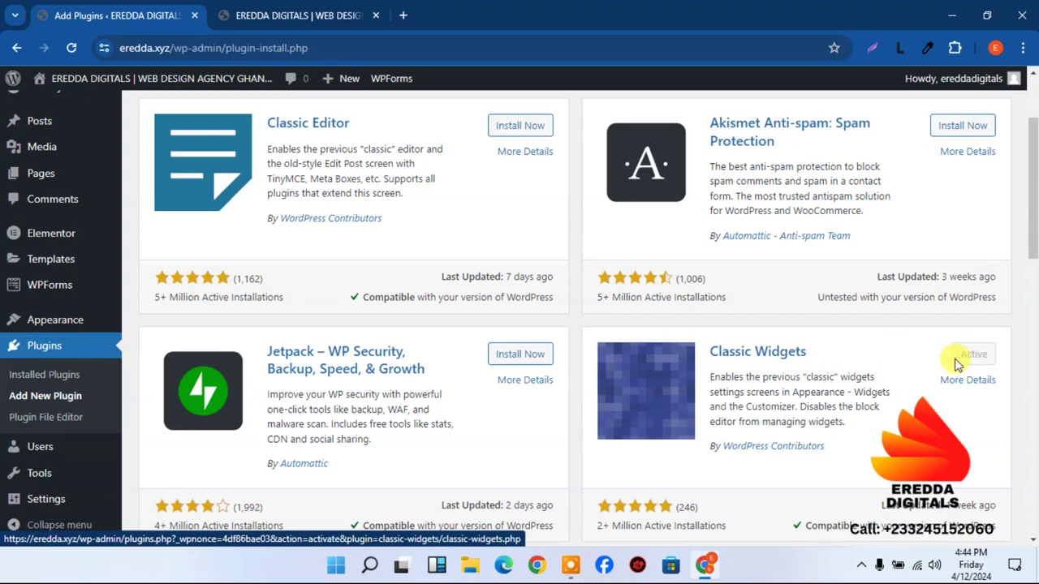
pyautogui.scroll(2, 893, 366)
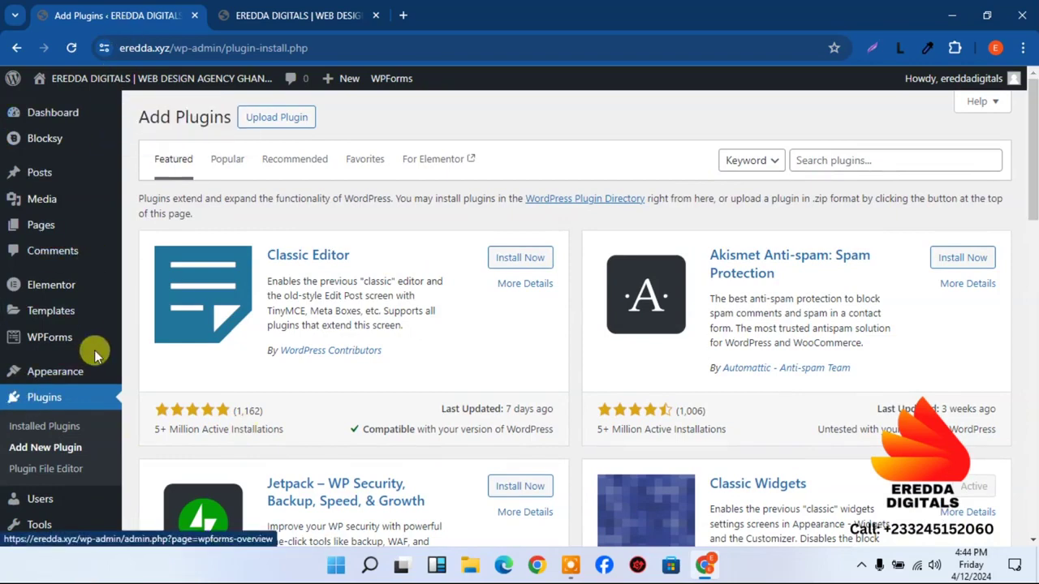
# - Open the site's Widgets page and expand Footer Widget Area 1
pyautogui.moveTo(63, 386)
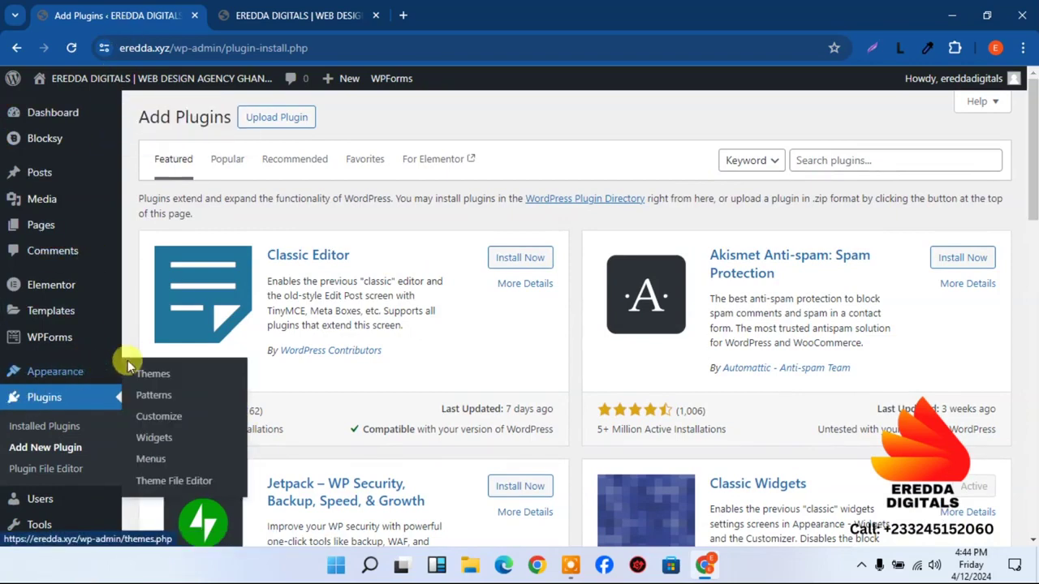
pyautogui.moveTo(104, 311)
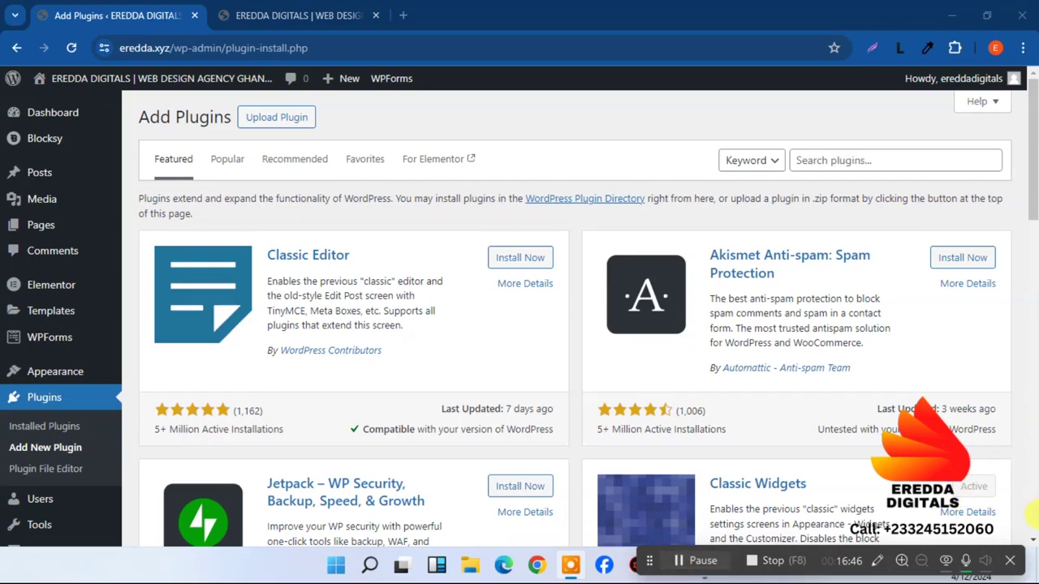
pyautogui.click(1011, 562)
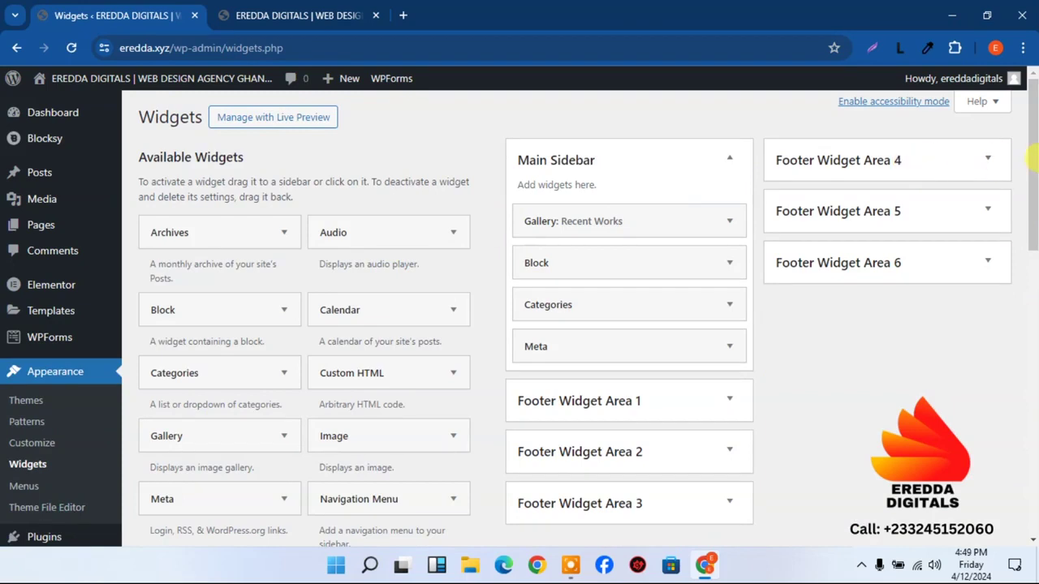
pyautogui.moveTo(1030, 159); pyautogui.dragTo(1030, 216)
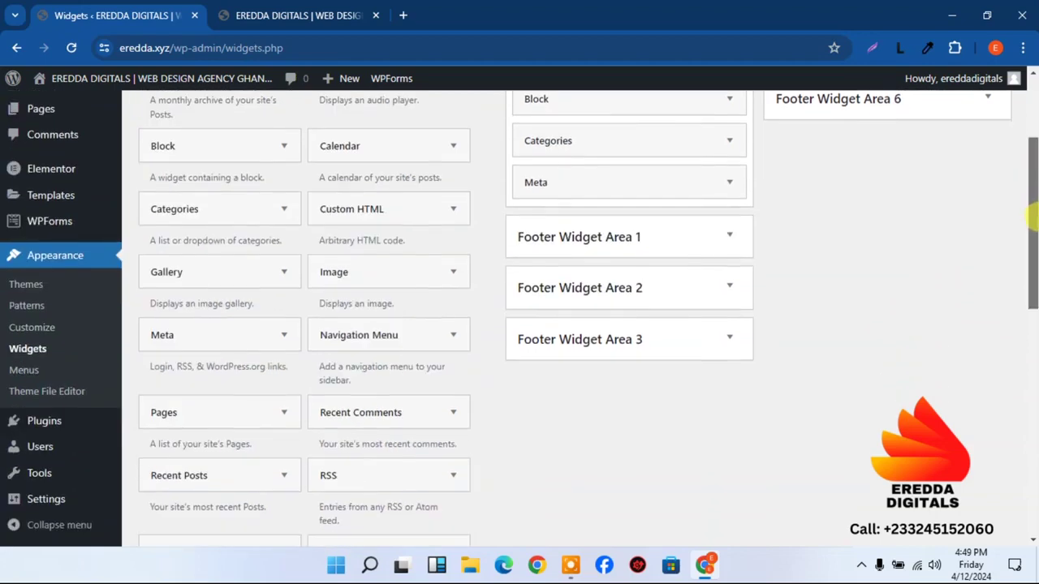
pyautogui.click(727, 235)
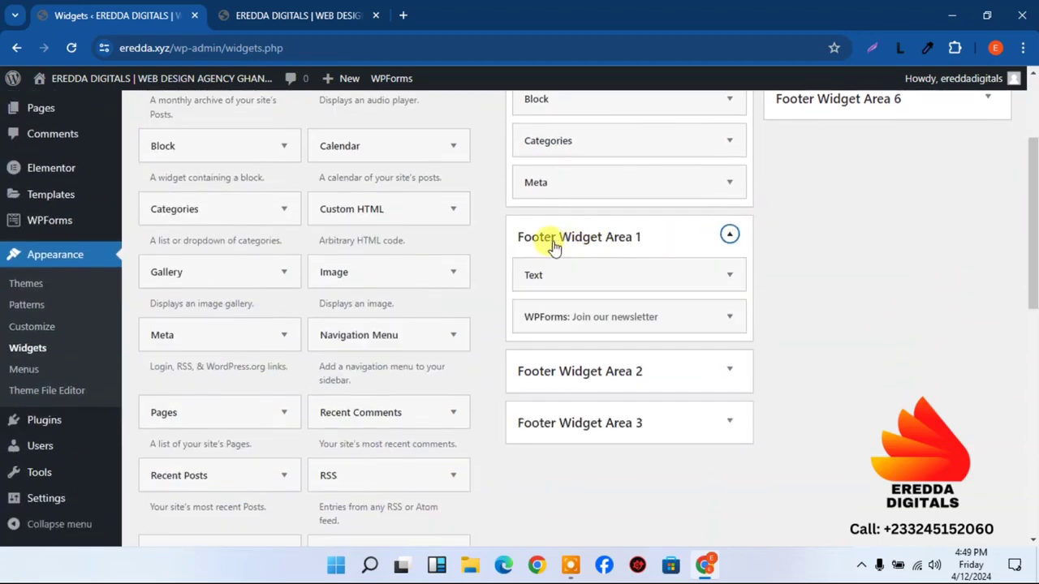
# - Check the first footer column on the live page, then return and expand Footer Widget Area 1's Text widget
pyautogui.click(274, 13)
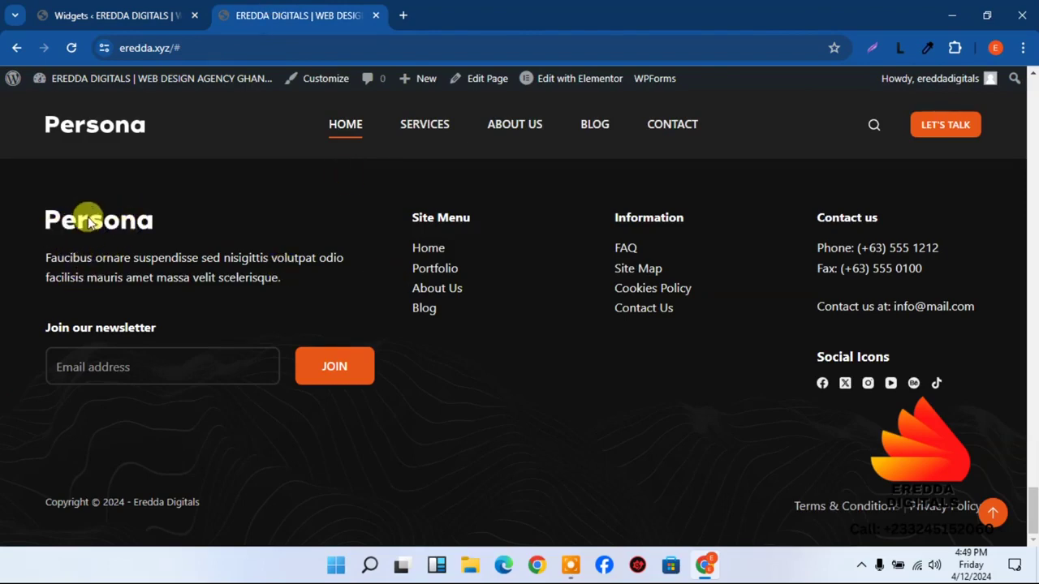
pyautogui.click(99, 10)
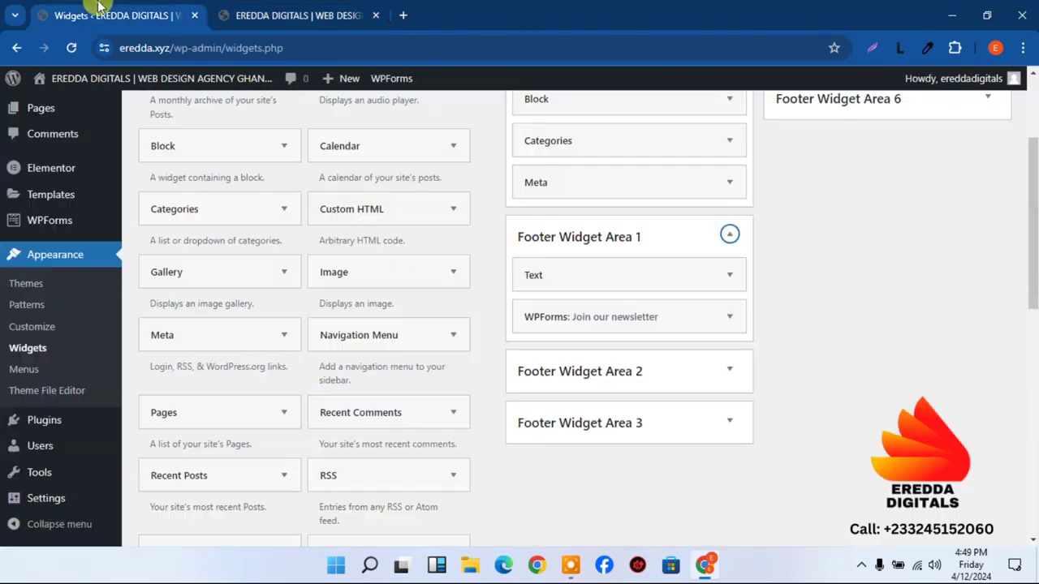
pyautogui.click(729, 277)
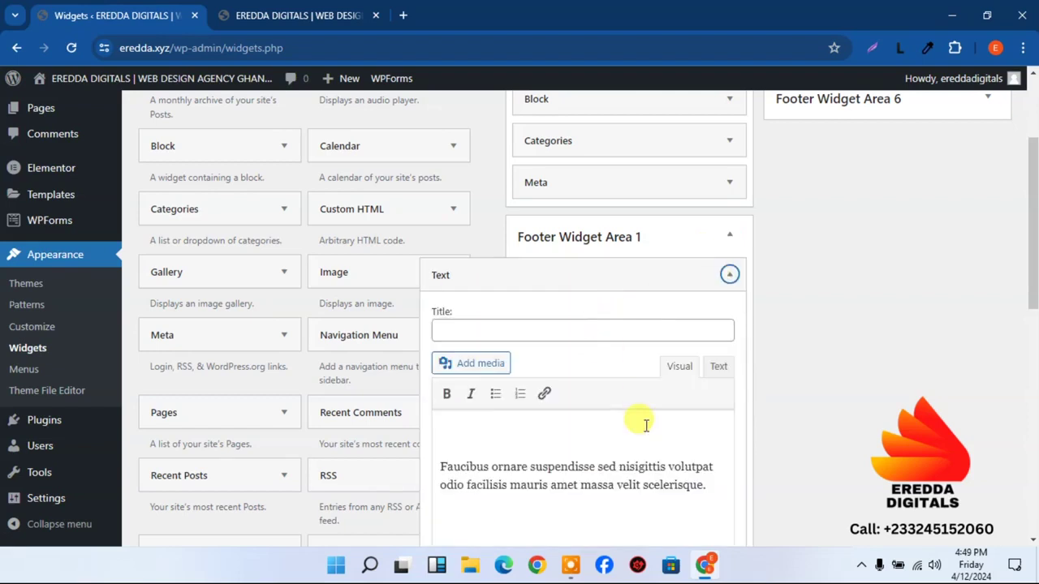
# - Examine the Text widget's logo image and paragraph, and view the media library without inserting anything
pyautogui.click(491, 431)
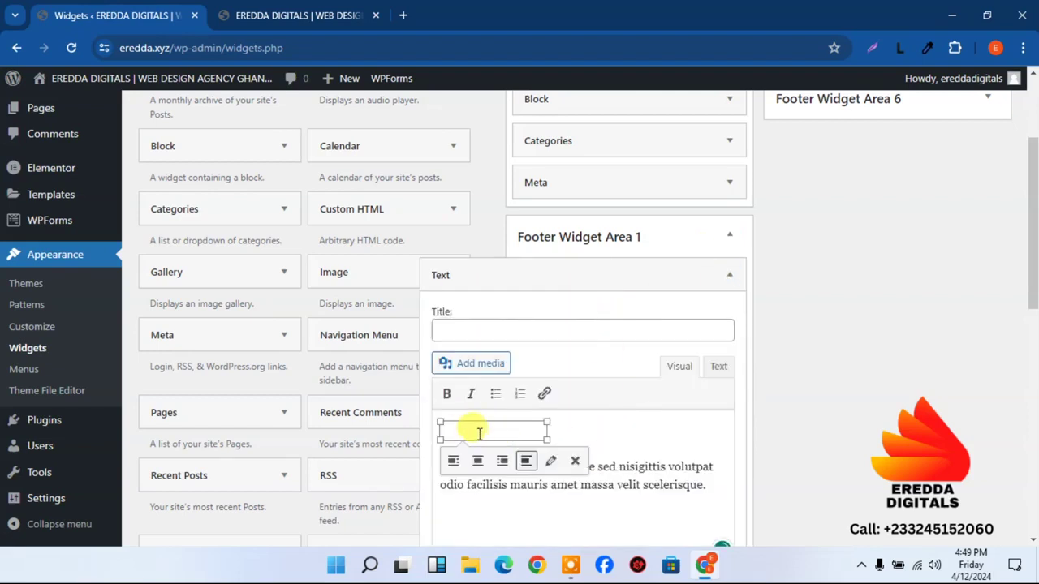
pyautogui.click(592, 484)
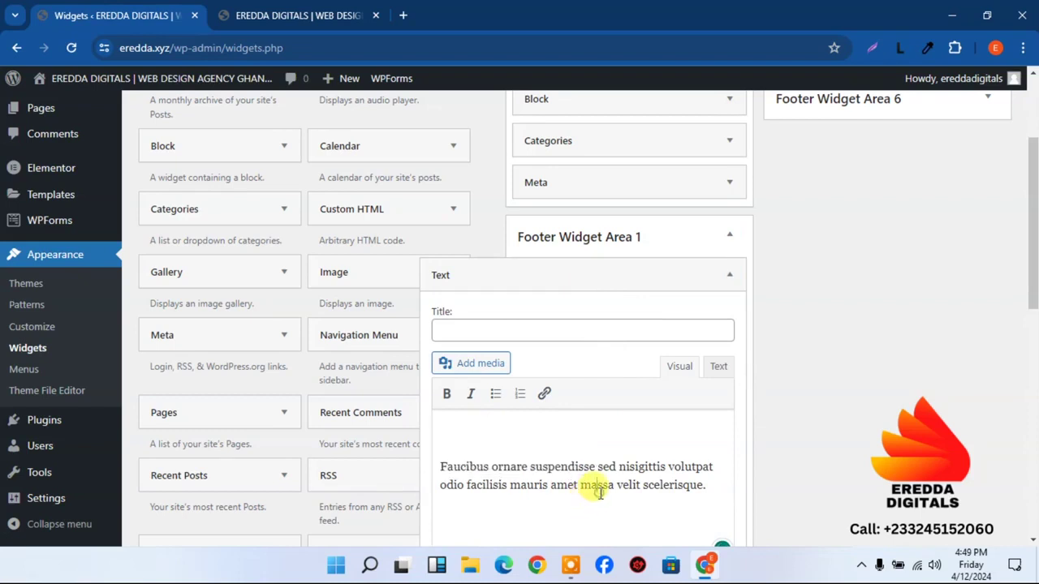
pyautogui.click(471, 436)
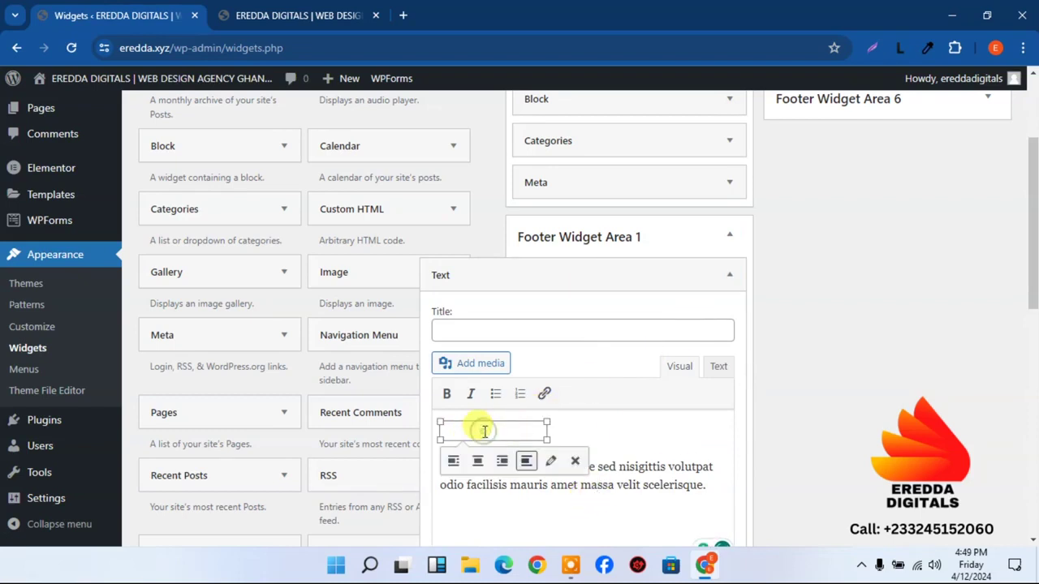
pyautogui.click(480, 365)
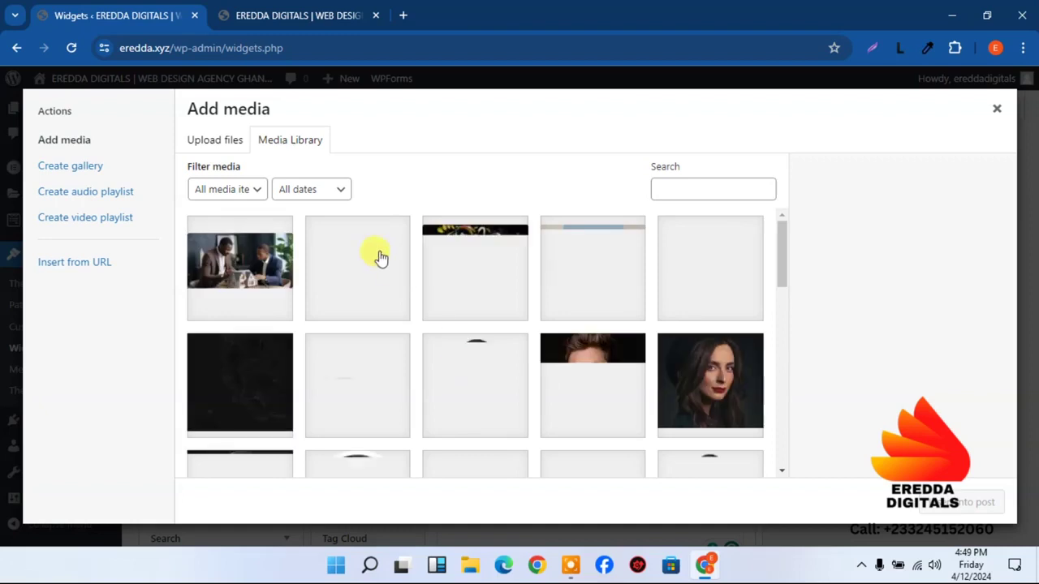
pyautogui.click(995, 109)
pyautogui.click(541, 481)
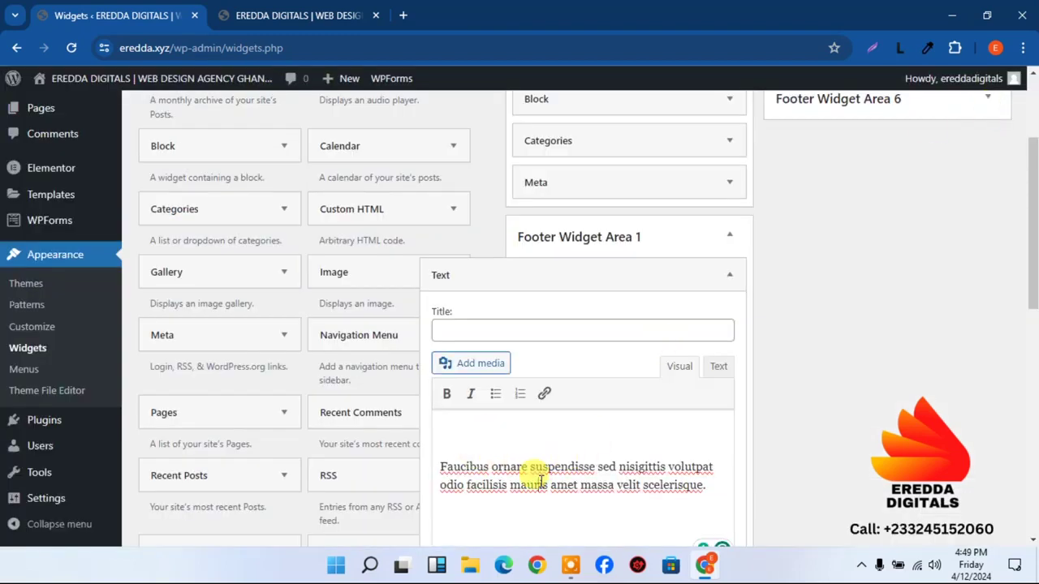
# - Collapse the Text widget in Footer Widget Area 1 and review the newsletter form widget's settings
pyautogui.click(729, 275)
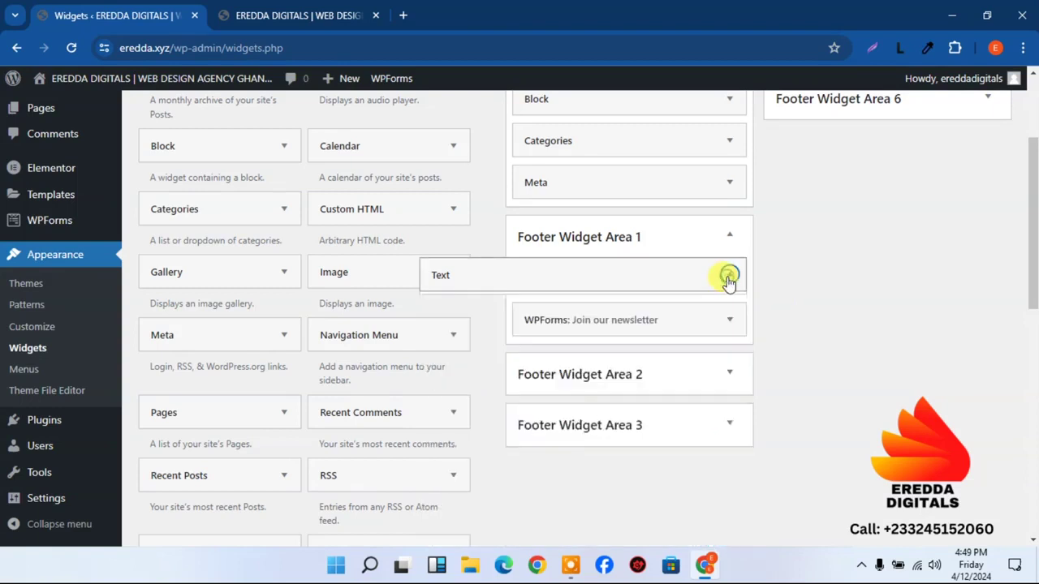
pyautogui.click(728, 321)
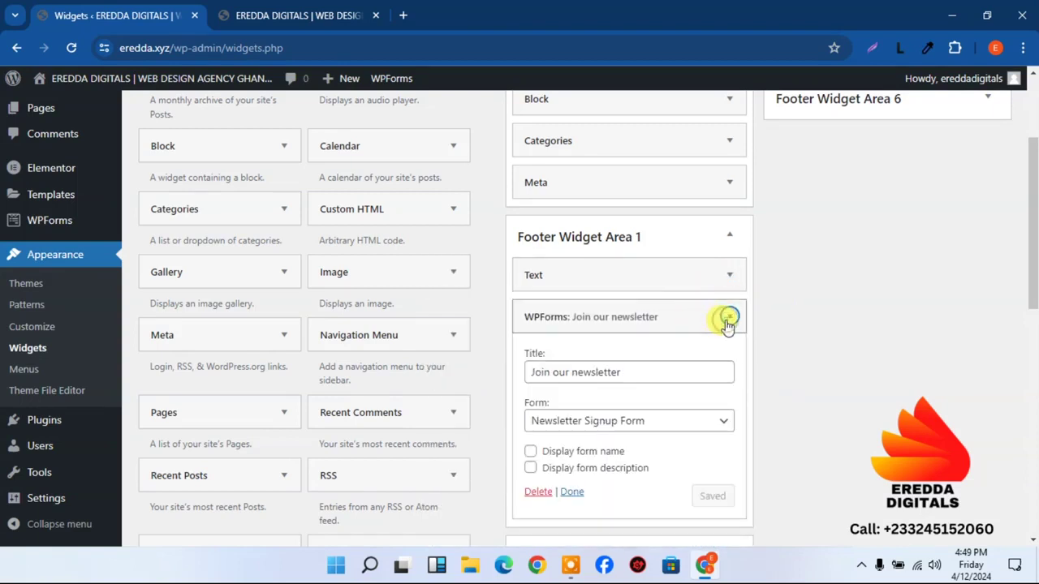
pyautogui.click(728, 322)
# - Expand the Site Menu text widget in Footer Widget Area 2 and compare it with the live site's footer
pyautogui.click(729, 370)
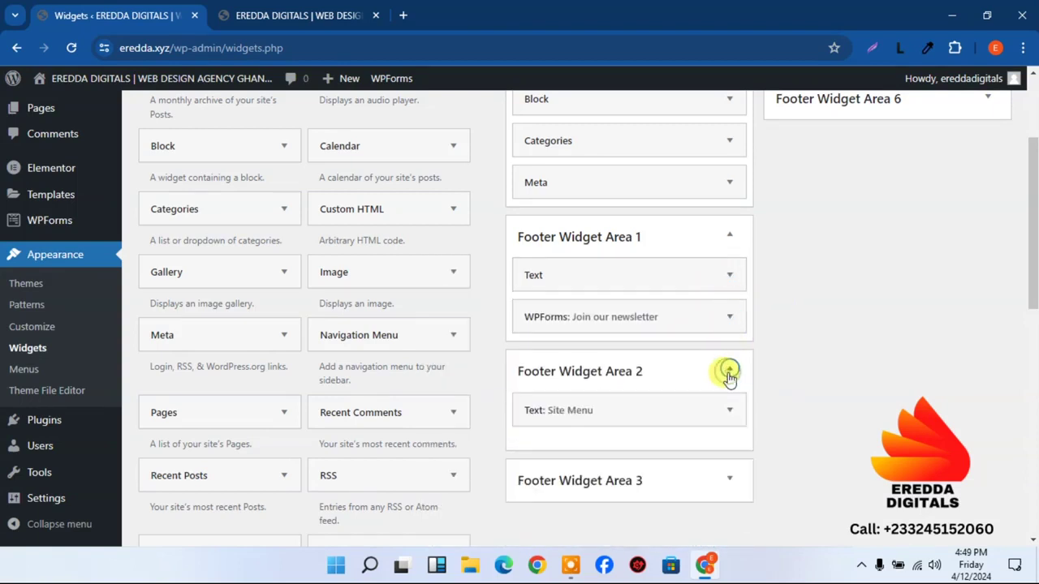
pyautogui.click(729, 410)
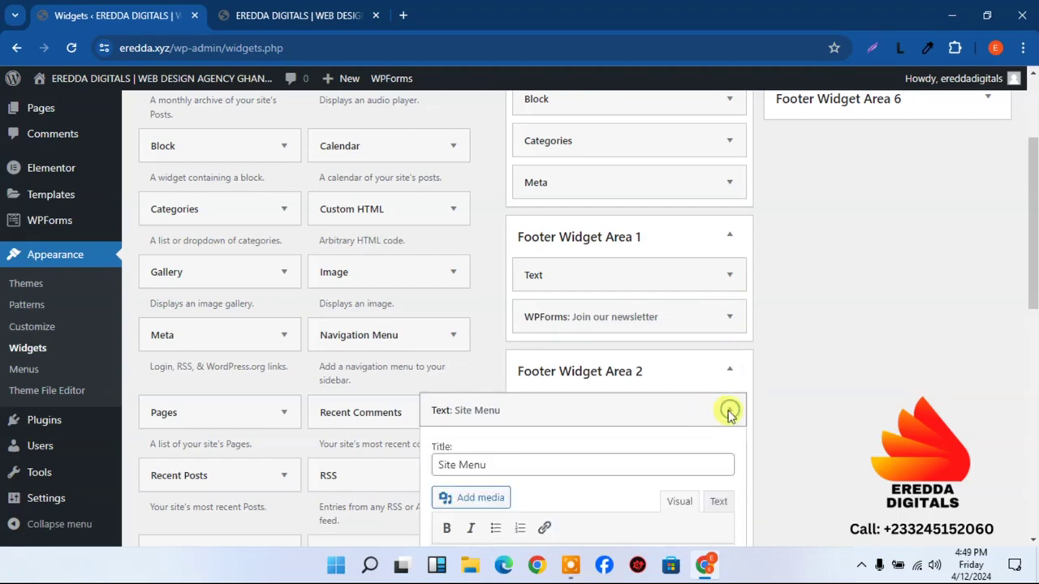
pyautogui.scroll(-3, 1030, 215)
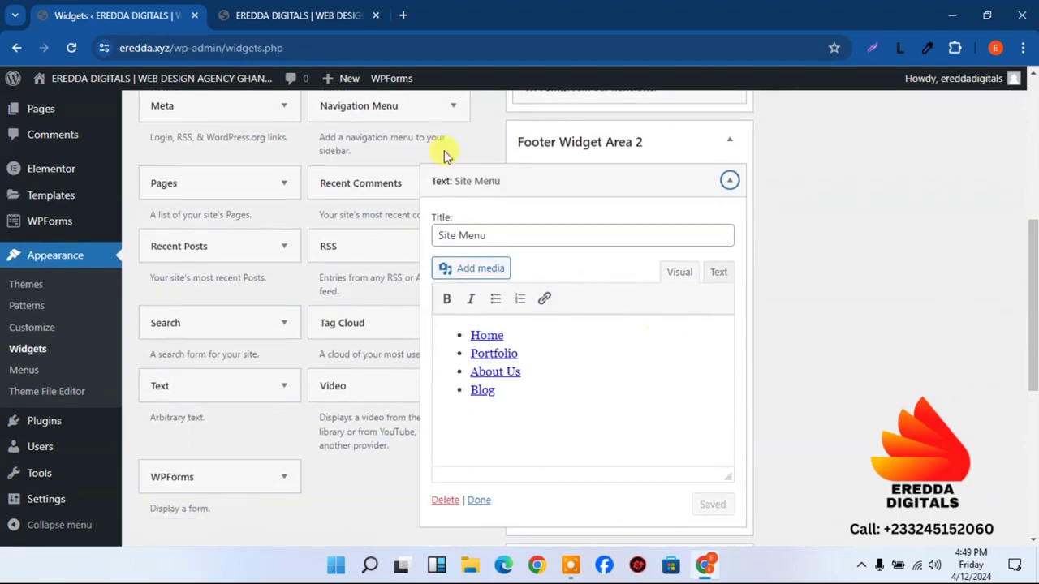
pyautogui.click(273, 10)
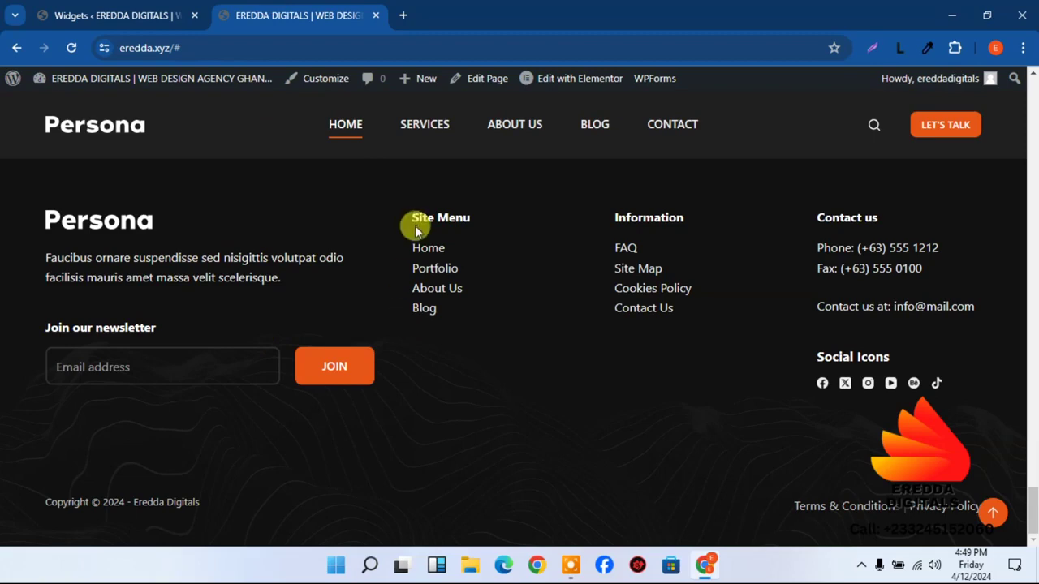
pyautogui.click(115, 6)
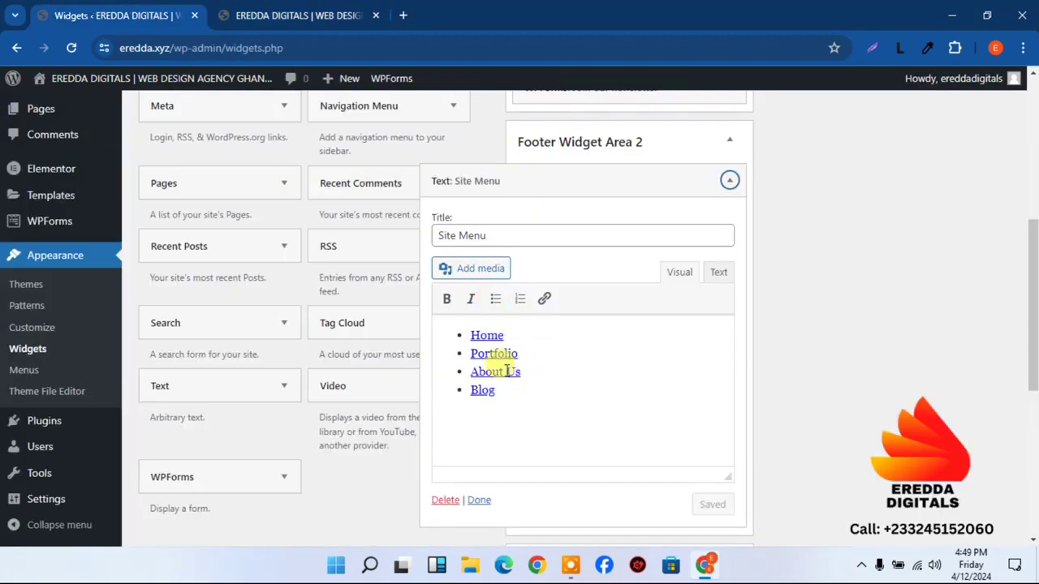
pyautogui.doubleClick(479, 336)
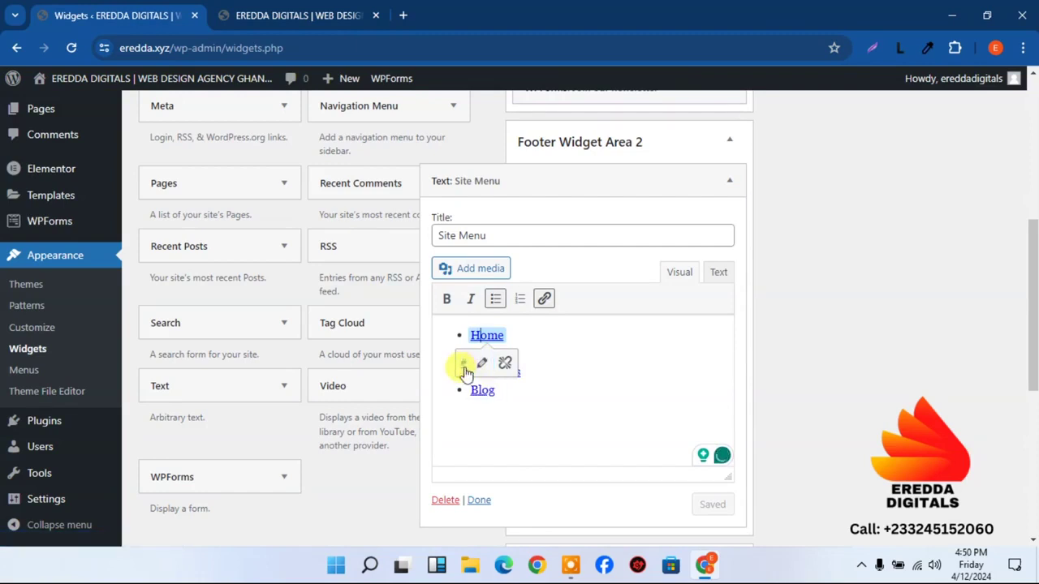
pyautogui.click(482, 365)
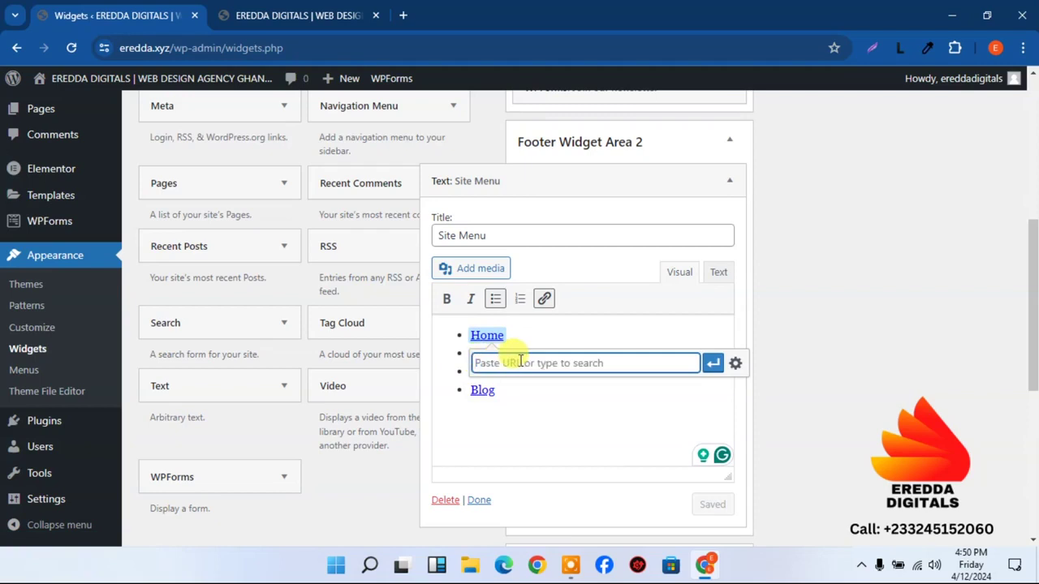
pyautogui.click(264, 10)
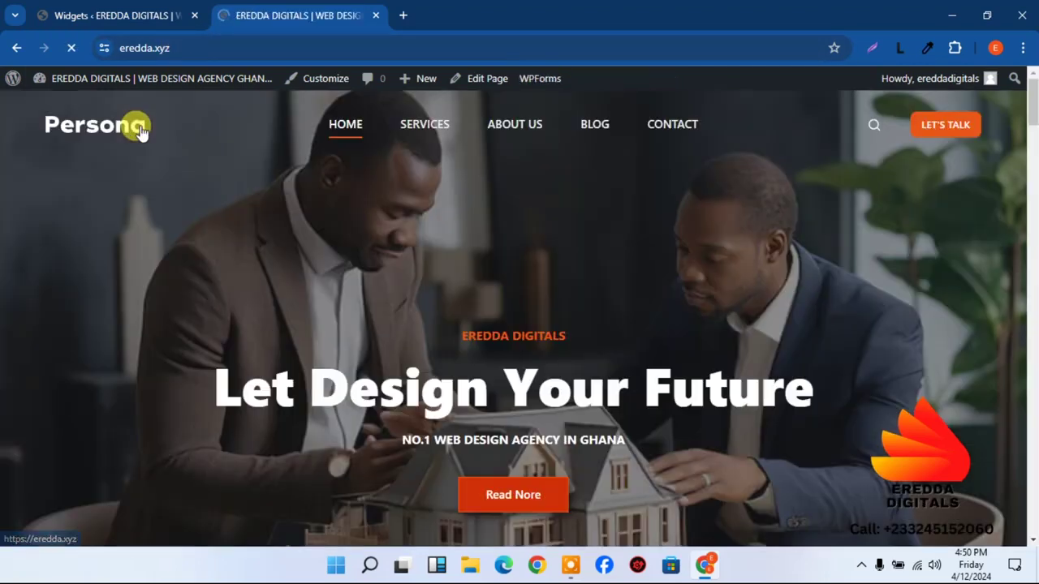
pyautogui.click(163, 47)
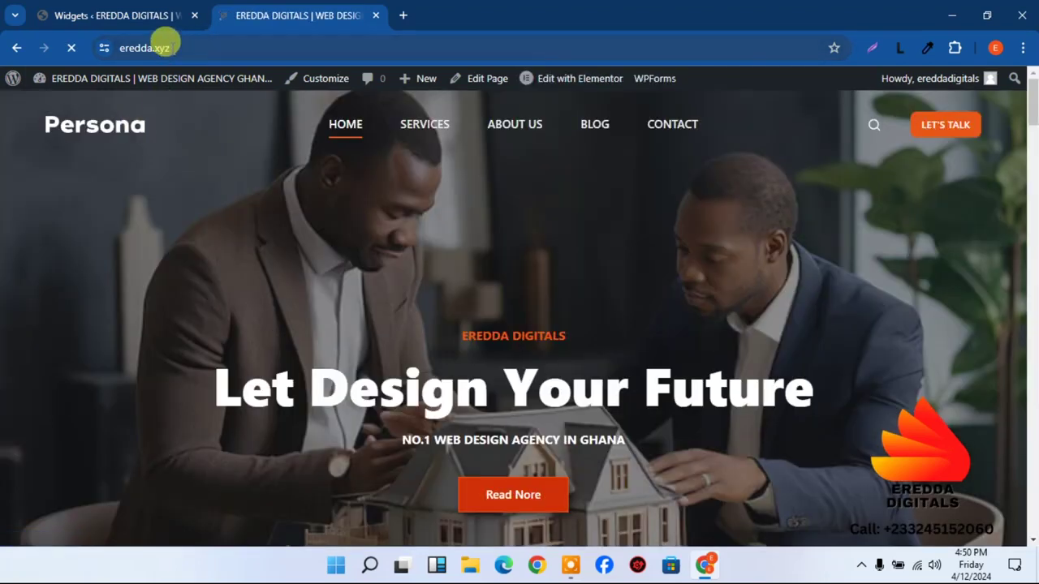
pyautogui.click(163, 47)
pyautogui.hotkey('ctrl', 'c')
pyautogui.rightClick(164, 46)
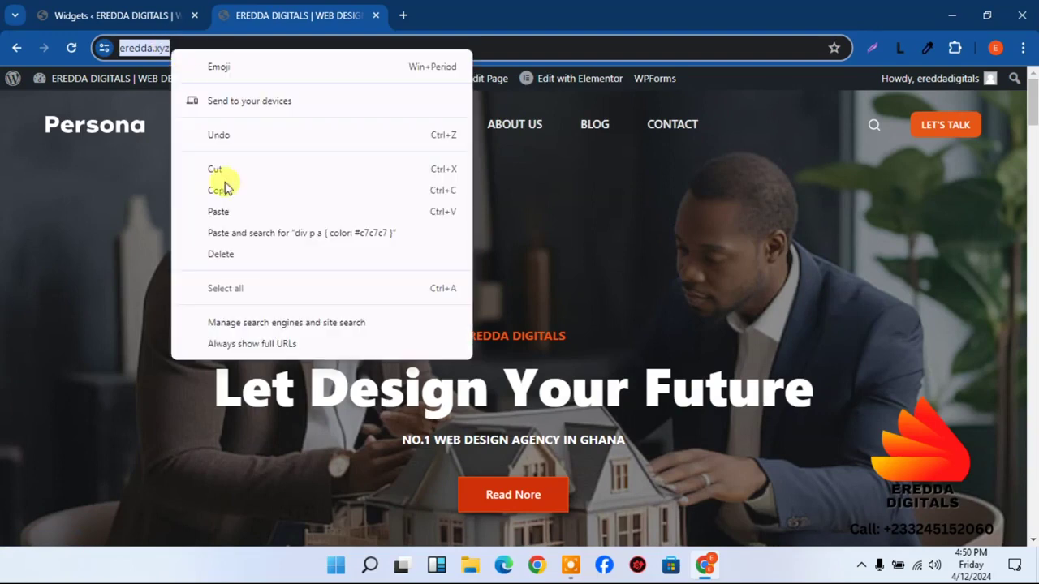
pyautogui.click(234, 195)
pyautogui.click(122, 12)
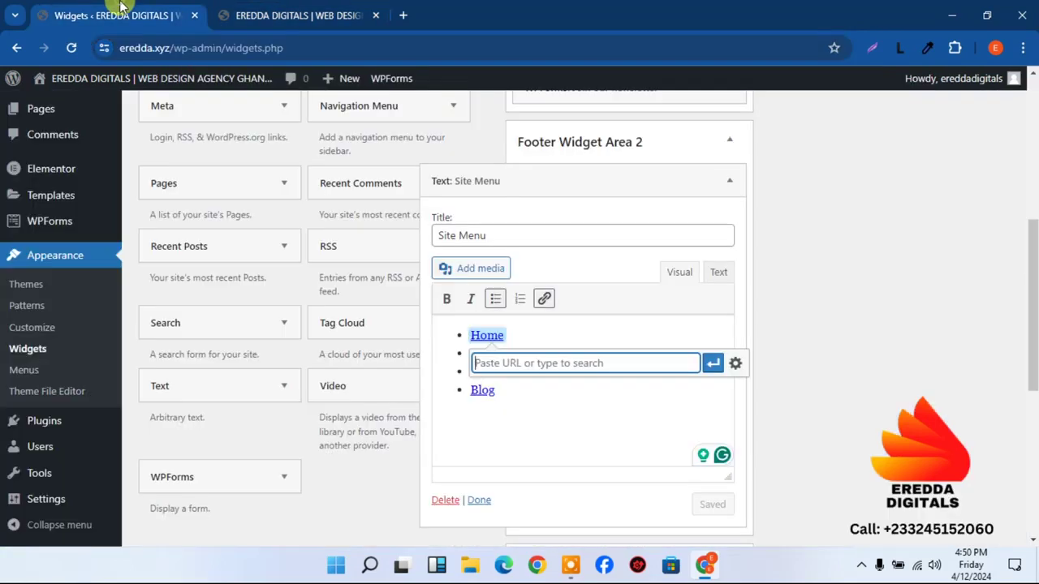
pyautogui.hotkey('ctrl', 'v')
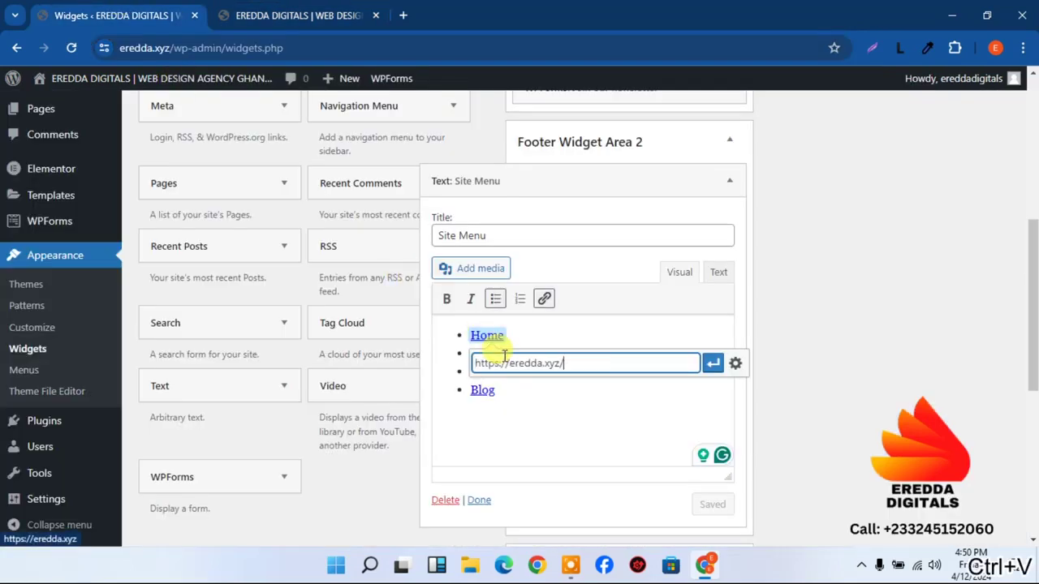
pyautogui.click(711, 367)
pyautogui.click(617, 413)
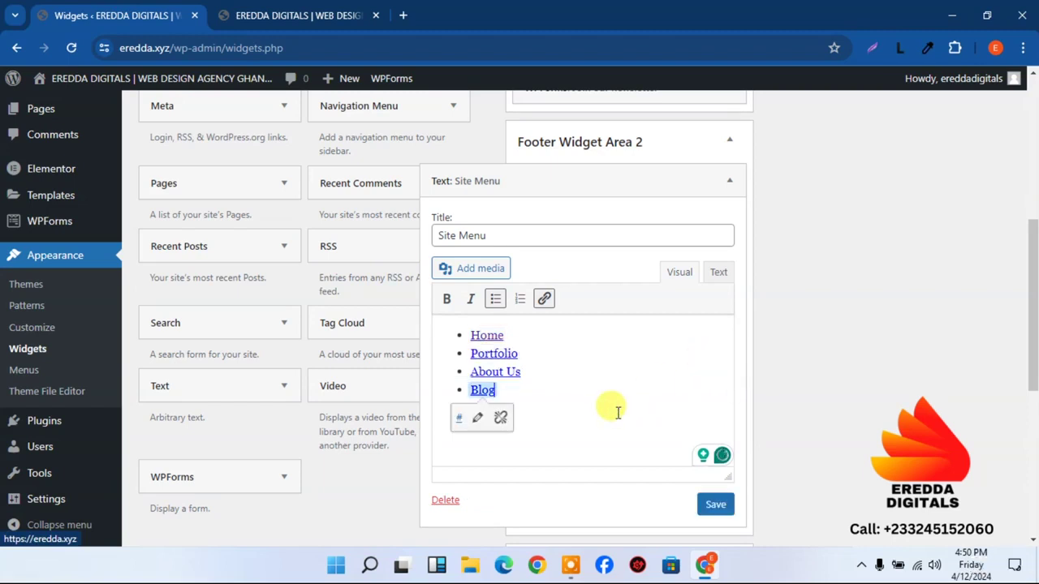
# - Select the About Us item in the Site Menu widget and copy the address of the live About Us page
pyautogui.click(276, 11)
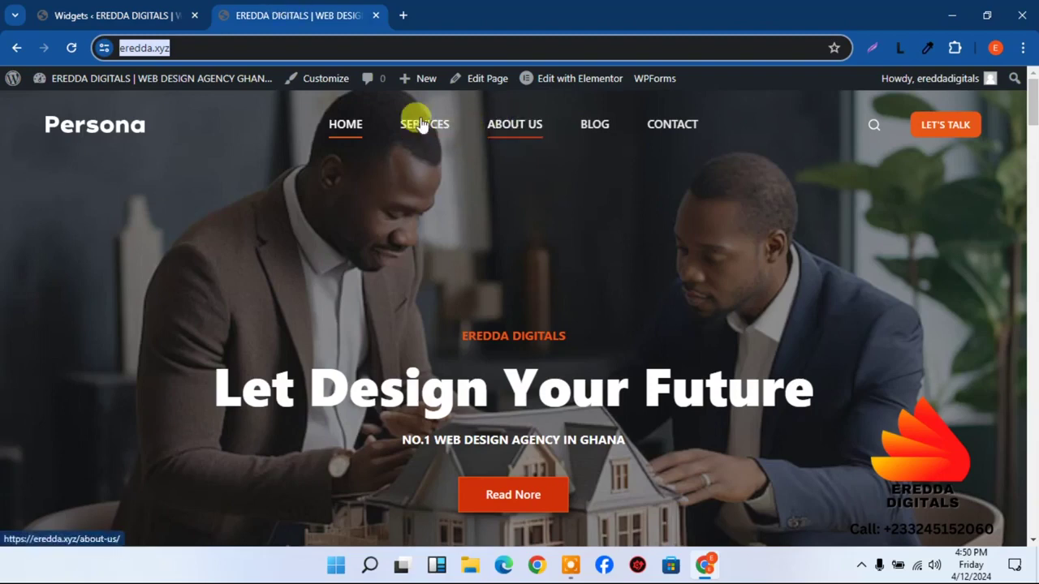
pyautogui.click(103, 10)
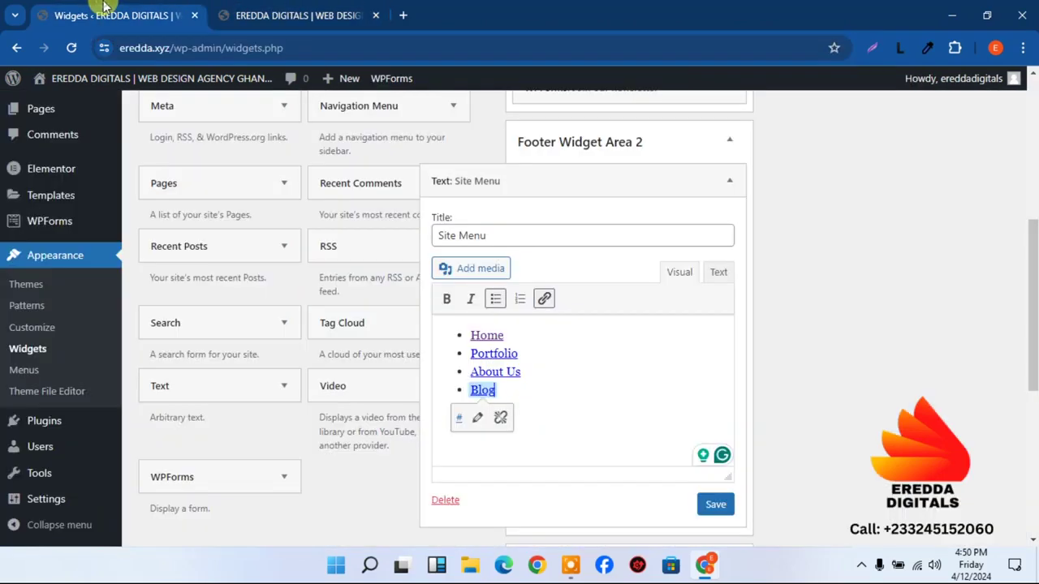
pyautogui.click(500, 372)
pyautogui.click(327, 9)
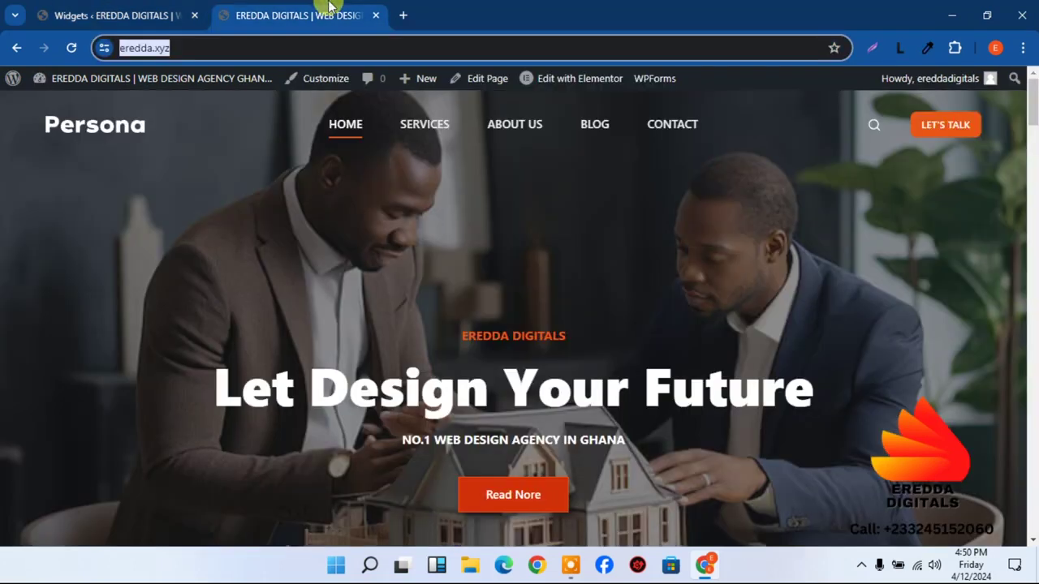
pyautogui.click(517, 129)
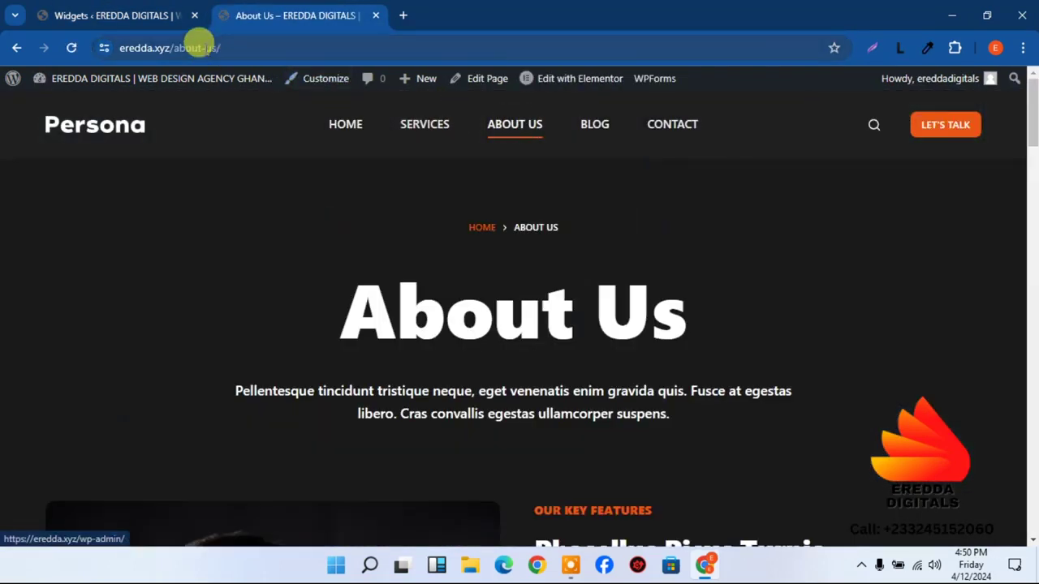
pyautogui.click(205, 49)
pyautogui.rightClick(205, 49)
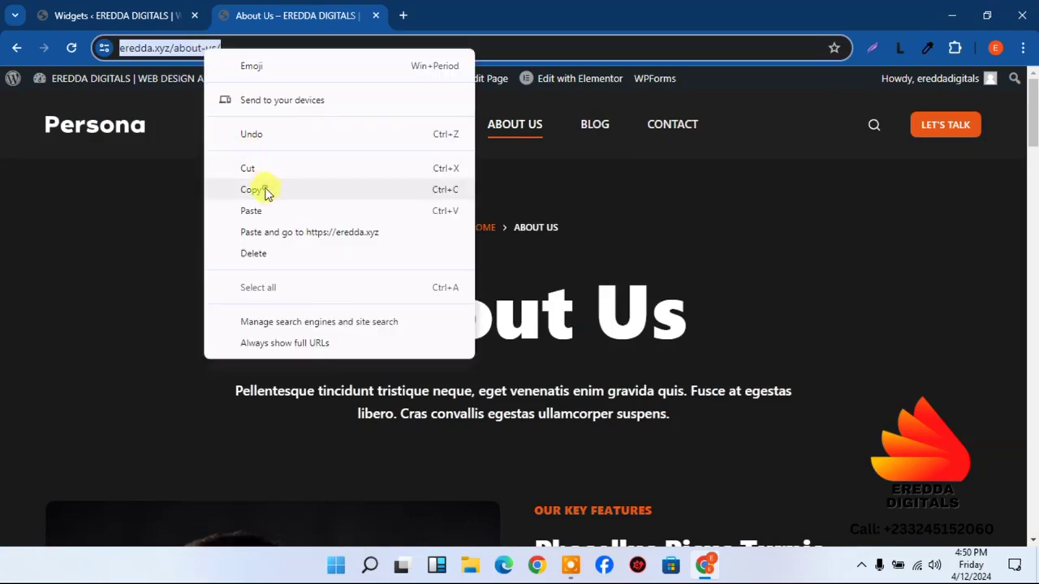
pyautogui.click(266, 191)
pyautogui.click(162, 15)
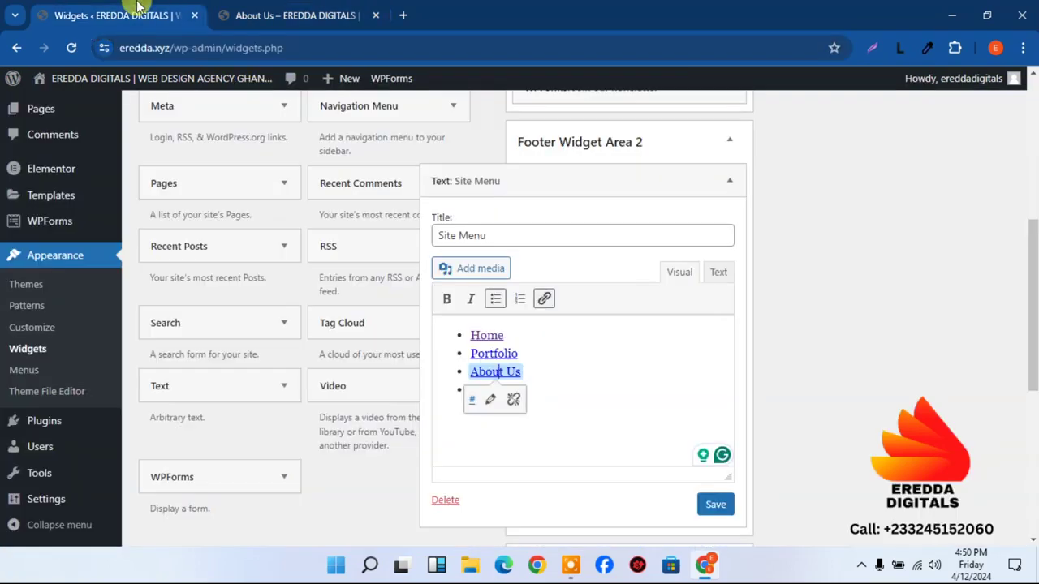
pyautogui.click(490, 399)
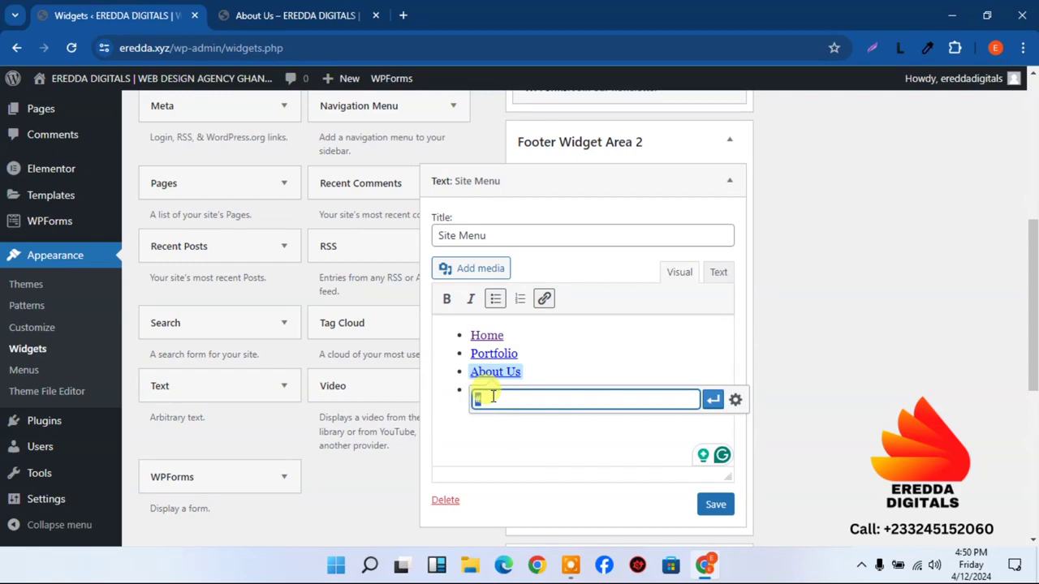
pyautogui.hotkey('ctrl', 'v')
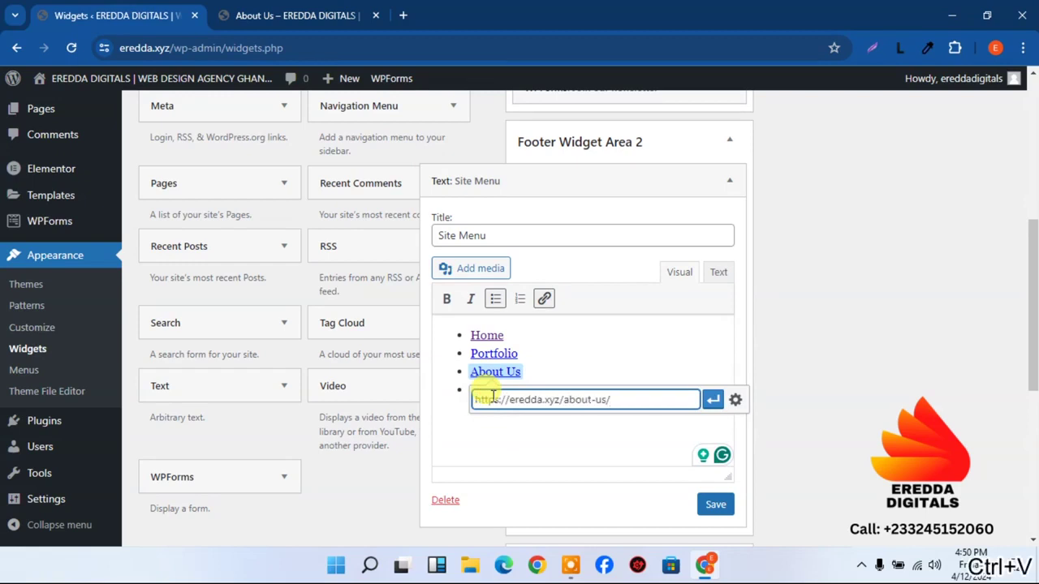
pyautogui.click(711, 399)
pyautogui.click(715, 507)
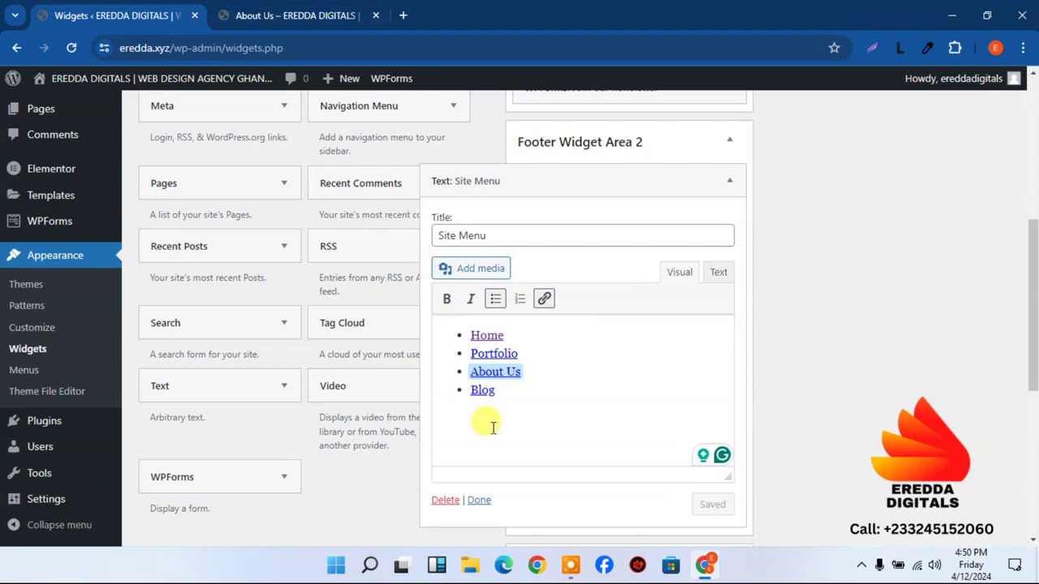
# - Reload the live site and test the Home and About Us links in the footer's Site Menu
pyautogui.click(325, 10)
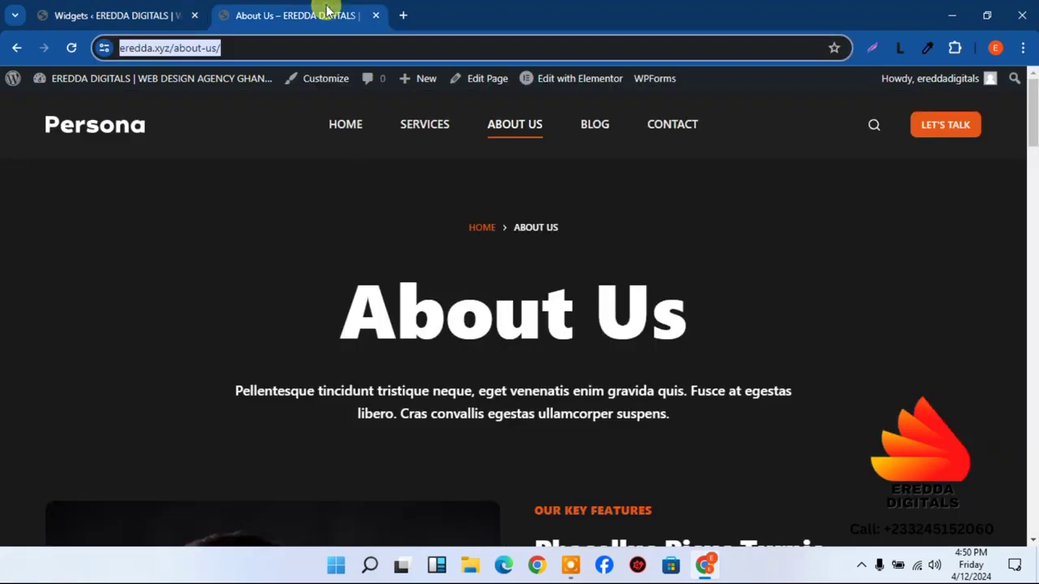
pyautogui.click(69, 48)
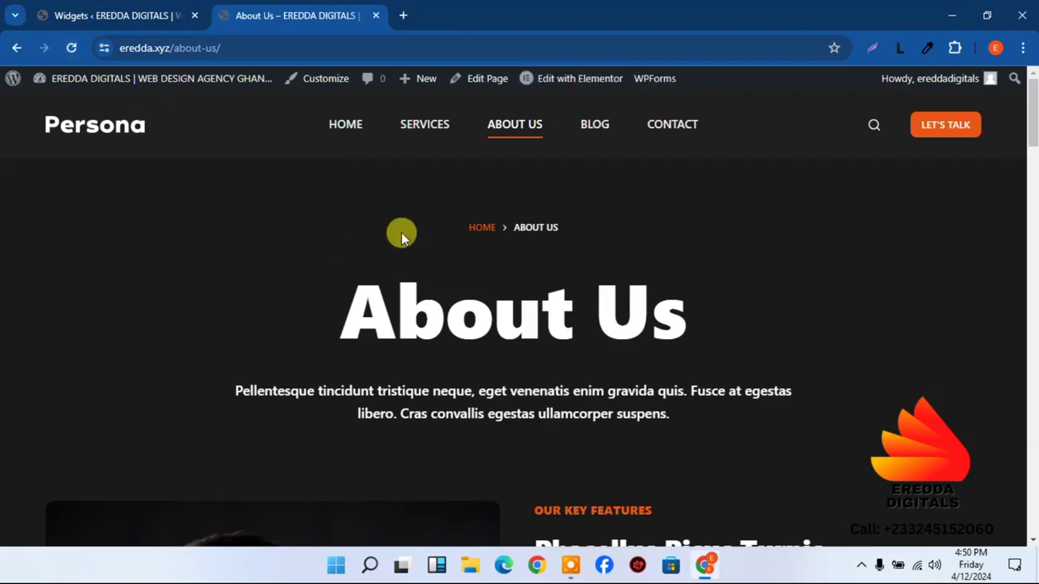
pyautogui.moveTo(1031, 127); pyautogui.dragTo(1030, 573)
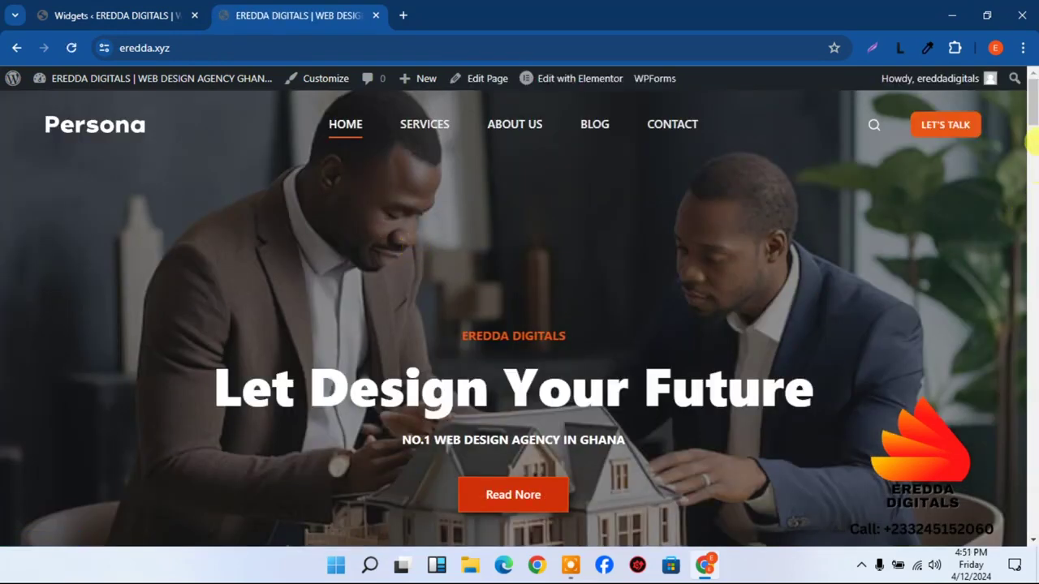
pyautogui.moveTo(1031, 212); pyautogui.dragTo(1032, 569)
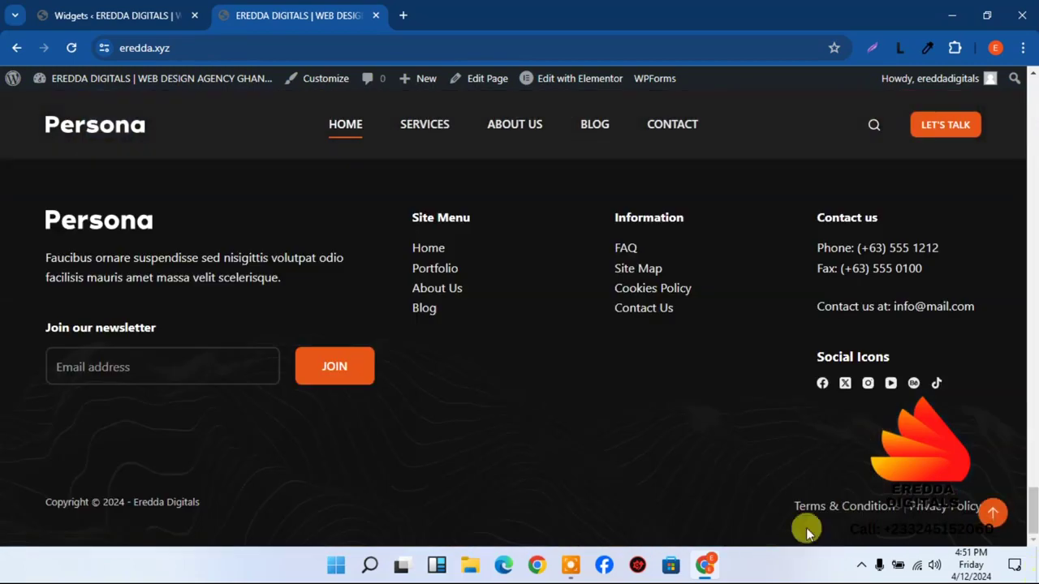
pyautogui.click(432, 255)
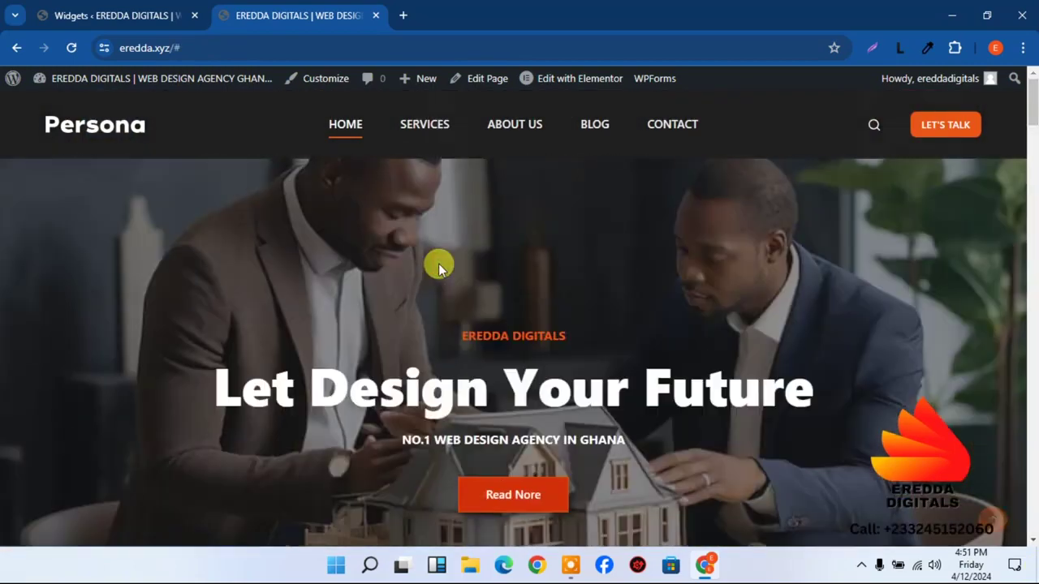
pyautogui.moveTo(1034, 93); pyautogui.dragTo(1032, 540)
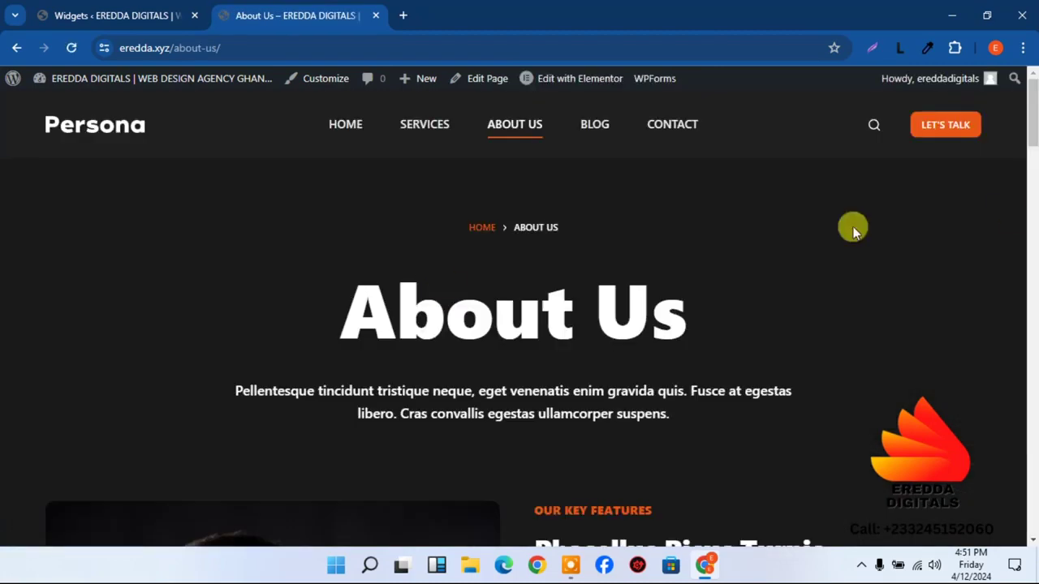
pyautogui.moveTo(1031, 130)
pyautogui.mouseDown()
pyautogui.moveTo(1033, 219)
pyautogui.moveTo(1032, 114)
pyautogui.mouseUp()
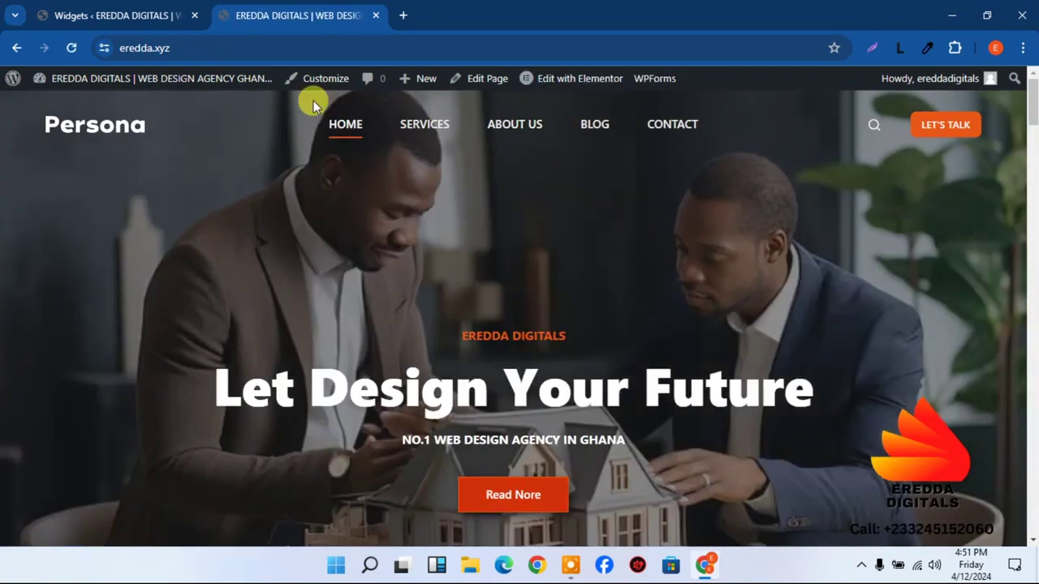
# - Return to the installed plugins in the WordPress admin and deactivate the Classic Widgets plugin
pyautogui.click(130, 11)
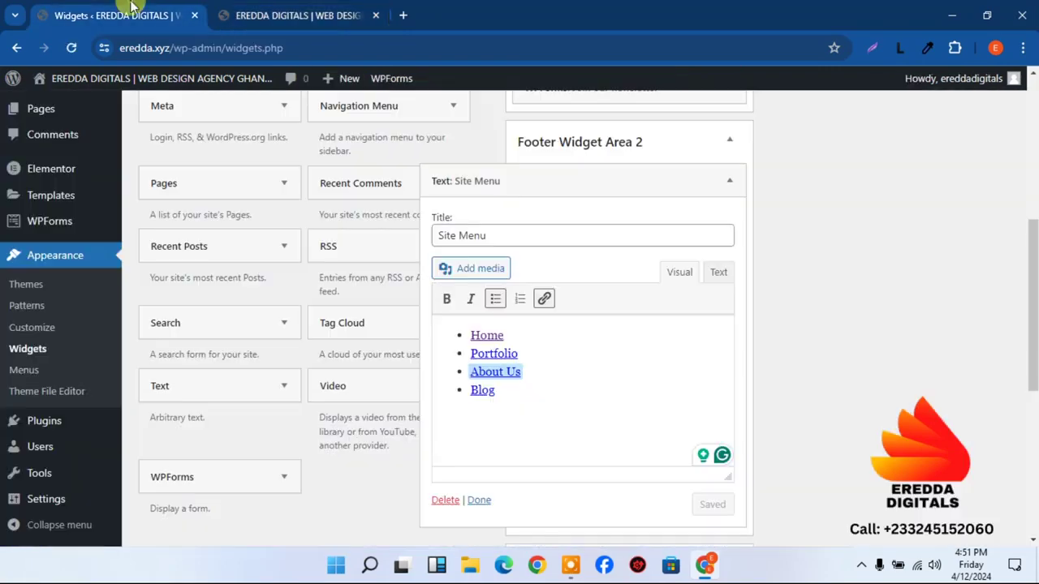
pyautogui.click(14, 47)
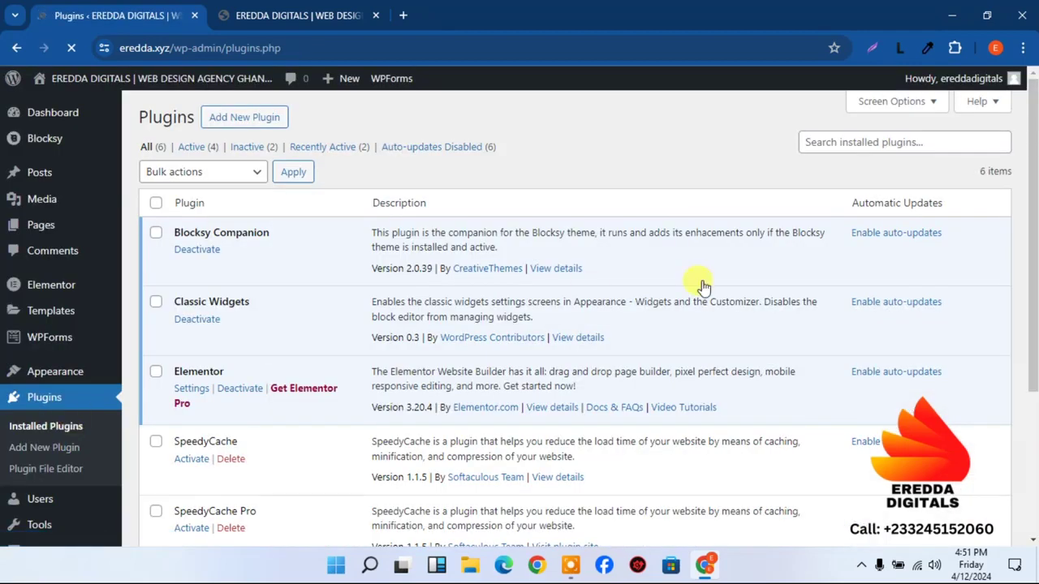
pyautogui.scroll(-3, 1032, 333)
pyautogui.scroll(2, 1020, 271)
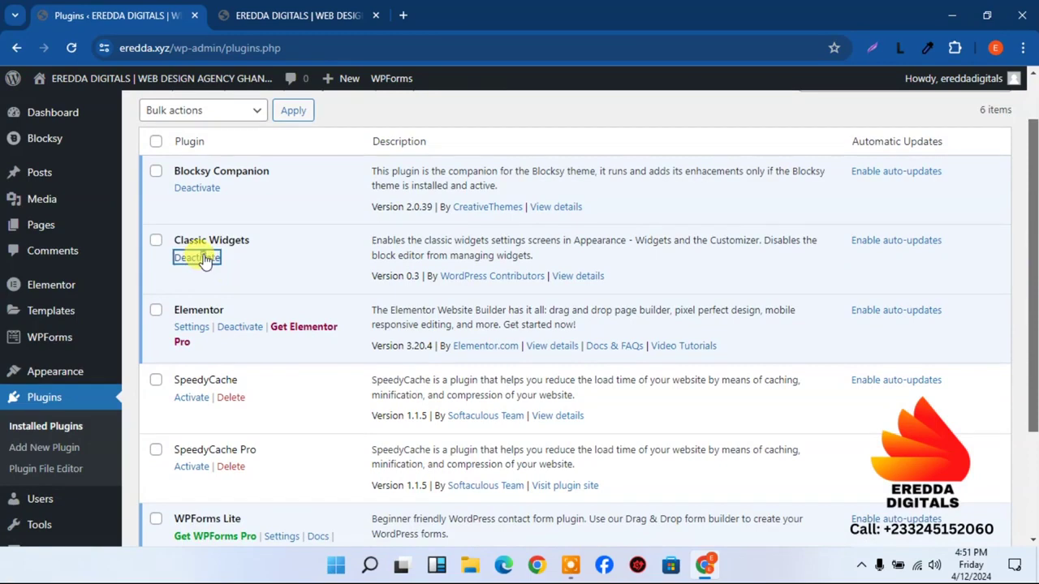
pyautogui.click(197, 258)
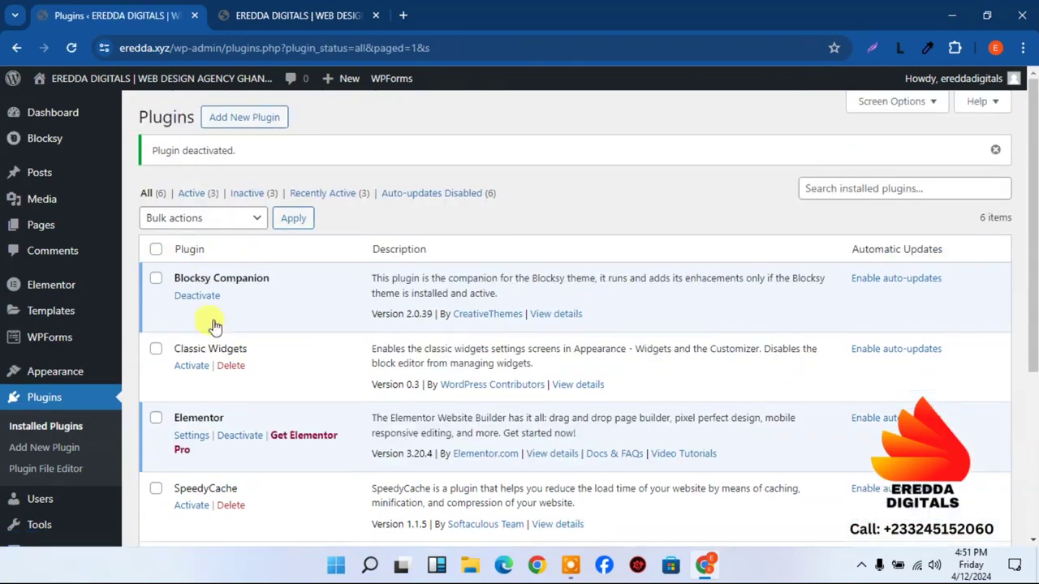
# - Delete the Classic Widgets plugin from the installed plugins
pyautogui.click(230, 365)
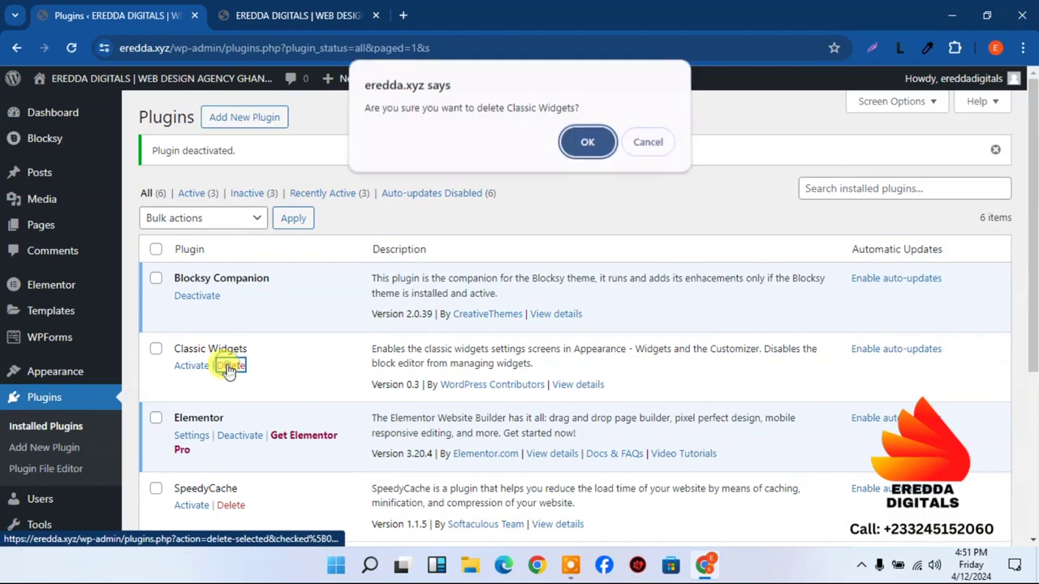
pyautogui.click(590, 149)
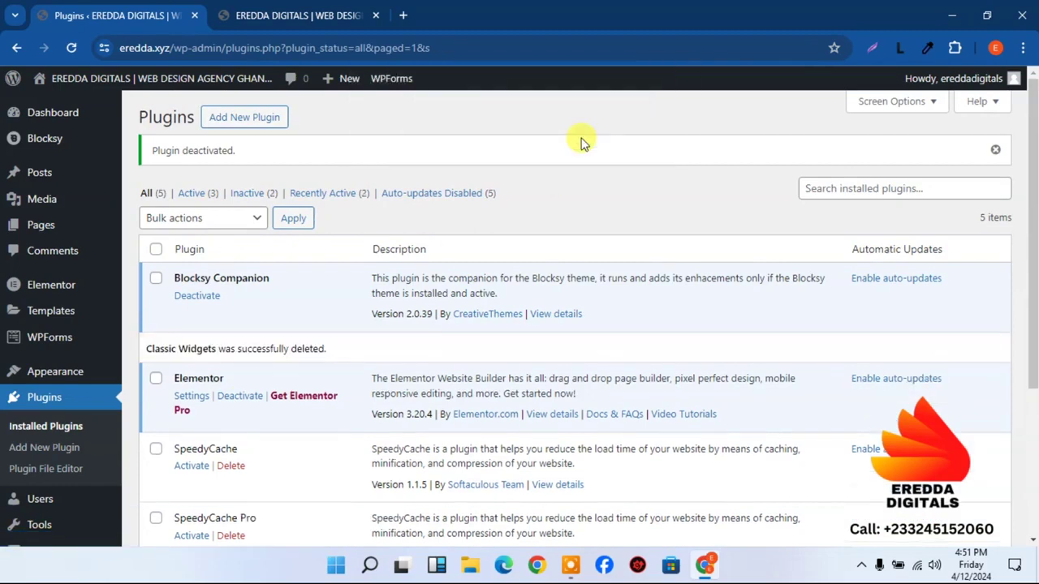
# - Open the live site and test the About Us link in the footer's Site Menu
pyautogui.click(253, 15)
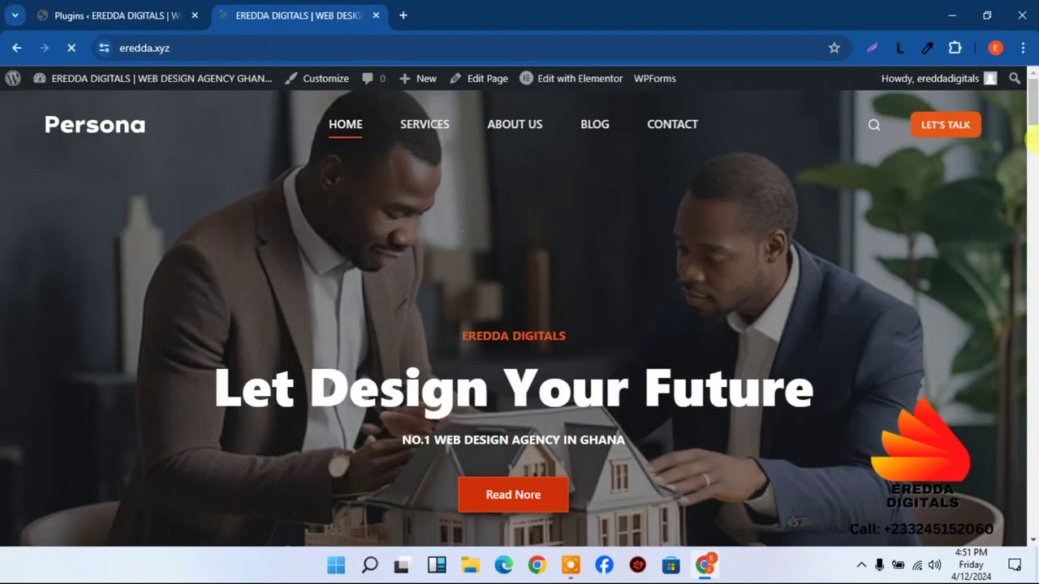
pyautogui.moveTo(1030, 98); pyautogui.dragTo(1030, 572)
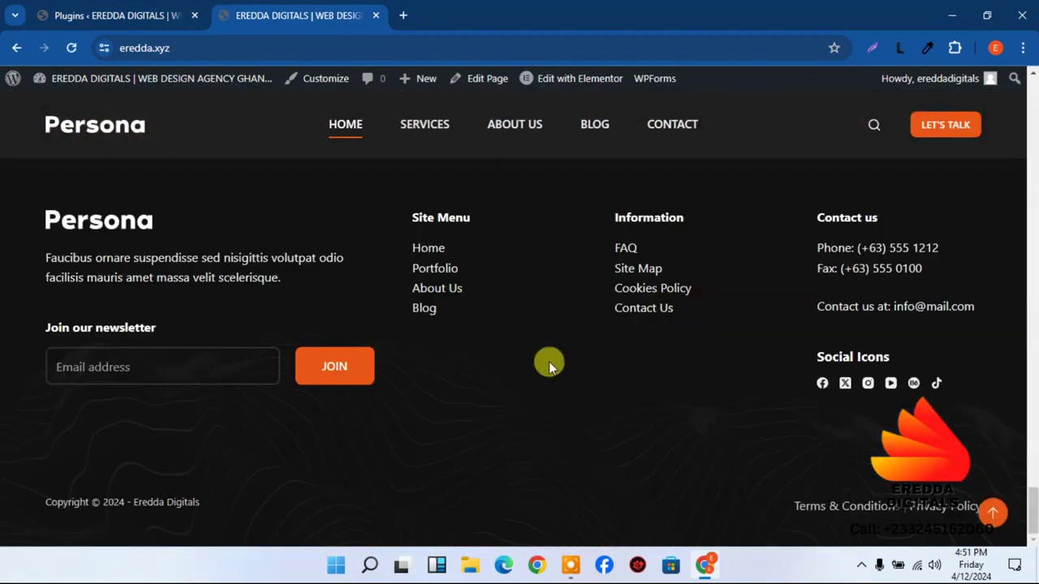
pyautogui.click(443, 292)
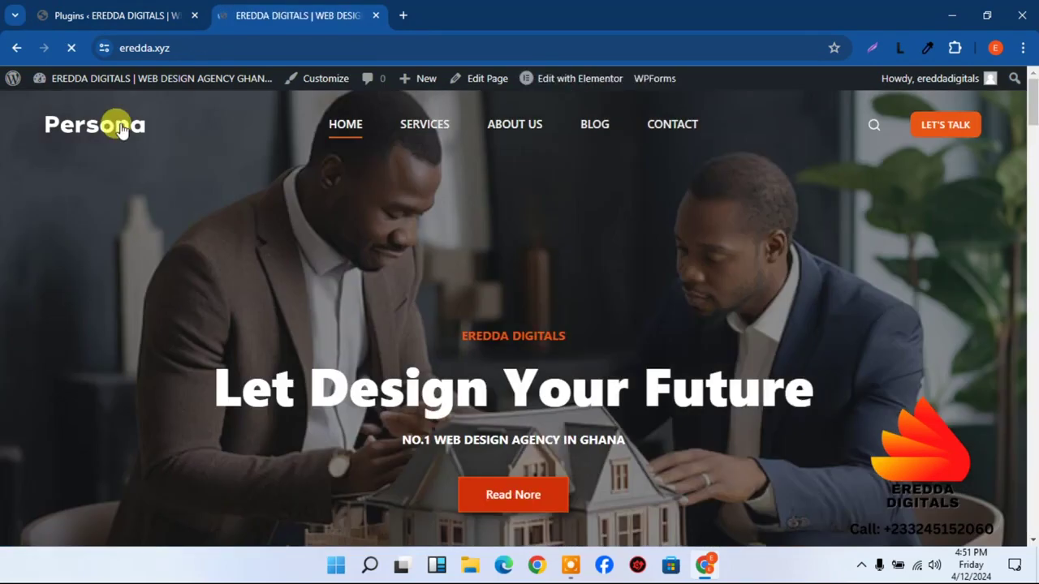
# - Visit the site from the WordPress admin and open the home page for editing in Elementor
pyautogui.click(194, 24)
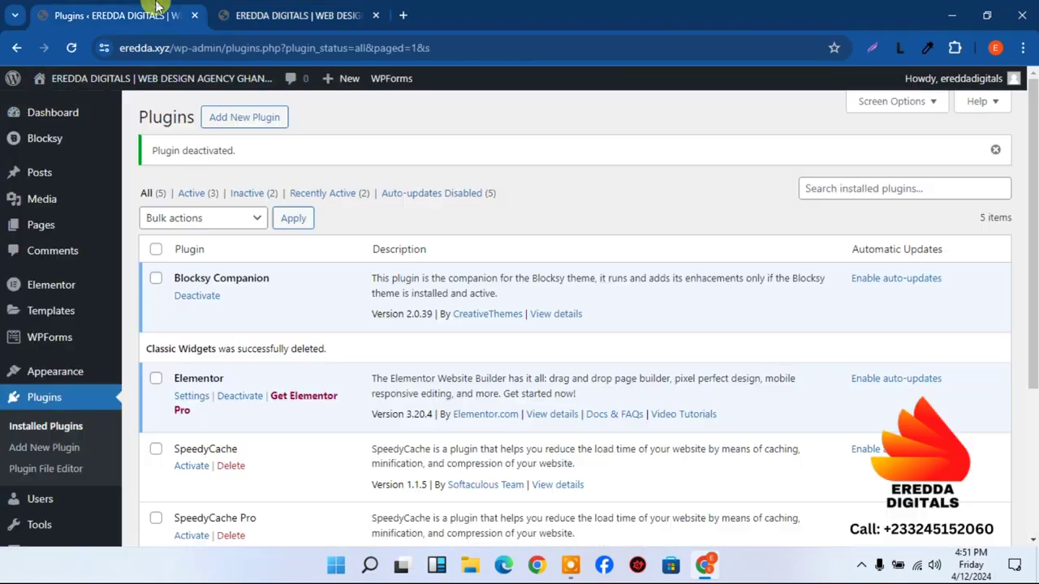
pyautogui.click(101, 81)
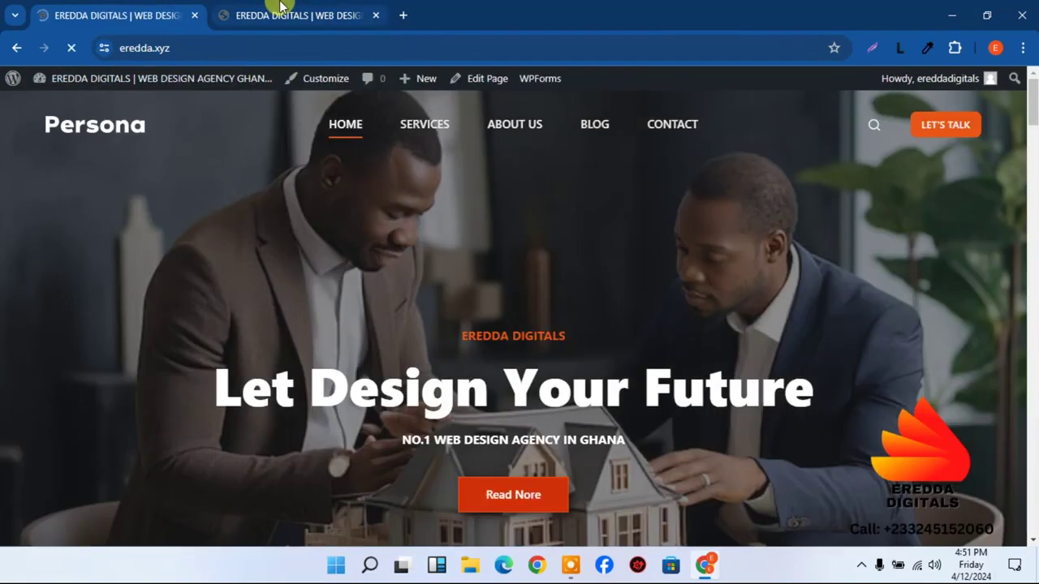
pyautogui.moveTo(1027, 122)
pyautogui.mouseDown()
pyautogui.moveTo(1032, 162)
pyautogui.moveTo(1031, 139)
pyautogui.mouseUp()
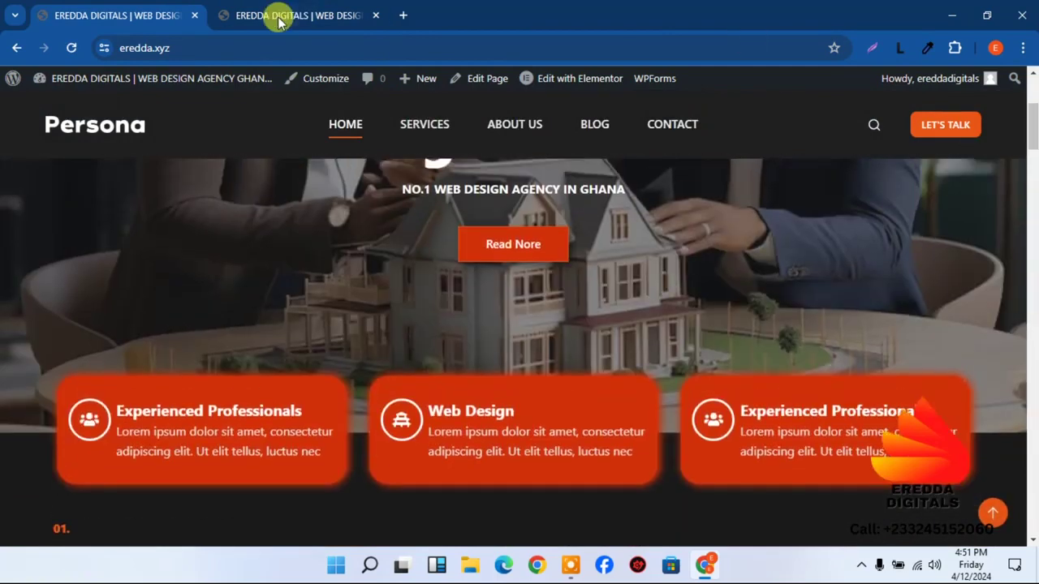
pyautogui.click(564, 89)
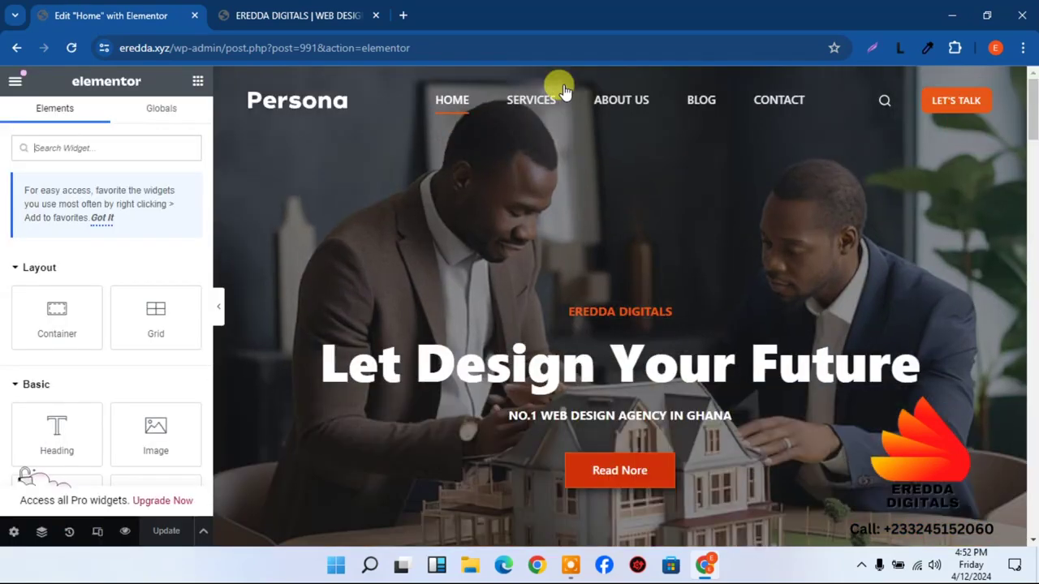
# - Set the entrance animation of the first Experienced Professionals card container to Fade In Up and update the page
pyautogui.moveTo(1032, 114); pyautogui.dragTo(1030, 152)
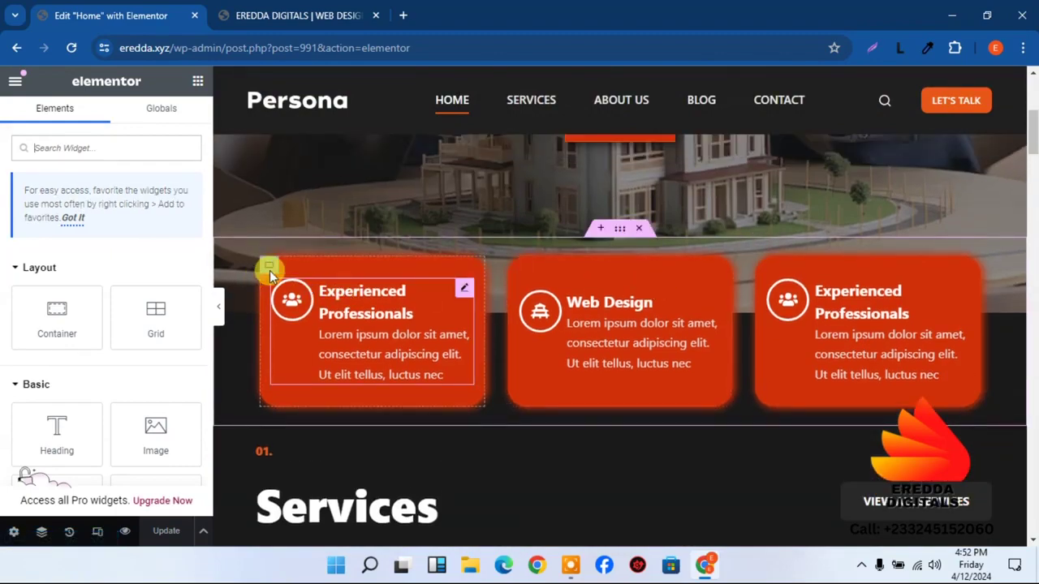
pyautogui.scroll(5, 270, 269)
pyautogui.moveTo(1036, 109)
pyautogui.mouseDown()
pyautogui.moveTo(1031, 174)
pyautogui.moveTo(1027, 127)
pyautogui.mouseUp()
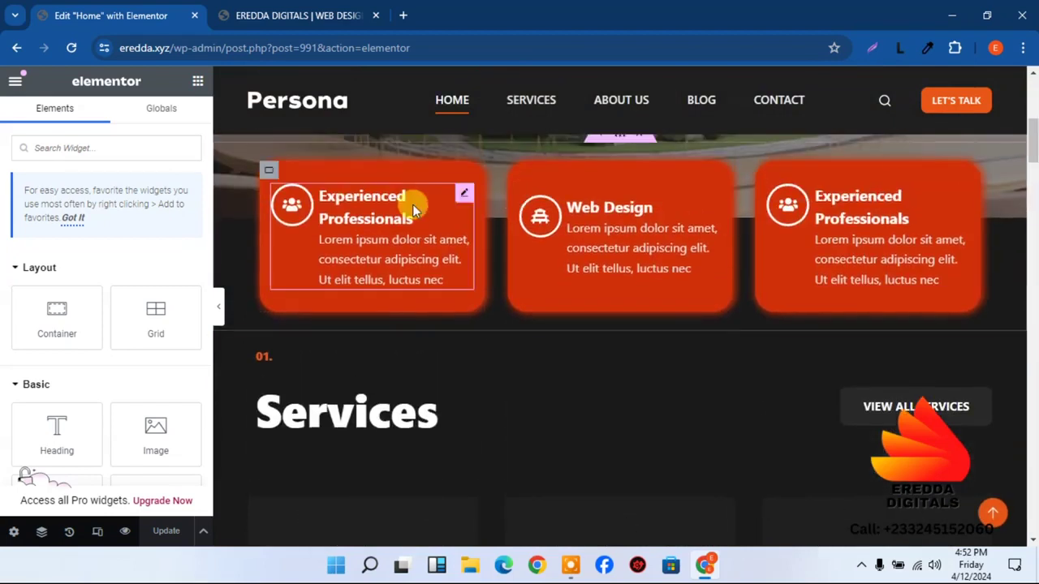
pyautogui.click(269, 172)
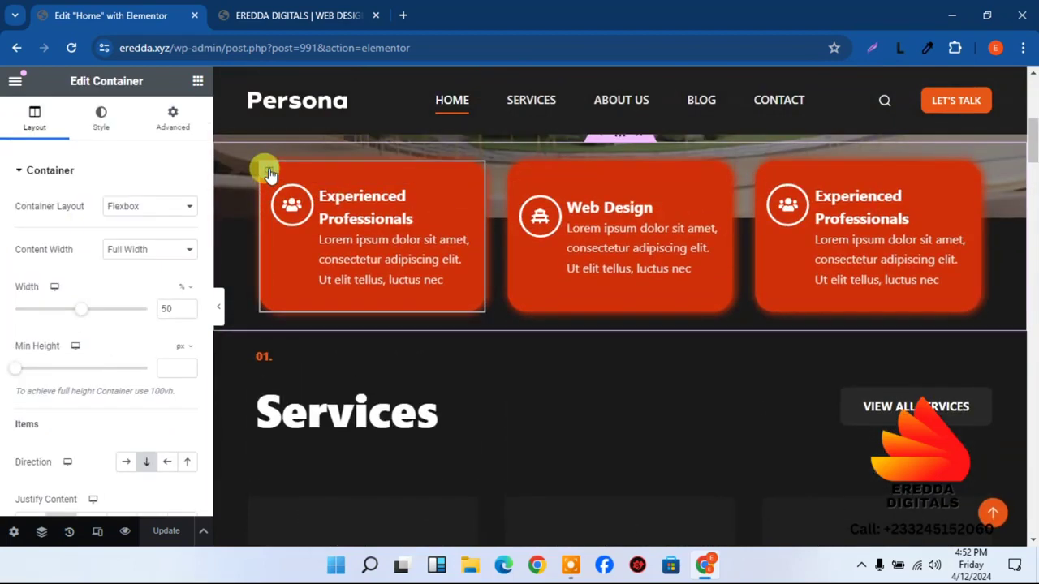
pyautogui.click(187, 122)
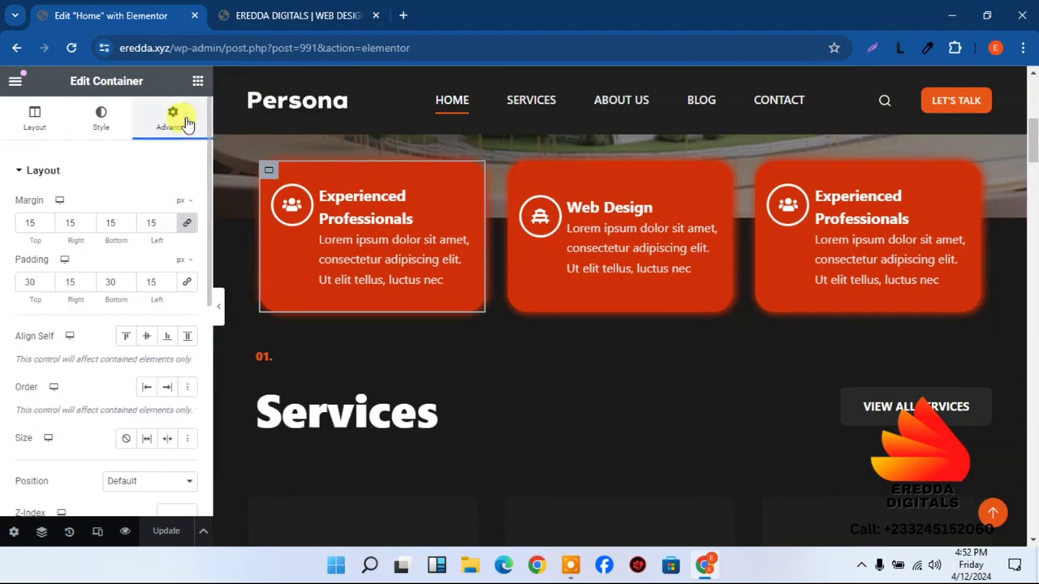
pyautogui.click(156, 167)
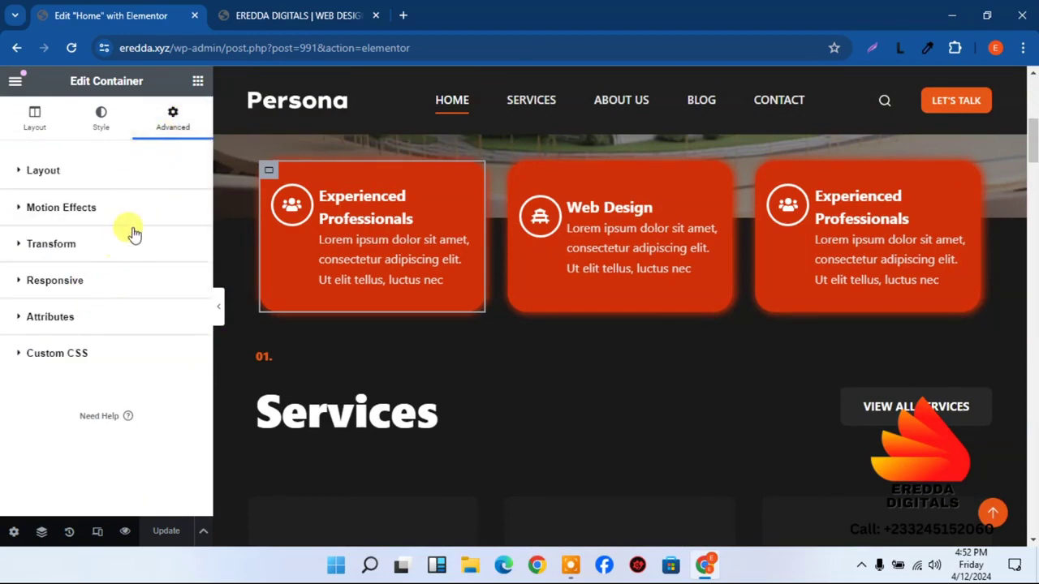
pyautogui.click(113, 210)
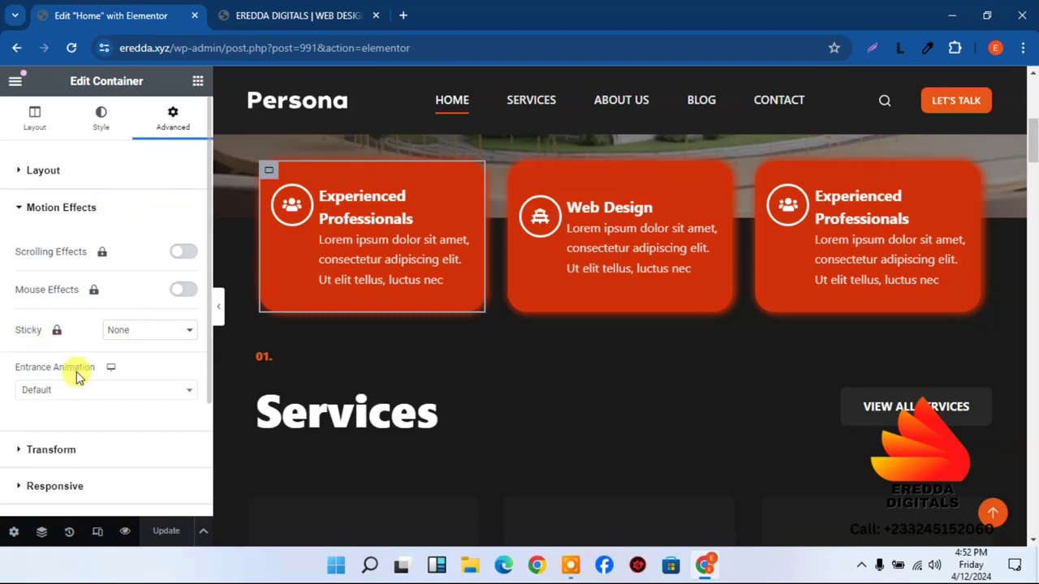
pyautogui.click(117, 392)
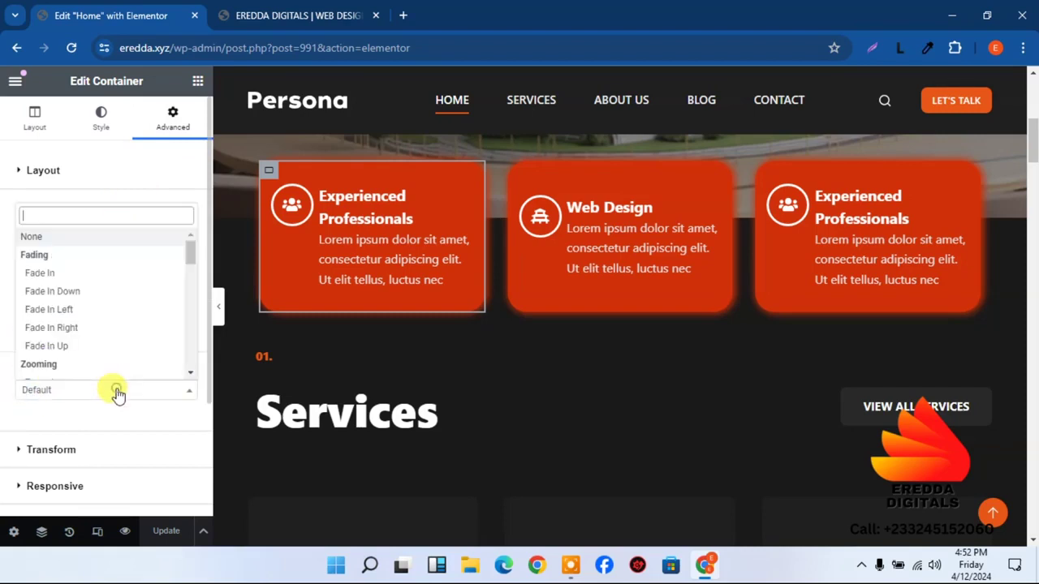
pyautogui.click(65, 346)
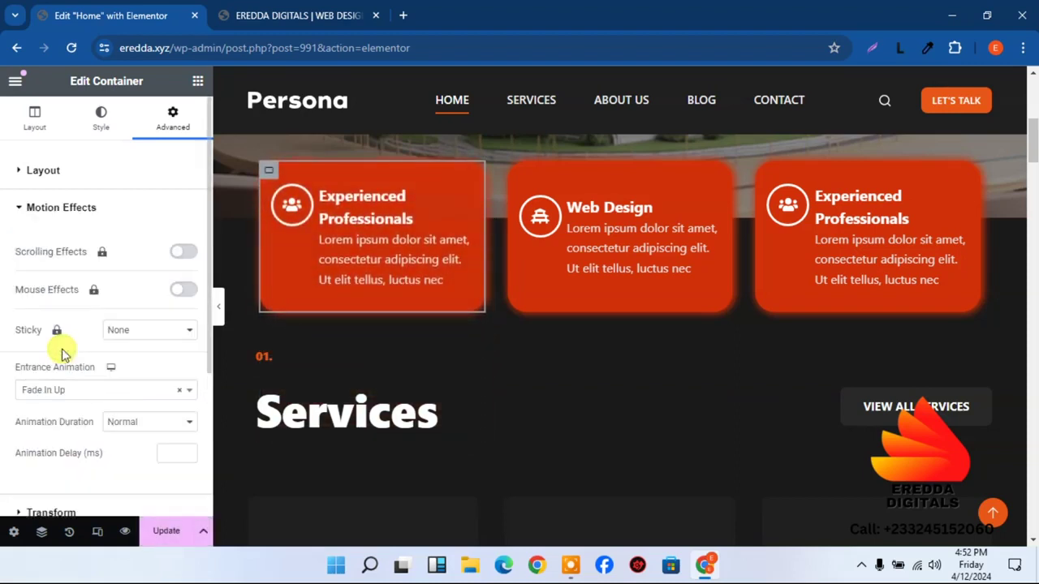
pyautogui.click(170, 536)
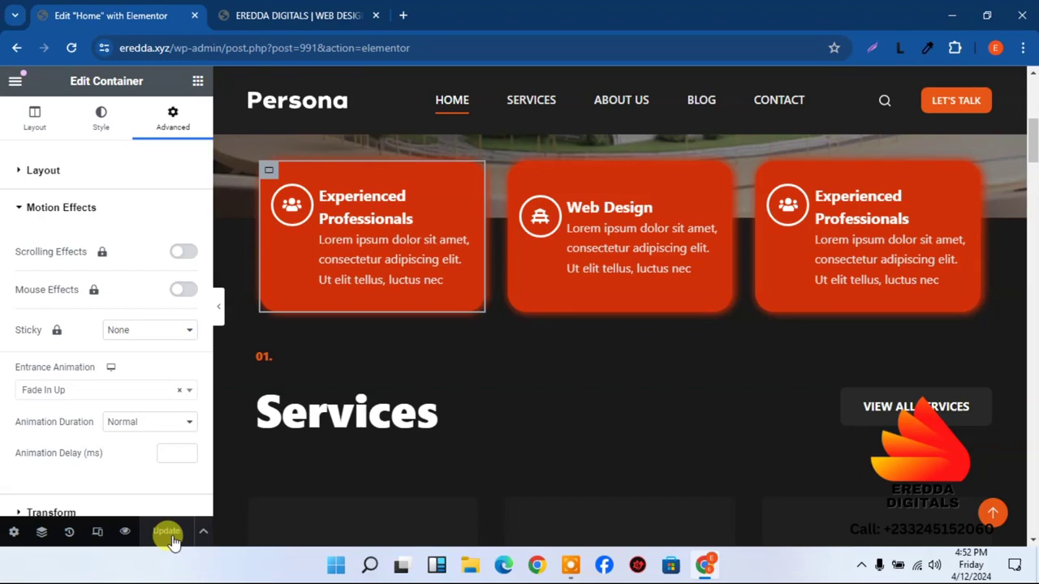
# - Reload the live home page and check the entrance animation of the first red card
pyautogui.click(309, 15)
pyautogui.click(72, 49)
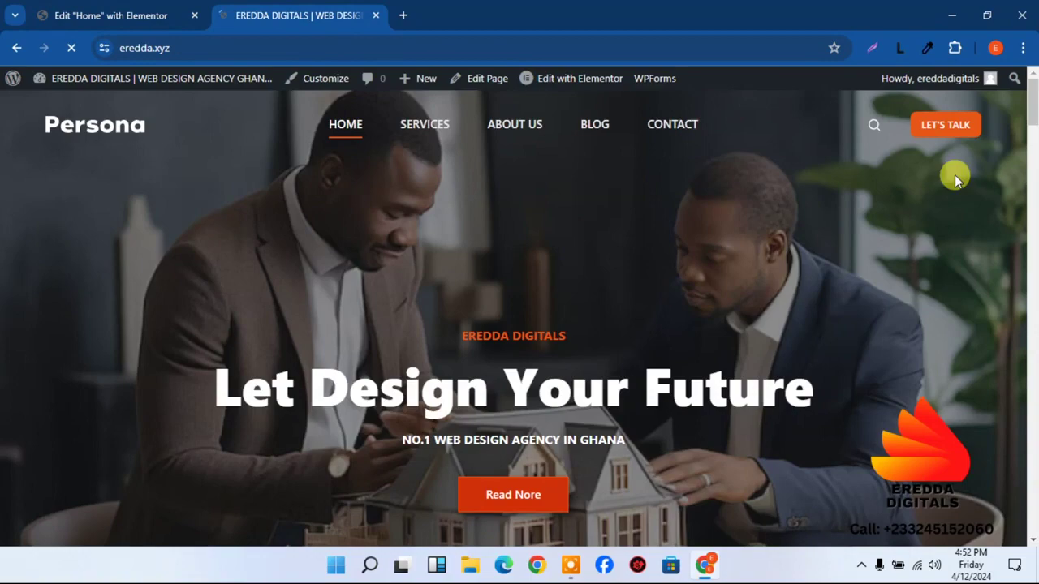
pyautogui.moveTo(1033, 110); pyautogui.dragTo(1029, 134)
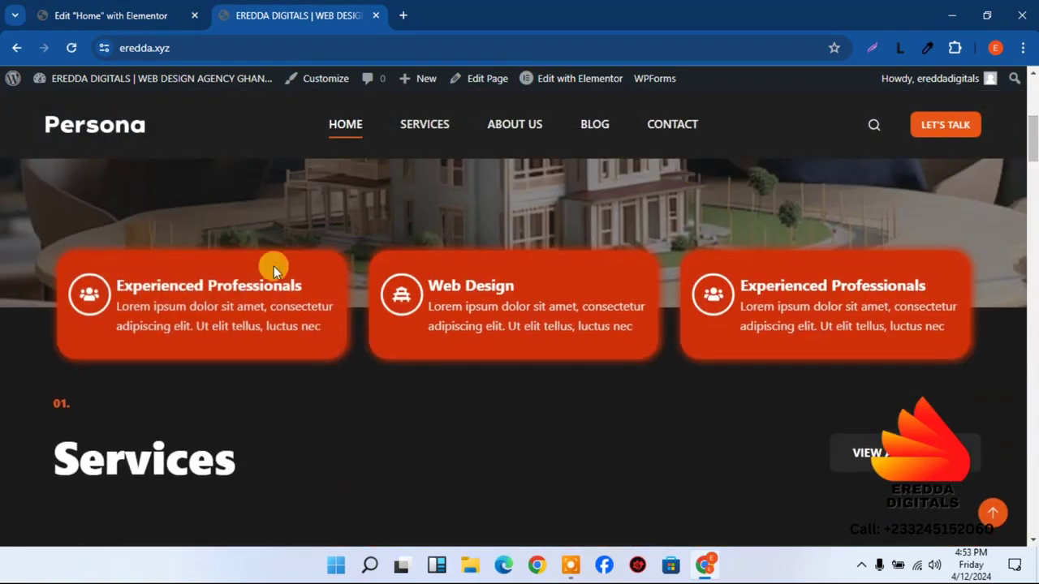
# - Copy the first card container, paste its style onto the Web Design card and the third card, and update the page
pyautogui.click(166, 5)
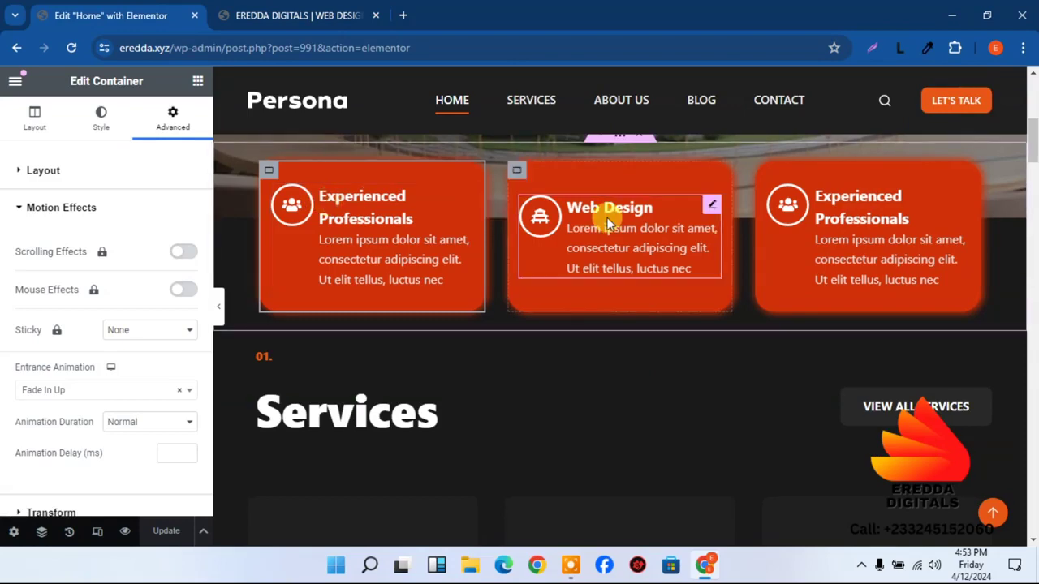
pyautogui.rightClick(270, 173)
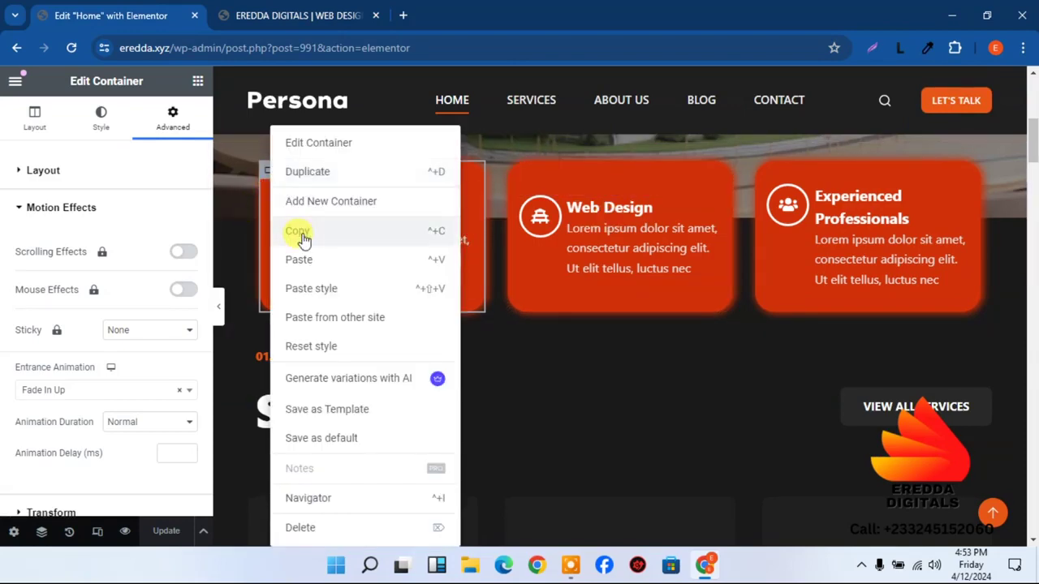
pyautogui.click(297, 230)
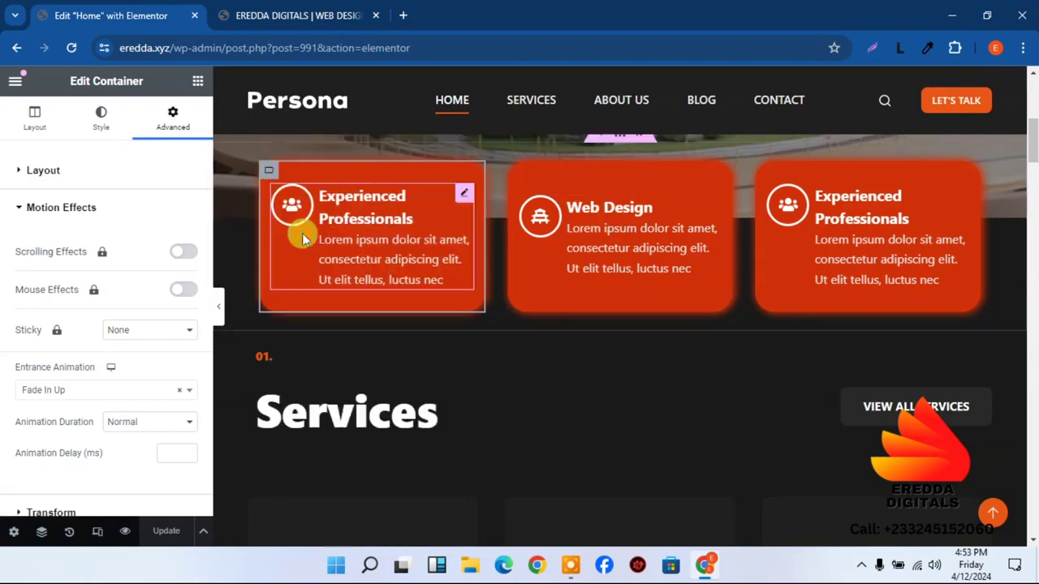
pyautogui.click(514, 172)
pyautogui.rightClick(513, 172)
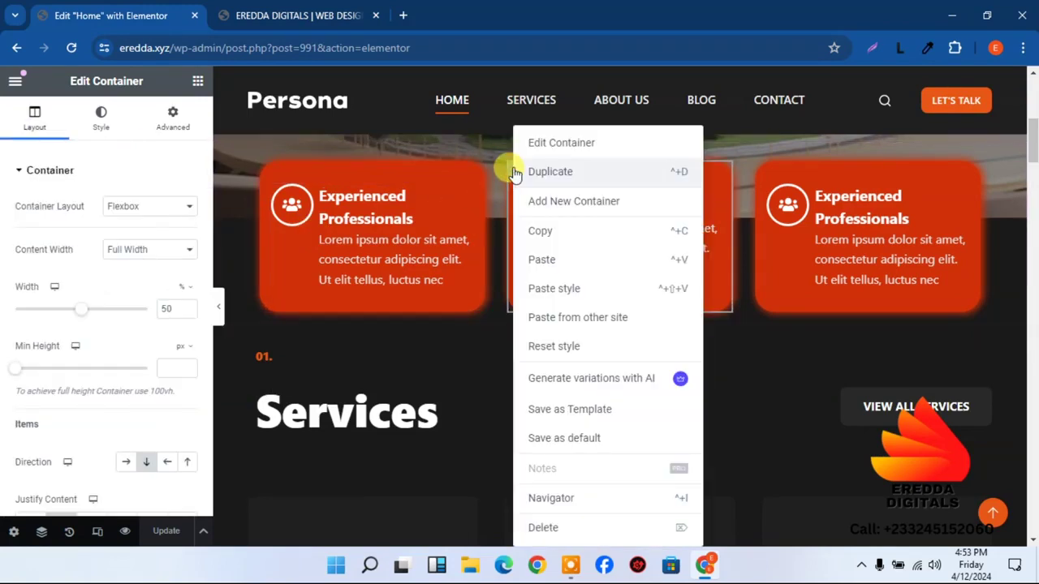
pyautogui.click(561, 288)
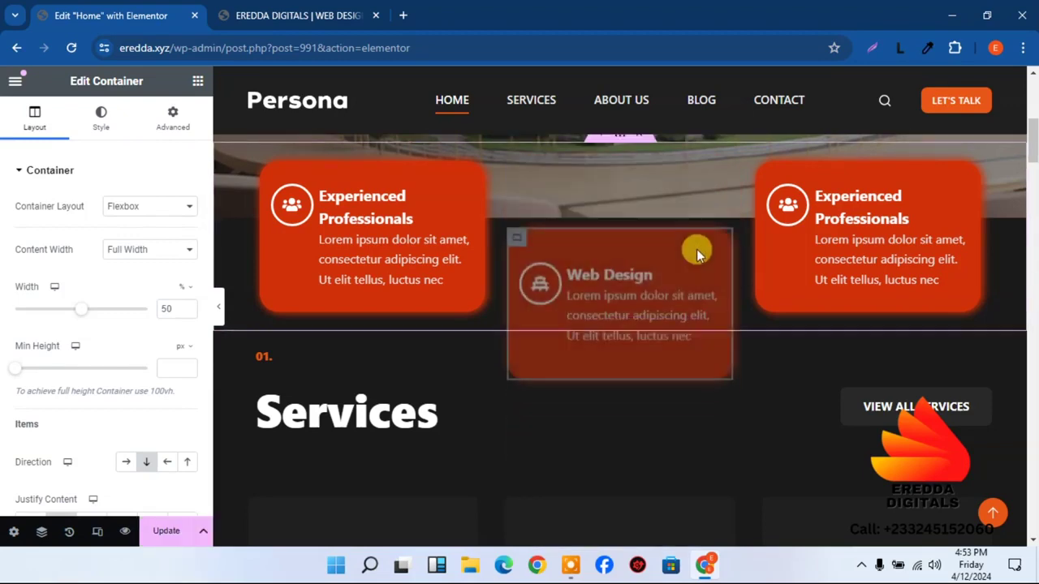
pyautogui.click(765, 173)
pyautogui.rightClick(765, 173)
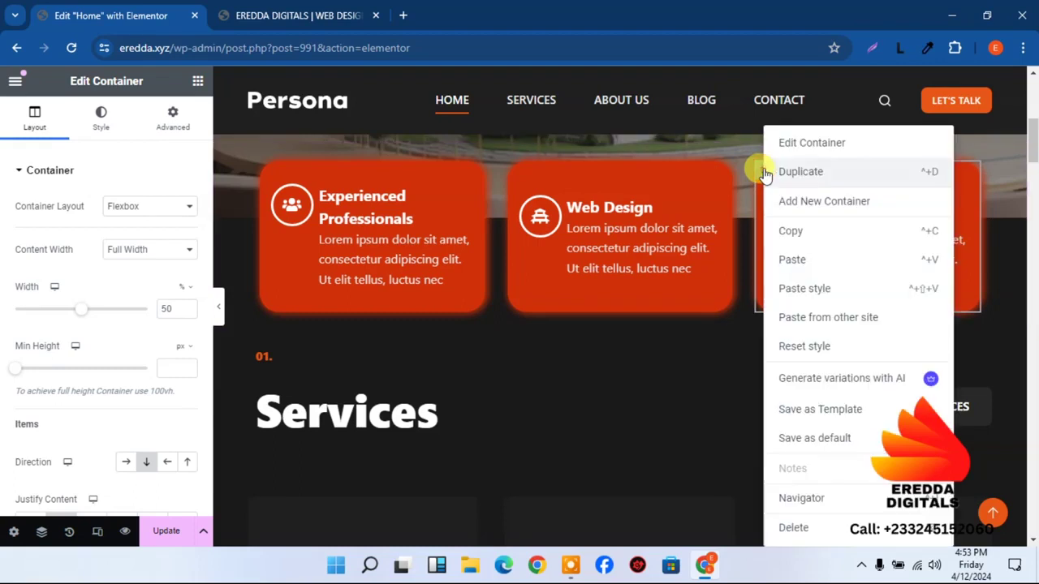
pyautogui.click(796, 290)
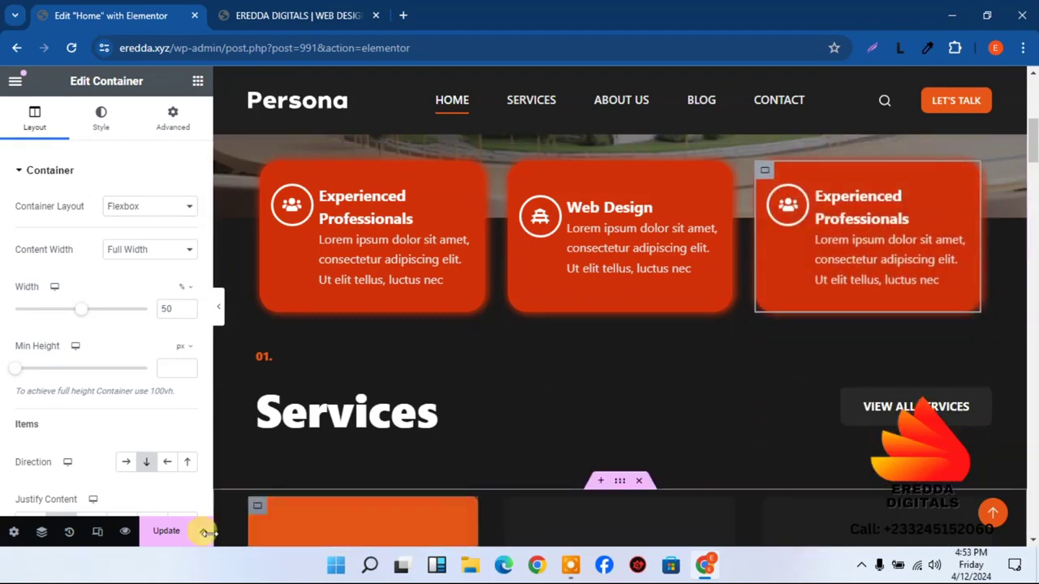
# - Close the old live site tab and preview the edited home page to check the card animations
pyautogui.click(320, 10)
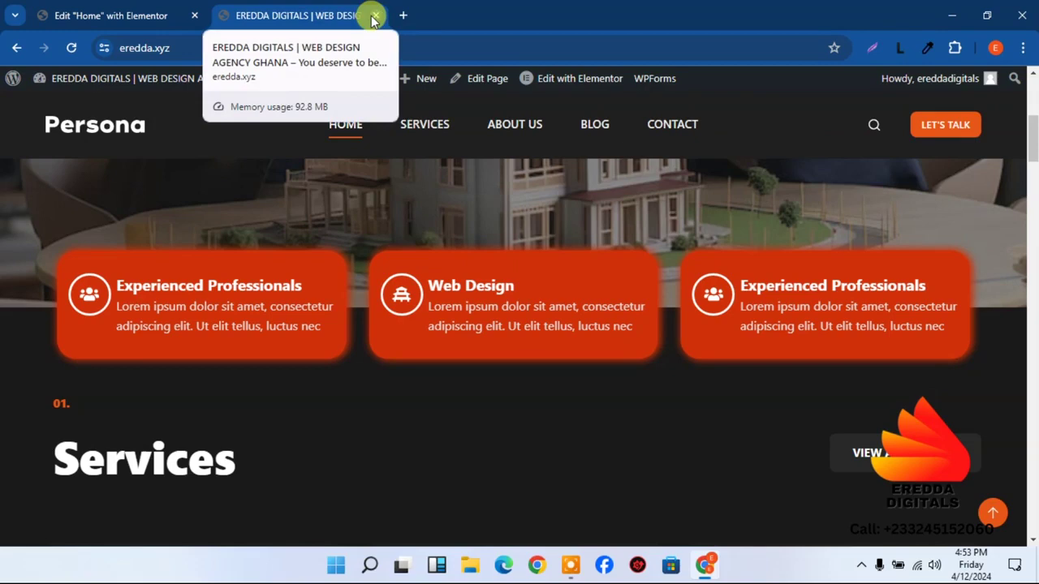
pyautogui.hotkey('ctrl', 'shift', 'Tab')
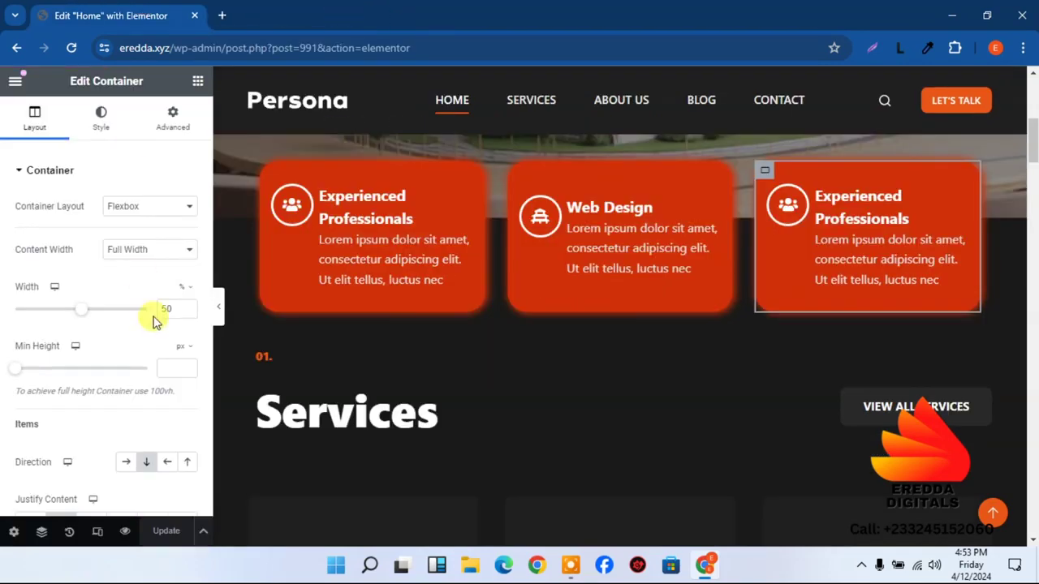
pyautogui.click(124, 532)
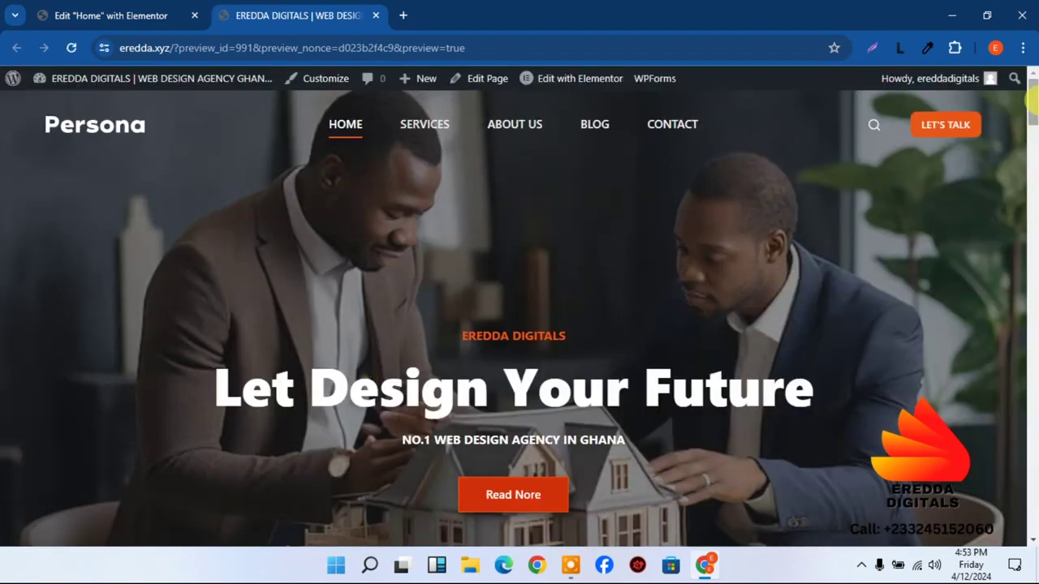
pyautogui.moveTo(1031, 97); pyautogui.dragTo(1029, 156)
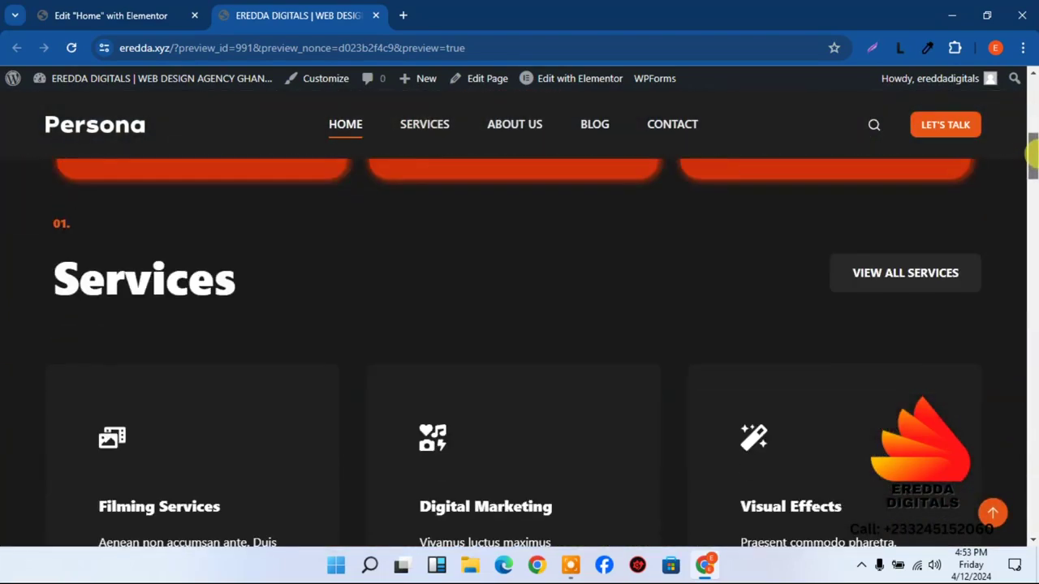
# - Clear the "01." text above the Services heading in the Elementor editor
pyautogui.click(162, 12)
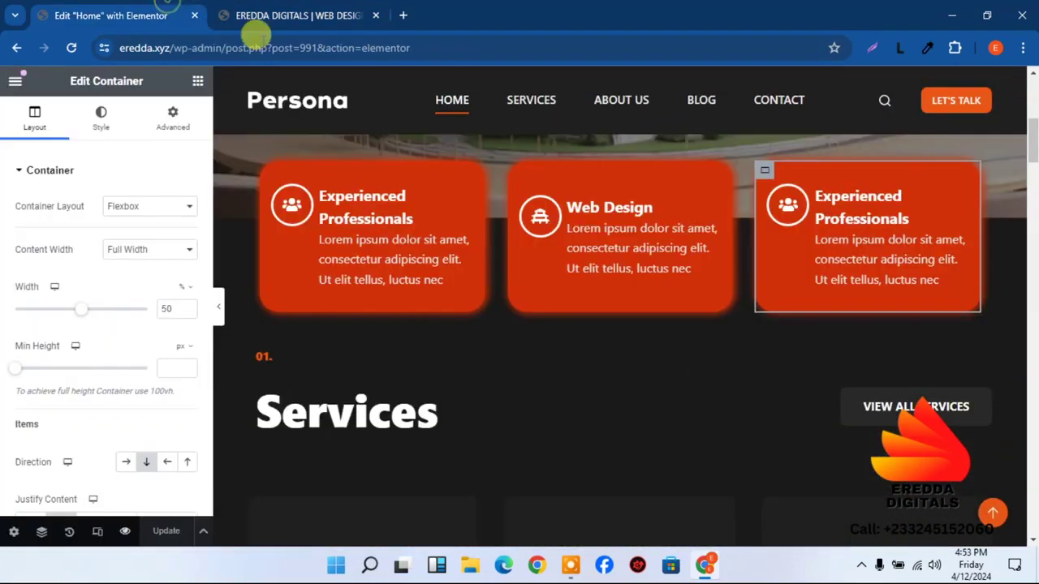
pyautogui.click(273, 359)
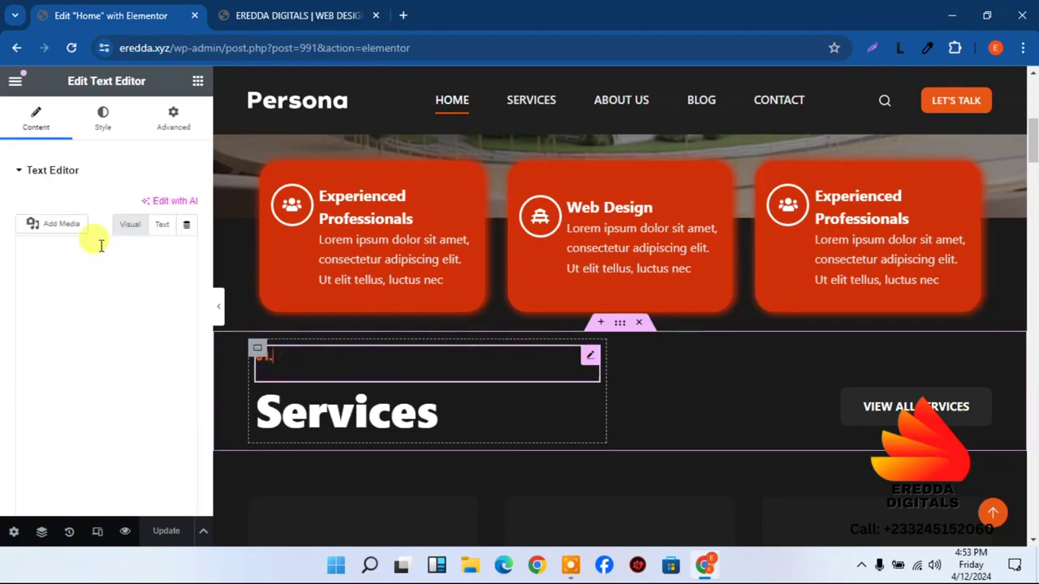
pyautogui.doubleClick(59, 315)
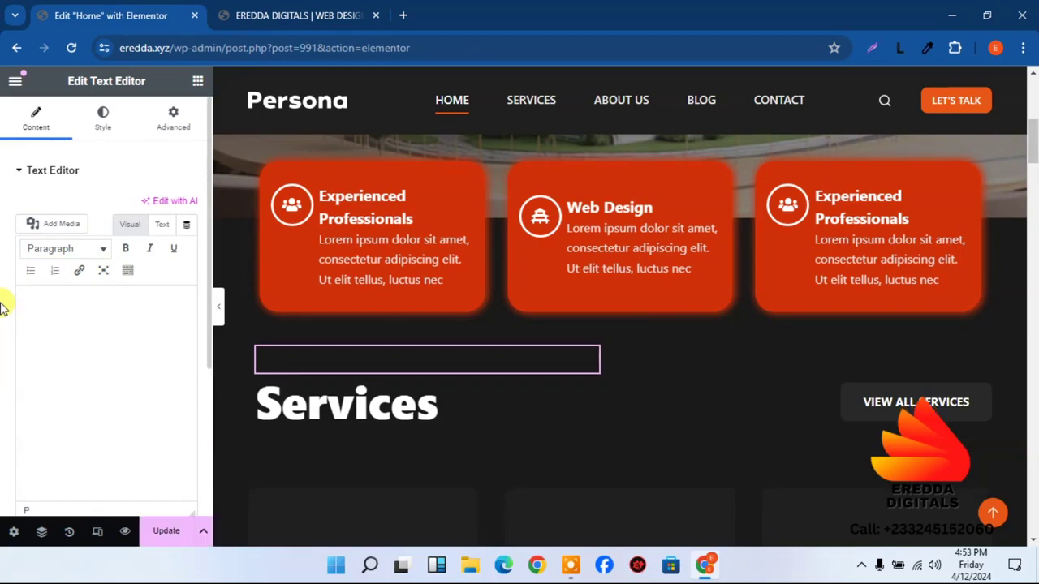
pyautogui.moveTo(1032, 150)
pyautogui.mouseDown()
pyautogui.moveTo(1032, 178)
pyautogui.moveTo(1032, 167)
pyautogui.mouseUp()
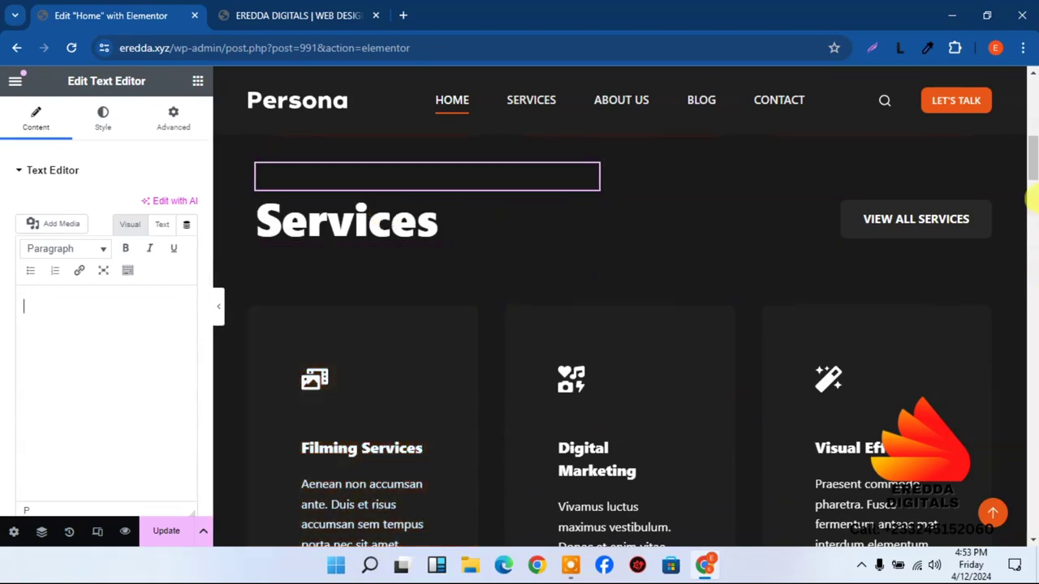
# - Inspect the title settings of the Filming Services, Digital Marketing and Visual Effects icon boxes in the Services section
pyautogui.moveTo(1032, 168)
pyautogui.mouseDown()
pyautogui.moveTo(1027, 151)
pyautogui.moveTo(1033, 171)
pyautogui.mouseUp()
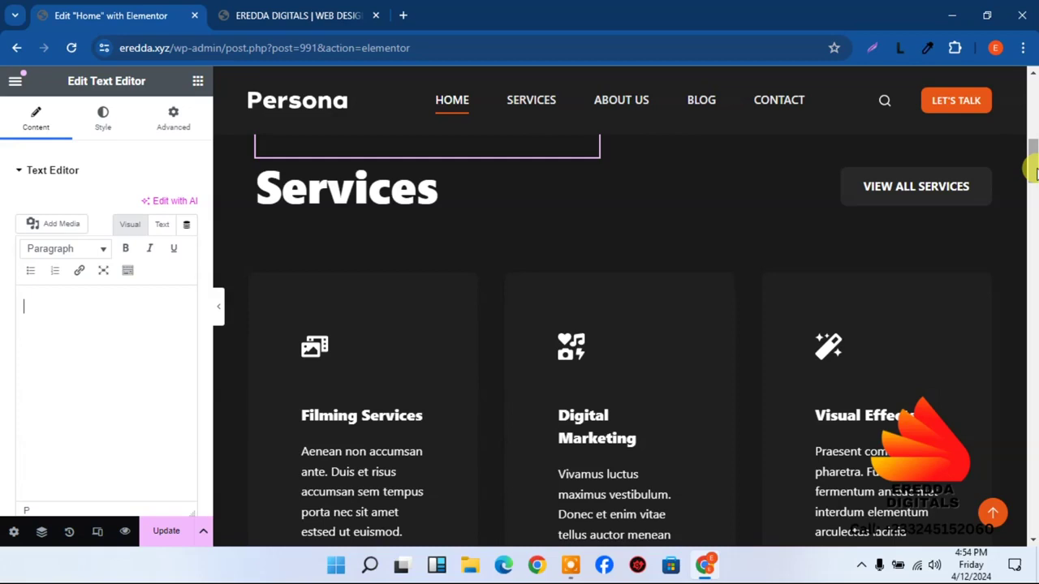
pyautogui.moveTo(1032, 170); pyautogui.dragTo(1032, 181)
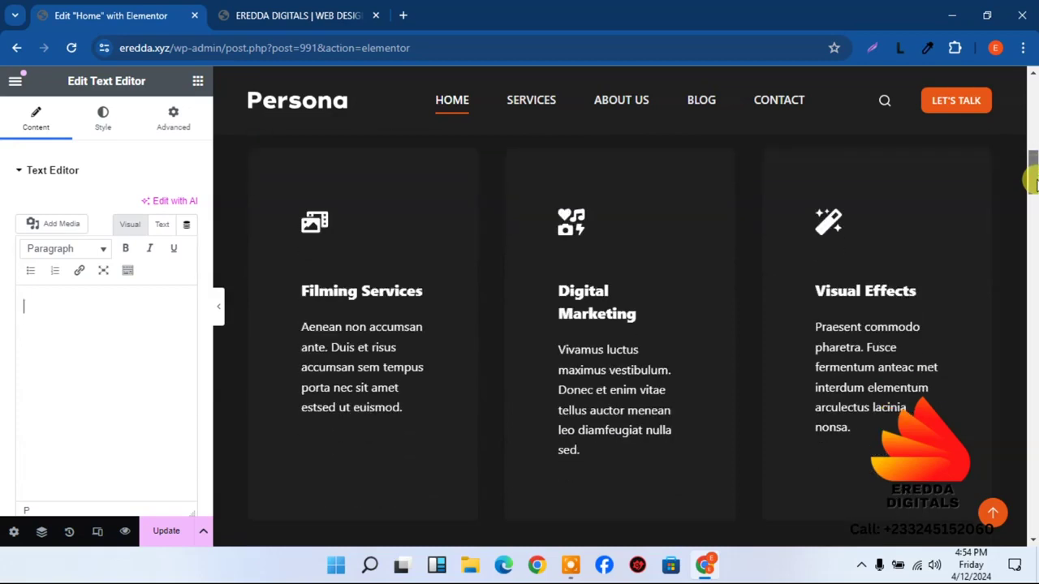
pyautogui.click(342, 221)
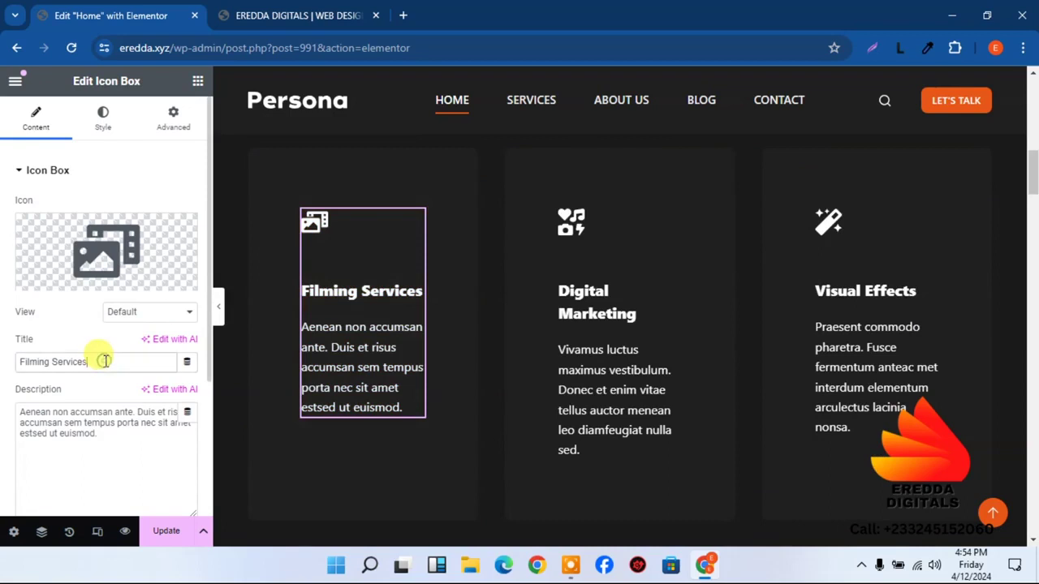
pyautogui.moveTo(104, 361); pyautogui.dragTo(4, 367)
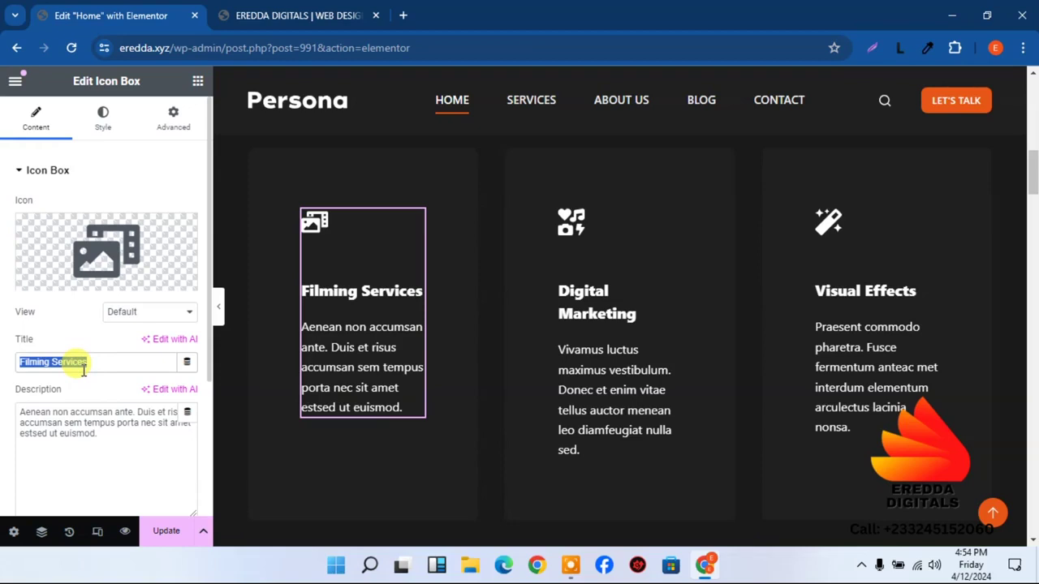
pyautogui.click(595, 332)
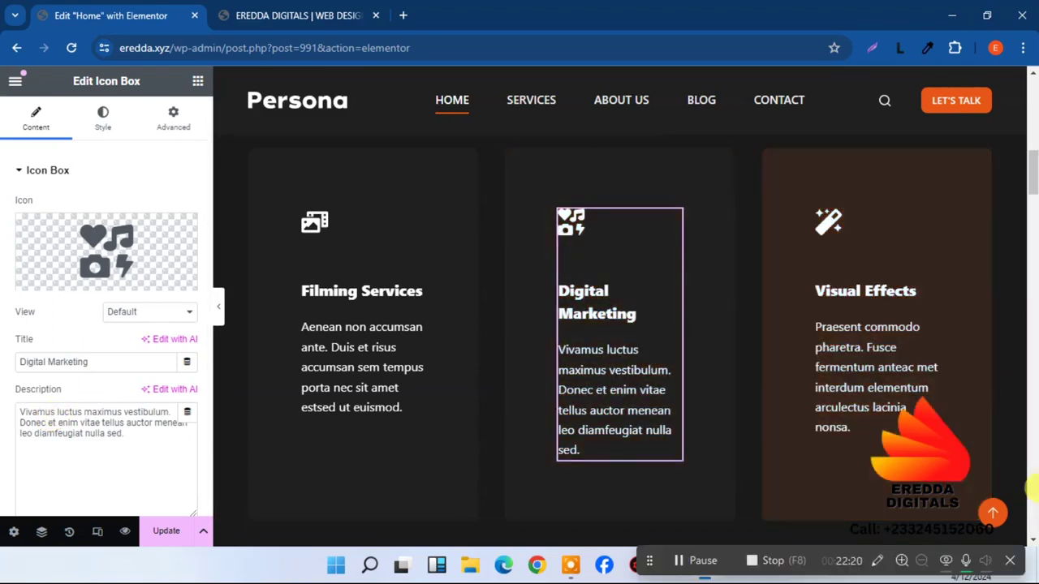
pyautogui.click(1011, 561)
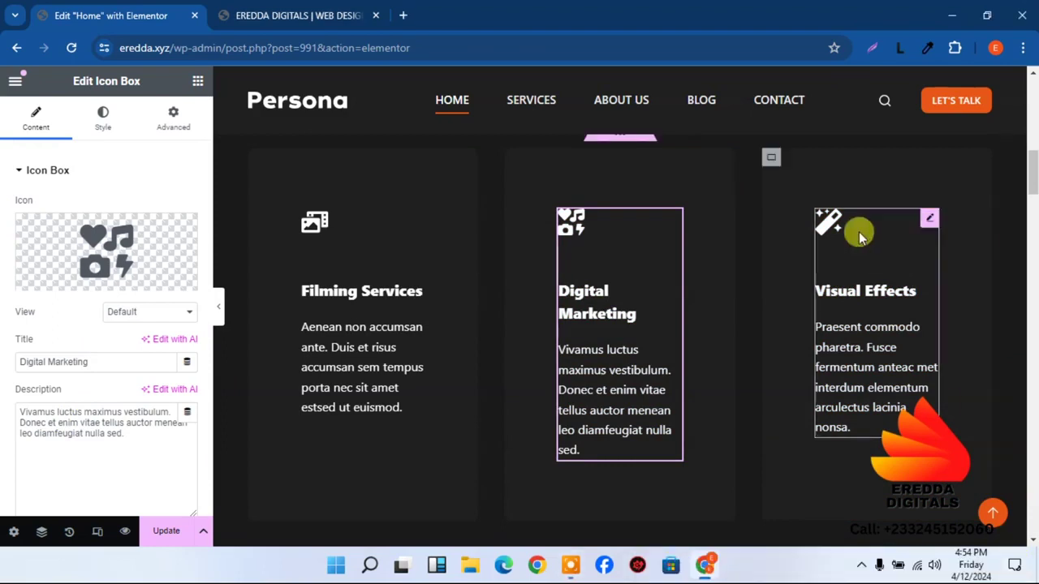
pyautogui.click(846, 277)
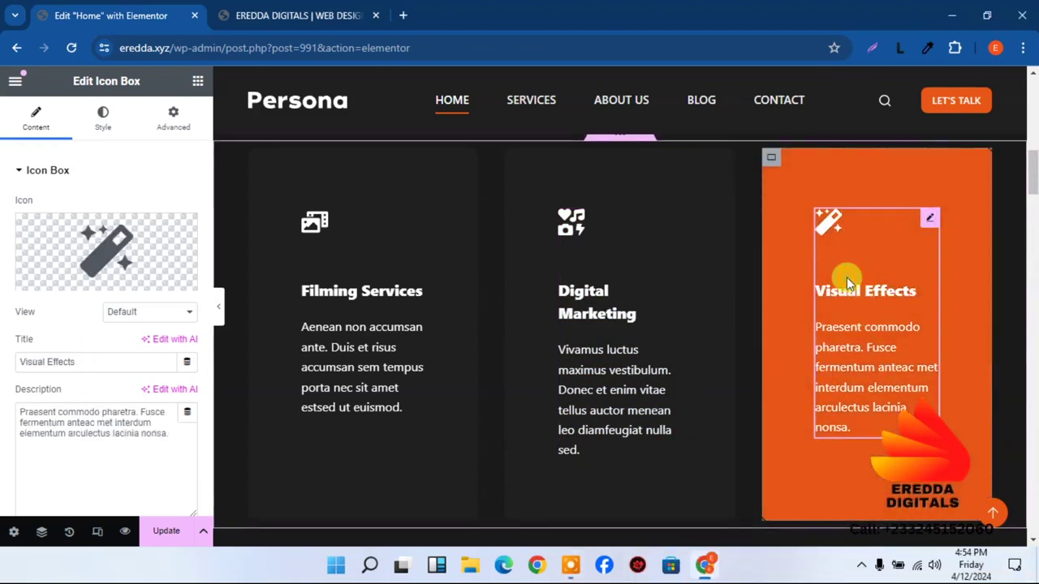
pyautogui.moveTo(86, 362); pyautogui.dragTo(4, 375)
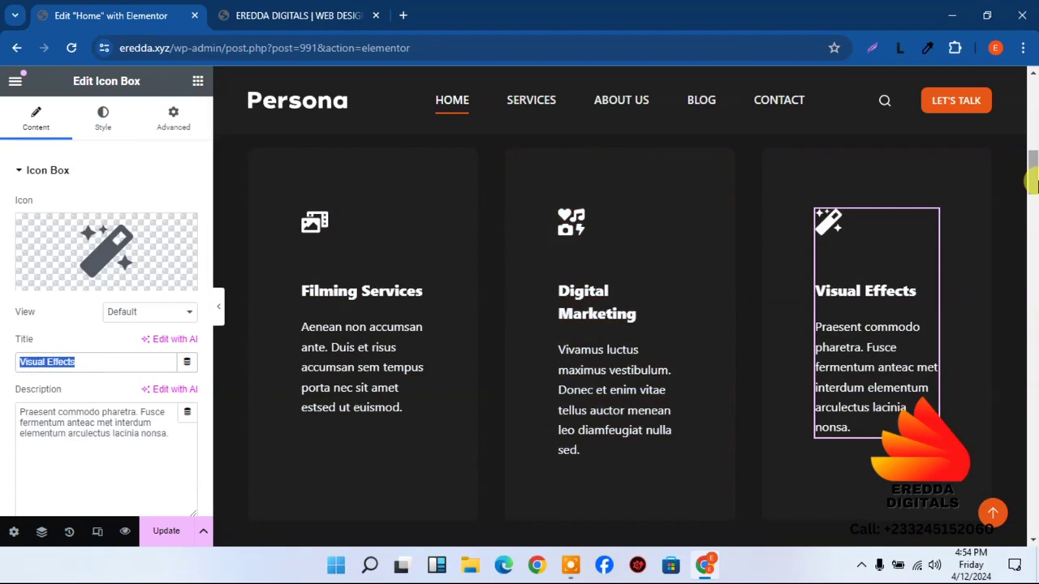
# - Retitle the Subscribers counter as "Clients" and clear its number suffix
pyautogui.moveTo(1032, 181); pyautogui.dragTo(1032, 218)
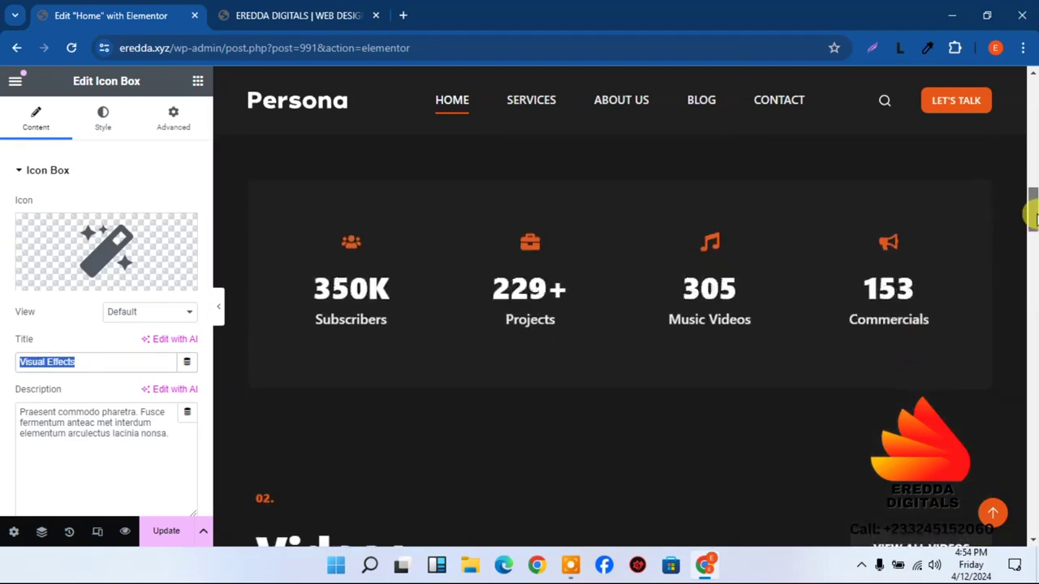
pyautogui.scroll(2, 702, 285)
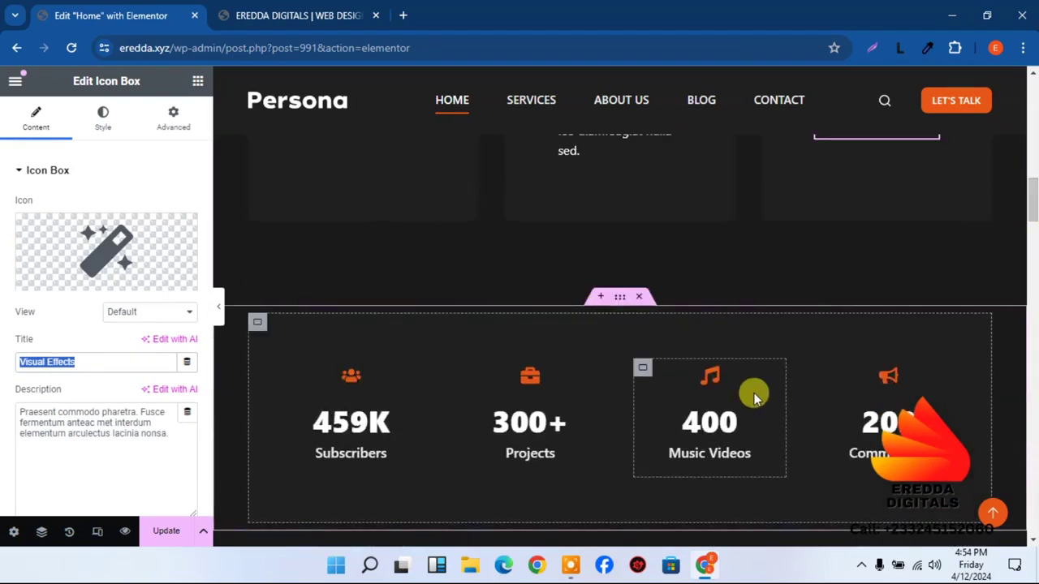
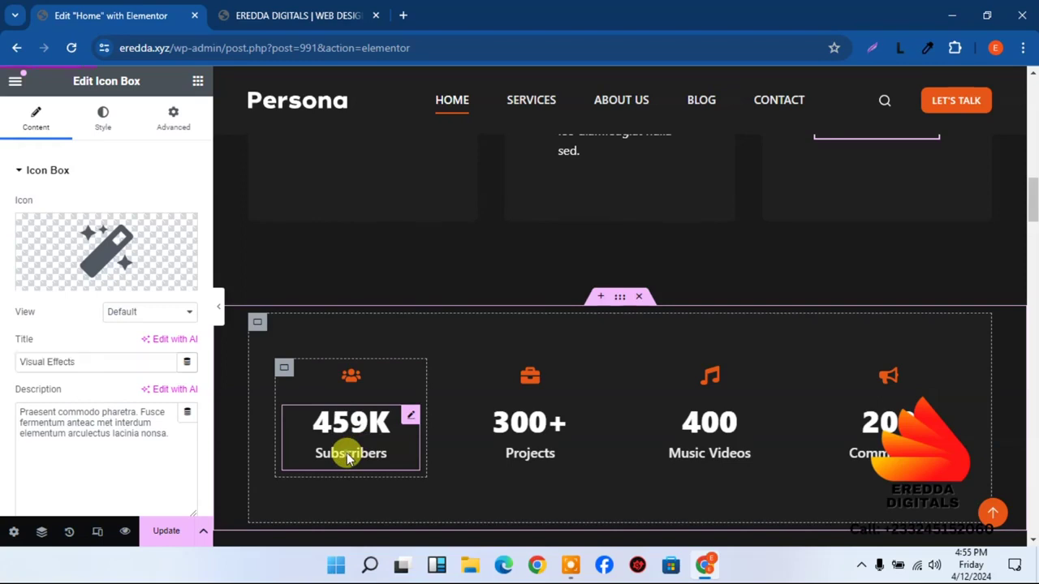
pyautogui.click(349, 456)
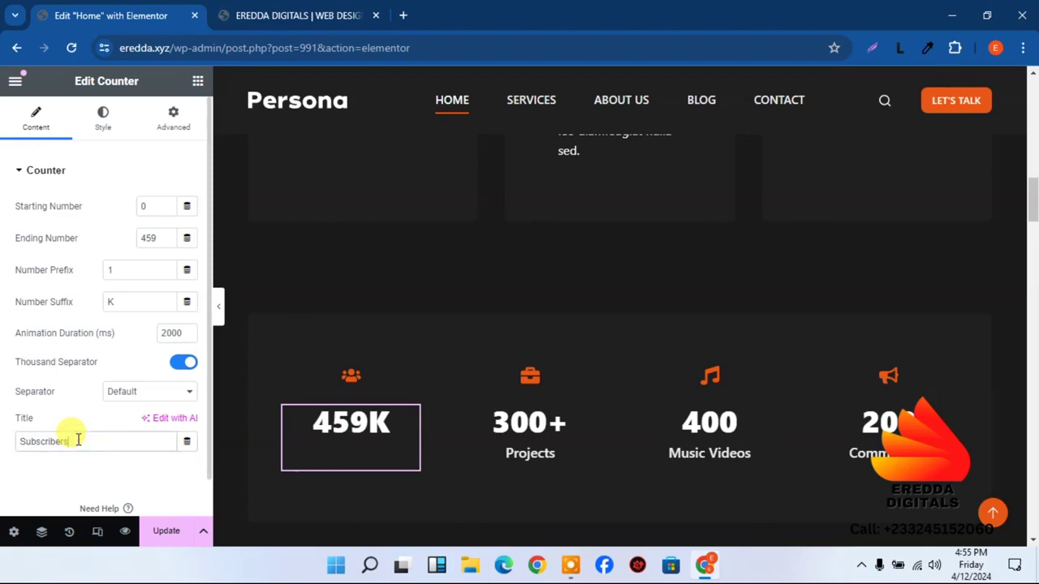
pyautogui.moveTo(78, 440); pyautogui.dragTo(2, 446)
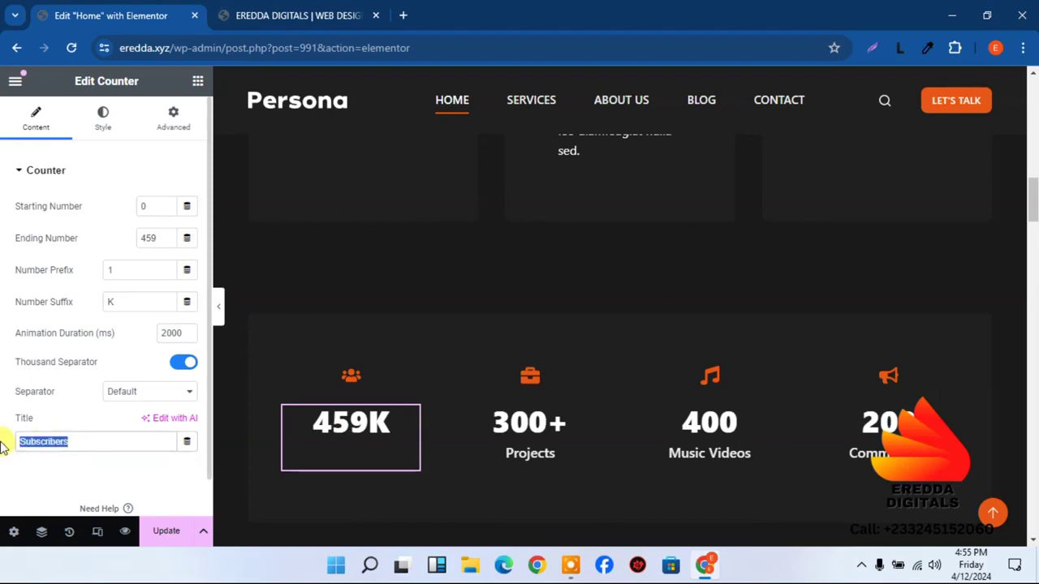
pyautogui.write('Cu')
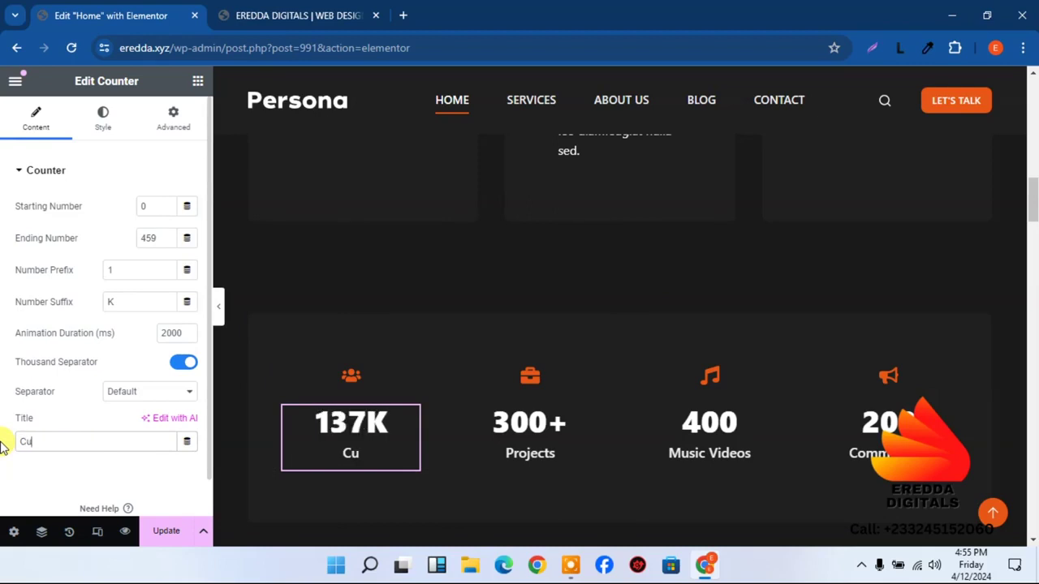
pyautogui.press('BackSpace')
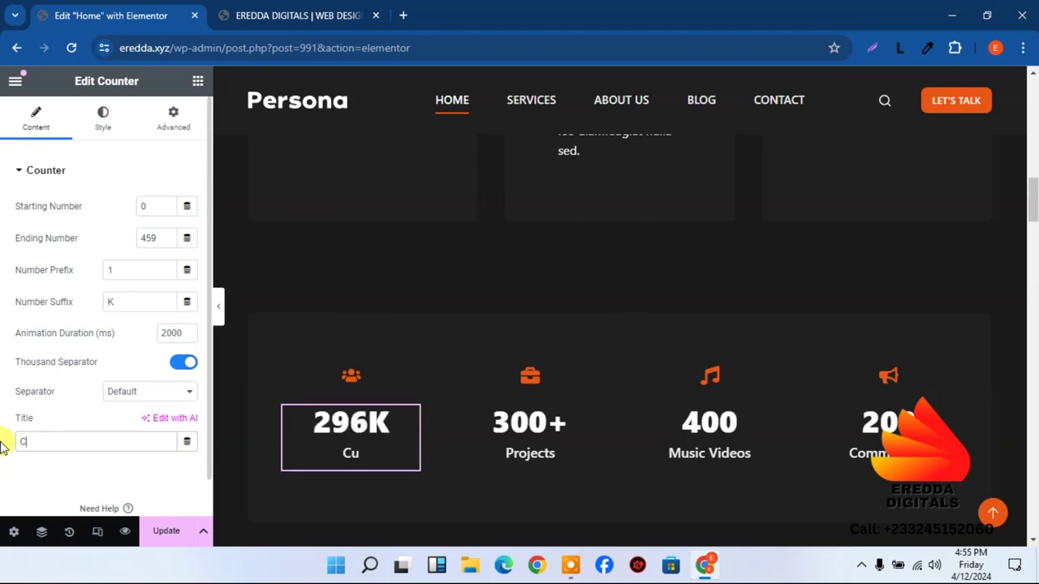
pyautogui.write('lients')
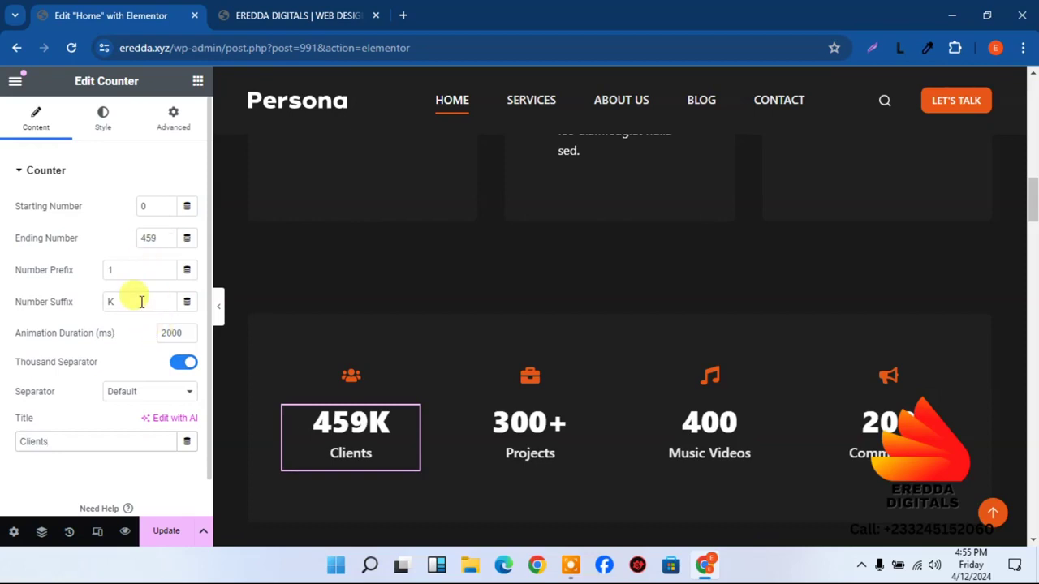
pyautogui.moveTo(121, 303); pyautogui.dragTo(96, 302)
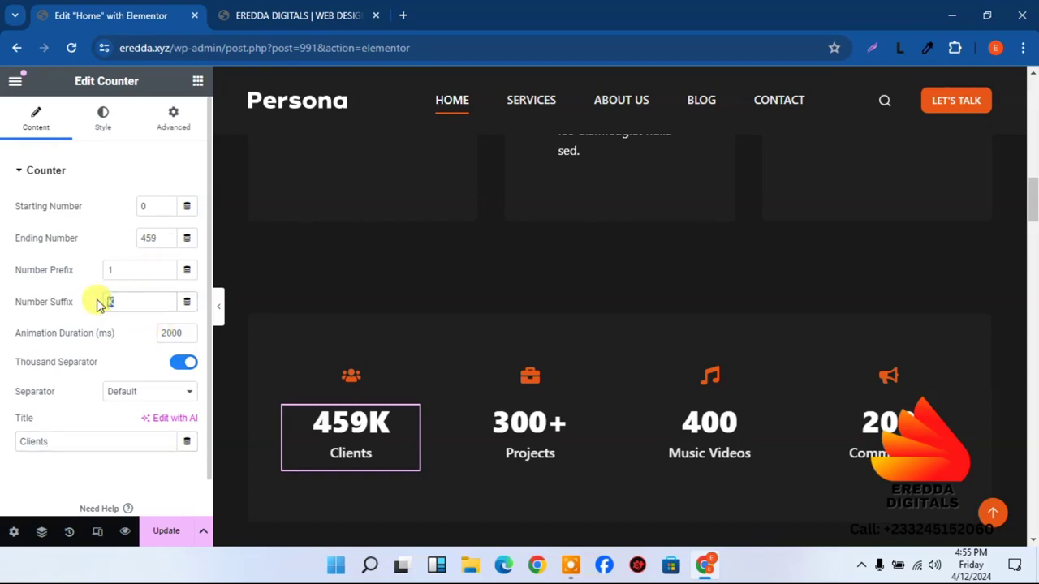
pyautogui.press('BackSpace')
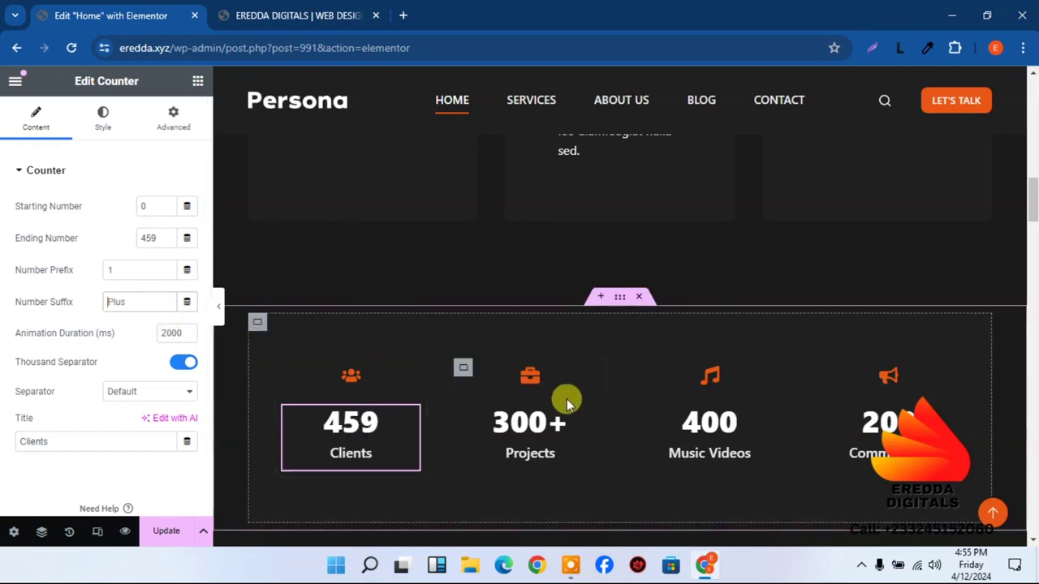
# - Set the Projects counter's ending number to 600
pyautogui.click(532, 445)
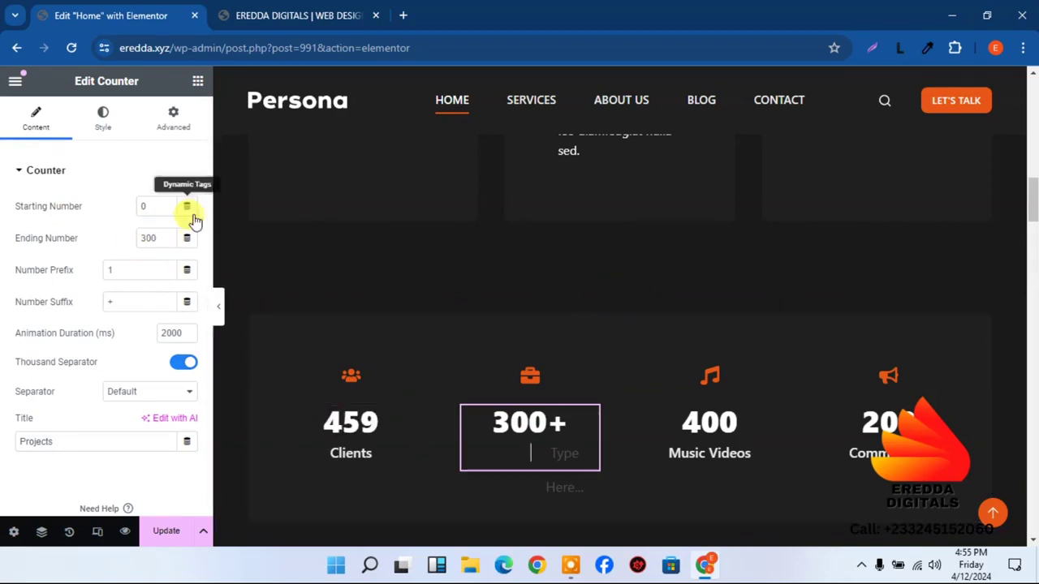
pyautogui.moveTo(165, 237); pyautogui.dragTo(118, 243)
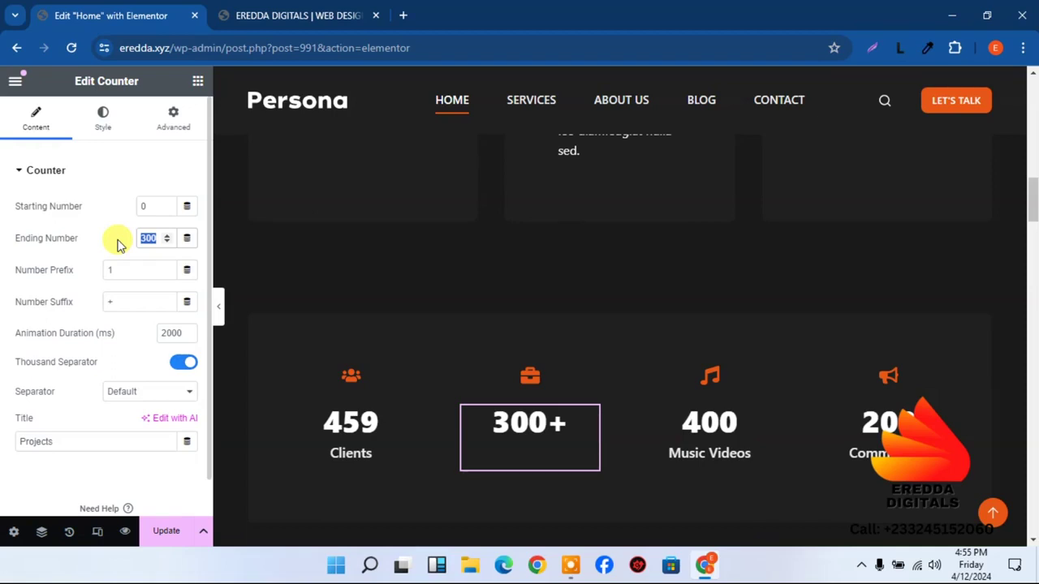
pyautogui.write('6')
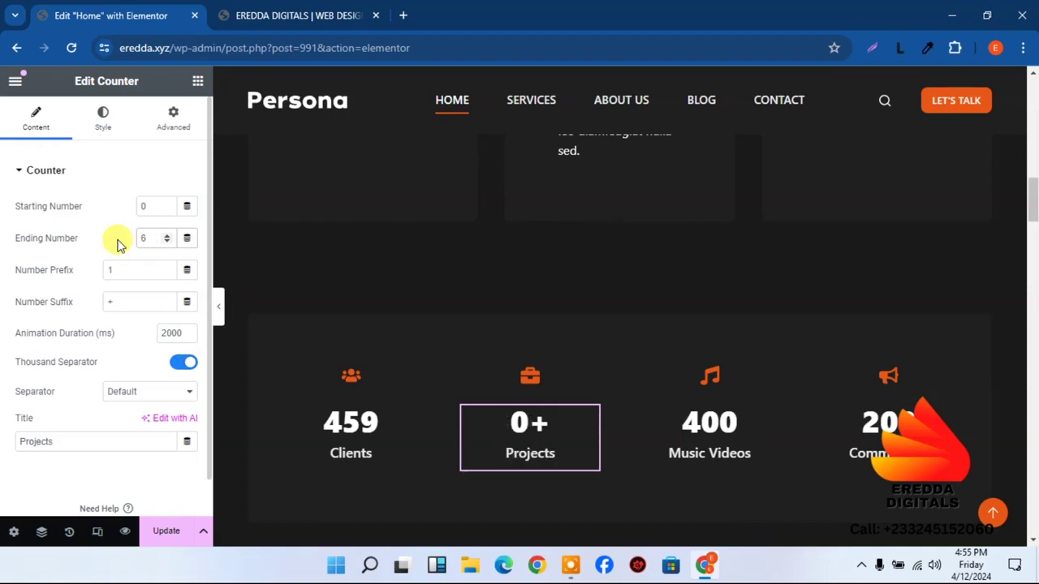
pyautogui.write('00')
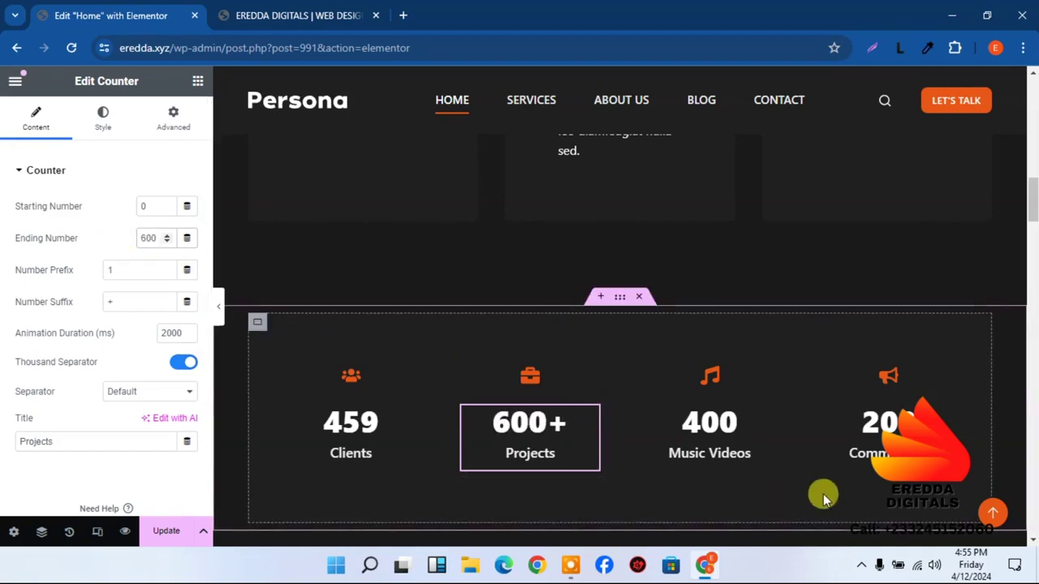
# - Delete the second row of video thumbnails in the Videos section
pyautogui.click(704, 378)
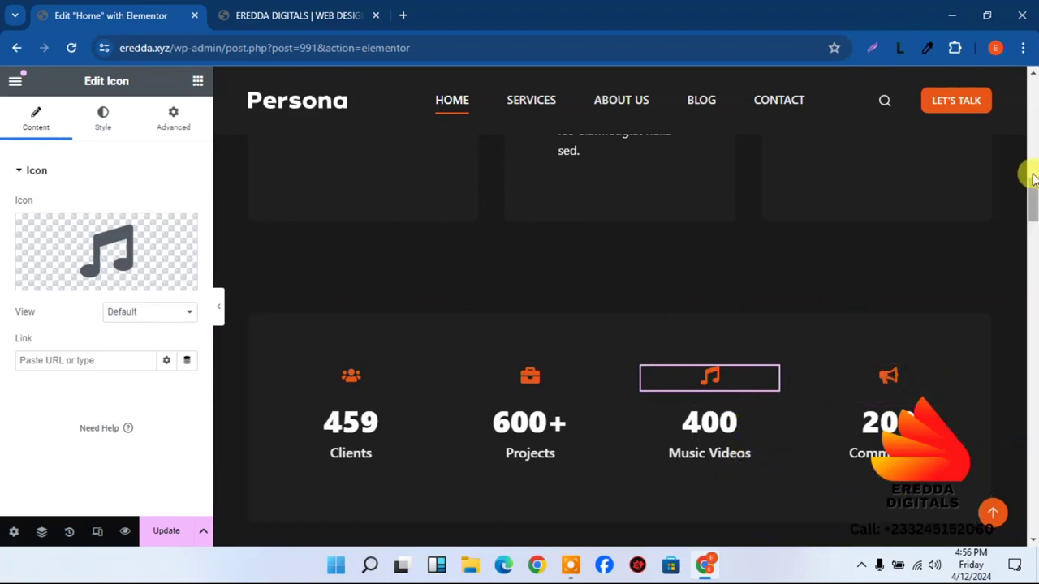
pyautogui.moveTo(1030, 199); pyautogui.dragTo(1029, 221)
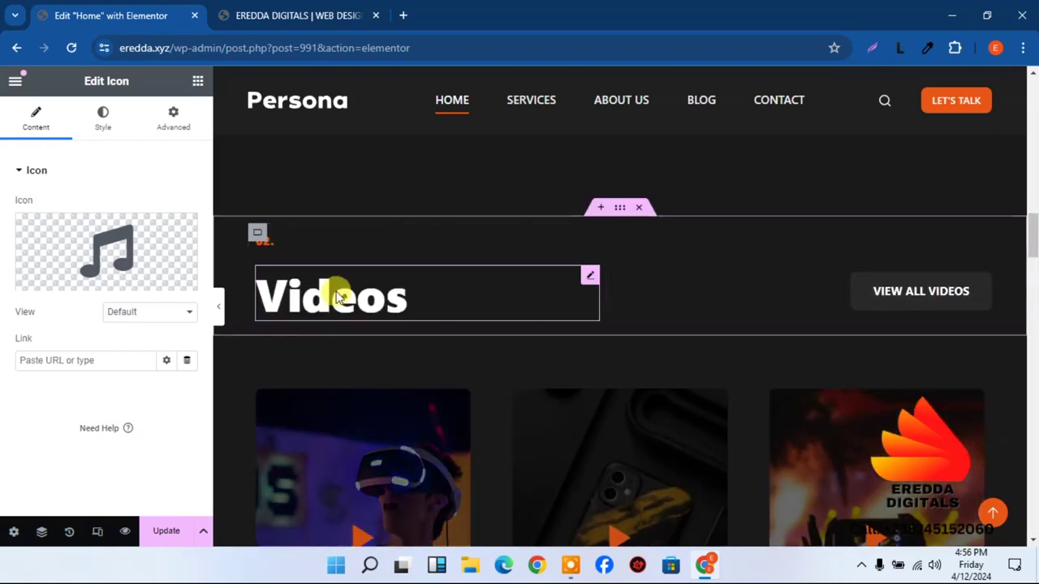
pyautogui.moveTo(1031, 217); pyautogui.dragTo(1031, 262)
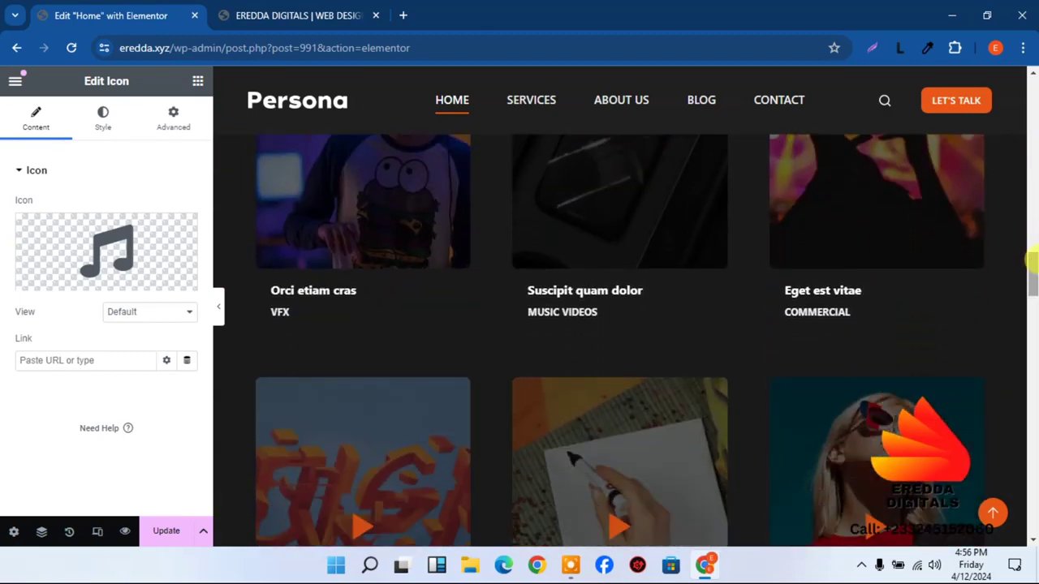
pyautogui.moveTo(593, 384)
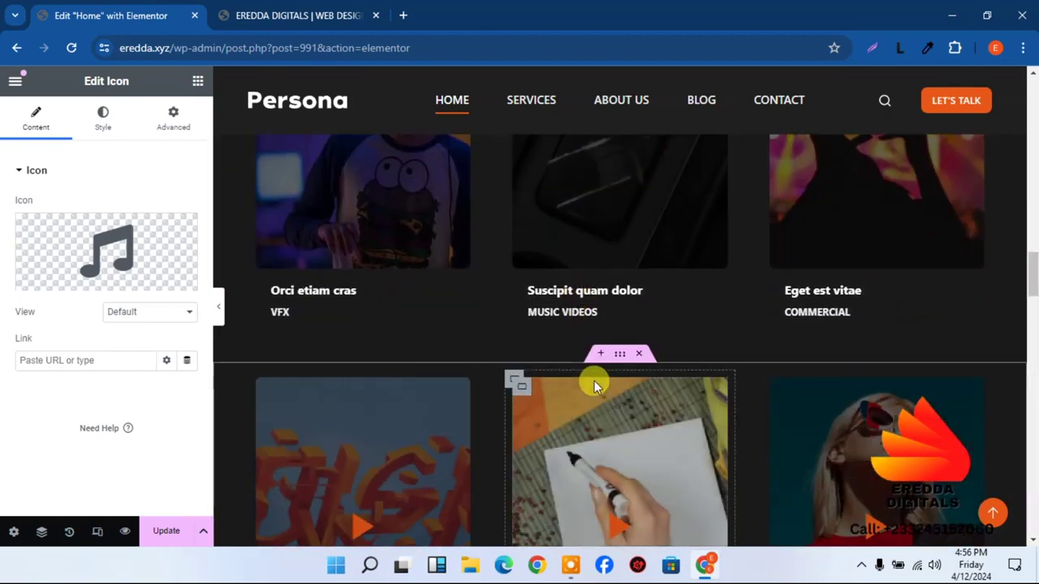
pyautogui.click(640, 357)
# - Change the Videos section heading to "Portrfolio"
pyautogui.moveTo(1032, 292); pyautogui.dragTo(1032, 242)
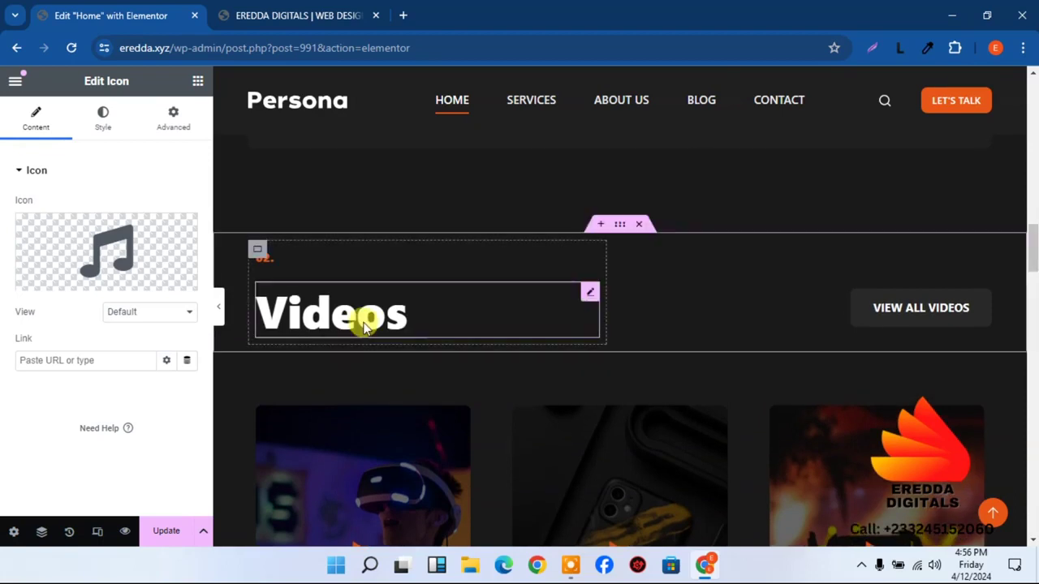
pyautogui.click(363, 325)
pyautogui.moveTo(68, 221); pyautogui.dragTo(2, 231)
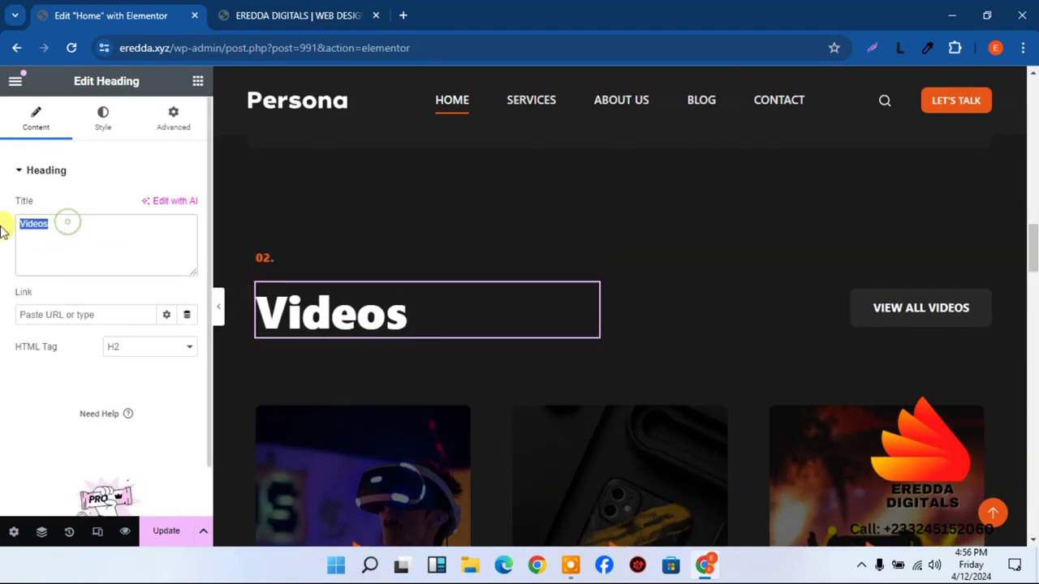
pyautogui.write('Po')
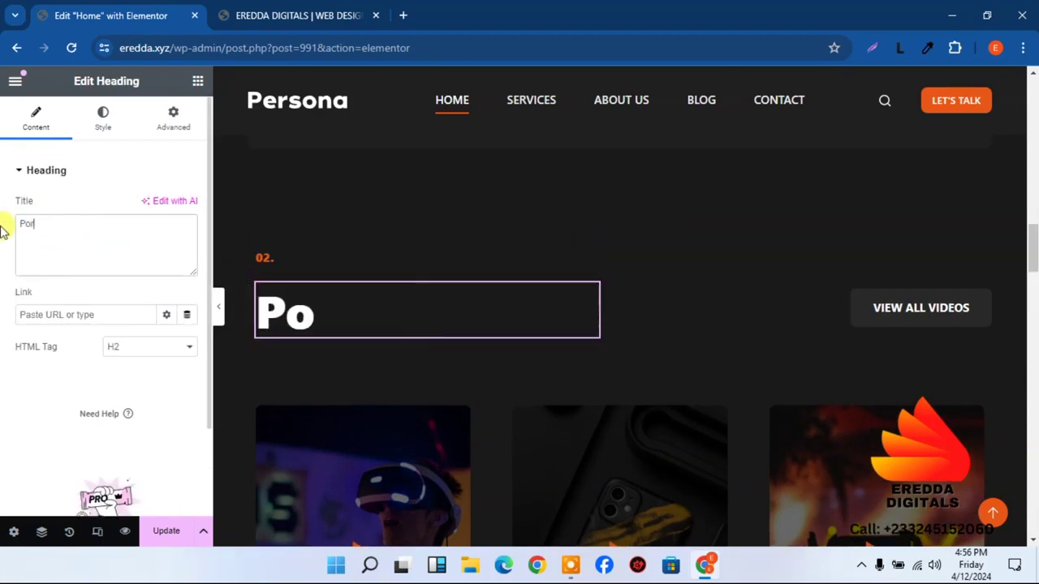
pyautogui.write('rtrfolio')
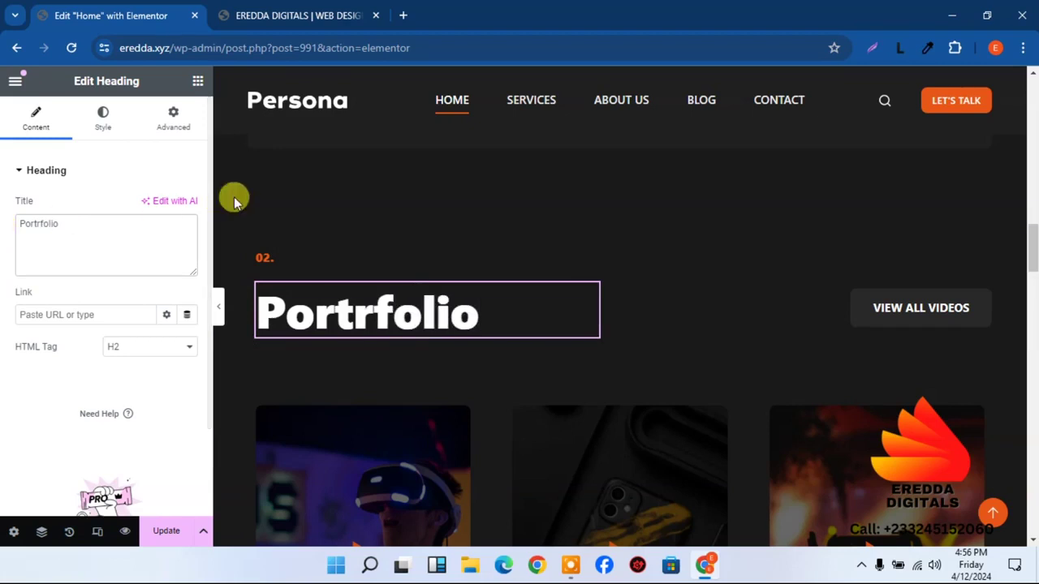
# - Clear the "02." text above the Portrfolio heading and update the page
pyautogui.click(263, 257)
pyautogui.moveTo(47, 308); pyautogui.dragTo(4, 315)
pyautogui.press('BackSpace')
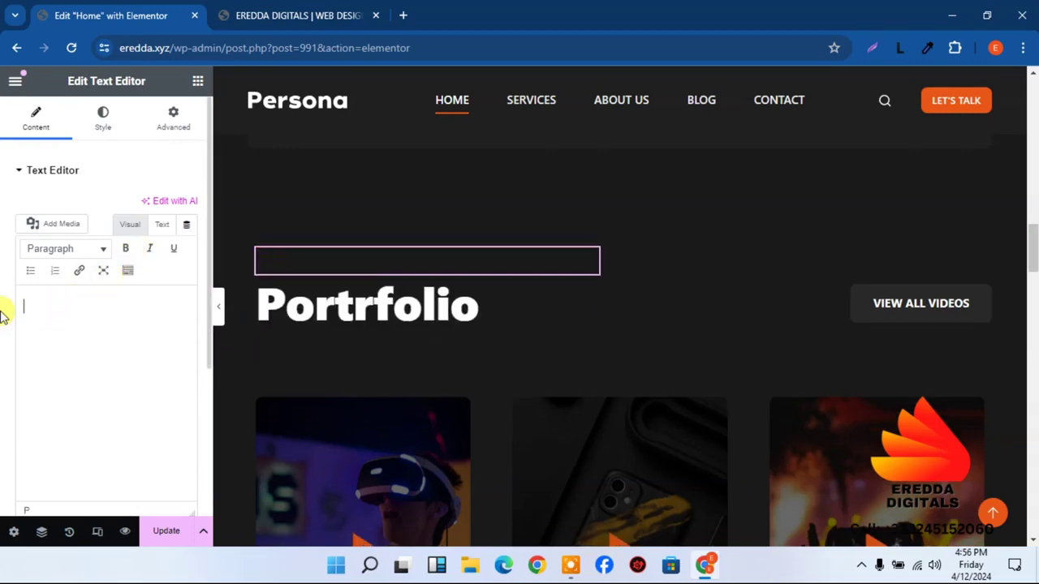
pyautogui.click(147, 542)
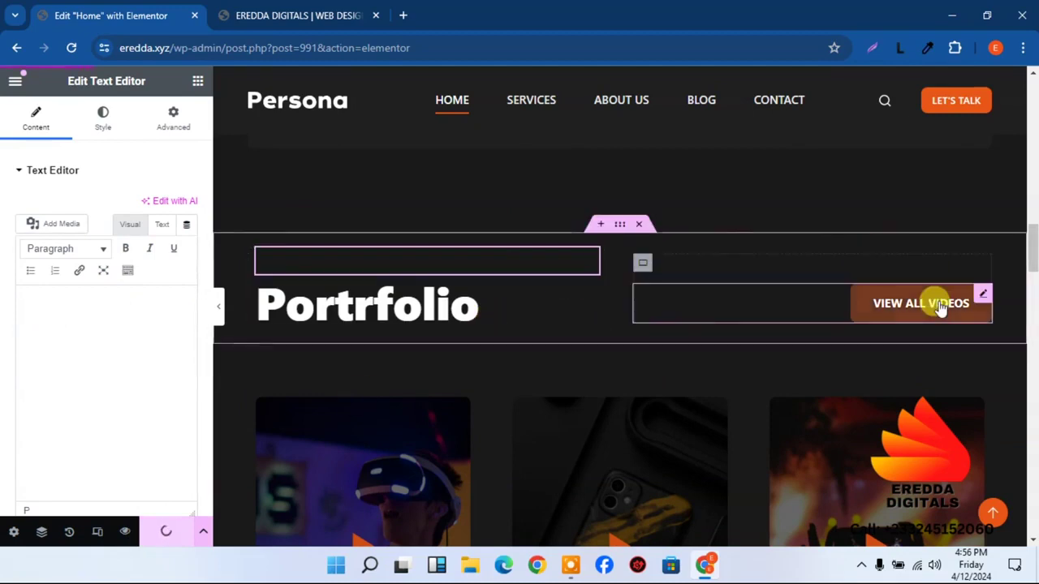
# - Change the View All Videos button's text in the Portrfolio section to "View All Project", keep its link as "#", and update the page
pyautogui.click(909, 313)
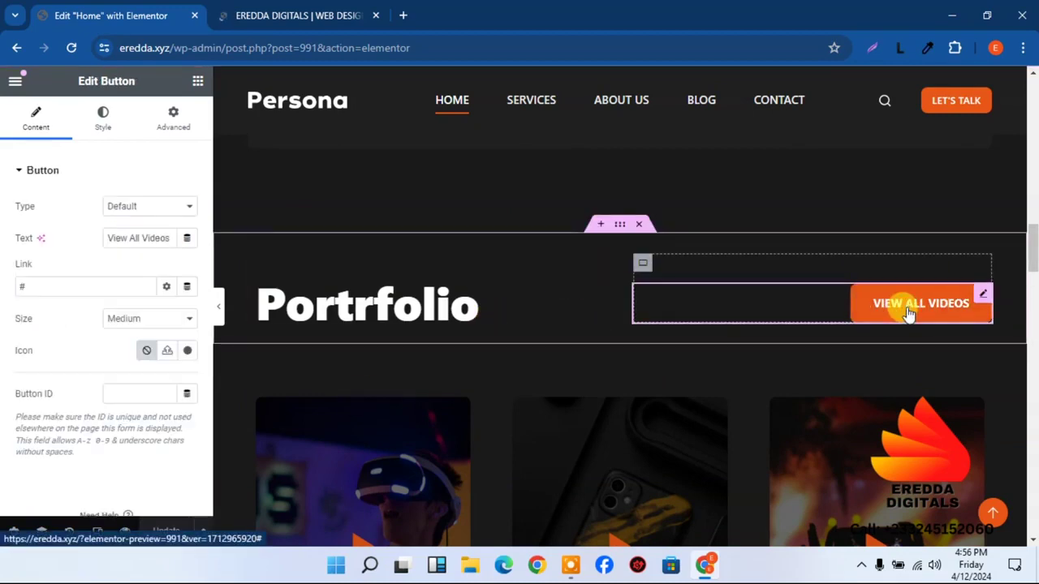
pyautogui.tripleClick(156, 238)
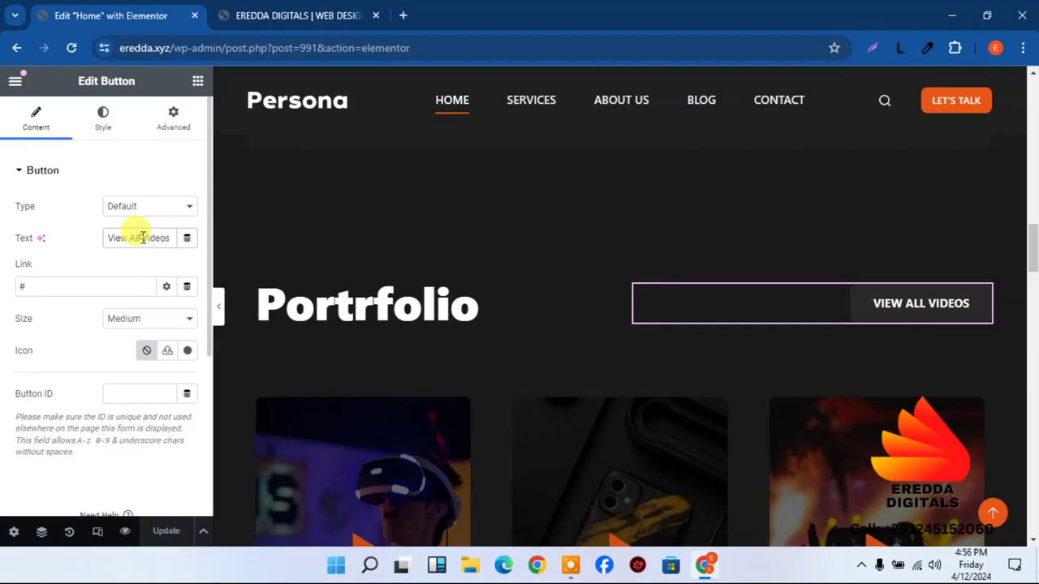
pyautogui.write('V')
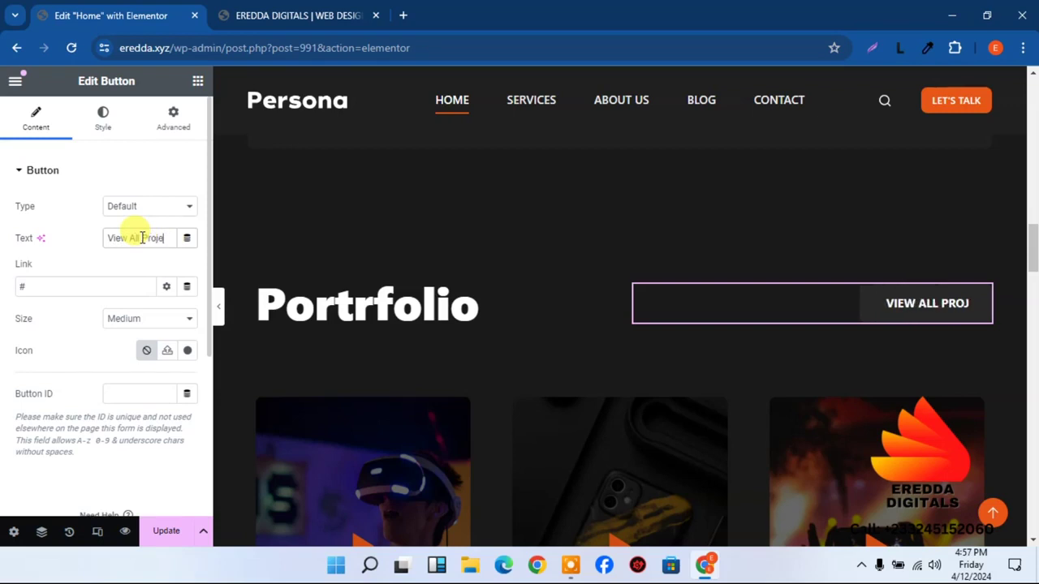
pyautogui.click(69, 293)
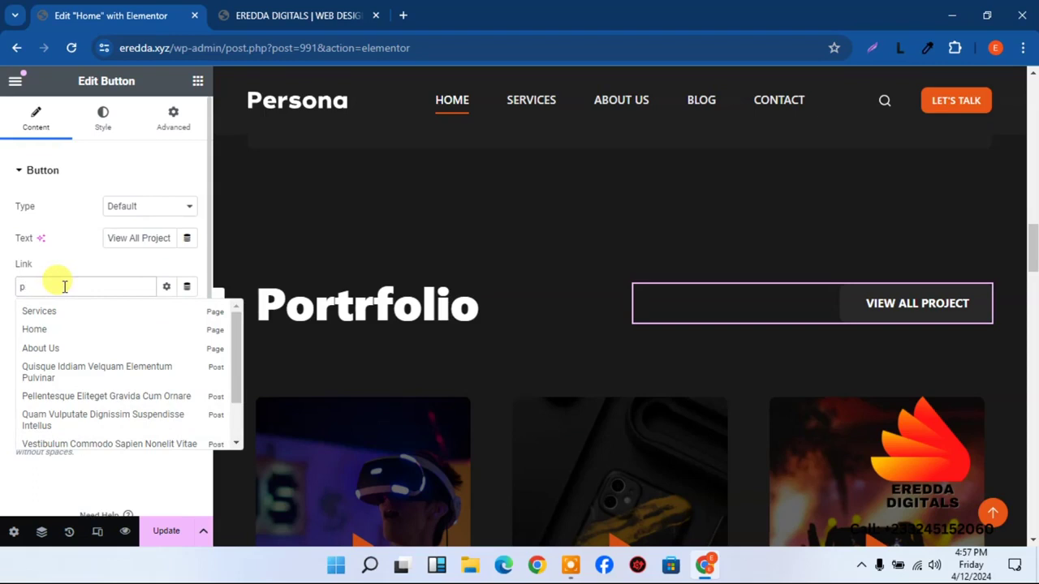
pyautogui.press('BackSpace')
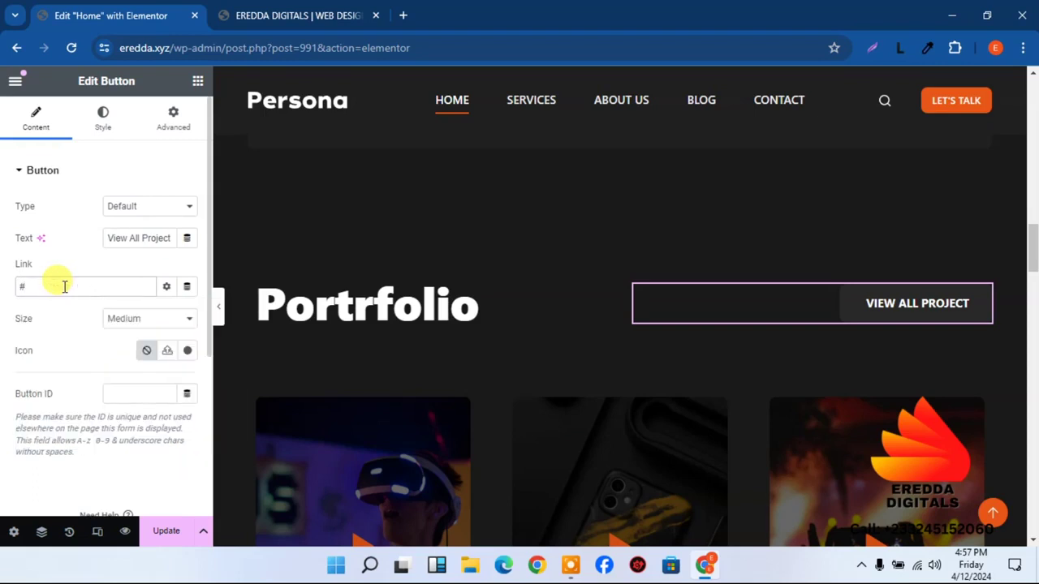
pyautogui.click(167, 531)
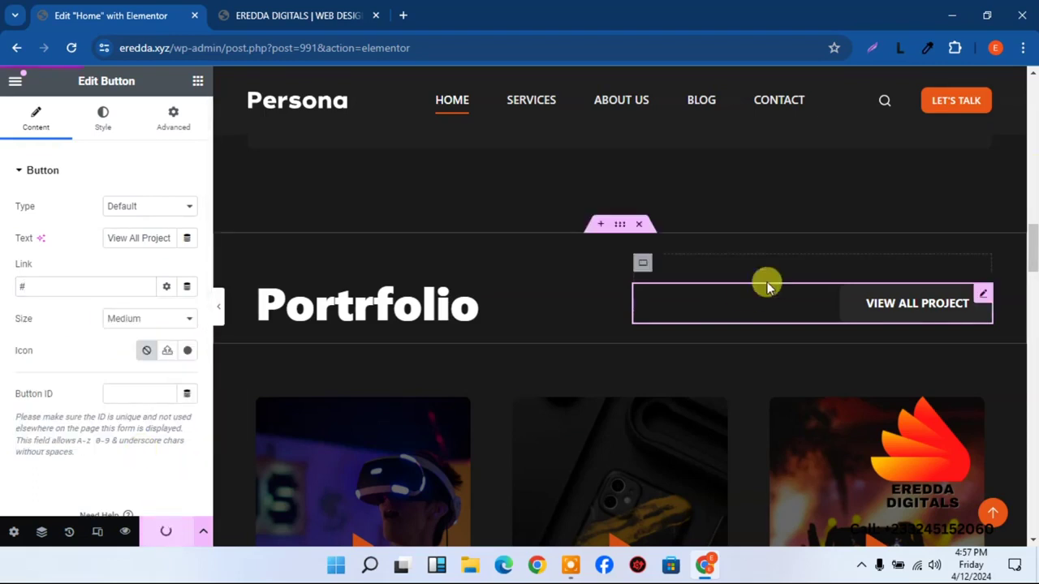
# - Delete the middle "Suscipit quam dolor" video thumbnail and its whole column from the Portrfolio section
pyautogui.moveTo(1032, 243); pyautogui.dragTo(1028, 271)
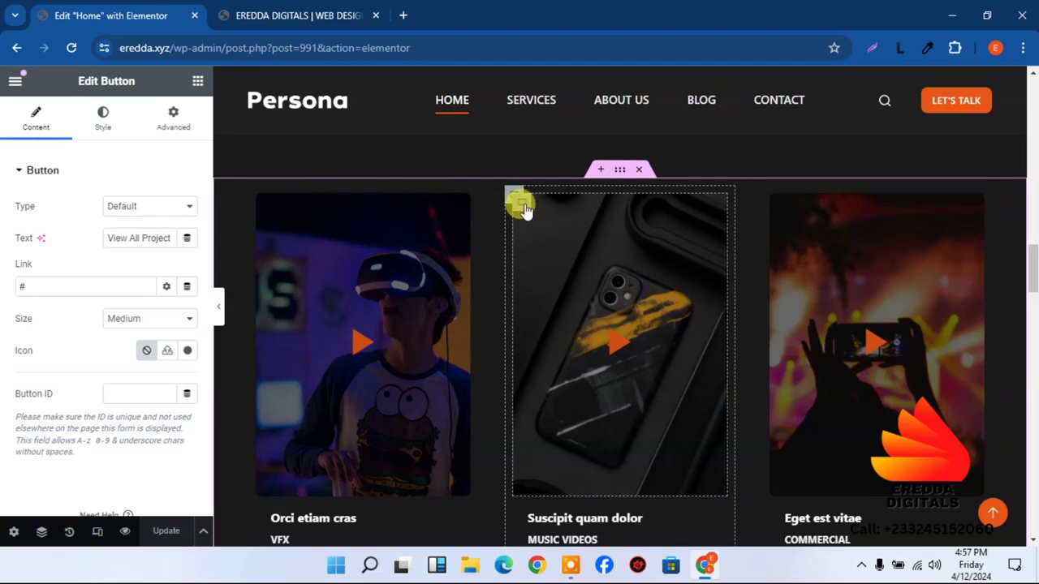
pyautogui.rightClick(524, 209)
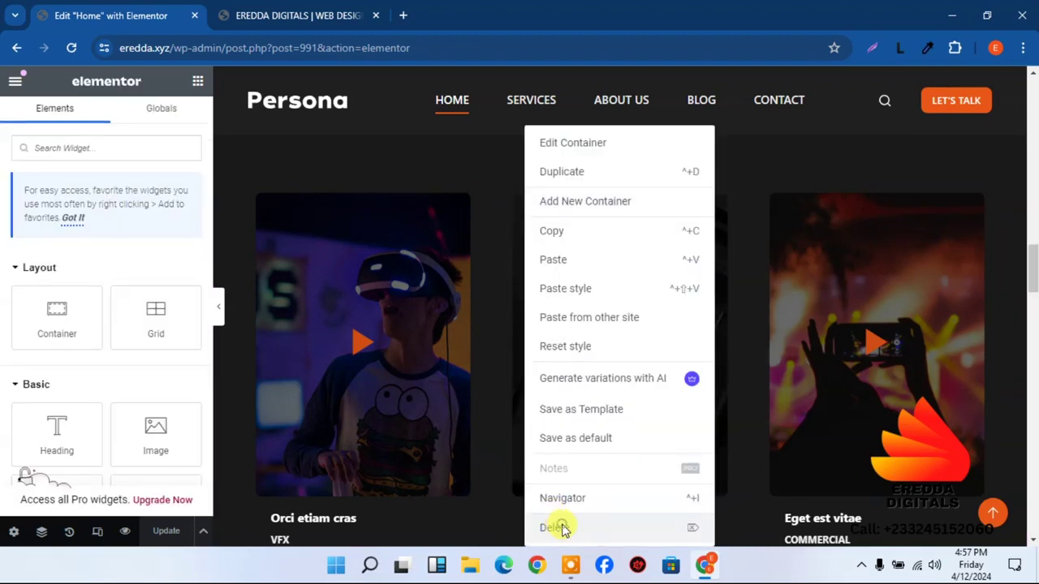
pyautogui.click(560, 528)
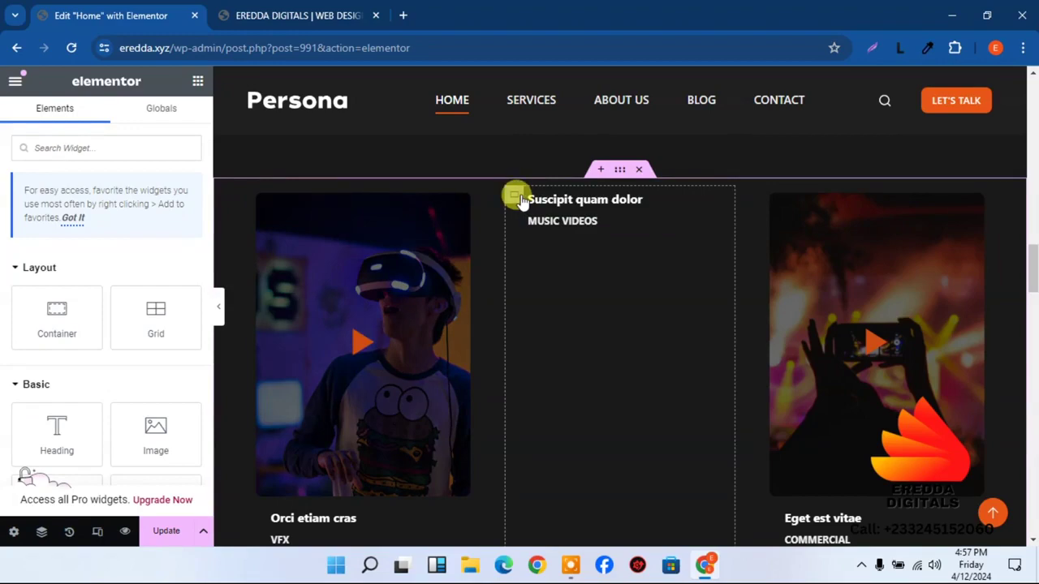
pyautogui.rightClick(520, 201)
pyautogui.moveTo(569, 522)
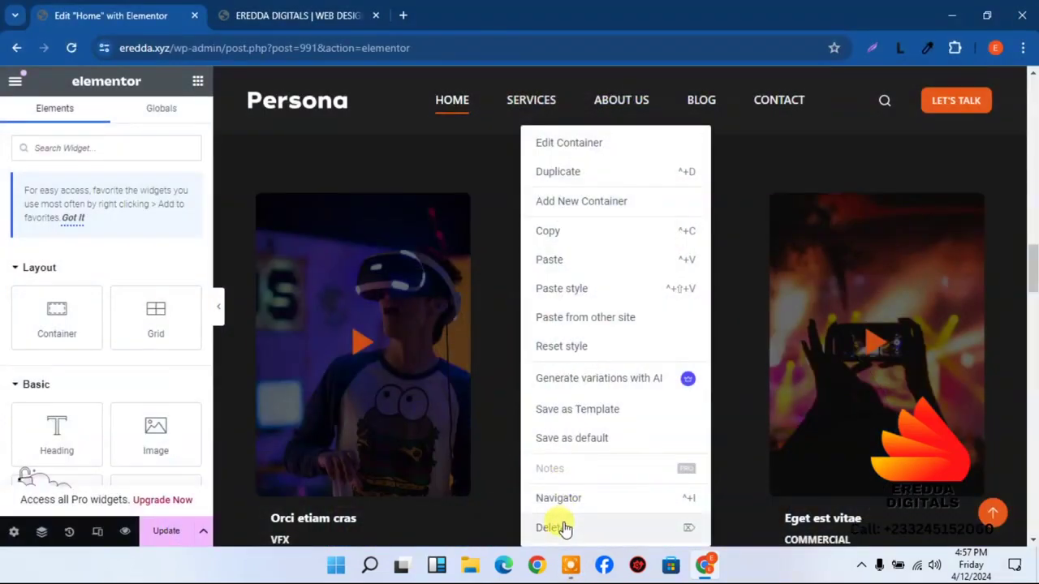
pyautogui.click(563, 527)
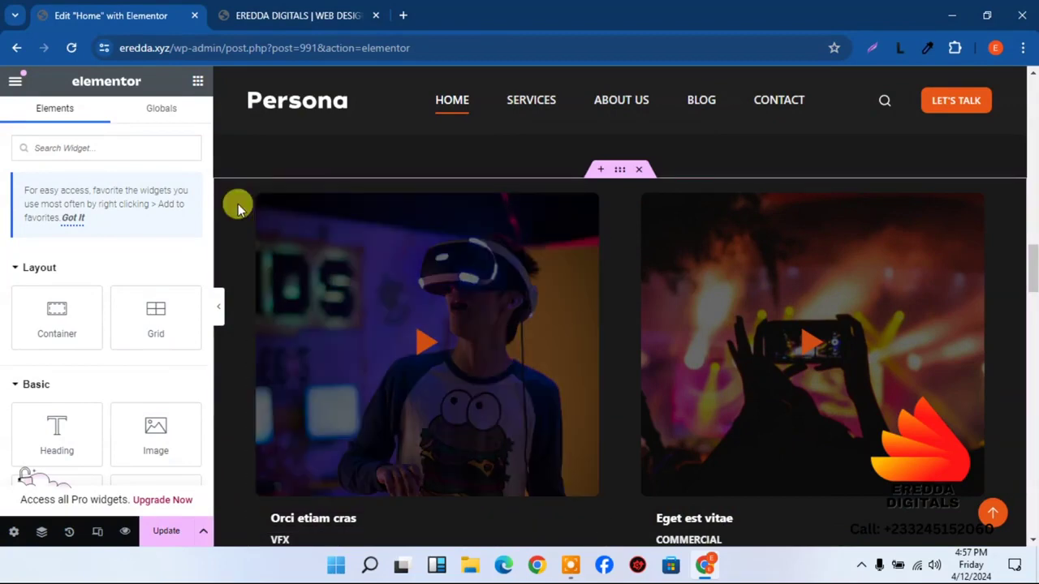
# - Delete the "Orci etiam cras" video column and the thumbnail container above "Eget est vitae"
pyautogui.rightClick(256, 197)
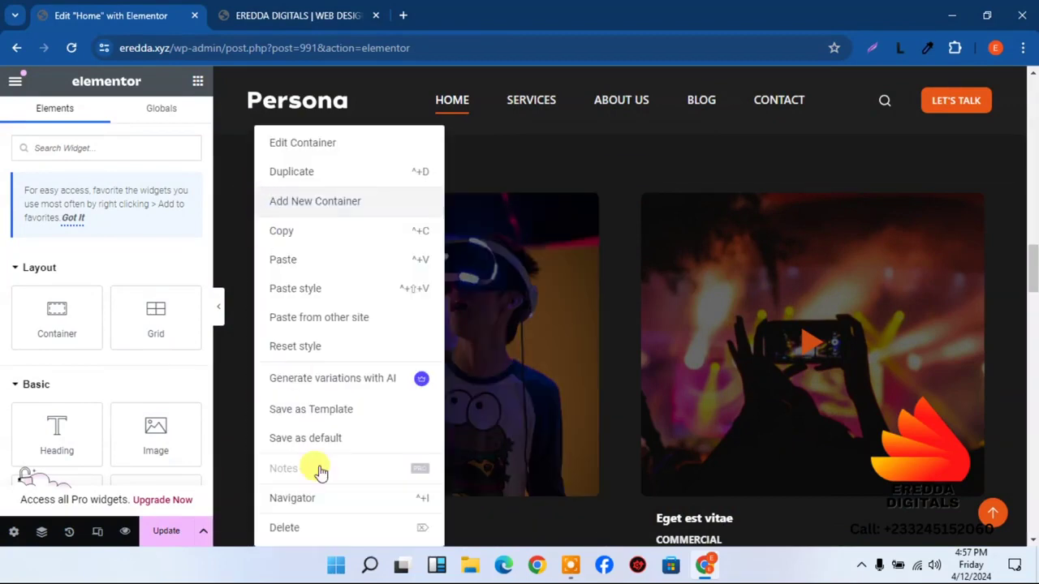
pyautogui.click(317, 528)
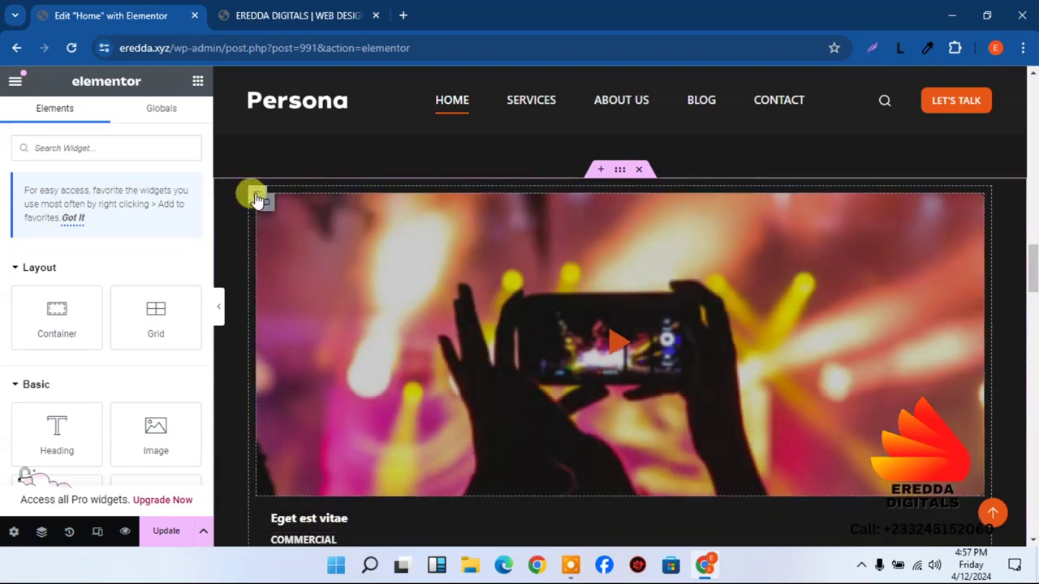
pyautogui.rightClick(256, 198)
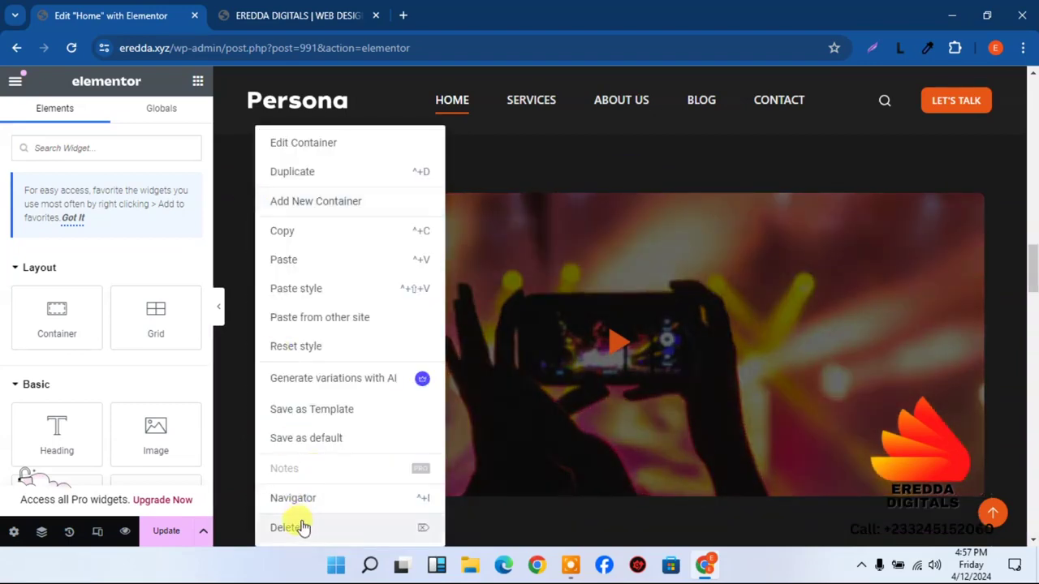
pyautogui.click(300, 527)
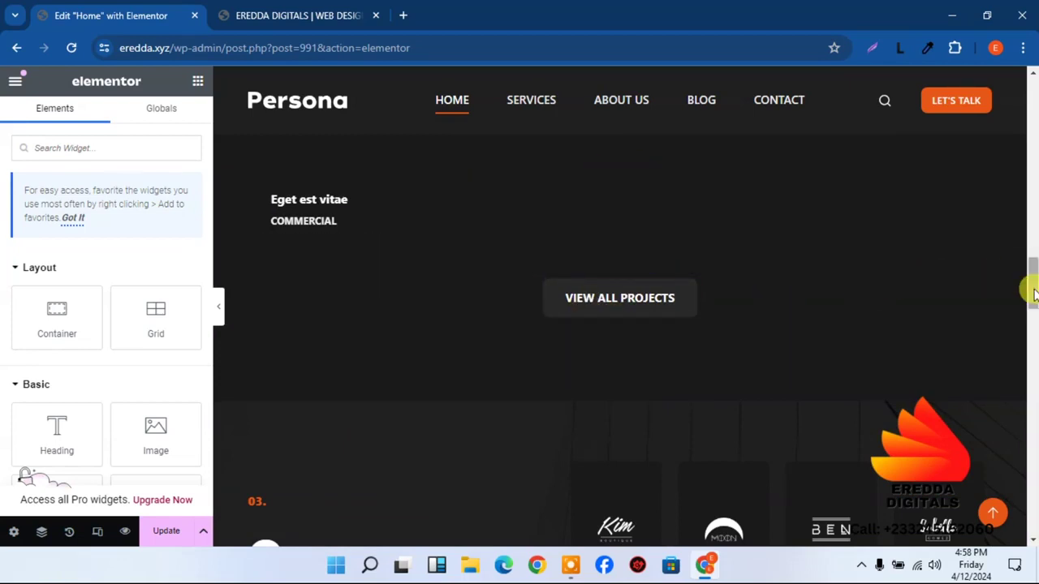
# - Add a new empty container below the "COMMERCIAL" text in the Portrfolio section
pyautogui.moveTo(1032, 288)
pyautogui.mouseDown()
pyautogui.moveTo(1028, 251)
pyautogui.moveTo(1028, 305)
pyautogui.moveTo(1027, 274)
pyautogui.mouseUp()
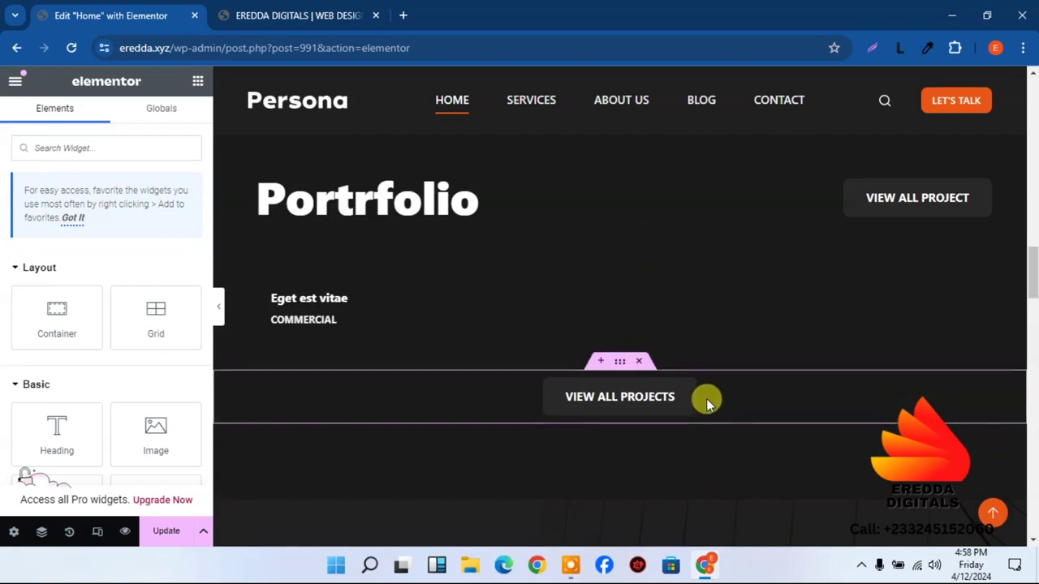
pyautogui.moveTo(54, 317)
pyautogui.mouseDown()
pyautogui.moveTo(541, 404)
pyautogui.moveTo(592, 422)
pyautogui.moveTo(613, 421)
pyautogui.moveTo(643, 390)
pyautogui.moveTo(607, 341)
pyautogui.moveTo(593, 436)
pyautogui.moveTo(630, 399)
pyautogui.moveTo(622, 378)
pyautogui.moveTo(415, 254)
pyautogui.moveTo(422, 172)
pyautogui.moveTo(424, 208)
pyautogui.moveTo(430, 190)
pyautogui.moveTo(592, 268)
pyautogui.moveTo(64, 329)
pyautogui.mouseUp()
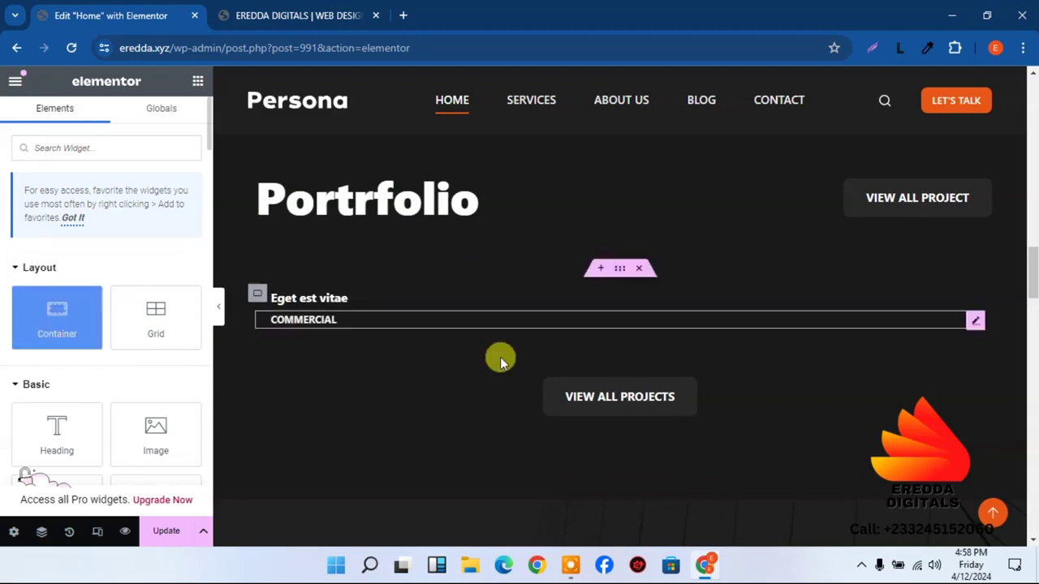
pyautogui.moveTo(51, 313); pyautogui.dragTo(512, 308)
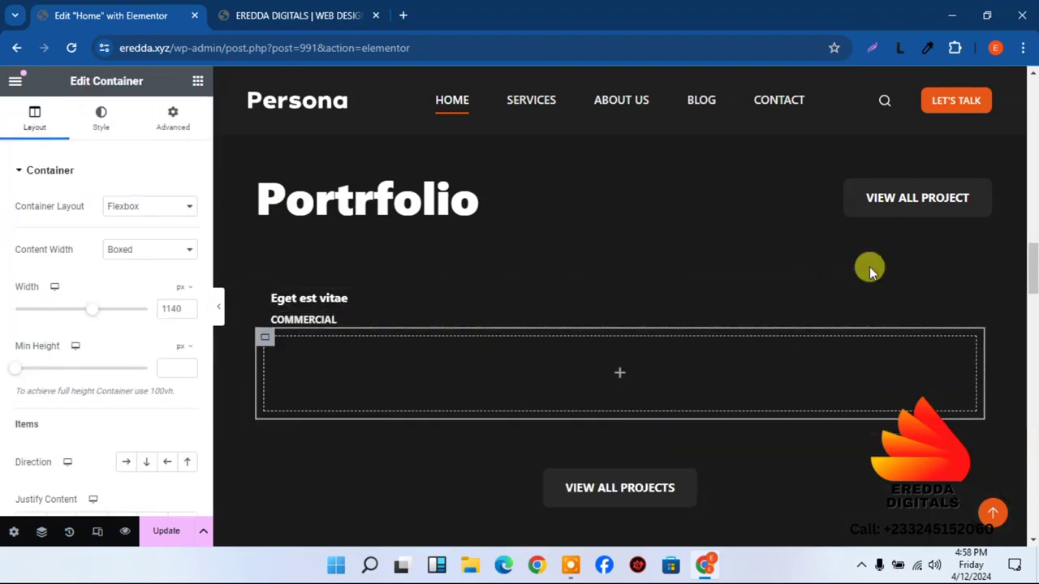
# - Delete the "Eget est vitae" heading and the "COMMERCIAL" text above the empty container
pyautogui.scroll(-4, 1031, 286)
pyautogui.scroll(3, 1031, 286)
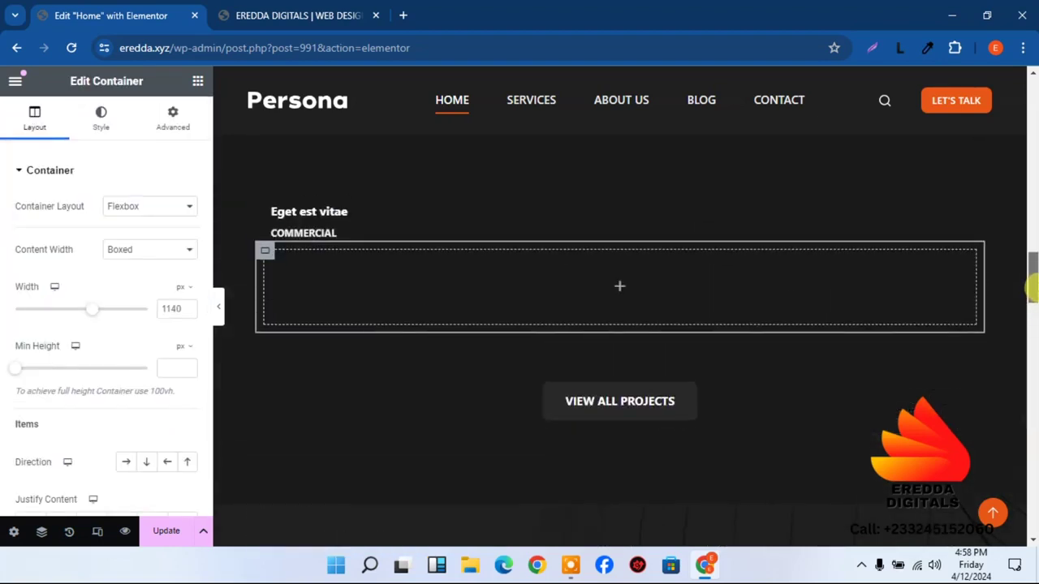
pyautogui.moveTo(1031, 286)
pyautogui.mouseDown()
pyautogui.moveTo(1027, 250)
pyautogui.moveTo(1028, 290)
pyautogui.mouseUp()
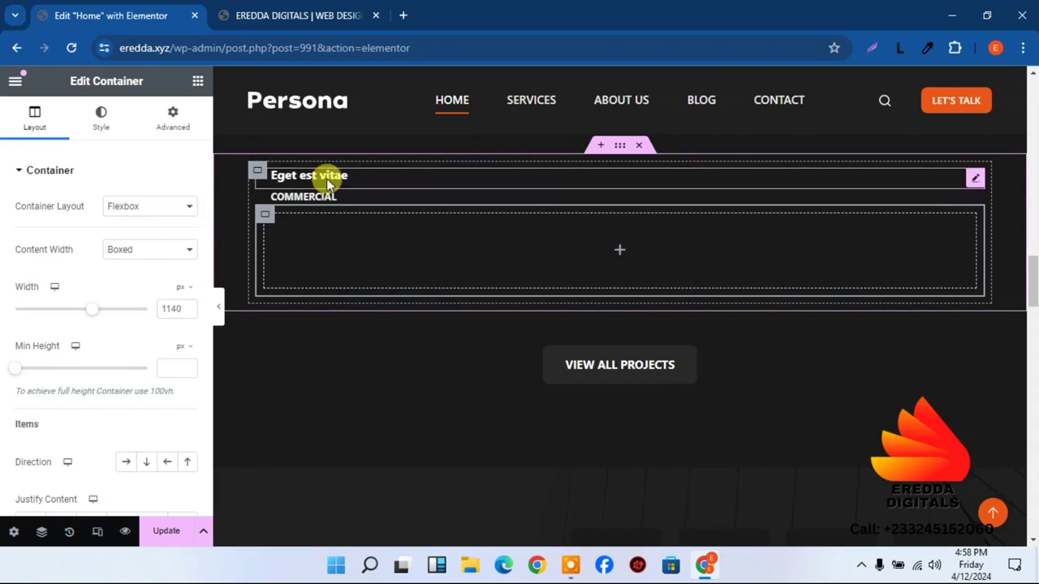
pyautogui.rightClick(977, 180)
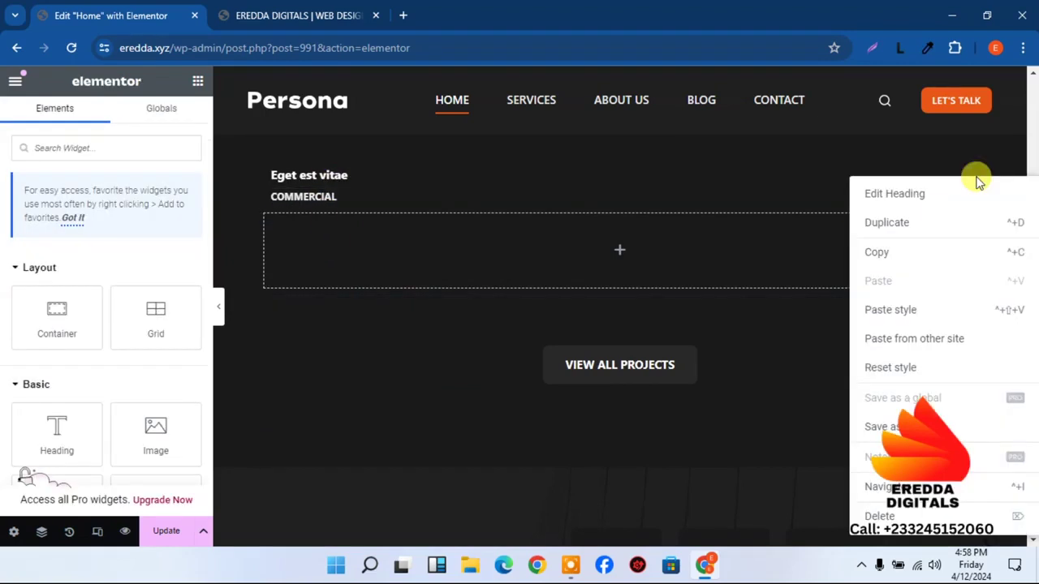
pyautogui.click(872, 518)
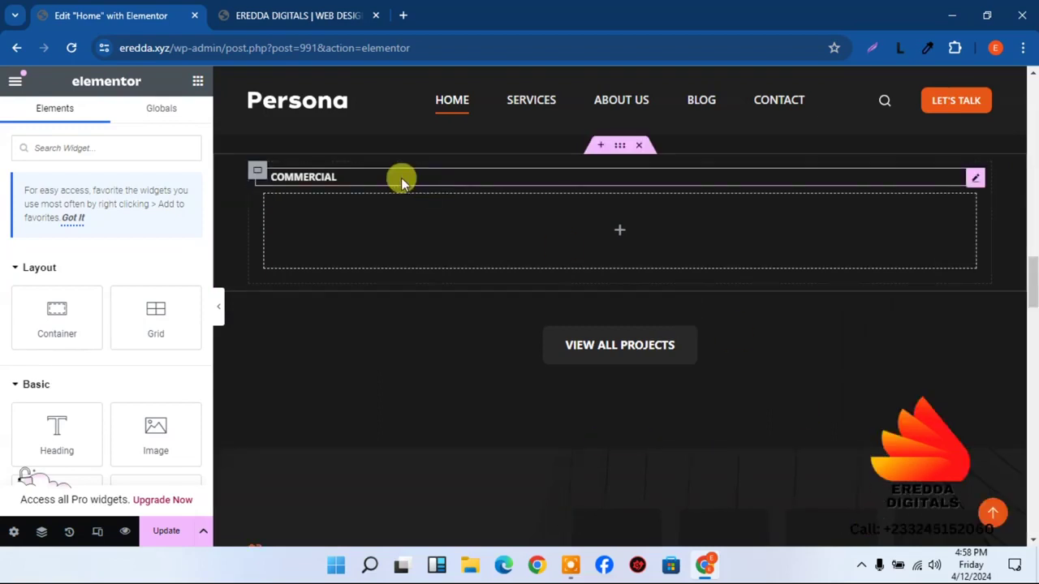
pyautogui.rightClick(976, 182)
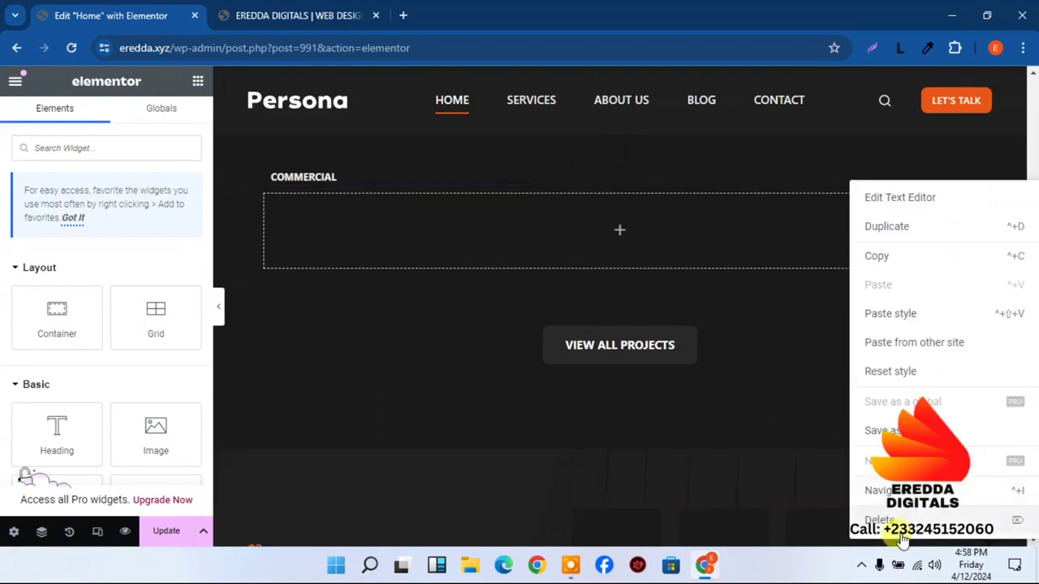
pyautogui.click(881, 519)
# - Find the Basic Gallery widget and place it in the empty container below the Portrfolio heading
pyautogui.moveTo(1029, 331); pyautogui.dragTo(1031, 285)
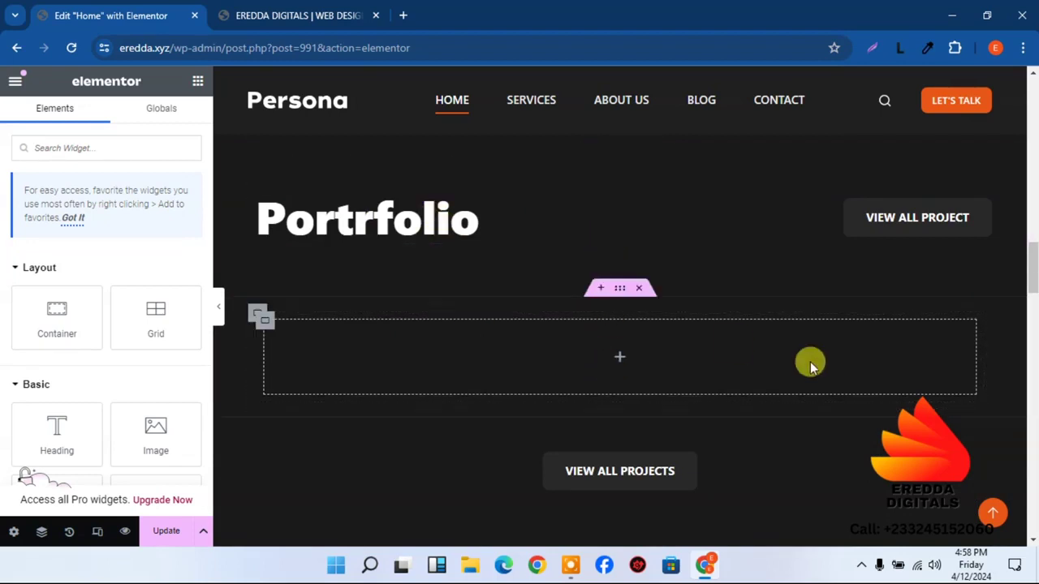
pyautogui.moveTo(1032, 276); pyautogui.dragTo(1031, 253)
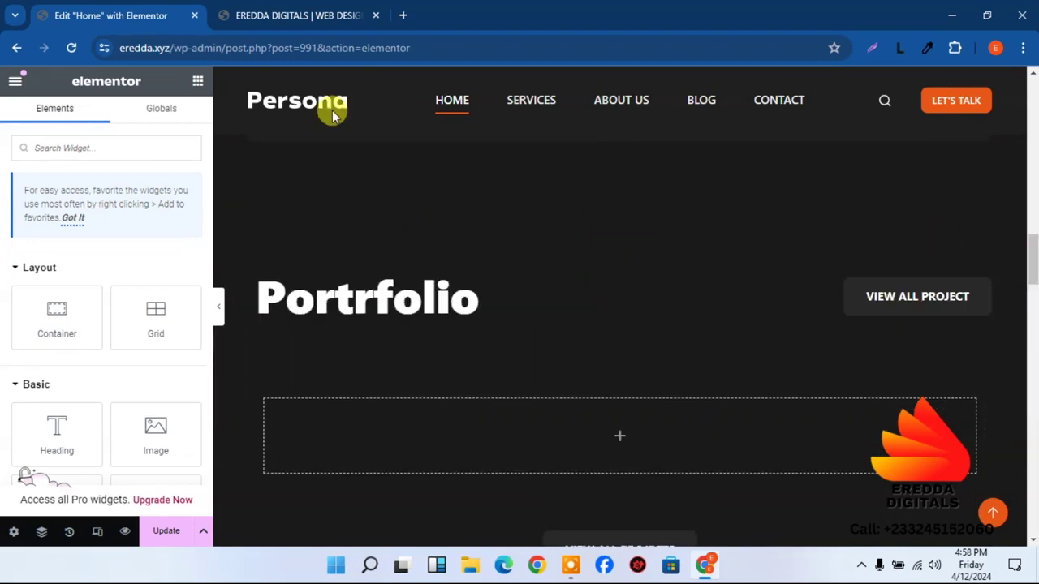
pyautogui.click(128, 148)
pyautogui.write('gall')
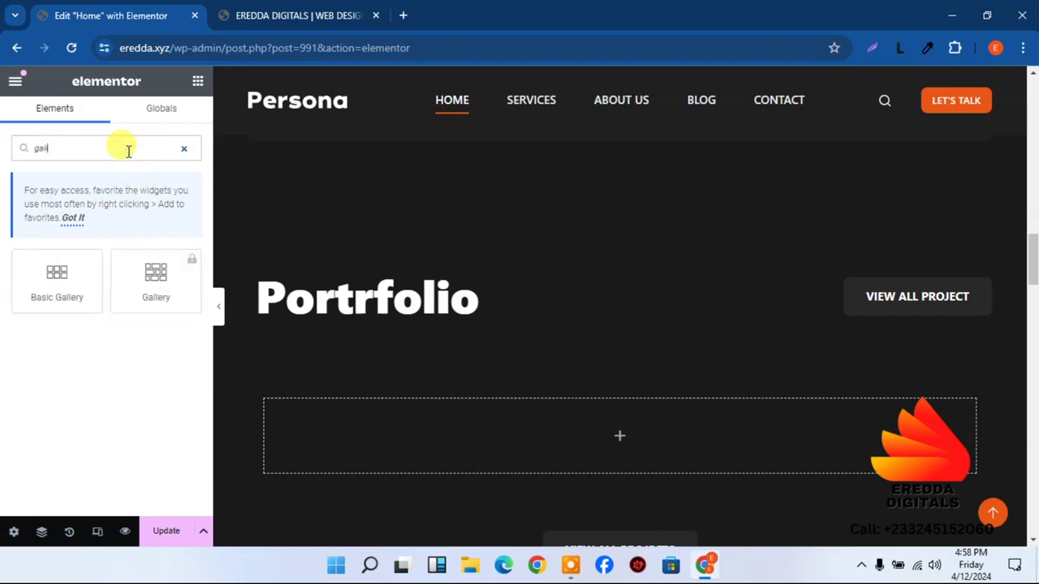
pyautogui.moveTo(57, 276); pyautogui.dragTo(519, 428)
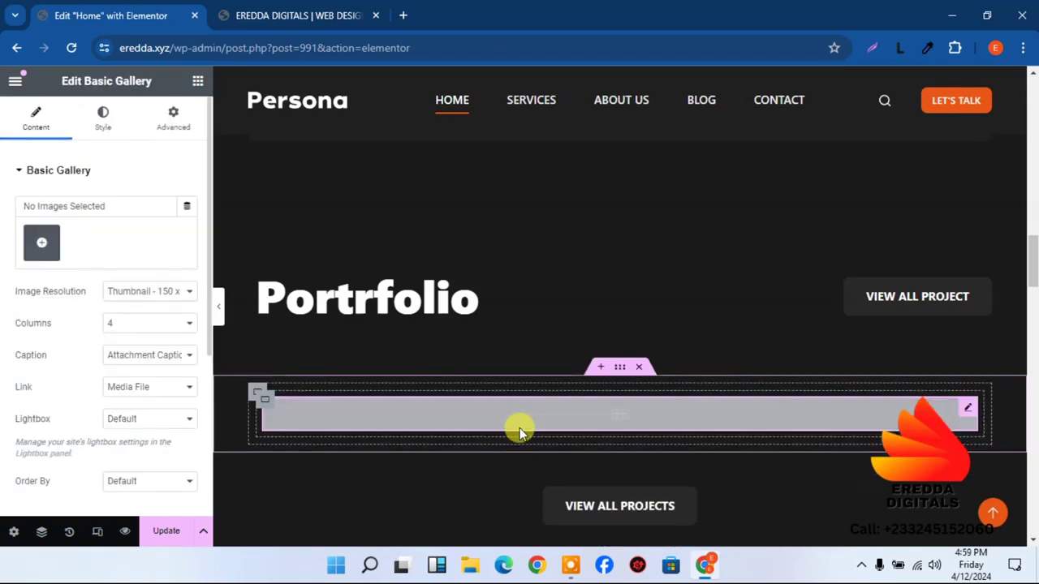
# - Start uploading files for the gallery and browse to TUTORIALS > SCREEENSHOT > New folder on the EREDDA DIGITALS (D:) drive
pyautogui.click(41, 243)
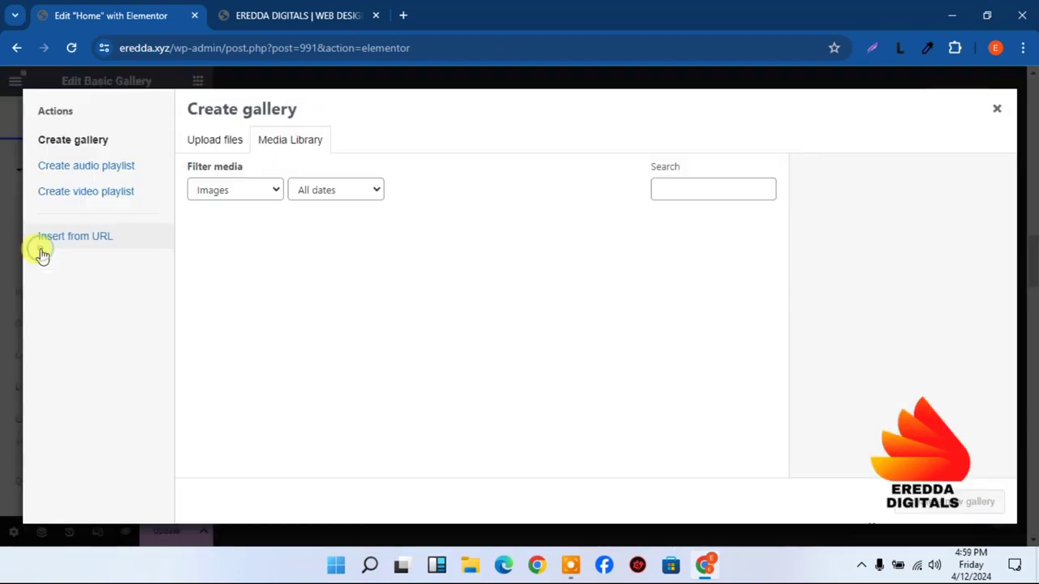
pyautogui.click(230, 140)
pyautogui.click(567, 339)
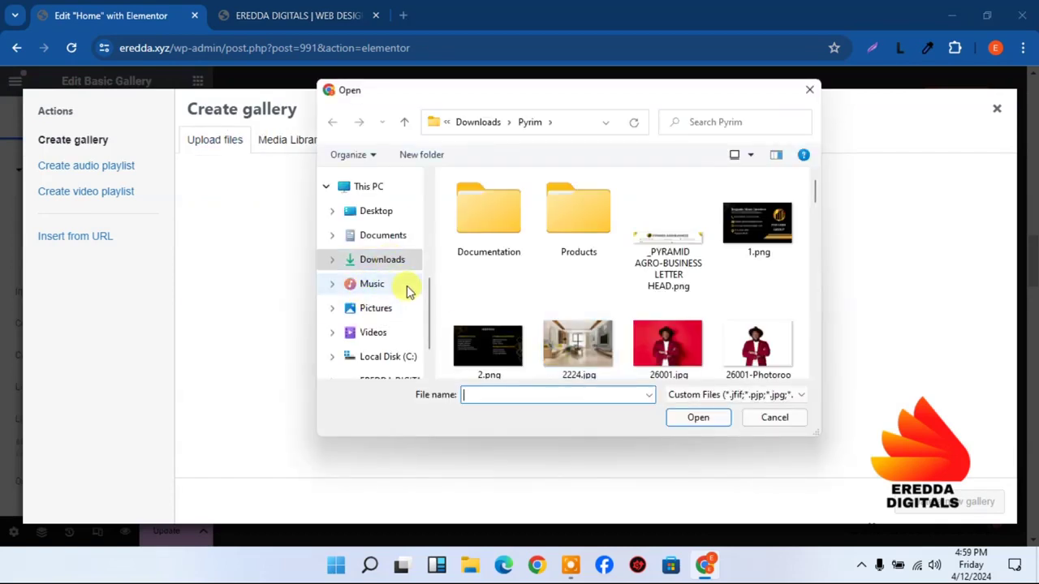
pyautogui.moveTo(429, 334); pyautogui.dragTo(432, 361)
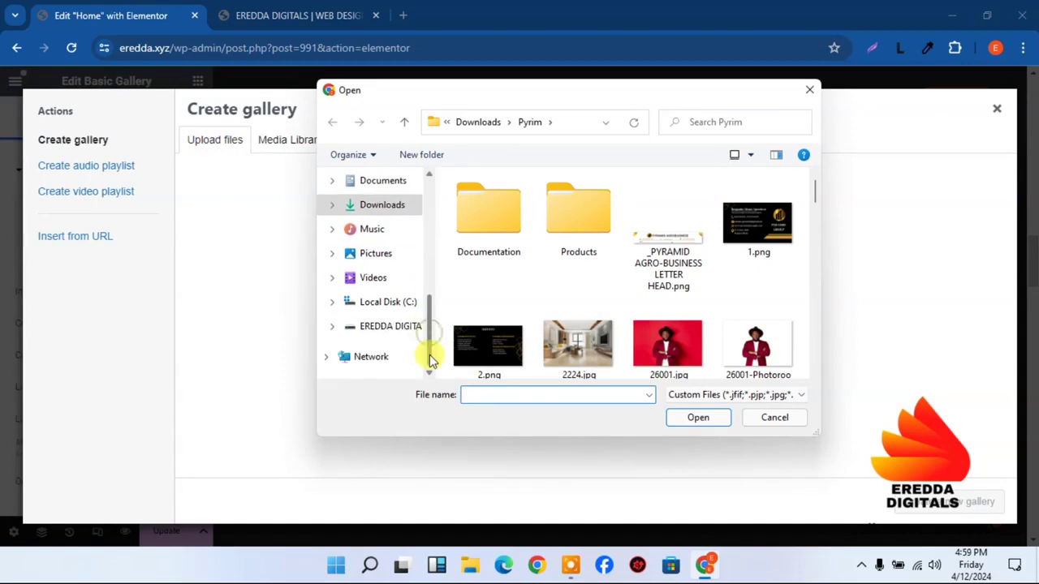
pyautogui.click(398, 328)
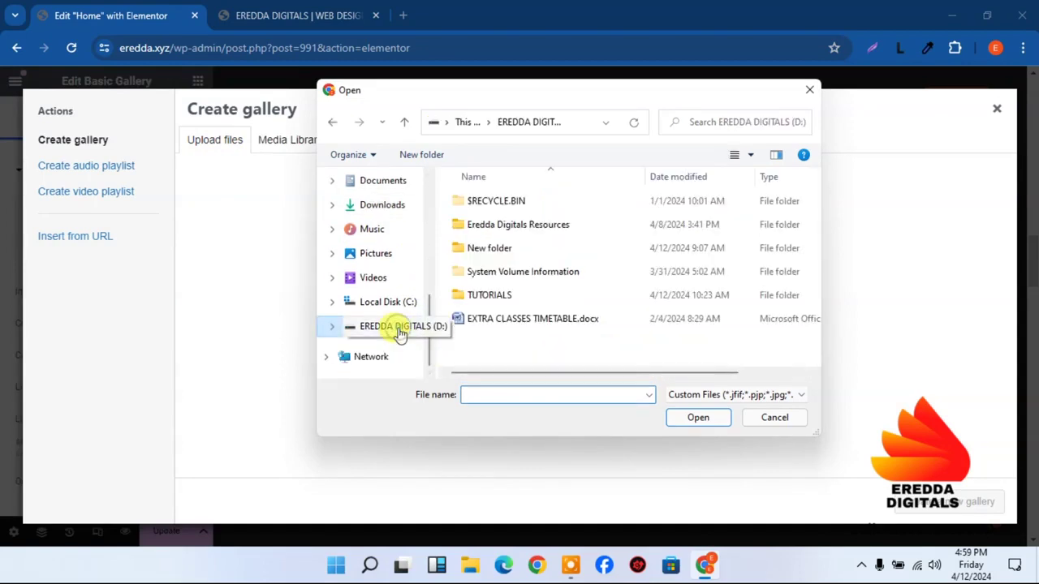
pyautogui.doubleClick(518, 225)
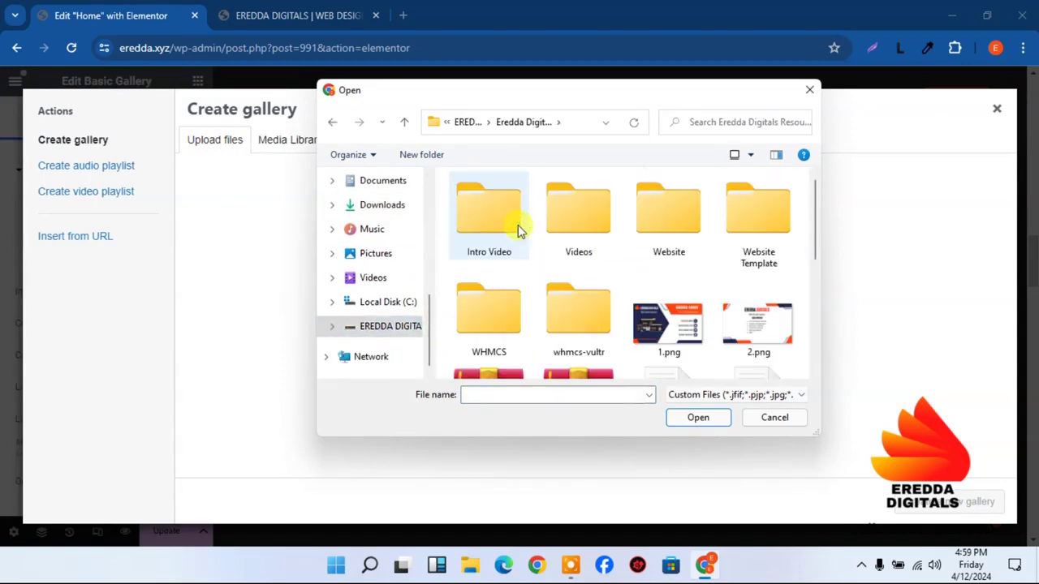
pyautogui.click(332, 122)
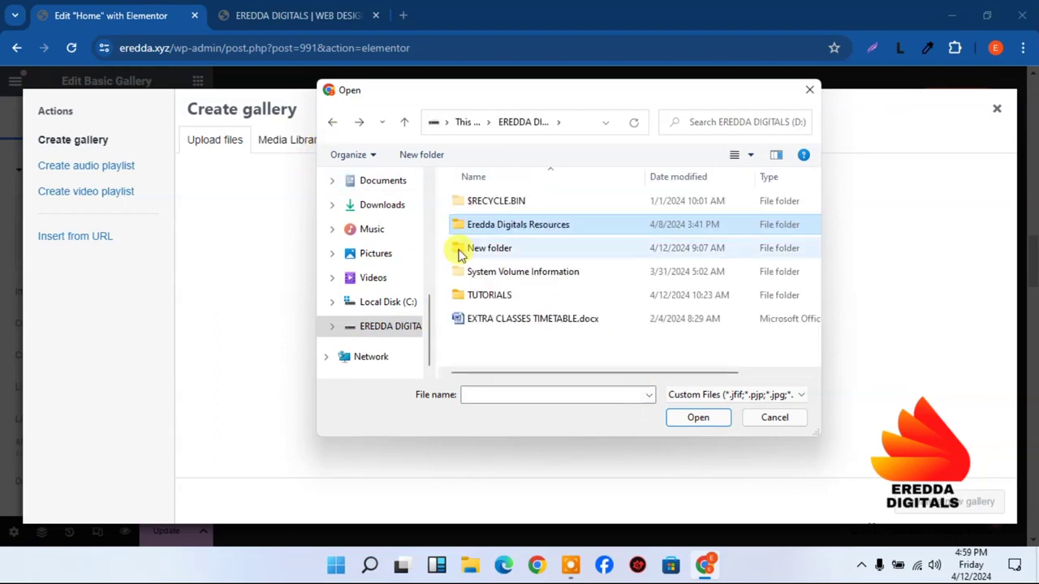
pyautogui.doubleClick(487, 296)
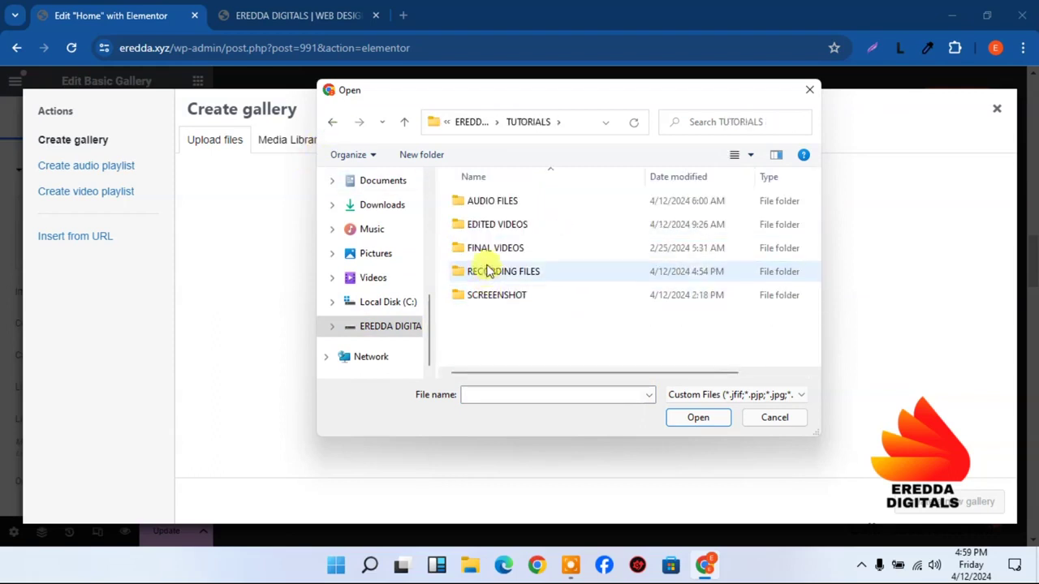
pyautogui.doubleClick(497, 297)
pyautogui.click(487, 238)
pyautogui.doubleClick(487, 237)
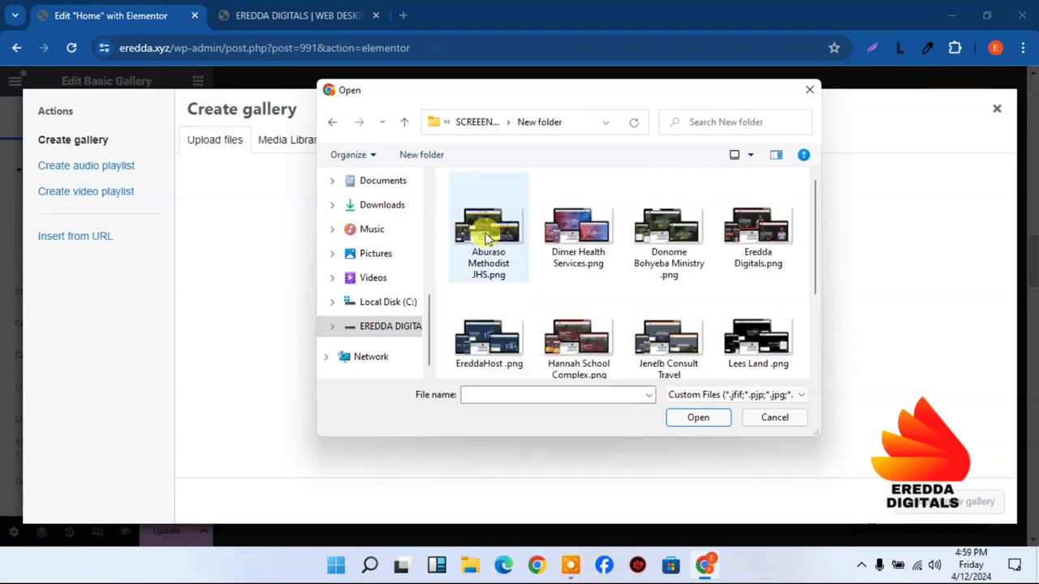
# - Upload all the website screenshots in the folder and insert them as the images of the Basic Gallery
pyautogui.hotkey('ctrl', 'a')
pyautogui.click(698, 417)
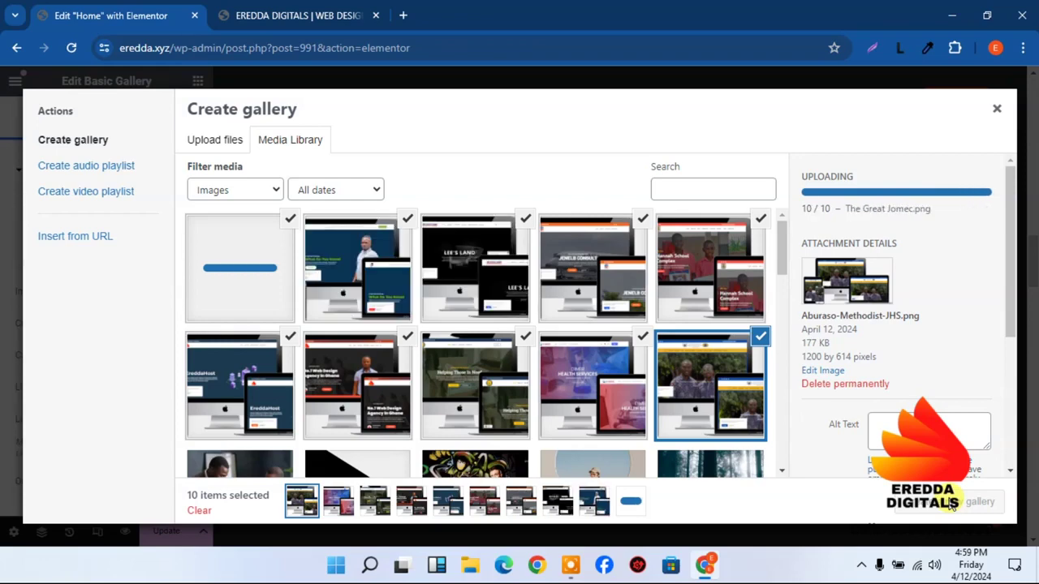
pyautogui.click(956, 505)
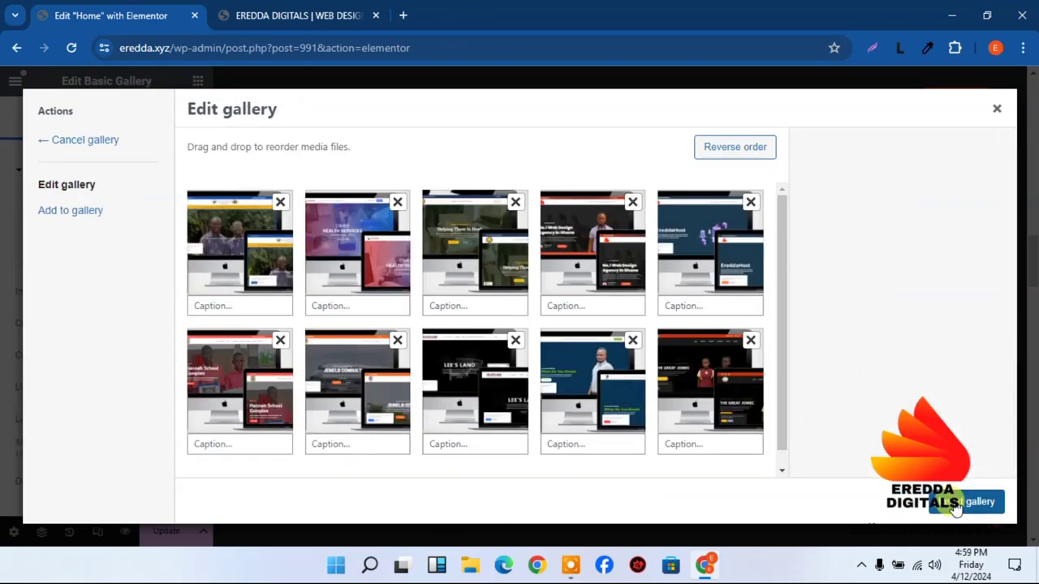
pyautogui.click(970, 502)
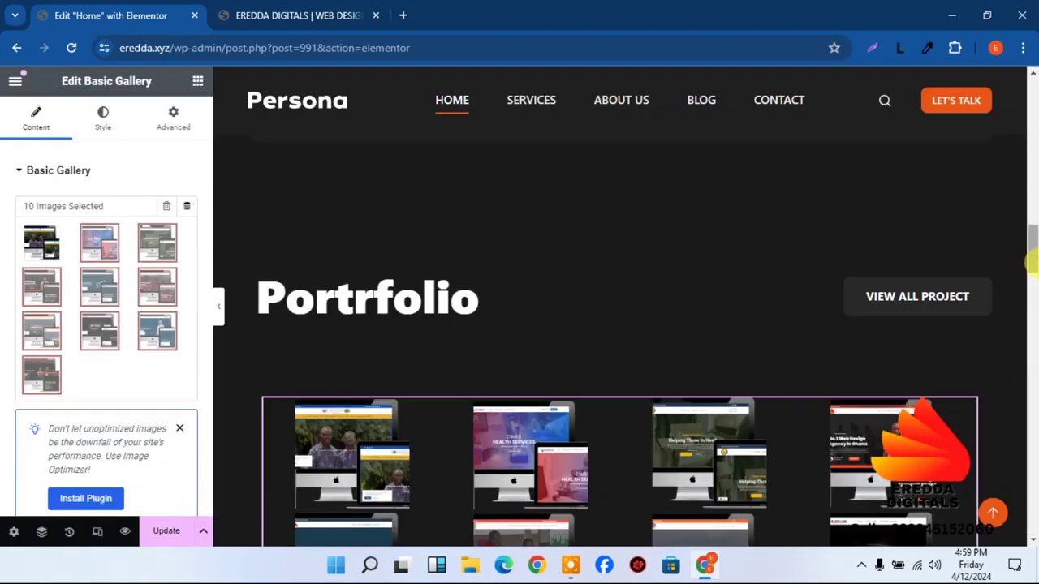
# - Examine the image grid under the Portrfolio heading and the gallery's content and style options
pyautogui.scroll(-5, 1032, 292)
pyautogui.scroll(1, 1032, 280)
pyautogui.scroll(1, 1032, 275)
pyautogui.scroll(-1, 1033, 276)
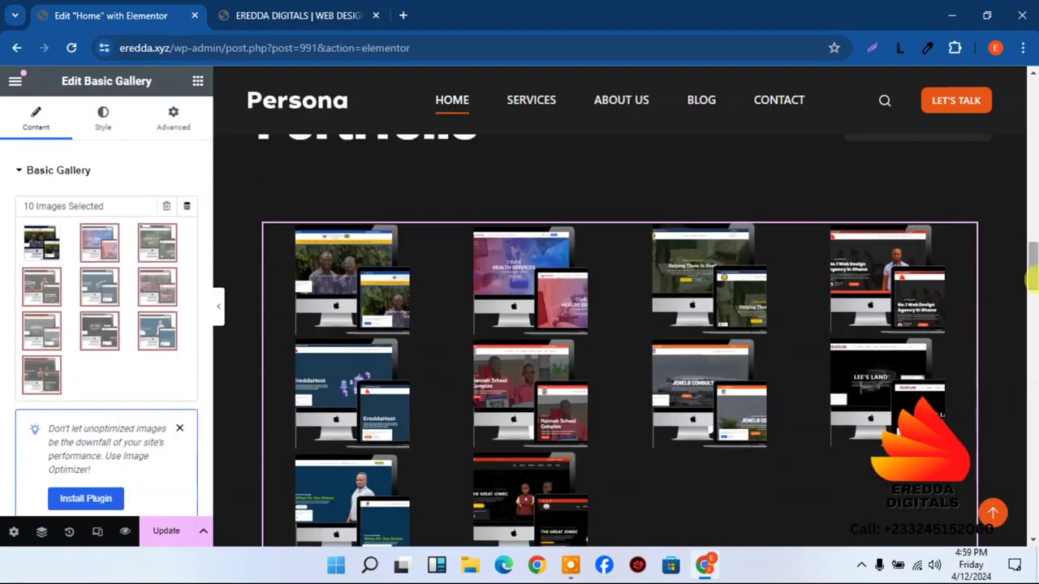
pyautogui.click(135, 167)
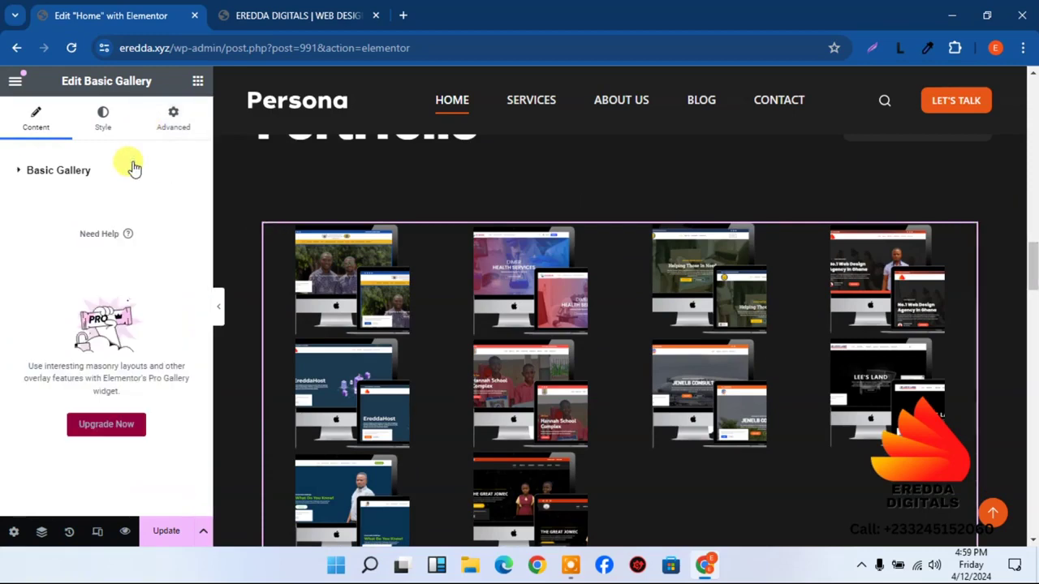
pyautogui.click(135, 167)
pyautogui.click(103, 118)
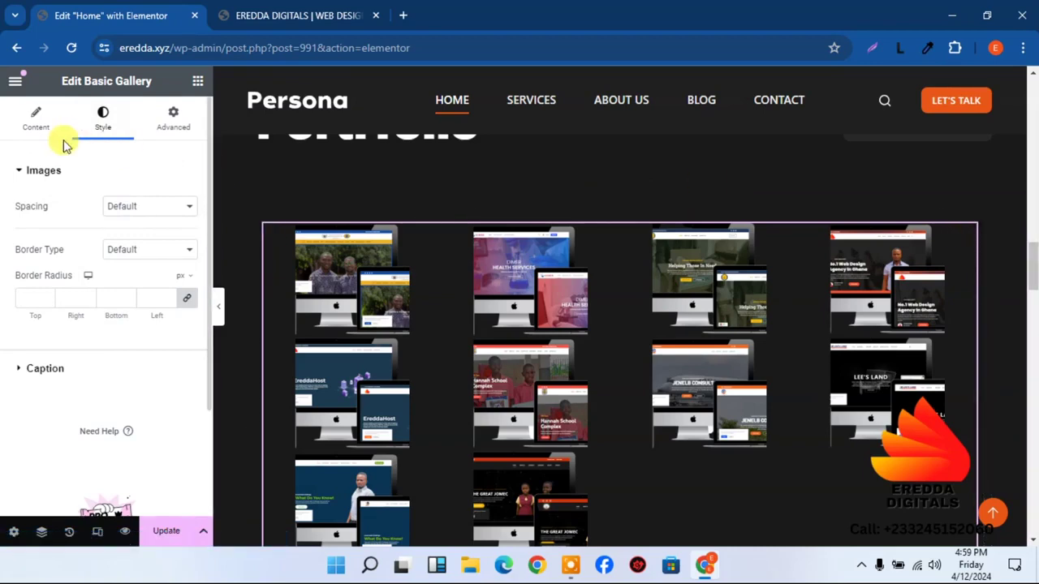
pyautogui.click(35, 123)
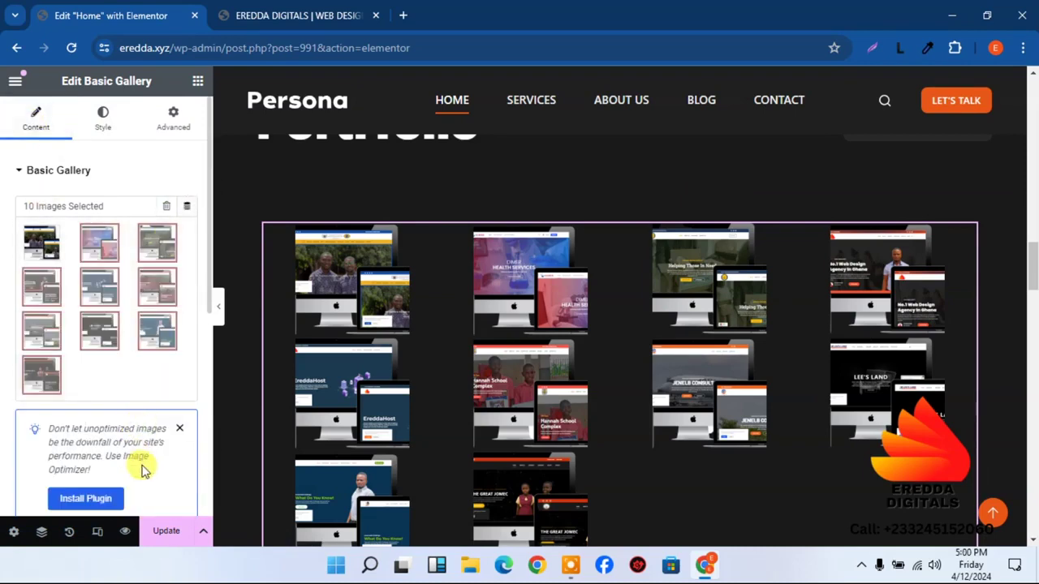
# - Dismiss the Image Optimizer notice, then set the gallery's image resolution to Full and its columns to 3
pyautogui.click(179, 428)
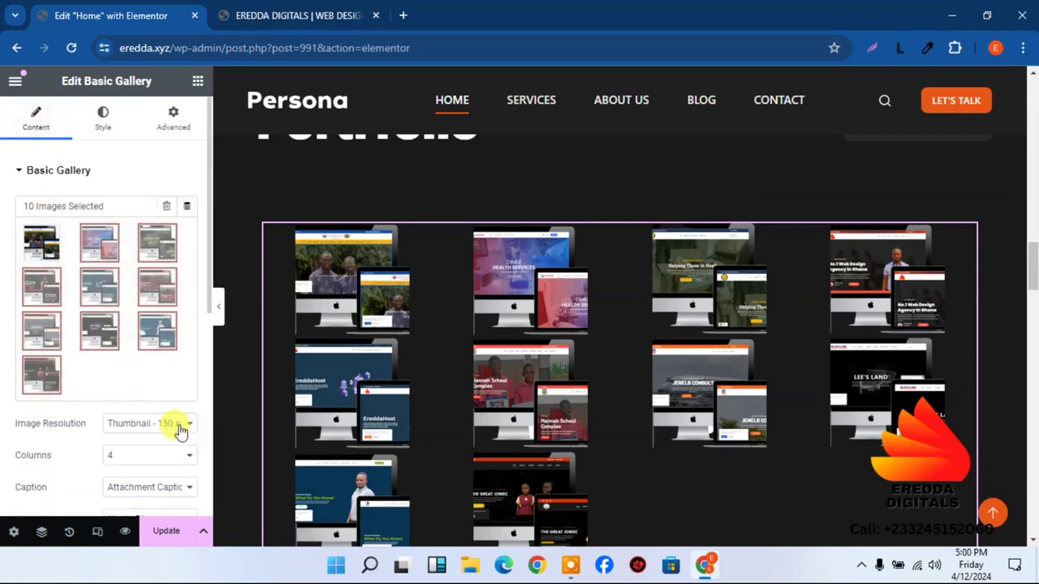
pyautogui.click(143, 430)
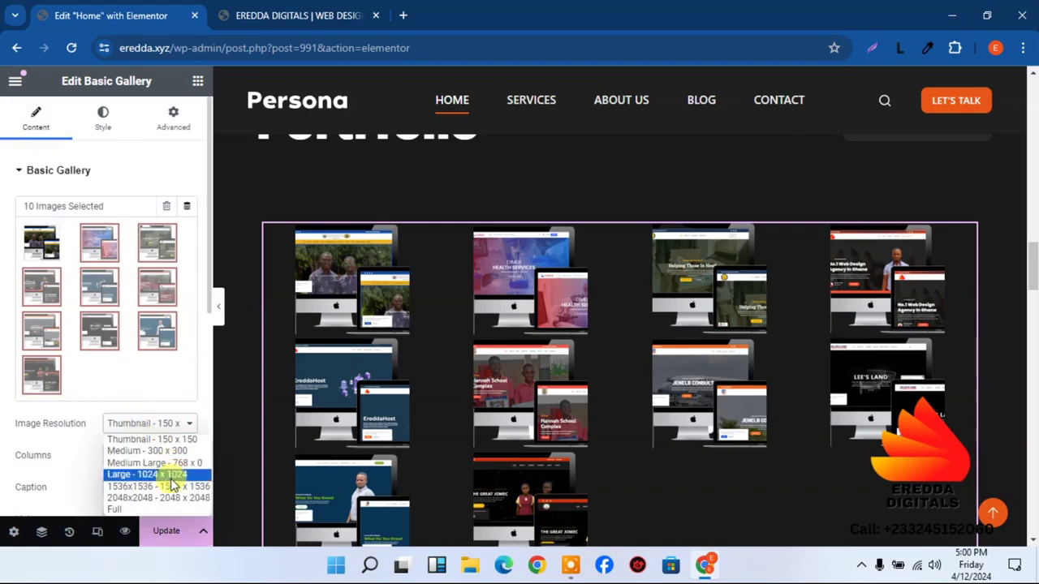
pyautogui.click(151, 510)
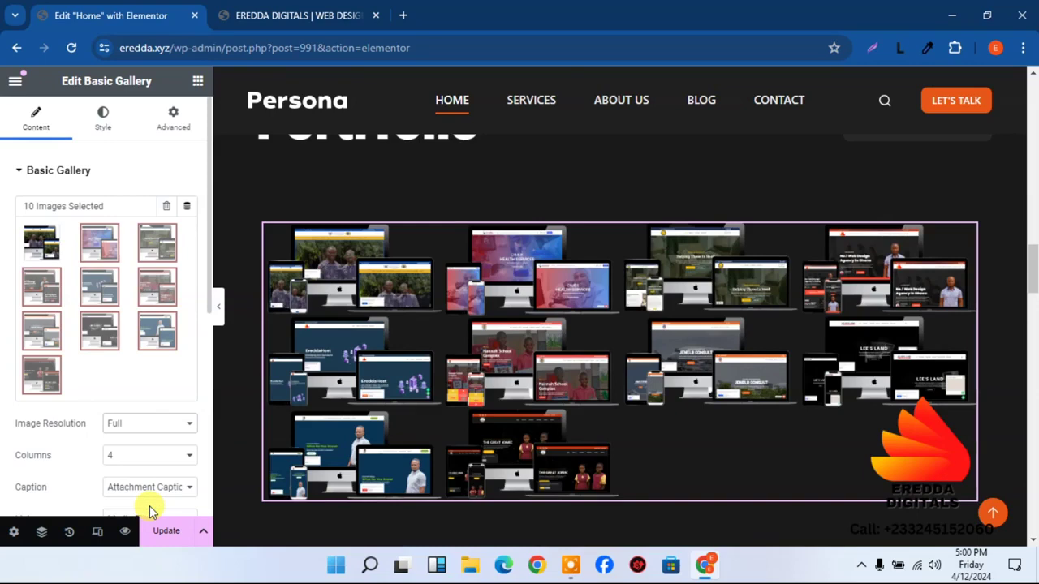
pyautogui.click(158, 460)
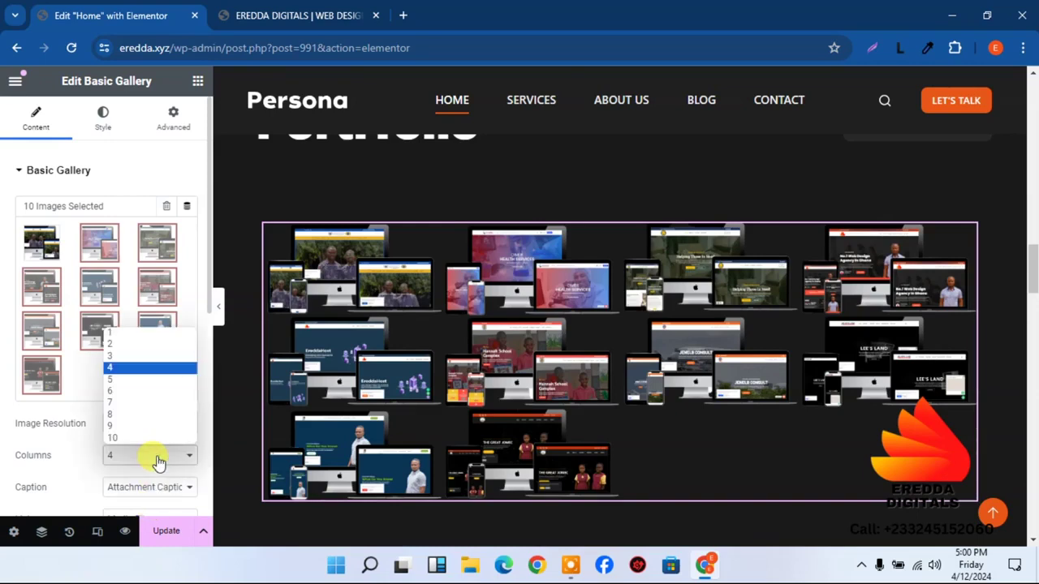
pyautogui.click(135, 354)
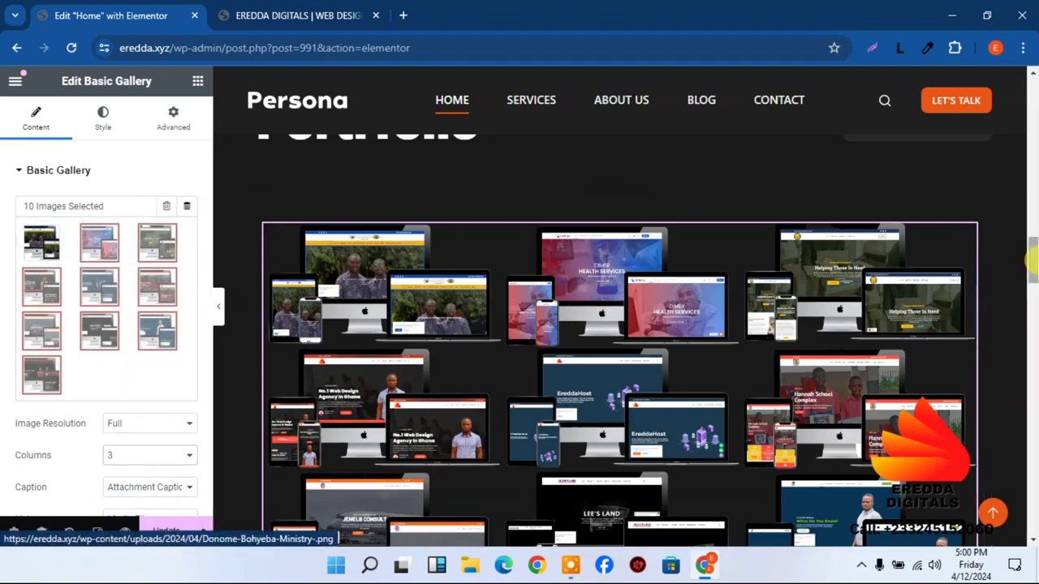
pyautogui.scroll(-1, 1034, 268)
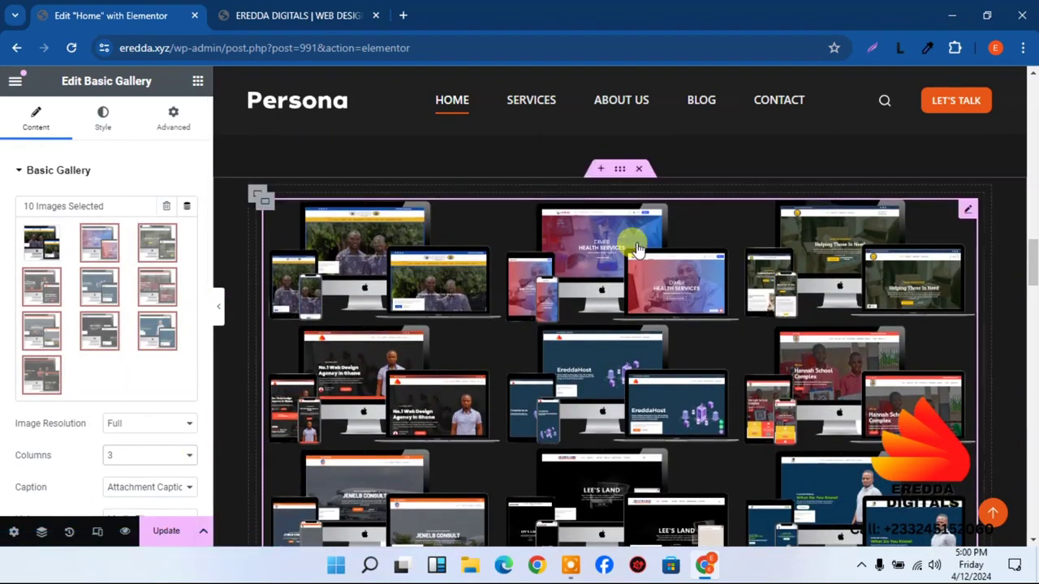
pyautogui.scroll(3, 1029, 255)
pyautogui.scroll(-1, 1033, 243)
pyautogui.scroll(-2, 1033, 258)
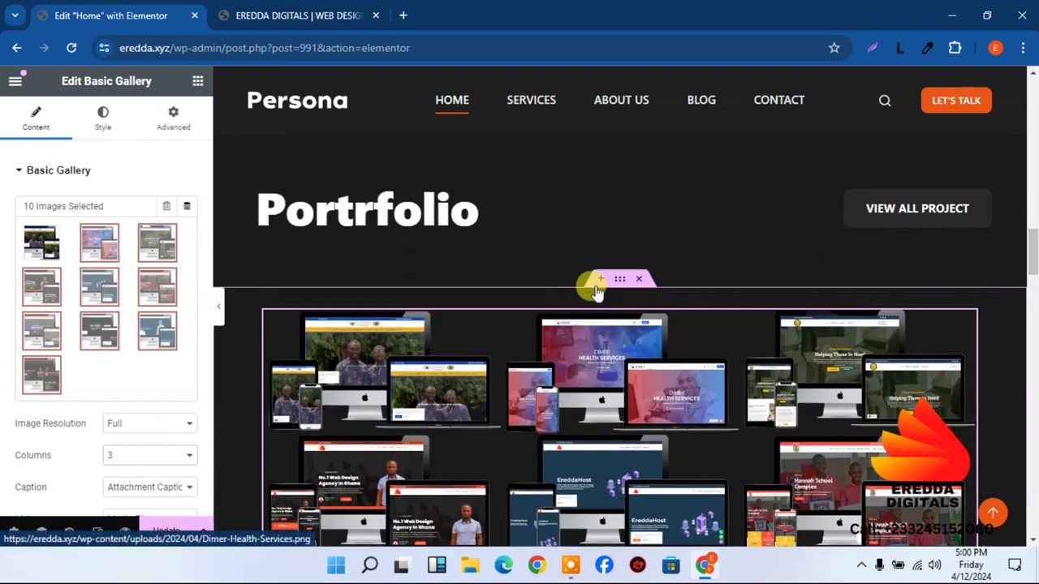
pyautogui.click(597, 281)
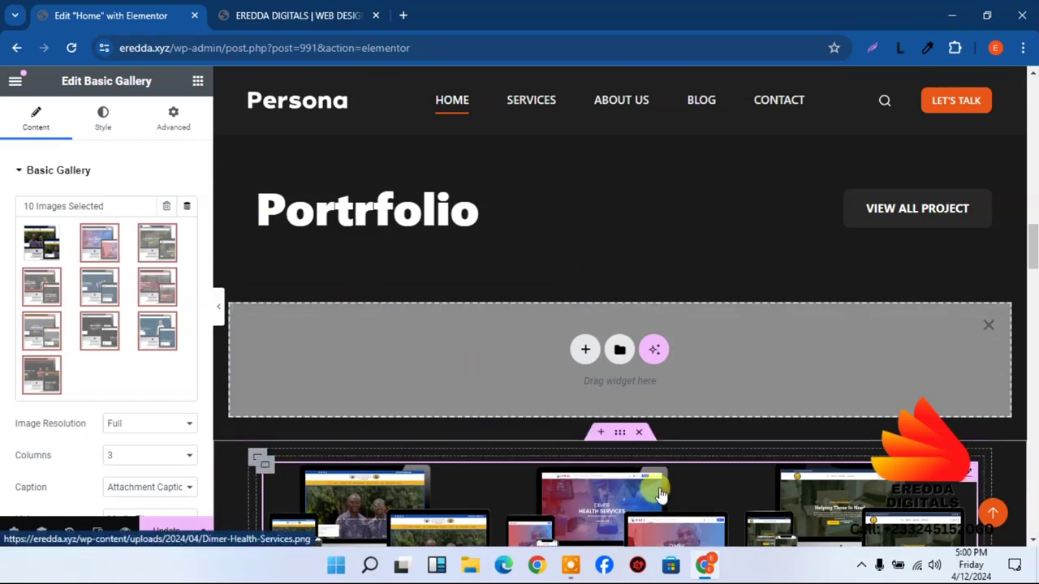
pyautogui.click(984, 325)
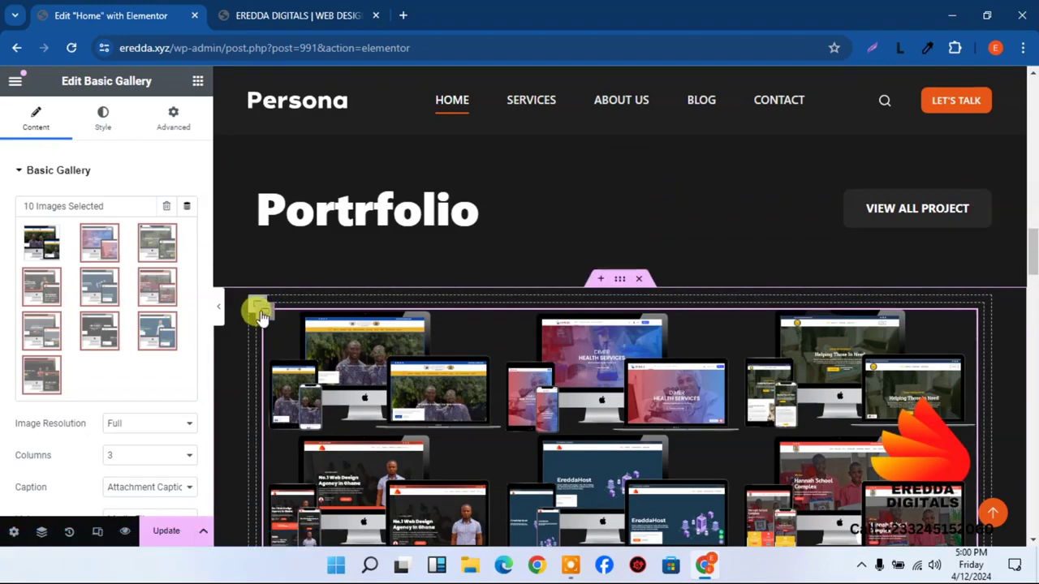
# - Try a new single-column flexbox container between the Portrfolio heading and the gallery, and delete it
pyautogui.scroll(-1, 1032, 277)
pyautogui.moveTo(1032, 276); pyautogui.dragTo(1033, 253)
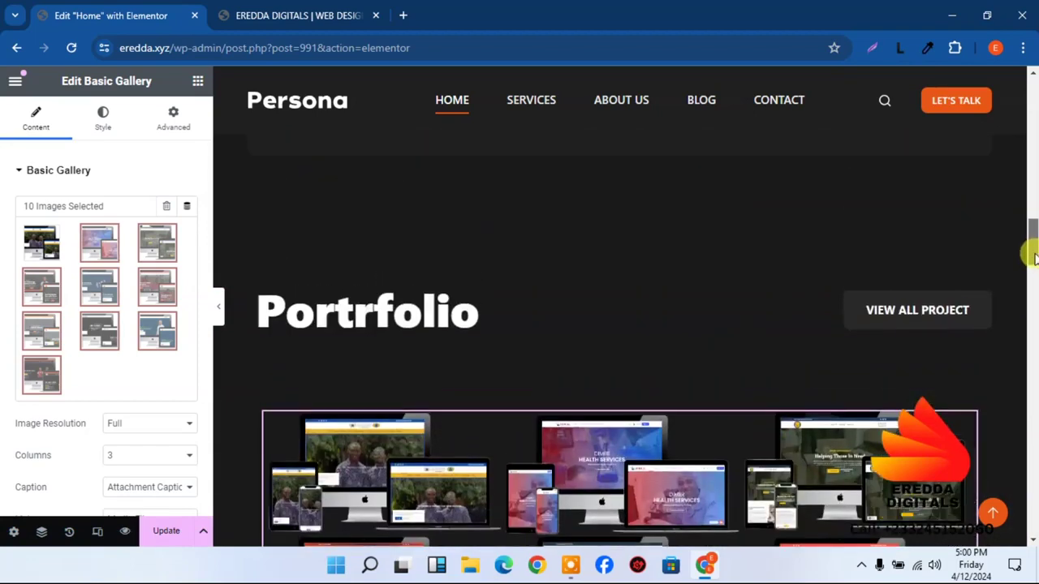
pyautogui.click(596, 382)
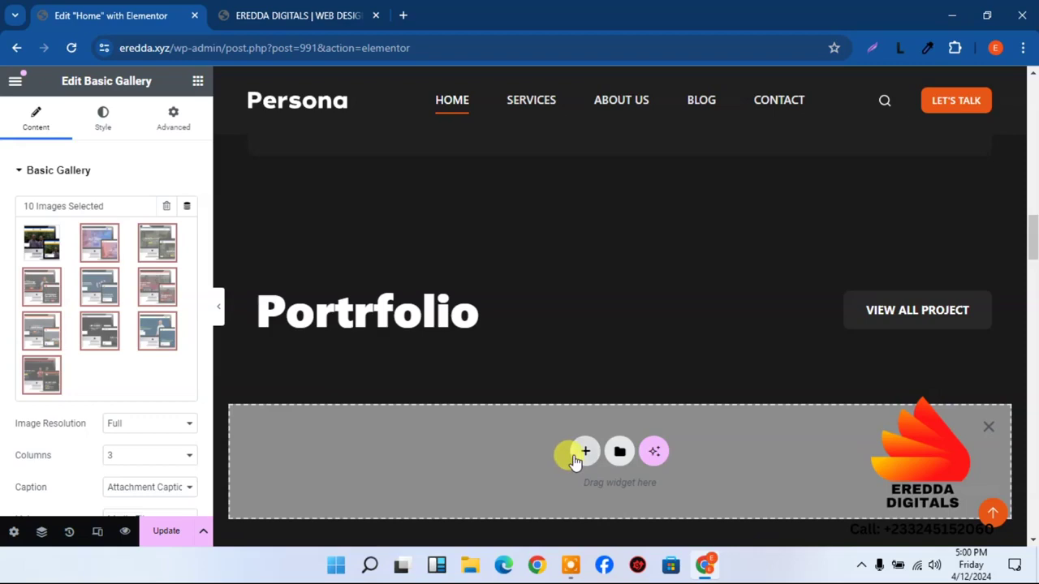
pyautogui.click(581, 452)
pyautogui.click(550, 490)
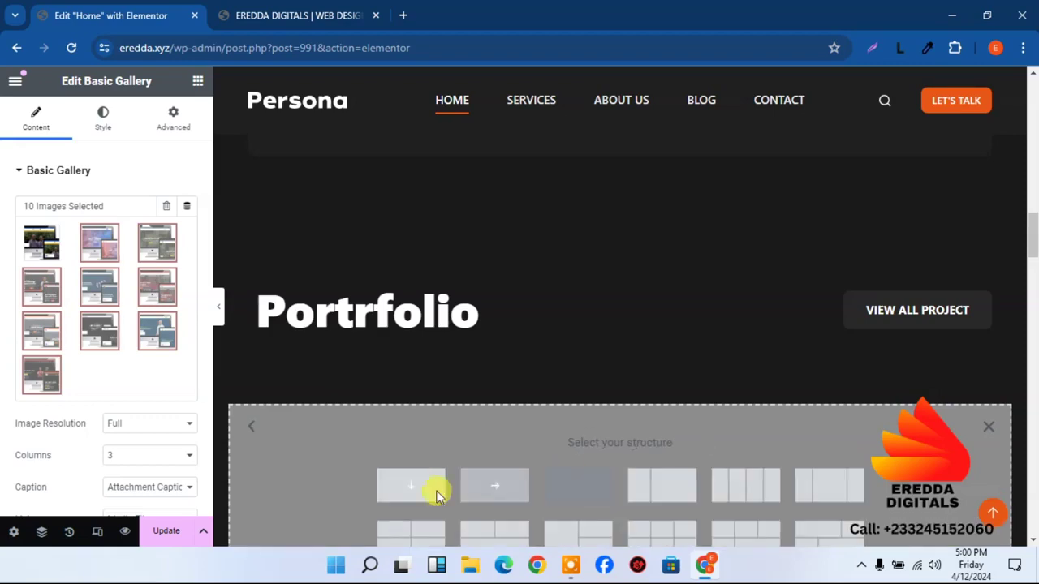
pyautogui.click(412, 487)
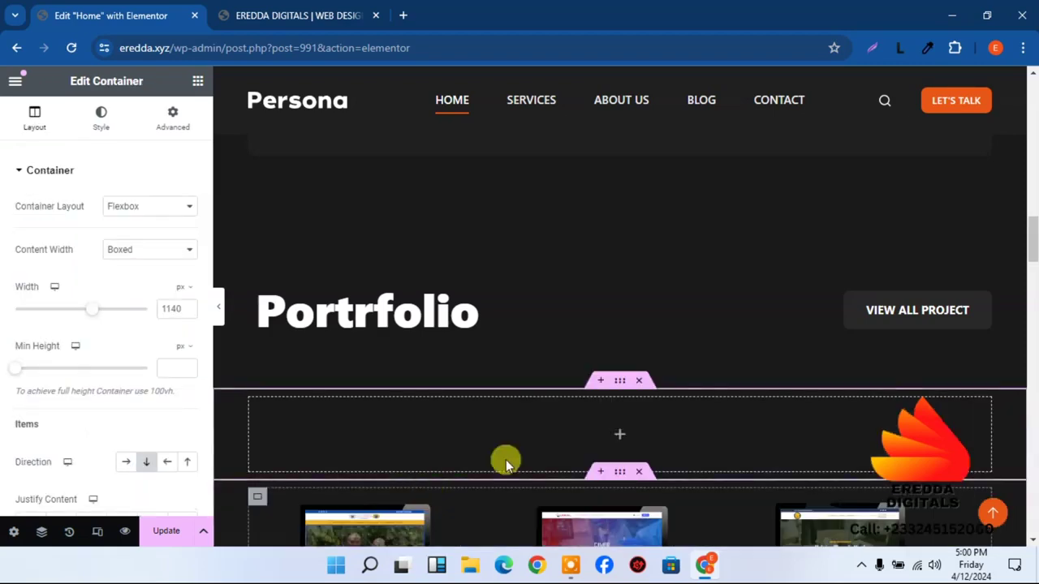
pyautogui.scroll(-3, 1034, 261)
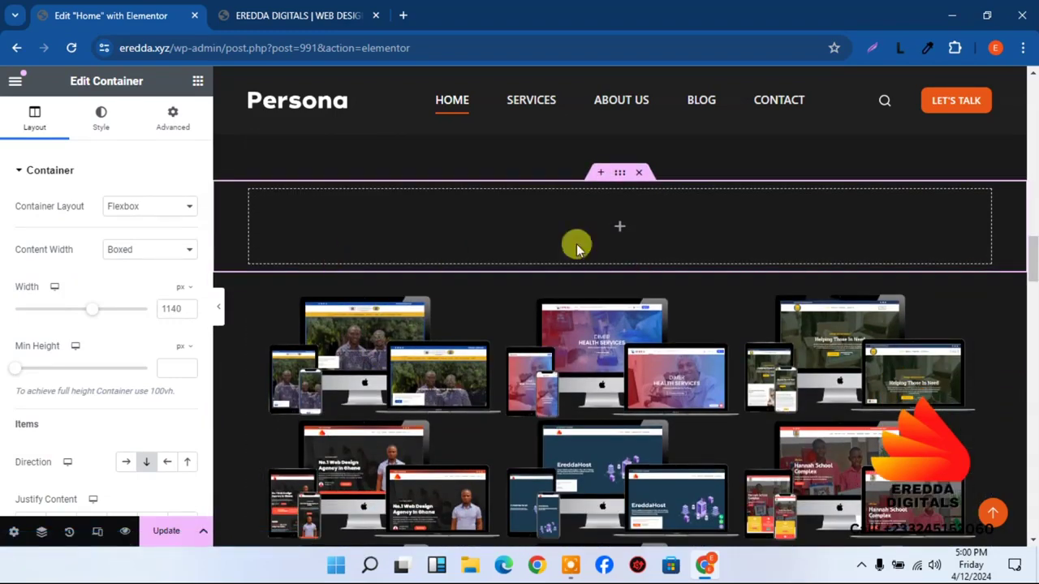
pyautogui.click(643, 174)
# - Set the Lightbox option of the portfolio gallery to Yes, keeping its link on Media File
pyautogui.scroll(-4, 1031, 280)
pyautogui.scroll(2, 1030, 280)
pyautogui.click(961, 159)
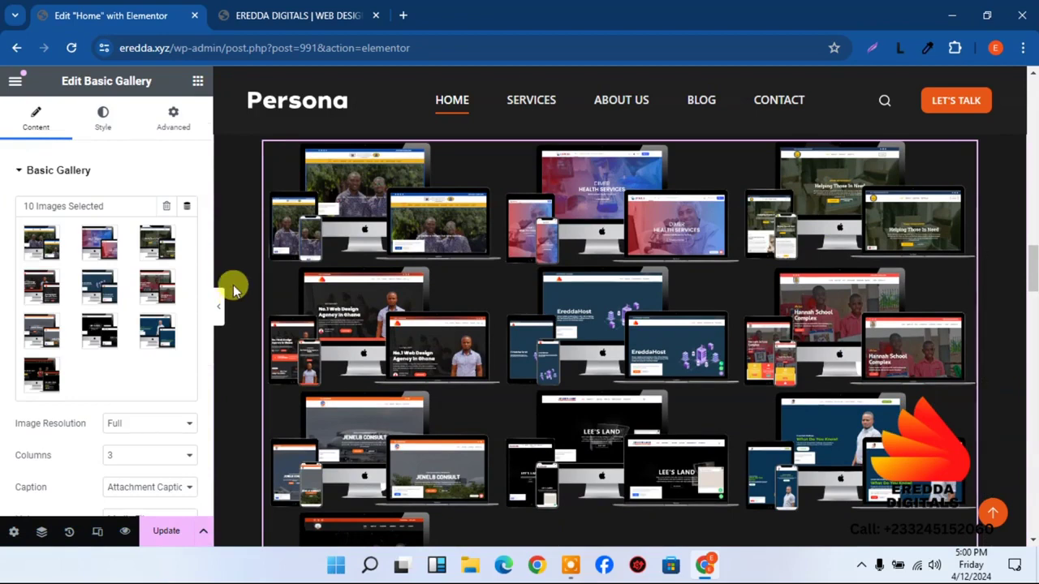
pyautogui.moveTo(207, 283); pyautogui.dragTo(198, 369)
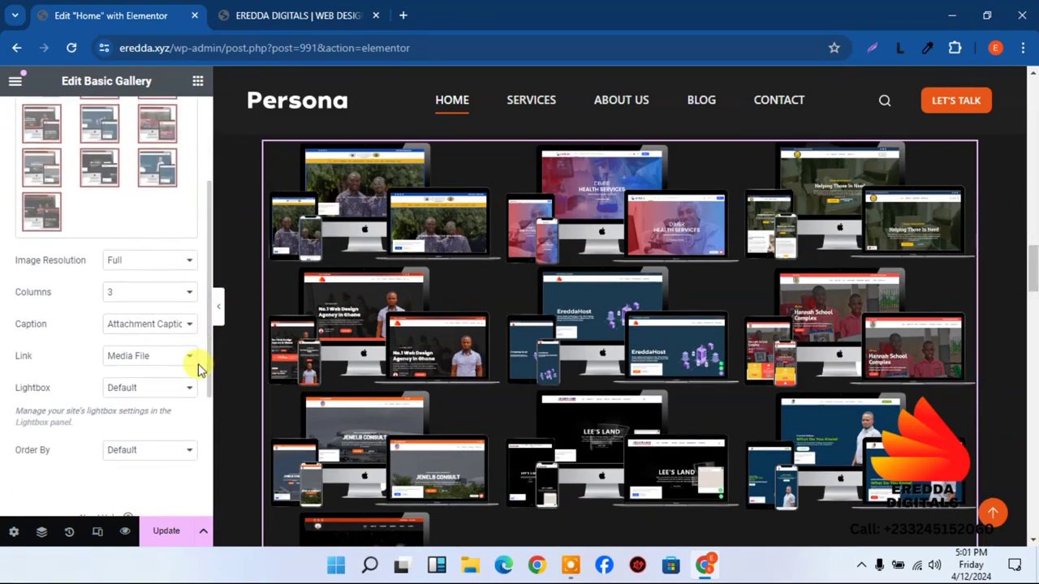
pyautogui.click(153, 360)
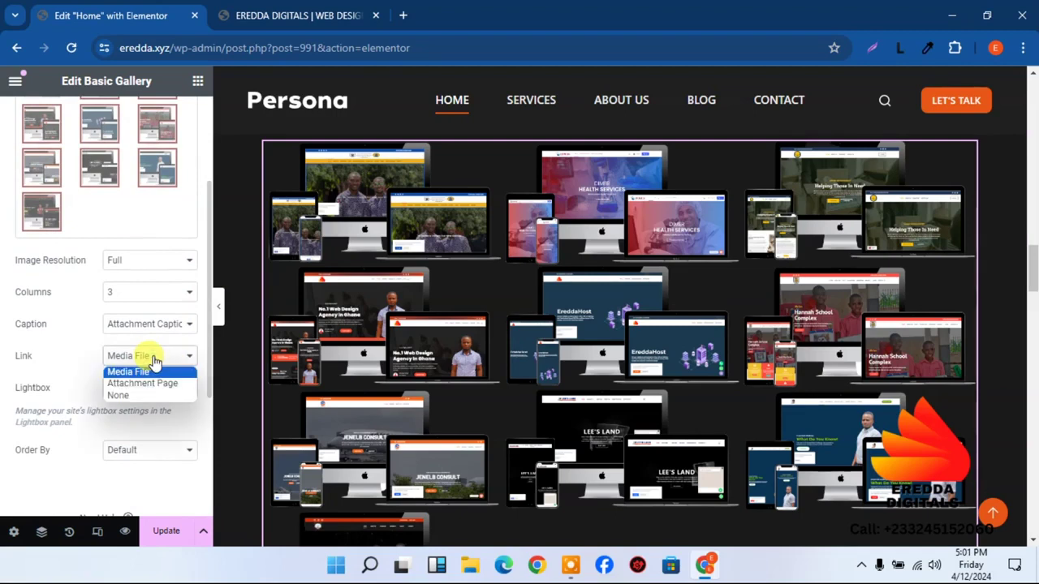
pyautogui.click(154, 359)
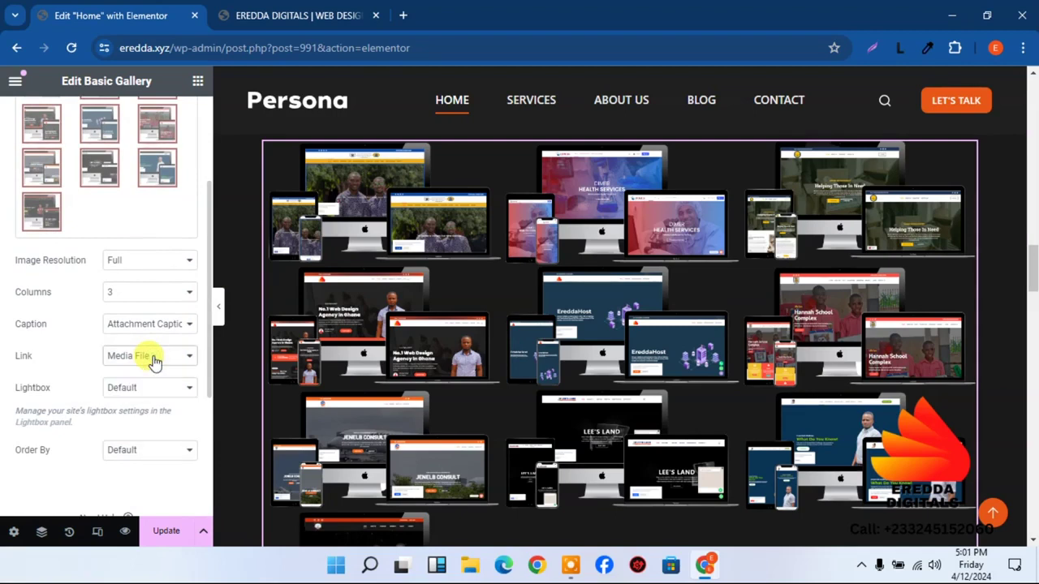
pyautogui.click(154, 359)
pyautogui.click(154, 360)
pyautogui.click(156, 387)
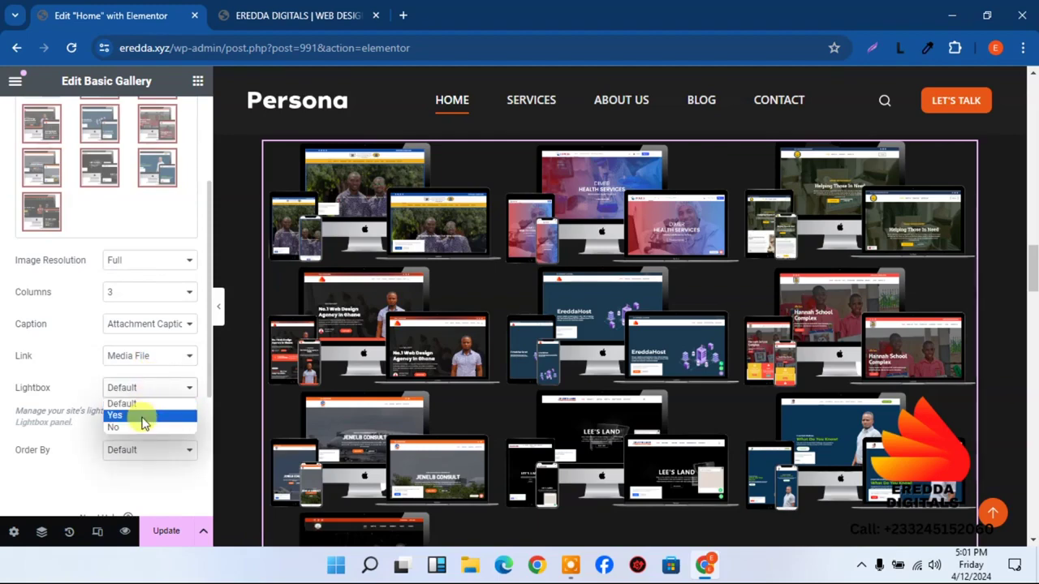
pyautogui.click(141, 417)
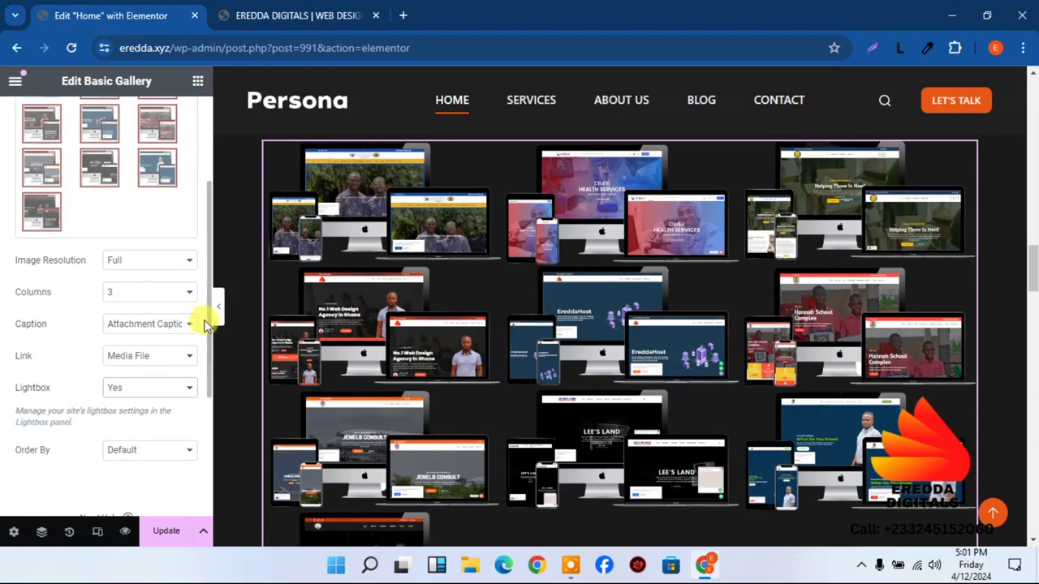
# - Open the gallery's style options and update the home page to save the gallery settings
pyautogui.moveTo(207, 332); pyautogui.dragTo(157, 162)
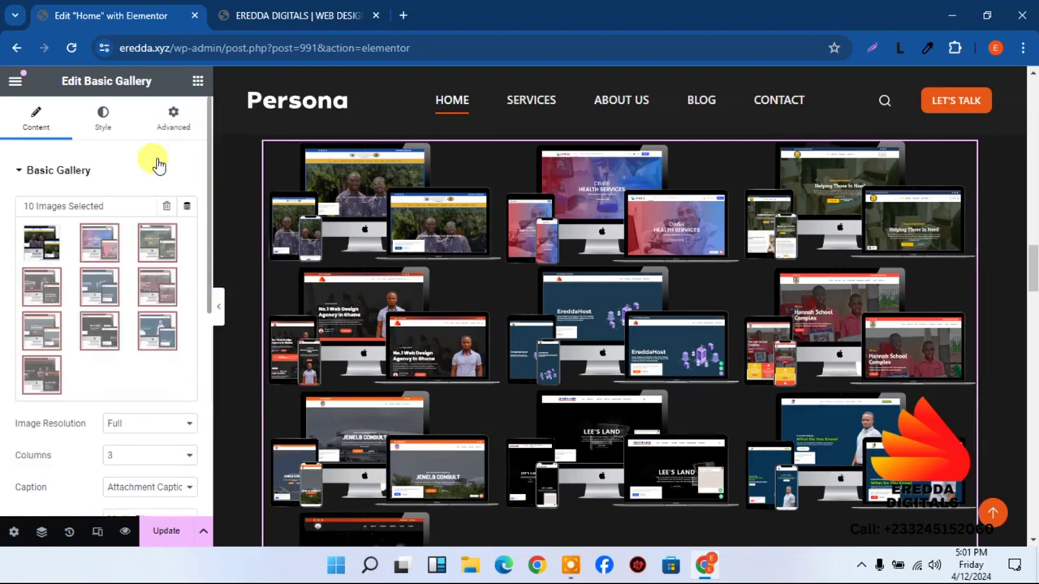
pyautogui.click(104, 127)
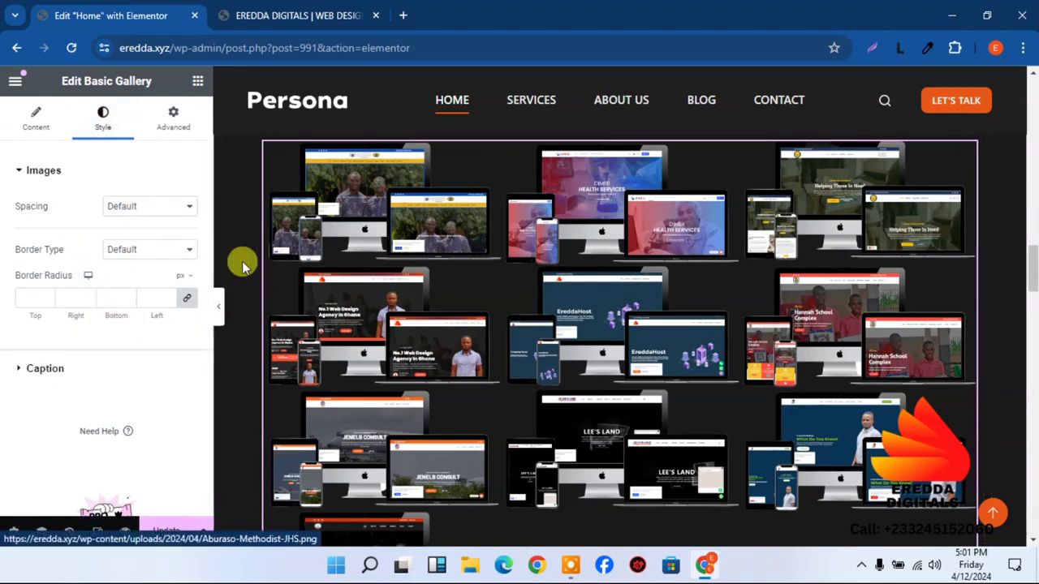
pyautogui.click(180, 533)
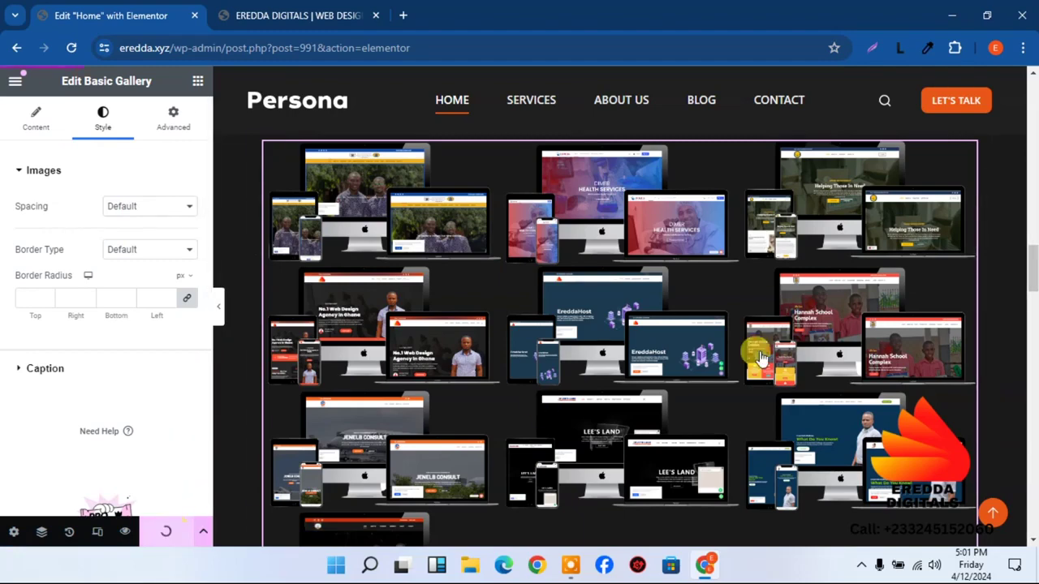
# - Remove the last six screenshots from the portfolio gallery, keeping only the first four, and insert the edited gallery
pyautogui.scroll(-3, 1032, 280)
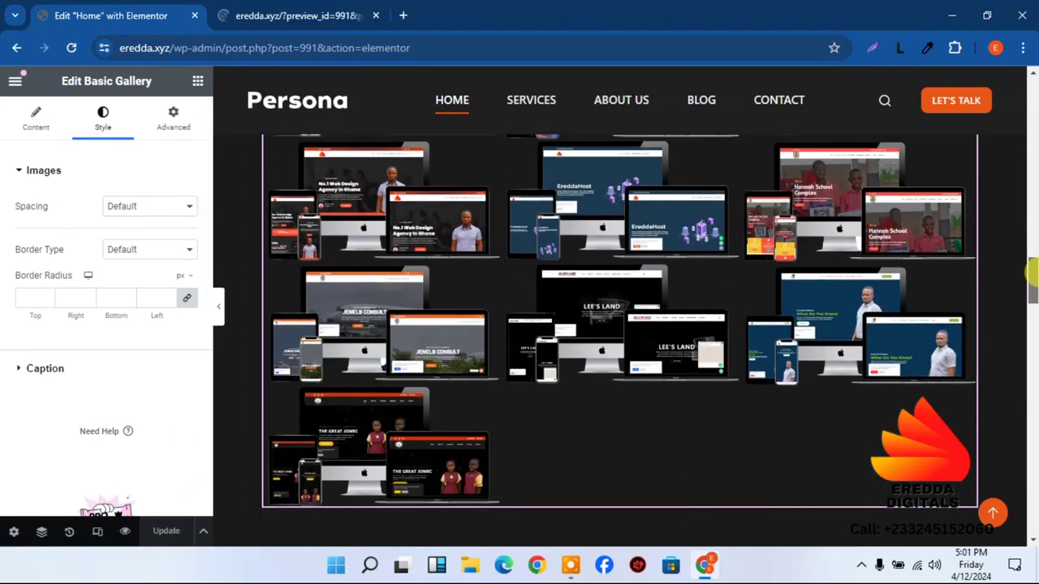
pyautogui.moveTo(1032, 285)
pyautogui.mouseDown()
pyautogui.moveTo(1031, 255)
pyautogui.moveTo(1032, 272)
pyautogui.mouseUp()
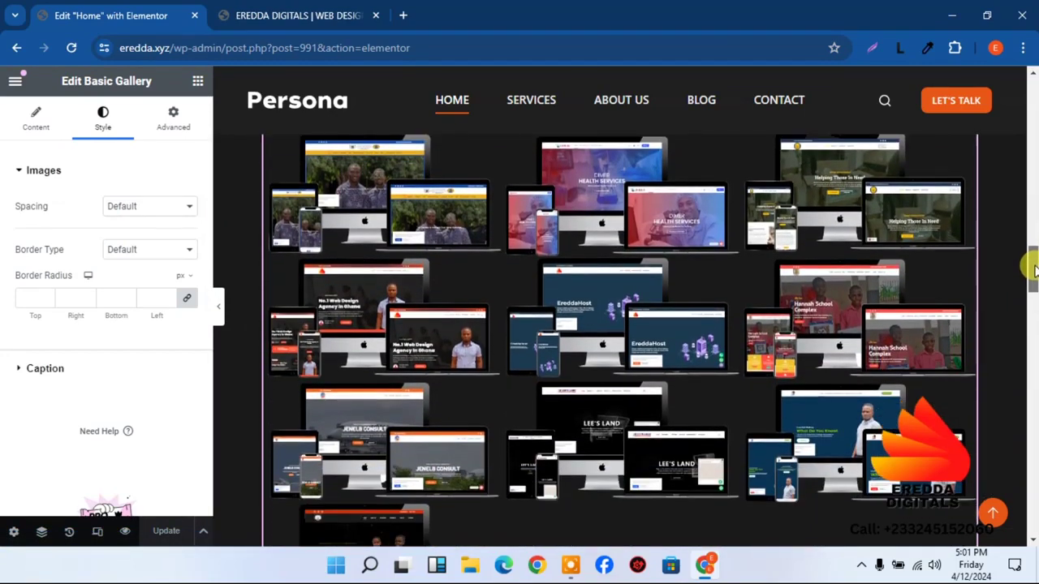
pyautogui.click(24, 117)
pyautogui.click(127, 321)
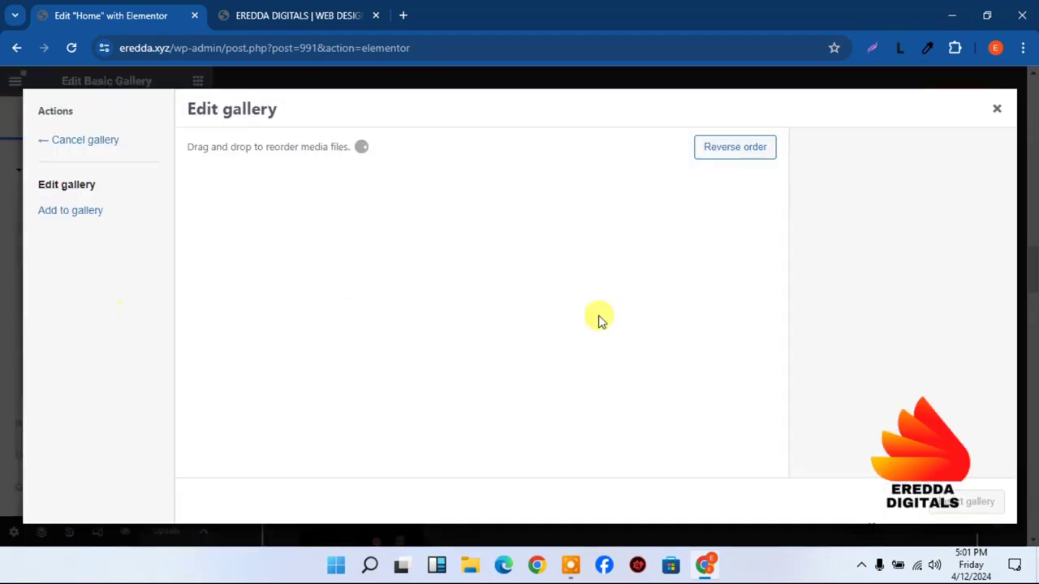
pyautogui.click(751, 344)
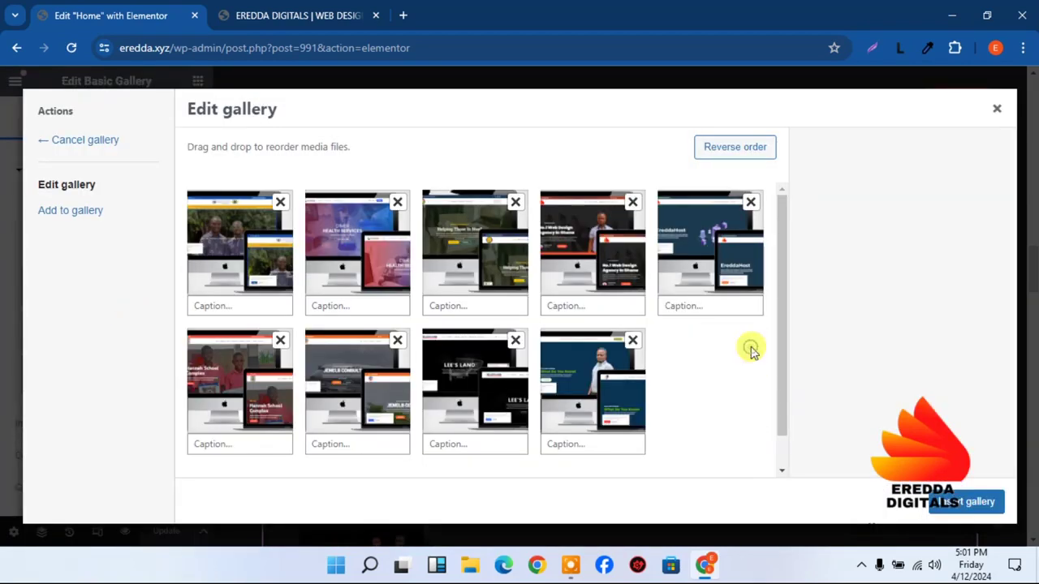
pyautogui.click(633, 341)
pyautogui.click(514, 341)
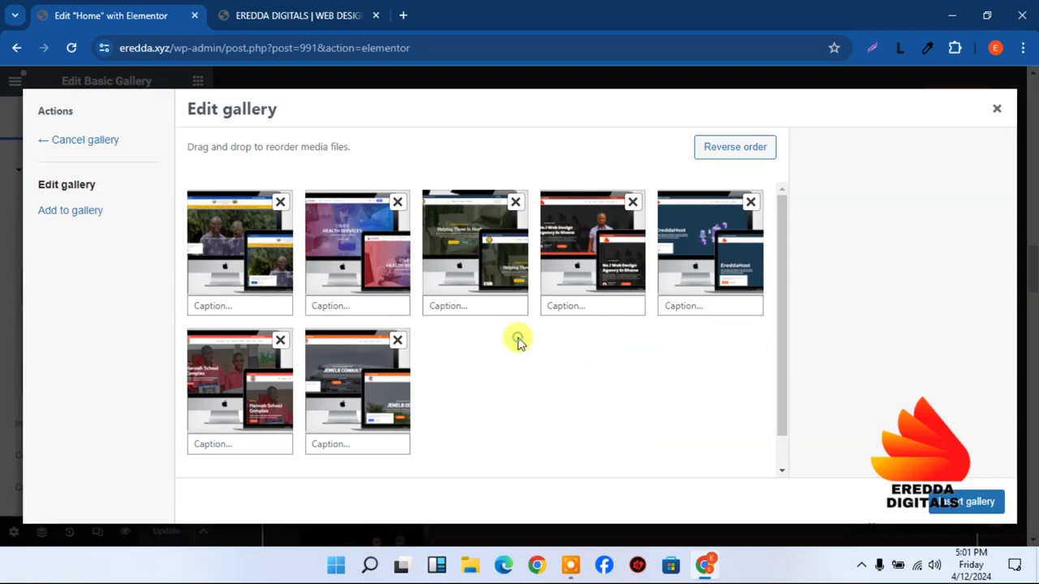
pyautogui.click(398, 341)
pyautogui.click(276, 343)
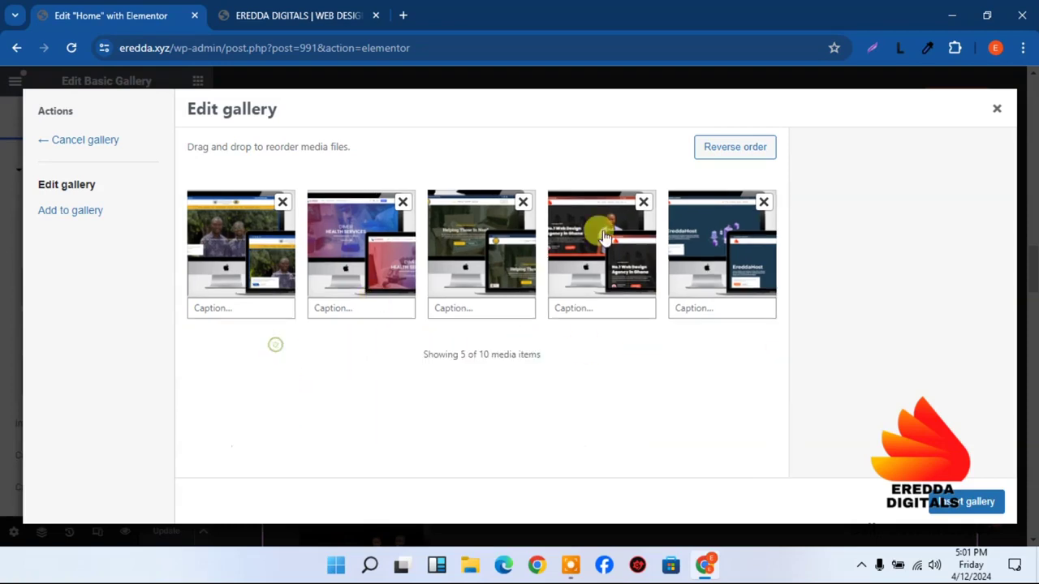
pyautogui.click(764, 203)
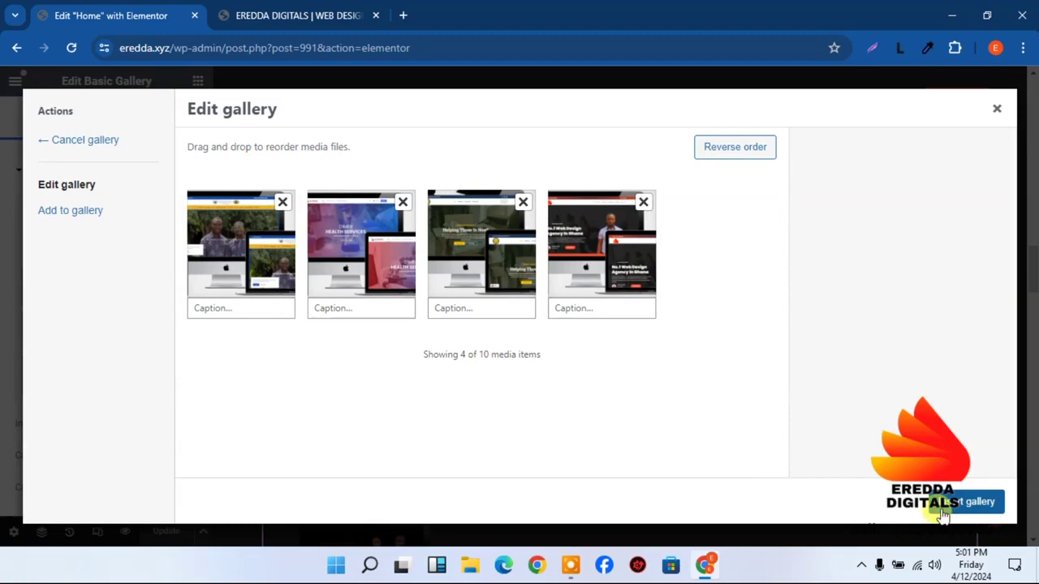
pyautogui.click(943, 510)
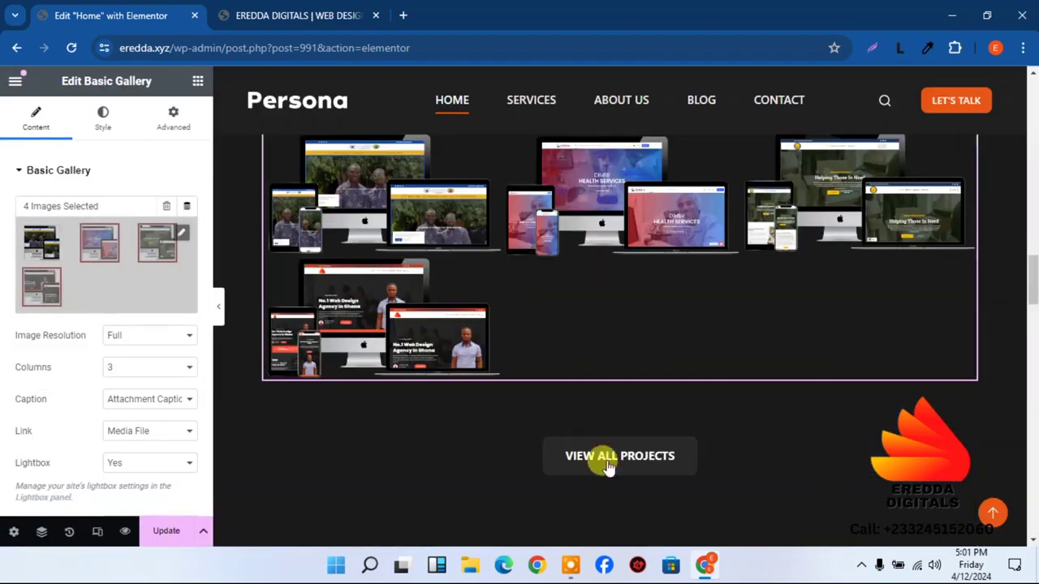
# - Remove the third screenshot, the dark green "Helping Those In Need" one, from the portfolio gallery and update the page
pyautogui.click(126, 281)
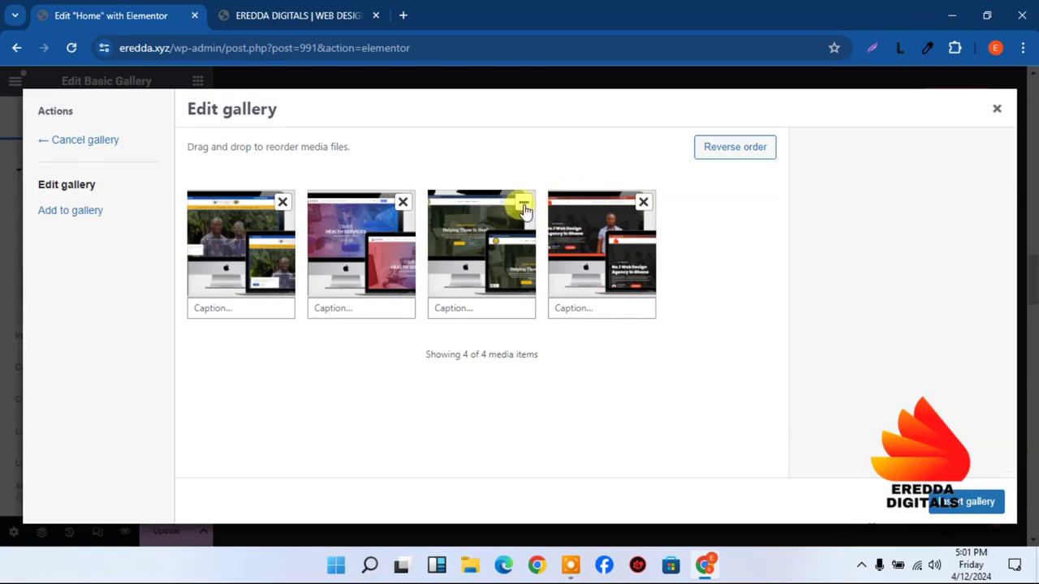
pyautogui.click(523, 205)
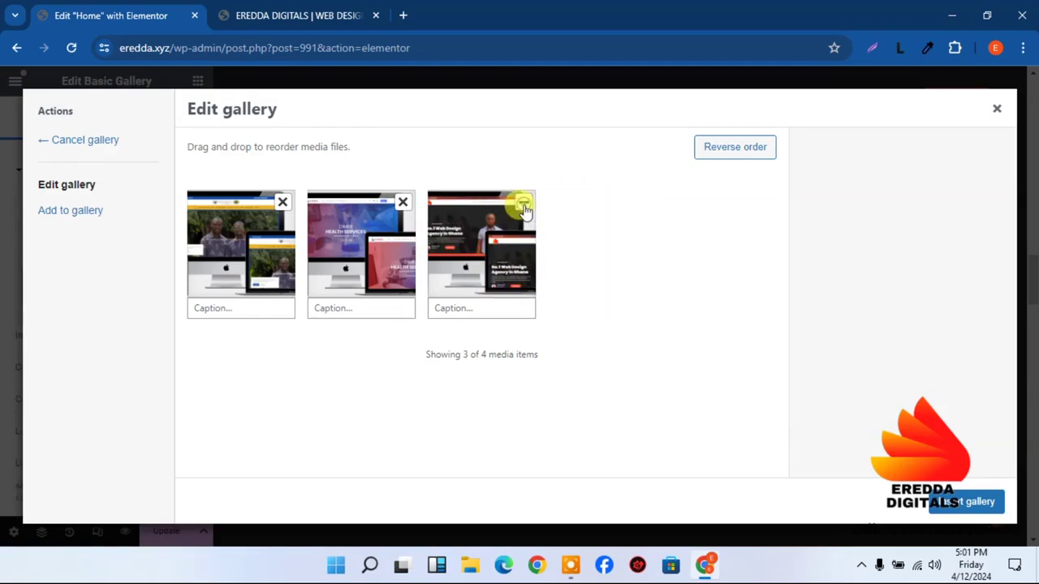
pyautogui.click(965, 503)
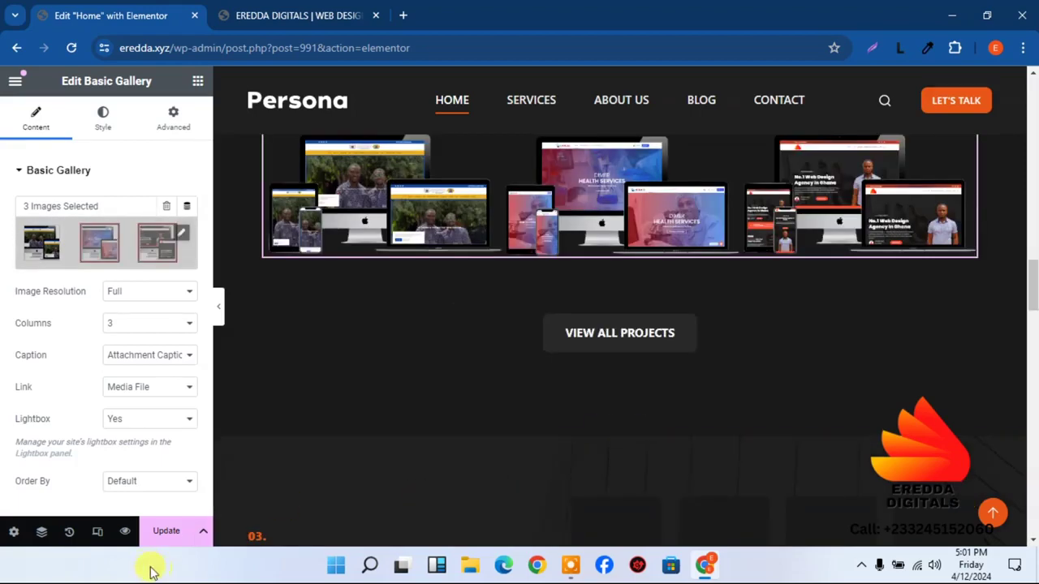
pyautogui.click(171, 534)
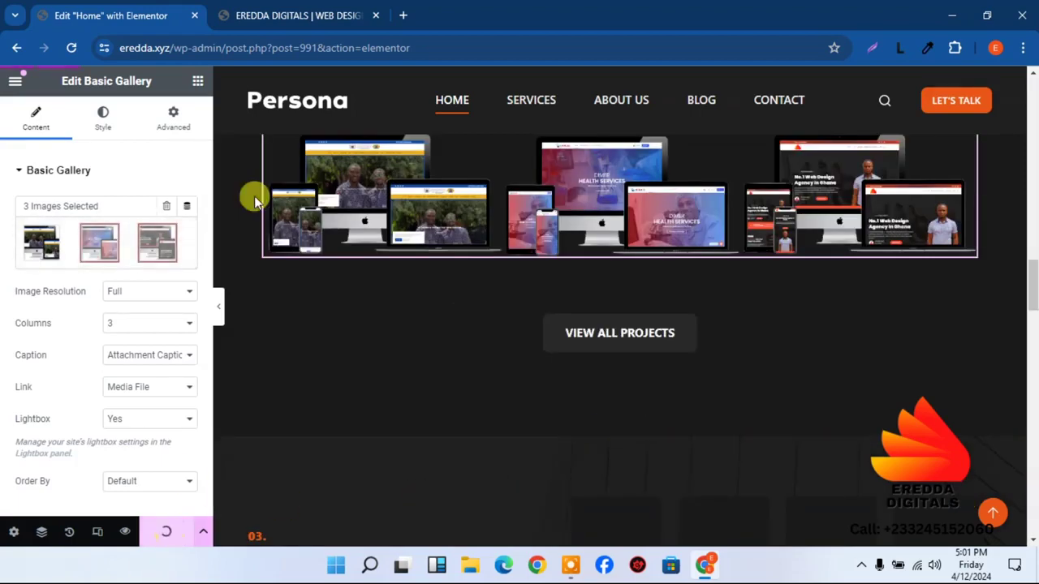
# - Check the Portrfolio section with its gallery in the page preview tab
pyautogui.click(280, 12)
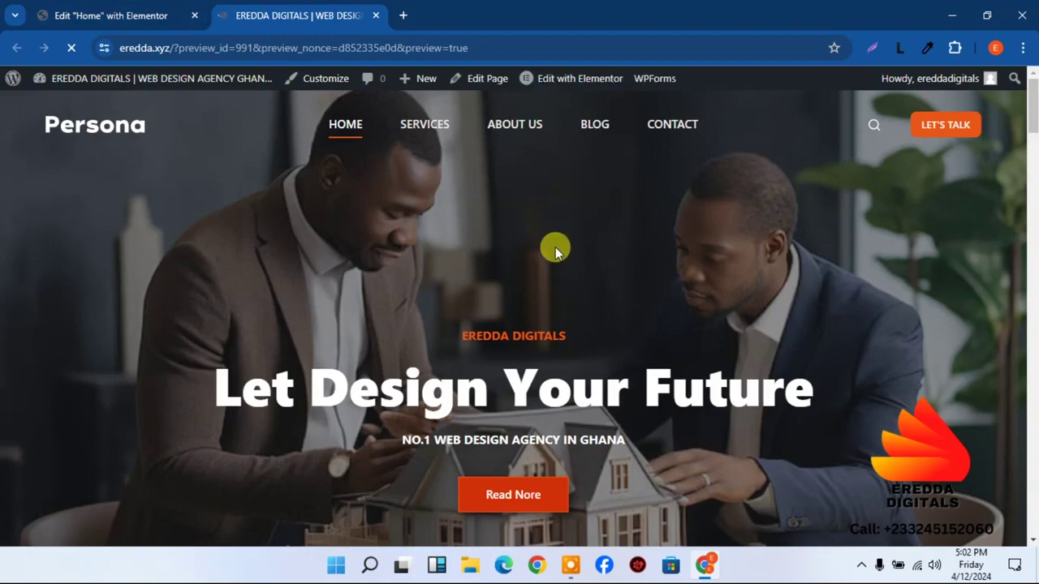
pyautogui.moveTo(1029, 118); pyautogui.dragTo(963, 279)
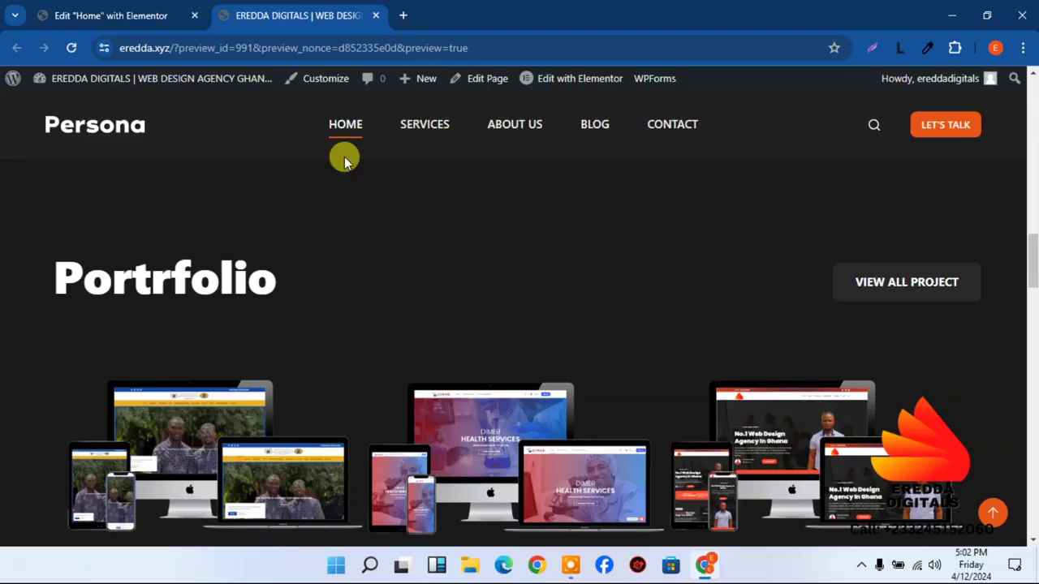
# - Back in the Elementor editor, delete the container with the View All Projects button below the gallery and update the page
pyautogui.click(49, 8)
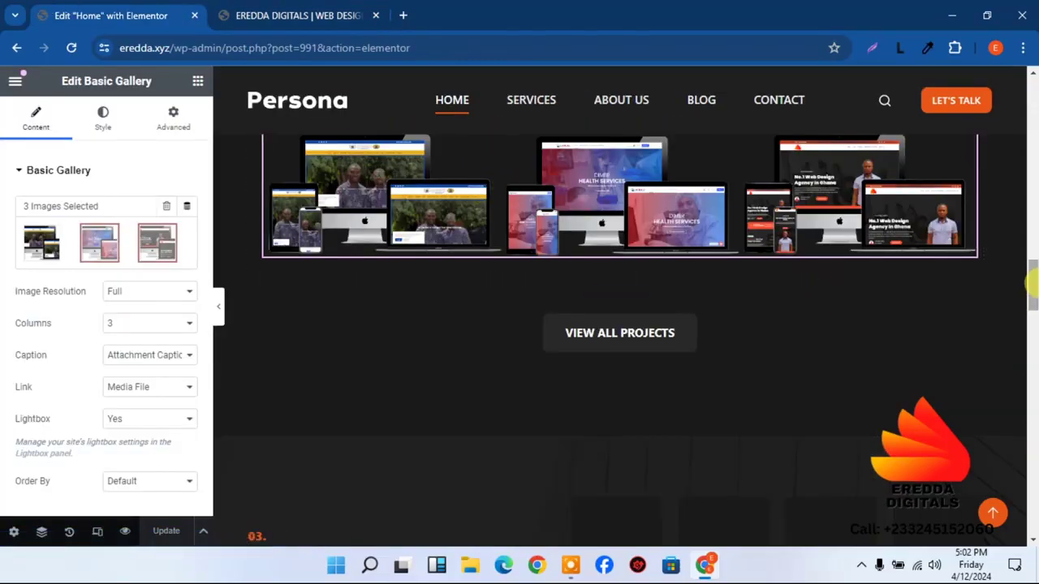
pyautogui.moveTo(1031, 285); pyautogui.dragTo(1031, 268)
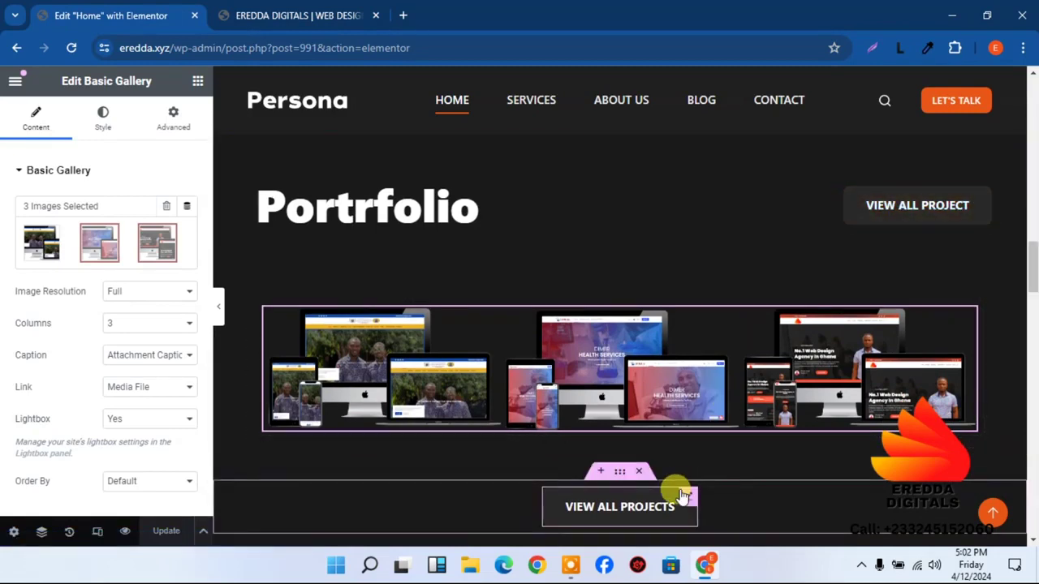
pyautogui.click(640, 472)
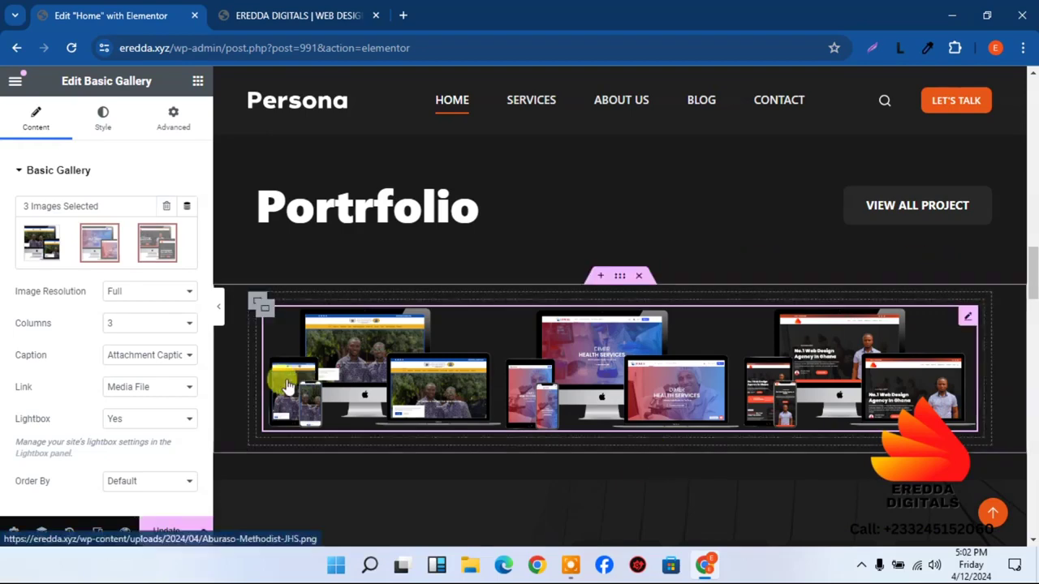
pyautogui.click(176, 531)
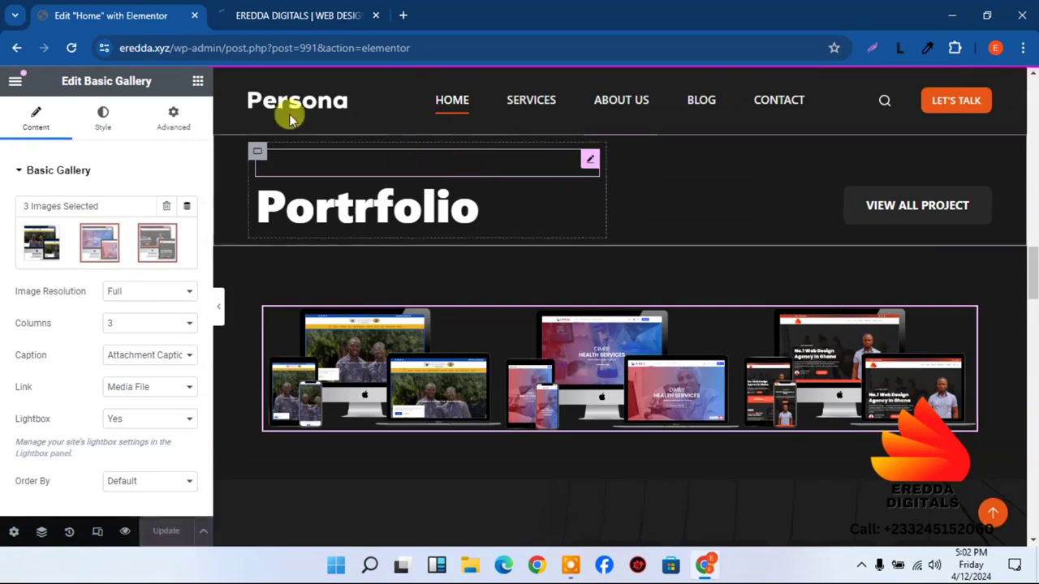
# - Examine the Portrfolio section in the tablet and mobile portrait layouts, then return to the desktop layout
pyautogui.click(97, 531)
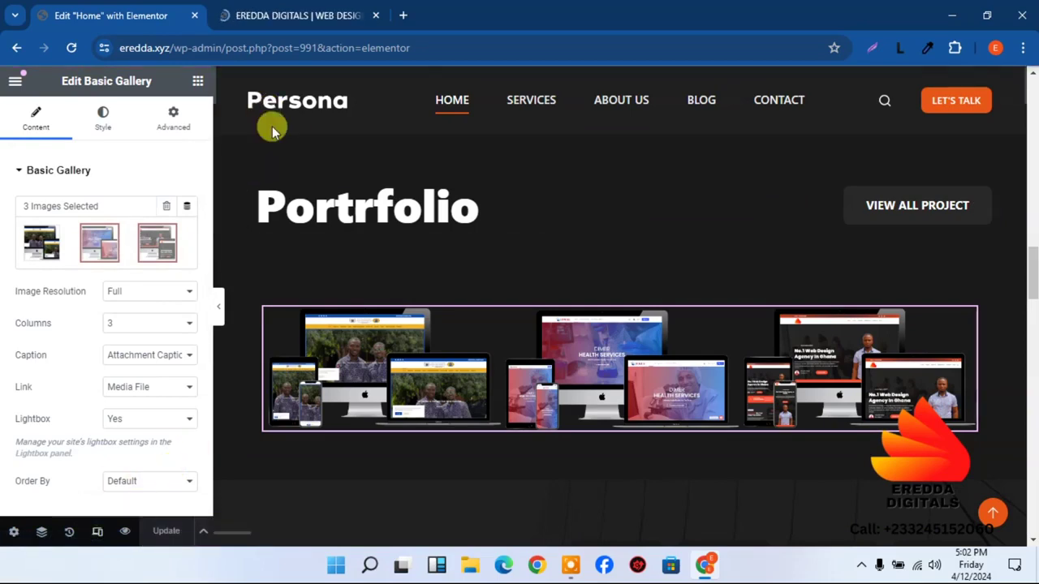
pyautogui.click(264, 79)
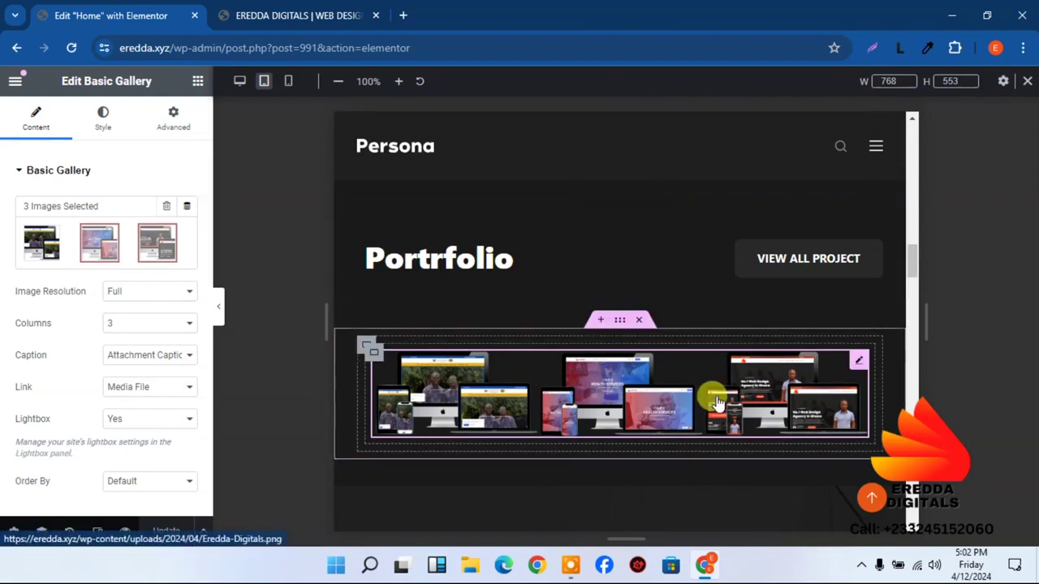
pyautogui.click(288, 83)
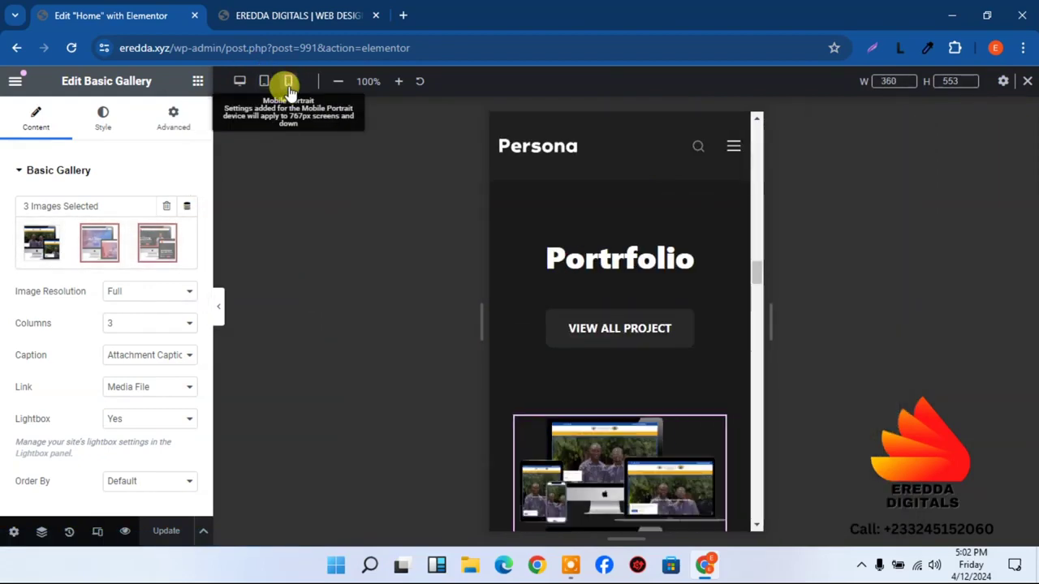
pyautogui.click(240, 82)
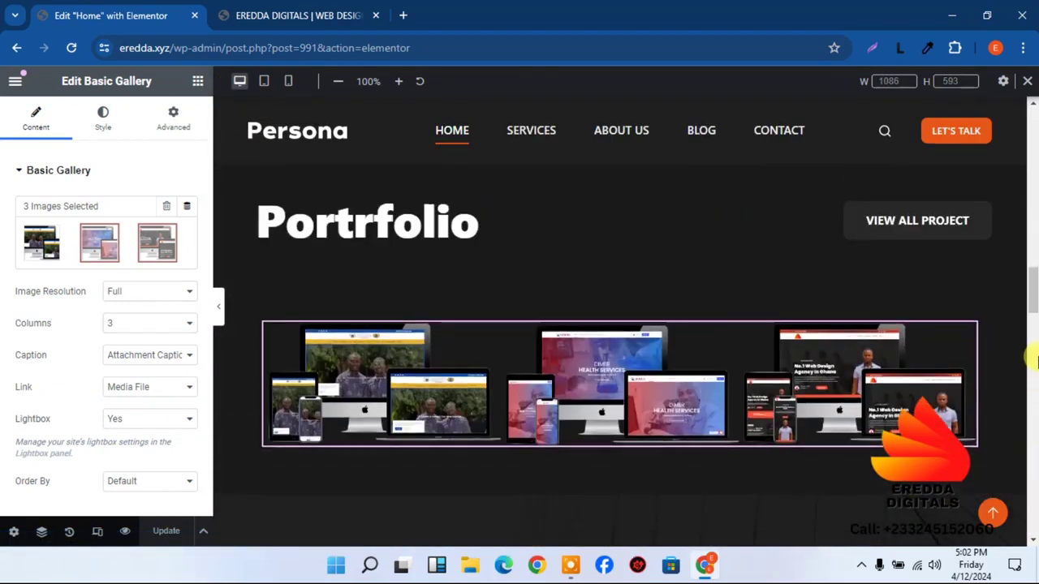
# - Move the Portrfolio heading into the gallery's container, directly above the images
pyautogui.scroll(-5, 1035, 360)
pyautogui.moveTo(1033, 329); pyautogui.dragTo(1029, 273)
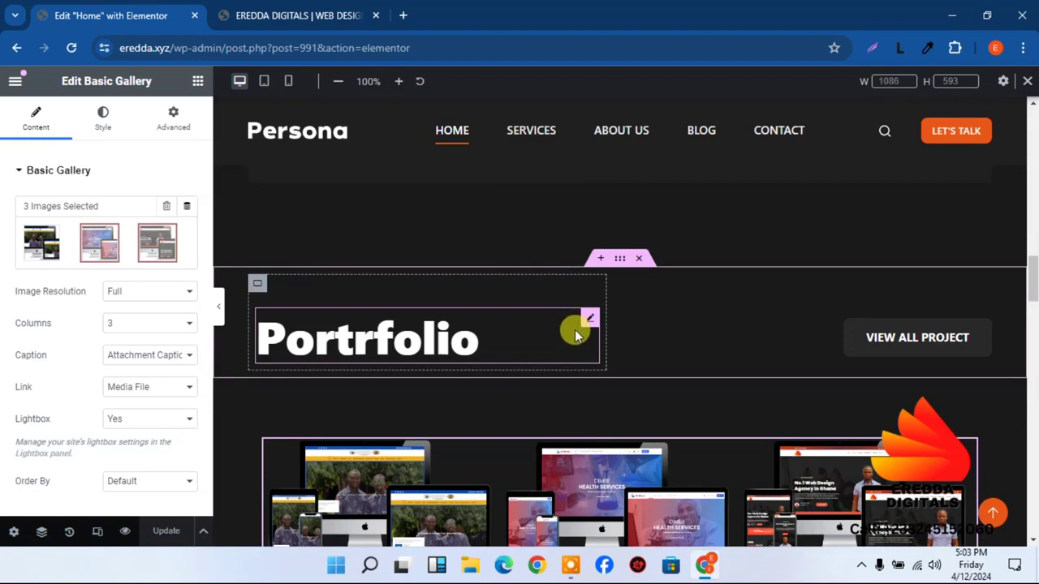
pyautogui.moveTo(592, 324)
pyautogui.mouseDown()
pyautogui.moveTo(538, 410)
pyautogui.moveTo(539, 446)
pyautogui.moveTo(527, 416)
pyautogui.moveTo(534, 436)
pyautogui.mouseUp()
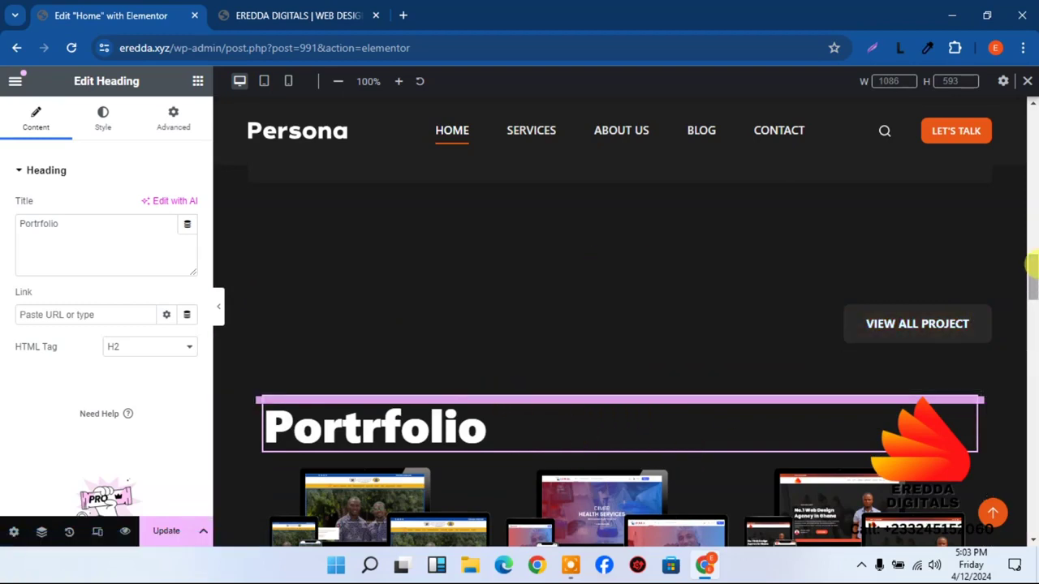
pyautogui.scroll(-2, 1032, 276)
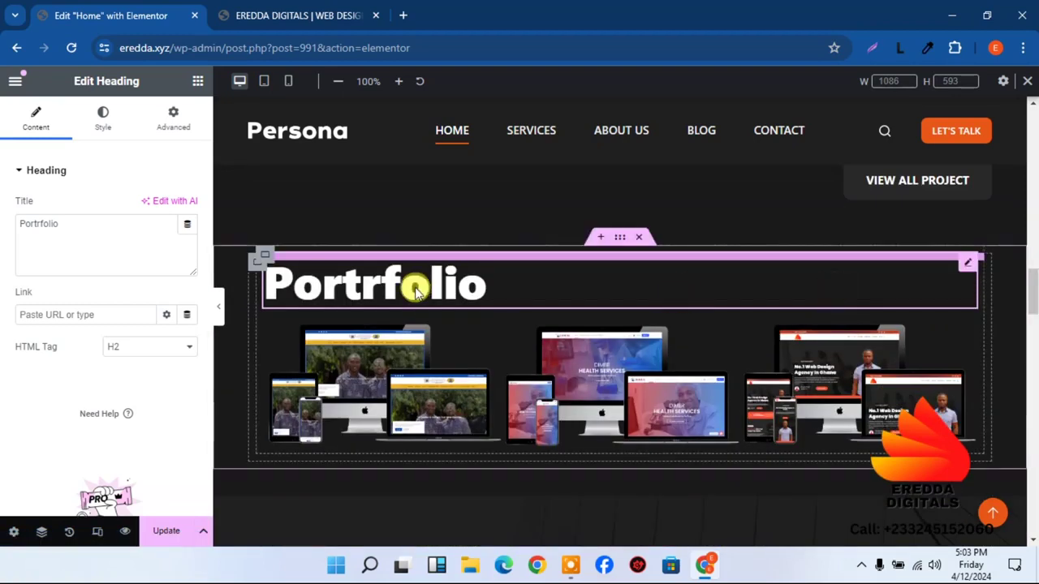
# - Add a flexbox container between the Portrfolio heading and the gallery images, and set its direction to a left-to-right row
pyautogui.click(197, 81)
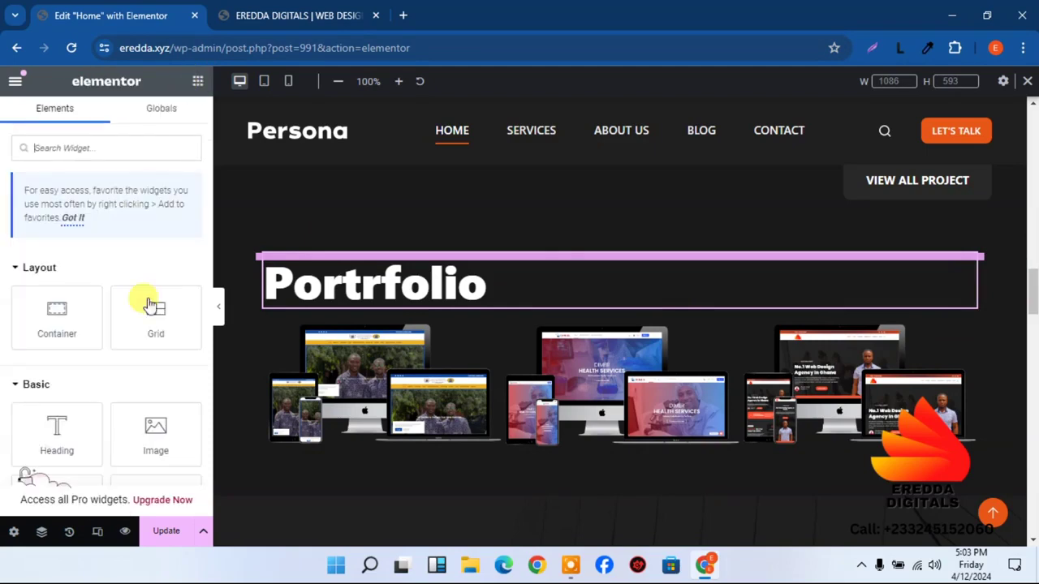
pyautogui.moveTo(58, 308); pyautogui.dragTo(559, 303)
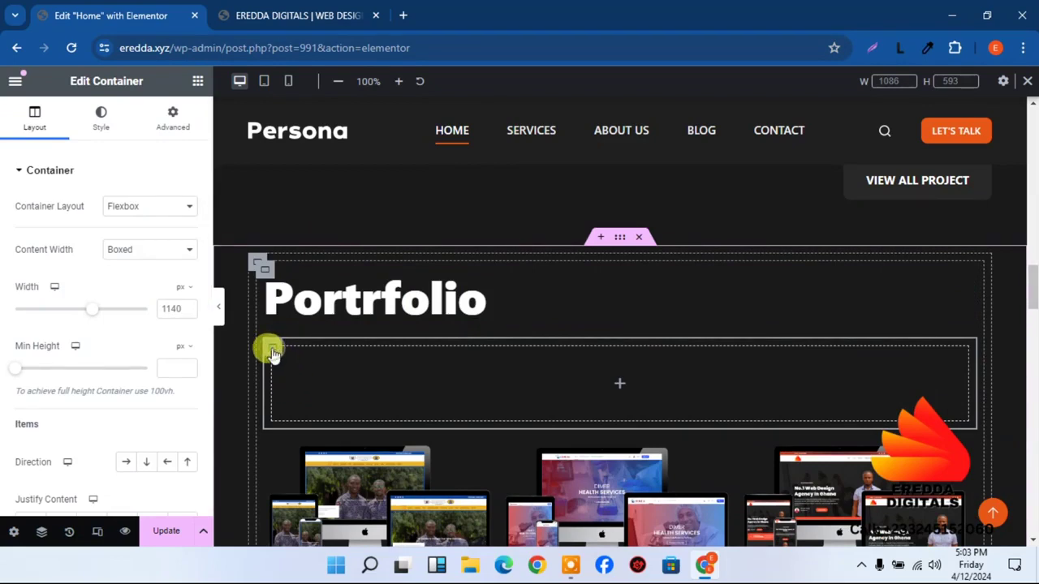
pyautogui.click(123, 463)
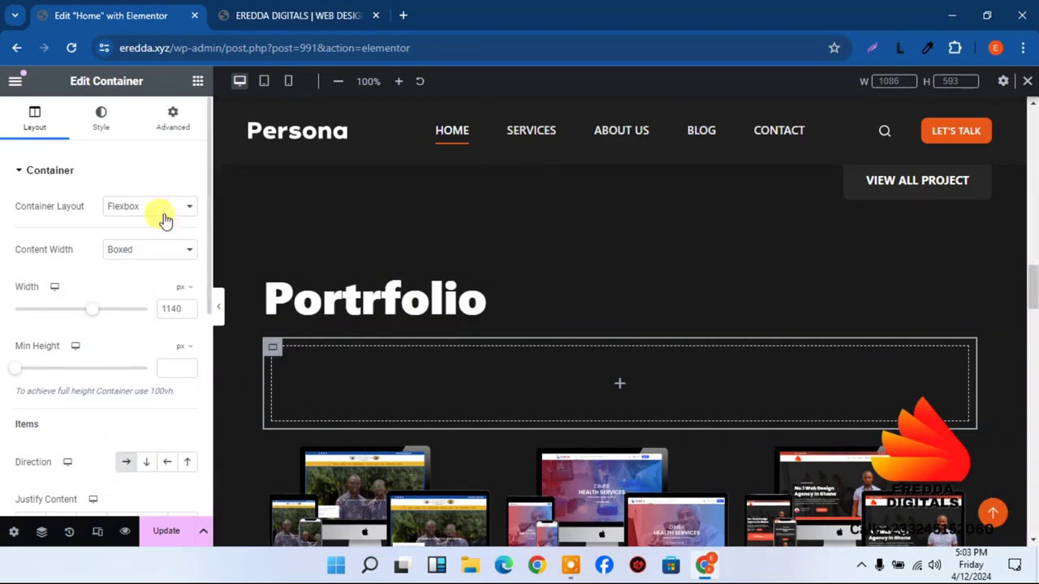
# - Nest a container in the new row container, duplicate it beside the first, and move the Portrfolio heading into the left one
pyautogui.click(198, 81)
pyautogui.moveTo(55, 299); pyautogui.dragTo(572, 383)
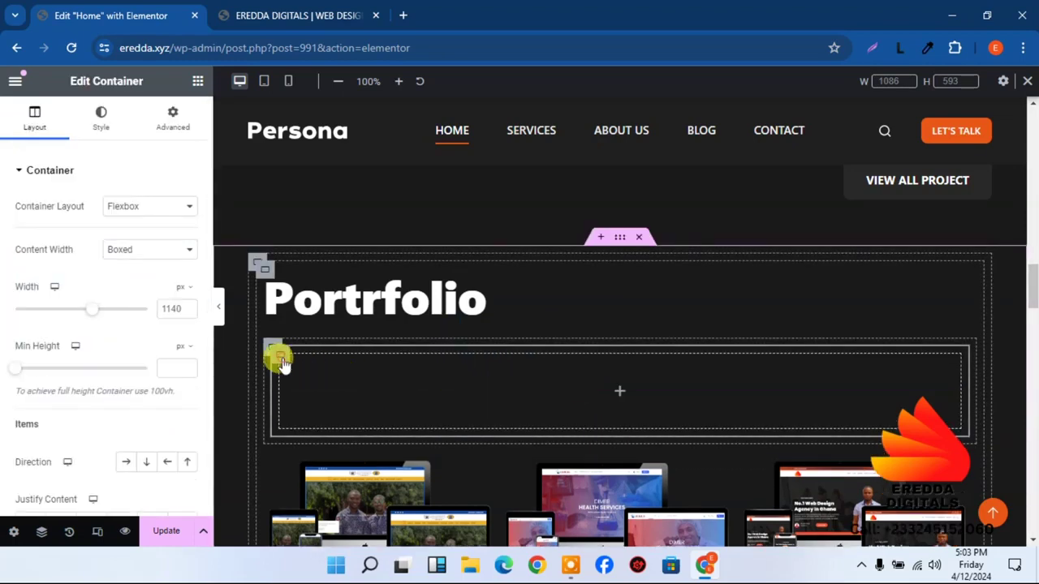
pyautogui.rightClick(278, 359)
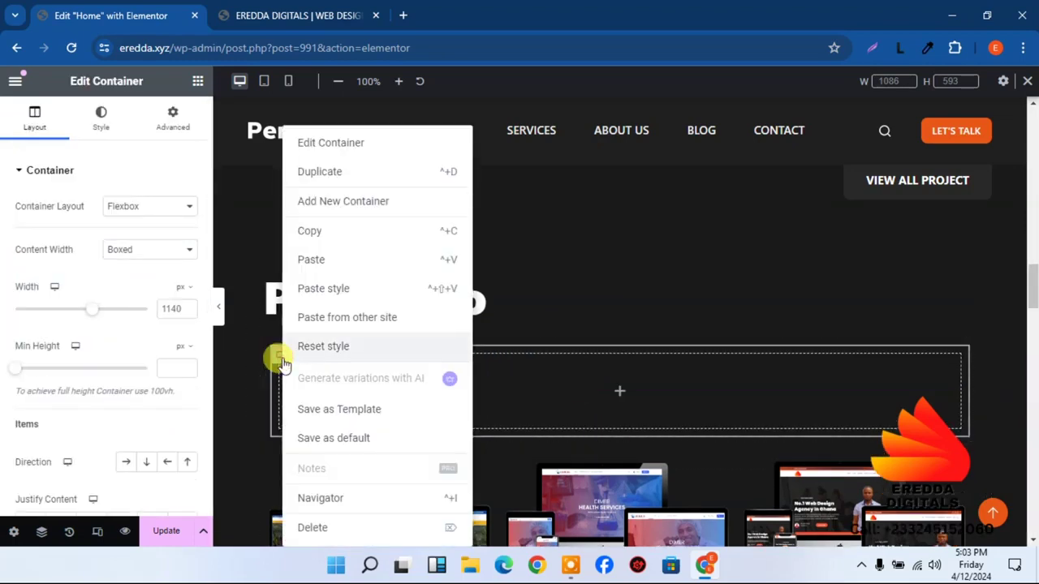
pyautogui.click(321, 172)
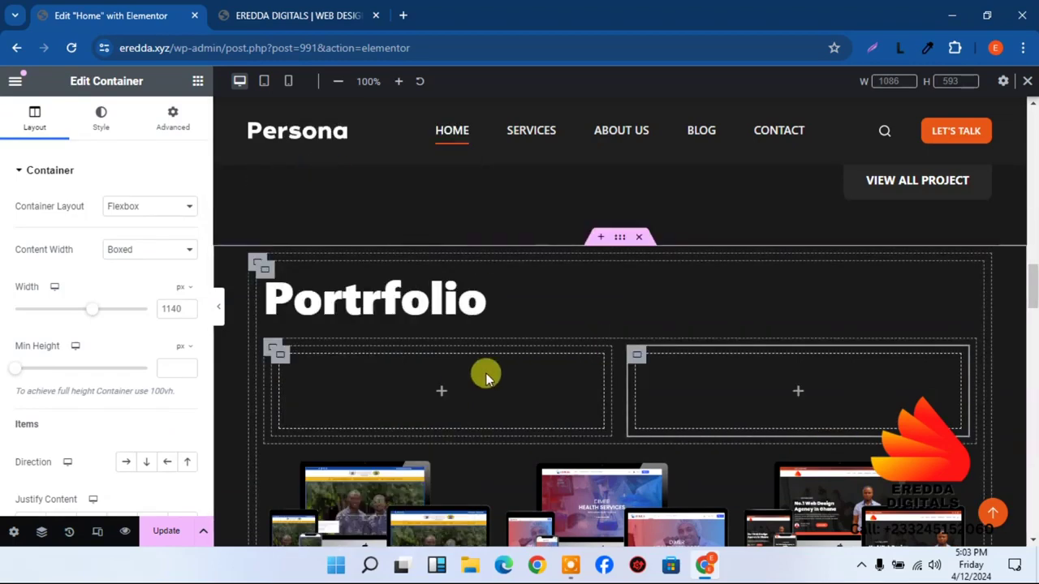
pyautogui.moveTo(968, 288); pyautogui.dragTo(499, 388)
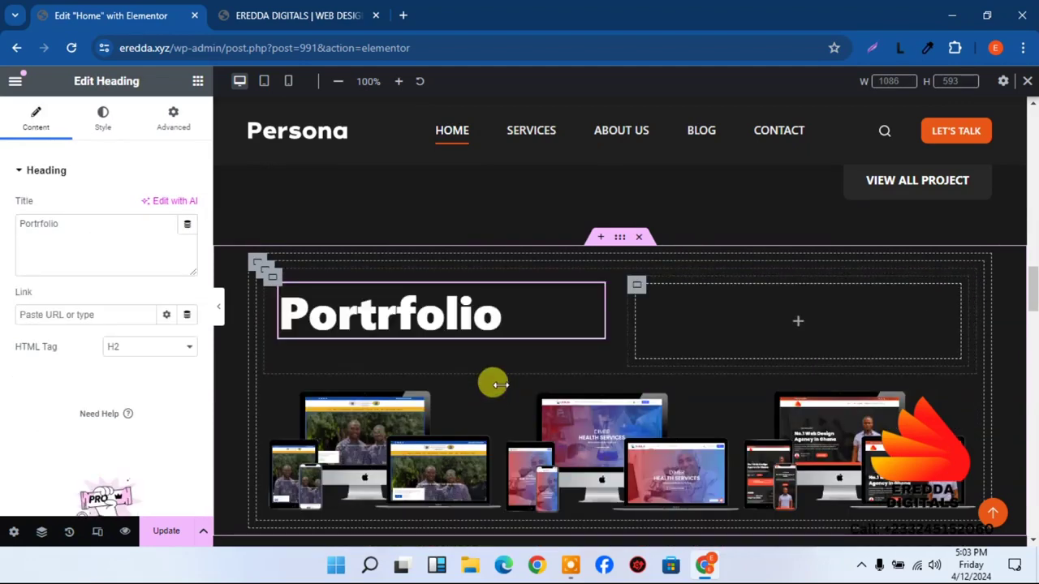
# - Move the View All Project button into the container right of the Portrfolio heading and delete the leftover section above
pyautogui.moveTo(978, 173); pyautogui.dragTo(816, 318)
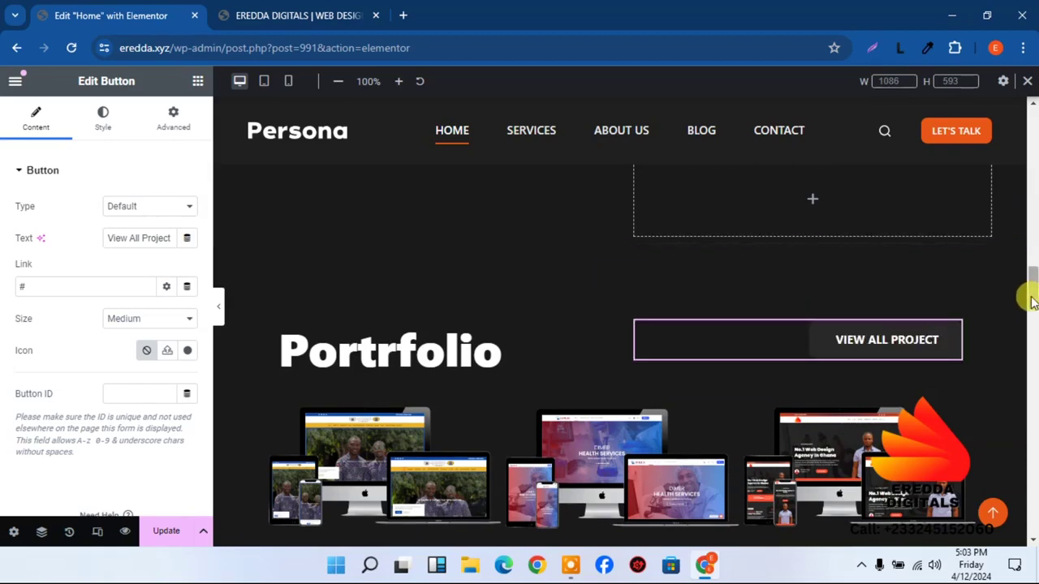
pyautogui.scroll(2, 1027, 292)
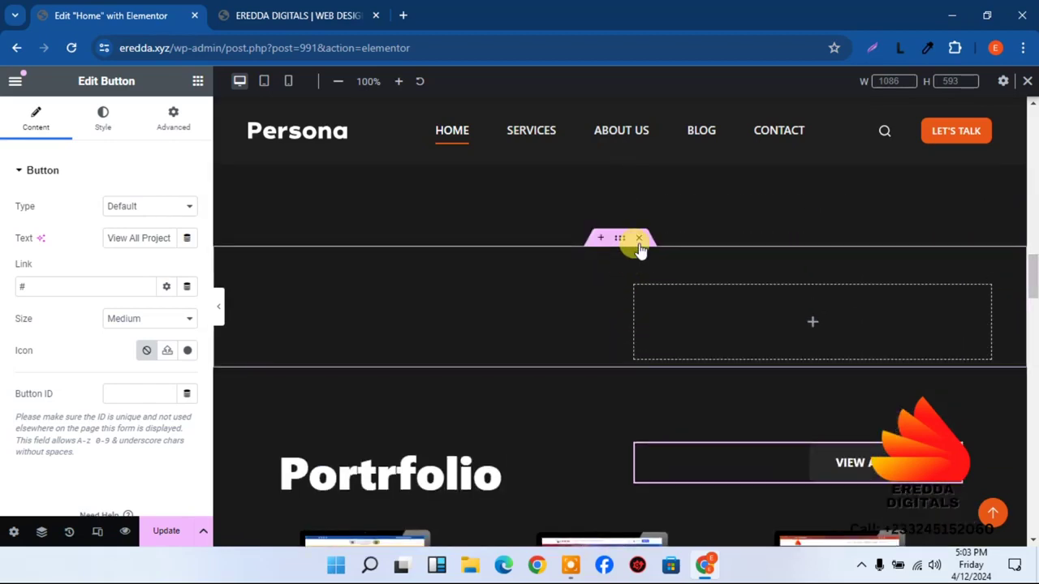
pyautogui.click(639, 239)
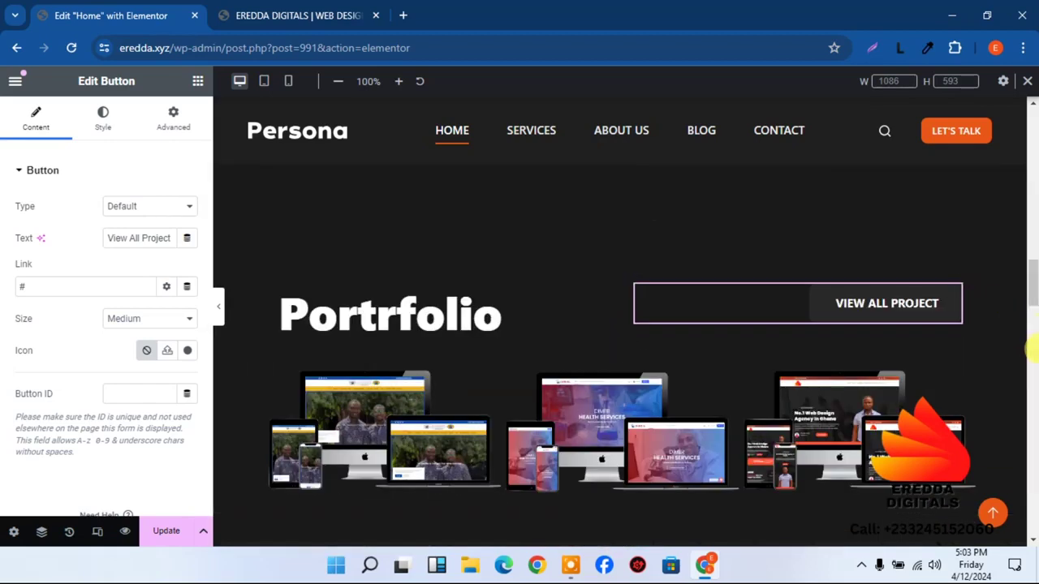
pyautogui.scroll(-1, 1031, 280)
pyautogui.scroll(1, 1030, 276)
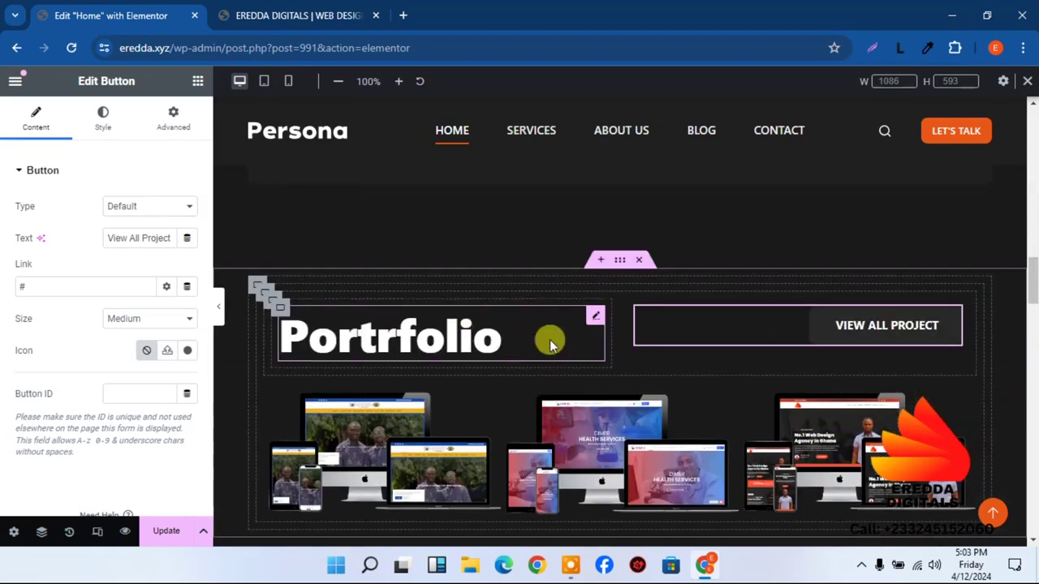
# - Set the portfolio gallery's top margin to 50 px and update the page
pyautogui.click(616, 263)
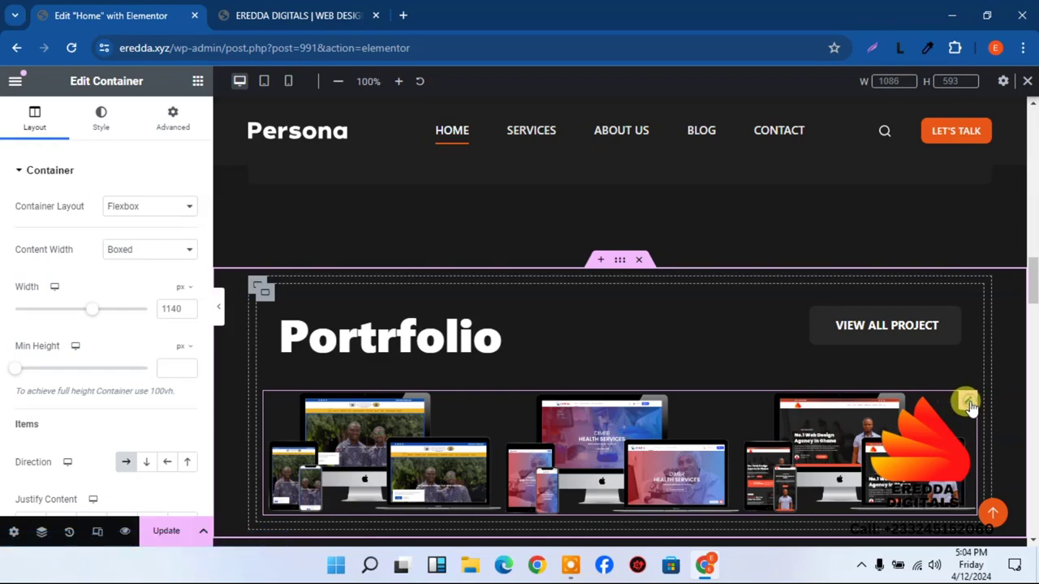
pyautogui.click(969, 402)
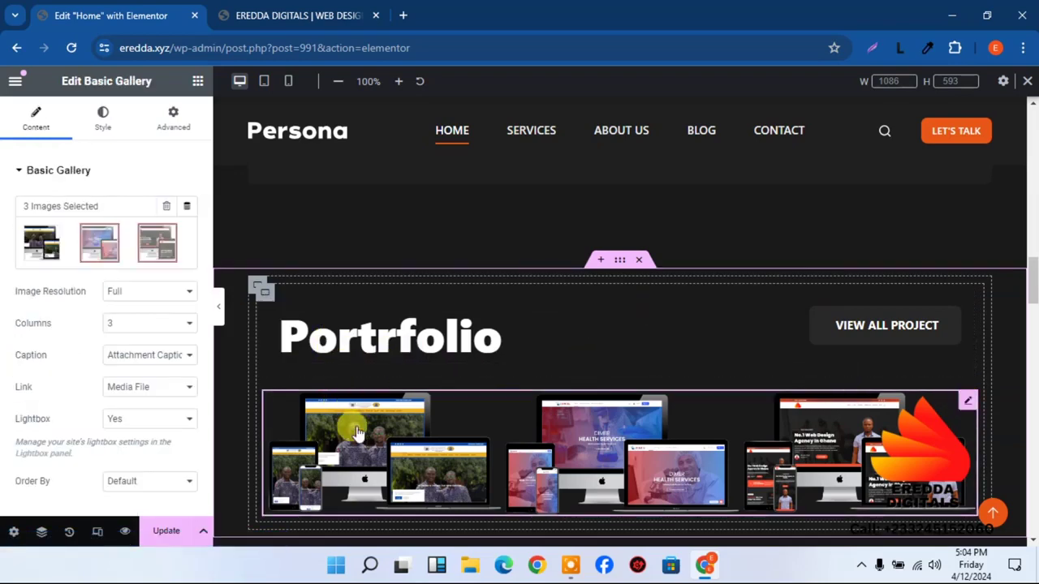
pyautogui.click(174, 138)
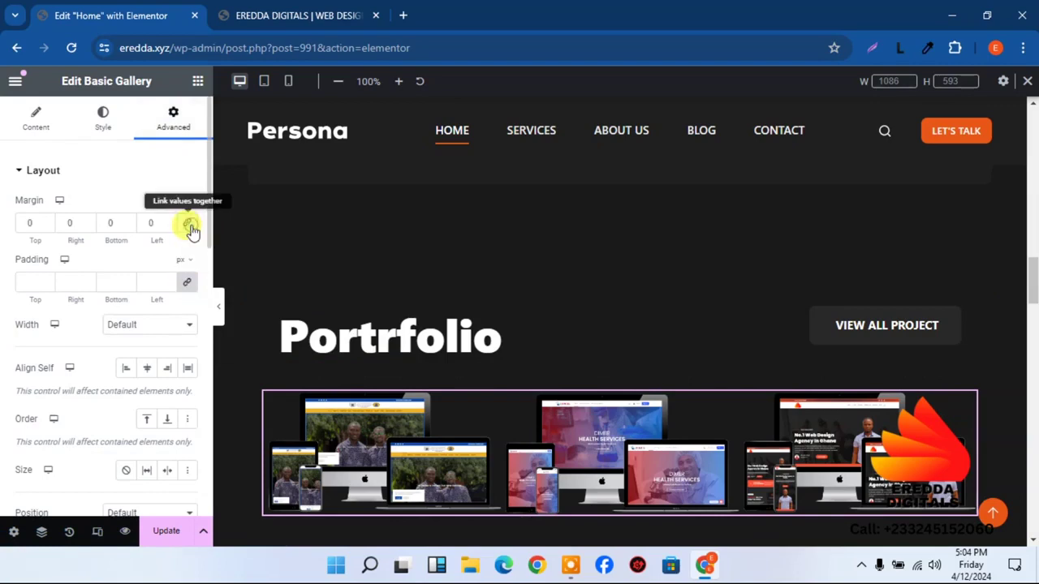
pyautogui.click(22, 225)
pyautogui.write('50')
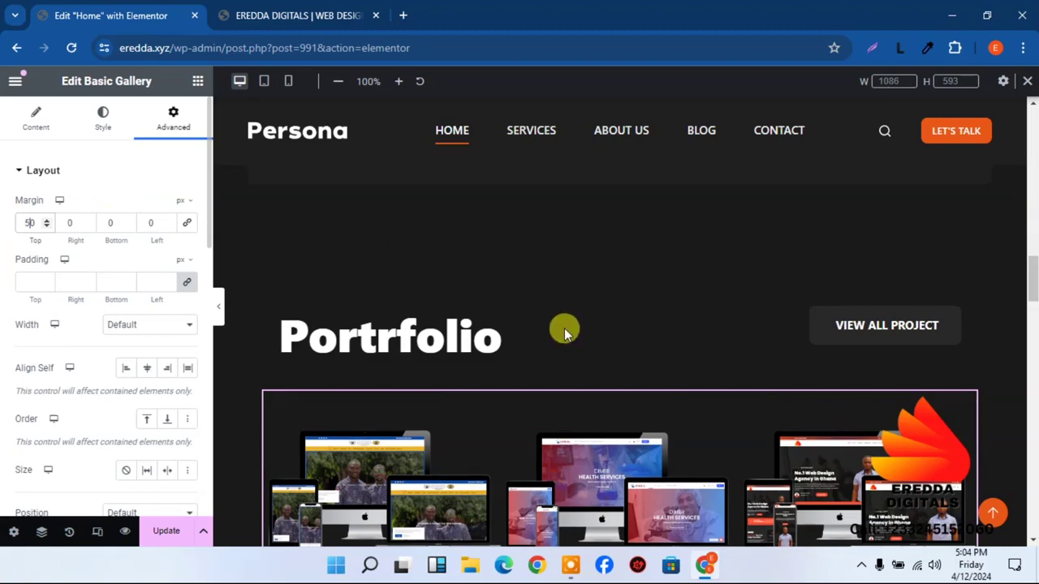
pyautogui.click(159, 535)
# - Switch to the page preview and copy the background colour of the statistics box with the eyedropper
pyautogui.moveTo(1033, 273); pyautogui.dragTo(1033, 252)
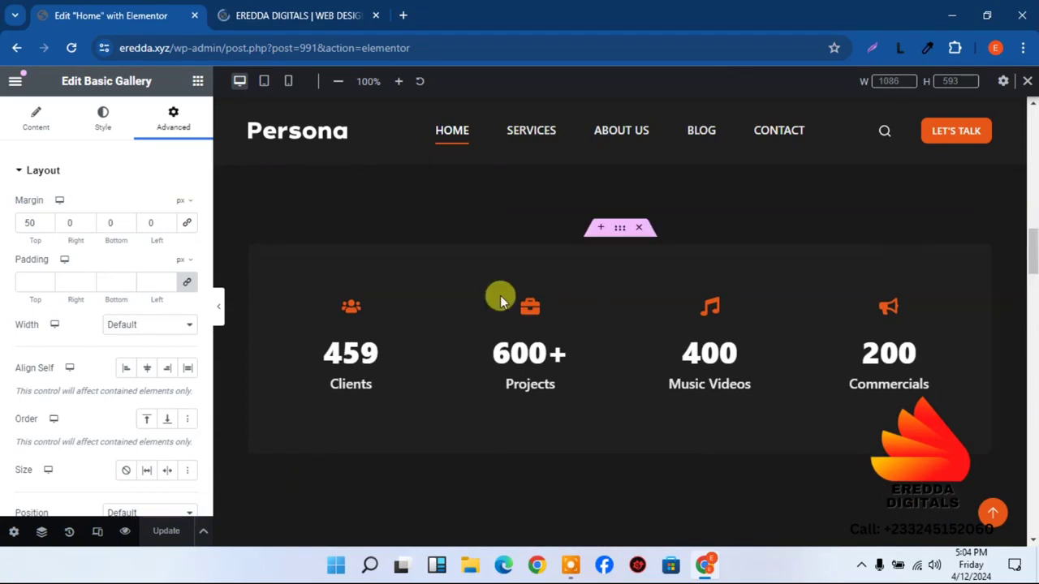
pyautogui.click(275, 12)
pyautogui.moveTo(1024, 119); pyautogui.dragTo(1034, 177)
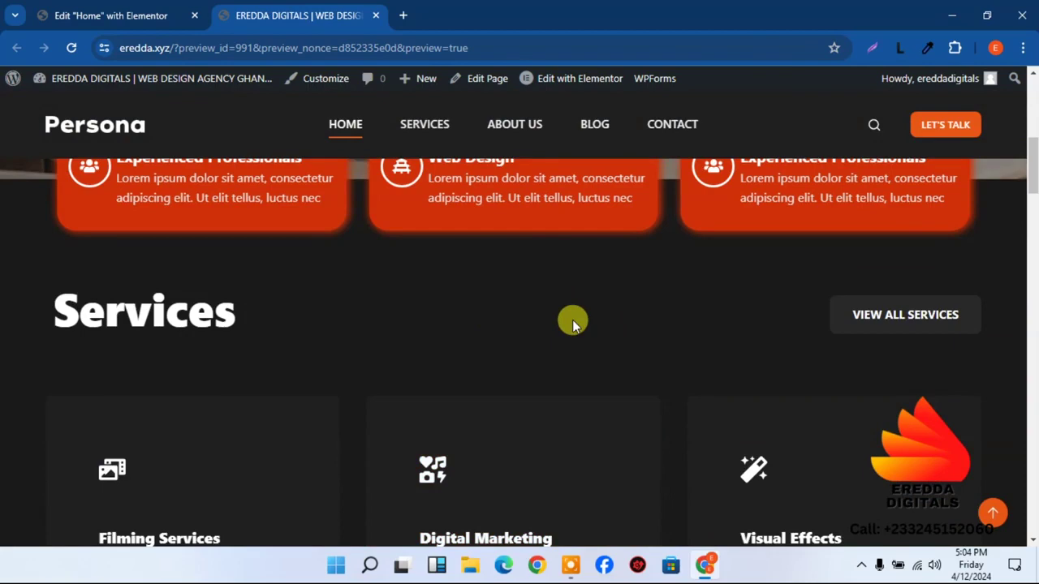
pyautogui.moveTo(1030, 168); pyautogui.dragTo(1034, 221)
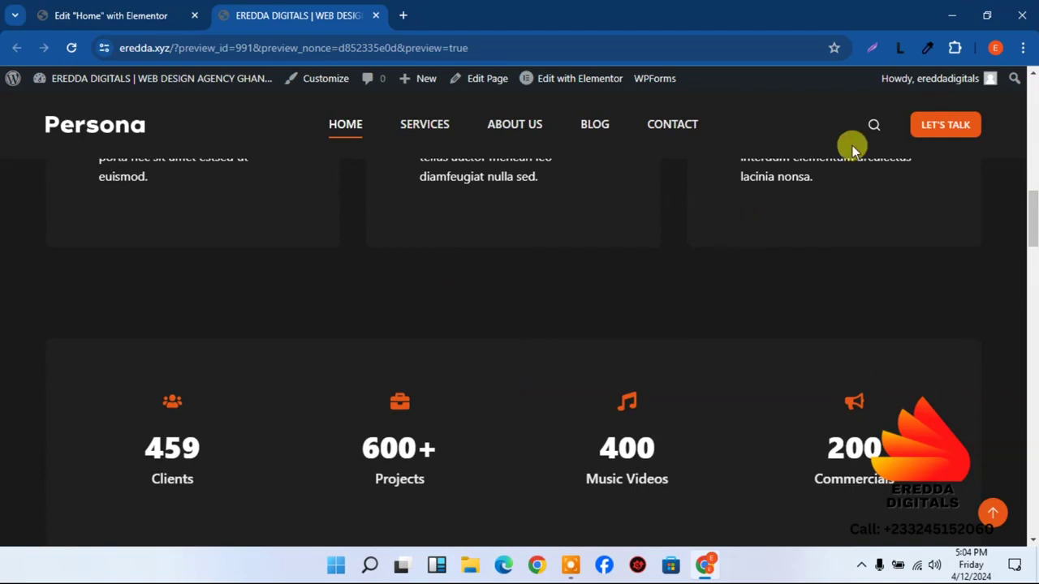
pyautogui.click(930, 51)
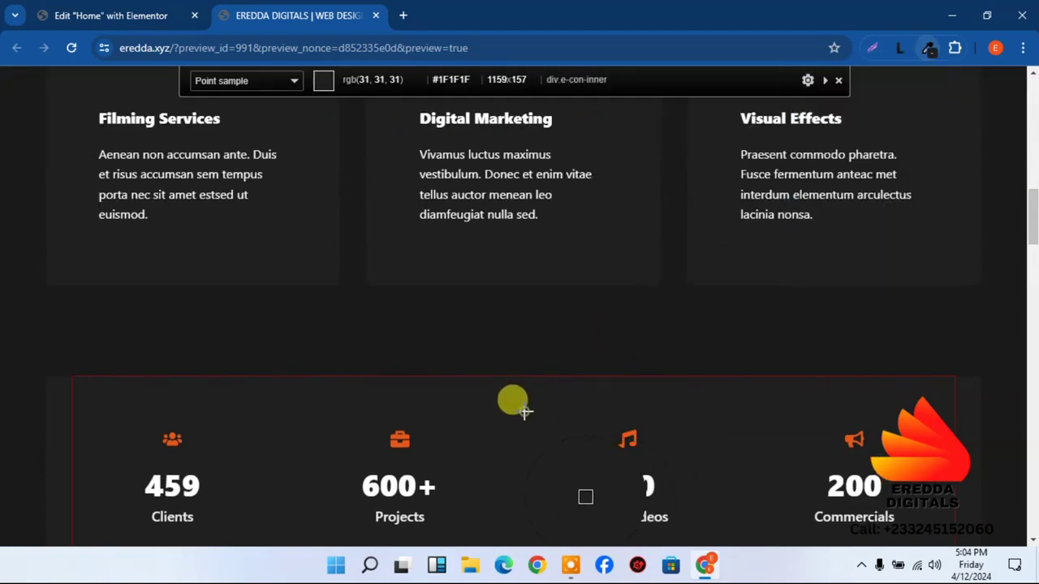
pyautogui.click(525, 411)
# - Back in the Elementor editor, set the background of the container inside the Portrfolio section to #1F1F1F and update the page
pyautogui.click(90, 7)
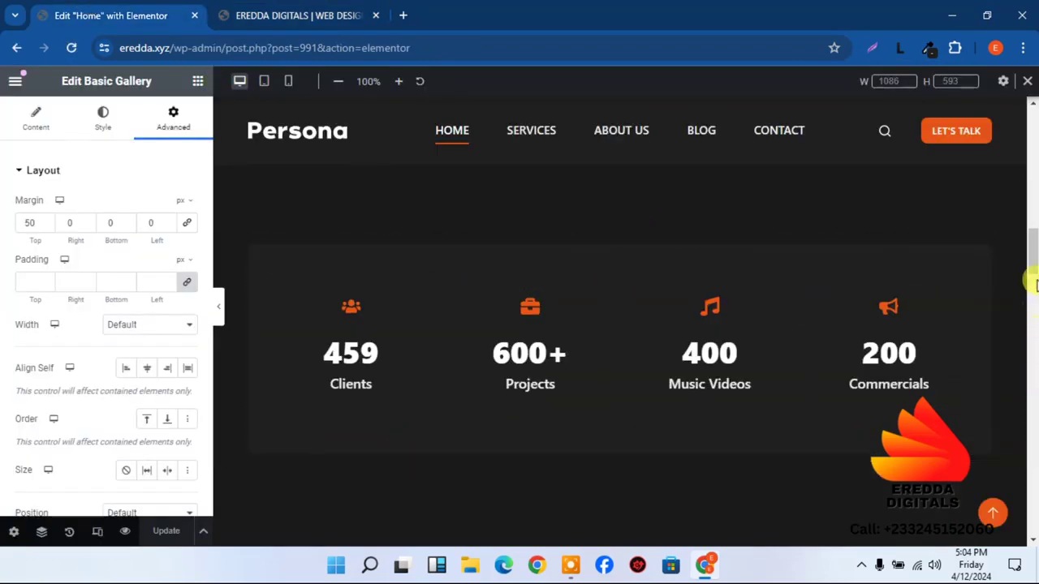
pyautogui.scroll(8, 1031, 244)
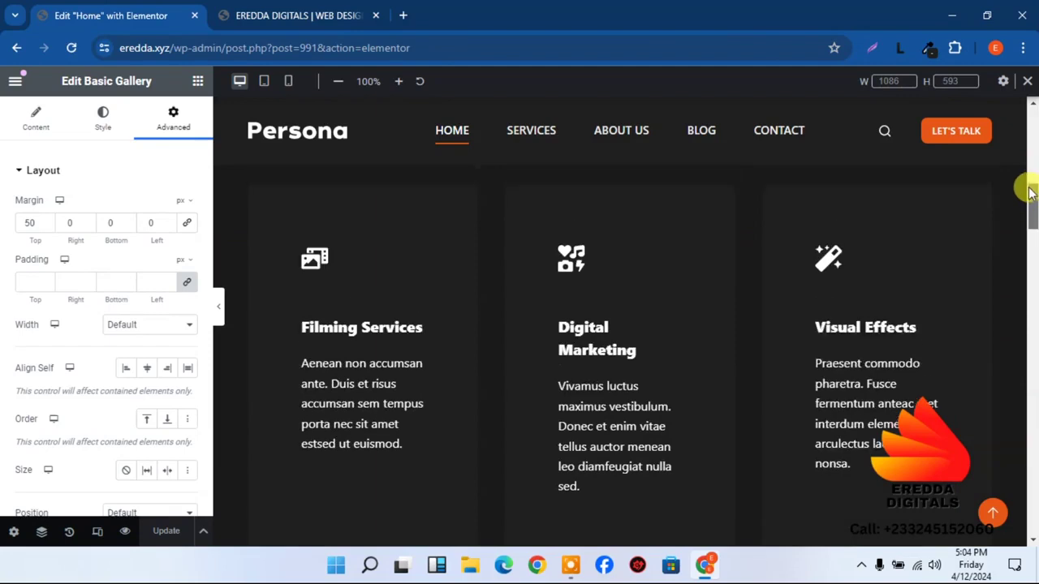
pyautogui.scroll(-10, 1029, 267)
pyautogui.scroll(2, 1029, 276)
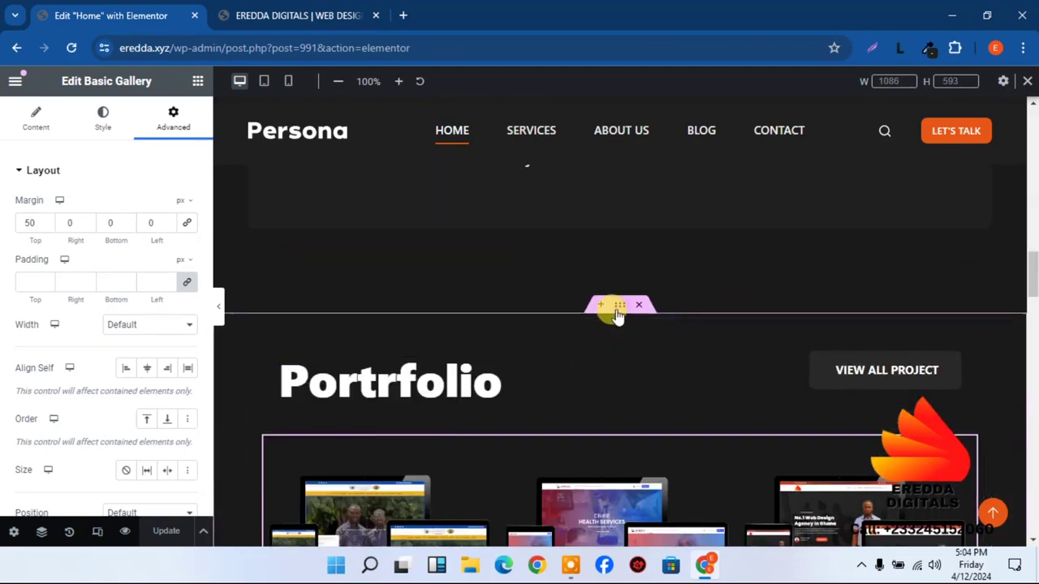
pyautogui.click(617, 307)
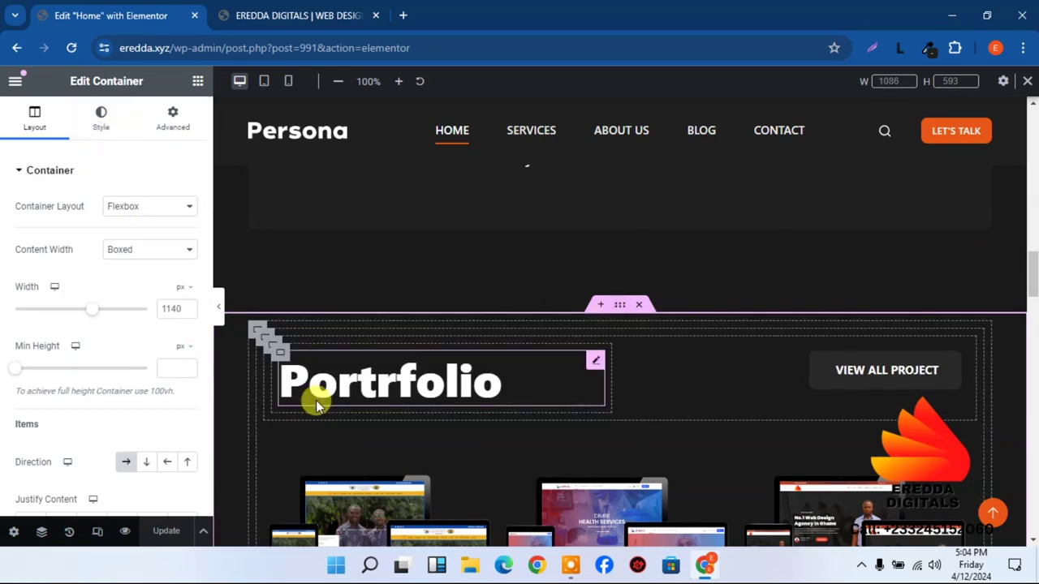
pyautogui.click(254, 335)
pyautogui.click(99, 124)
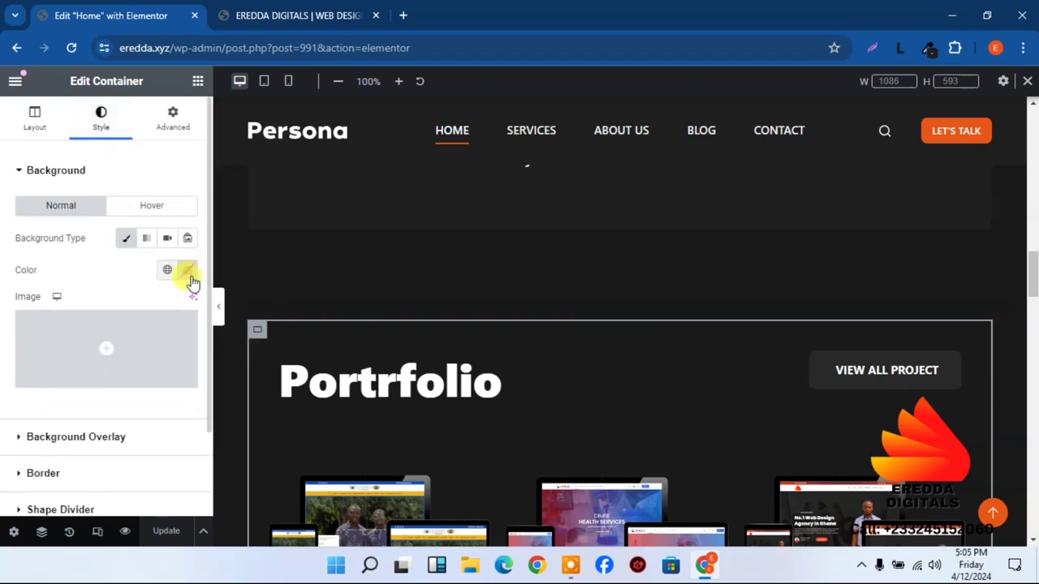
pyautogui.click(188, 275)
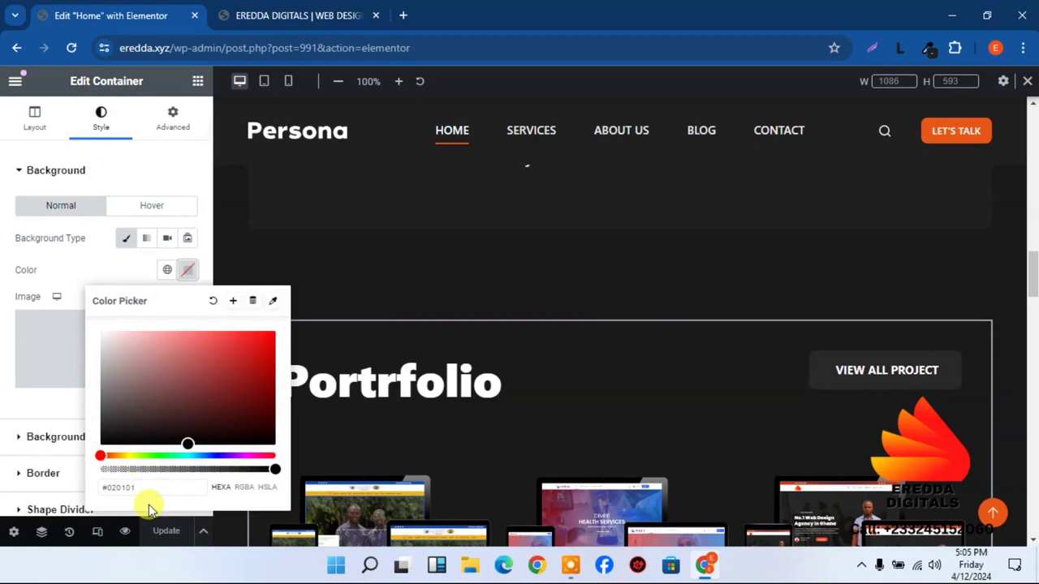
pyautogui.moveTo(142, 485); pyautogui.dragTo(94, 487)
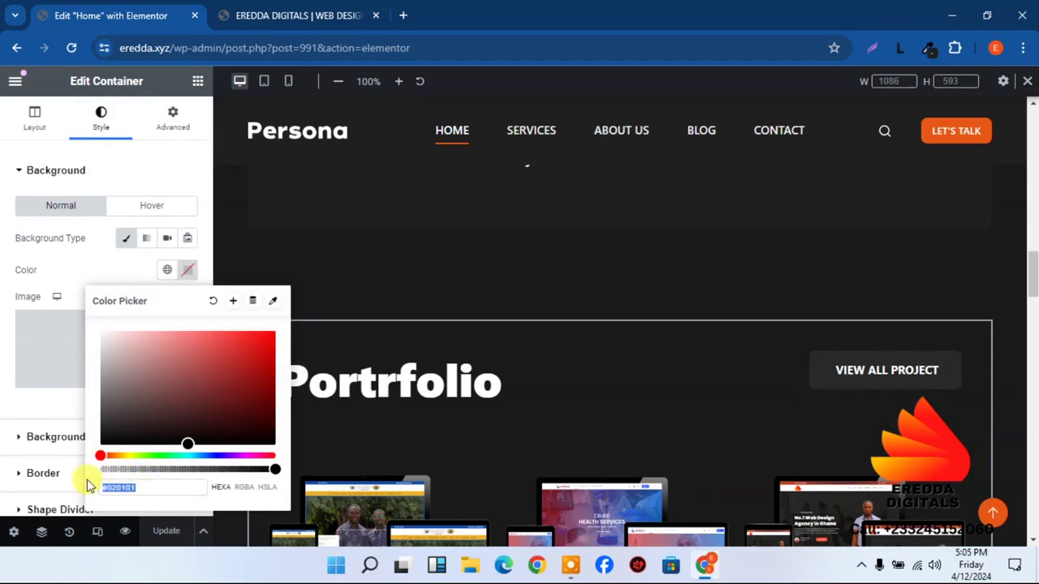
pyautogui.hotkey('ctrl', 'v')
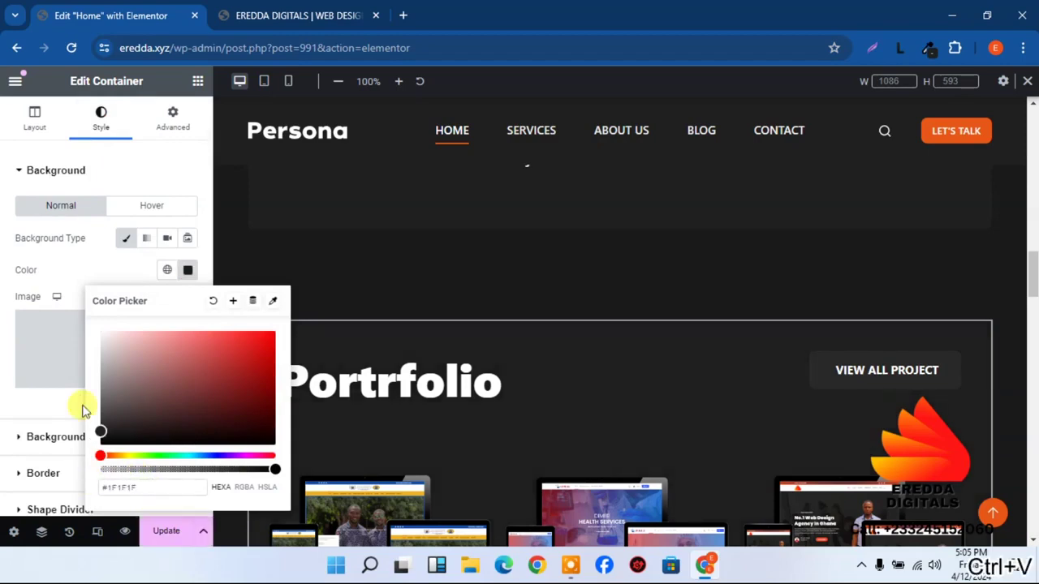
pyautogui.click(65, 264)
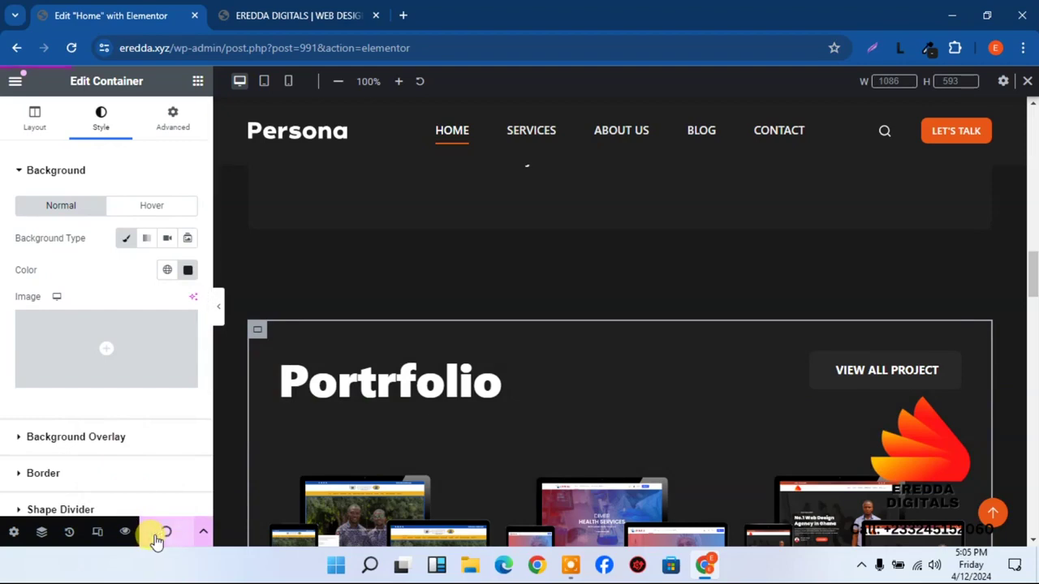
# - Reload the page preview and examine the Portrfolio section's background and spacing
pyautogui.click(276, 14)
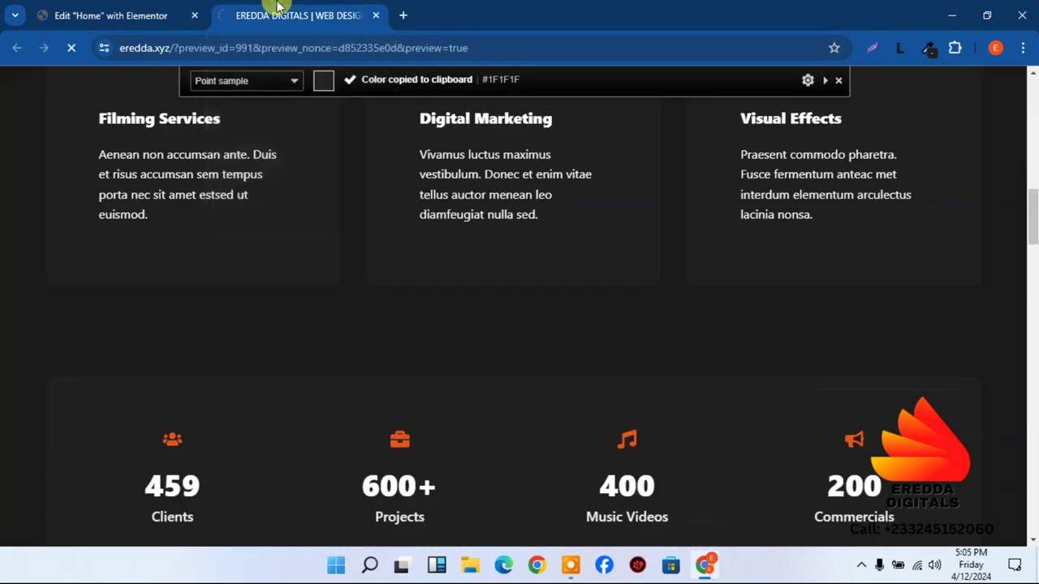
pyautogui.click(72, 50)
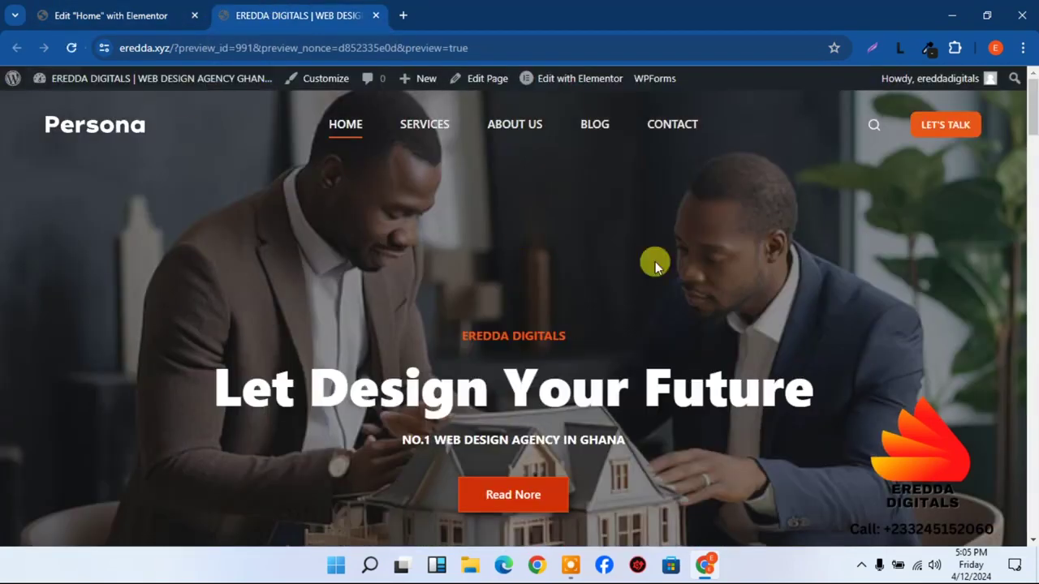
pyautogui.moveTo(1032, 121); pyautogui.dragTo(1033, 279)
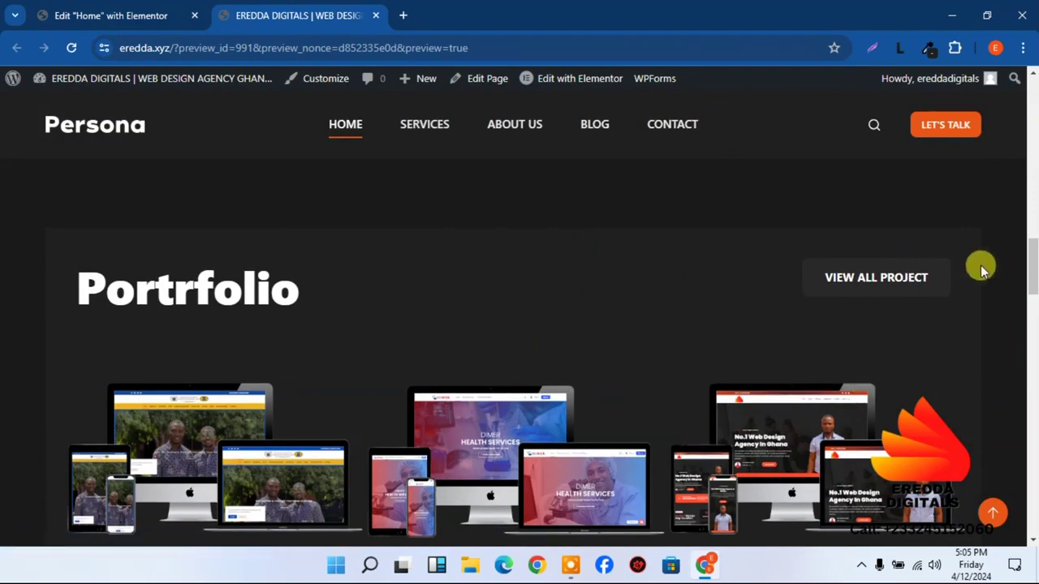
pyautogui.moveTo(1032, 263); pyautogui.dragTo(974, 281)
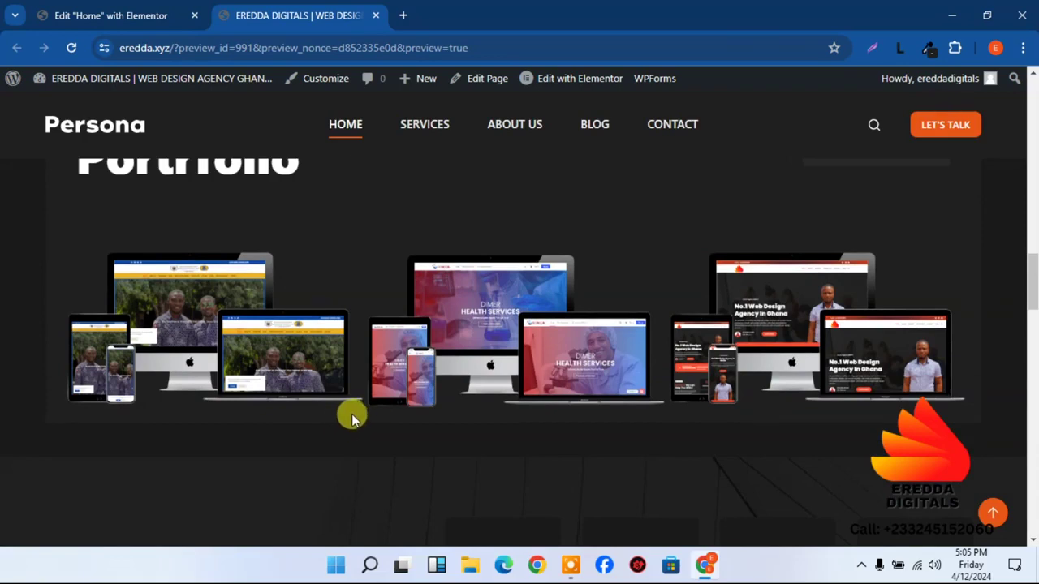
# - In the Elementor editor, try a 70 px bottom padding on the outer Portrfolio container and undo it
pyautogui.click(105, 13)
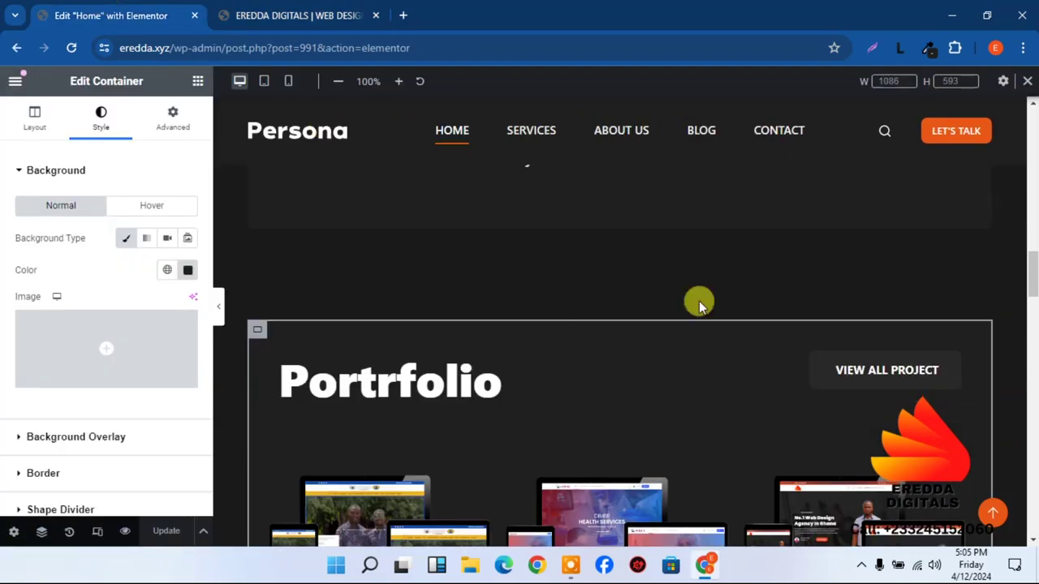
pyautogui.moveTo(652, 332)
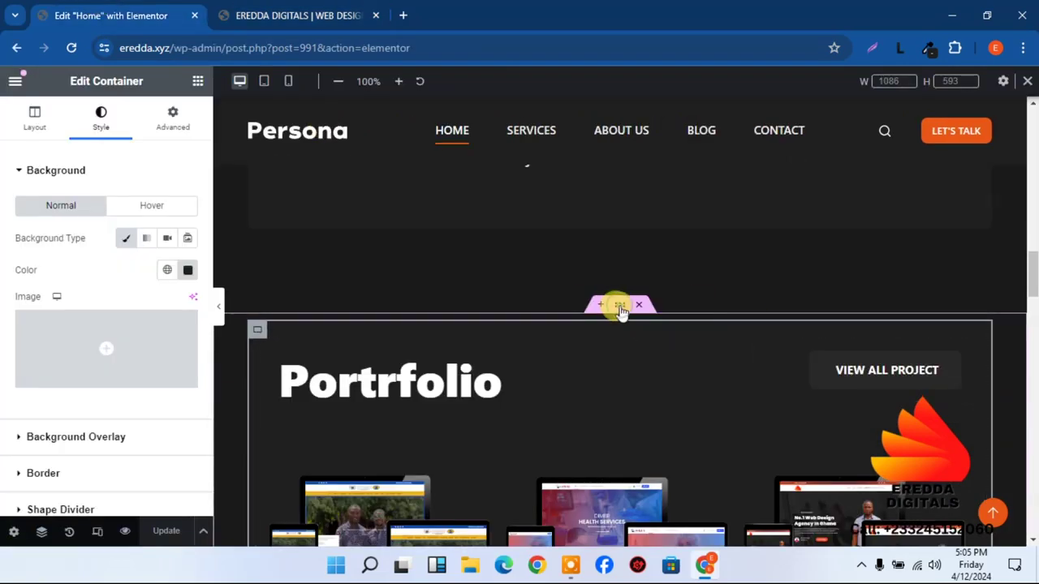
pyautogui.click(619, 307)
pyautogui.click(175, 122)
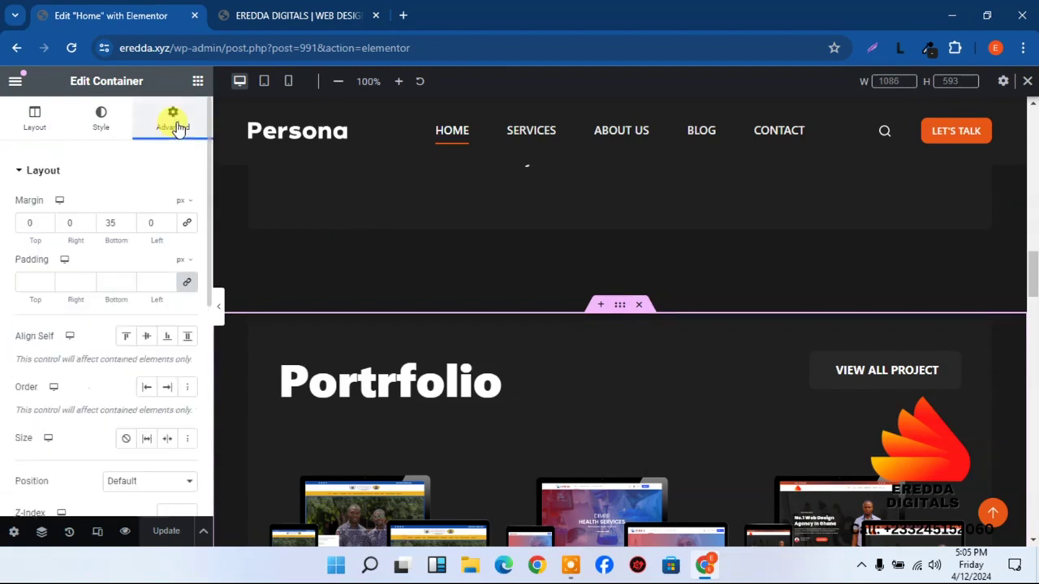
pyautogui.click(188, 282)
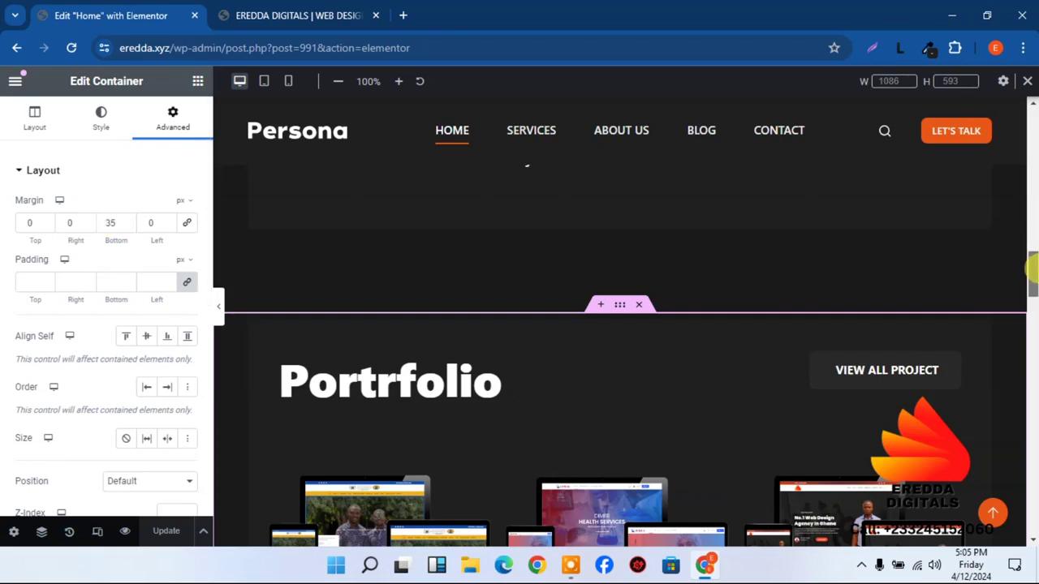
pyautogui.scroll(-3, 1032, 276)
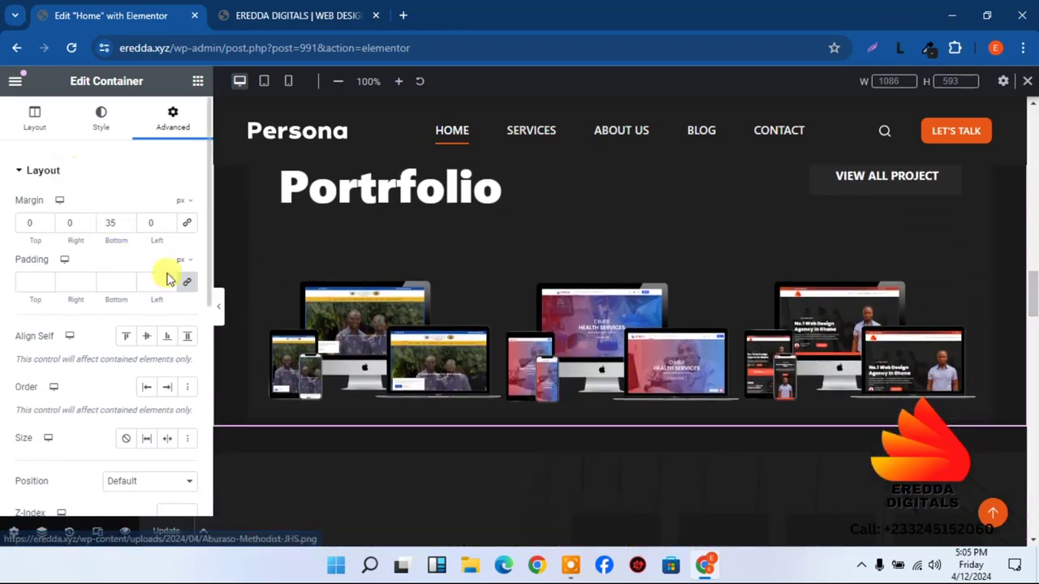
pyautogui.click(186, 281)
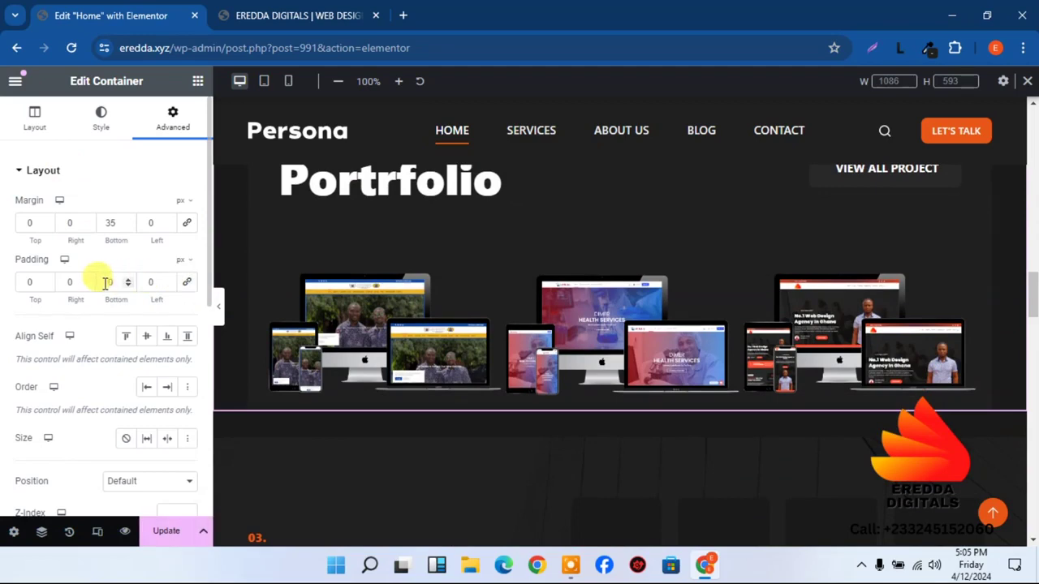
pyautogui.write('7')
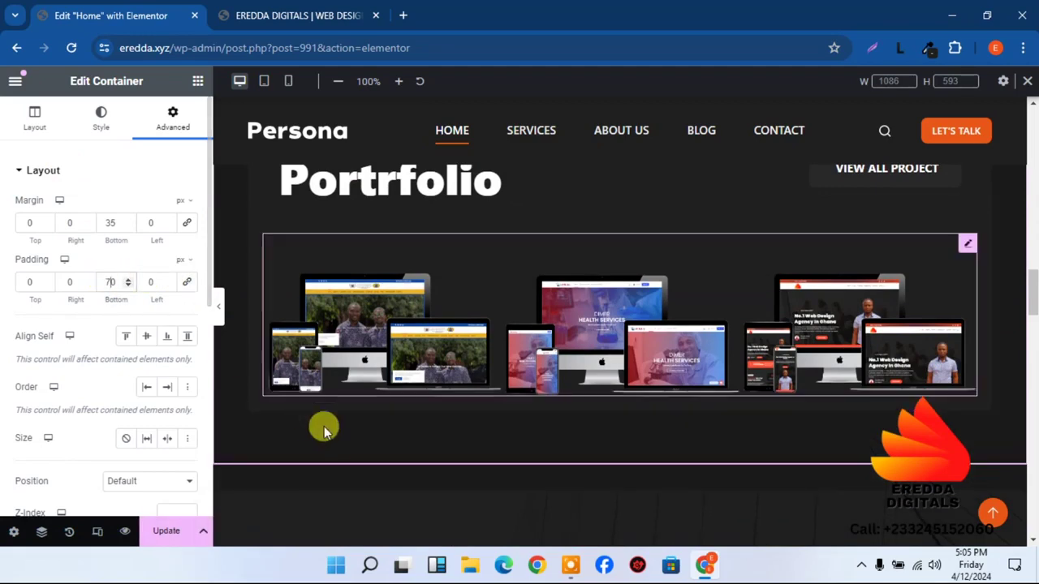
pyautogui.moveTo(566, 566)
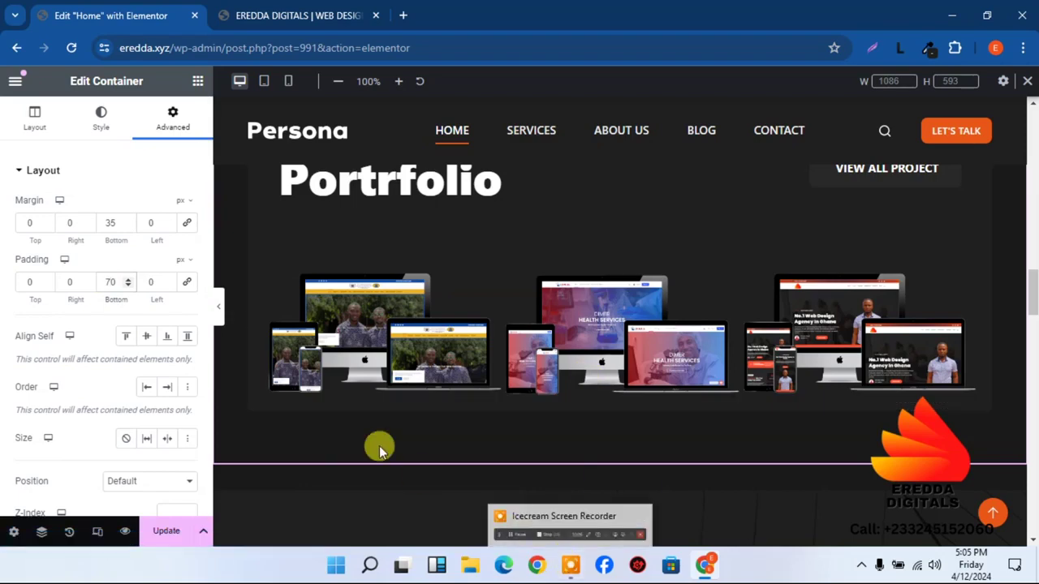
pyautogui.hotkey('ctrl', 'z')
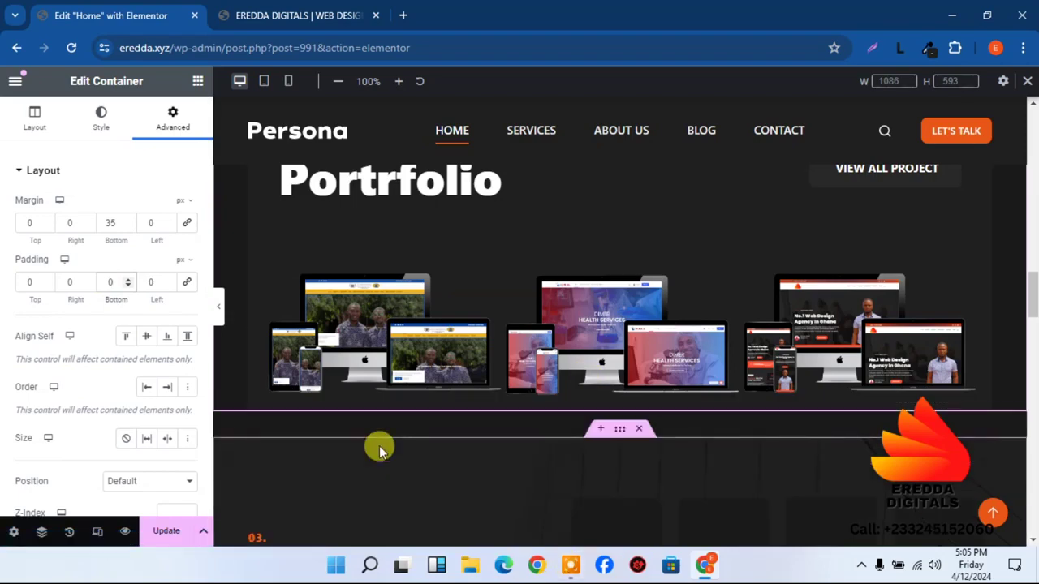
pyautogui.scroll(2, 1035, 296)
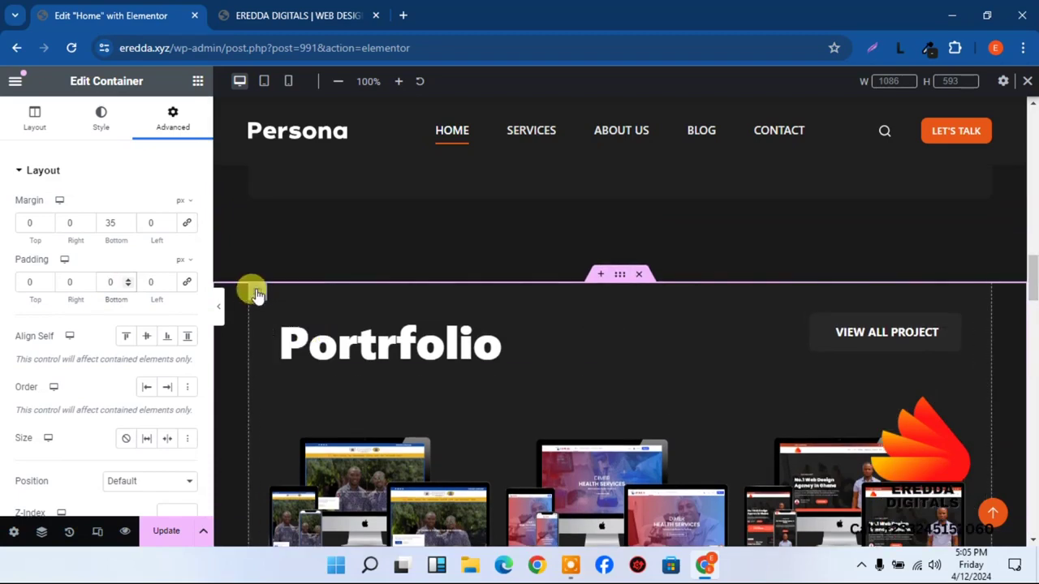
# - Set the padding of the container inside the Portrfolio section to 50 px top and 70 px bottom, and check the updated page preview
pyautogui.click(257, 295)
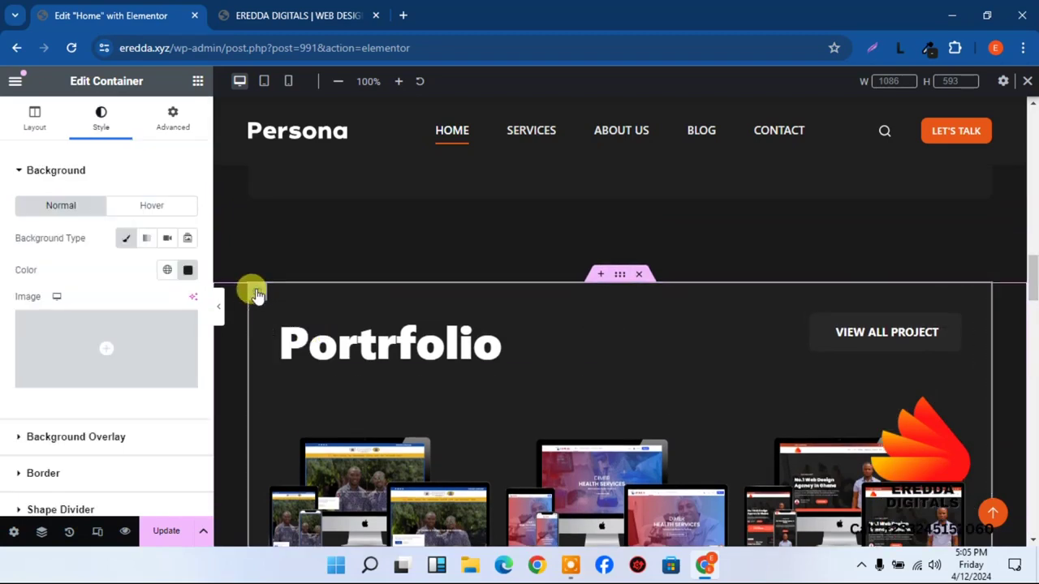
pyautogui.click(185, 124)
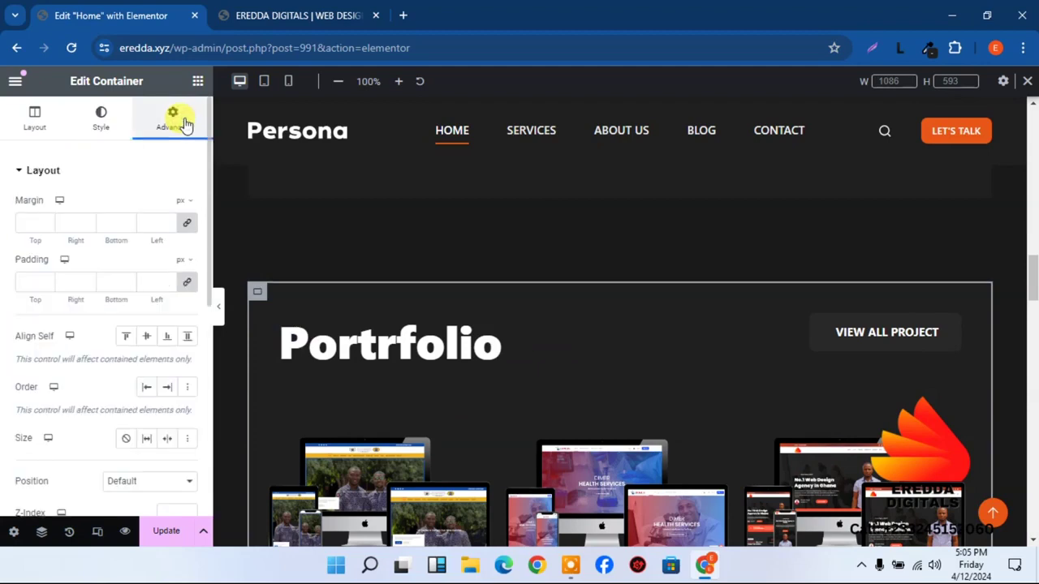
pyautogui.click(188, 285)
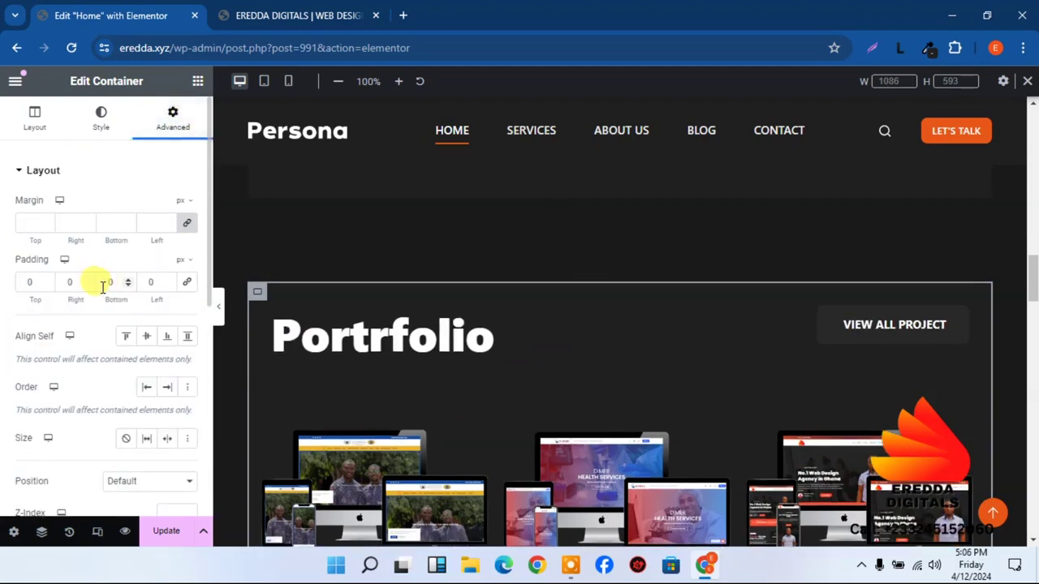
pyautogui.write('7')
pyautogui.moveTo(1031, 283)
pyautogui.mouseDown()
pyautogui.moveTo(1031, 335)
pyautogui.moveTo(1031, 268)
pyautogui.mouseUp()
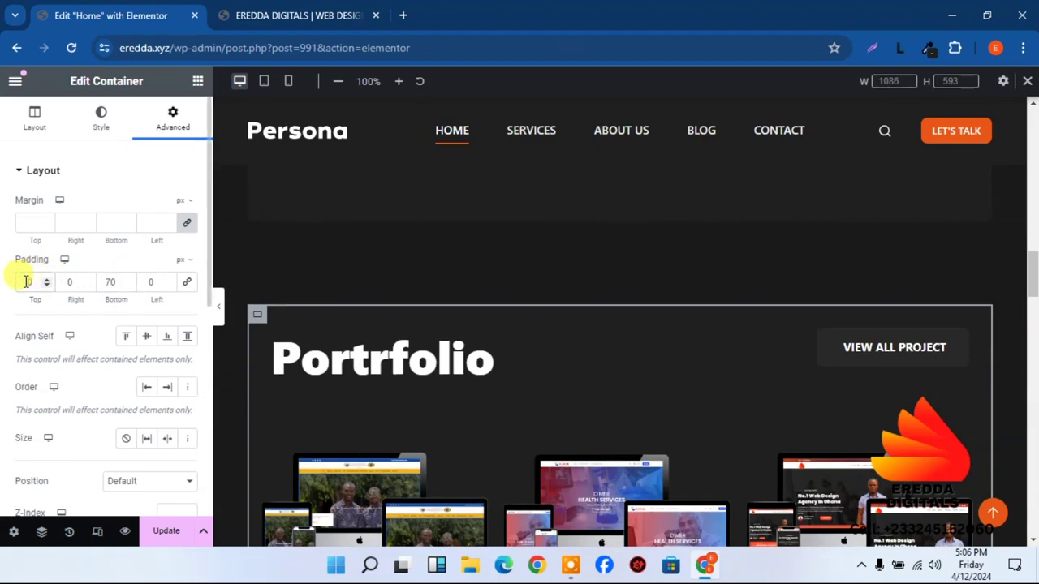
pyautogui.write('50')
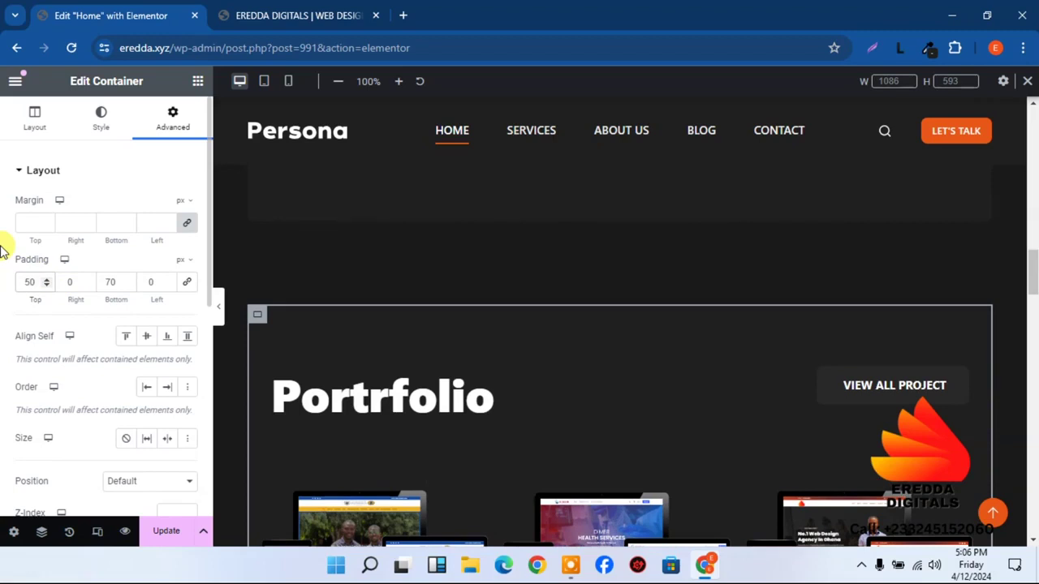
pyautogui.click(173, 532)
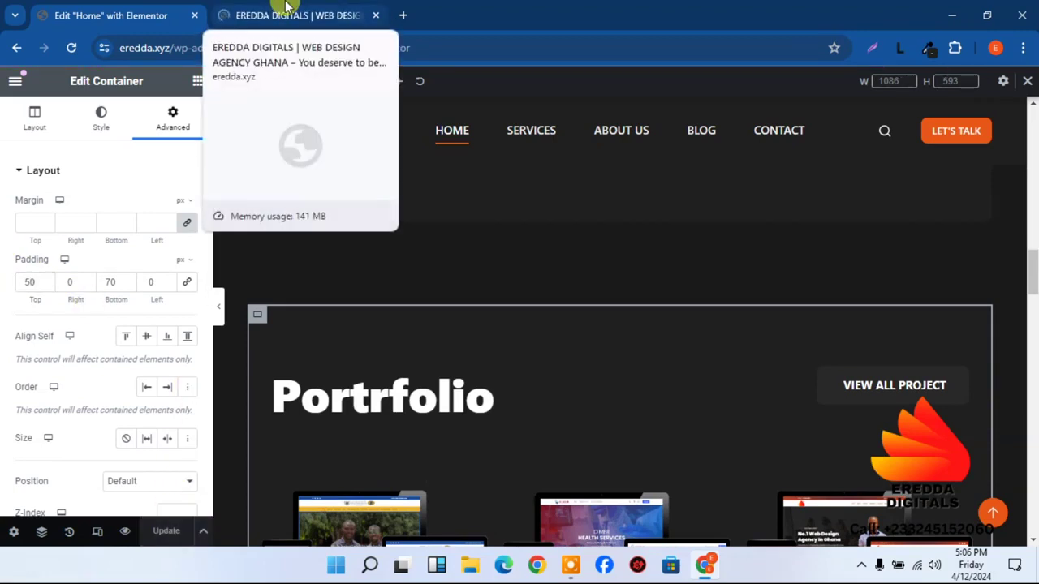
pyautogui.click(285, 7)
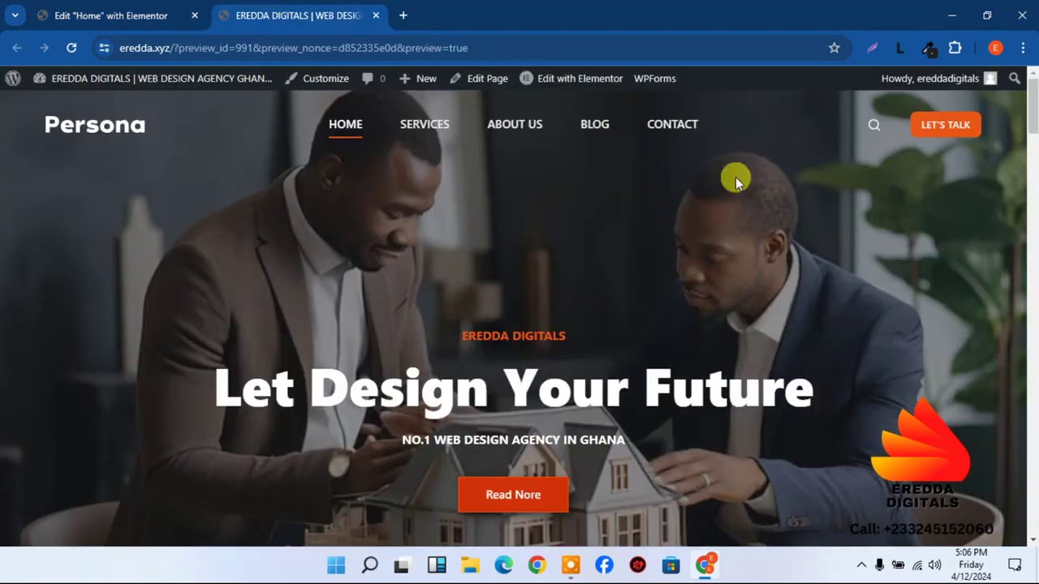
pyautogui.moveTo(1031, 134); pyautogui.dragTo(1031, 307)
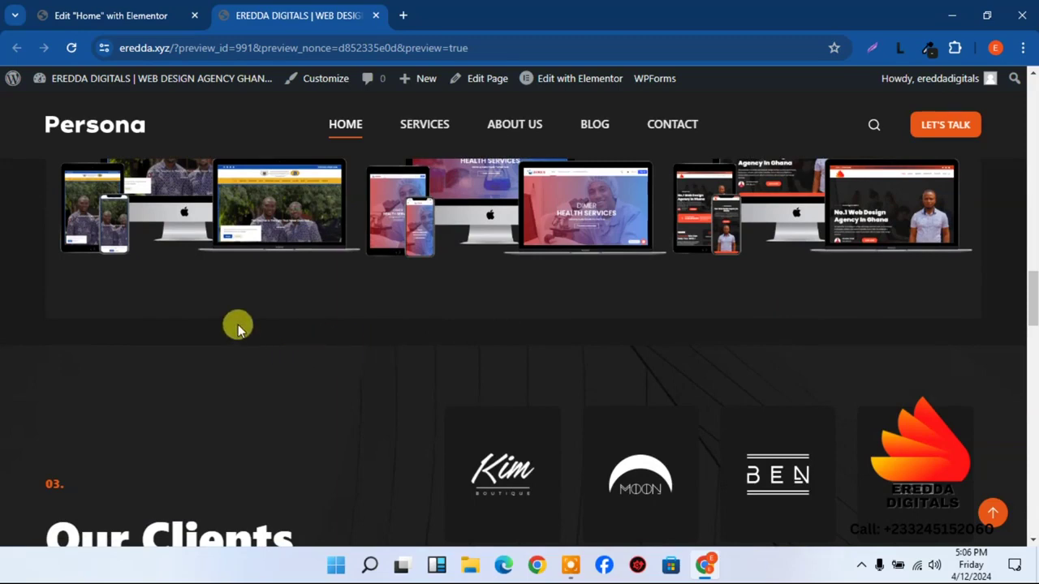
# - Back in the Elementor editor, set the outer Portrfolio container's bottom margin to 50 px and check the updated page in the reloaded preview
pyautogui.click(147, 8)
pyautogui.moveTo(626, 343)
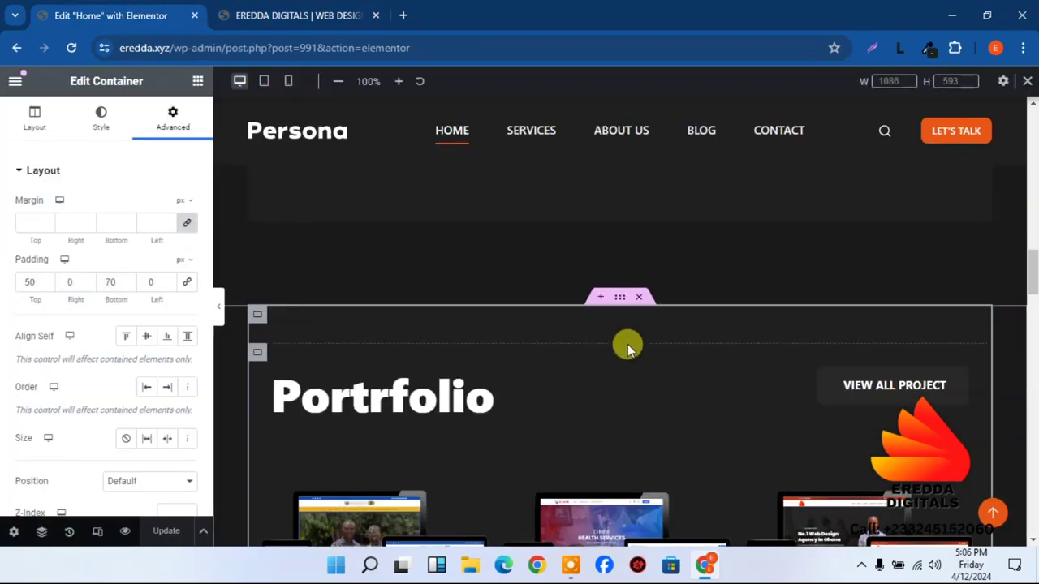
pyautogui.click(617, 299)
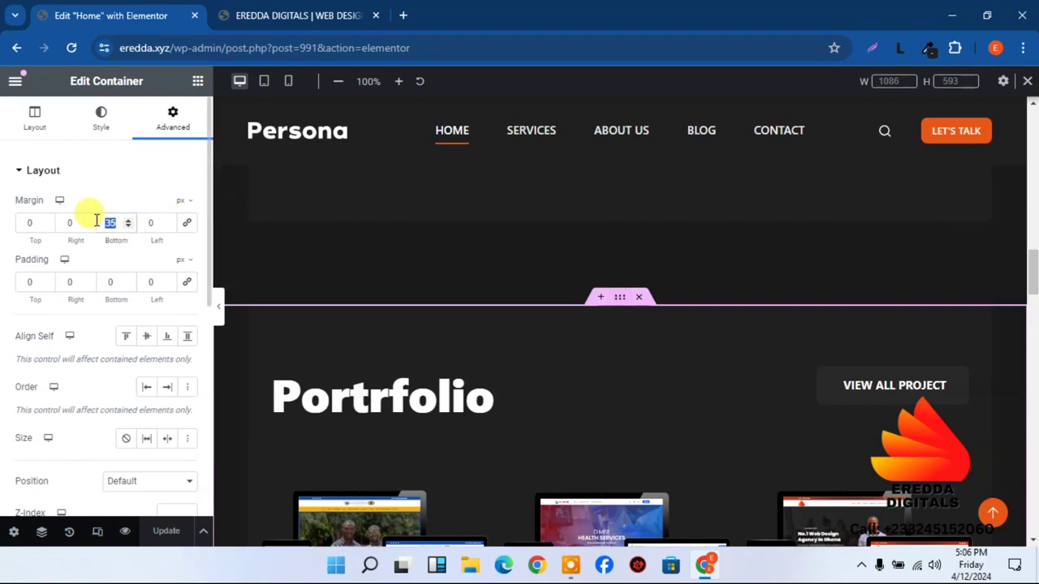
pyautogui.write('5')
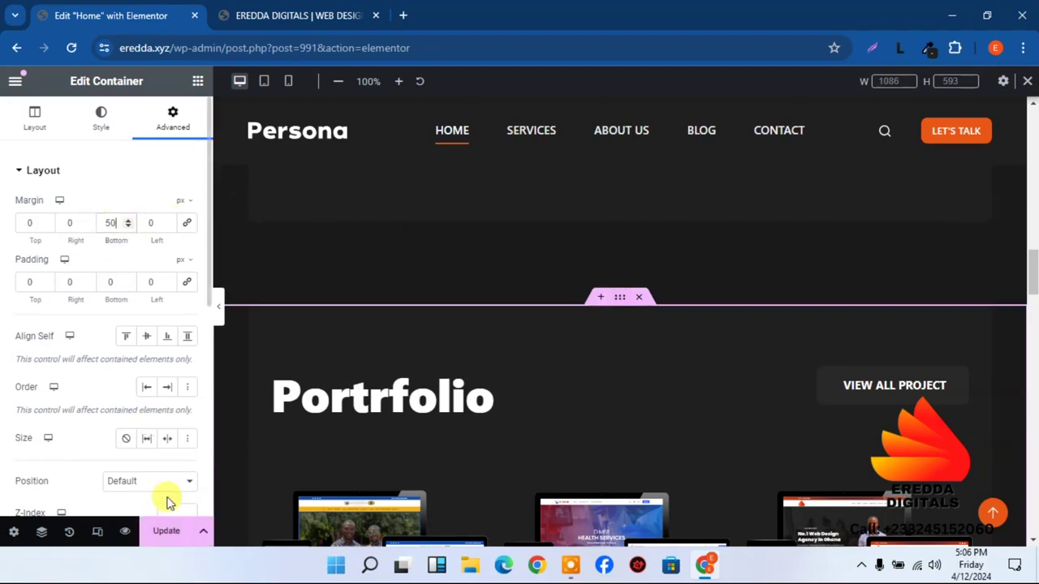
pyautogui.click(300, 14)
pyautogui.press('F5')
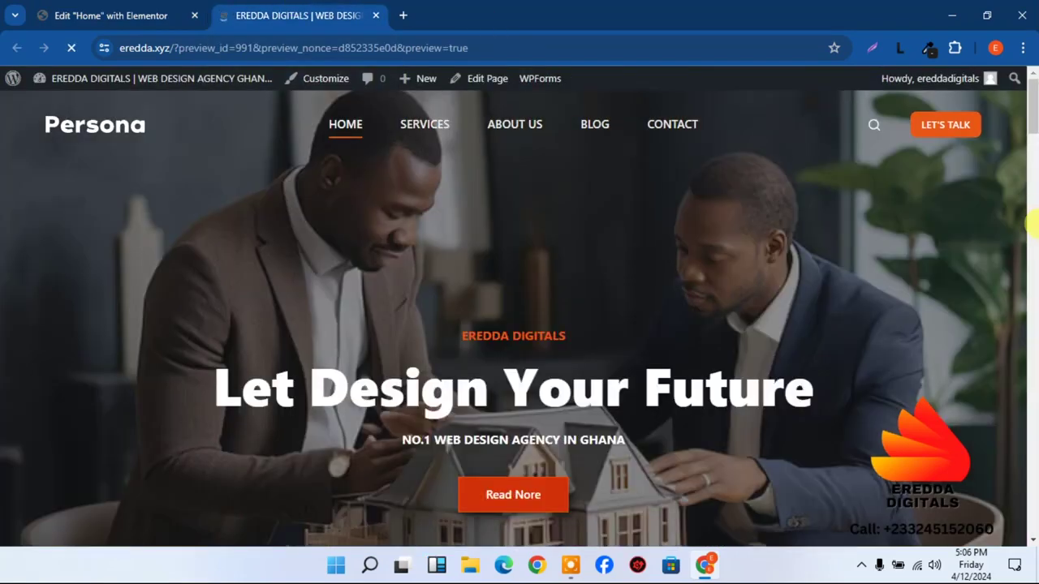
pyautogui.moveTo(1030, 91); pyautogui.dragTo(1024, 287)
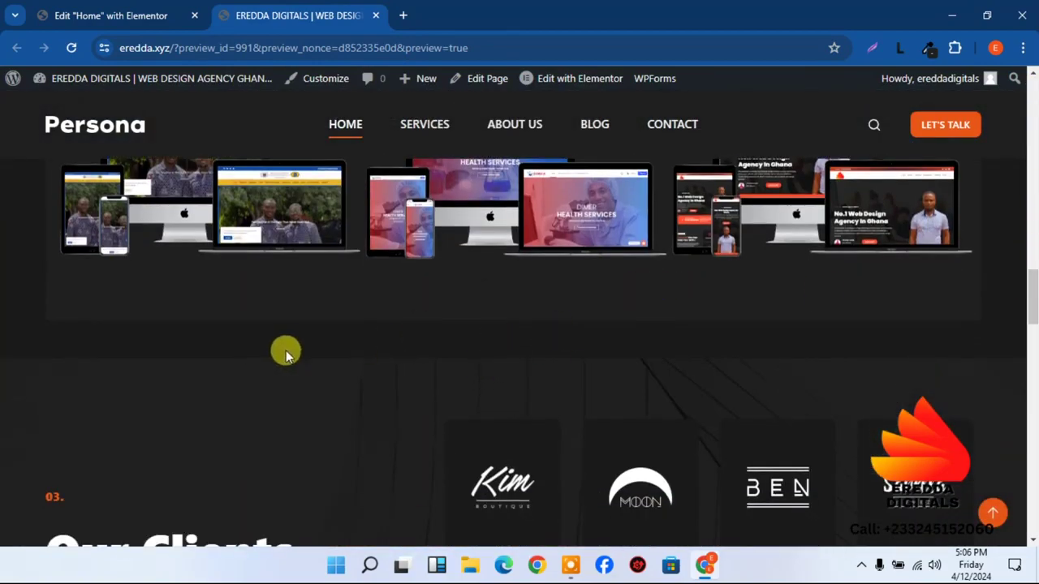
# - Back in the Elementor editor, examine the media library choices for the KK logo in the Our Clients section and close the library
pyautogui.click(118, 8)
pyautogui.moveTo(1027, 260); pyautogui.dragTo(1033, 331)
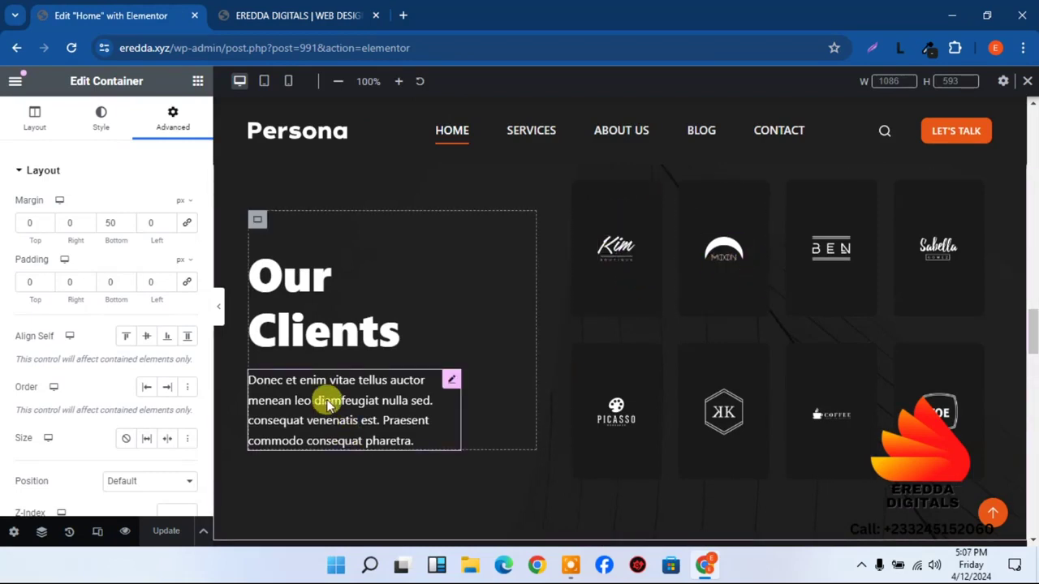
pyautogui.click(734, 423)
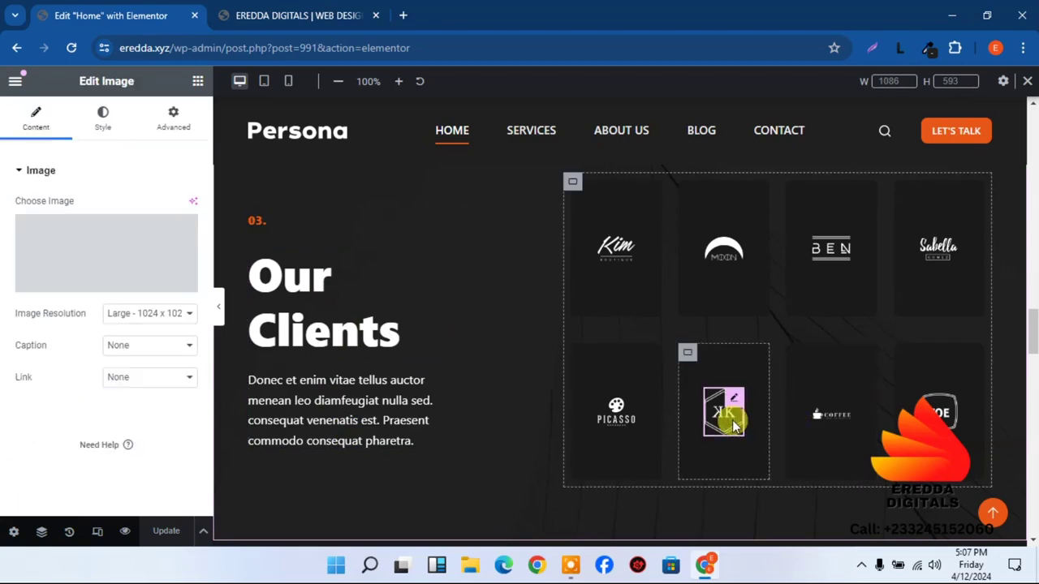
pyautogui.click(103, 259)
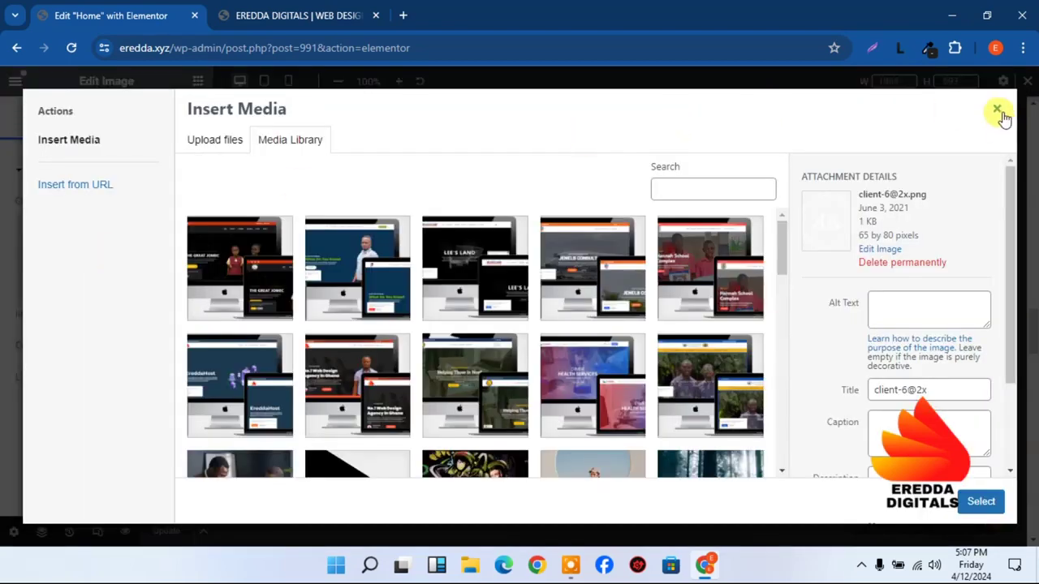
pyautogui.click(997, 110)
# - Delete the number "04." above the News heading and update the page
pyautogui.moveTo(1032, 320); pyautogui.dragTo(1033, 365)
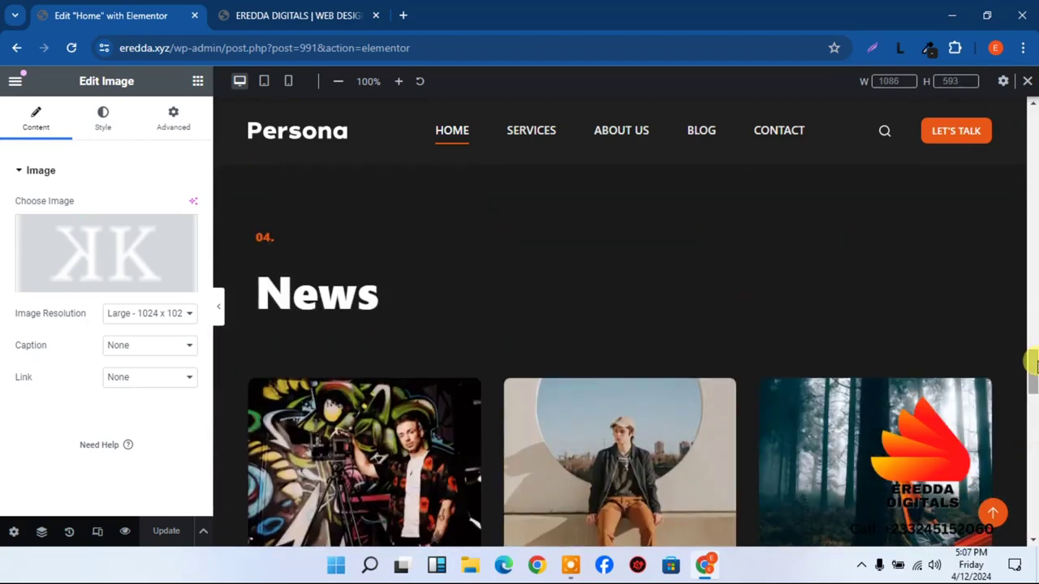
pyautogui.click(284, 239)
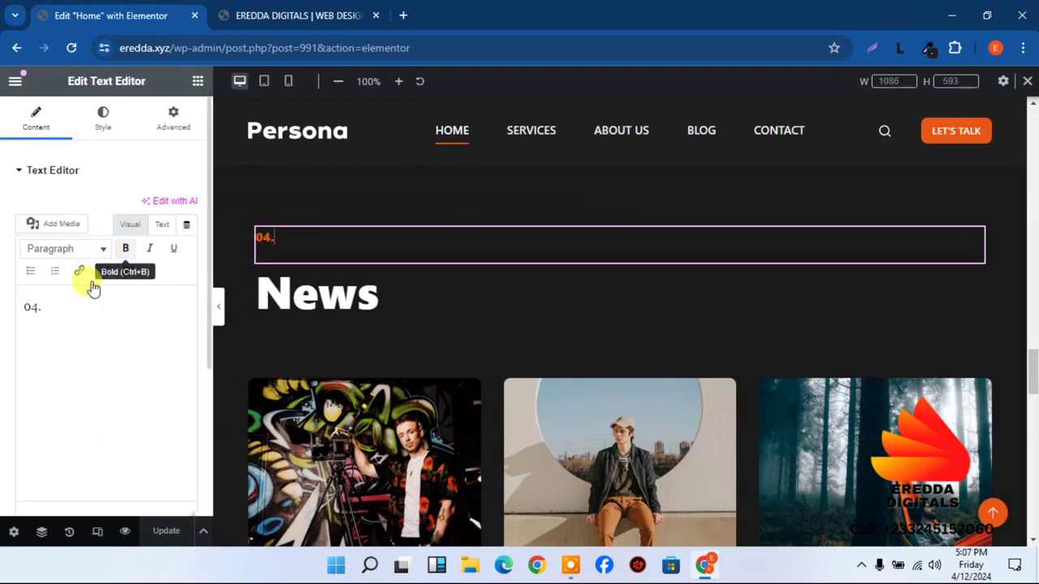
pyautogui.moveTo(74, 304); pyautogui.dragTo(5, 302)
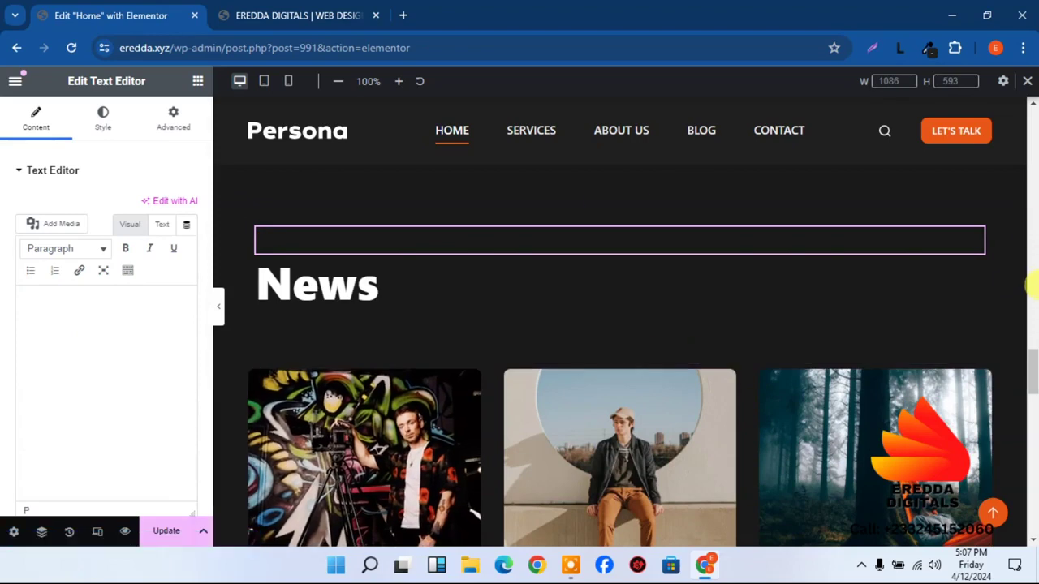
pyautogui.moveTo(1033, 365); pyautogui.dragTo(1033, 394)
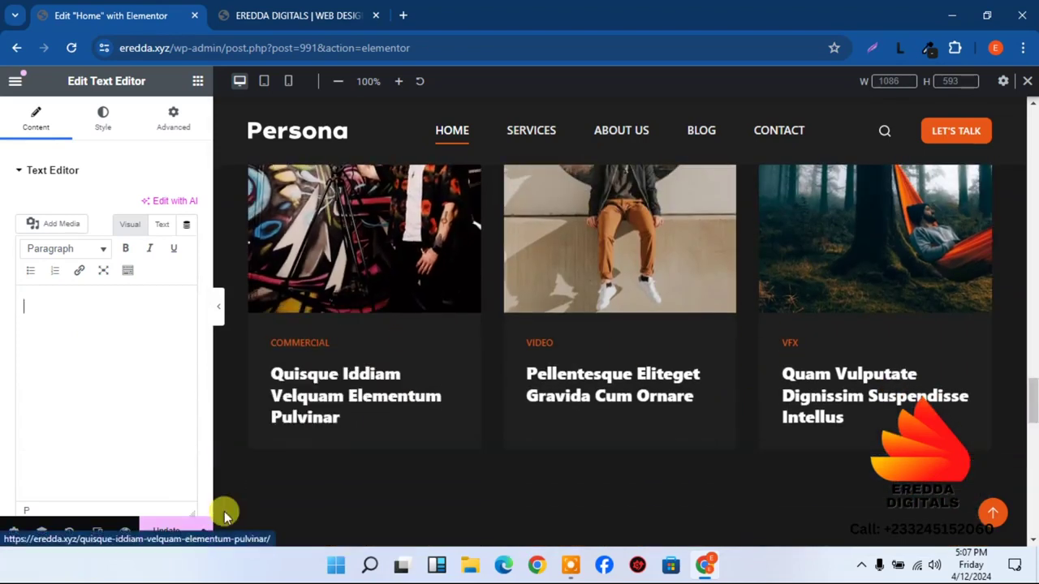
# - Switch to the page preview and go through the WordPress dashboard to the list of all posts
pyautogui.click(308, 10)
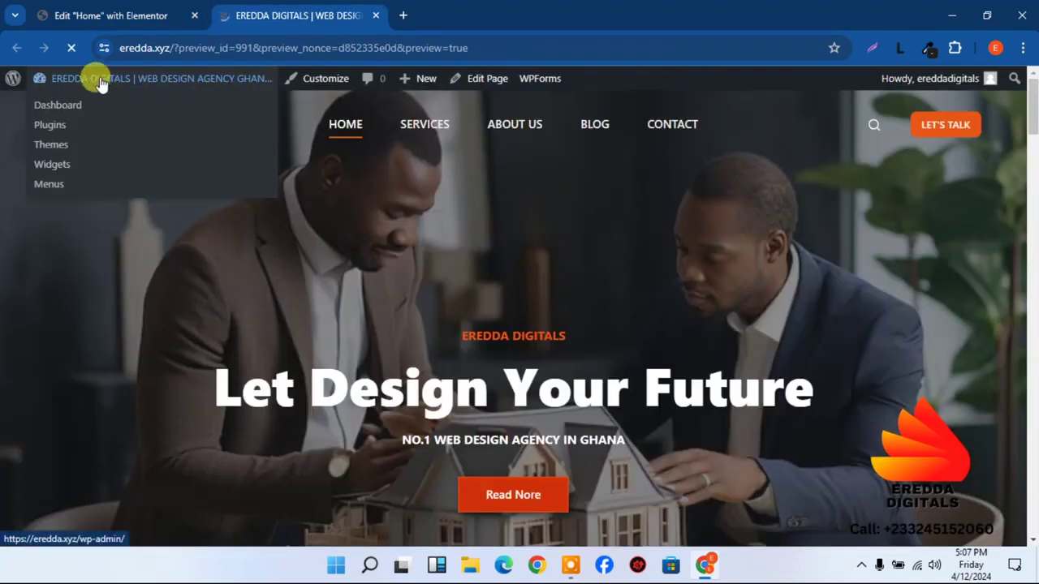
pyautogui.moveTo(92, 78)
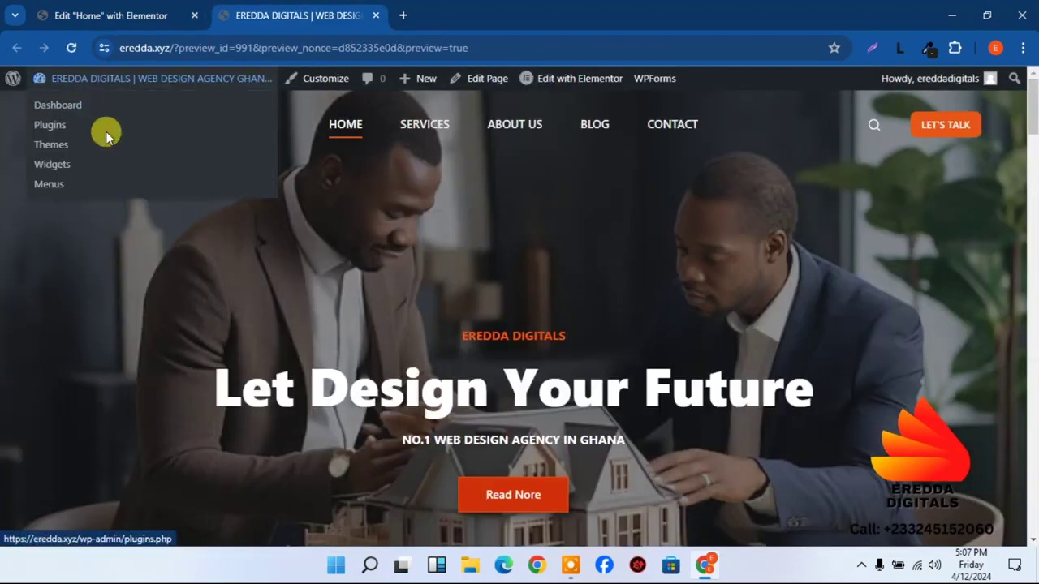
pyautogui.click(65, 110)
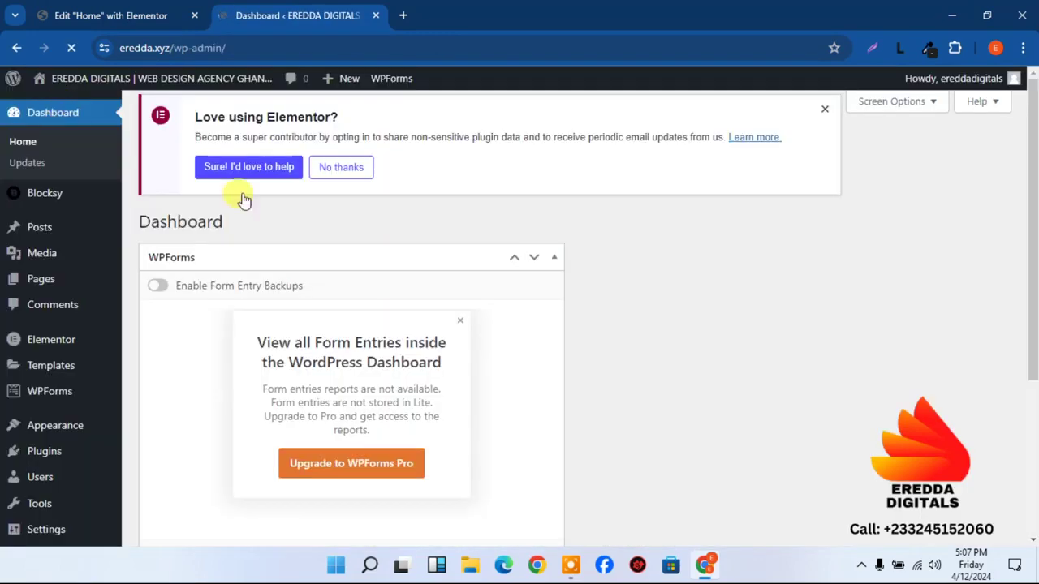
pyautogui.click(42, 234)
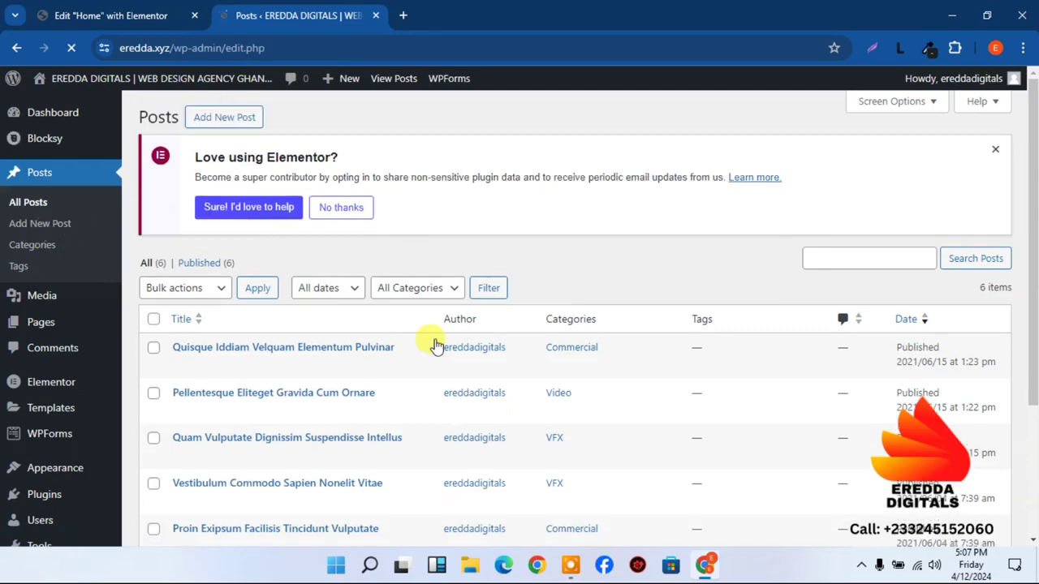
# - Move all the demo posts to the Trash in bulk and empty the Trash to delete them permanently
pyautogui.scroll(-2, 1028, 251)
pyautogui.scroll(2, 1033, 243)
pyautogui.scroll(-1, 1036, 244)
pyautogui.click(153, 236)
pyautogui.click(213, 204)
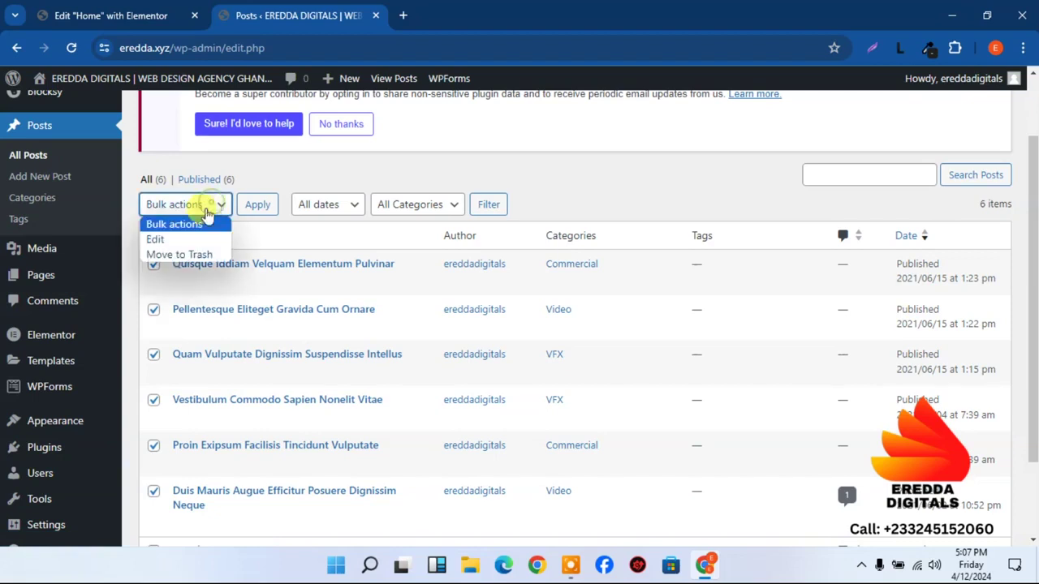
pyautogui.click(200, 258)
pyautogui.click(260, 208)
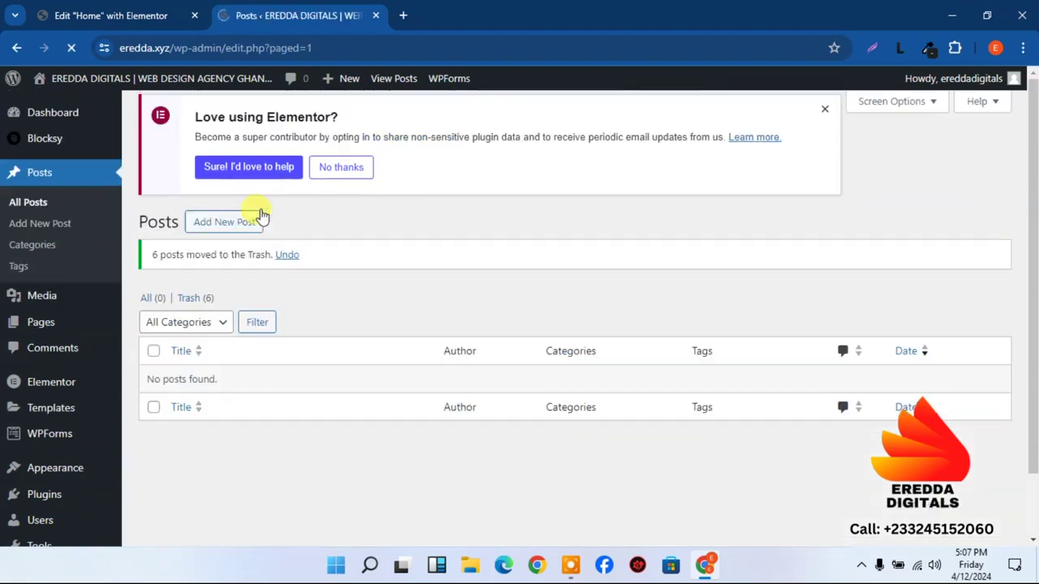
pyautogui.click(192, 308)
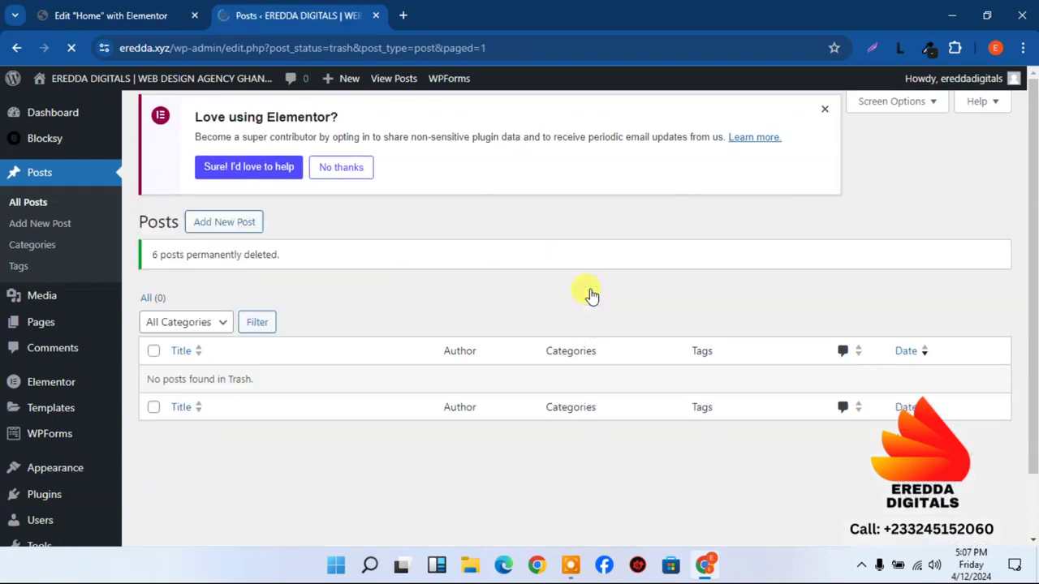
# - Visit the live site and examine the News section of the home page
pyautogui.moveTo(112, 94)
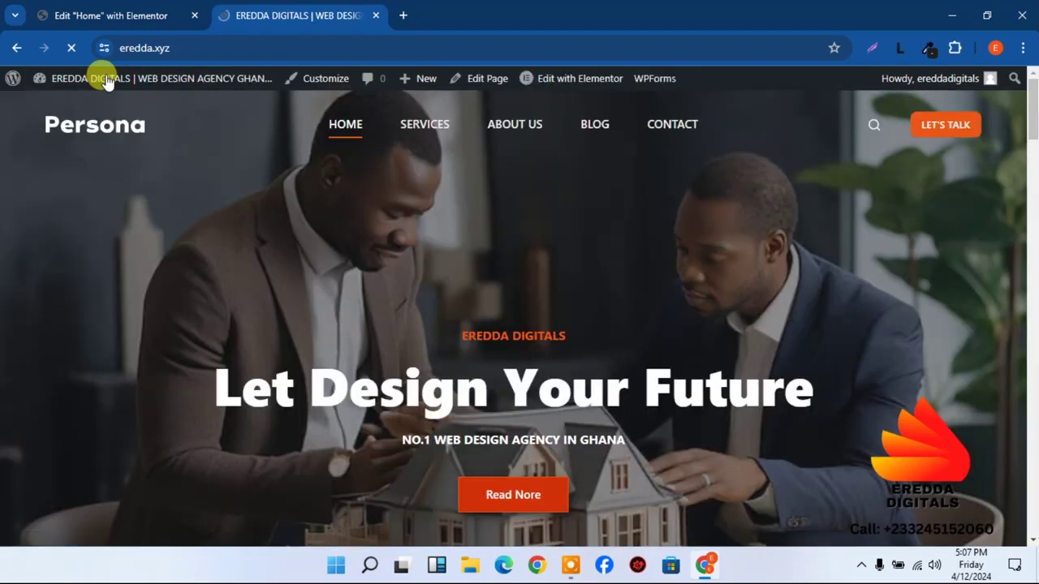
pyautogui.scroll(-1, 1030, 192)
pyautogui.moveTo(1031, 193); pyautogui.dragTo(1031, 395)
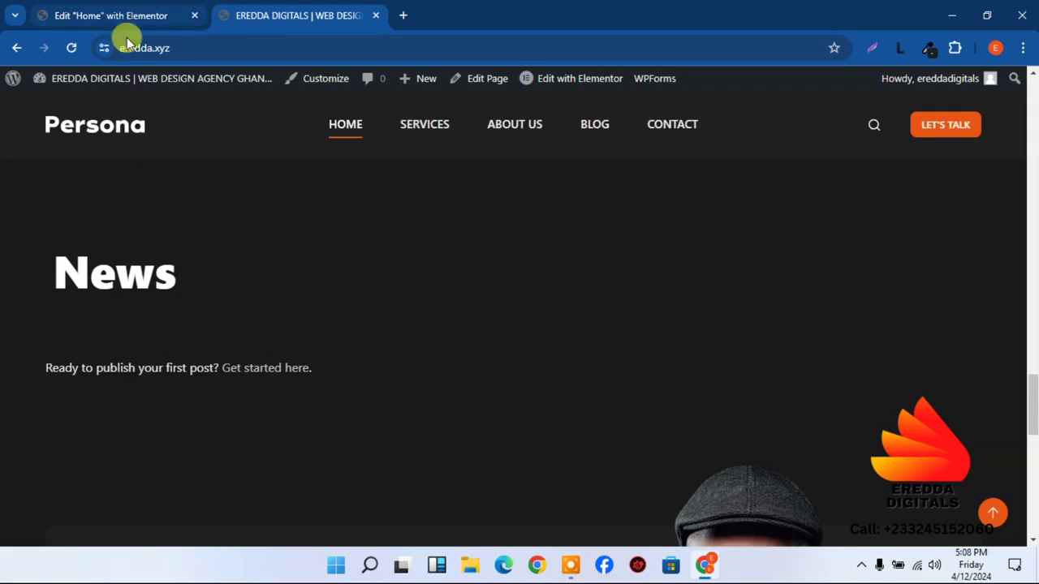
# - In the Elementor tab, leave the editor and open the WordPress dashboard
pyautogui.click(132, 8)
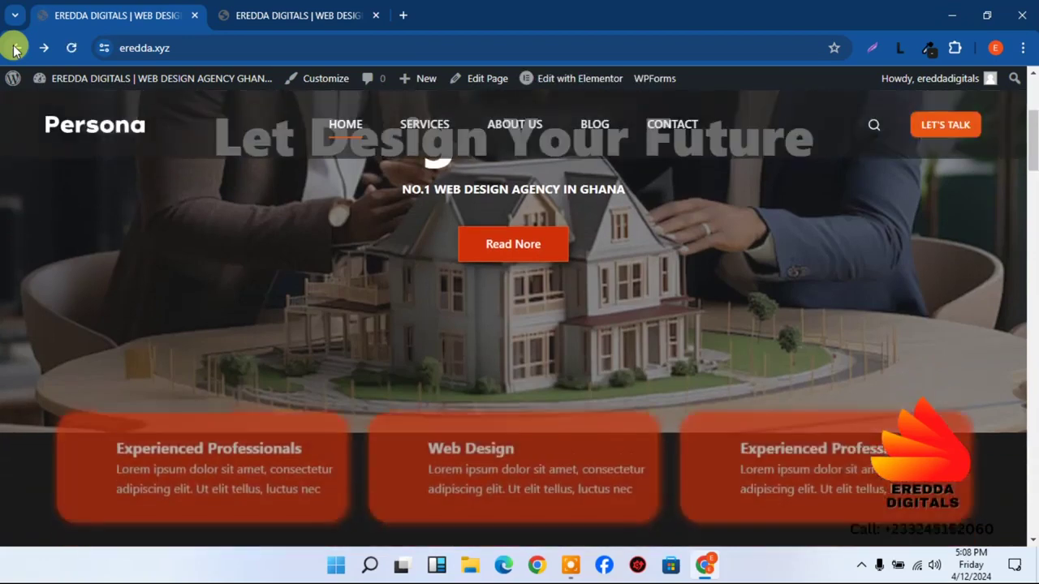
pyautogui.moveTo(81, 79)
pyautogui.click(67, 106)
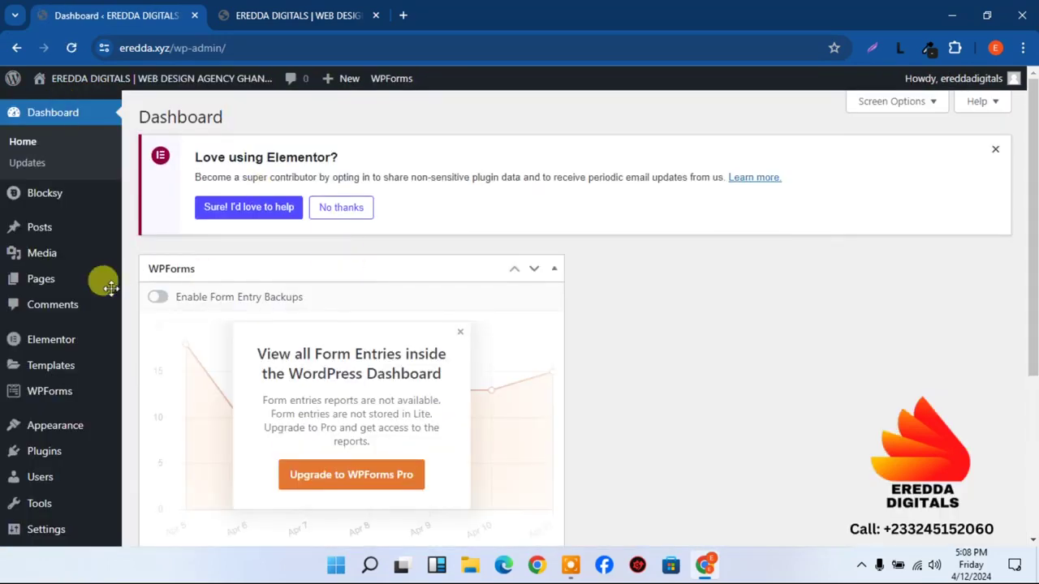
# - Start a new post, dismiss the welcome guide and title the post "How to create a professional website"
pyautogui.moveTo(47, 239)
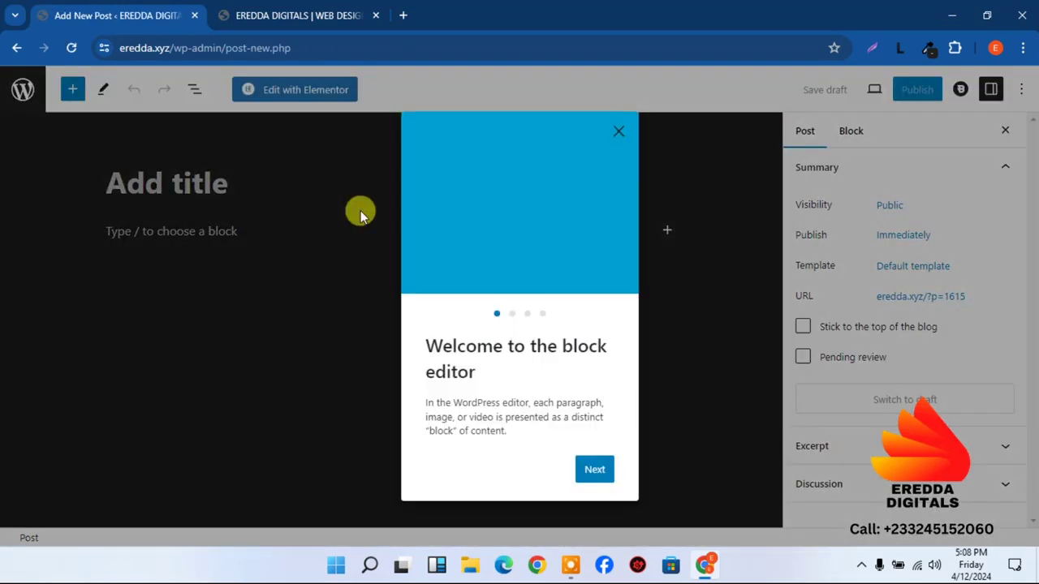
pyautogui.click(617, 132)
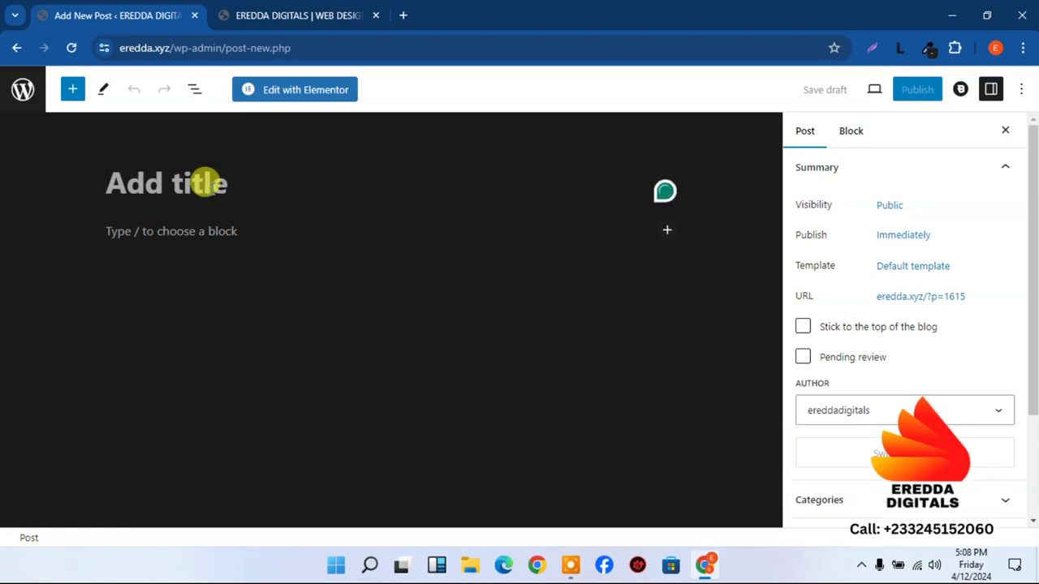
pyautogui.click(204, 183)
pyautogui.write('H')
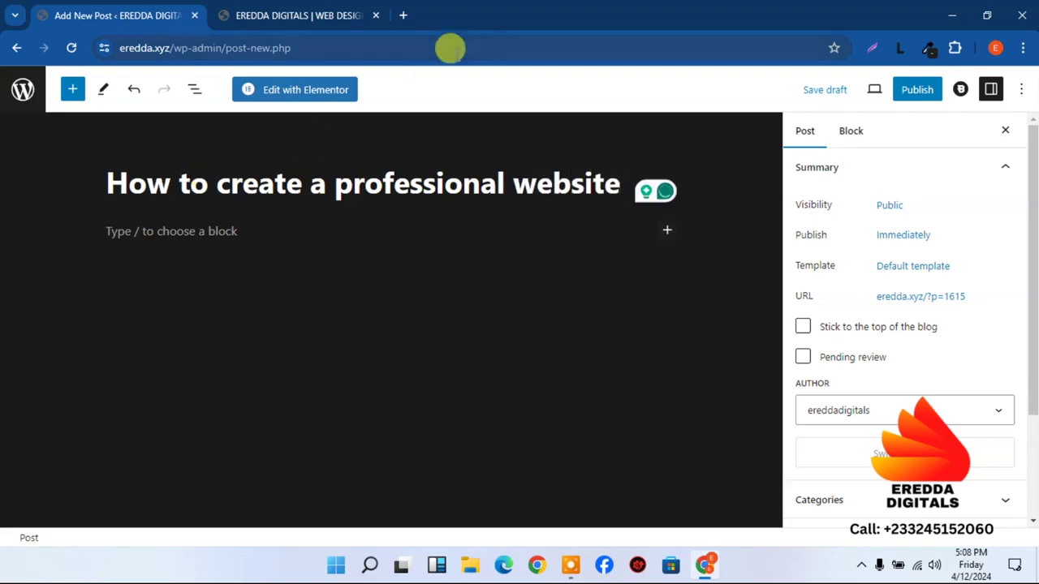
pyautogui.click(905, 47)
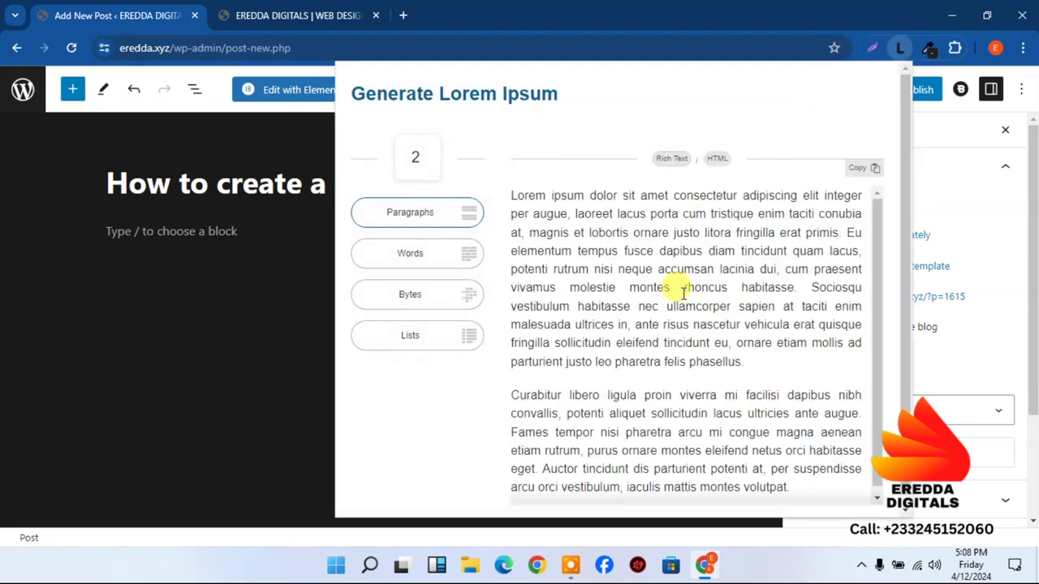
pyautogui.click(395, 215)
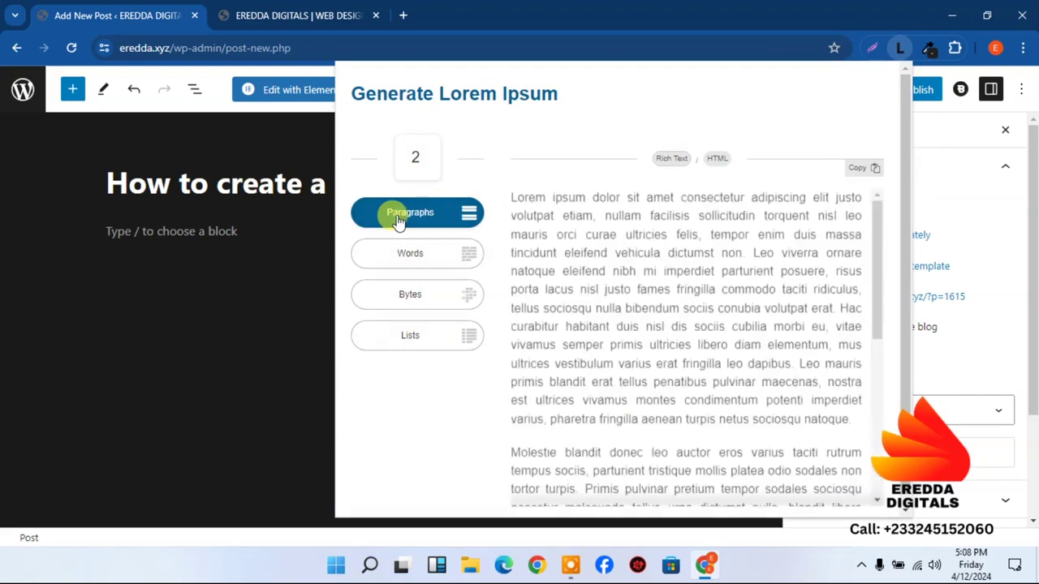
pyautogui.click(227, 231)
pyautogui.click(227, 231)
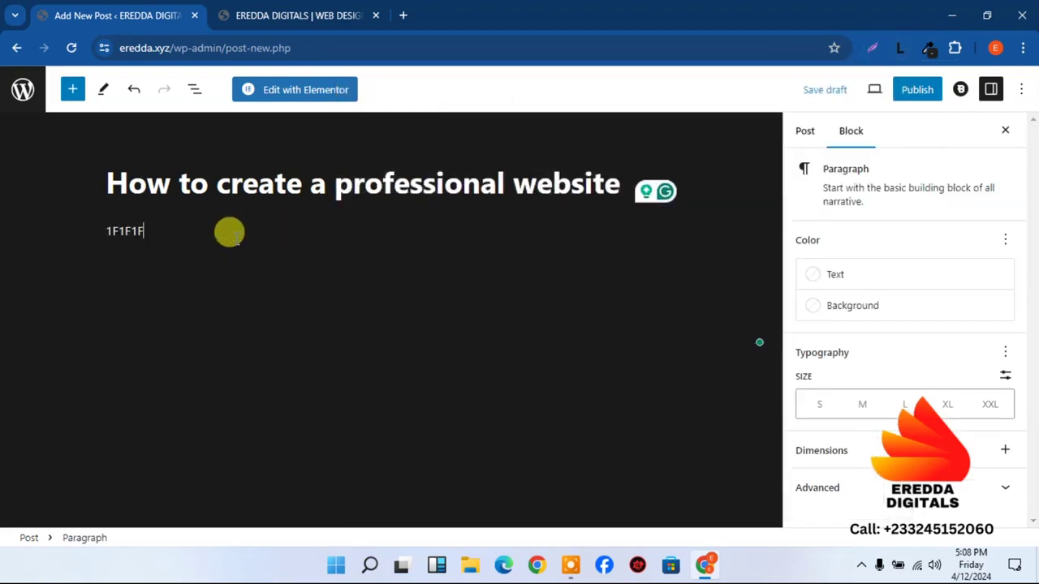
pyautogui.press('BackSpace')
pyautogui.press('BackSpace')
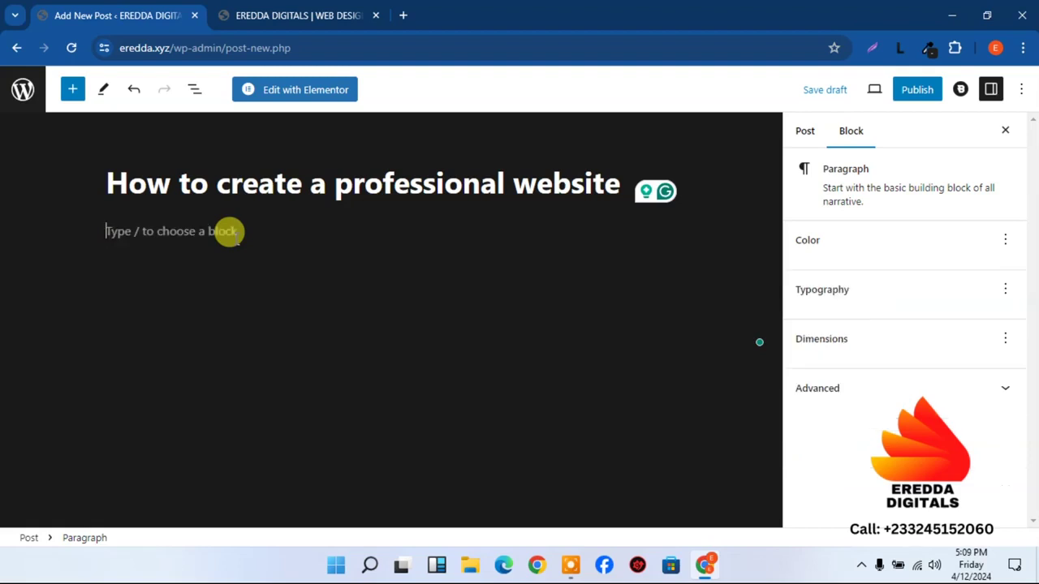
# - Copy two generated Lorem Ipsum paragraphs from the generator extension and paste them into the post body as placeholder content
pyautogui.click(898, 47)
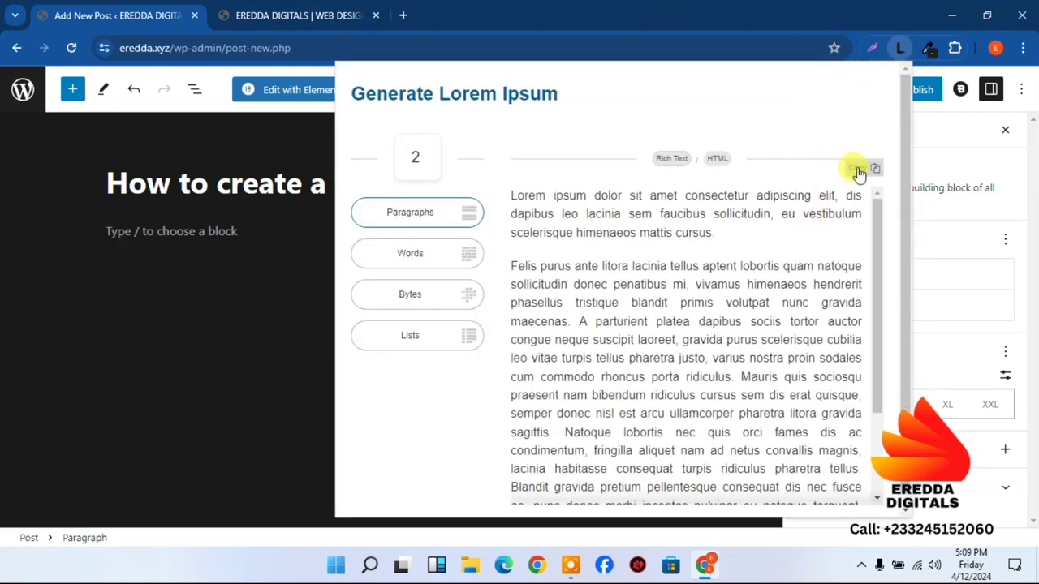
pyautogui.click(861, 169)
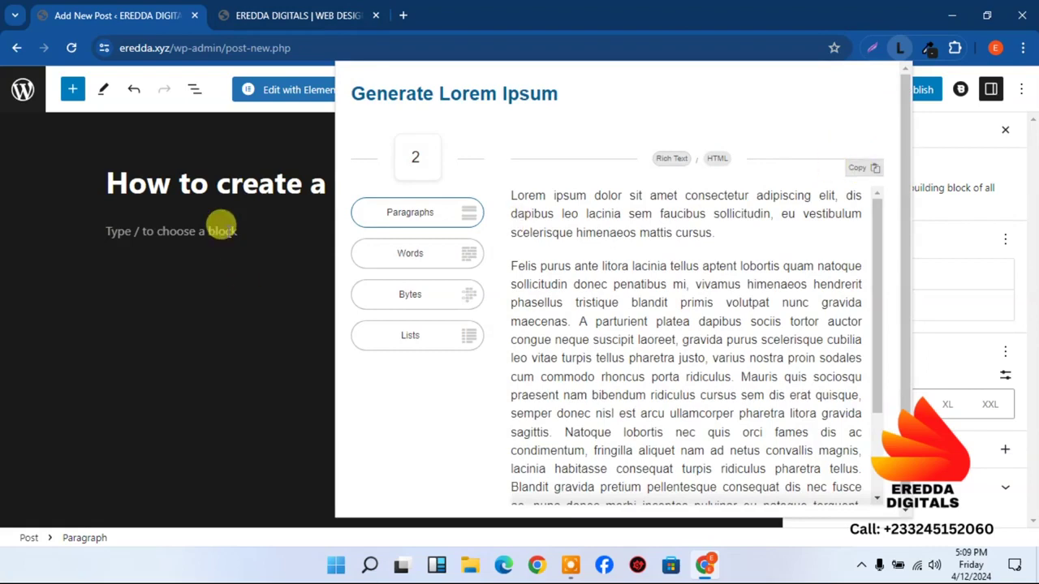
pyautogui.click(221, 228)
pyautogui.hotkey('ctrl', 'v')
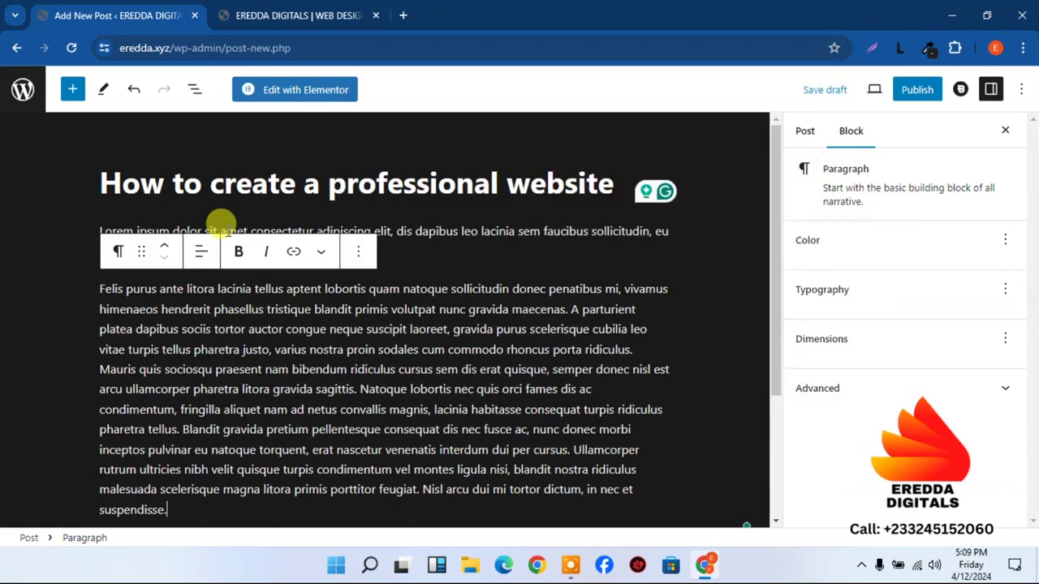
# - Create a new category named "Website" in the post settings and assign it to the post
pyautogui.moveTo(772, 239); pyautogui.dragTo(788, 412)
pyautogui.click(803, 140)
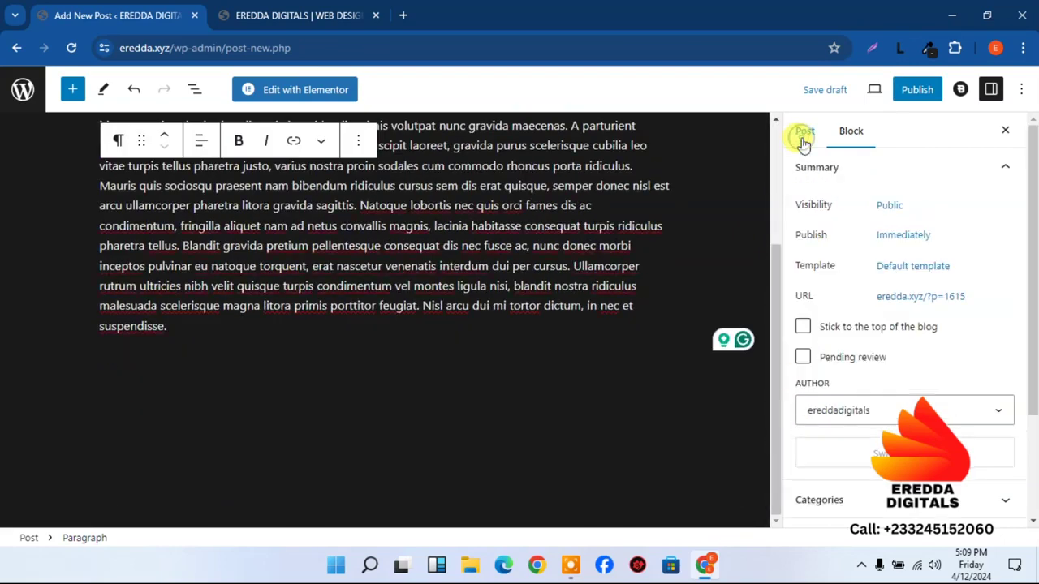
pyautogui.moveTo(1030, 228); pyautogui.dragTo(1033, 350)
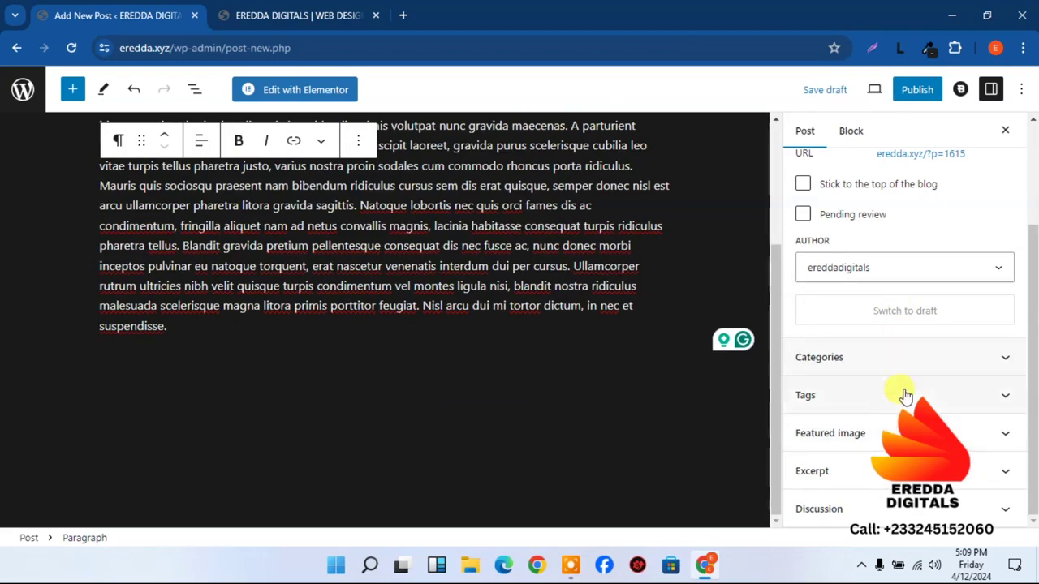
pyautogui.click(853, 367)
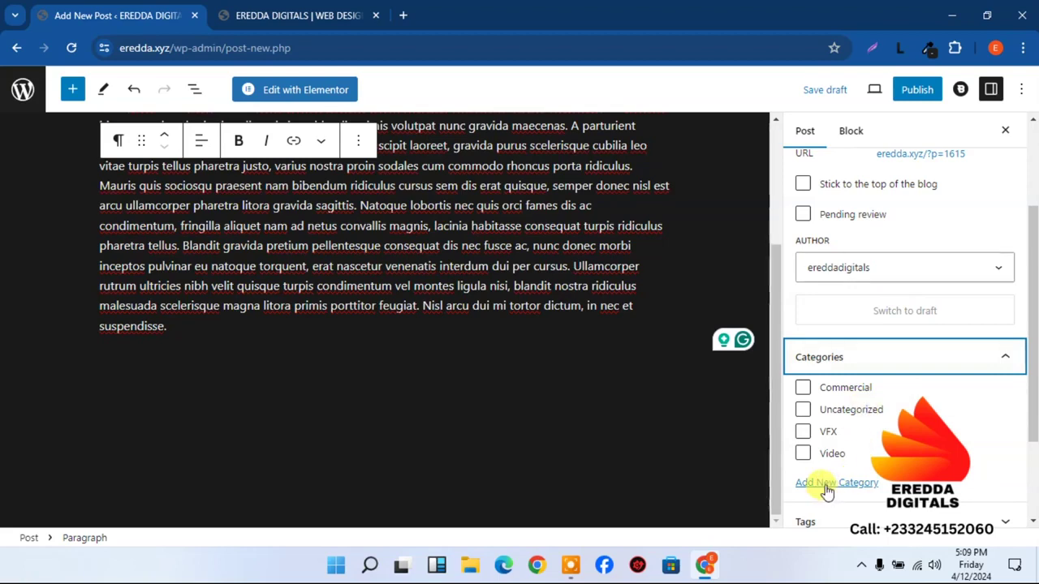
pyautogui.click(826, 487)
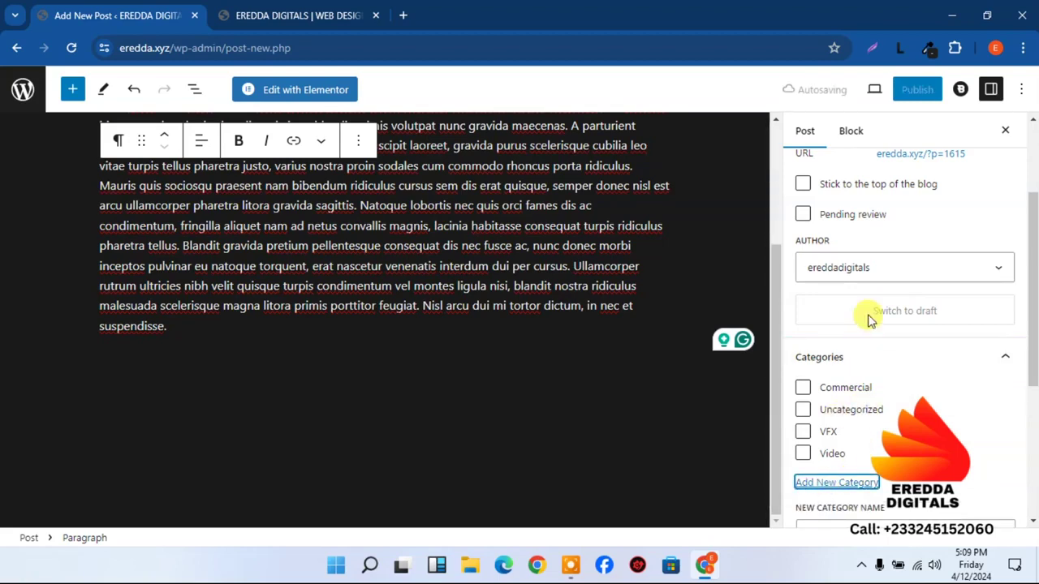
pyautogui.scroll(-2, 1032, 276)
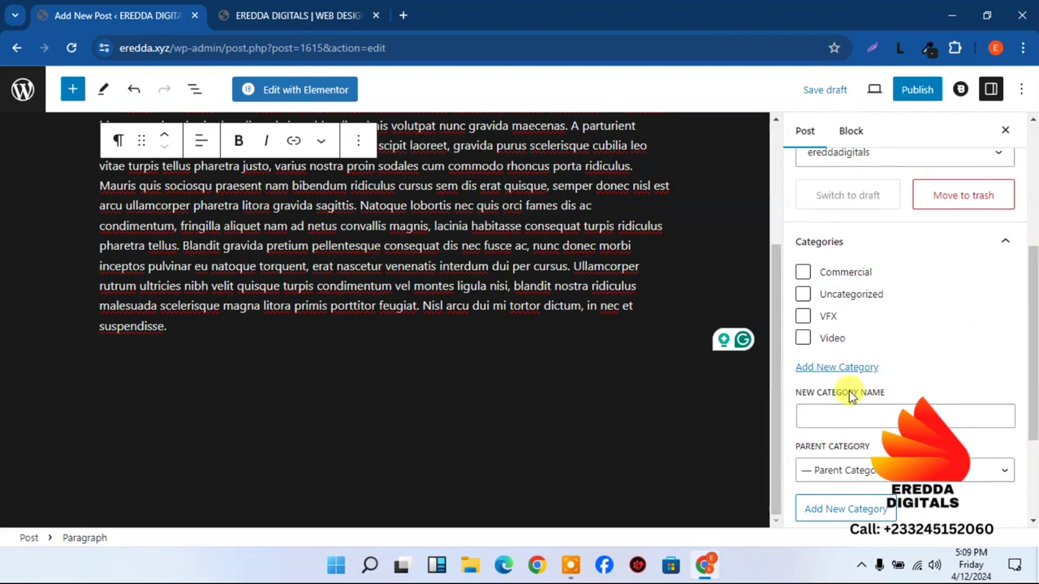
pyautogui.click(821, 411)
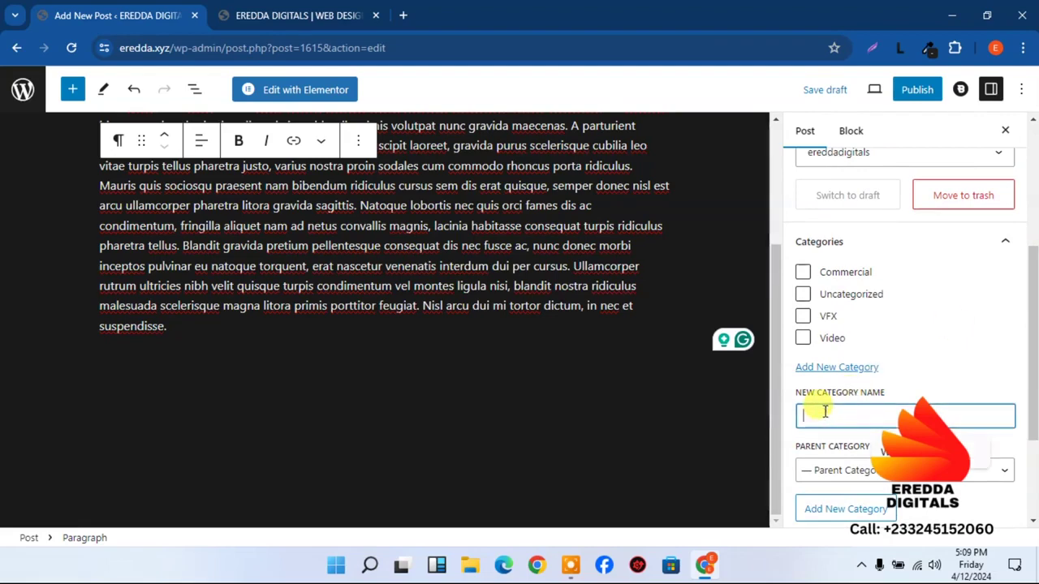
pyautogui.press('Down')
pyautogui.press('Return')
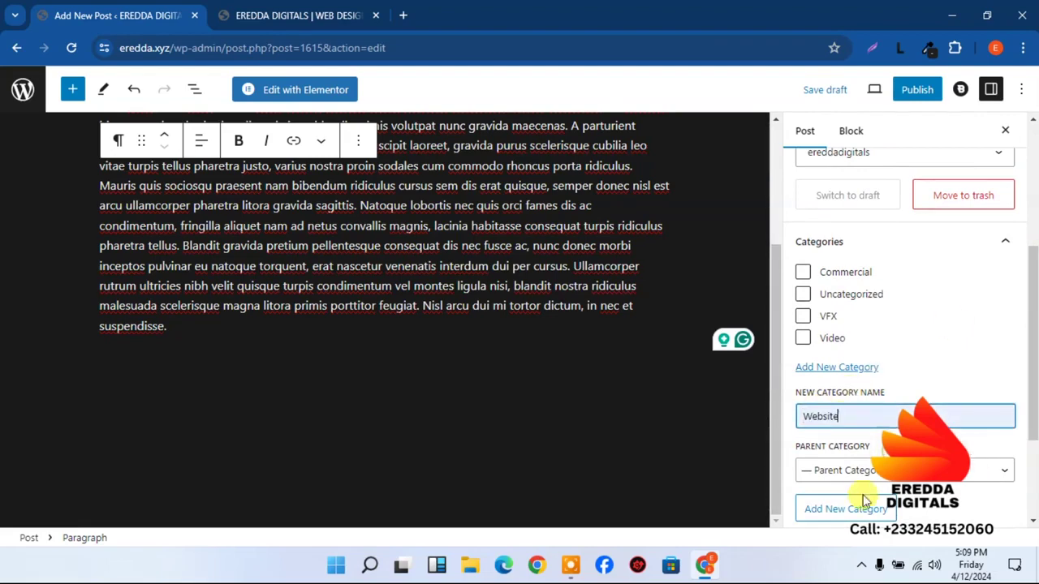
pyautogui.click(858, 509)
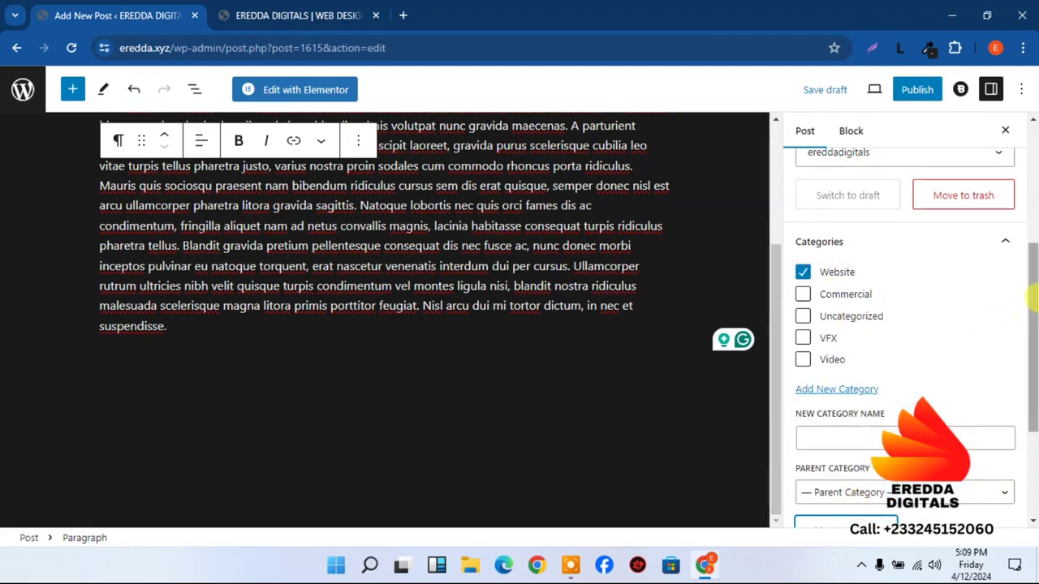
# - Set the black and yellow phone case photo from the media library as the featured image and publish the post
pyautogui.scroll(-3, 844, 389)
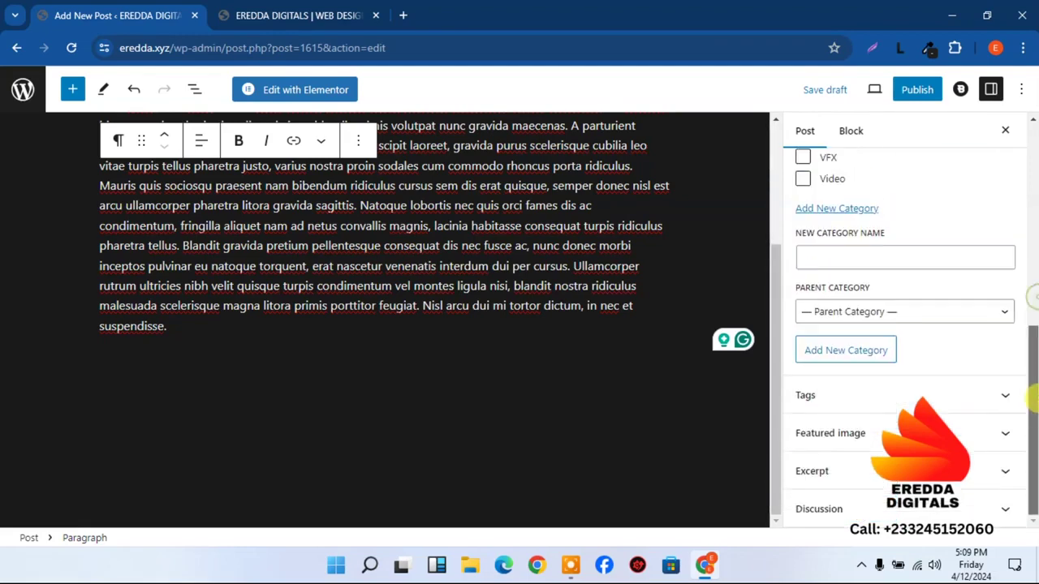
pyautogui.click(835, 439)
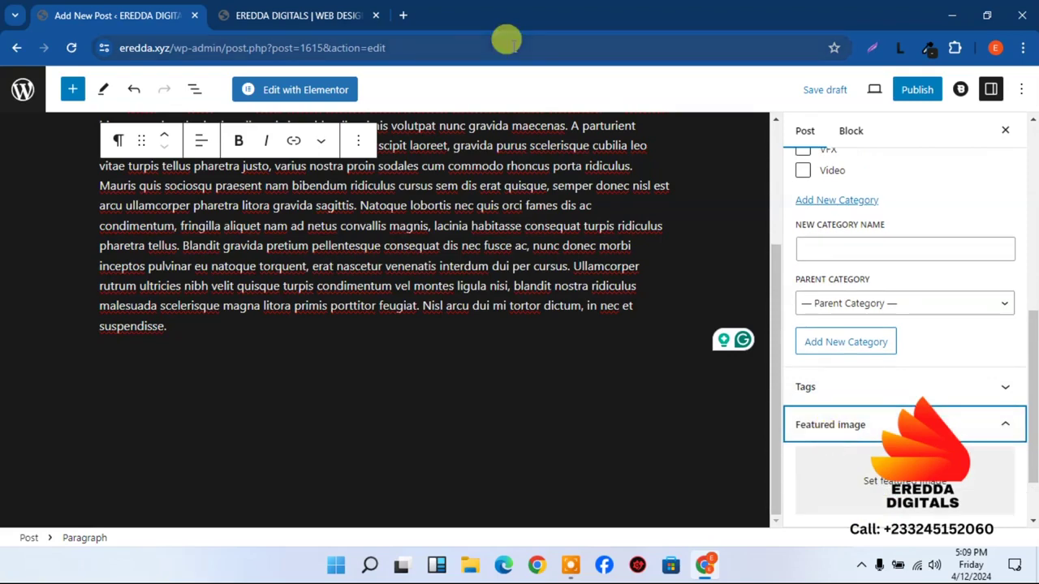
pyautogui.click(308, 15)
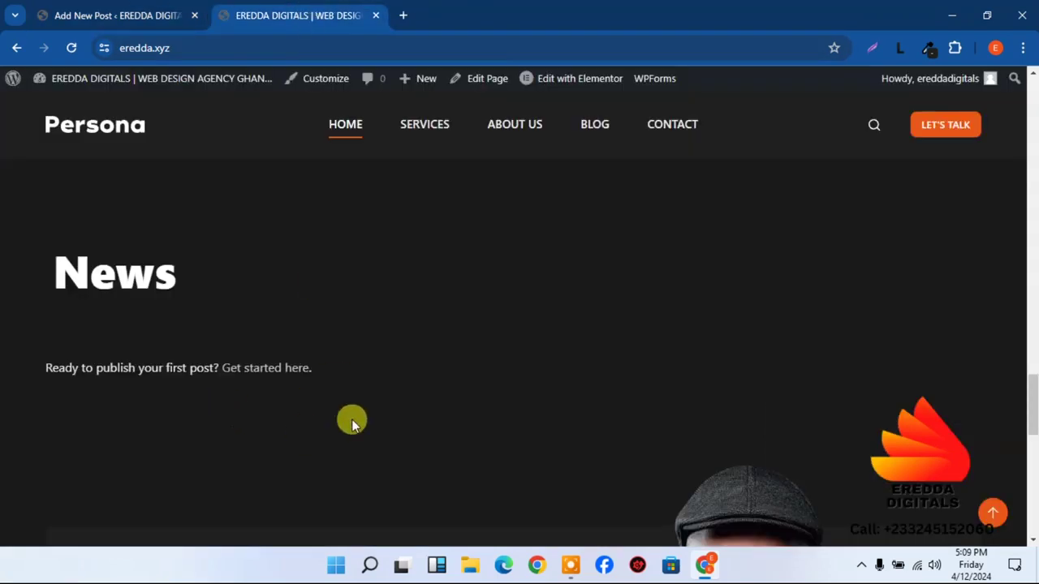
pyautogui.click(110, 13)
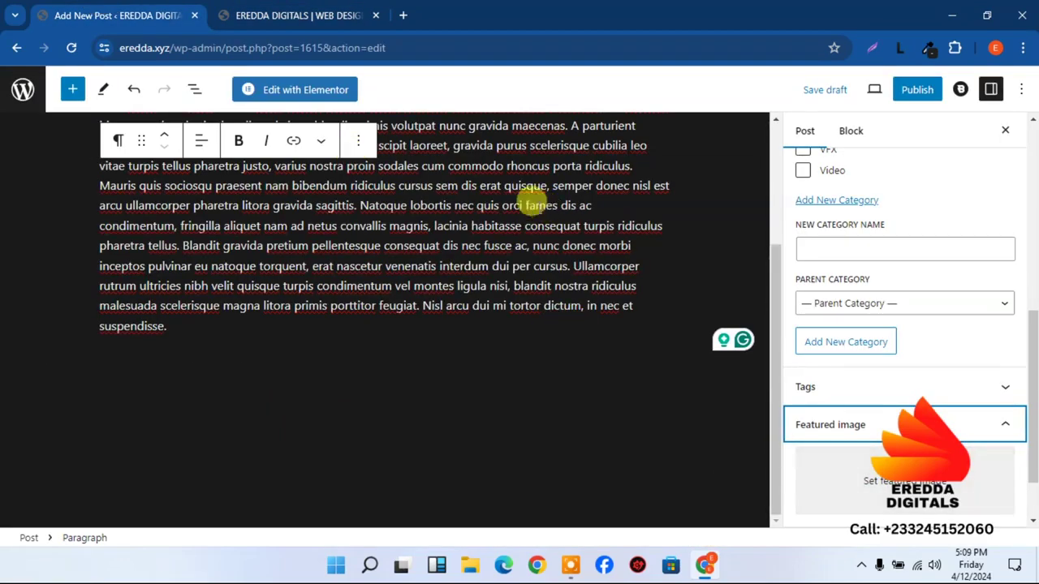
pyautogui.click(869, 480)
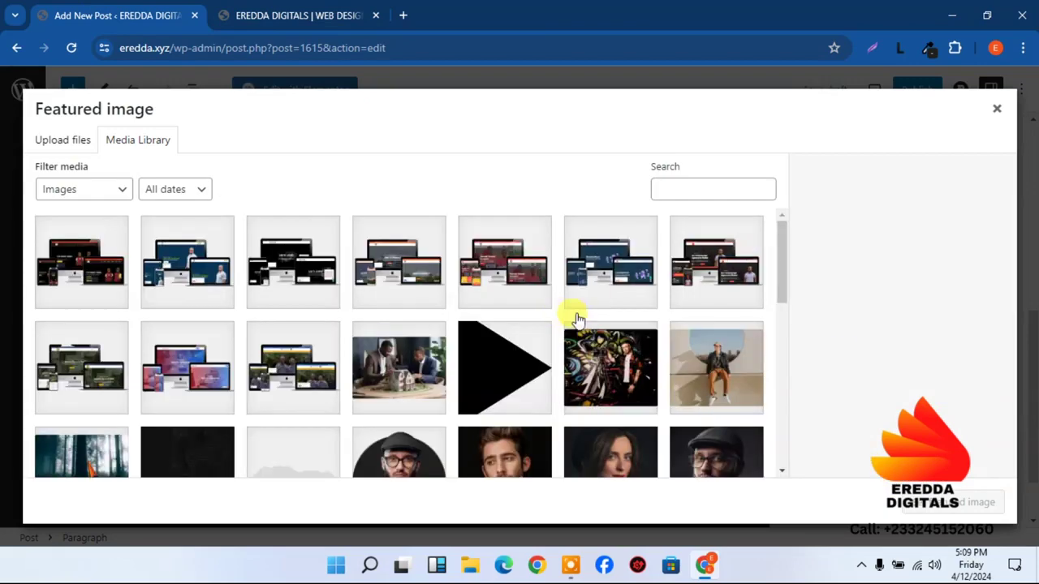
pyautogui.moveTo(779, 238); pyautogui.dragTo(810, 394)
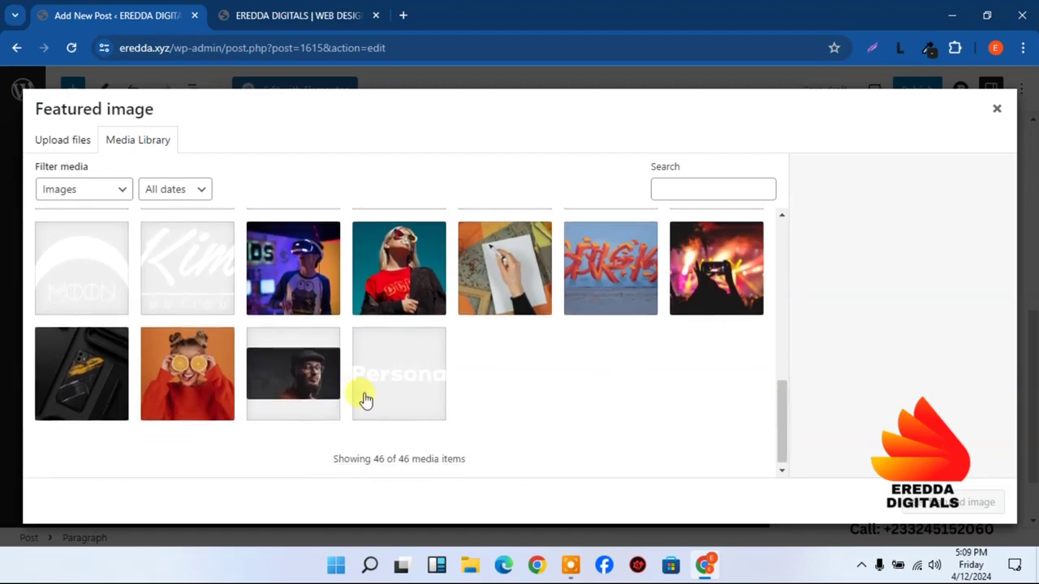
pyautogui.click(81, 374)
pyautogui.click(949, 510)
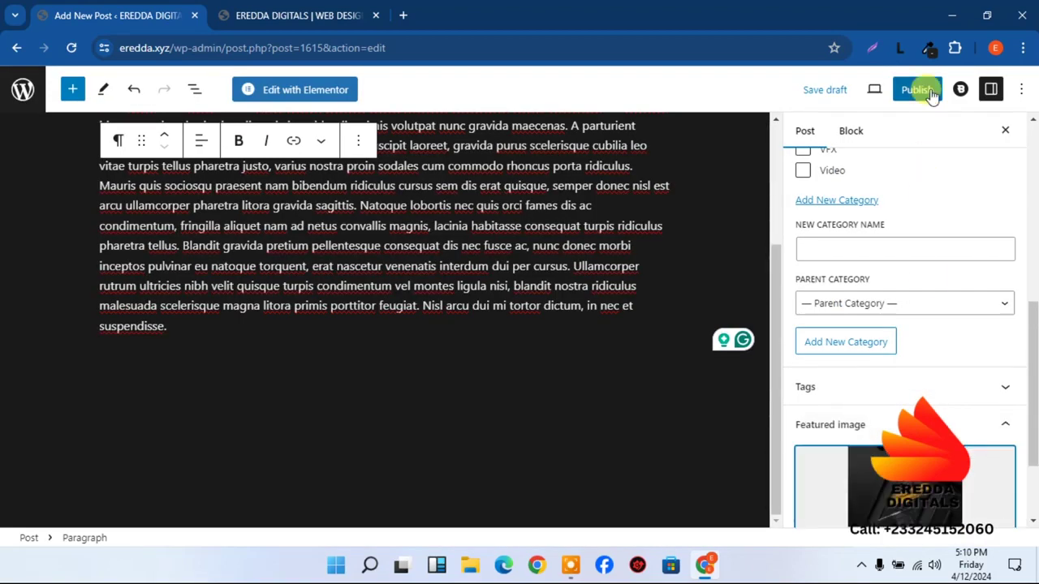
pyautogui.click(916, 91)
pyautogui.click(916, 90)
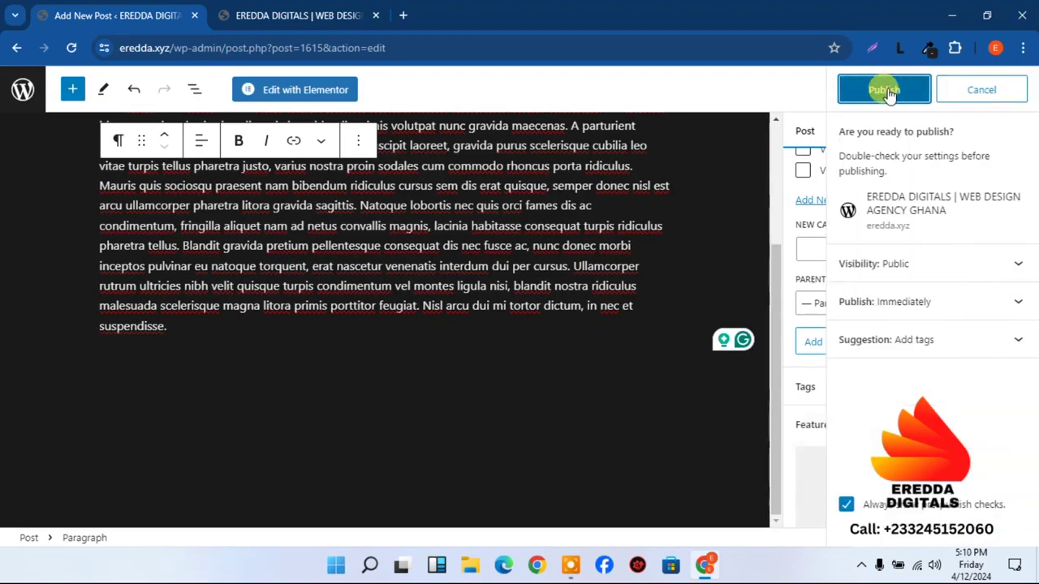
# - Reload the live site and examine the new post in the home page's News section and on the Blog page
pyautogui.click(339, 10)
pyautogui.click(72, 48)
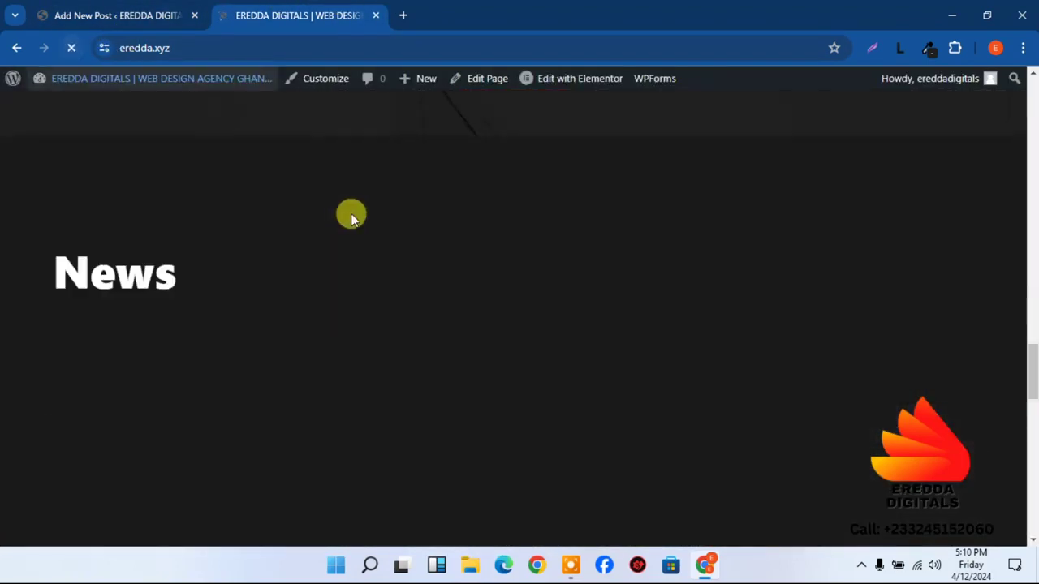
pyautogui.moveTo(1031, 375); pyautogui.dragTo(1028, 399)
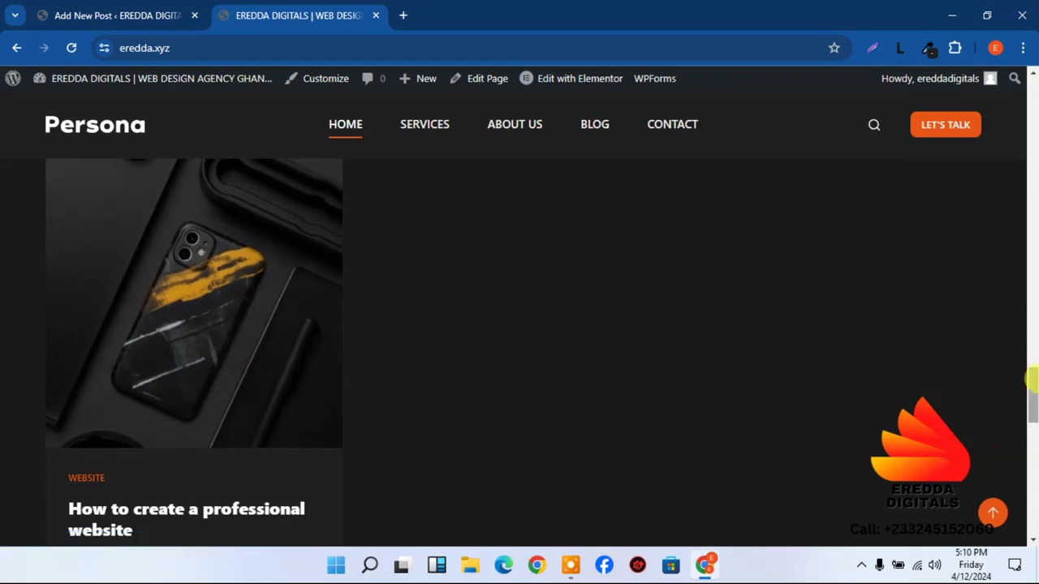
pyautogui.moveTo(1029, 382); pyautogui.dragTo(1029, 366)
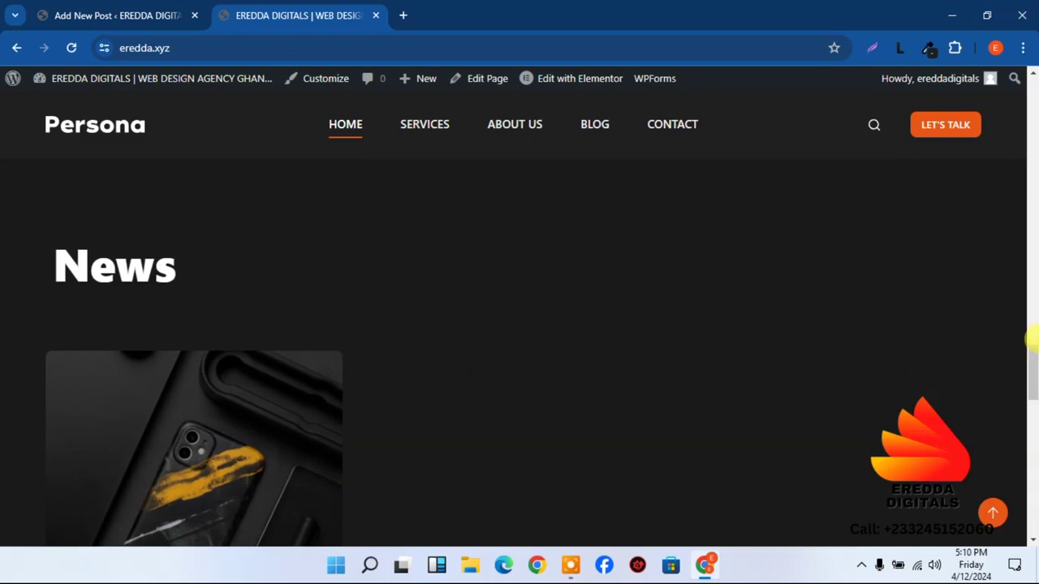
pyautogui.moveTo(1031, 375); pyautogui.dragTo(1032, 73)
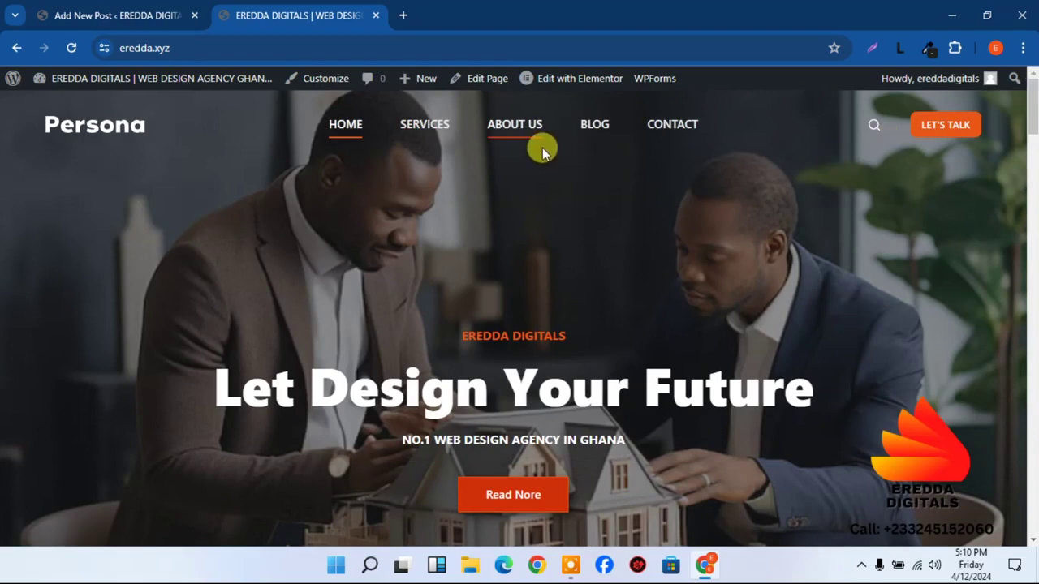
pyautogui.click(599, 127)
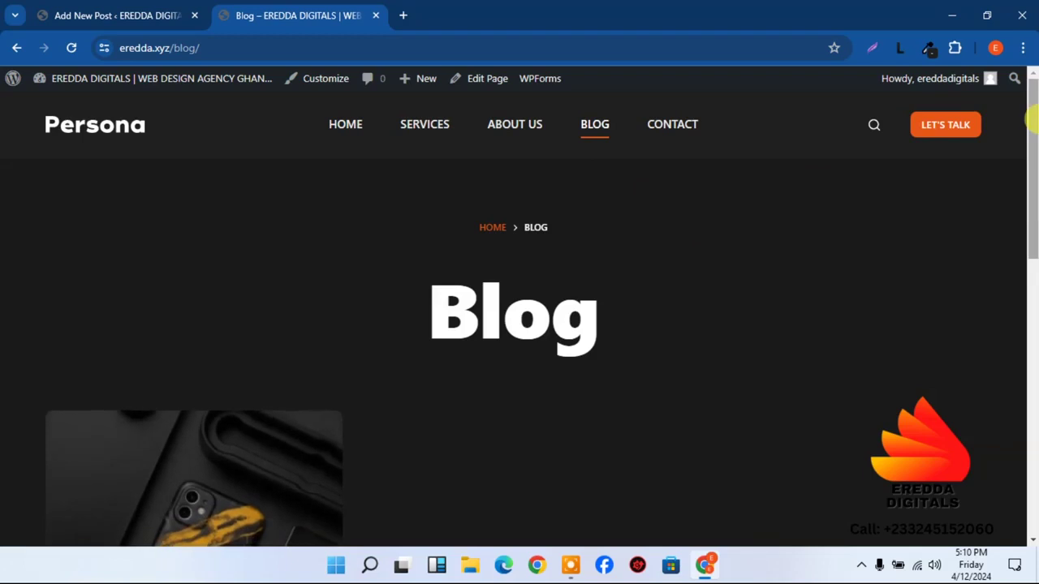
pyautogui.moveTo(1032, 116); pyautogui.dragTo(1031, 240)
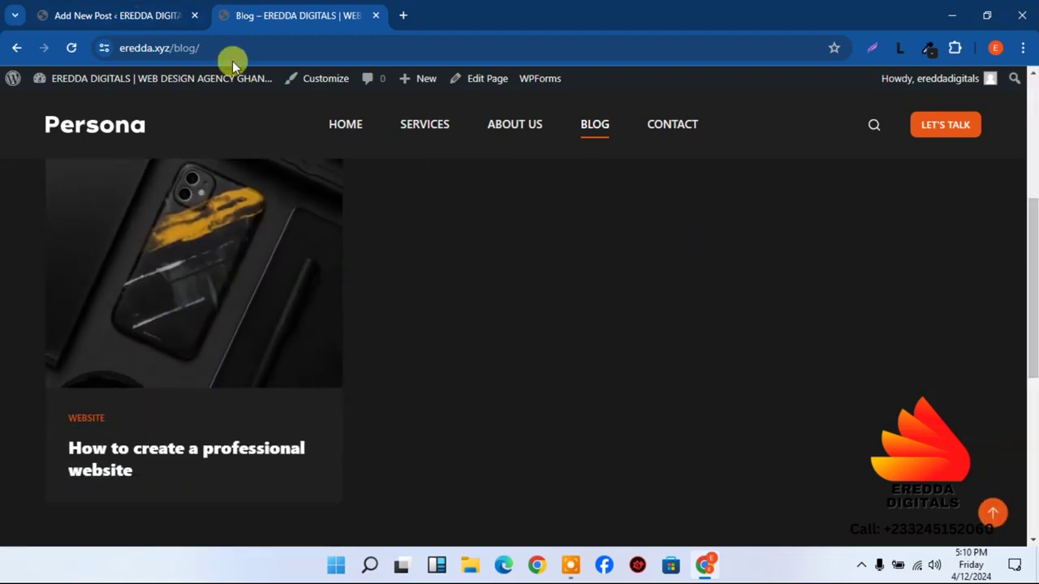
# - Go back to the post editor tab and leave the editor for the list of all posts
pyautogui.click(112, 138)
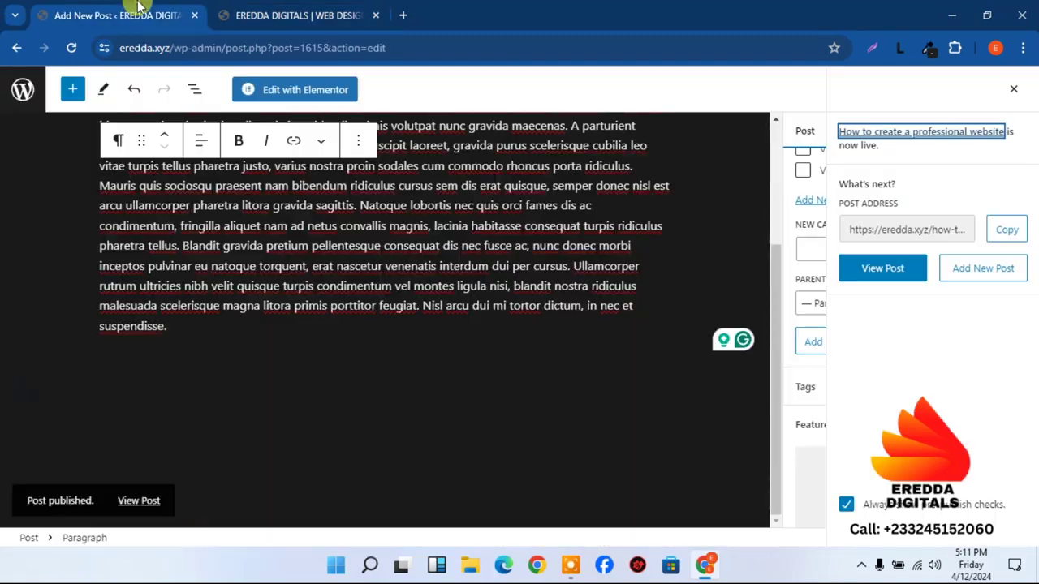
pyautogui.click(136, 11)
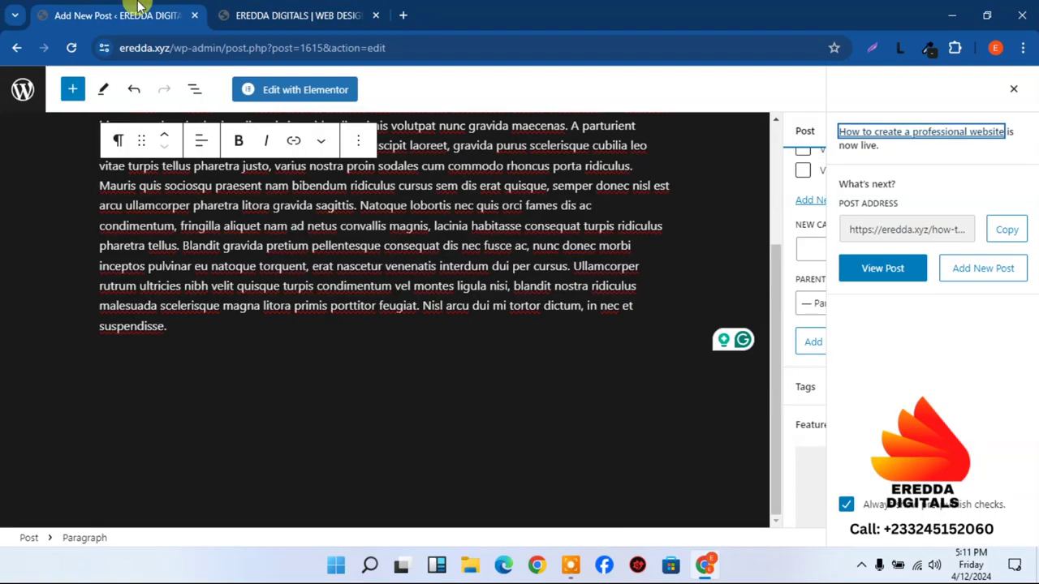
pyautogui.click(24, 91)
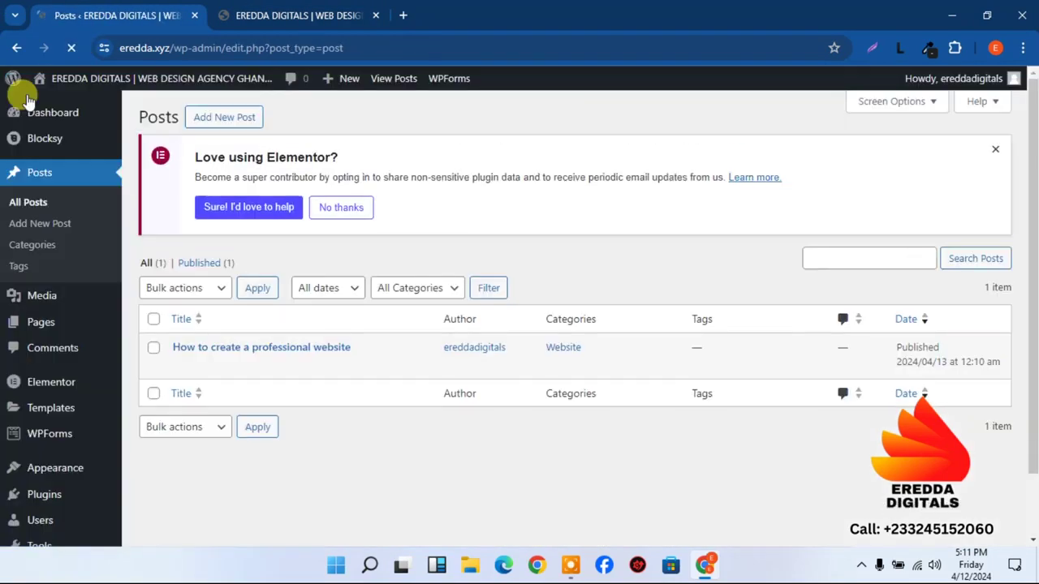